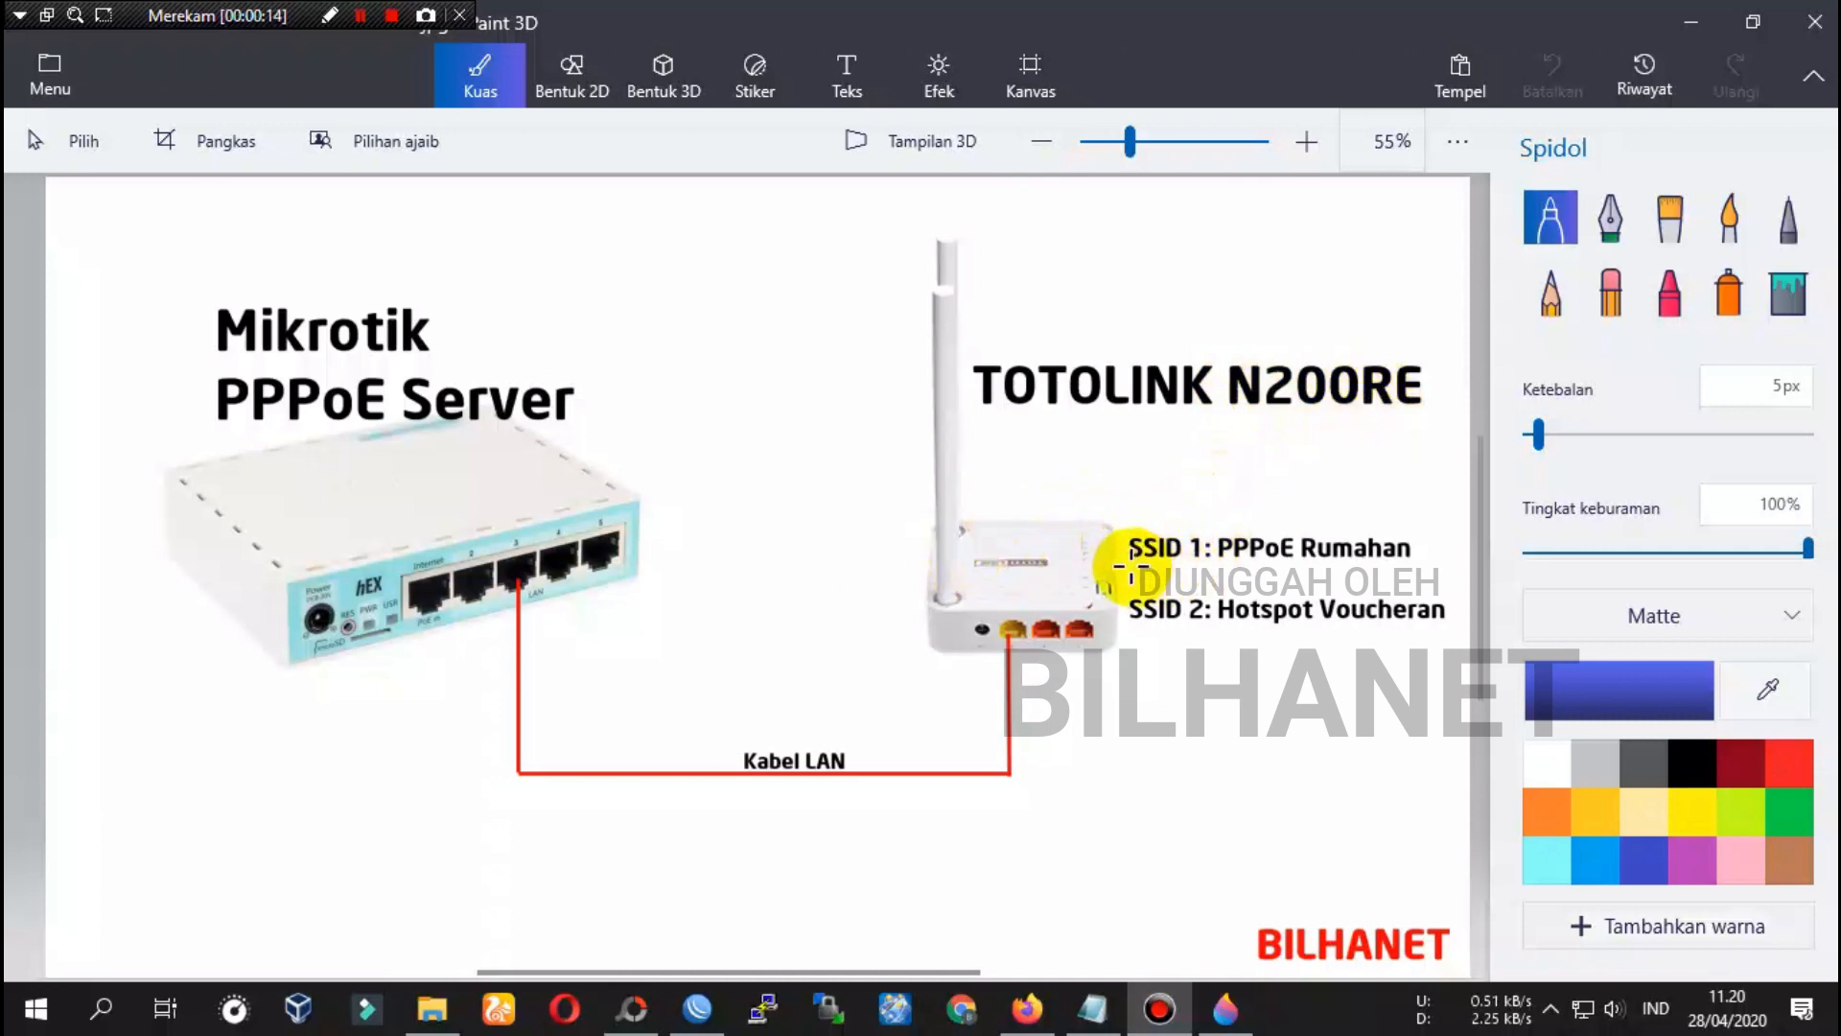
# Underline SSID 1, Rumahan, SSID 2 and Voucher on the diagram in blue marker
pyautogui.moveTo(1131, 567); pyautogui.dragTo(1195, 566)
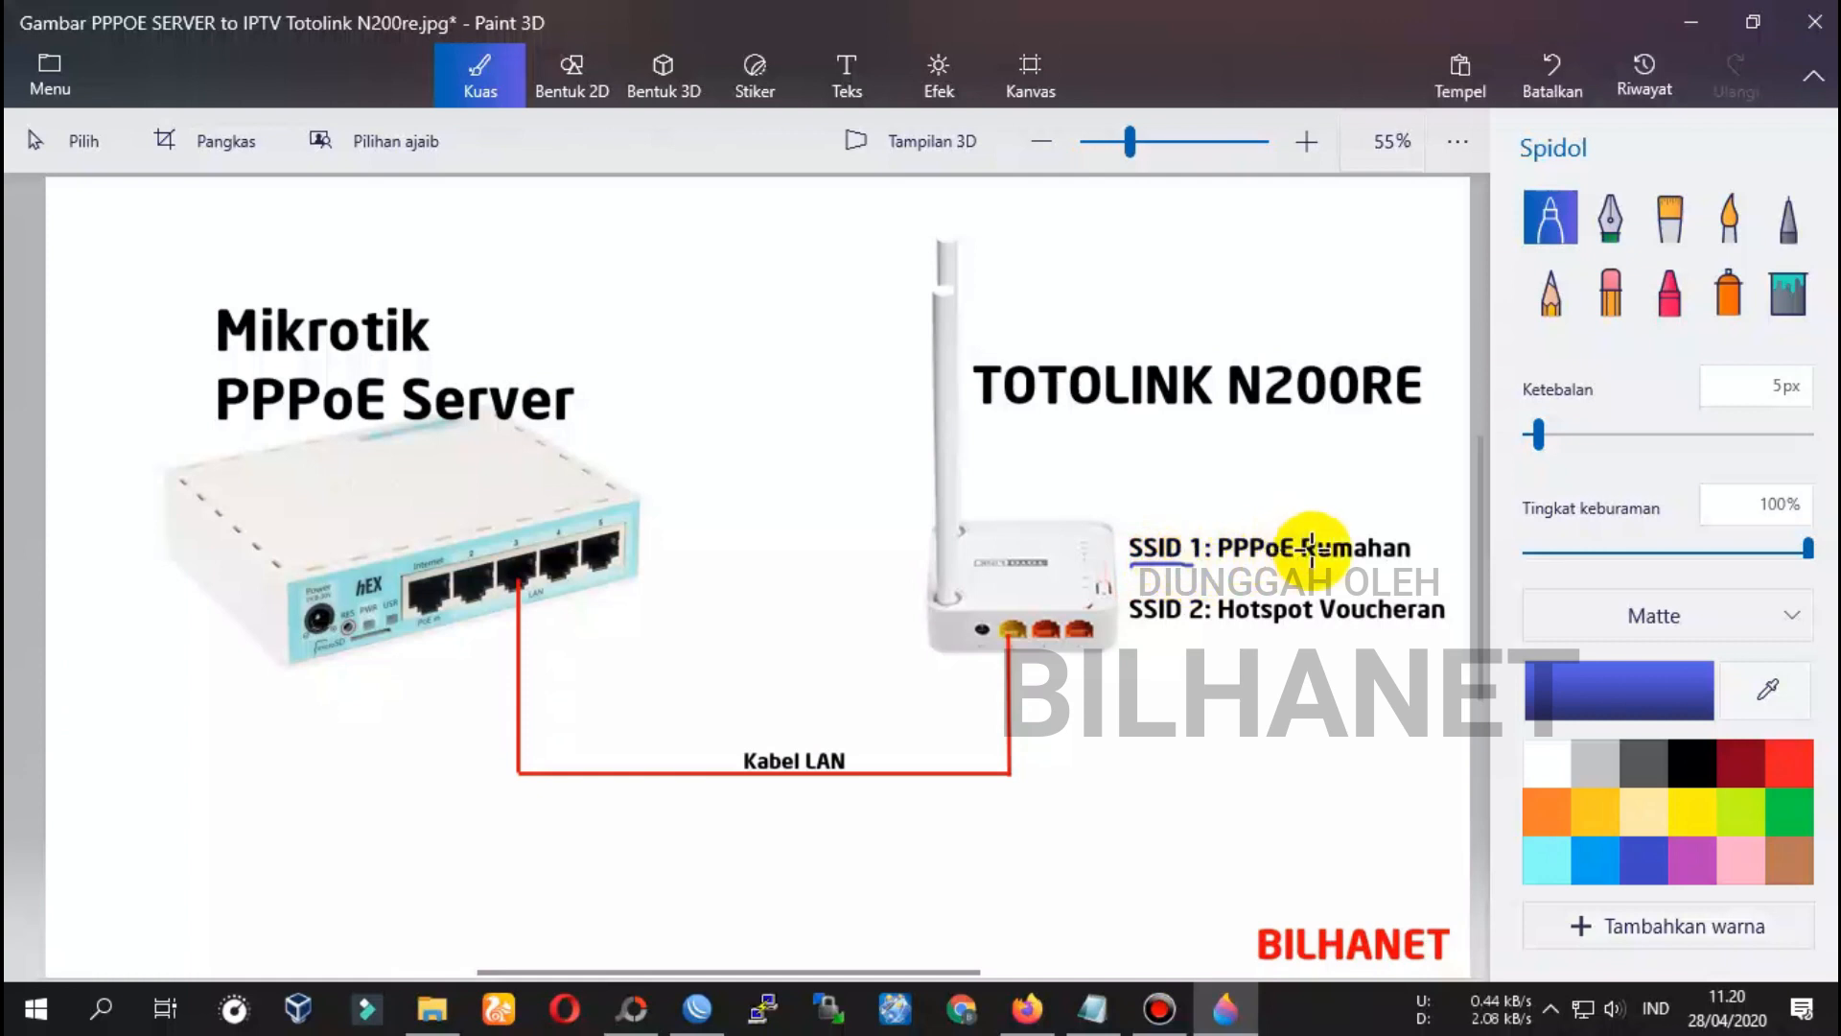
pyautogui.moveTo(1330, 567); pyautogui.dragTo(1371, 566)
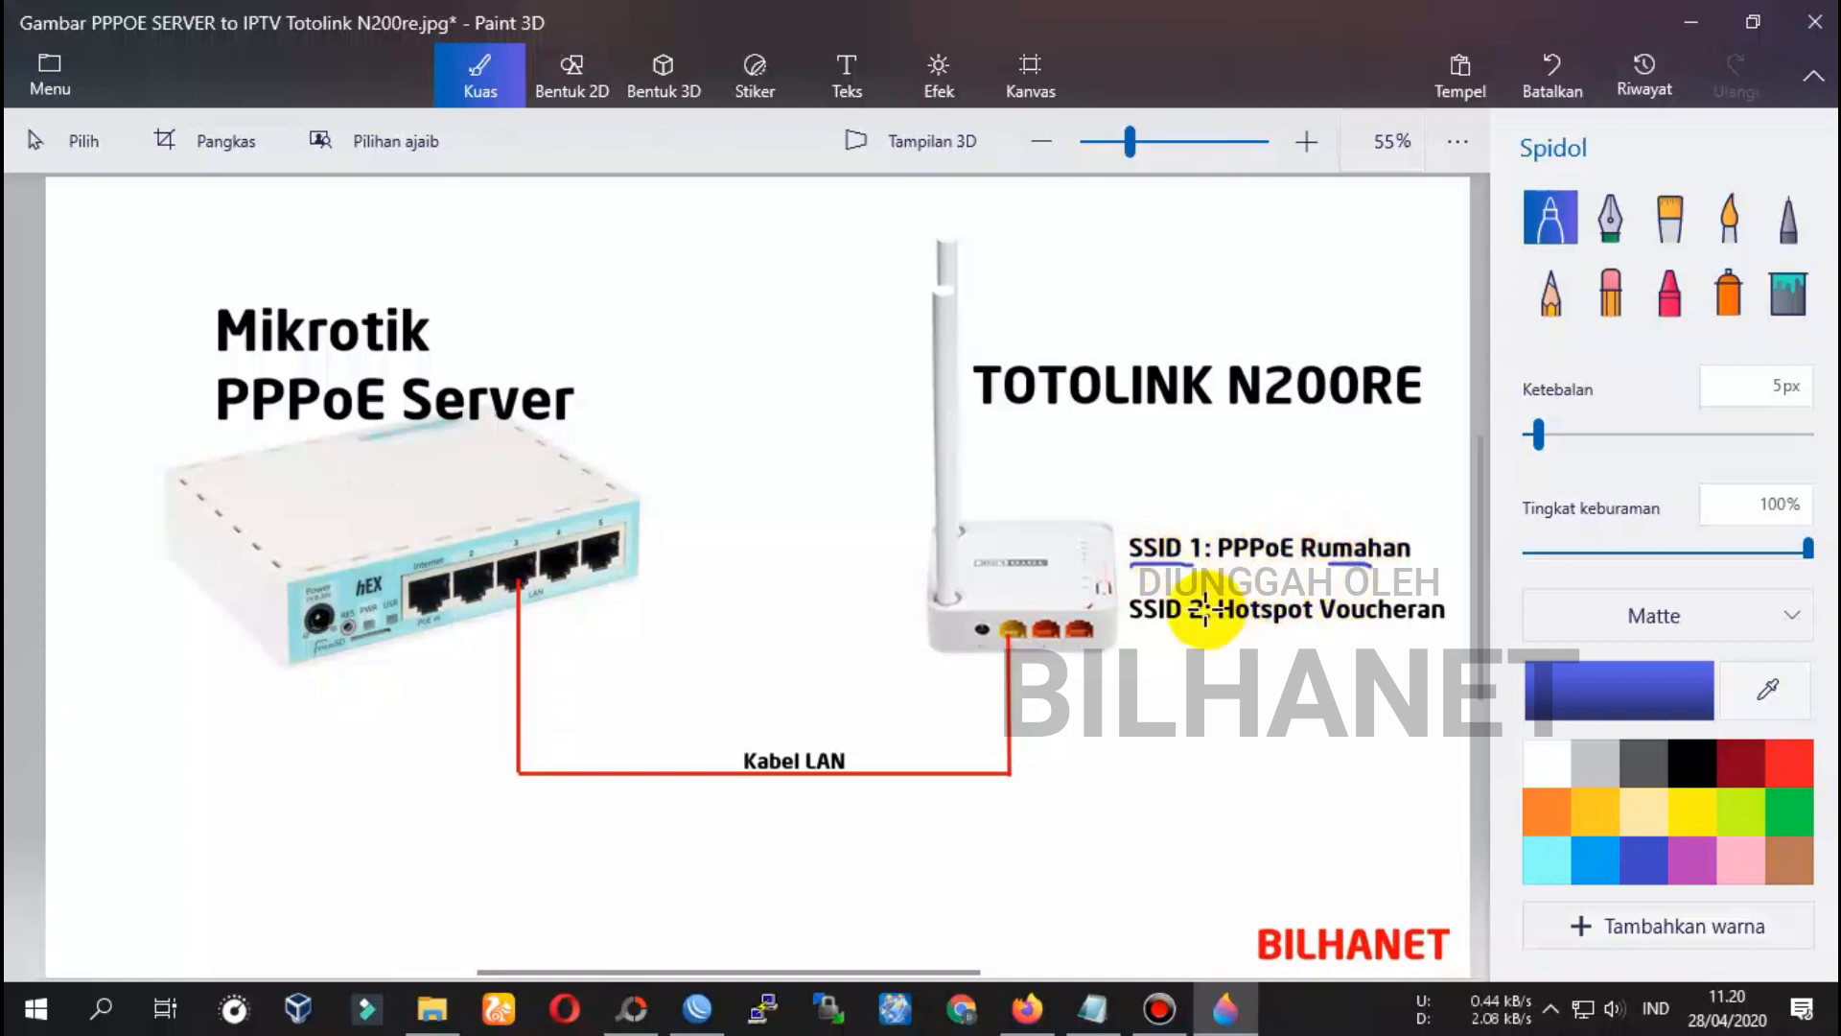
pyautogui.moveTo(1148, 629); pyautogui.dragTo(1203, 628)
pyautogui.moveTo(1328, 629); pyautogui.dragTo(1436, 628)
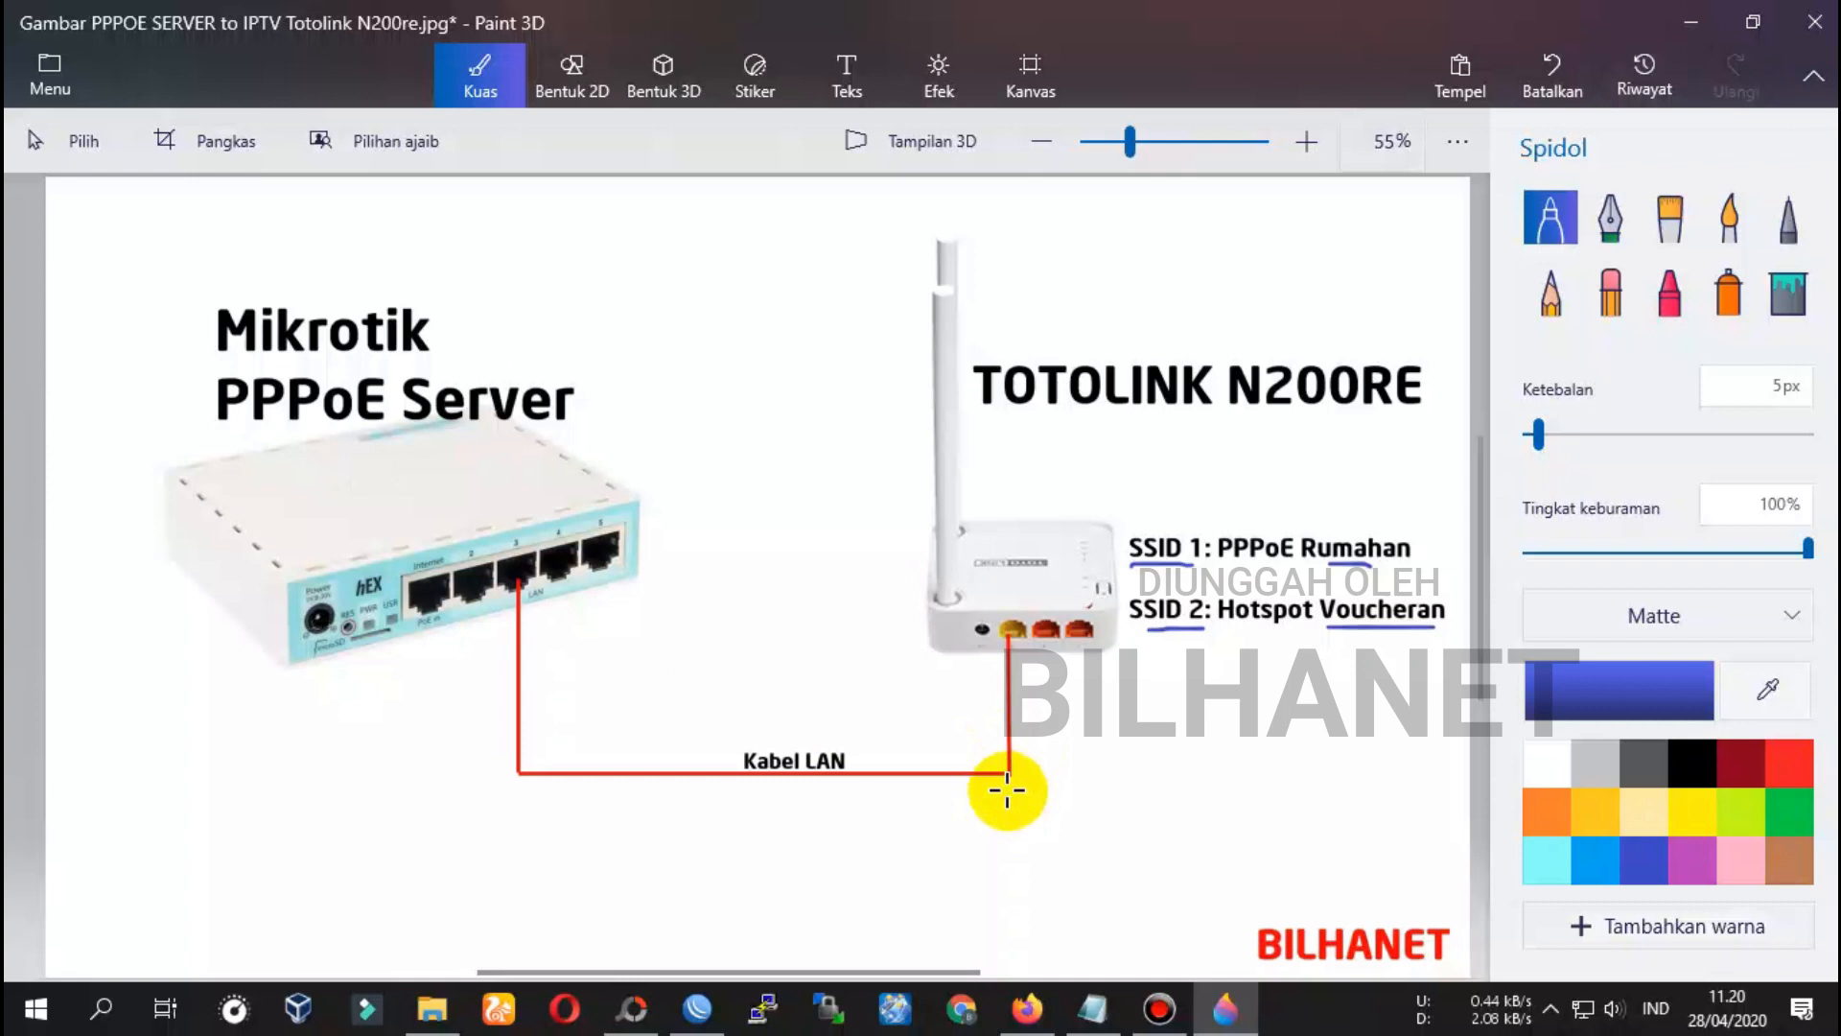
# Highlight VLAN ID 101 in the Notepad setup notes, then switch to WinBox
pyautogui.click(1101, 1010)
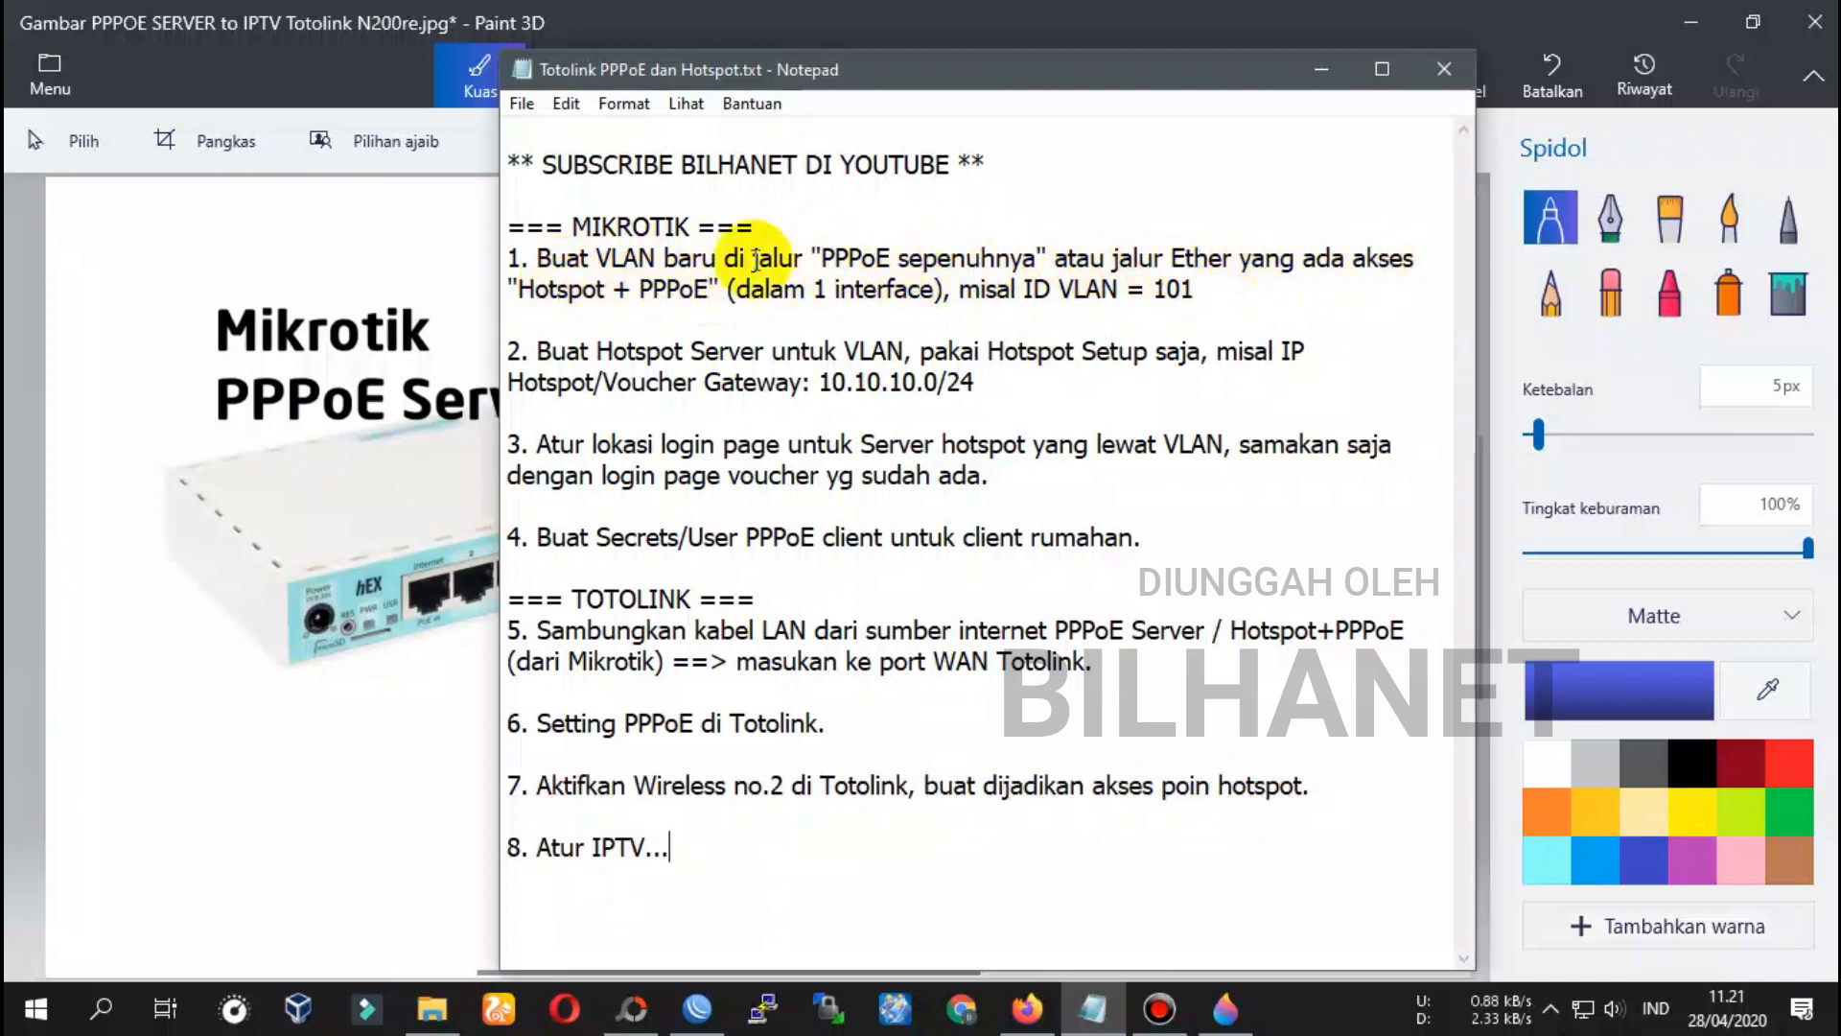
pyautogui.moveTo(1158, 286); pyautogui.dragTo(1199, 291)
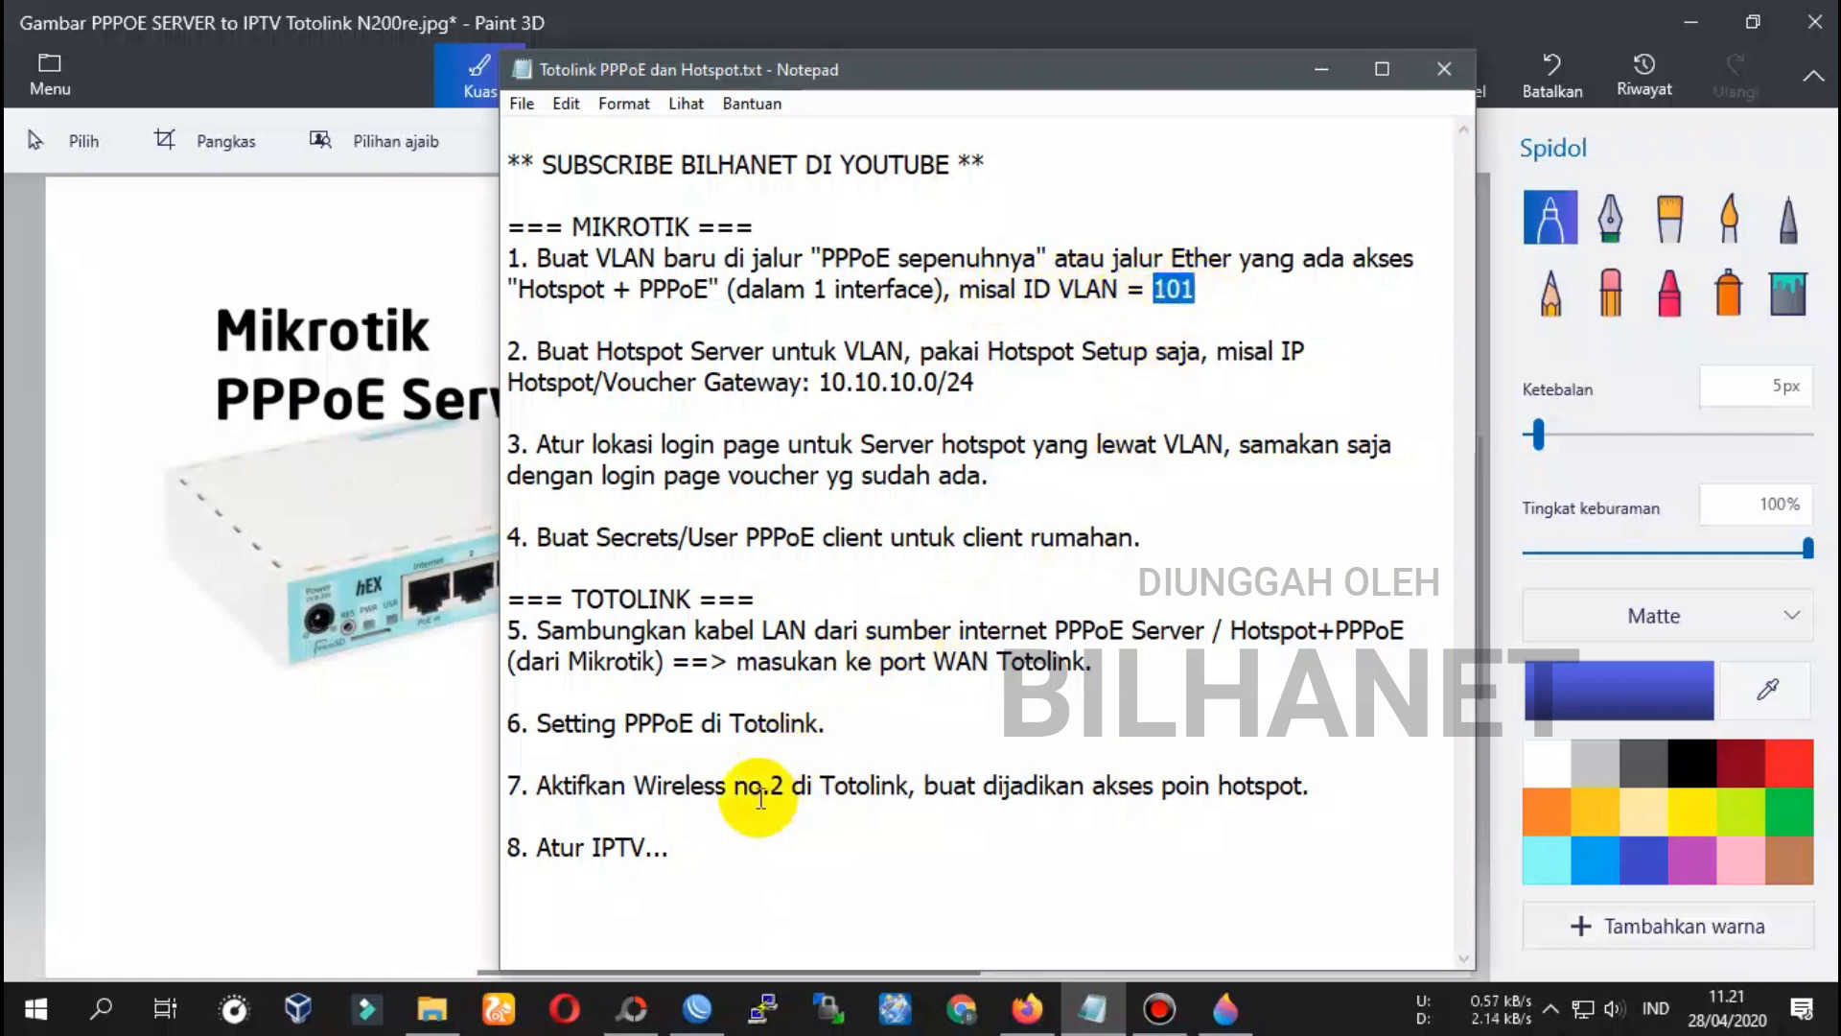
pyautogui.click(700, 1017)
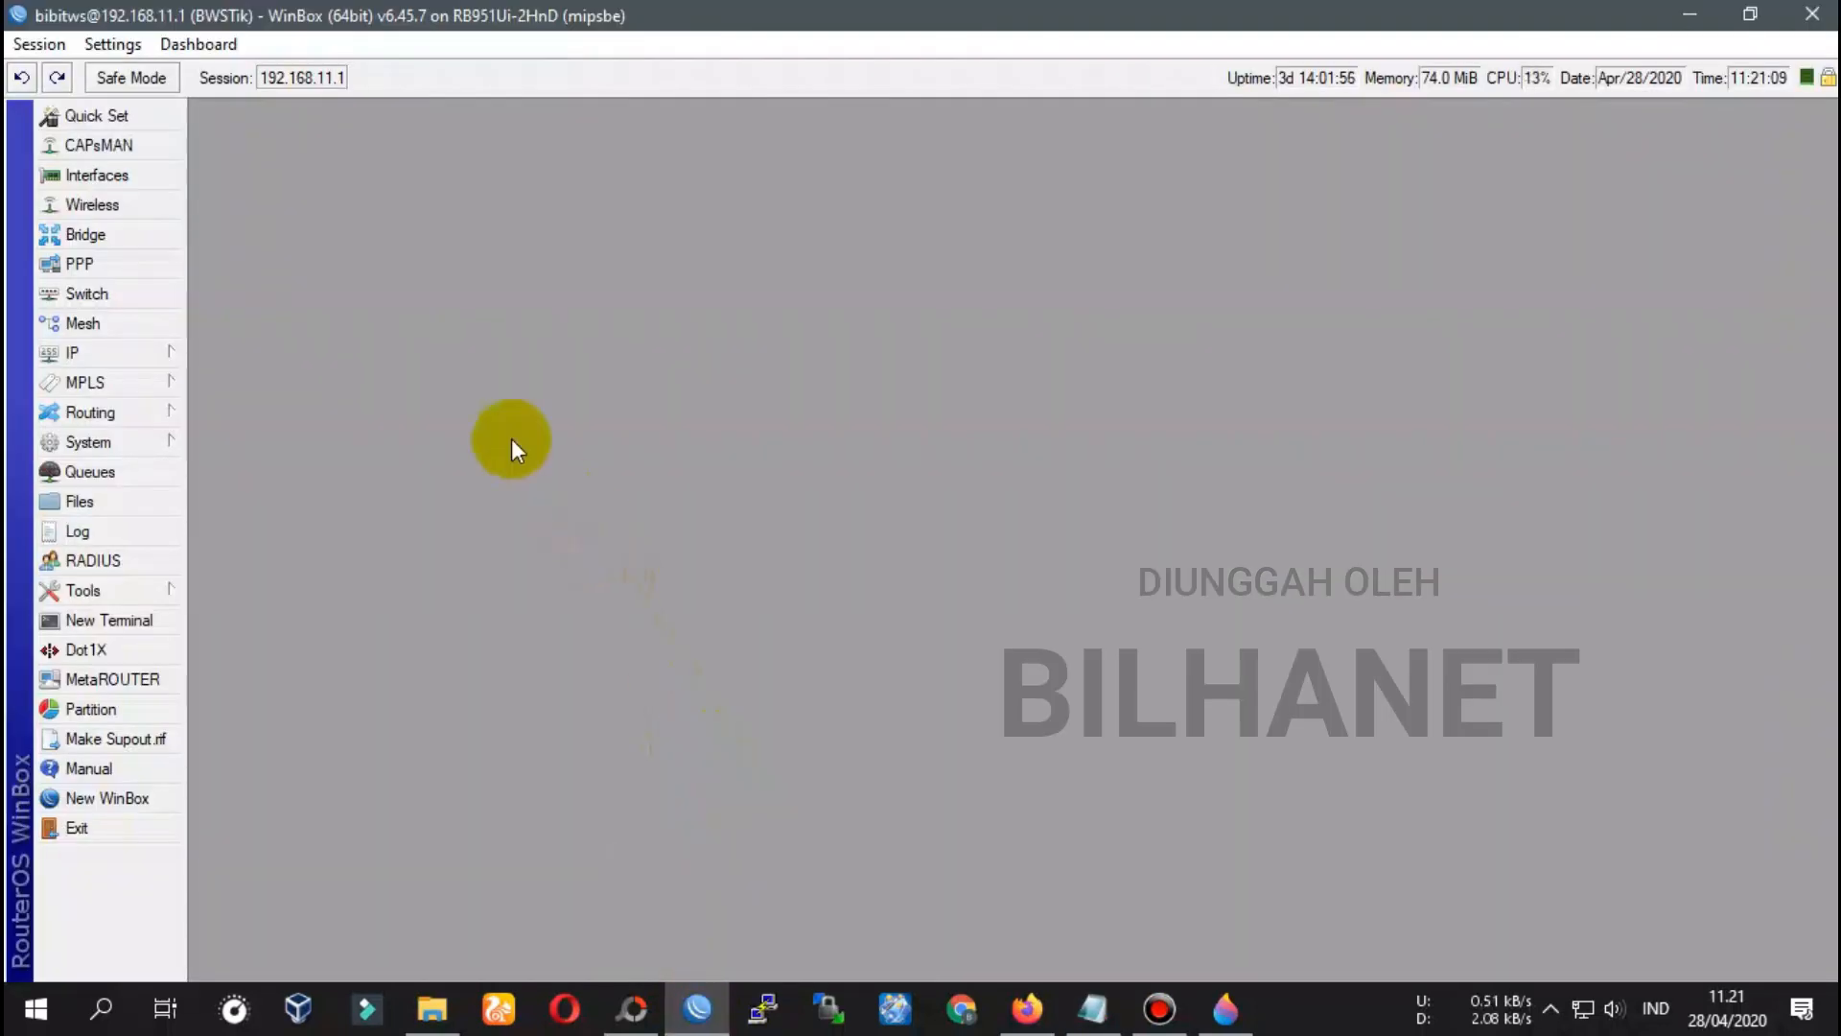
# Add a new VLAN interface and name it vlan101
pyautogui.click(83, 173)
pyautogui.moveTo(1830, 274); pyautogui.dragTo(1415, 316)
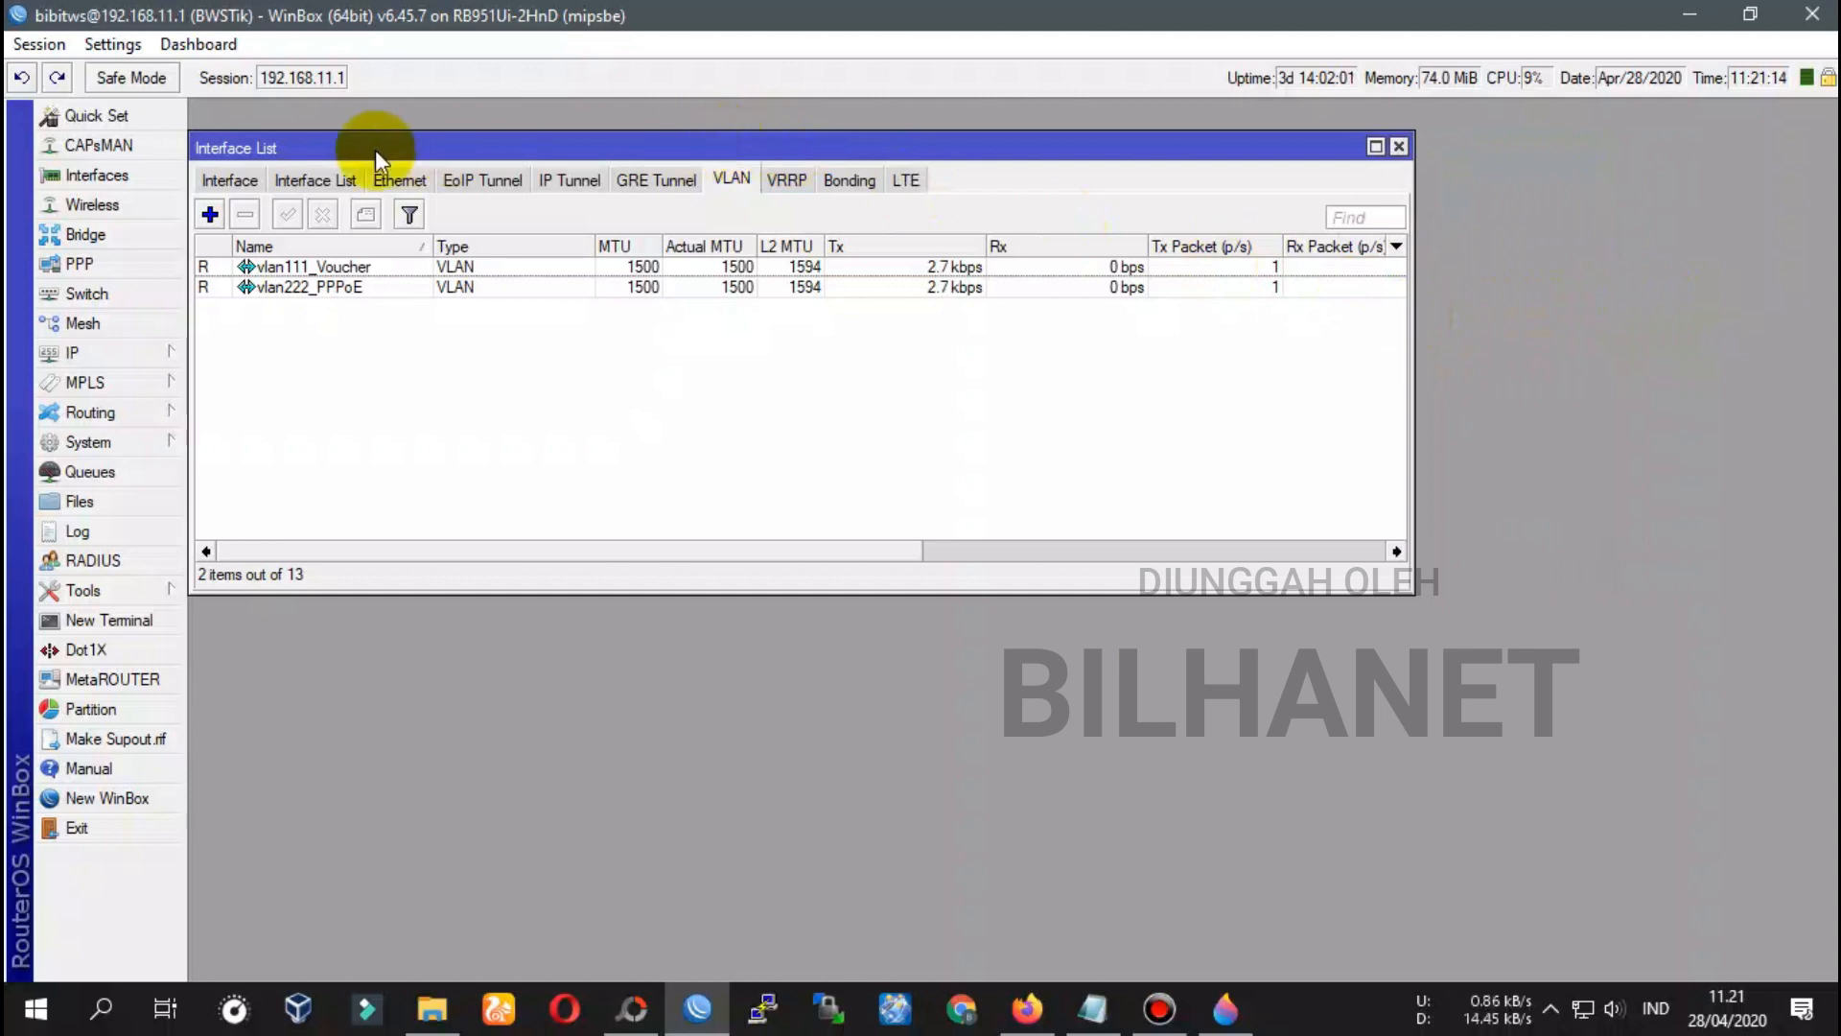
pyautogui.click(227, 180)
pyautogui.click(317, 178)
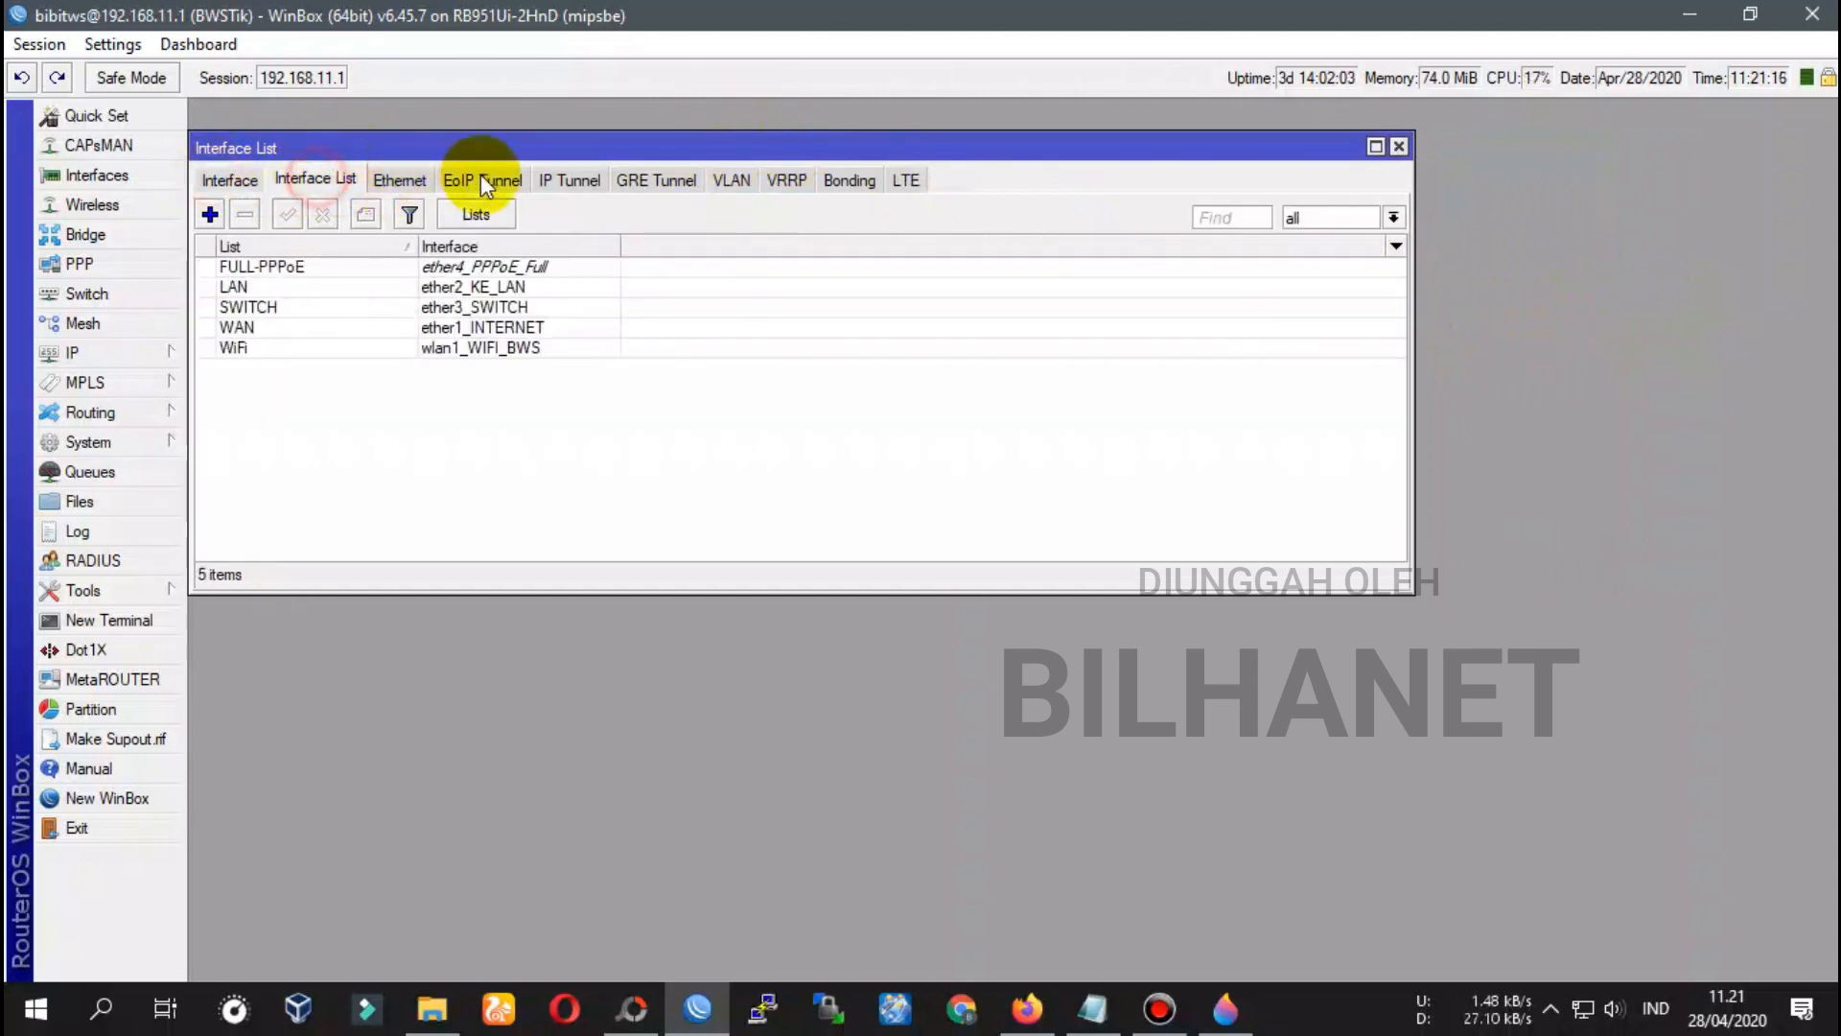
pyautogui.click(733, 182)
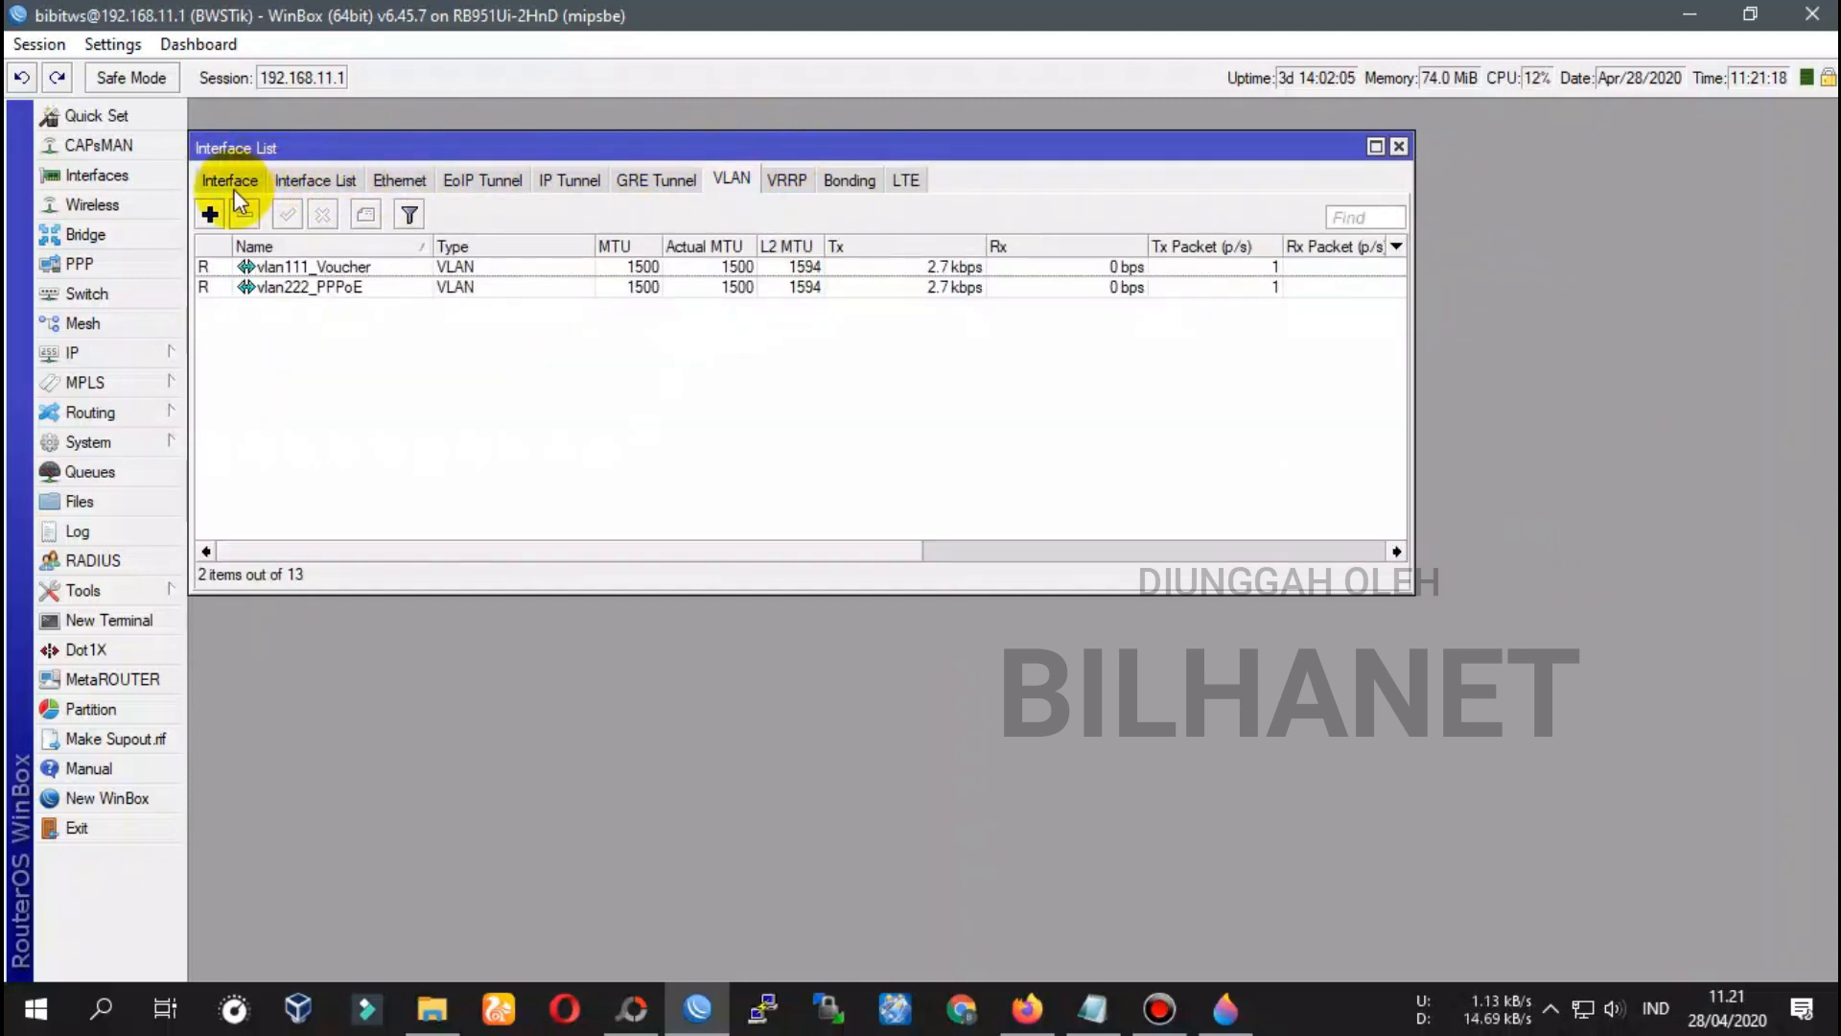
pyautogui.click(210, 214)
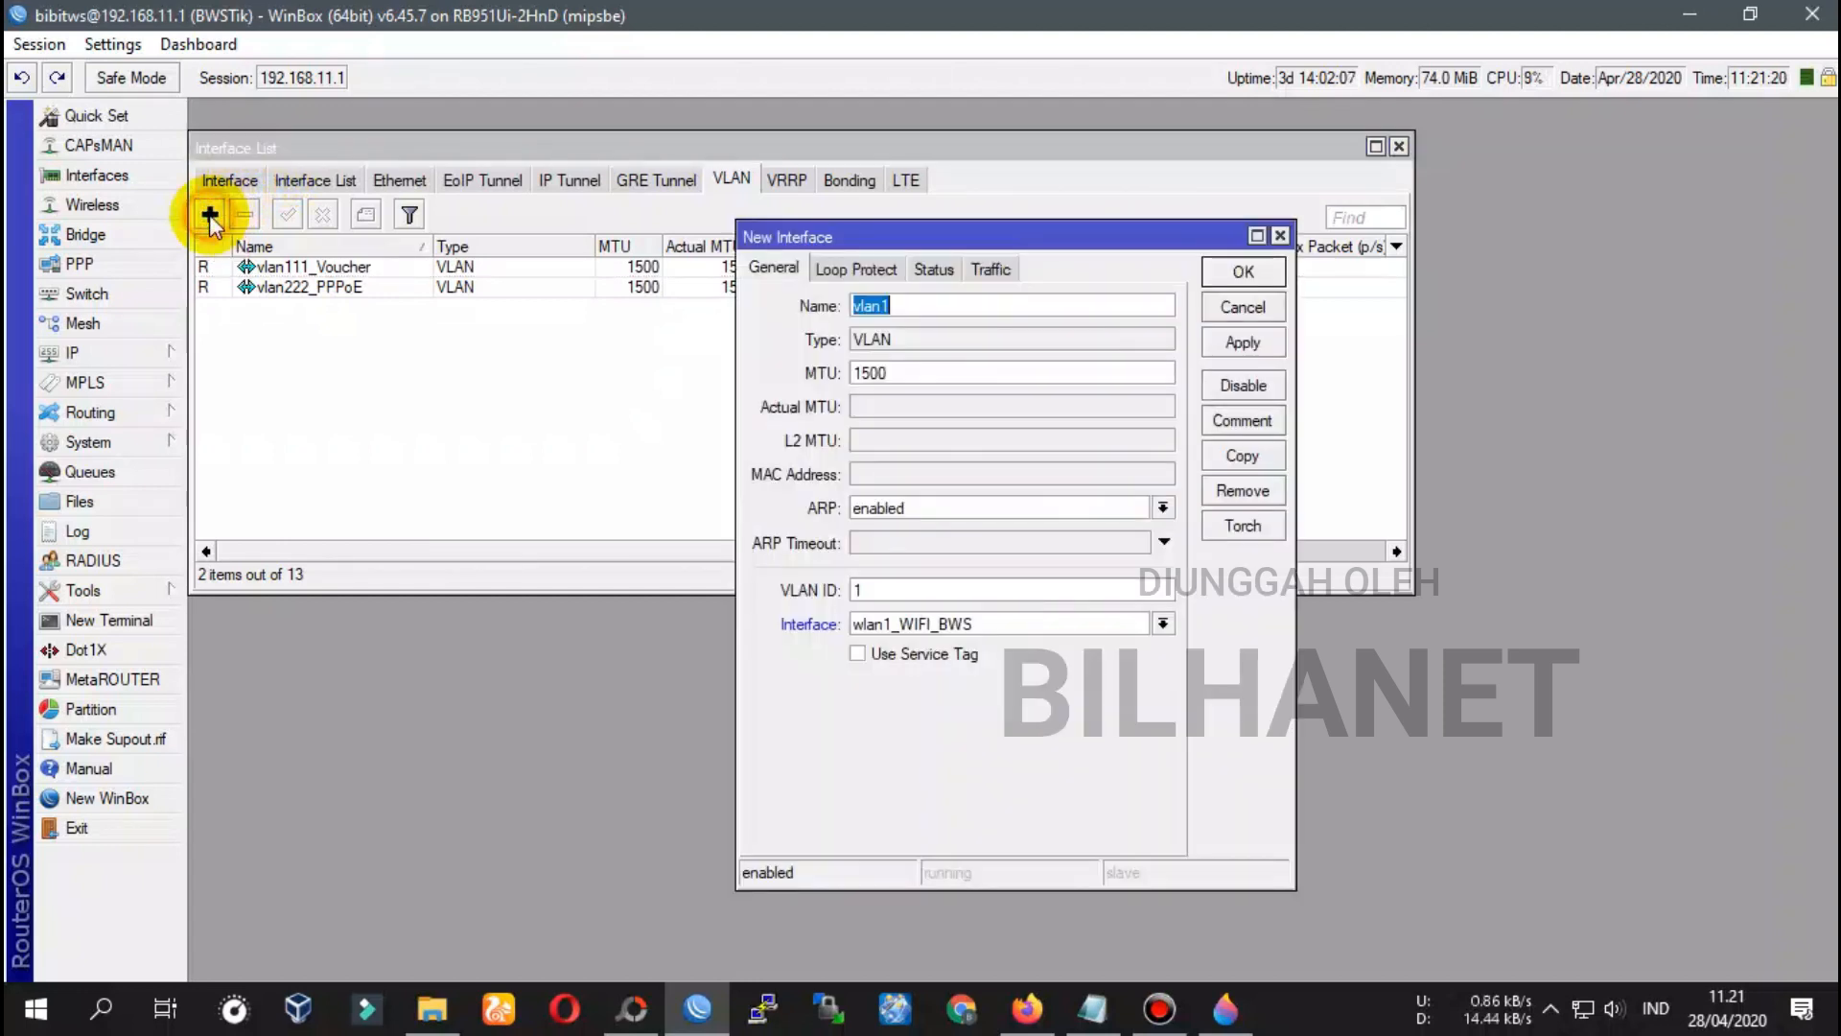
pyautogui.click(866, 307)
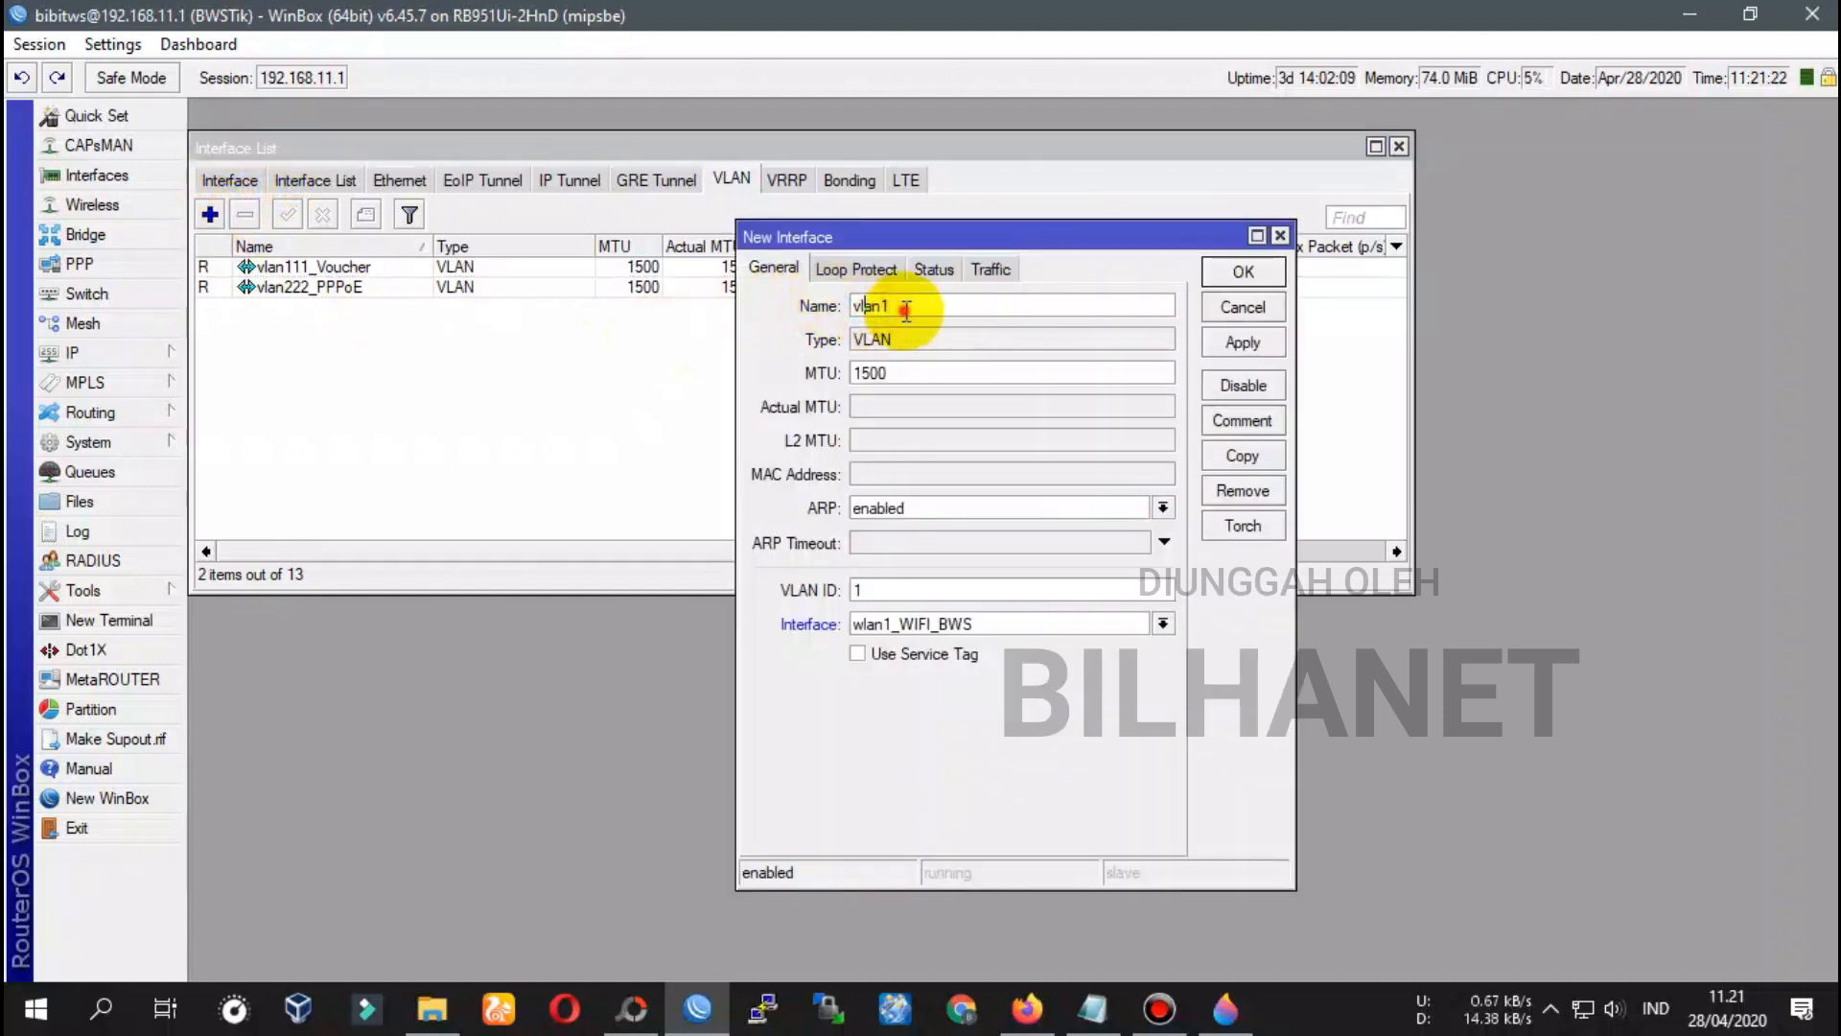
pyautogui.doubleClick(866, 307)
pyautogui.click(929, 301)
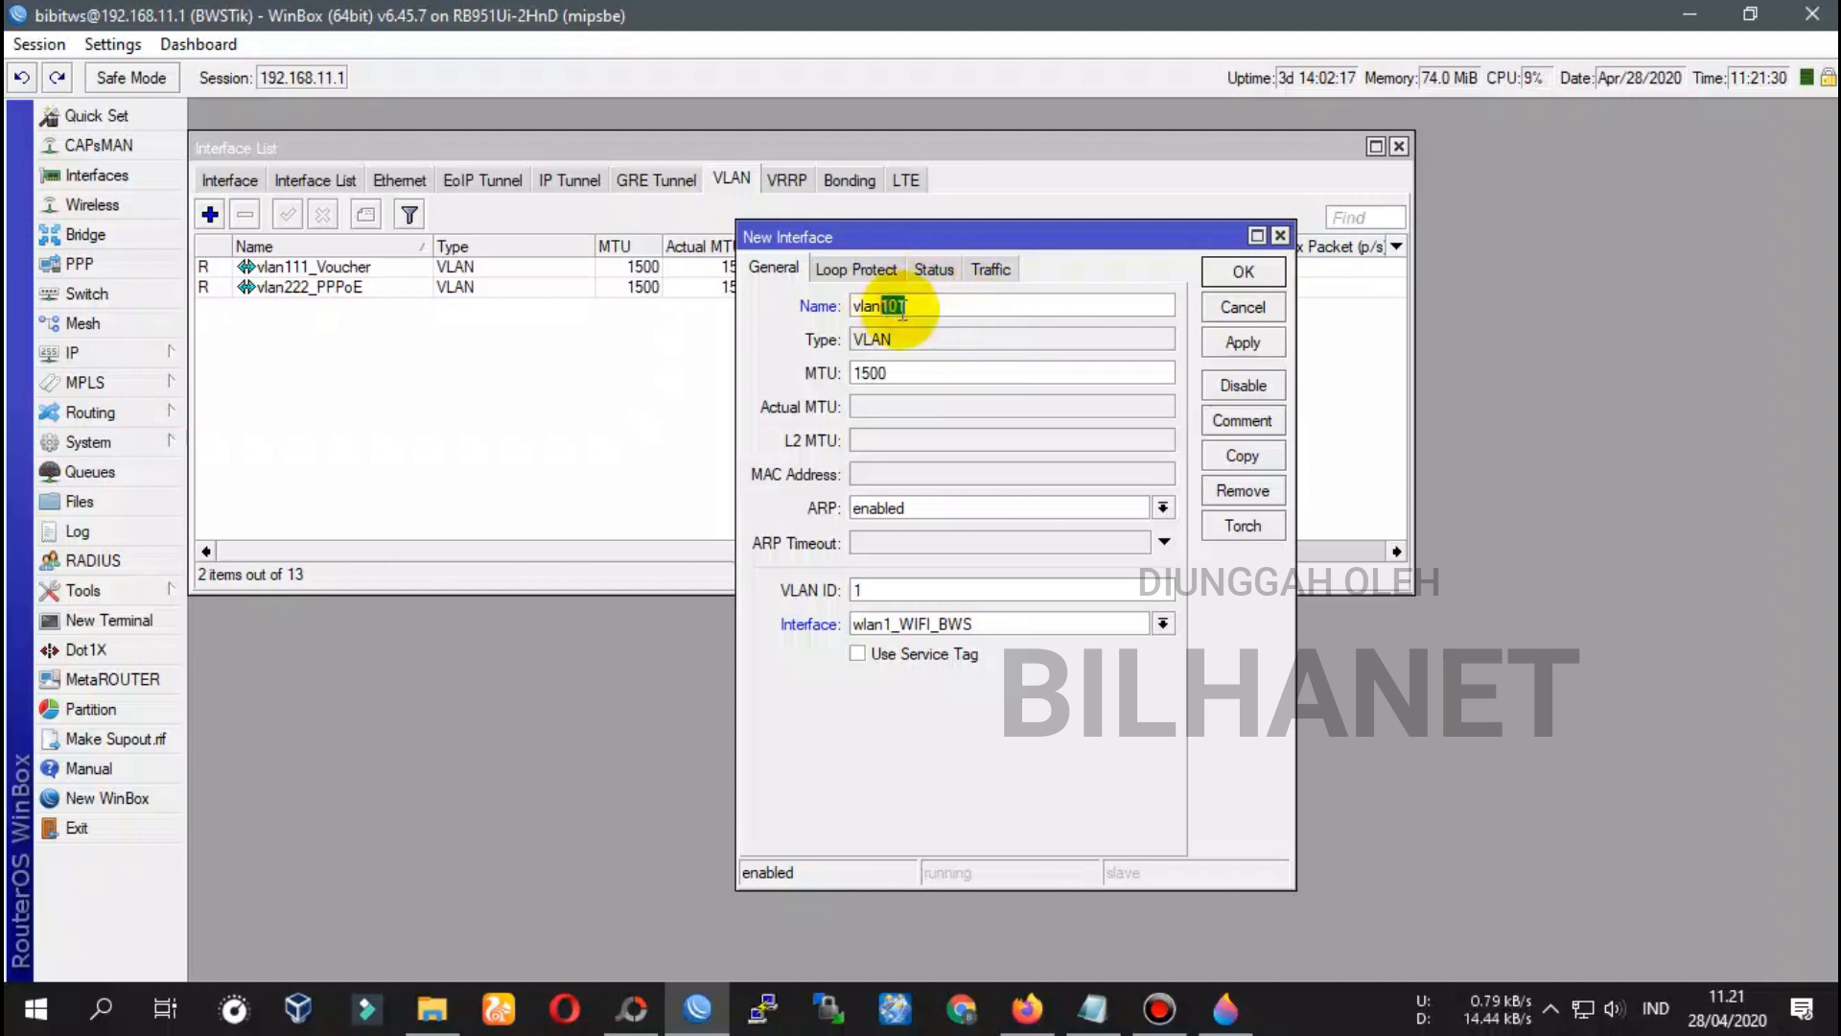
# Give vlan101 VLAN ID 101 on parent interface ether3_SWITCH and save it
pyautogui.click(887, 595)
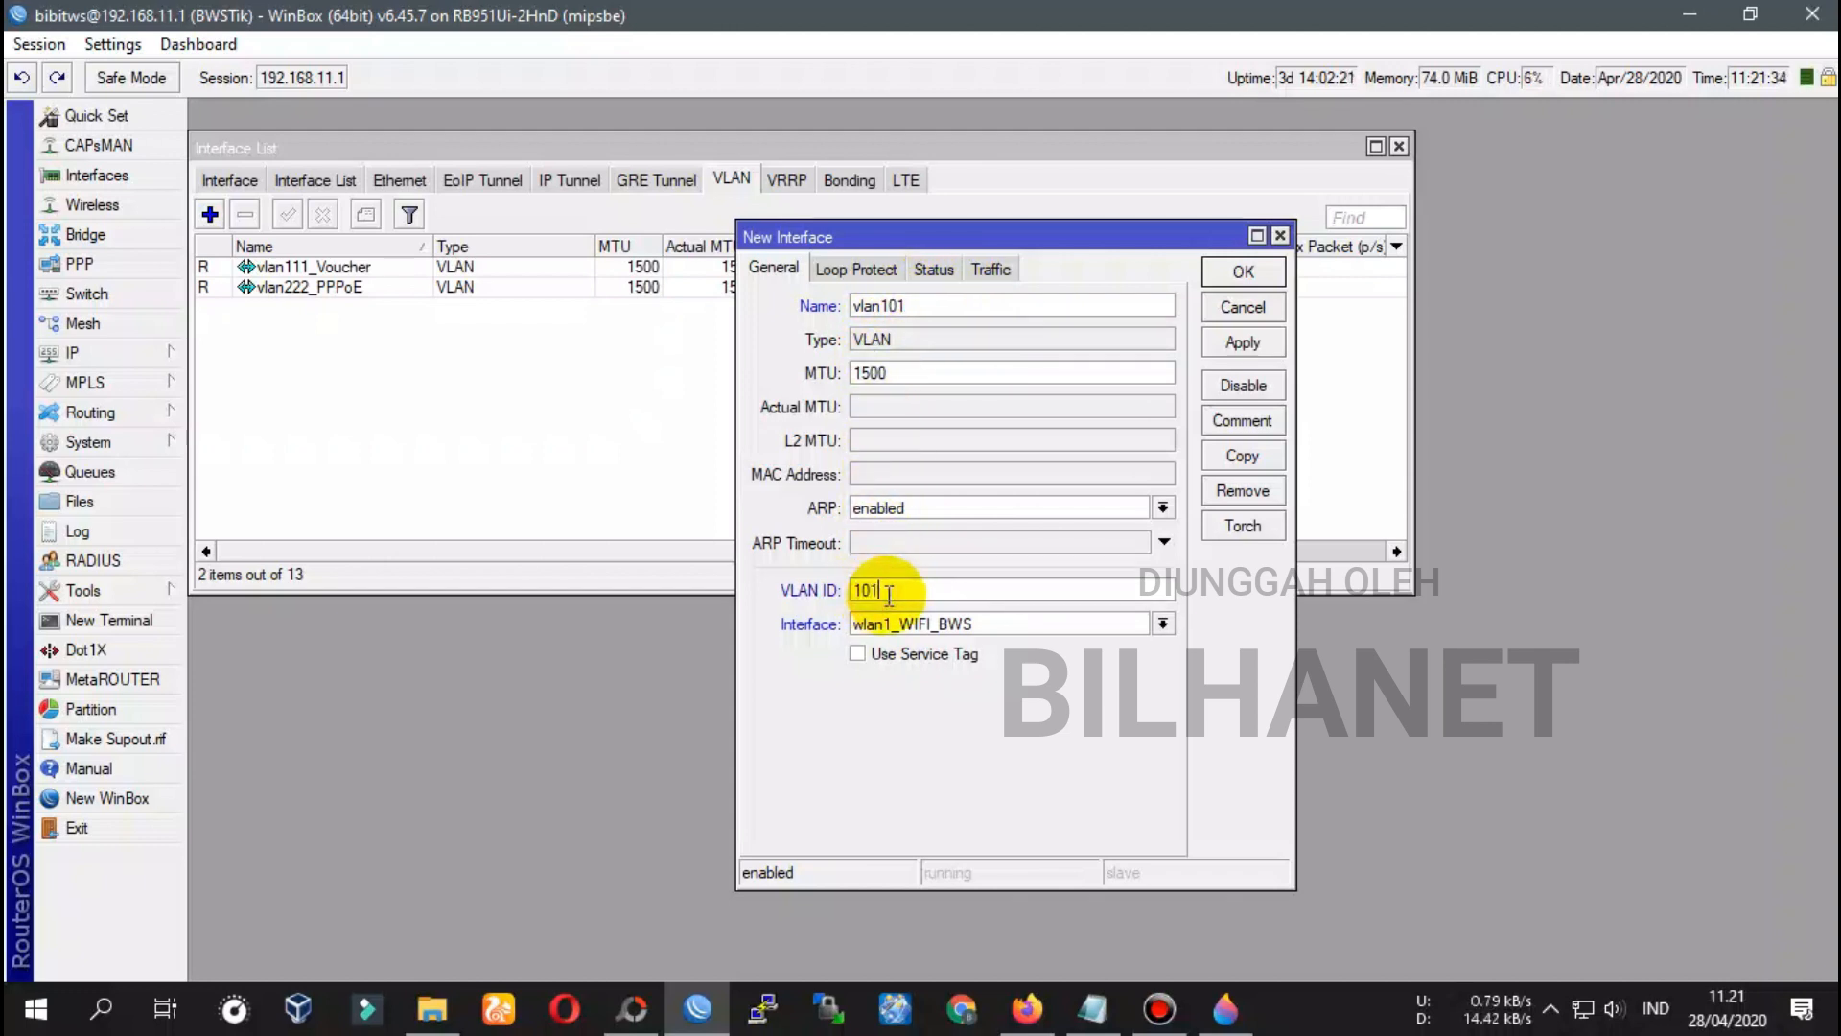
pyautogui.moveTo(891, 593); pyautogui.dragTo(850, 588)
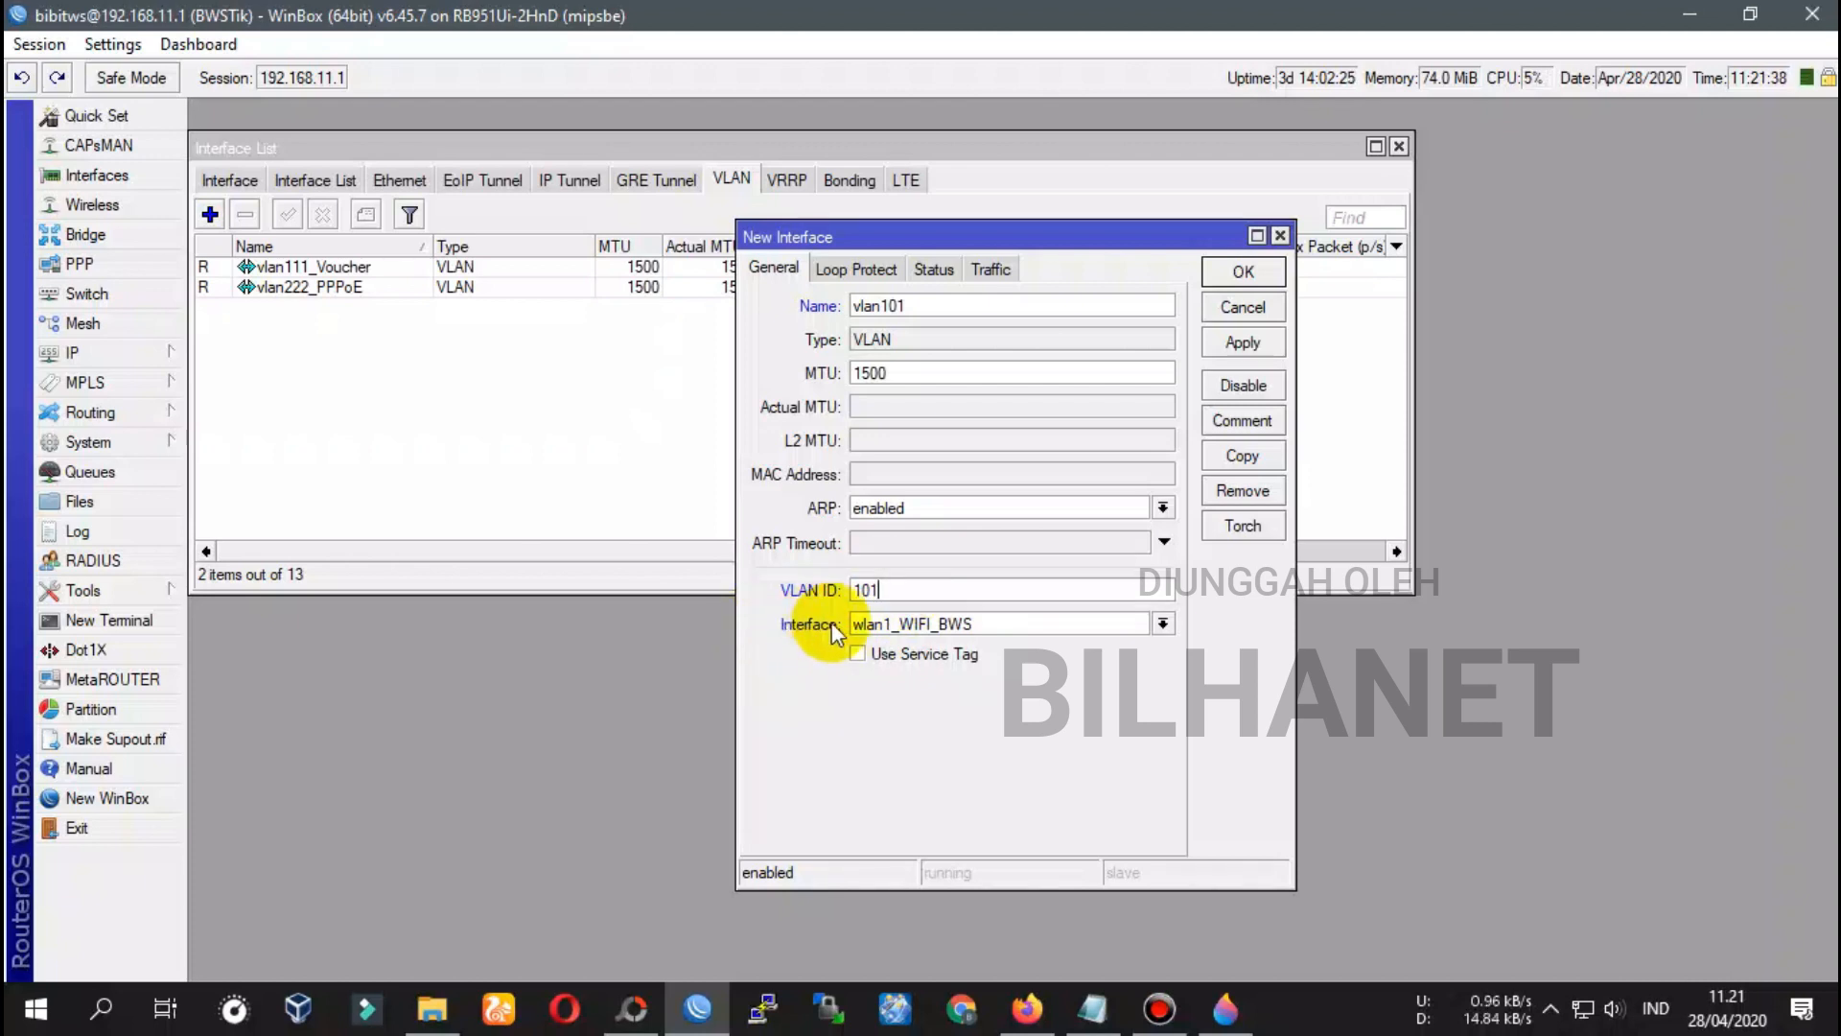
pyautogui.click(906, 625)
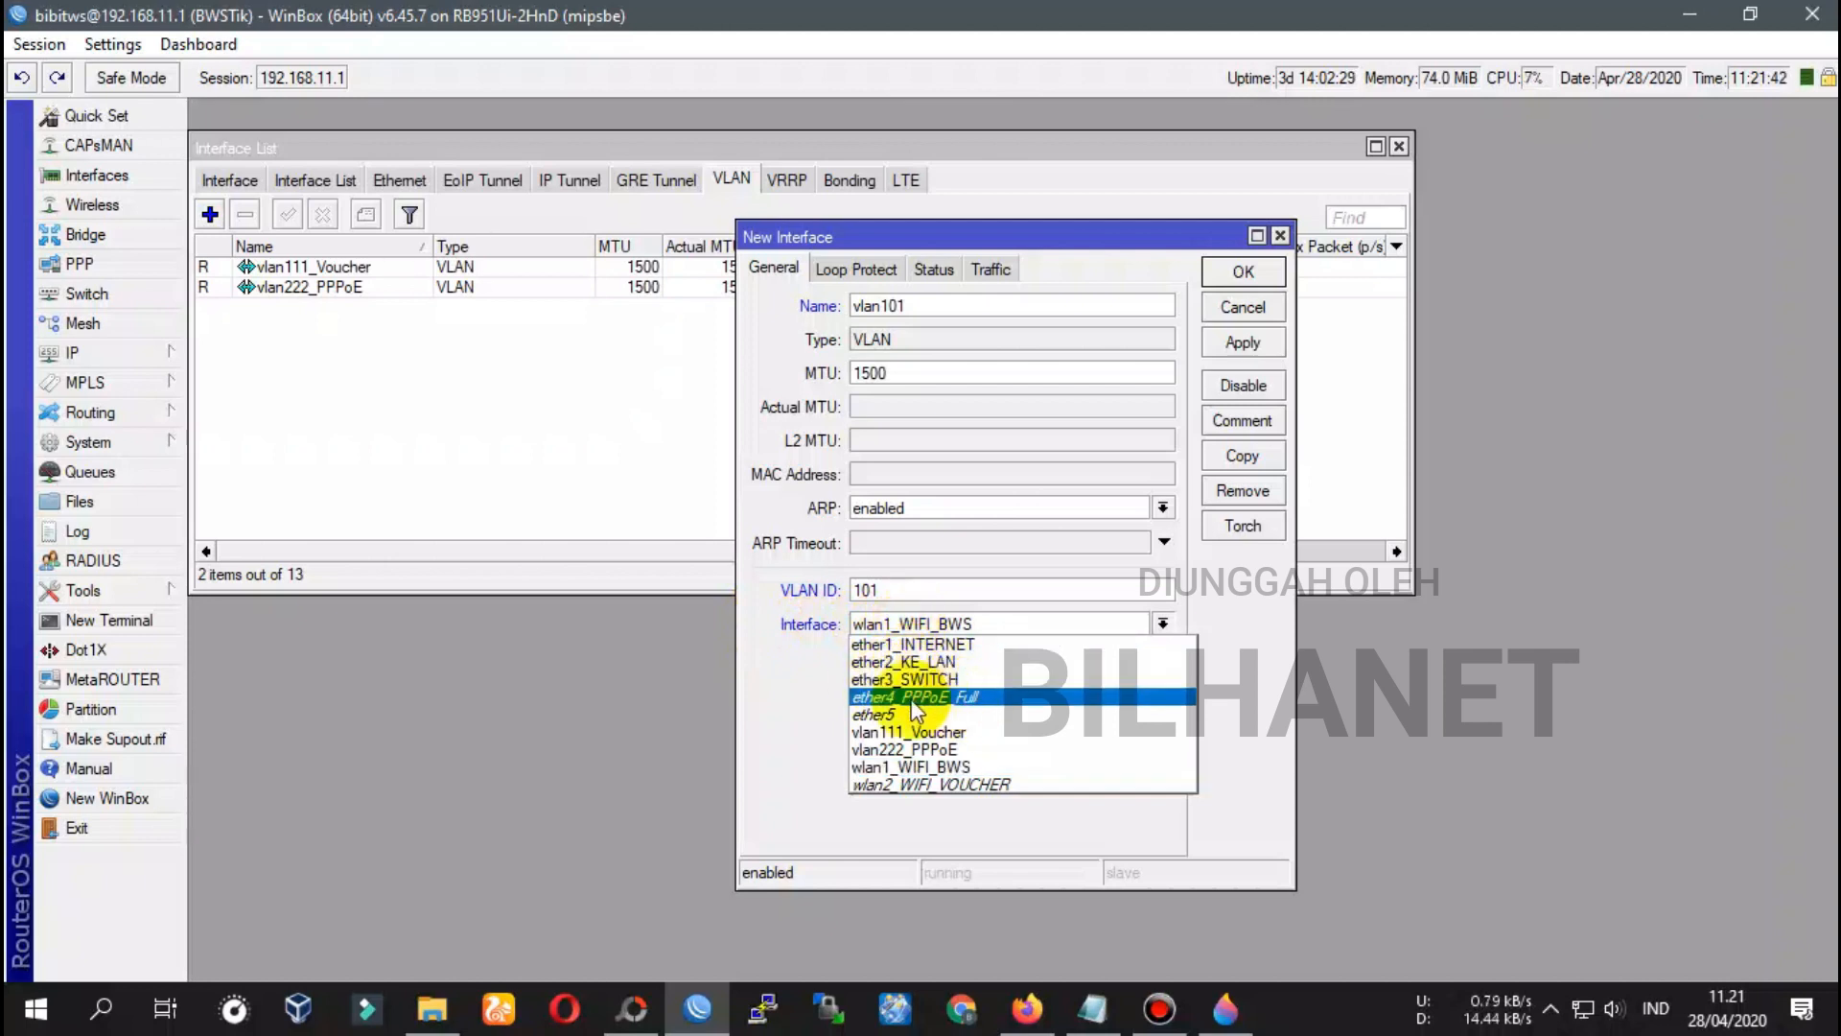
pyautogui.click(946, 680)
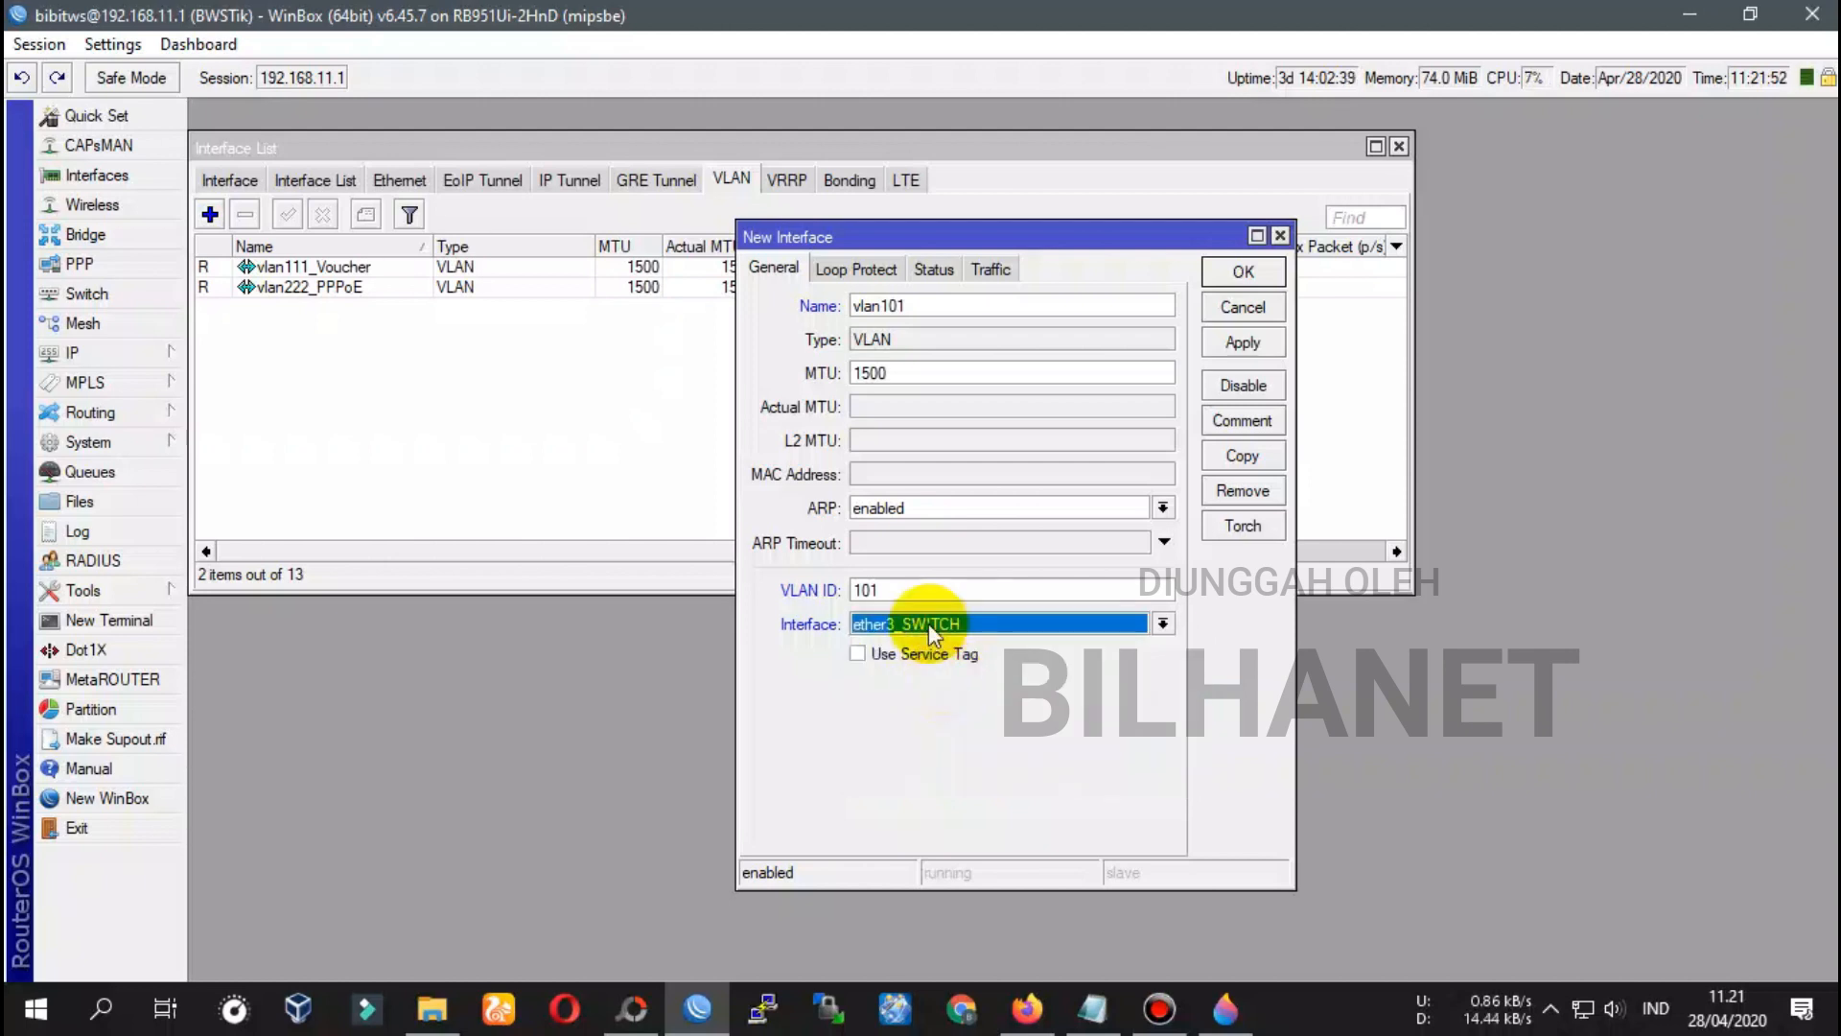
pyautogui.click(972, 627)
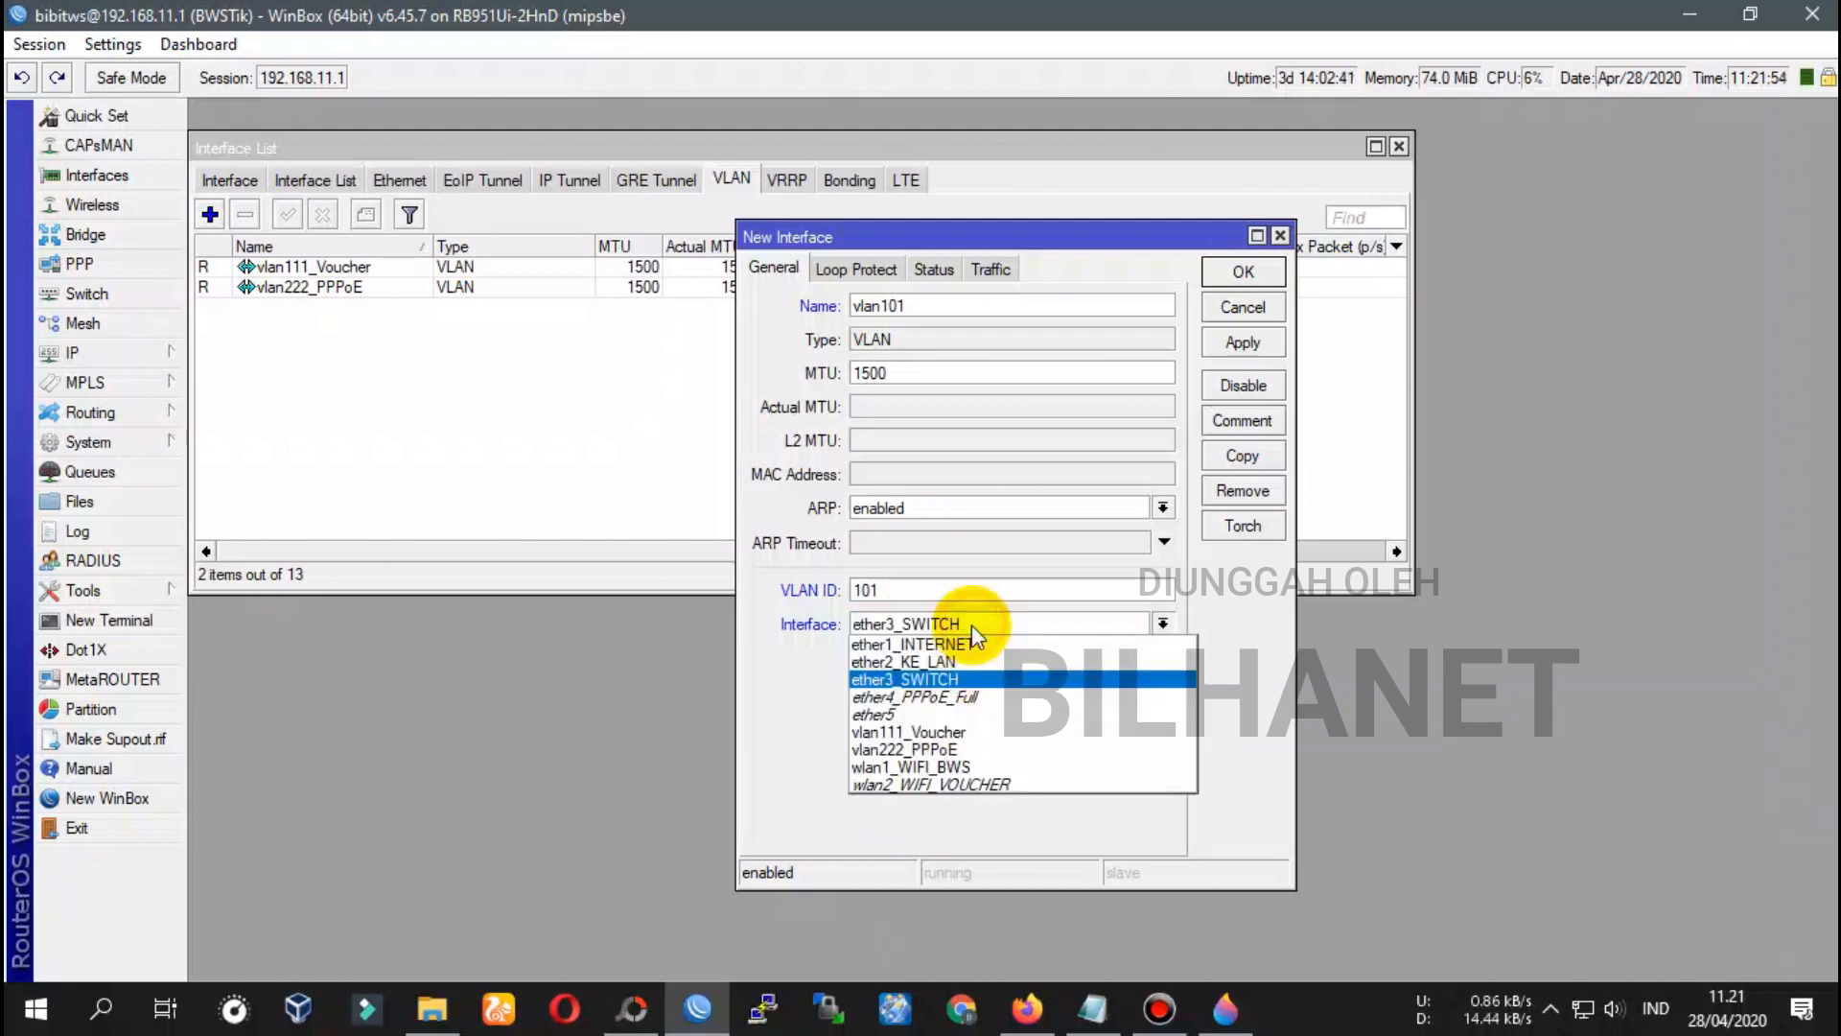
pyautogui.click(948, 680)
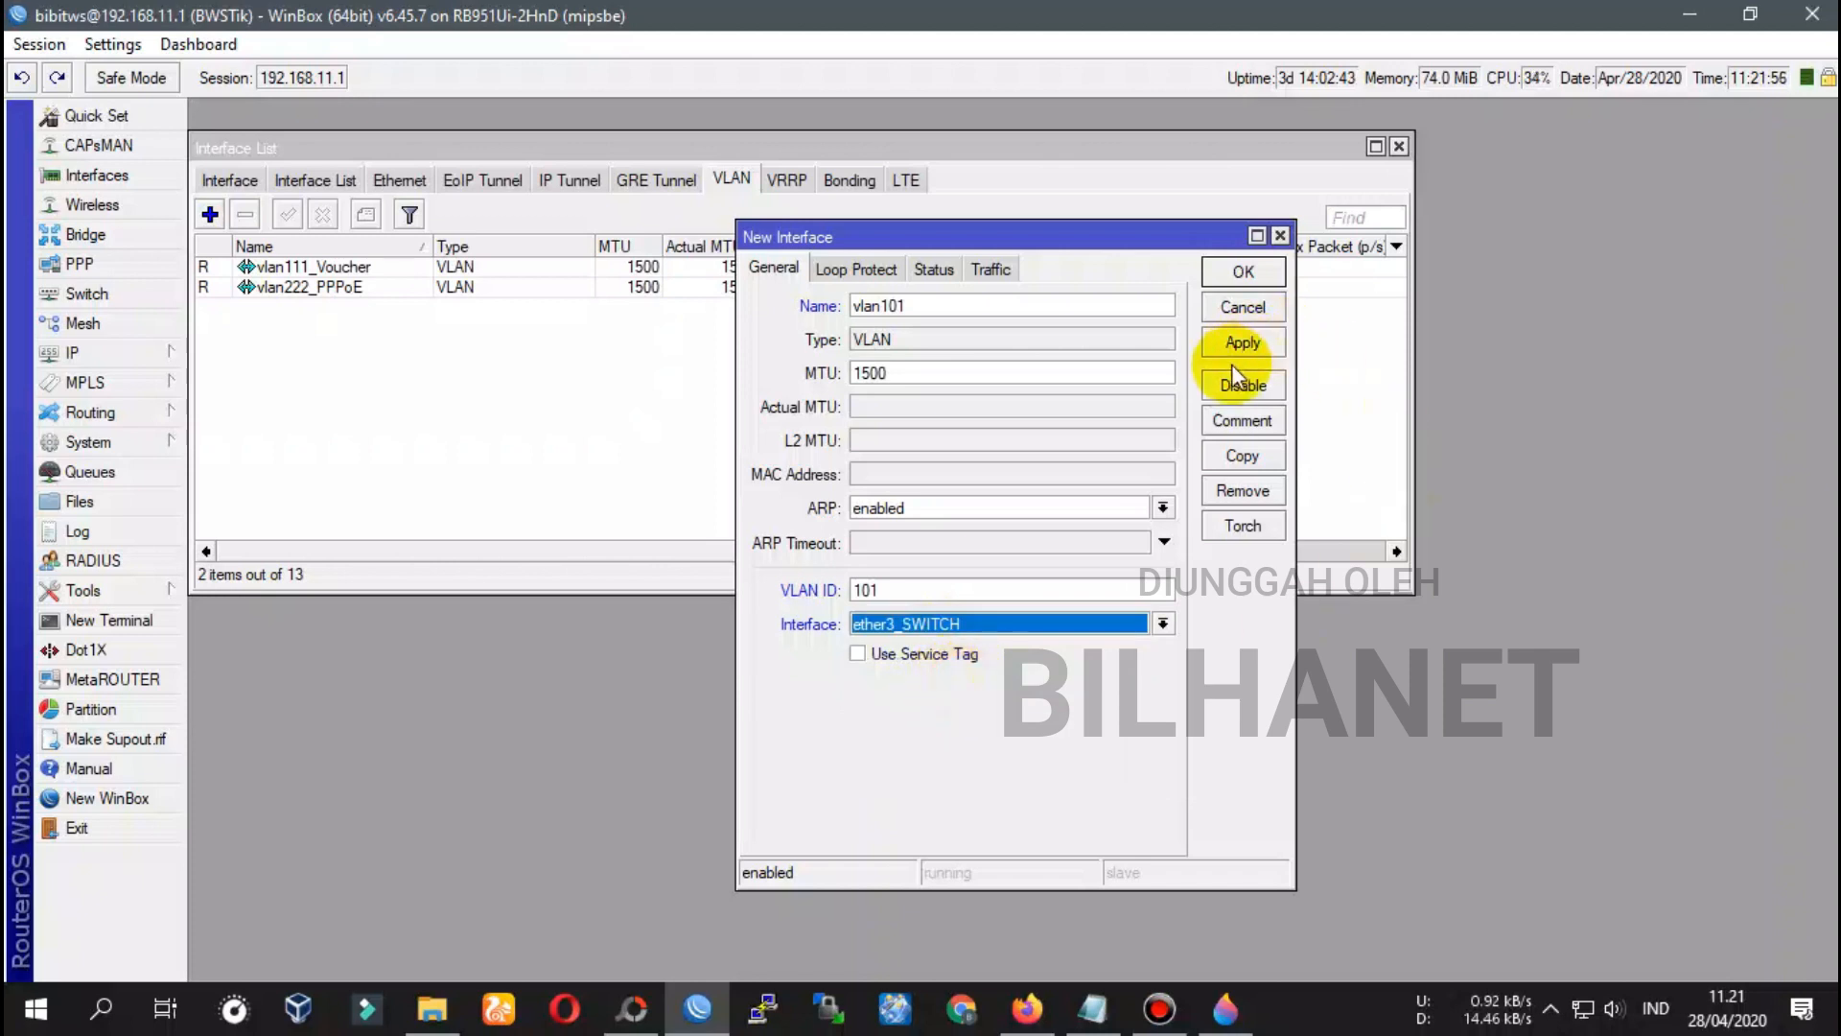
pyautogui.click(1243, 344)
pyautogui.click(1259, 272)
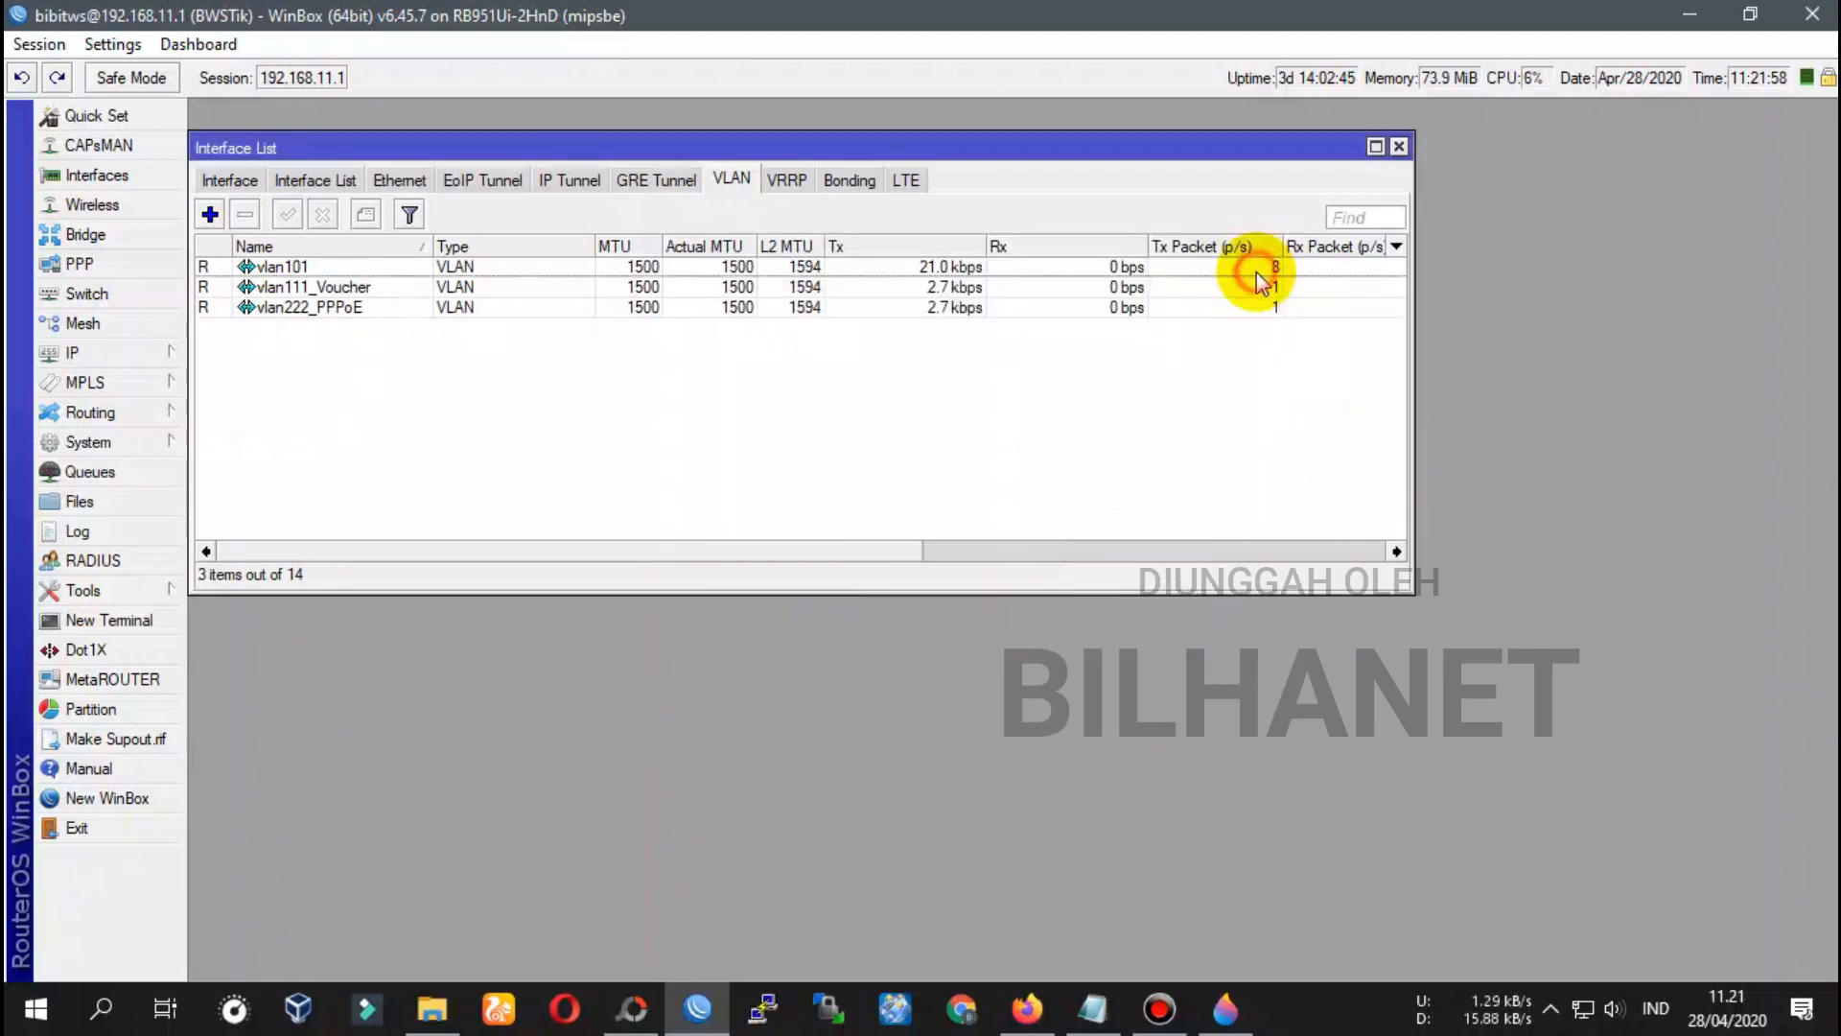
# Recheck vlan101 has VLAN ID 101 on ether3_SWITCH, then bring the notes forward
pyautogui.doubleClick(280, 267)
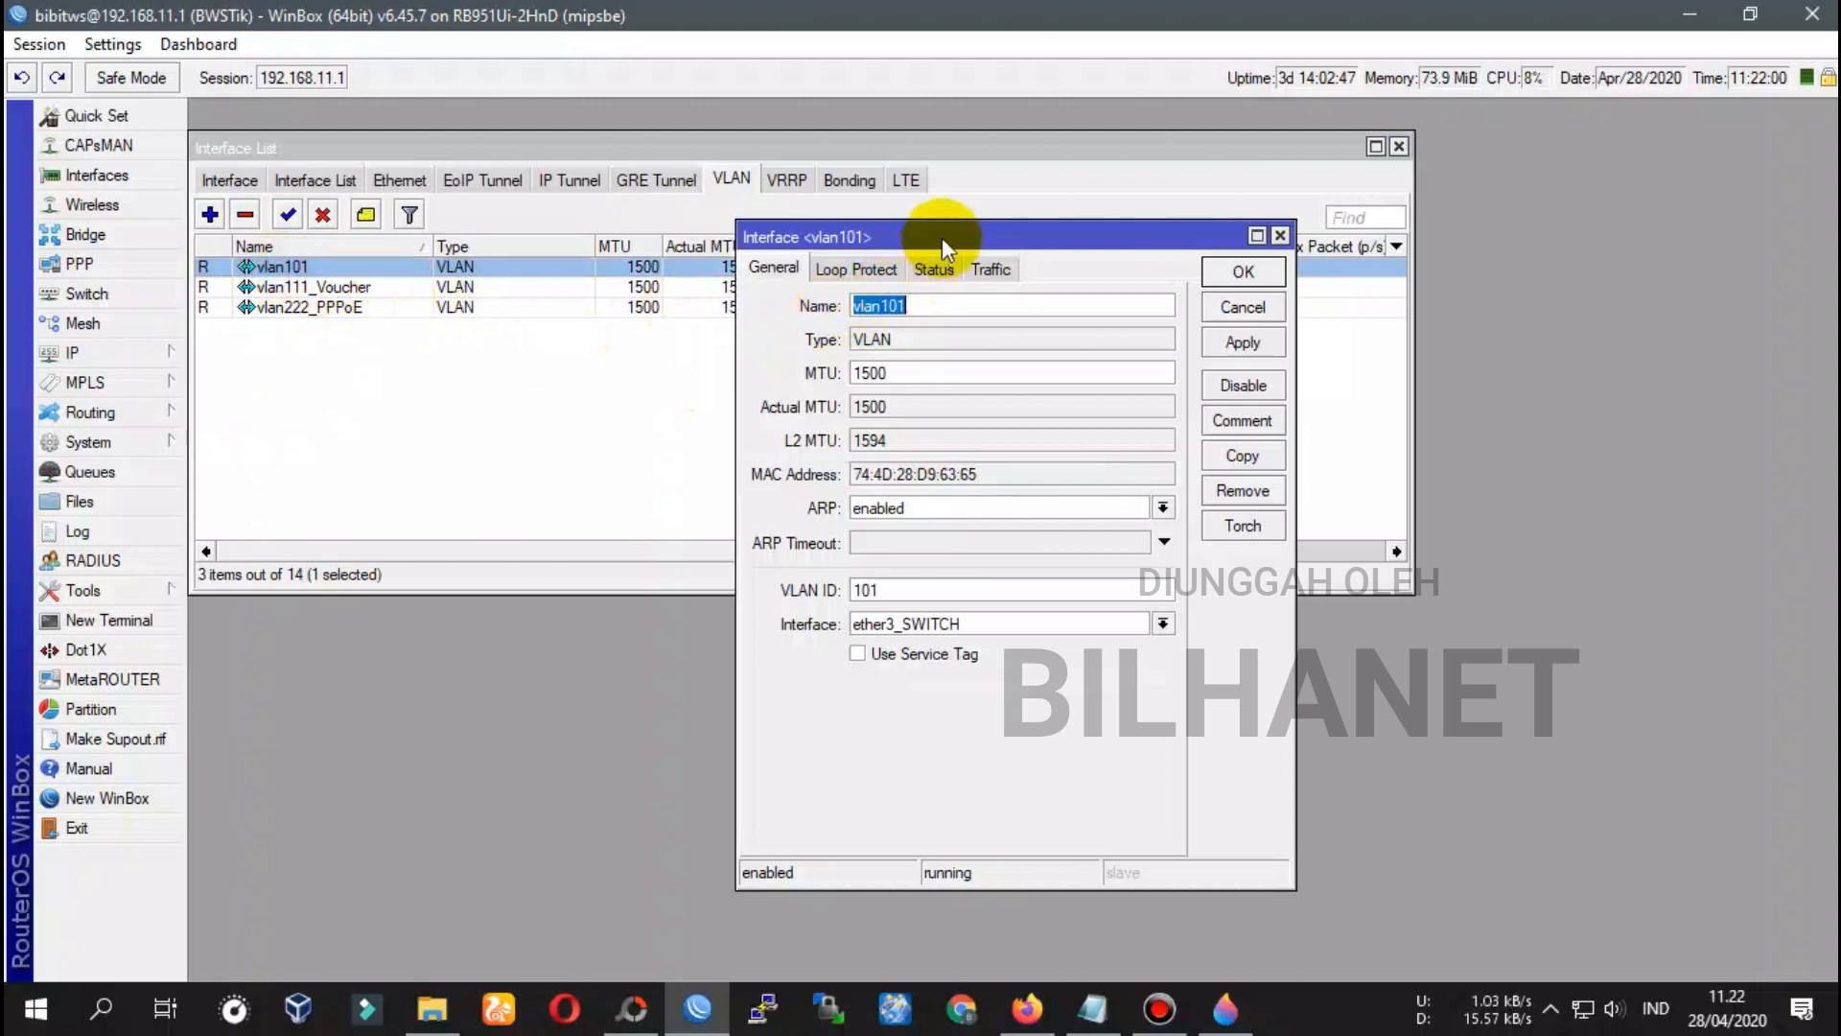
pyautogui.click(880, 592)
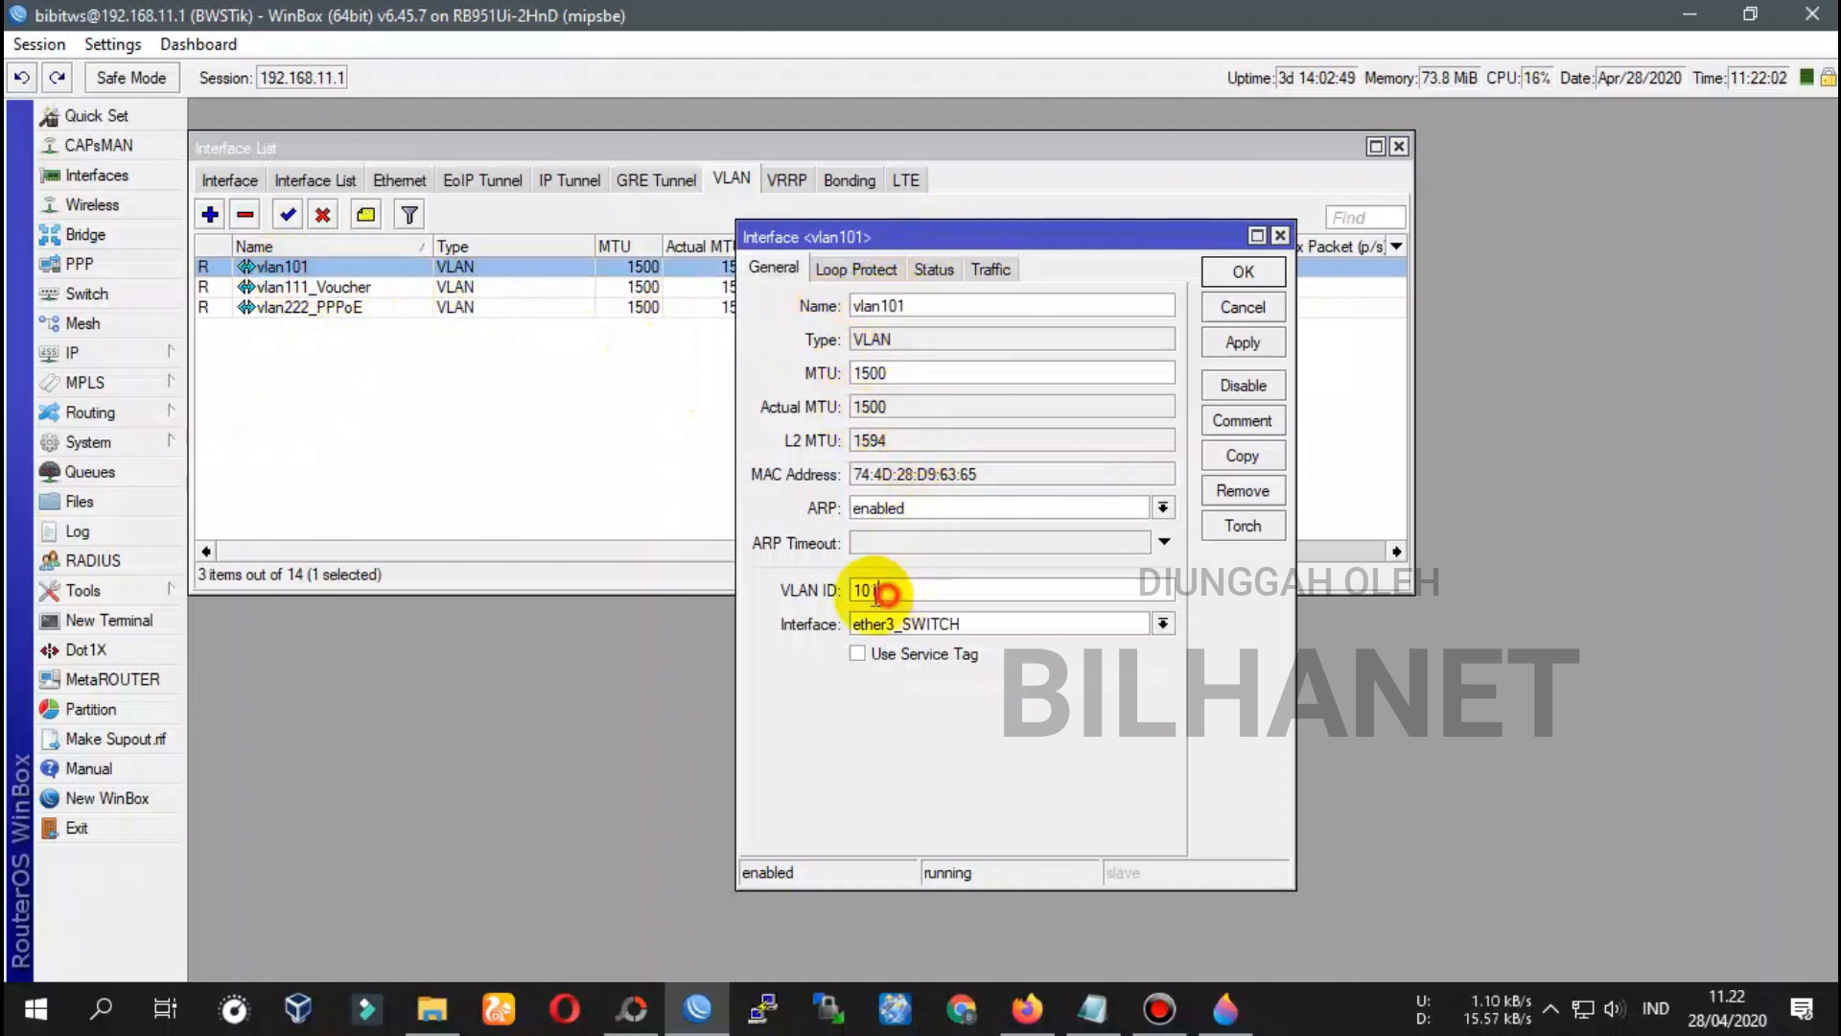
pyautogui.click(916, 624)
pyautogui.click(922, 639)
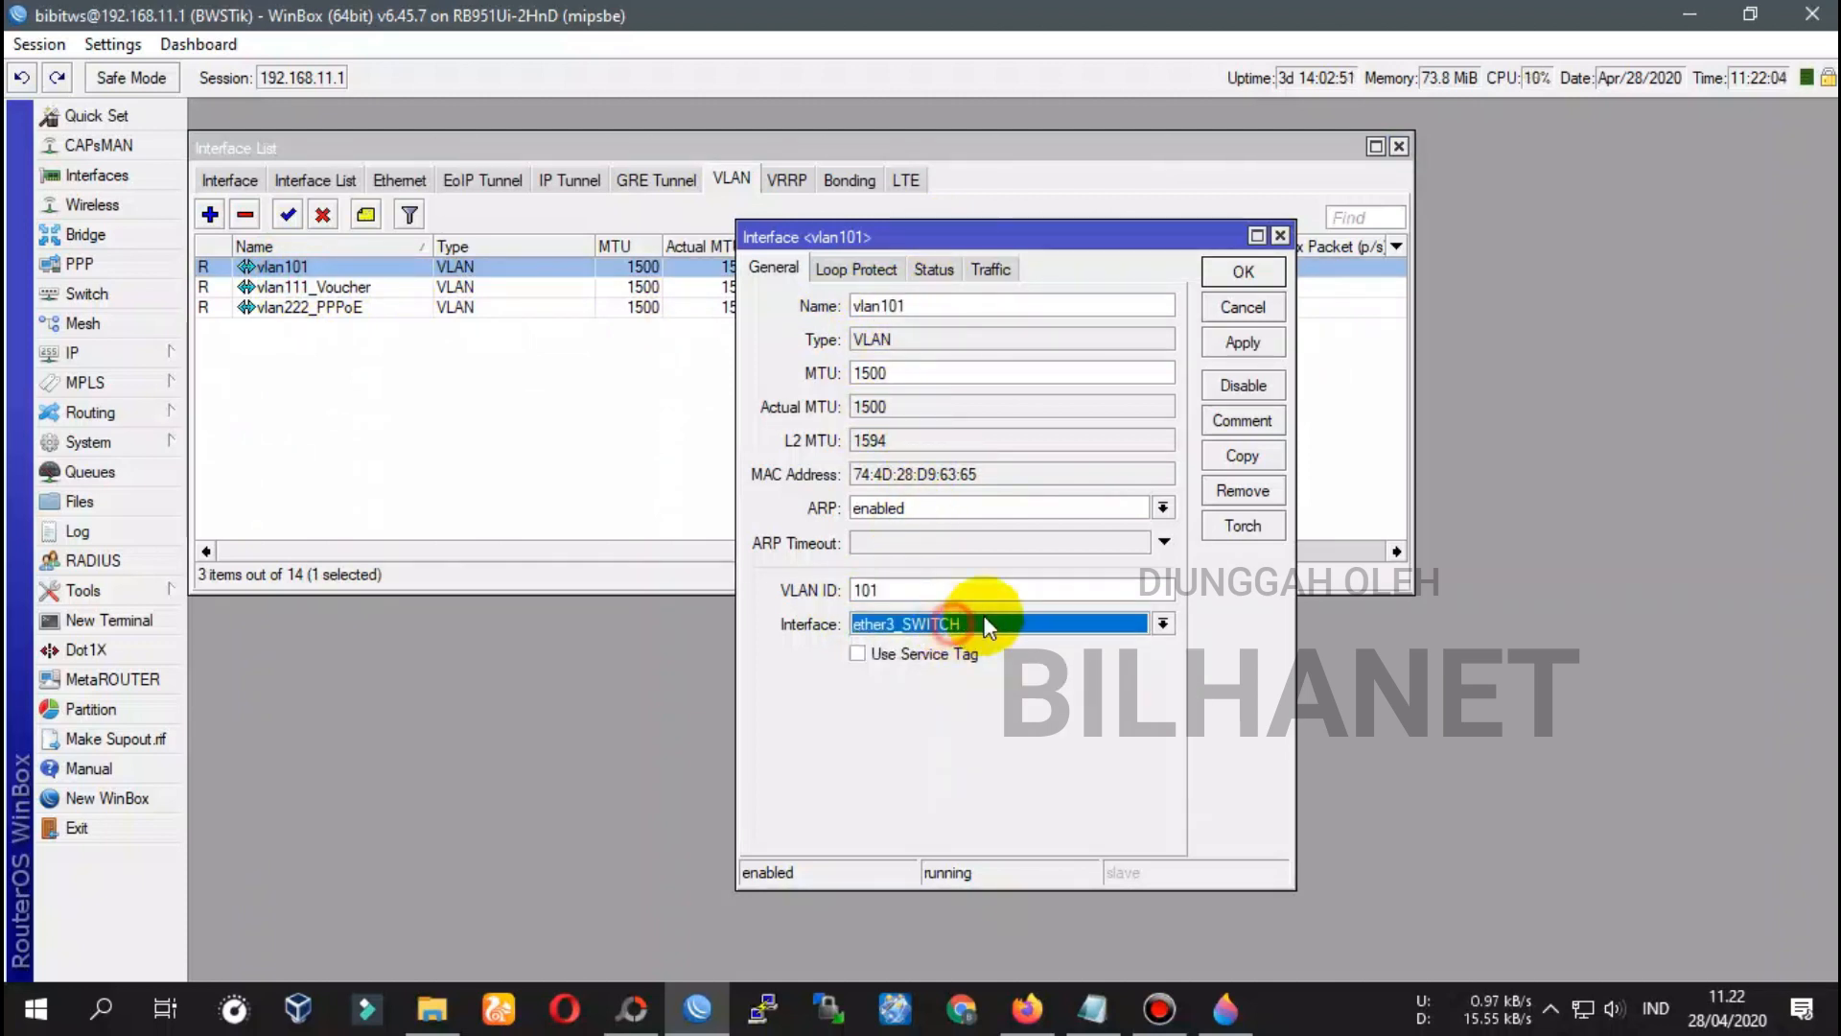
pyautogui.click(1247, 273)
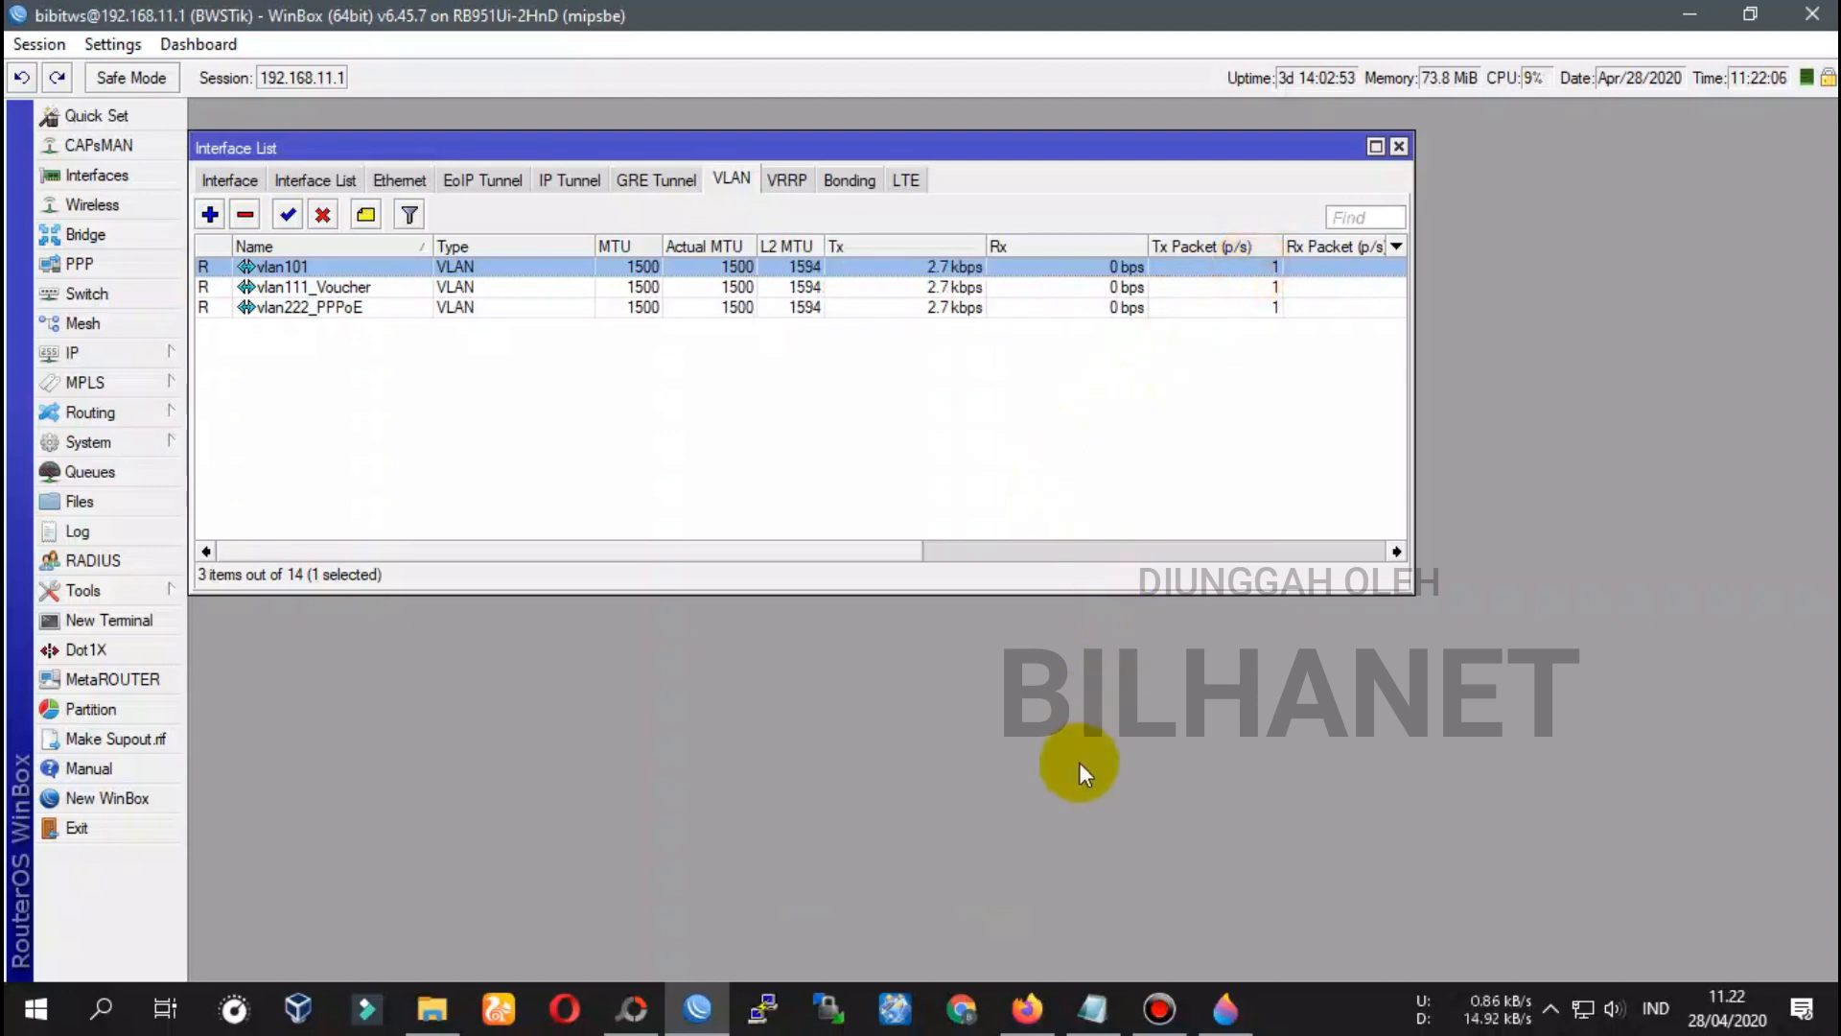
pyautogui.click(1095, 997)
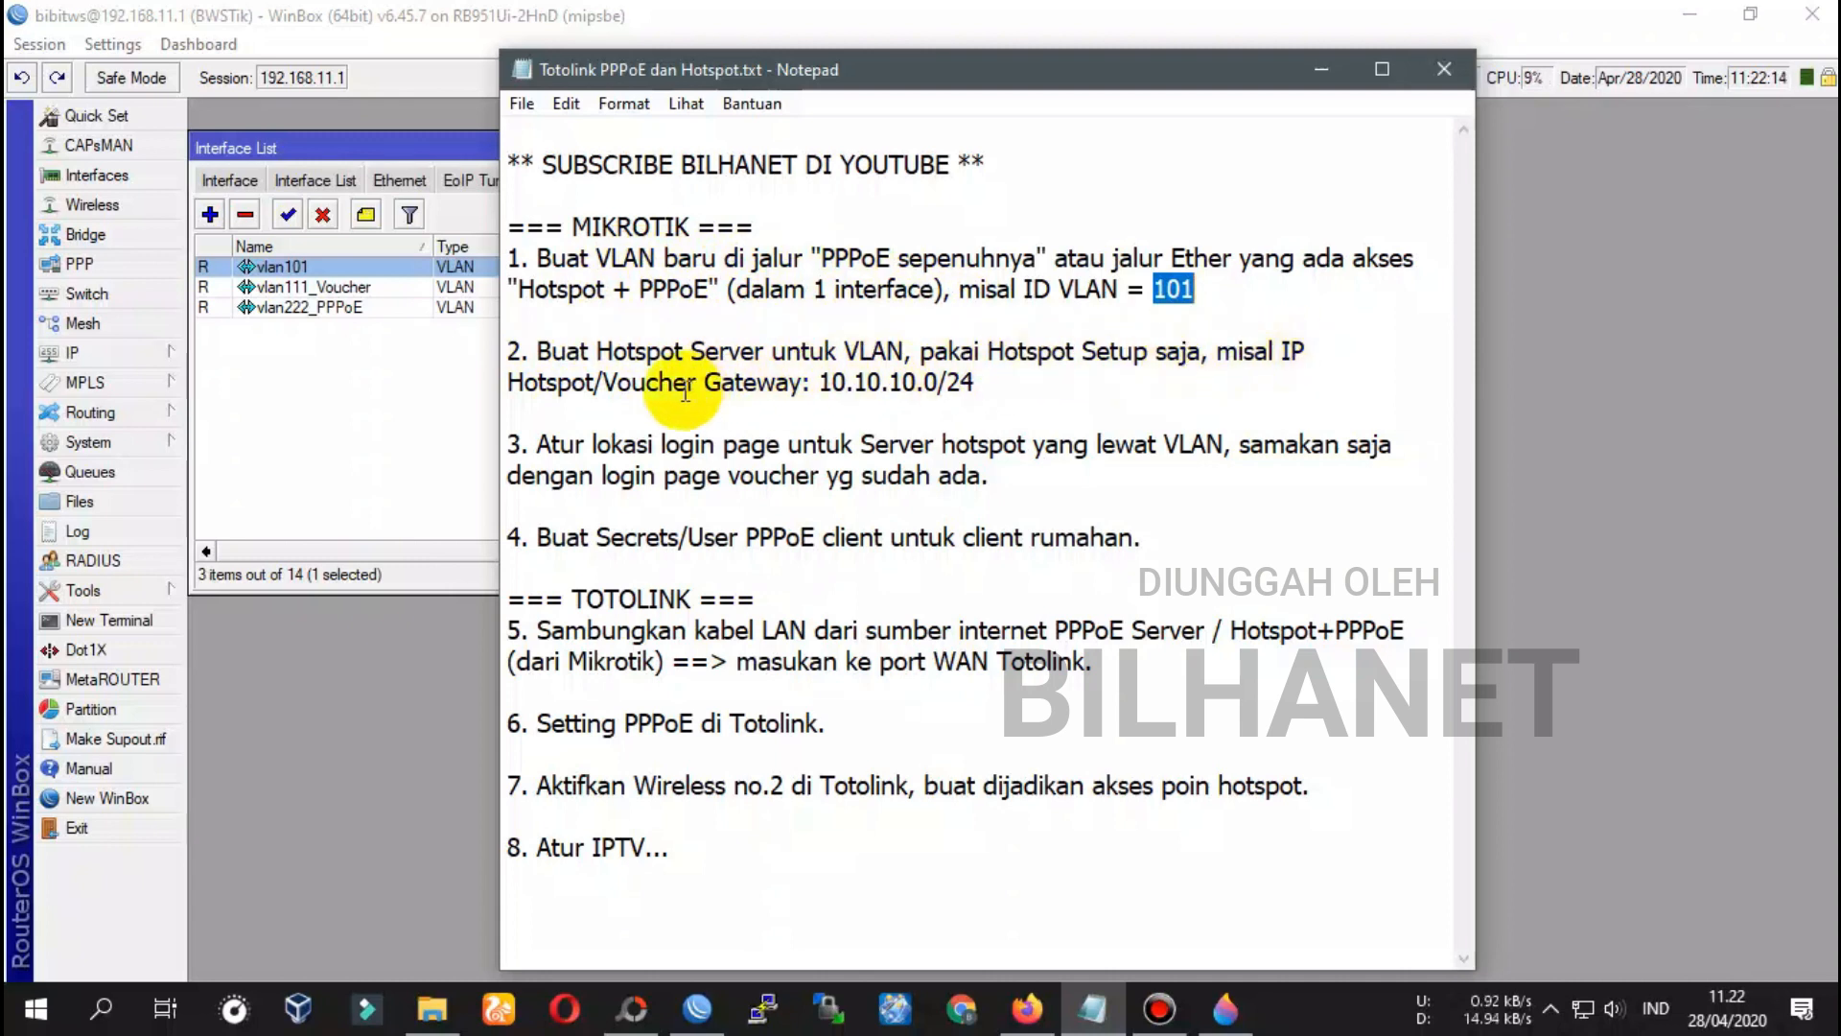
# Copy the gateway address 10.10.10 from step 2 of the notes and return to WinBox
pyautogui.moveTo(823, 380); pyautogui.dragTo(916, 381)
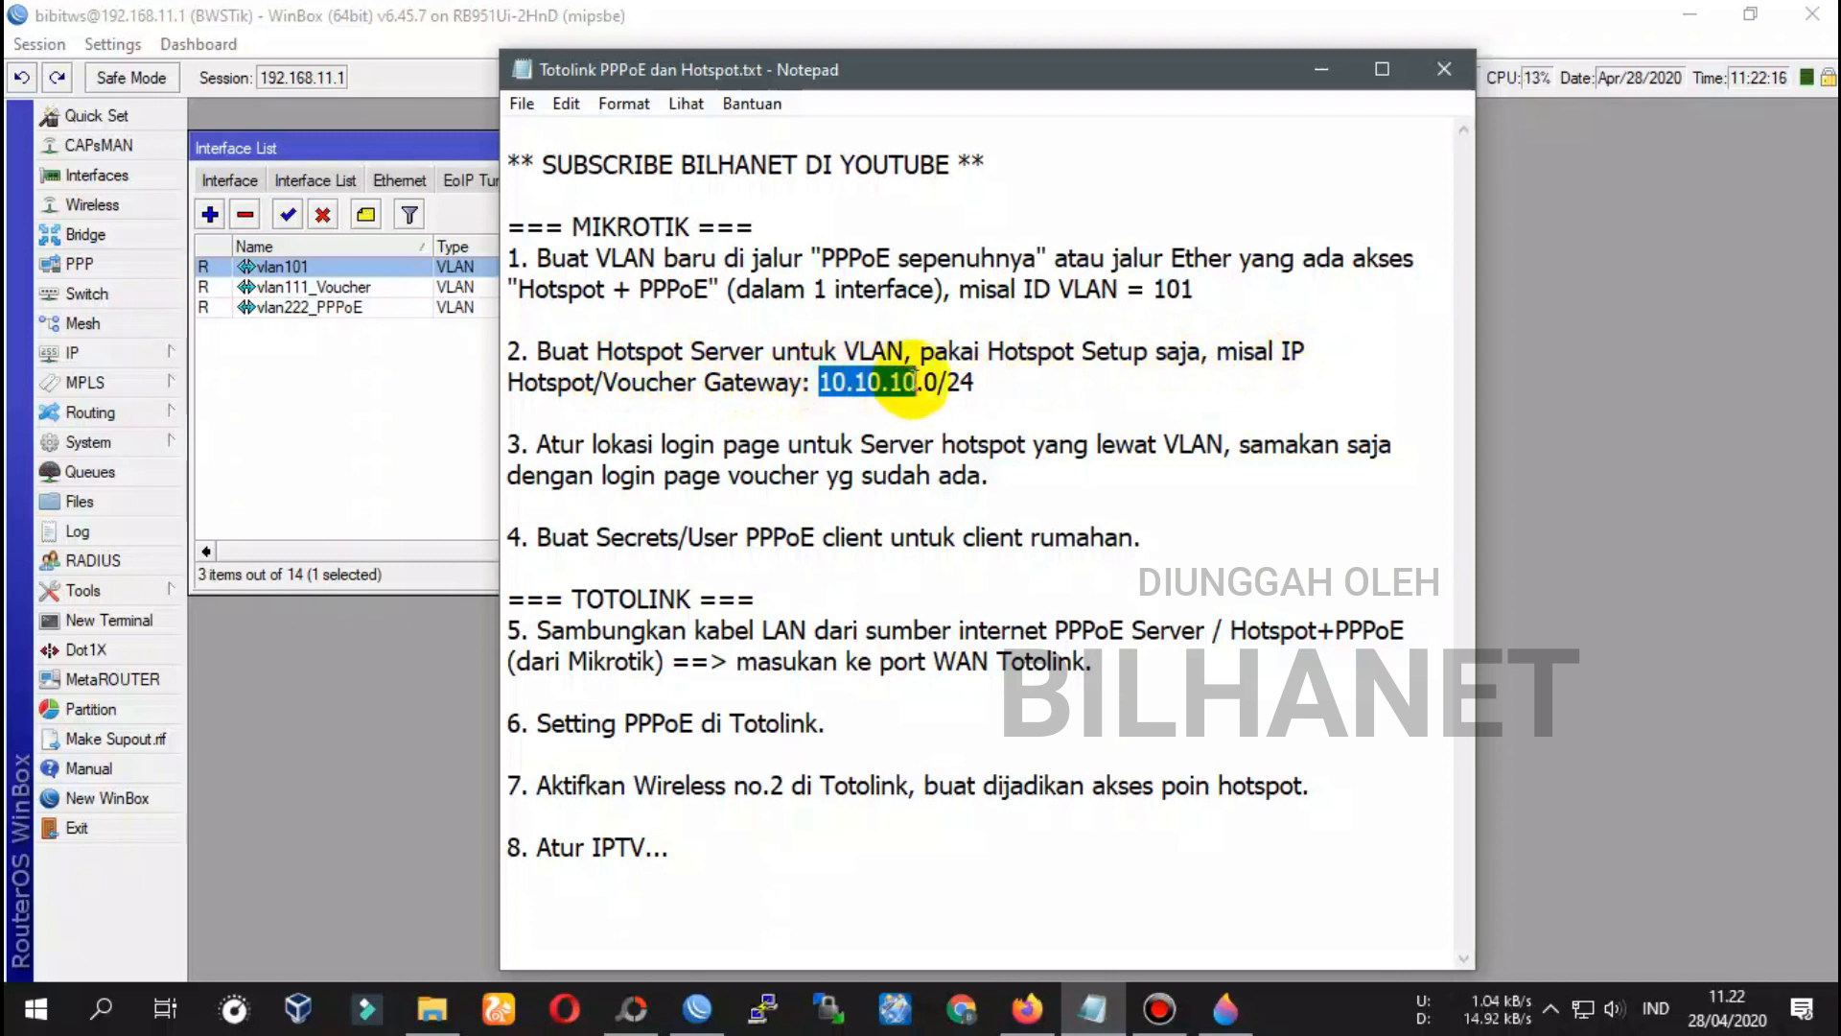
pyautogui.rightClick(905, 382)
pyautogui.click(887, 464)
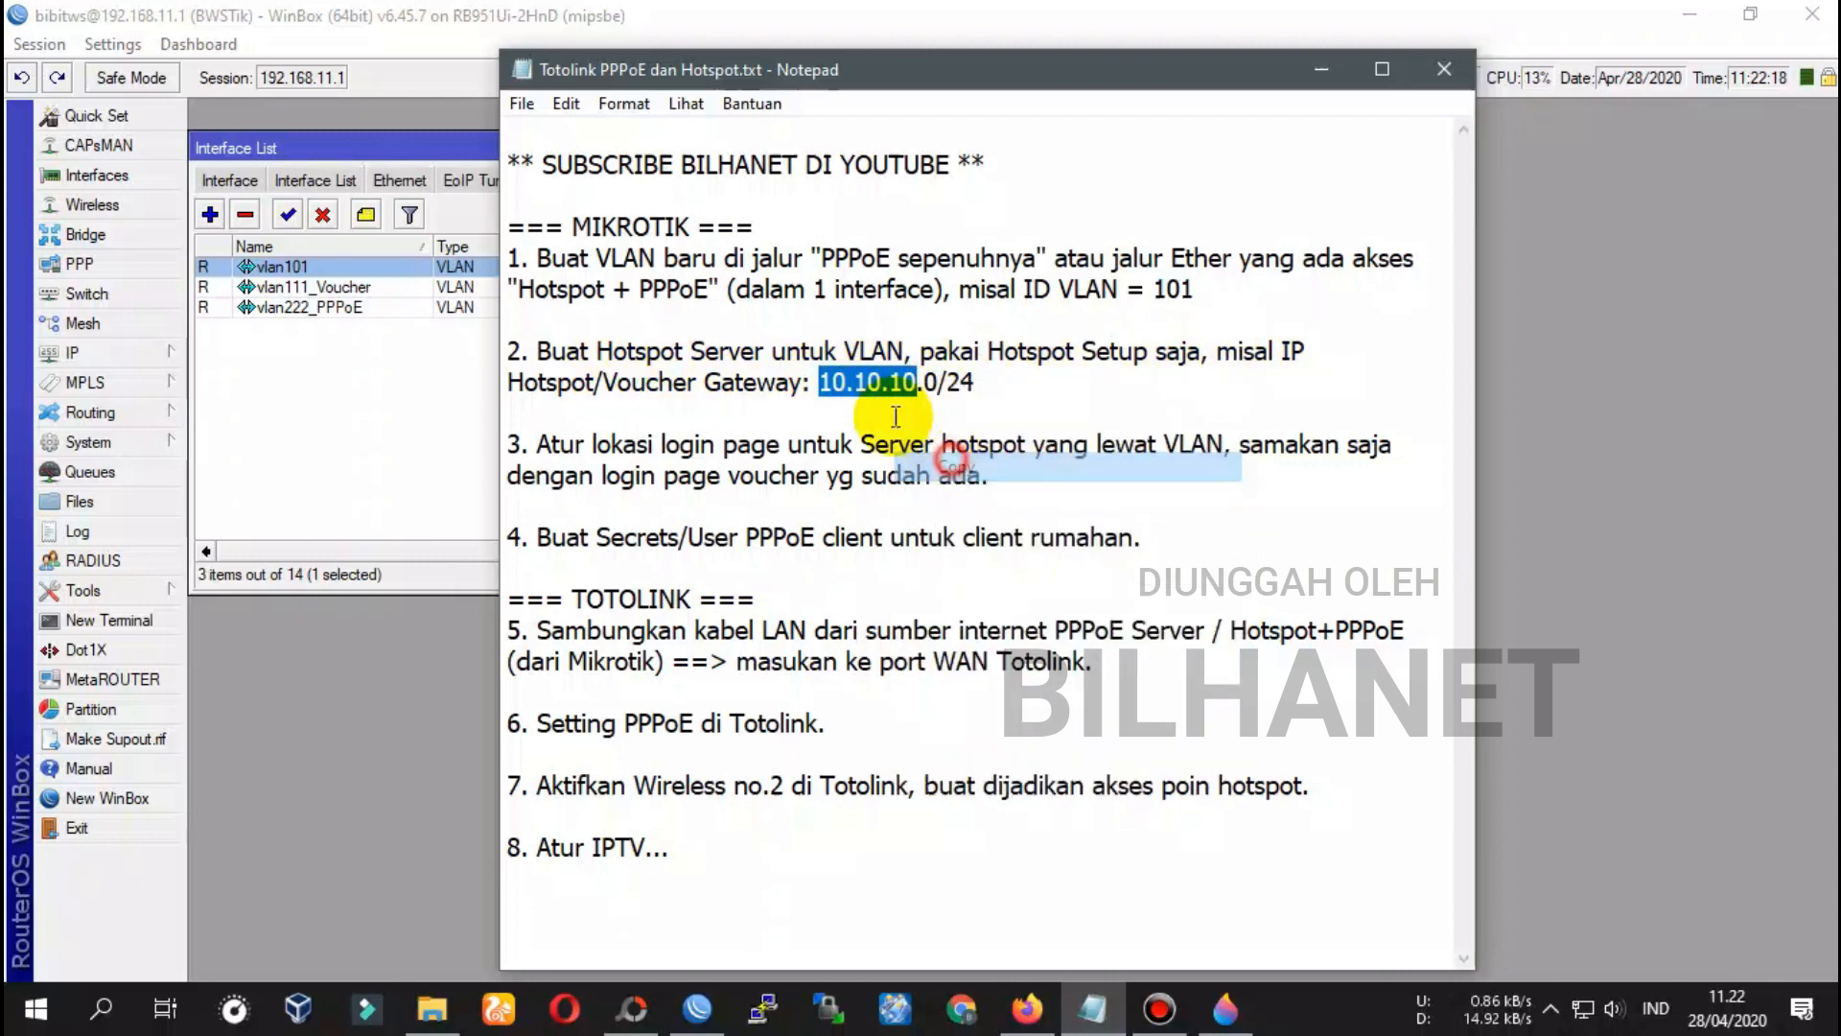
pyautogui.click(887, 404)
pyautogui.moveTo(832, 382); pyautogui.dragTo(923, 391)
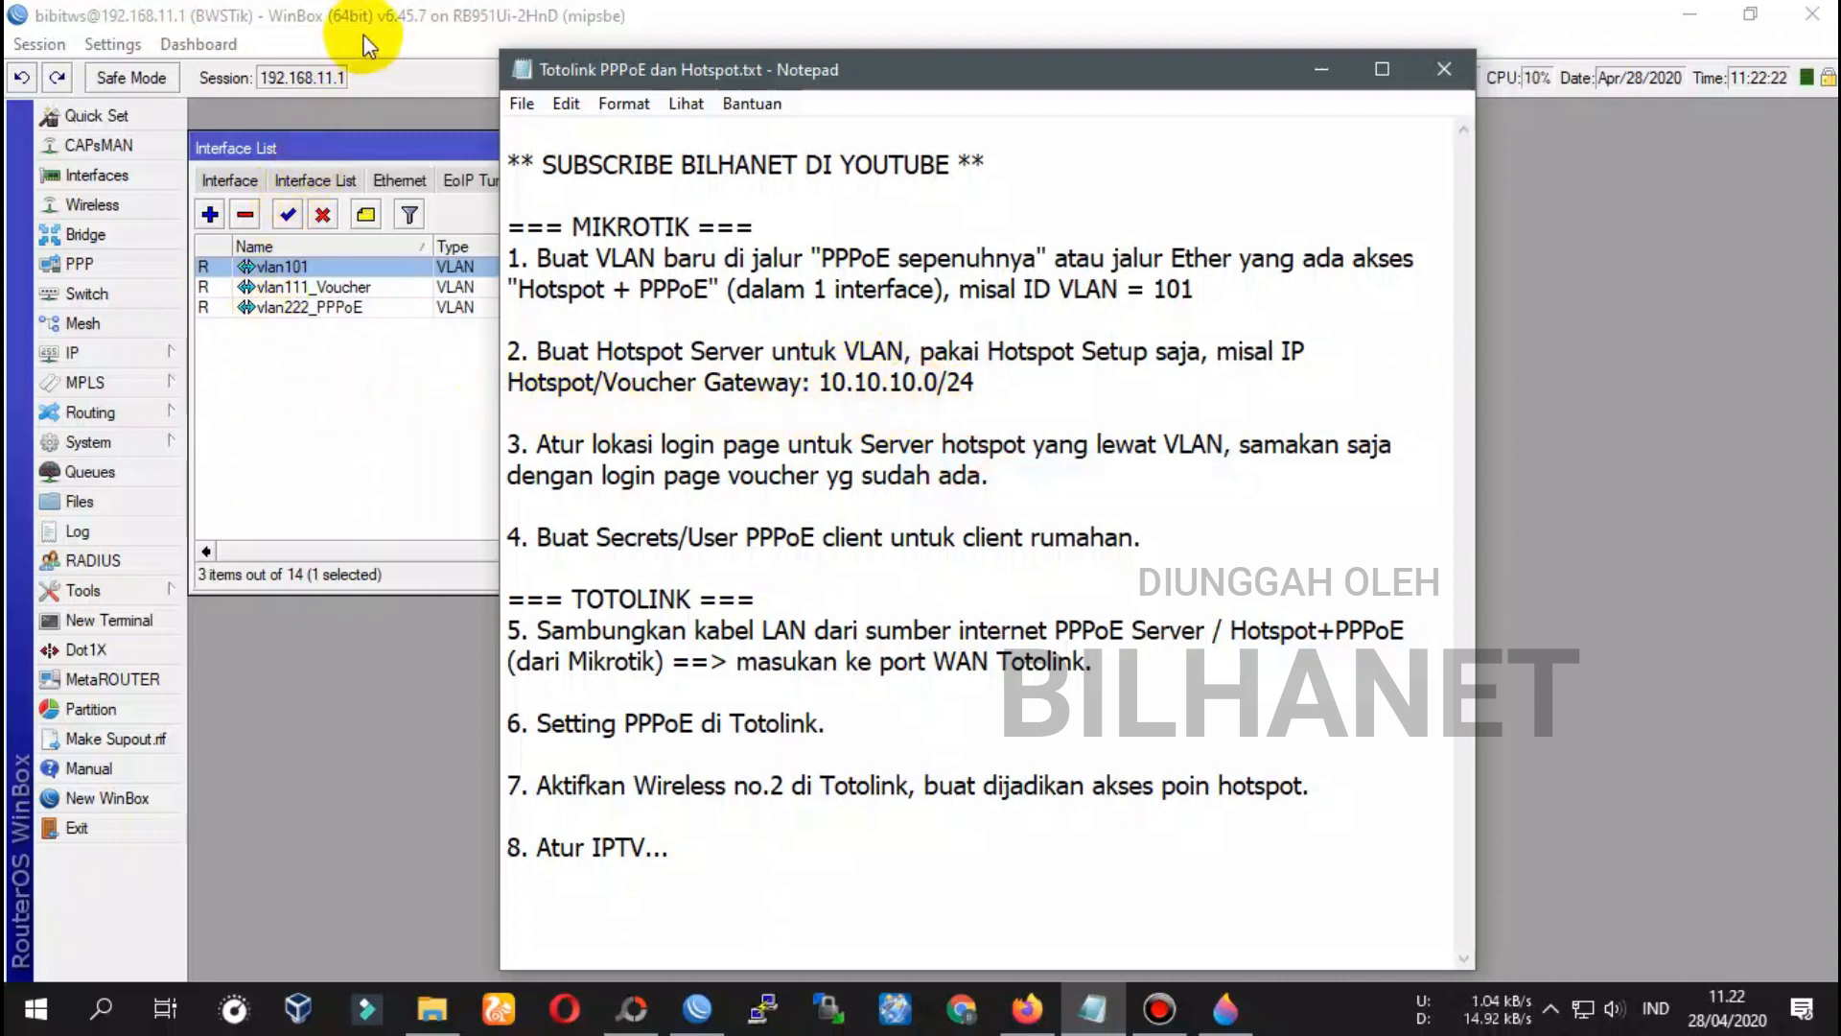
pyautogui.click(401, 20)
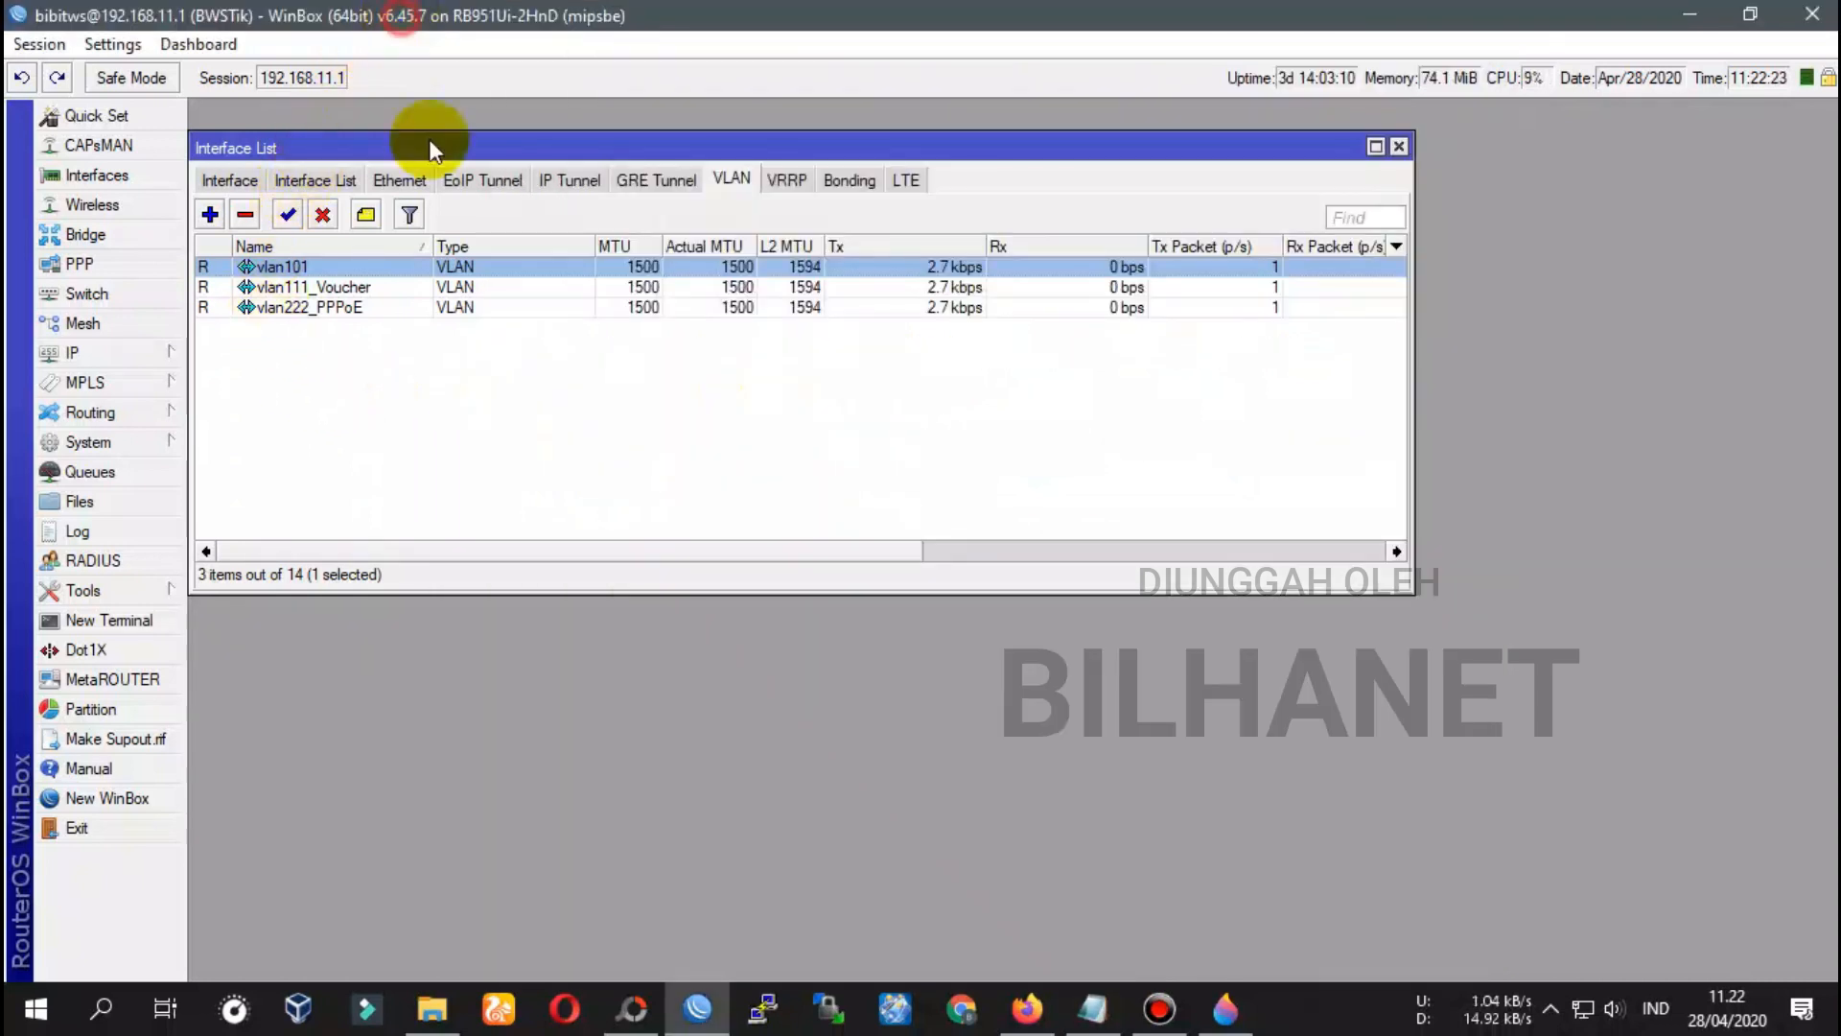
# Open IP > Hotspot servers and discard a new hotspot server form
pyautogui.click(81, 354)
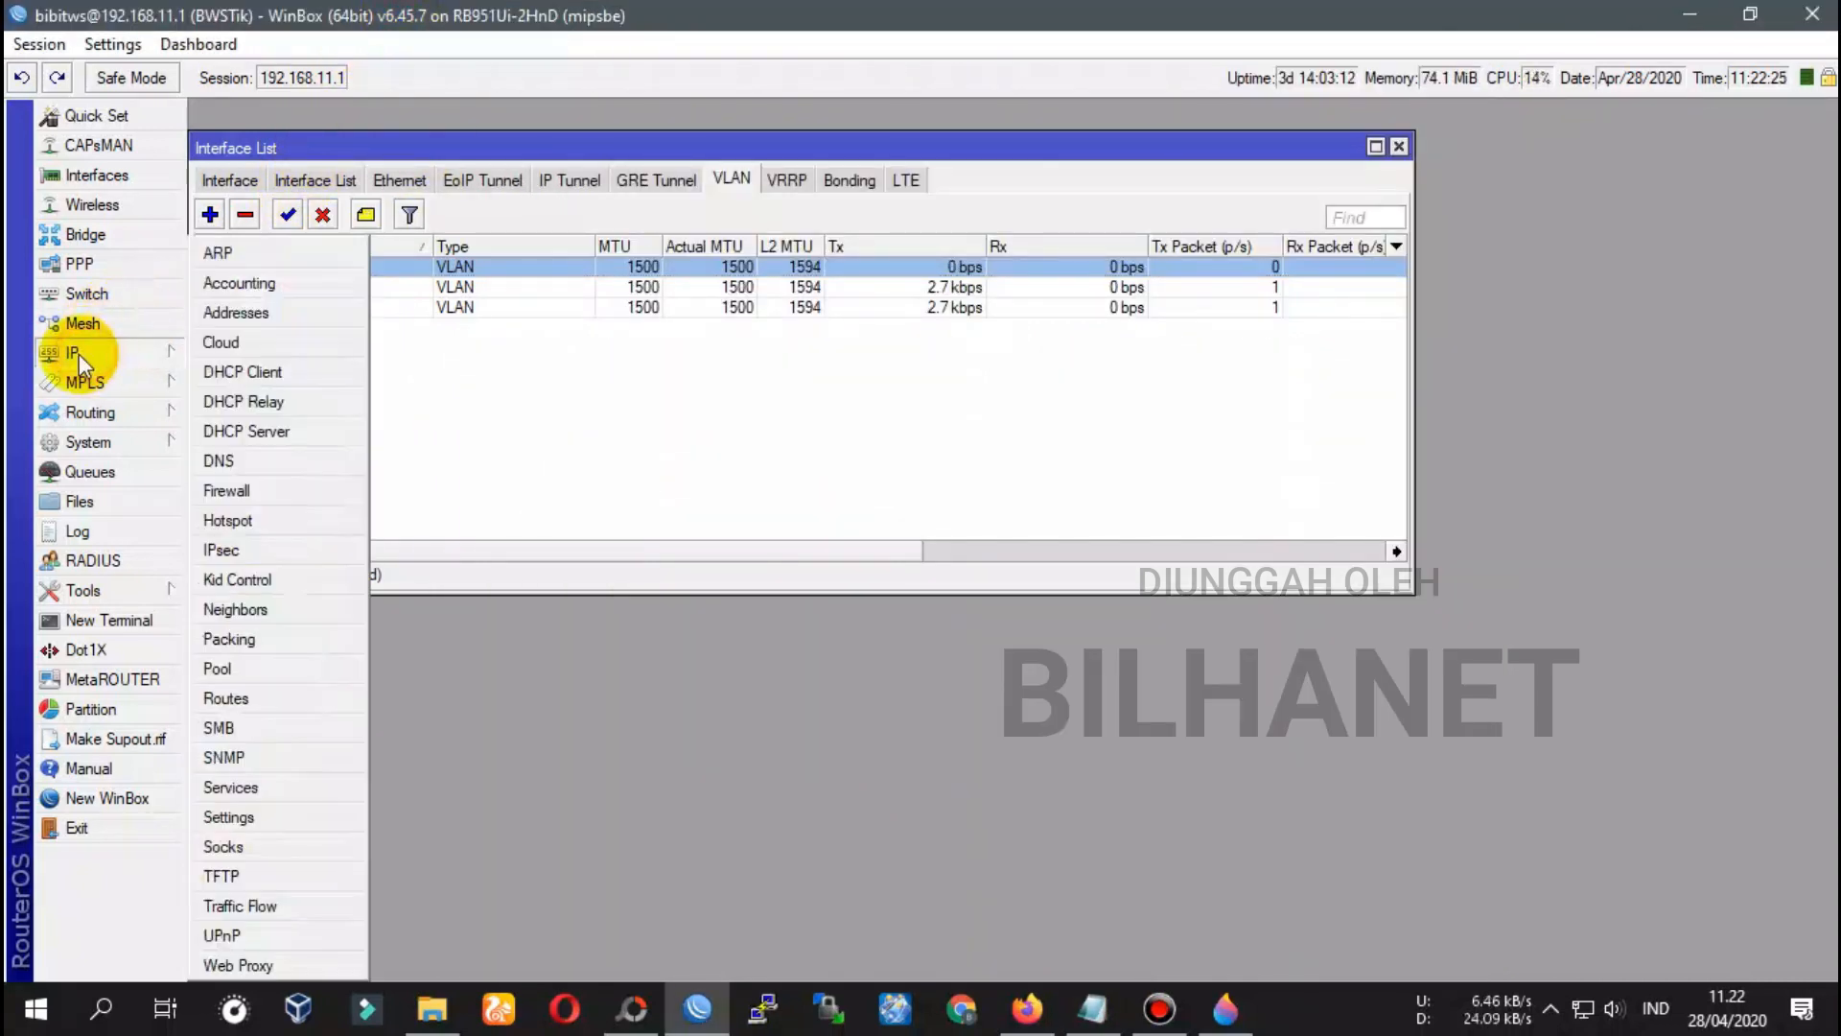
pyautogui.click(244, 520)
pyautogui.click(374, 245)
pyautogui.click(293, 243)
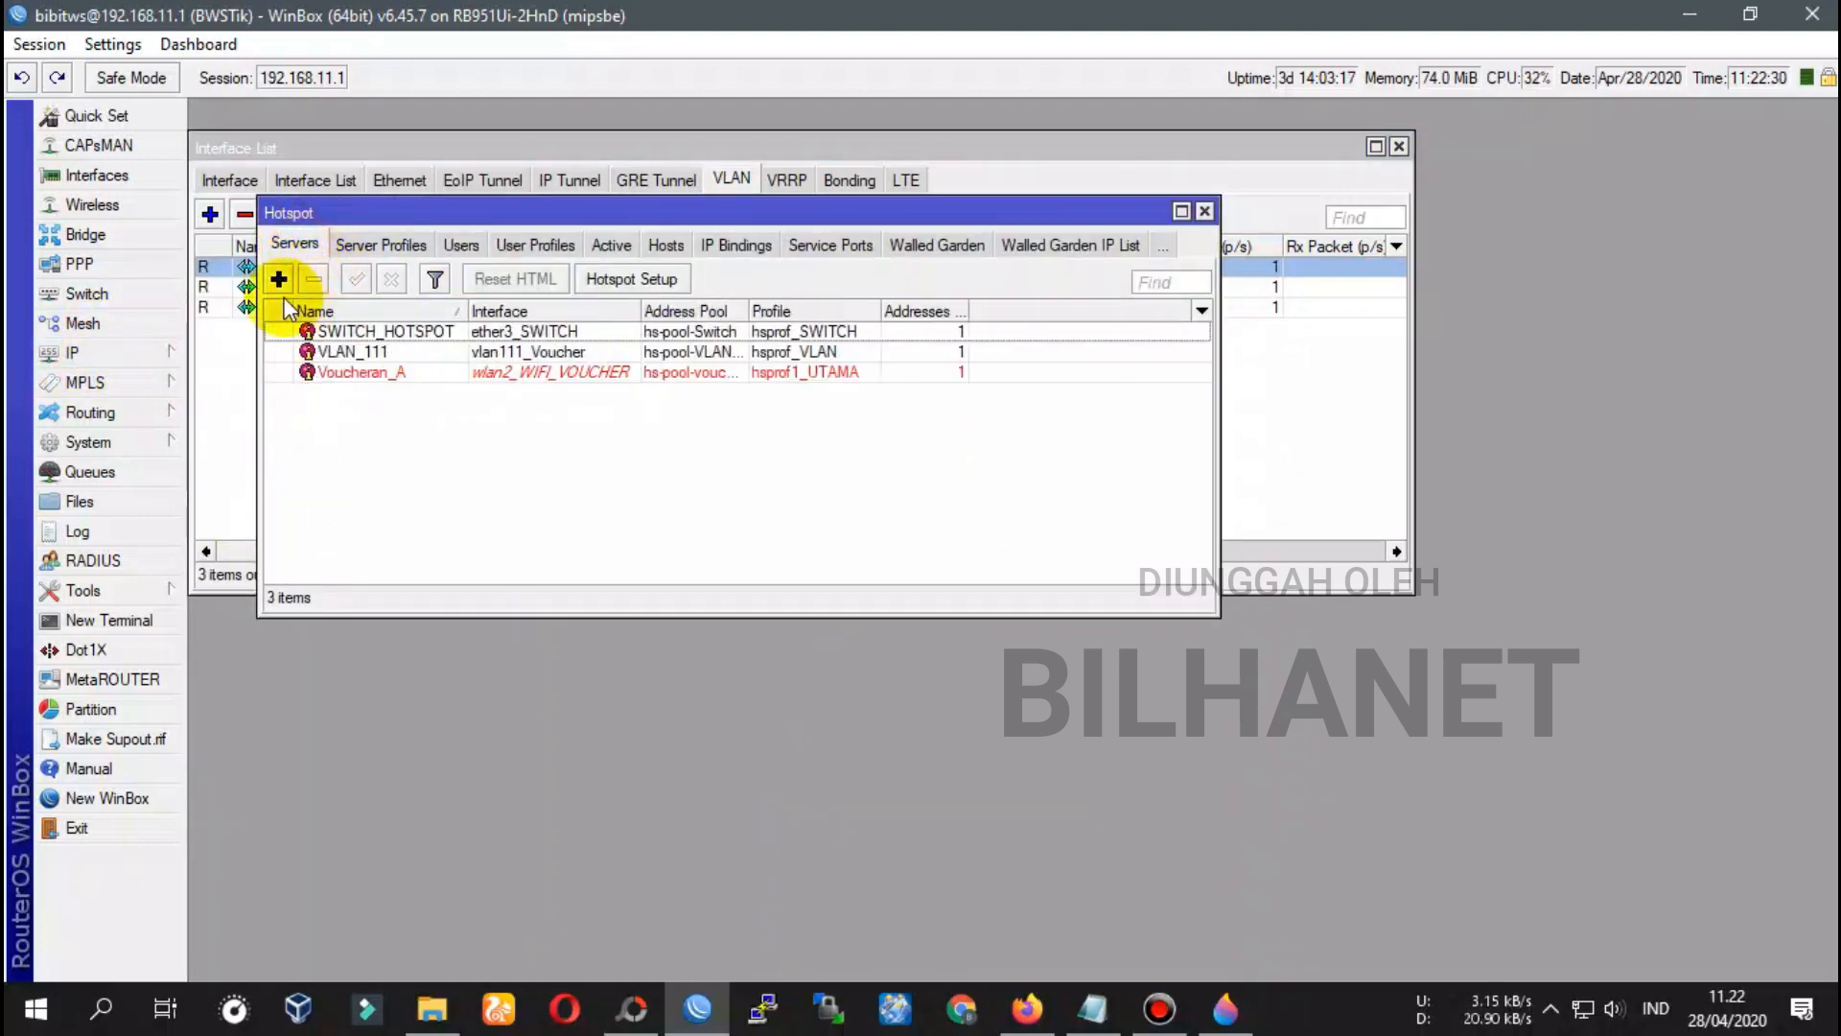
pyautogui.click(279, 279)
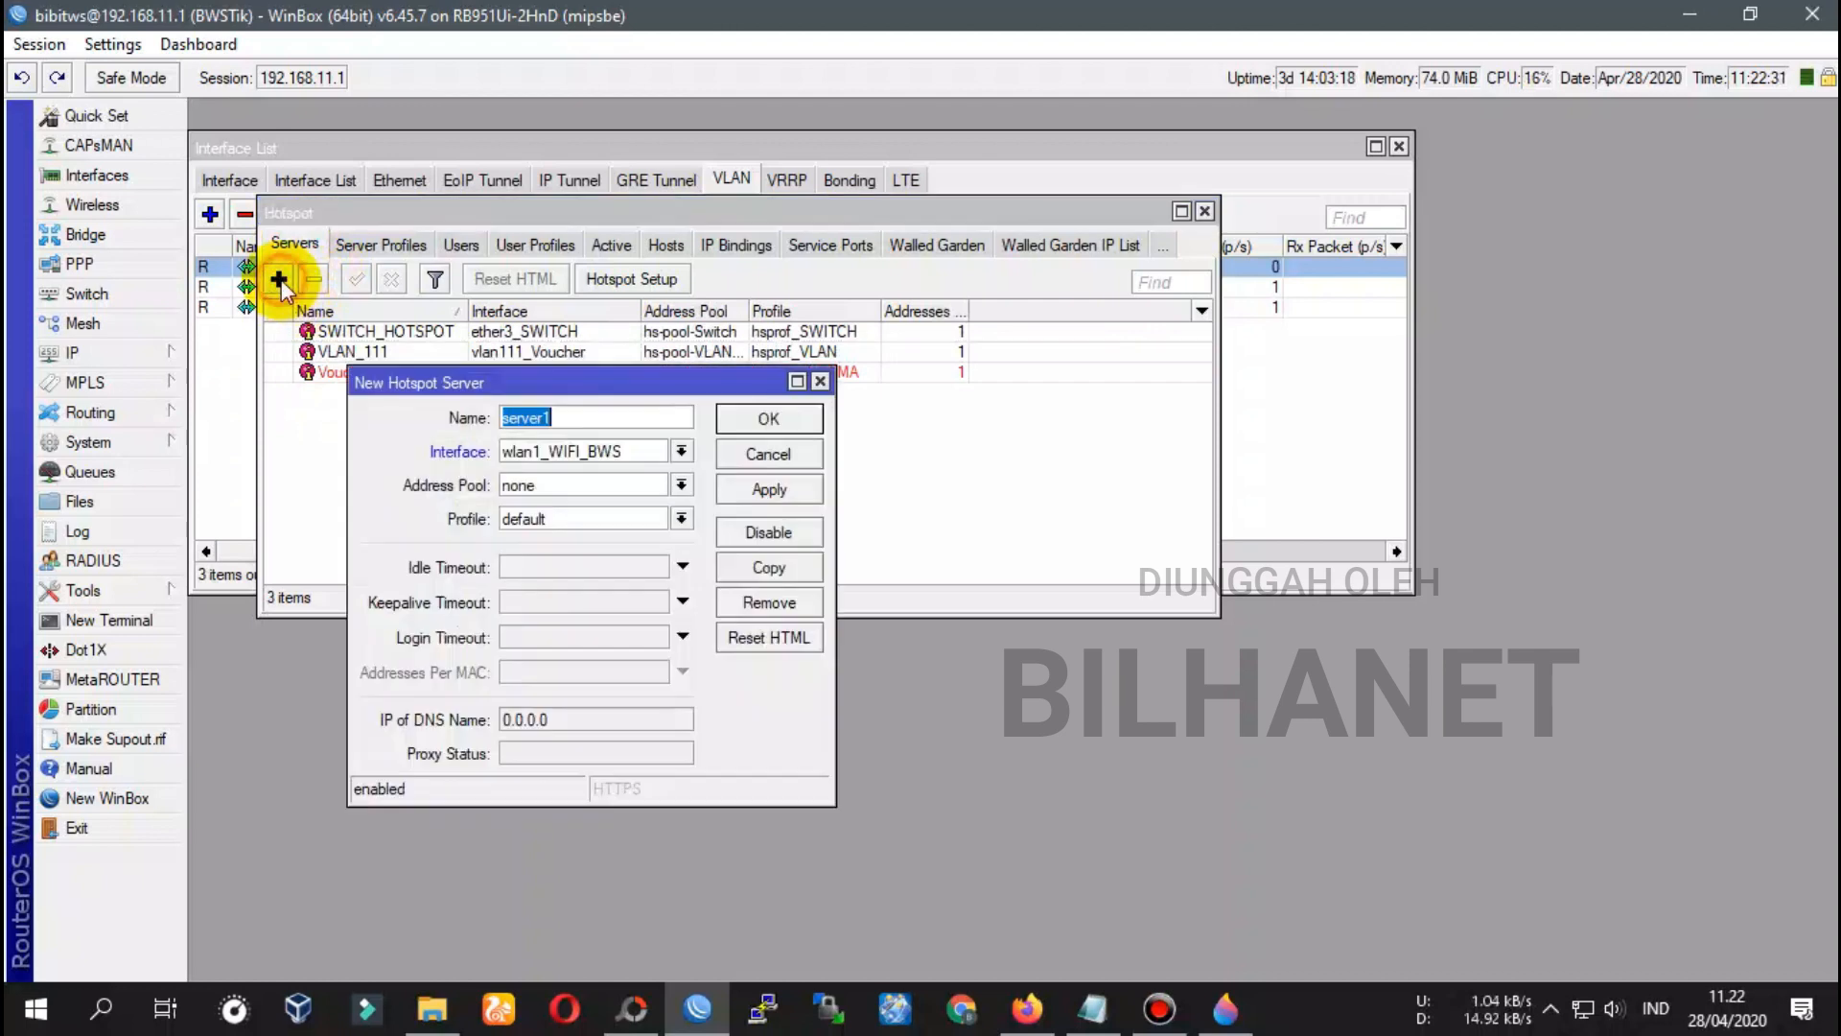
pyautogui.click(754, 452)
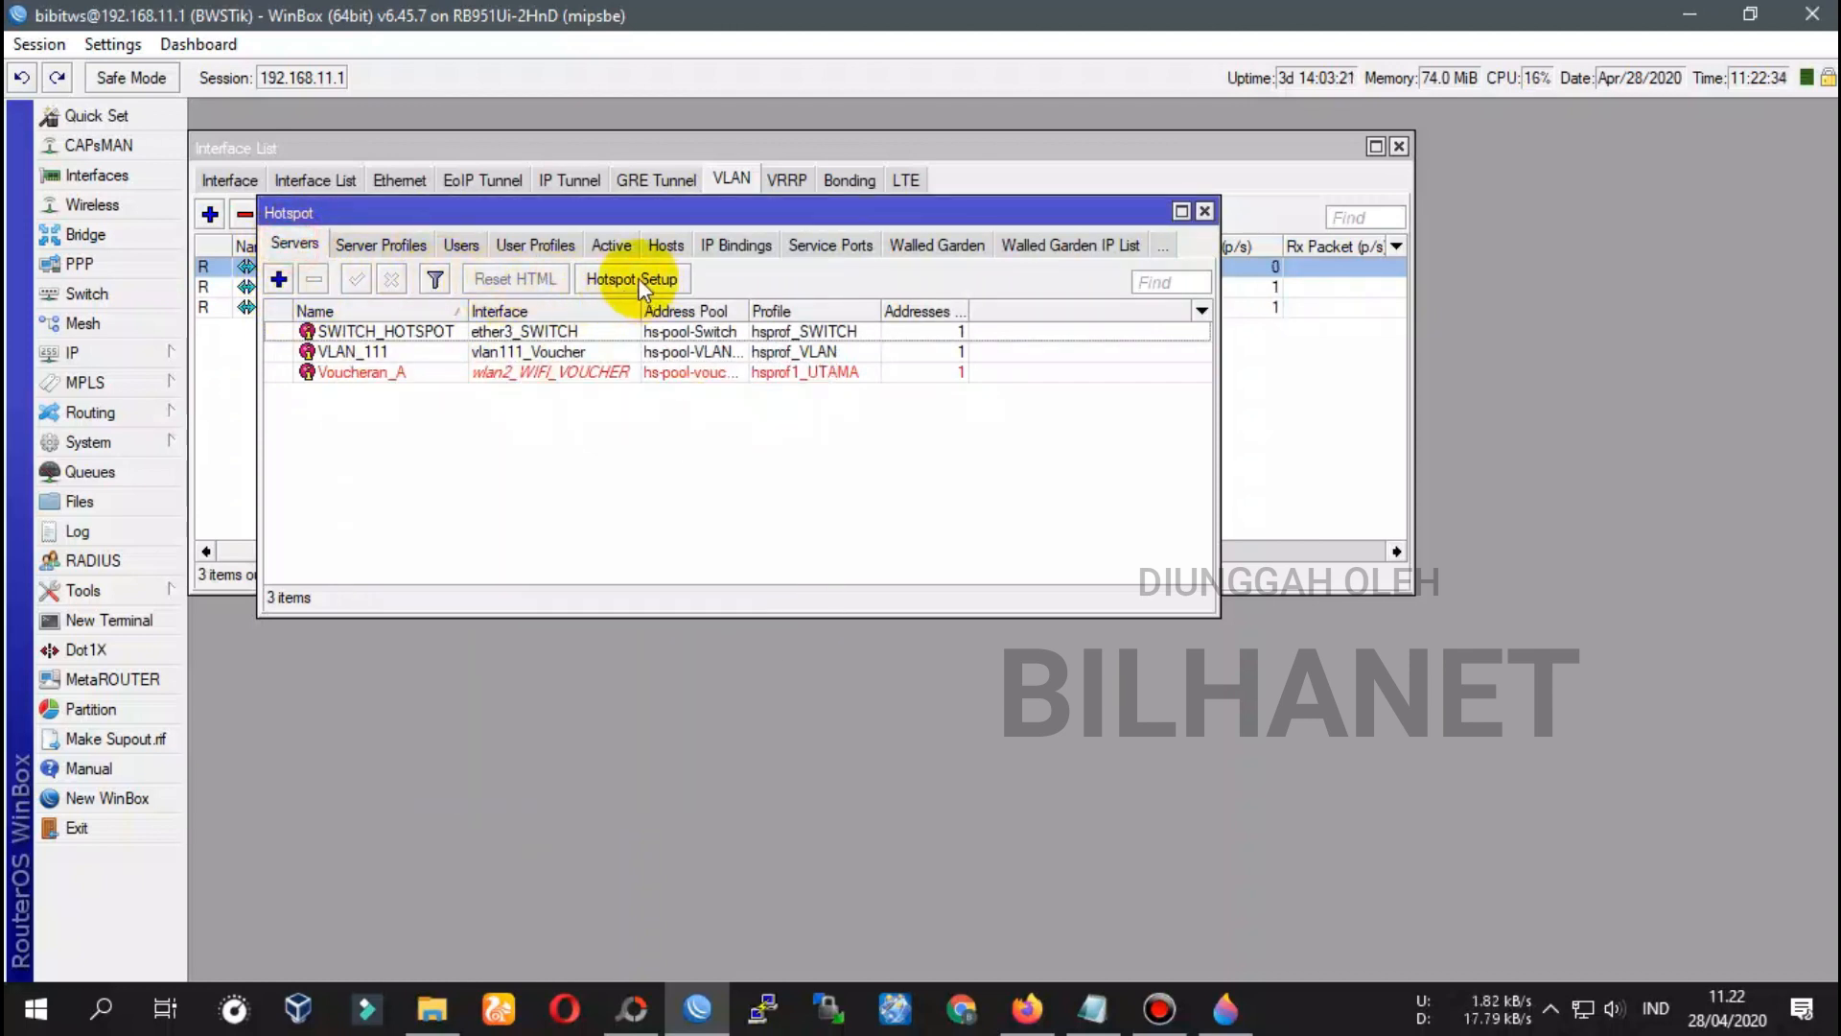
# Run Hotspot Setup with vlan101 as the hotspot interface
pyautogui.click(588, 281)
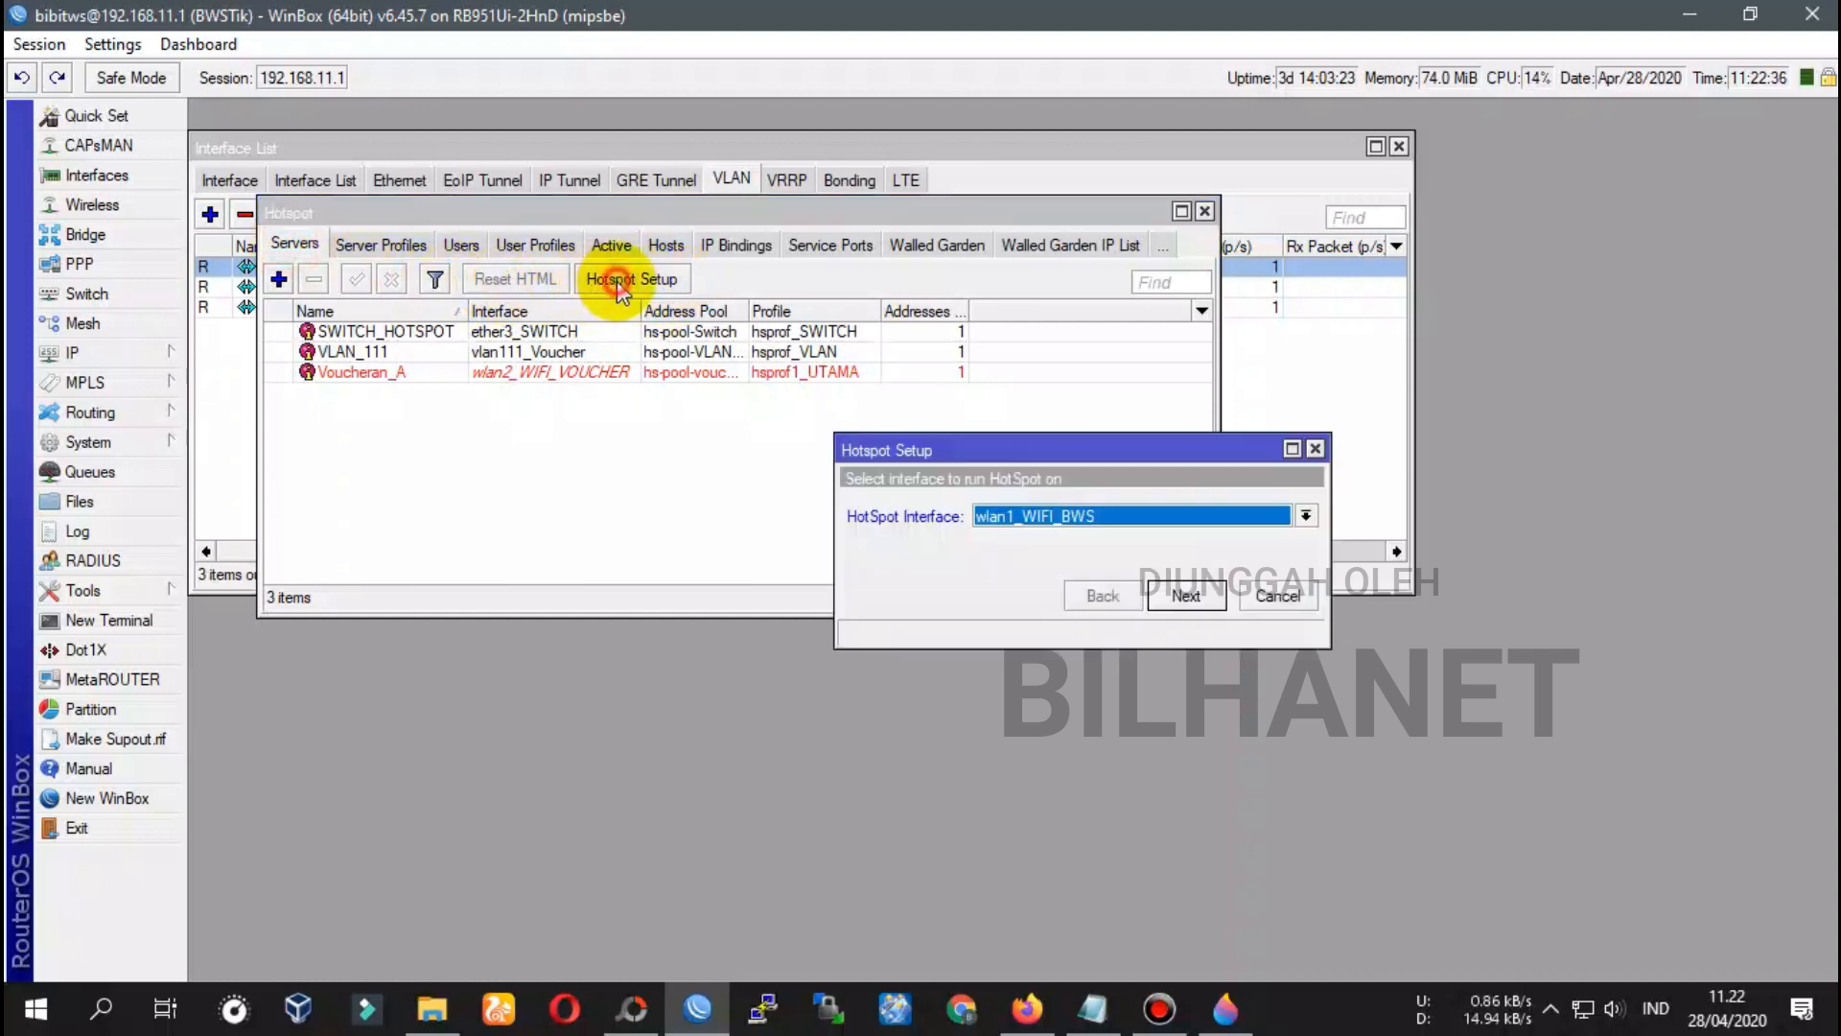
pyautogui.moveTo(1007, 445); pyautogui.dragTo(651, 416)
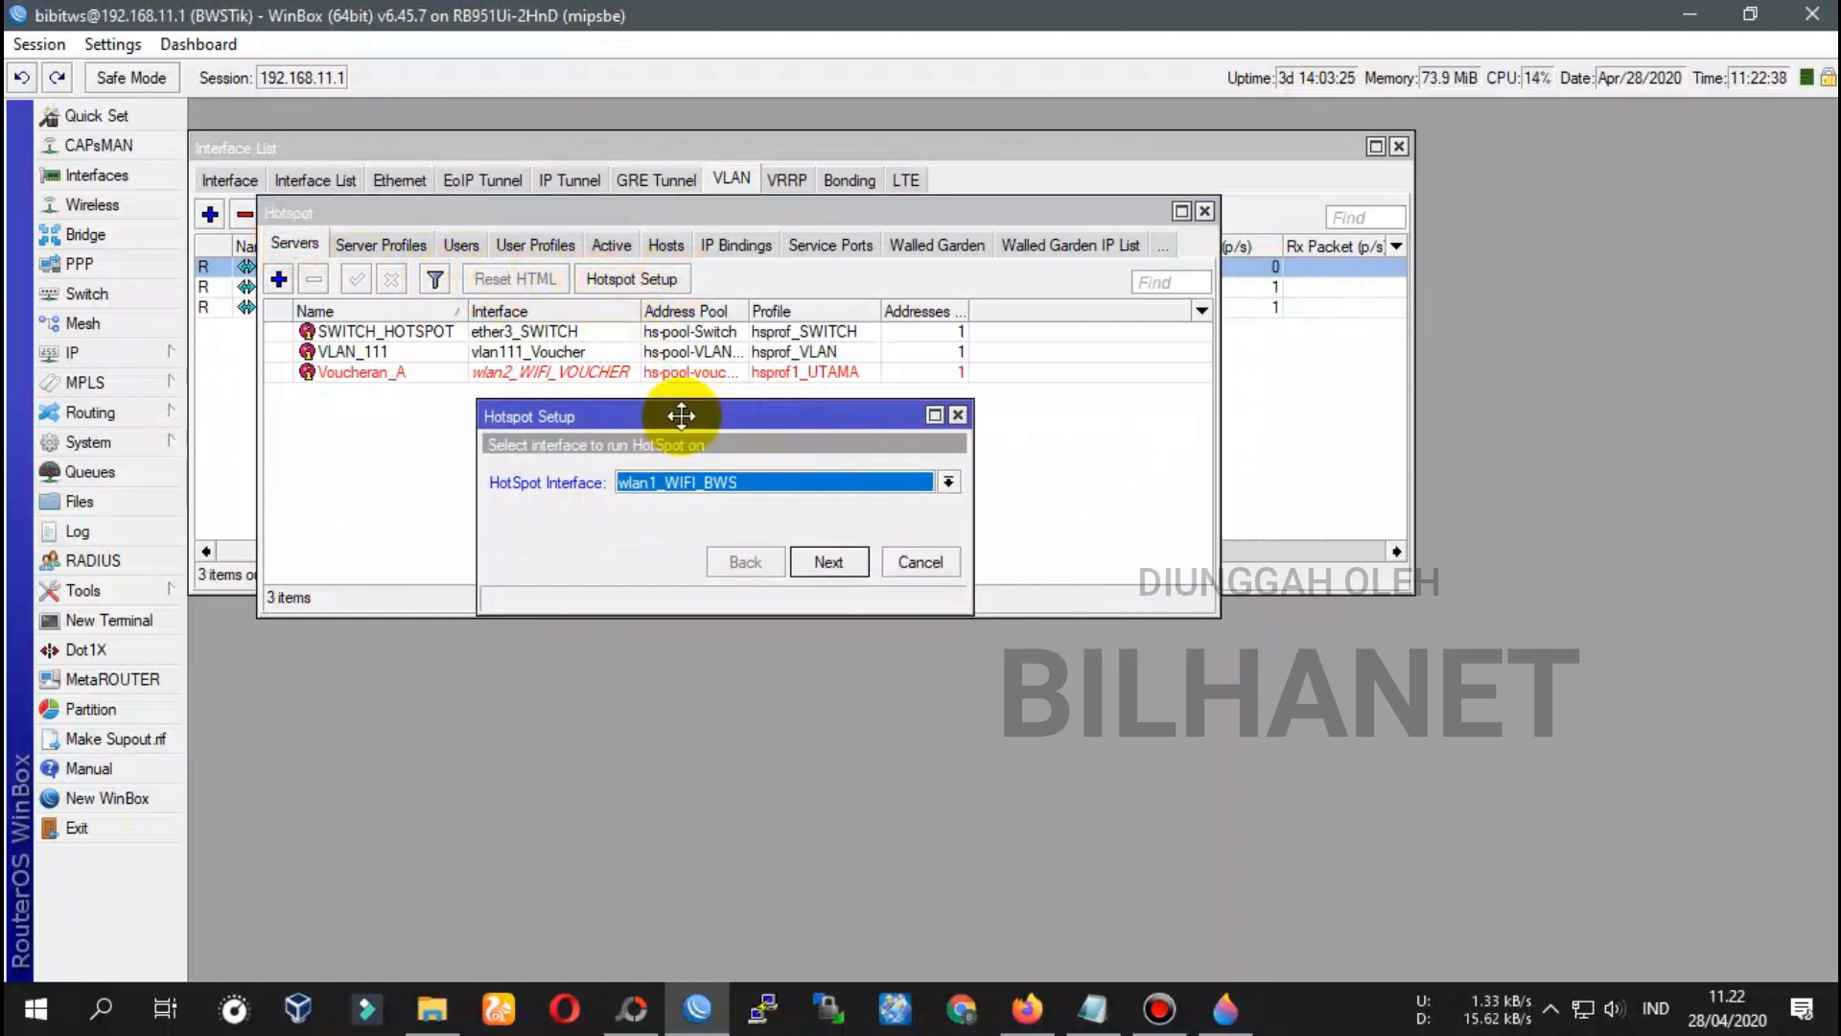
pyautogui.click(664, 485)
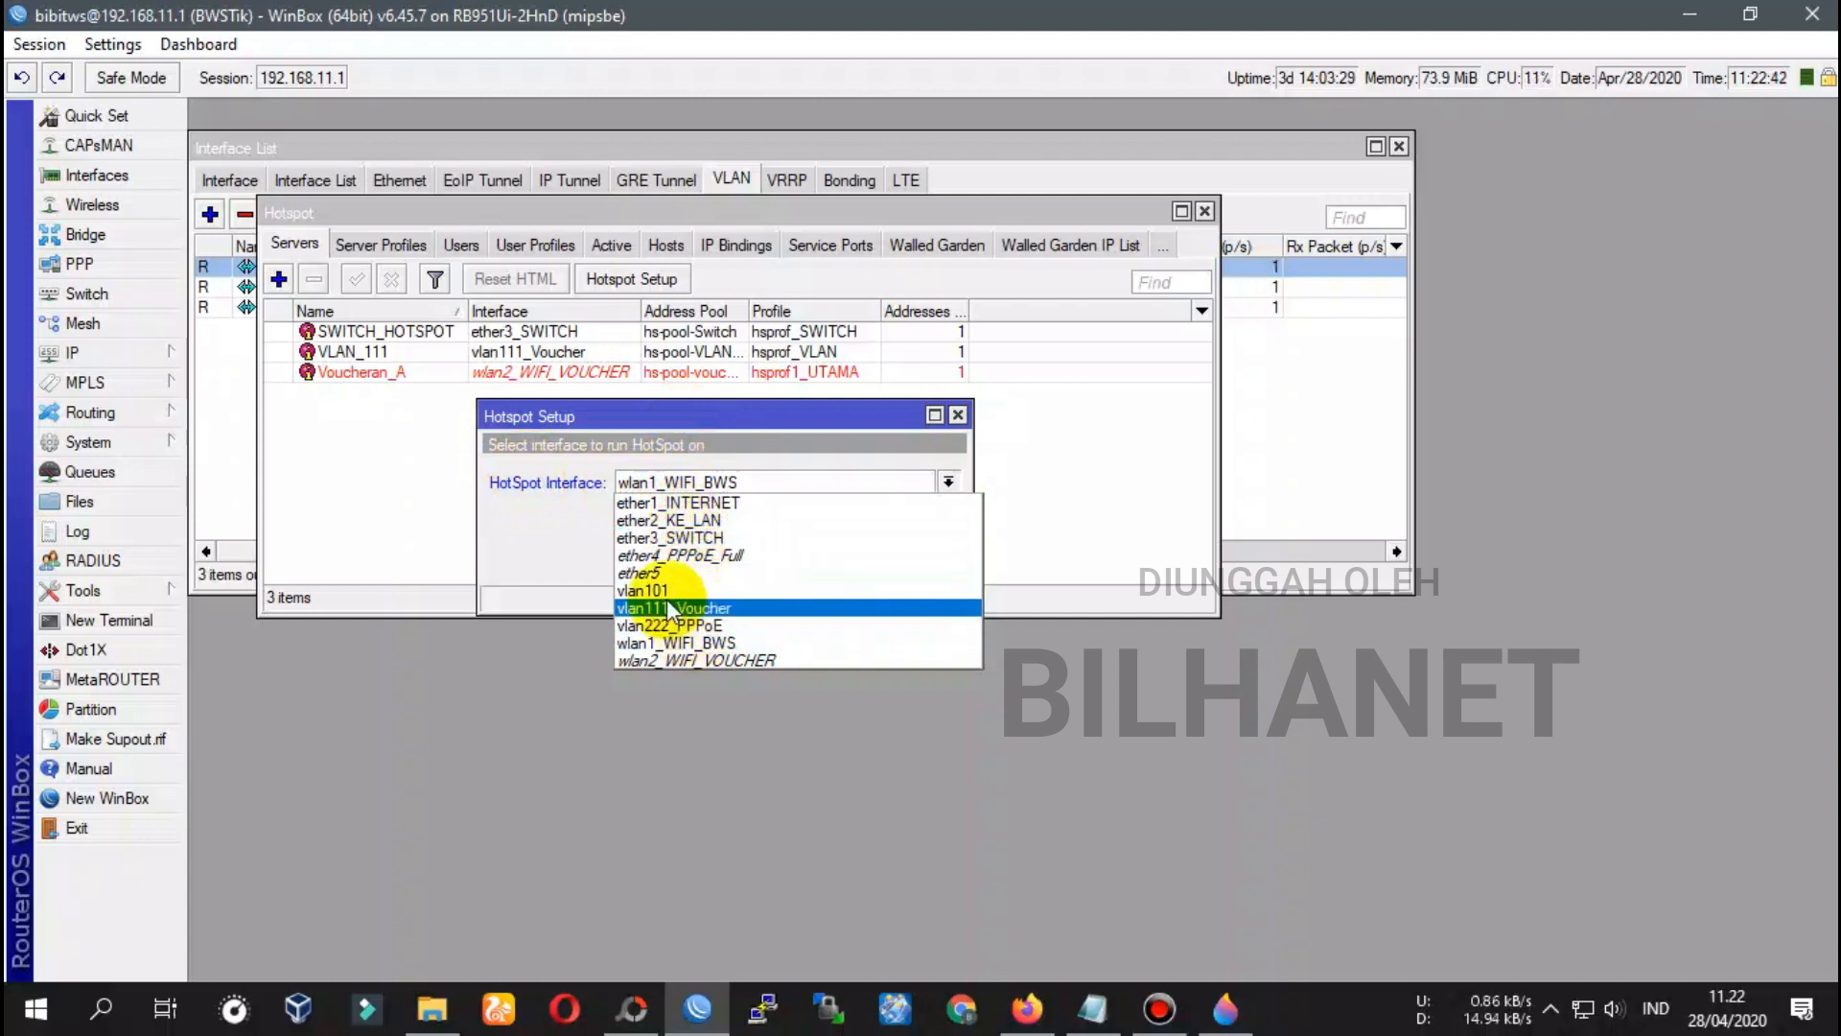
pyautogui.click(660, 592)
pyautogui.click(627, 481)
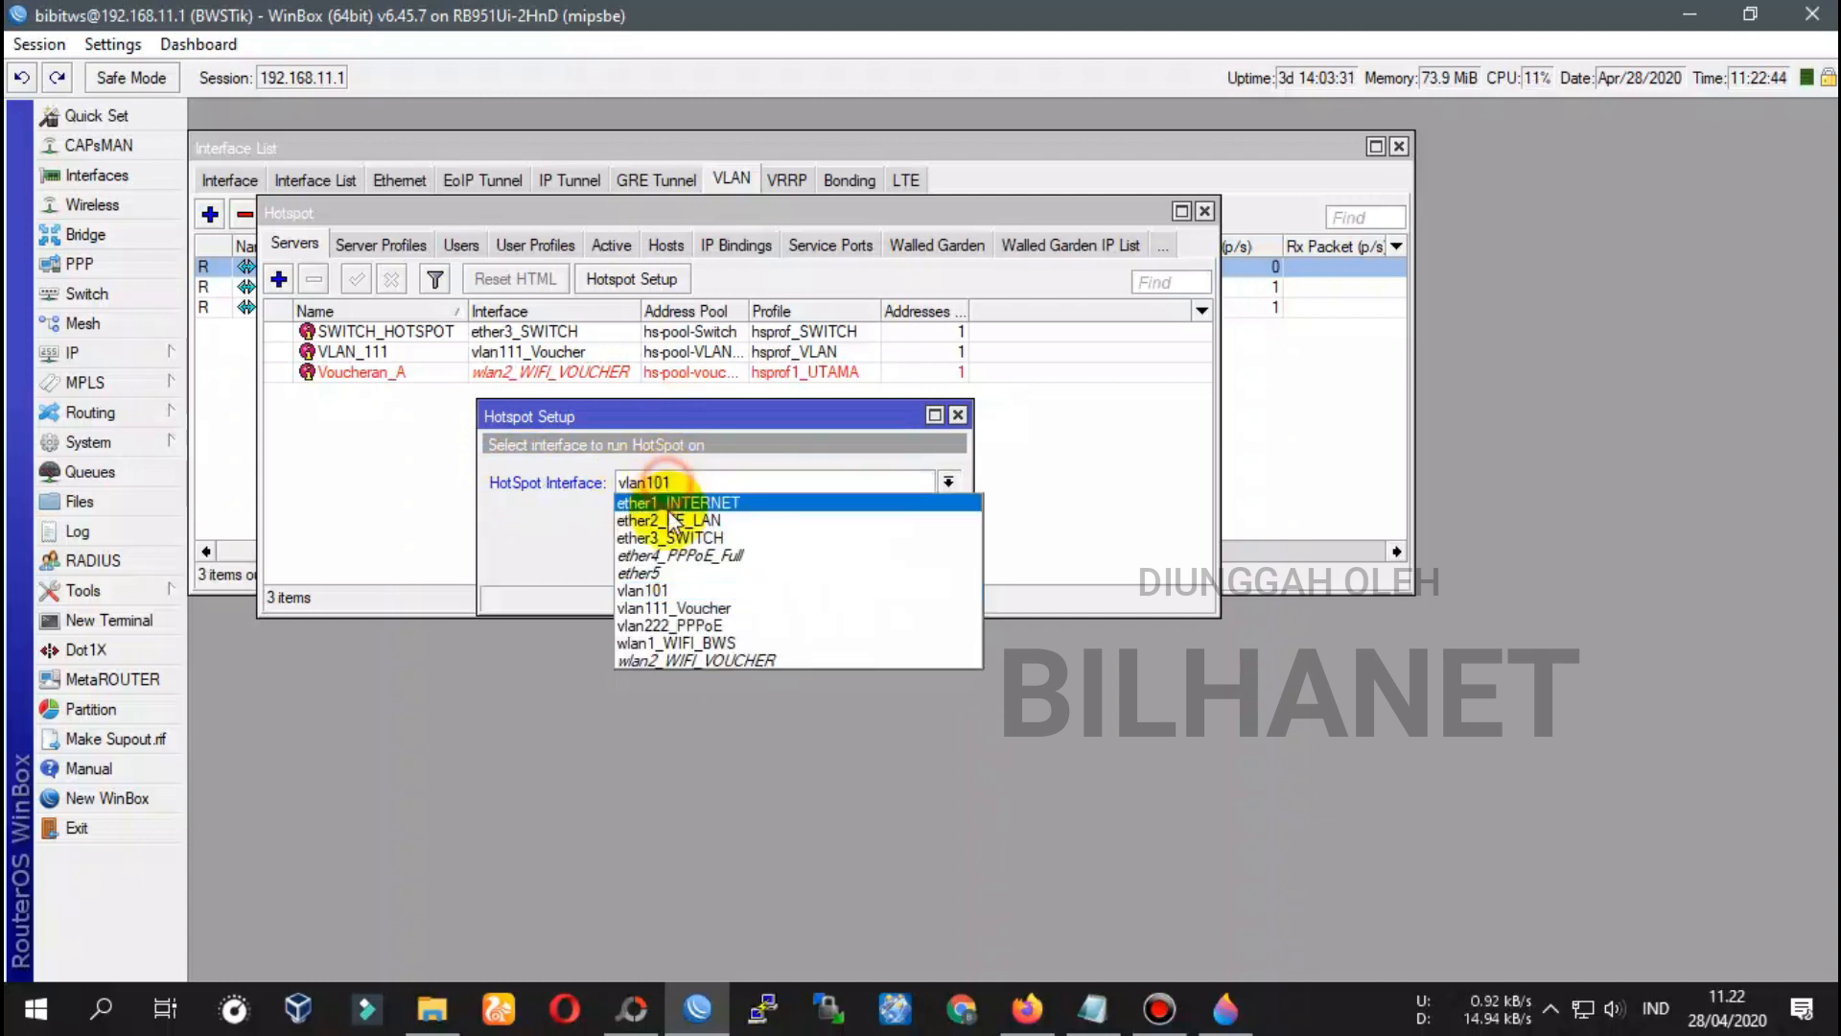
pyautogui.click(668, 587)
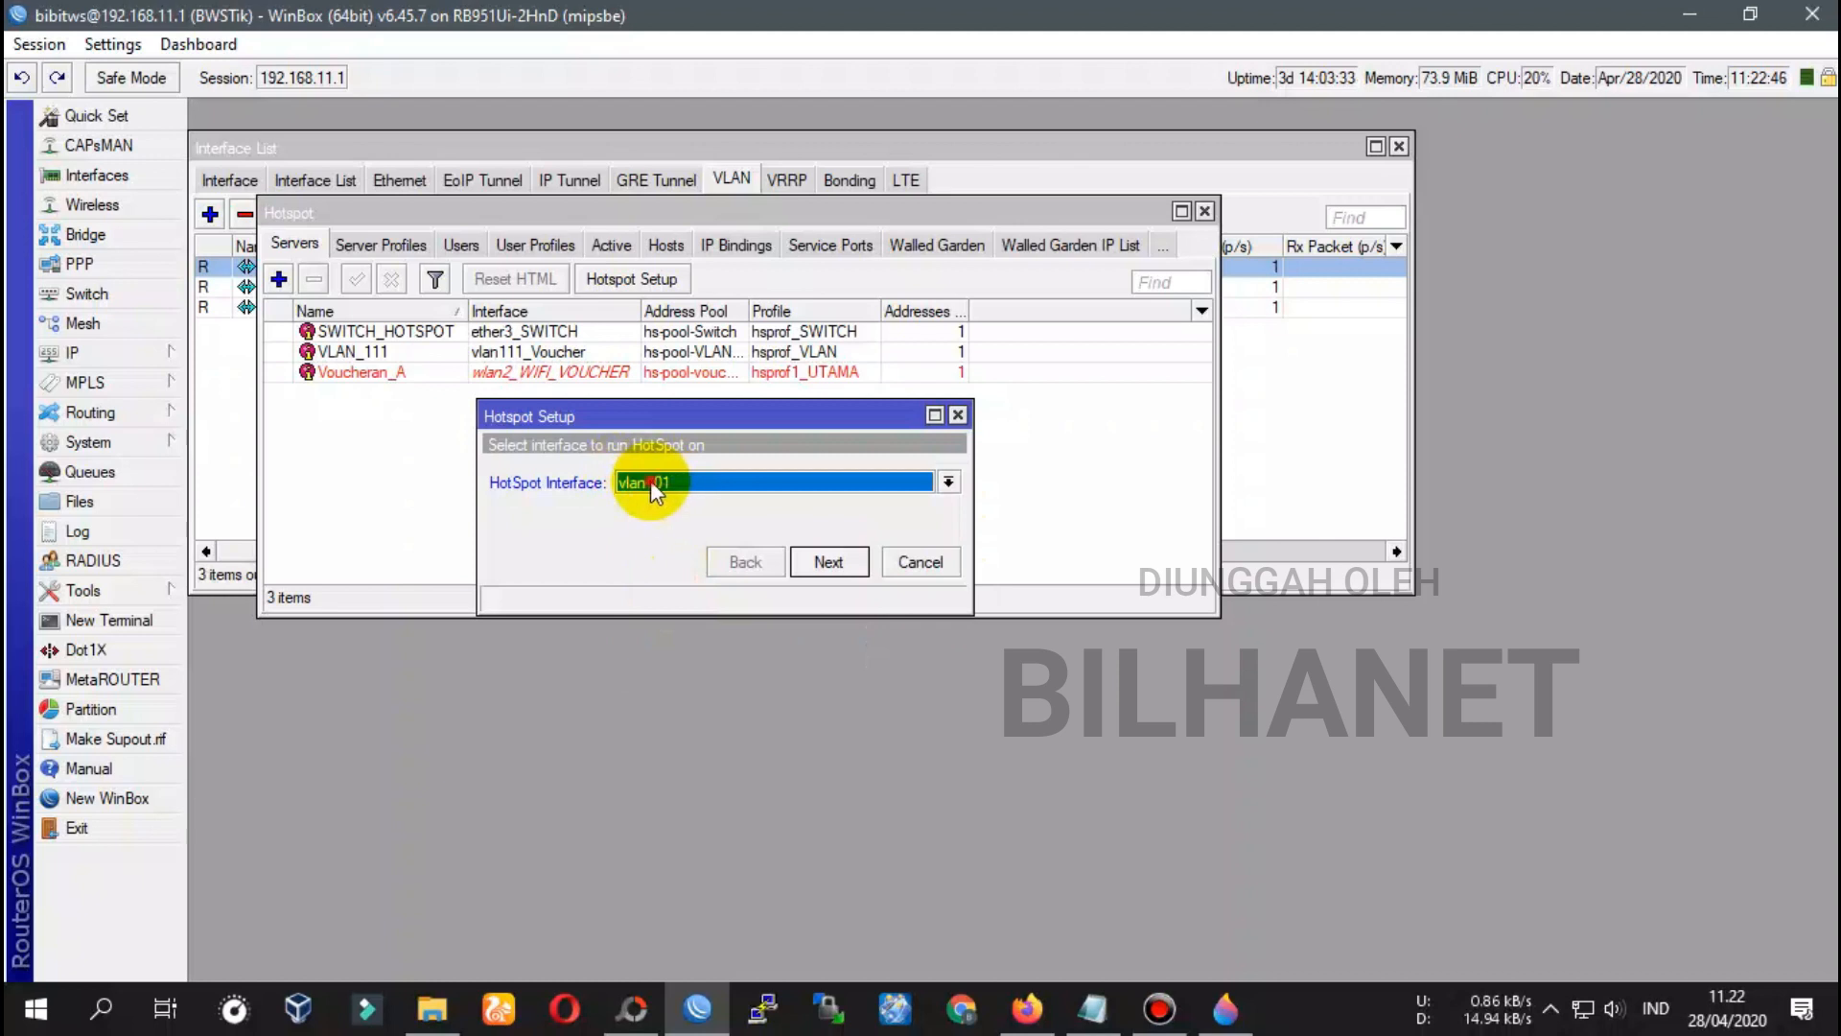
pyautogui.click(653, 487)
pyautogui.click(645, 587)
pyautogui.click(849, 562)
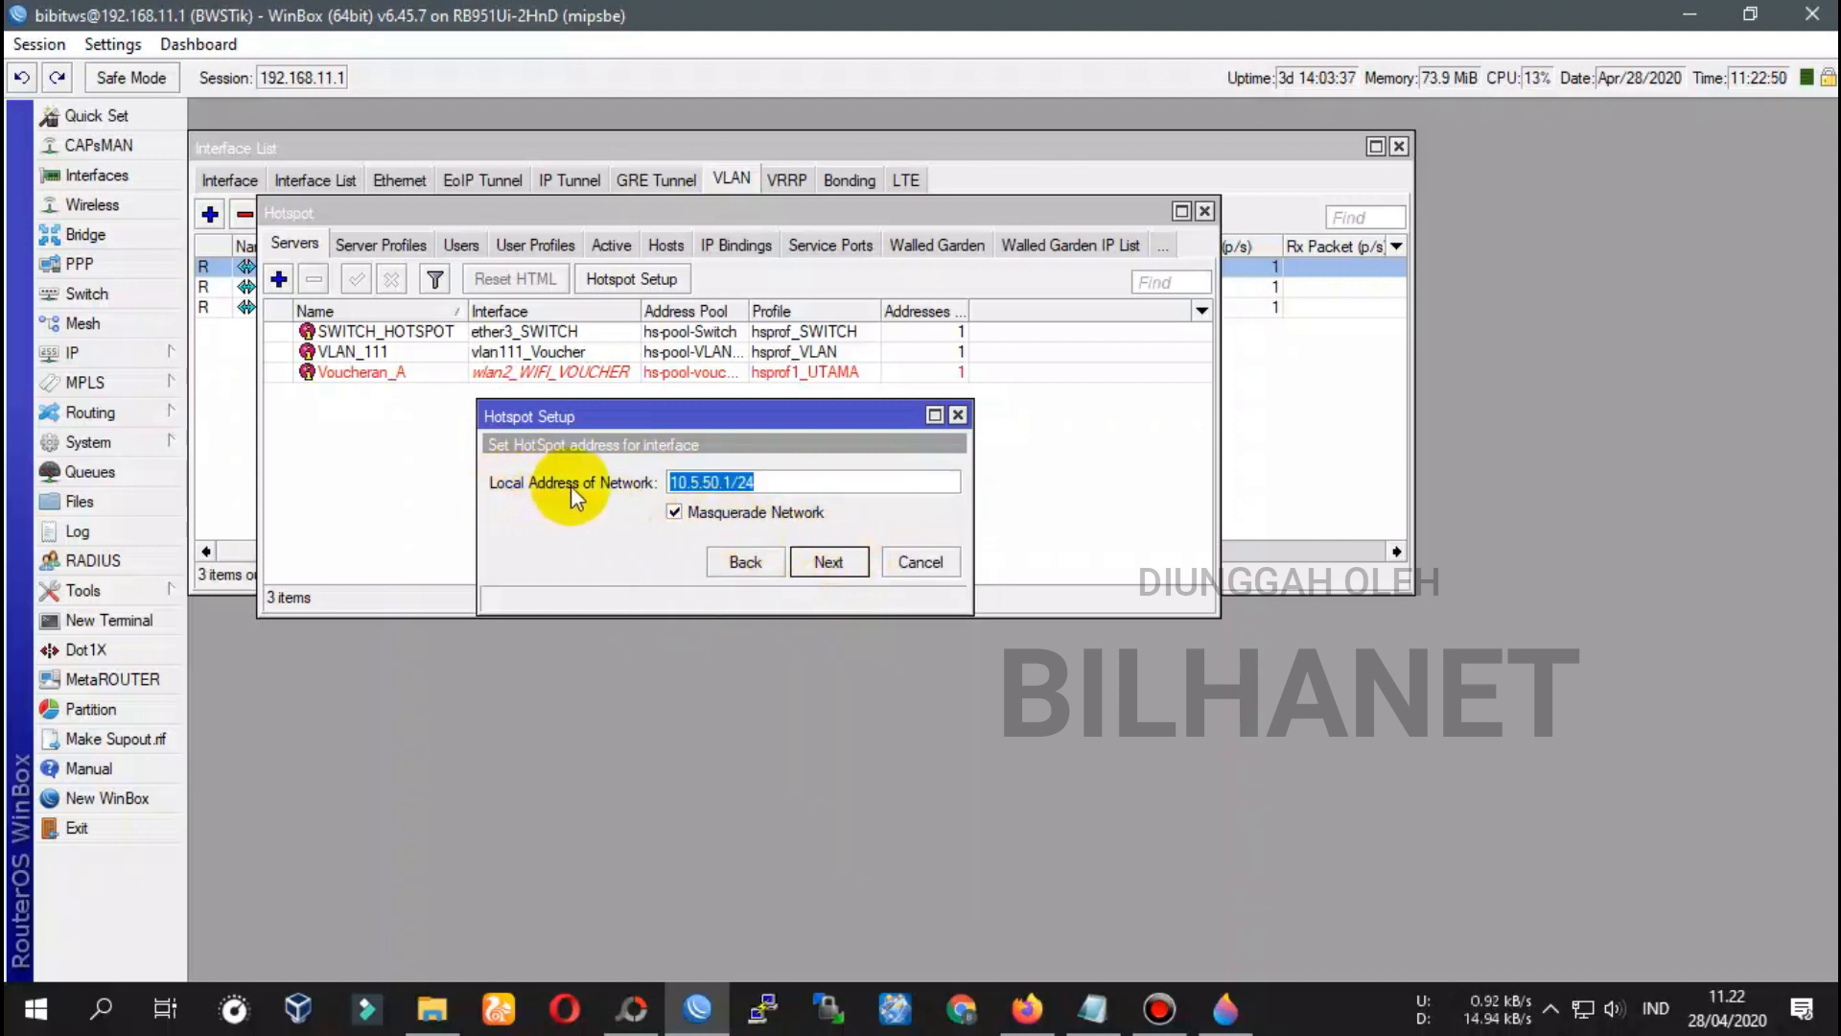
# Change the hotspot local network address to 10.10.10.1/24
pyautogui.click(691, 484)
pyautogui.moveTo(731, 483)
pyautogui.mouseDown()
pyautogui.moveTo(677, 483)
pyautogui.moveTo(716, 482)
pyautogui.mouseUp()
pyautogui.click(681, 483)
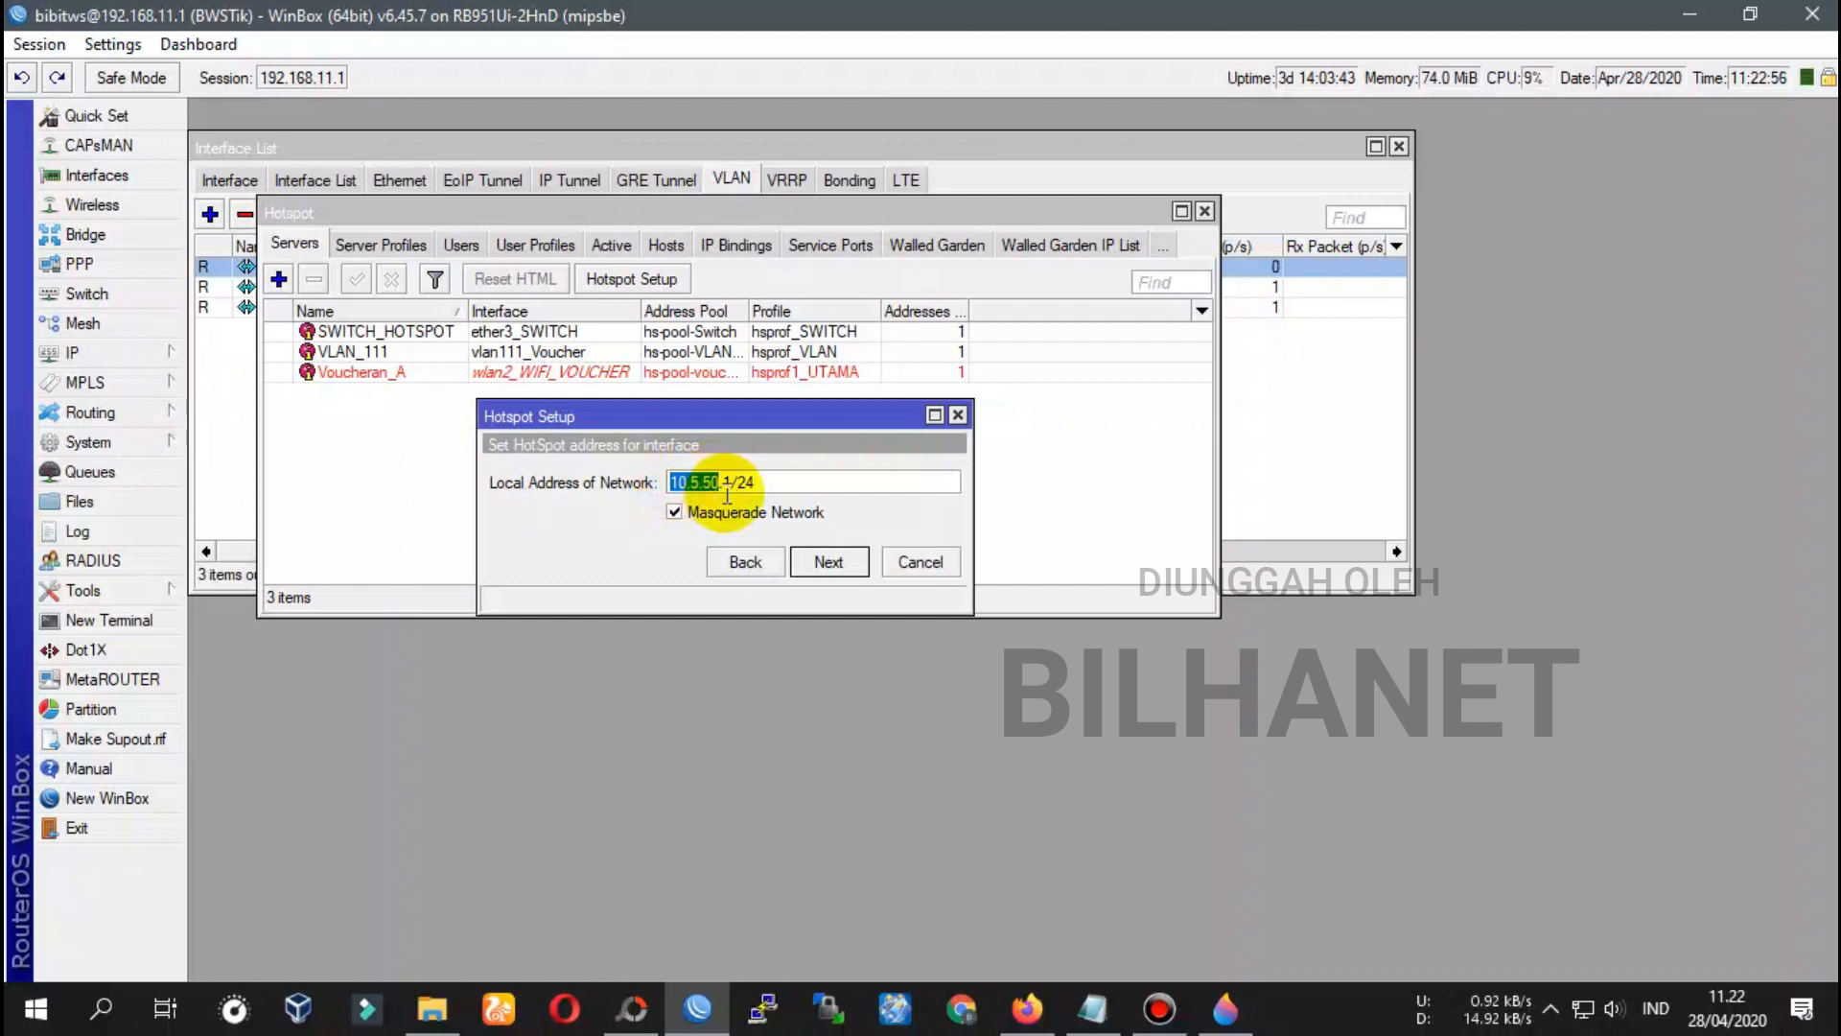
pyautogui.press('BackSpace')
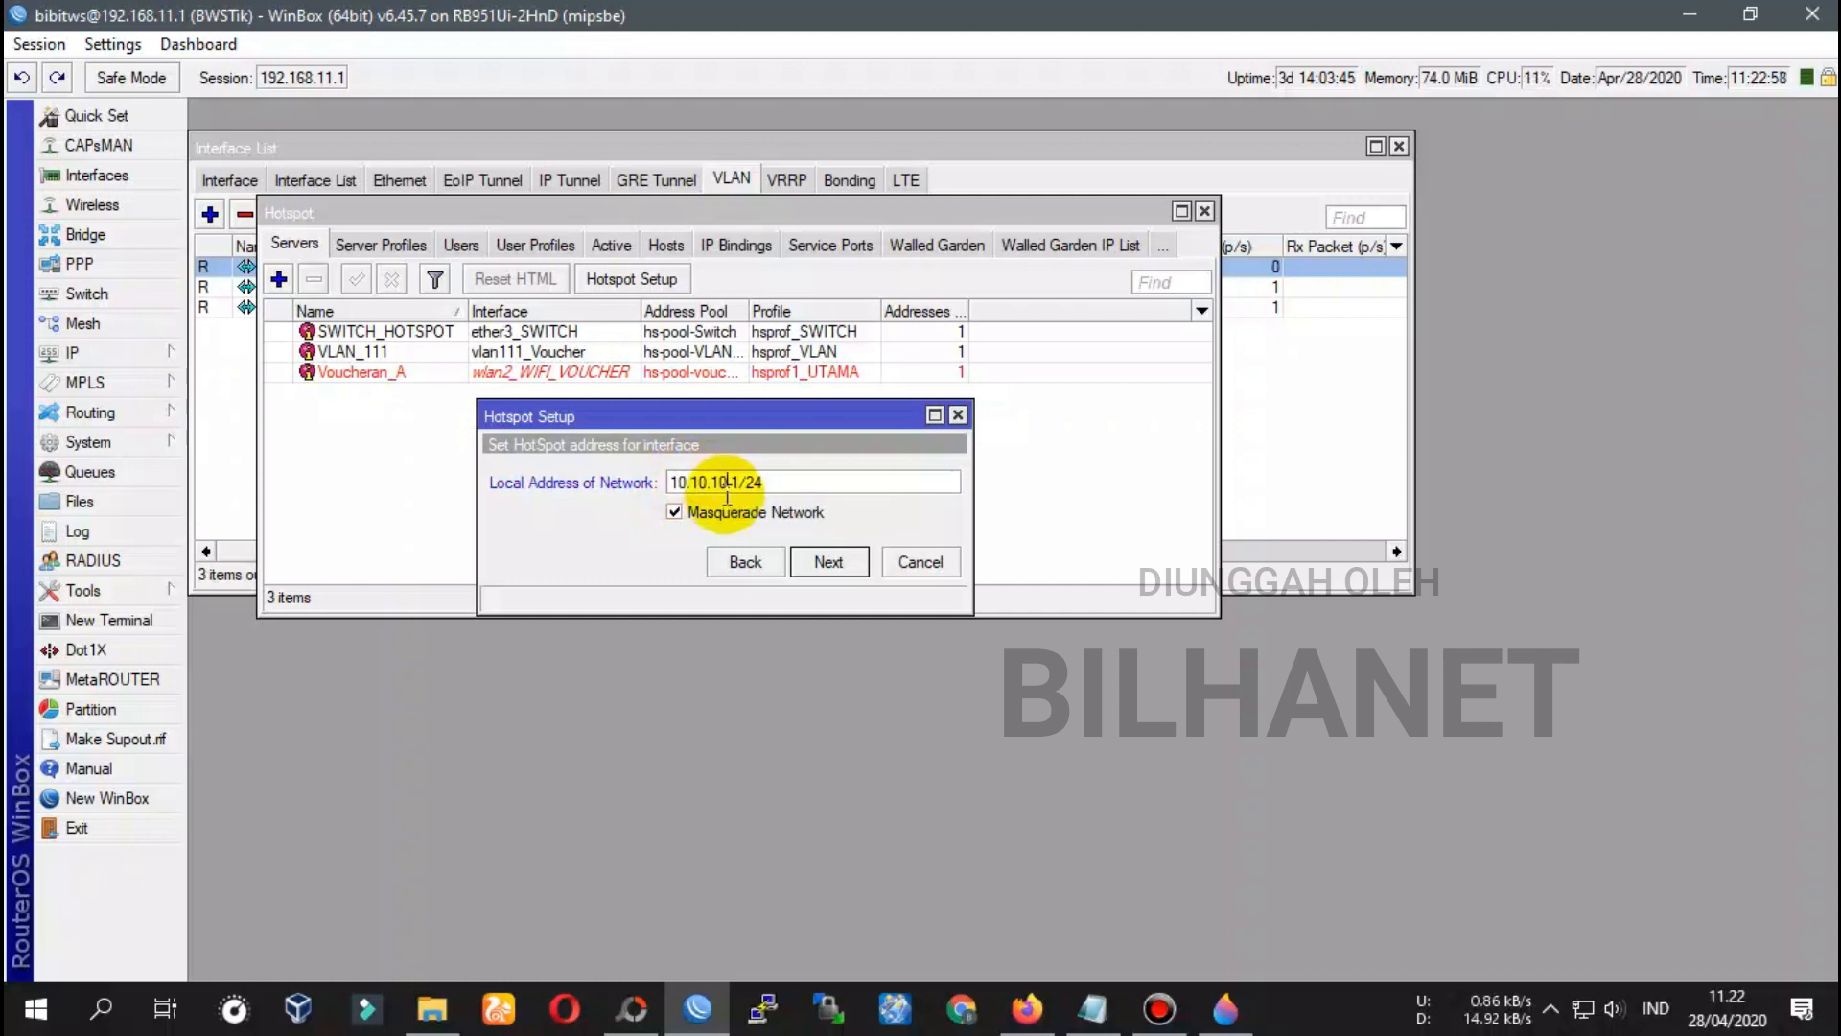
pyautogui.moveTo(672, 482); pyautogui.dragTo(779, 481)
pyautogui.hotkey('ctrl', 'c')
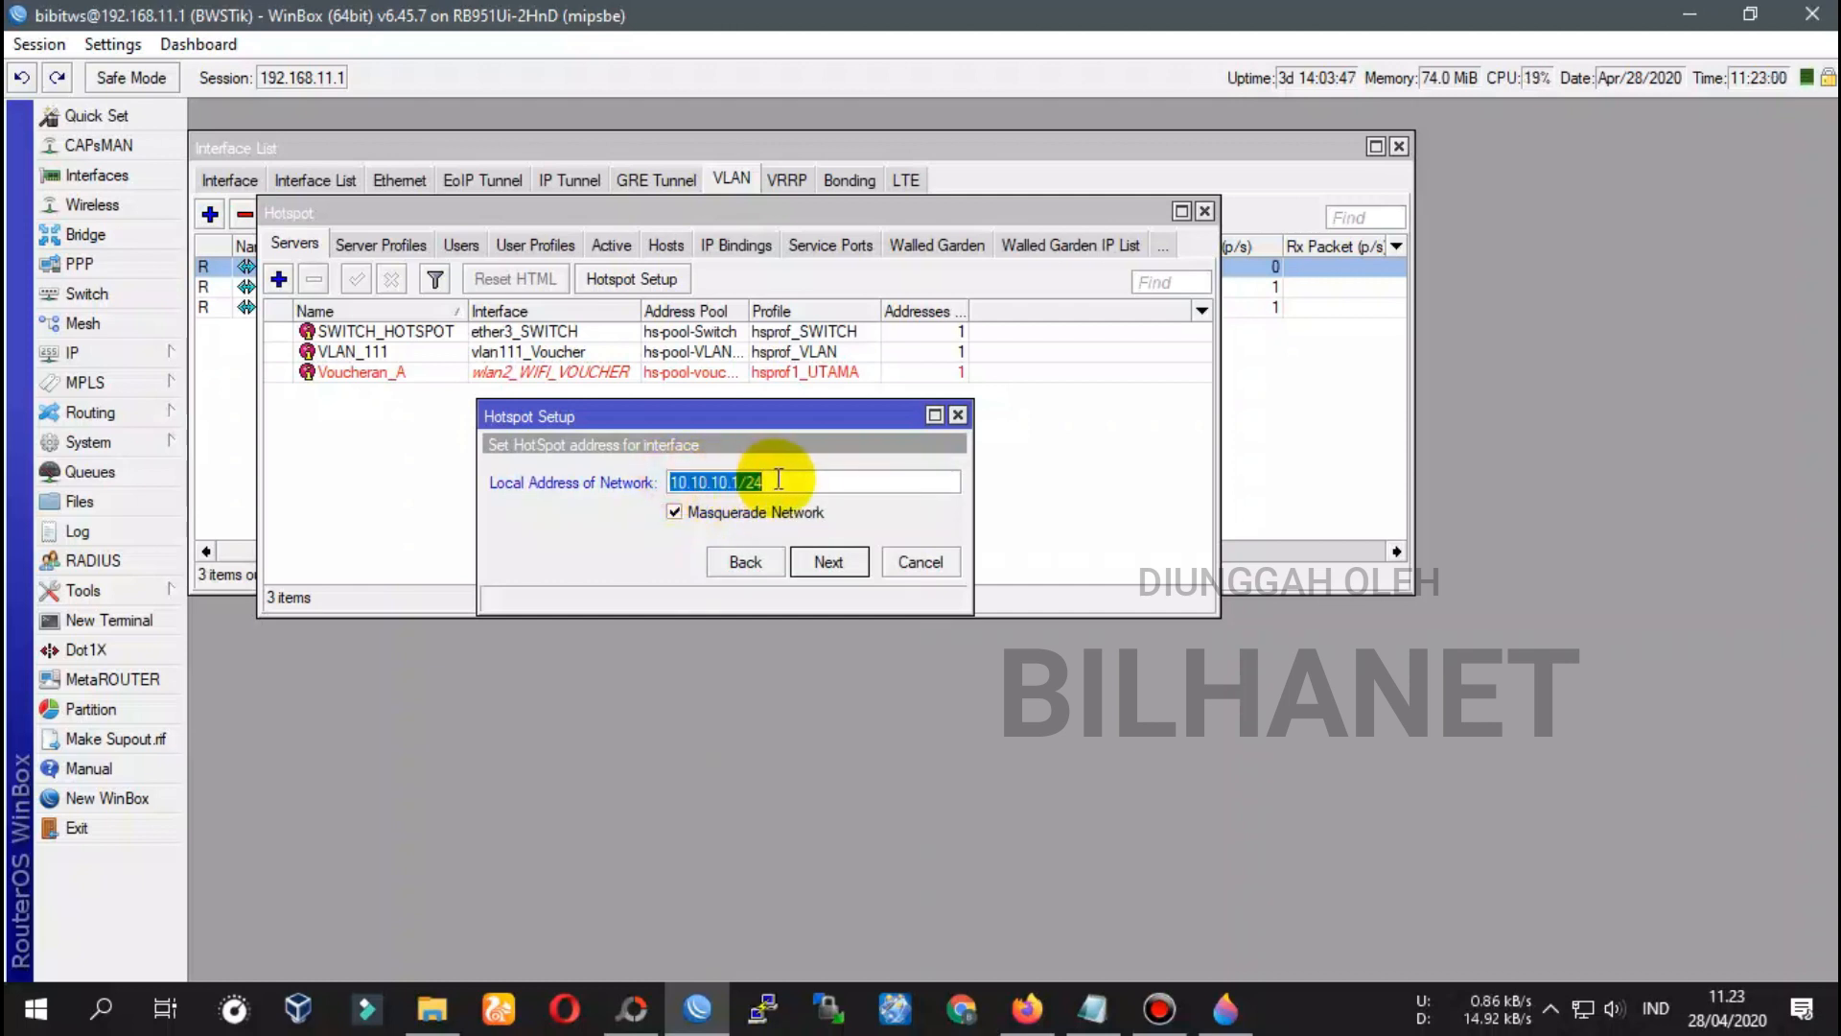
# Replace 10.10.10.0/24 with 10.10.10.1/24 in the notes and save the file
pyautogui.click(743, 481)
pyautogui.click(1093, 1007)
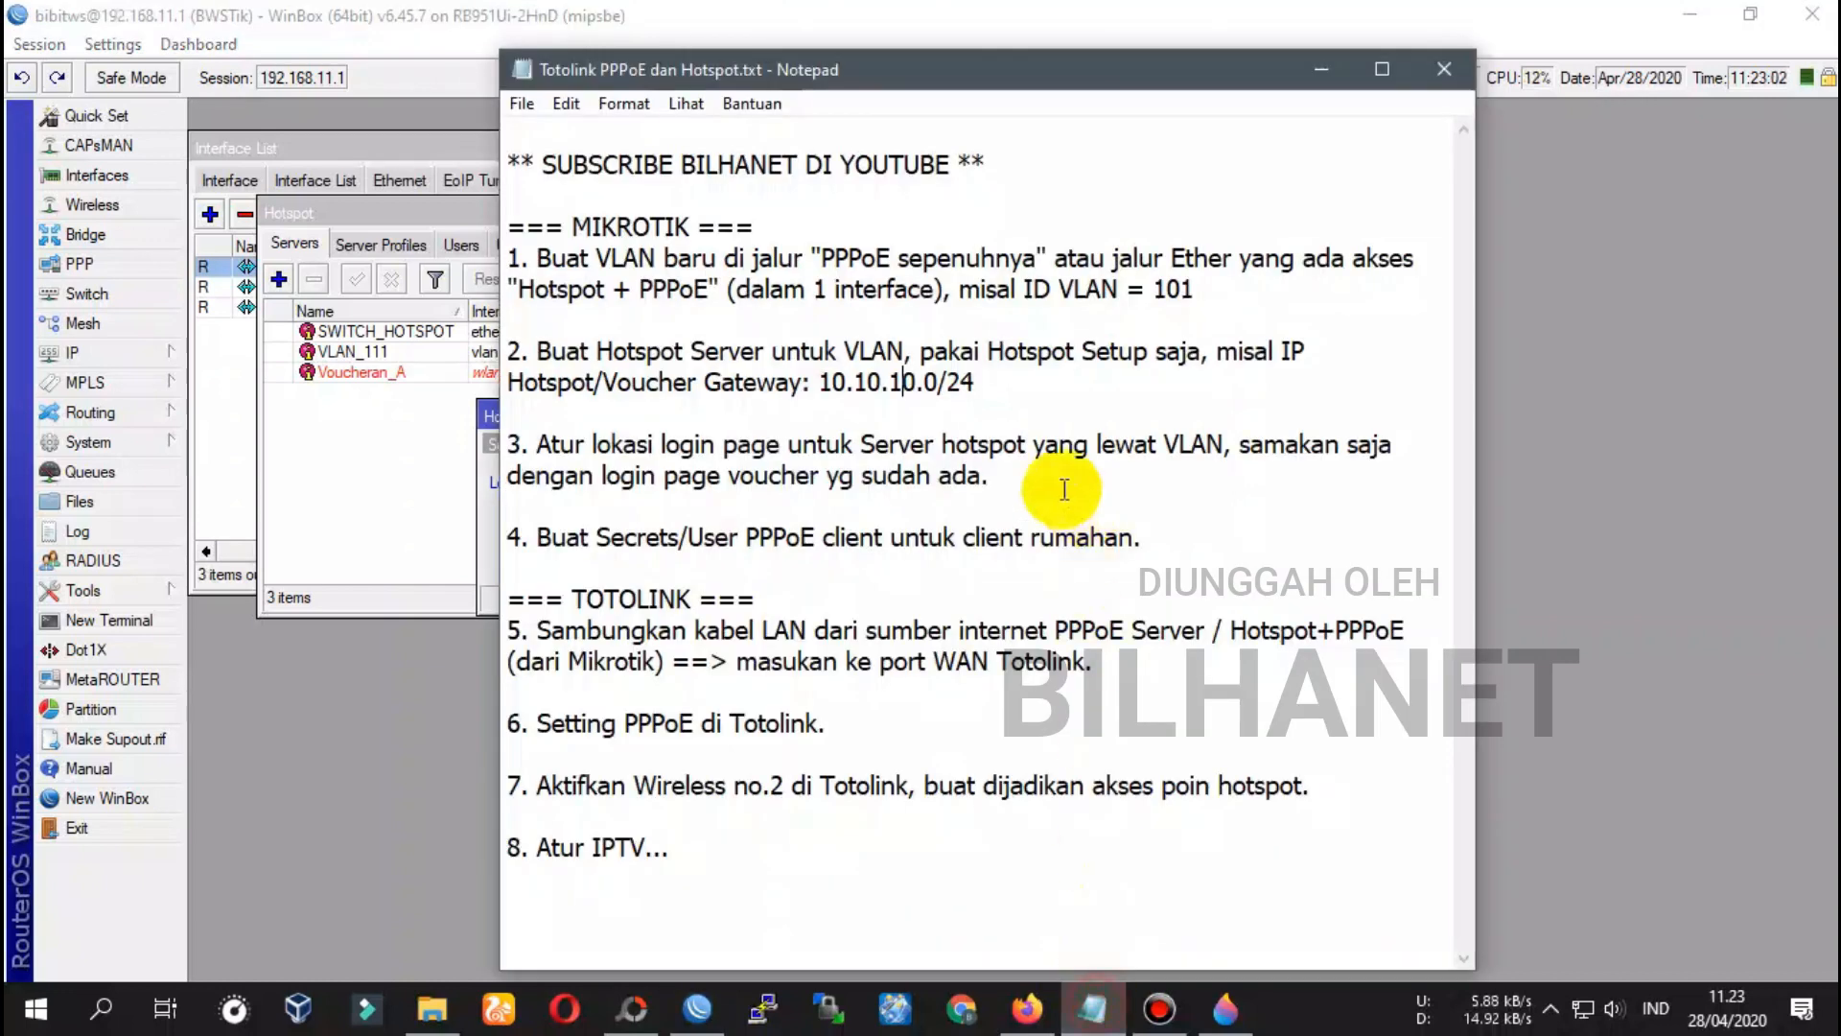
pyautogui.moveTo(821, 382); pyautogui.dragTo(1013, 388)
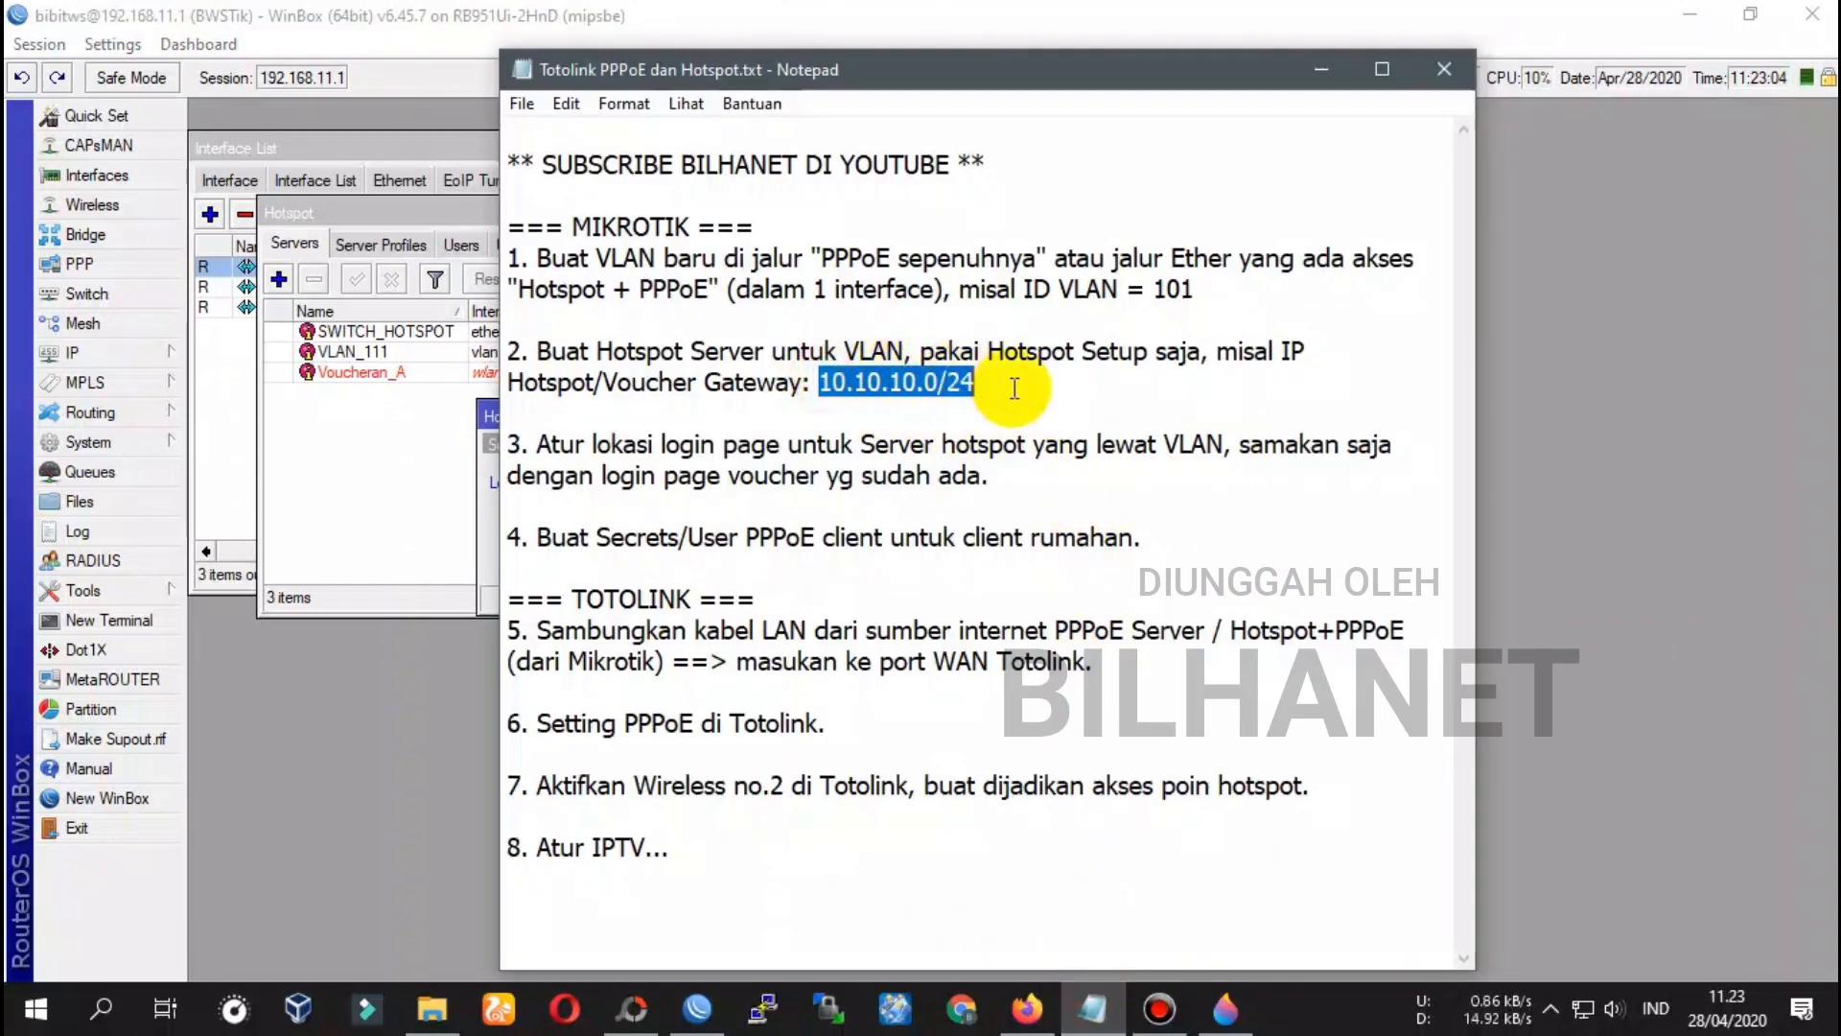
pyautogui.hotkey('ctrl', 'v')
pyautogui.hotkey('ctrl', 's')
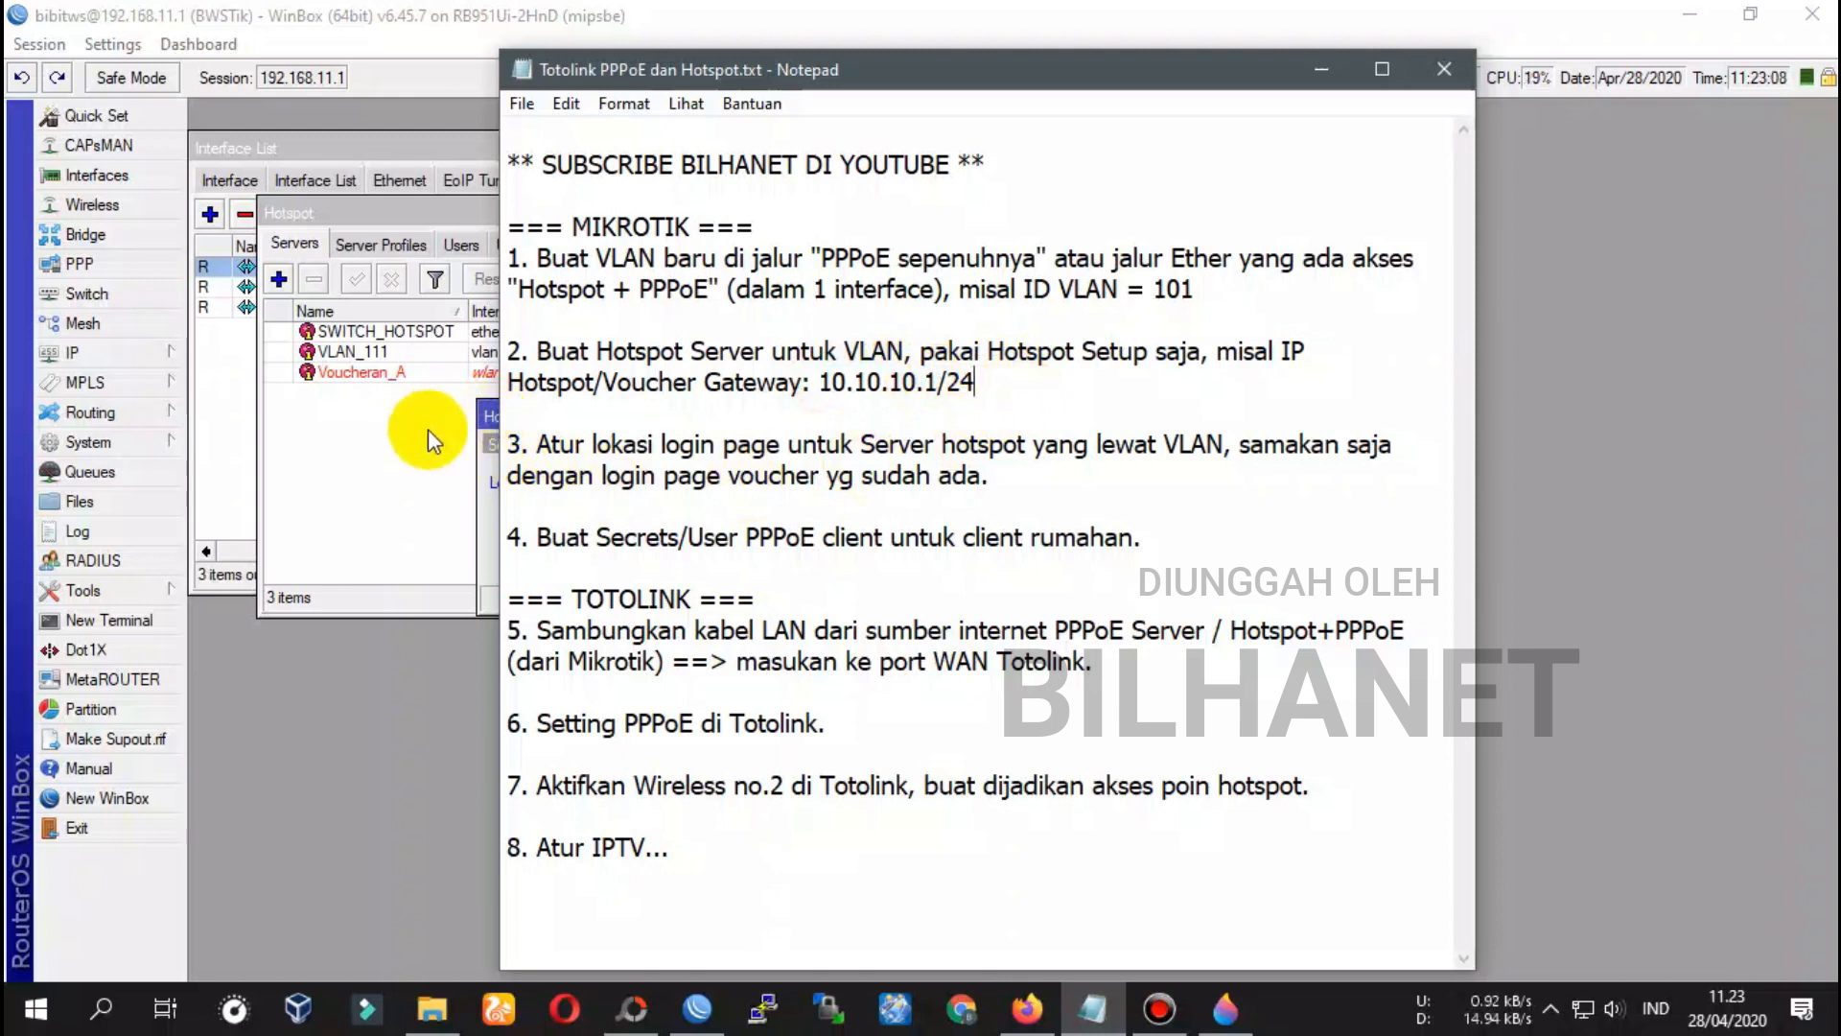
# Accept local address 10.10.10.1/24 and address pool 10.10.10.2-10.10.10.254
pyautogui.click(1322, 77)
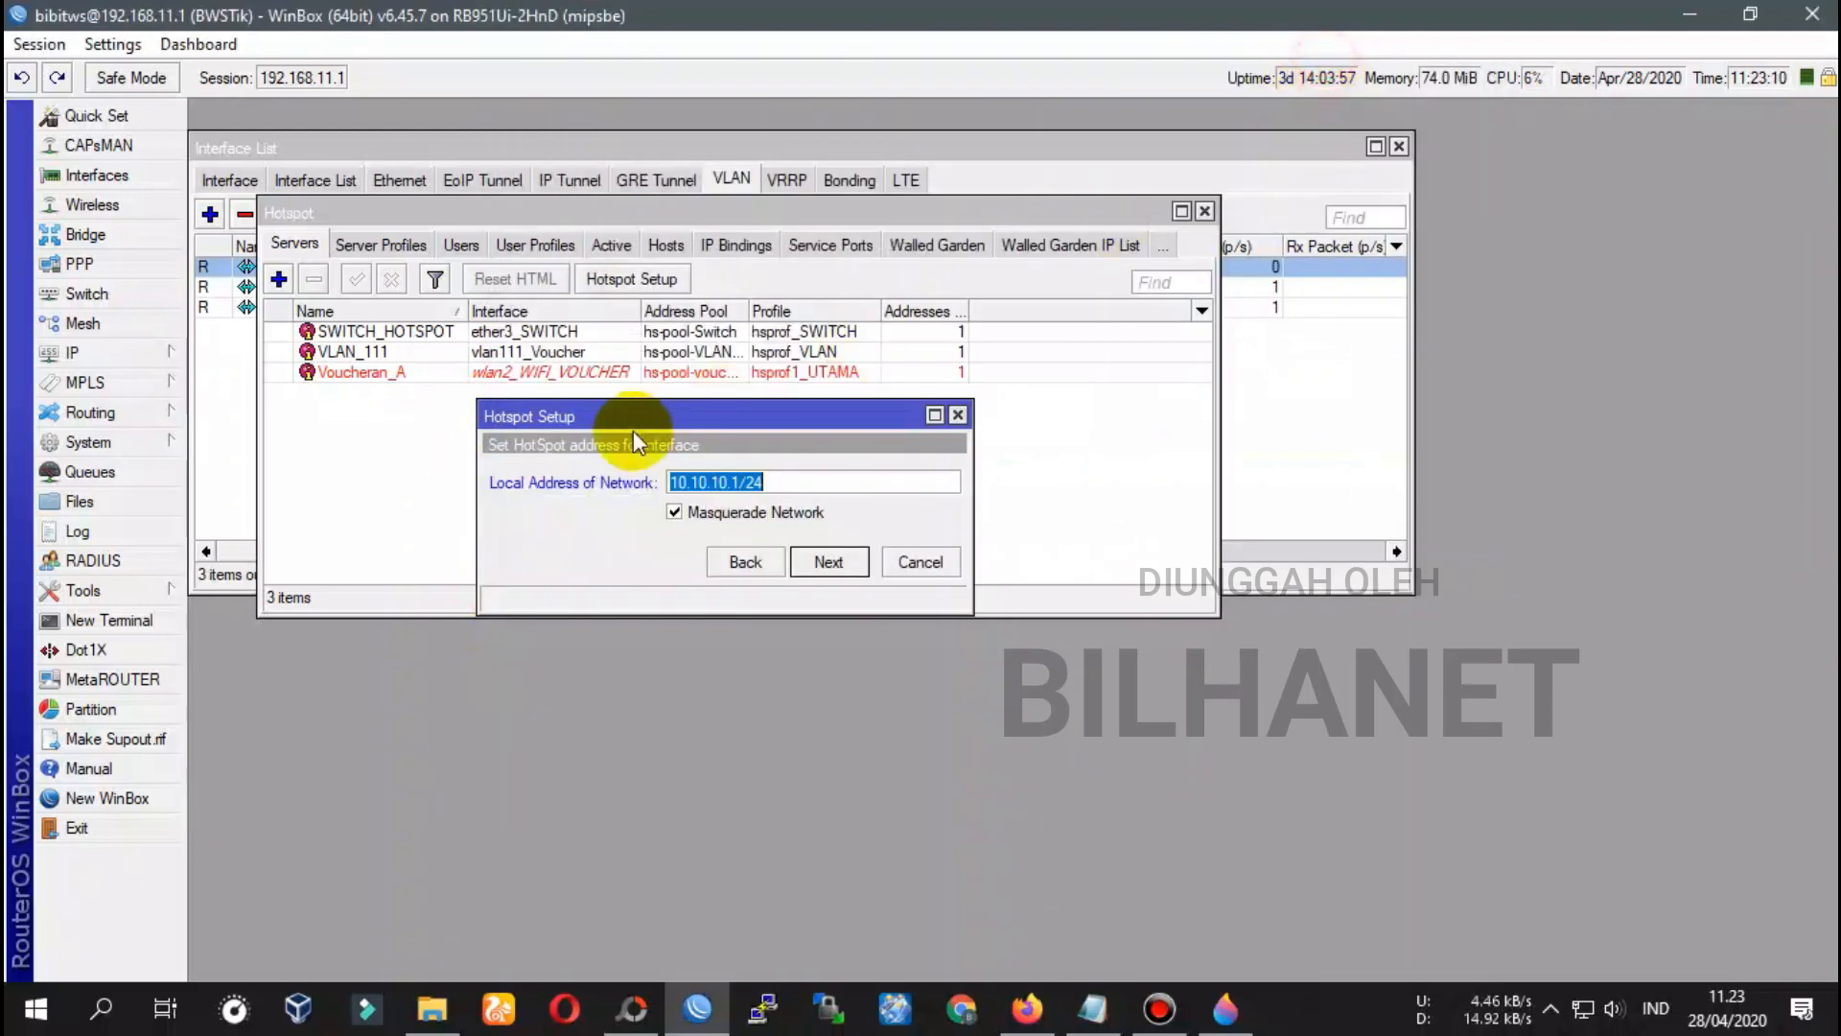
pyautogui.click(765, 474)
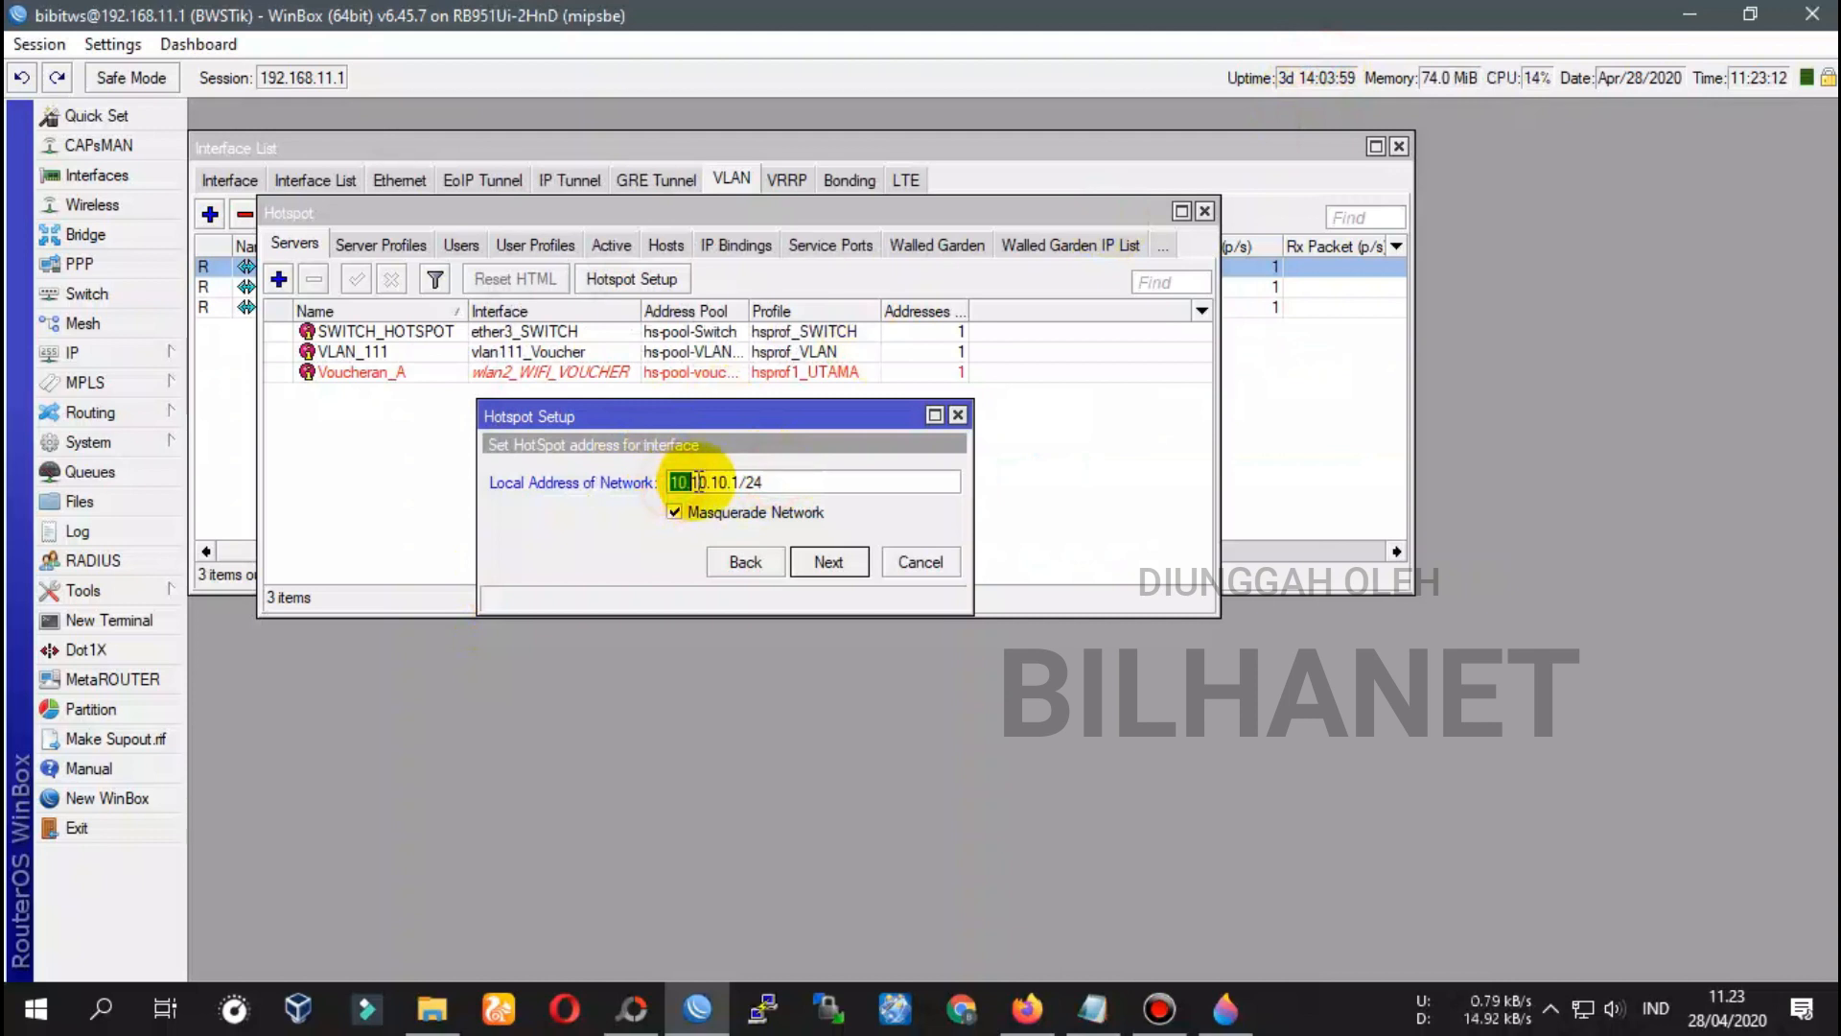
pyautogui.click(781, 480)
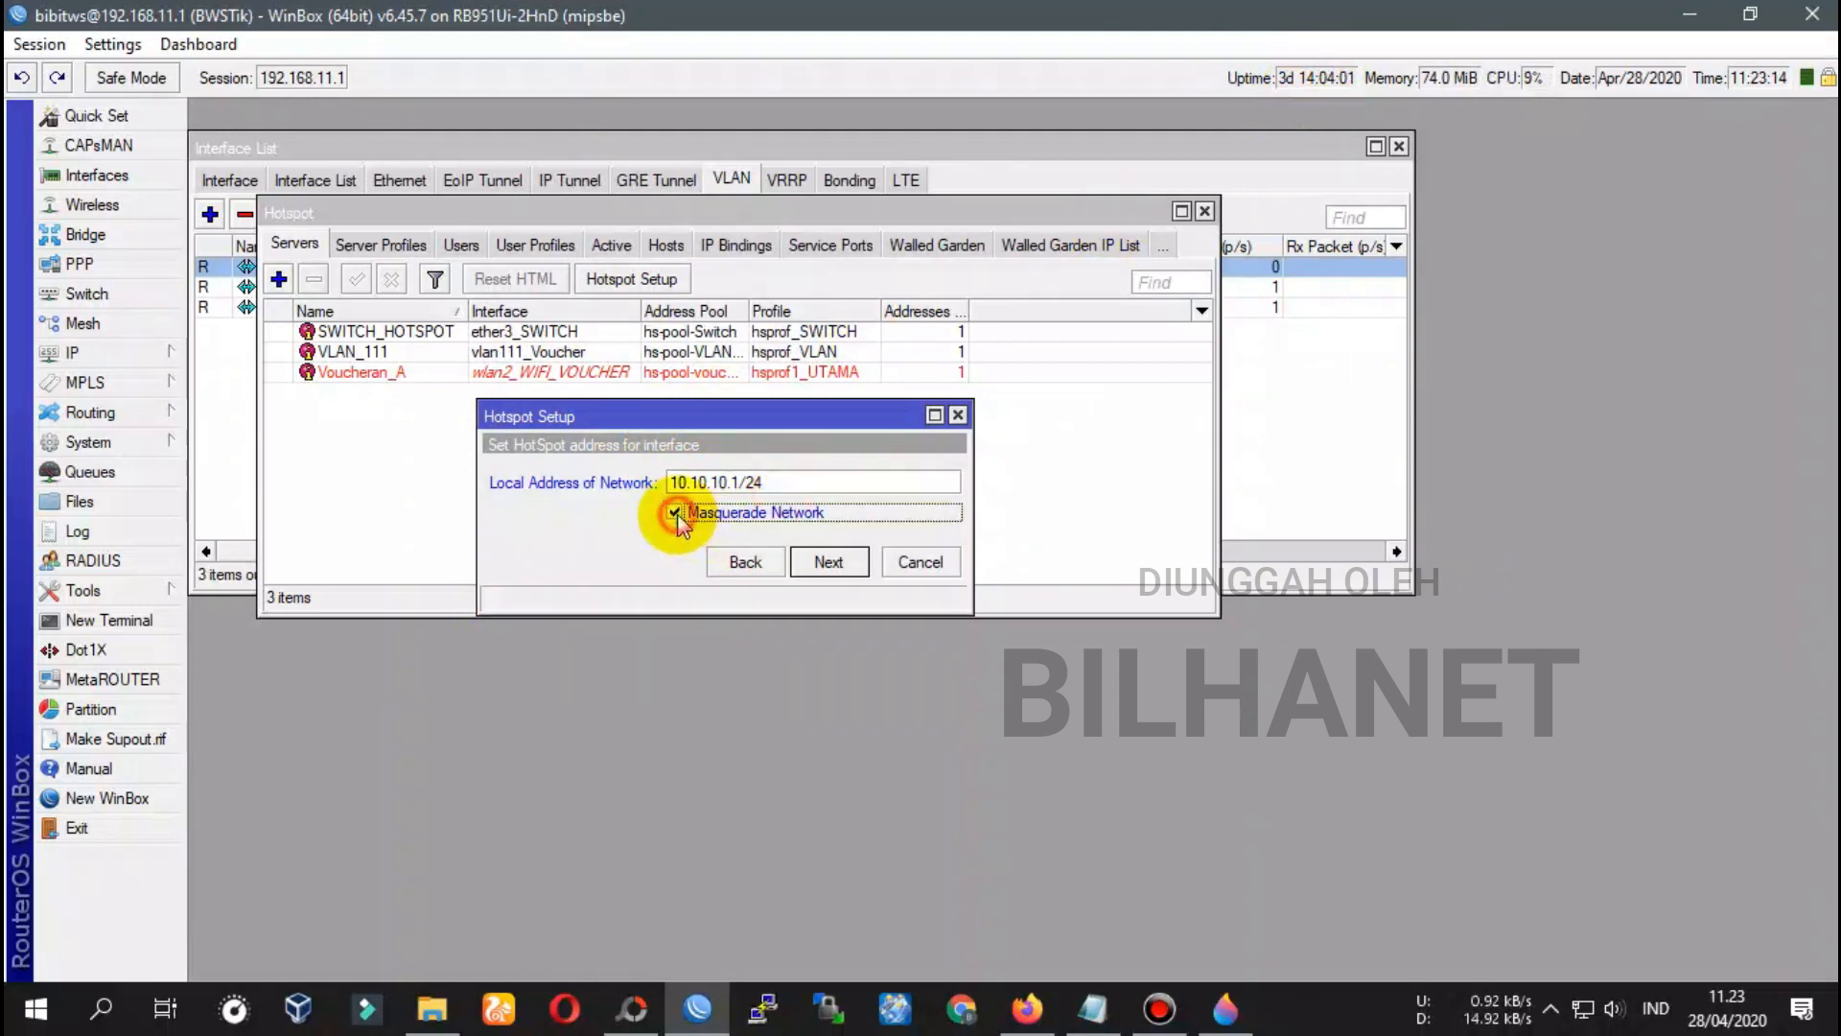
pyautogui.click(846, 562)
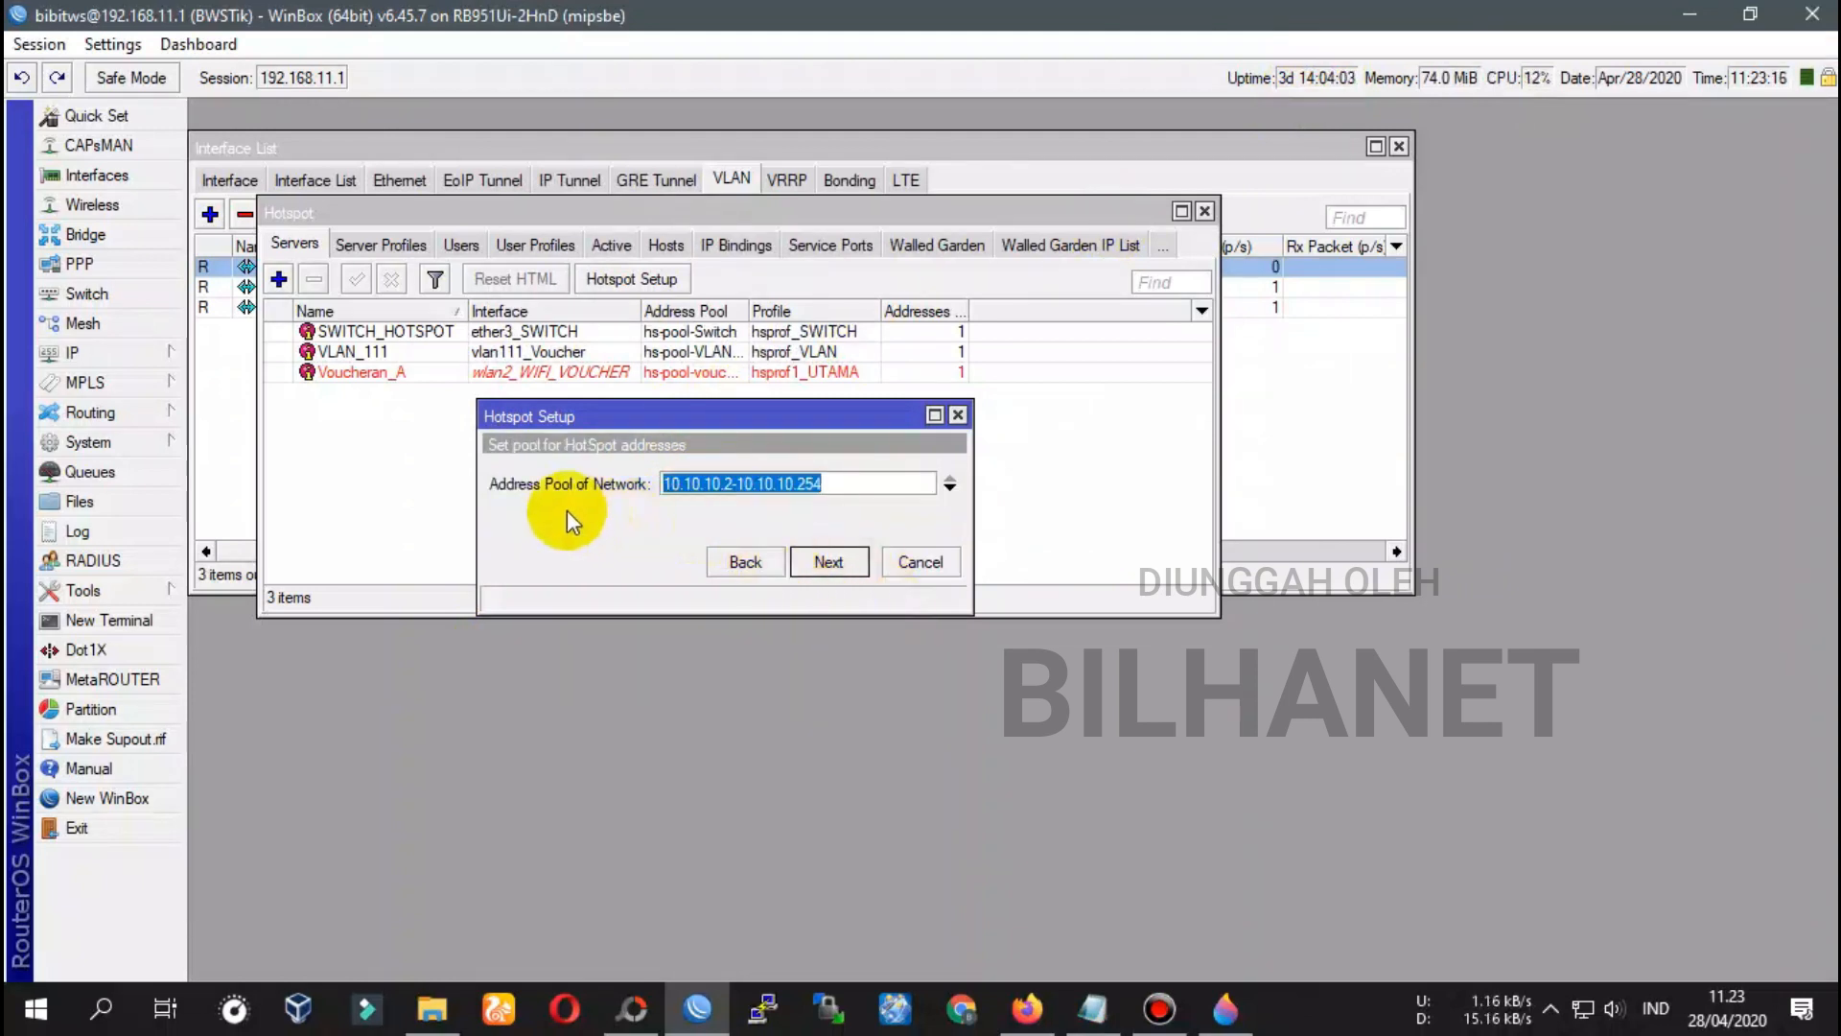
pyautogui.moveTo(973, 499); pyautogui.dragTo(1026, 500)
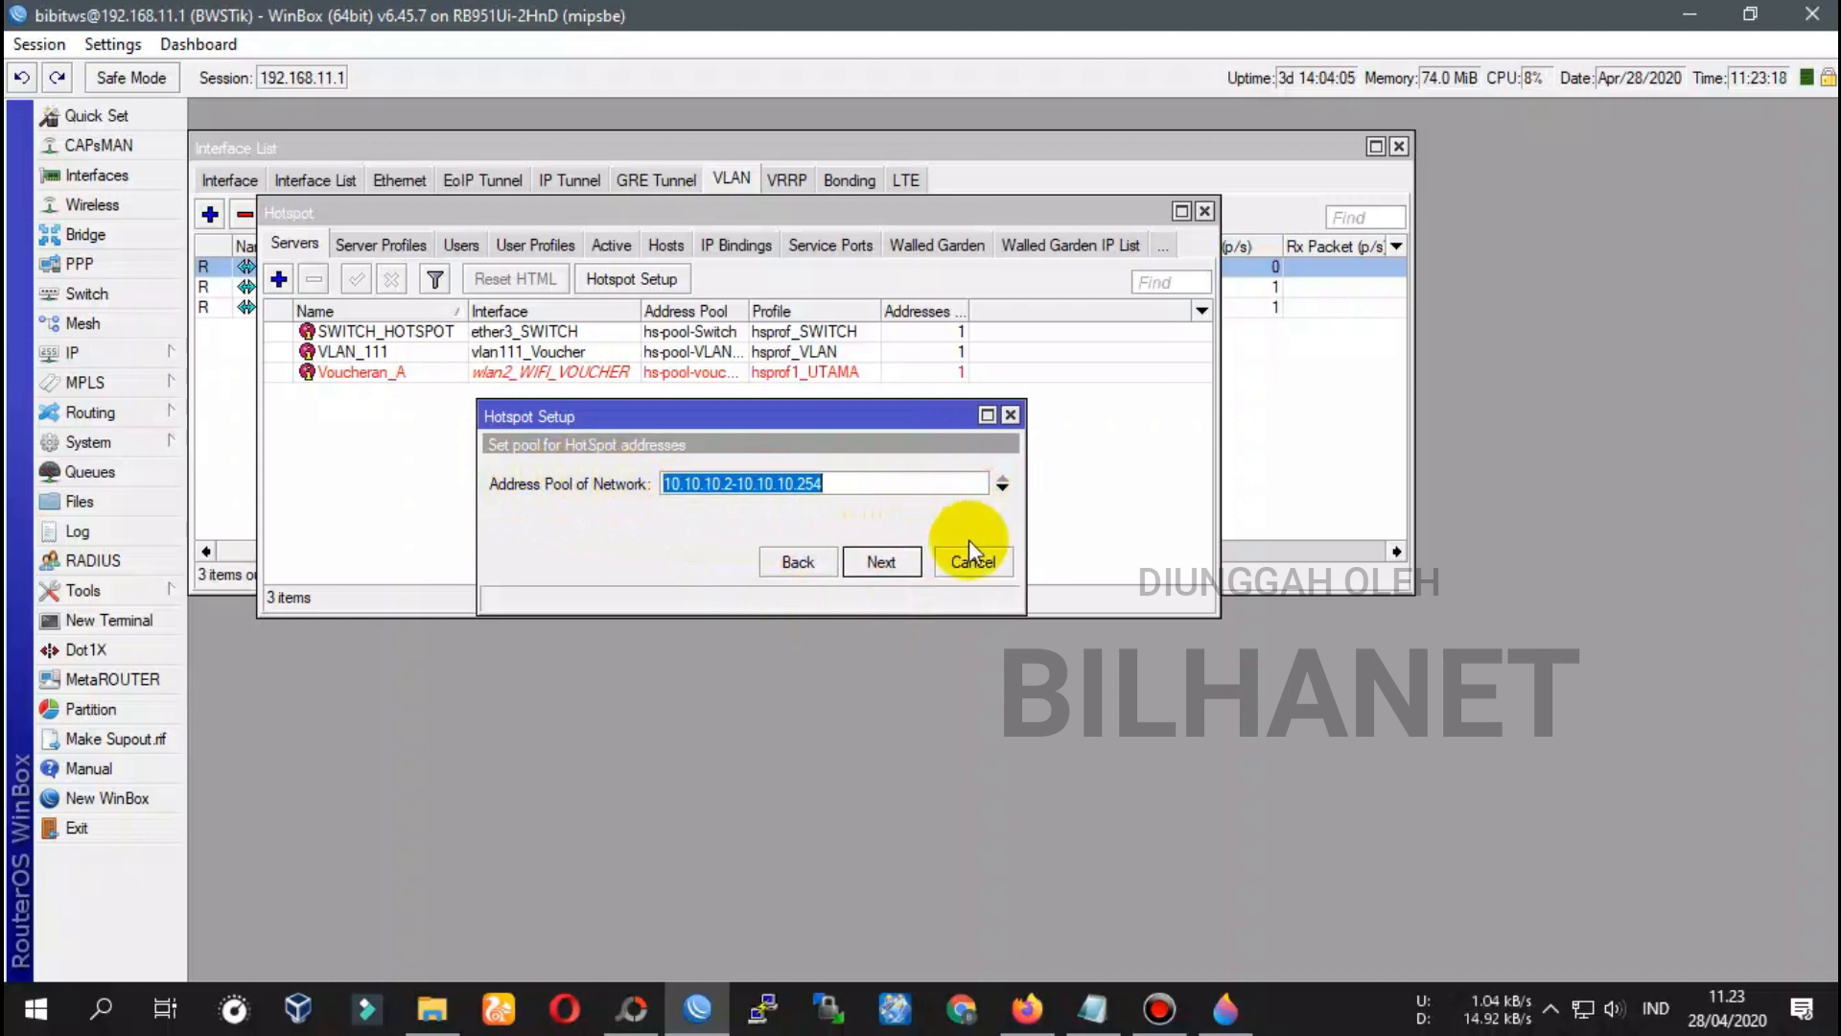
pyautogui.click(727, 484)
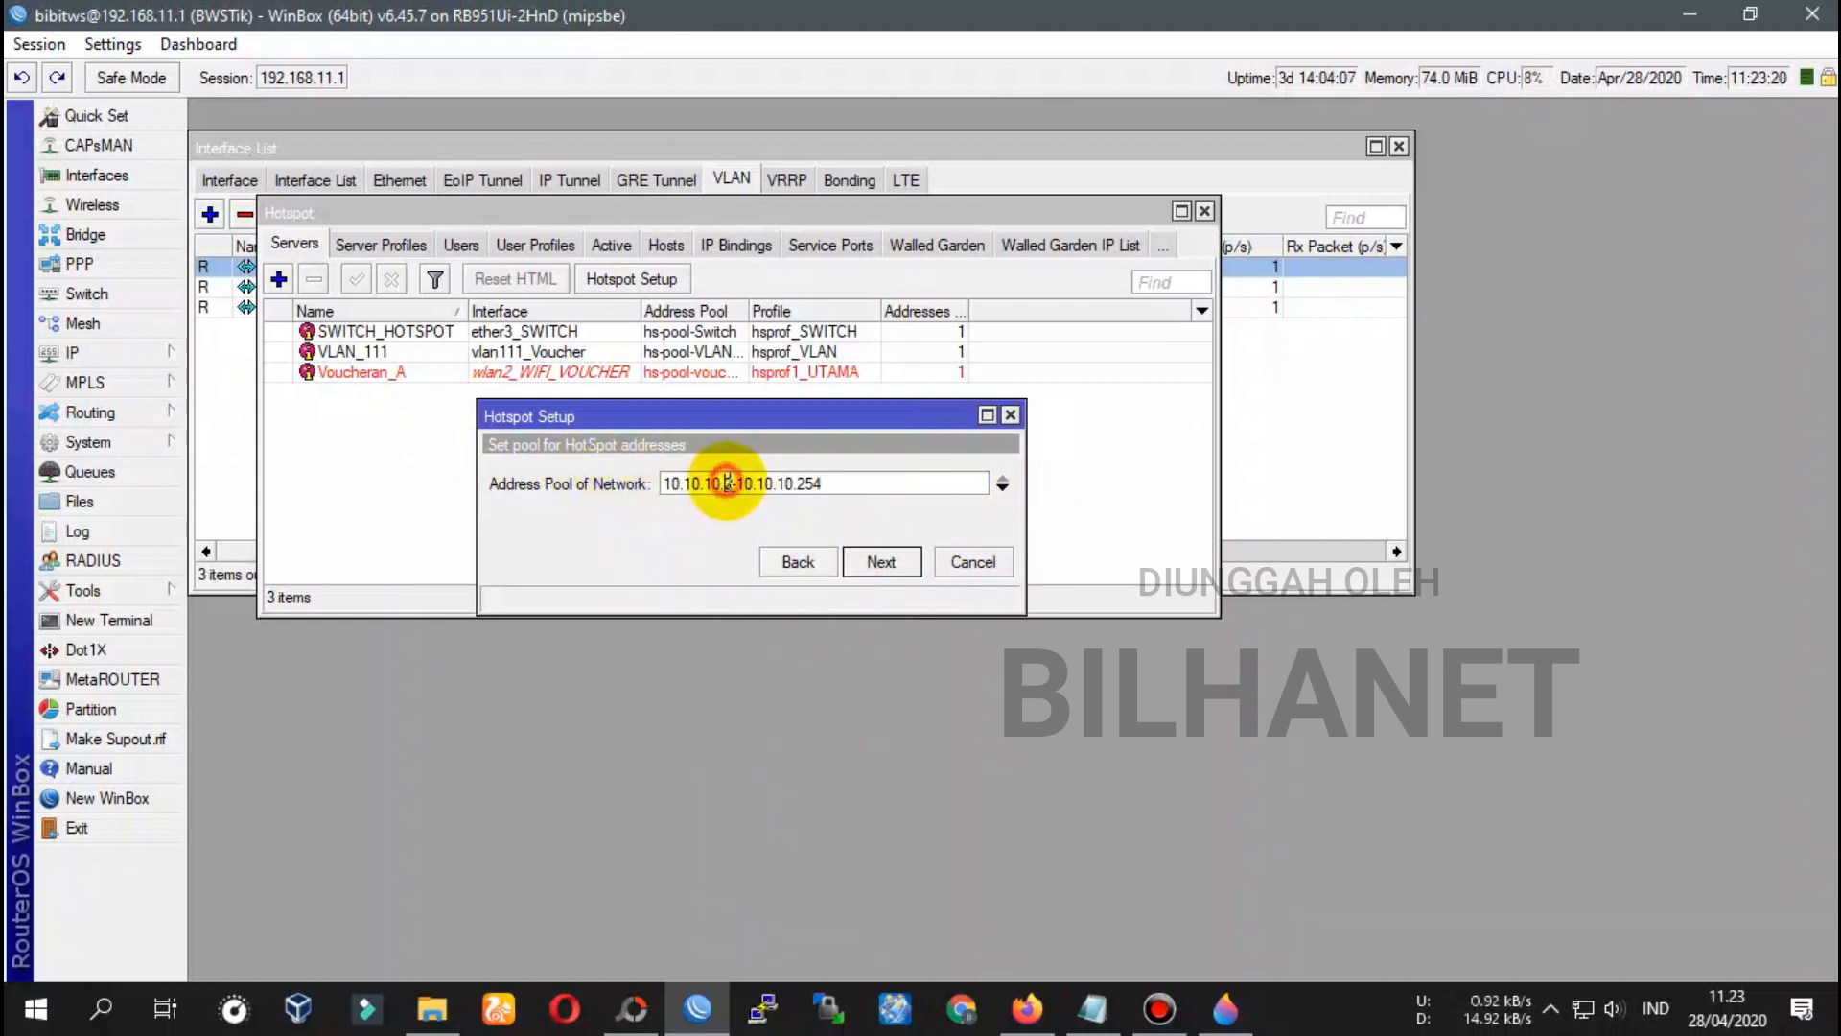
pyautogui.doubleClick(727, 484)
pyautogui.doubleClick(808, 483)
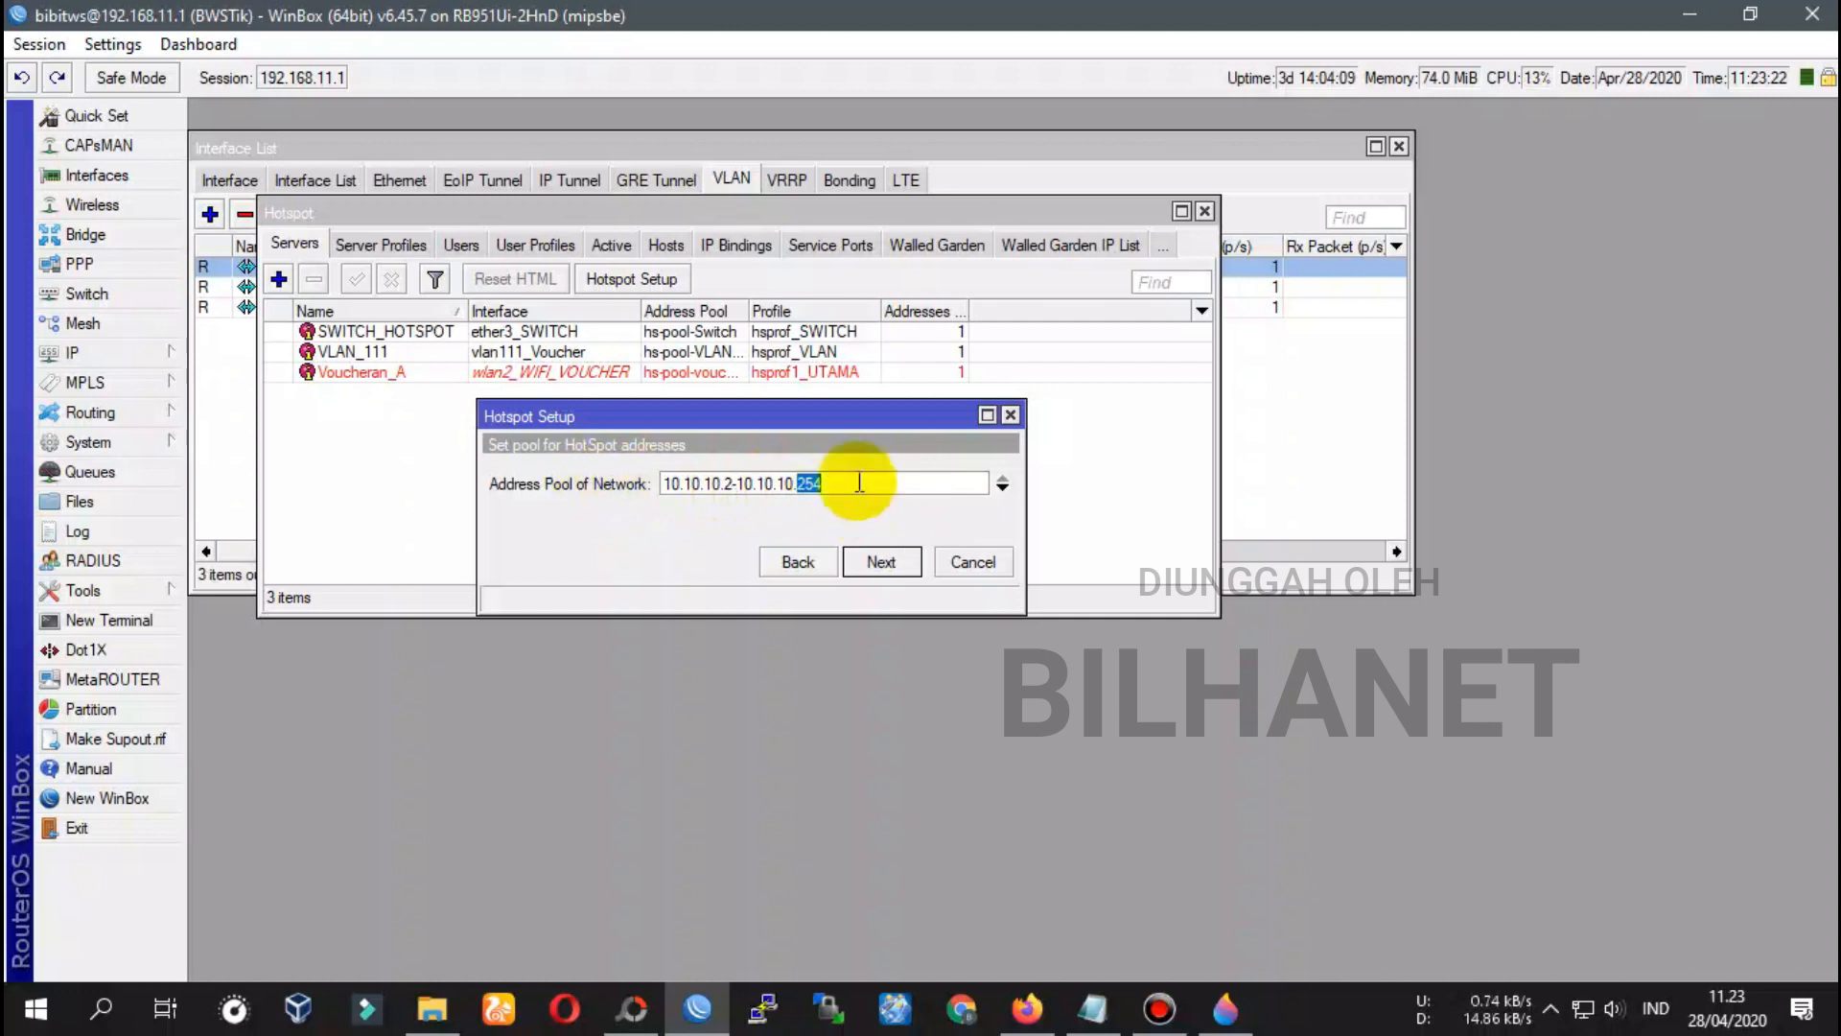
pyautogui.click(882, 563)
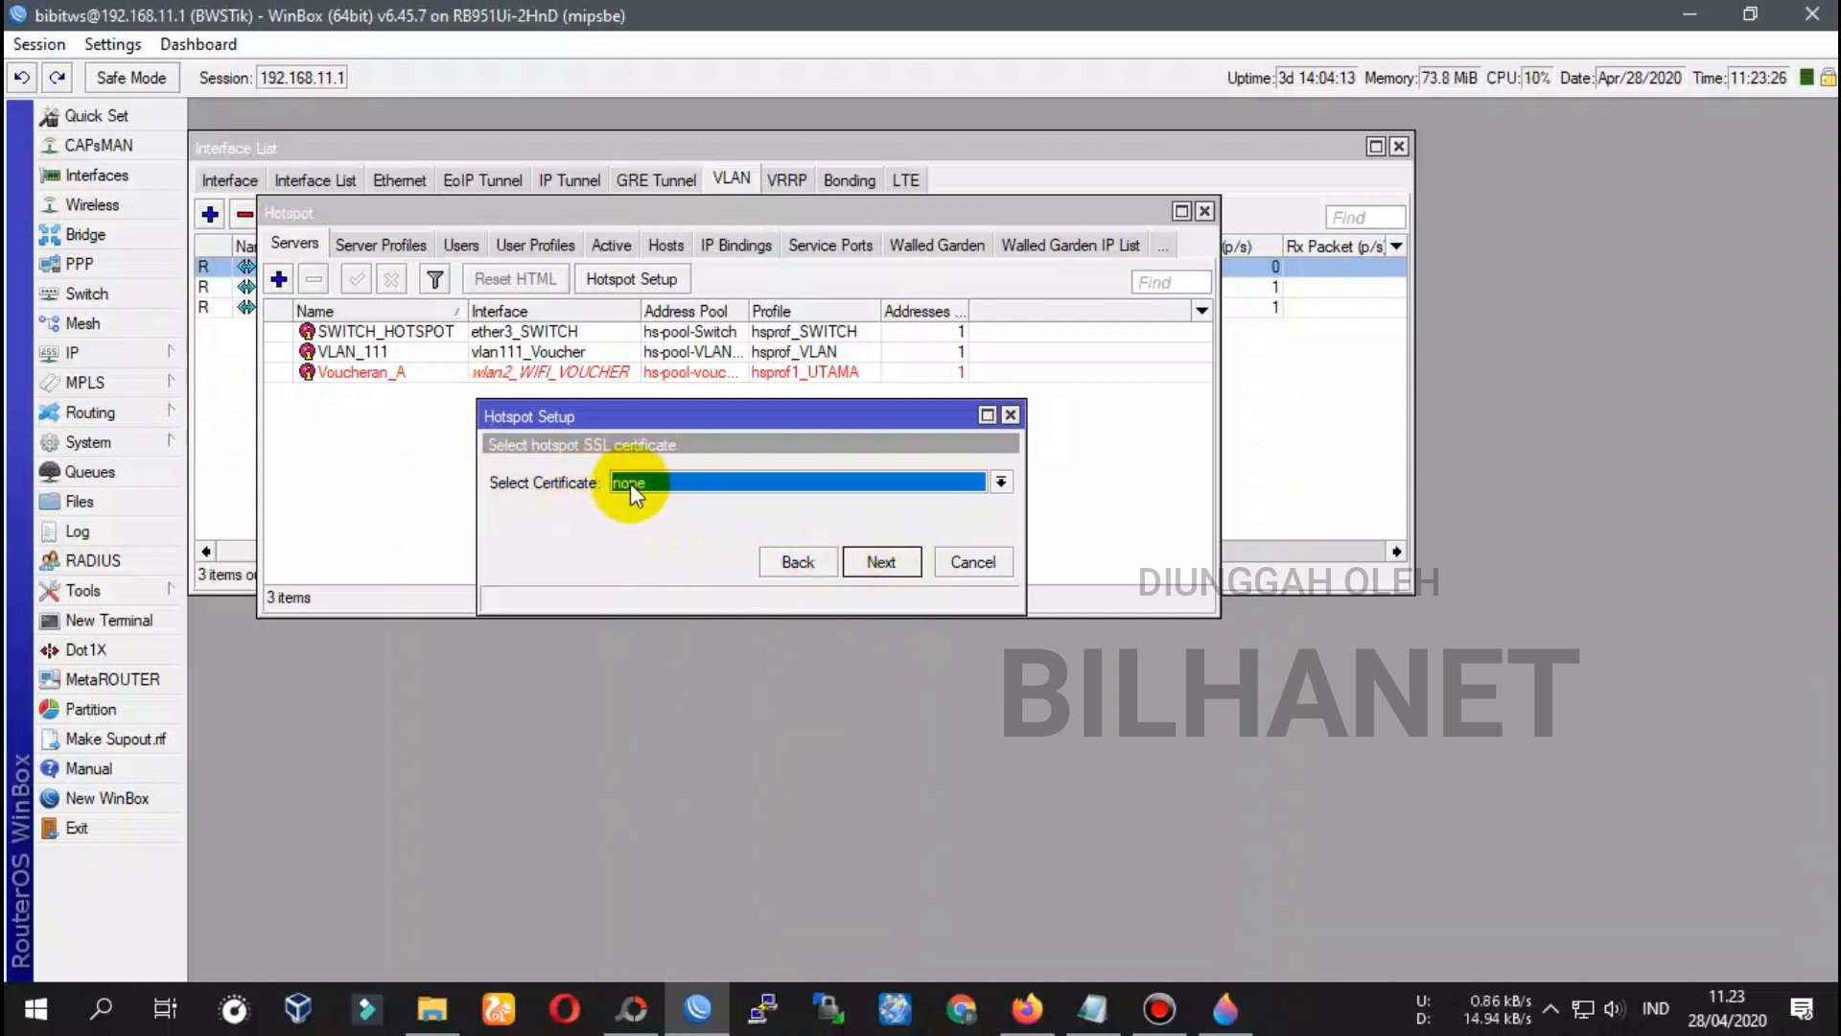
# Skip the certificate and SMTP steps and set DNS servers 8.8.8.8 and 8.8.4.4
pyautogui.click(872, 564)
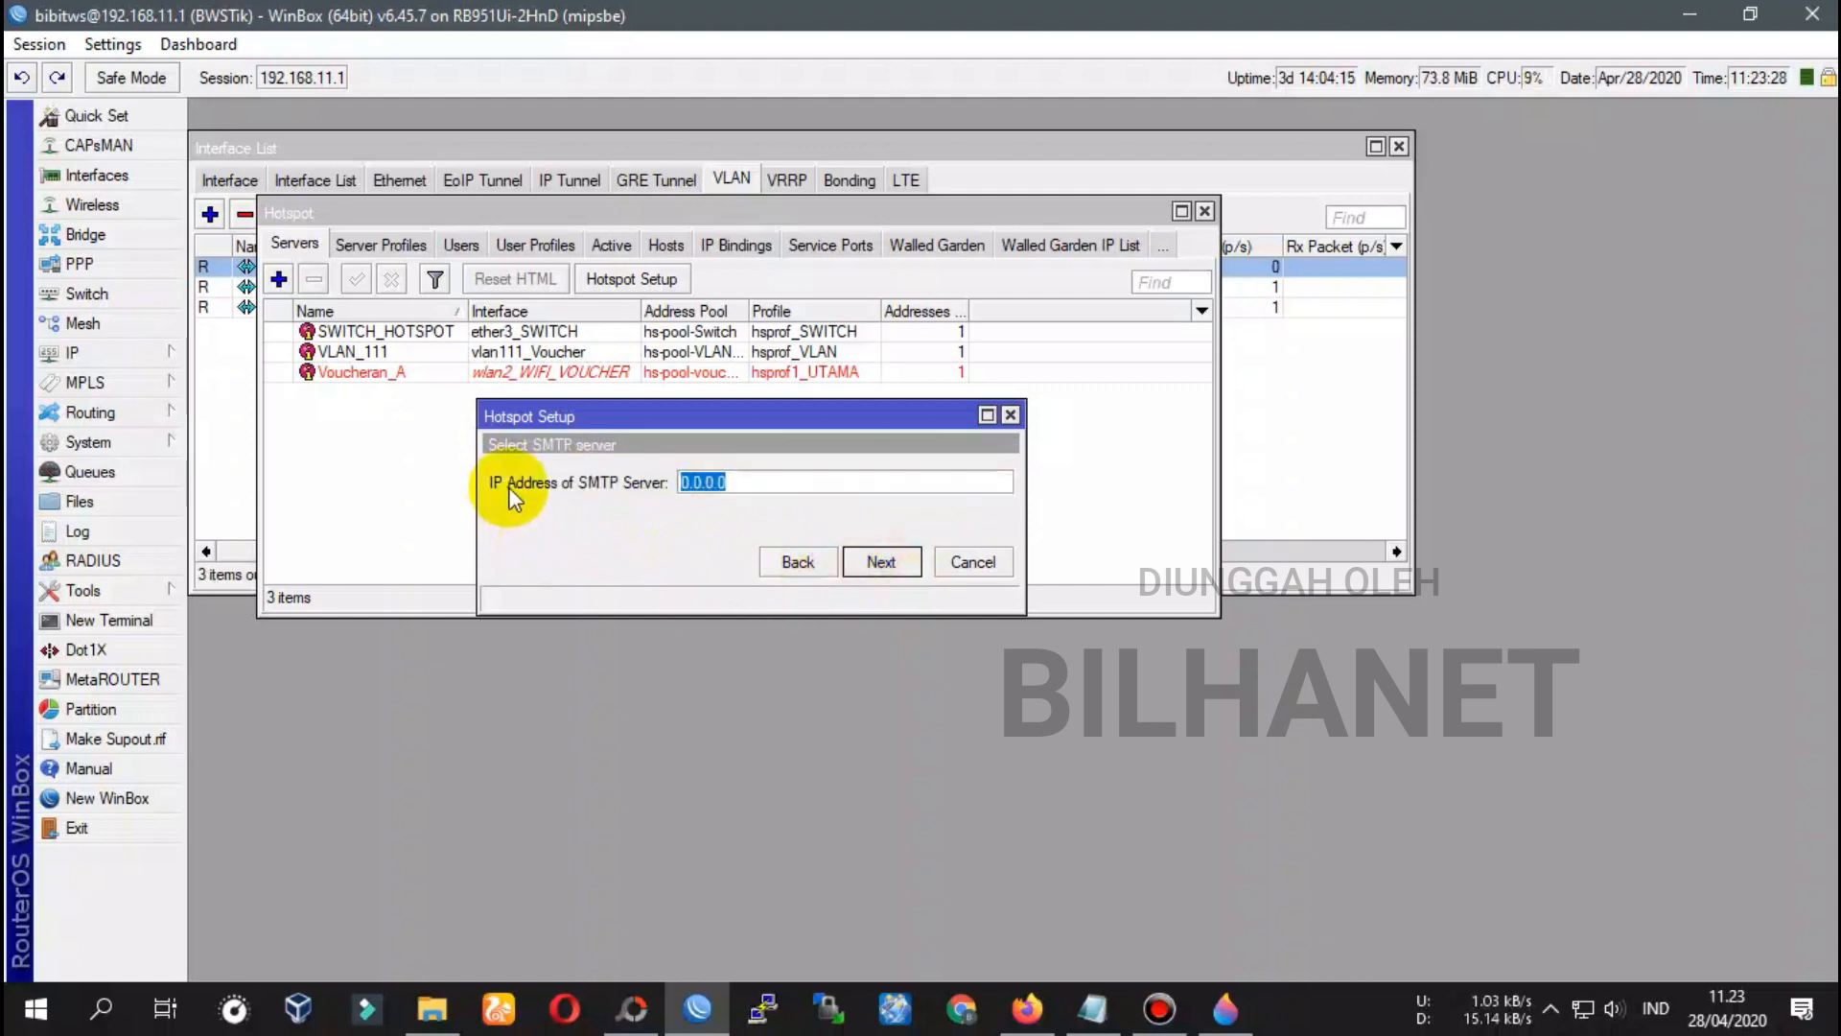
pyautogui.click(879, 564)
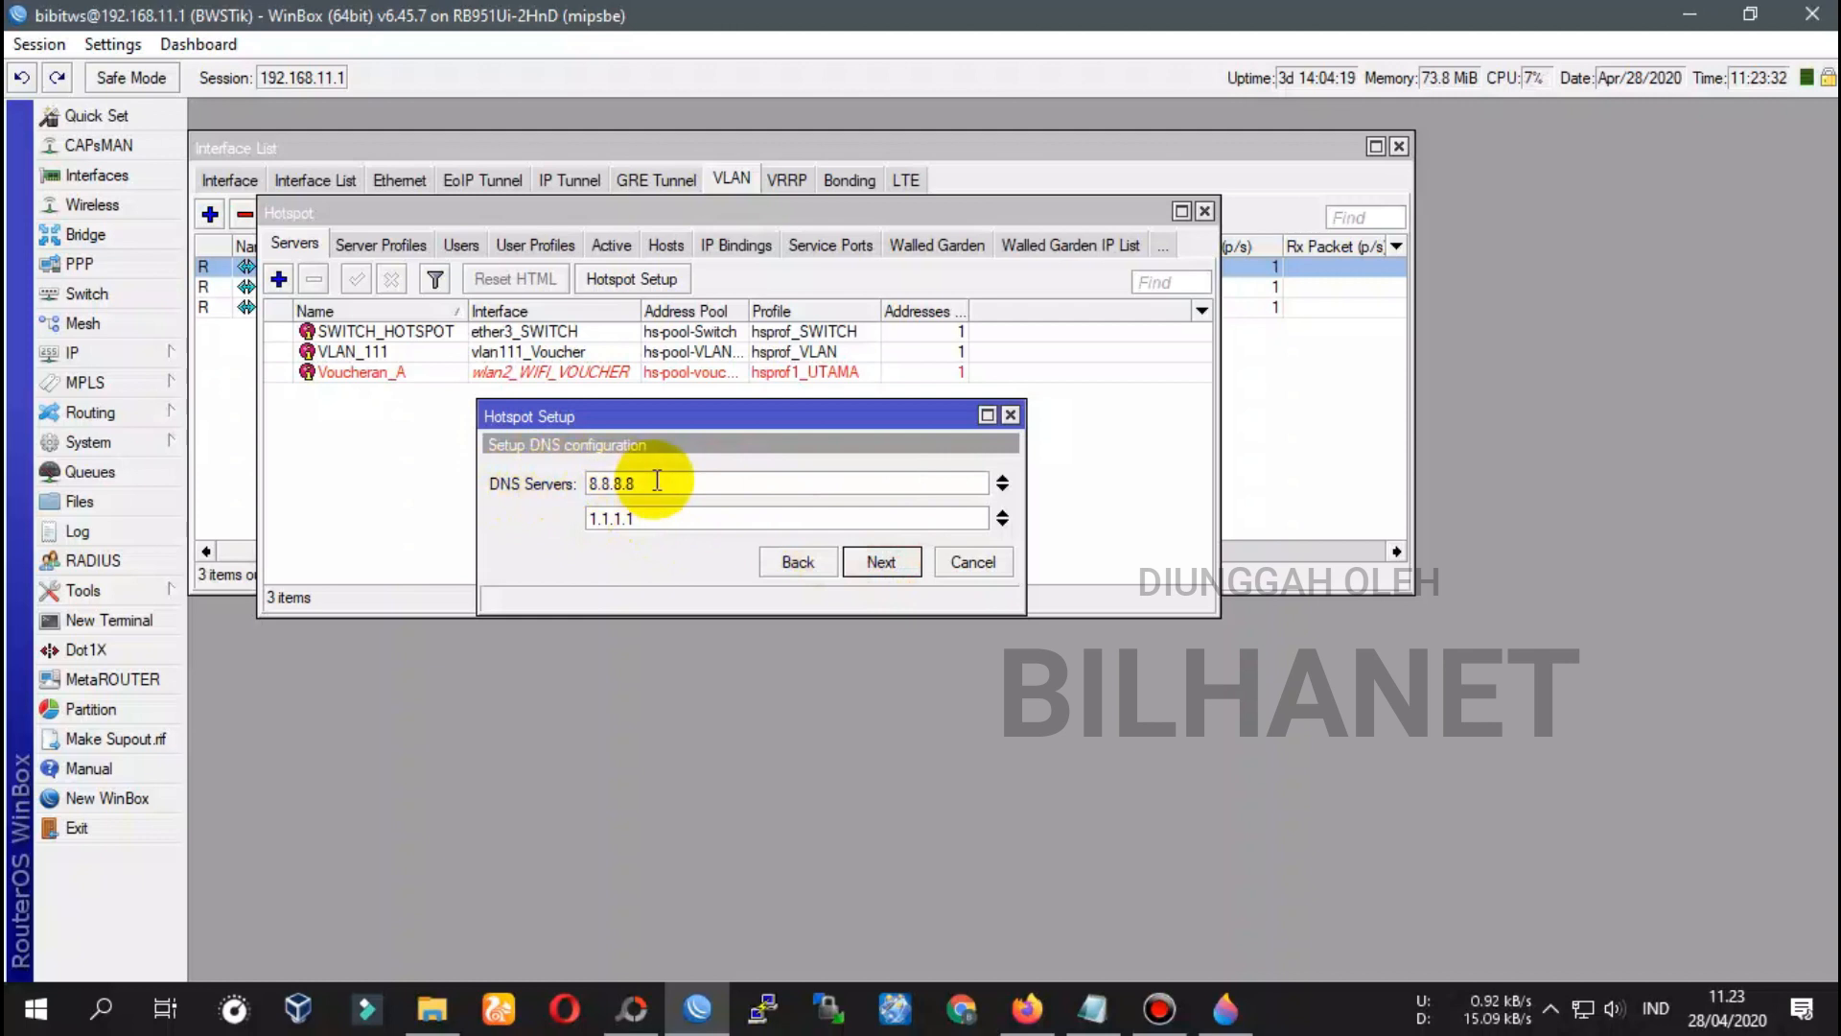
pyautogui.moveTo(638, 518); pyautogui.dragTo(553, 516)
pyautogui.write('8.8.4.4')
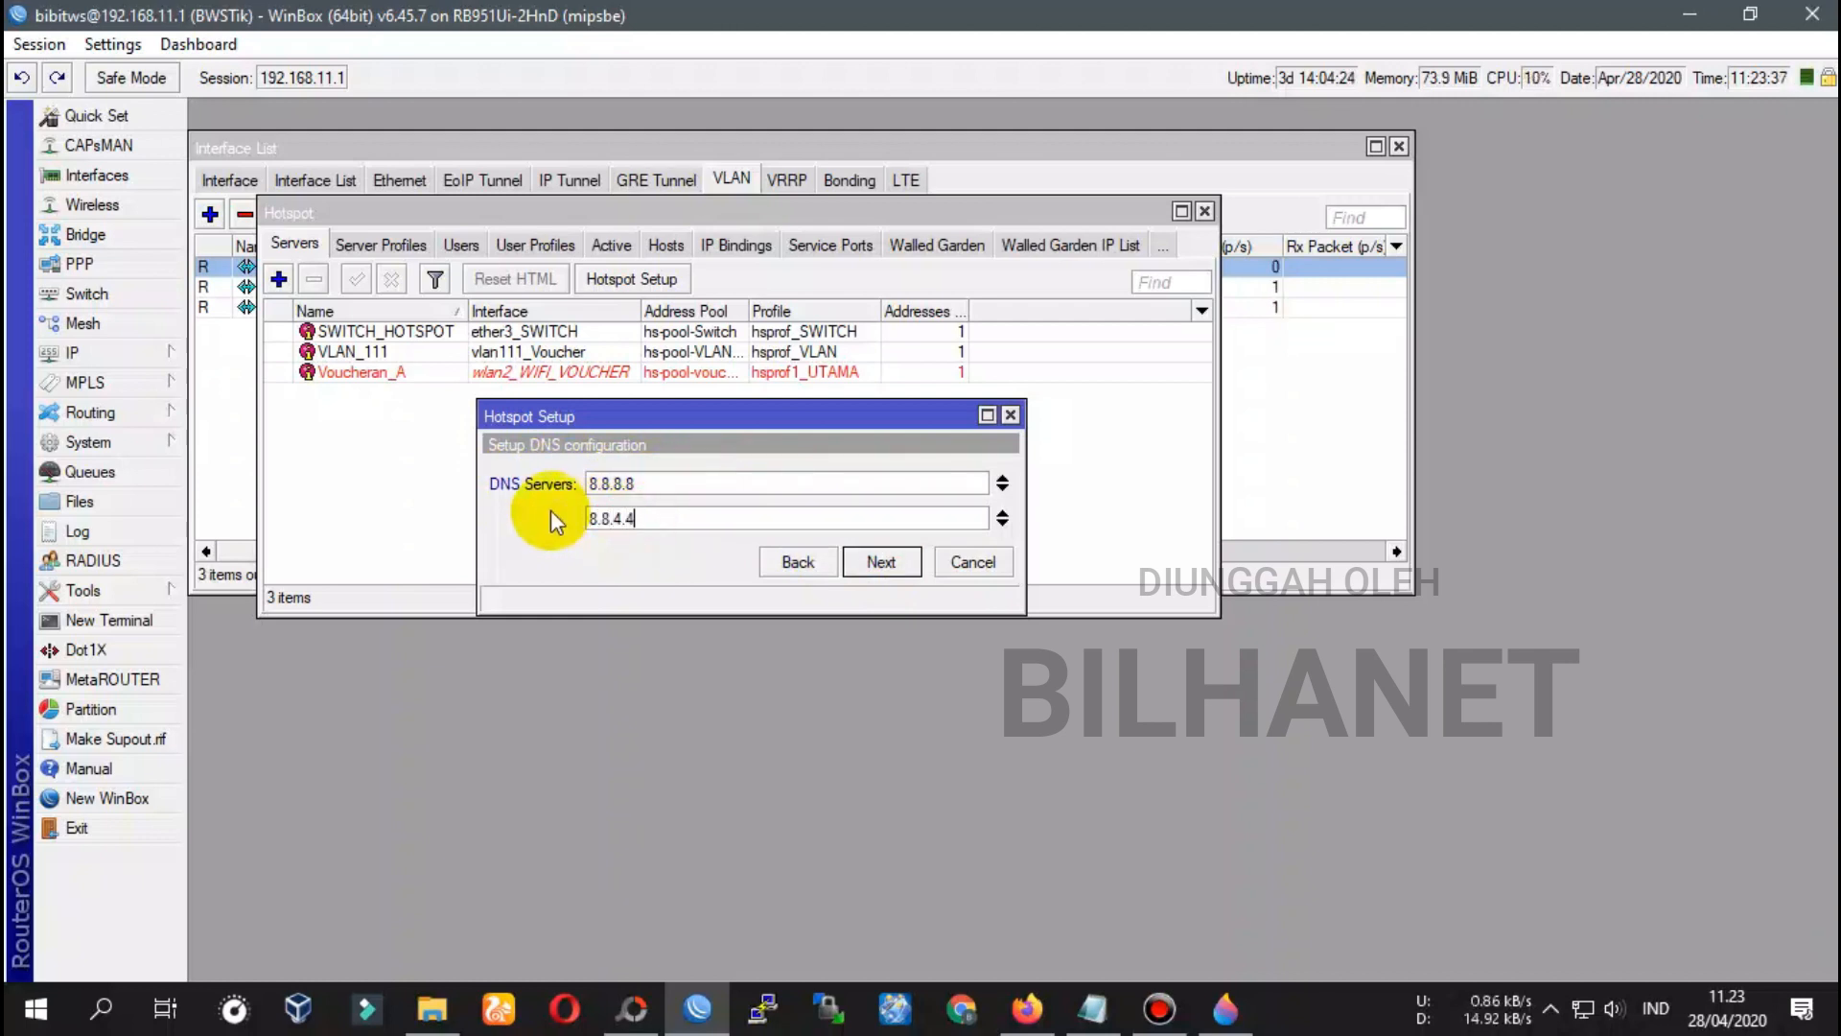
pyautogui.click(883, 561)
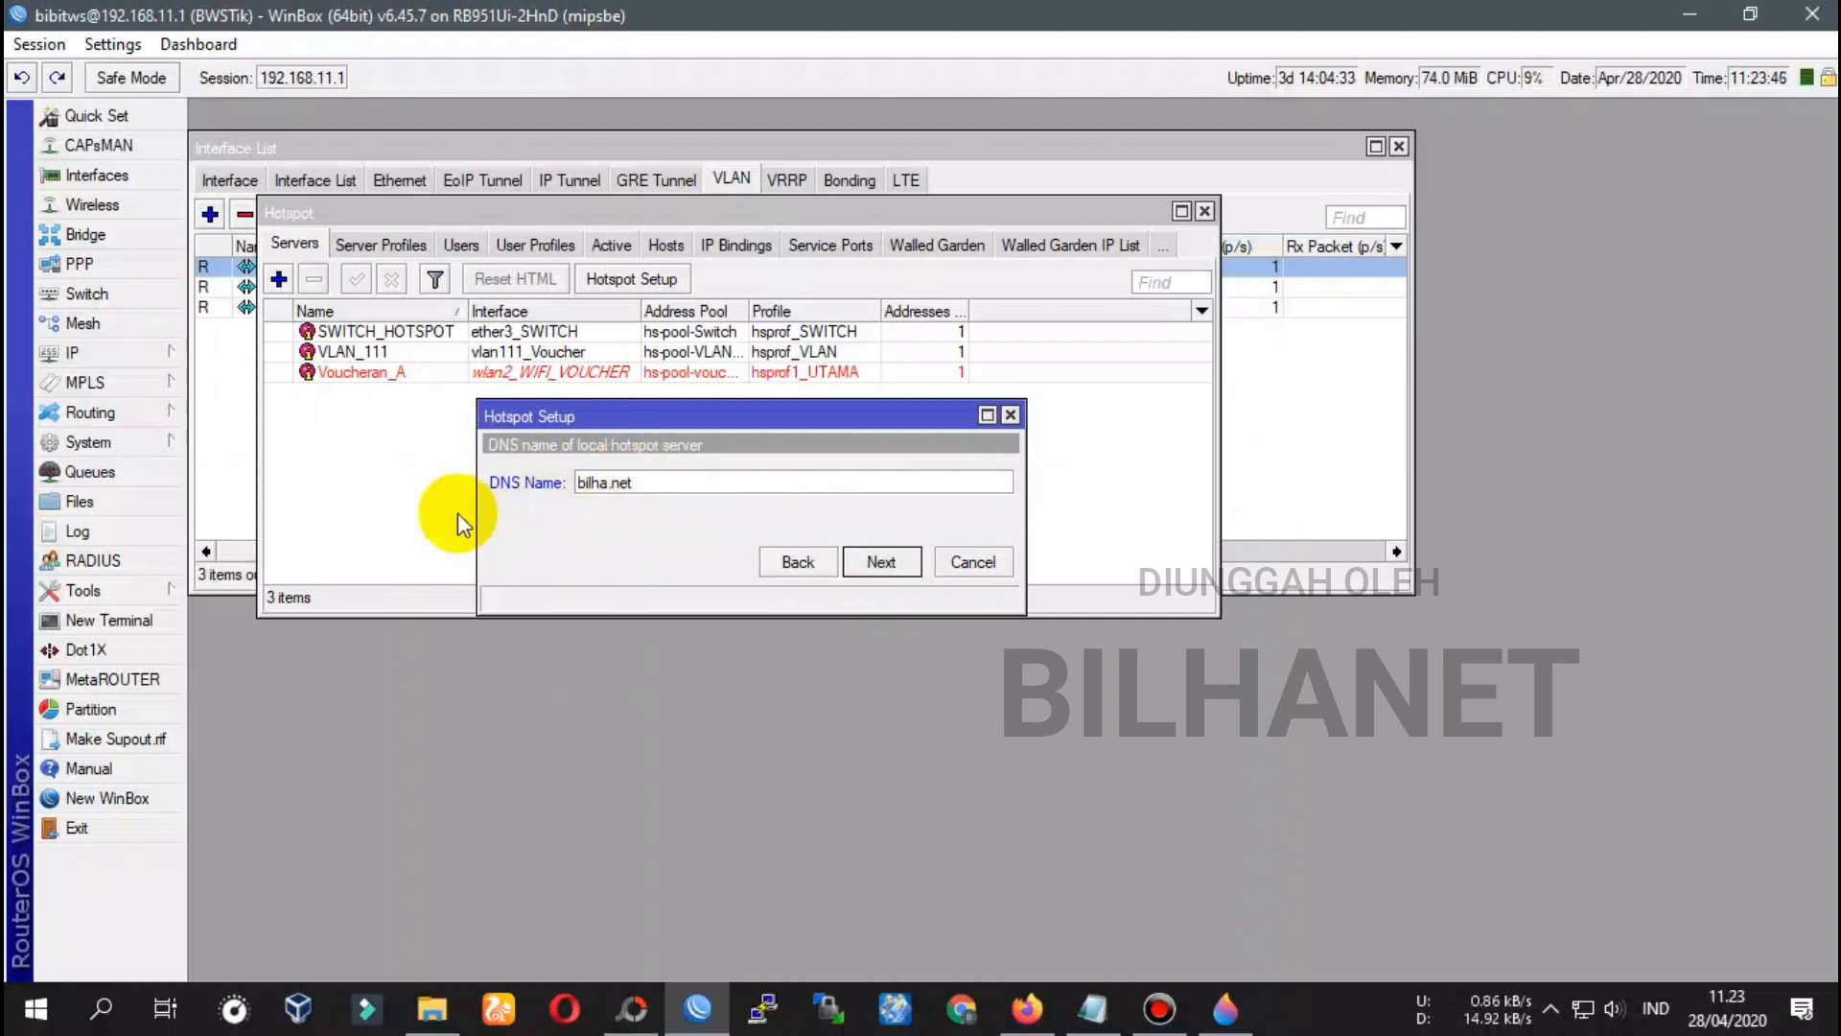
# Finish the wizard with DNS name bilha.net and dismiss the completion message
pyautogui.click(649, 481)
pyautogui.click(877, 562)
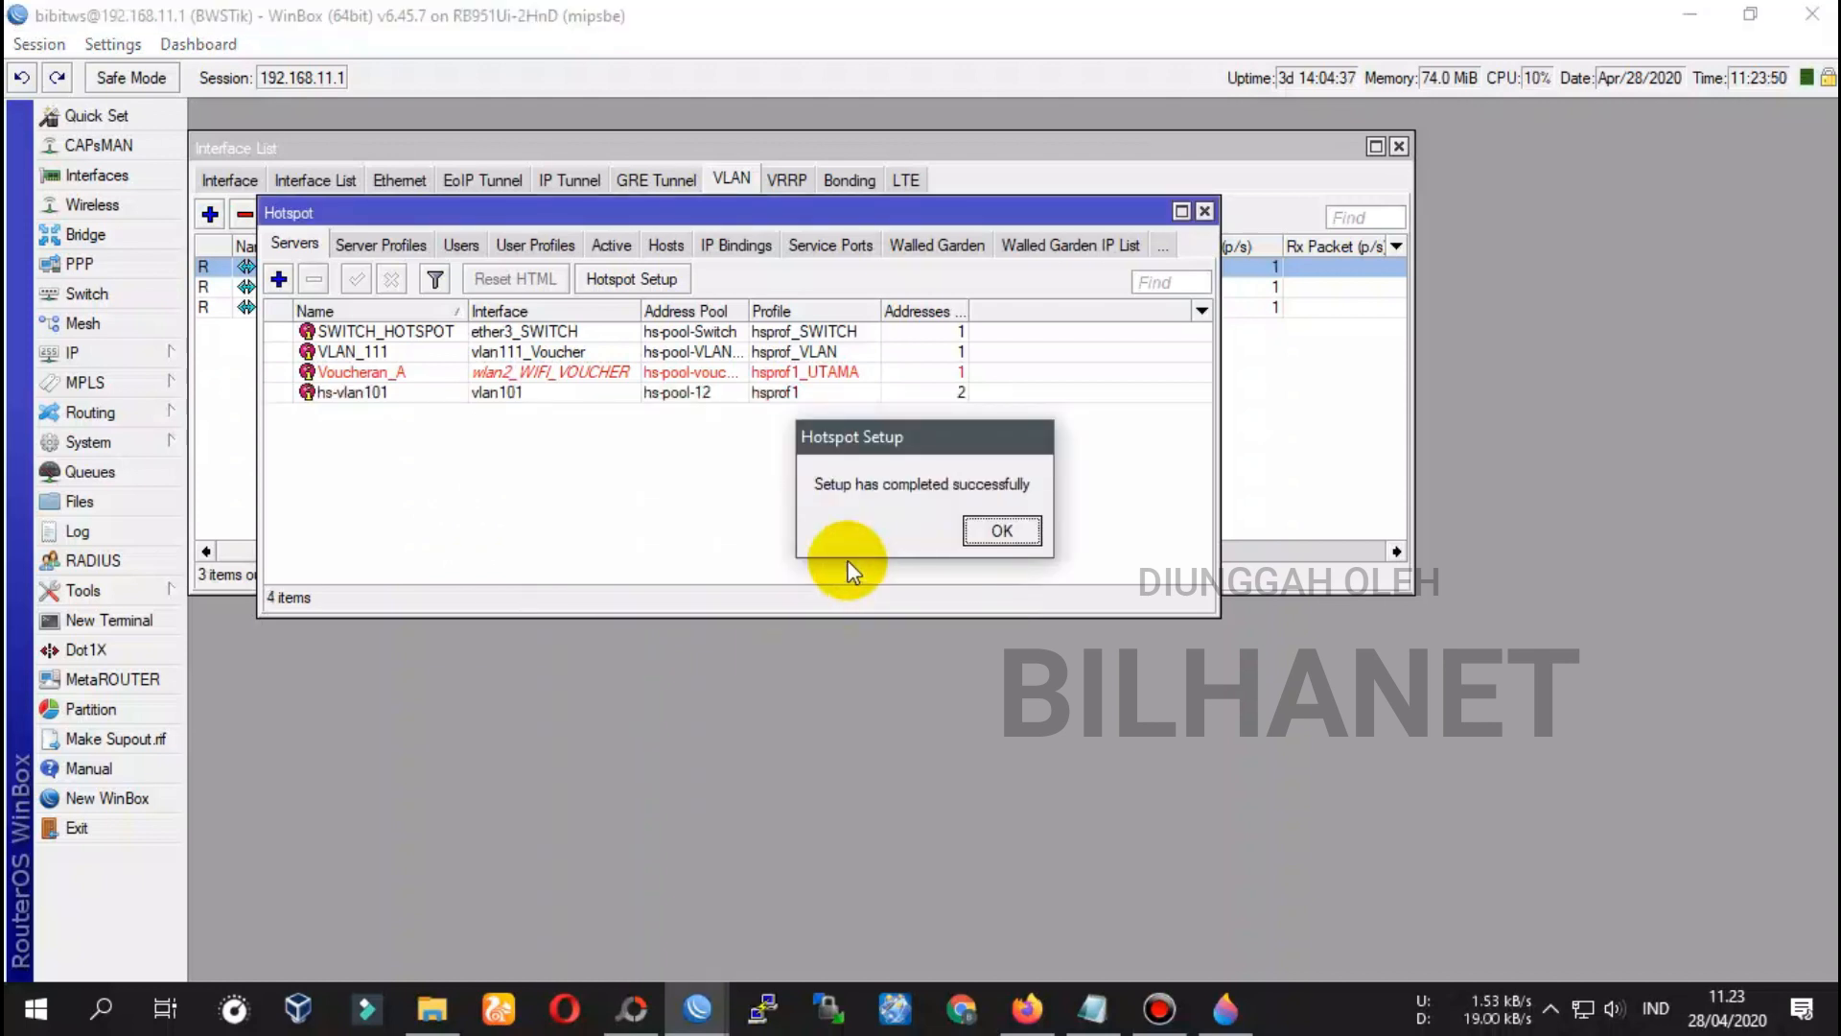
pyautogui.click(1002, 530)
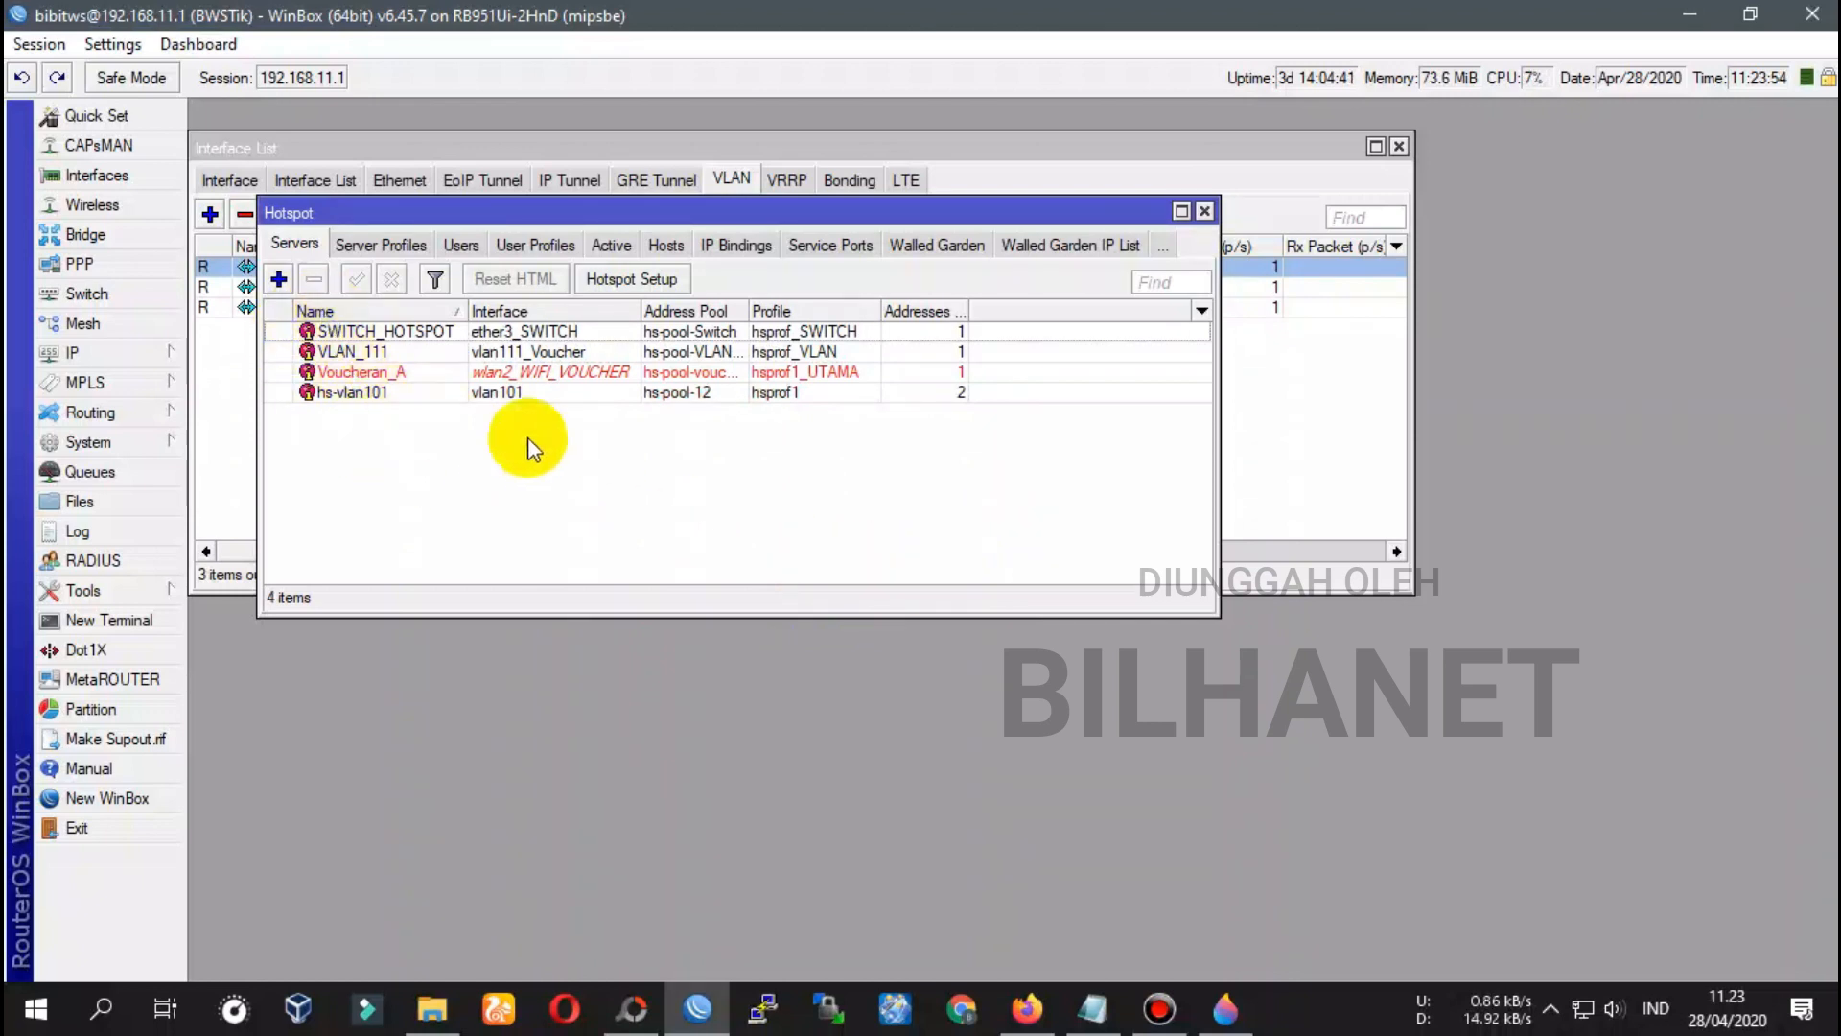
# Rename hotspot server hs-vlan101 to VLAN-101-Totolink and apply the change
pyautogui.click(357, 395)
pyautogui.doubleClick(349, 395)
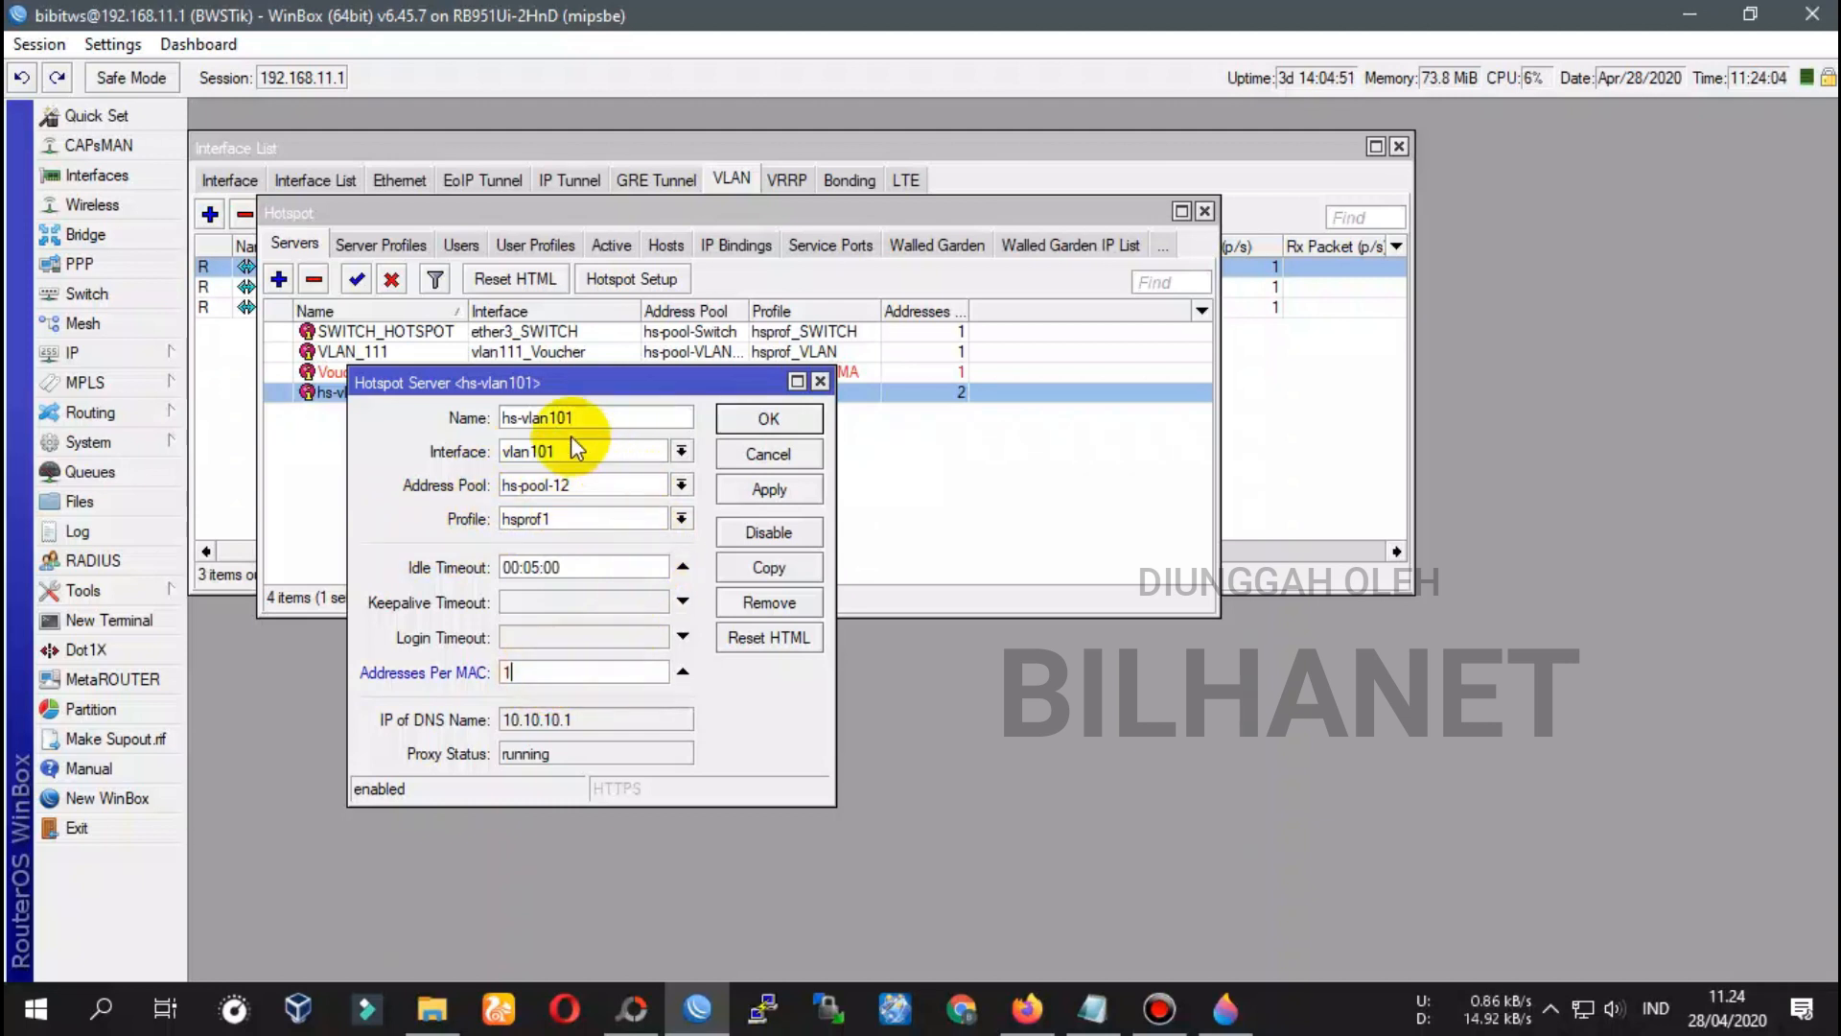
pyautogui.click(521, 420)
pyautogui.moveTo(625, 420); pyautogui.dragTo(503, 422)
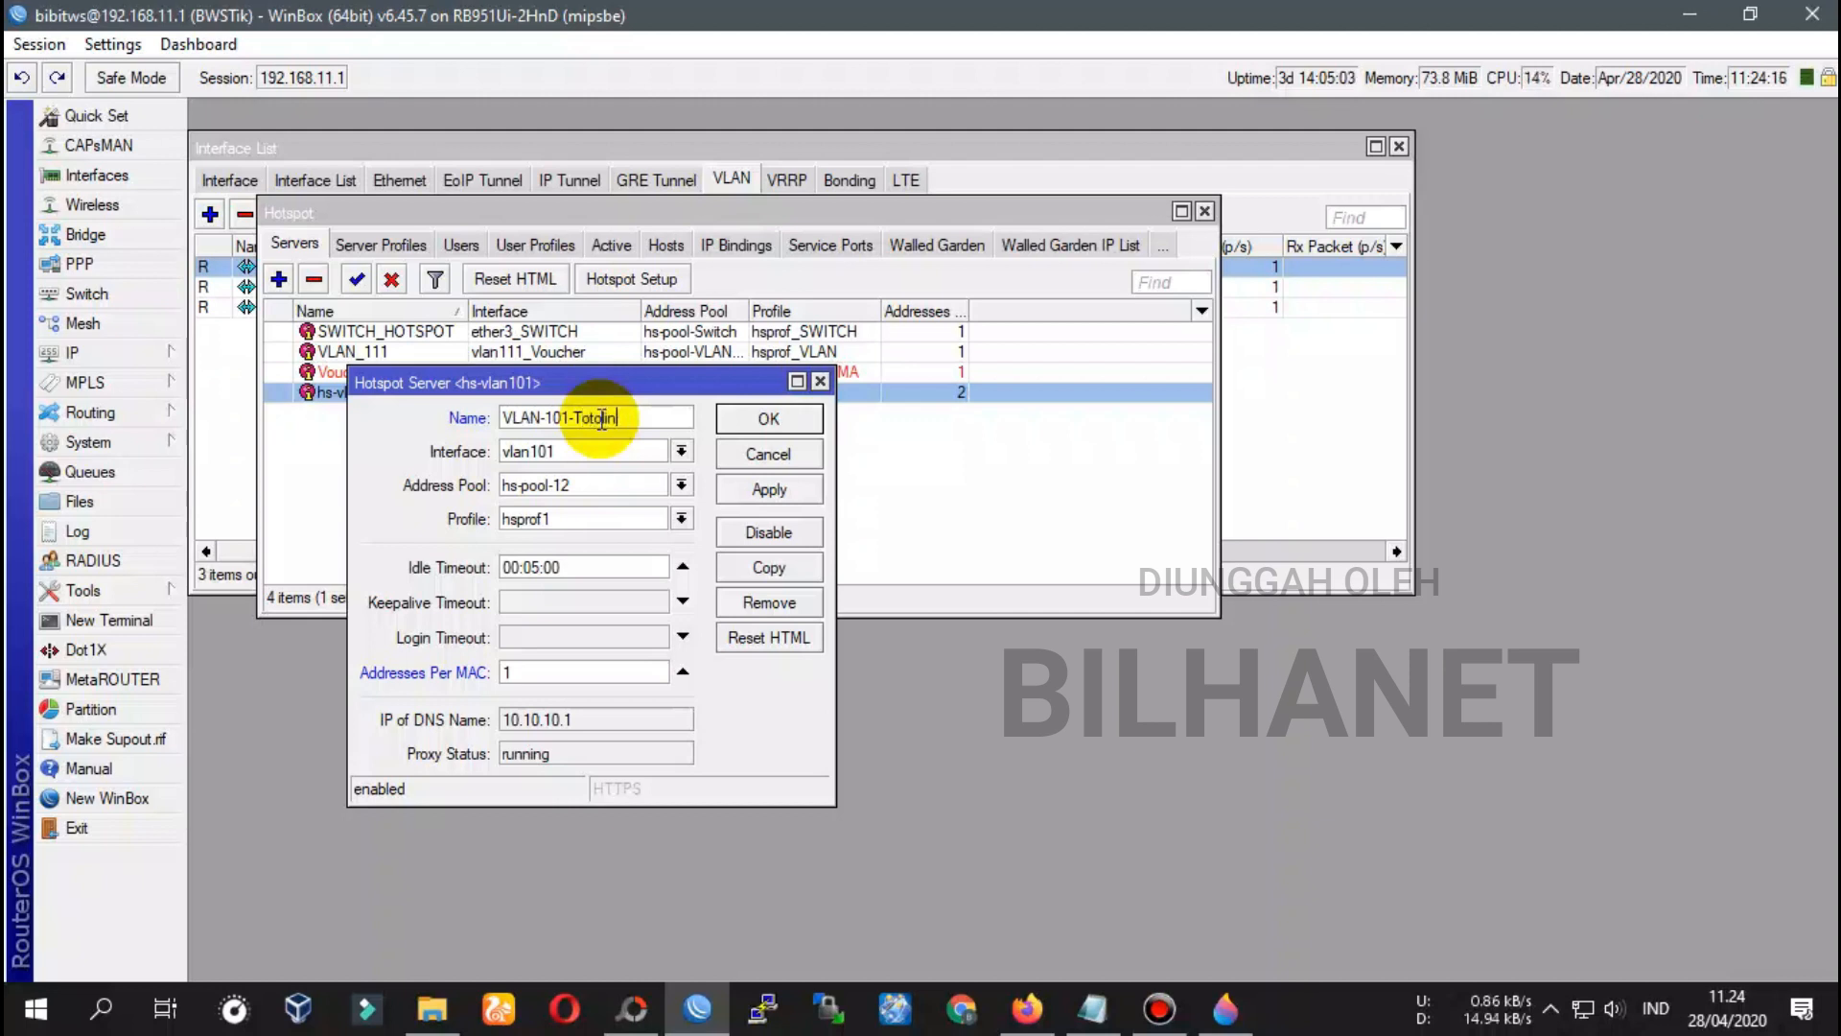
pyautogui.moveTo(505, 422)
pyautogui.mouseDown()
pyautogui.moveTo(661, 409)
pyautogui.moveTo(492, 412)
pyautogui.mouseUp()
pyautogui.click(638, 415)
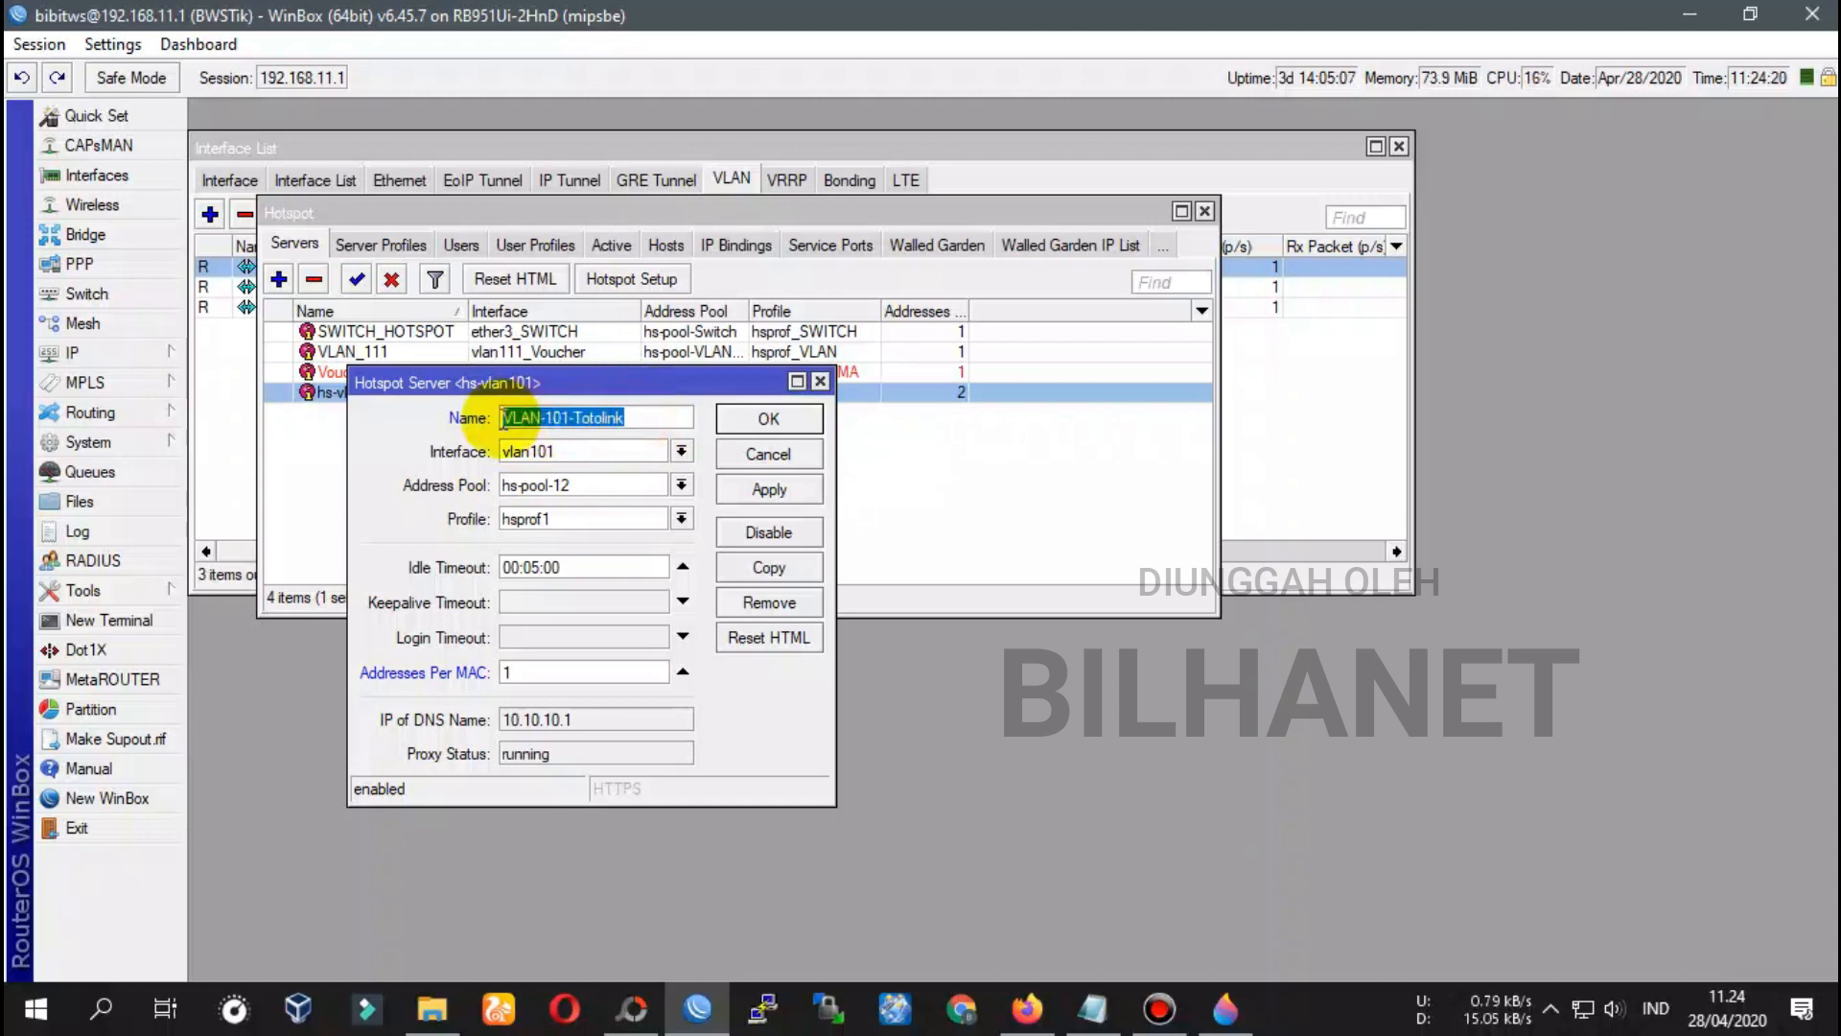
pyautogui.click(773, 489)
pyautogui.click(786, 419)
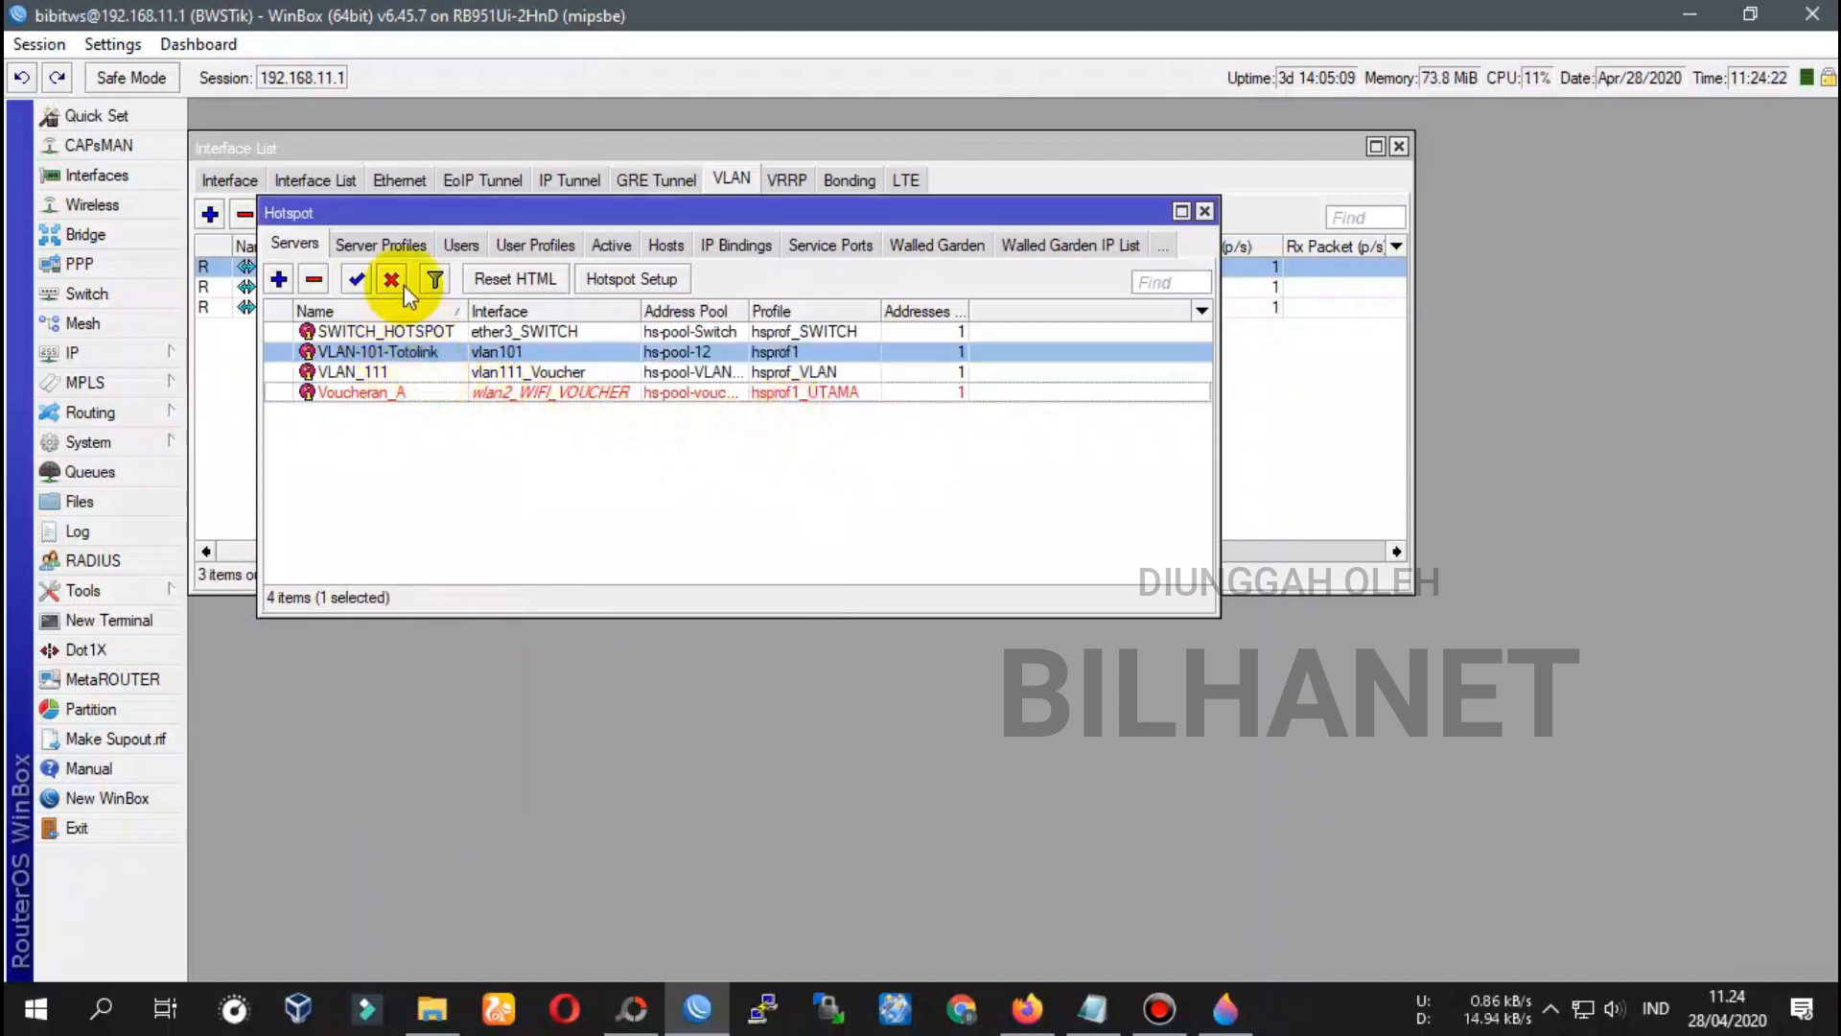
# Open the hsprof1 hotspot server profile's general settings
pyautogui.click(393, 243)
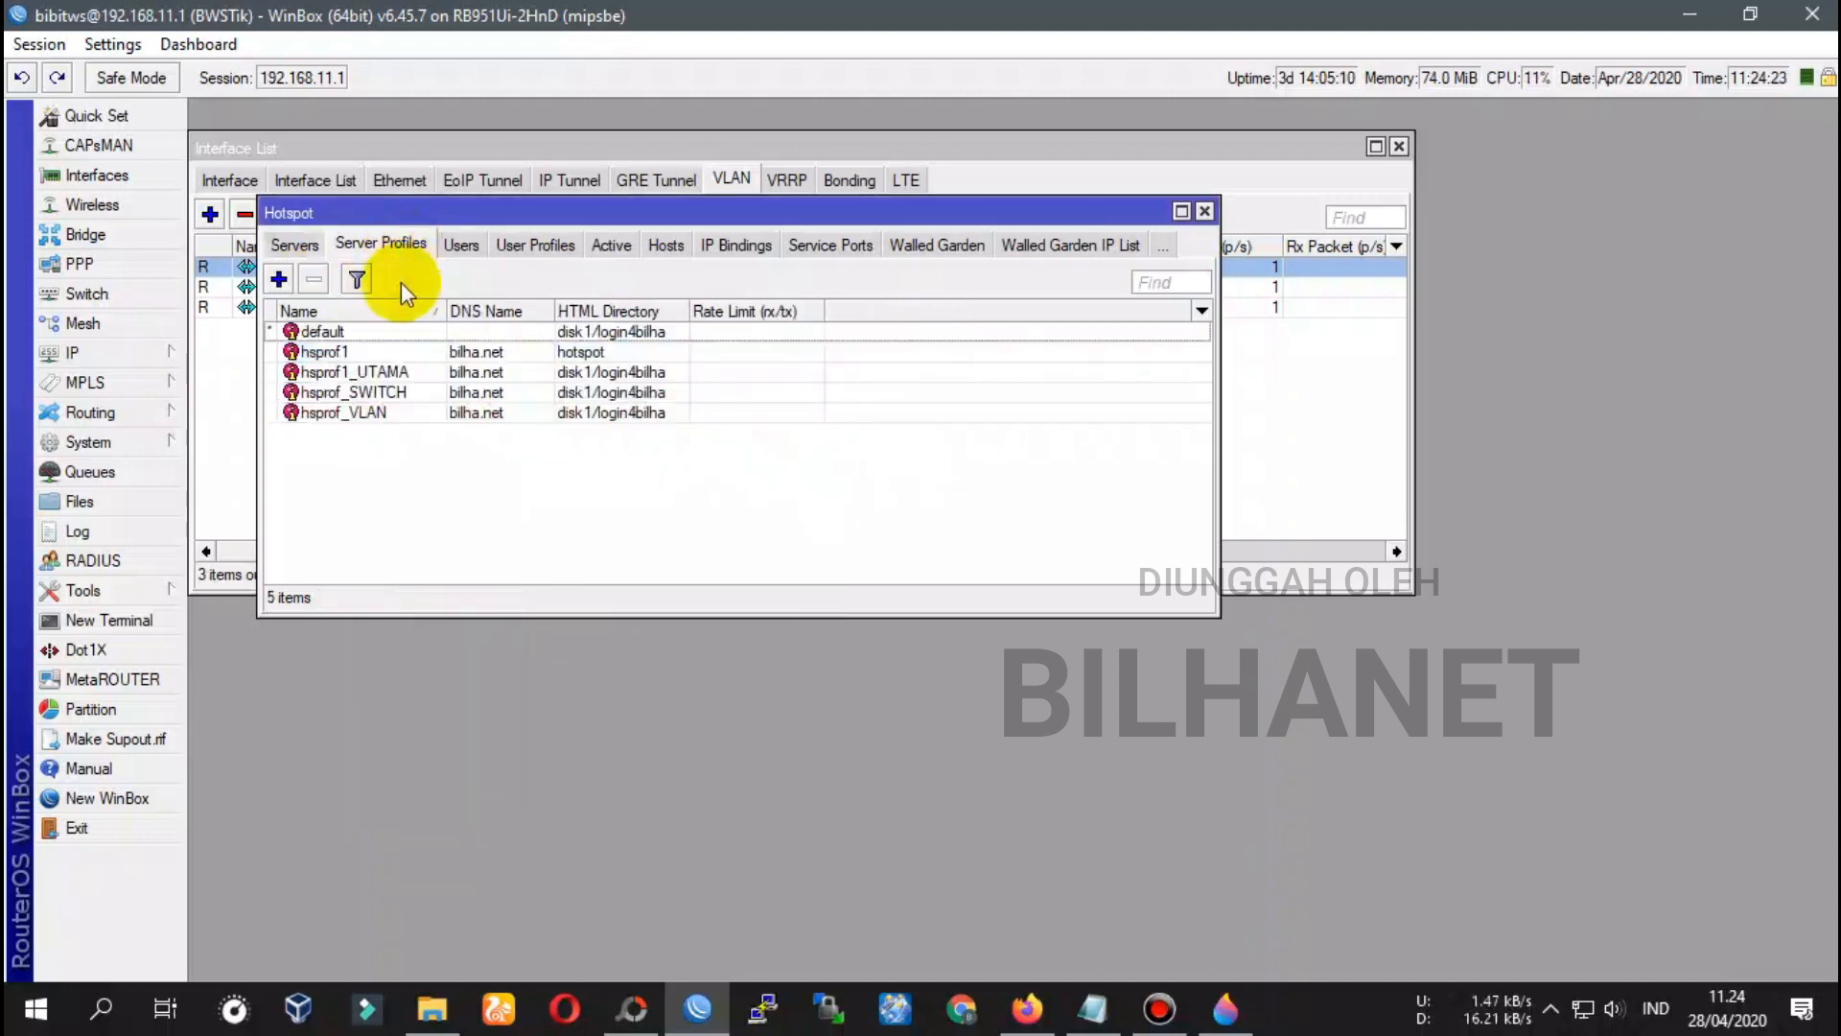
pyautogui.click(293, 243)
pyautogui.click(374, 374)
pyautogui.click(410, 352)
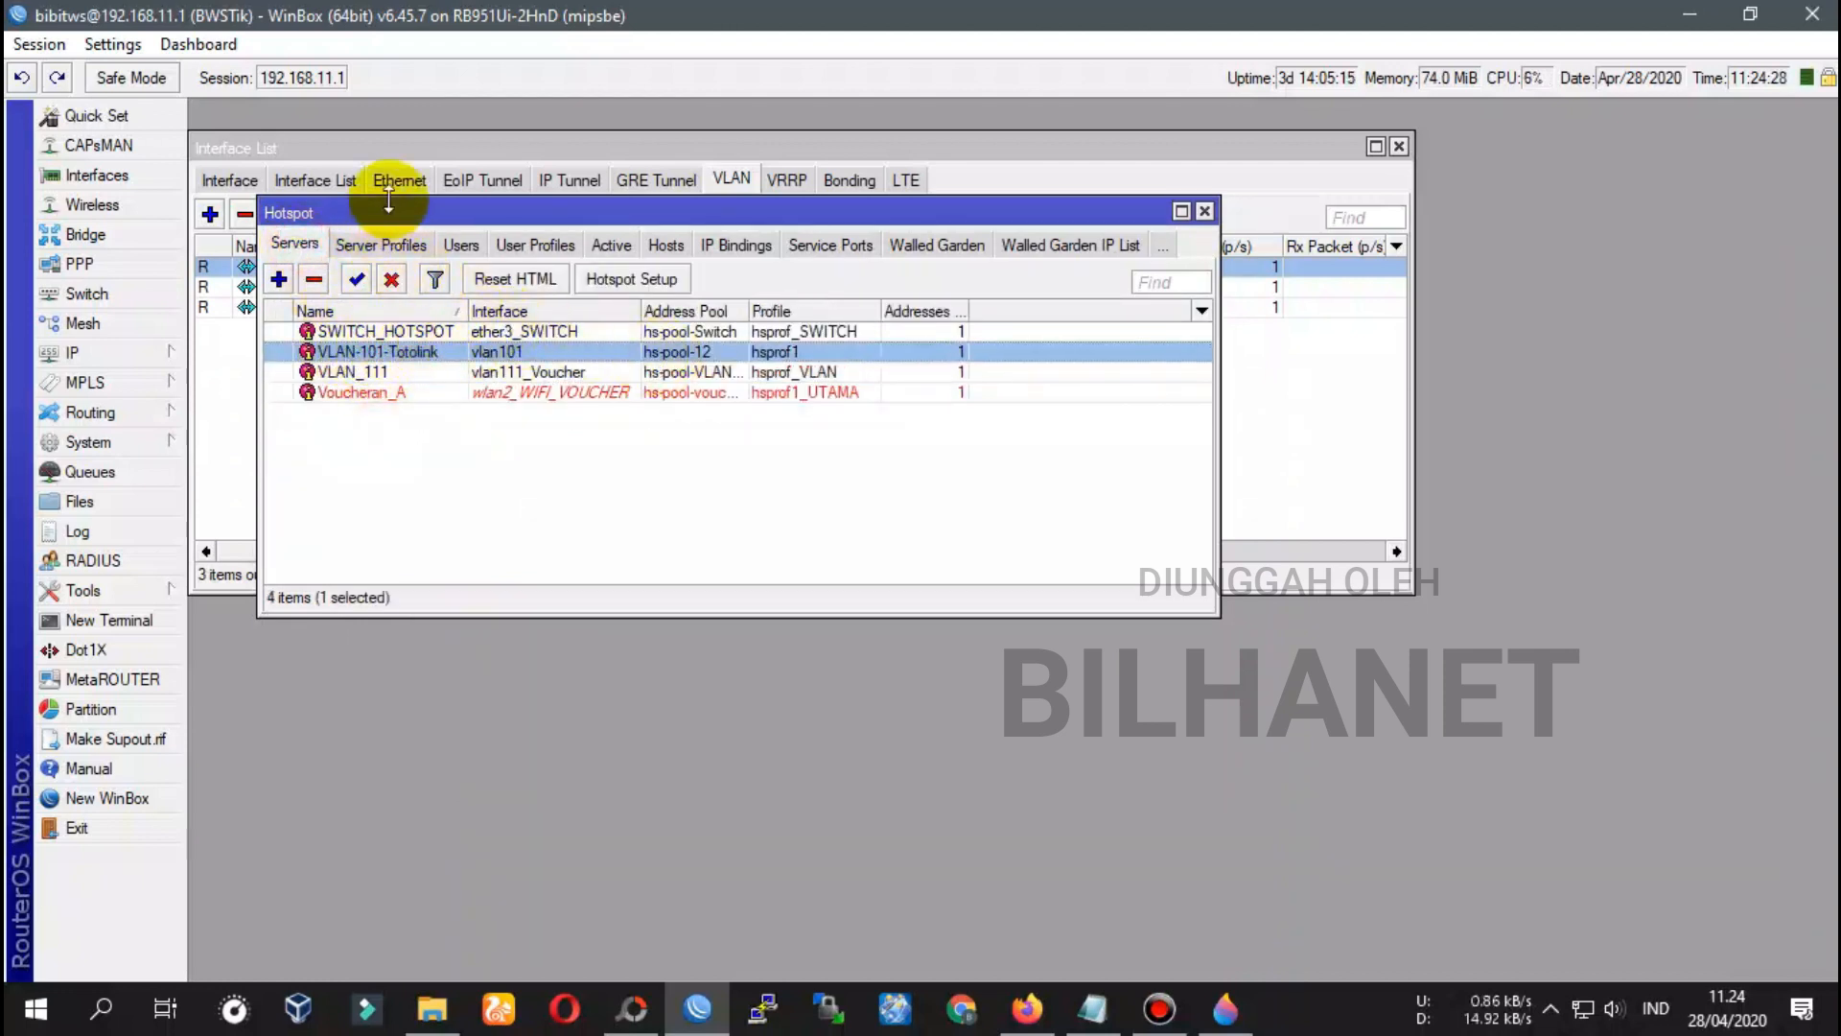
pyautogui.click(377, 243)
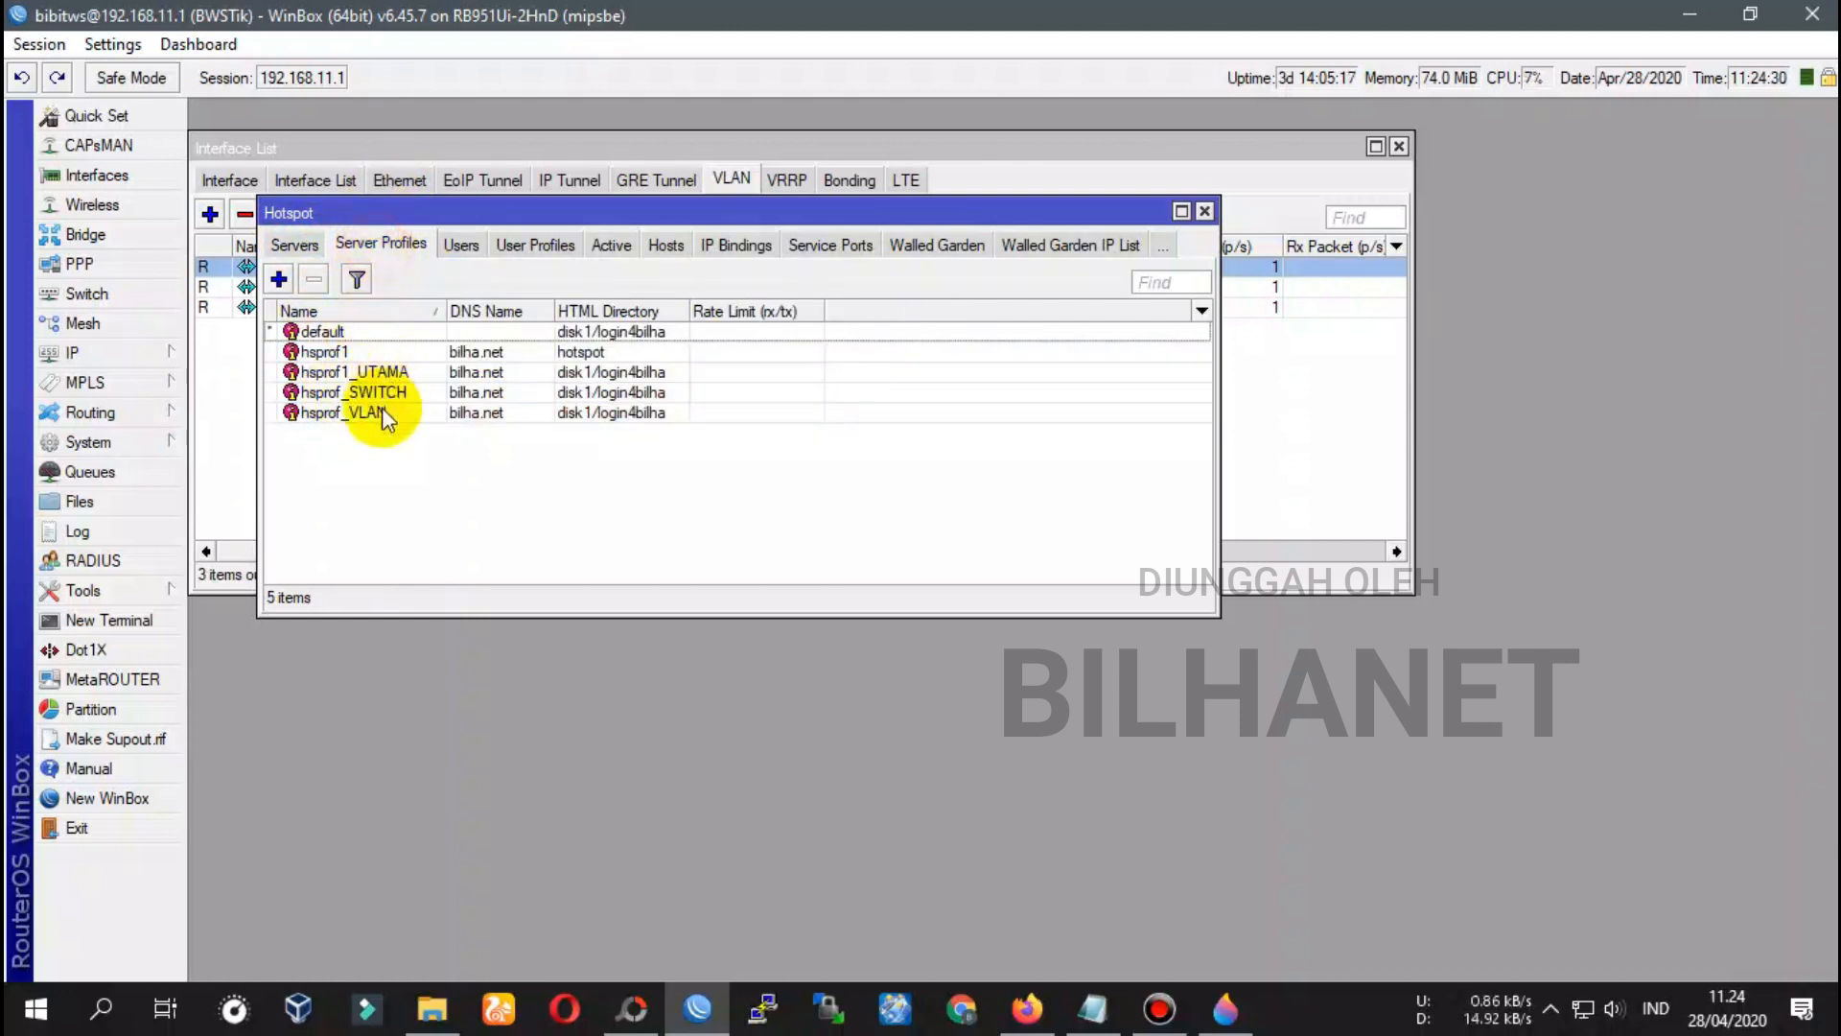
pyautogui.click(332, 355)
pyautogui.click(295, 244)
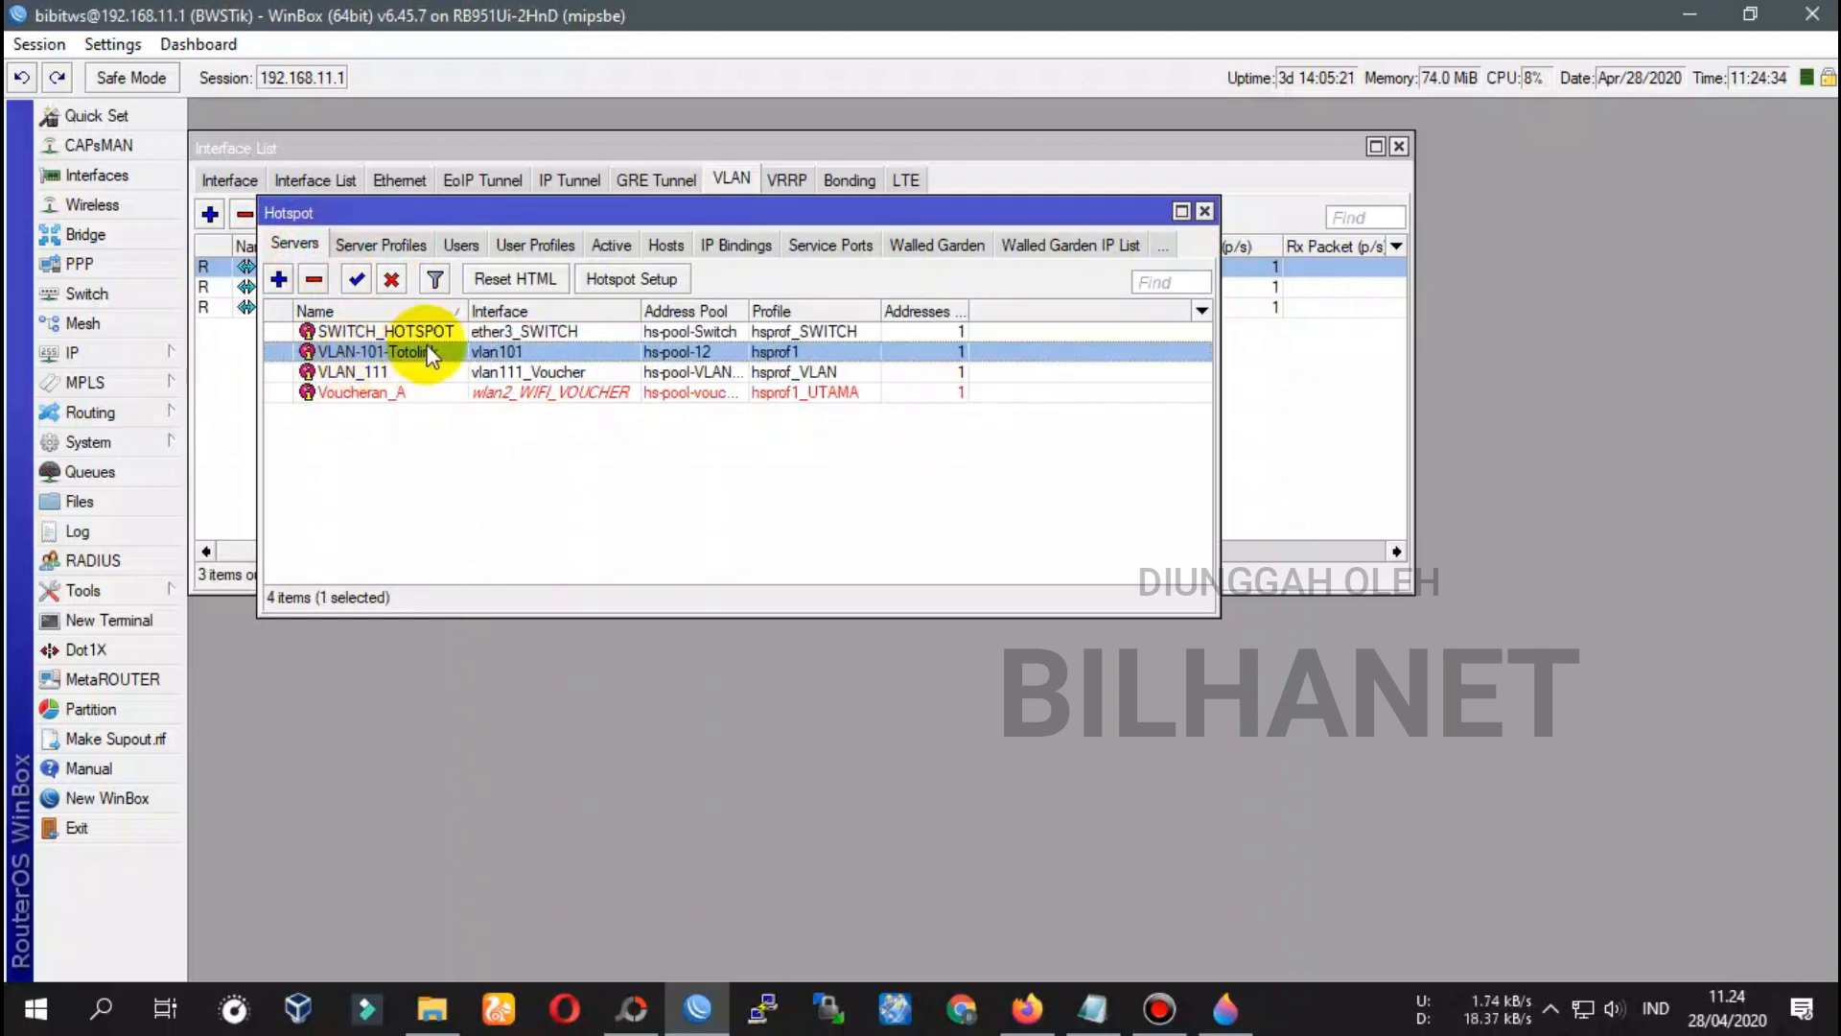
pyautogui.click(410, 248)
pyautogui.doubleClick(332, 351)
pyautogui.click(330, 195)
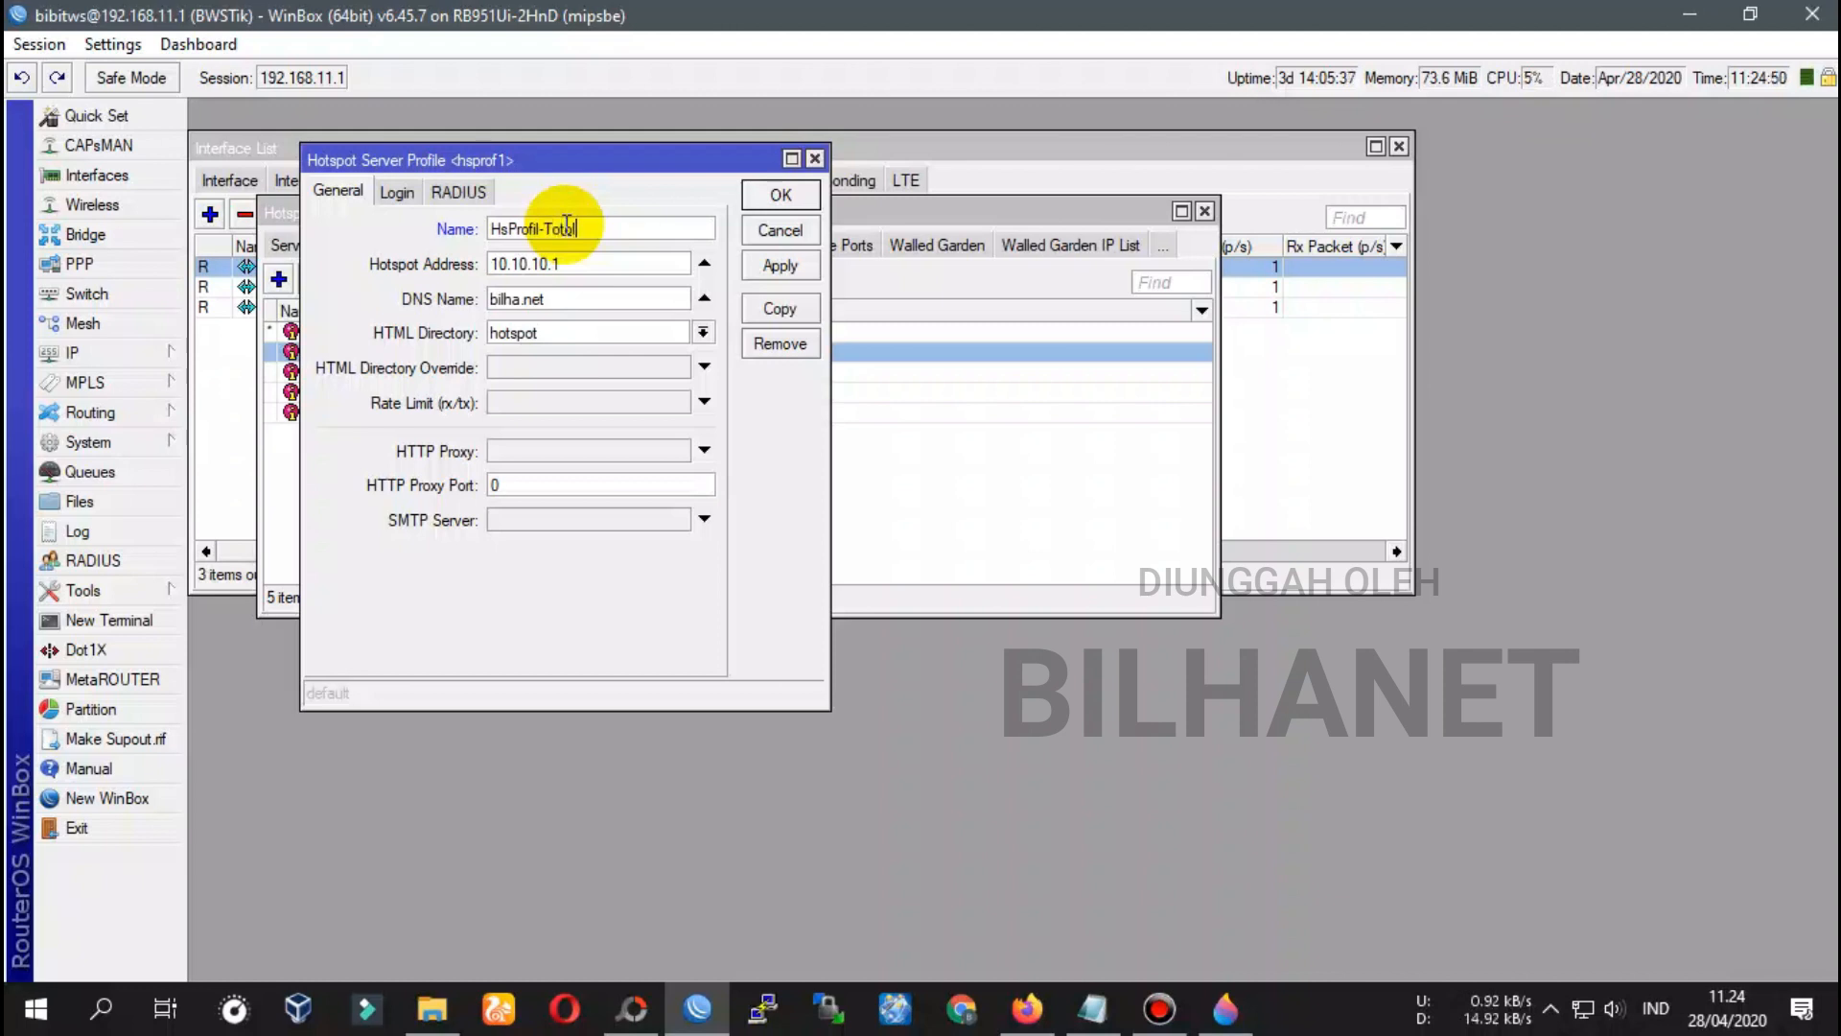
# Rename the profile HsProfil-Totolink and set HTML directory disk1/login4bilha
pyautogui.moveTo(593, 228); pyautogui.dragTo(491, 229)
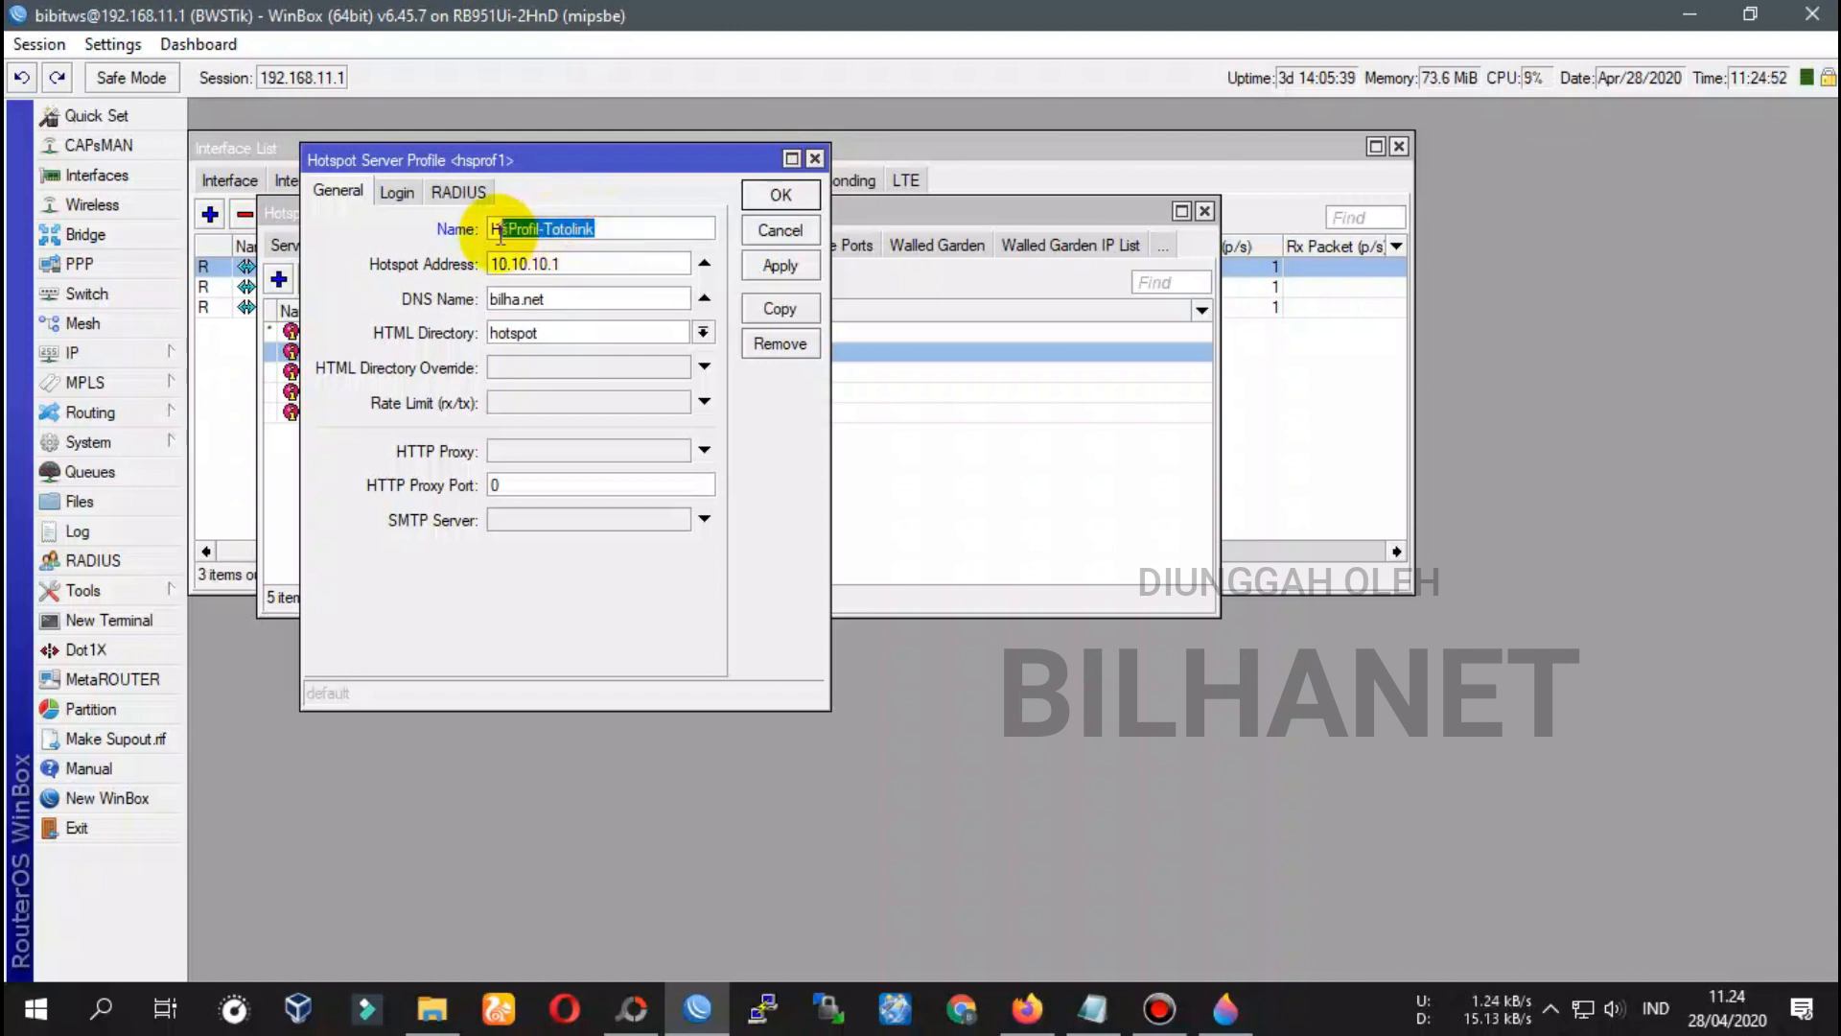
pyautogui.click(548, 264)
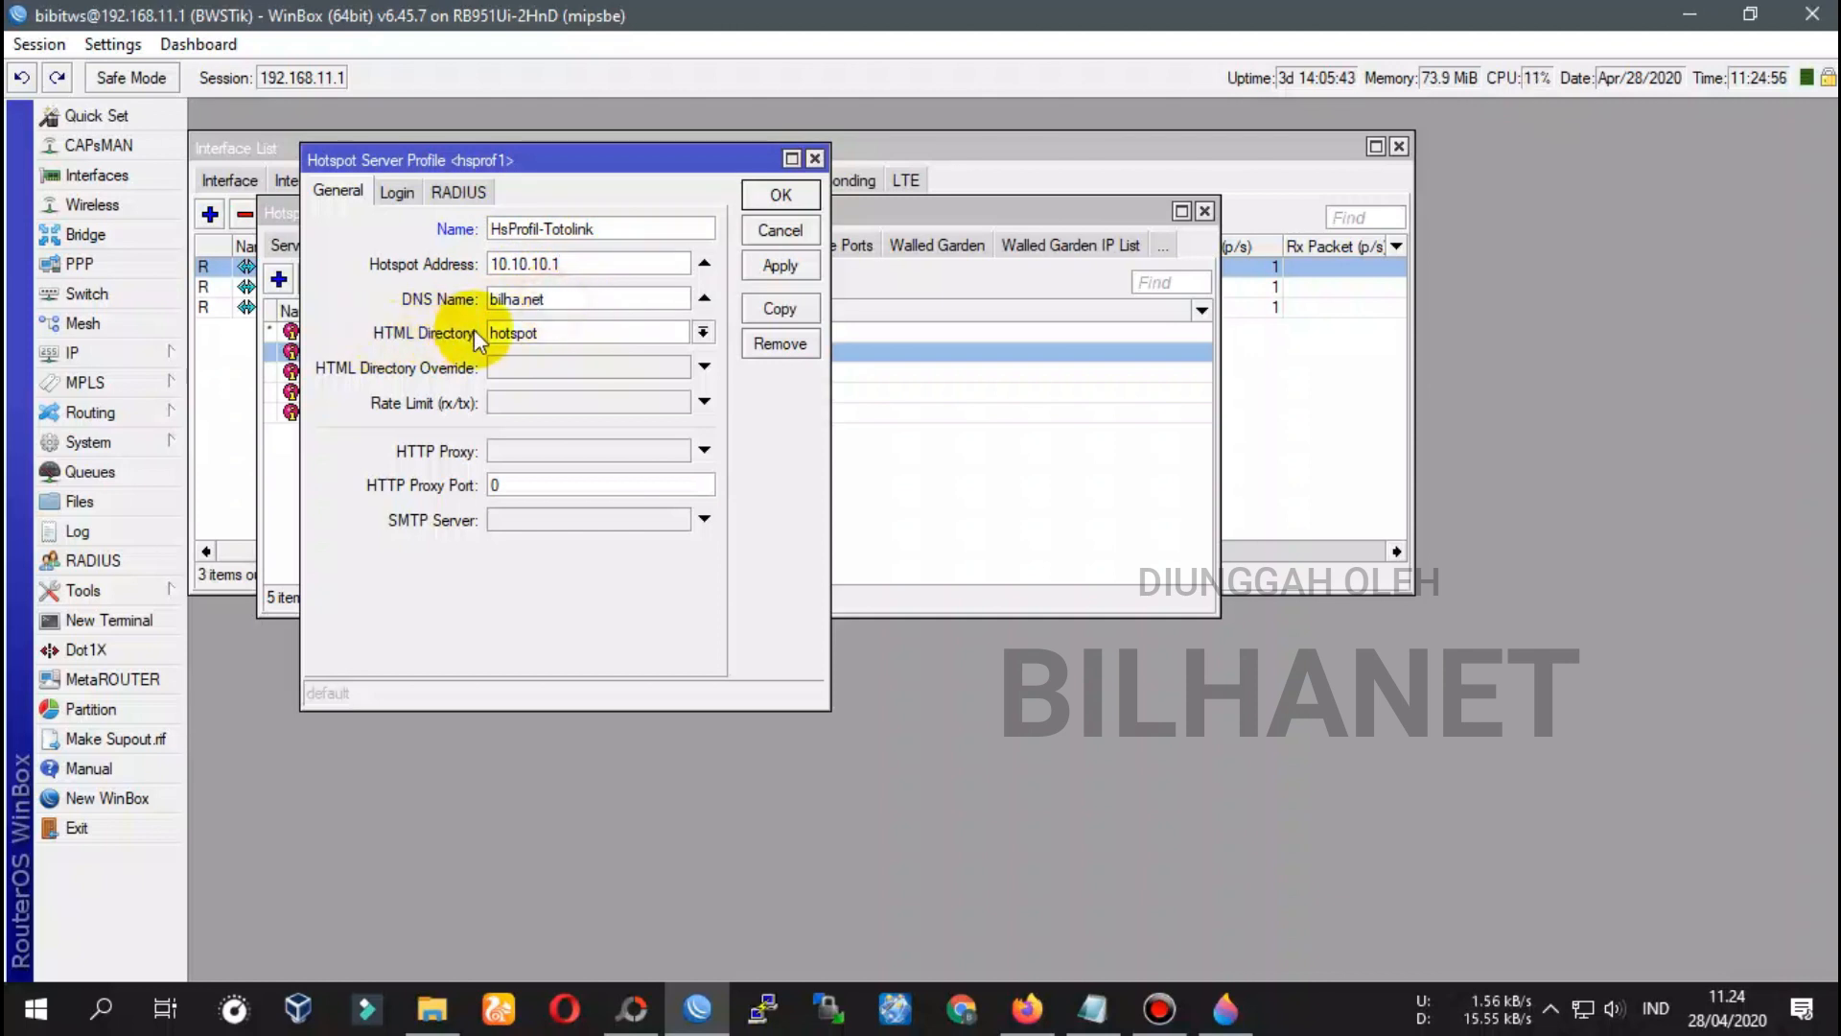
pyautogui.click(710, 335)
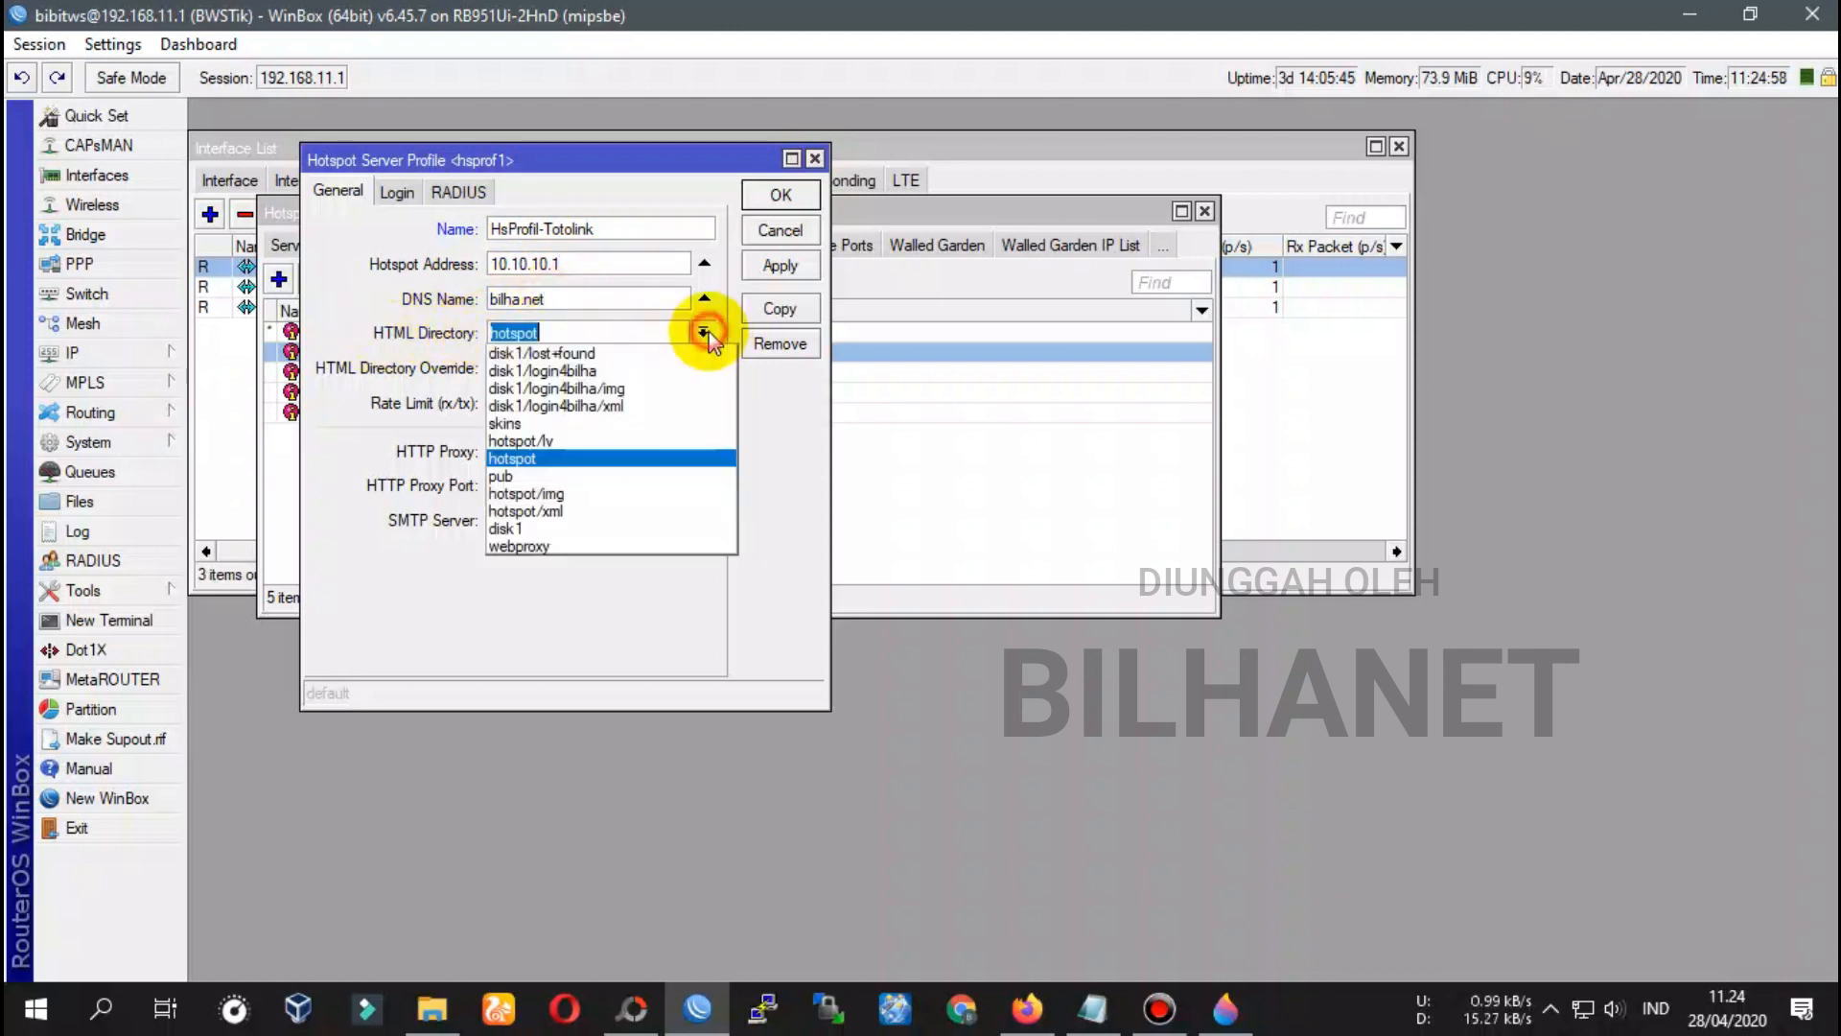
pyautogui.click(566, 371)
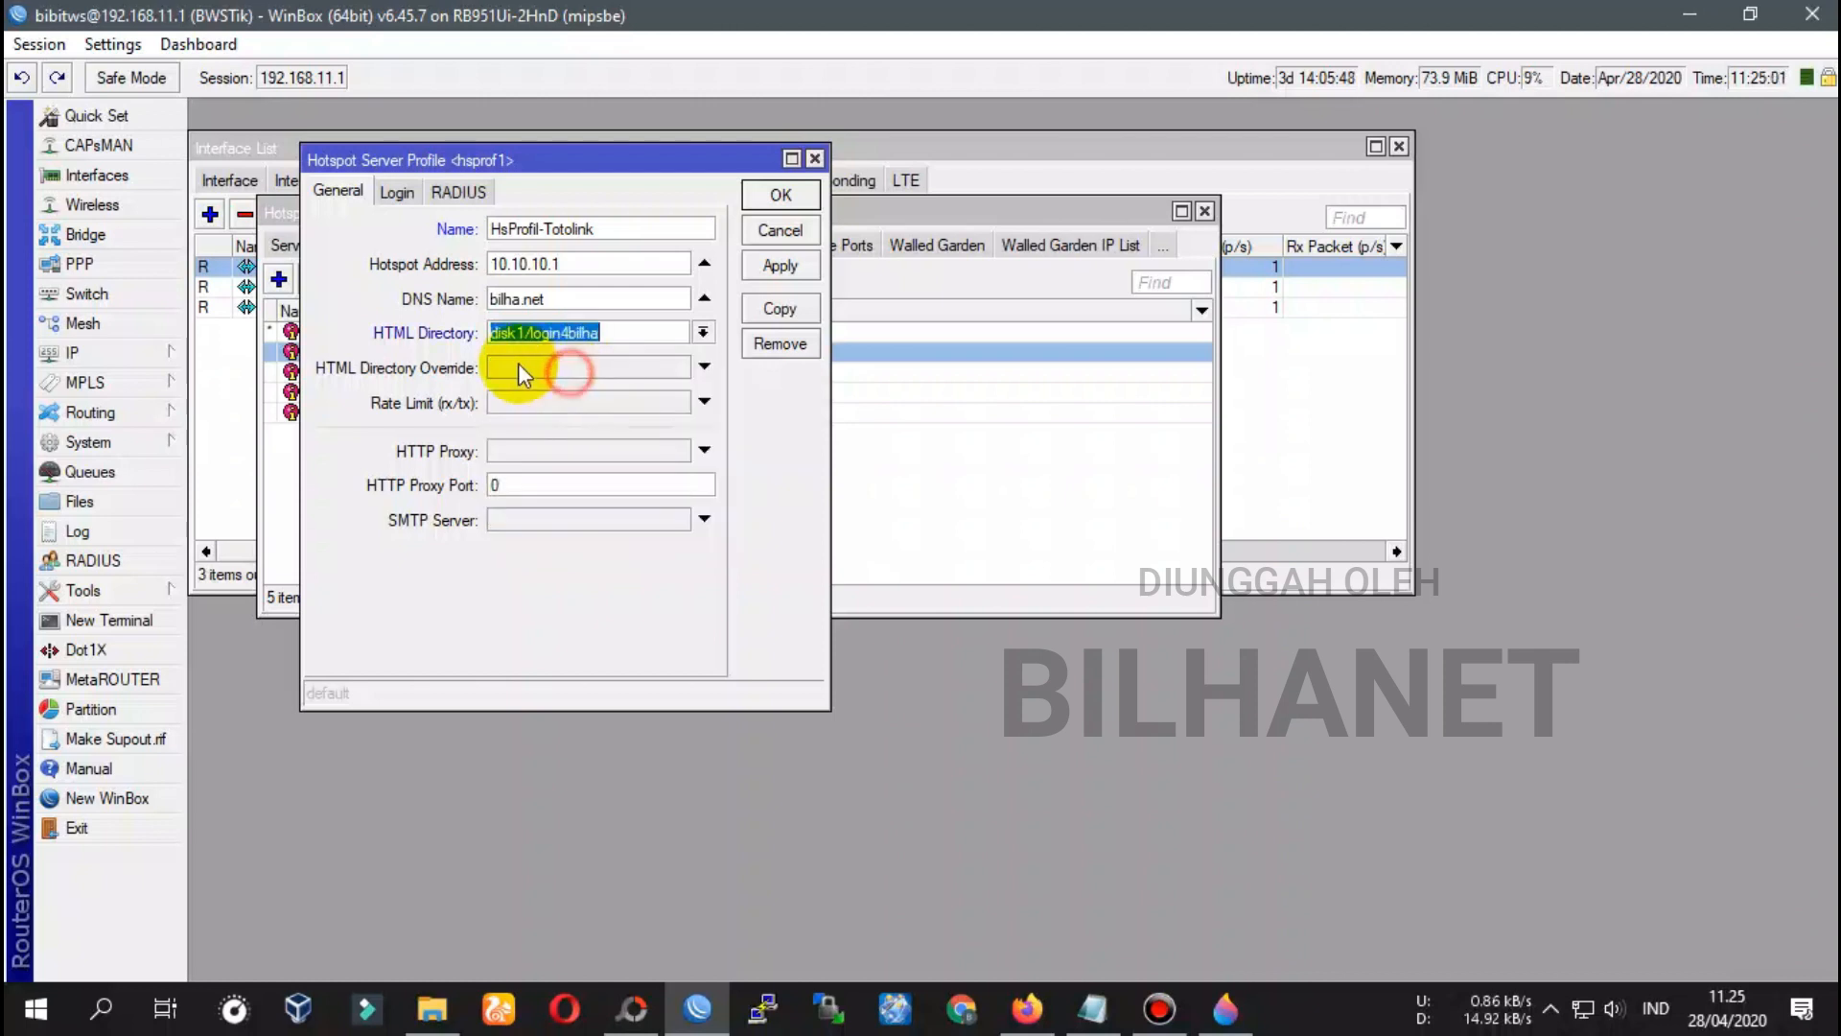
pyautogui.click(705, 333)
pyautogui.click(593, 395)
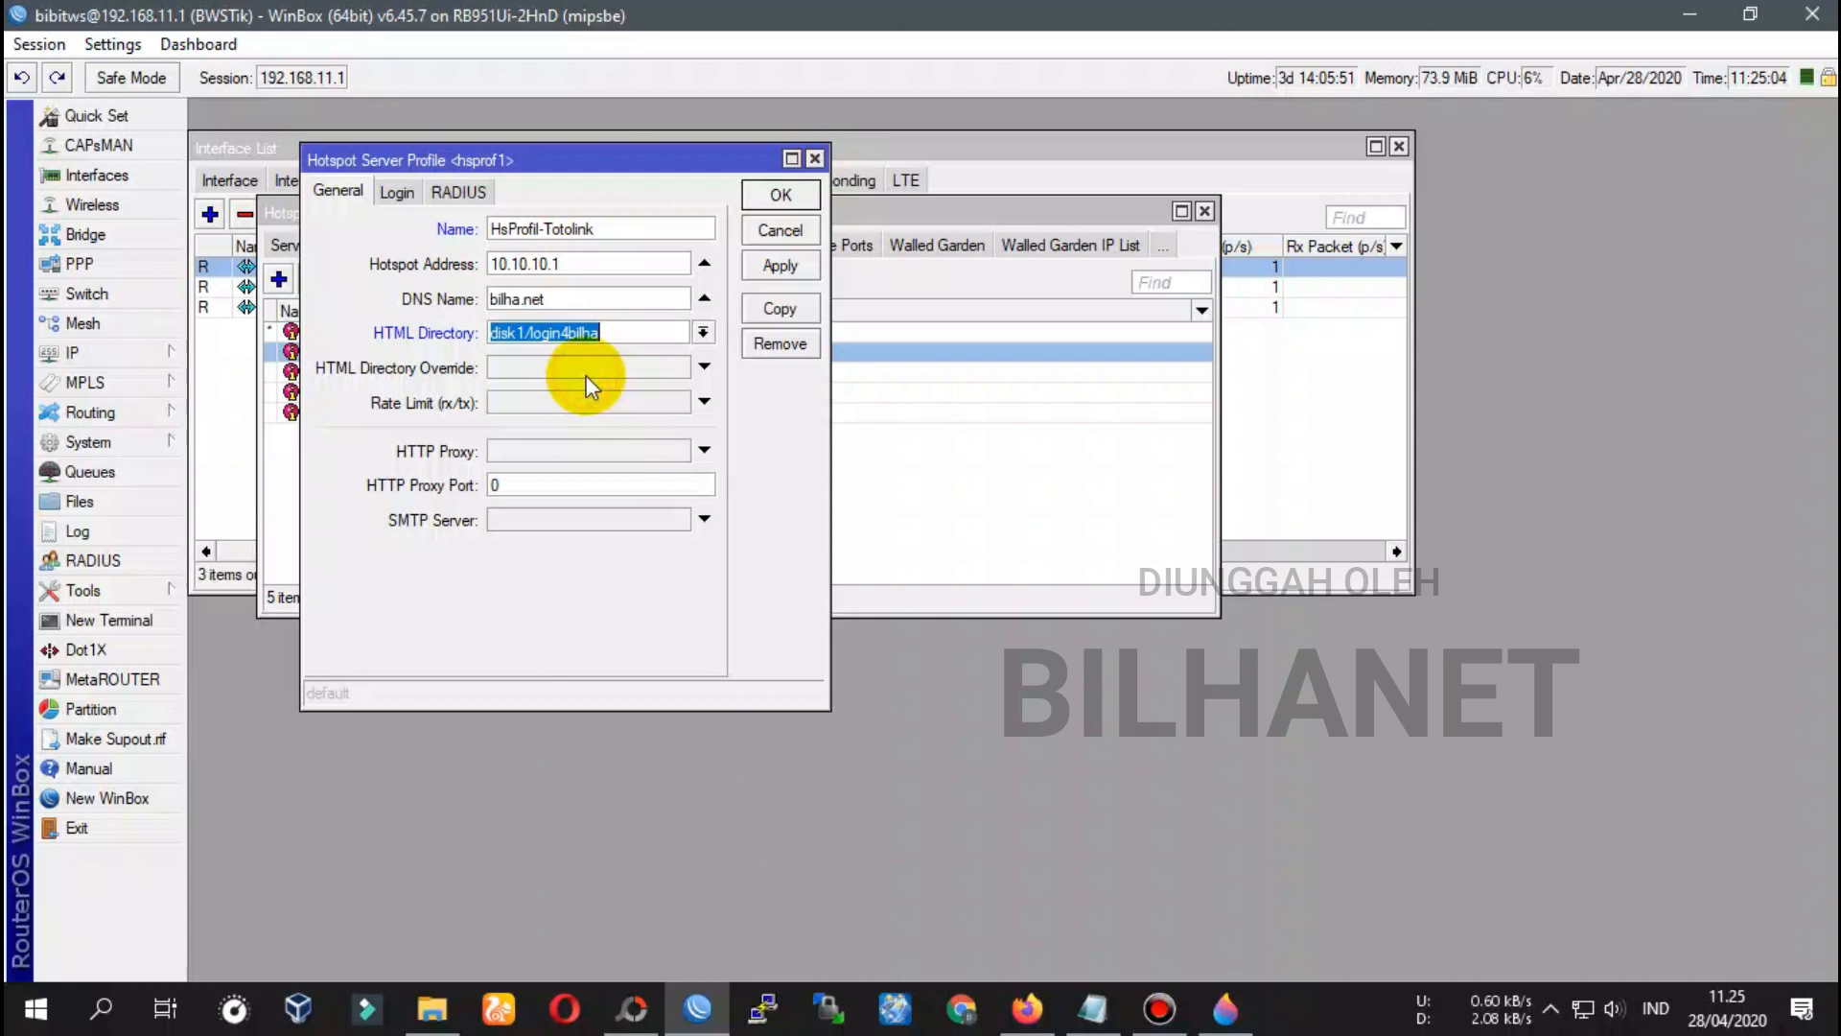
pyautogui.click(705, 333)
pyautogui.click(527, 451)
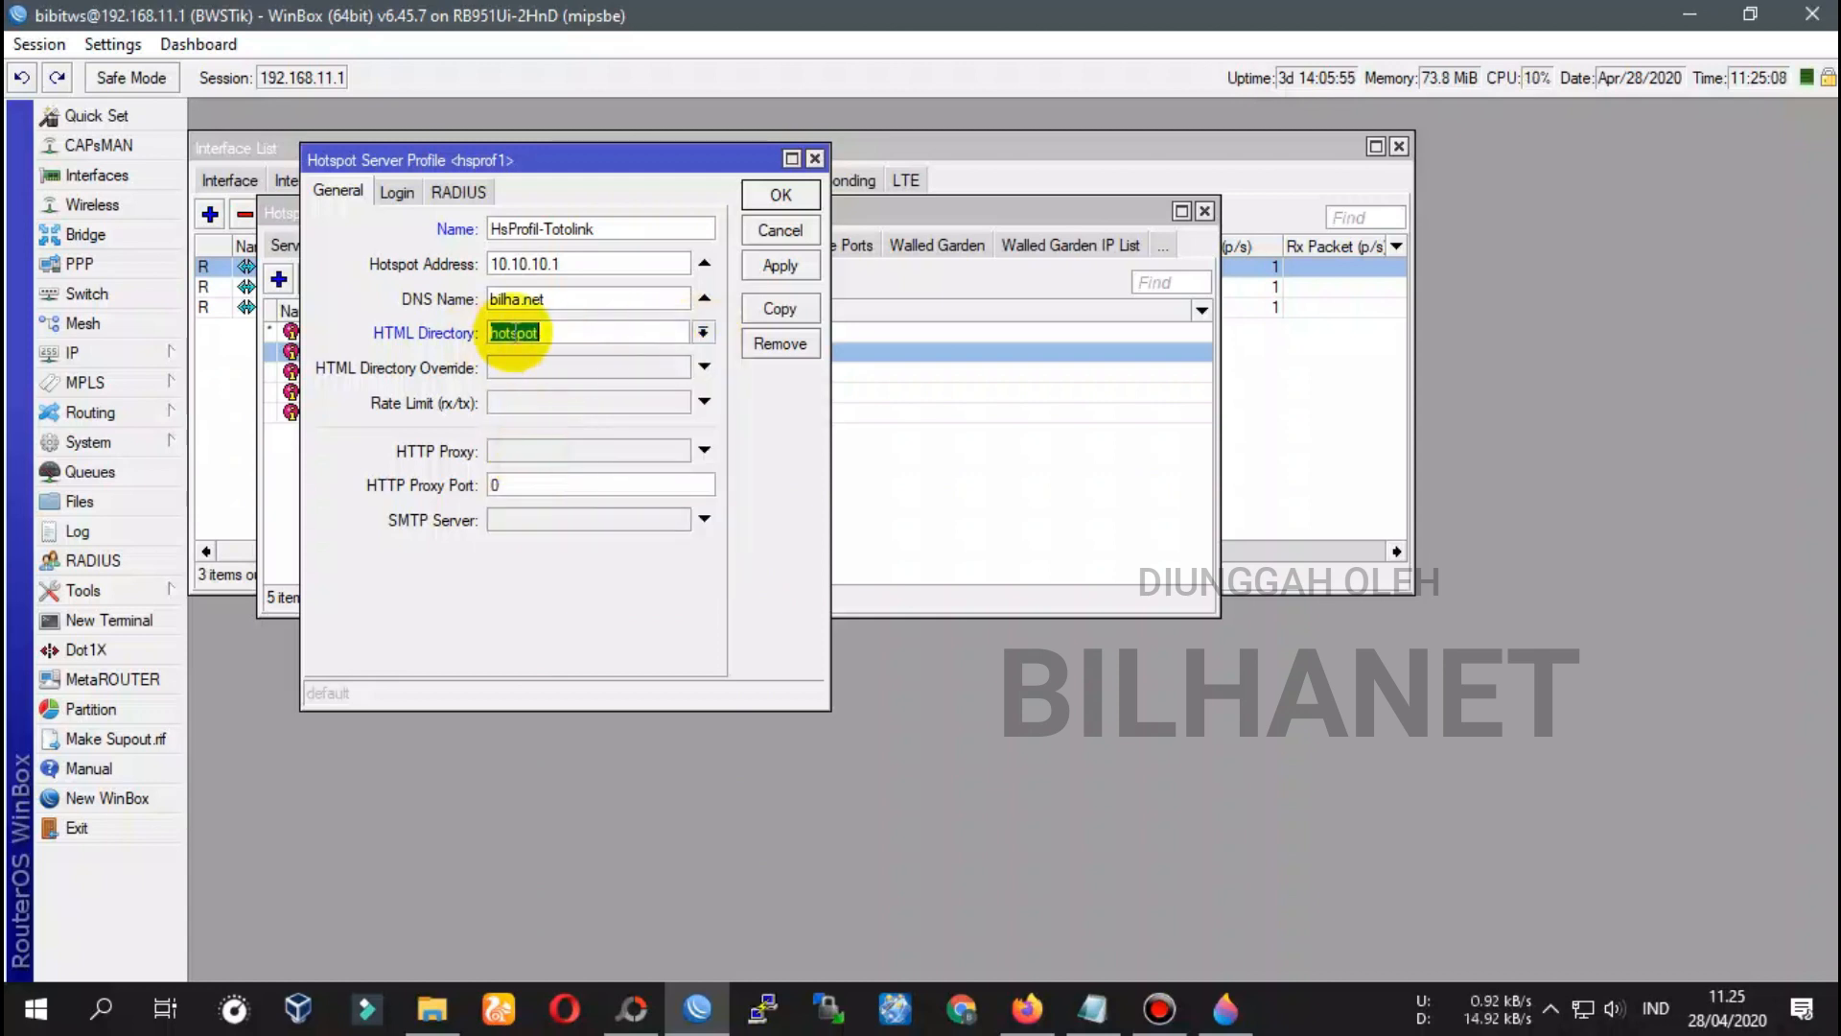
pyautogui.click(703, 333)
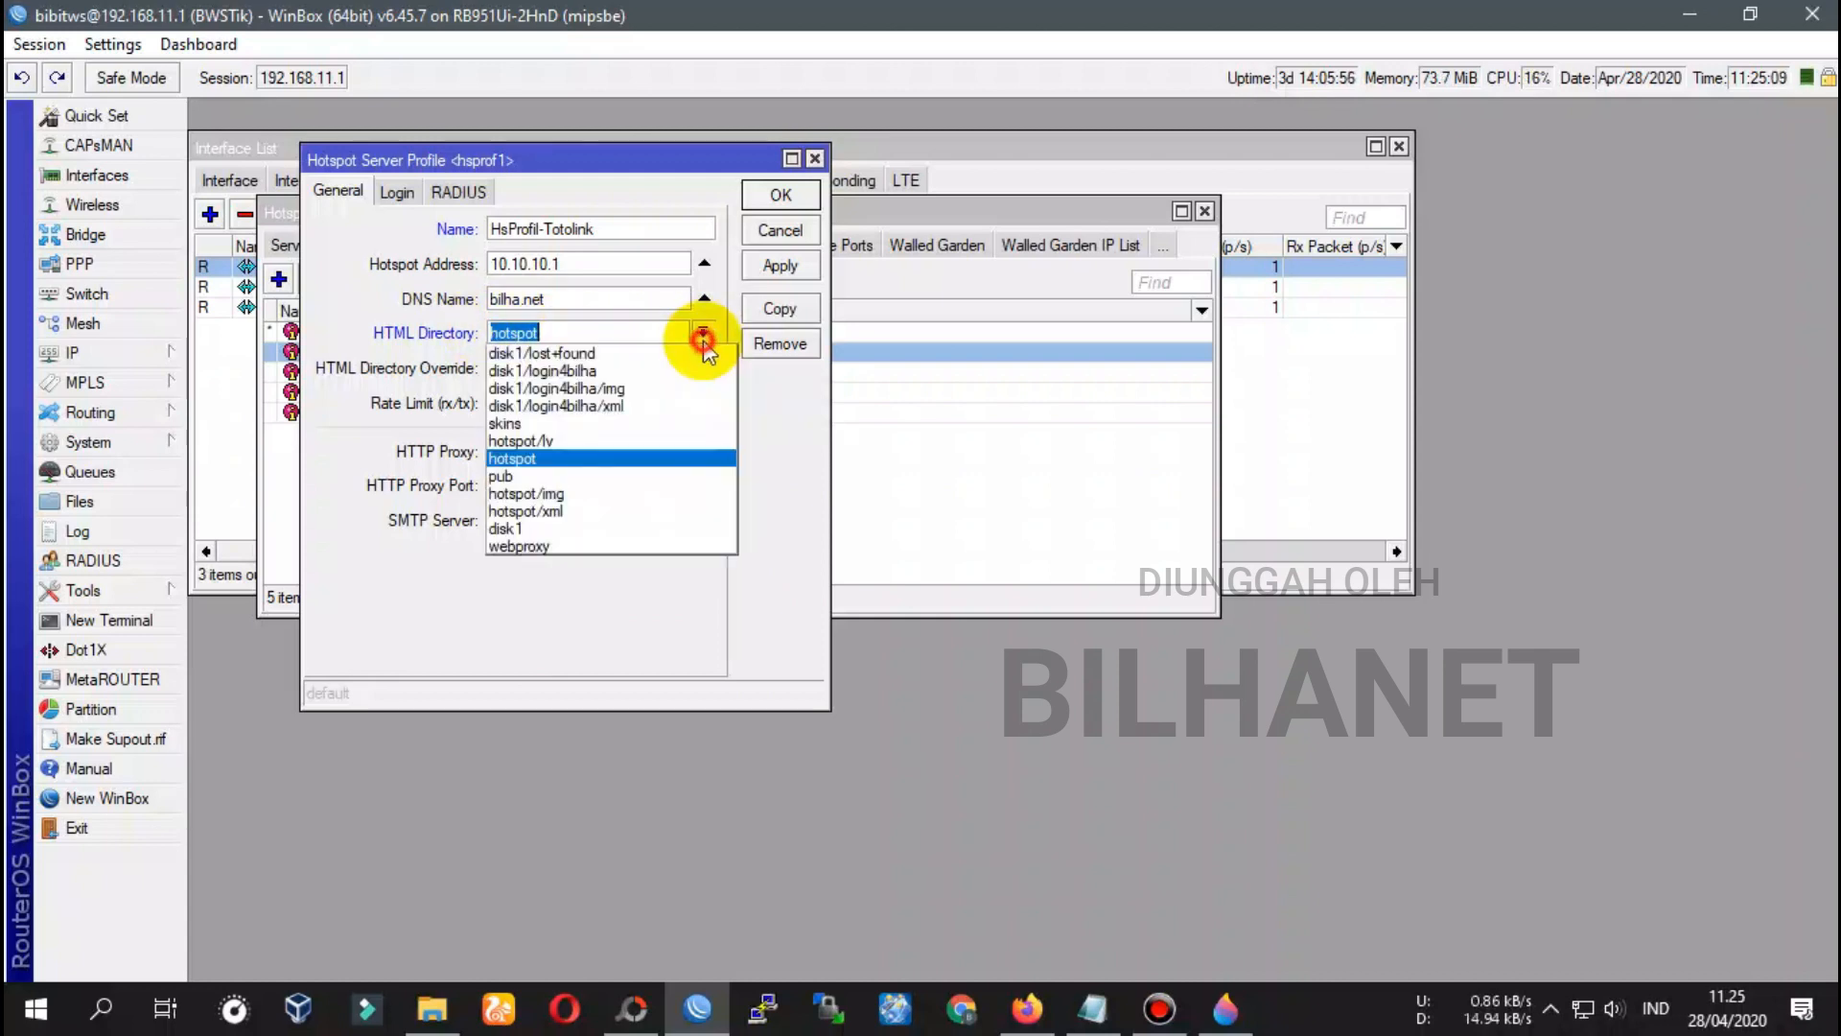
pyautogui.click(584, 373)
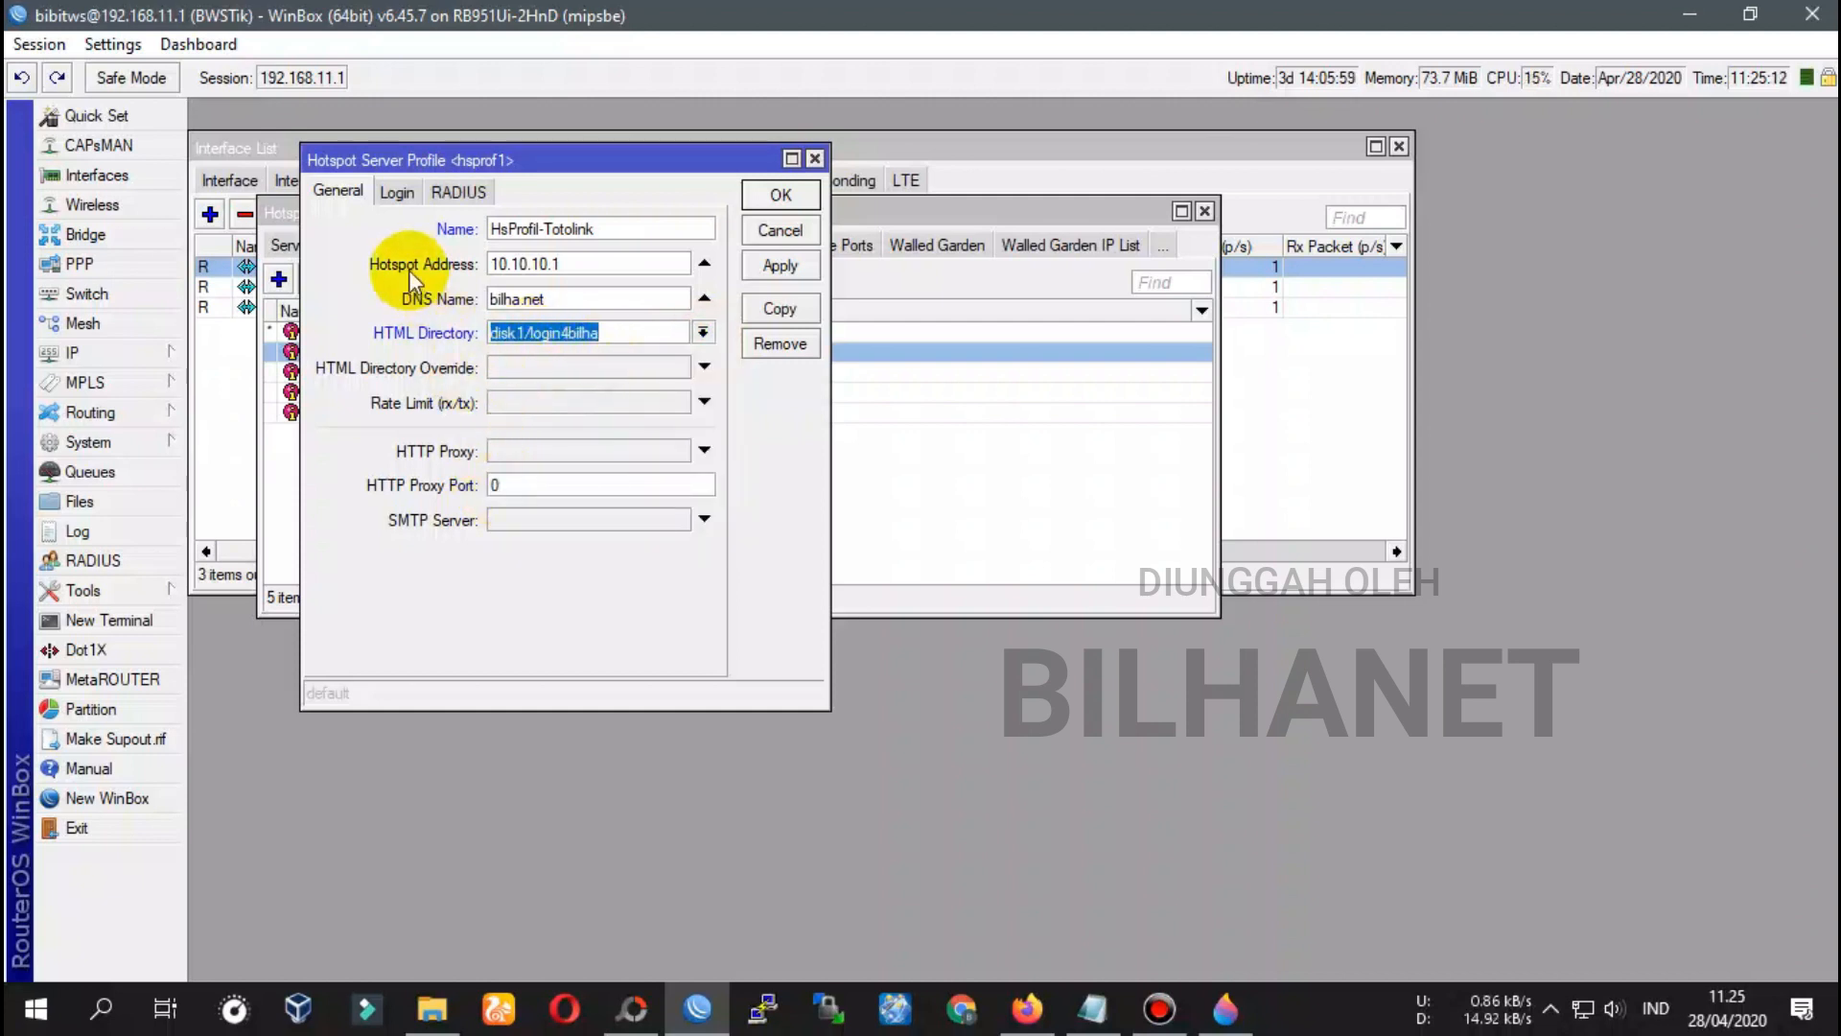
# Enable HTTP PAP login and apply the profile settings
pyautogui.click(396, 192)
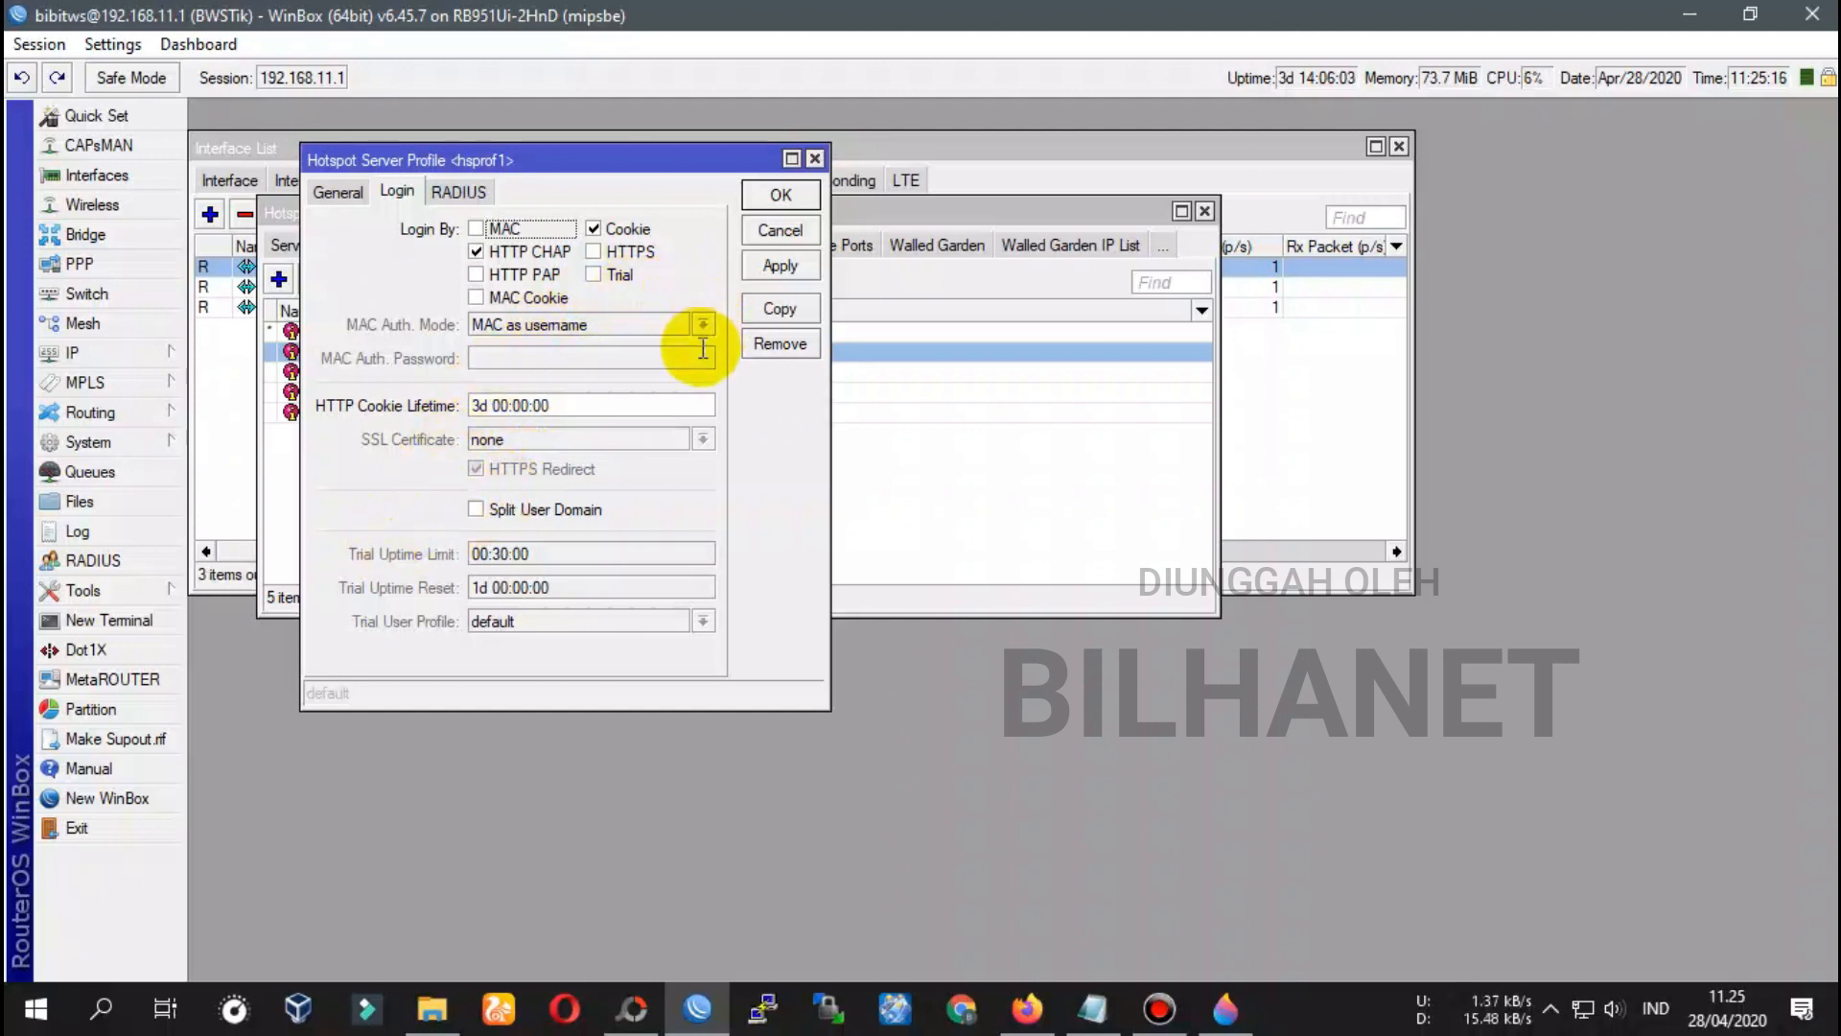
pyautogui.click(478, 273)
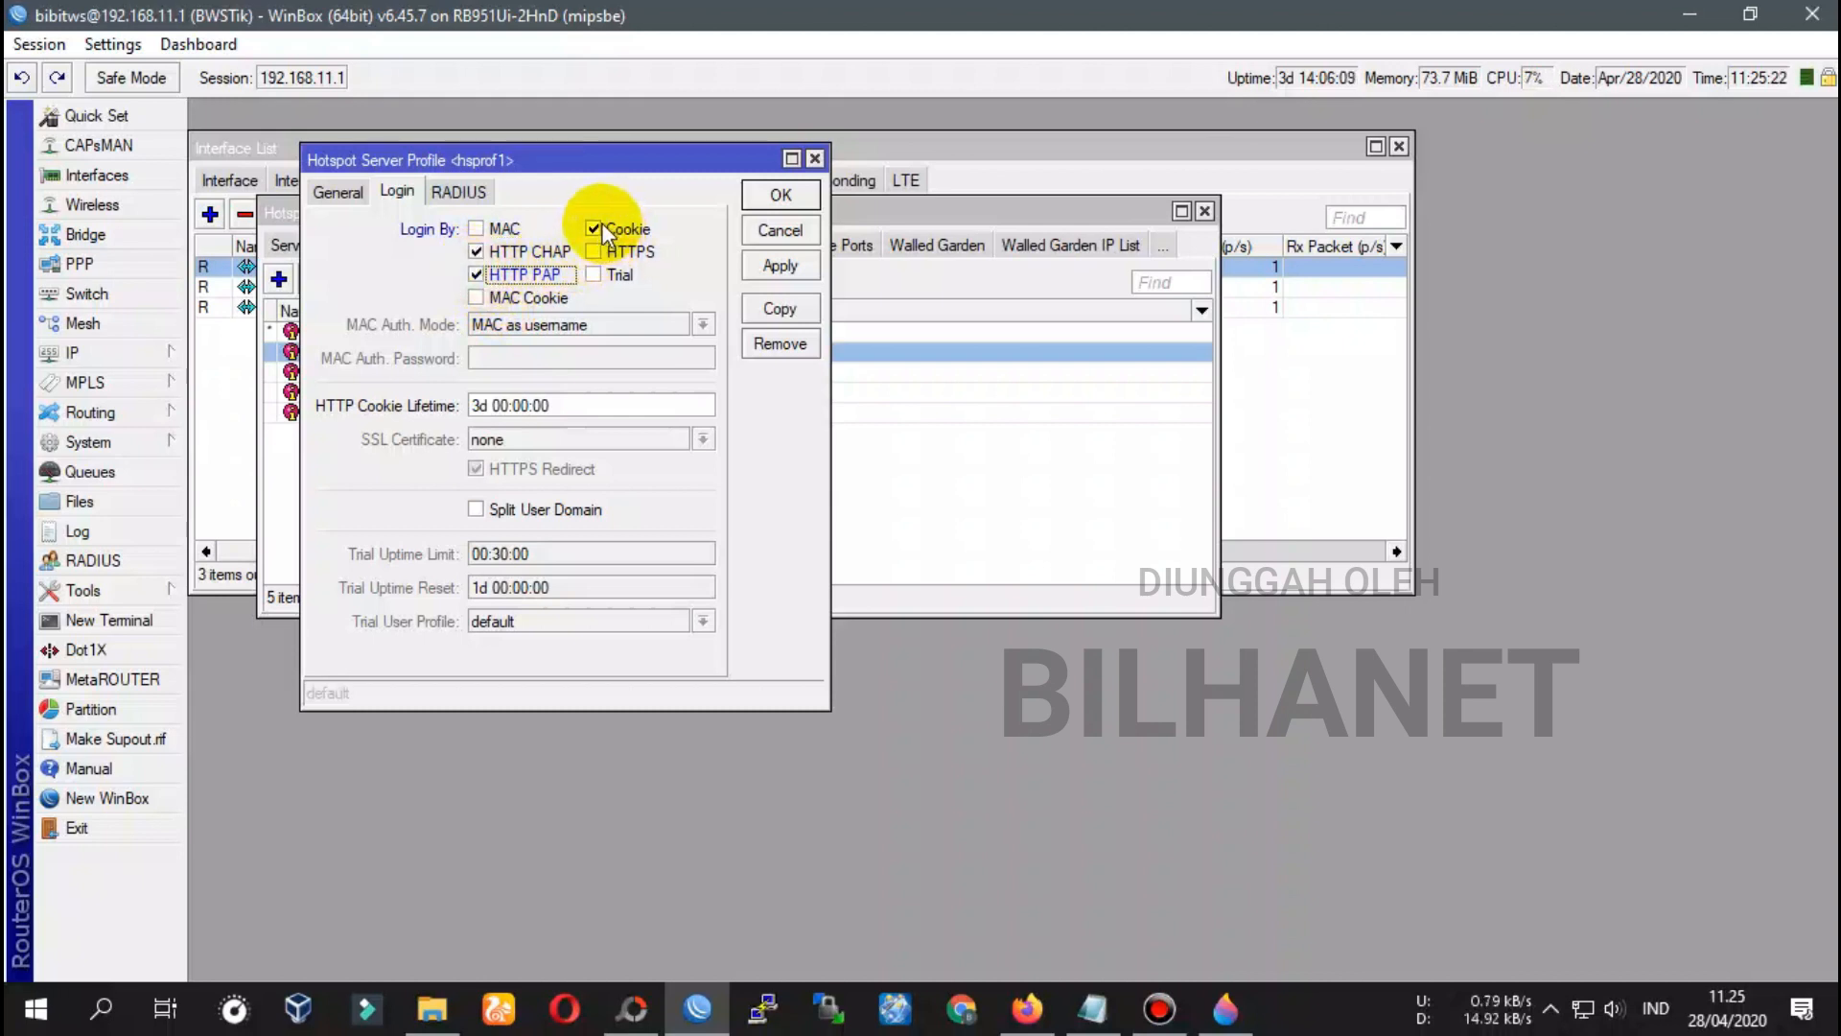
pyautogui.click(781, 265)
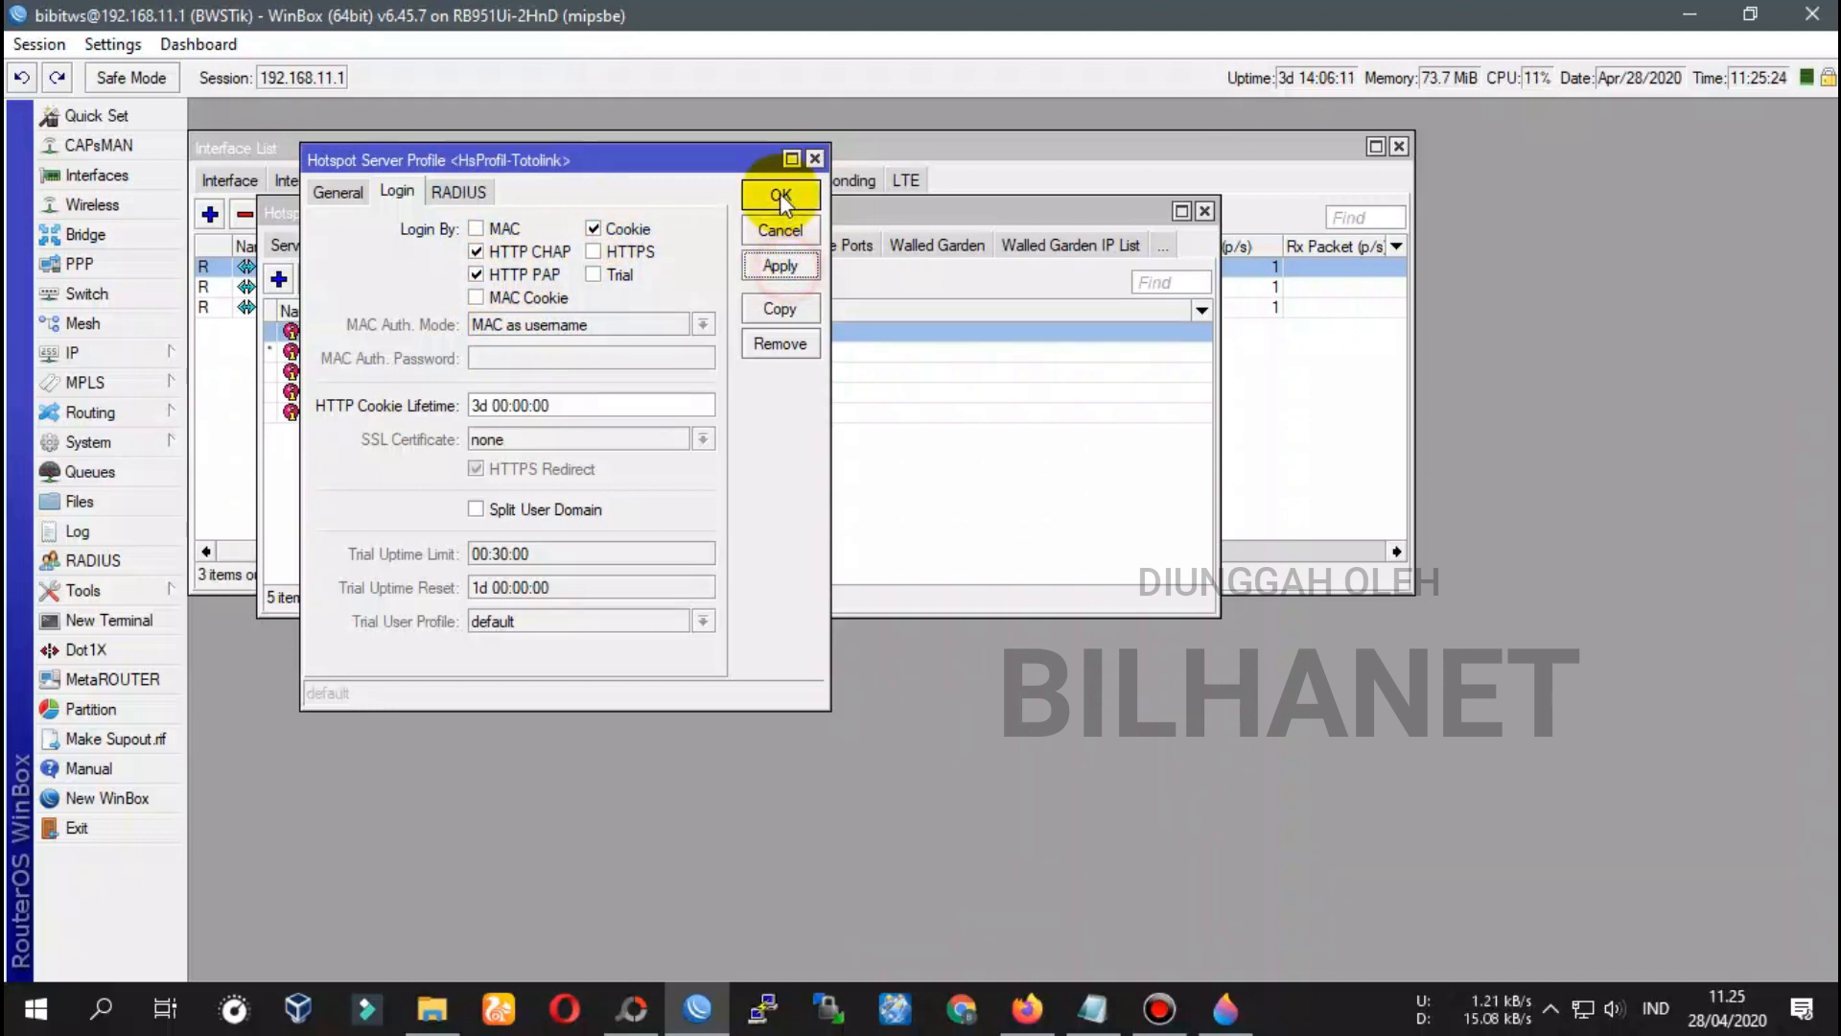
pyautogui.click(780, 196)
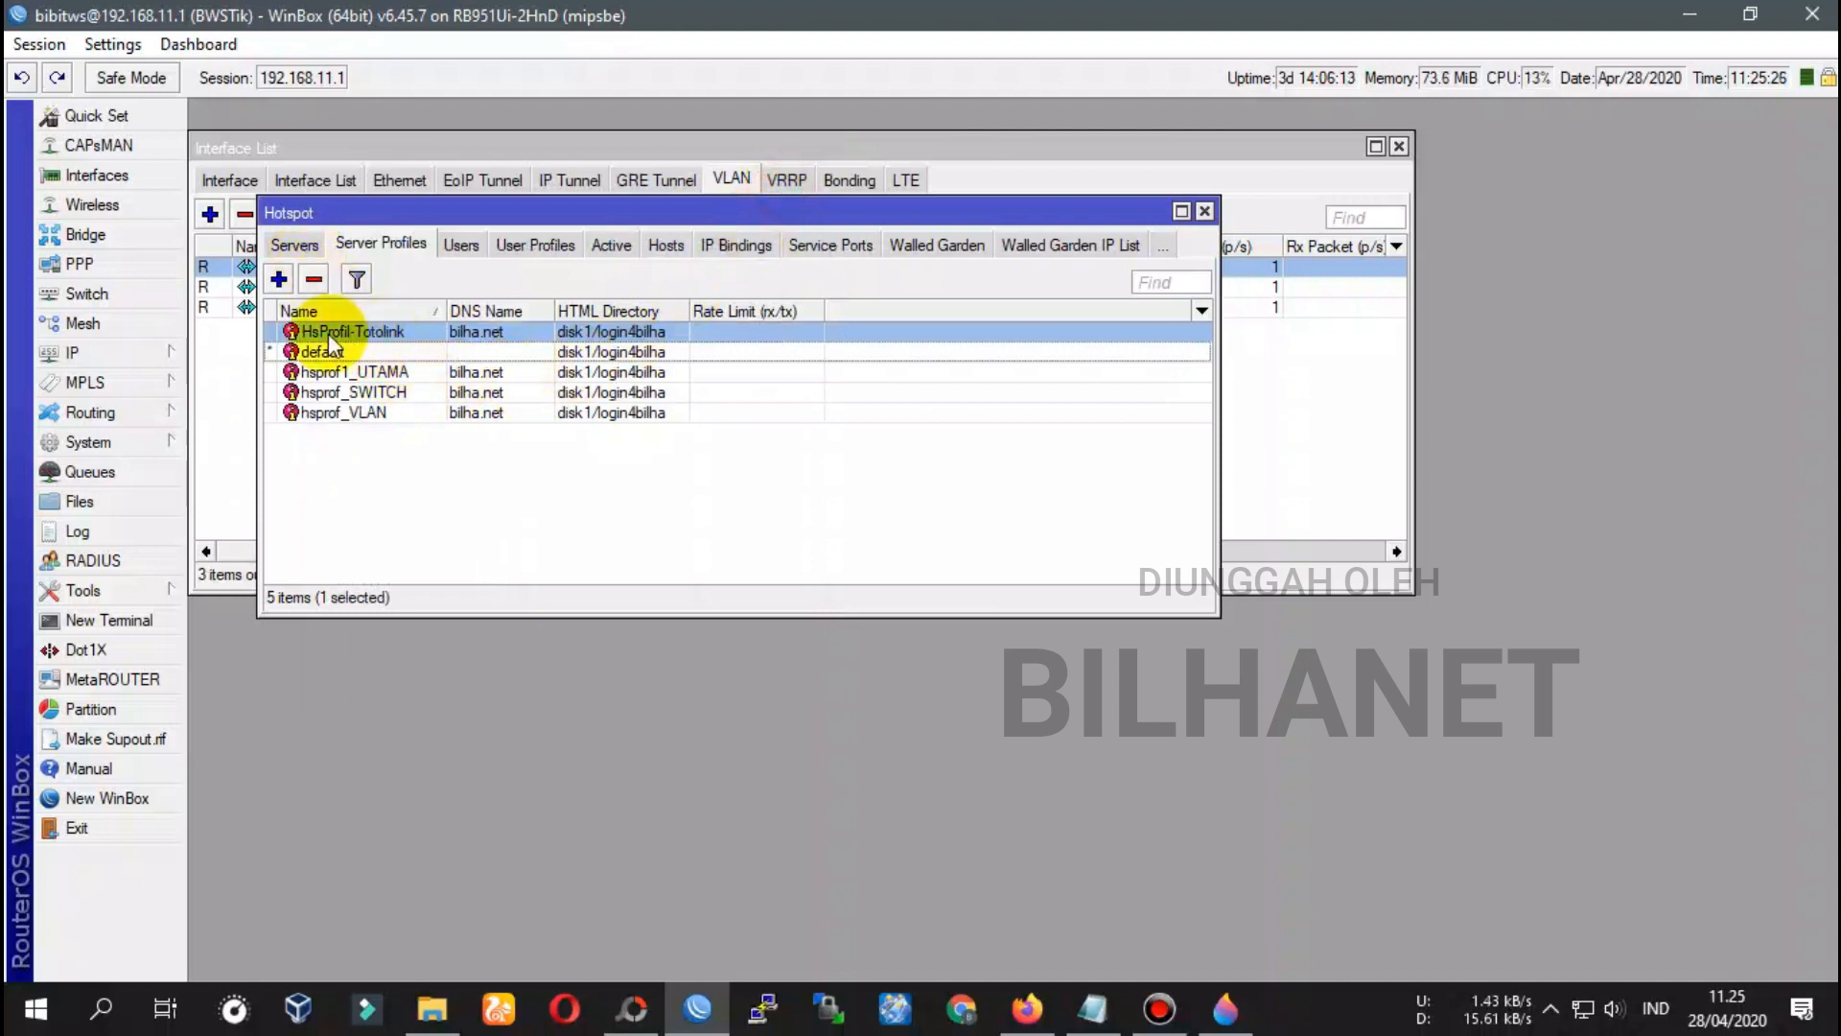
# Show the hotspot Servers list and move the Hotspot window below the Interface List
pyautogui.click(294, 245)
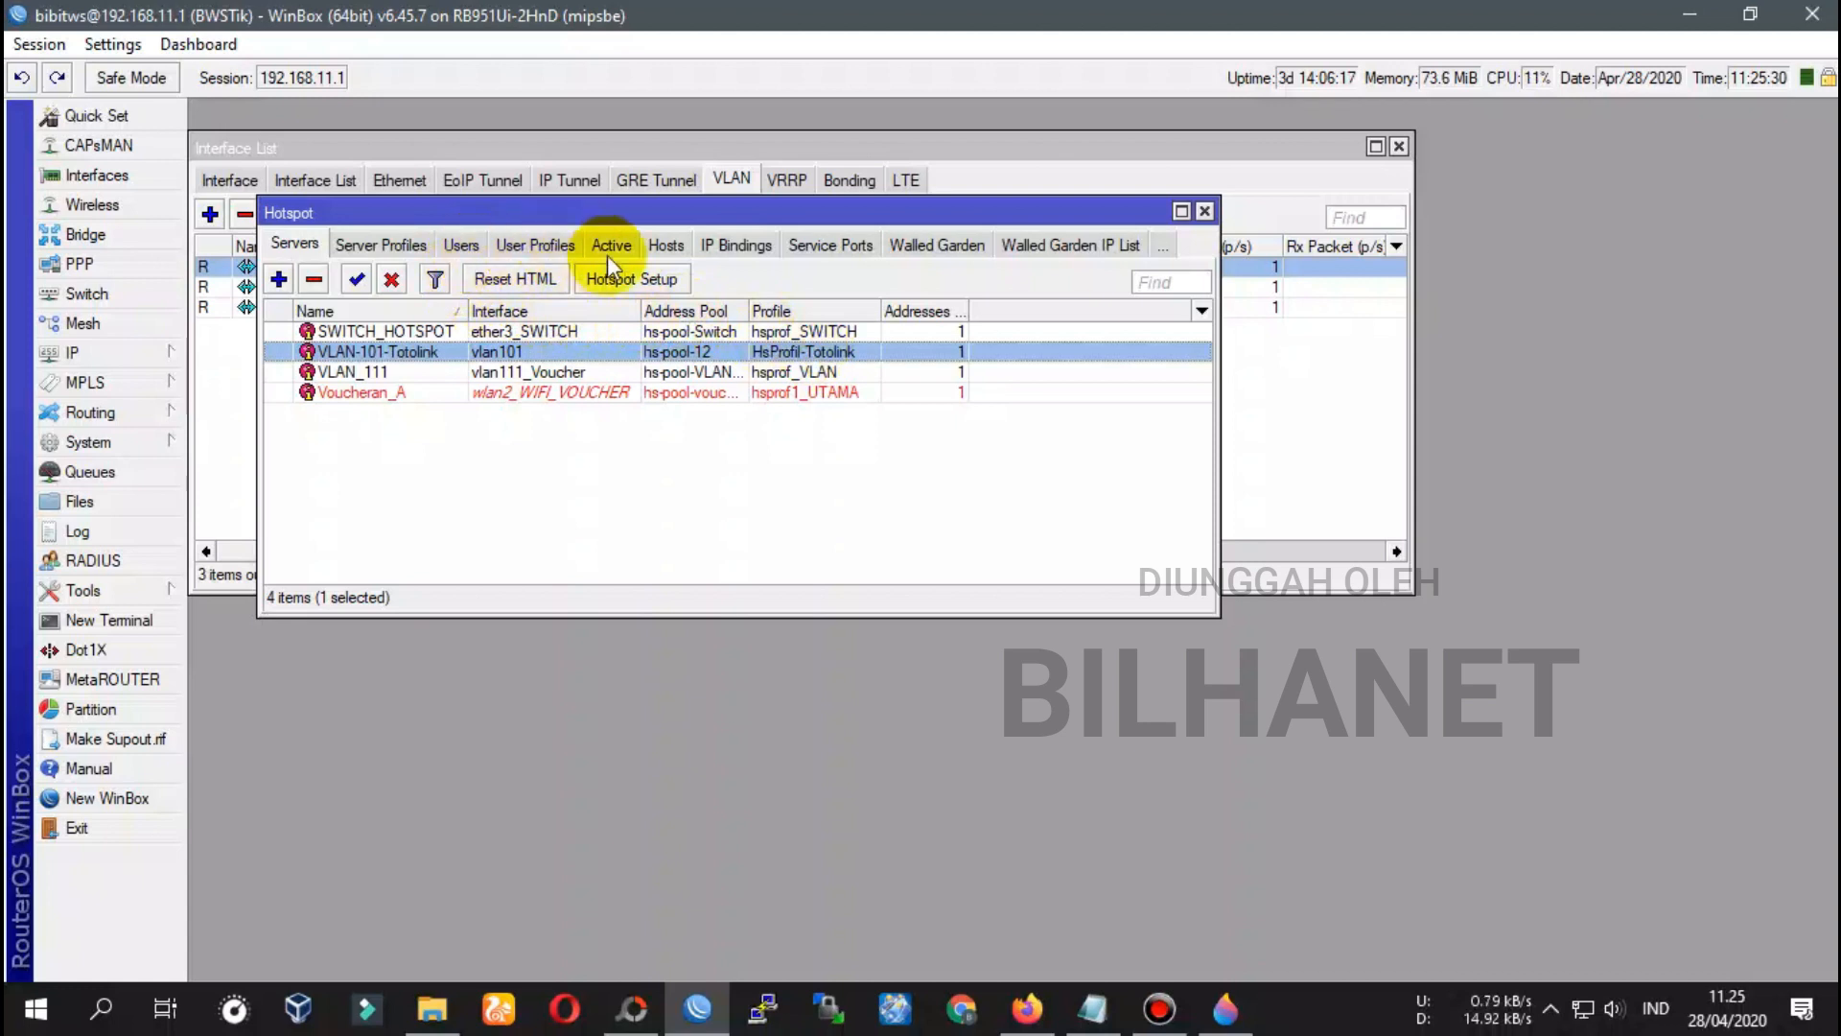
pyautogui.moveTo(825, 212); pyautogui.dragTo(849, 256)
pyautogui.moveTo(1015, 255); pyautogui.dragTo(928, 449)
pyautogui.click(1118, 1015)
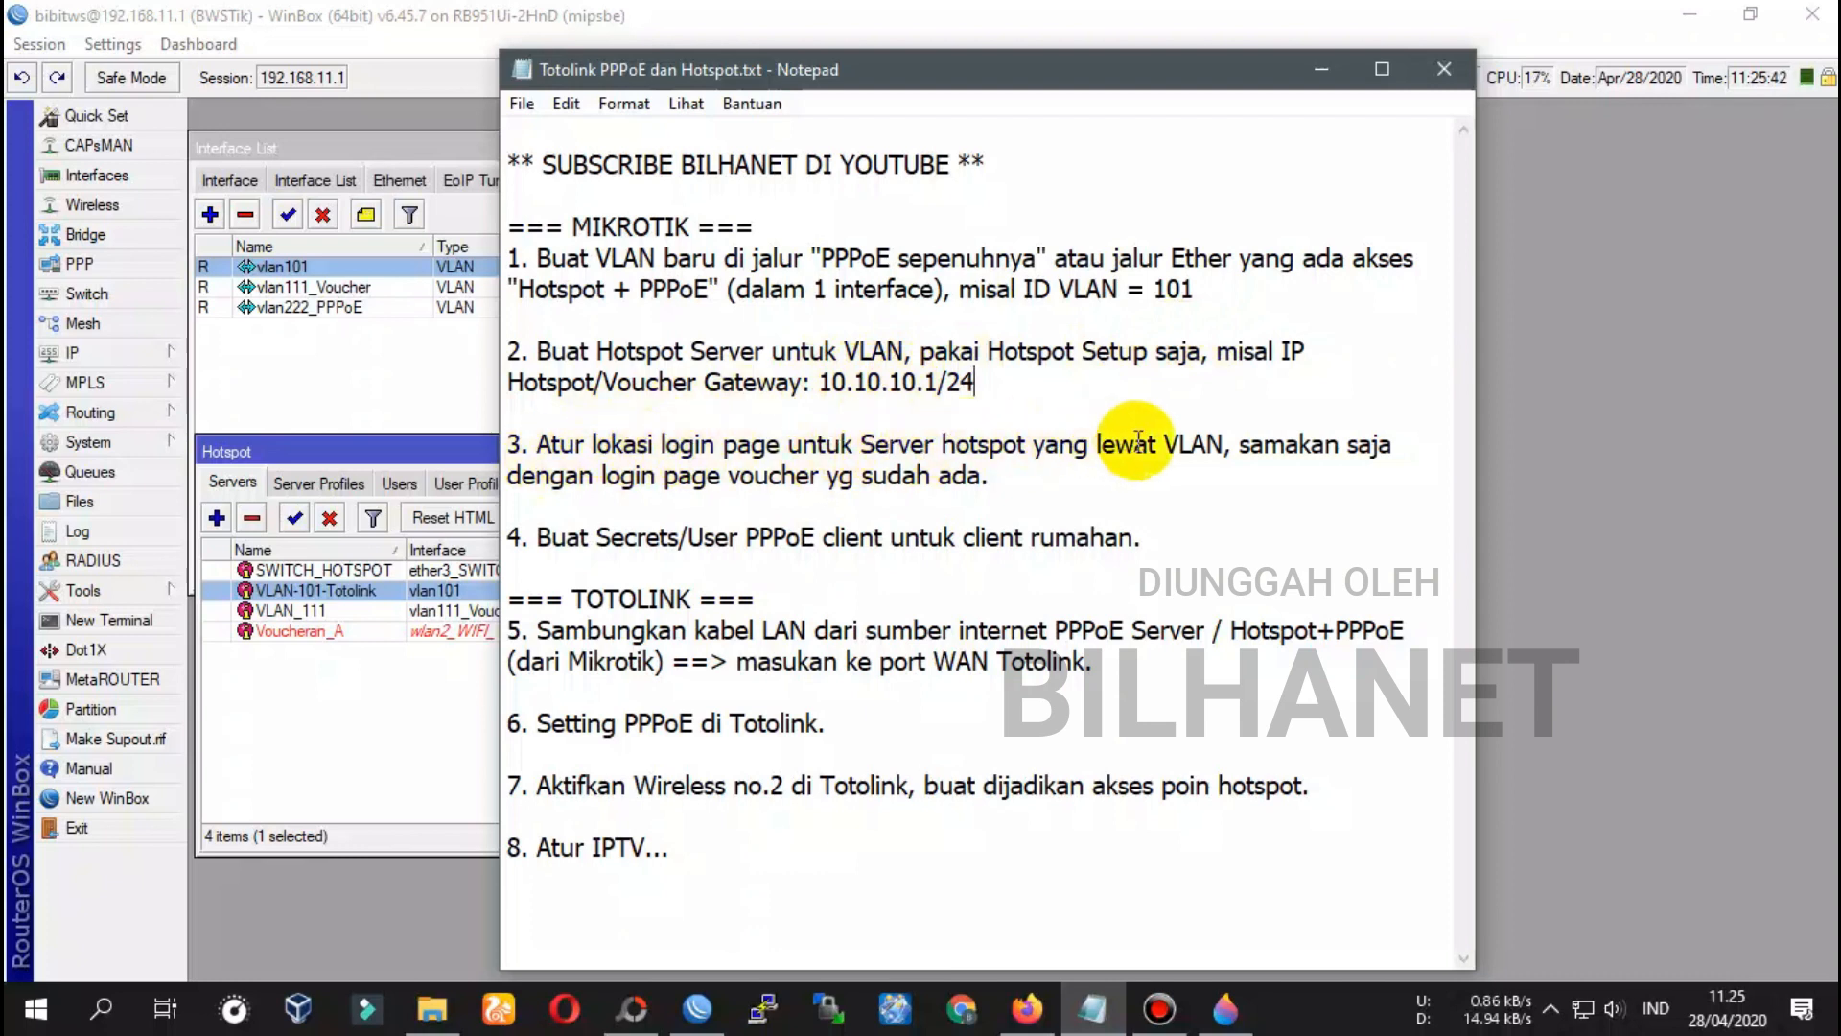
pyautogui.moveTo(536, 445); pyautogui.dragTo(1018, 445)
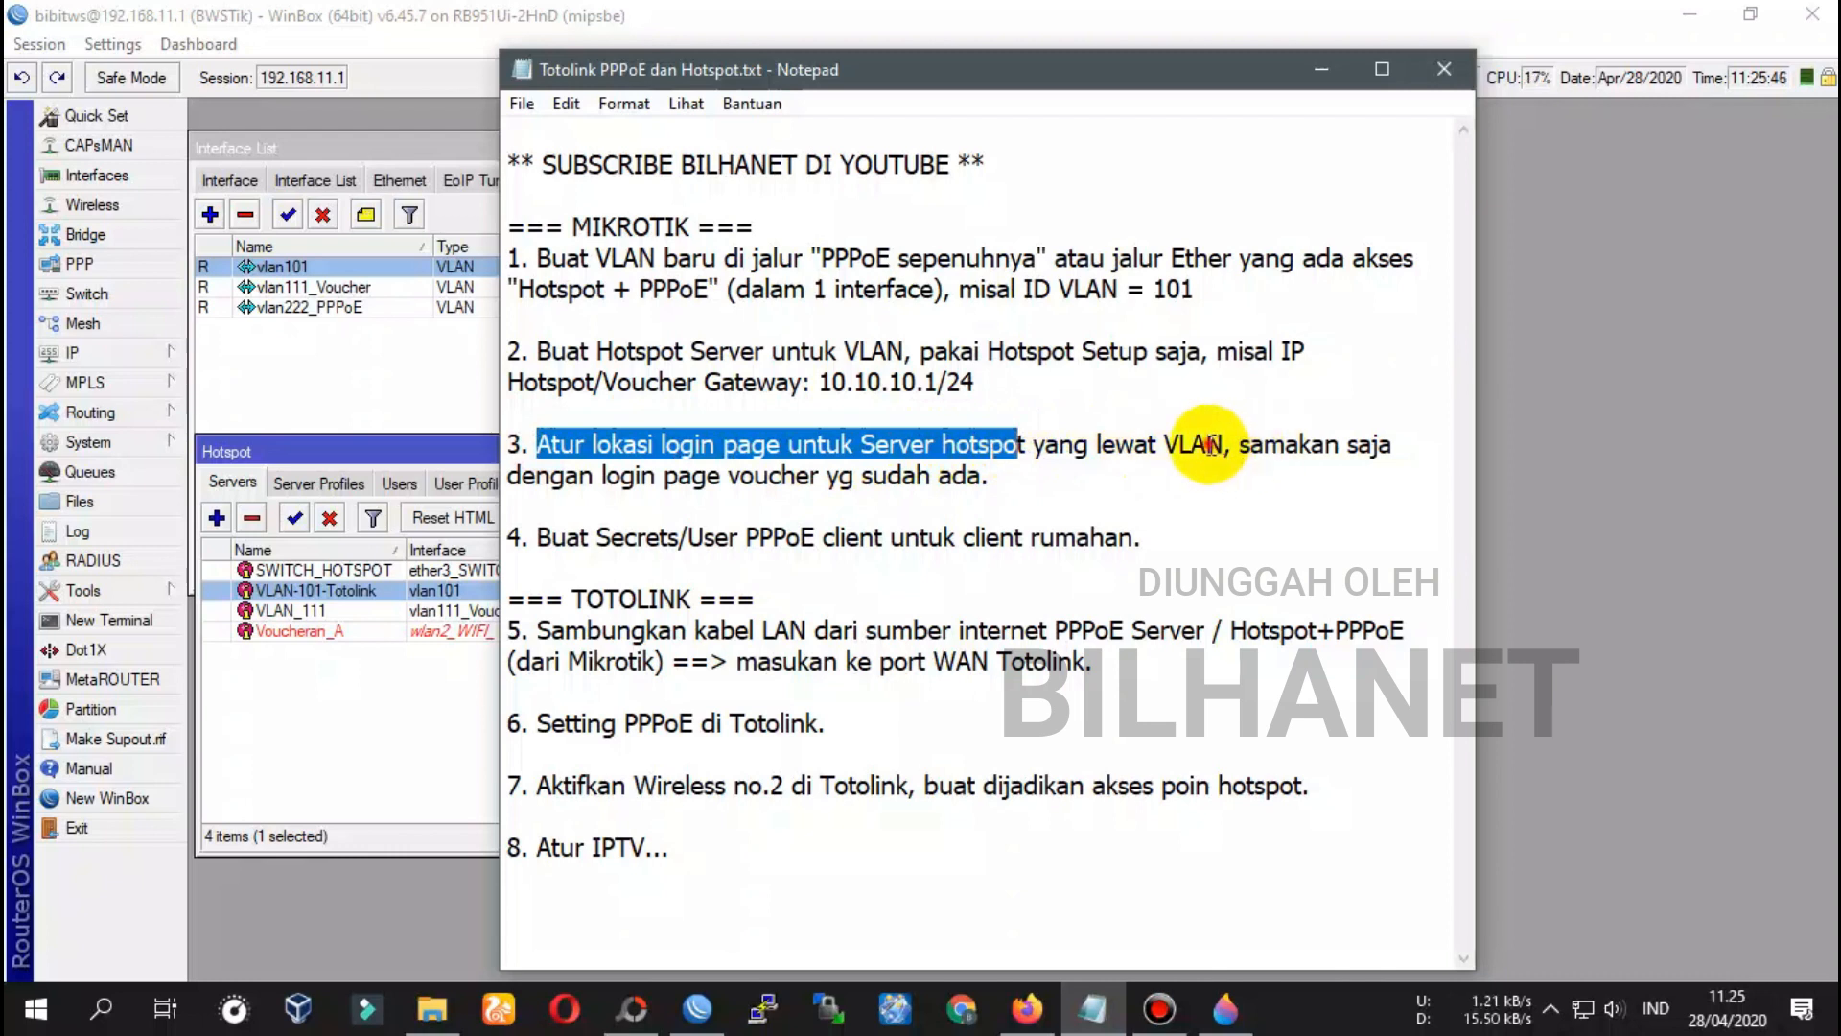
pyautogui.doubleClick(1210, 446)
pyautogui.click(630, 470)
pyautogui.click(336, 488)
pyautogui.click(338, 482)
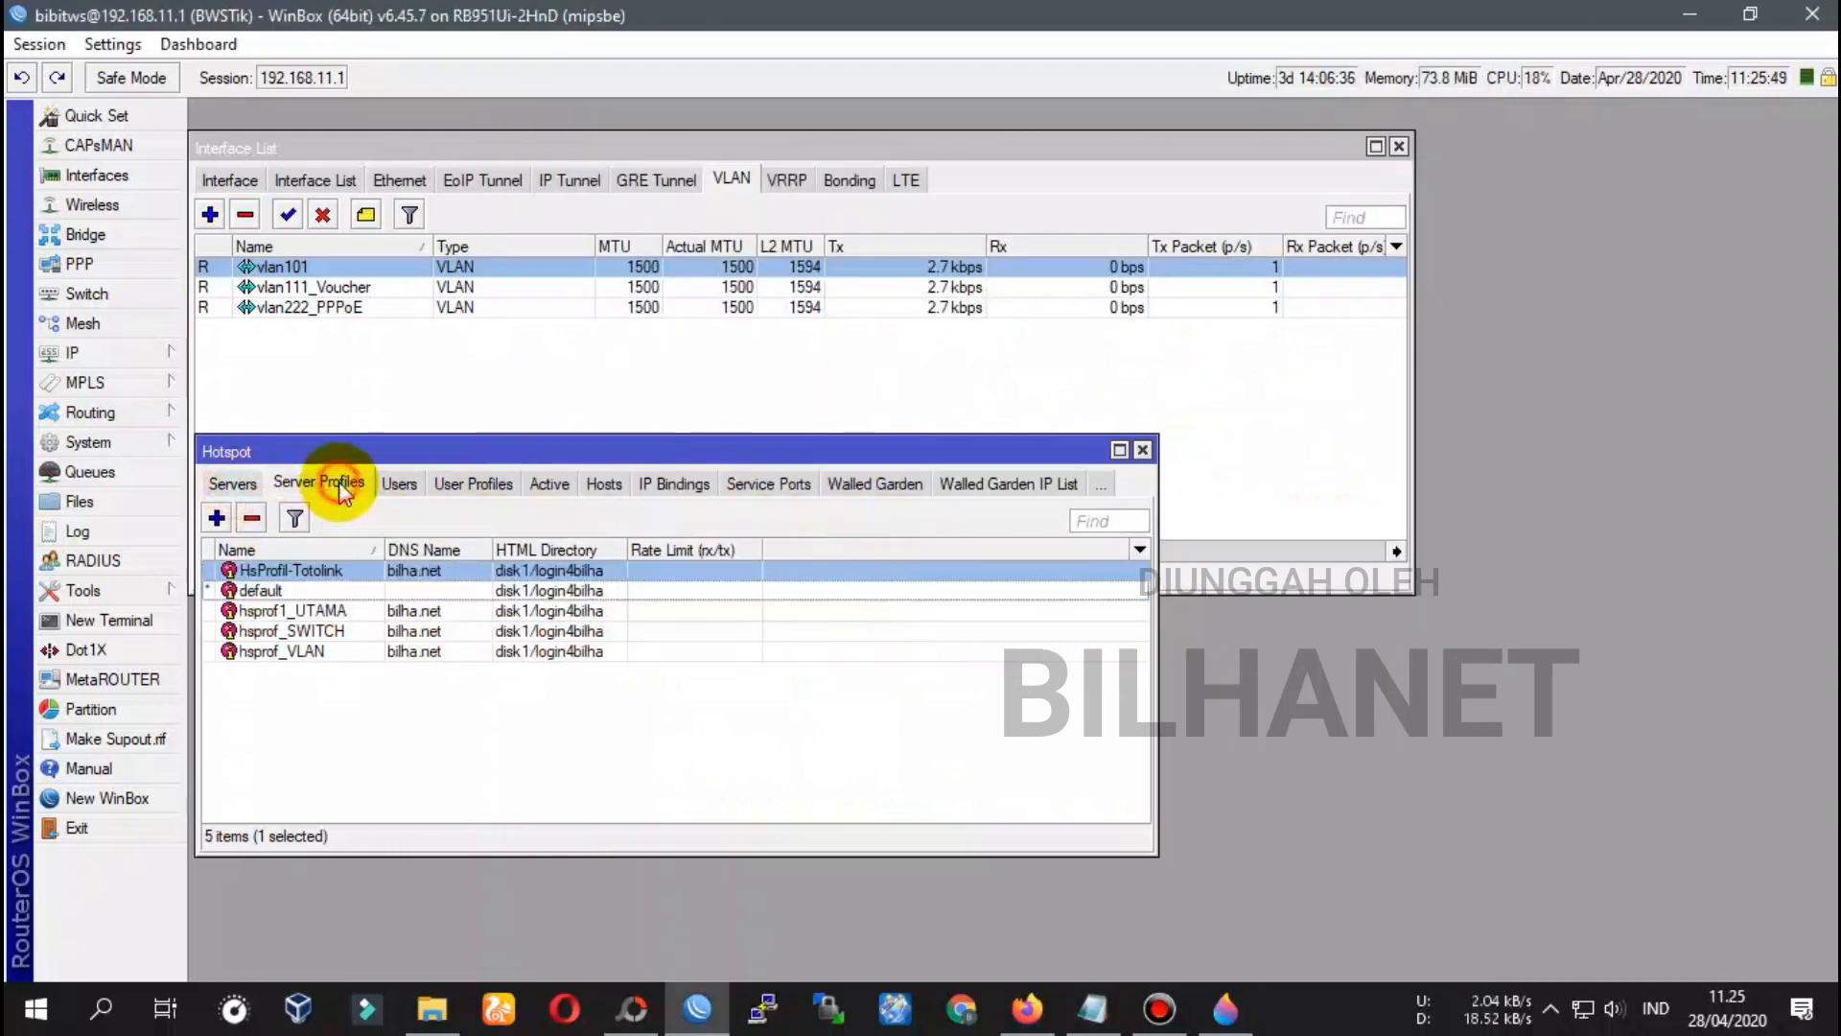
# Confirm HsProfil-Totolink uses disk1/login4bilha, then bring the Notepad notes forward
pyautogui.doubleClick(254, 572)
pyautogui.click(338, 192)
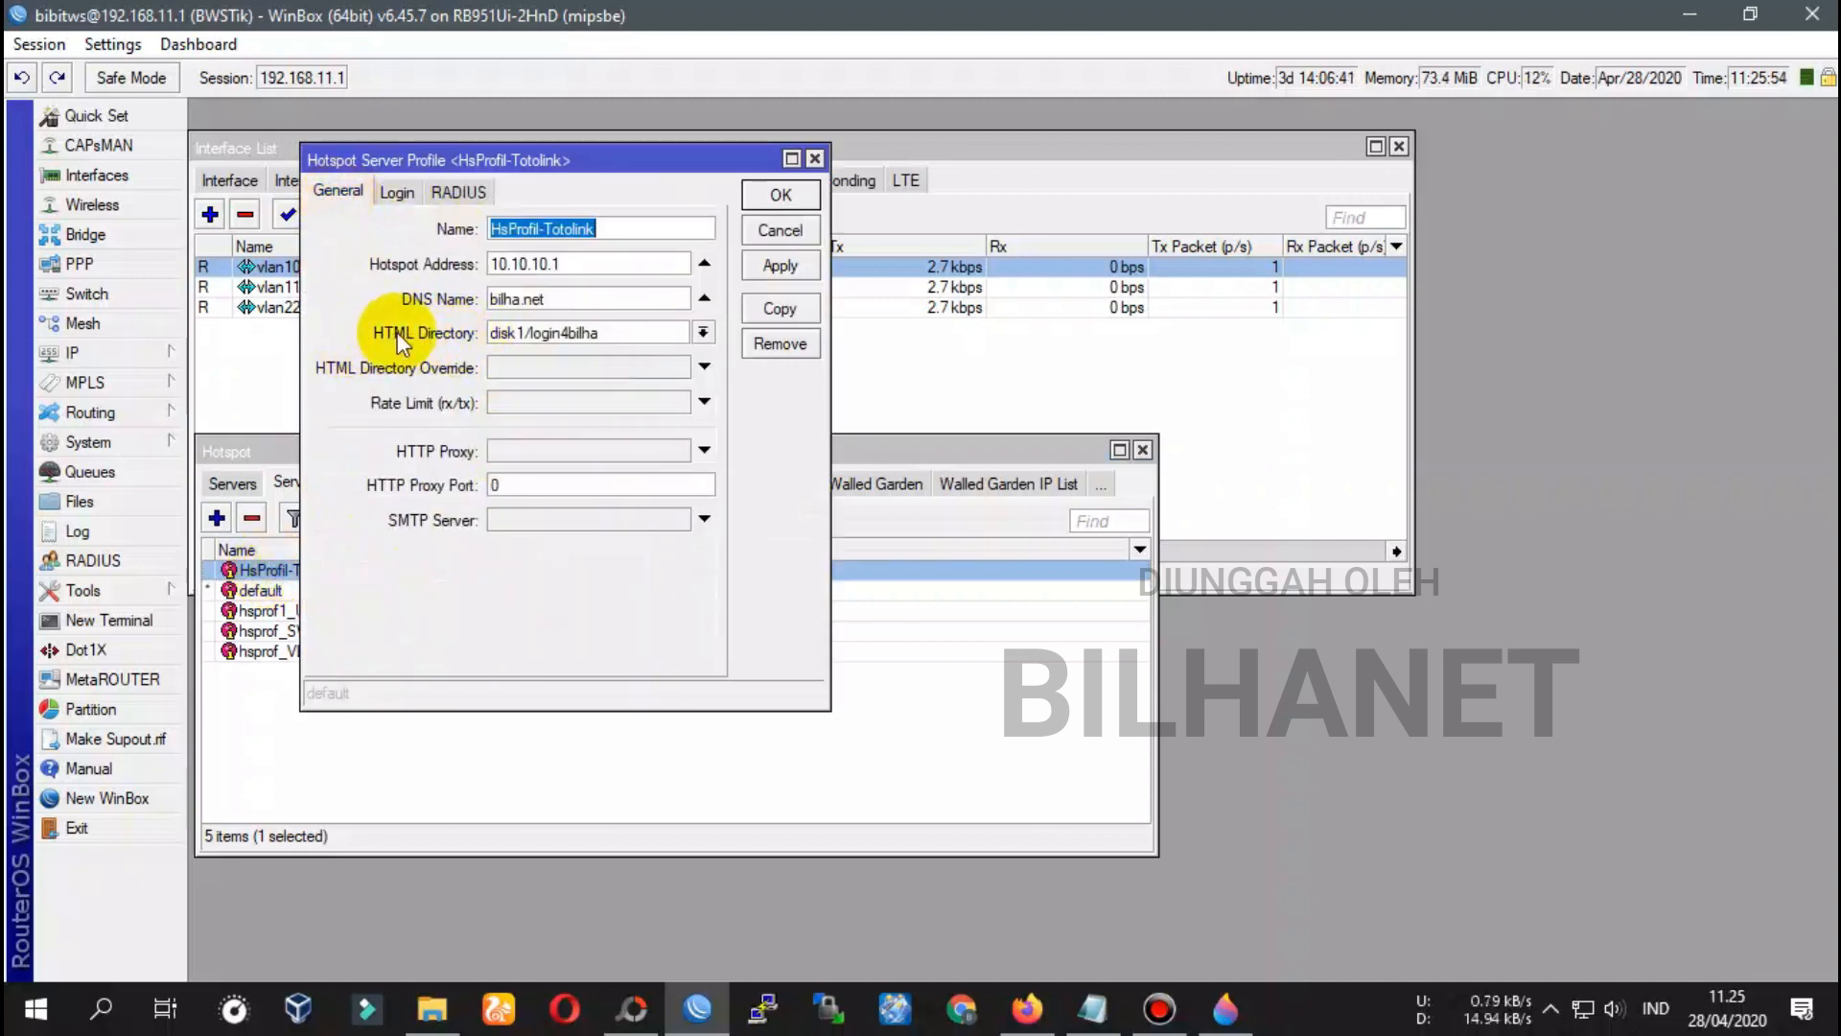
pyautogui.click(705, 333)
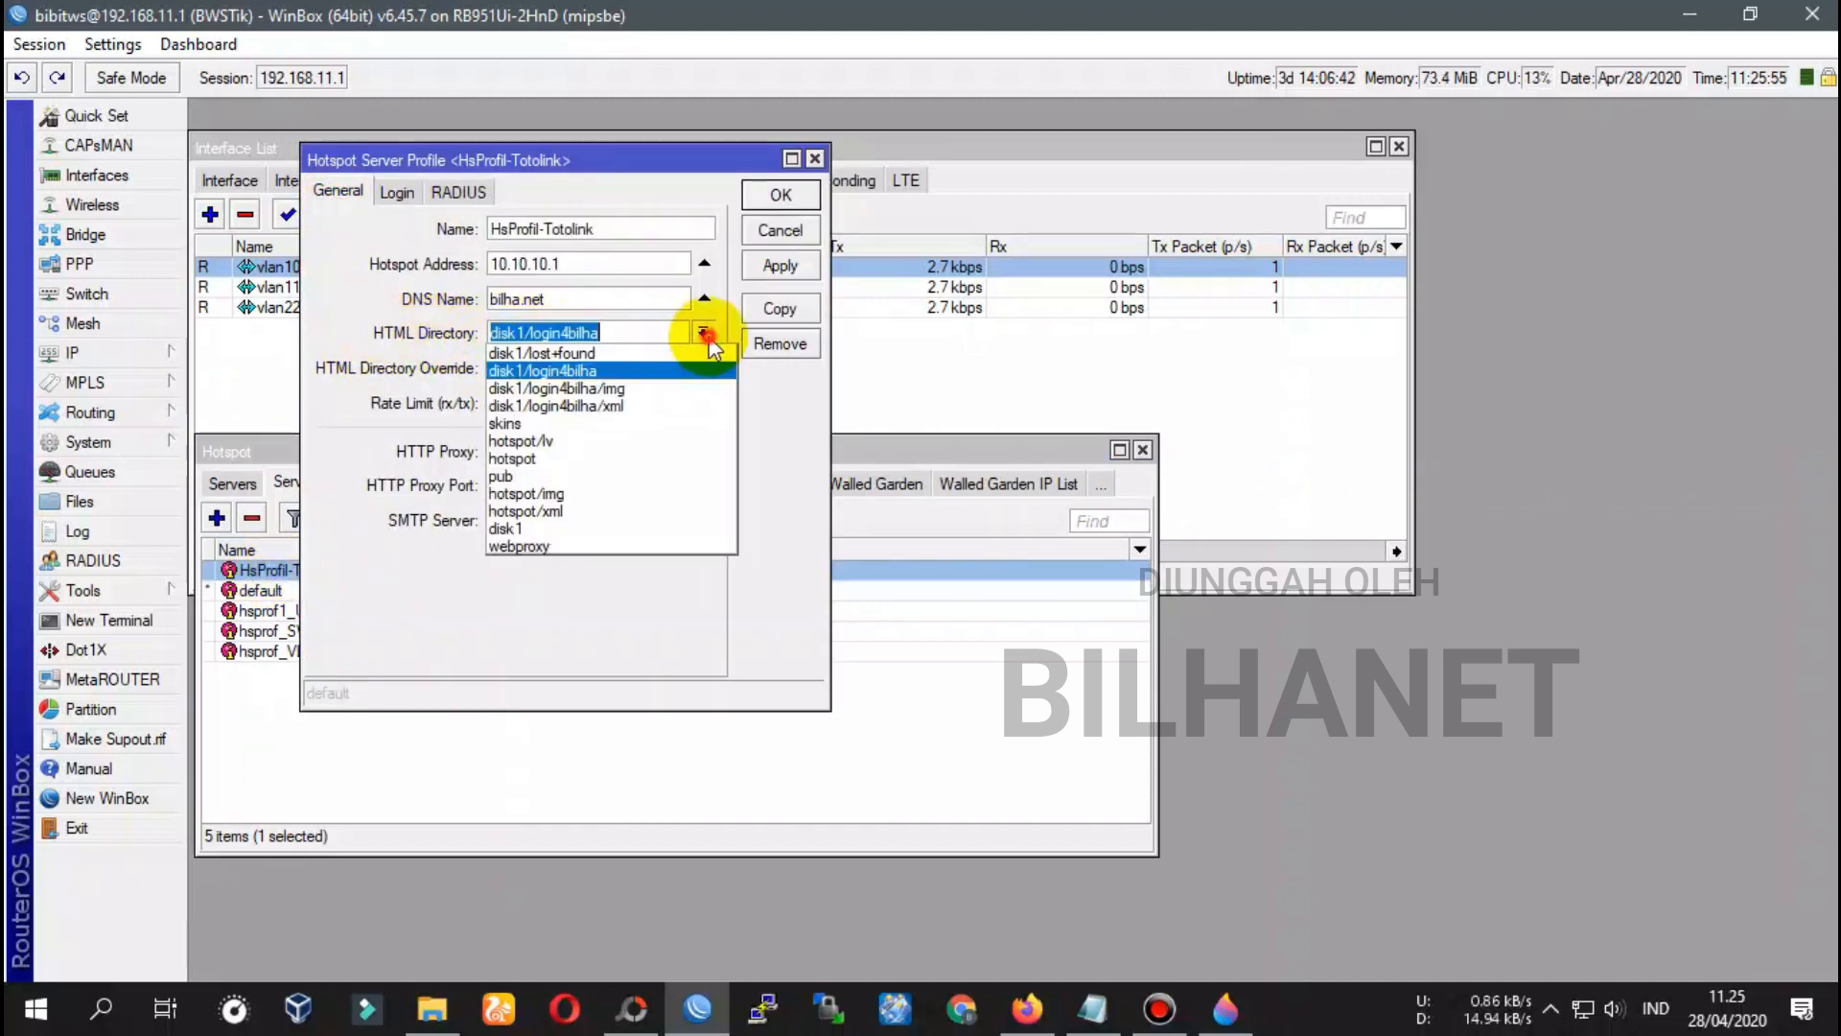
pyautogui.click(543, 371)
pyautogui.click(781, 195)
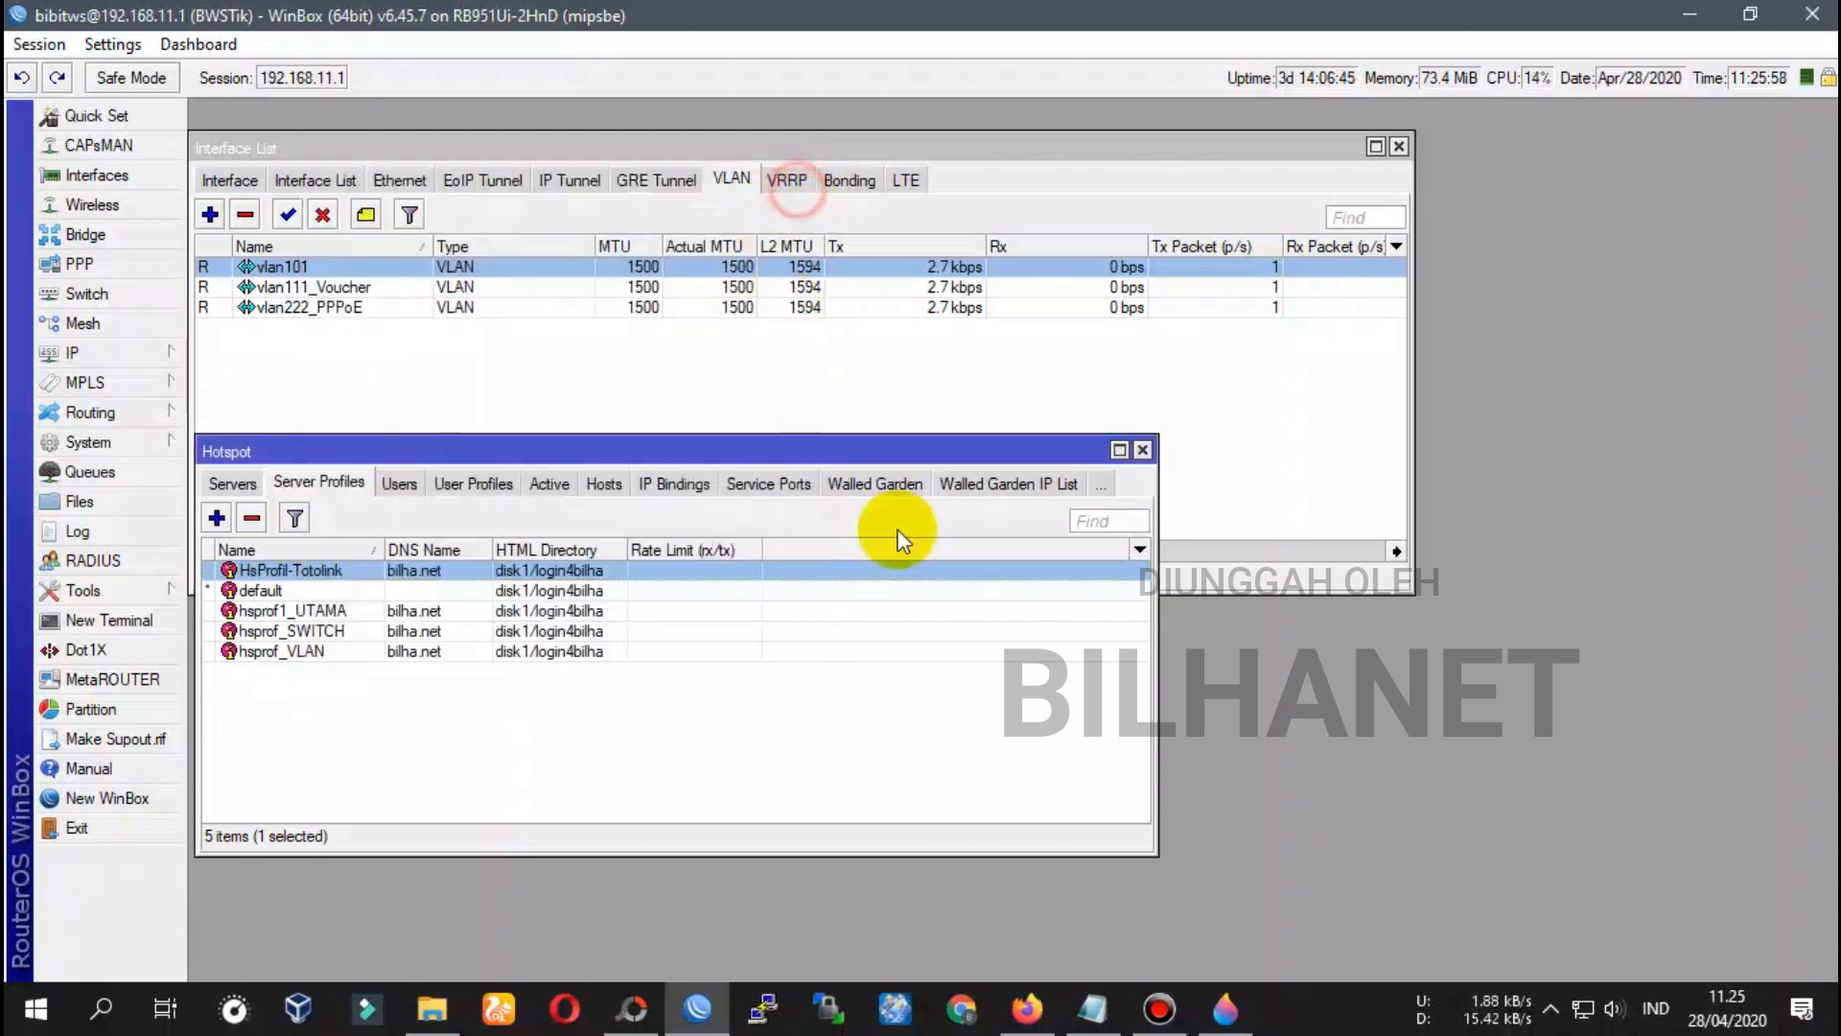
pyautogui.click(1094, 1009)
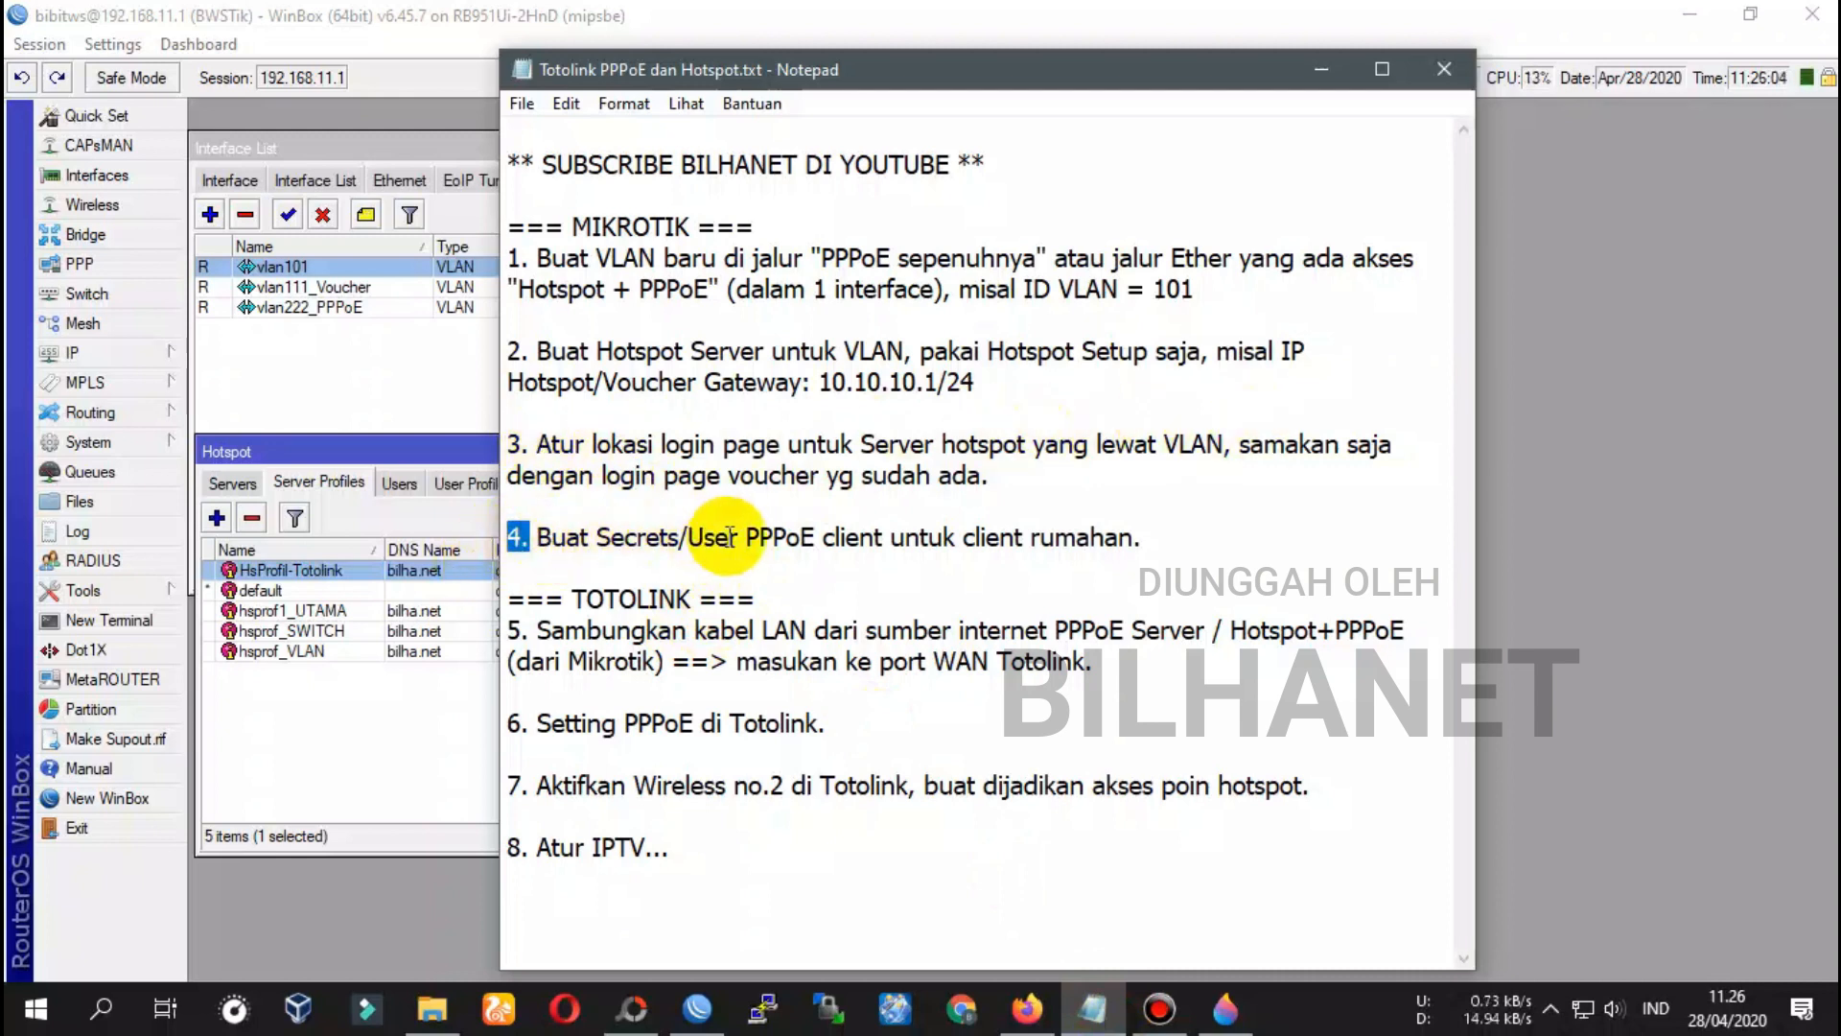
# Show the PPPoE Servers list beside the vlan101 settings, whose parent interface is ether3_SWITCH
pyautogui.click(341, 452)
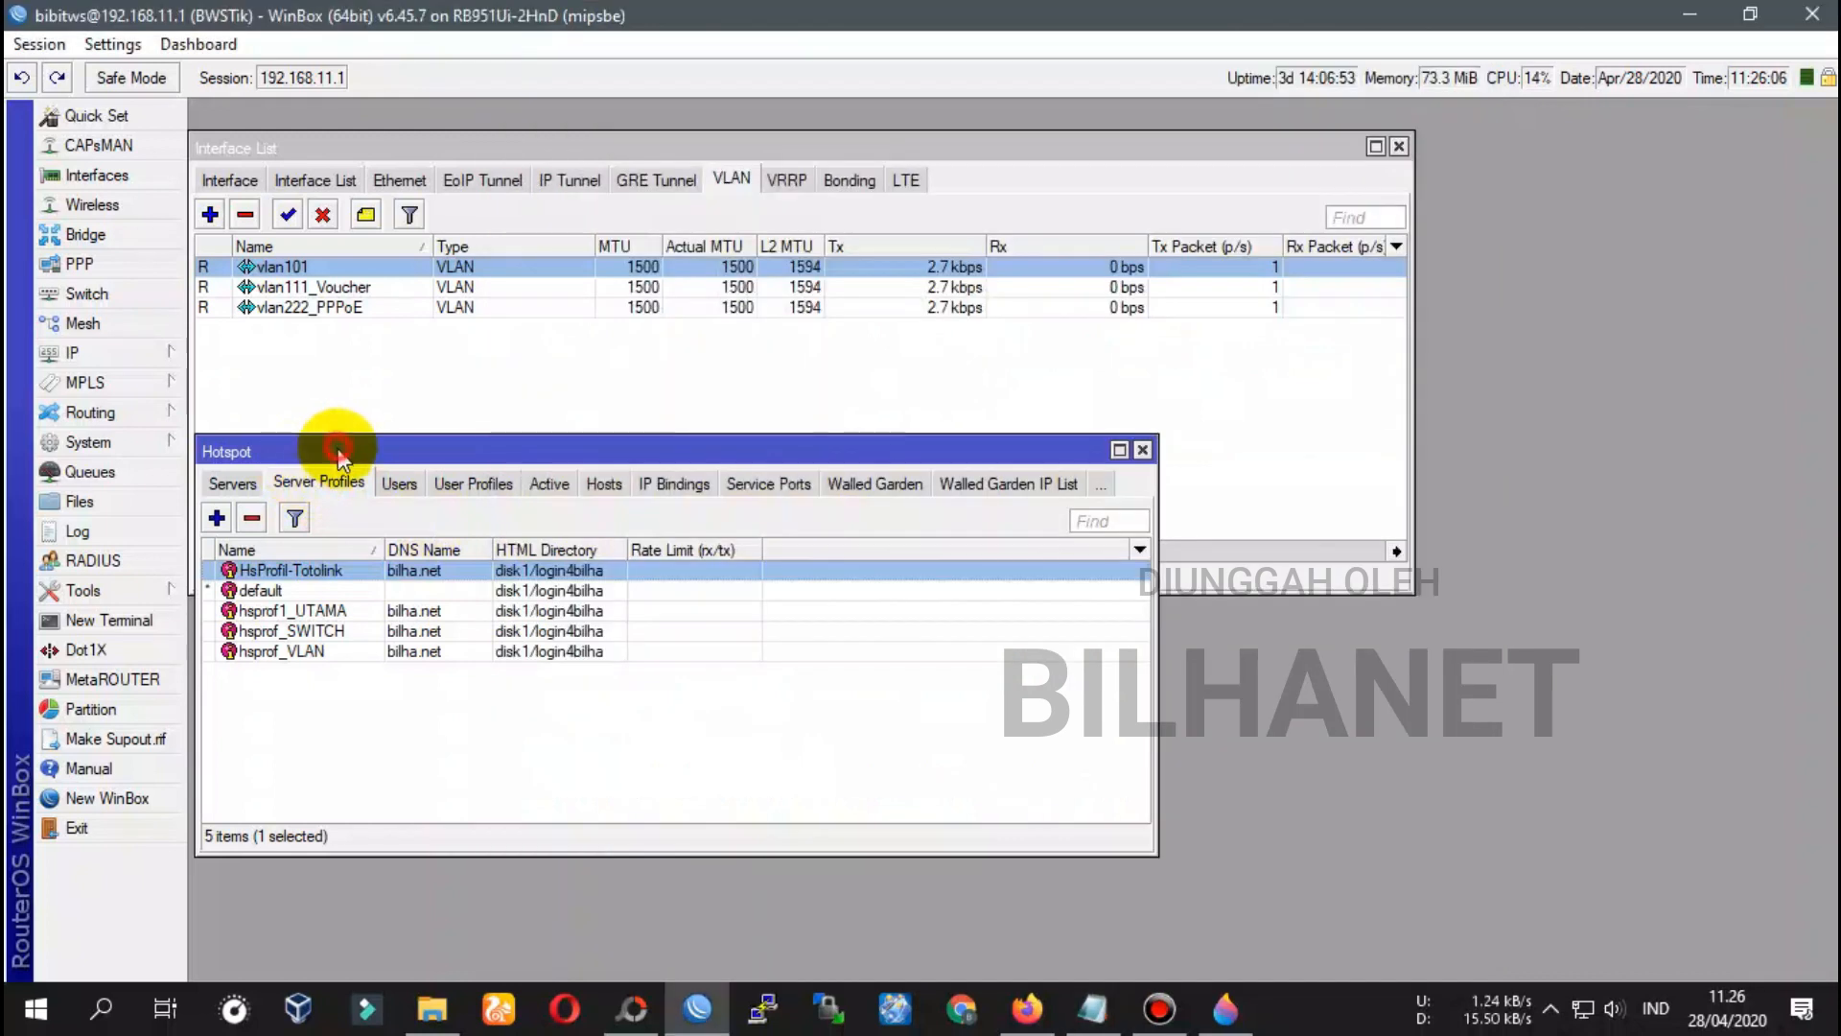
pyautogui.moveTo(362, 452); pyautogui.dragTo(358, 477)
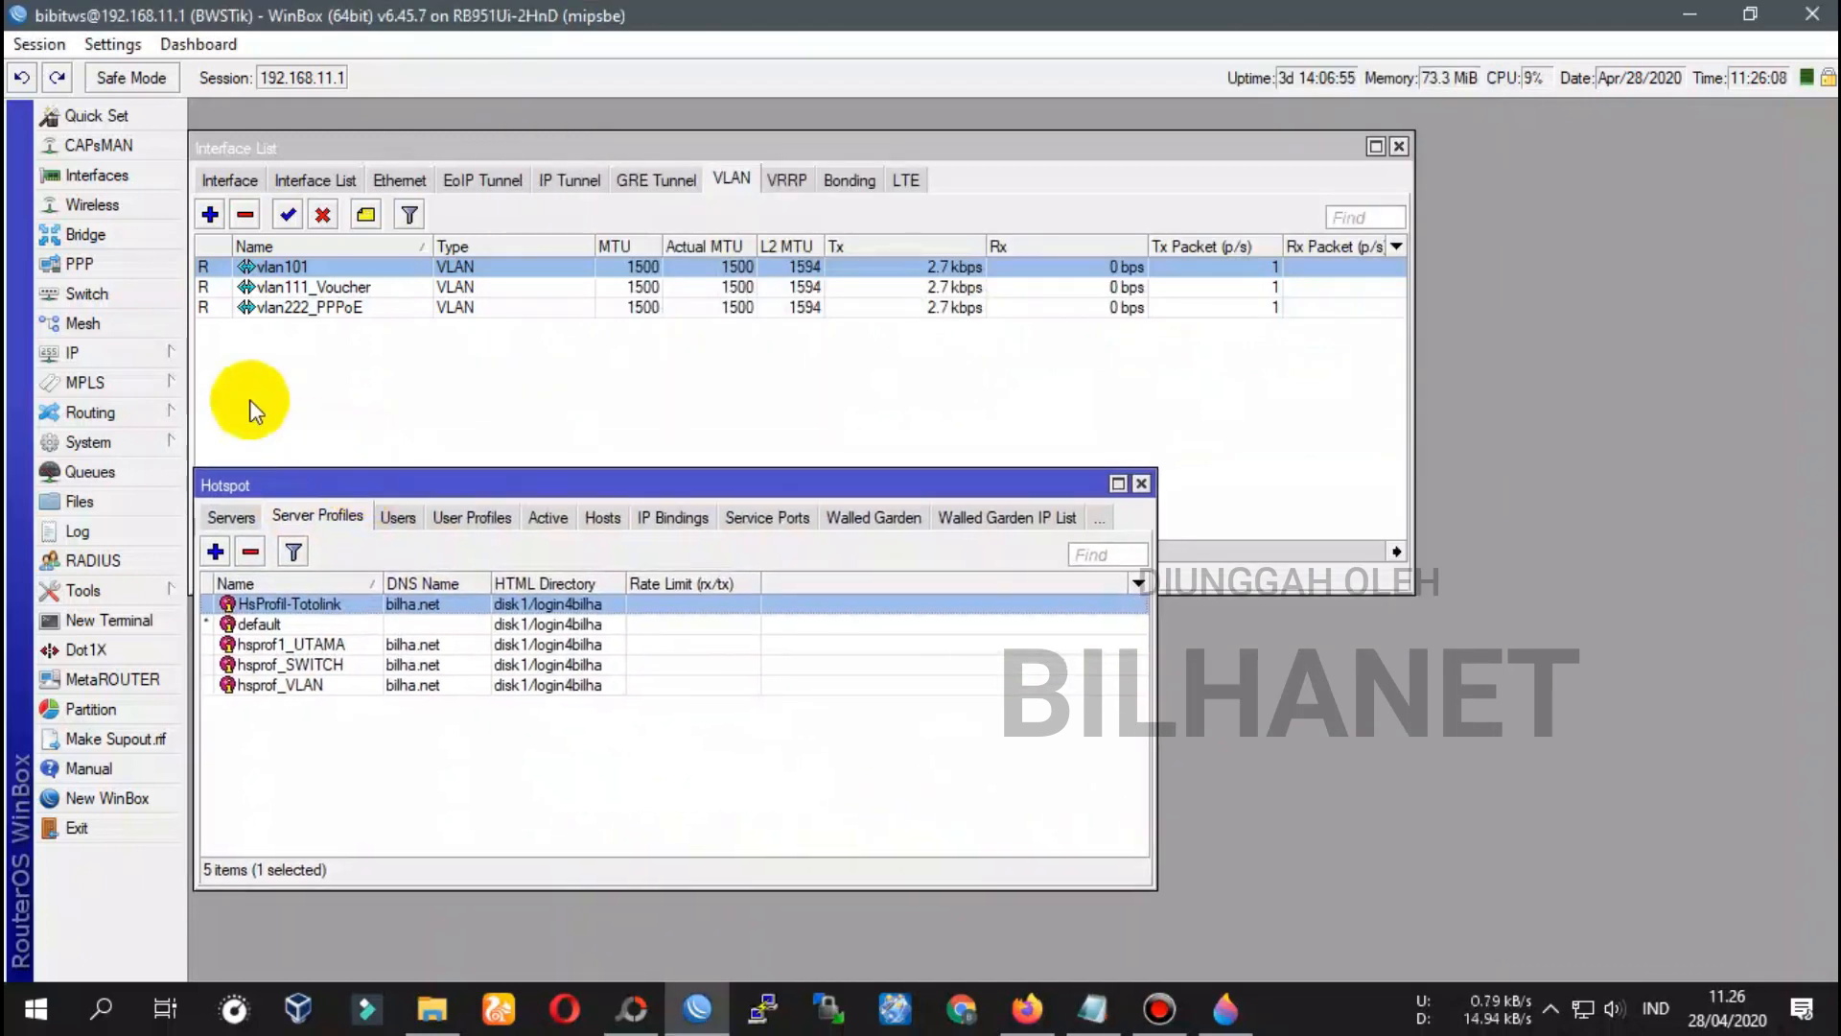
pyautogui.click(80, 263)
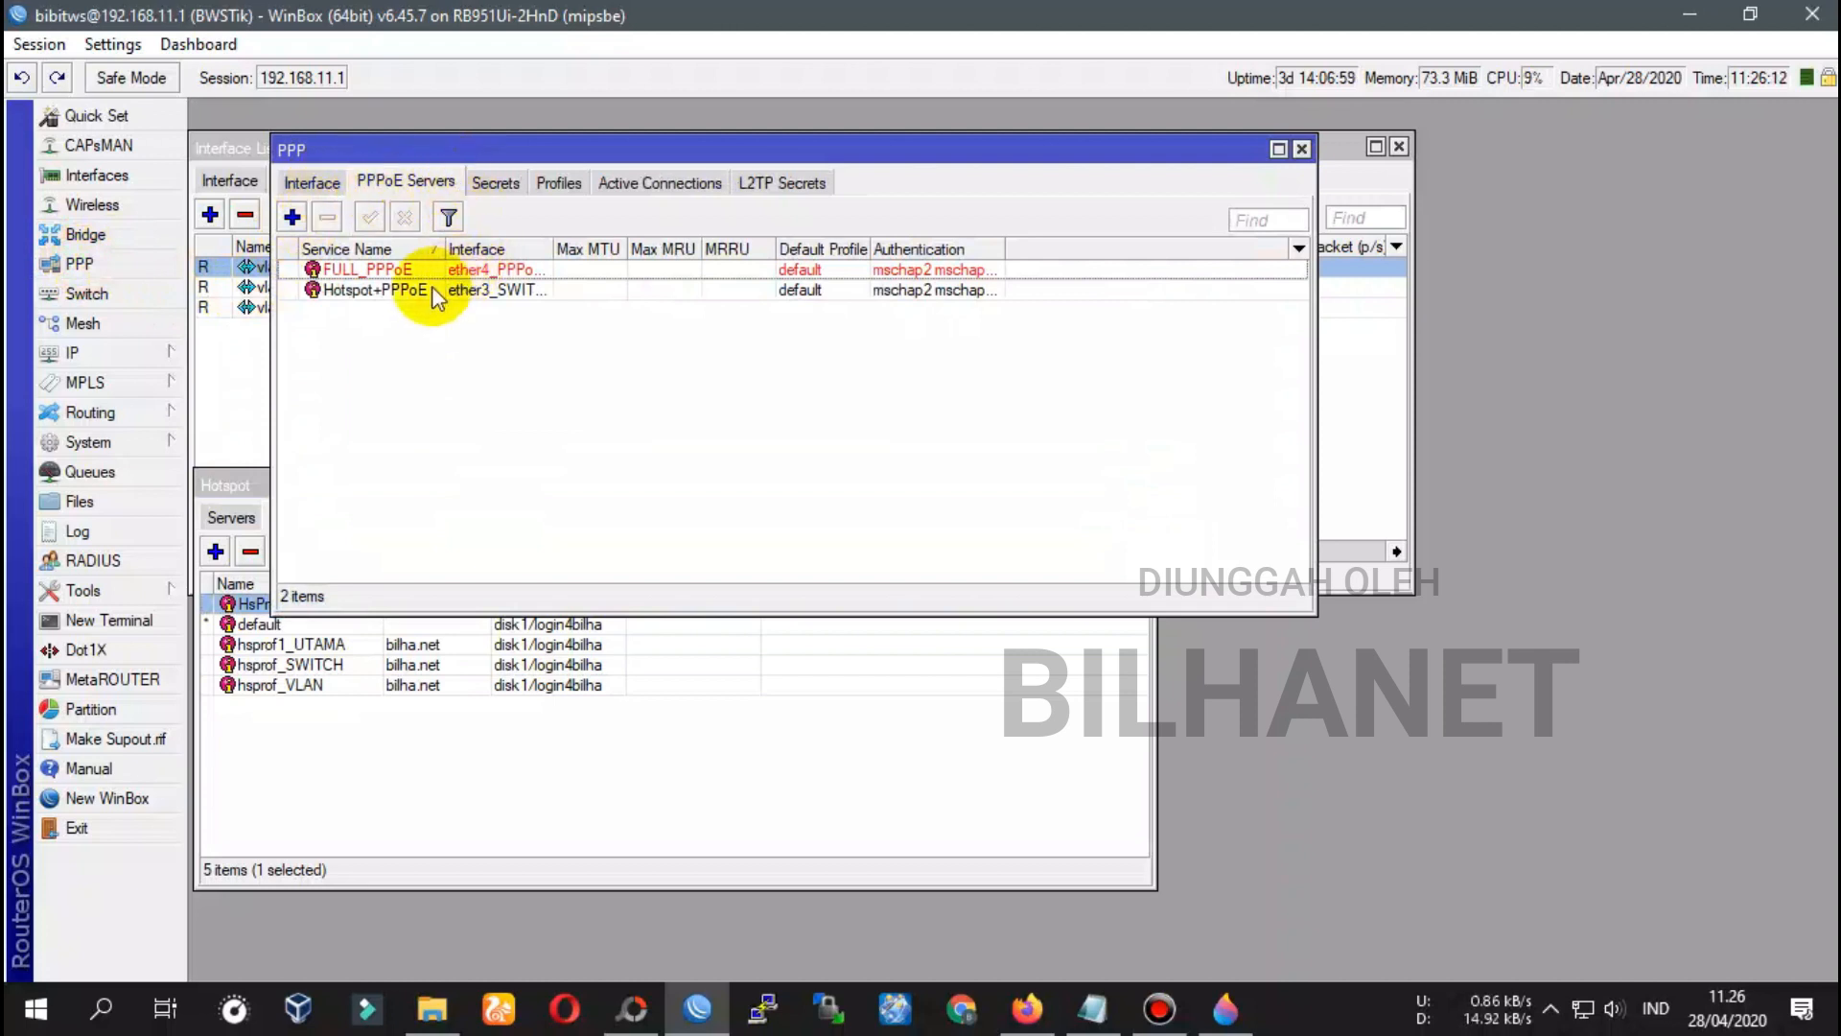
pyautogui.doubleClick(554, 248)
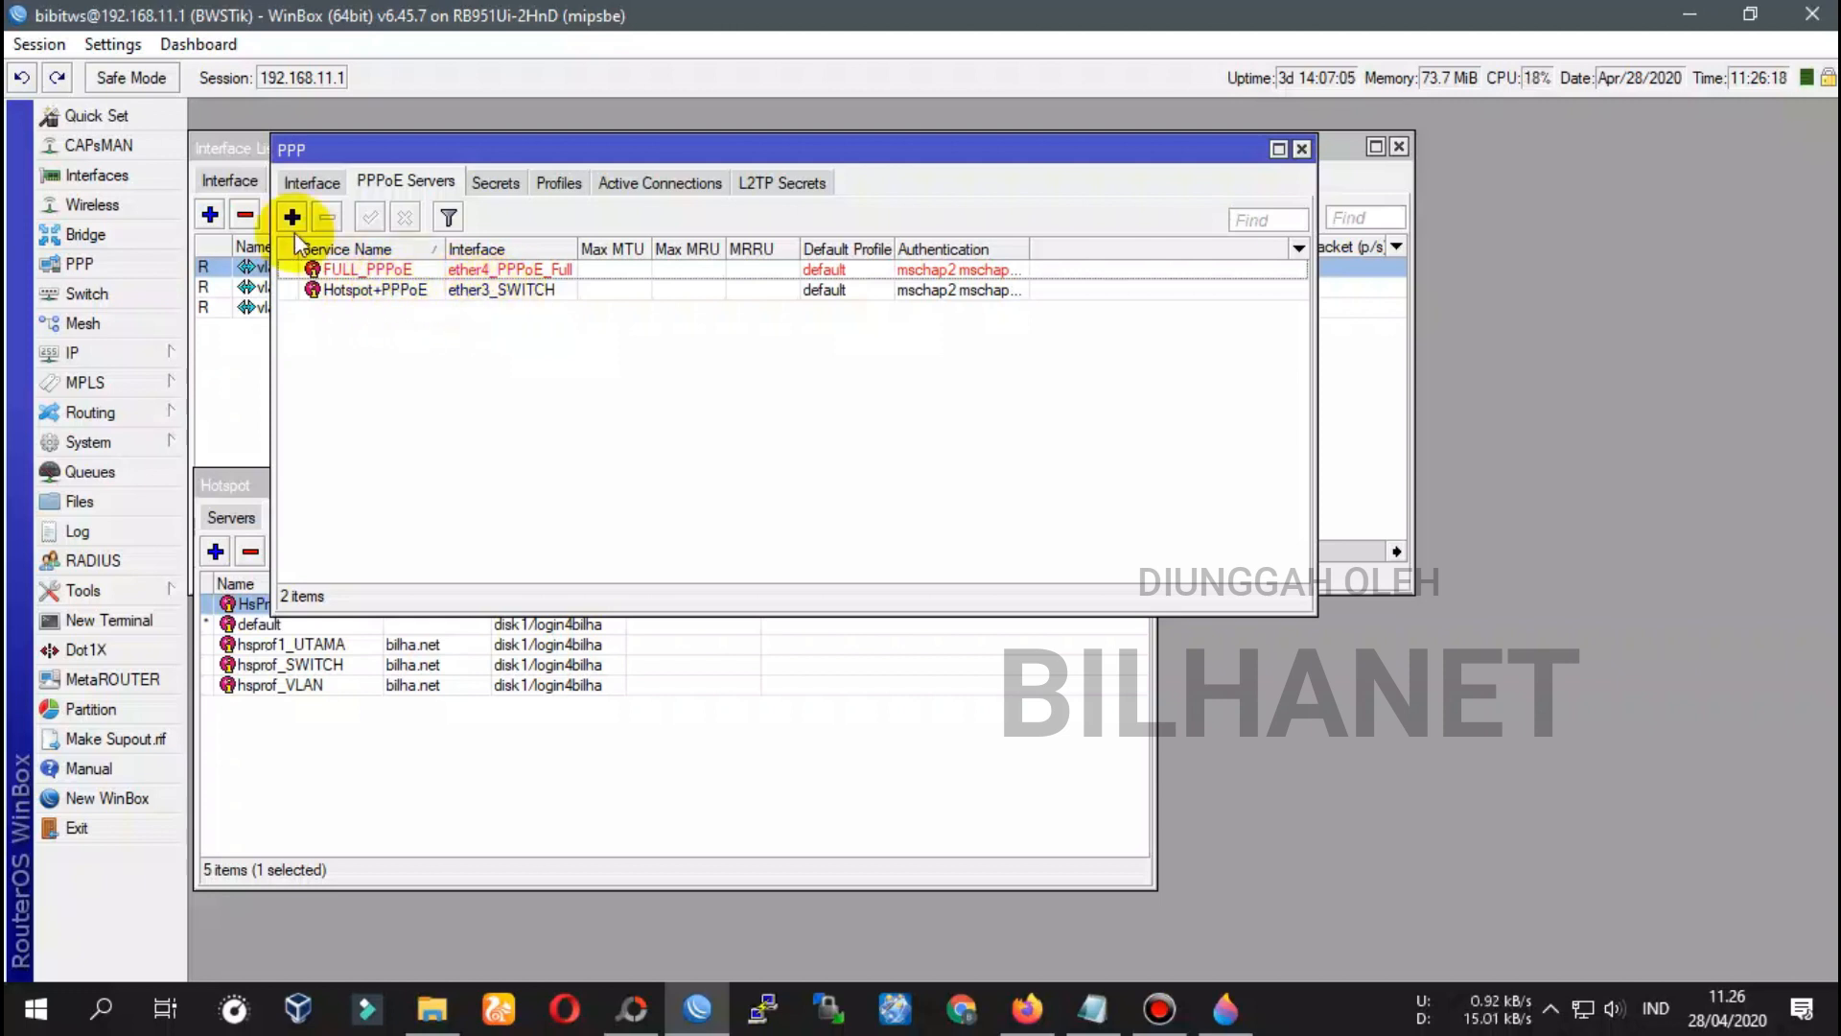
pyautogui.moveTo(346, 159); pyautogui.dragTo(618, 381)
pyautogui.doubleClick(362, 267)
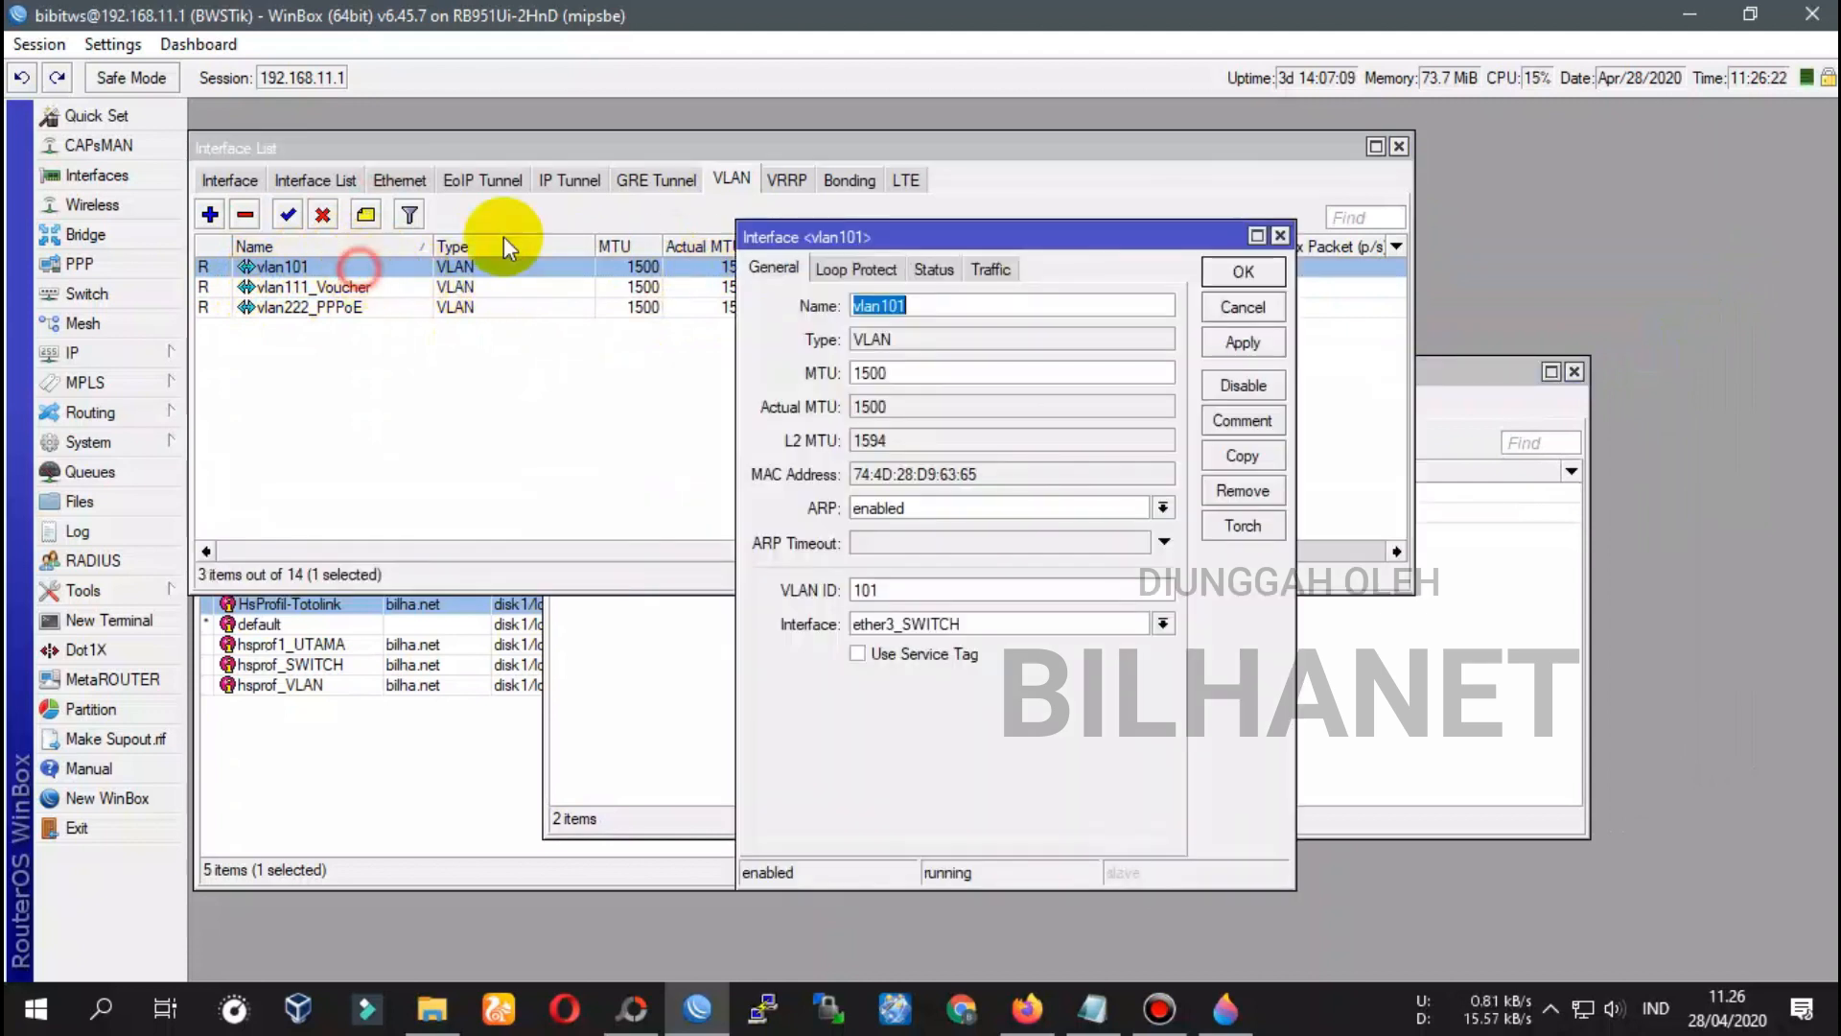
pyautogui.moveTo(959, 247); pyautogui.dragTo(594, 219)
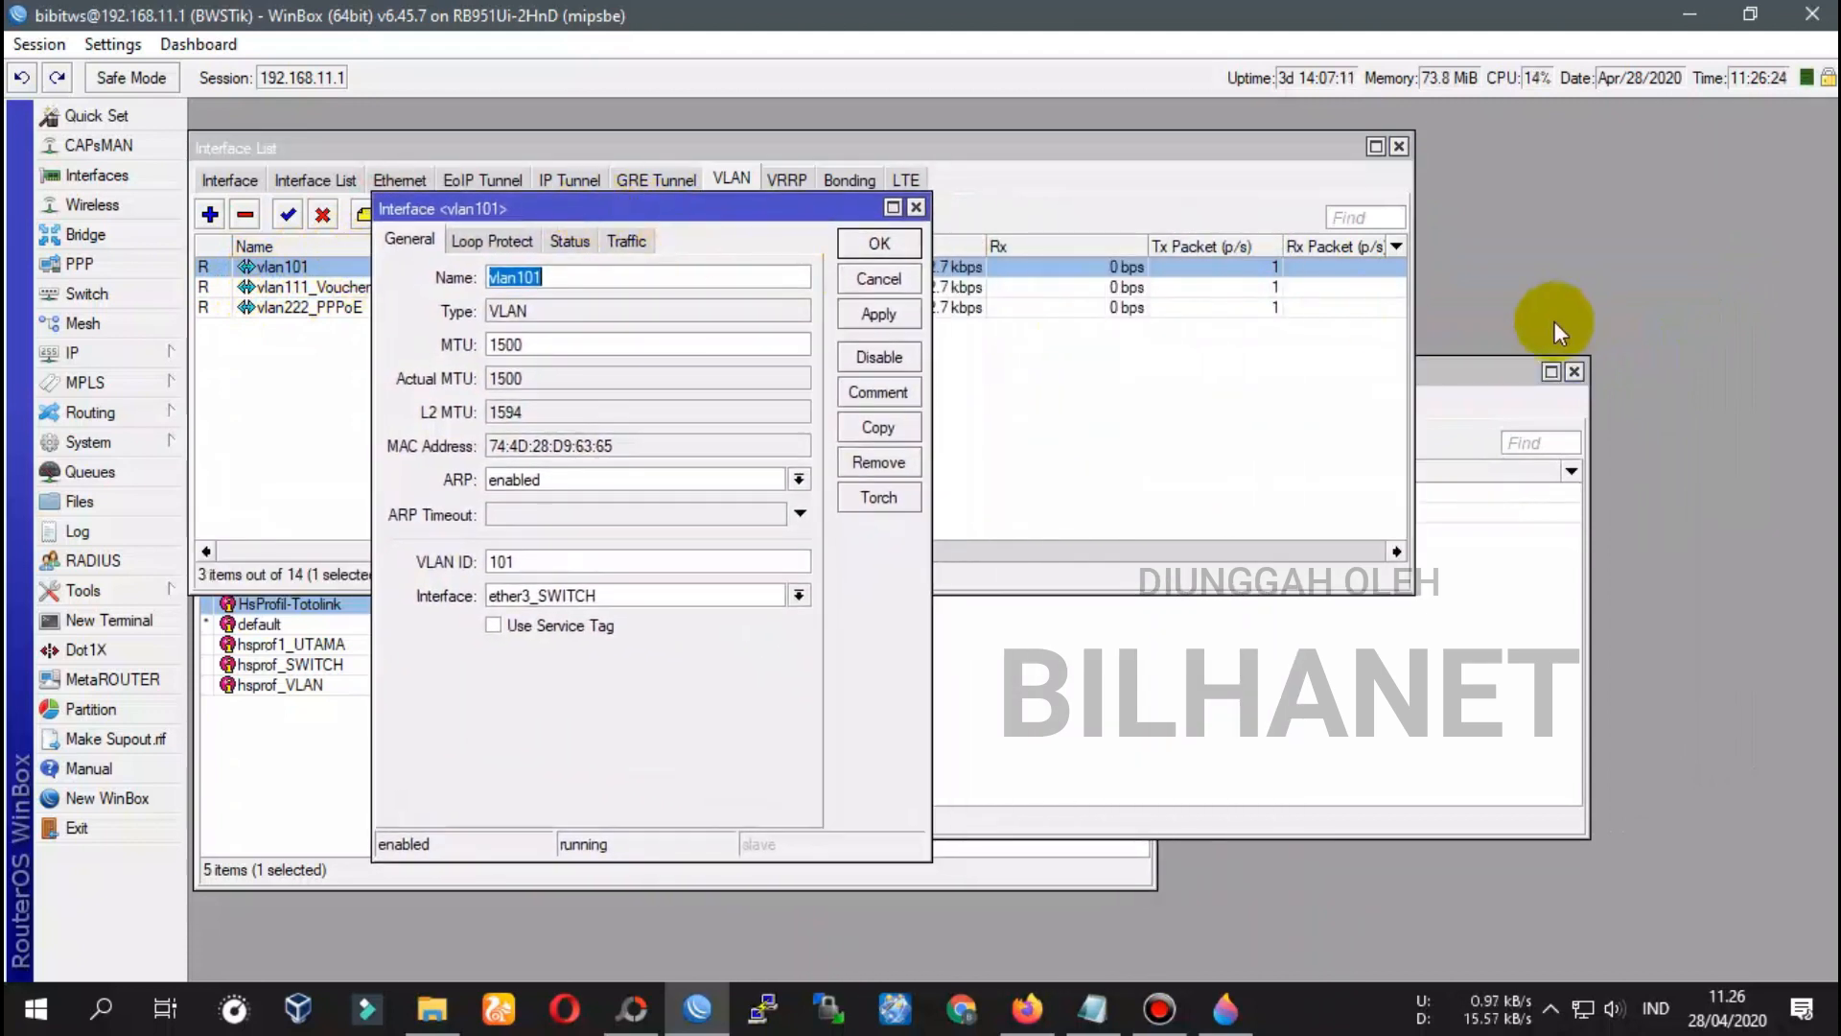
pyautogui.click(1485, 375)
pyautogui.moveTo(1055, 379); pyautogui.dragTo(1307, 301)
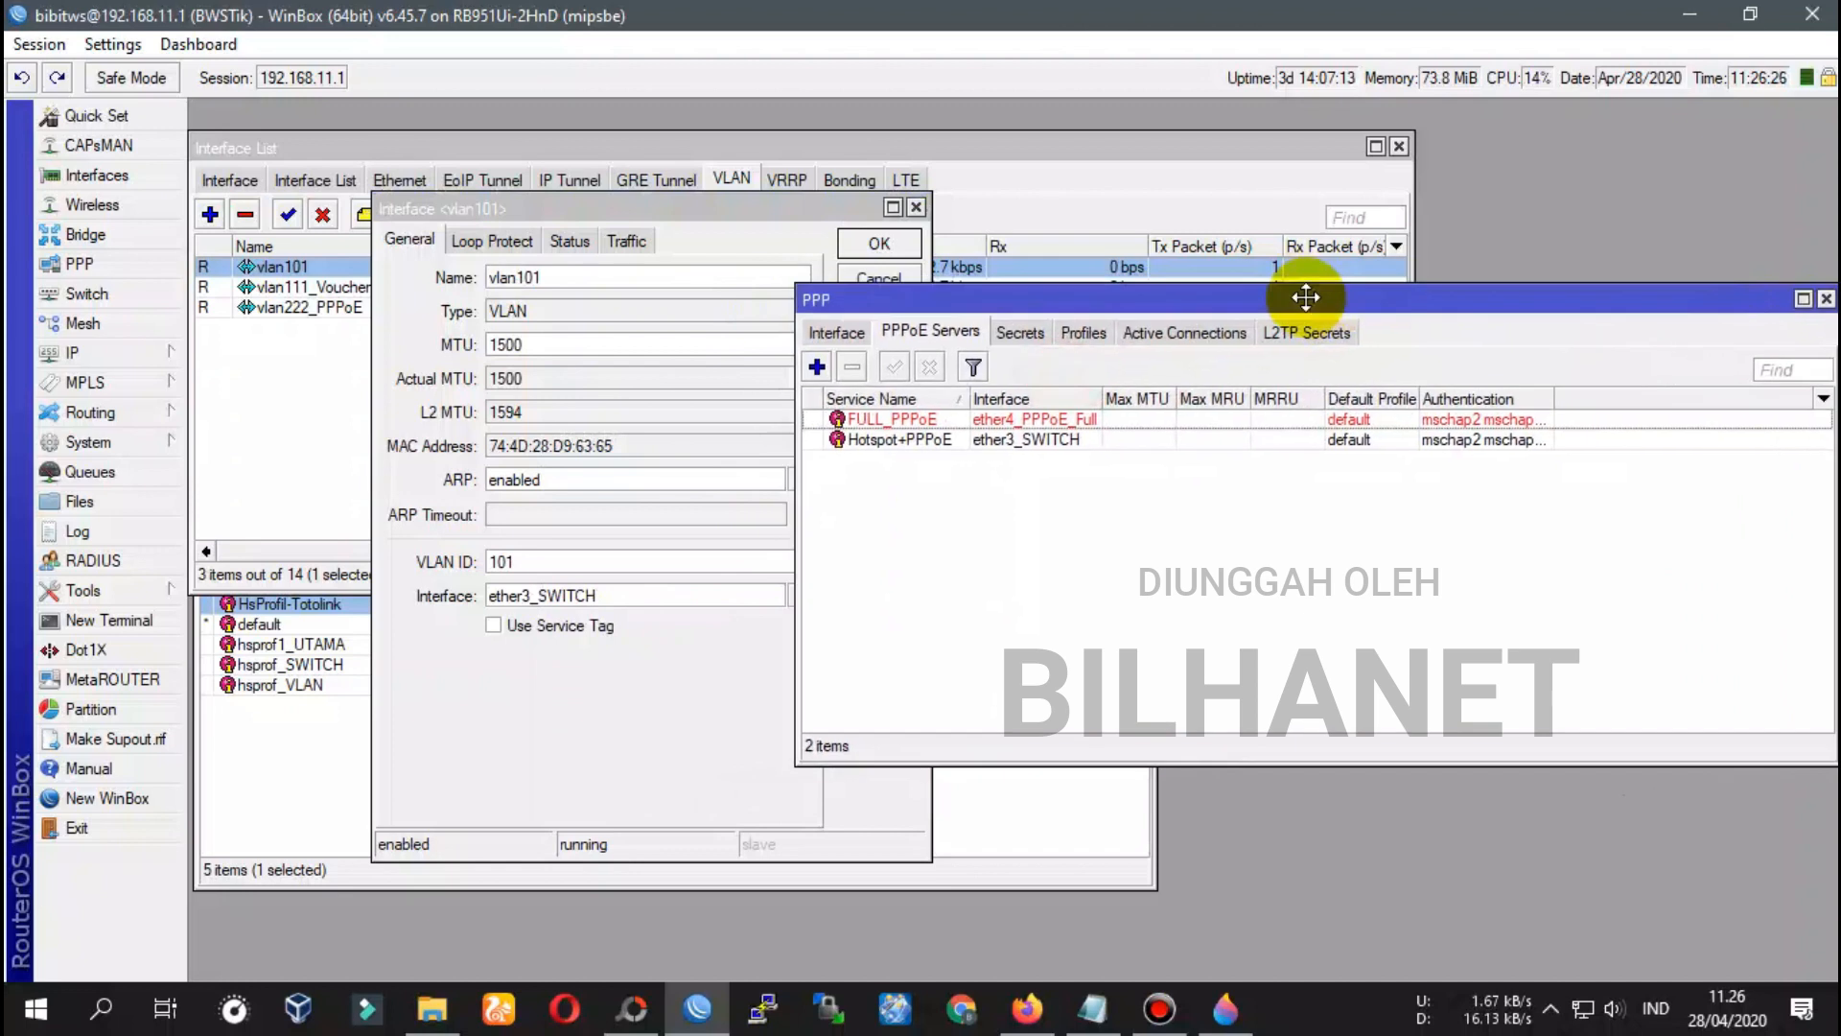
pyautogui.moveTo(834, 209); pyautogui.dragTo(708, 219)
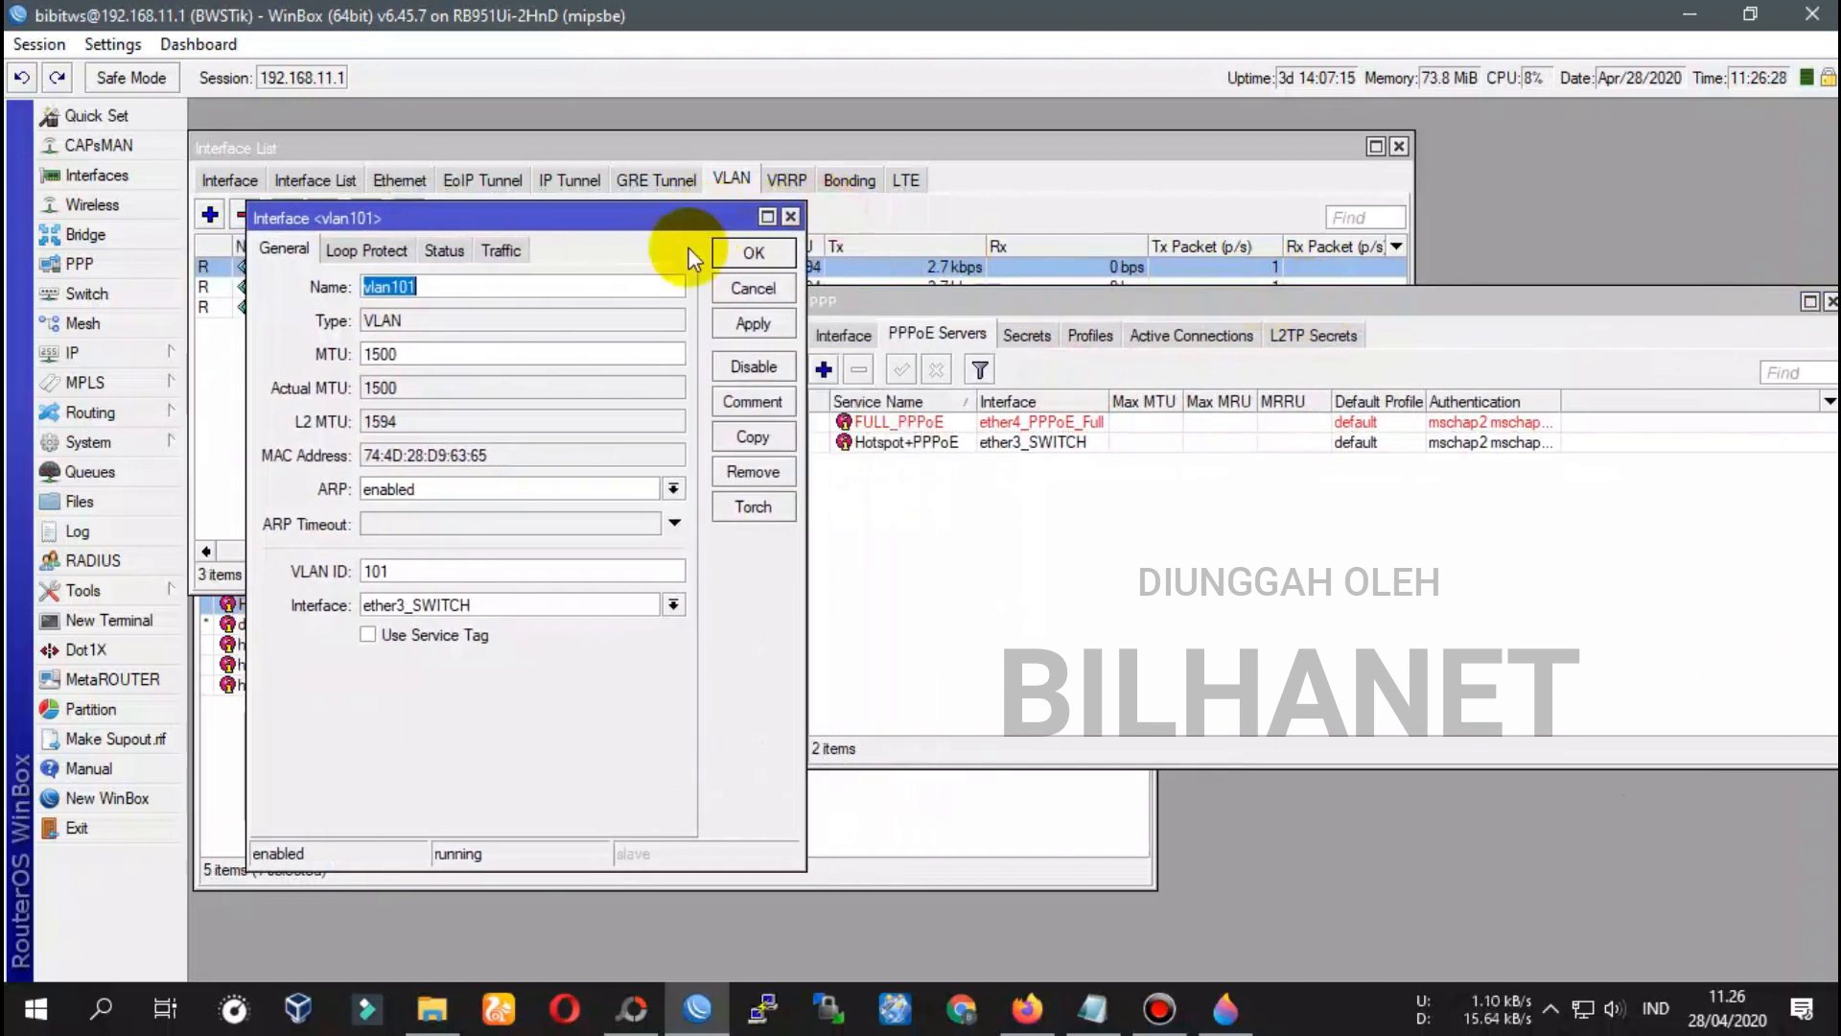
pyautogui.click(336, 608)
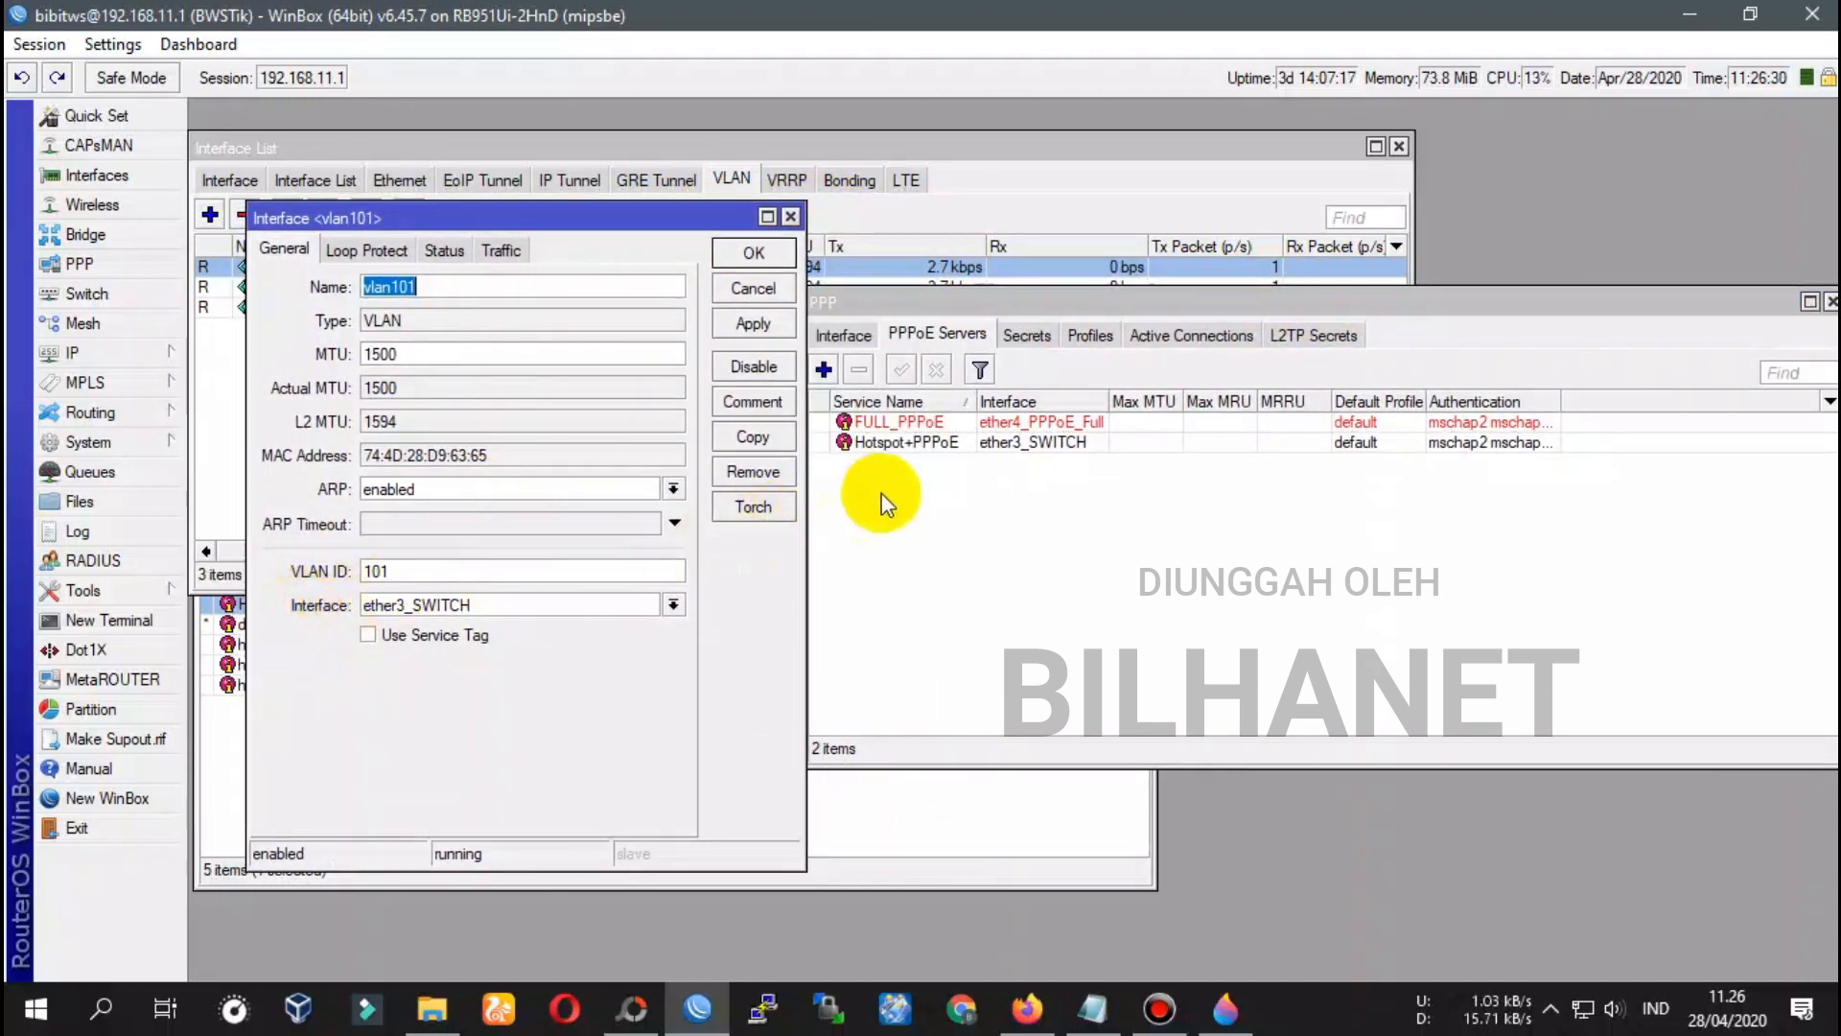
# Confirm the Hotspot+PPPoE server stays on ether3_SWITCH, then close it and the vlan101 dialog
pyautogui.click(1046, 449)
pyautogui.doubleClick(1055, 448)
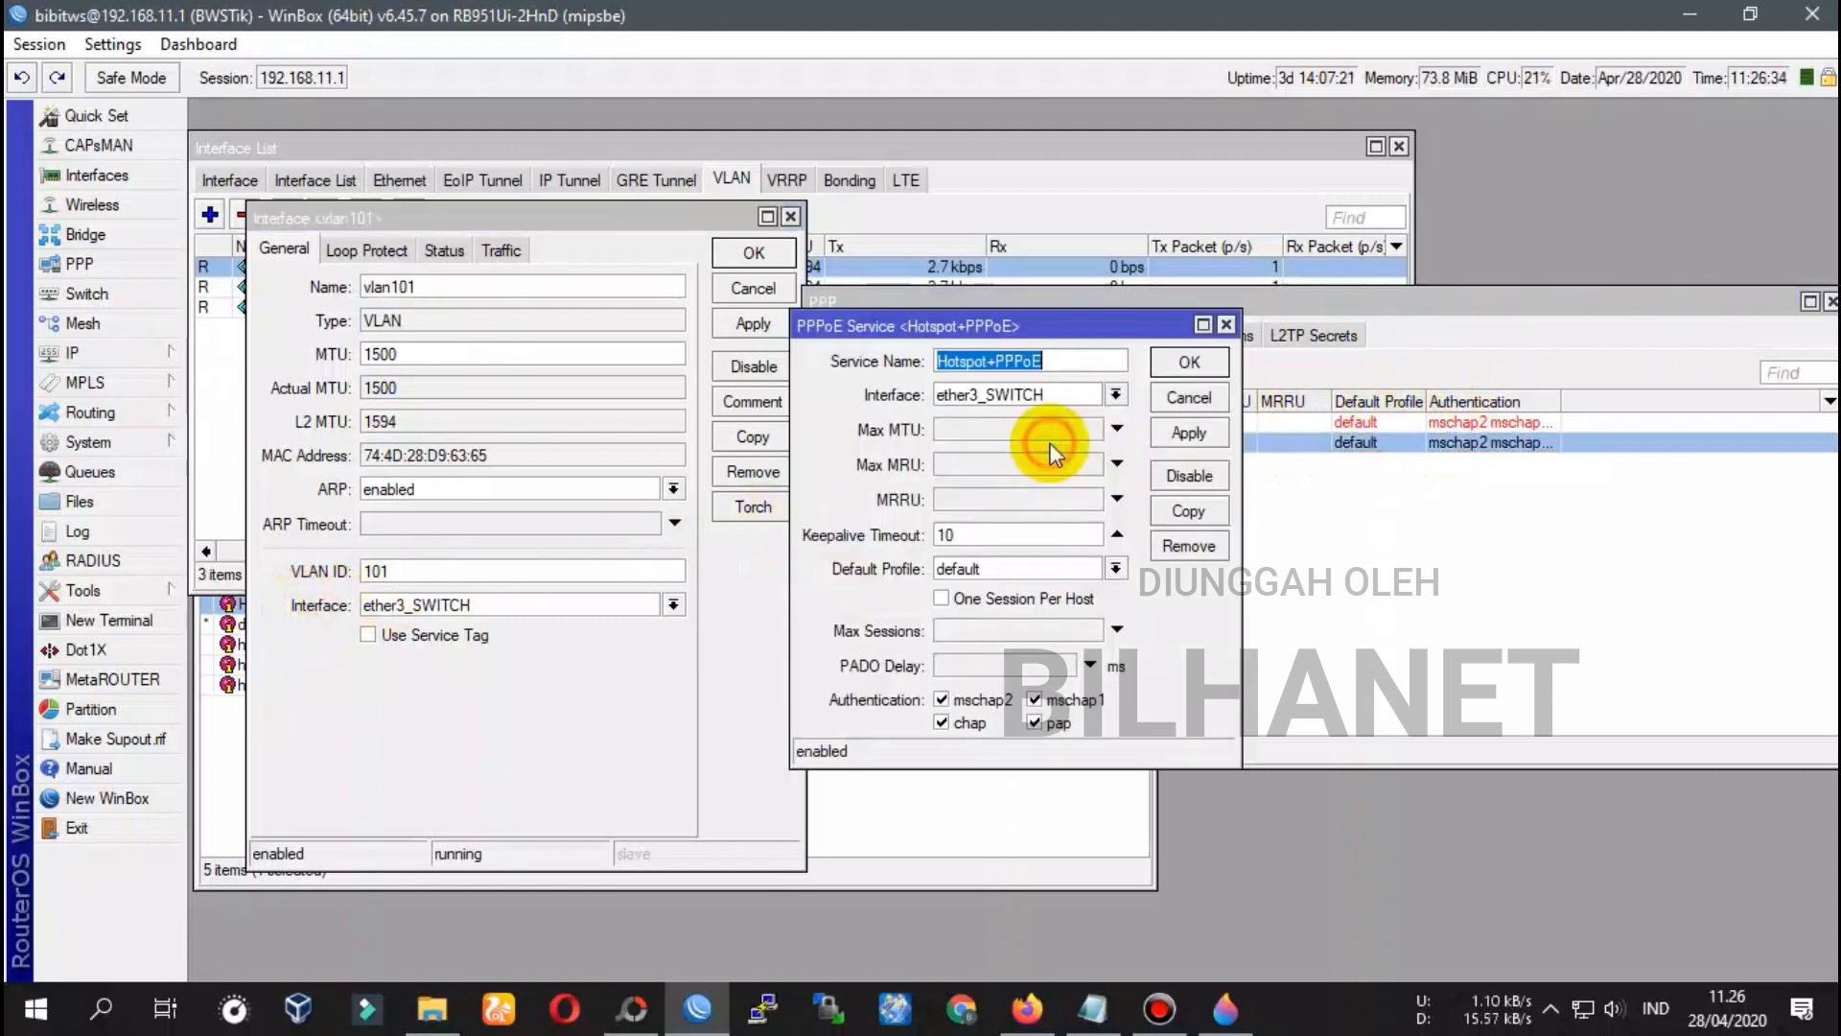
pyautogui.click(1009, 397)
pyautogui.click(1007, 399)
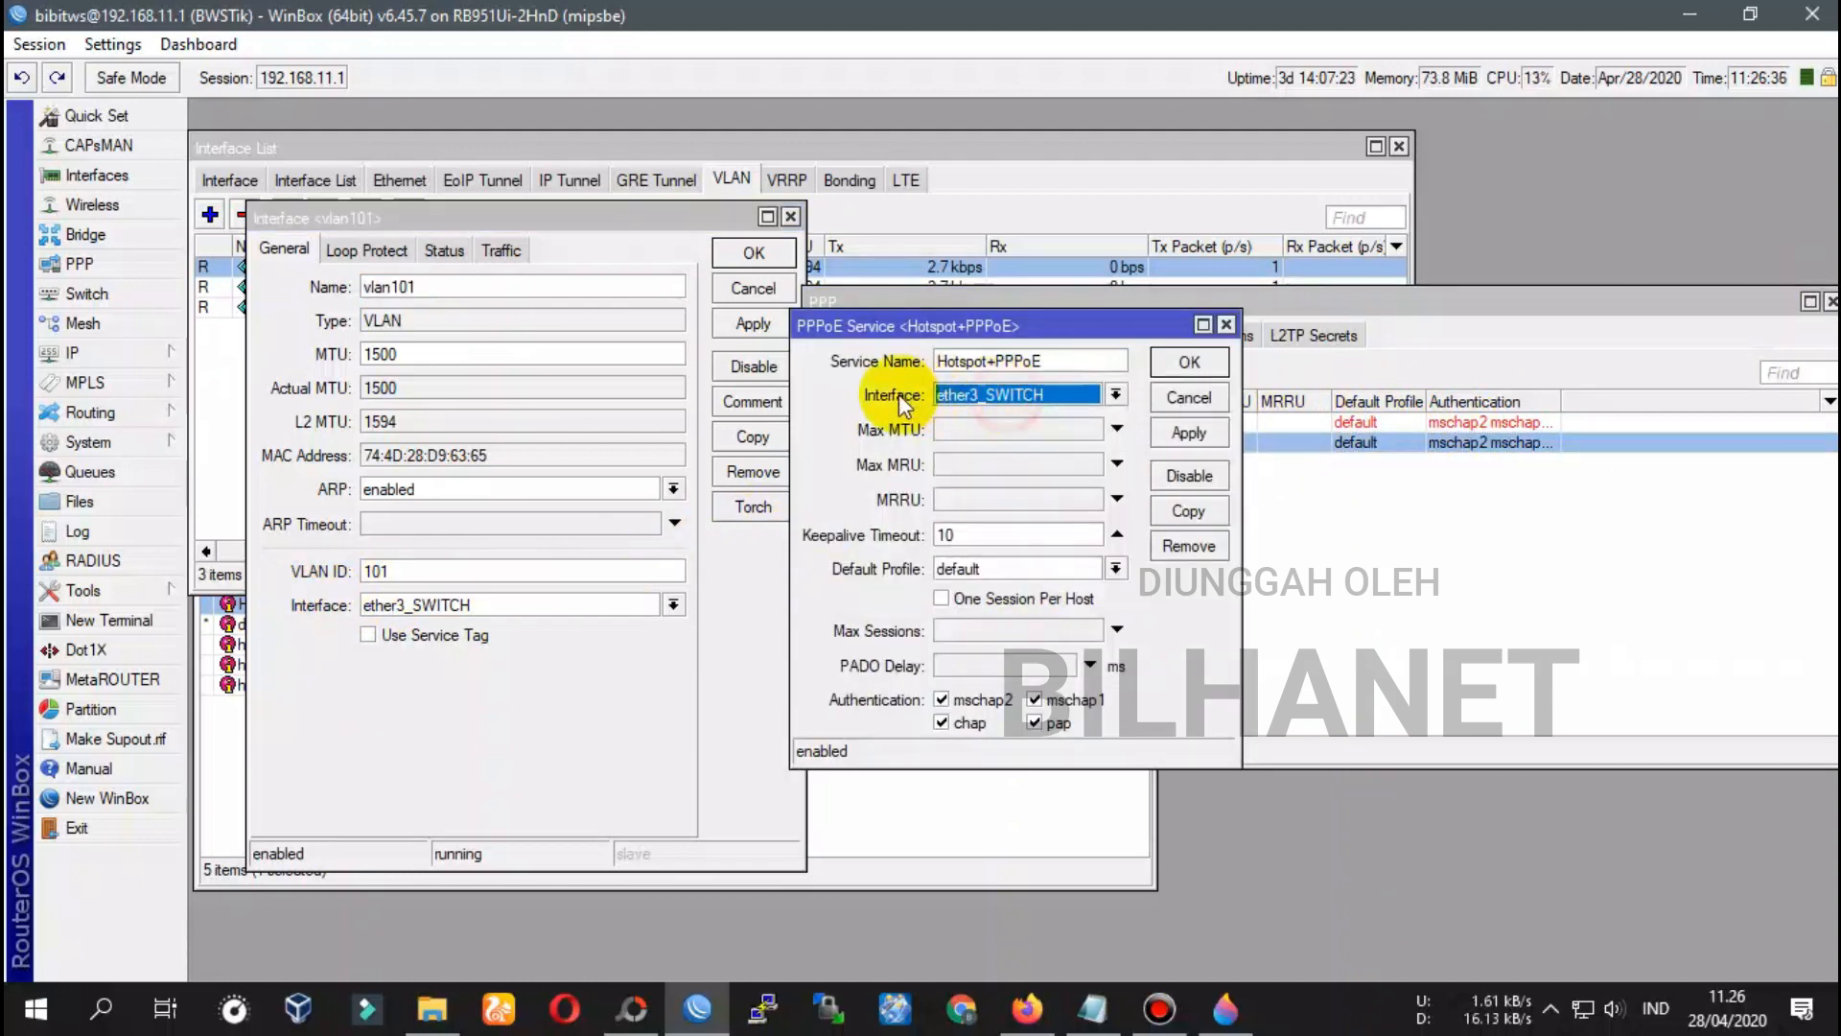
pyautogui.click(330, 614)
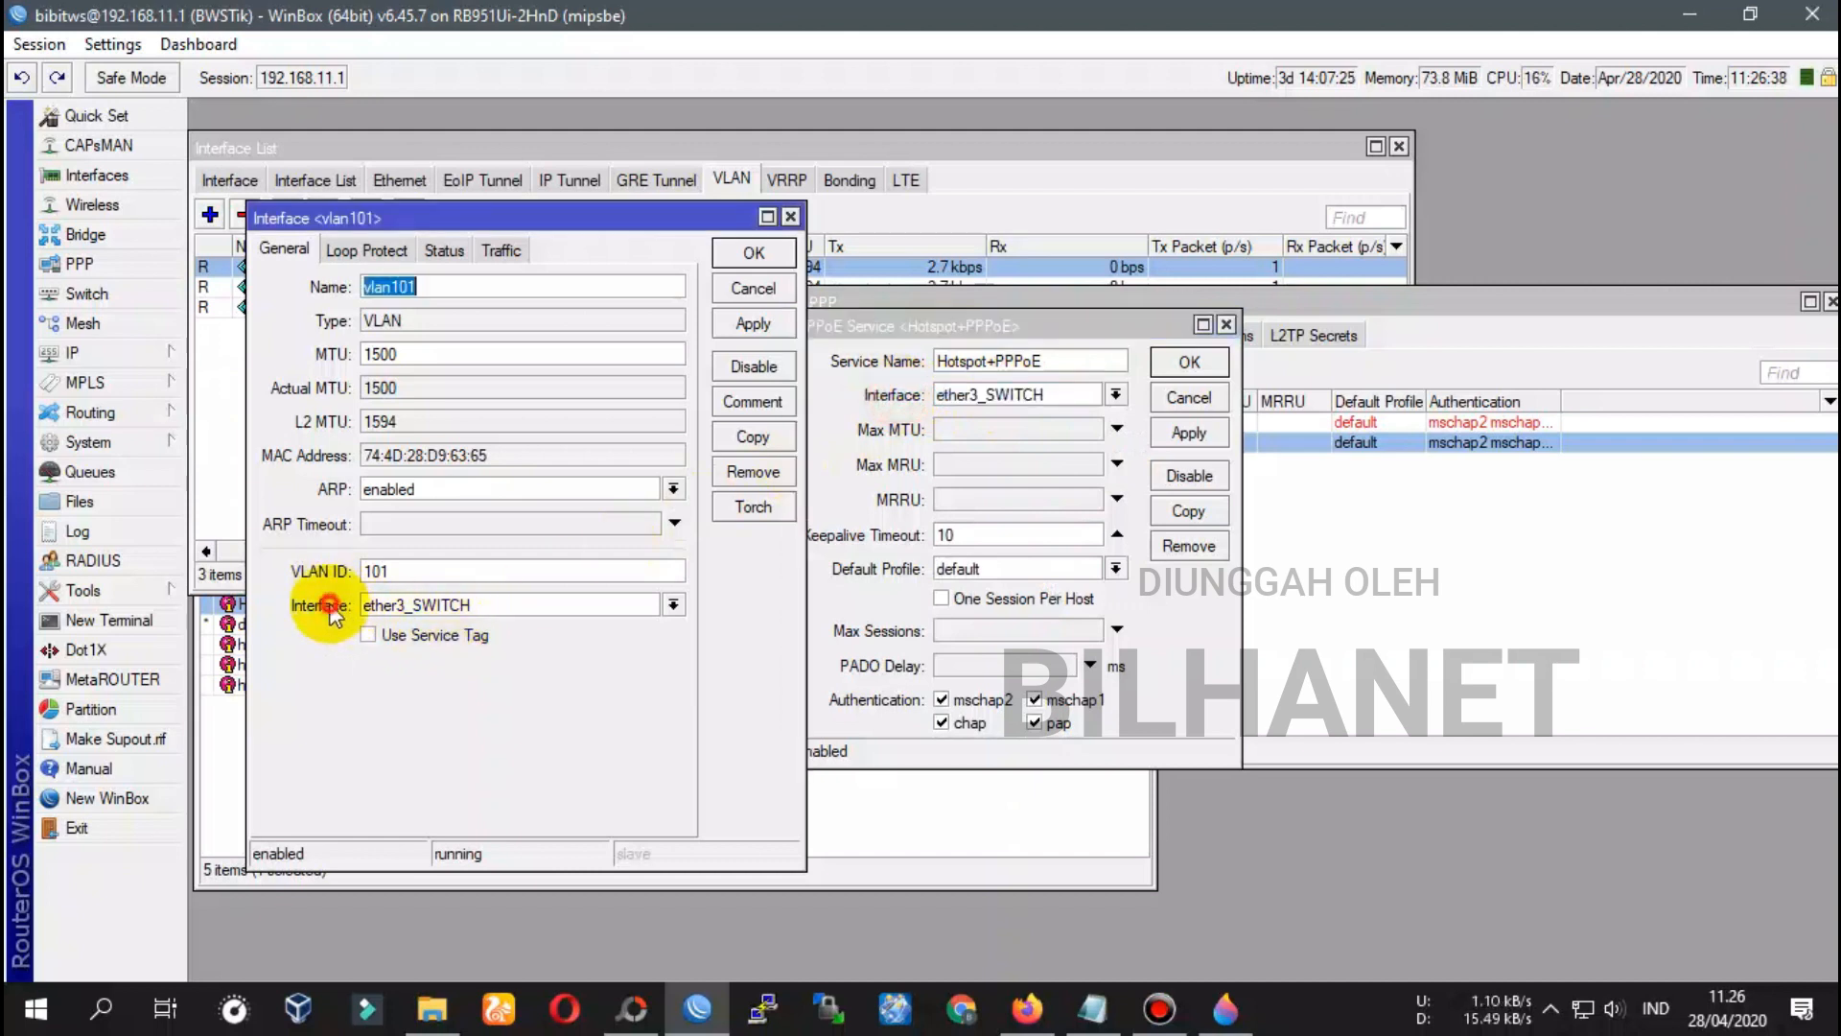
pyautogui.click(1193, 363)
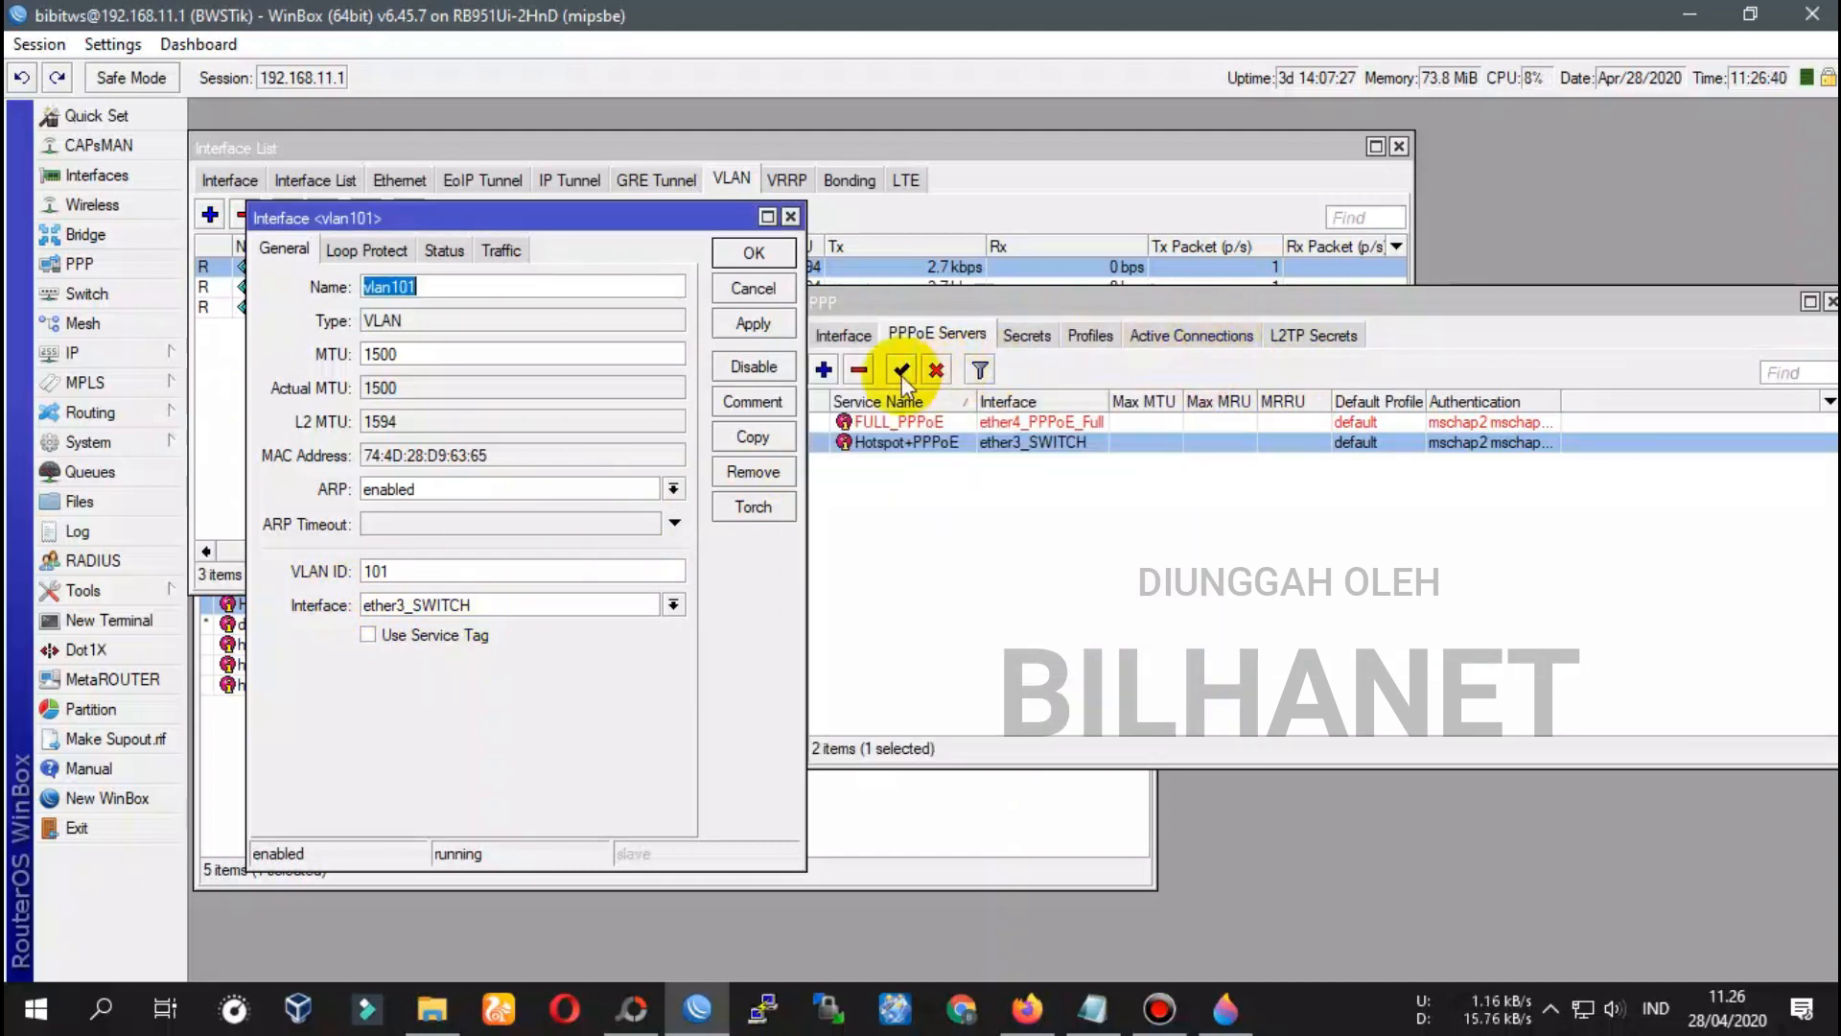
pyautogui.click(722, 255)
pyautogui.click(1015, 337)
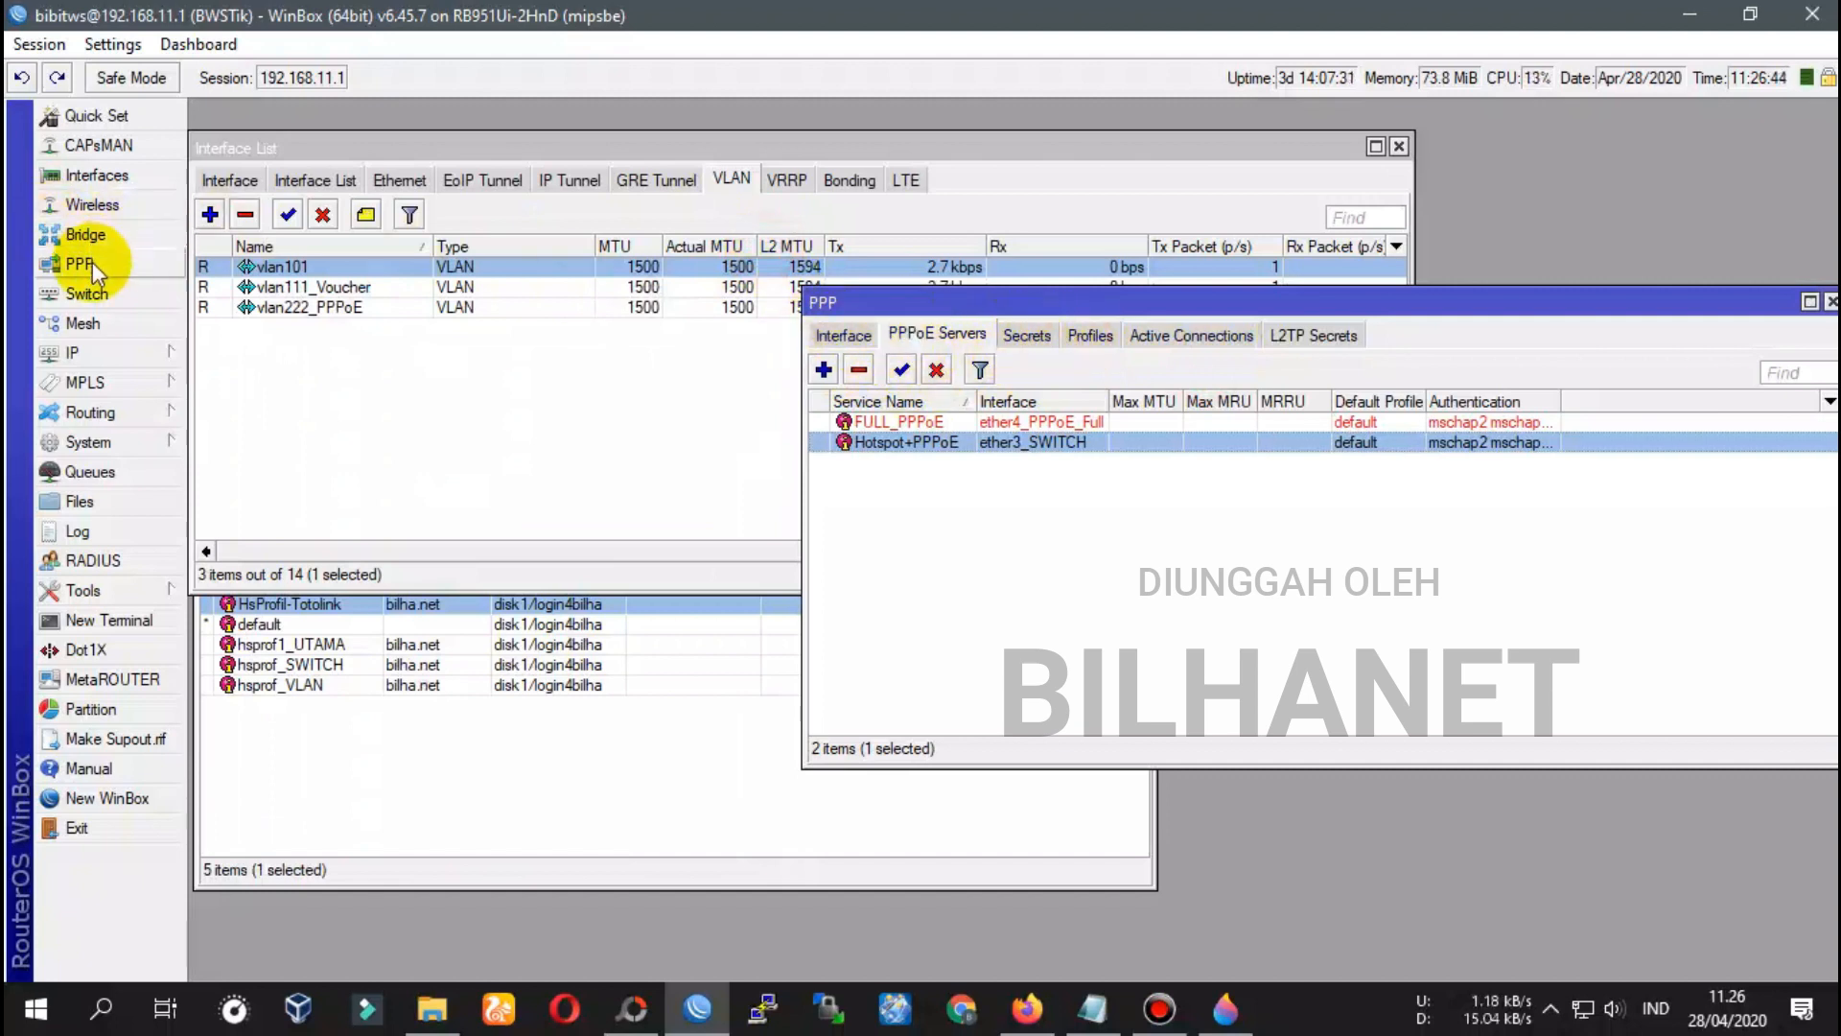
pyautogui.click(92, 262)
# Add PPP secret ppp-vlan-totolink with a password, service pppoe and profile TES-PPPOE
pyautogui.click(1023, 336)
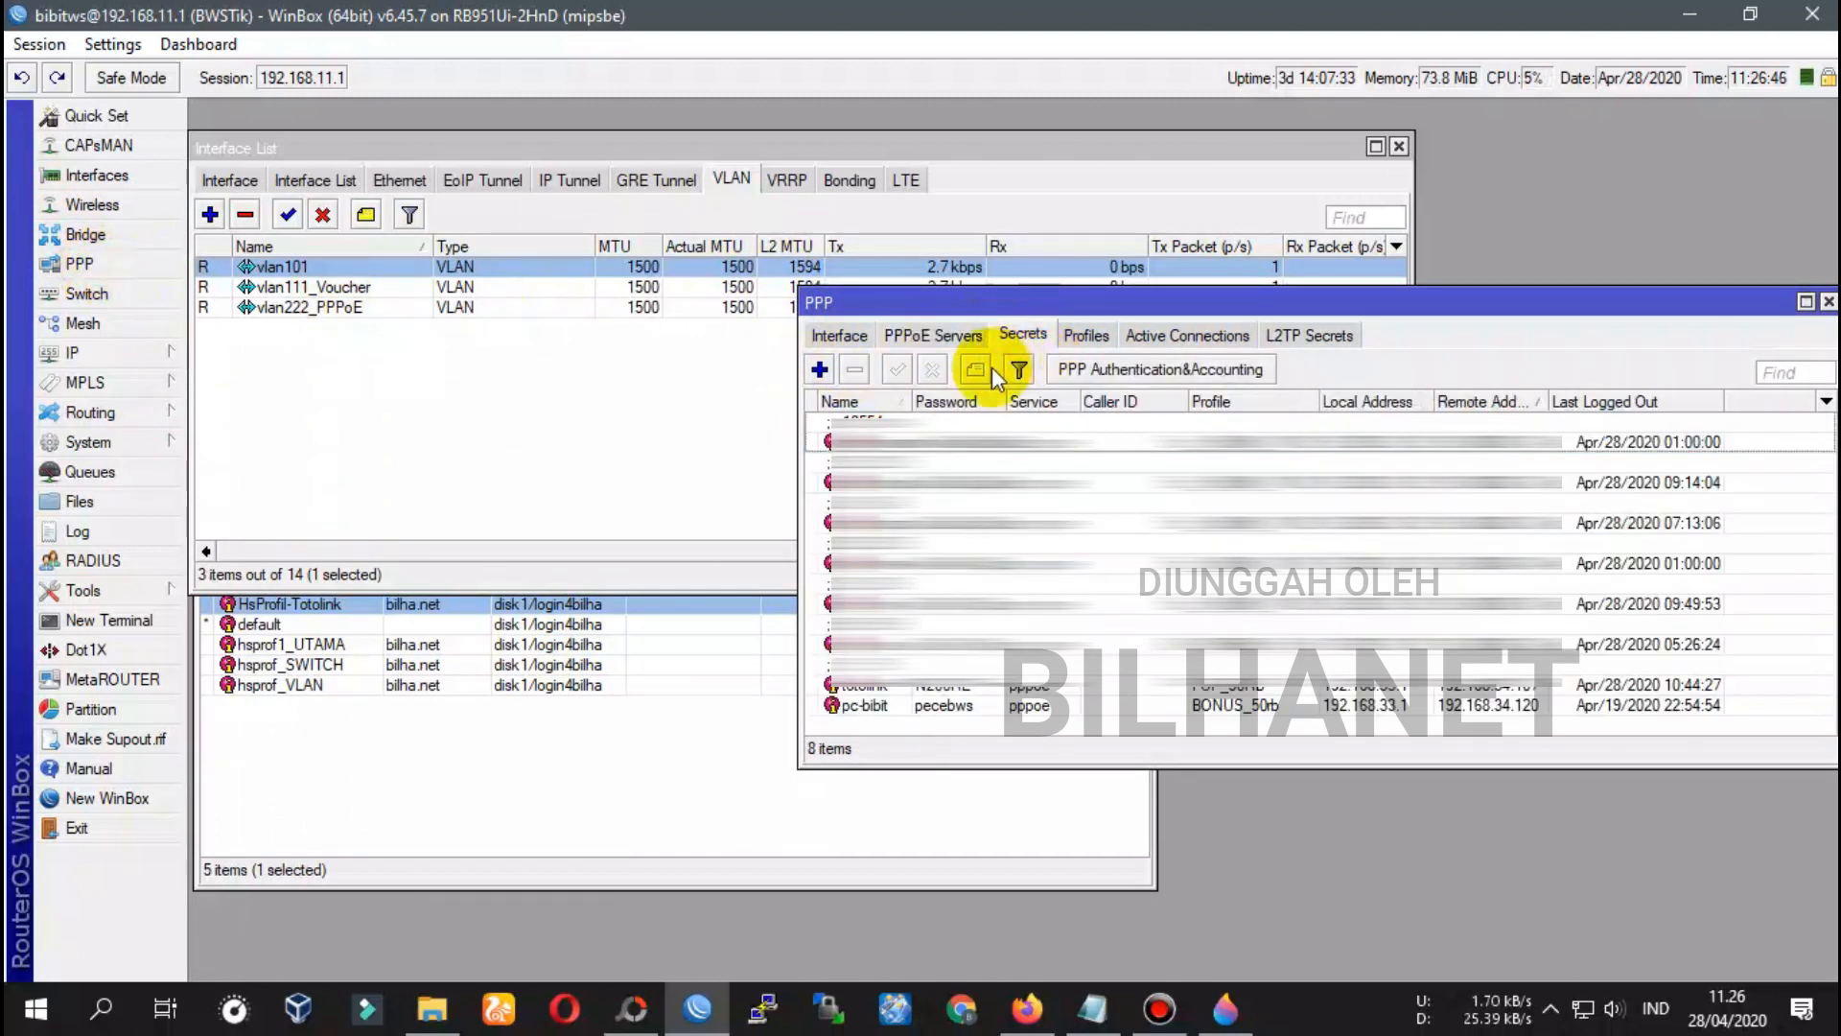
pyautogui.click(820, 370)
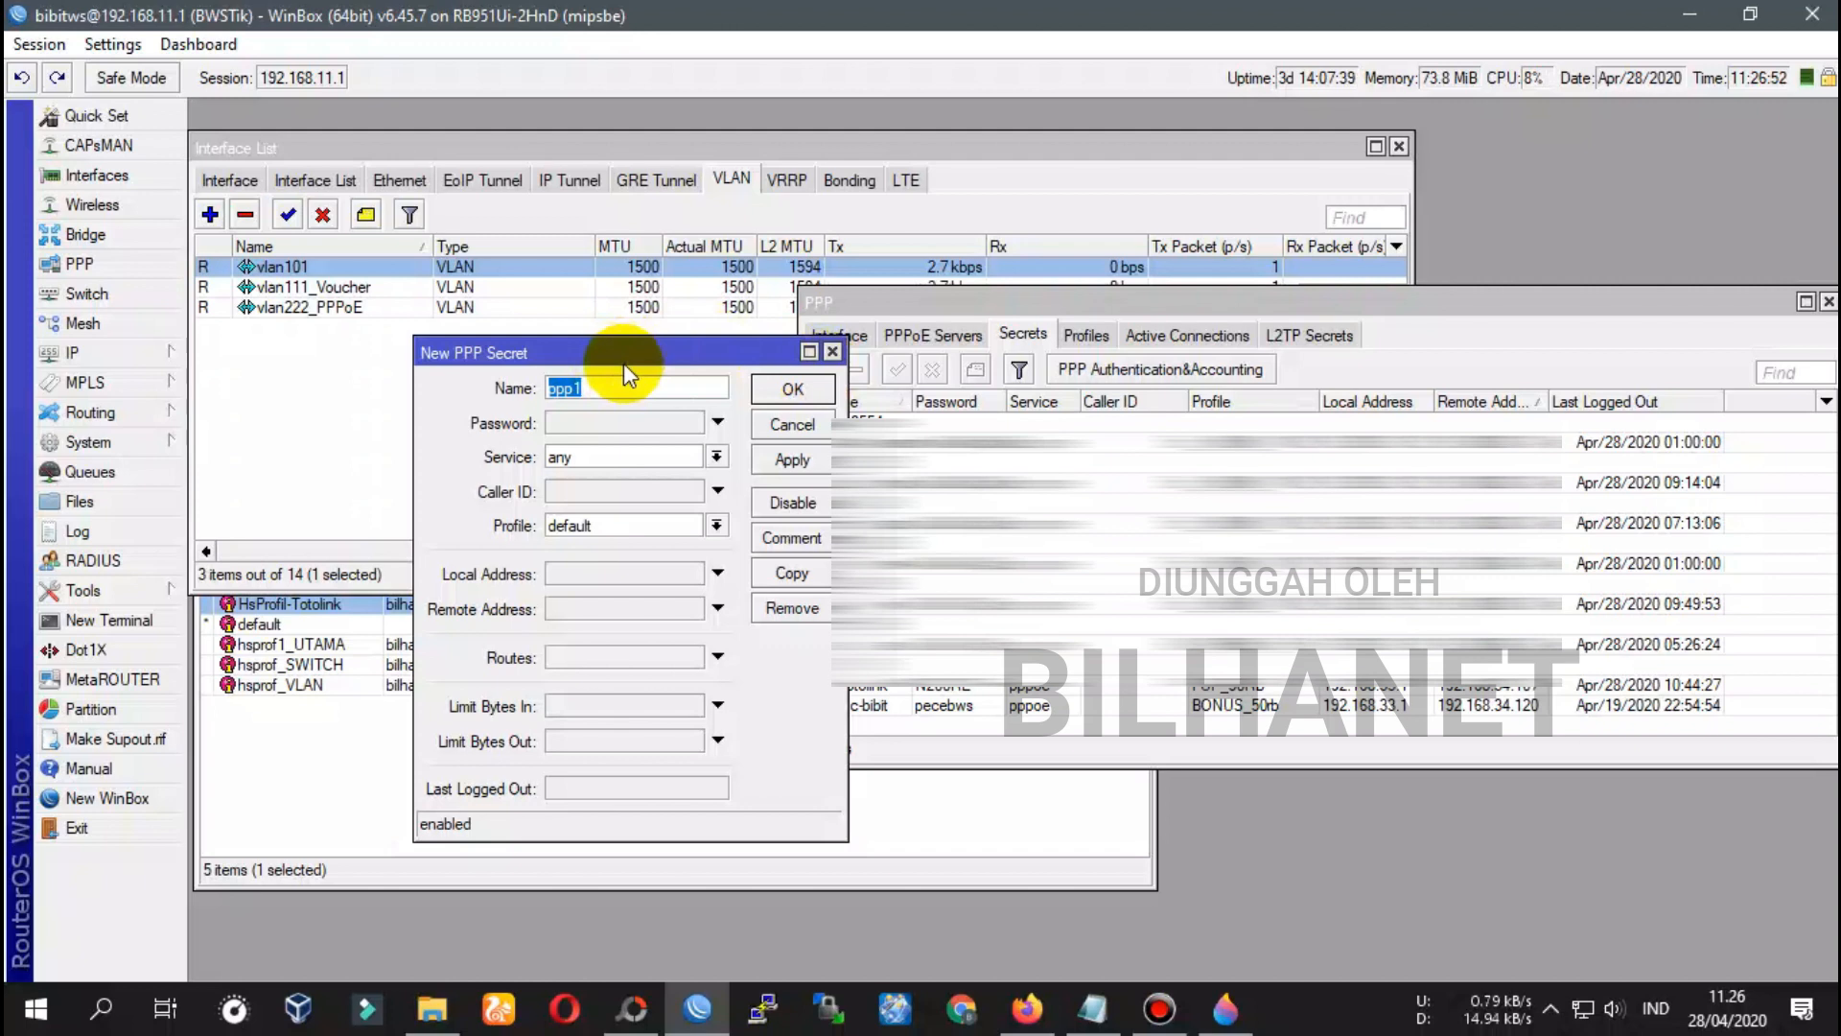
pyautogui.write('vlan-totolink')
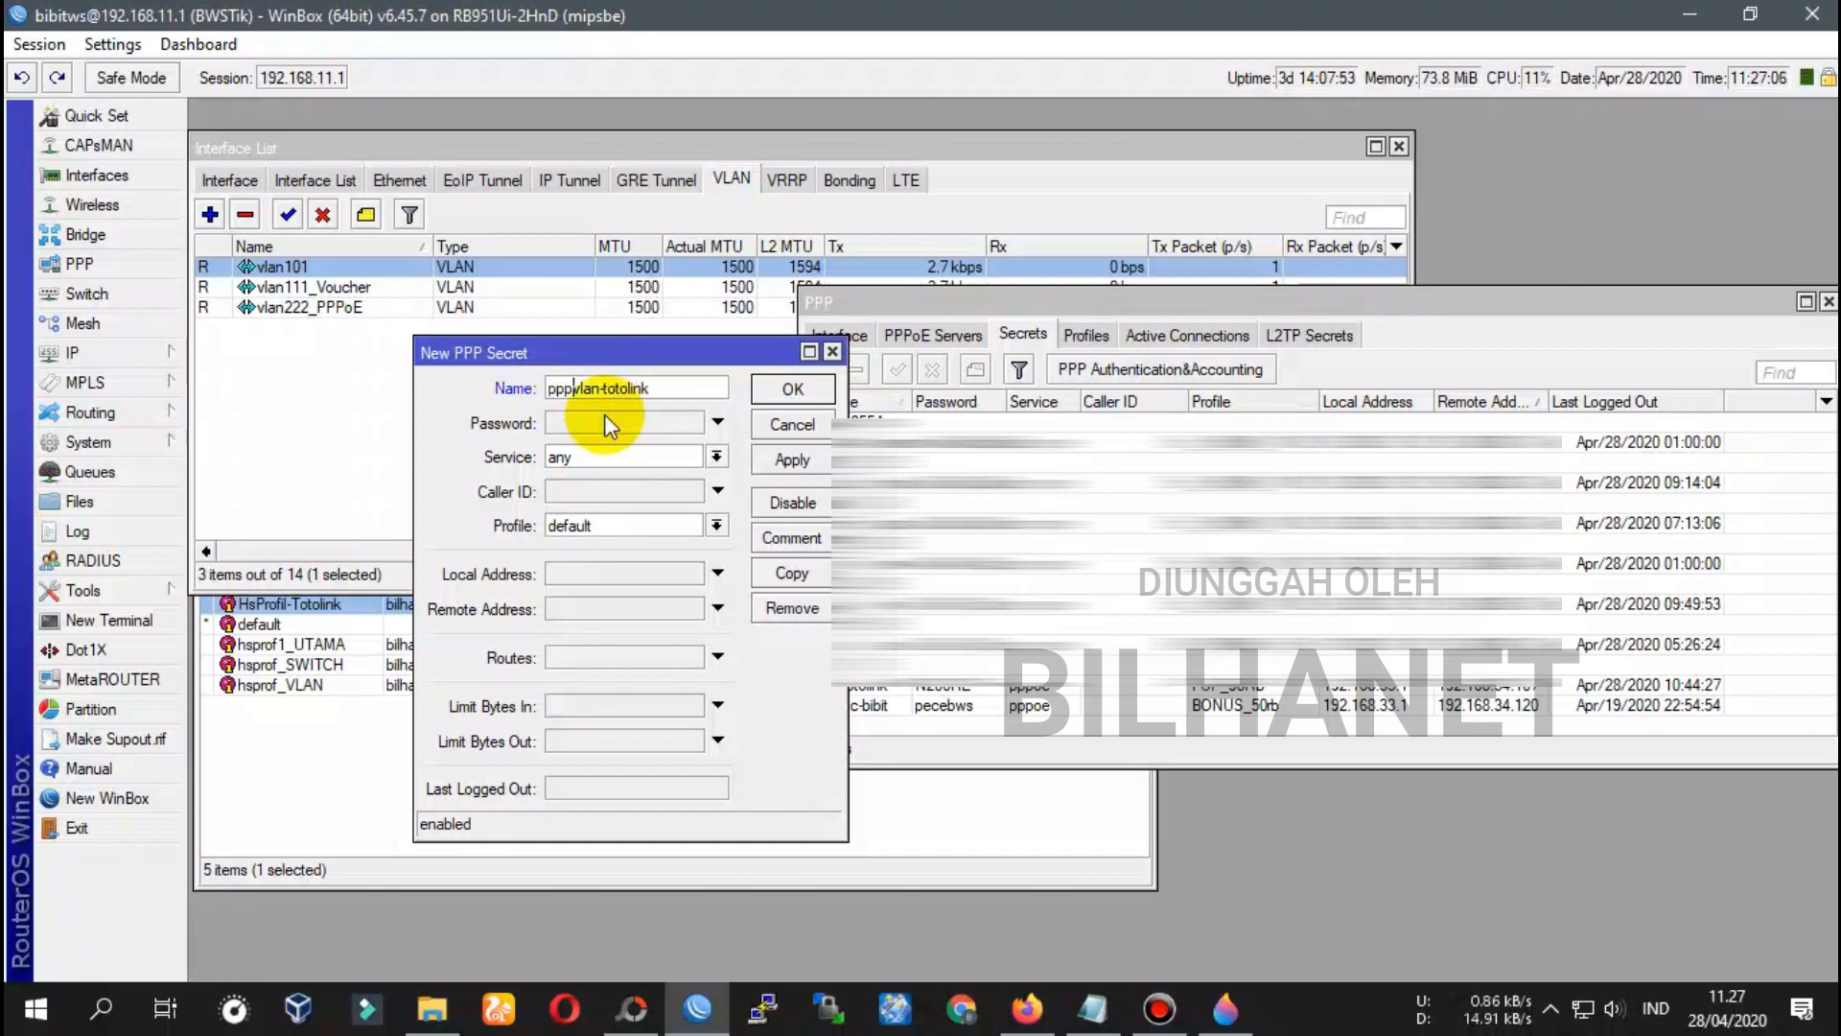
pyautogui.moveTo(672, 389); pyautogui.dragTo(530, 394)
pyautogui.click(564, 424)
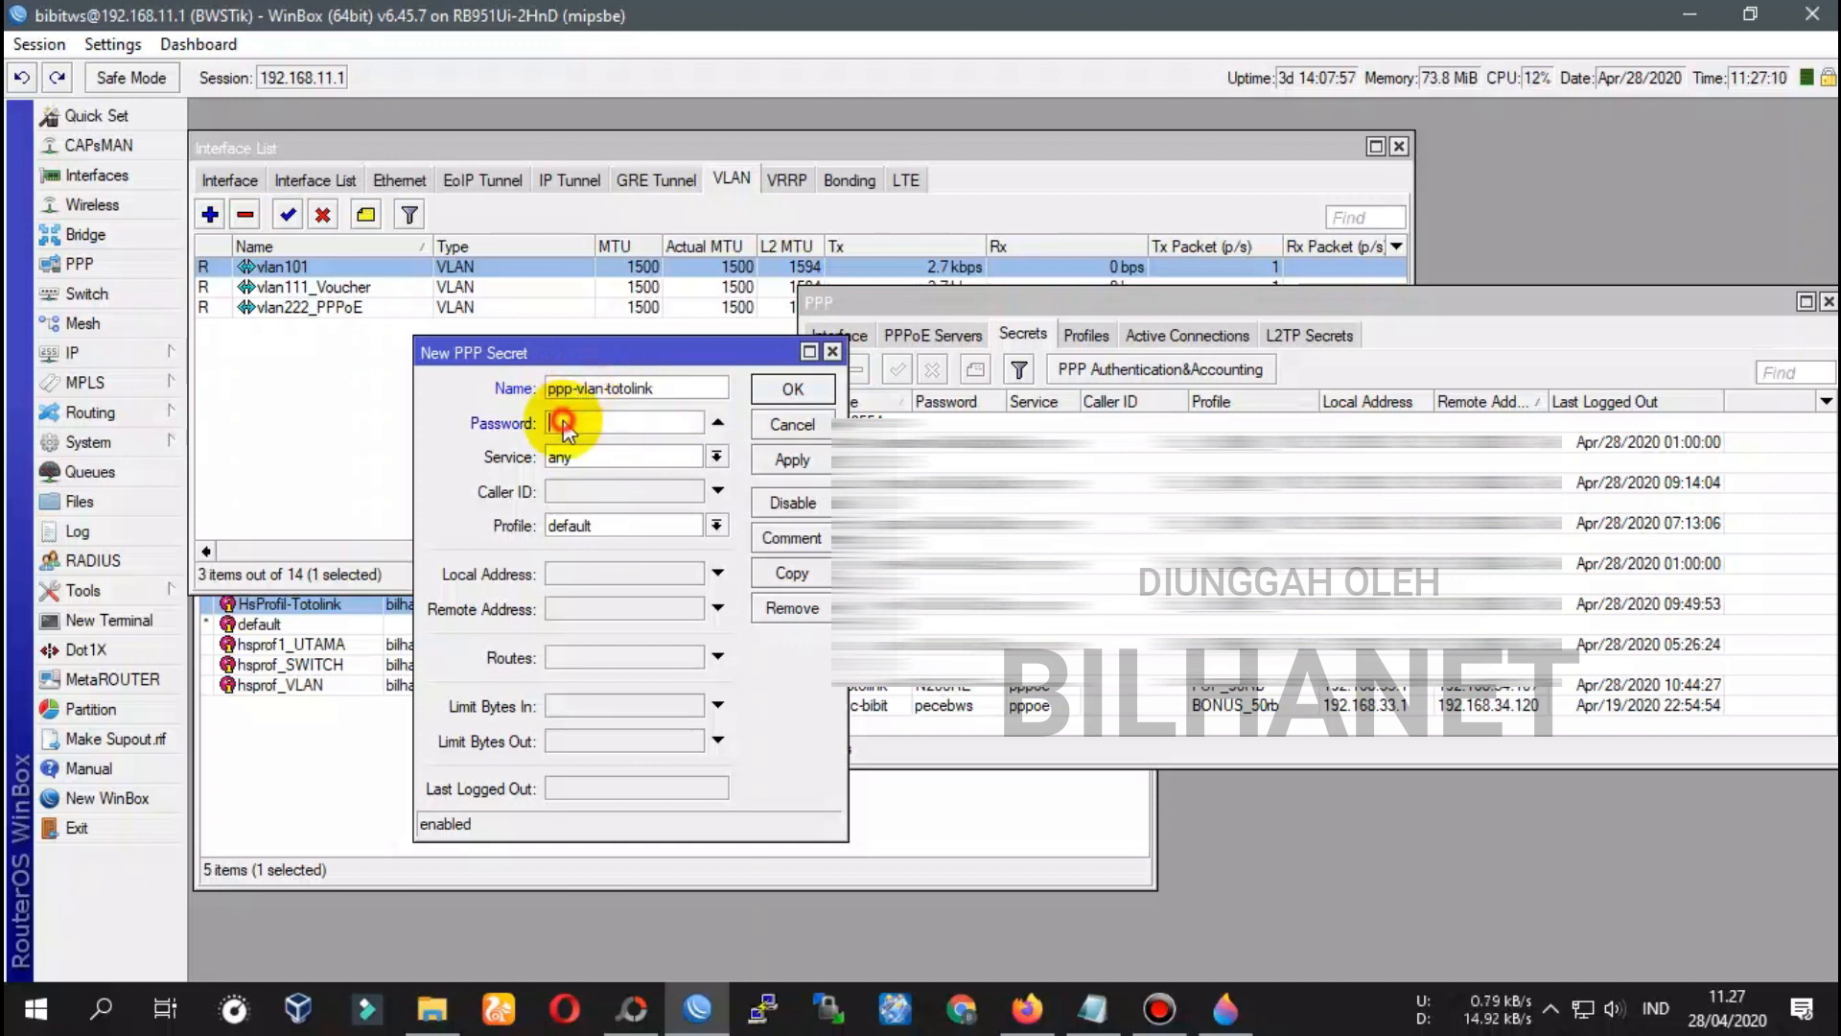
pyautogui.write('123')
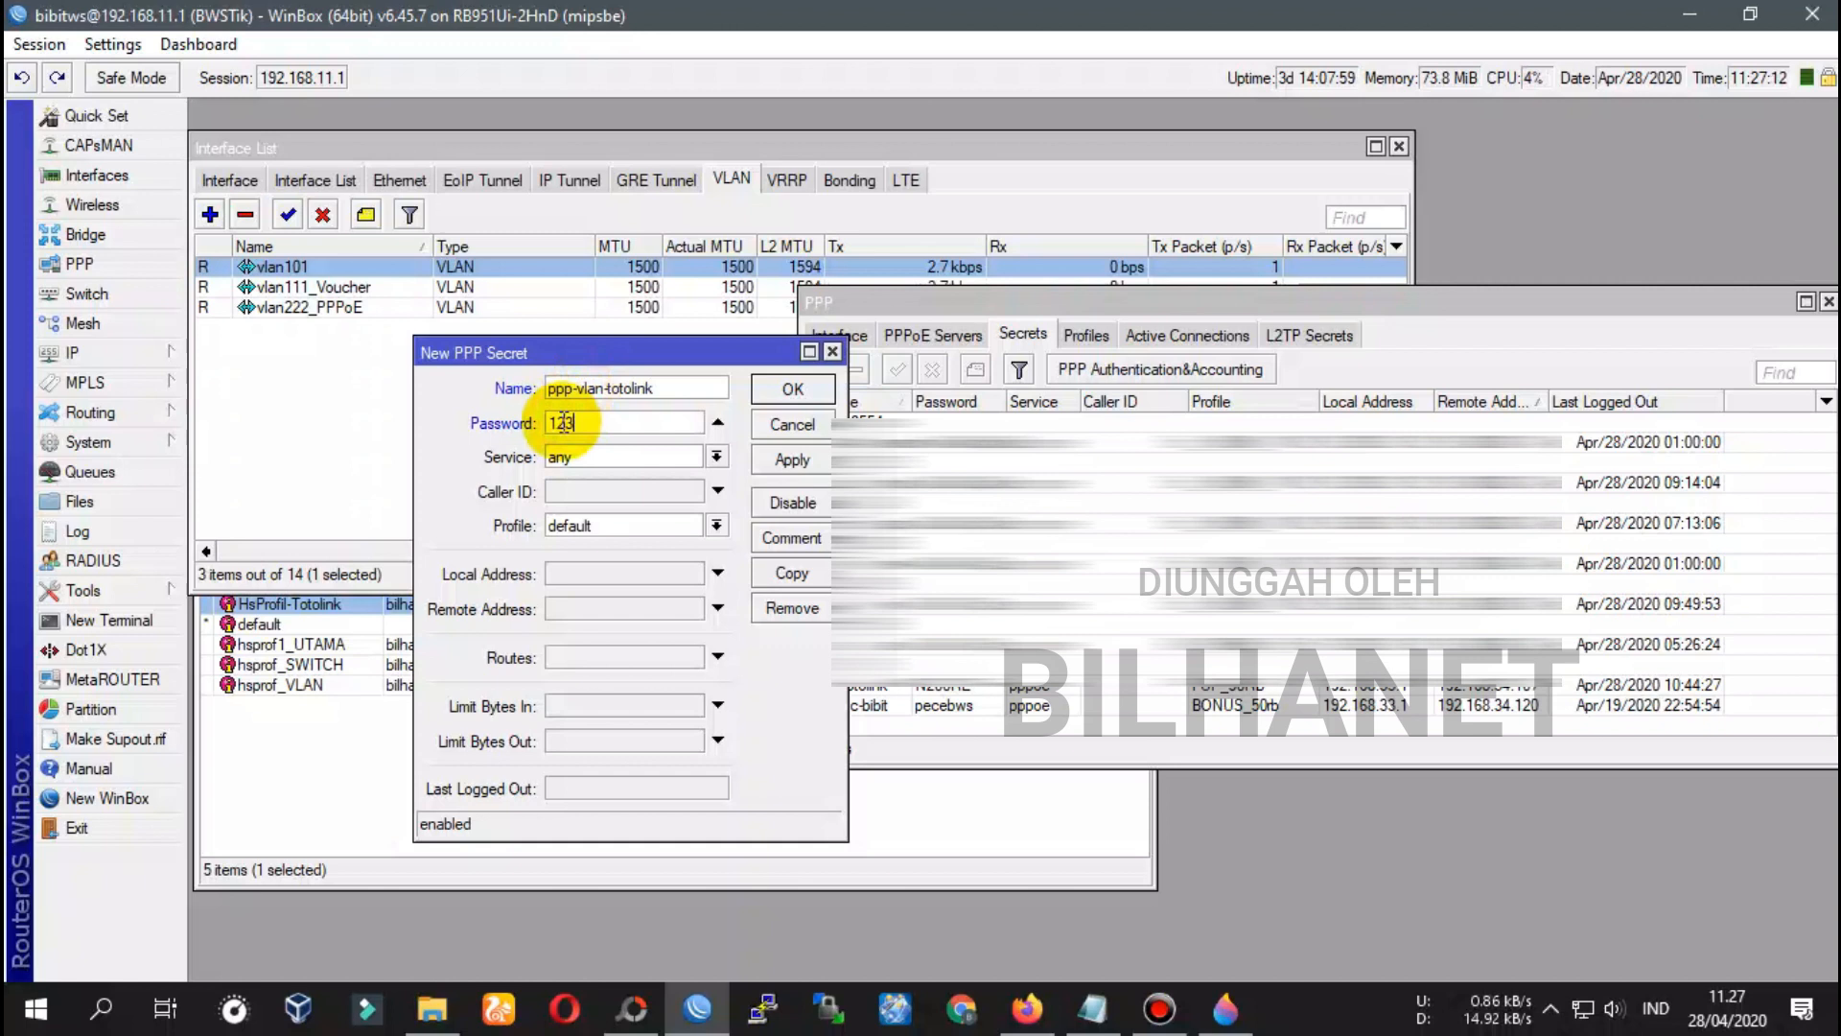
pyautogui.write('45')
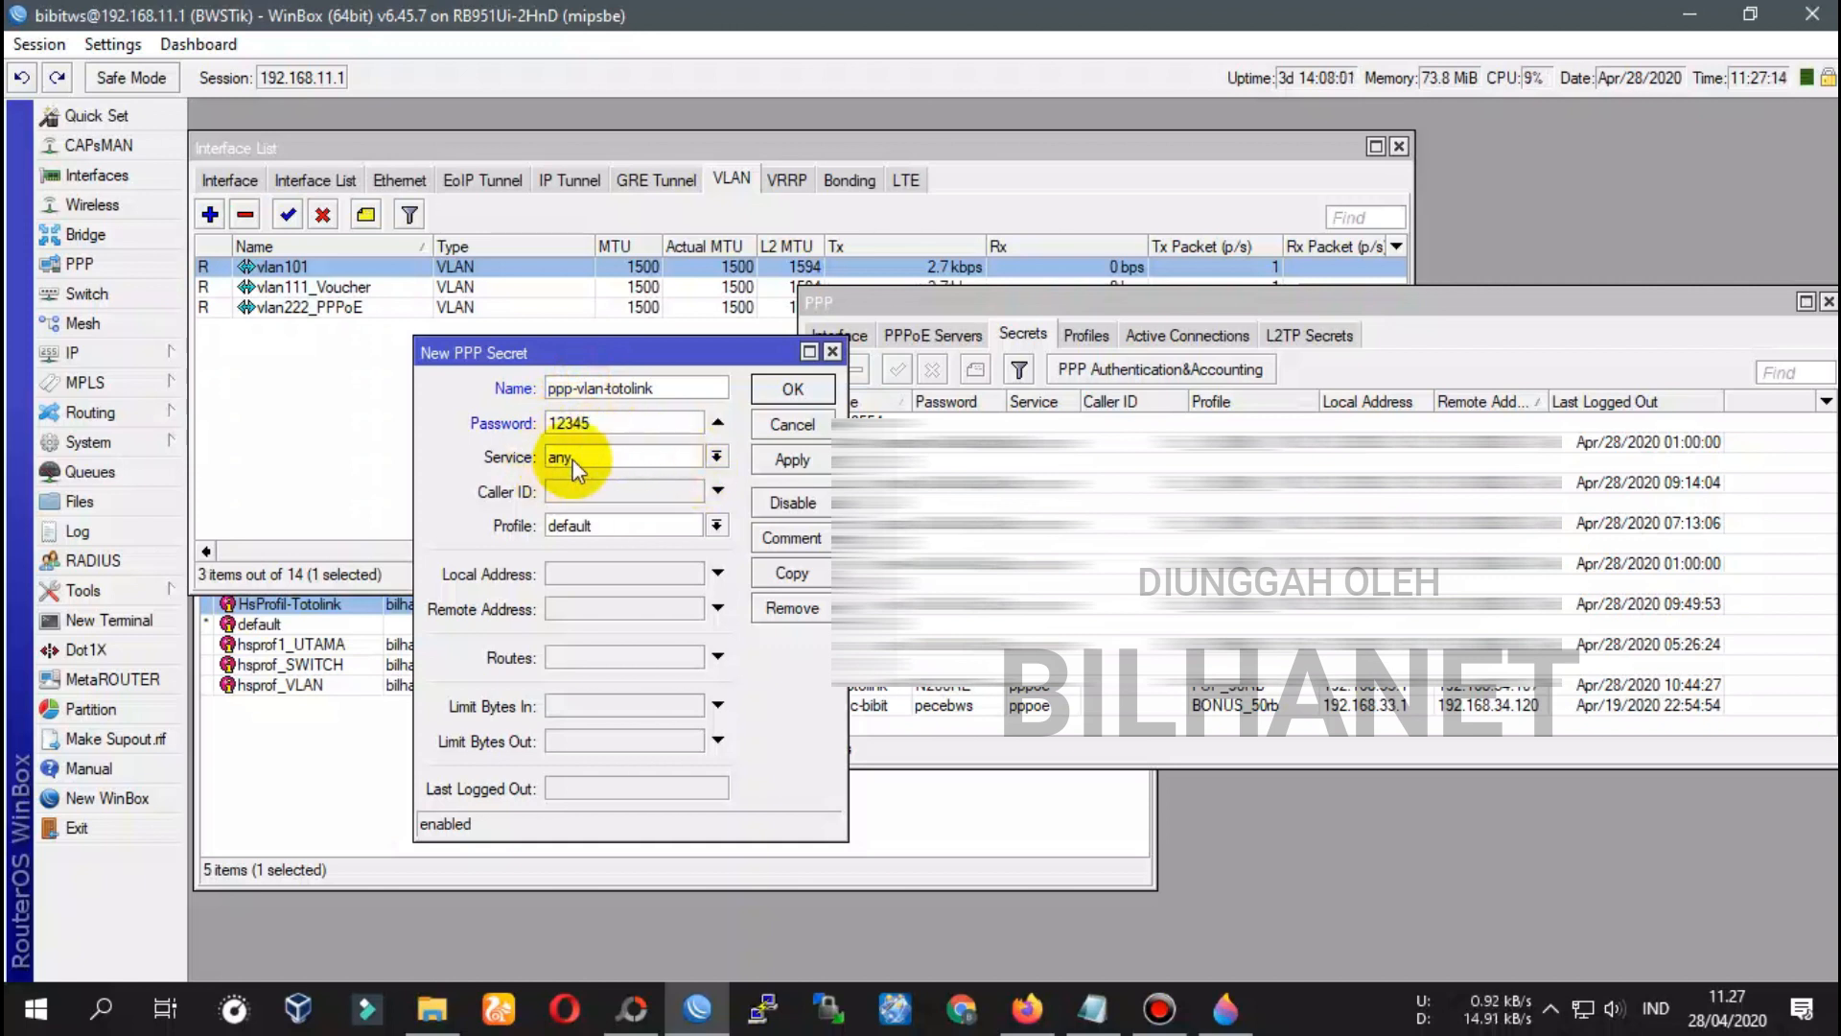
pyautogui.click(716, 456)
pyautogui.click(587, 549)
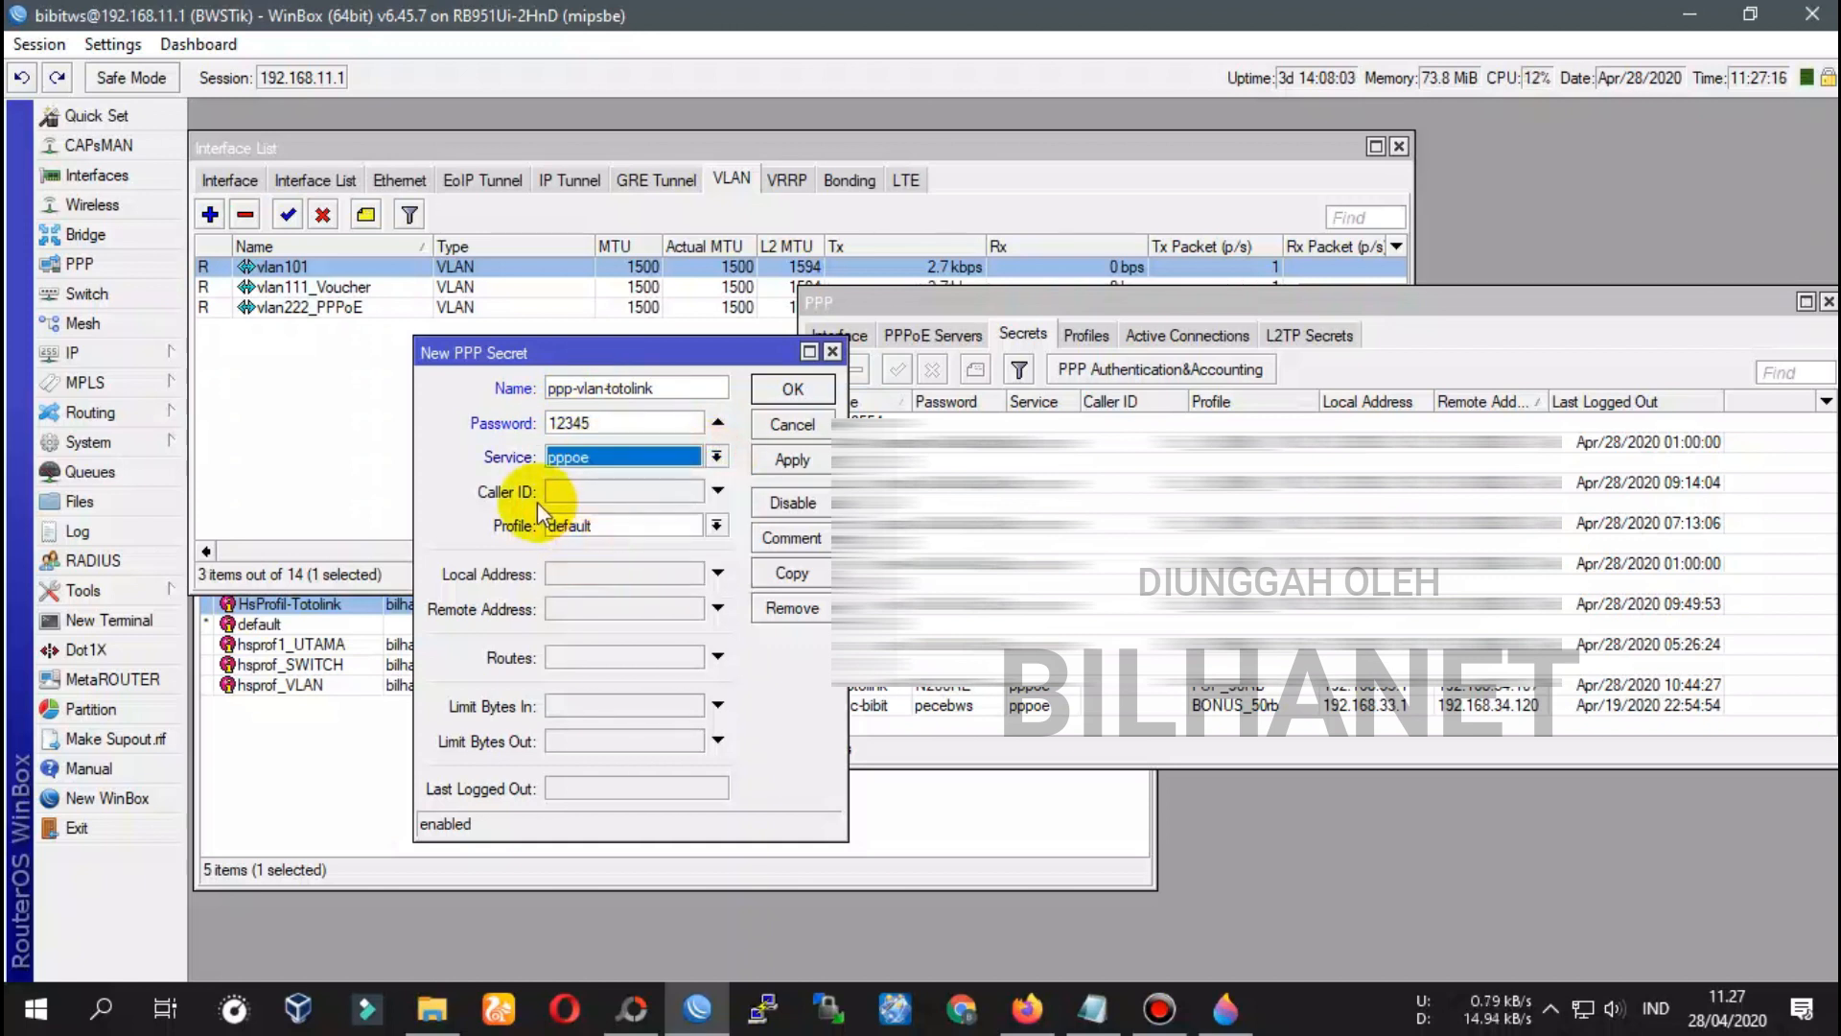
pyautogui.click(716, 525)
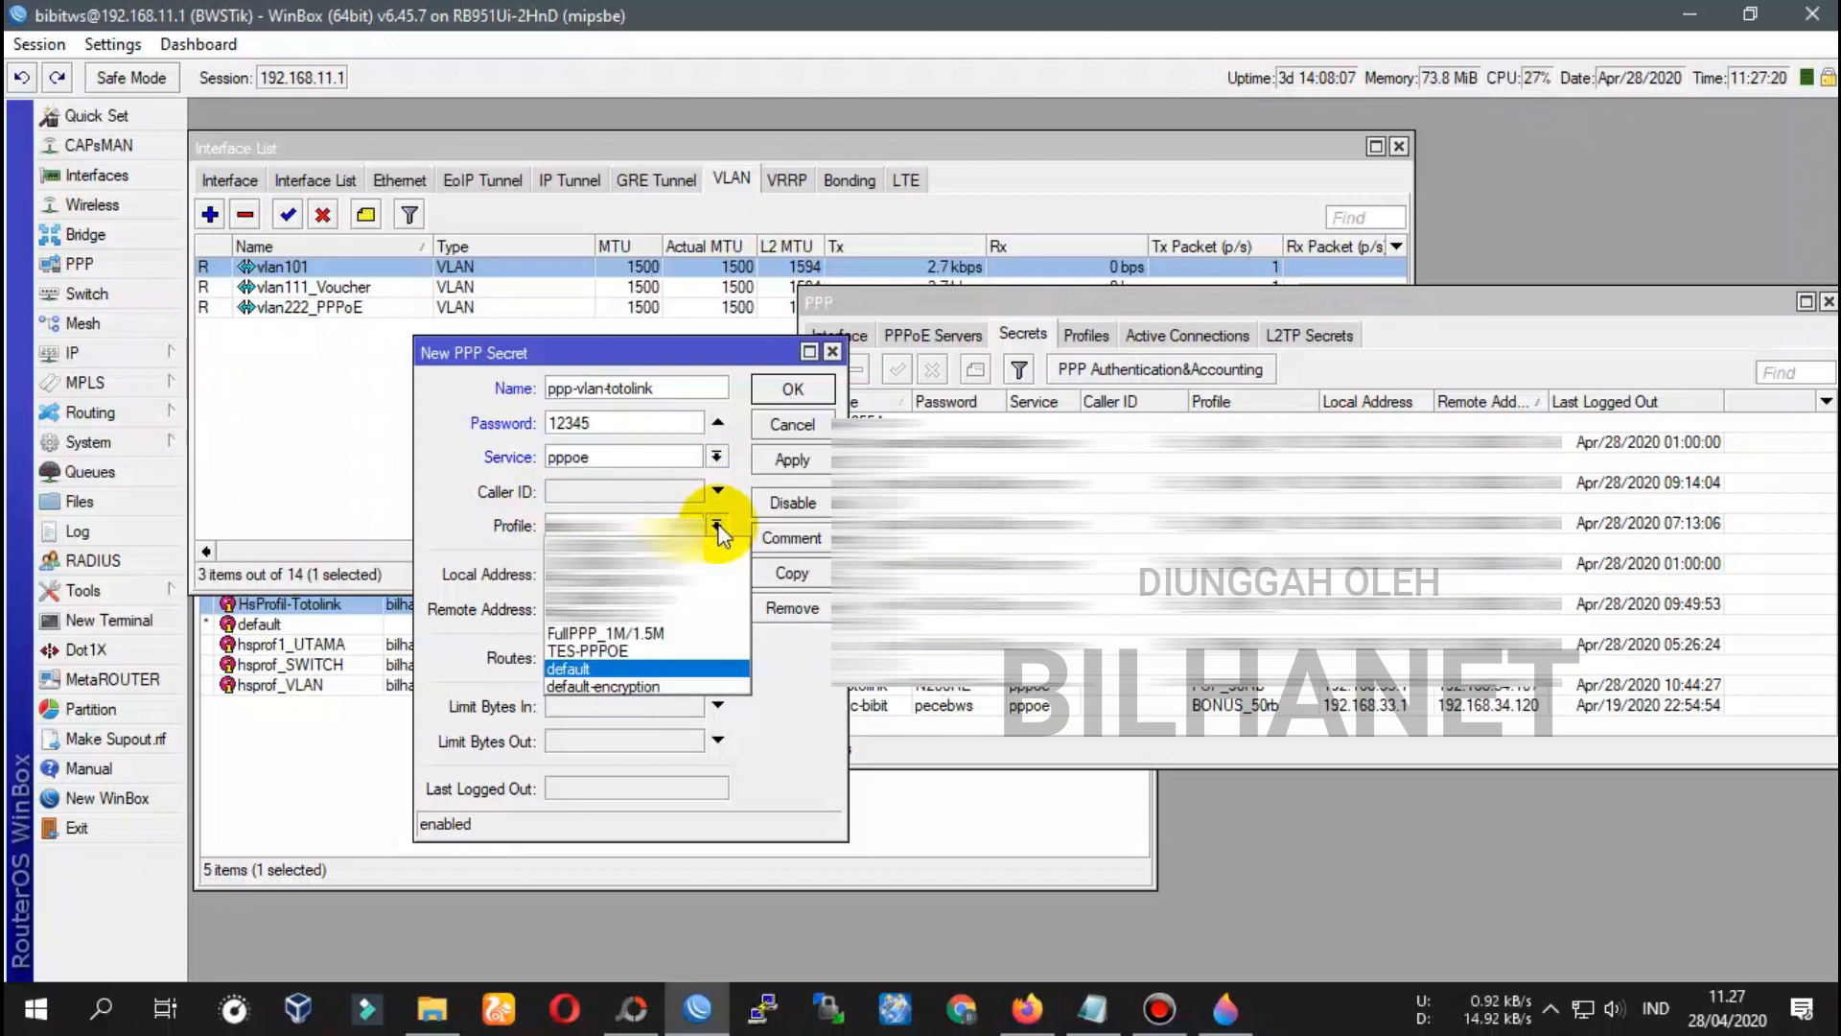
pyautogui.click(601, 652)
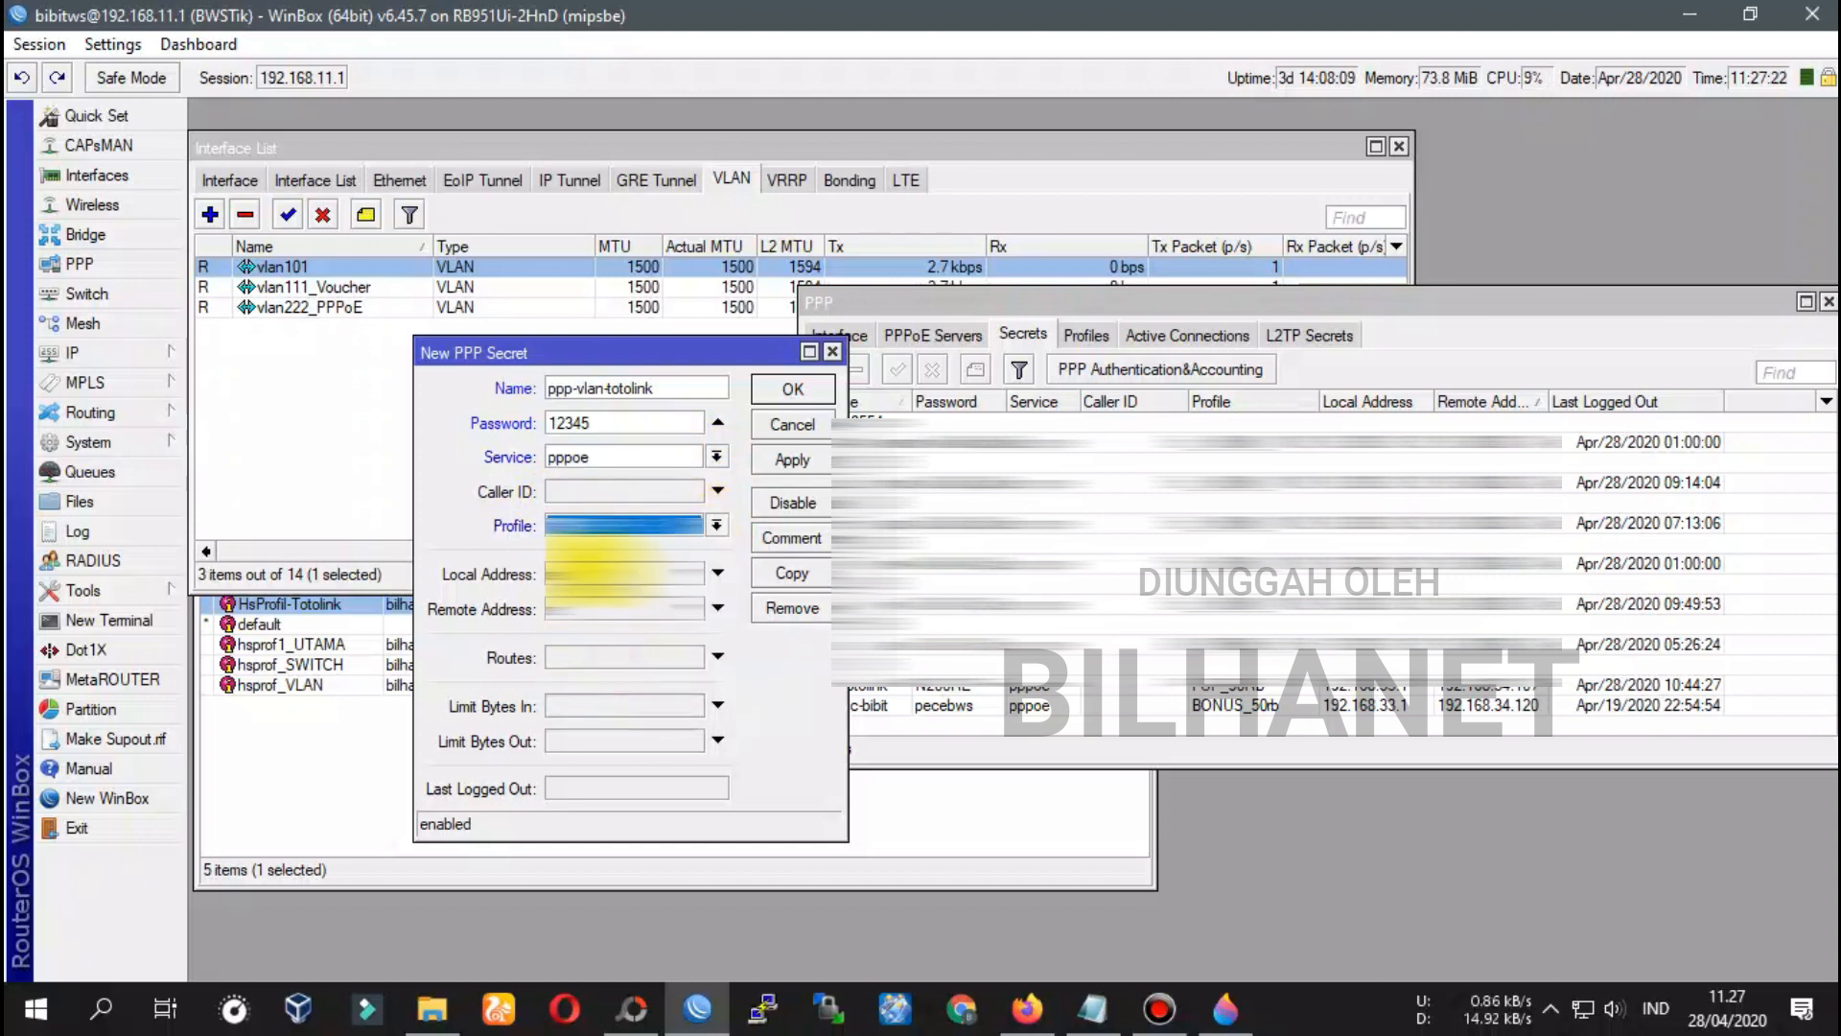
pyautogui.click(597, 576)
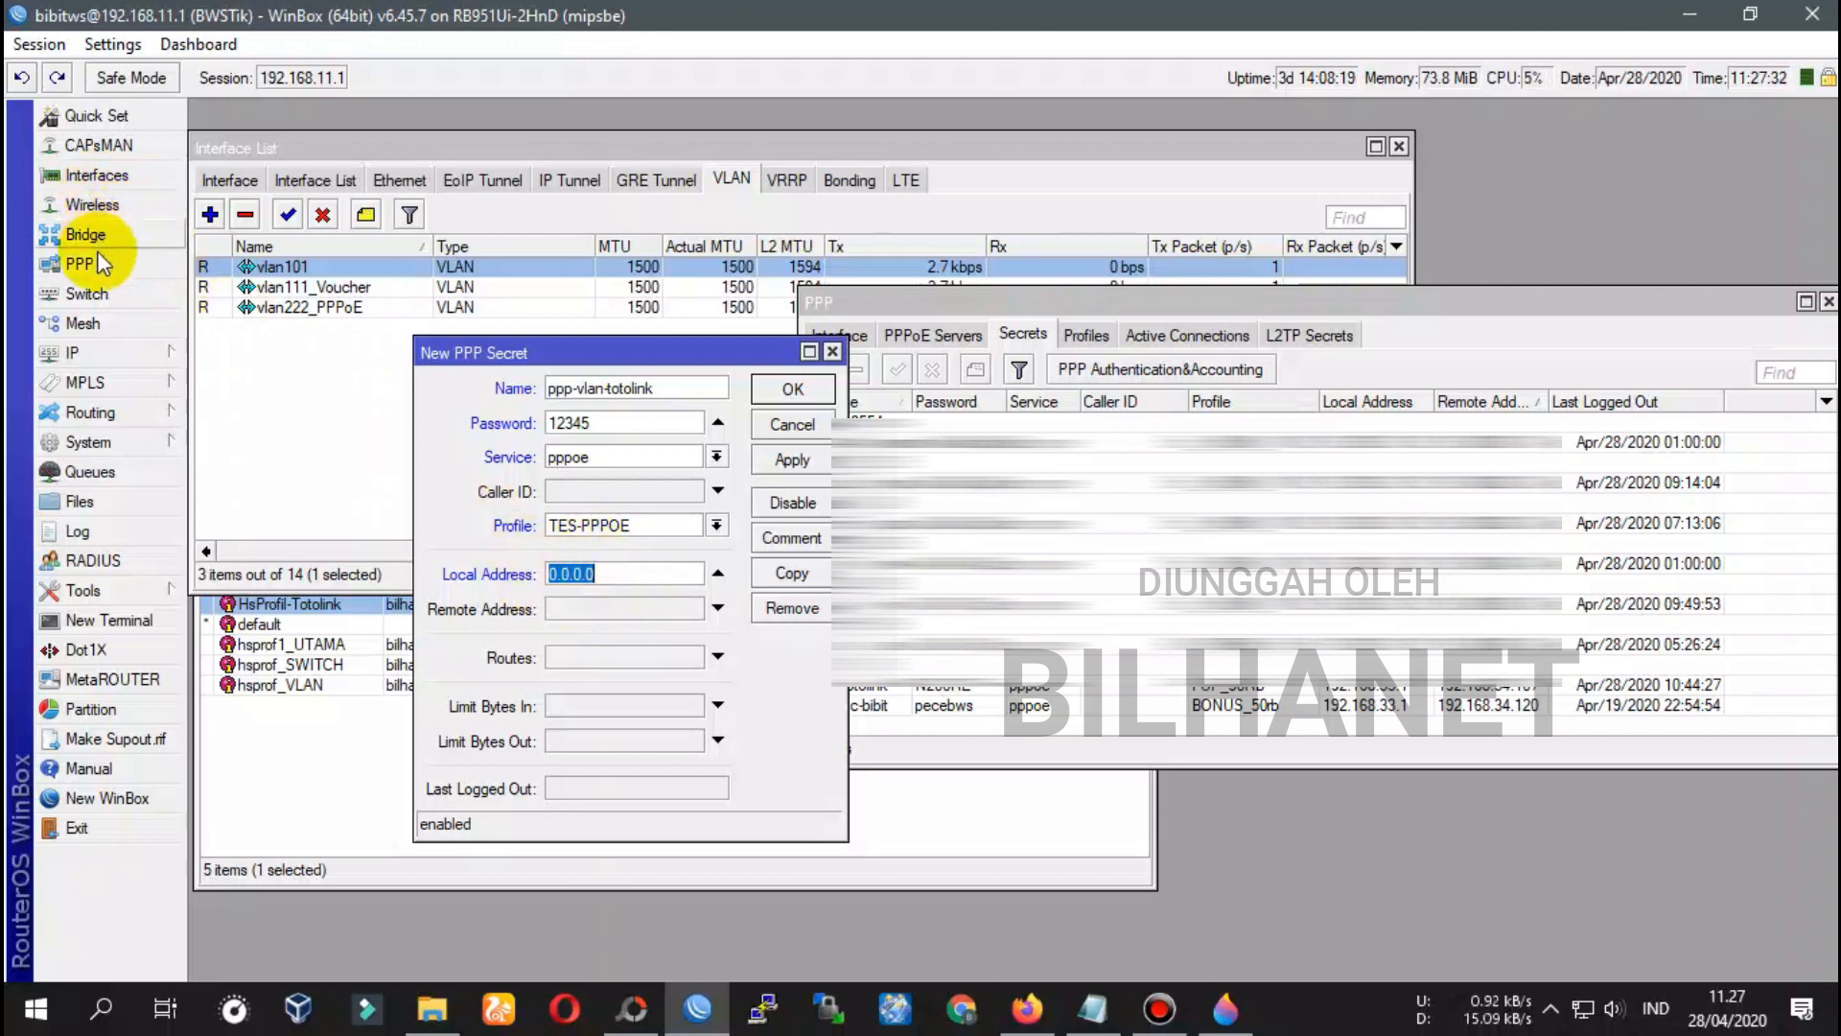
# Copy 192.168.33.1 from the SWITCH HOTSPOT address and paste it as the secret's Local Address
pyautogui.click(105, 347)
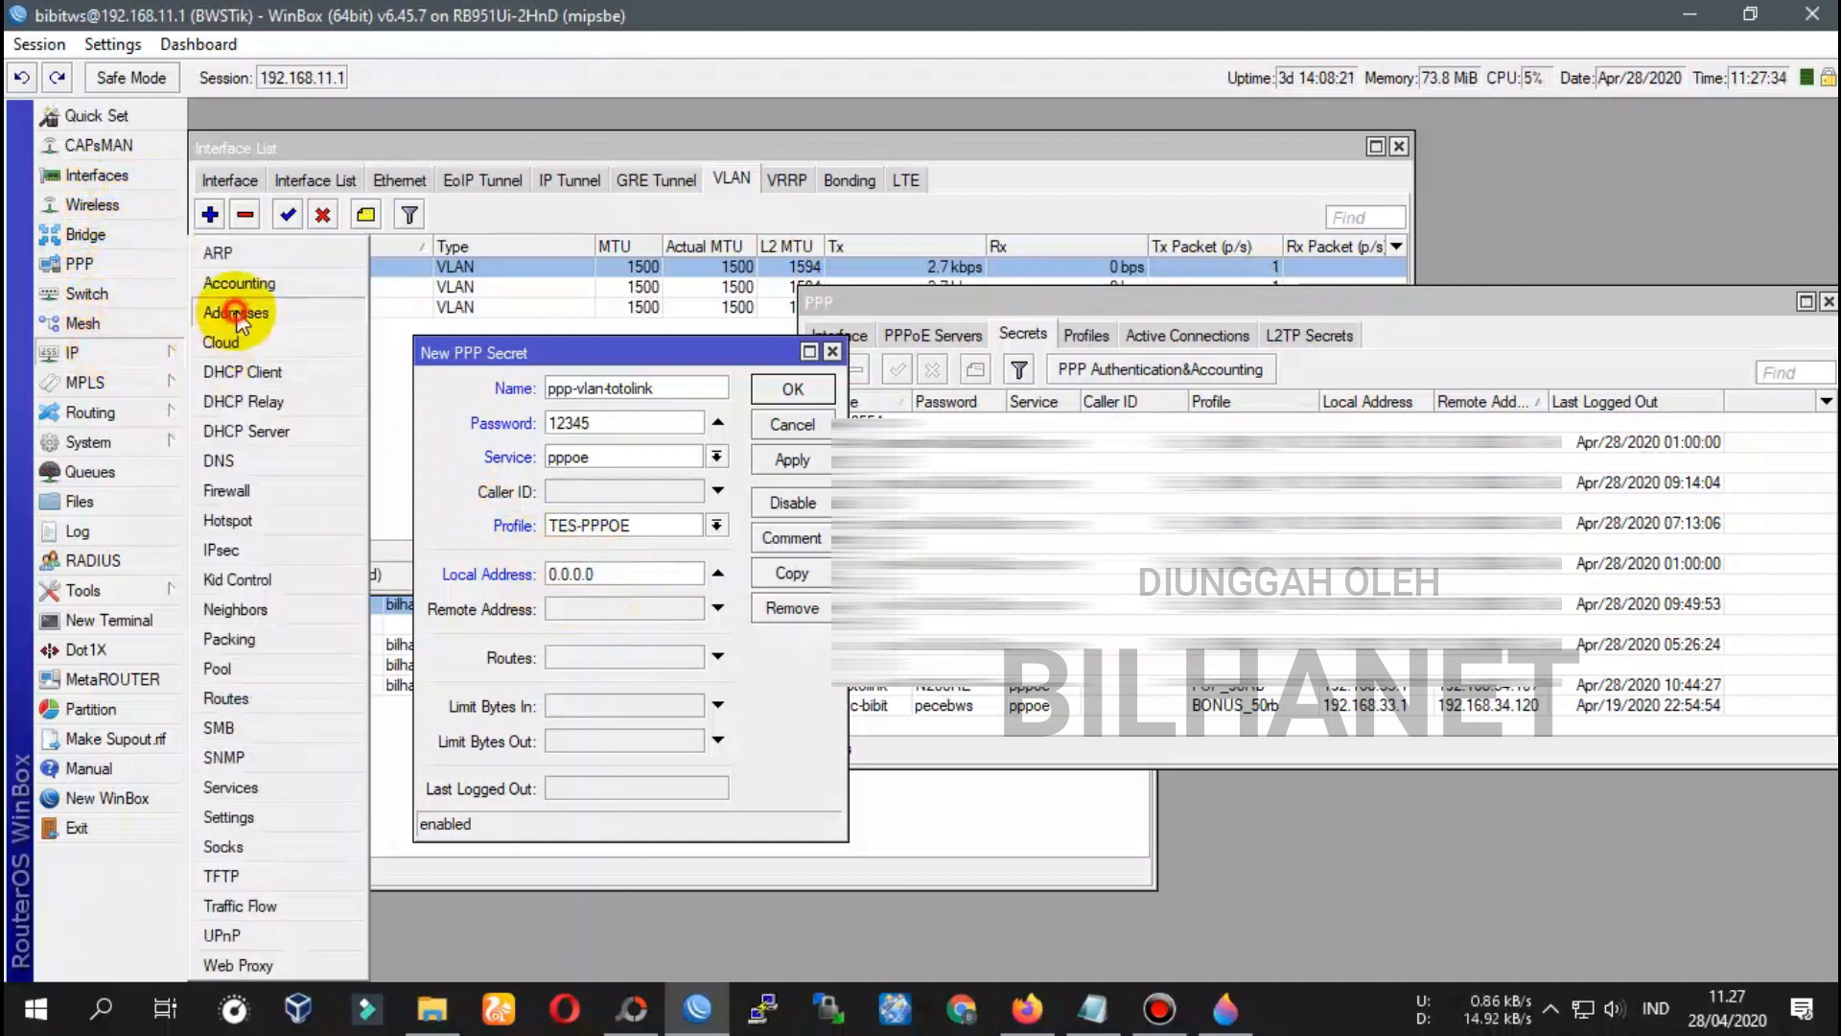
pyautogui.click(237, 313)
pyautogui.moveTo(1011, 362); pyautogui.dragTo(1089, 401)
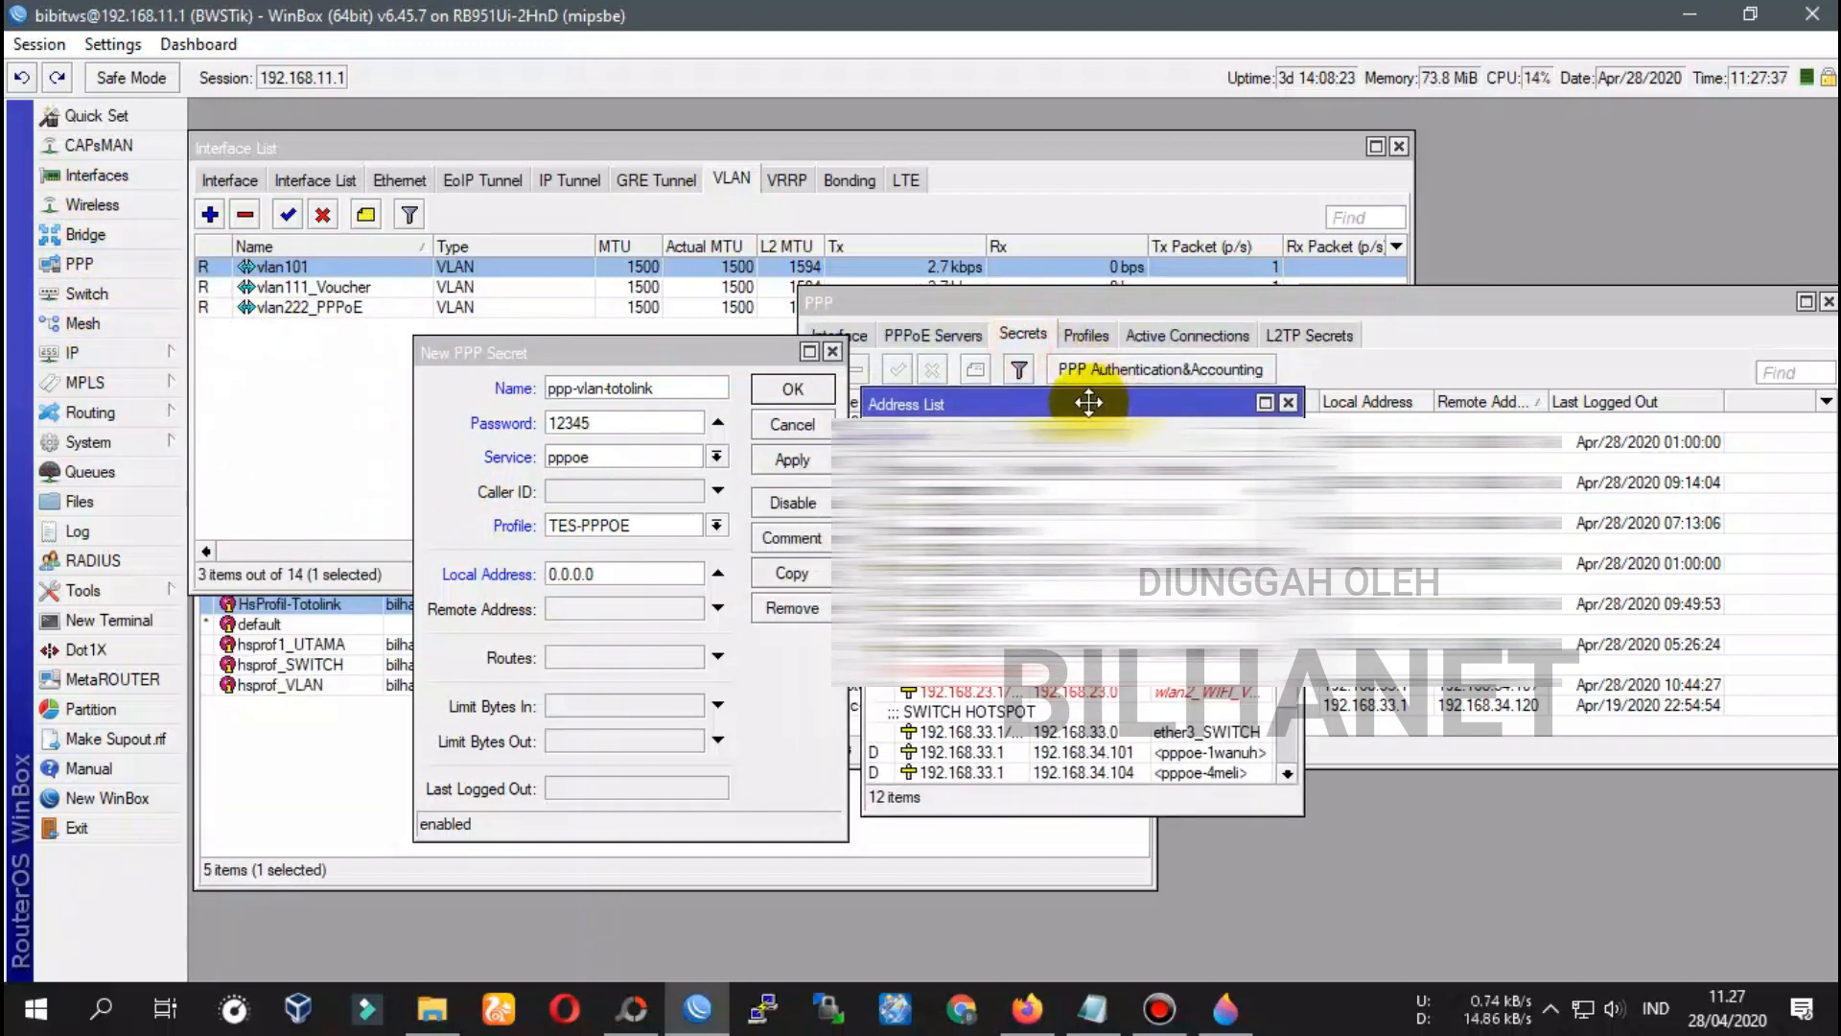
pyautogui.click(964, 728)
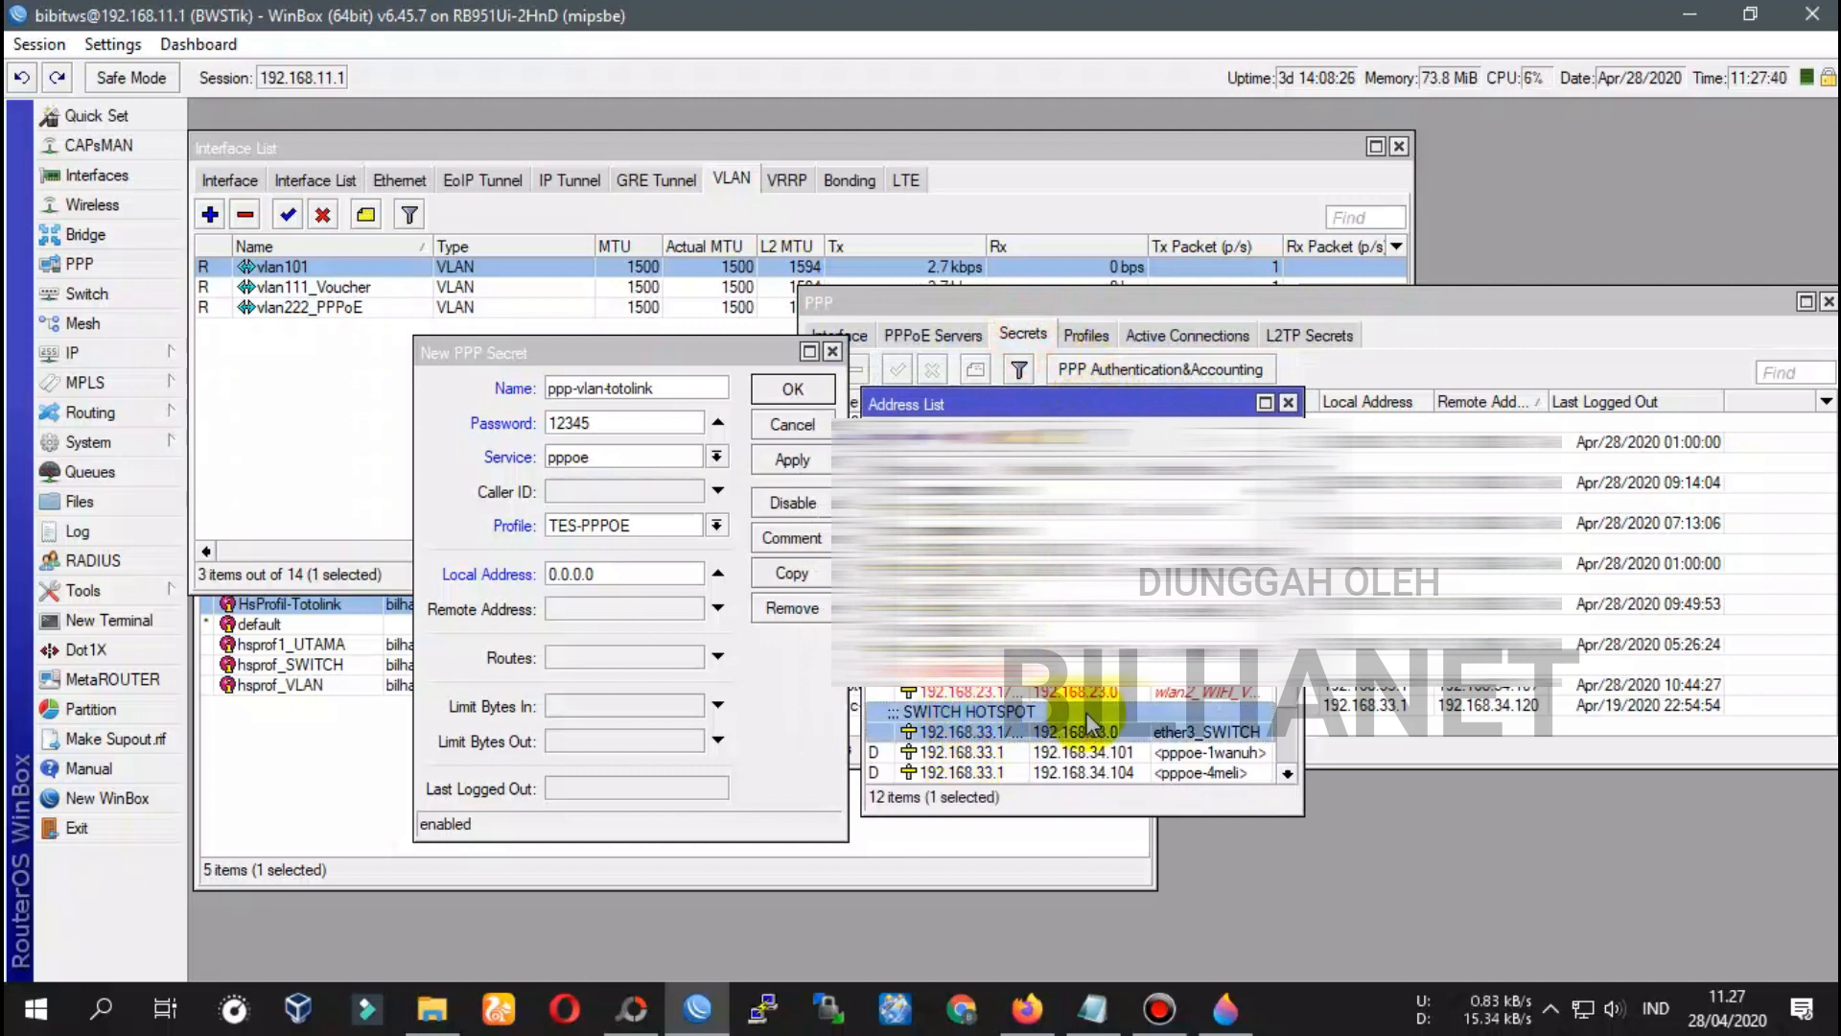
pyautogui.doubleClick(997, 714)
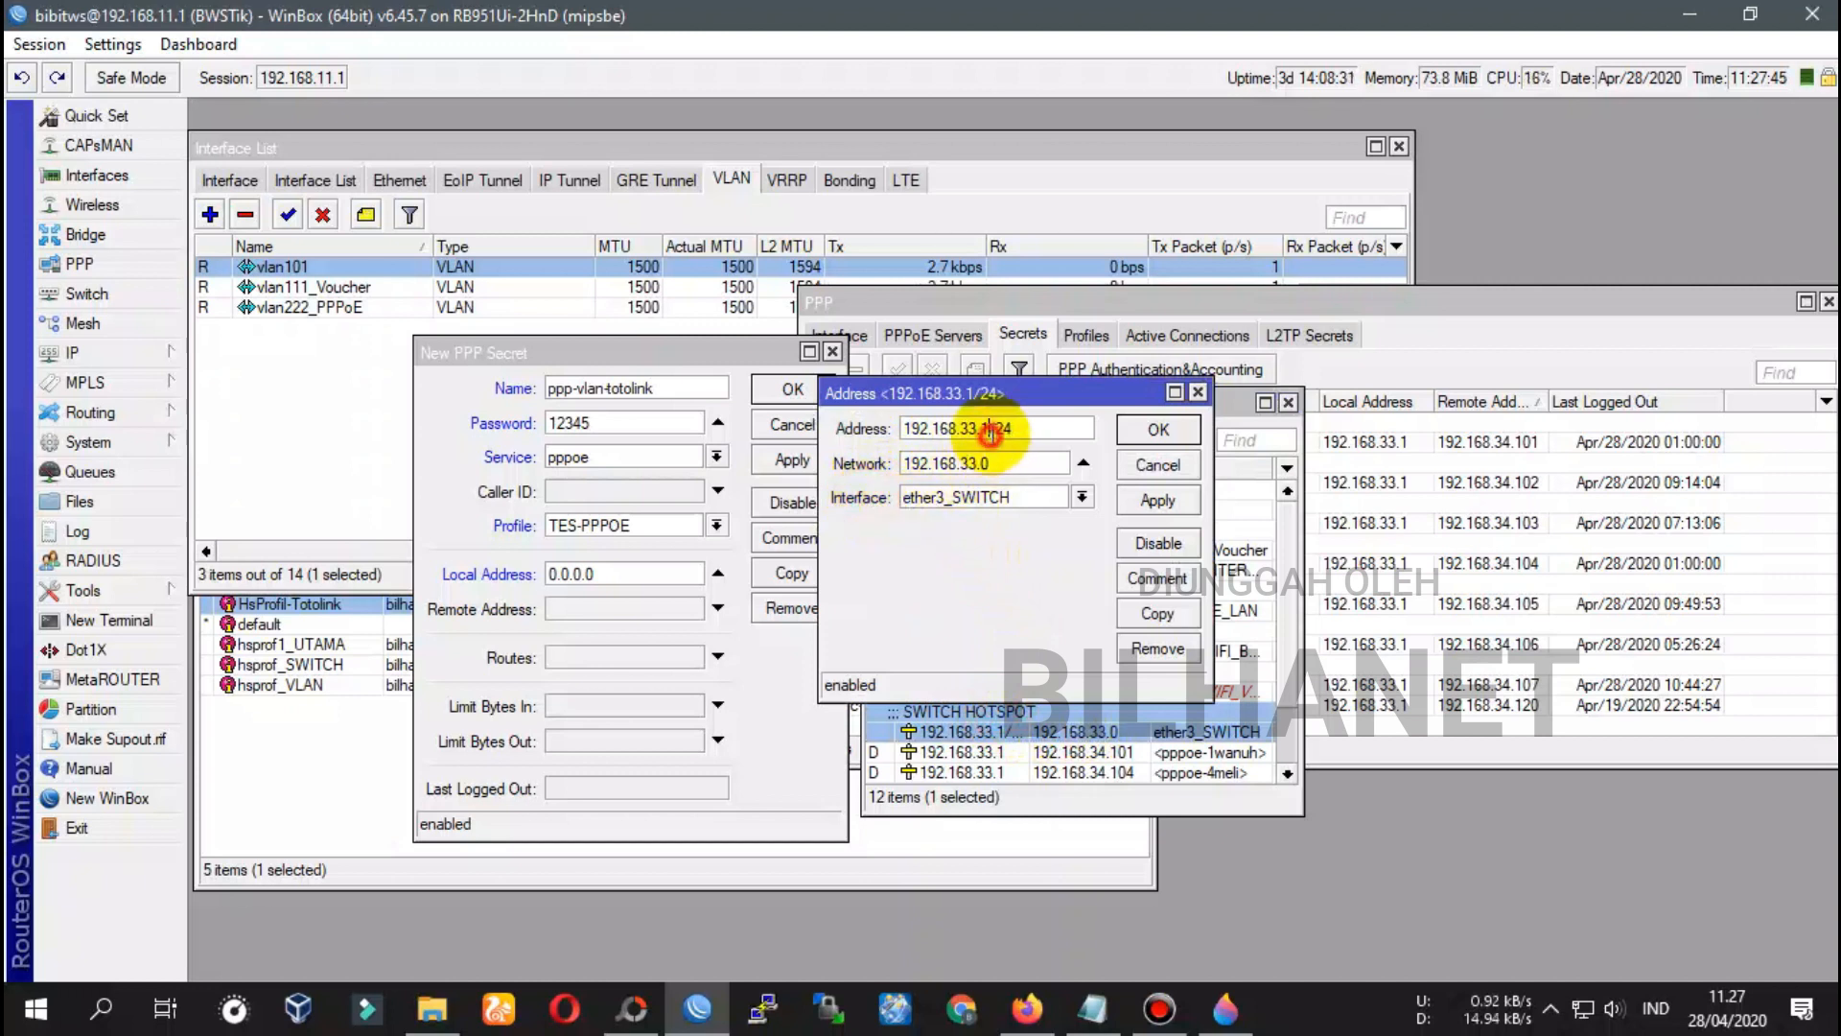
pyautogui.moveTo(991, 431); pyautogui.dragTo(904, 428)
pyautogui.hotkey('ctrl', 'c')
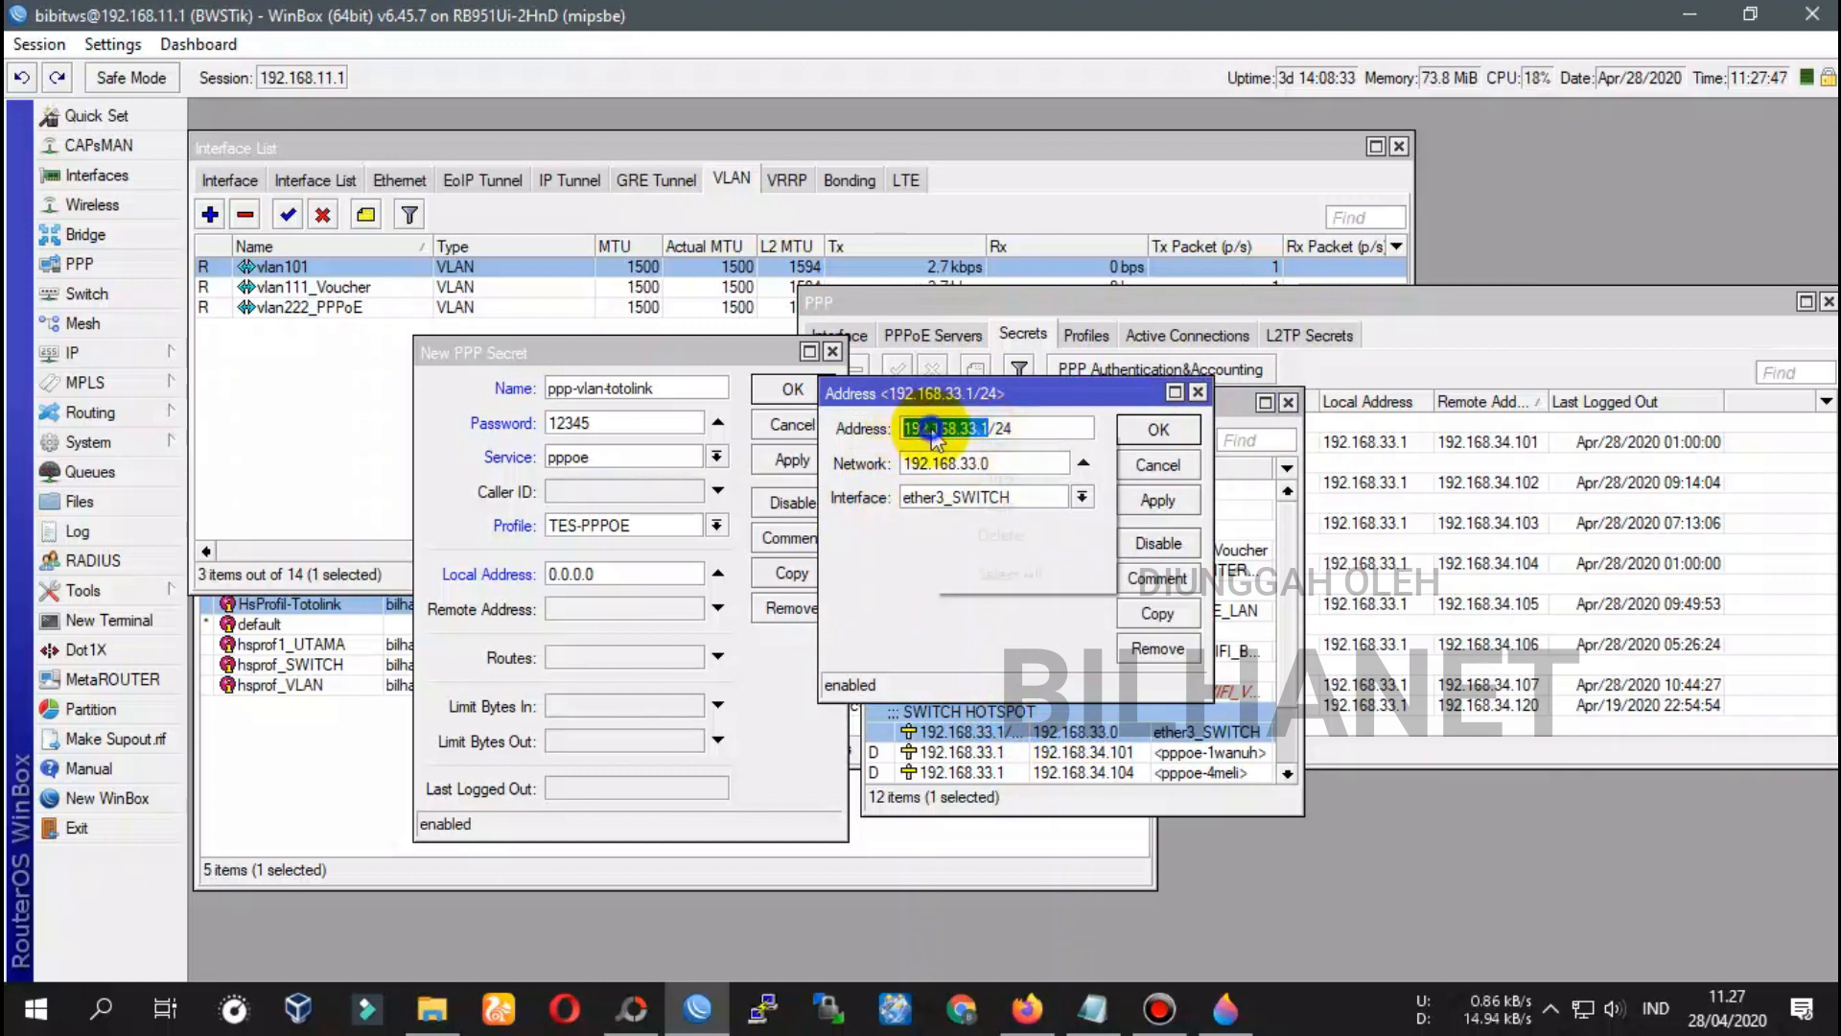
pyautogui.click(1031, 475)
pyautogui.doubleClick(614, 574)
pyautogui.rightClick(629, 577)
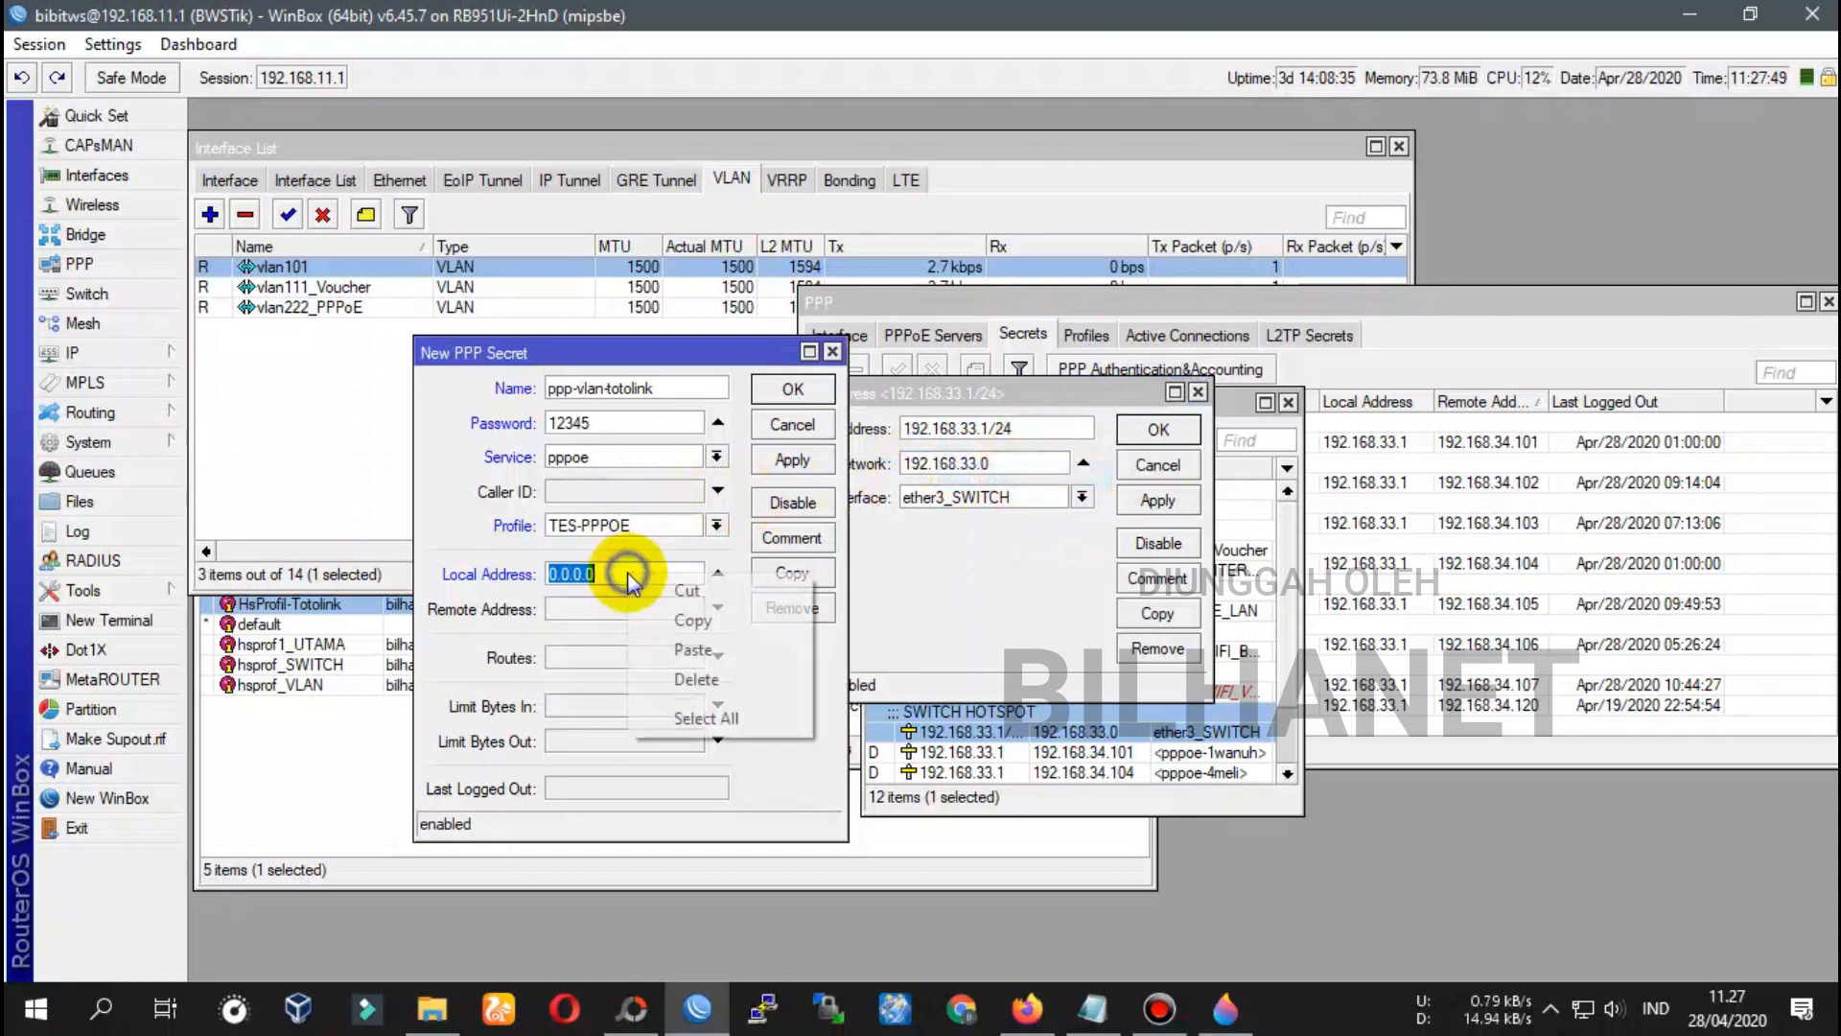
pyautogui.click(671, 650)
# Close the address windows and clear the secret's Remote Address
pyautogui.doubleClick(575, 609)
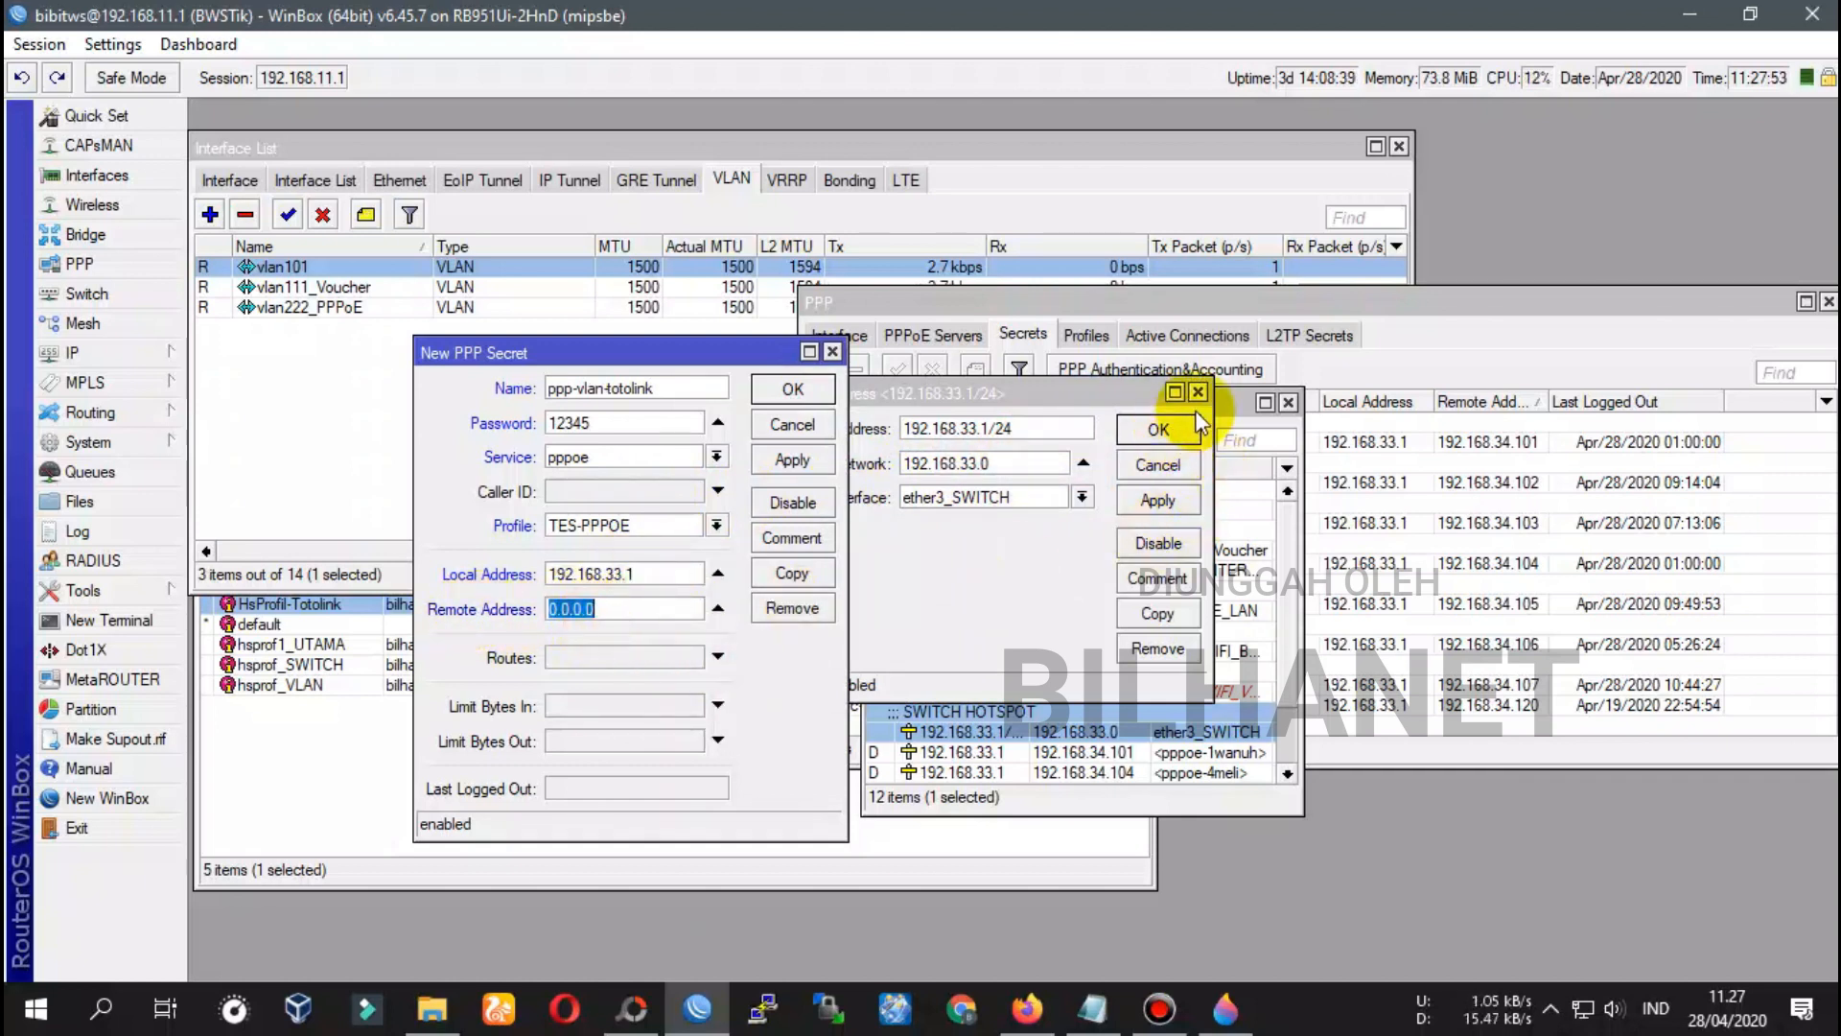
pyautogui.click(1159, 429)
pyautogui.click(1288, 402)
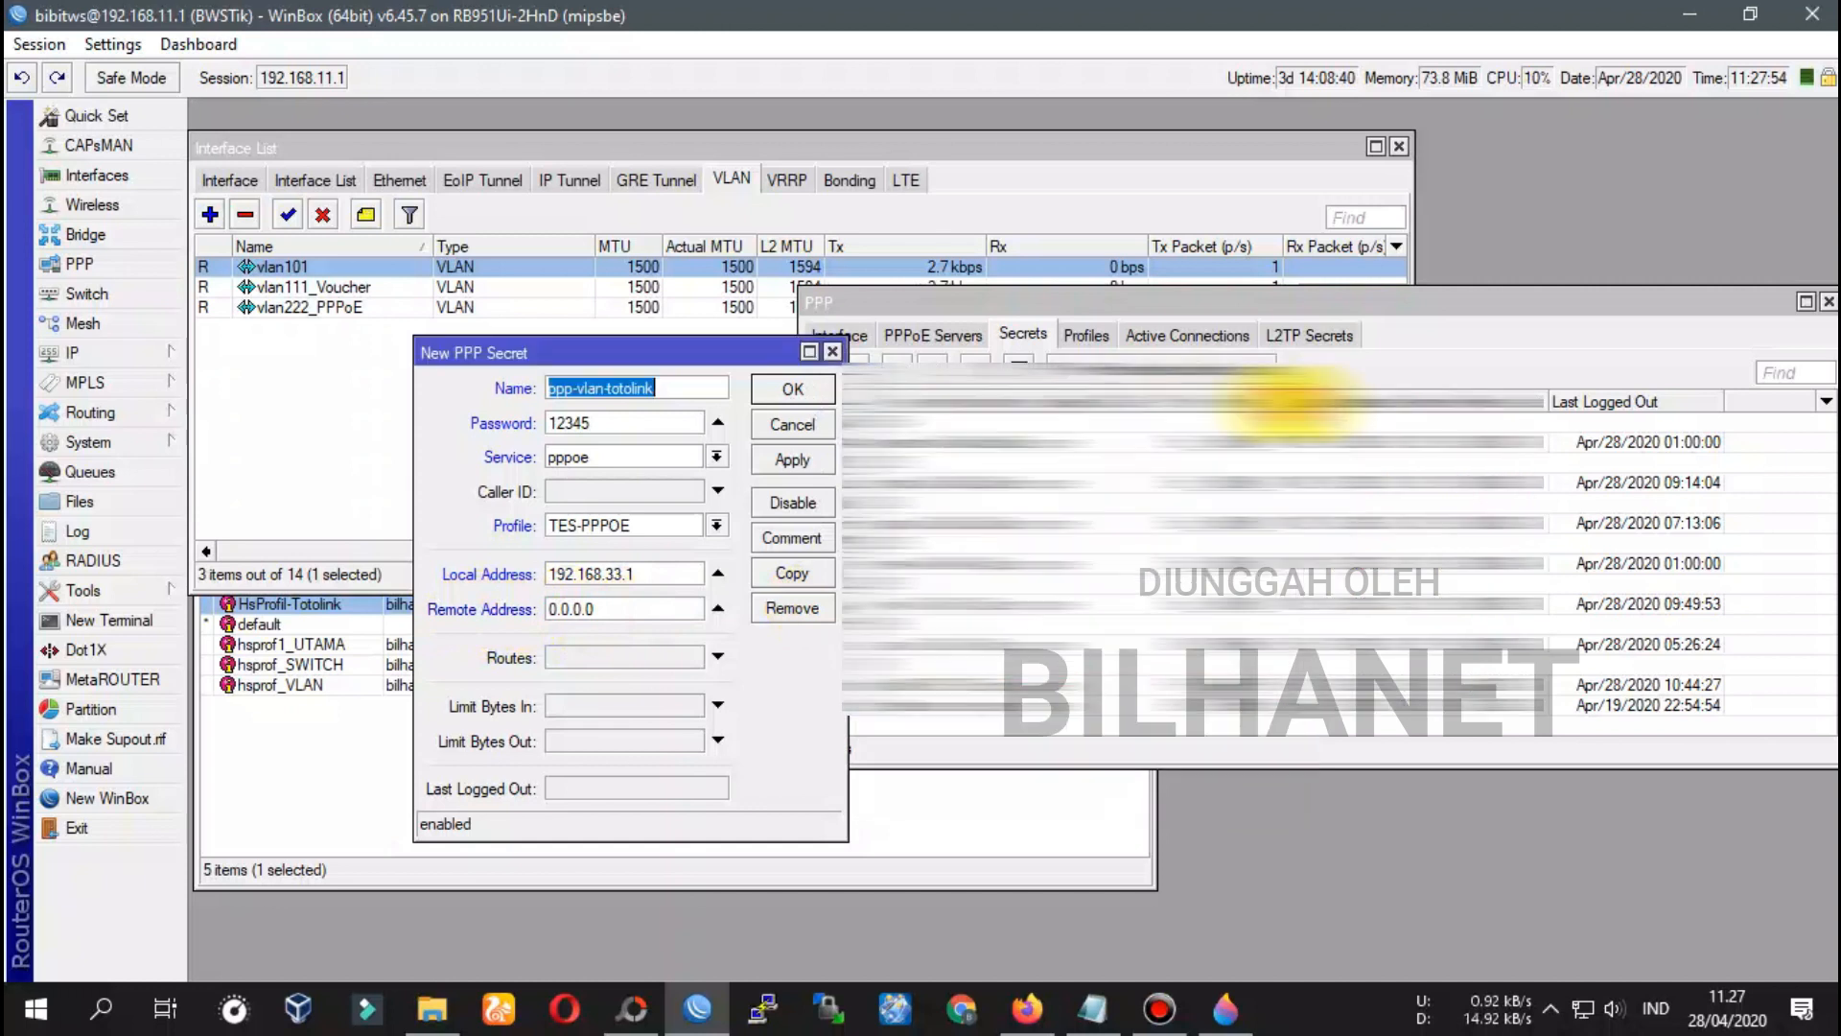
pyautogui.click(607, 611)
pyautogui.press('BackSpace')
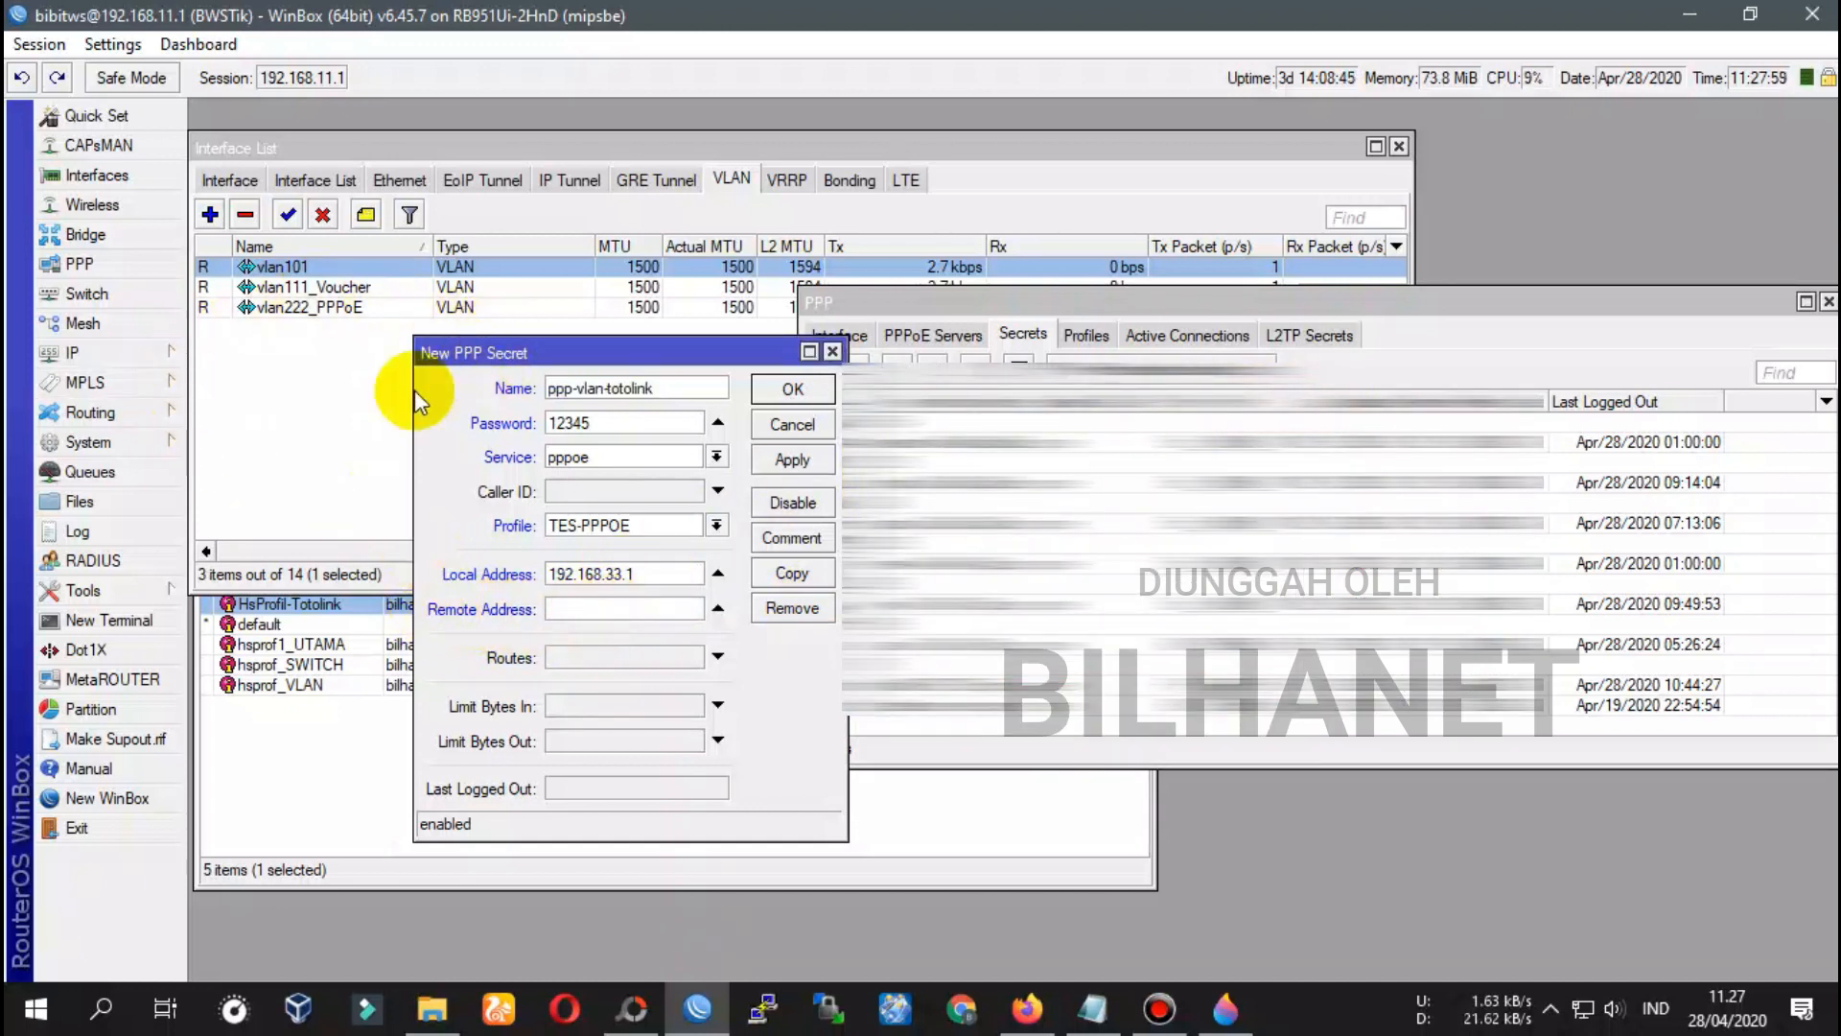
# Check the pool-PPPoE range 192.168.34.101-192.168.34.120 and set Remote Address to 192.168.34.119
pyautogui.click(142, 356)
pyautogui.click(218, 668)
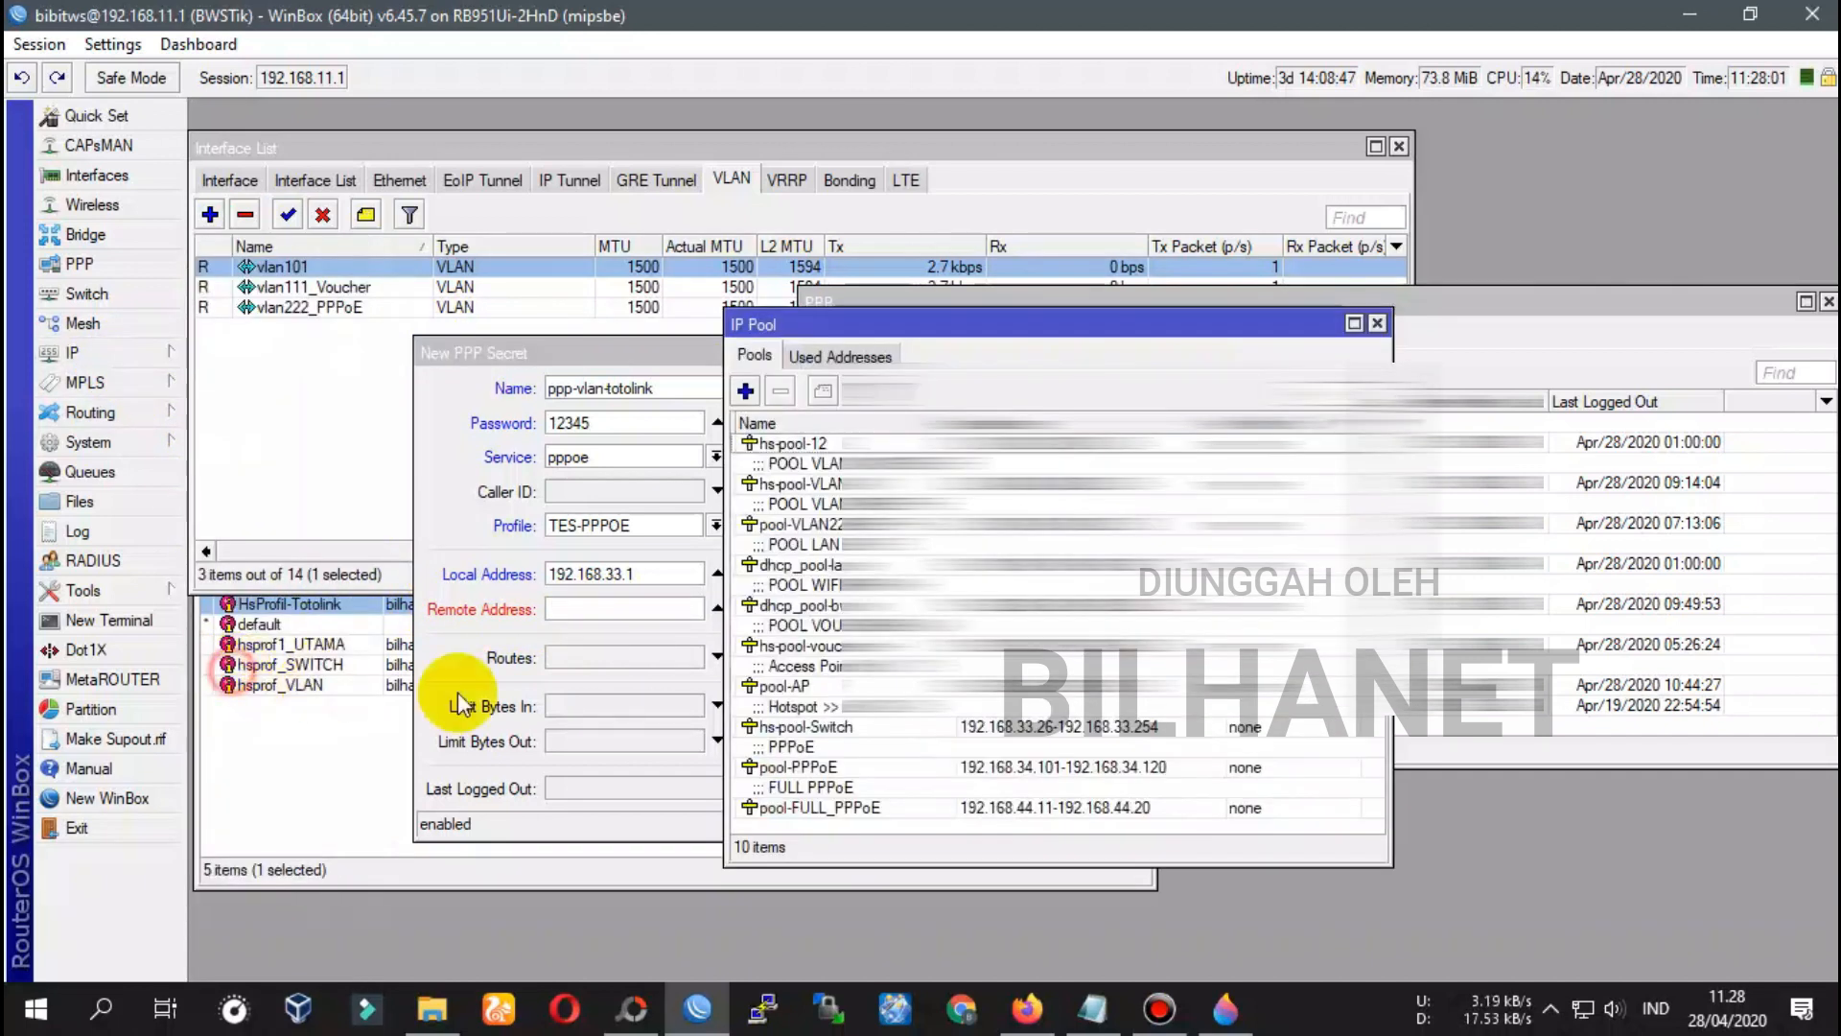
pyautogui.moveTo(970, 329); pyautogui.dragTo(1165, 322)
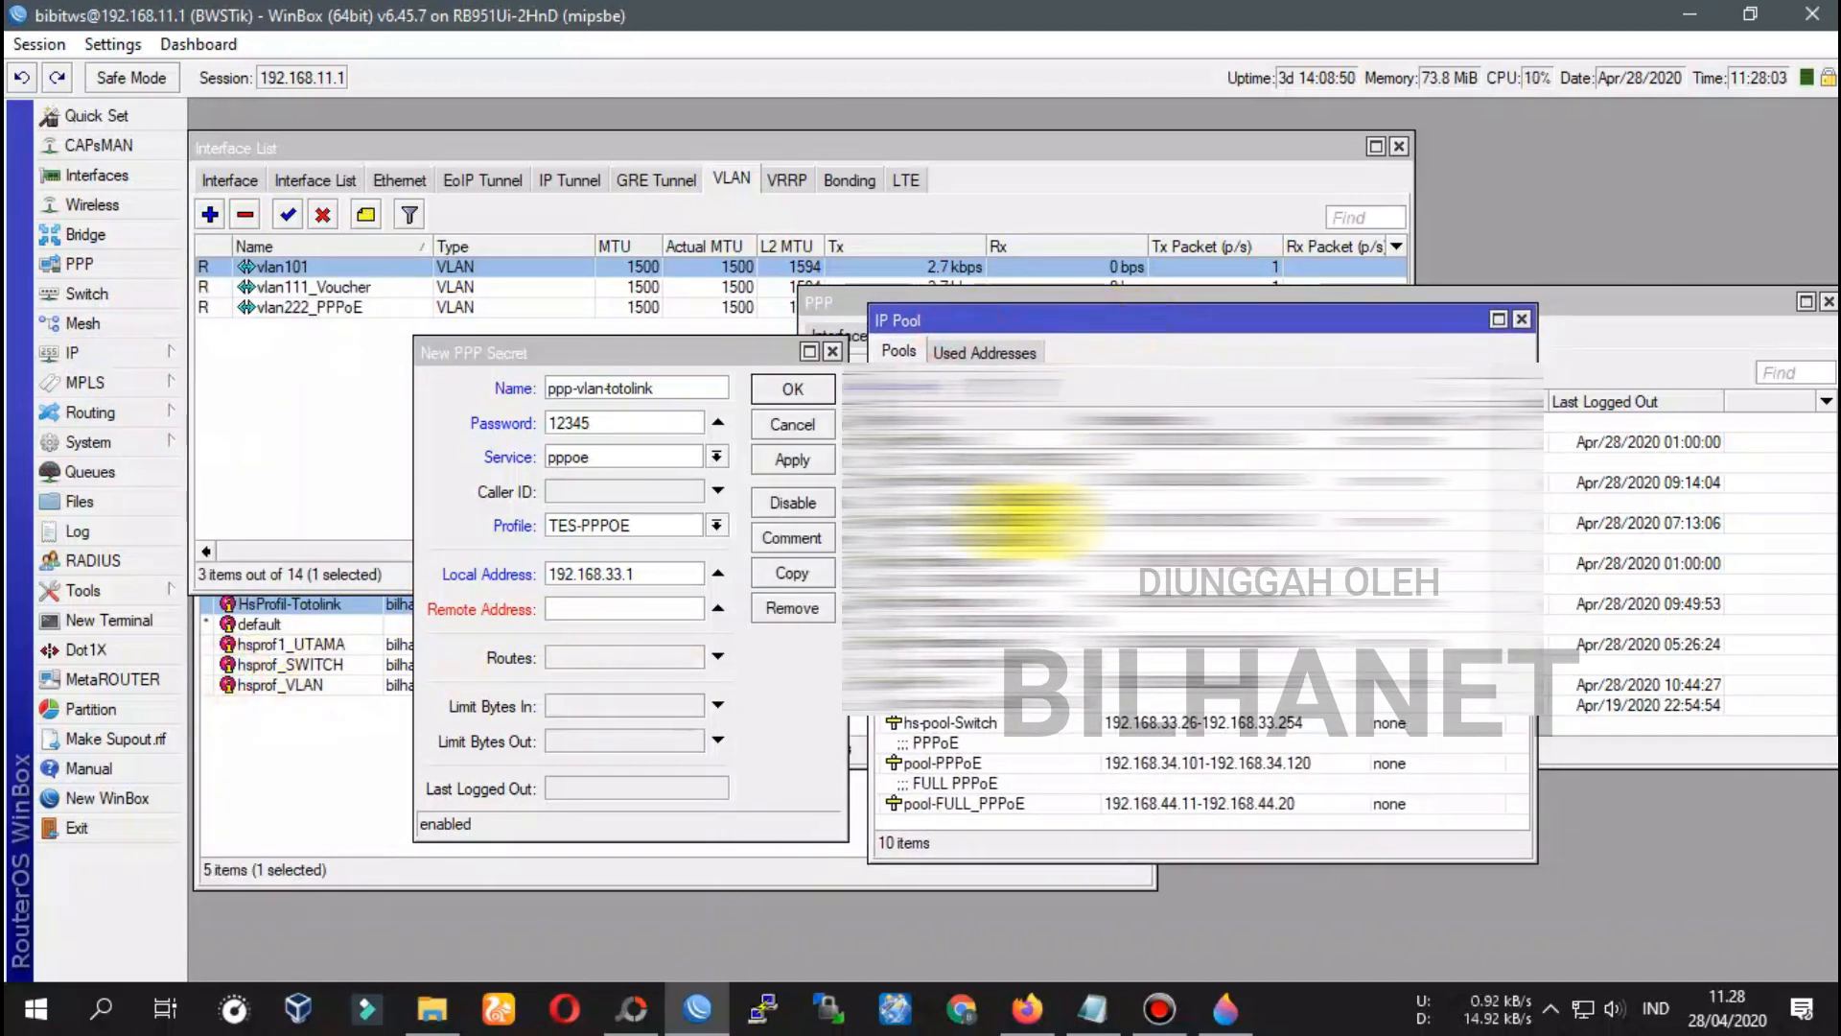
pyautogui.click(987, 766)
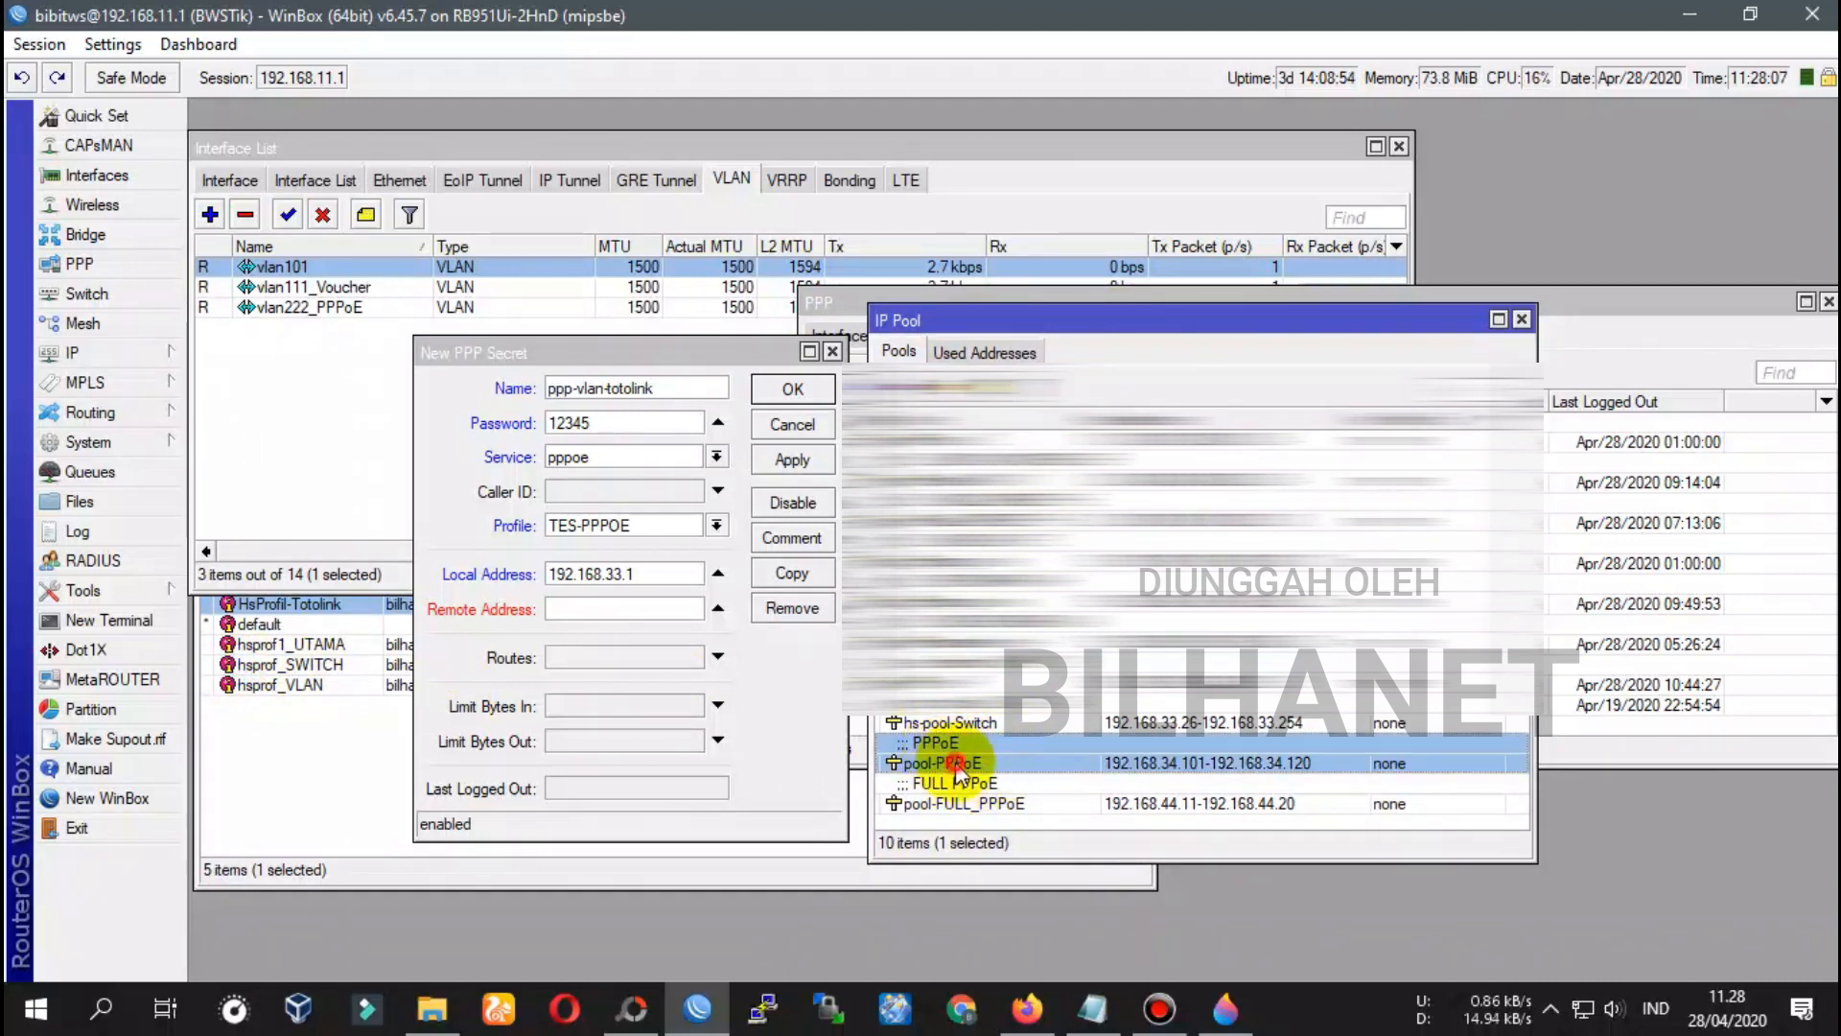
pyautogui.doubleClick(957, 766)
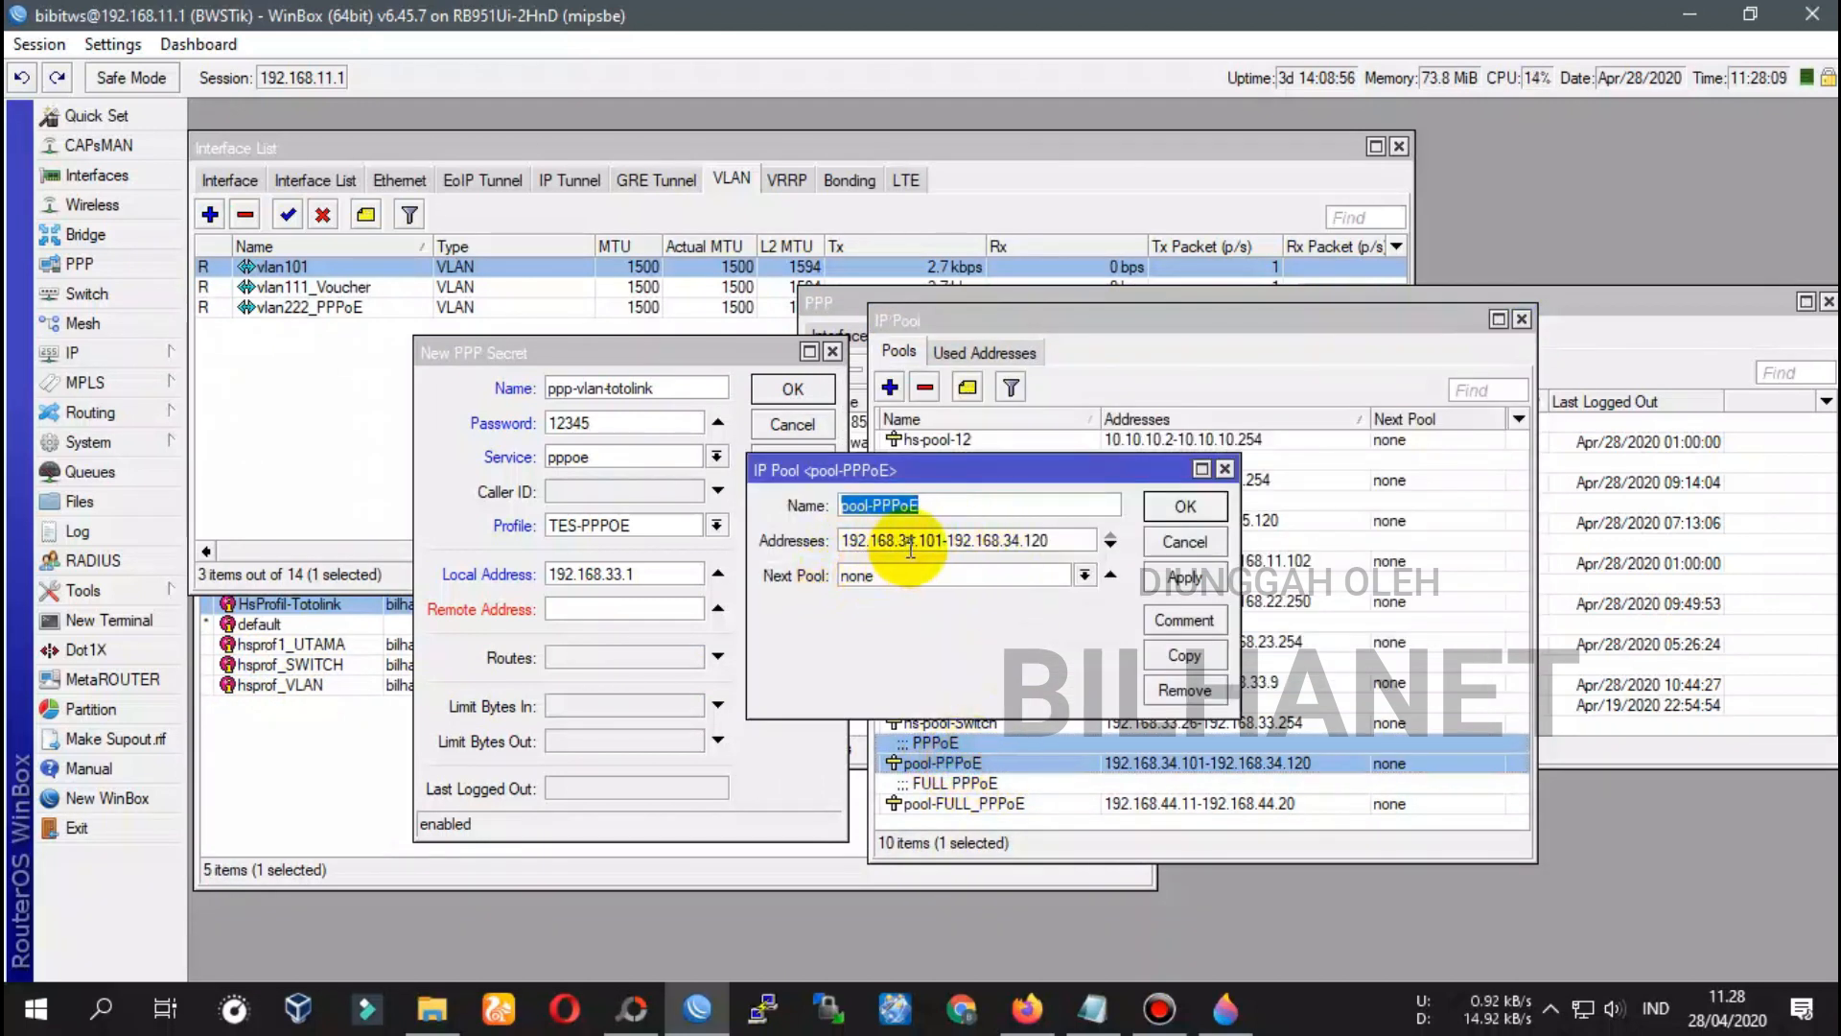
pyautogui.moveTo(844, 540); pyautogui.dragTo(937, 543)
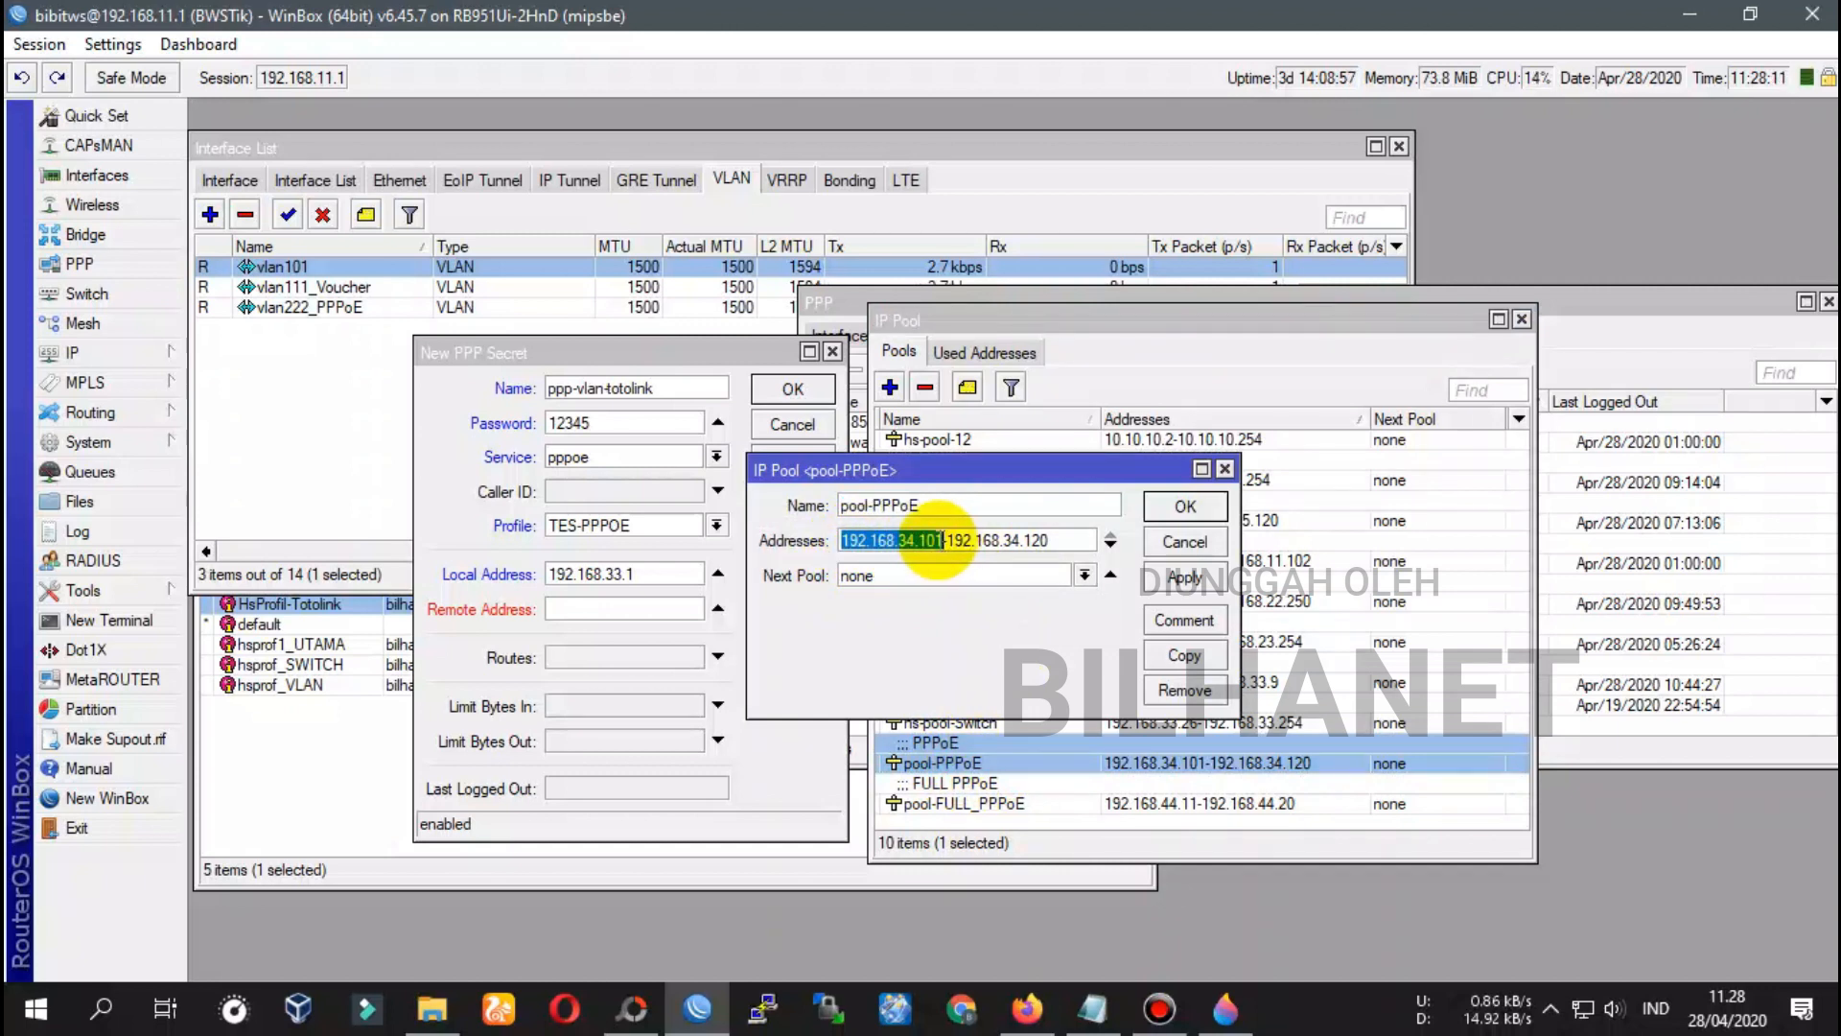
pyautogui.rightClick(937, 540)
pyautogui.click(1023, 601)
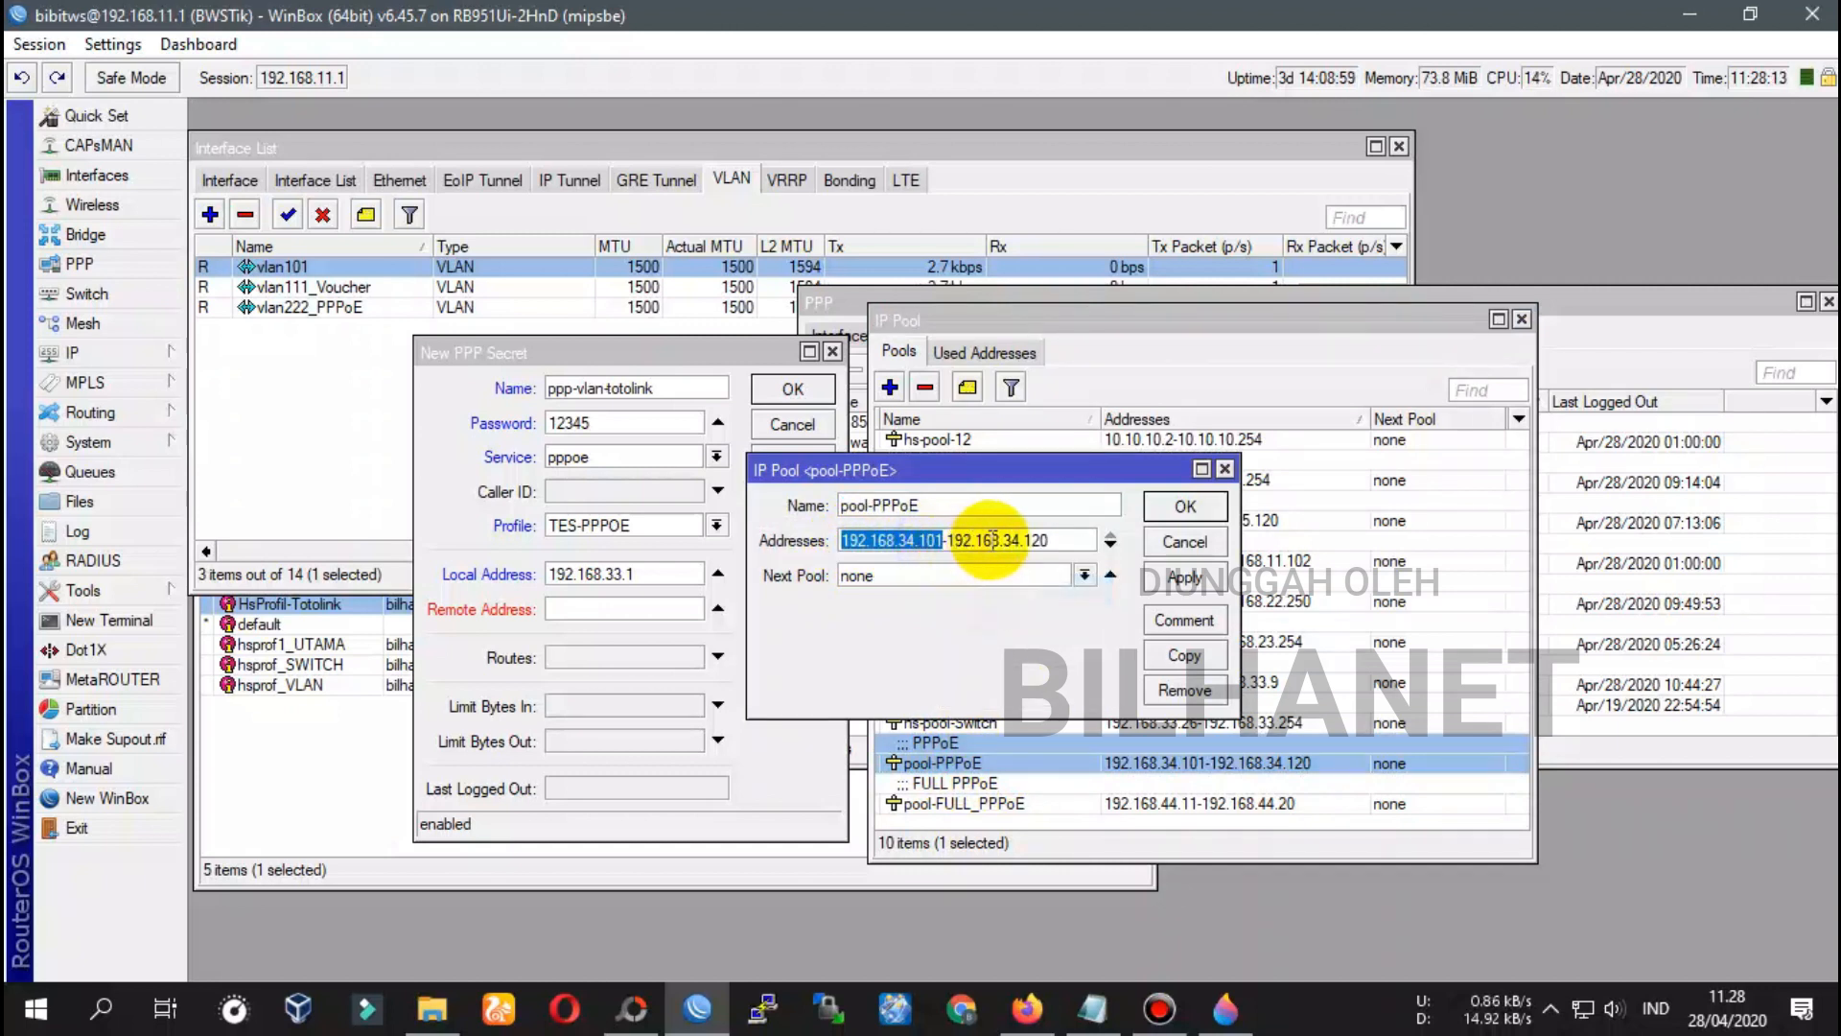
pyautogui.click(993, 540)
pyautogui.doubleClick(1026, 540)
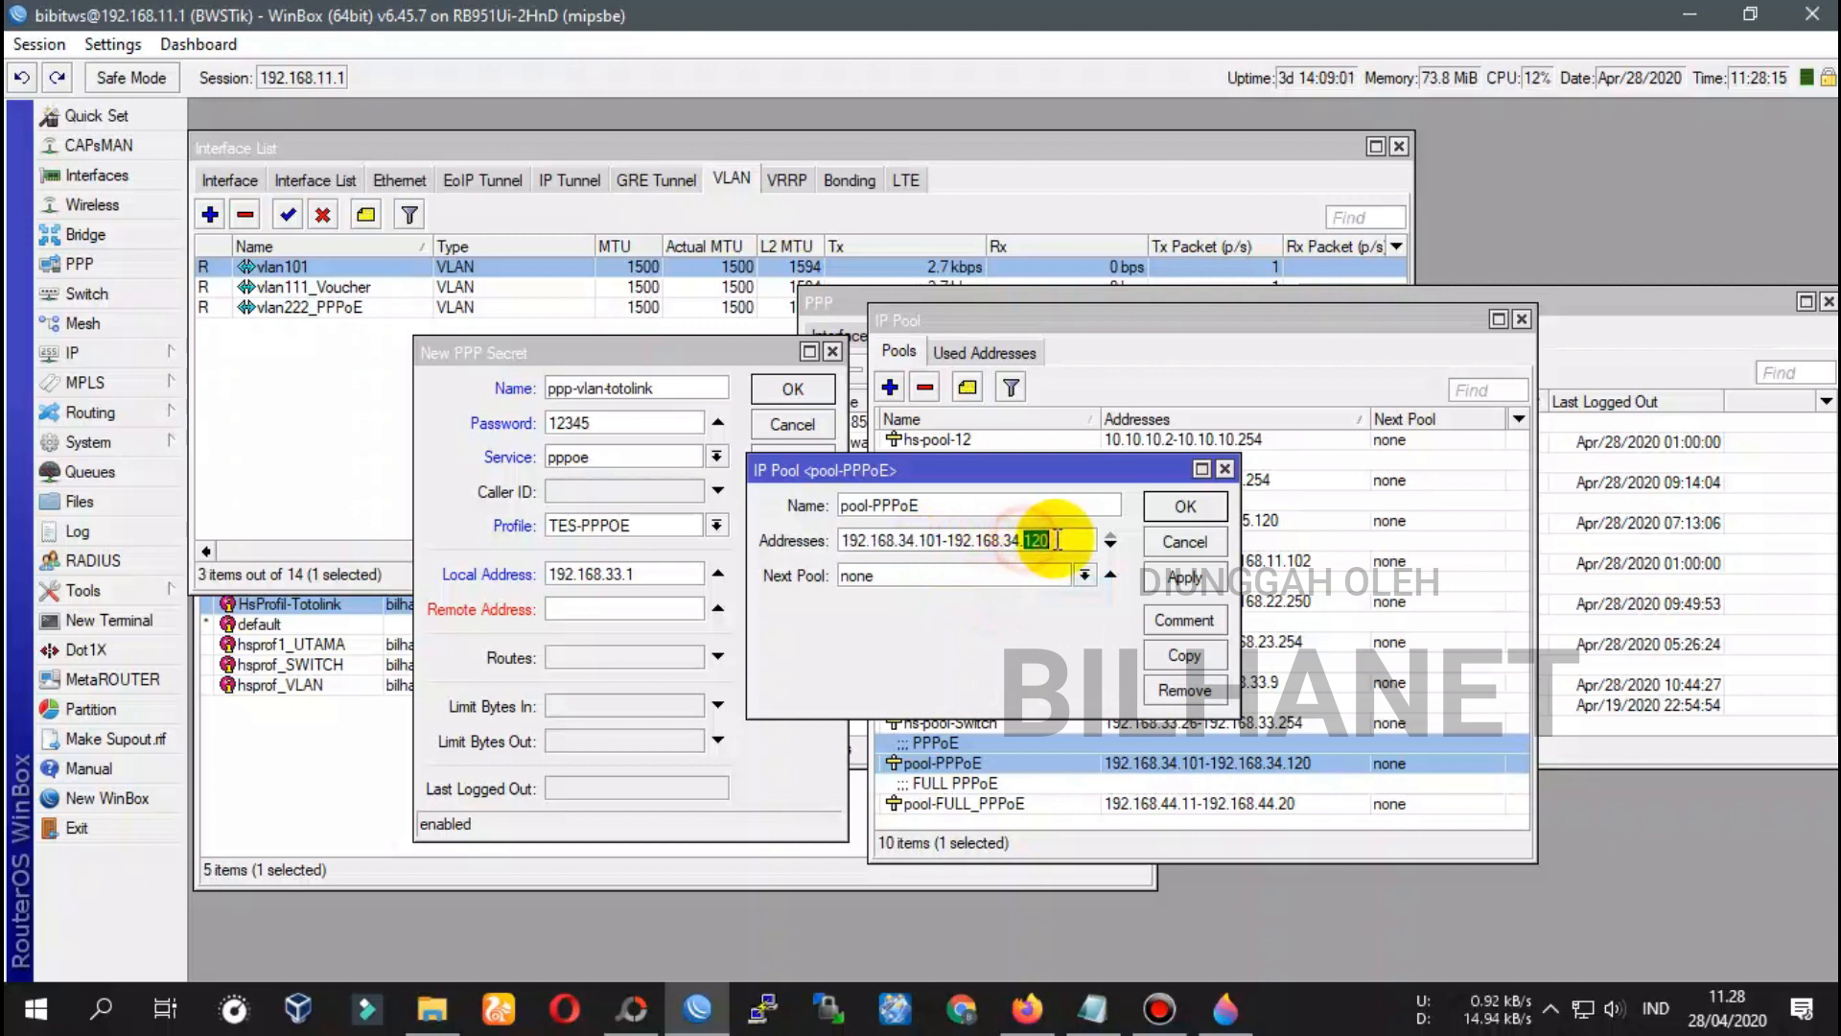
pyautogui.click(1225, 471)
pyautogui.click(641, 614)
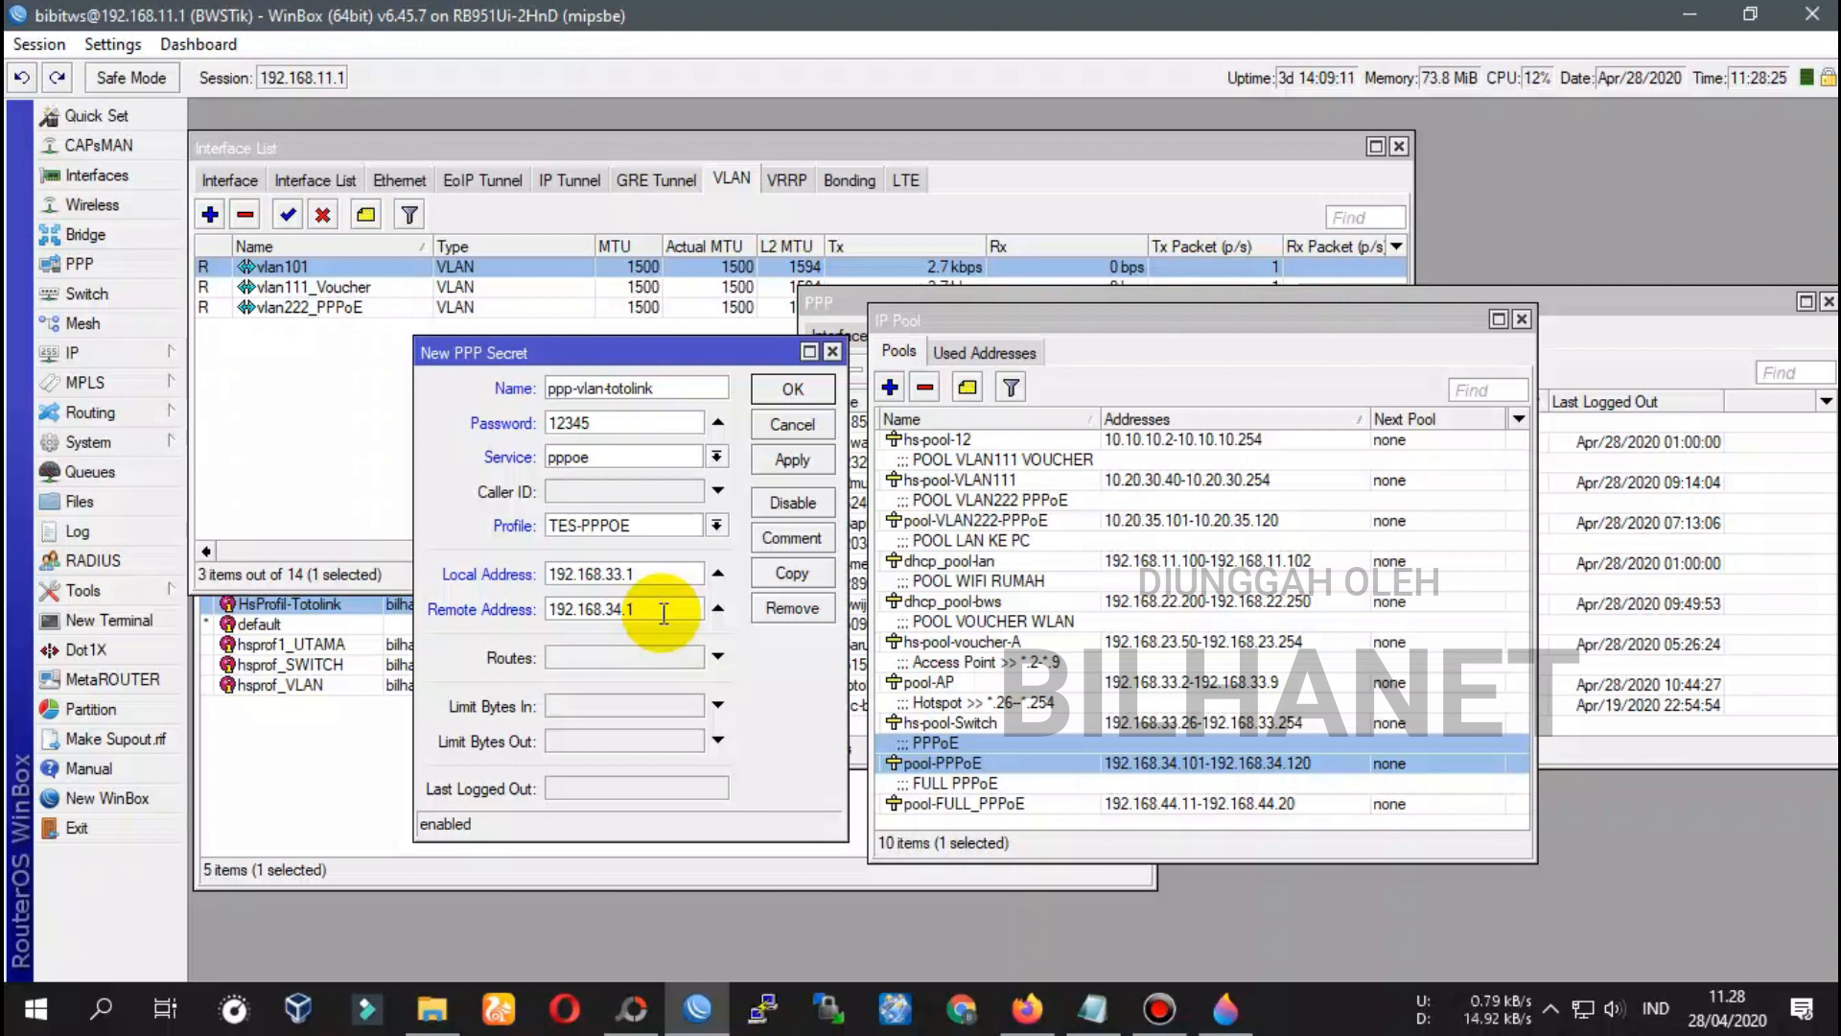
pyautogui.moveTo(658, 608); pyautogui.dragTo(625, 608)
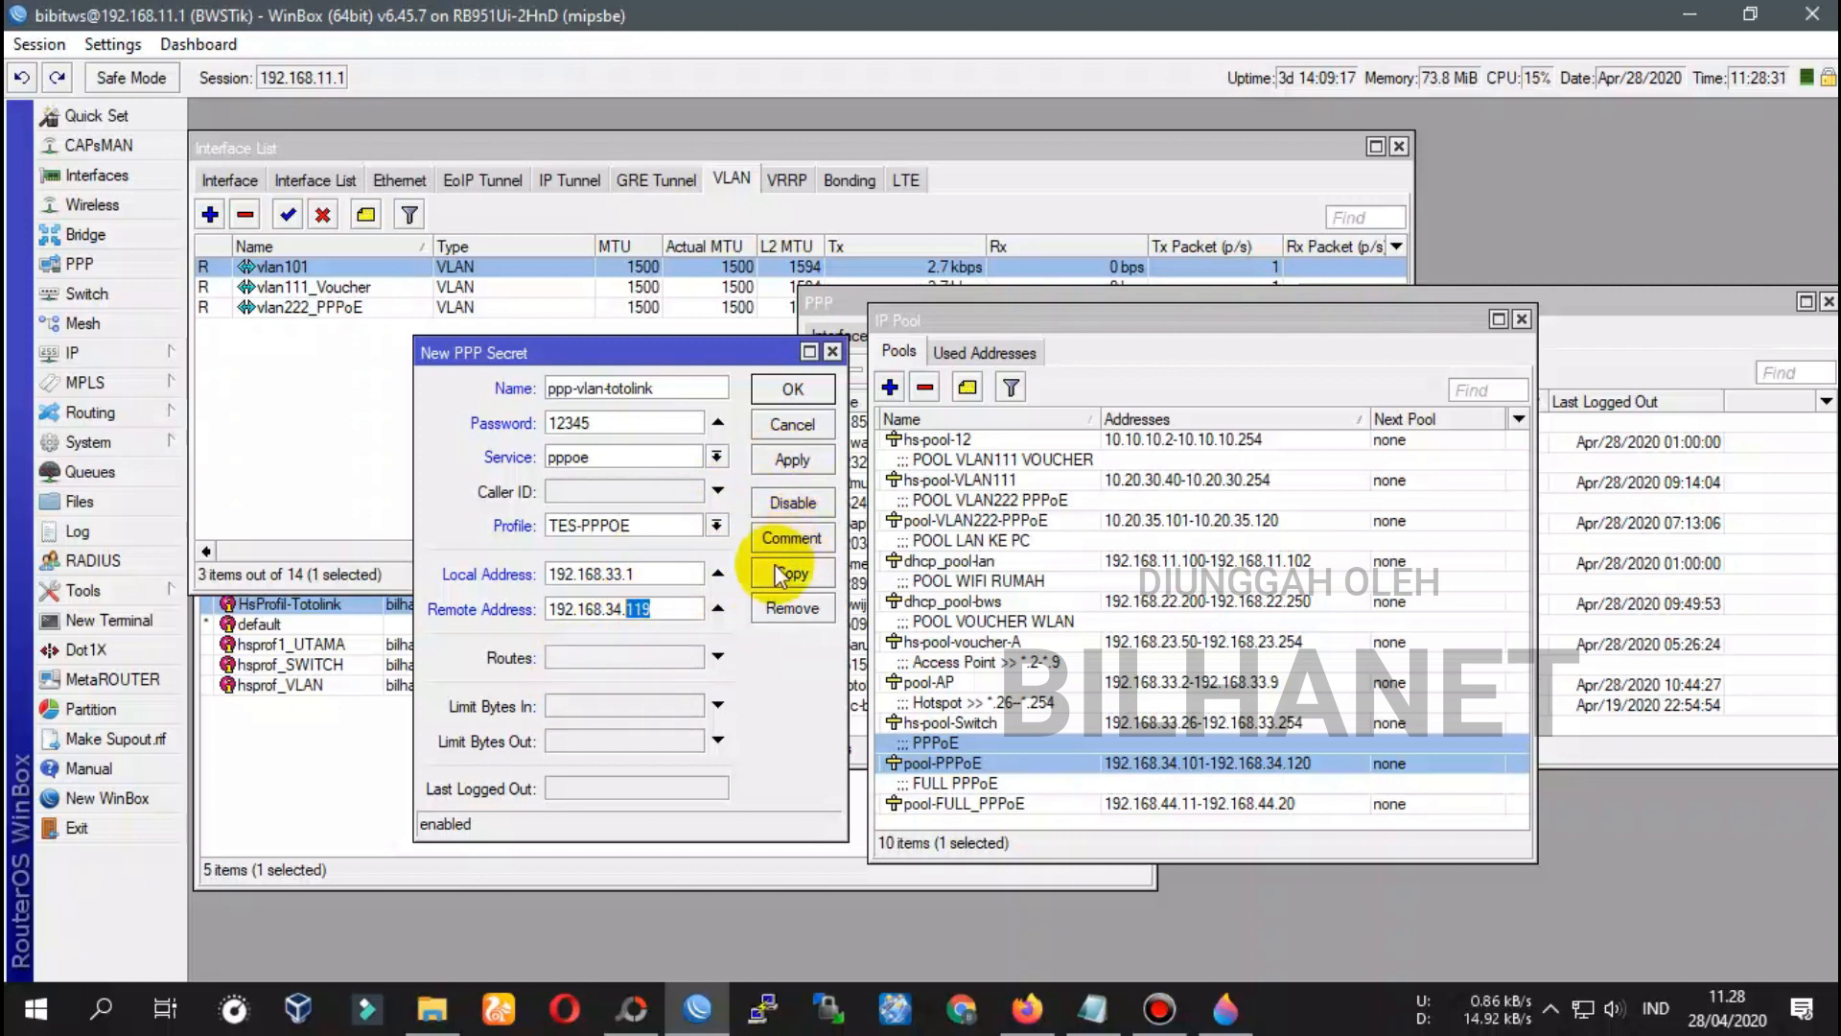
# Add the comment 'PPPoE+Voucher Totolink N200RE' and save the ppp-vlan-totolink secret
pyautogui.click(792, 538)
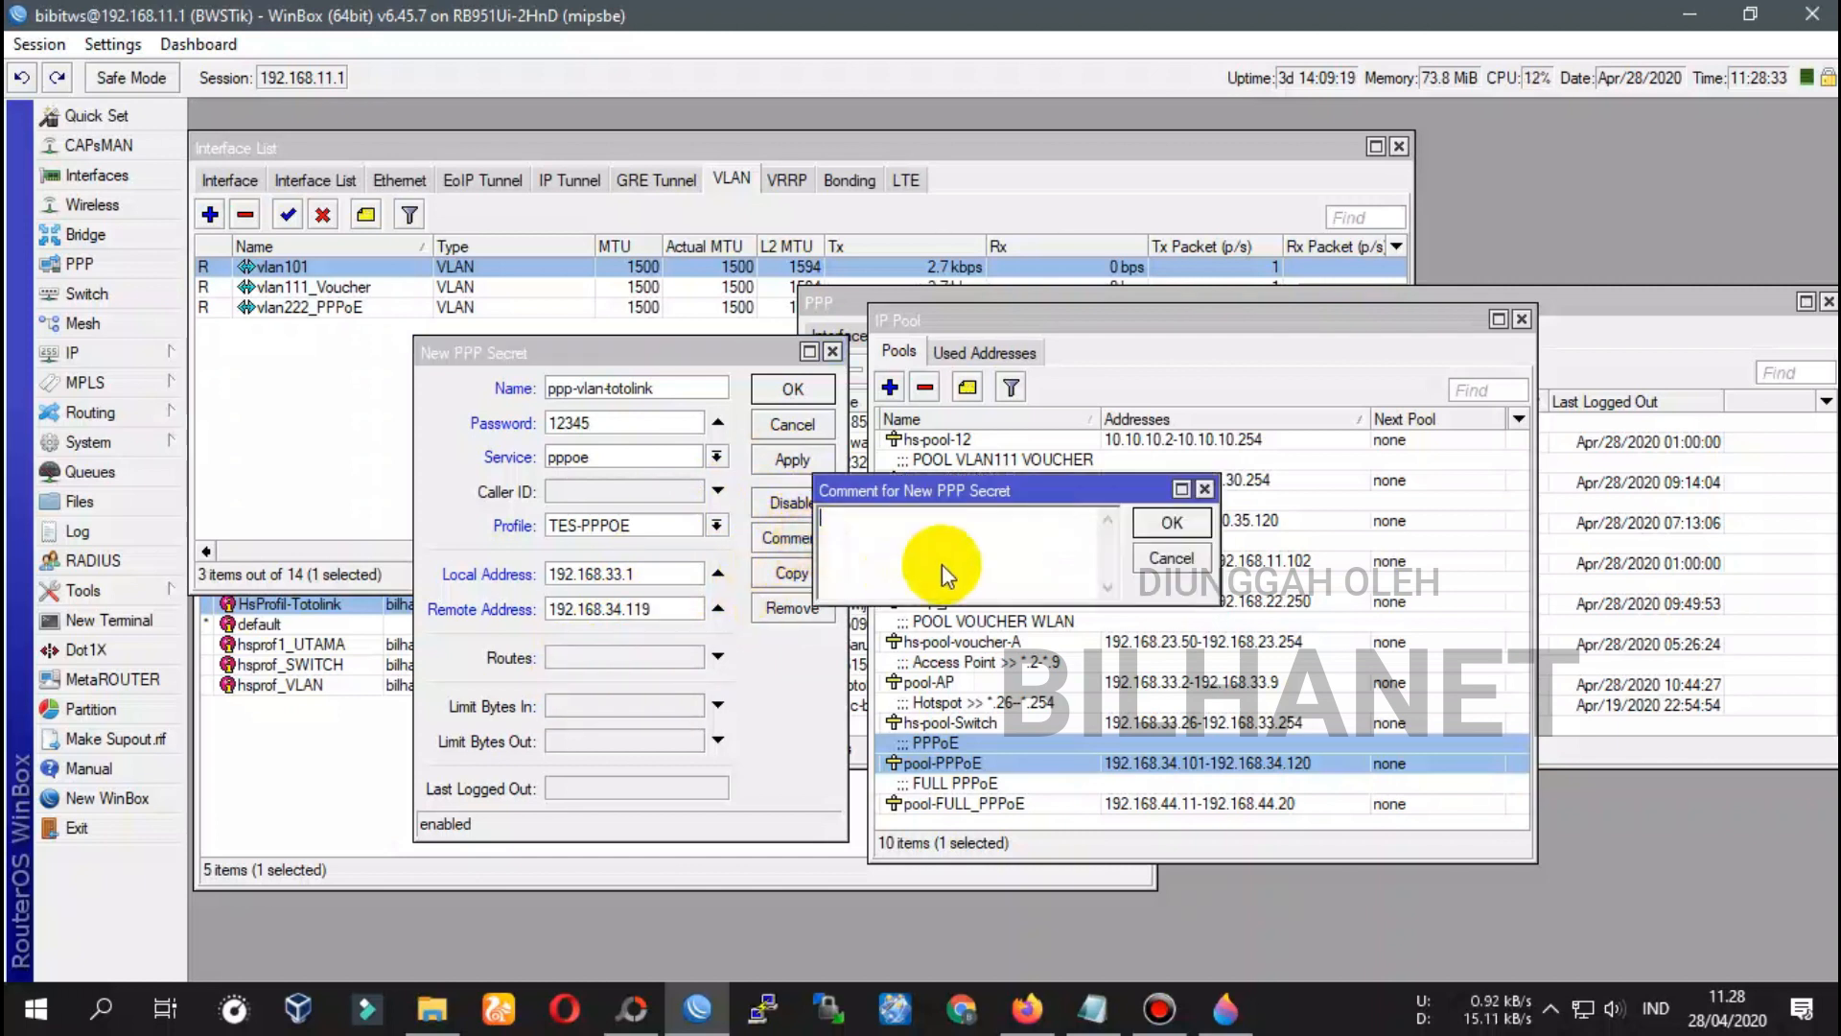
pyautogui.write('PPPoE+Voucher Totolink N200RE')
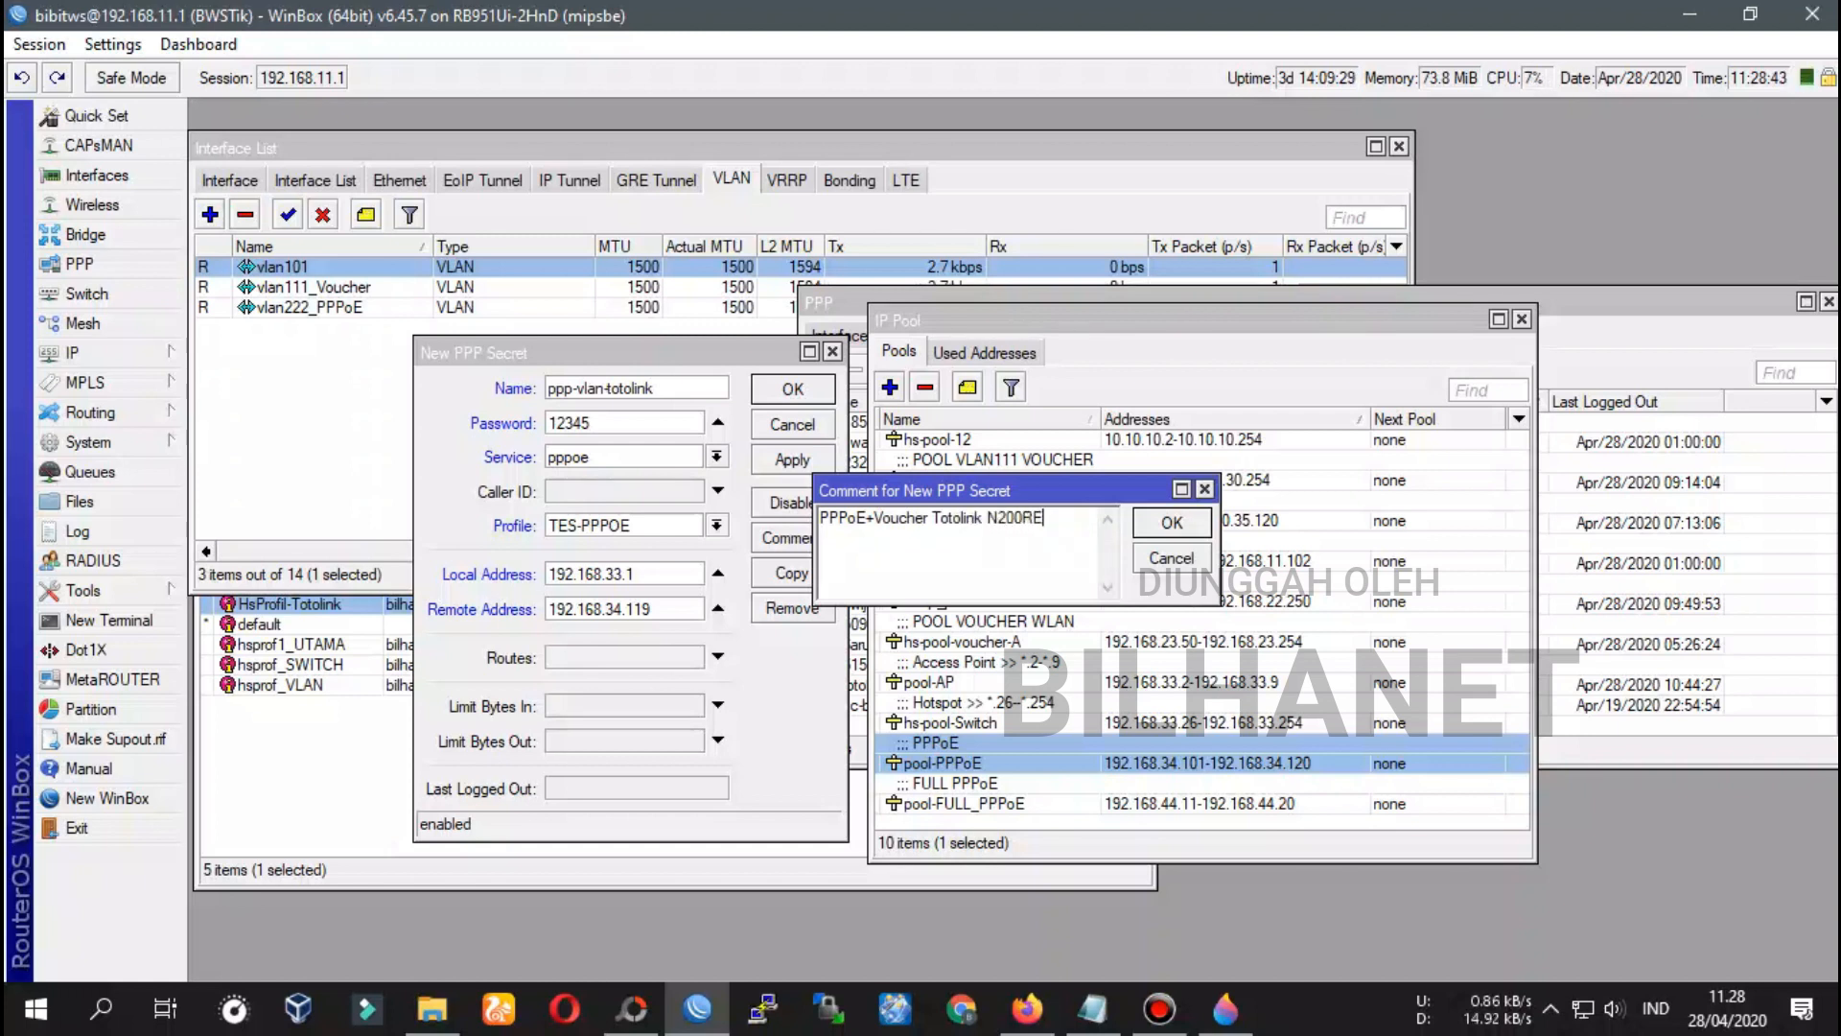
pyautogui.click(1172, 521)
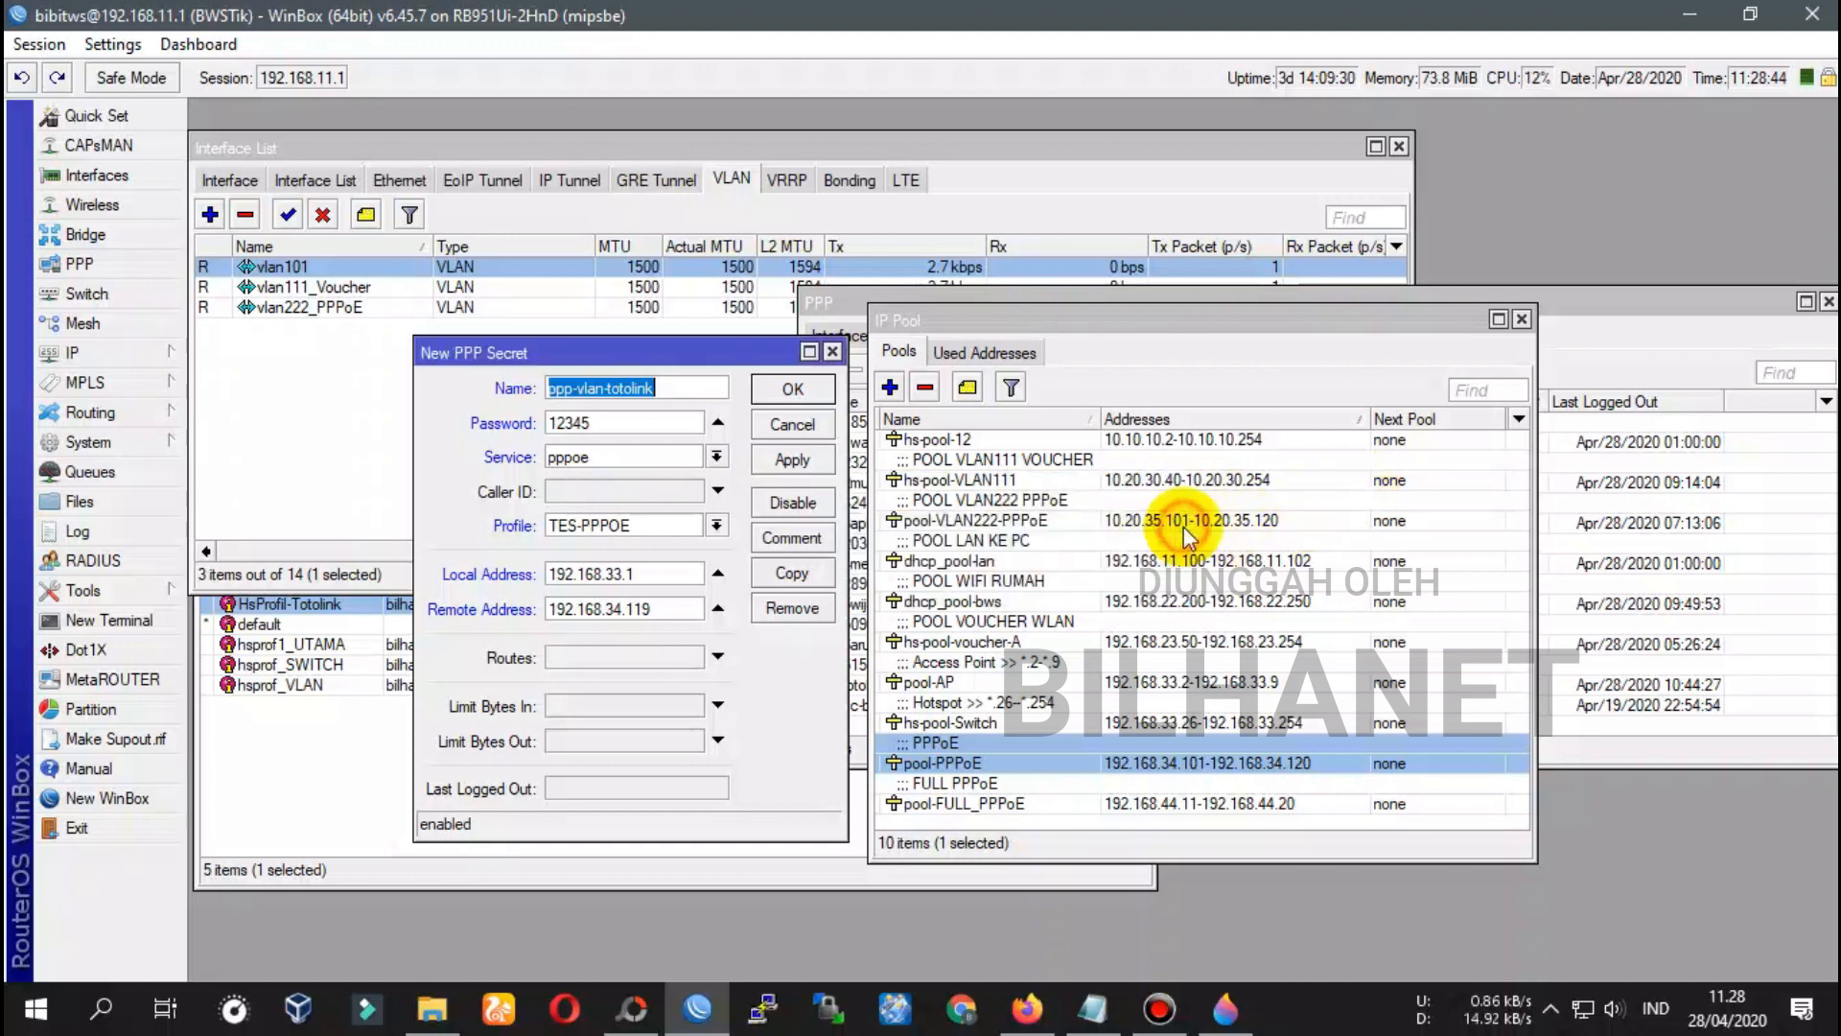
pyautogui.click(816, 464)
pyautogui.click(792, 394)
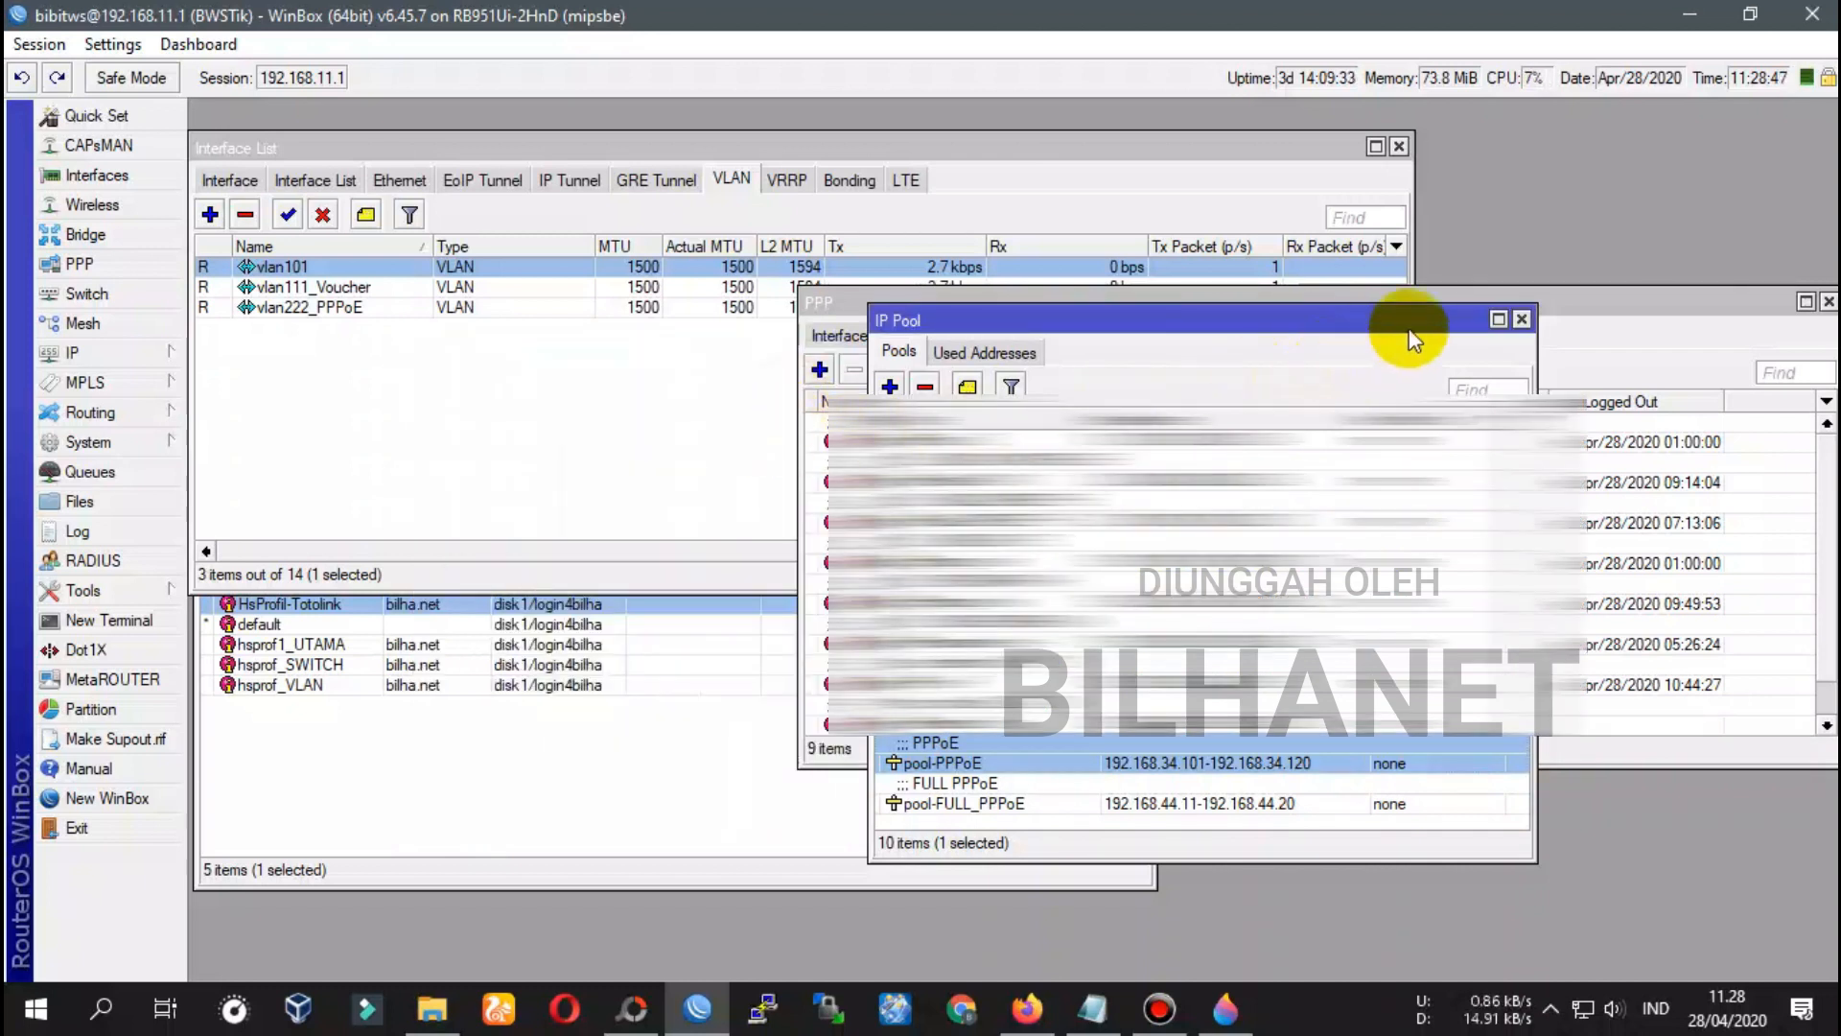
# Close IP Pool, reopen ppp-vlan-totolink from the enlarged PPP list, then return to the TOTOLINK notes
pyautogui.click(1522, 319)
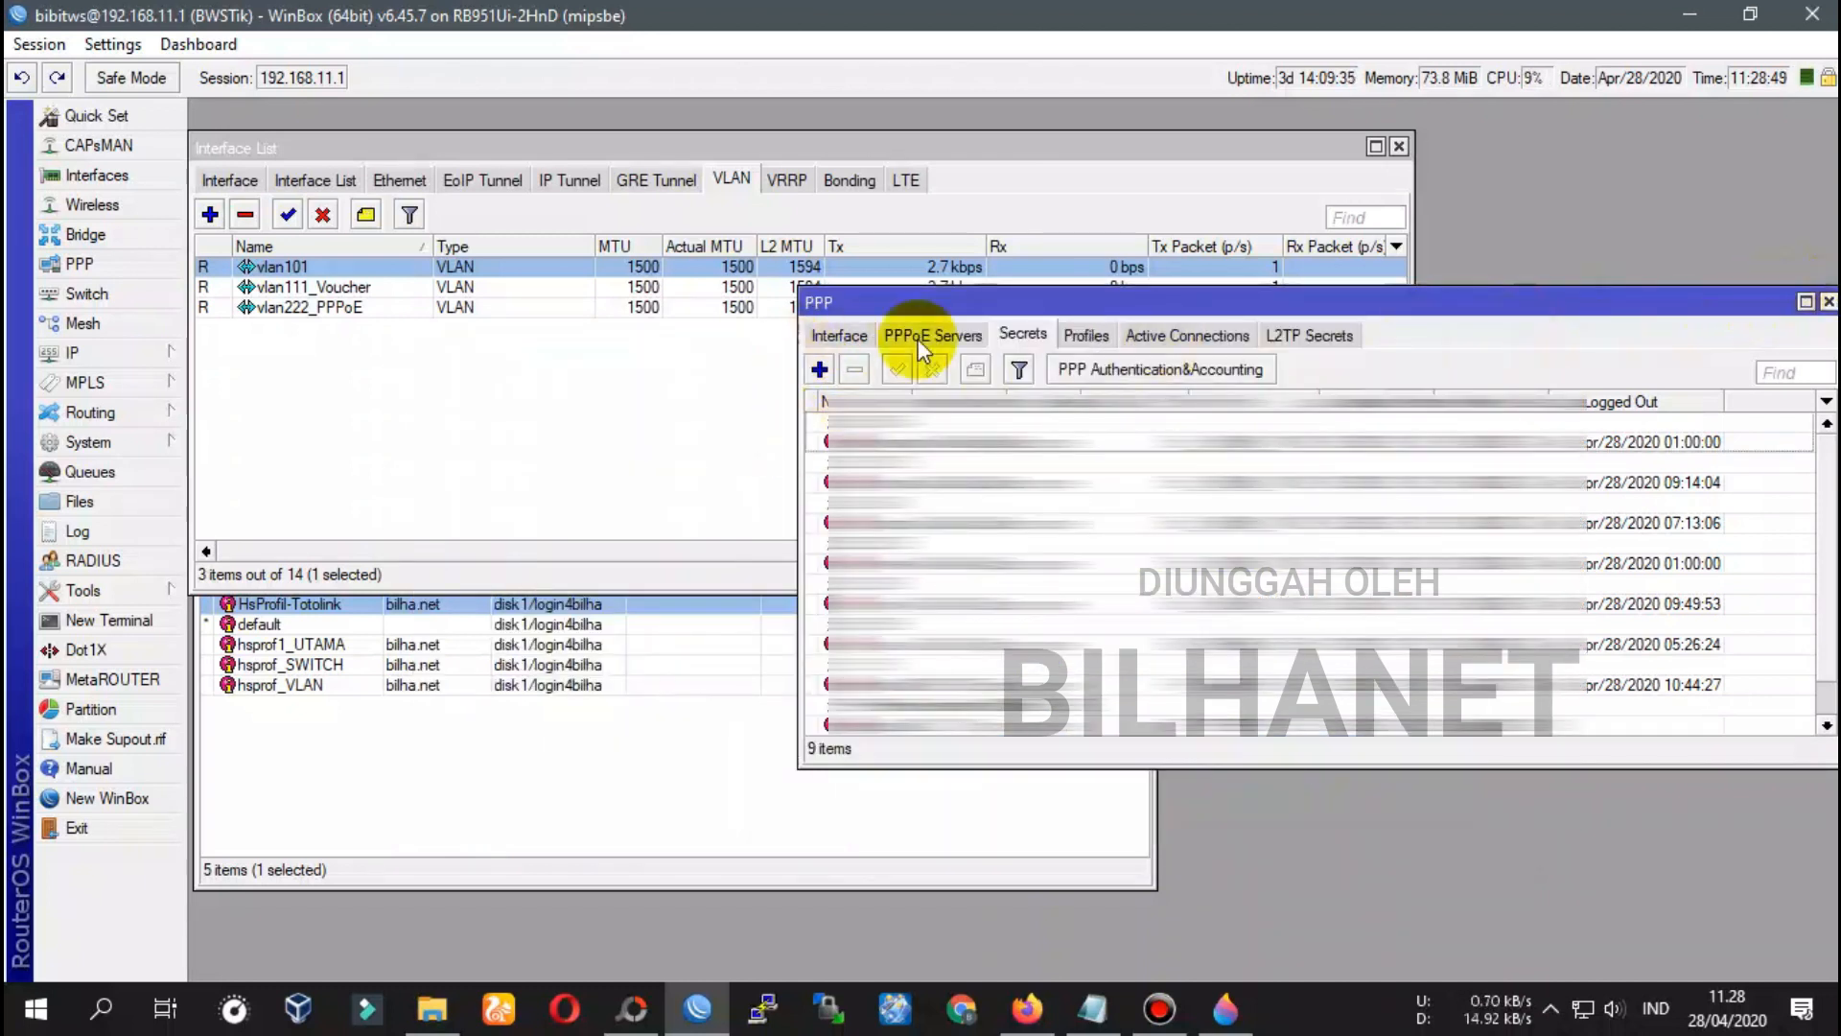
pyautogui.moveTo(1098, 308); pyautogui.dragTo(985, 330)
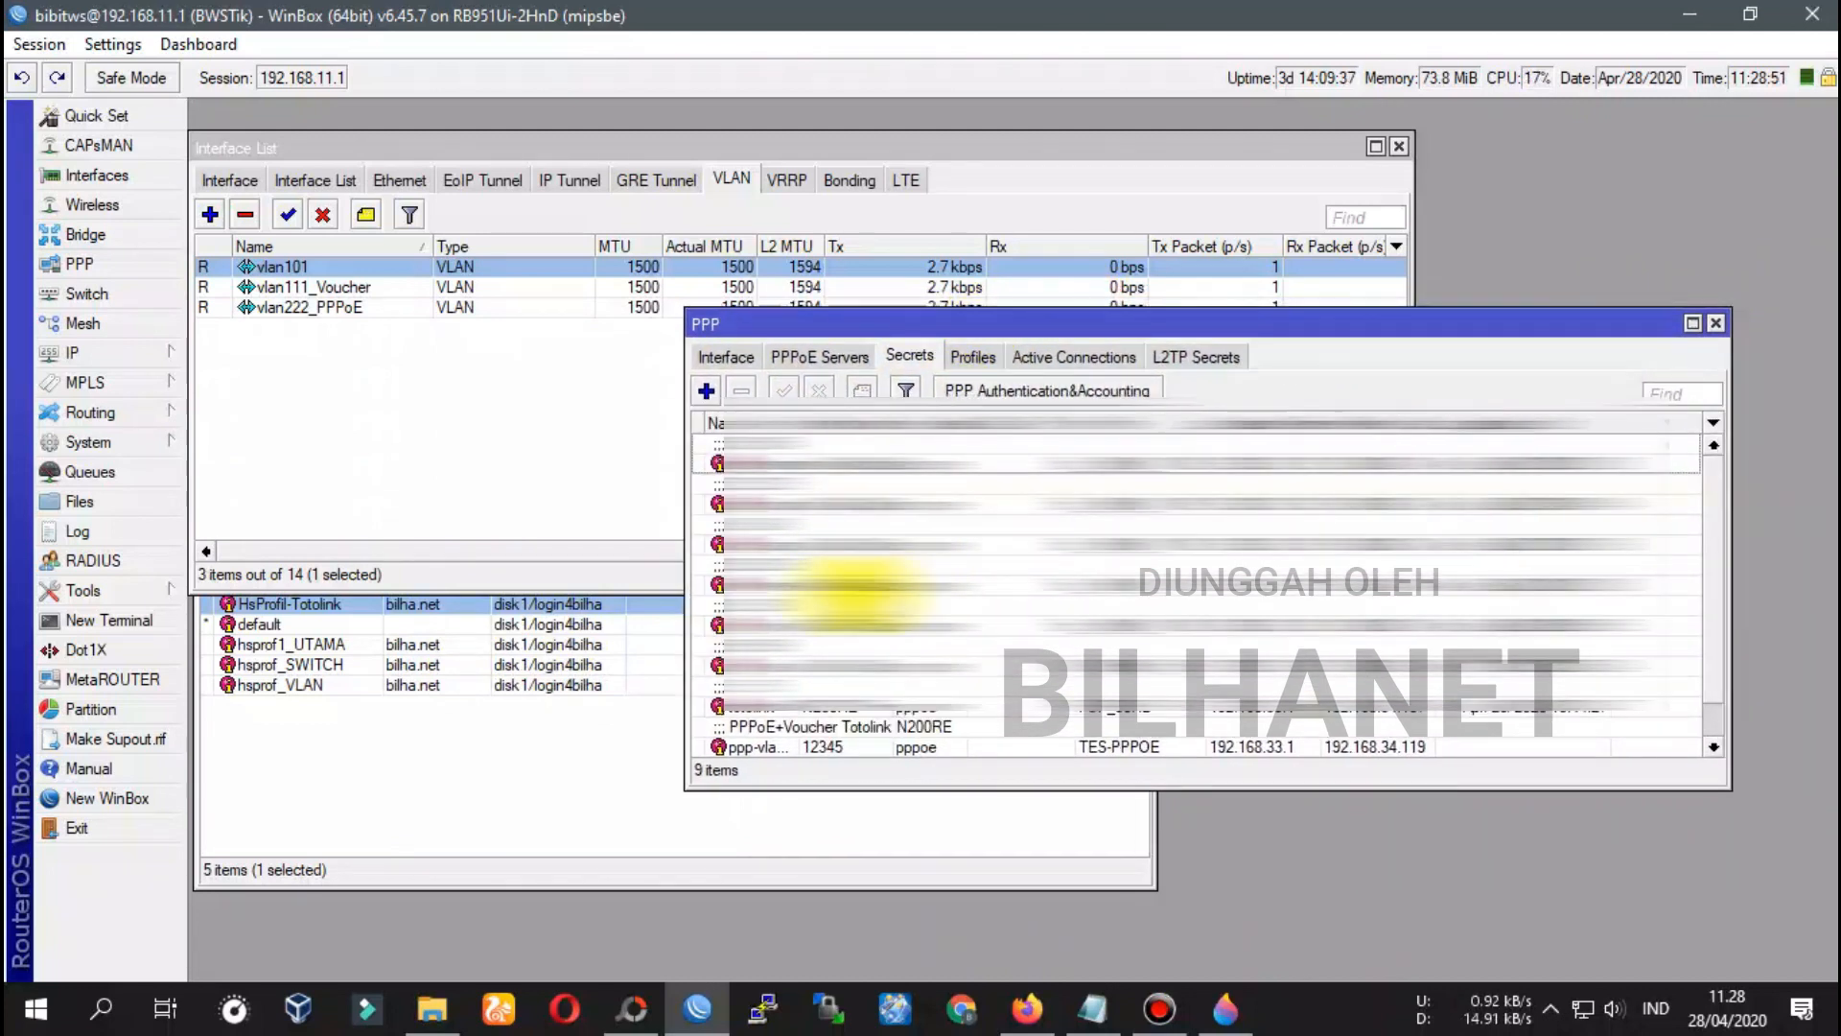
pyautogui.moveTo(883, 783); pyautogui.dragTo(879, 897)
pyautogui.click(770, 754)
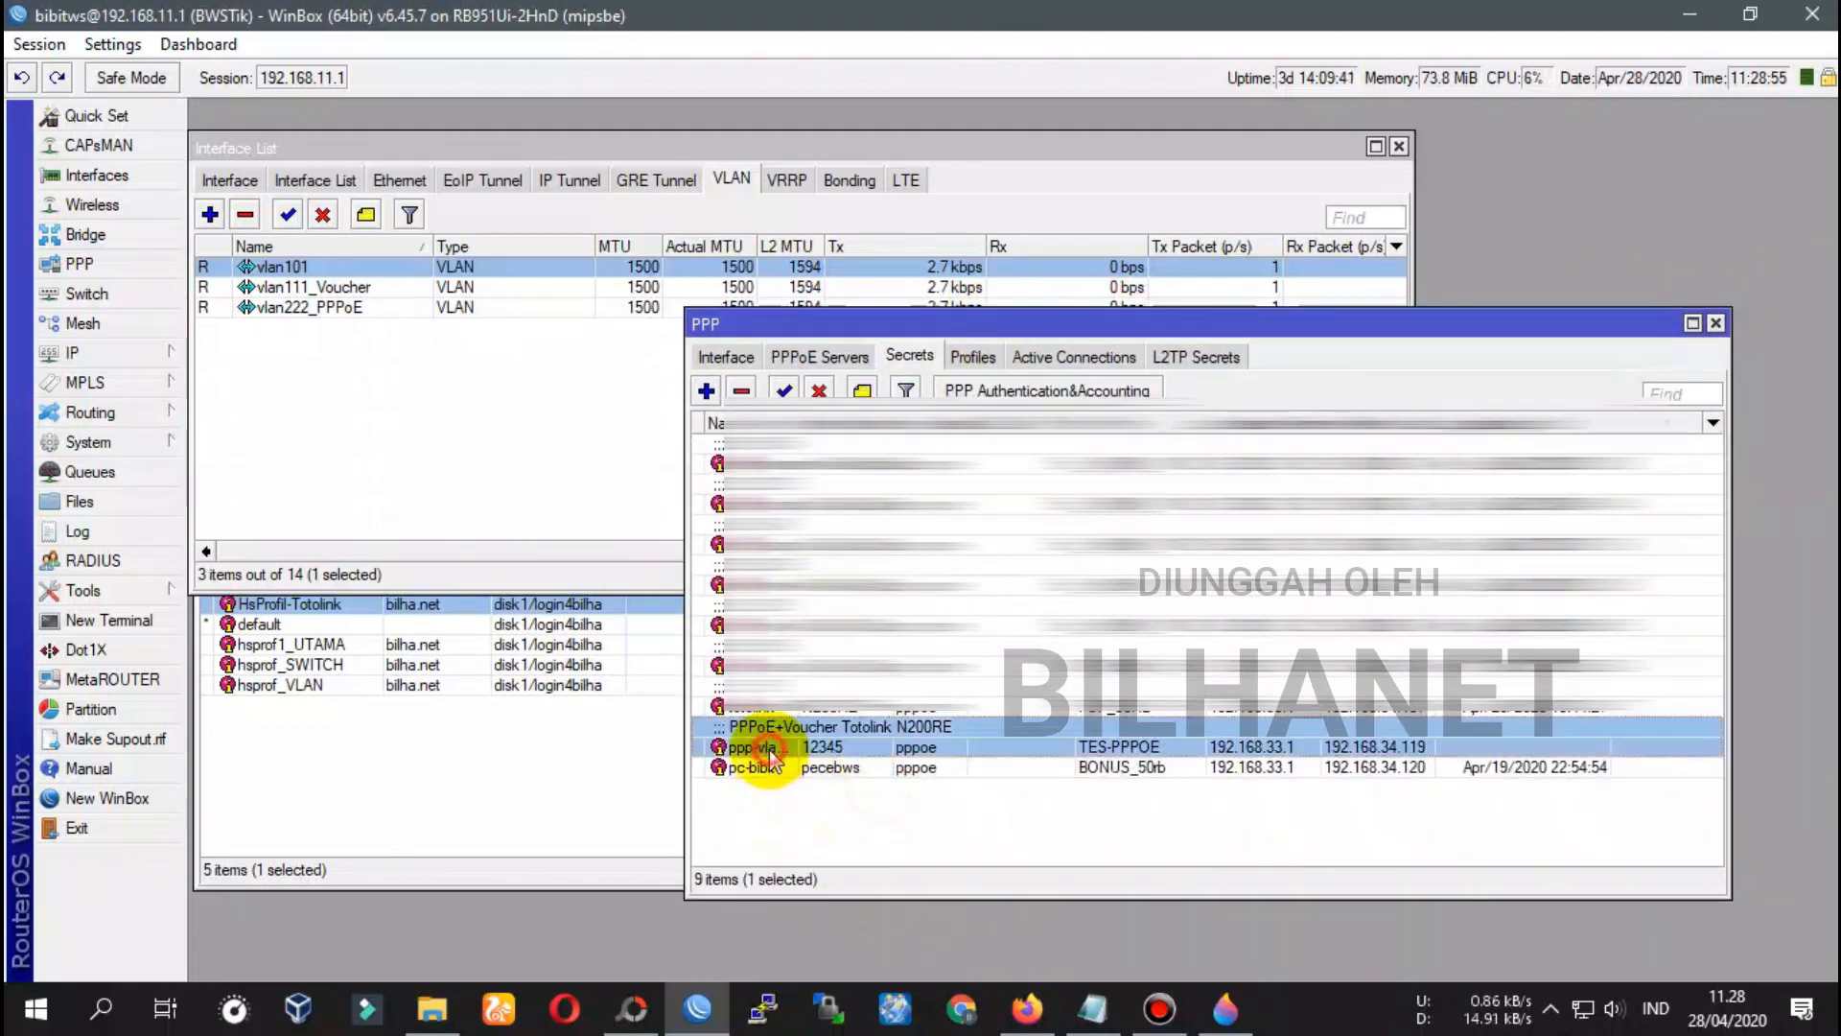
pyautogui.doubleClick(757, 751)
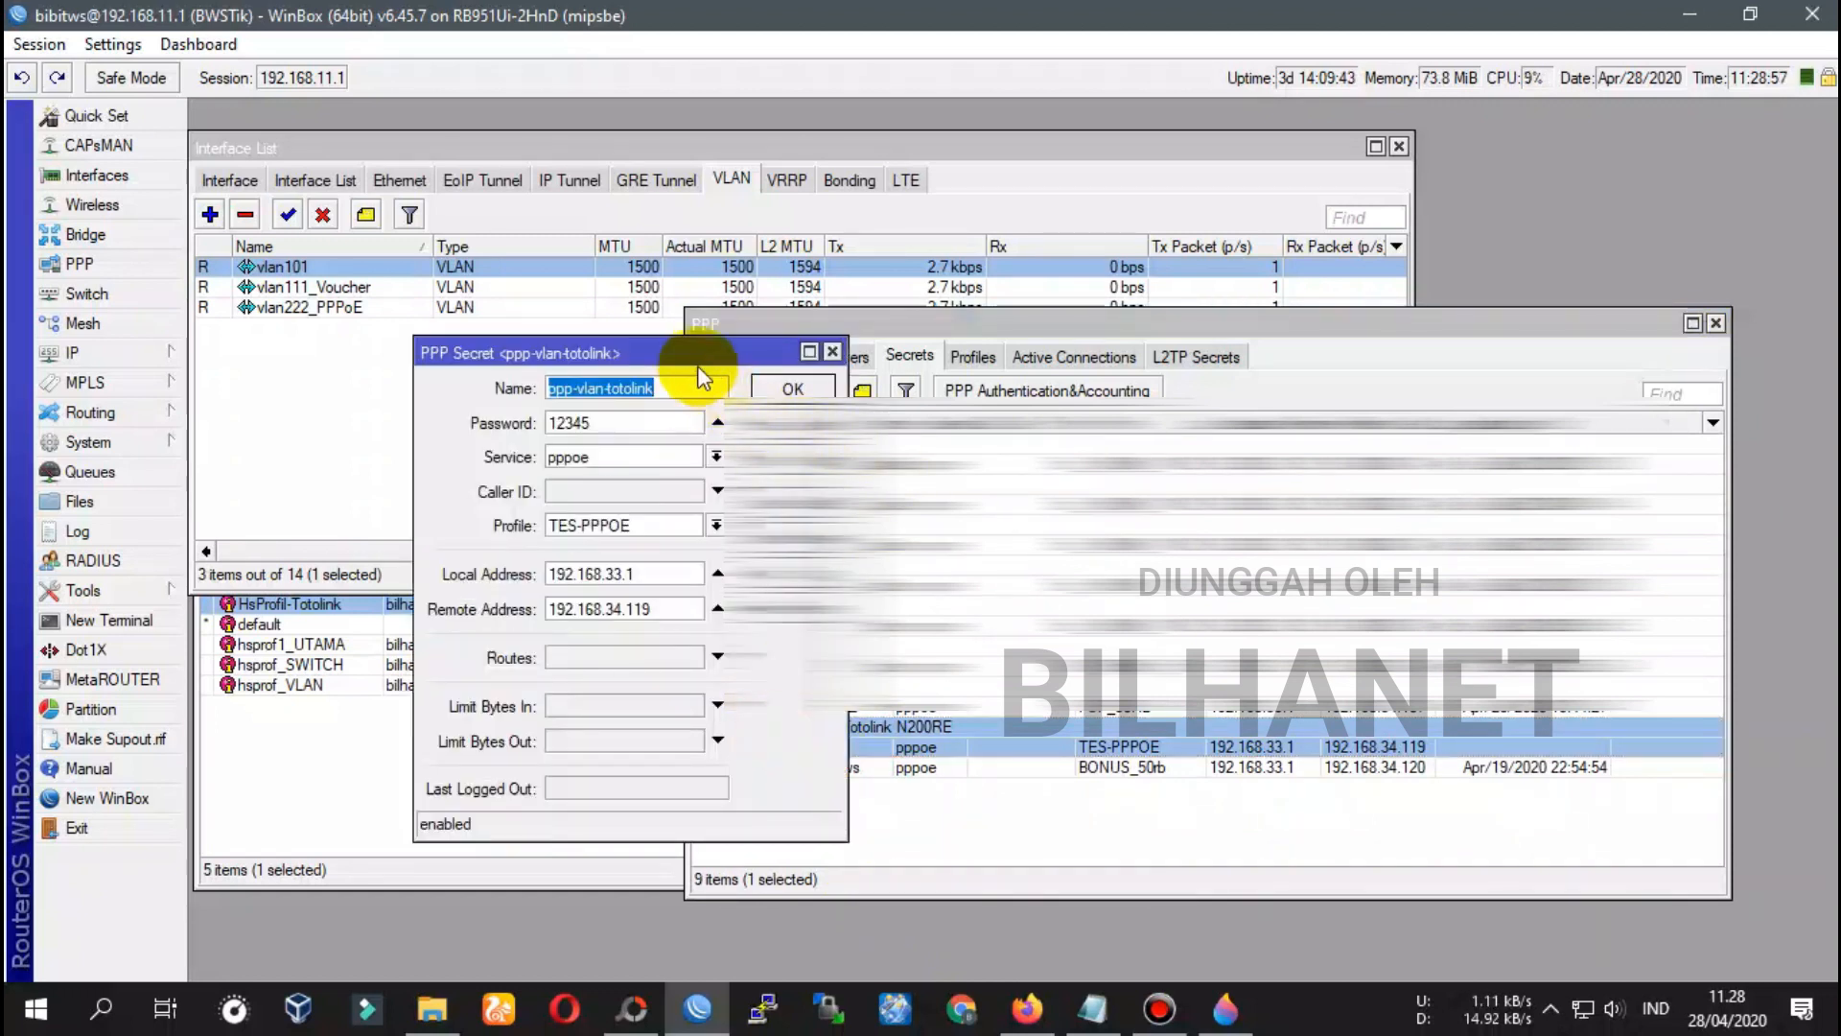
pyautogui.moveTo(767, 367); pyautogui.dragTo(1042, 413)
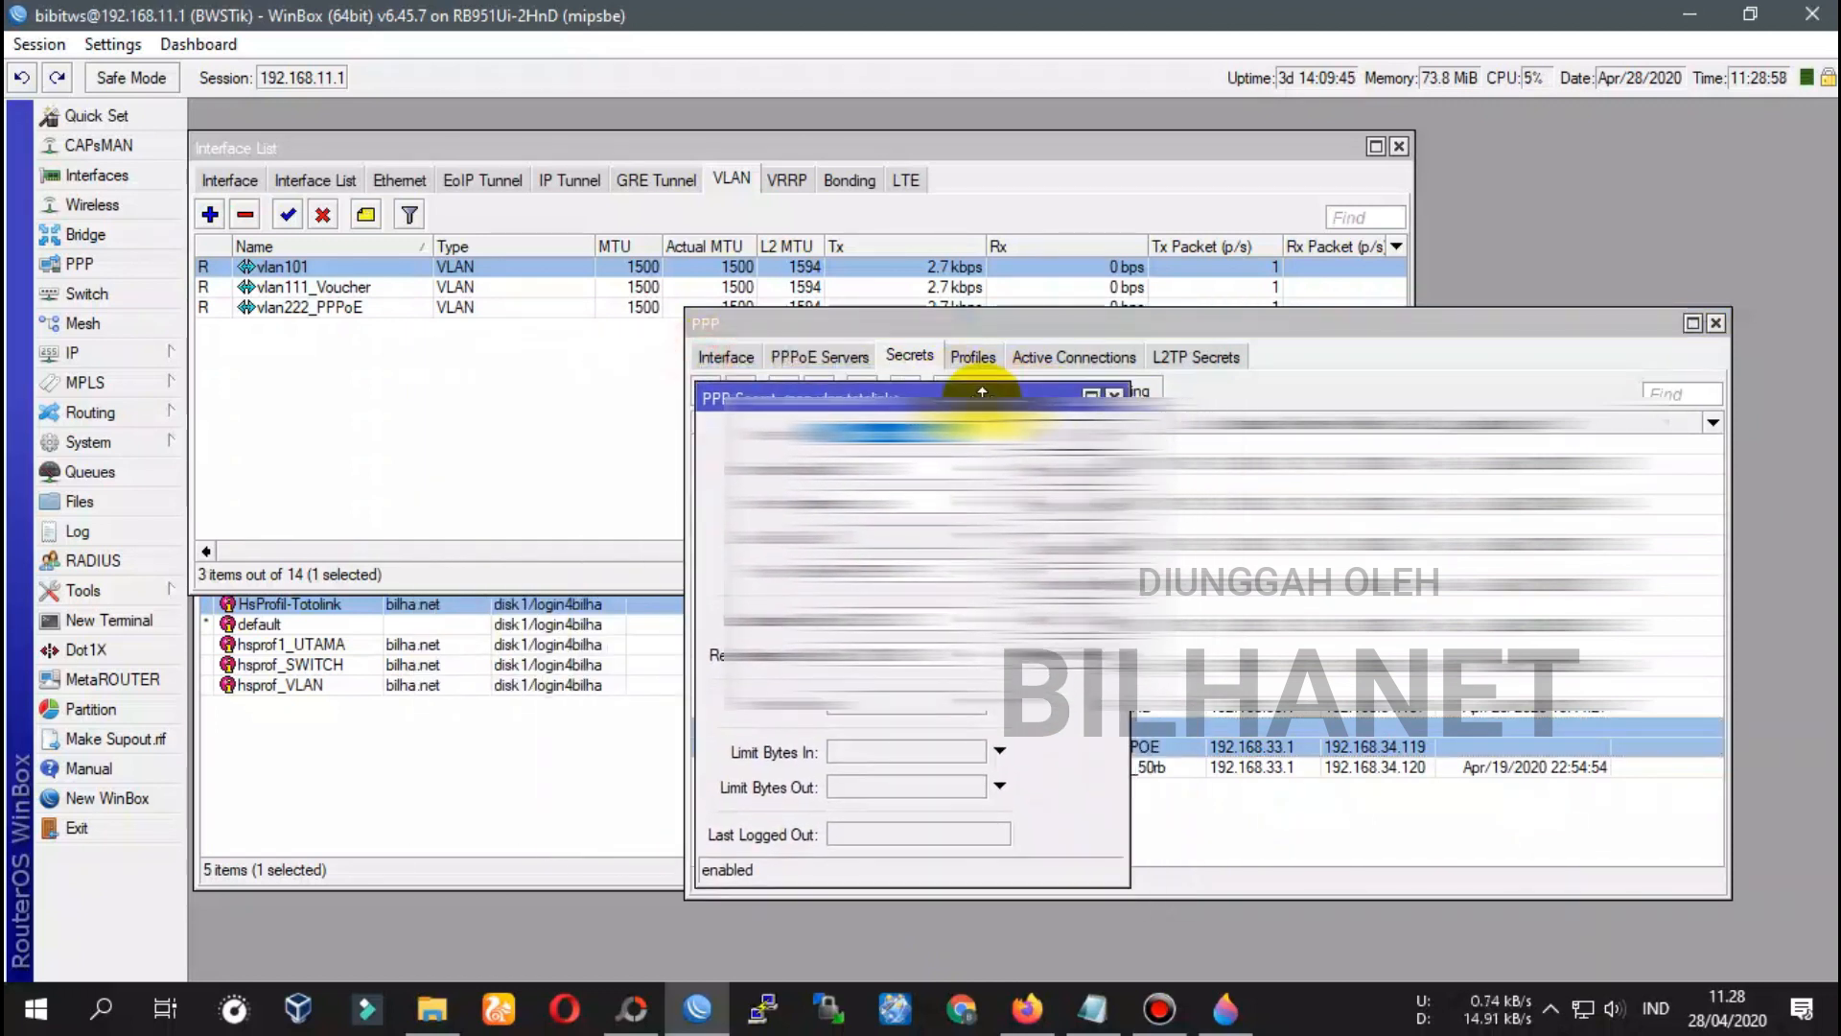
pyautogui.click(1094, 1008)
pyautogui.click(651, 599)
# Review TOTOLINK step 5 and tick the MikroTik LAN port on the Paint 3D diagram
pyautogui.doubleClick(582, 598)
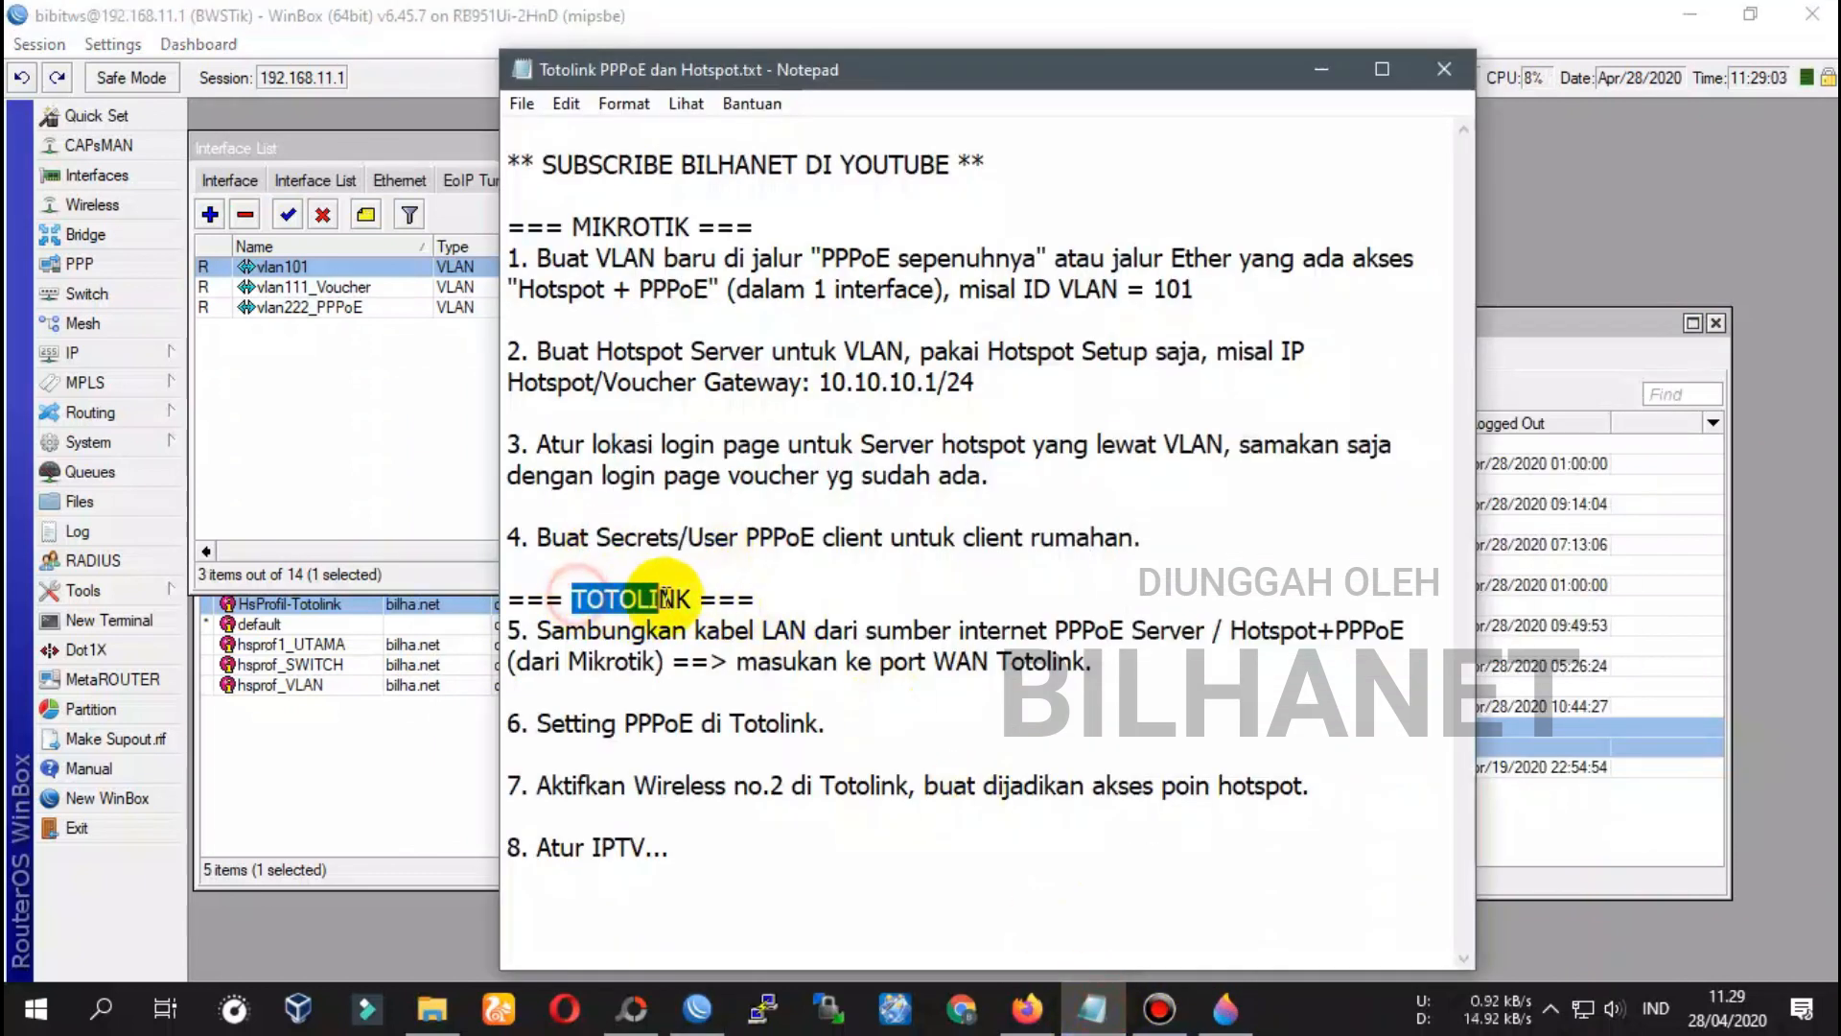
pyautogui.doubleClick(557, 633)
pyautogui.click(856, 630)
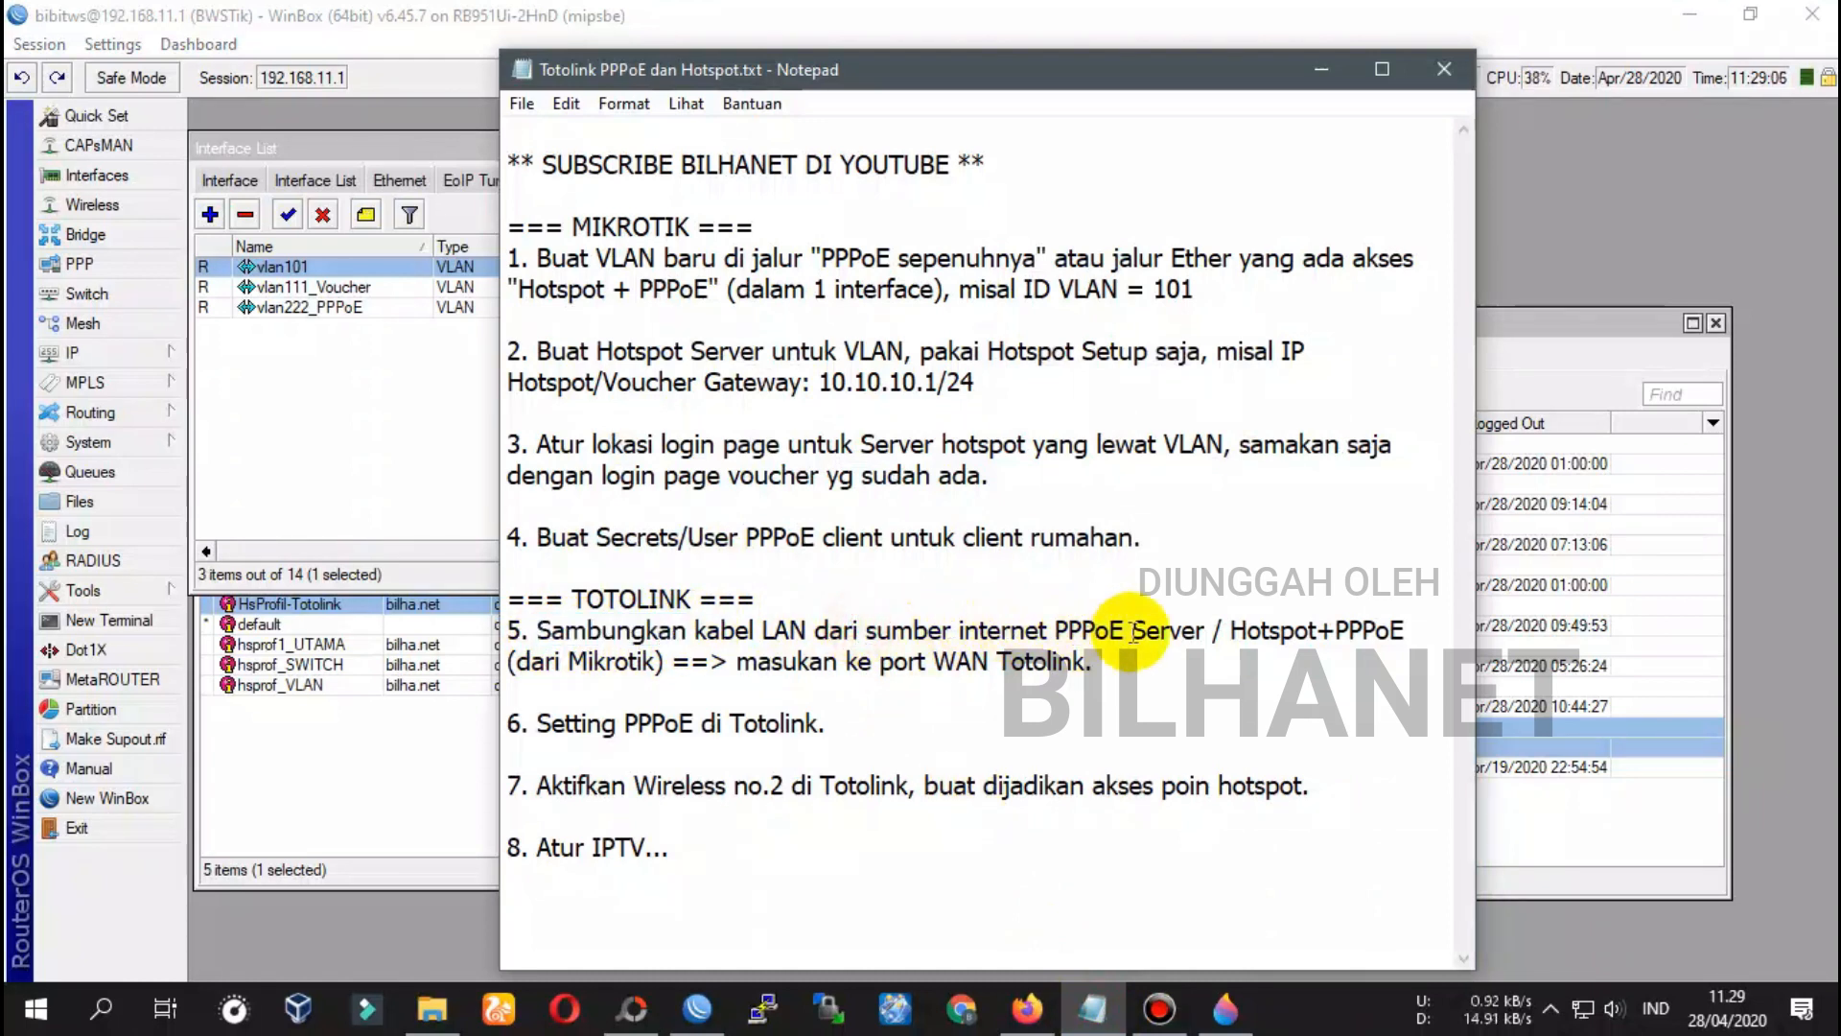
pyautogui.click(1226, 1009)
pyautogui.moveTo(530, 604)
pyautogui.mouseDown()
pyautogui.moveTo(539, 631)
pyautogui.moveTo(568, 597)
pyautogui.mouseUp()
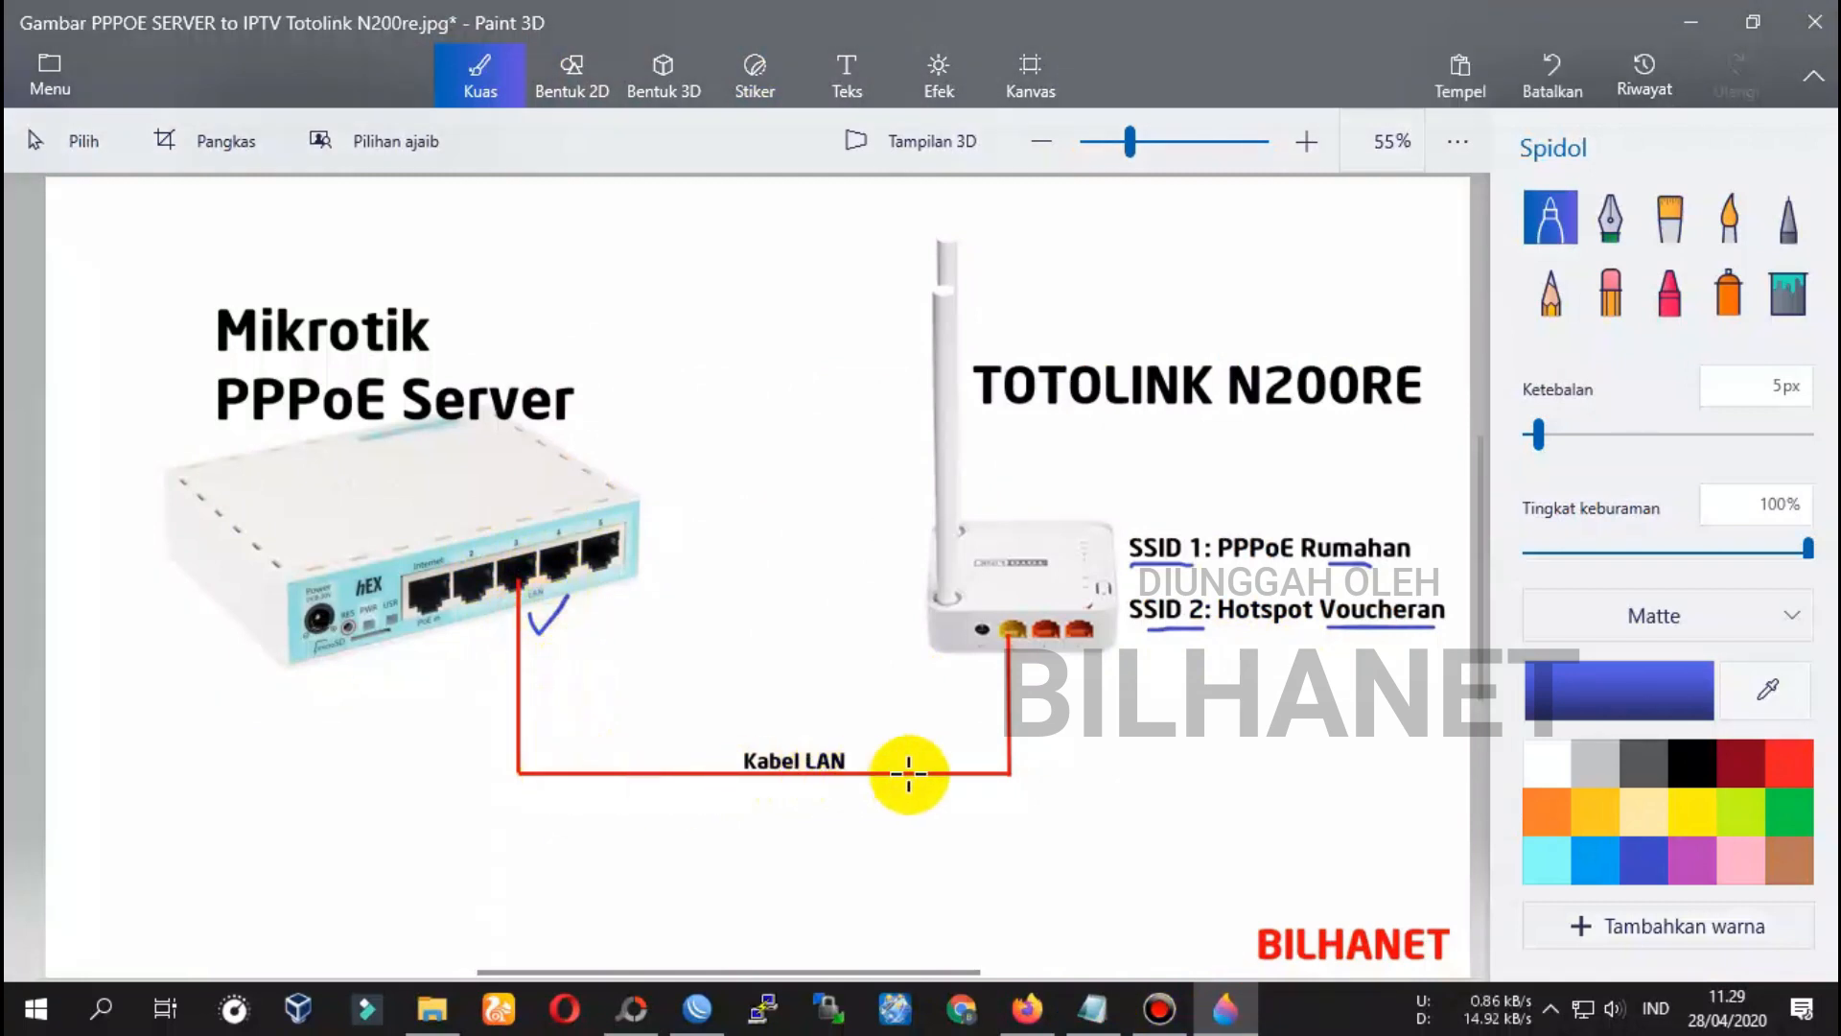
# Tick the TOTOLINK WAN port on the diagram and move on to step 6 in the notes
pyautogui.click(1092, 1000)
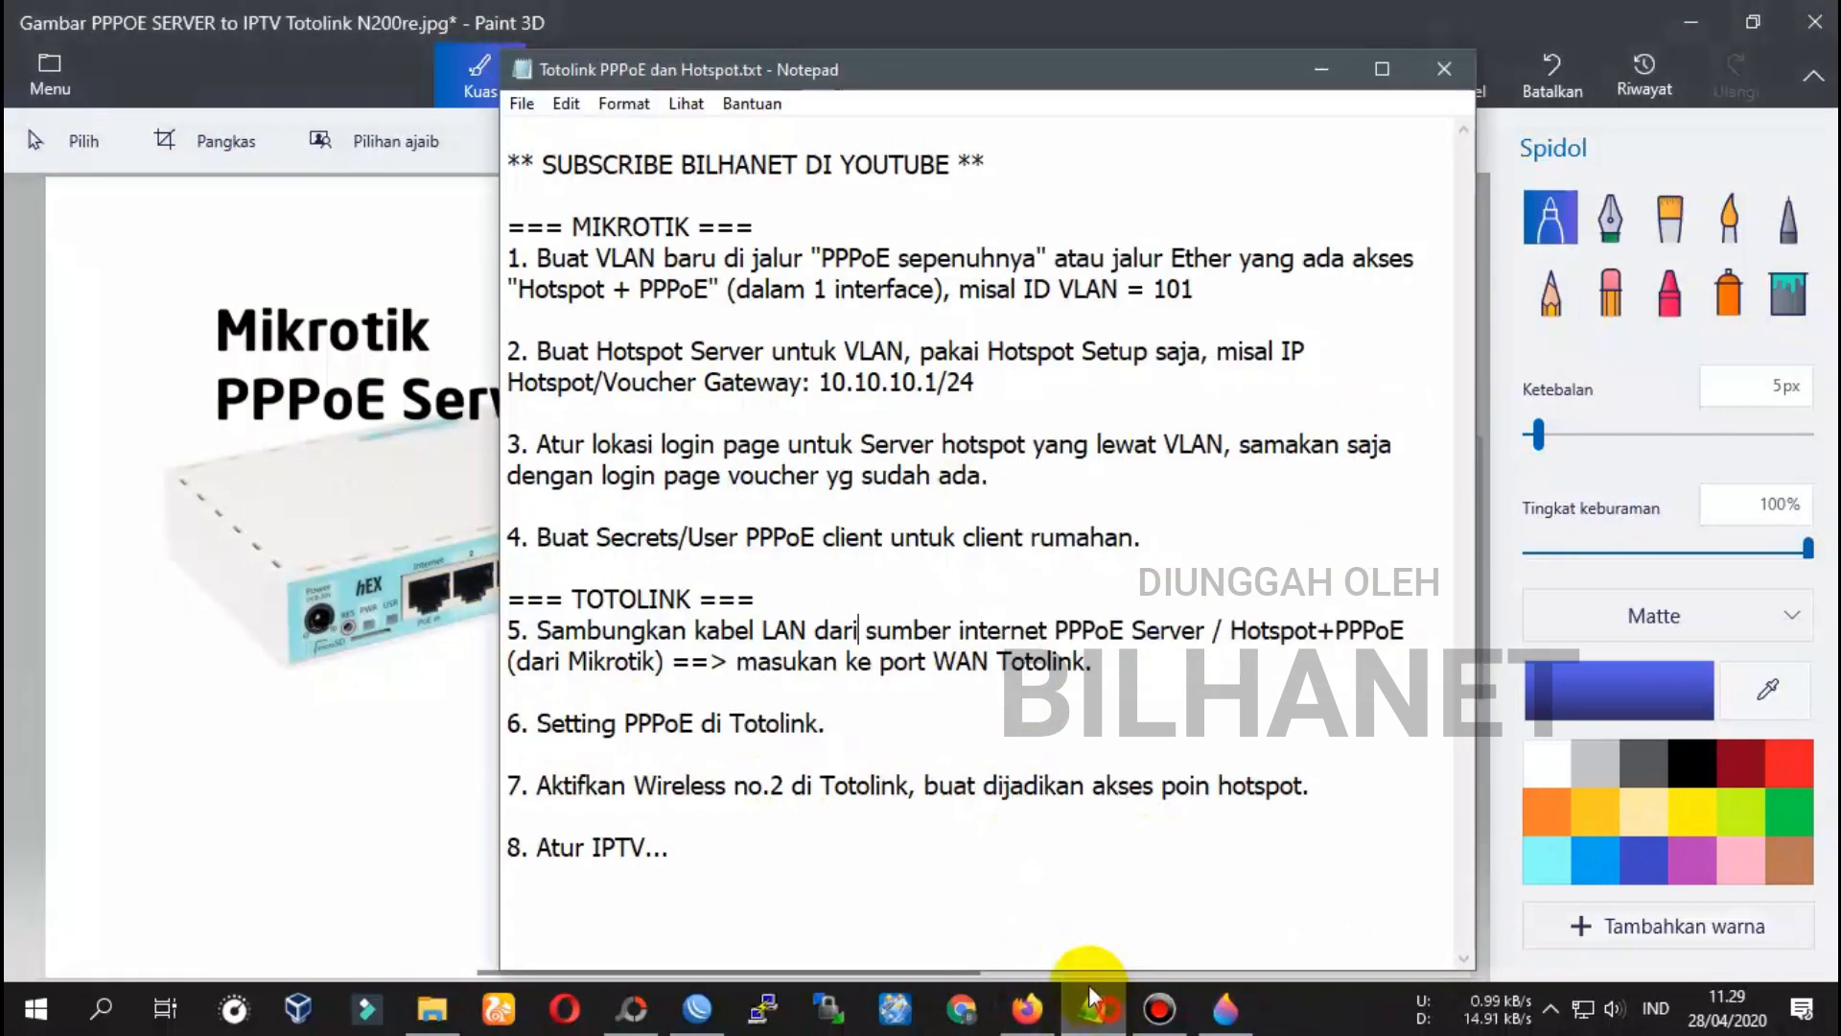
pyautogui.click(736, 662)
pyautogui.hotkey('shift', 'Down')
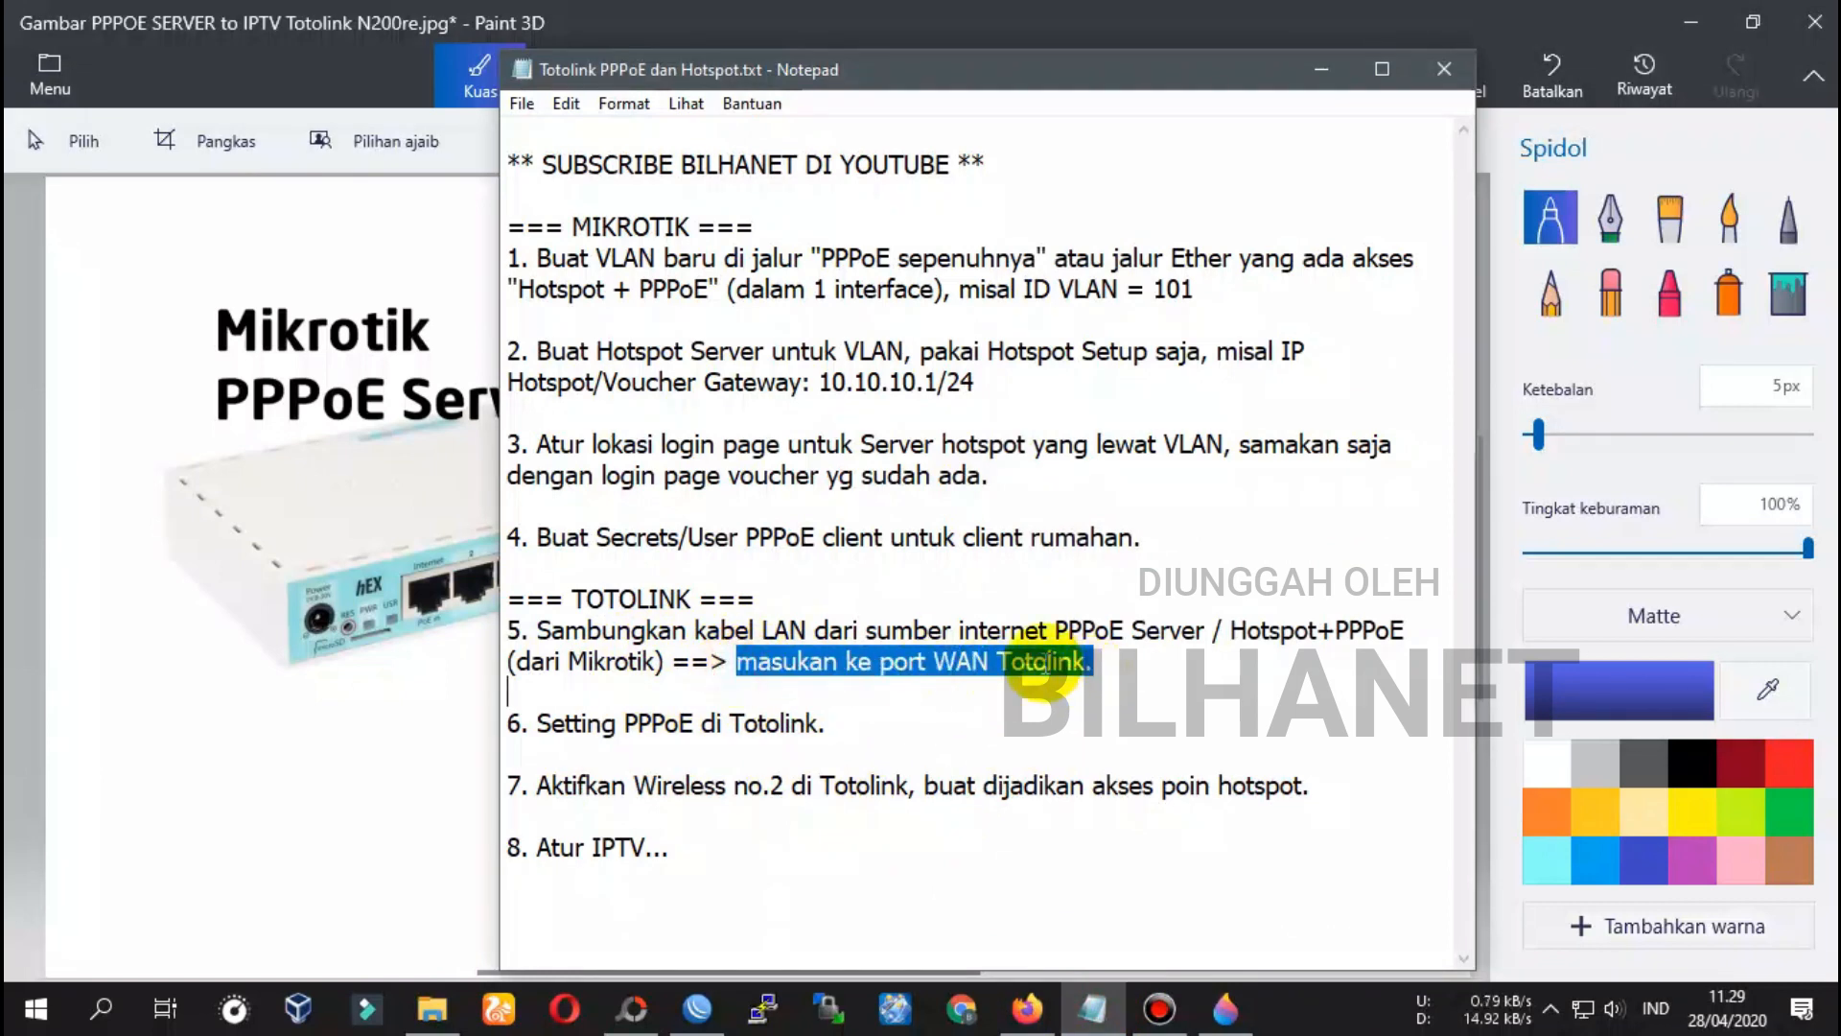
pyautogui.click(1043, 661)
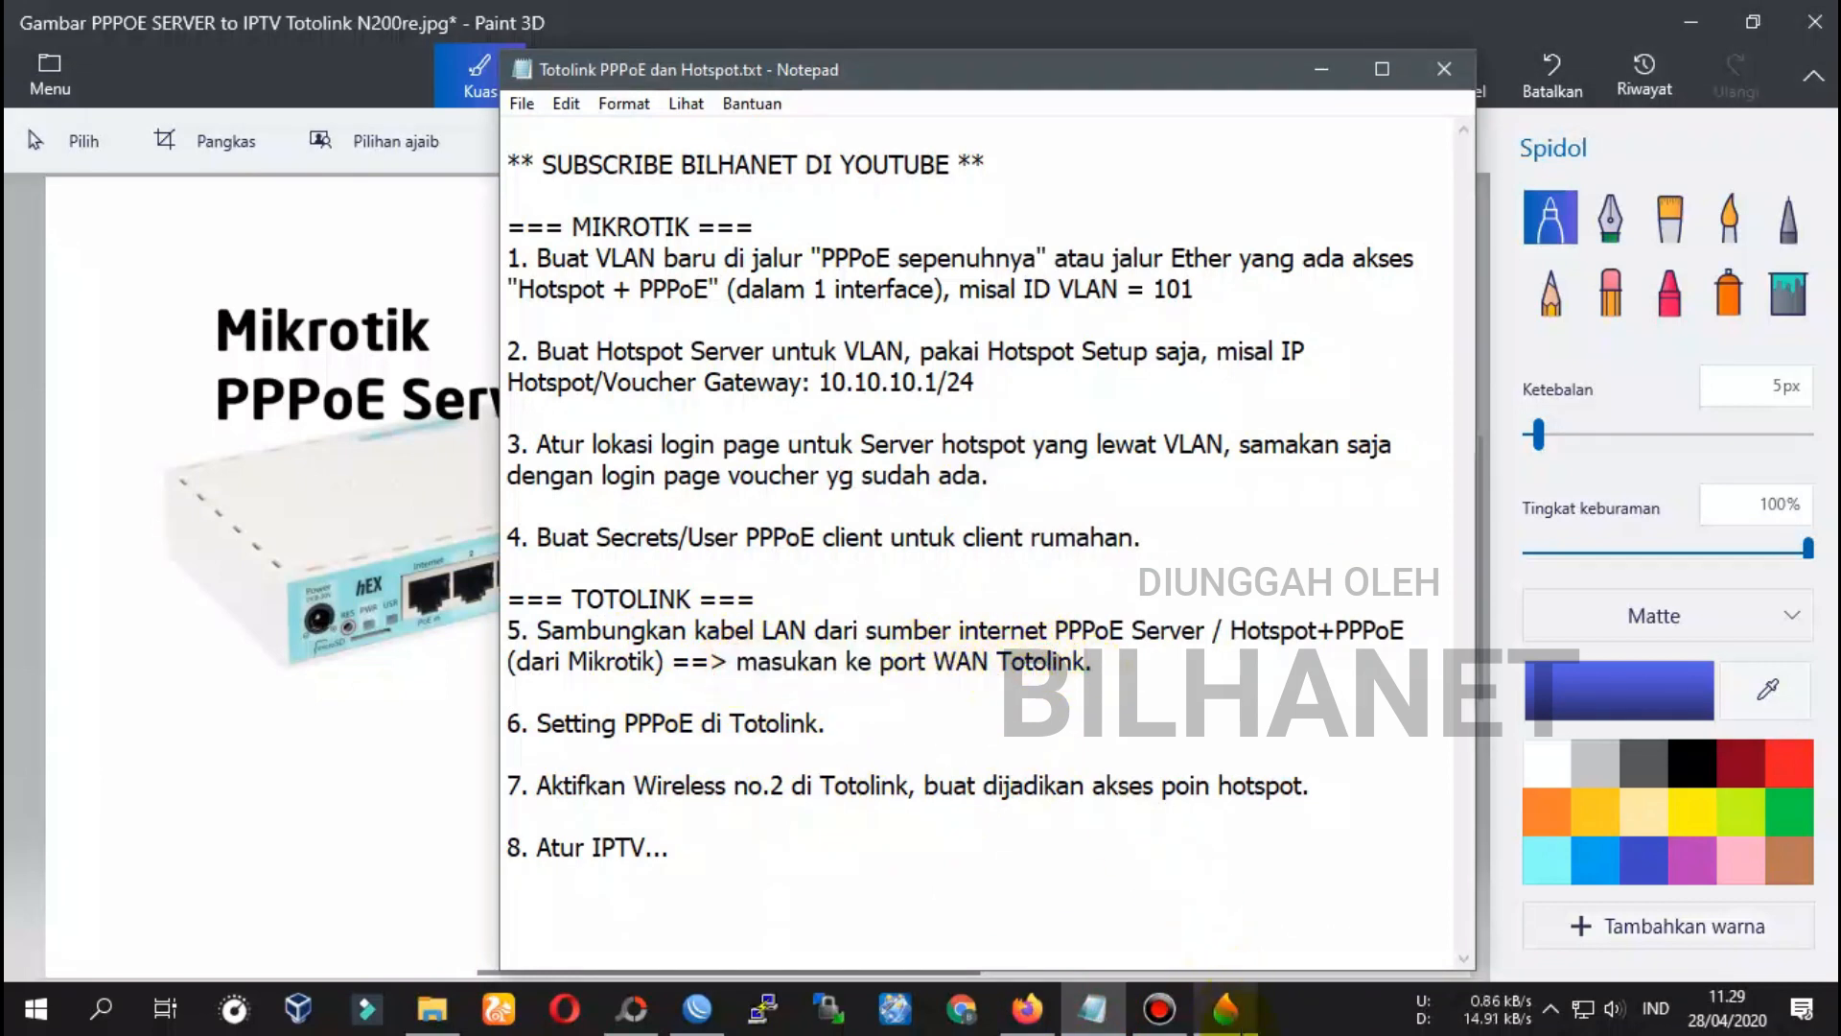
pyautogui.click(1228, 1013)
pyautogui.moveTo(1024, 669); pyautogui.dragTo(1076, 649)
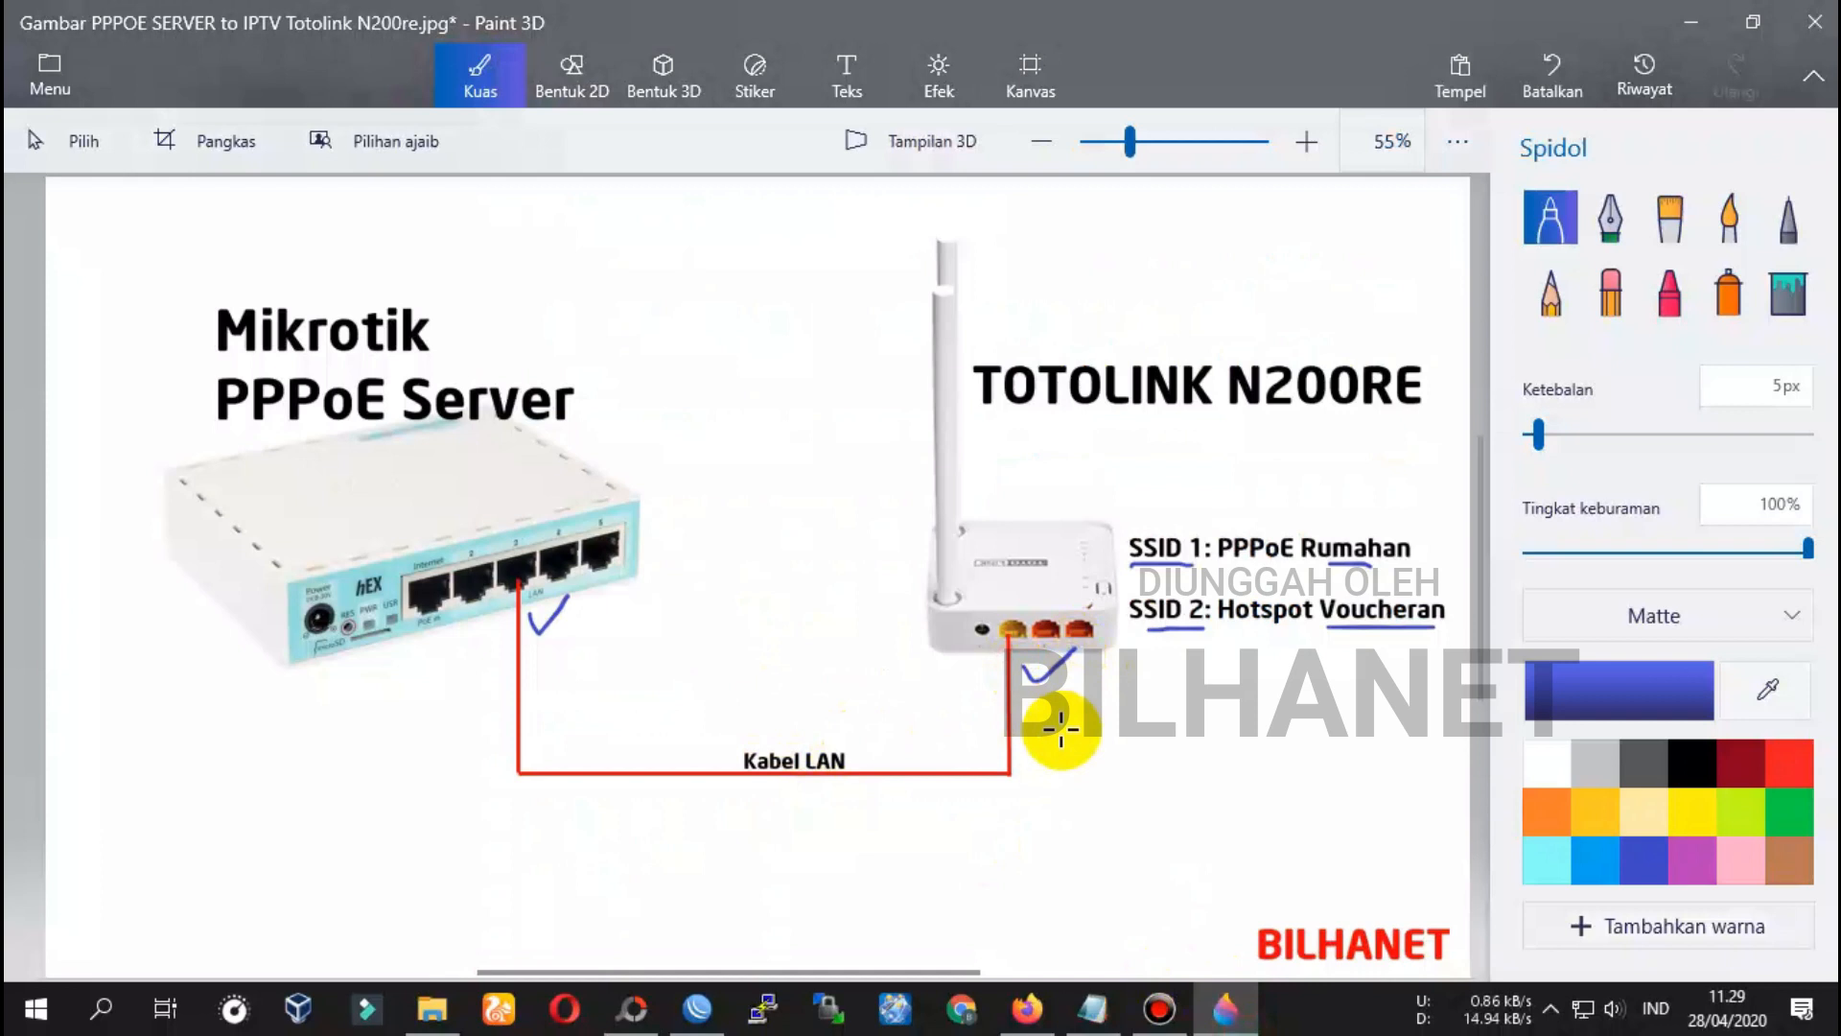
pyautogui.click(1090, 1009)
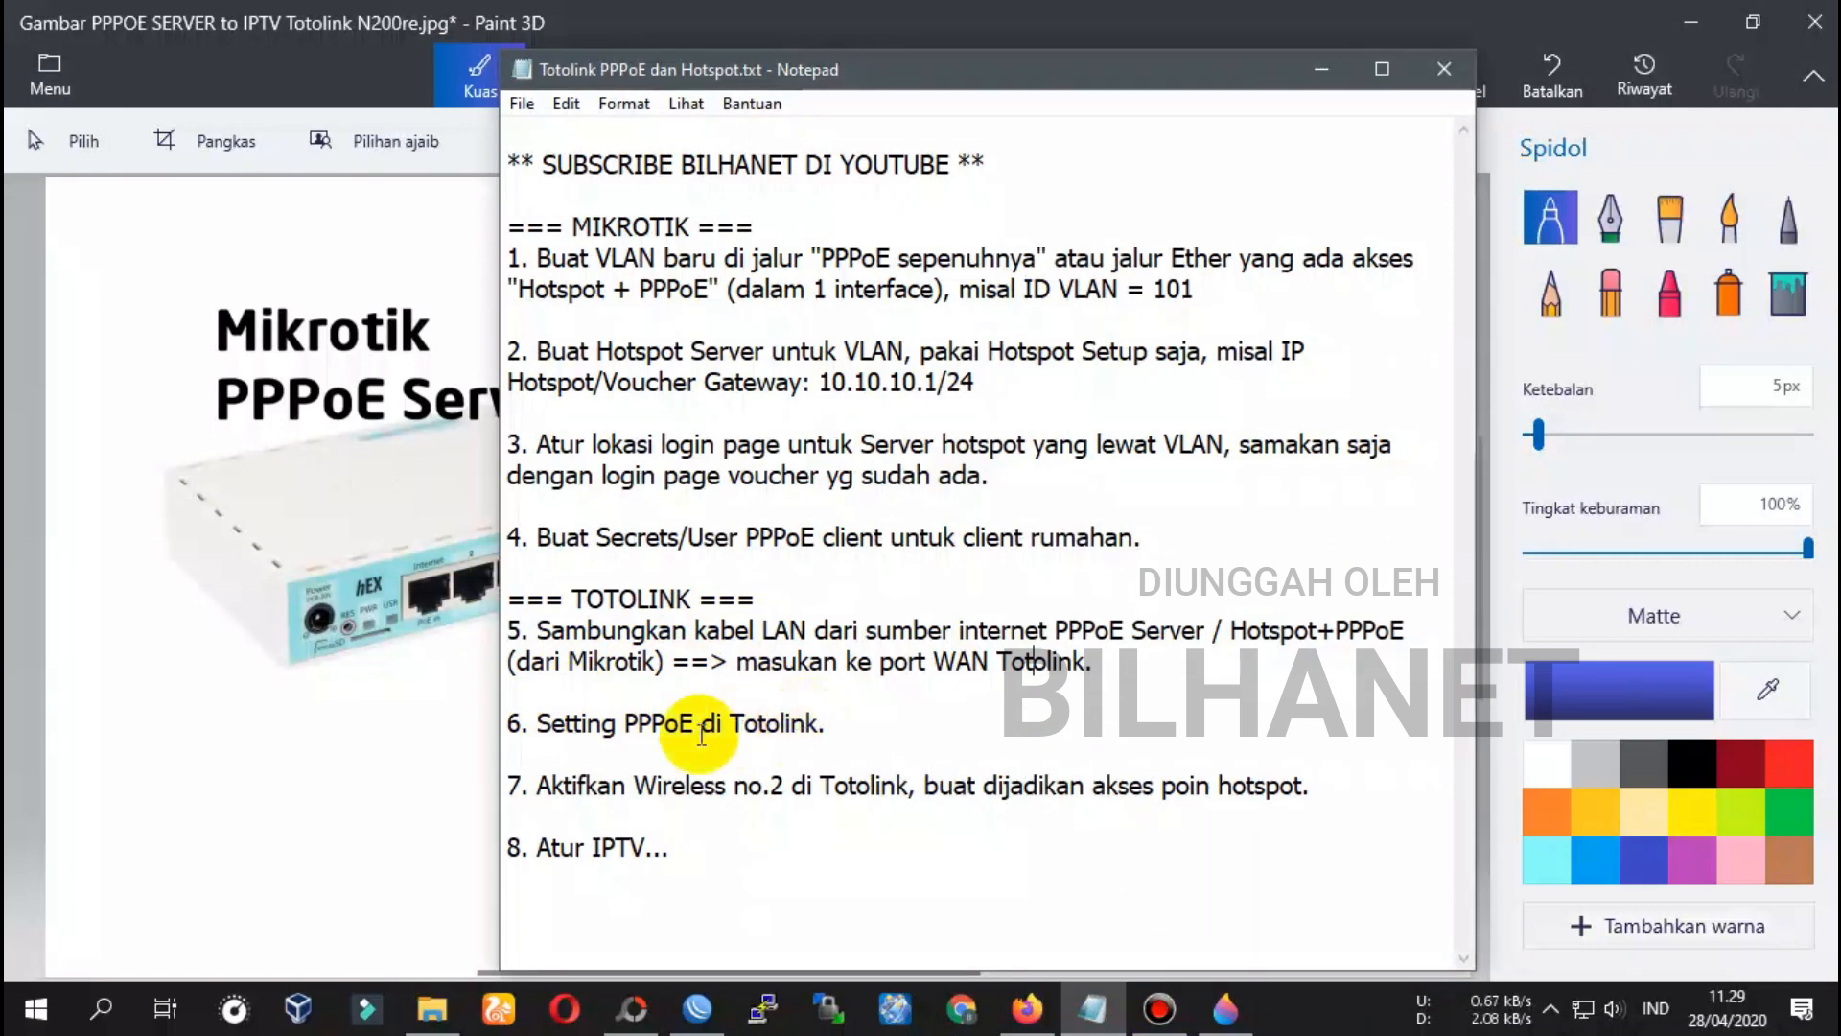
pyautogui.moveTo(494, 722); pyautogui.dragTo(530, 722)
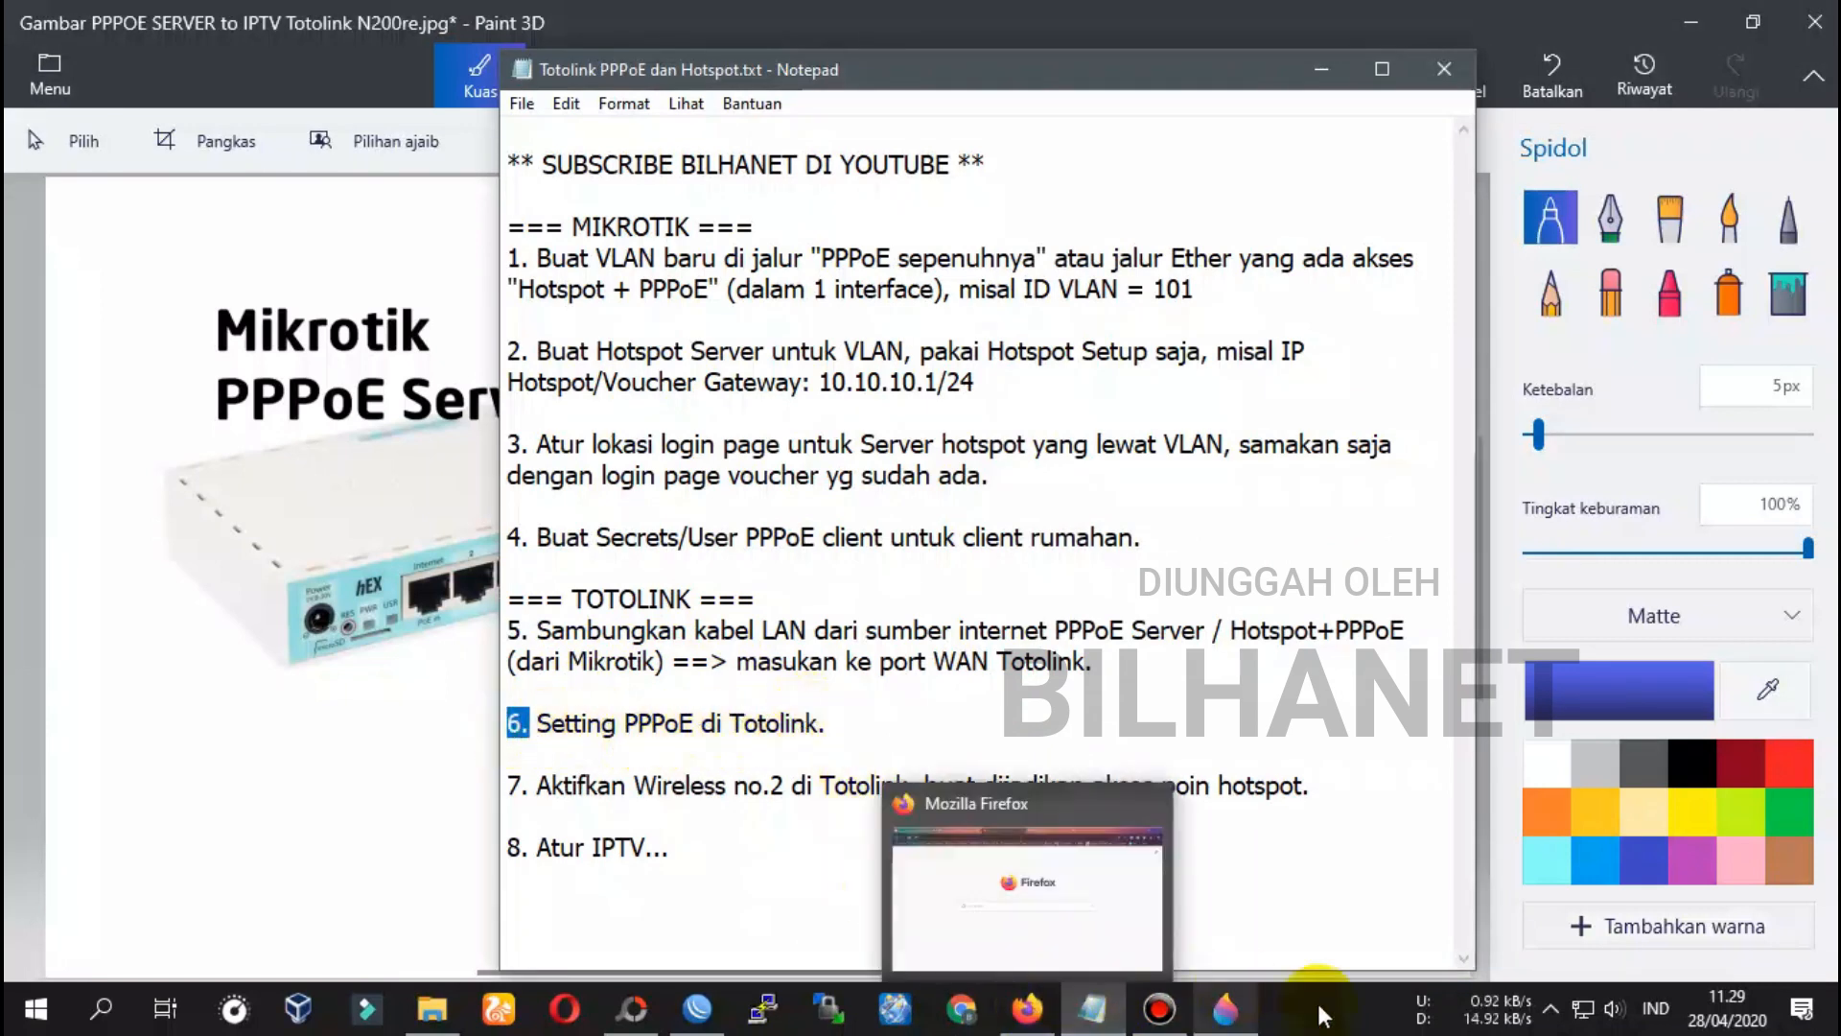
# Turn Wi-Fi on and join the open TOTOLINK_N200RE network
pyautogui.click(1585, 1012)
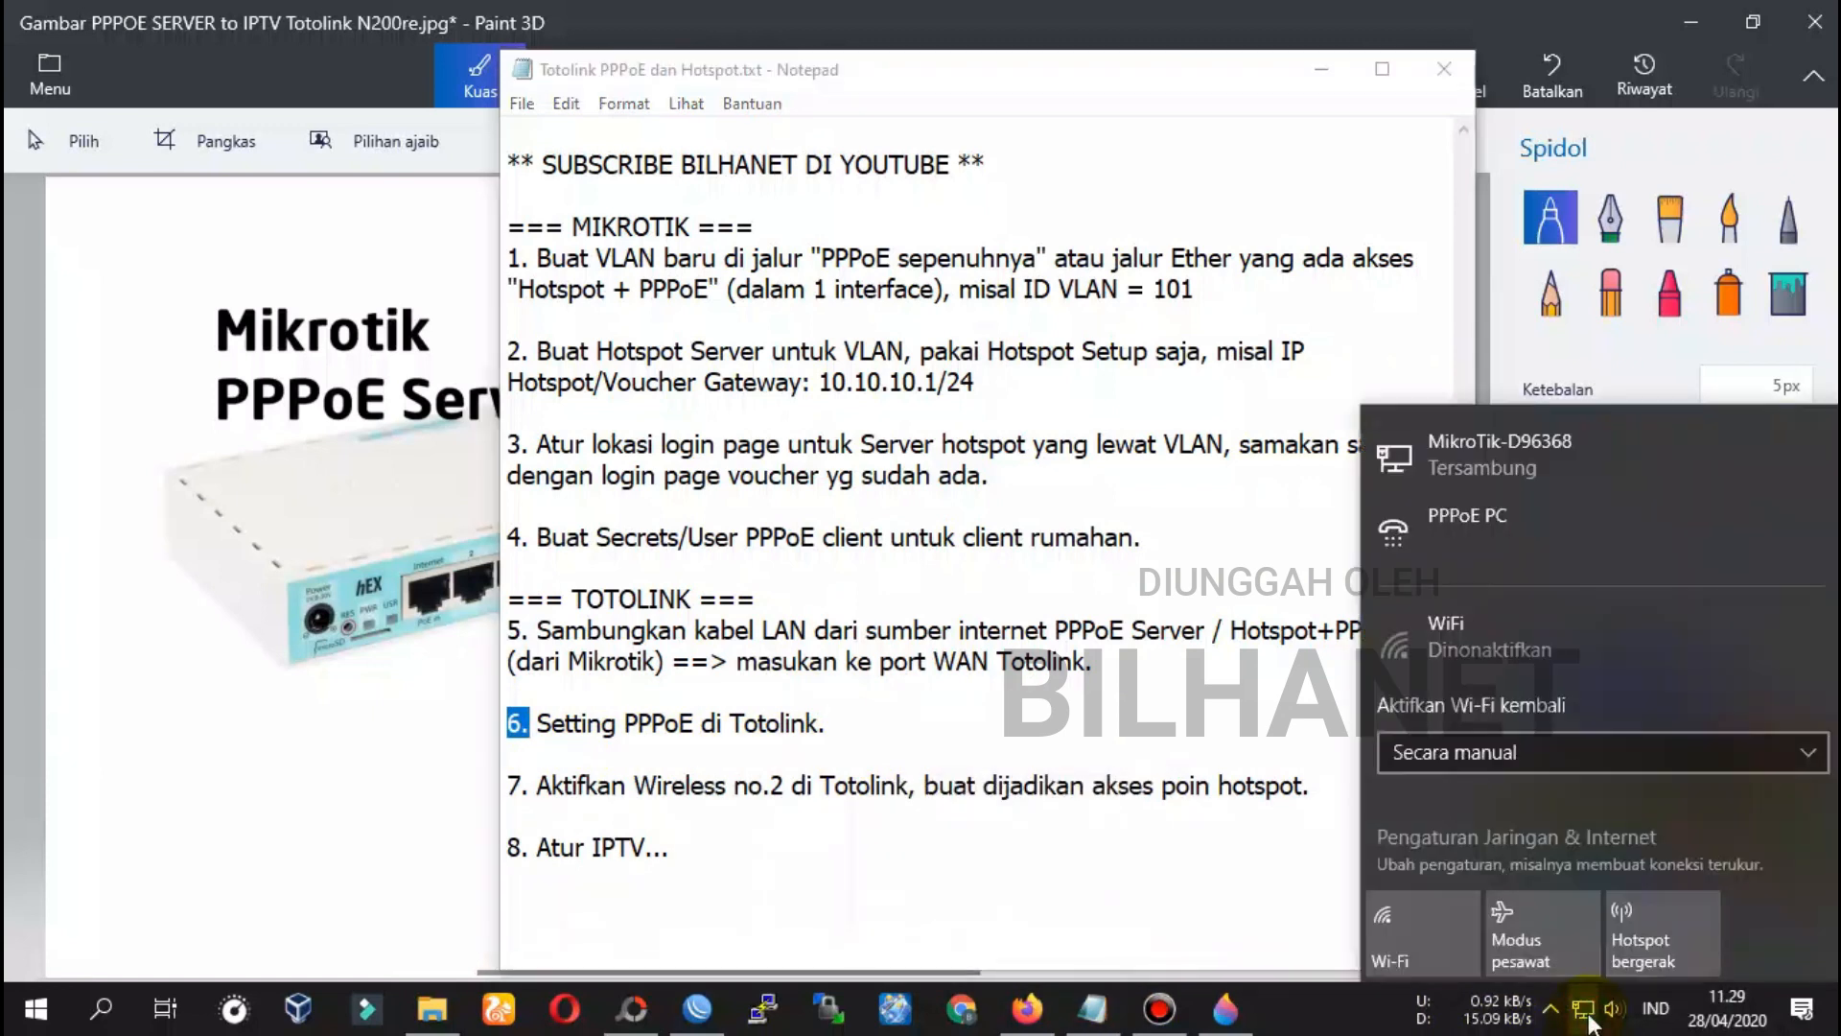
pyautogui.click(1420, 959)
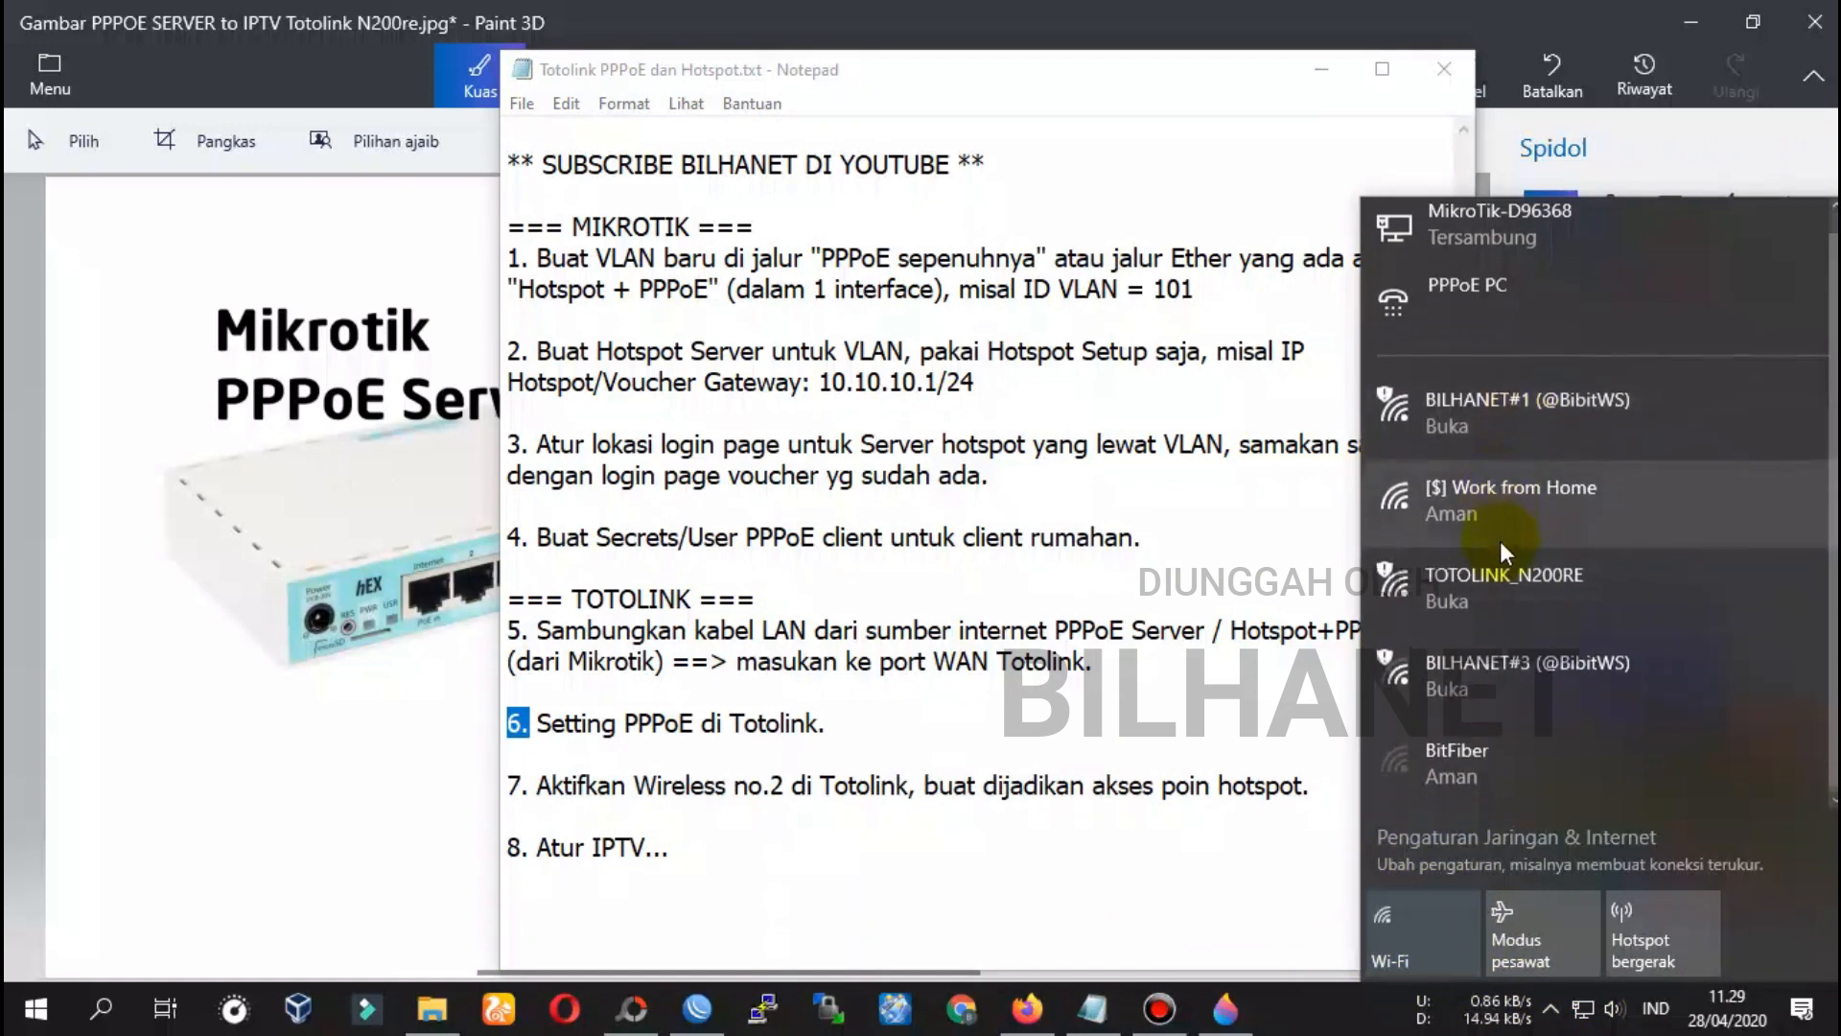
pyautogui.click(1531, 591)
pyautogui.click(1728, 769)
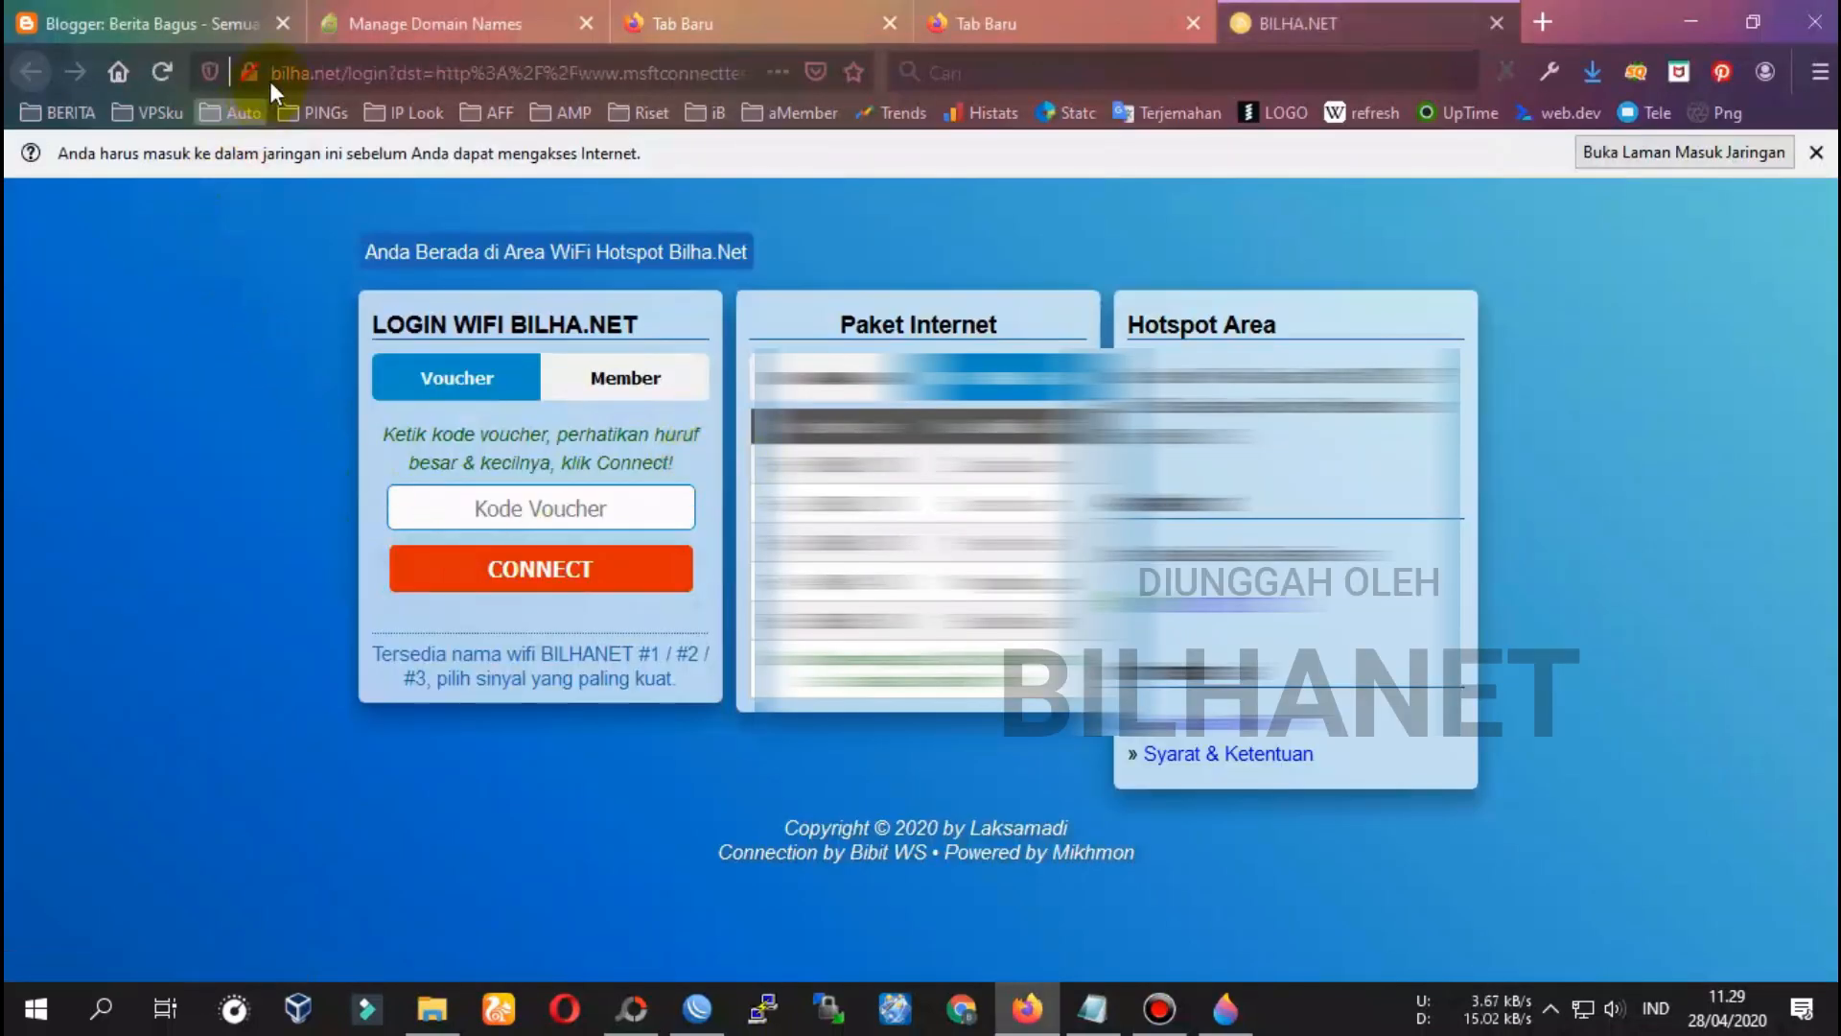
# Load the TOTOLINK admin page at 192.168.0.1 in a new Firefox tab
pyautogui.moveTo(372, 326); pyautogui.dragTo(584, 326)
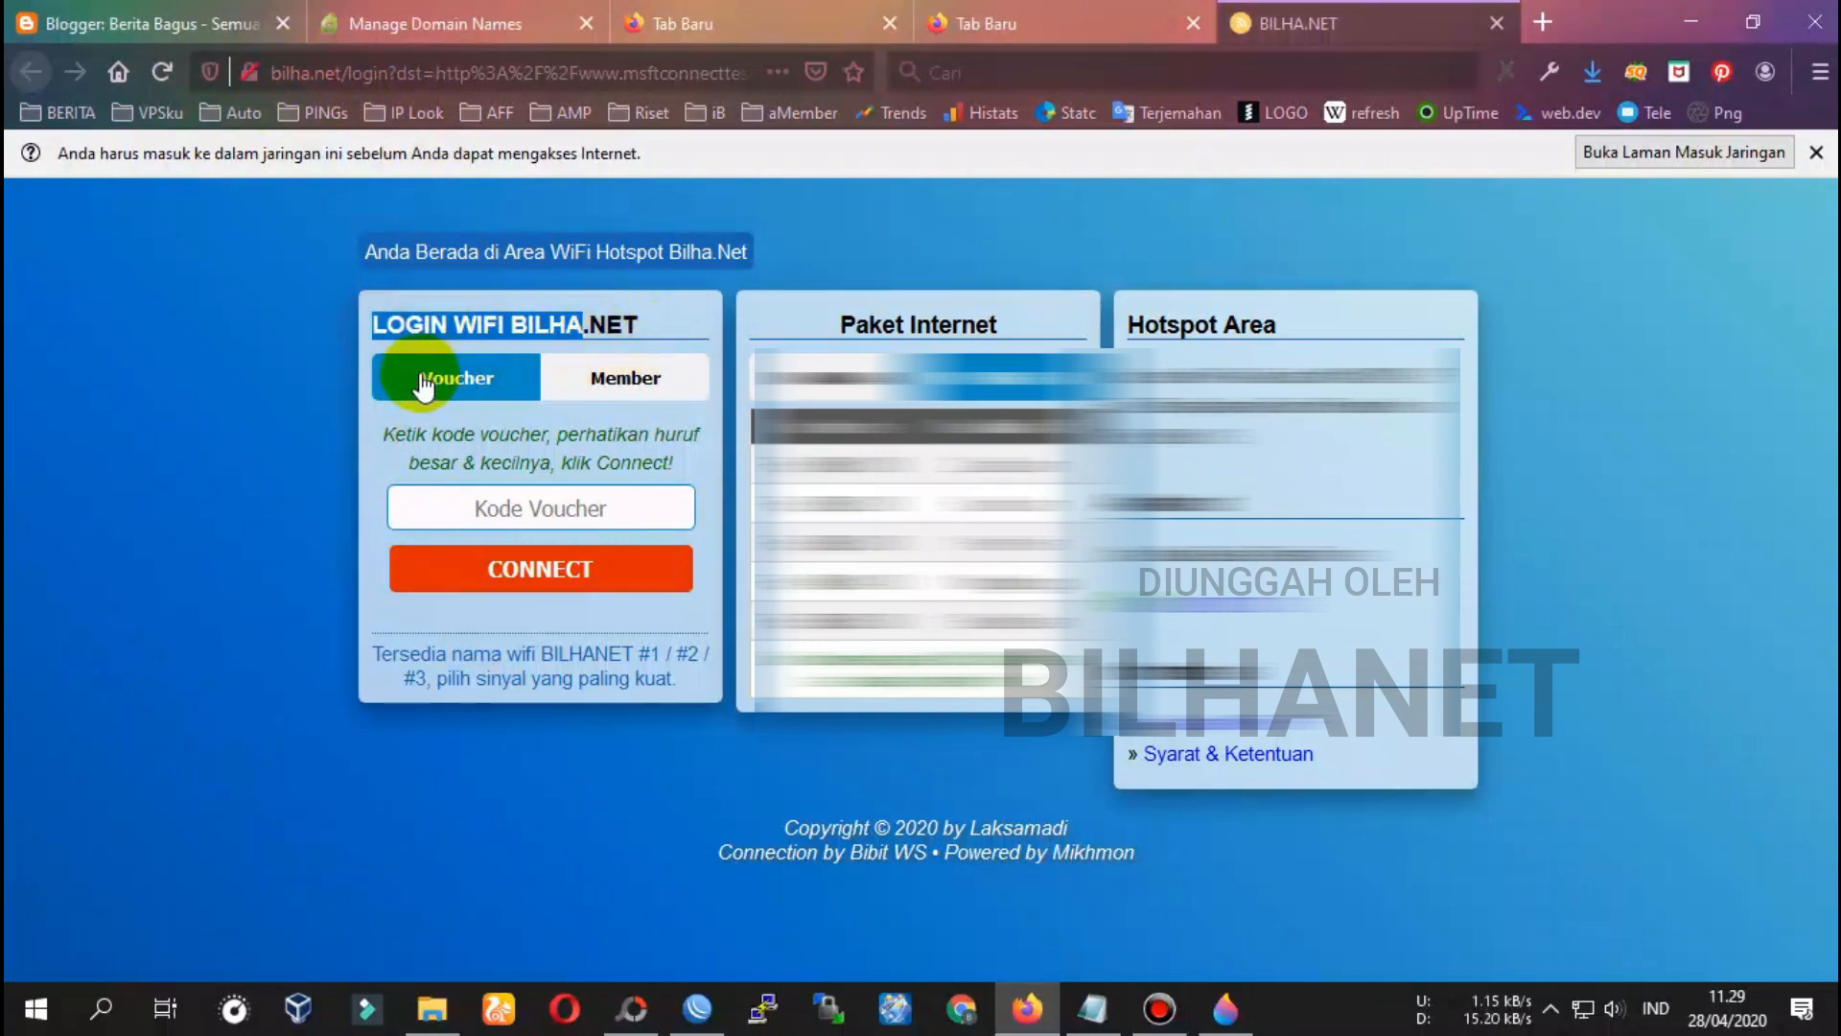
pyautogui.click(1078, 10)
pyautogui.click(376, 77)
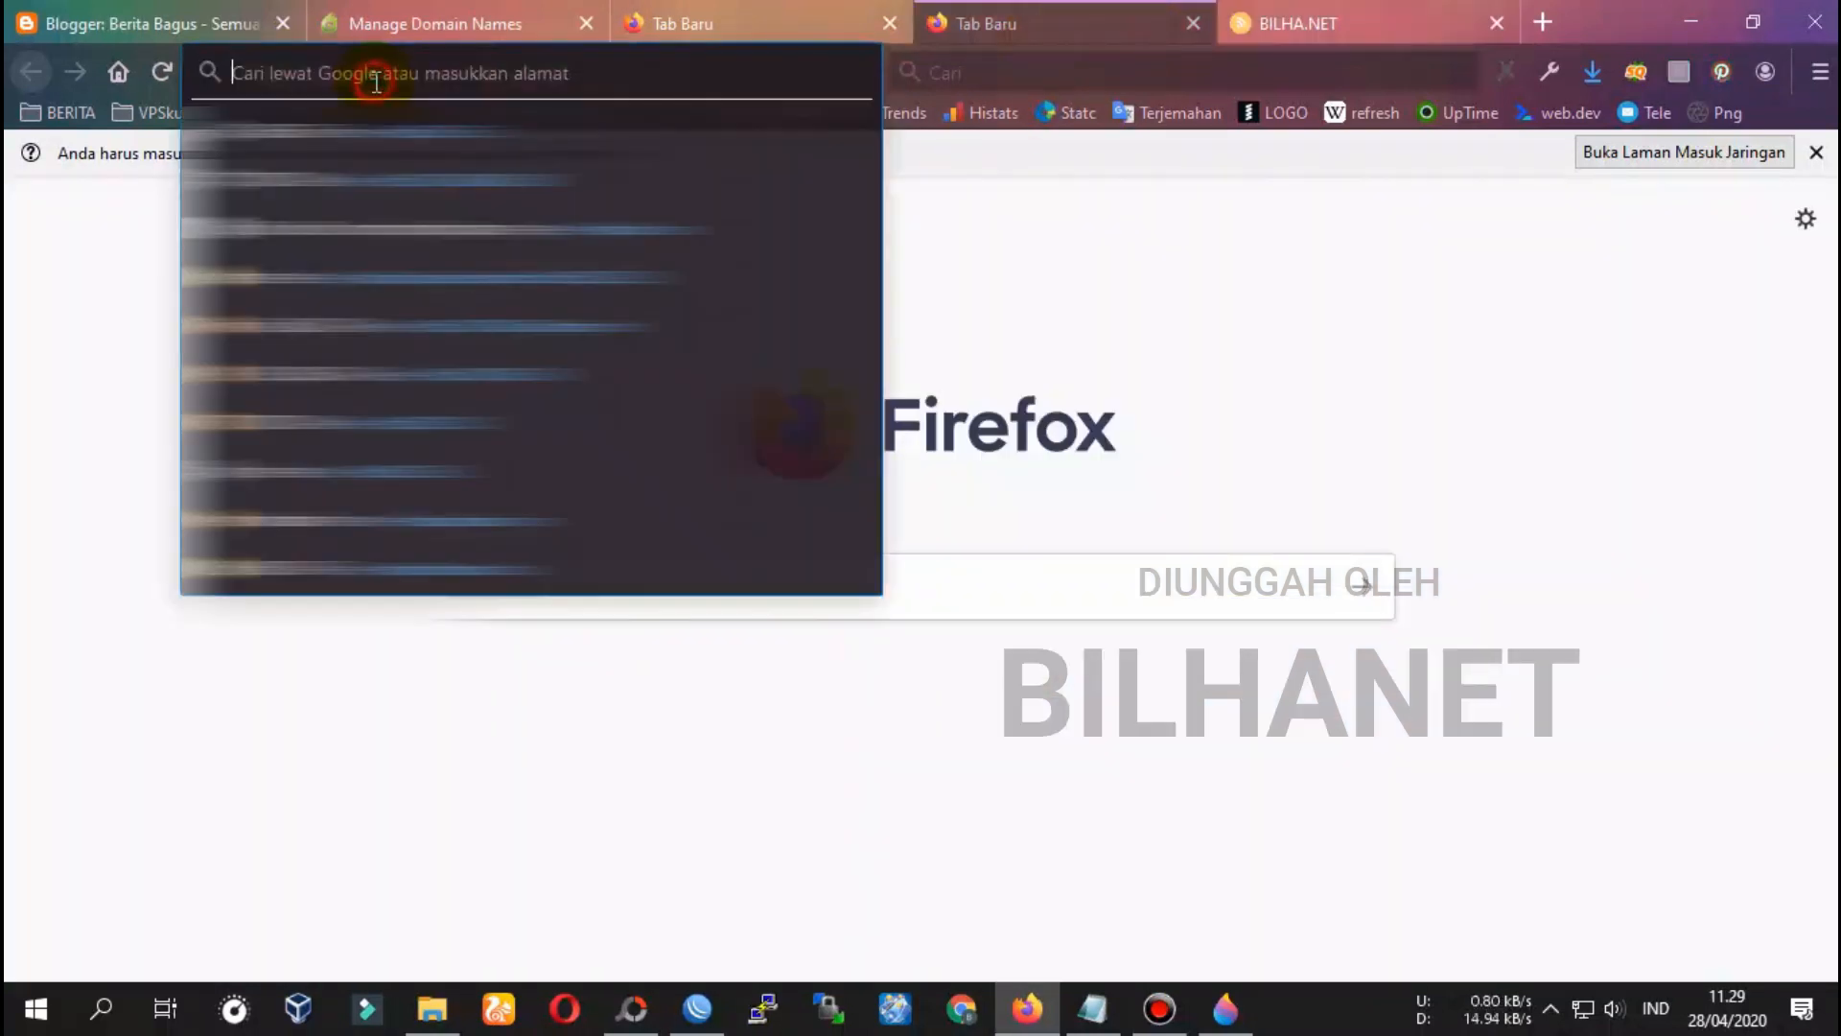
pyautogui.write('192.168.0.1')
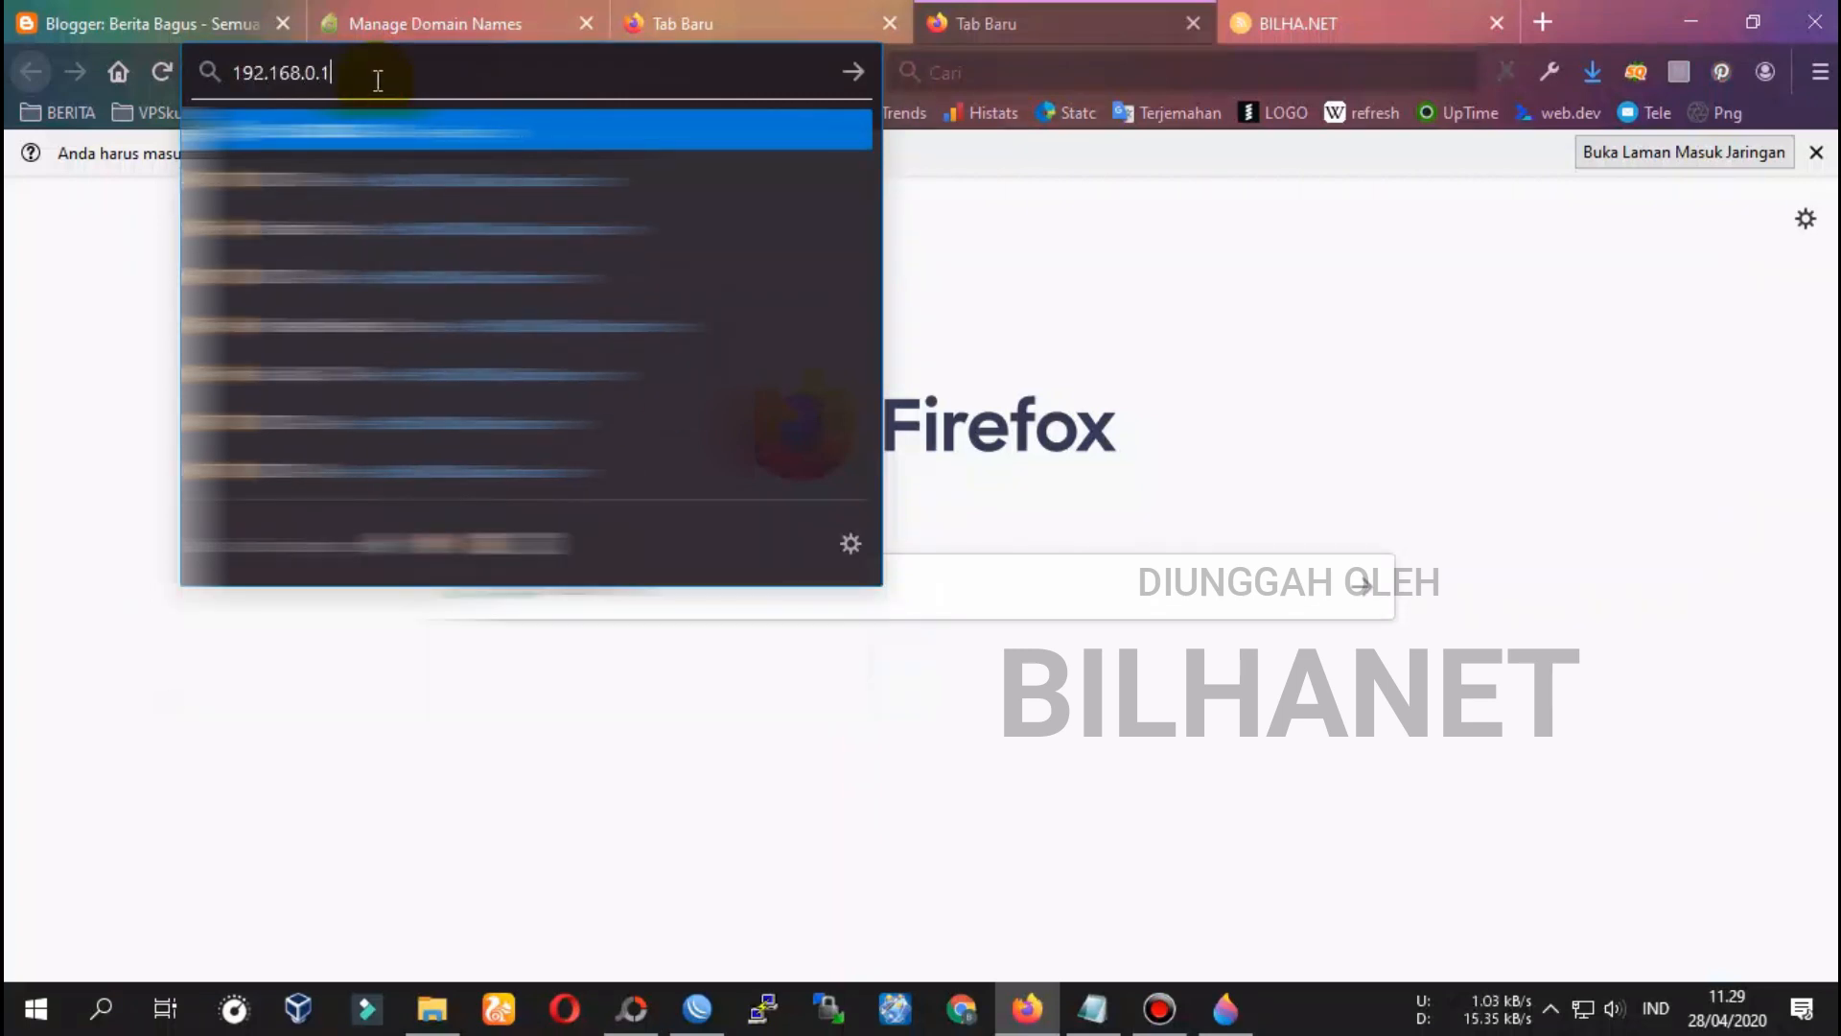
pyautogui.press('Return')
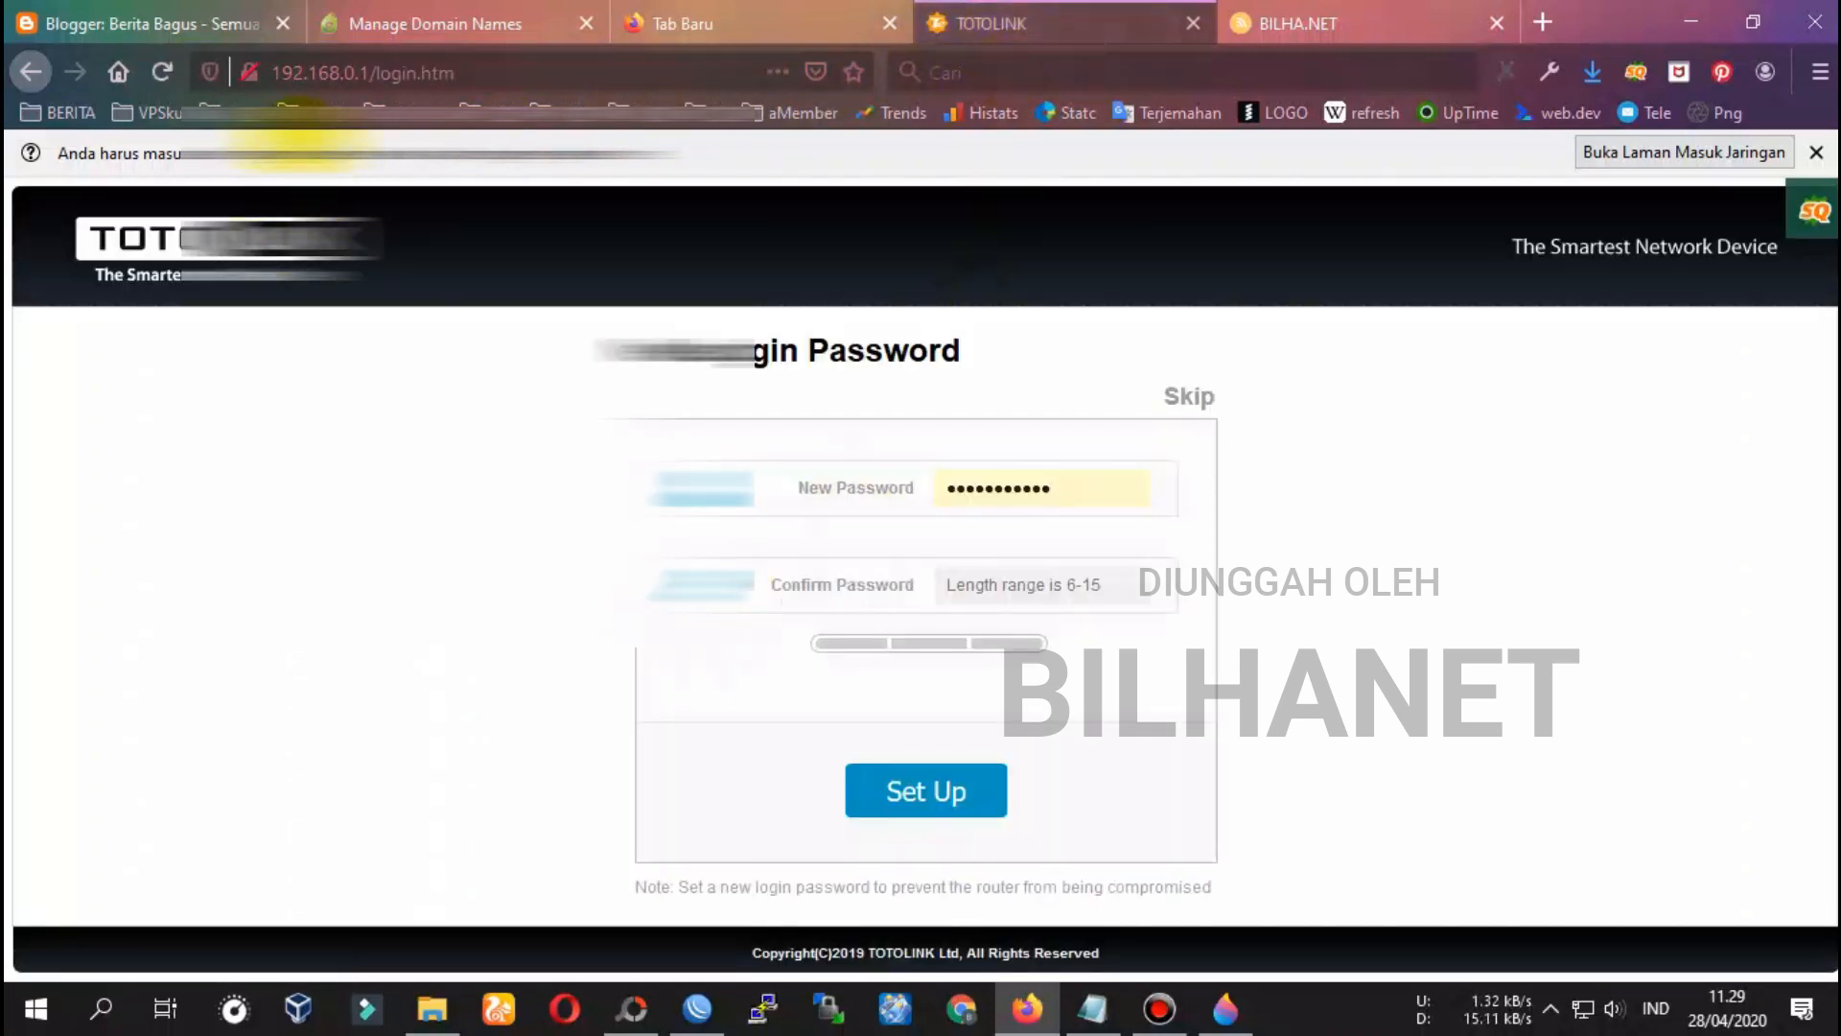
# Load the TOTOLINK admin at itotolink.net instead of 192.168.0.1
pyautogui.moveTo(278, 74)
pyautogui.mouseDown()
pyautogui.moveTo(363, 73)
pyautogui.moveTo(307, 74)
pyautogui.mouseUp()
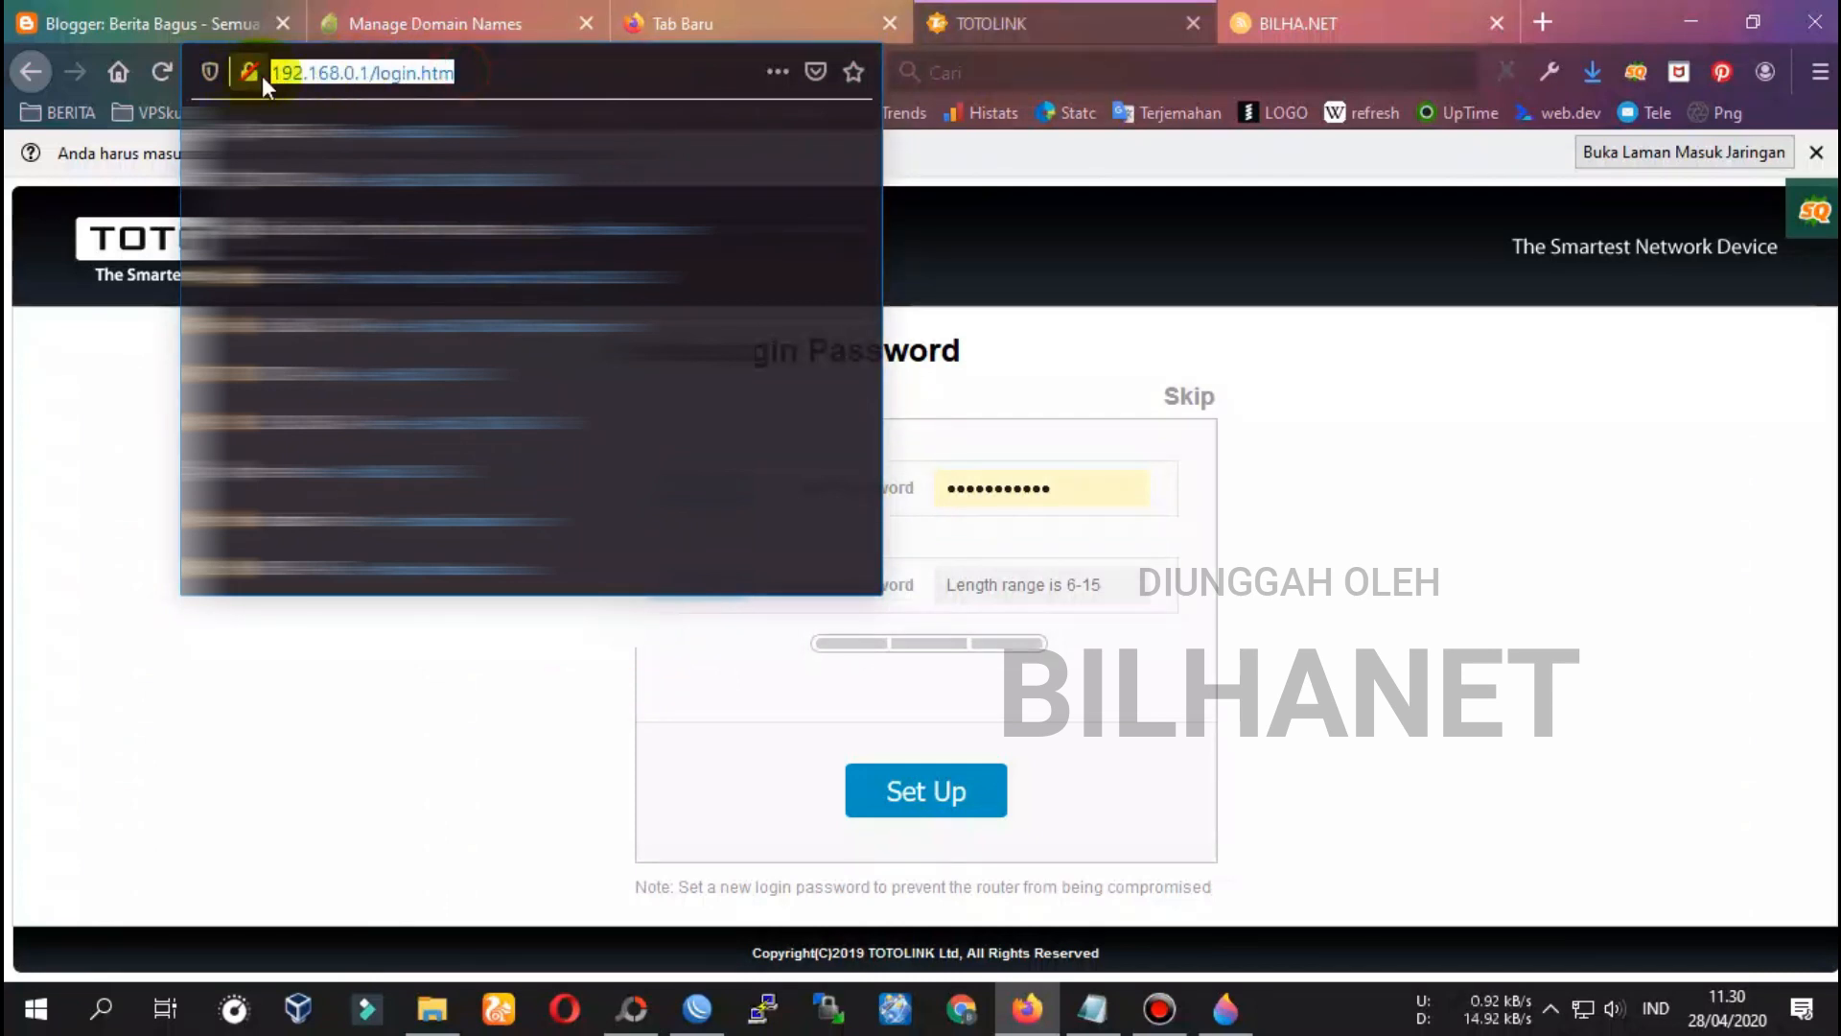
pyautogui.write('itotolink')
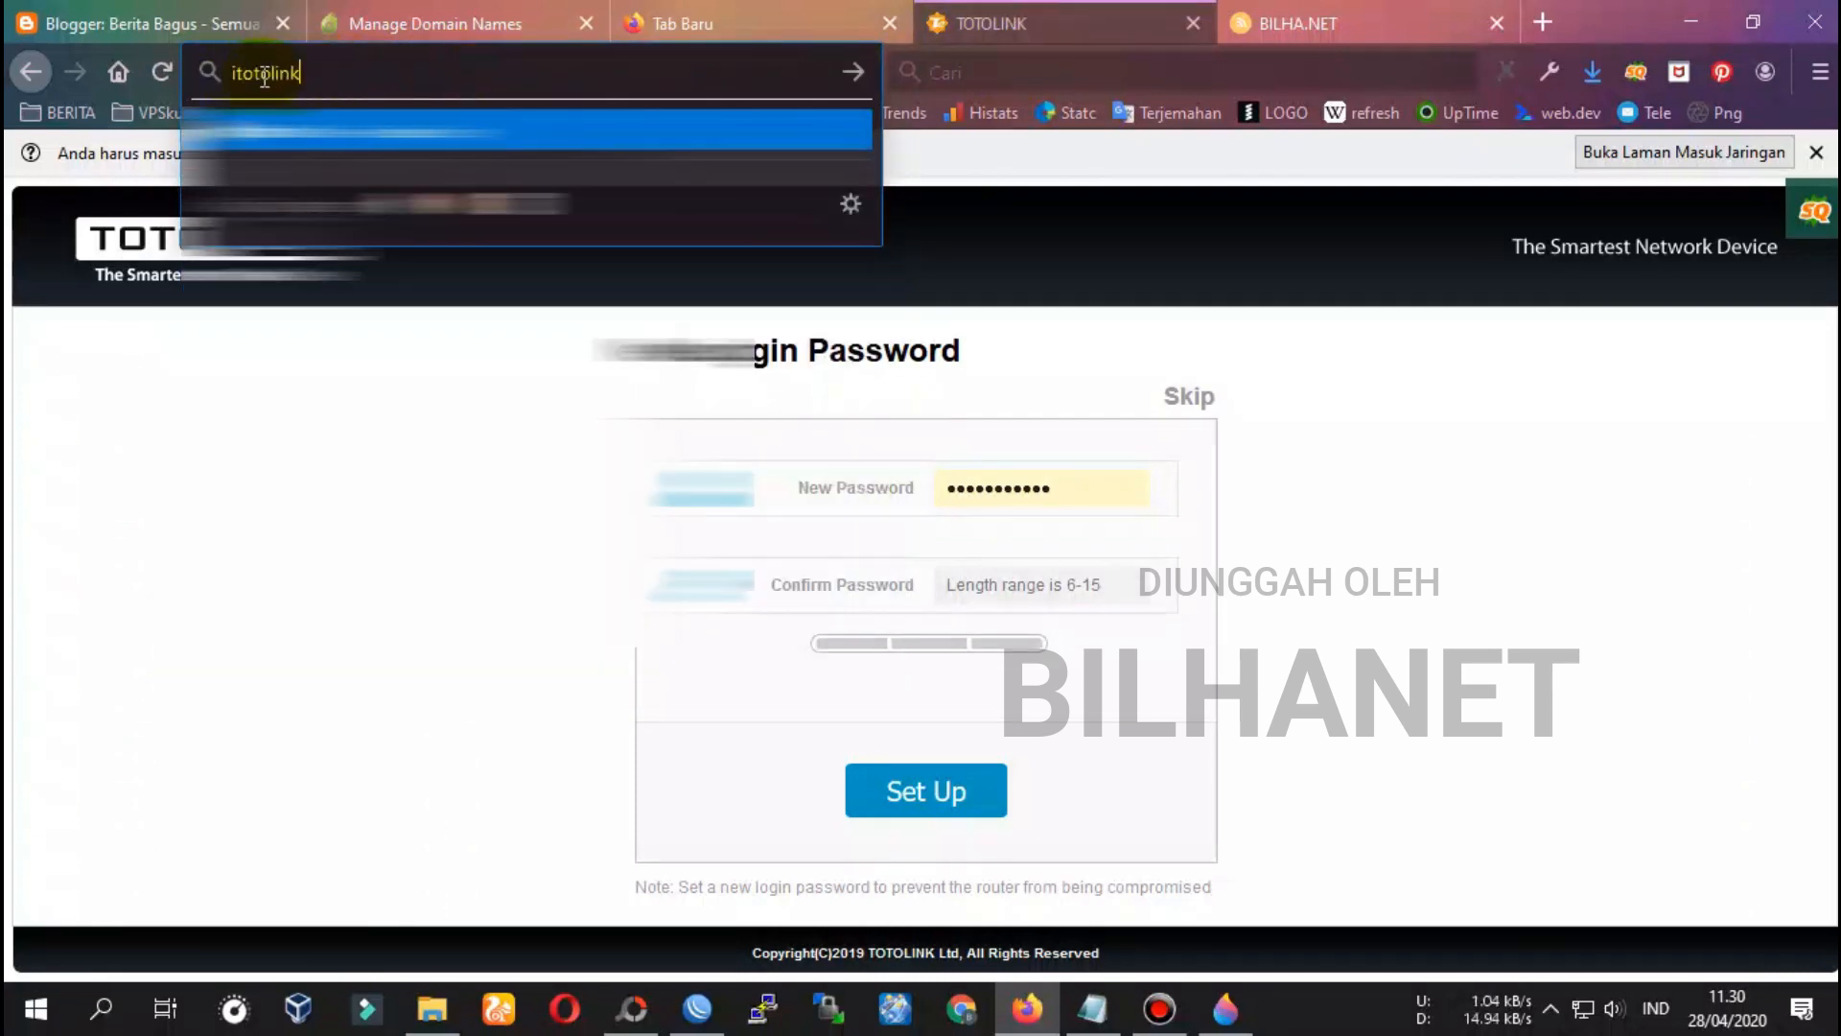
pyautogui.write('.n')
pyautogui.press('Return')
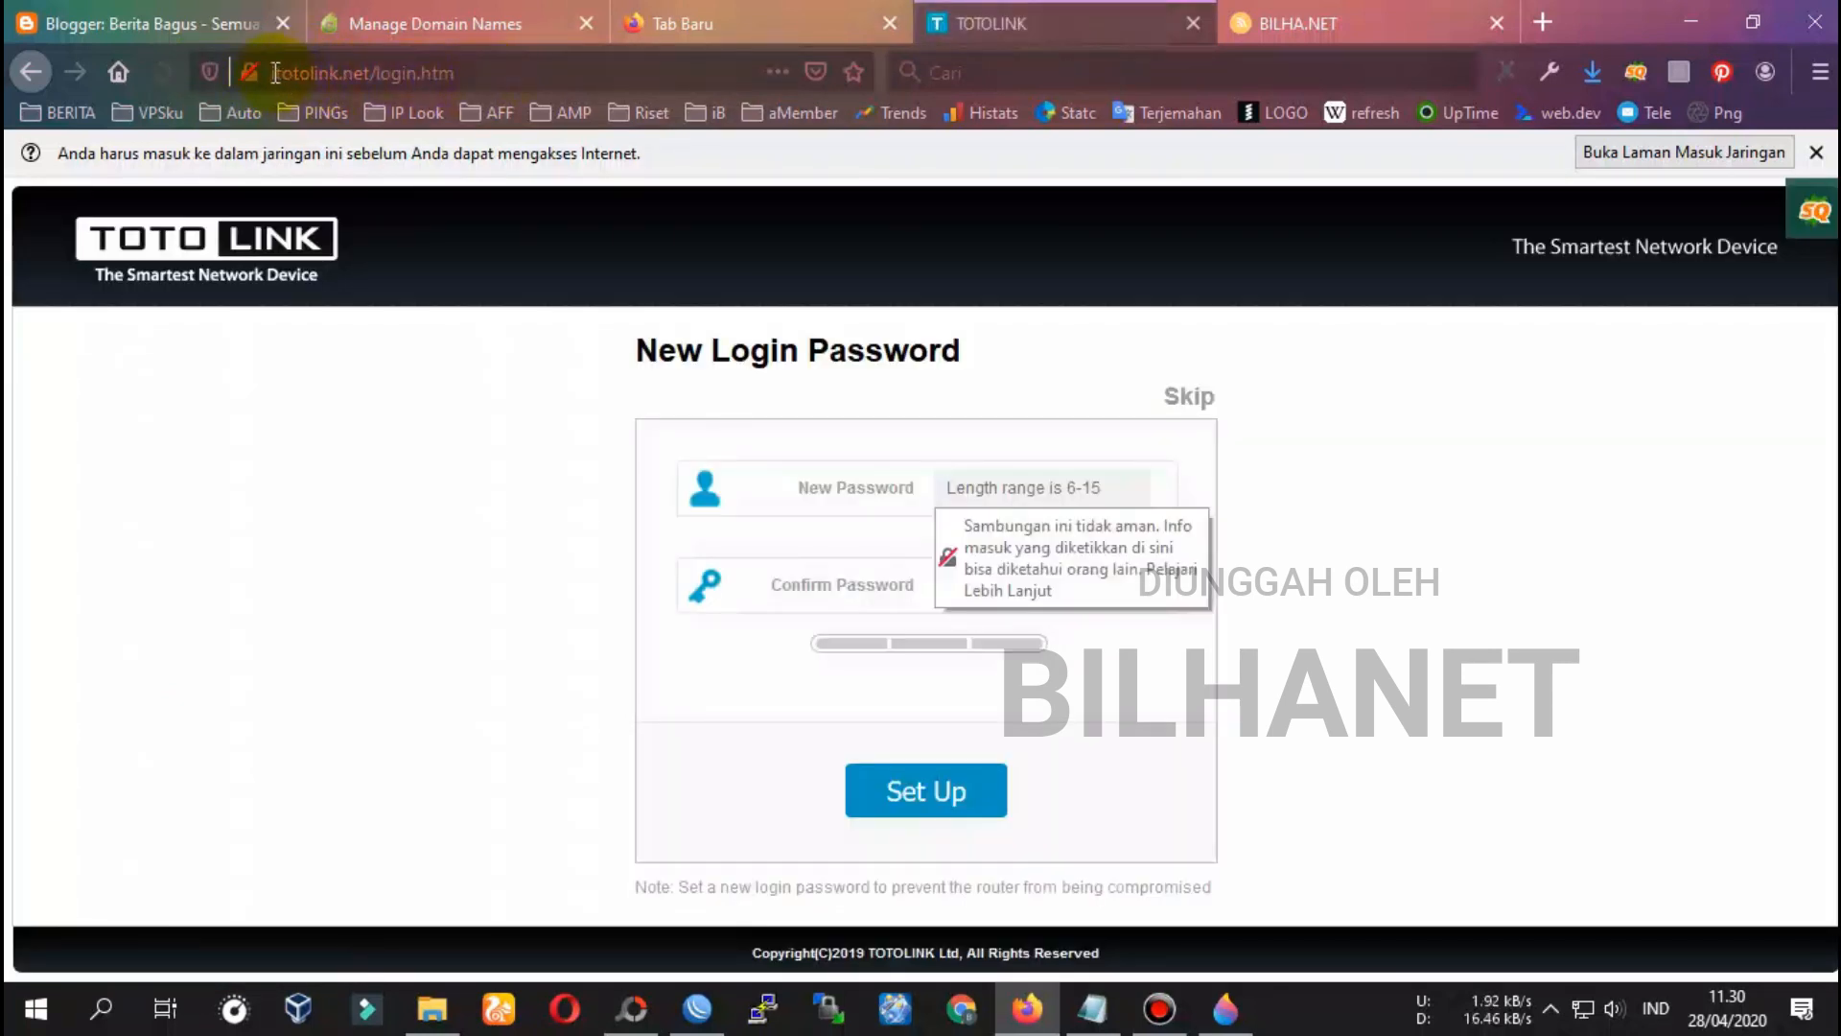
pyautogui.click(314, 73)
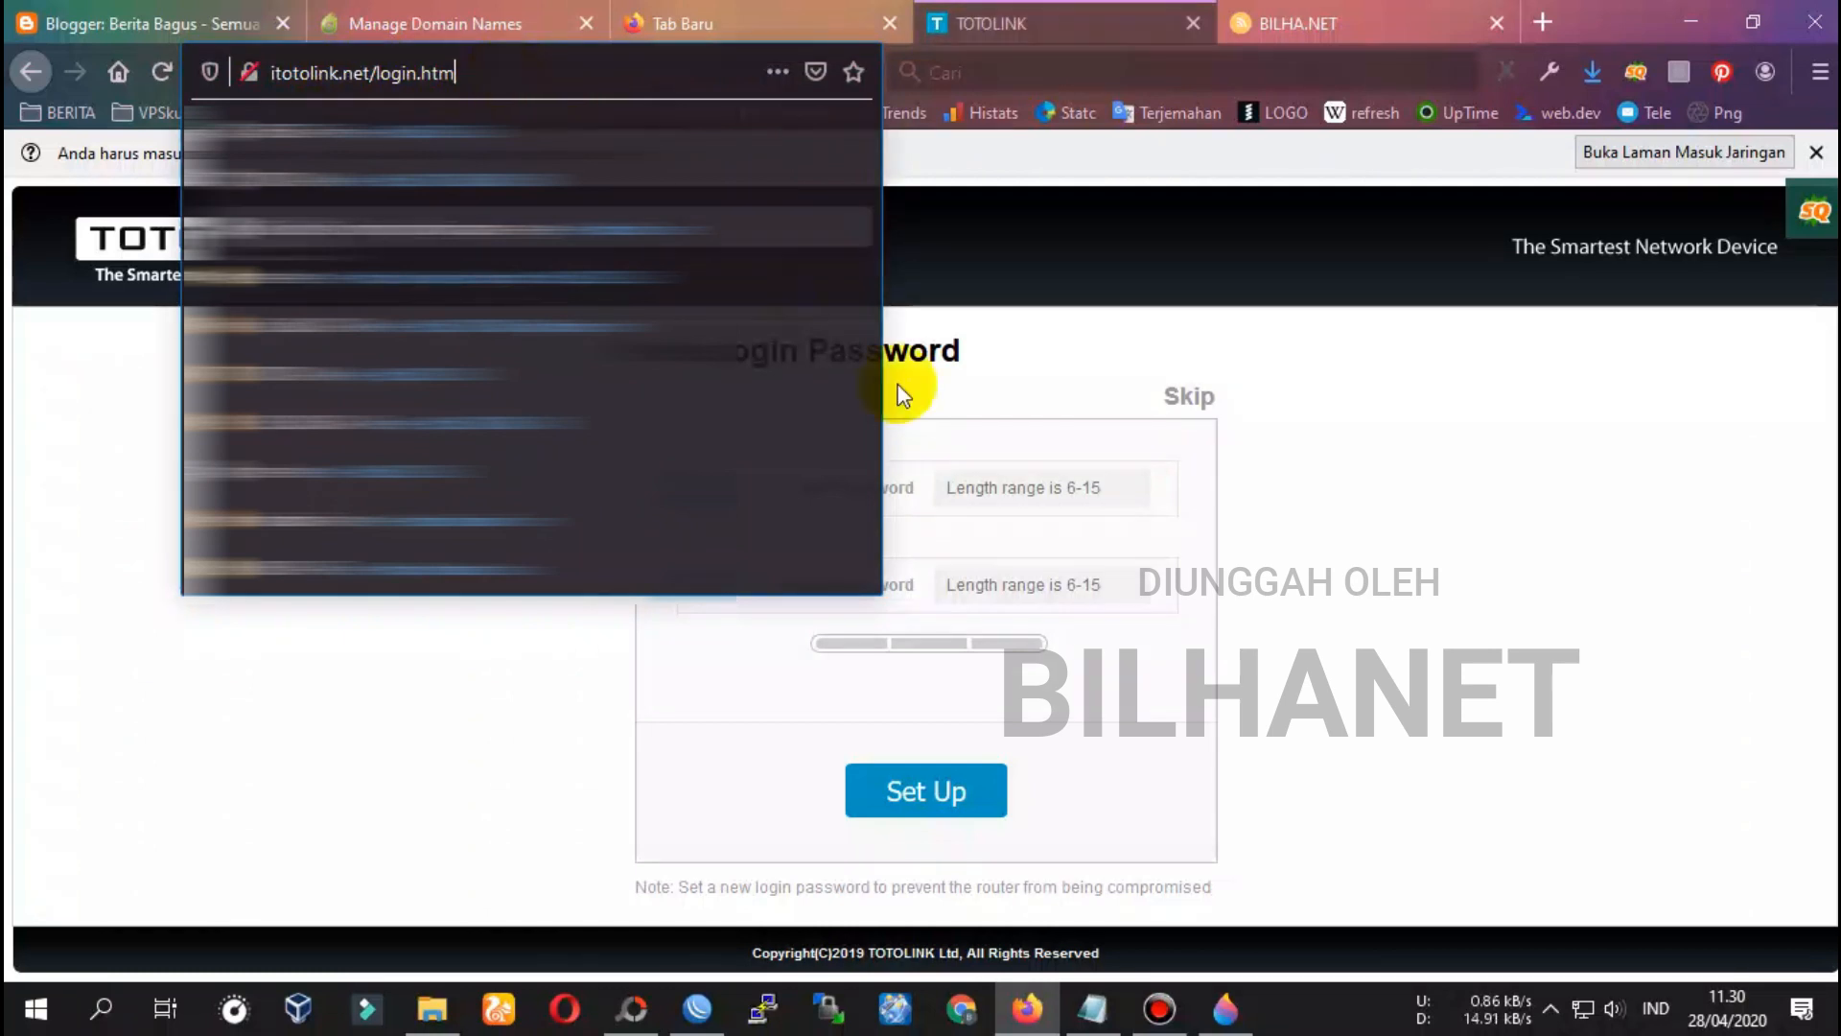
pyautogui.click(1494, 518)
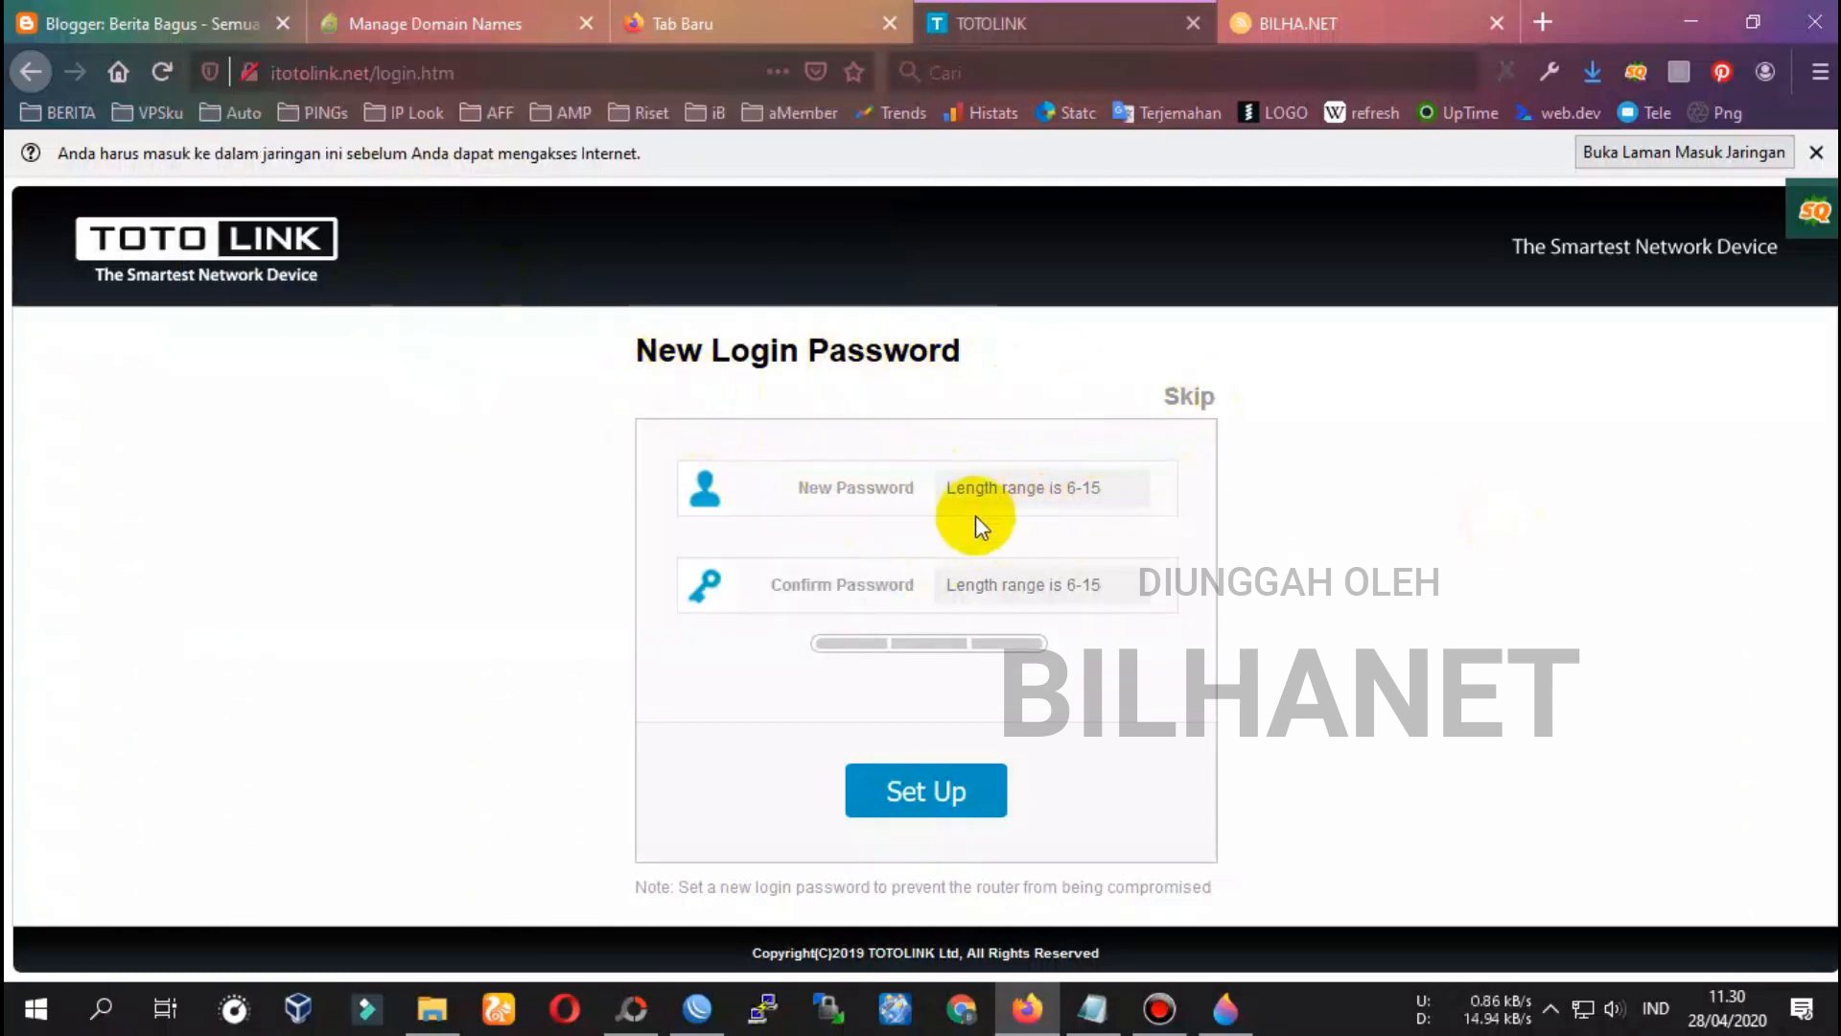
# Set and confirm a new router login password
pyautogui.click(991, 473)
pyautogui.click(834, 485)
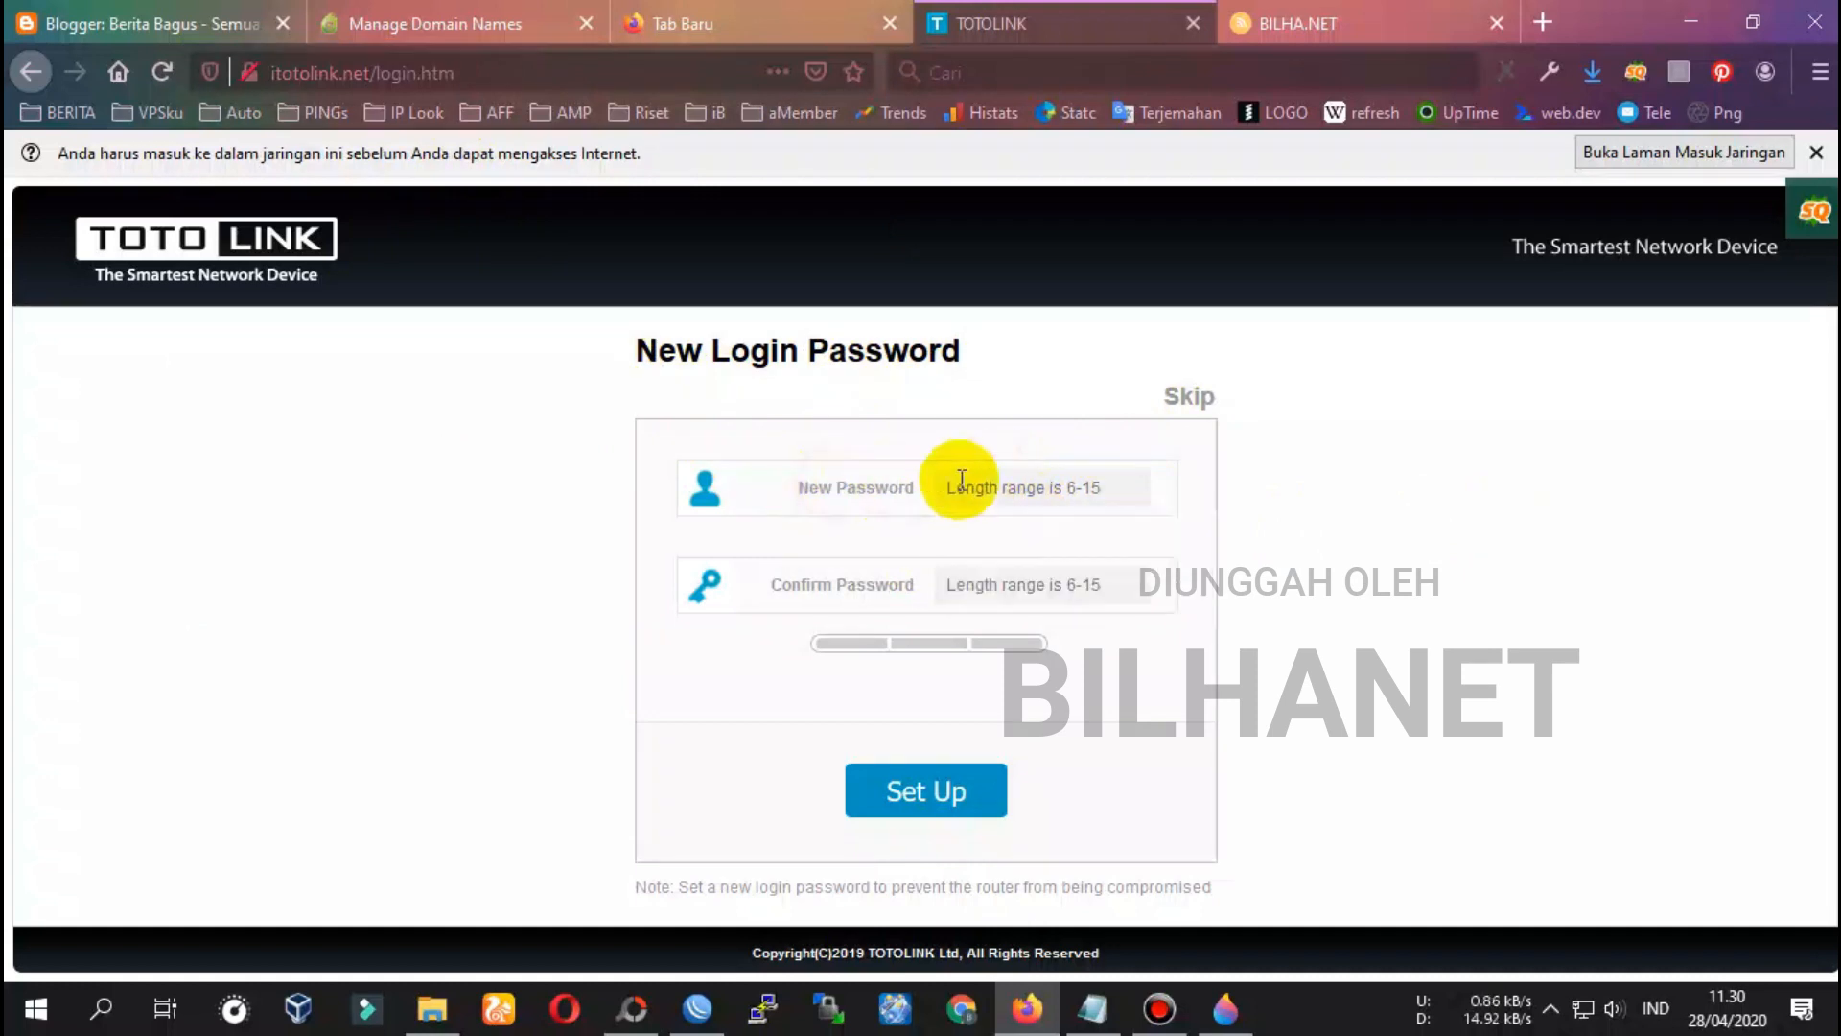
pyautogui.click(1002, 472)
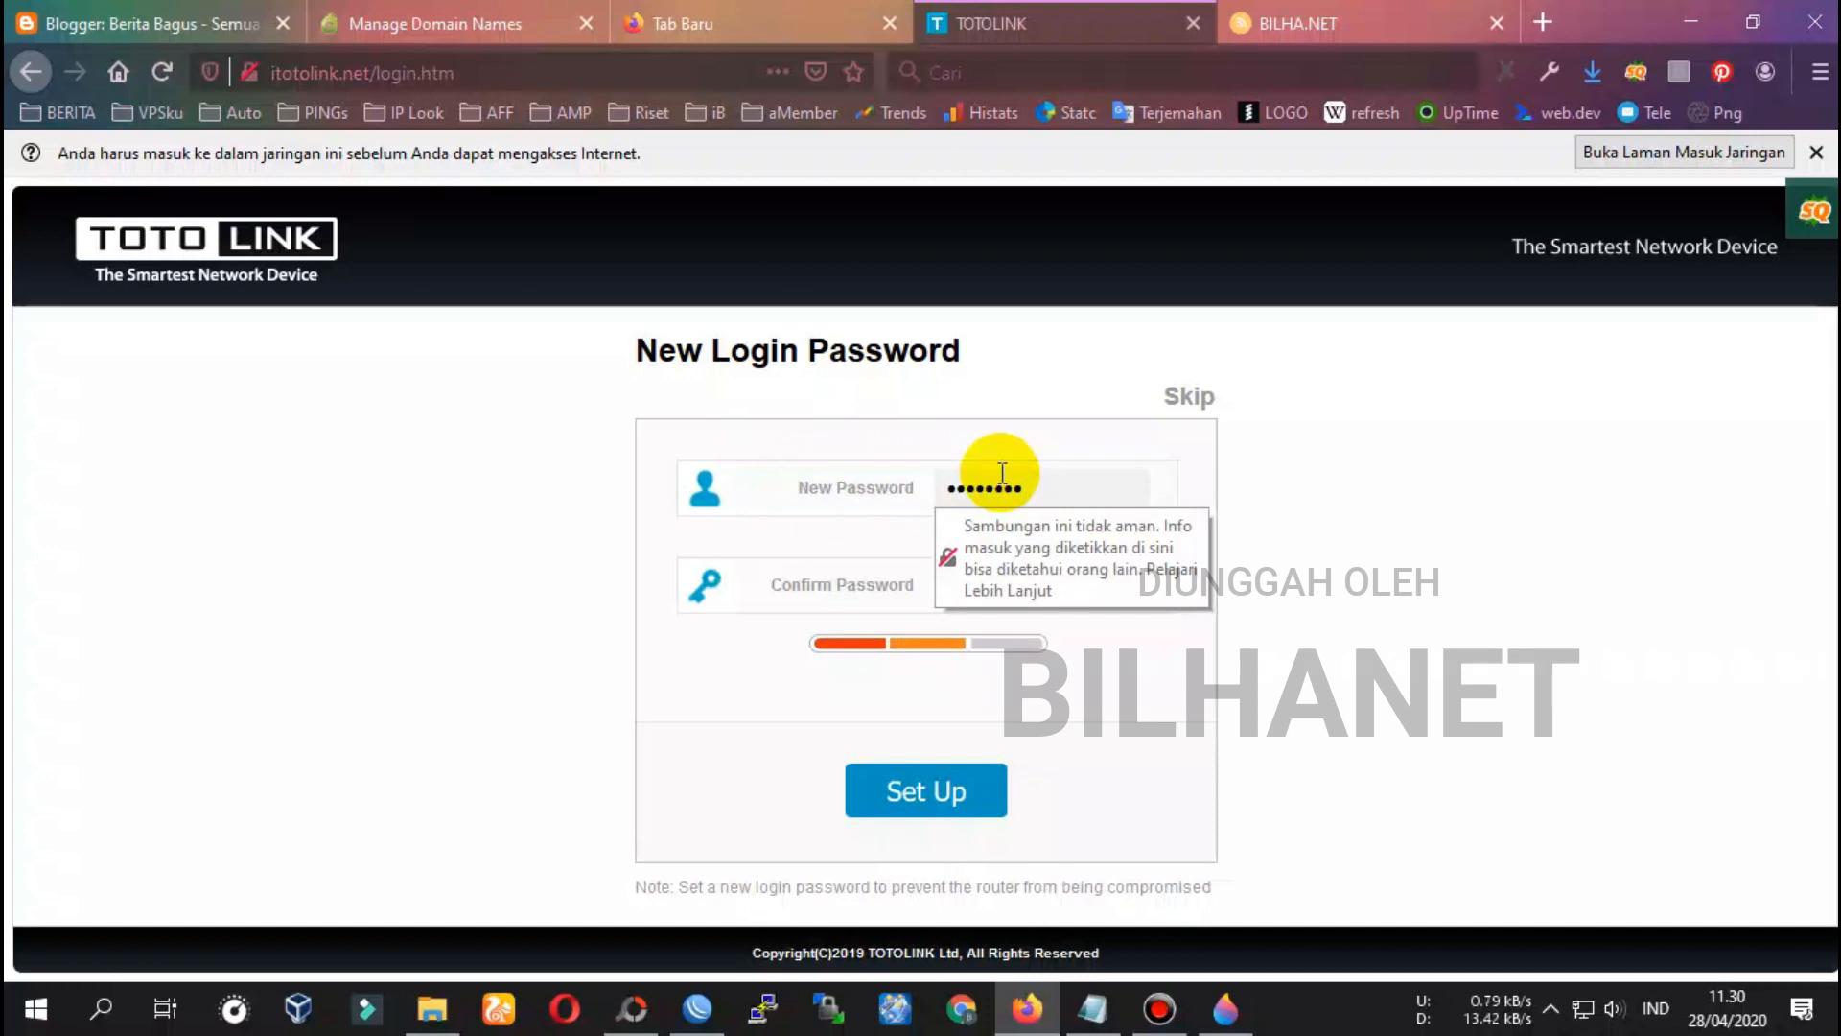
pyautogui.press('Tab')
pyautogui.write('•••••••••')
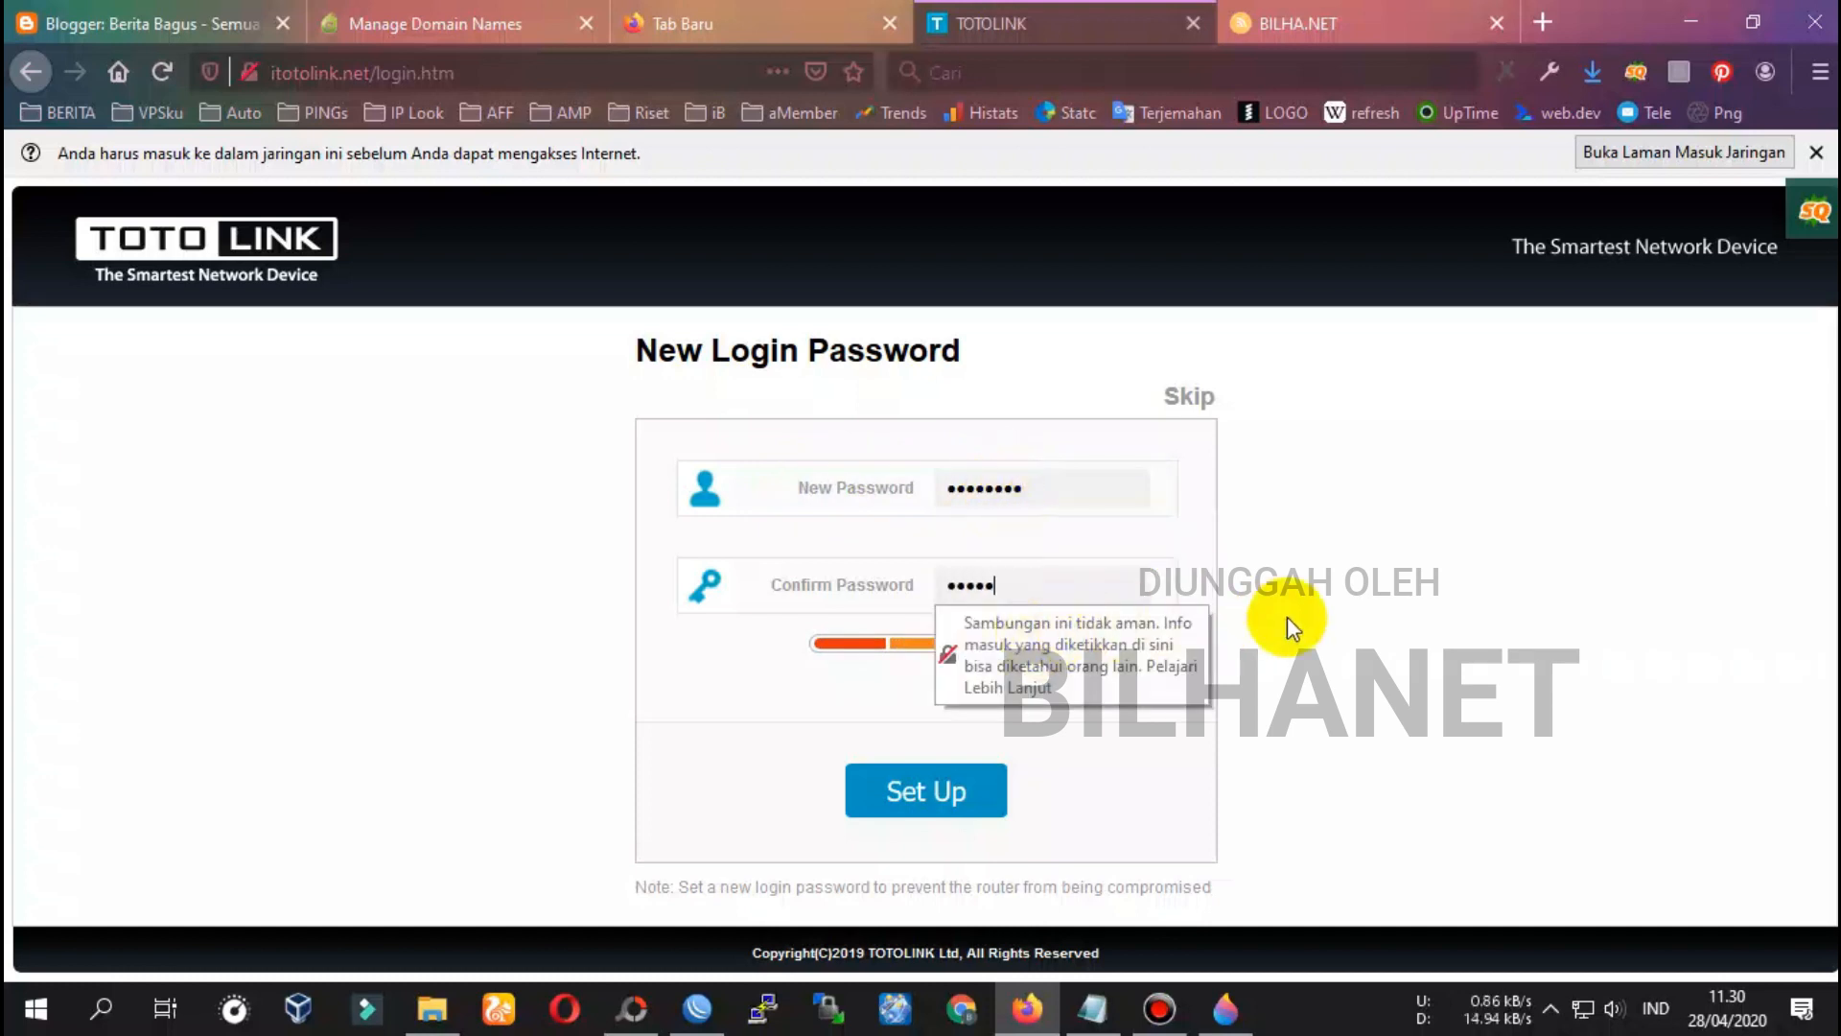
pyautogui.click(945, 788)
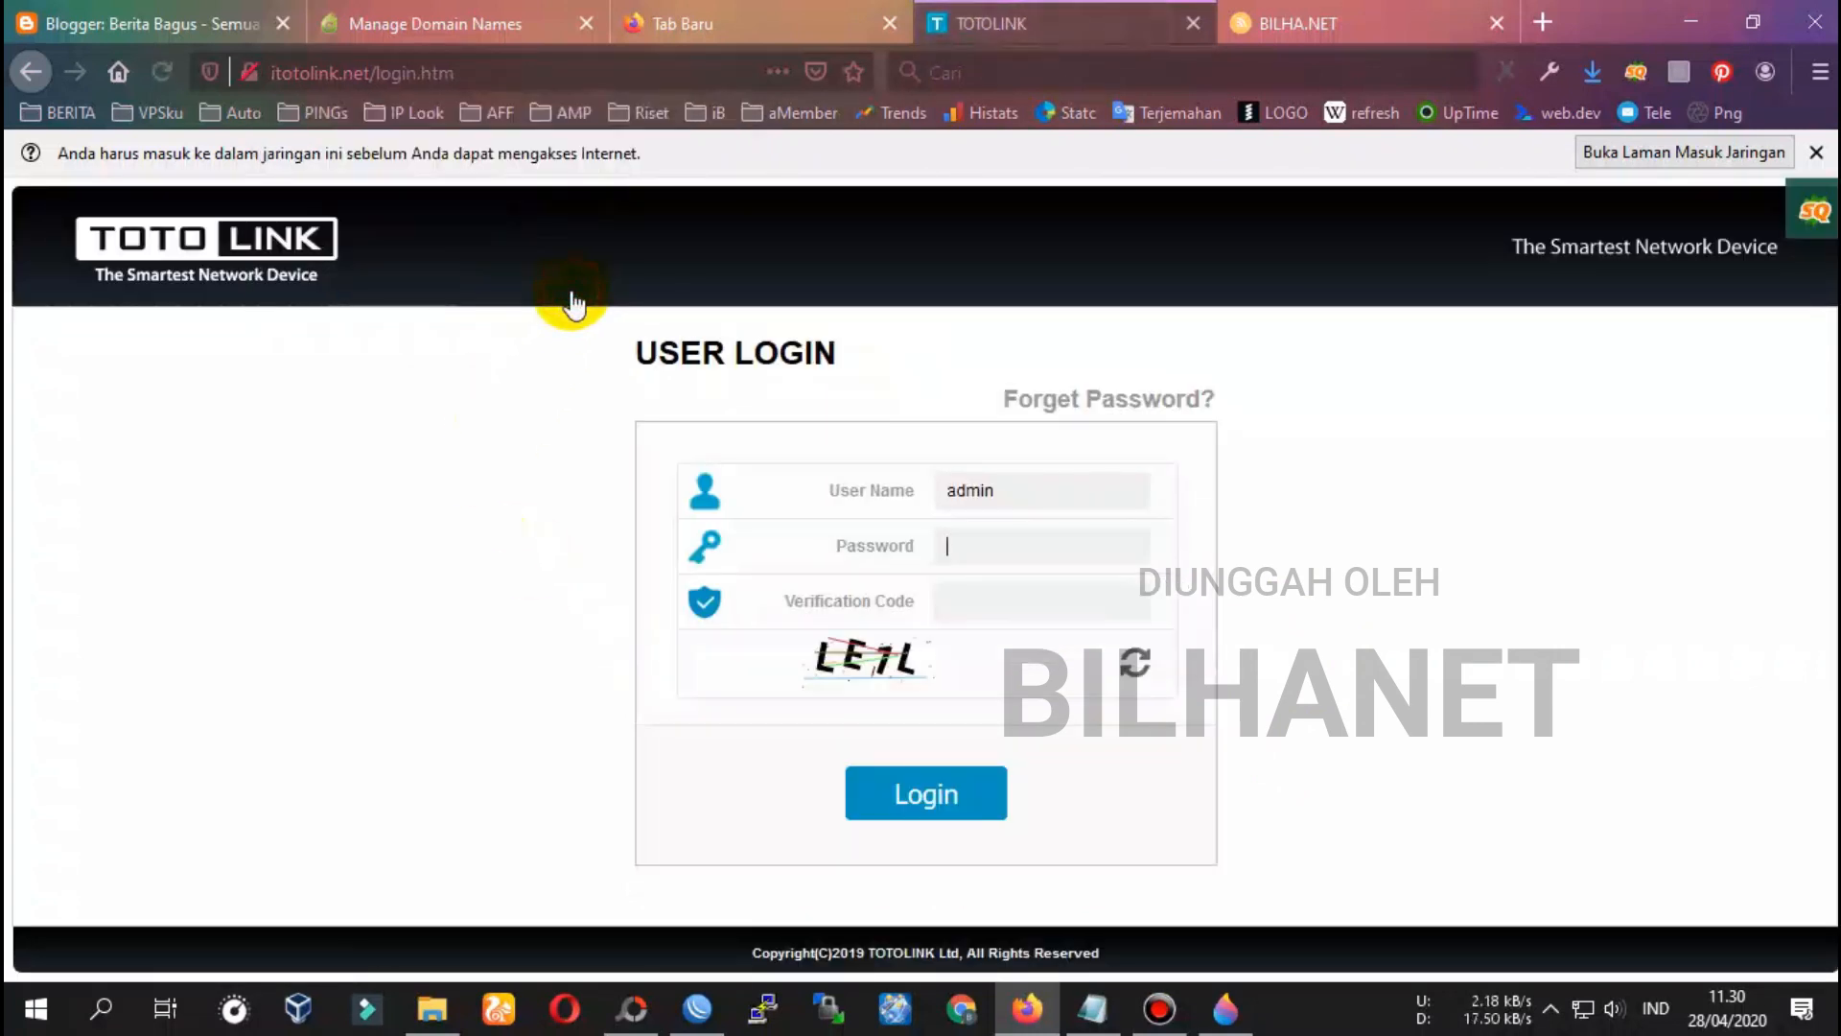
# Log in as admin with the pasted password and verification code, declining to save the login
pyautogui.click(1077, 484)
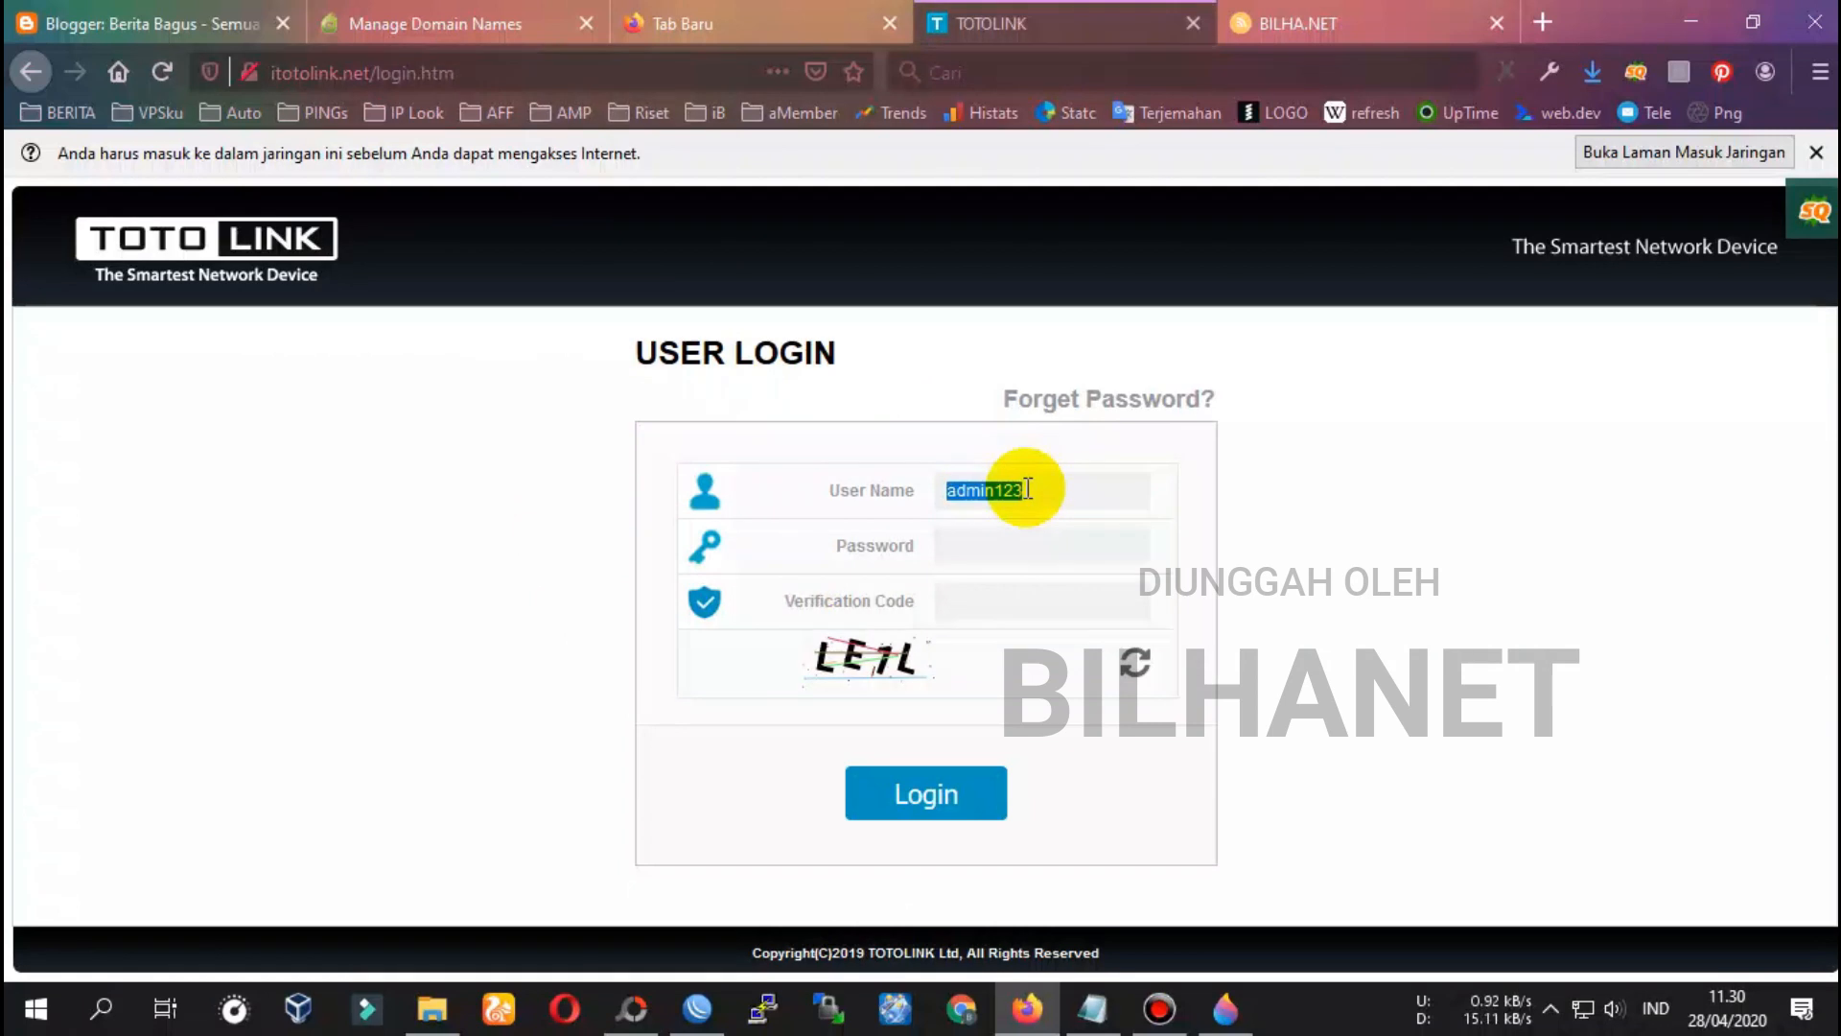
pyautogui.moveTo(1045, 490); pyautogui.dragTo(1002, 487)
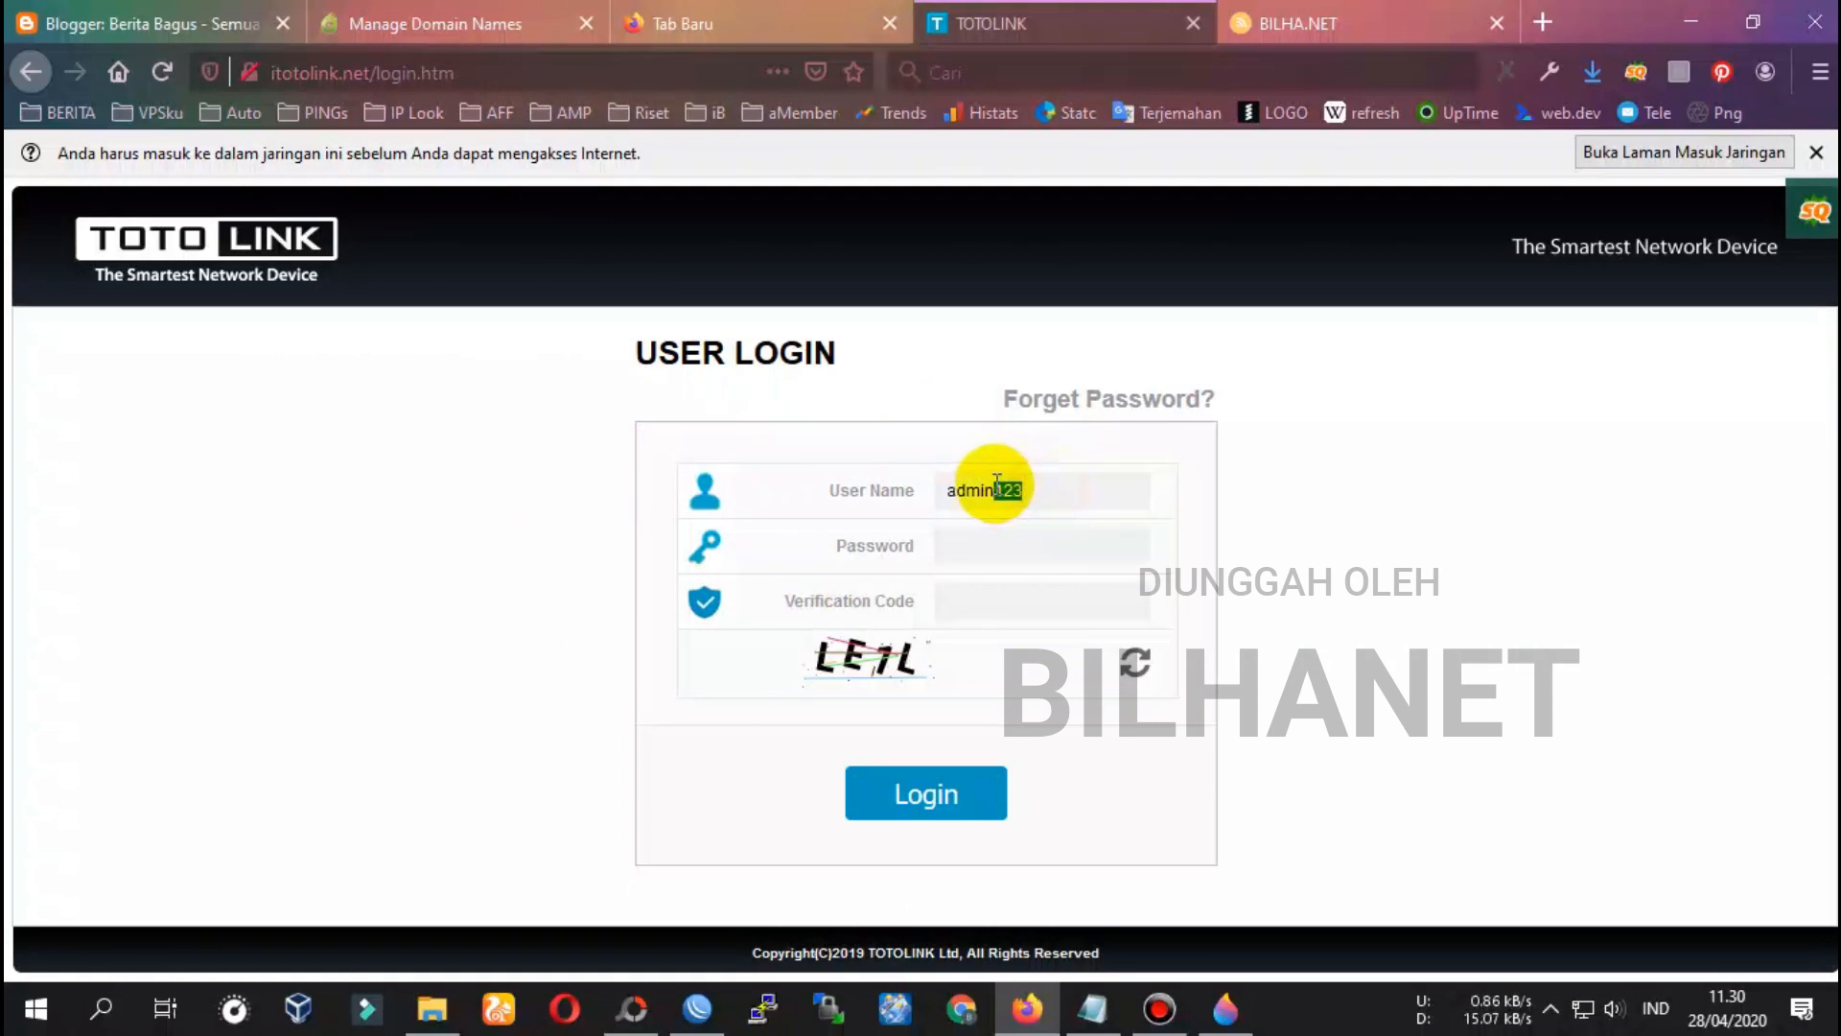
pyautogui.press('BackSpace')
pyautogui.click(988, 545)
pyautogui.rightClick(997, 550)
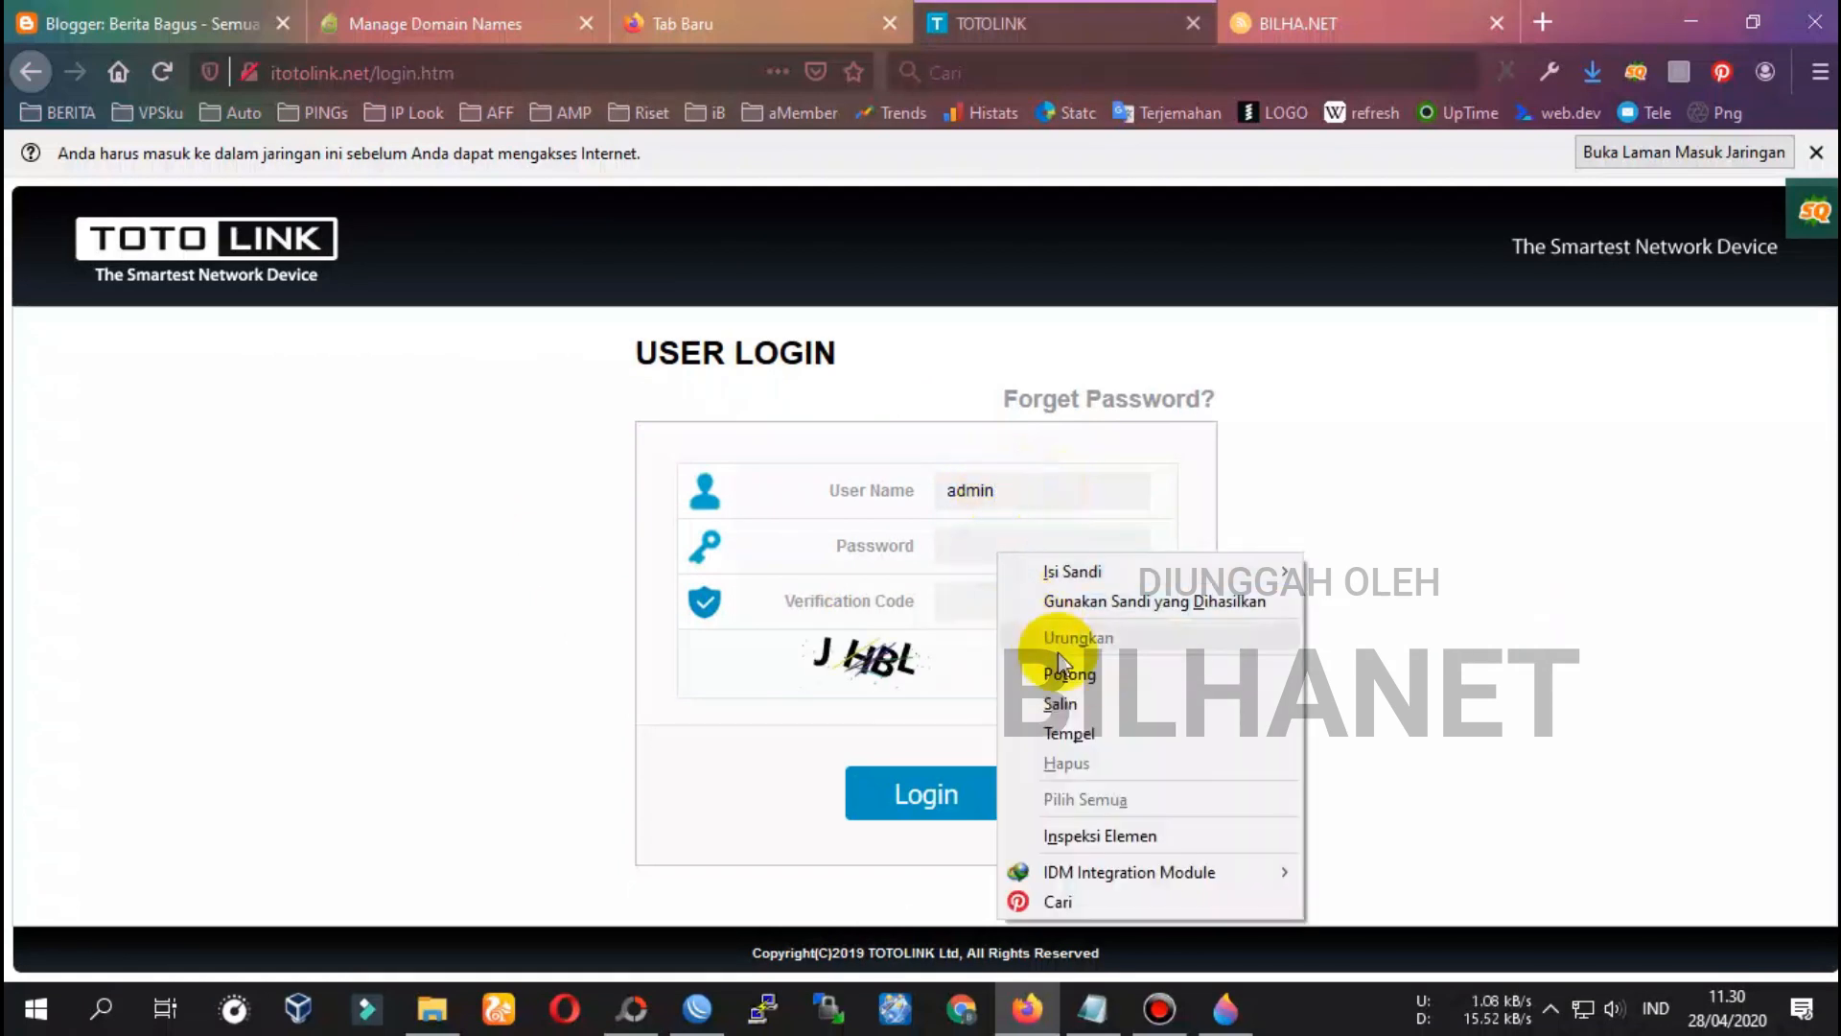
pyautogui.click(1072, 733)
pyautogui.click(996, 602)
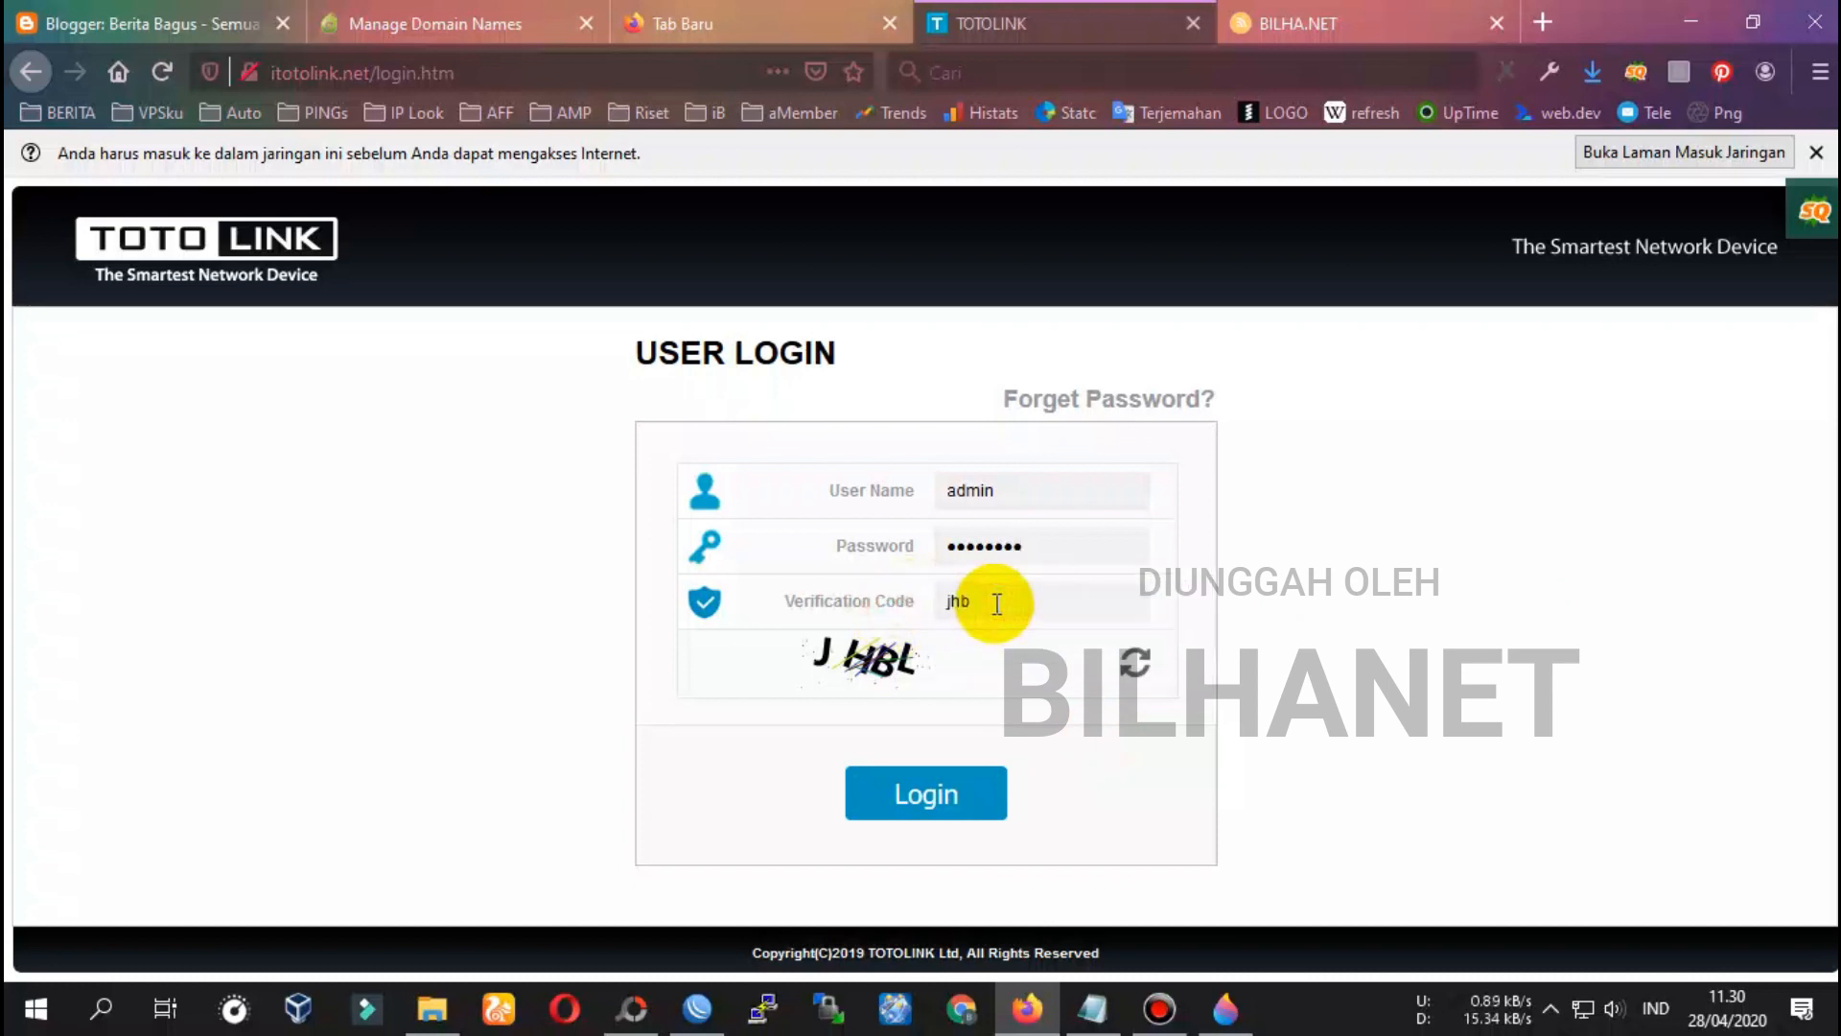
pyautogui.click(935, 801)
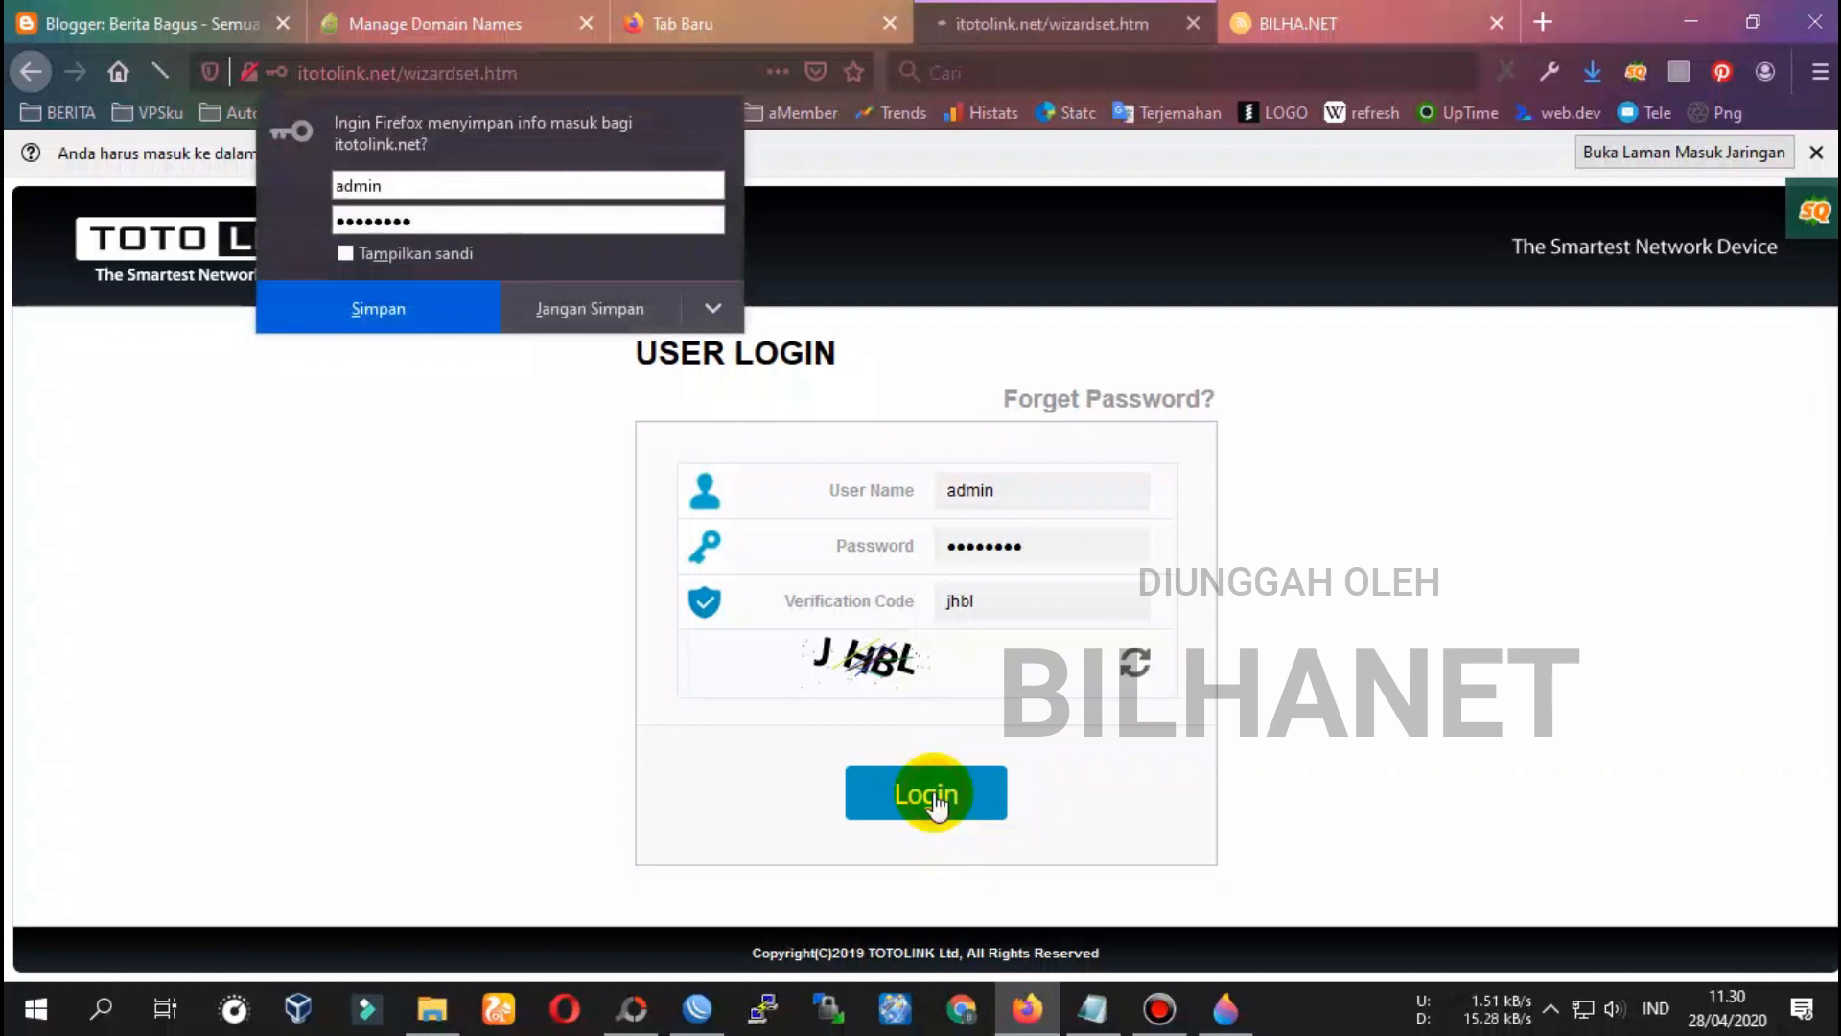
pyautogui.click(583, 322)
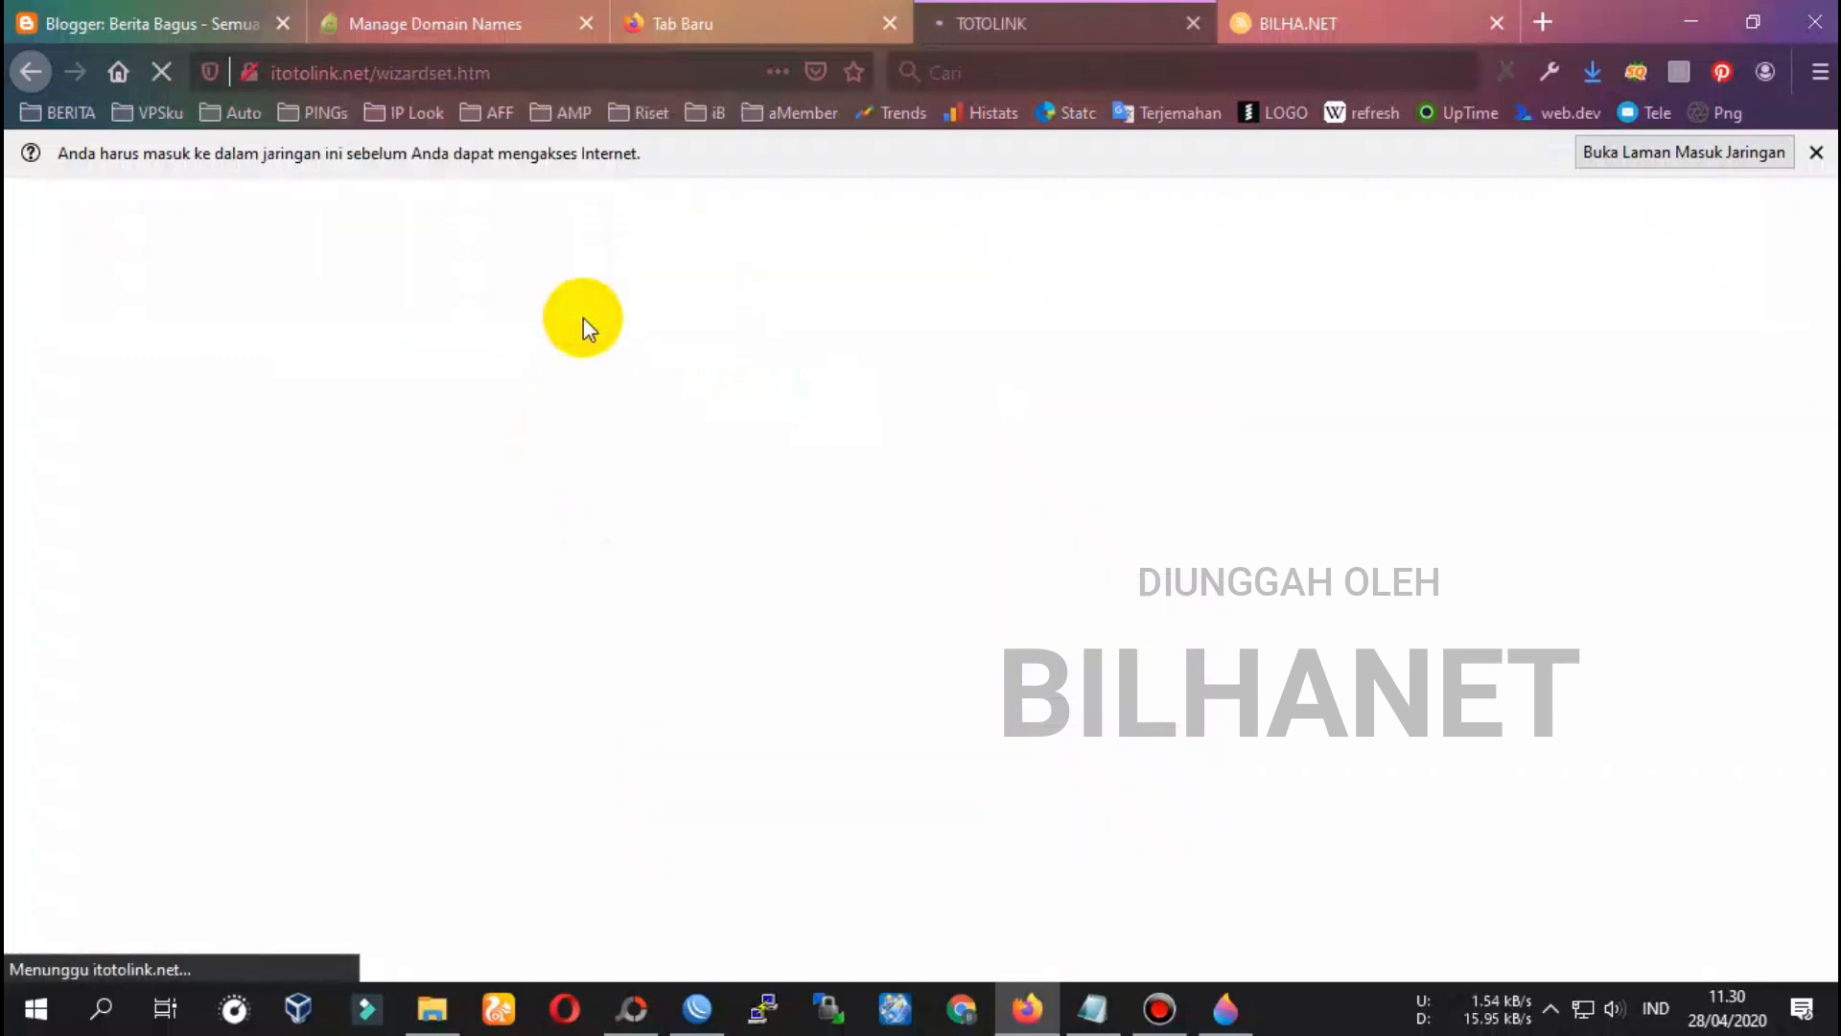
# Dismiss the network sign-in notice and review the setup notes in Notepad
pyautogui.click(1816, 152)
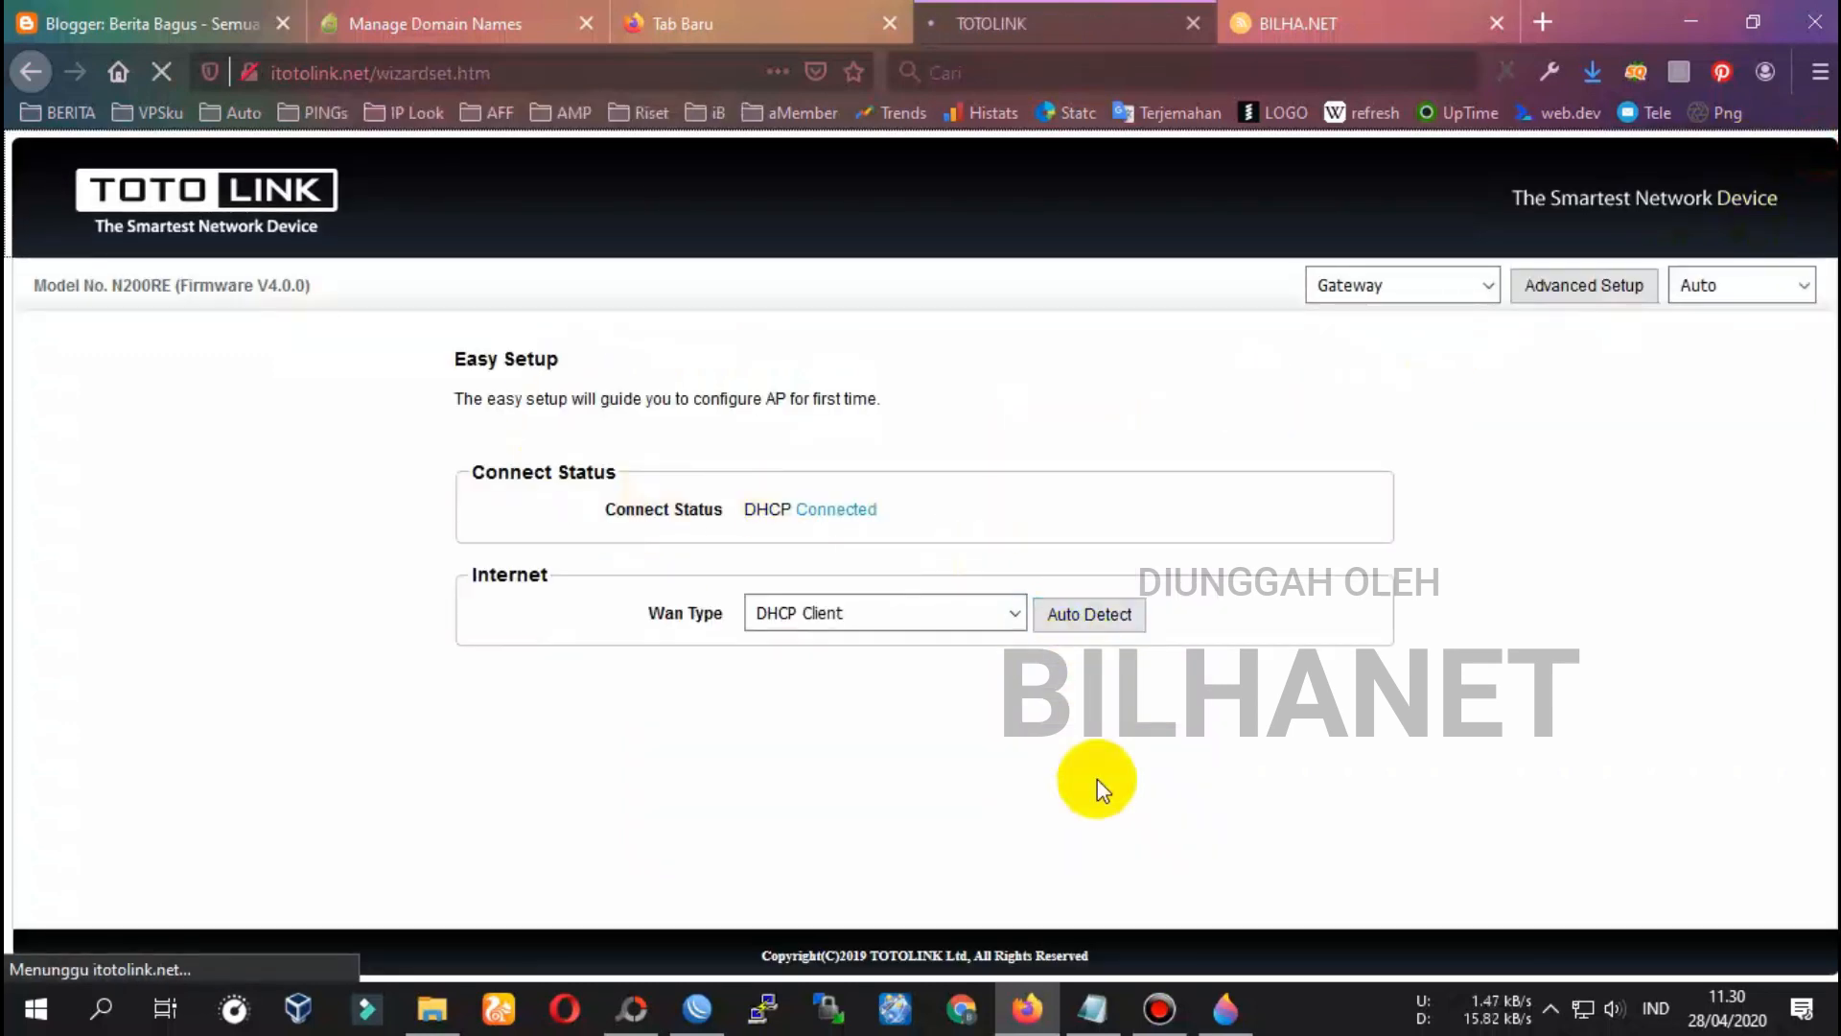
pyautogui.click(1108, 1012)
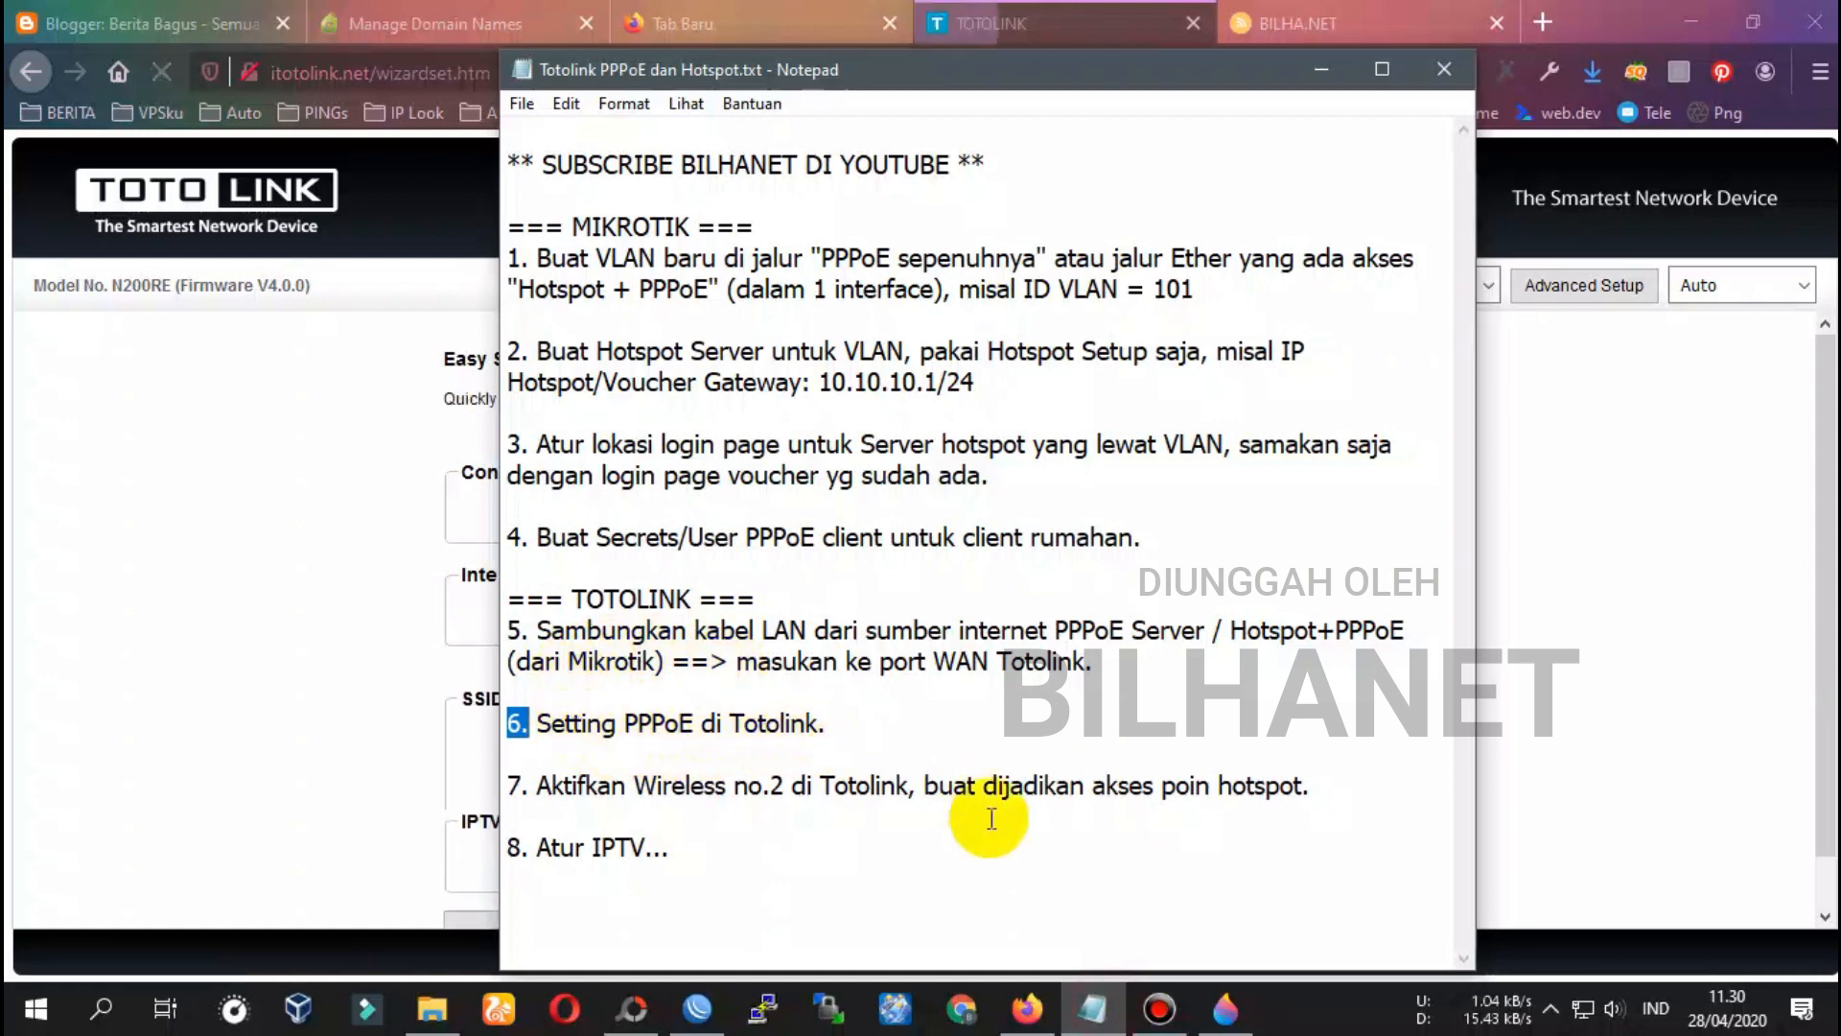
pyautogui.click(1102, 29)
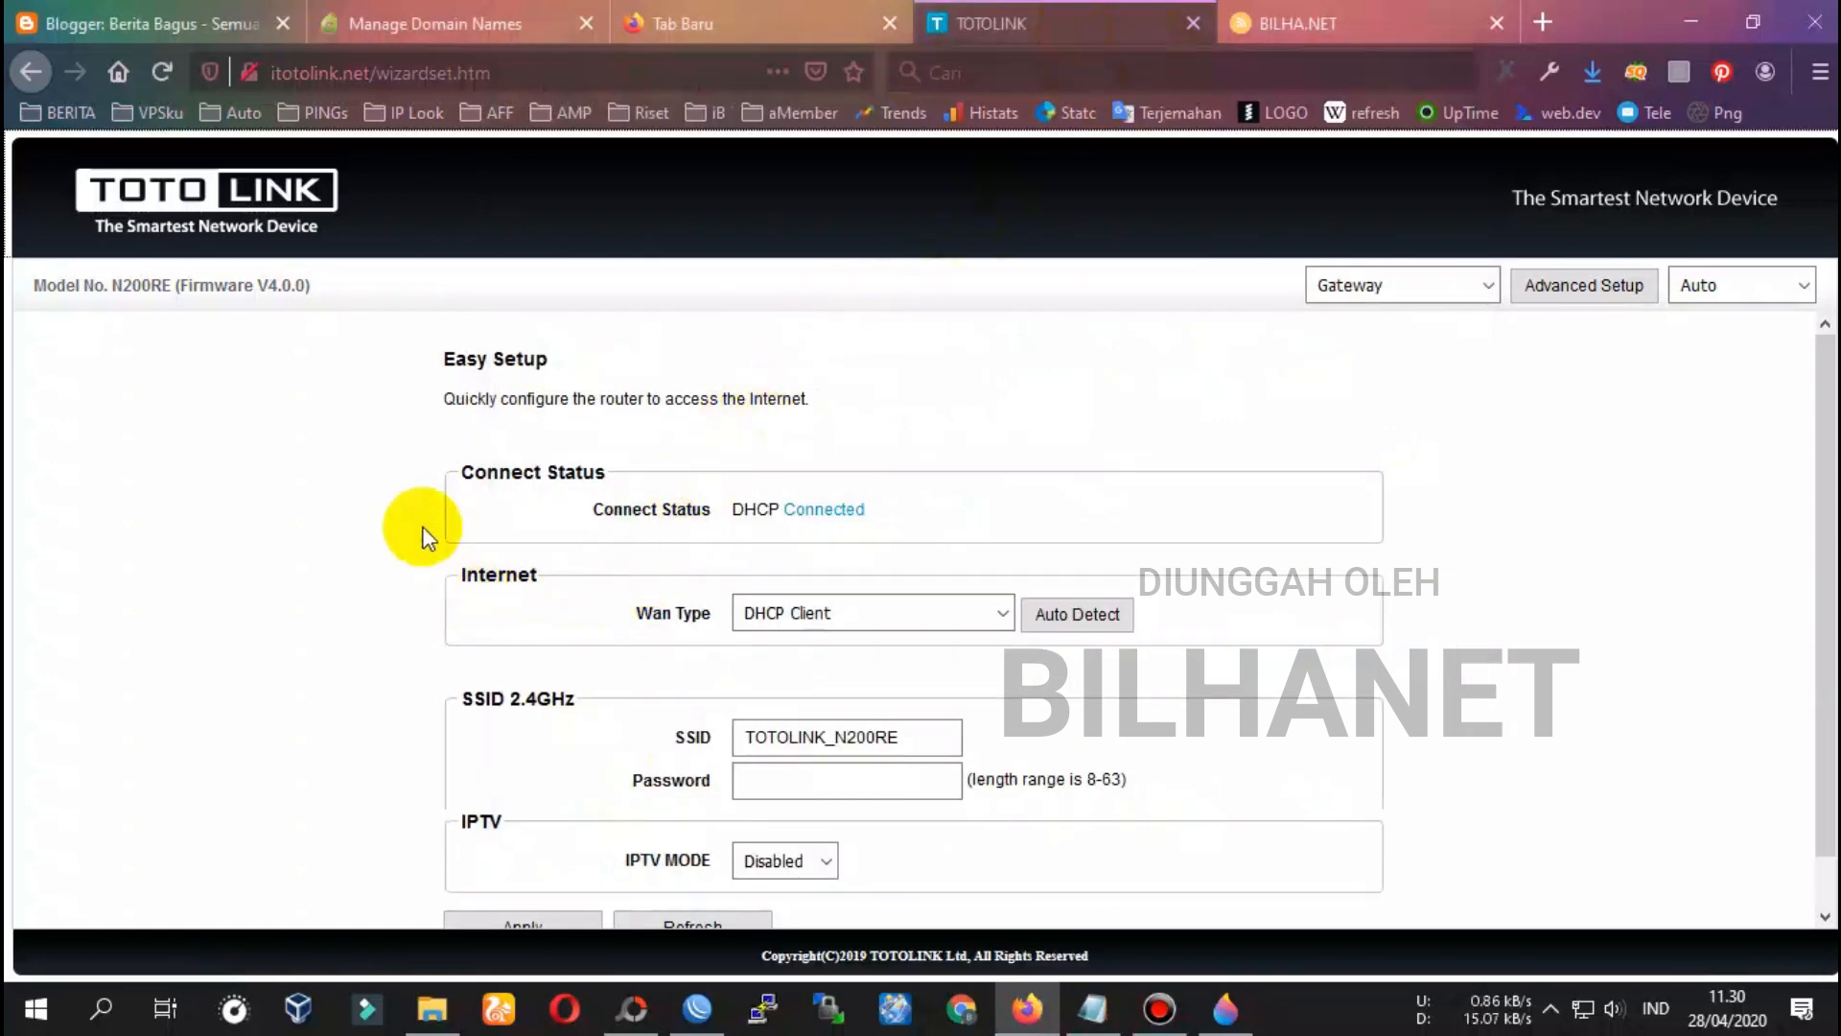
pyautogui.scroll(-1, 439, 497)
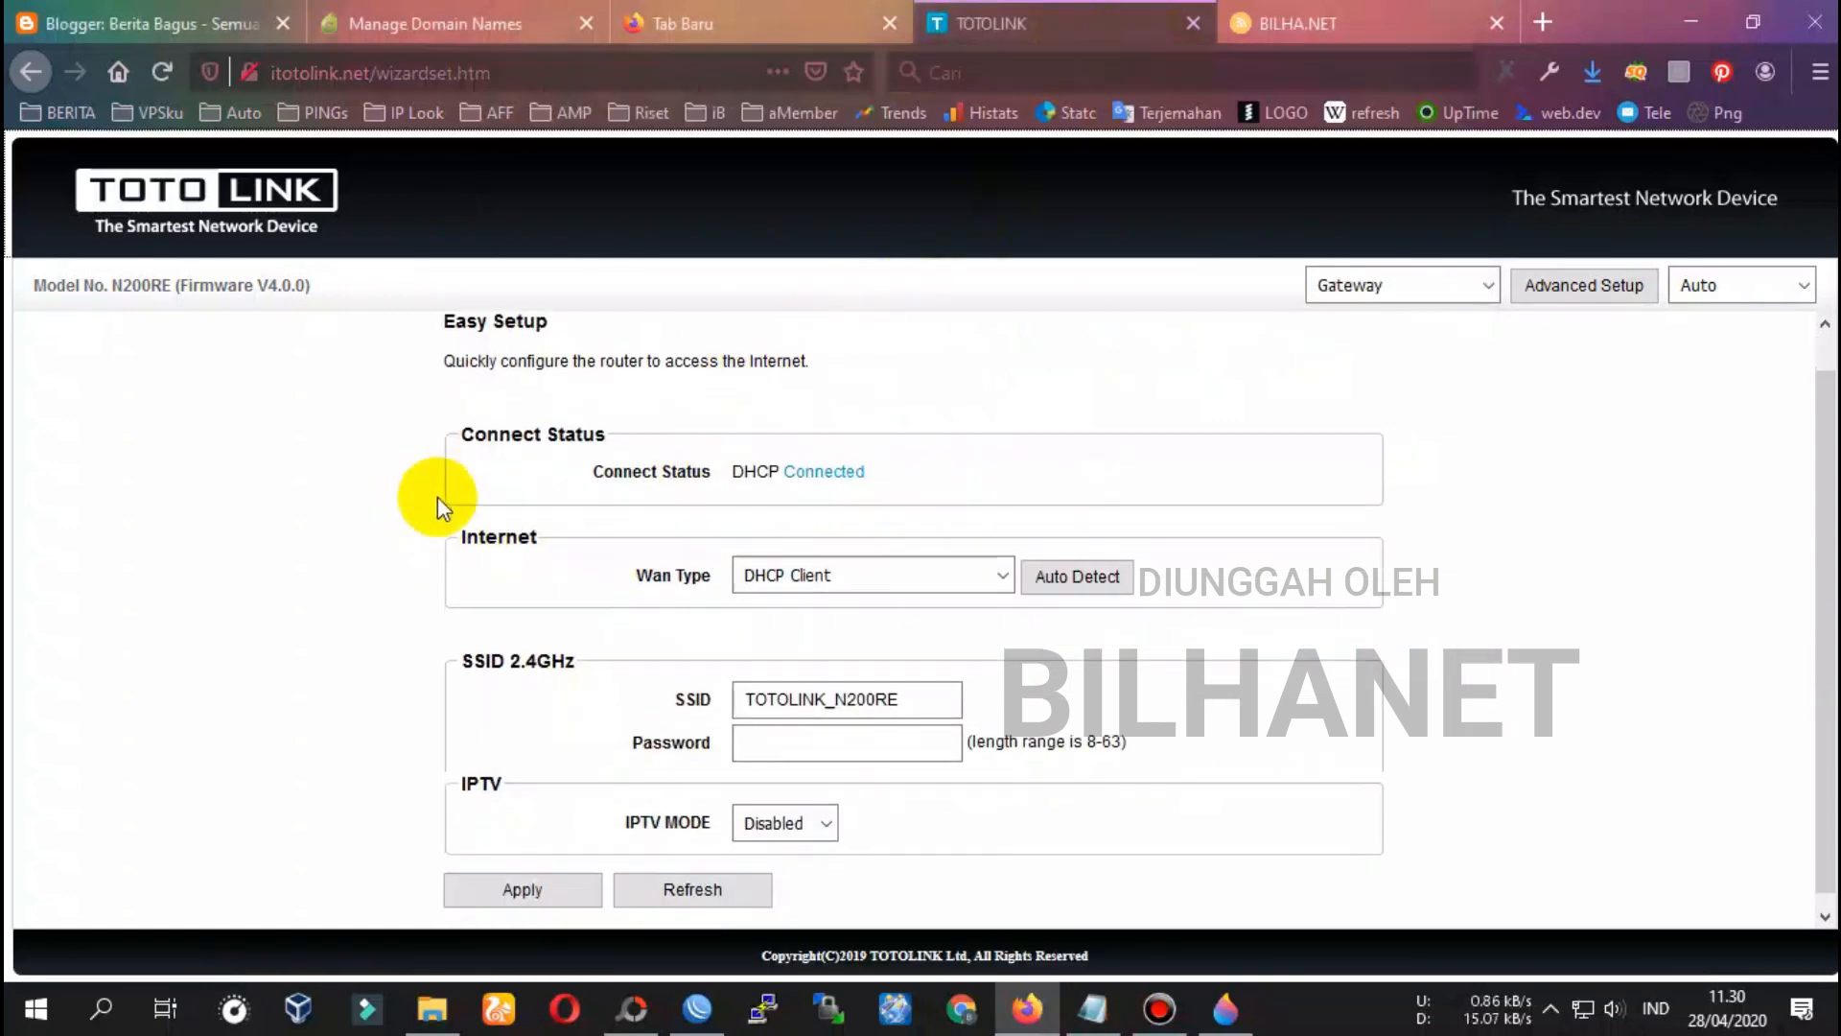
# Set the TOTOLINK Wan Type to PPPoE/Dual WAN Access PPPoE and bring up the WinBox secret
pyautogui.click(766, 562)
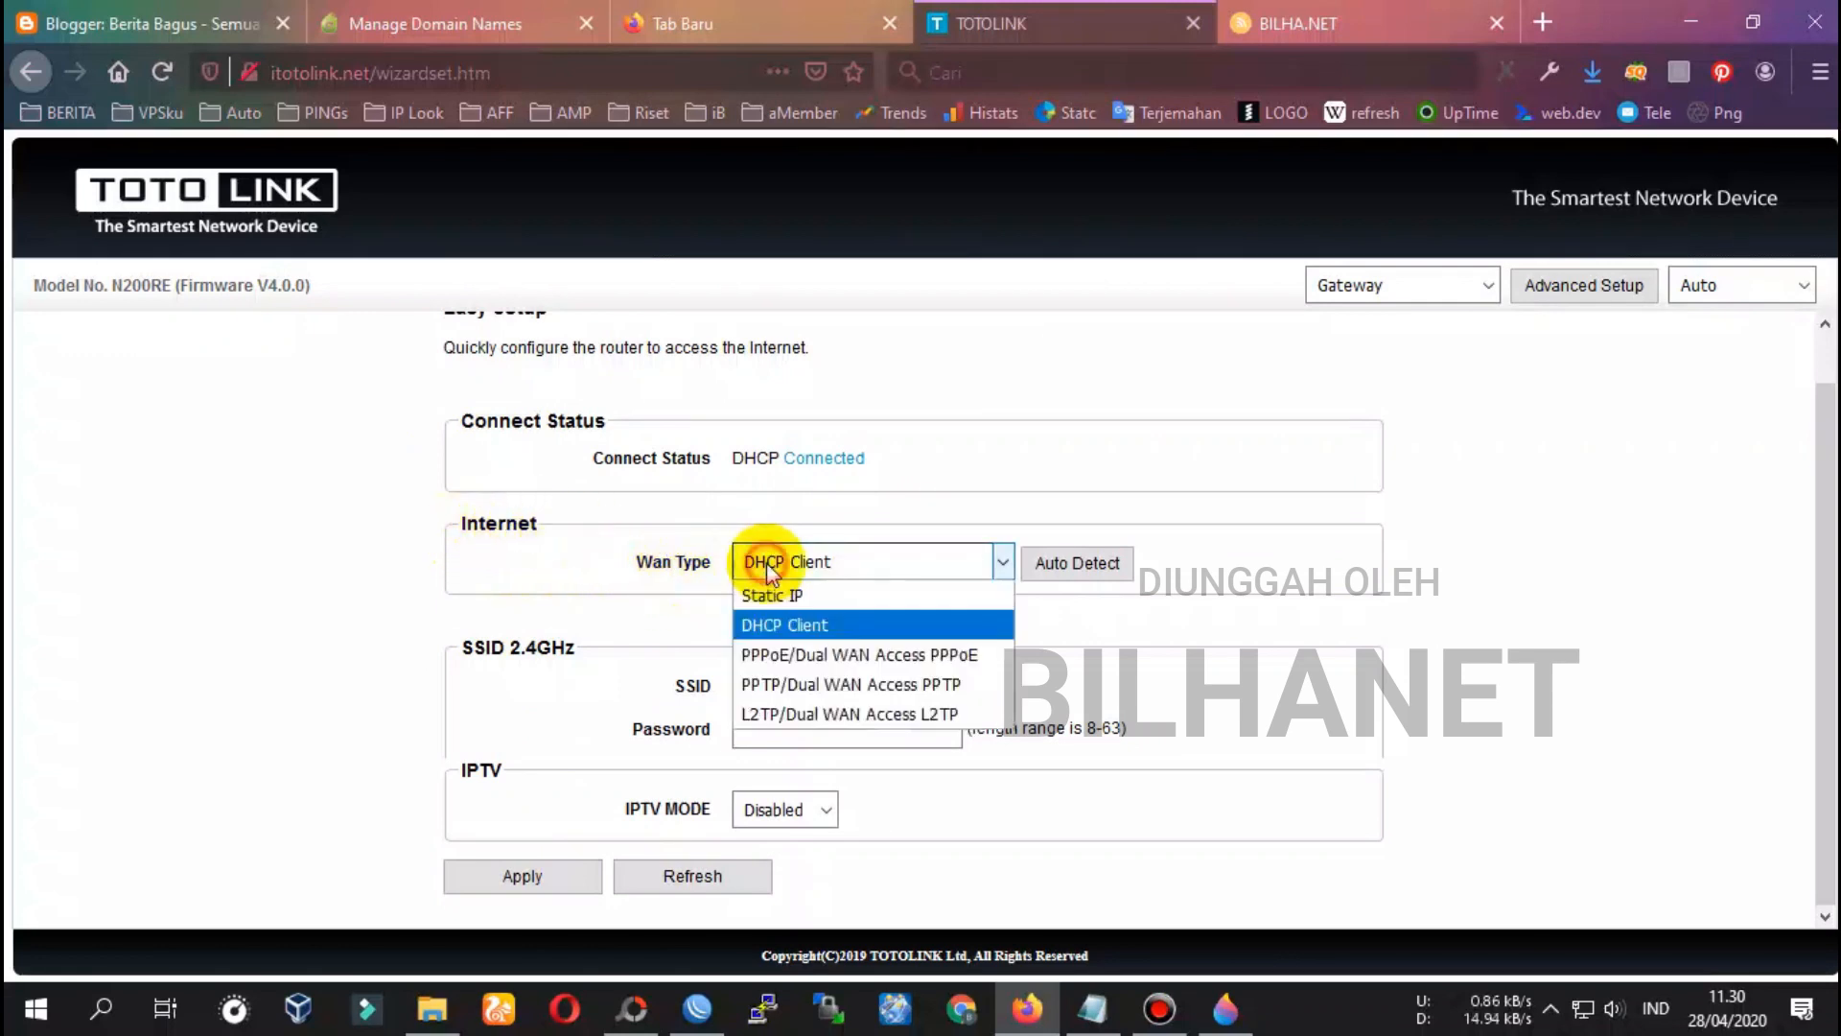
pyautogui.click(769, 656)
pyautogui.click(789, 617)
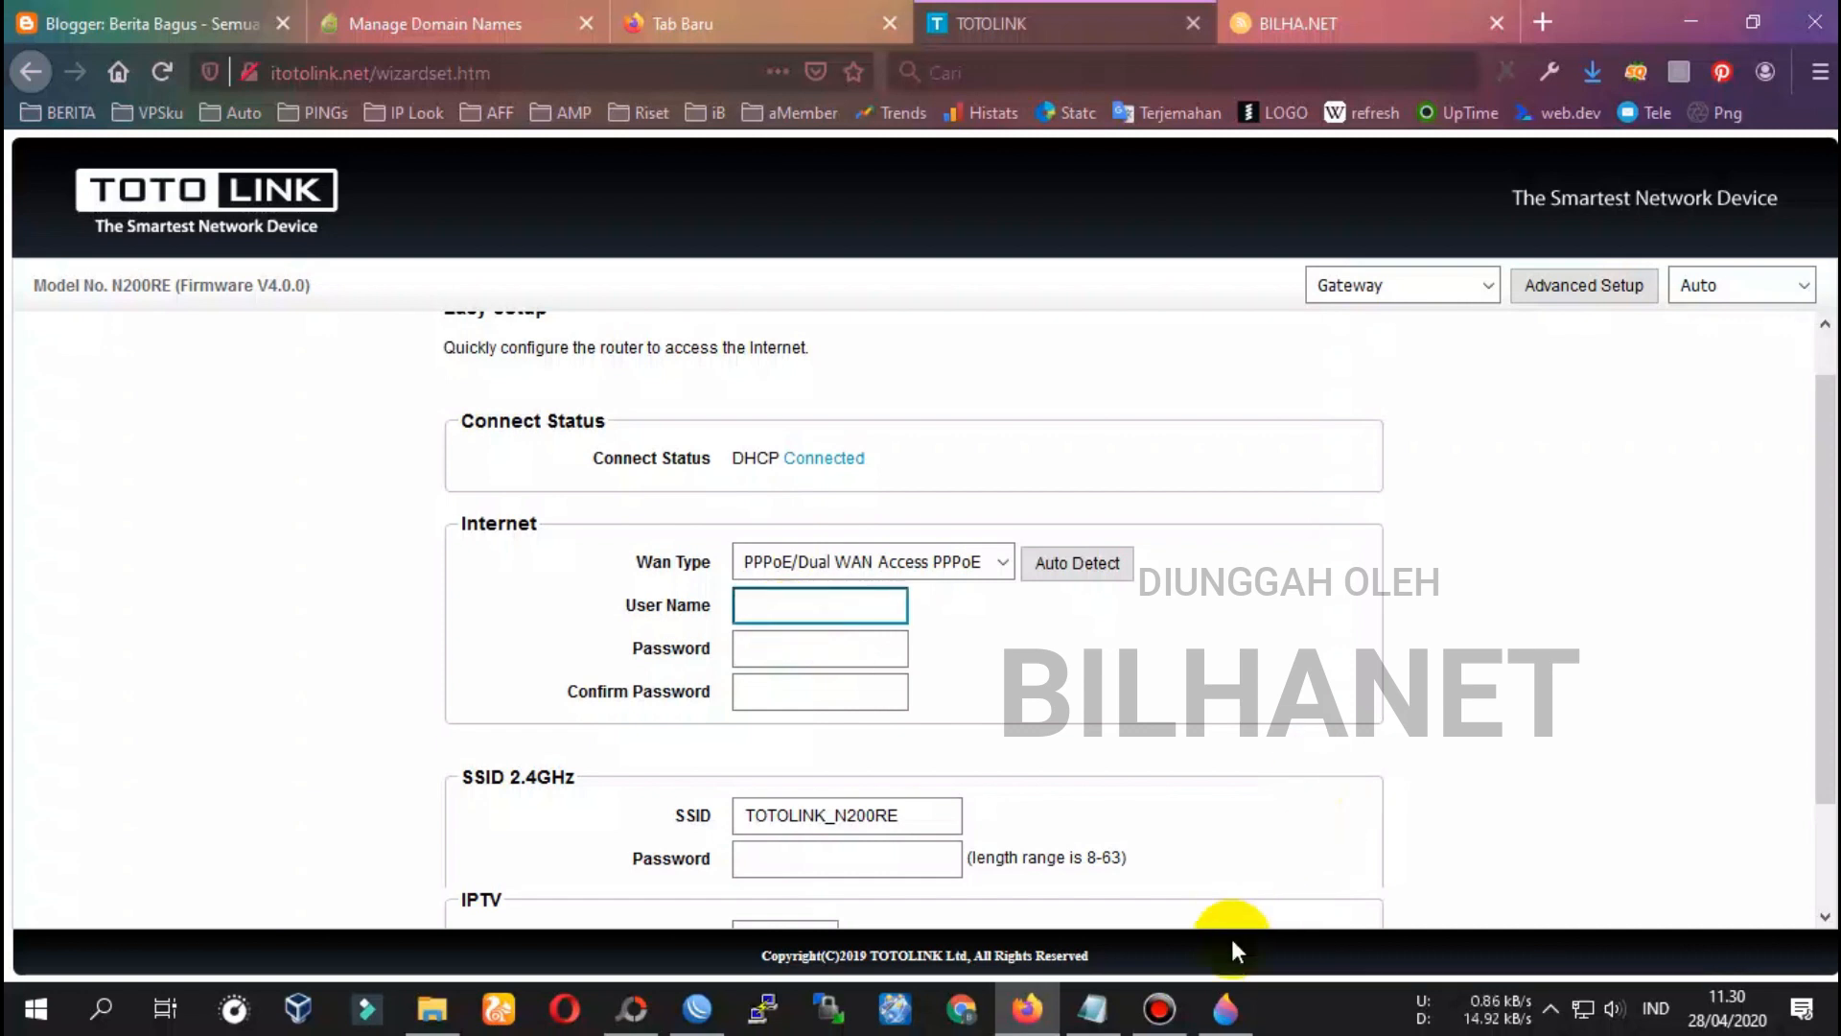
pyautogui.click(695, 1009)
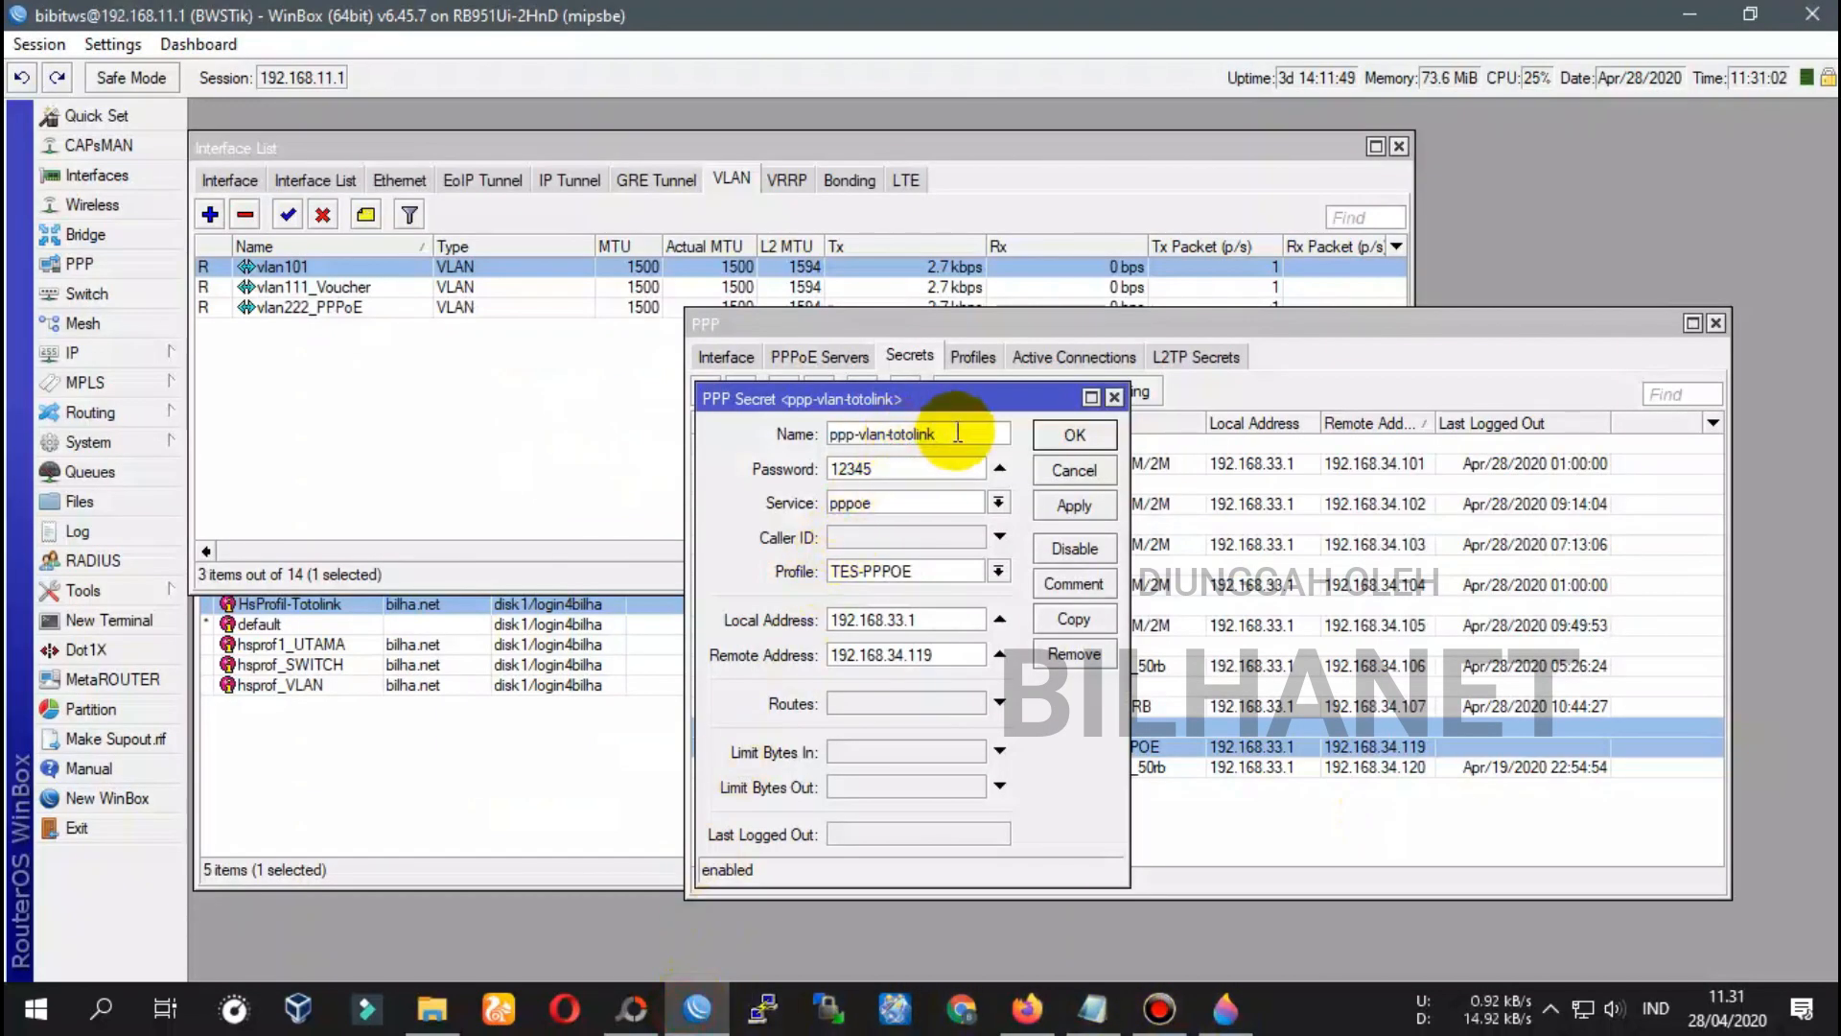
# Copy the secret name ppp-vlan-totolink from WinBox into the TOTOLINK PPPoE User Name
pyautogui.moveTo(954, 433); pyautogui.dragTo(827, 433)
pyautogui.rightClick(835, 441)
pyautogui.click(882, 479)
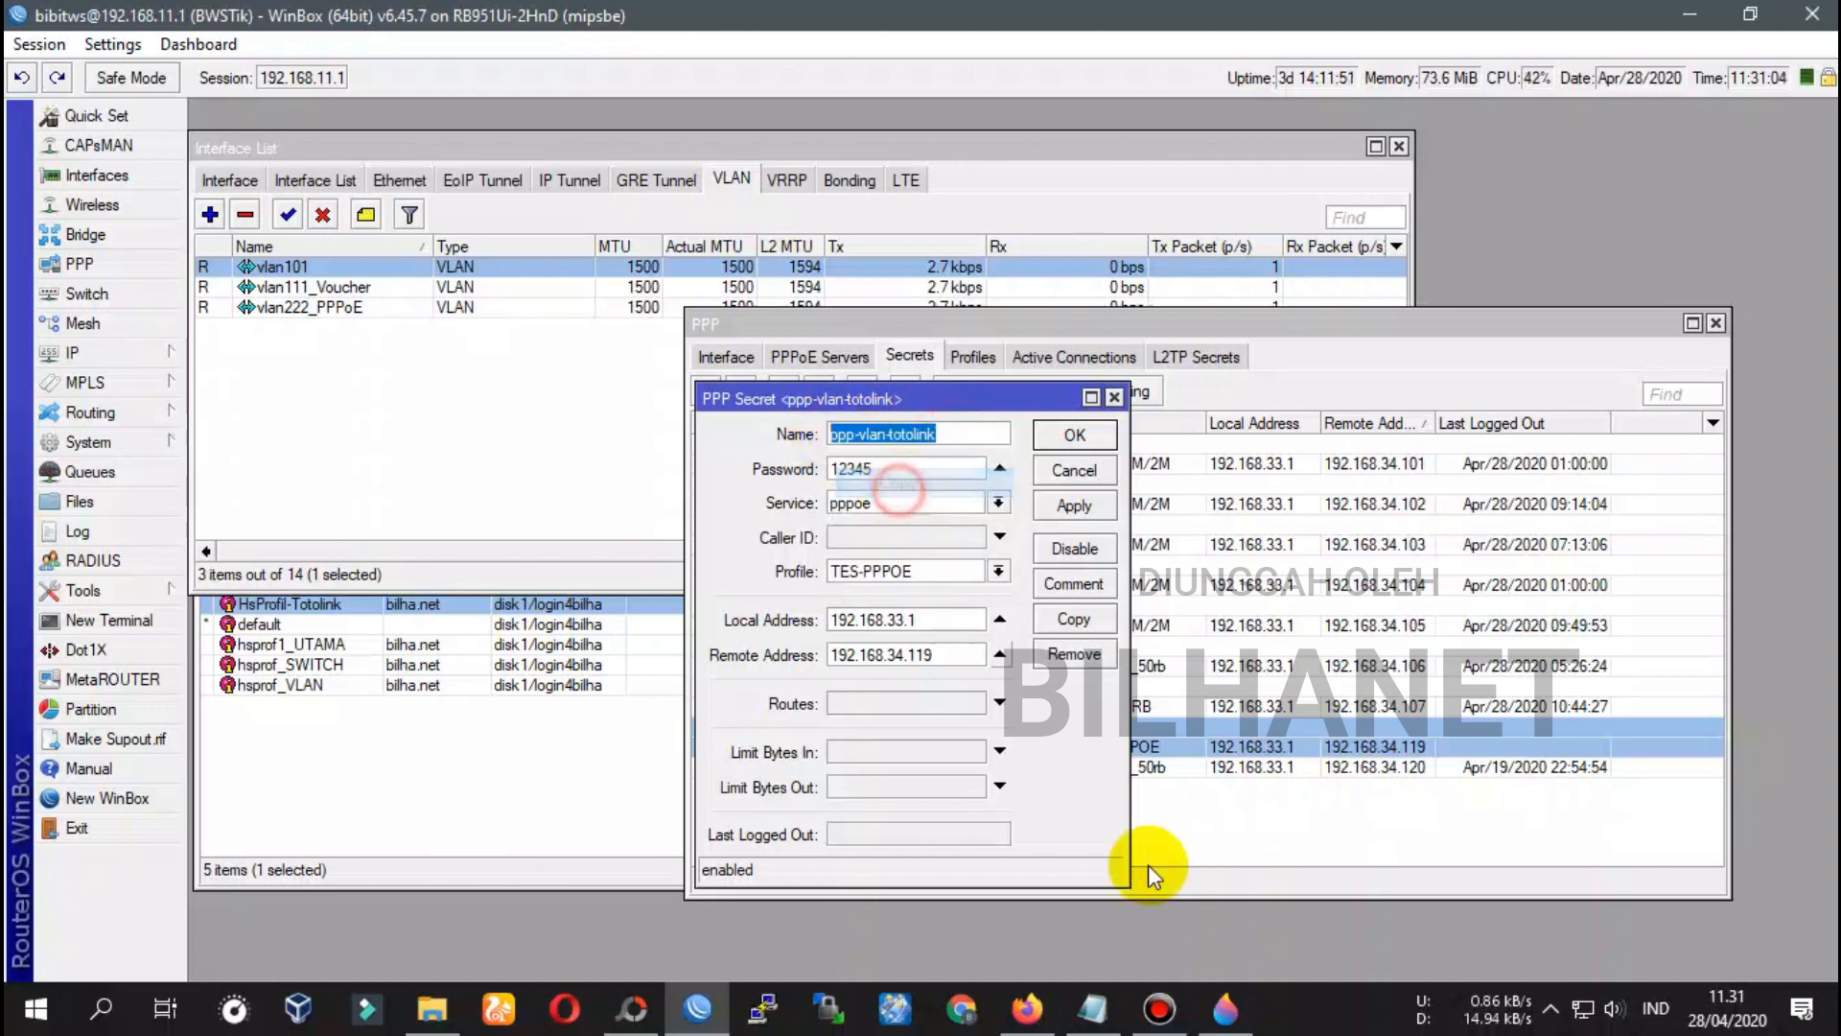
pyautogui.click(1027, 1009)
pyautogui.click(820, 605)
pyautogui.rightClick(844, 616)
pyautogui.click(873, 731)
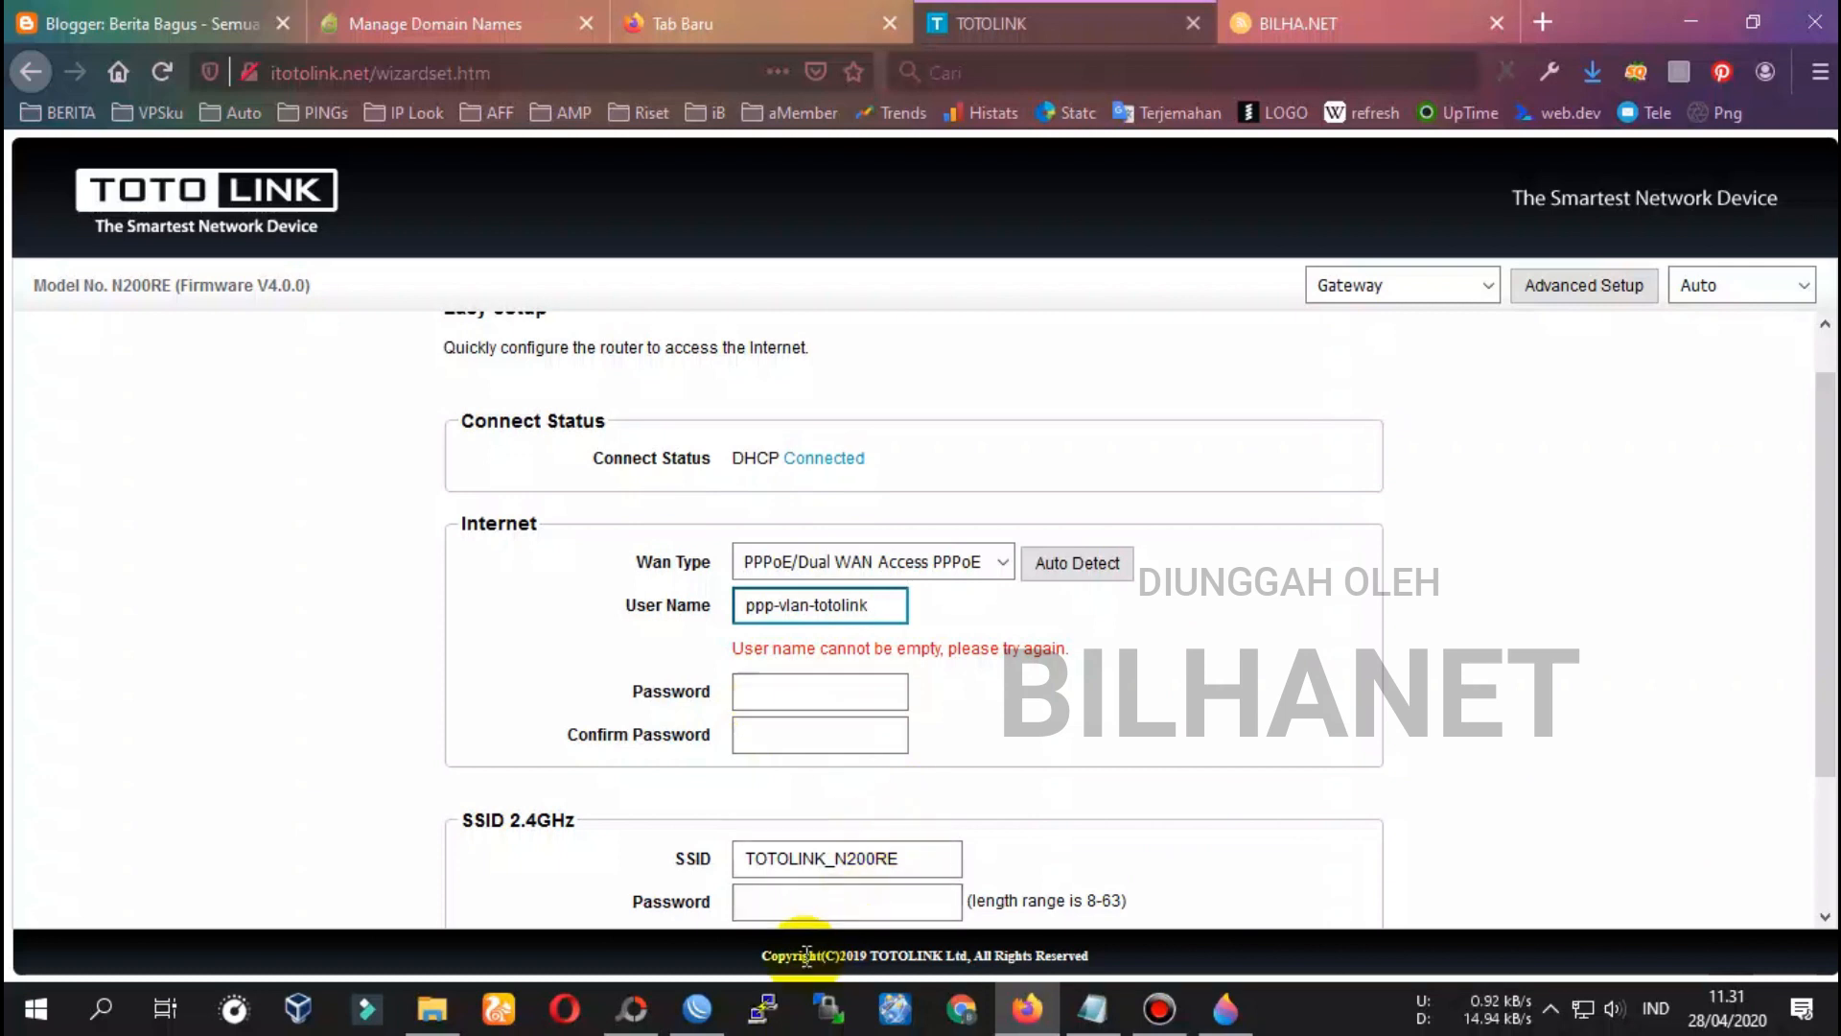
# Copy the secret's password from WinBox into both the Password and Confirm Password fields
pyautogui.click(697, 1009)
pyautogui.moveTo(880, 468); pyautogui.dragTo(841, 470)
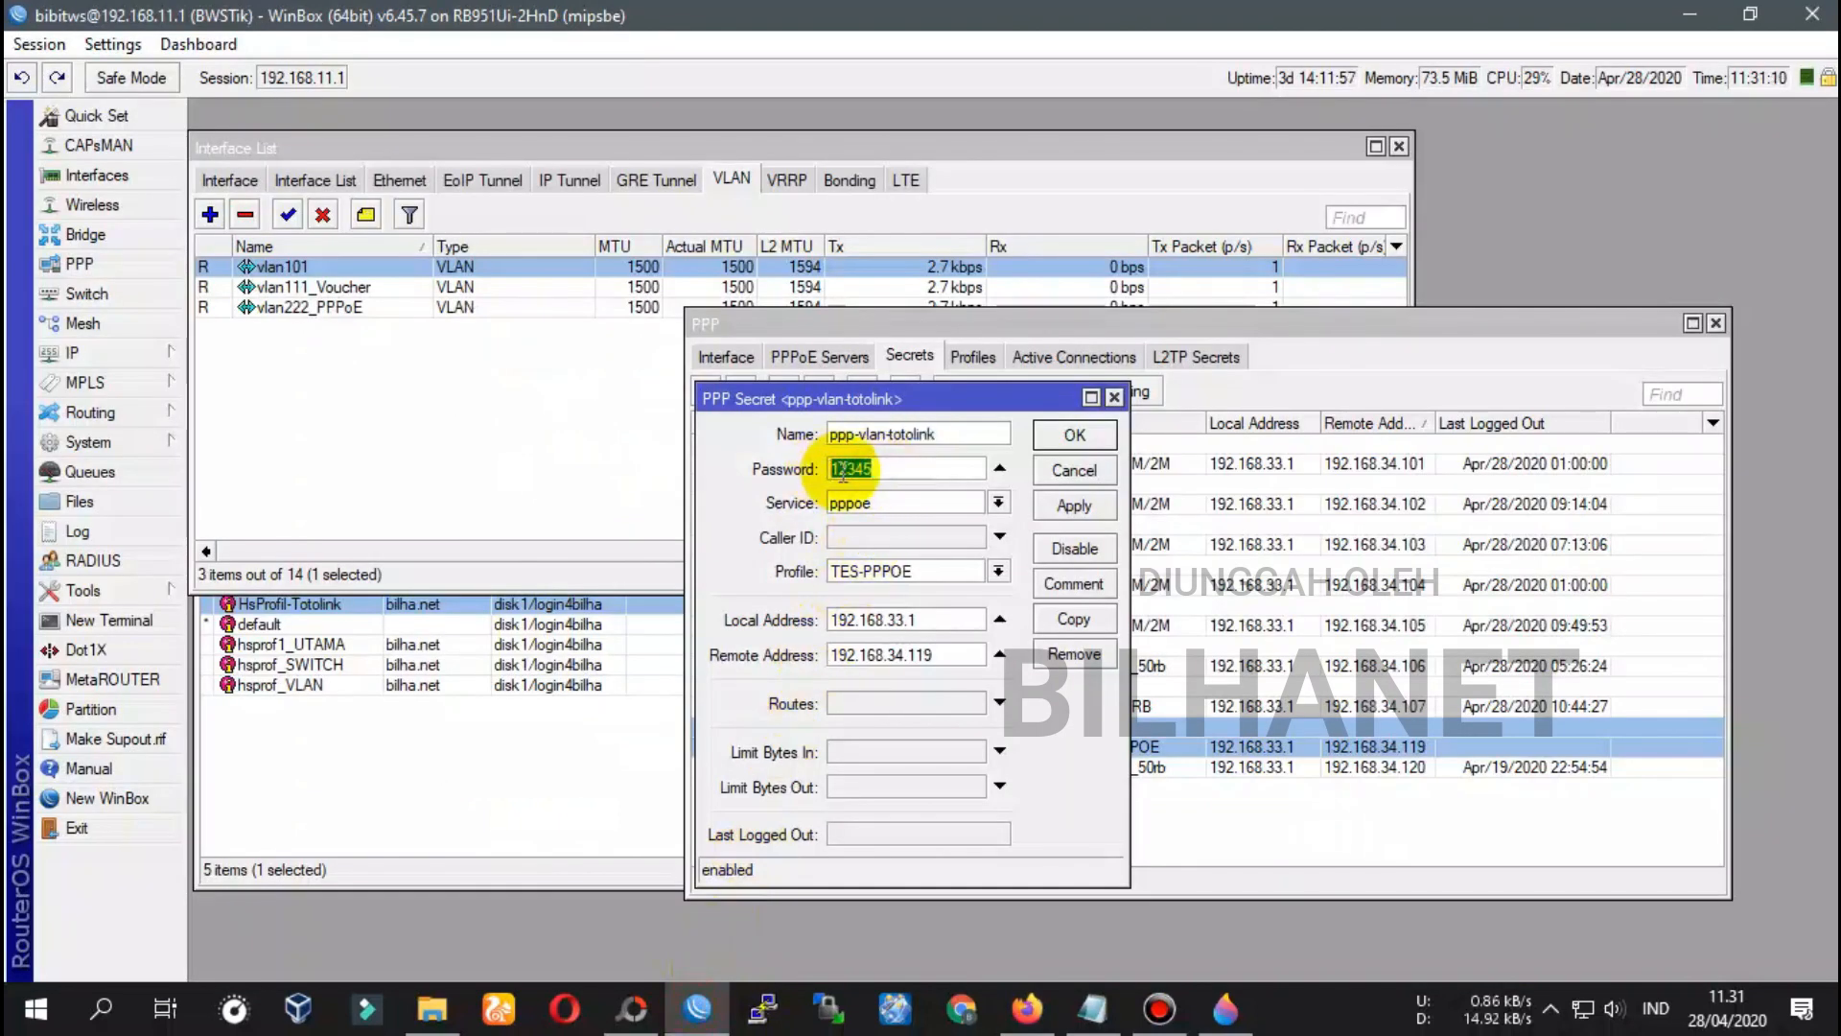
pyautogui.rightClick(844, 470)
pyautogui.click(895, 514)
pyautogui.click(1031, 1015)
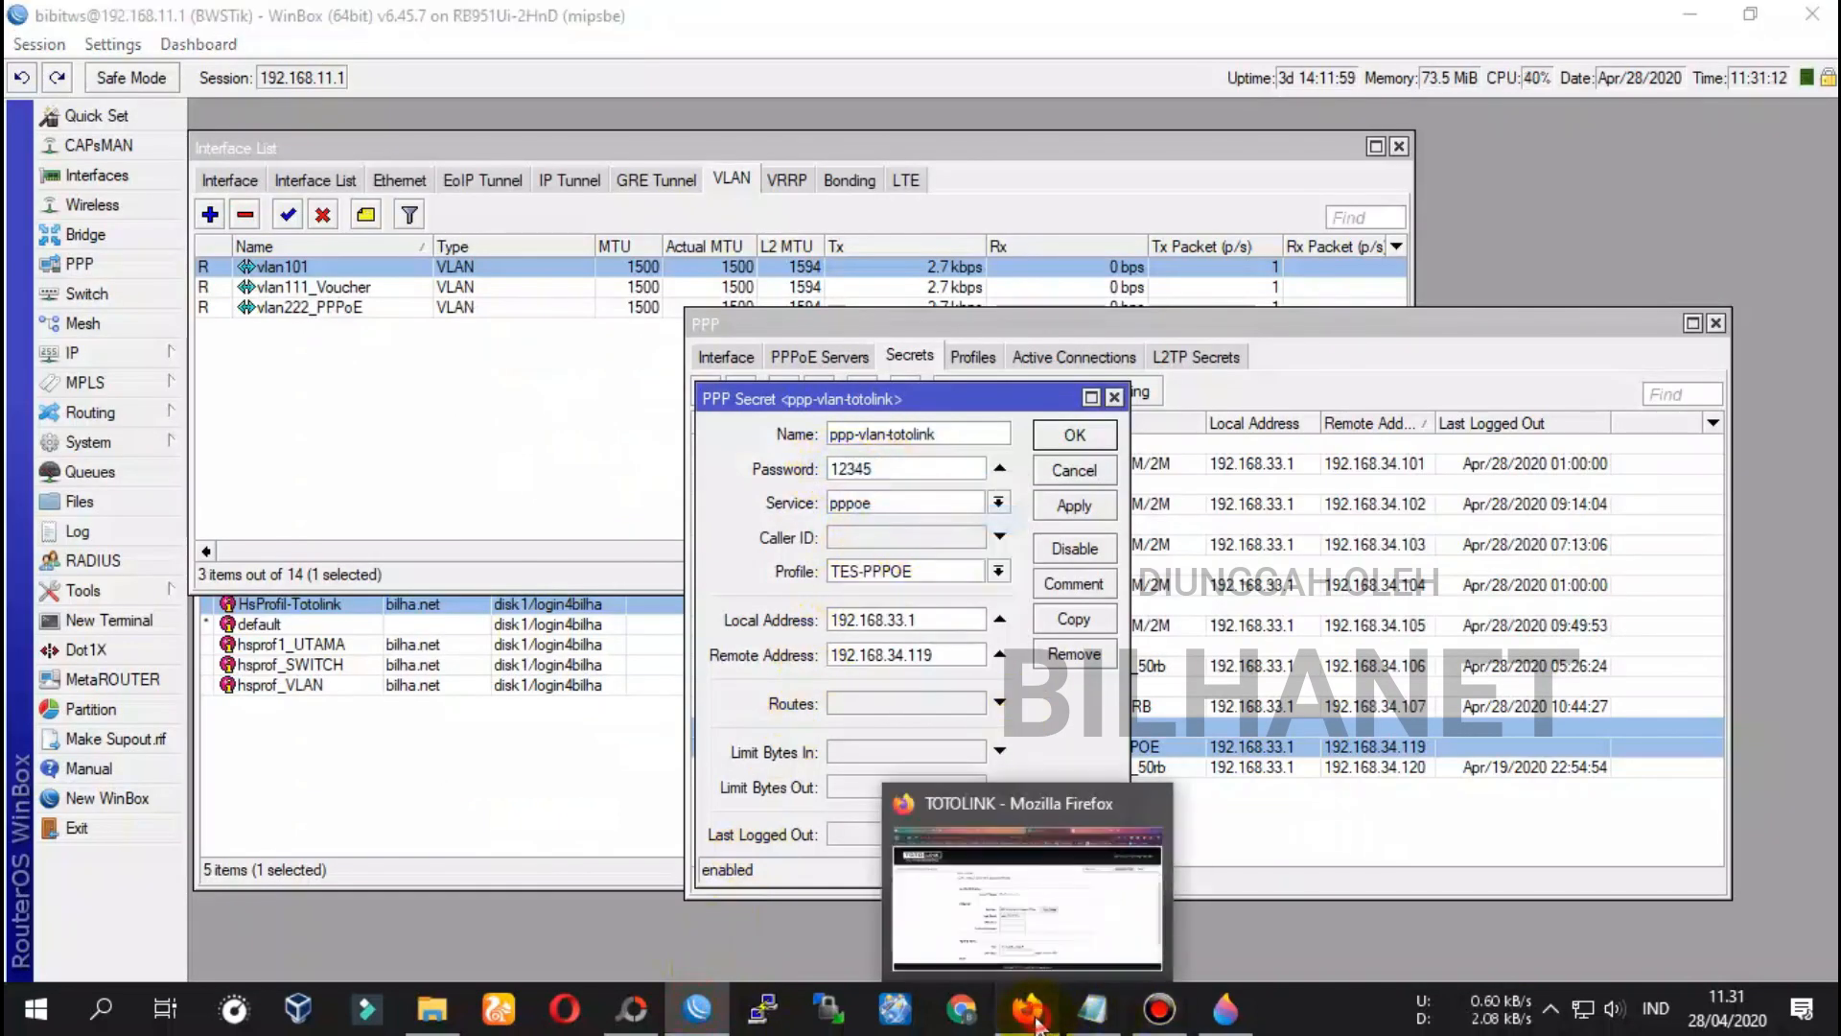
pyautogui.rightClick(816, 647)
pyautogui.click(892, 761)
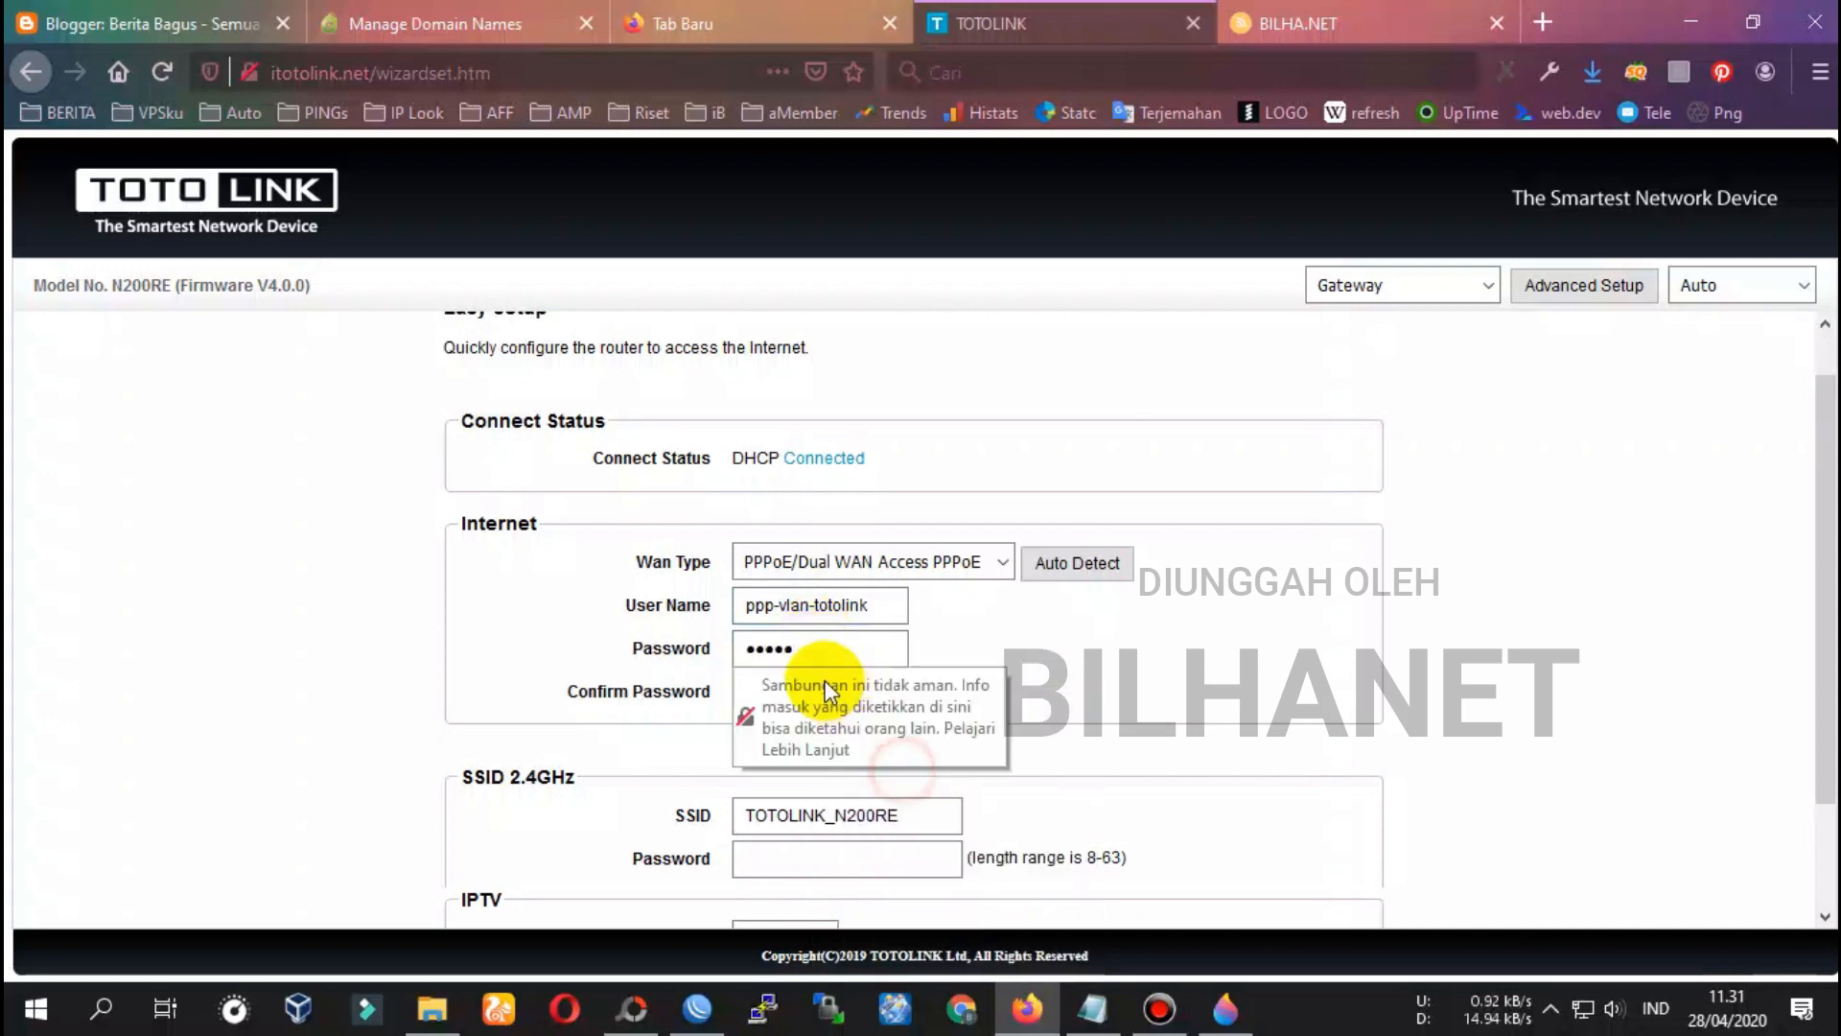
pyautogui.click(760, 688)
pyautogui.rightClick(762, 695)
pyautogui.click(869, 799)
pyautogui.click(991, 695)
pyautogui.scroll(-2, 883, 777)
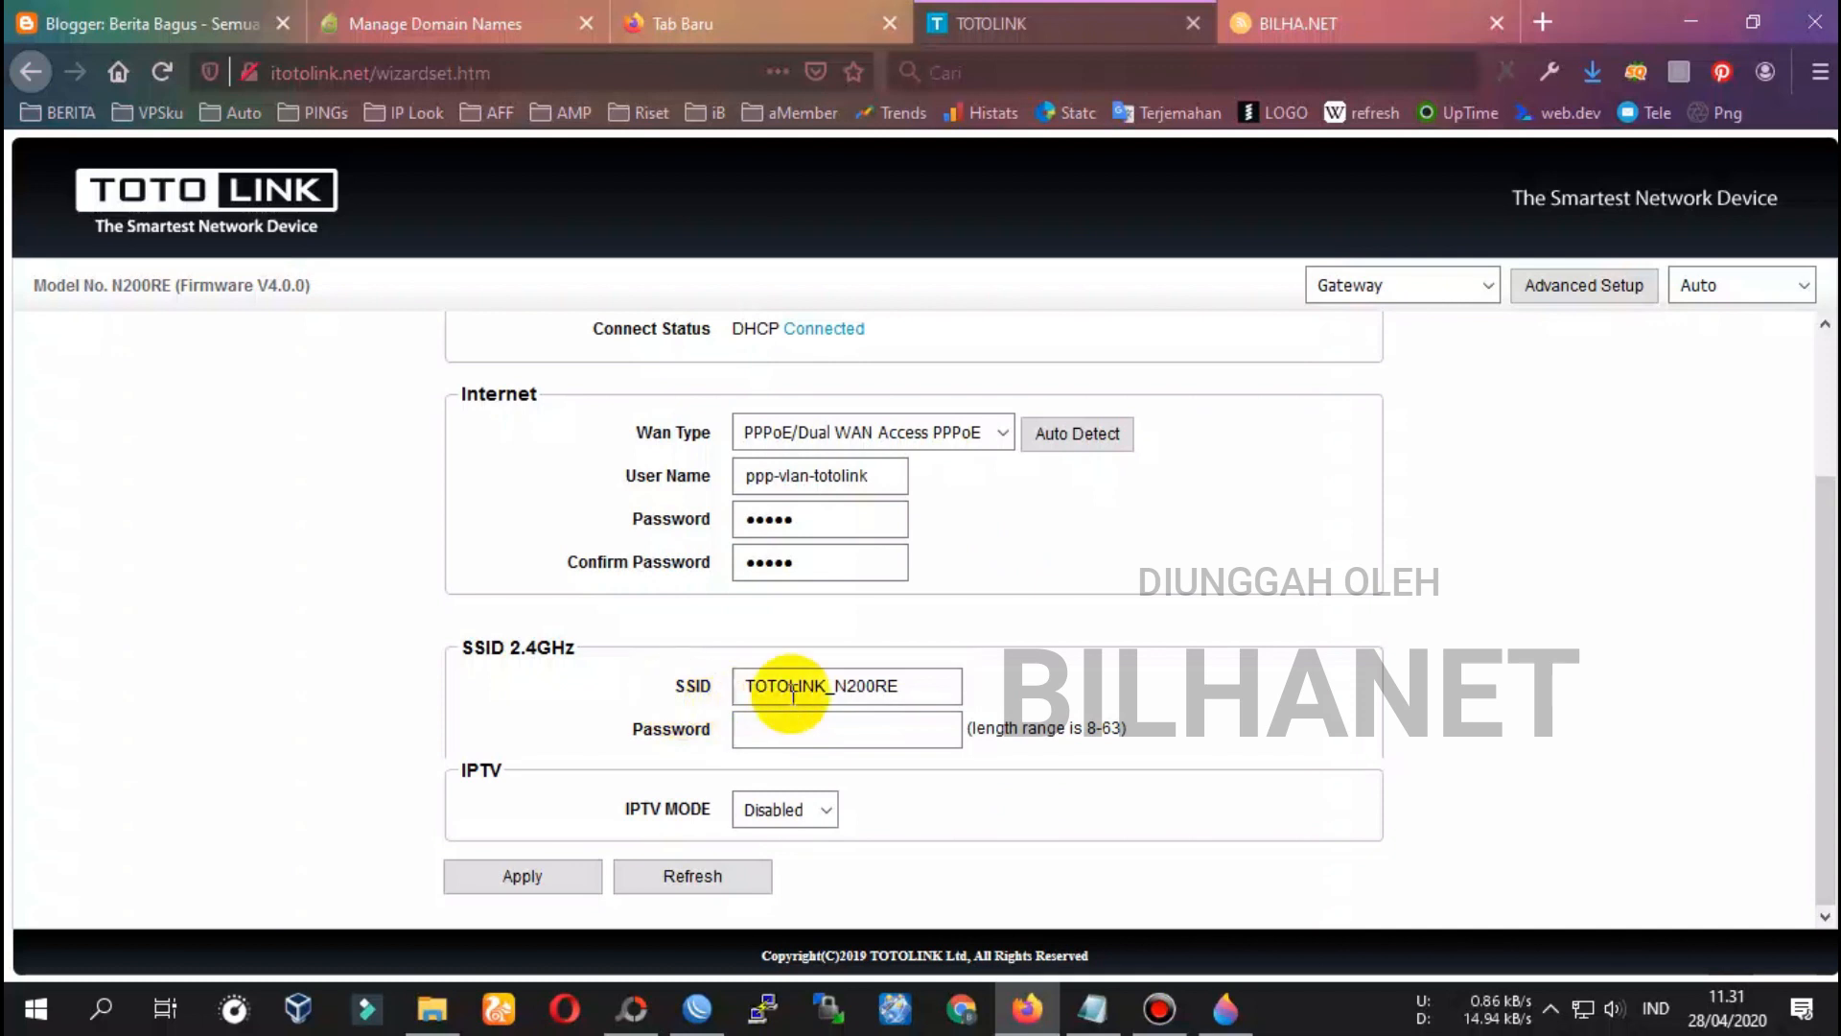
# Enter a new 2.4GHz Wi-Fi password and keep IPTV MODE set to Disabled
pyautogui.click(820, 737)
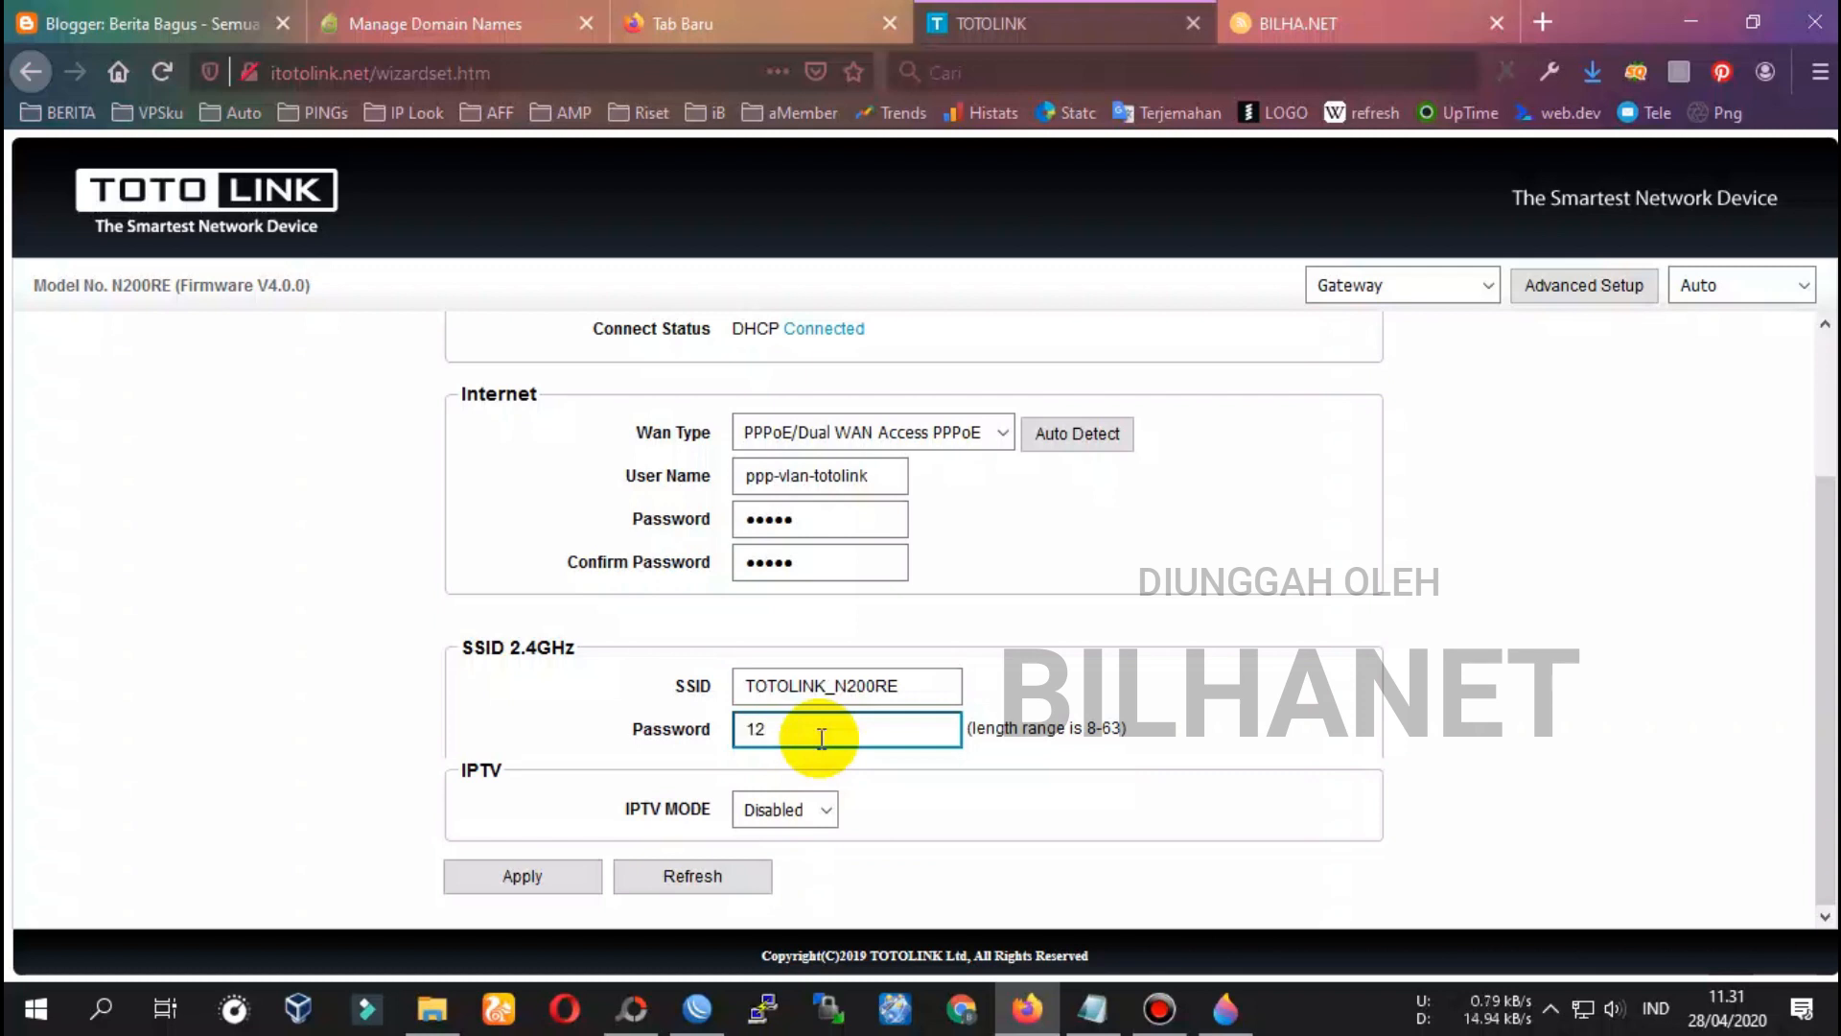
pyautogui.write('1234567890')
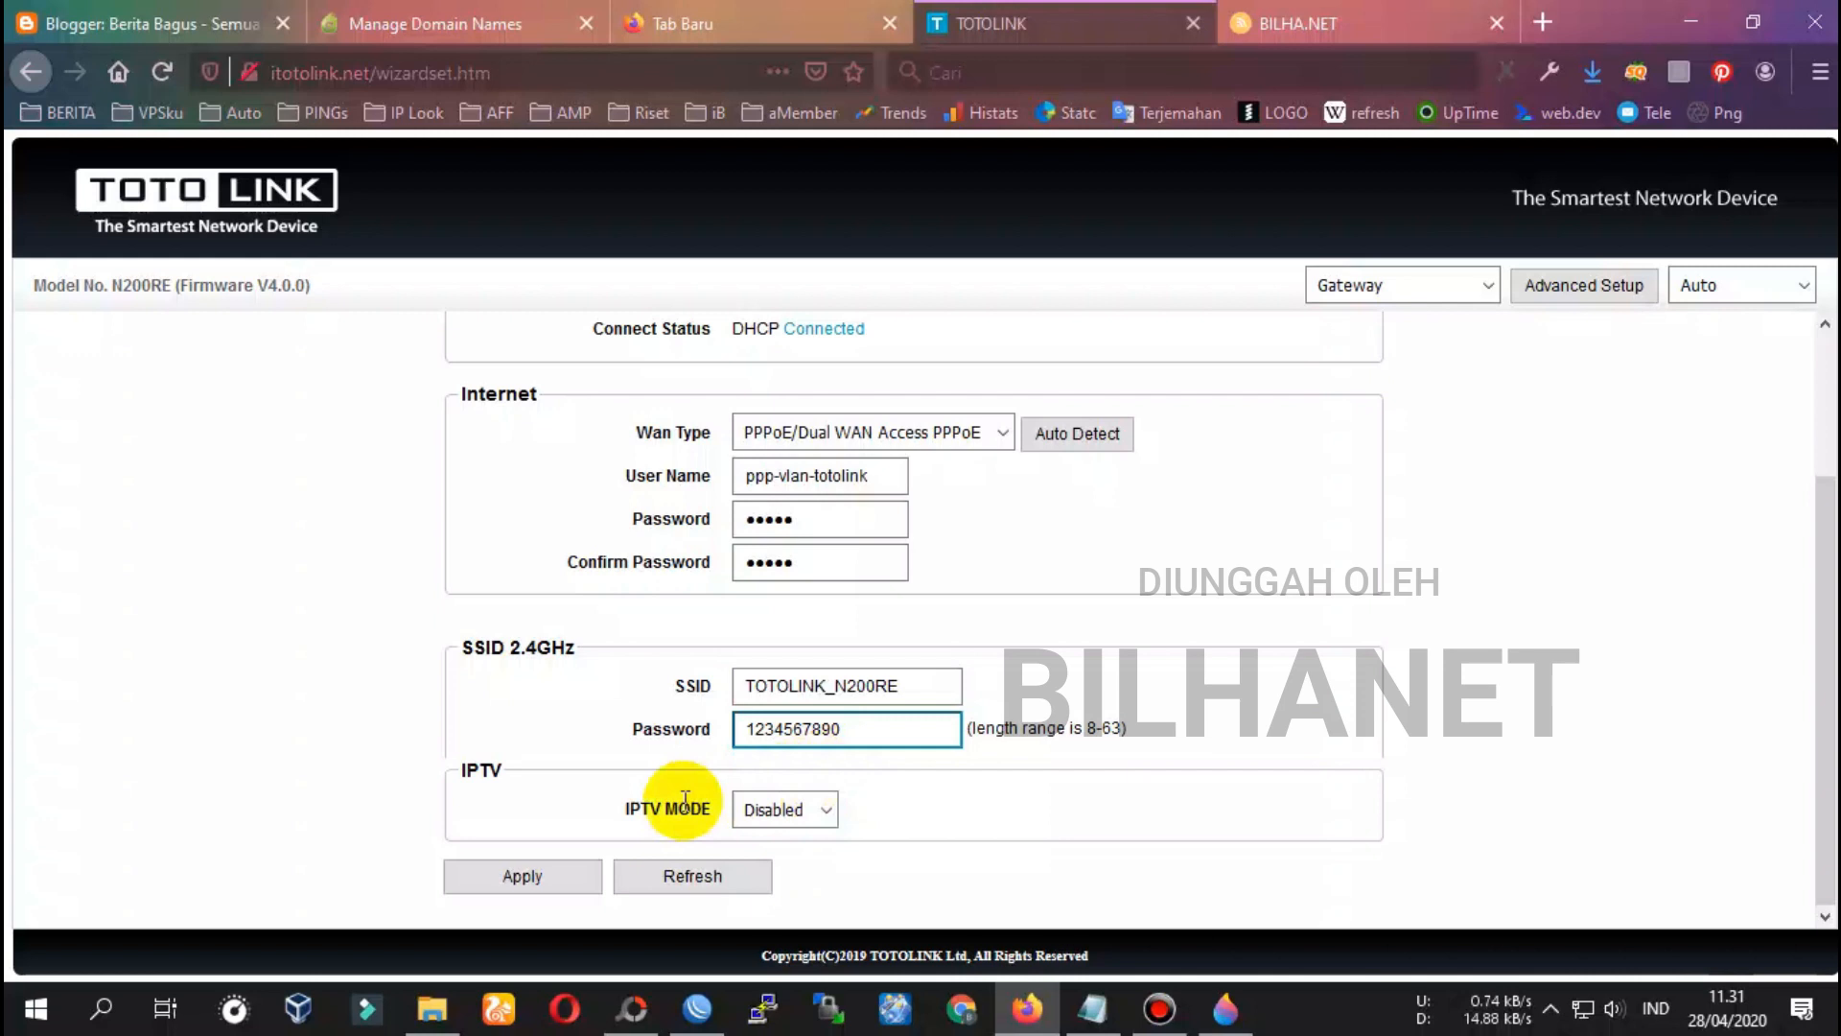
pyautogui.click(814, 808)
pyautogui.click(820, 832)
pyautogui.click(819, 823)
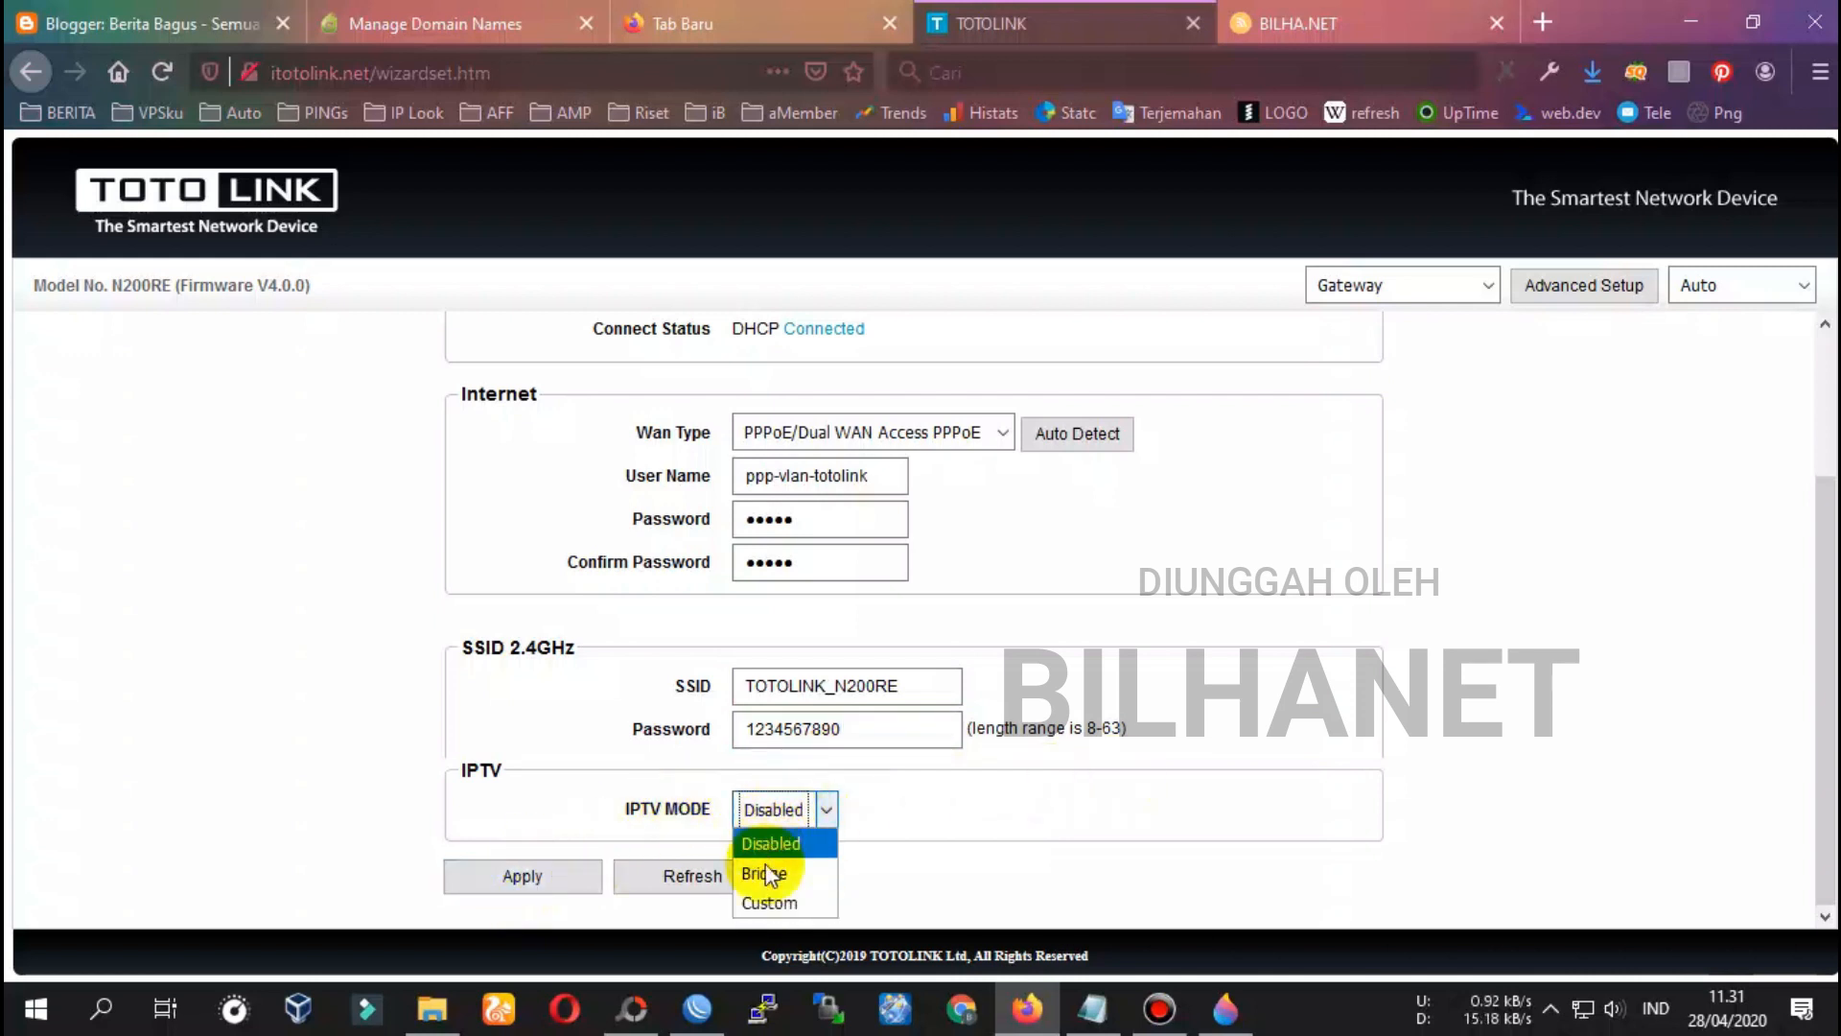
pyautogui.click(821, 843)
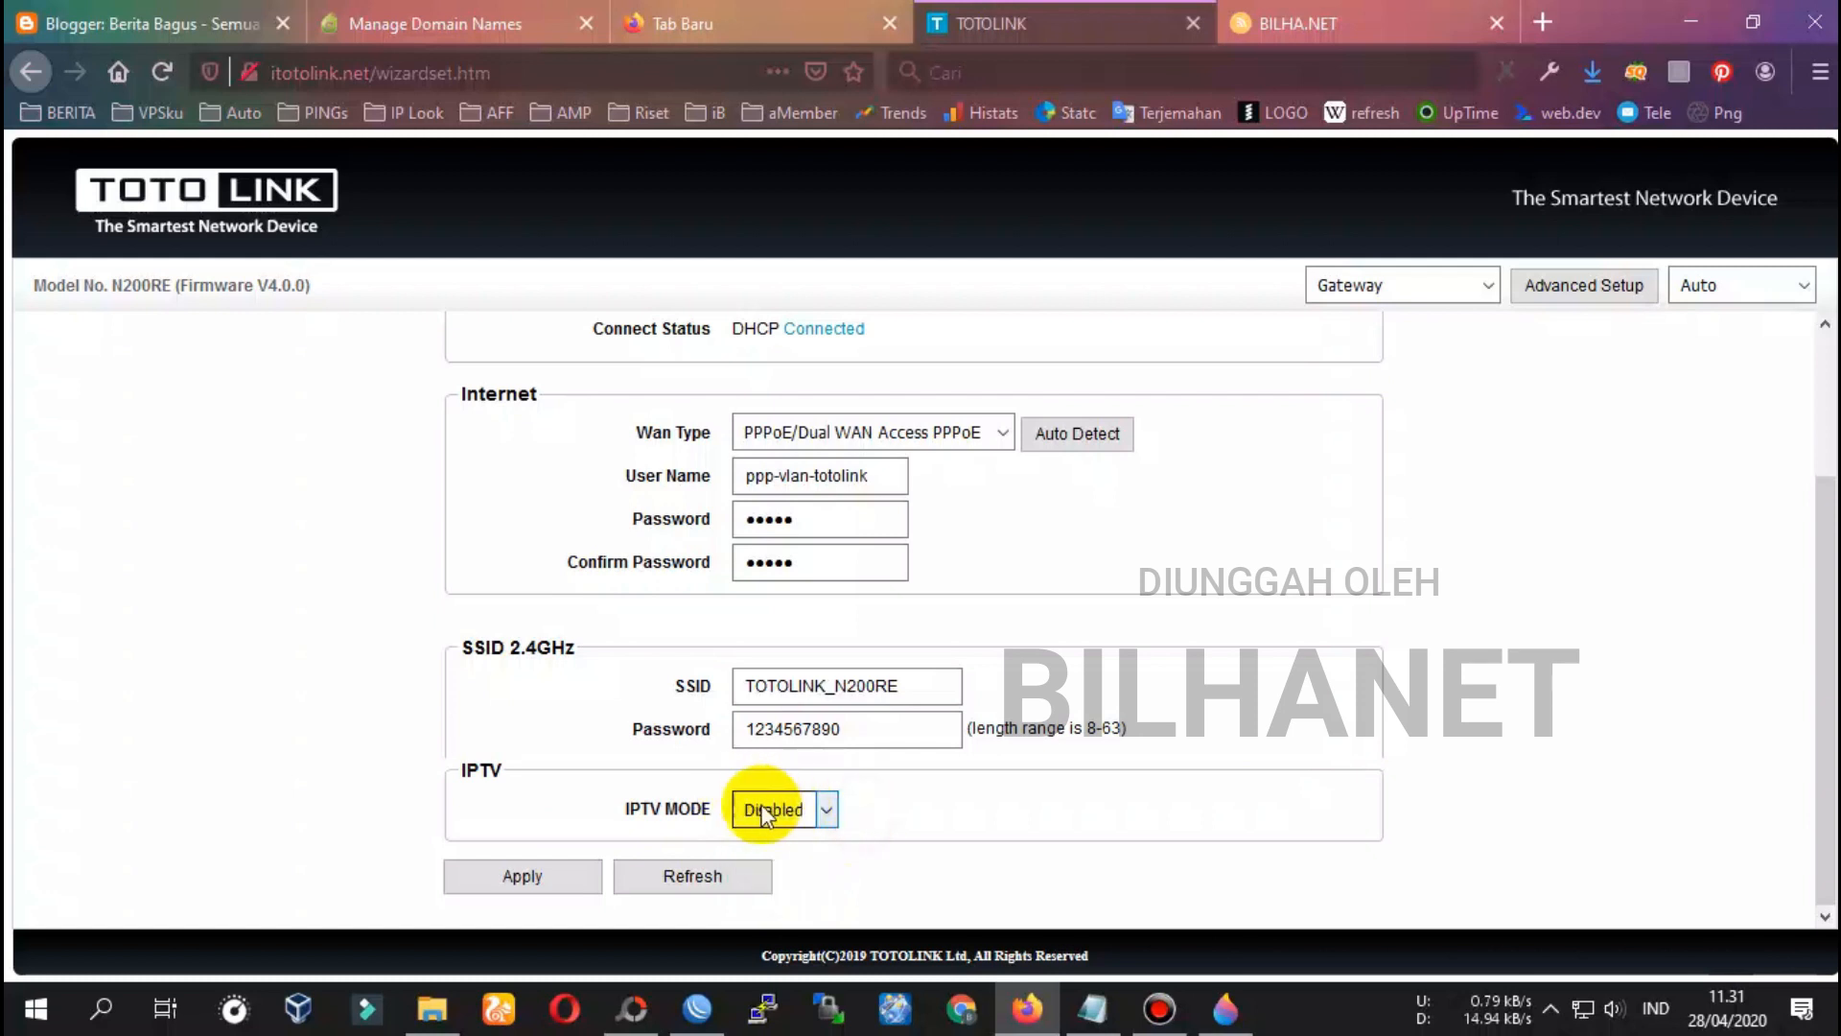
# Apply the PPPoE and wireless settings, declining Firefox's save-login prompt
pyautogui.click(535, 876)
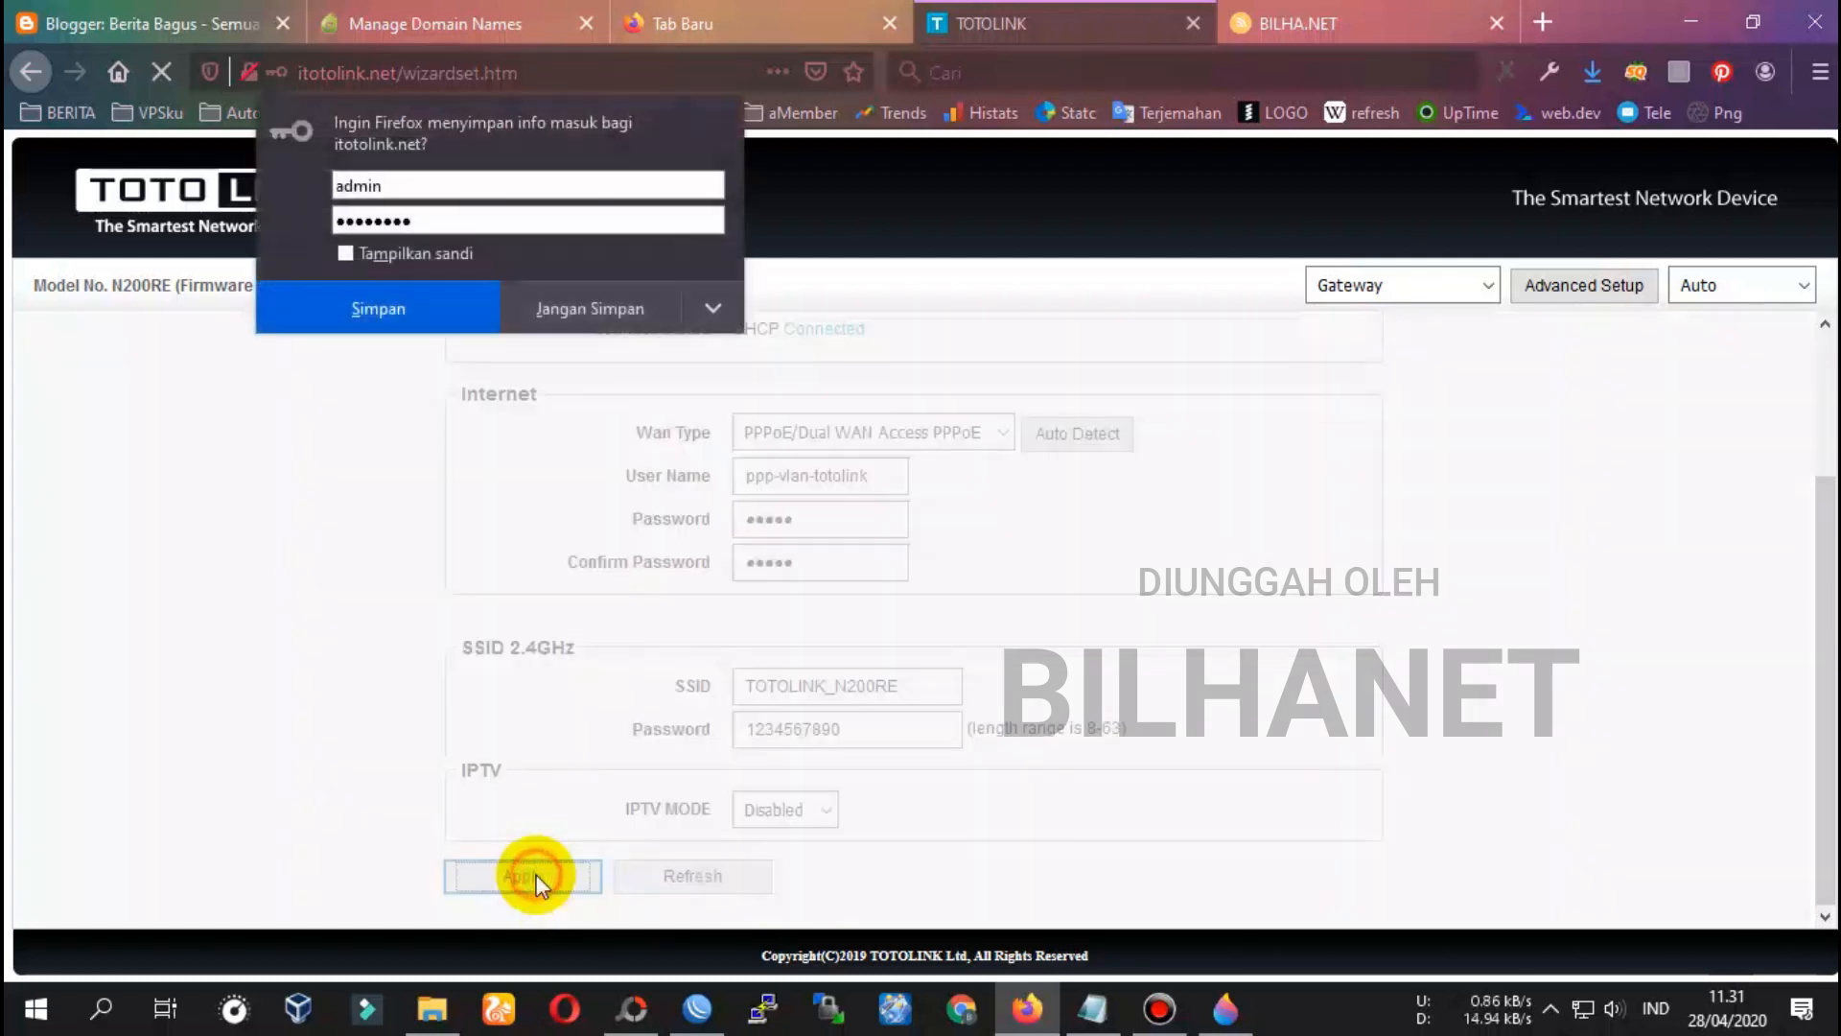
pyautogui.click(588, 311)
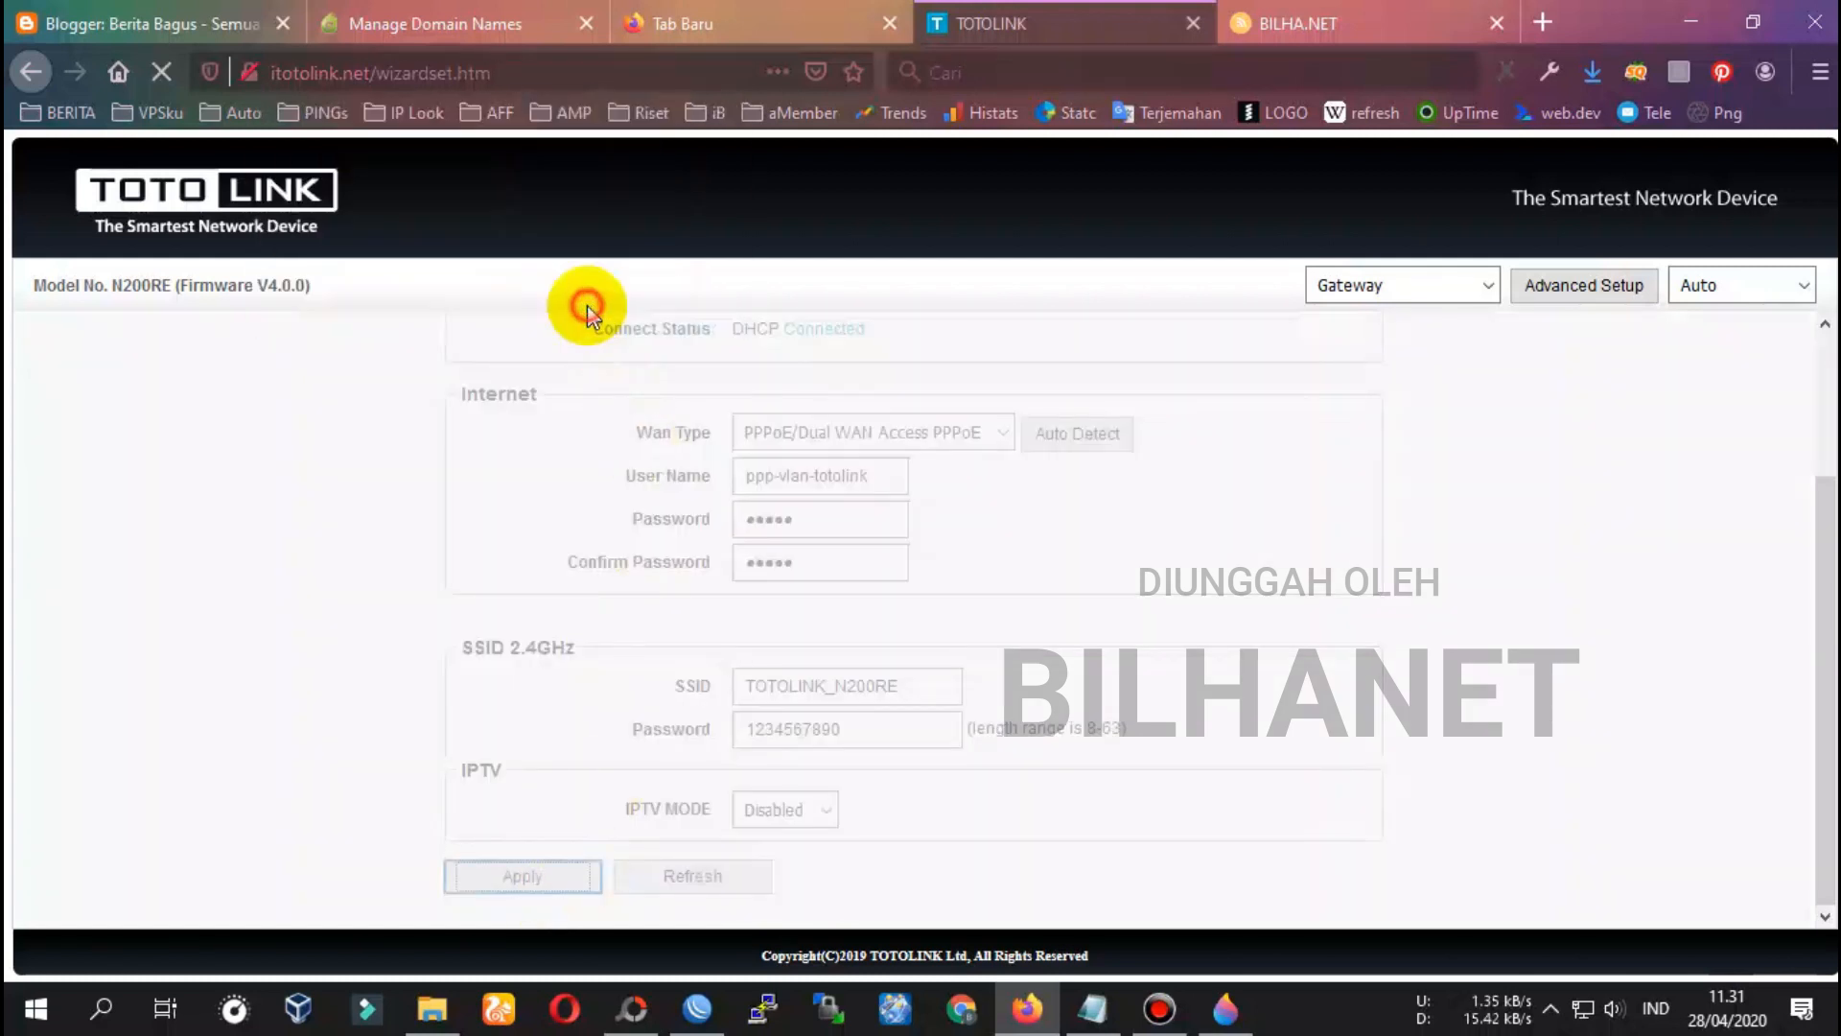
pyautogui.click(699, 1025)
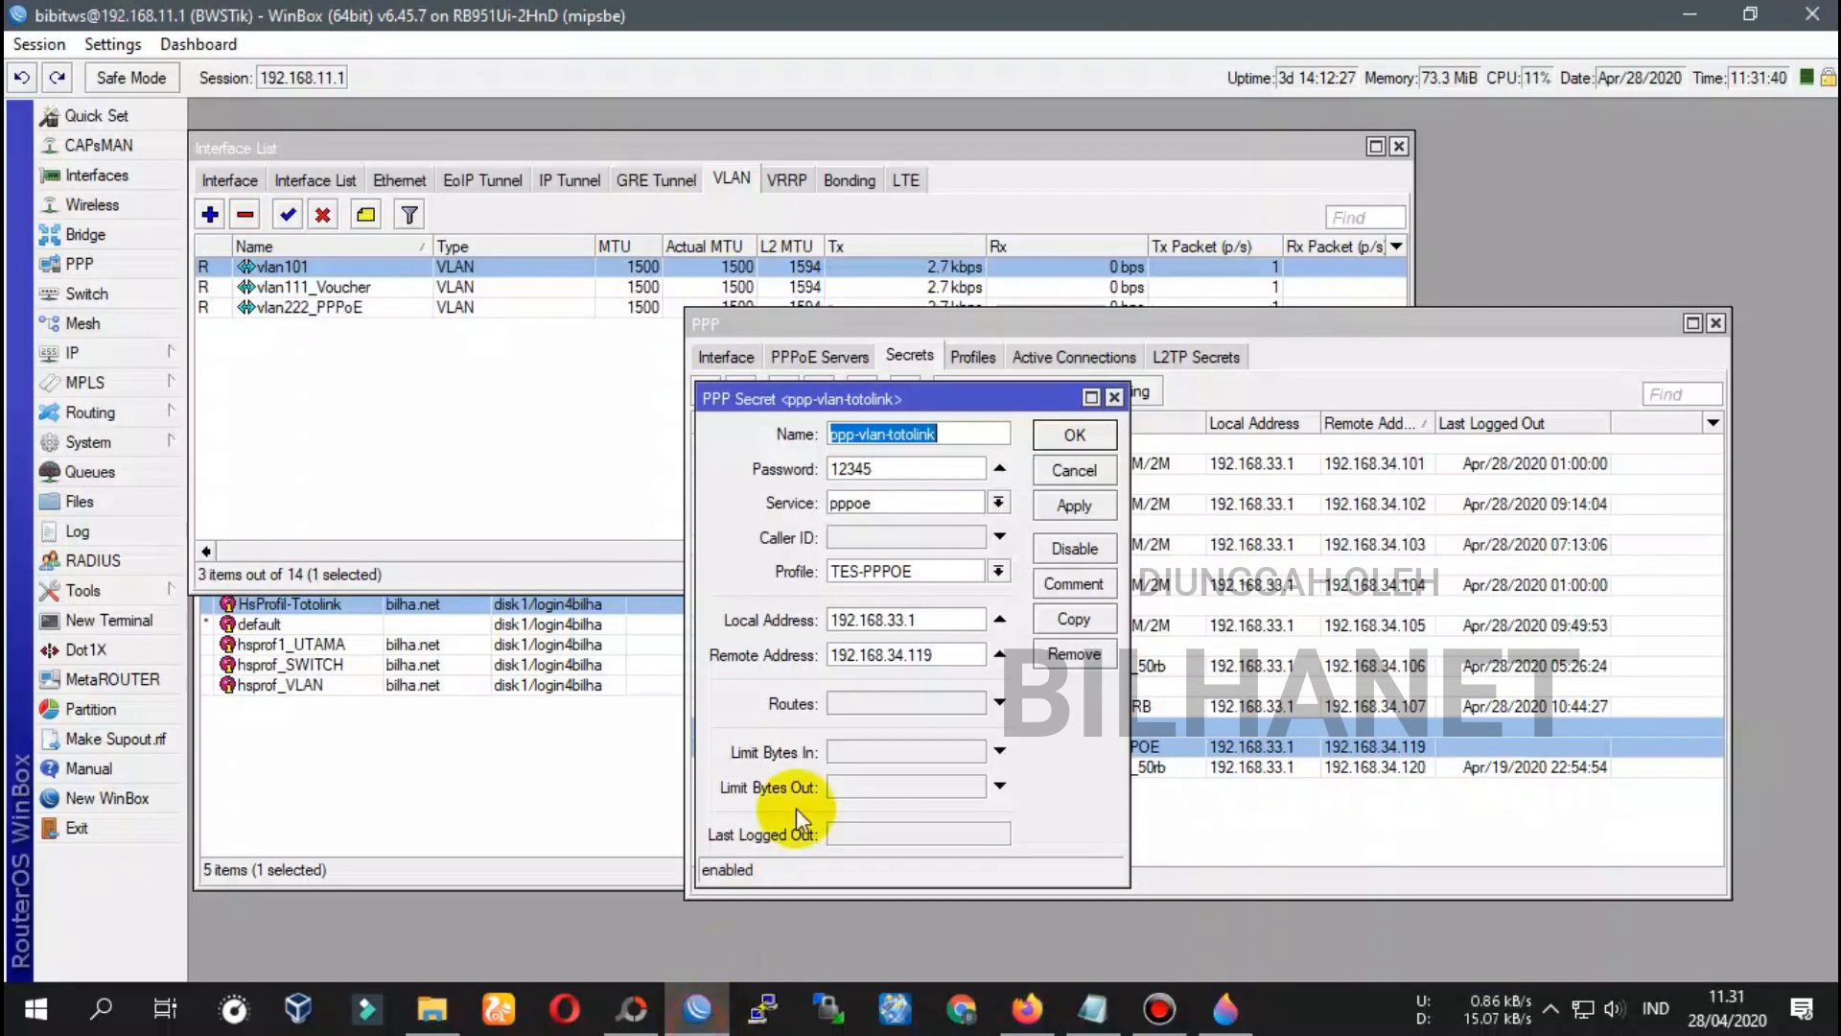
# Save the ppp-vlan-totolink PPP secret and open the WinBox Log
pyautogui.click(1066, 433)
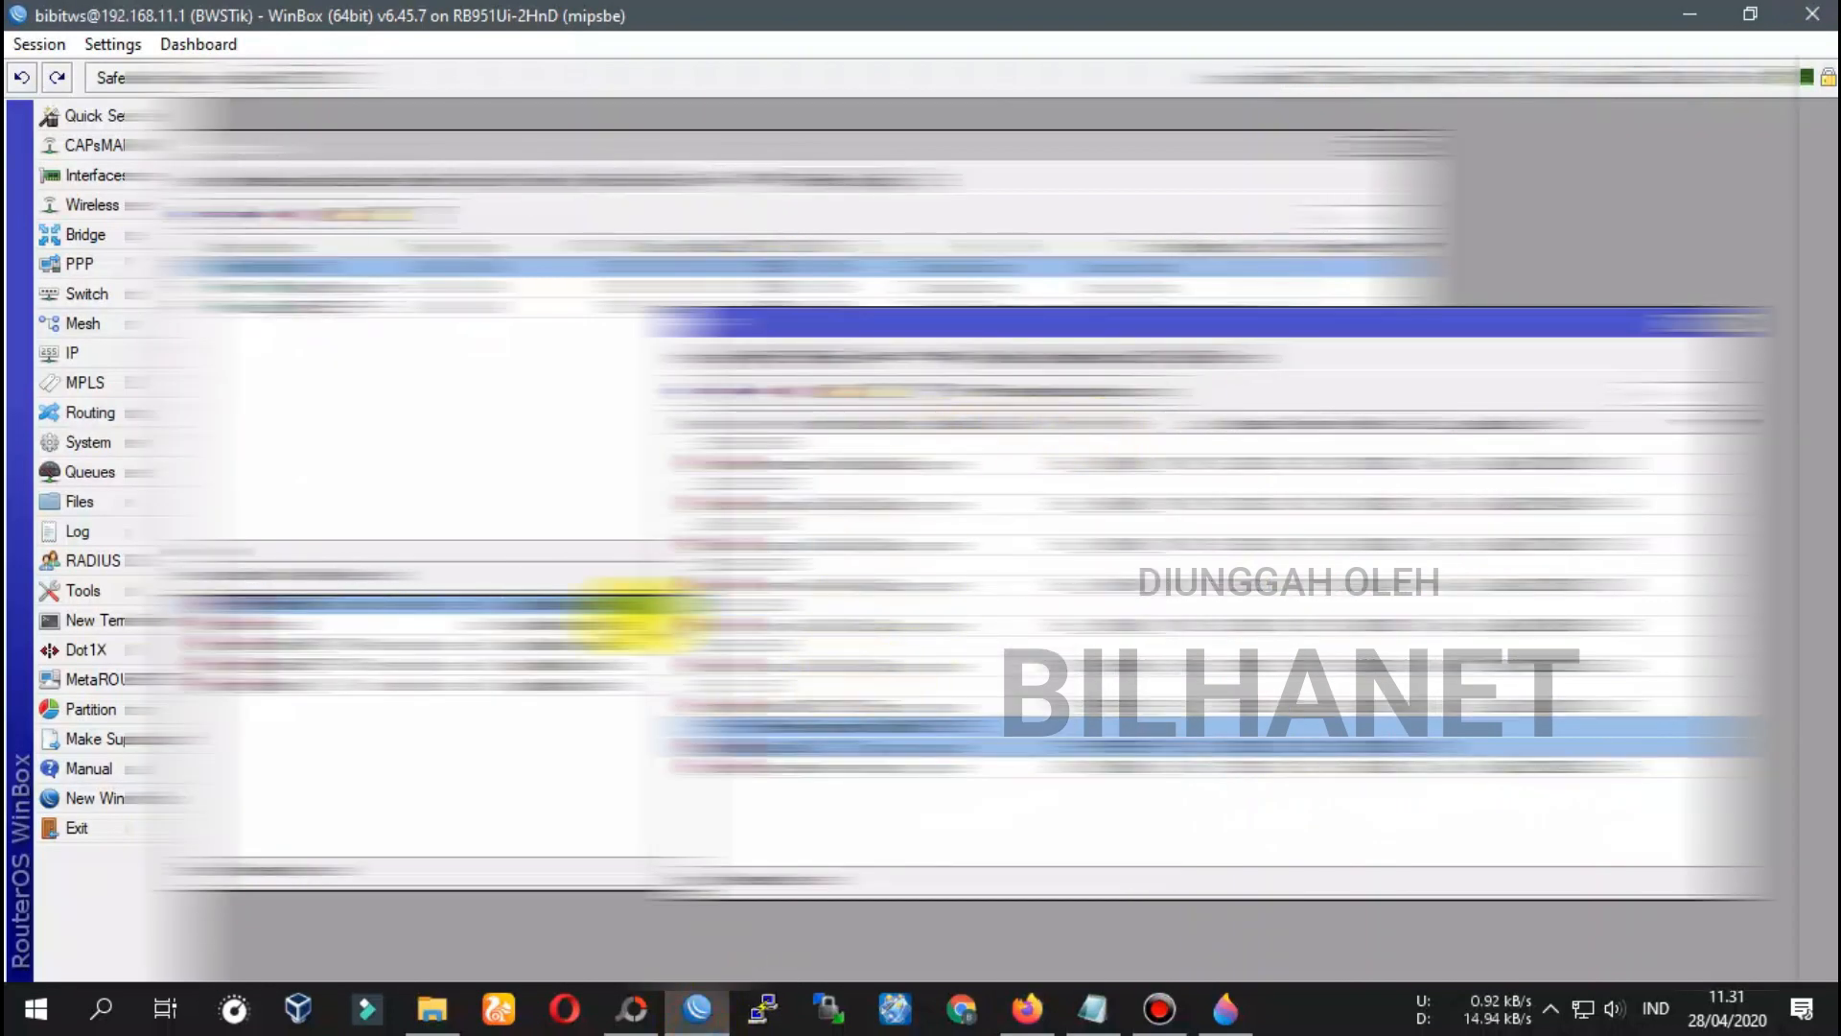
pyautogui.click(92, 533)
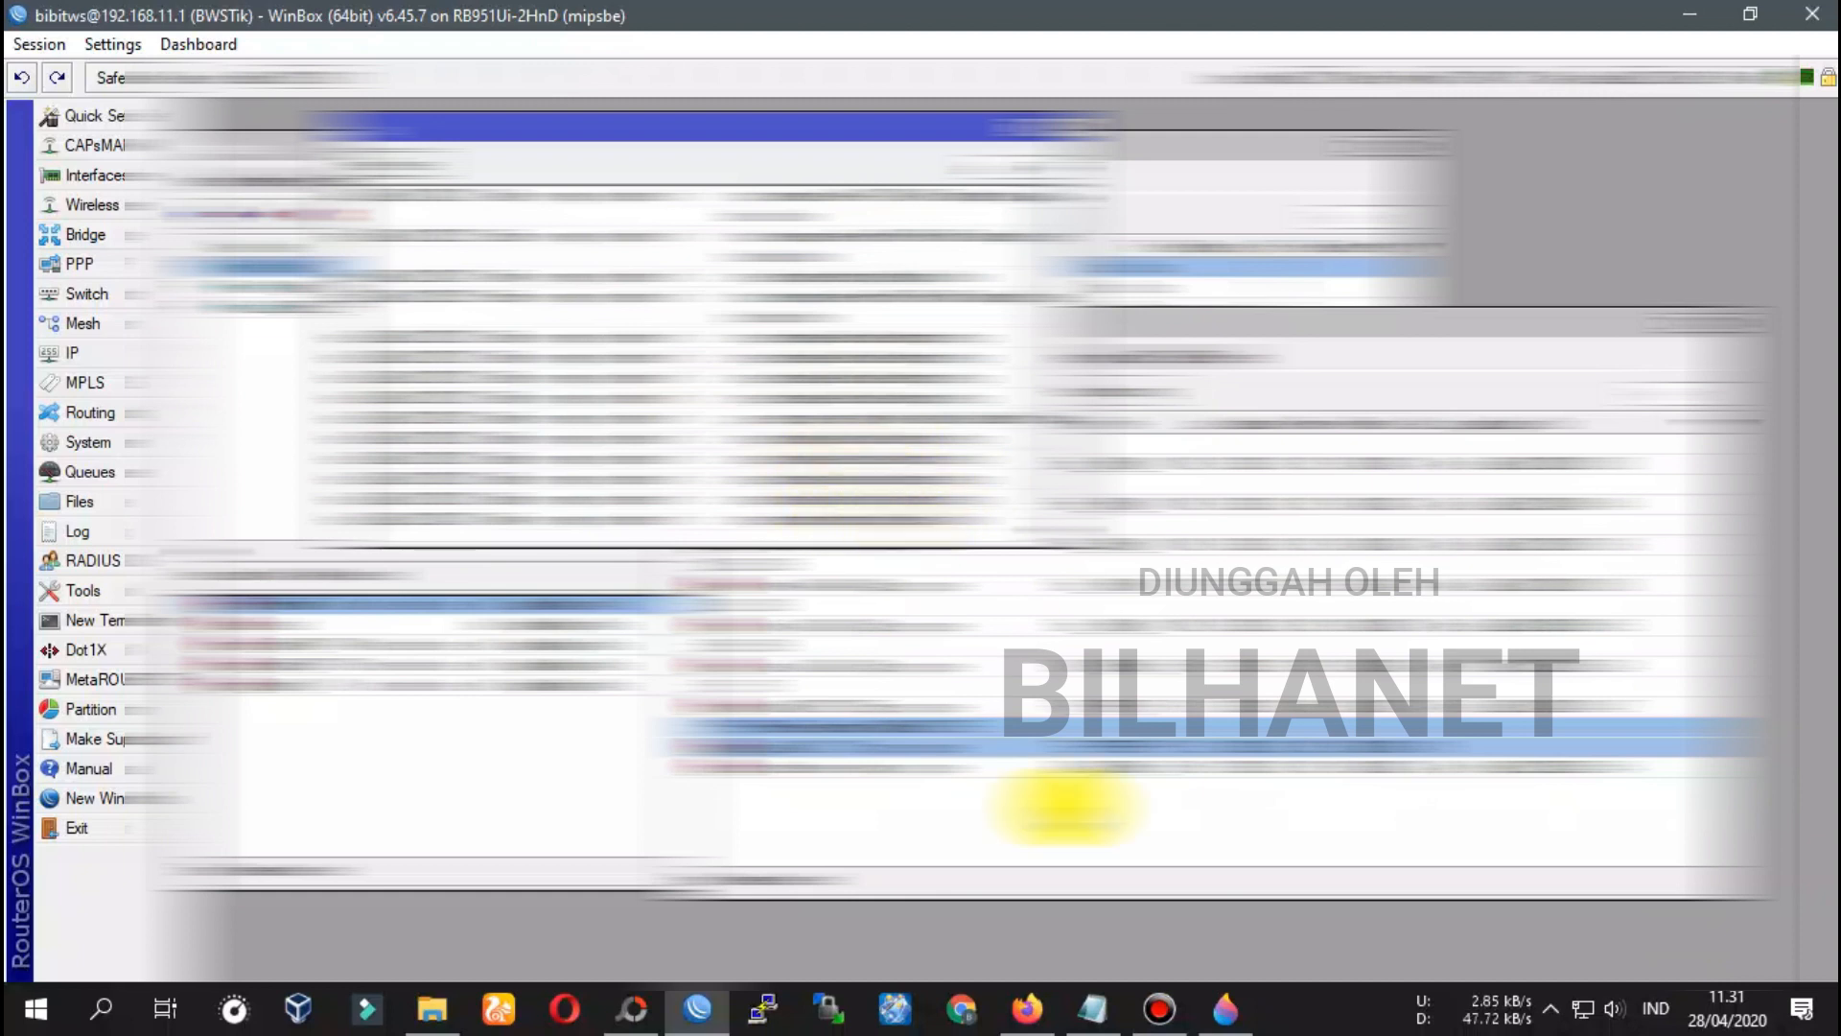
pyautogui.doubleClick(1535, 19)
# Tile WinBox in the right half beside the browser, with the Log over the interface list
pyautogui.moveTo(445, 14); pyautogui.dragTo(1410, 129)
pyautogui.moveTo(1607, 36)
pyautogui.mouseDown()
pyautogui.moveTo(14, 12)
pyautogui.moveTo(4, 57)
pyautogui.mouseUp()
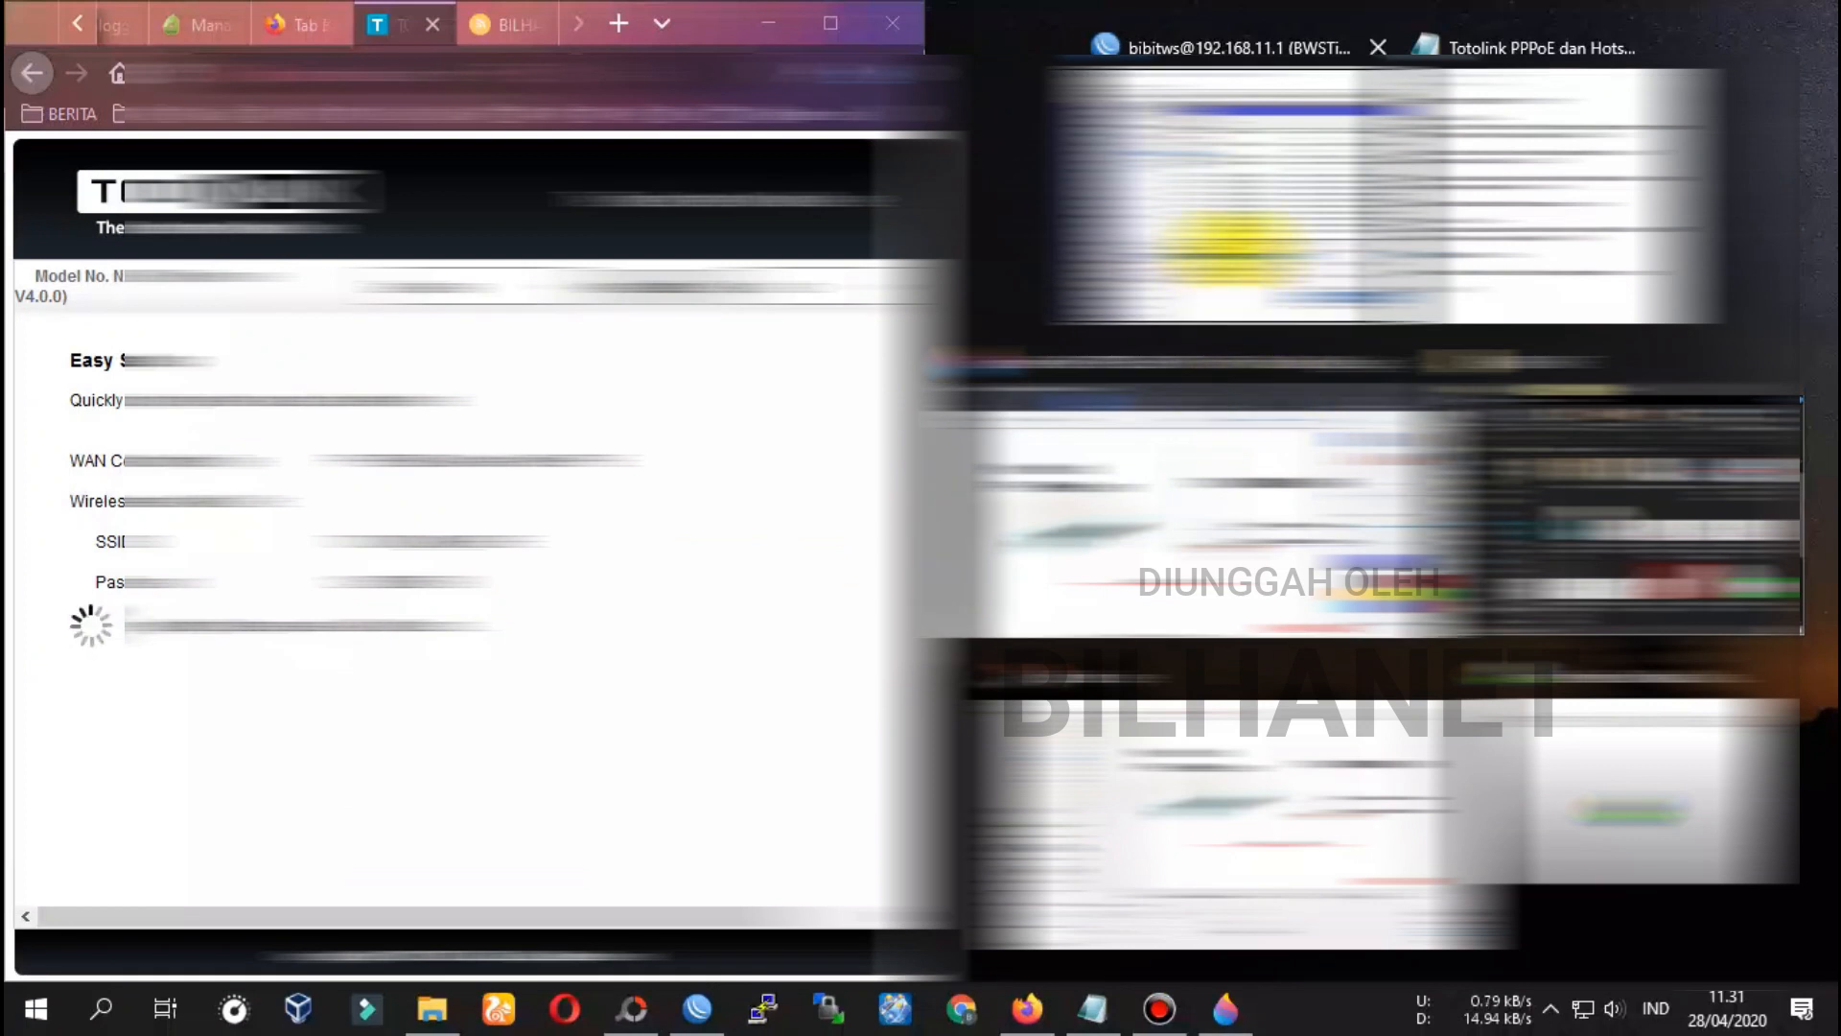
pyautogui.click(1242, 245)
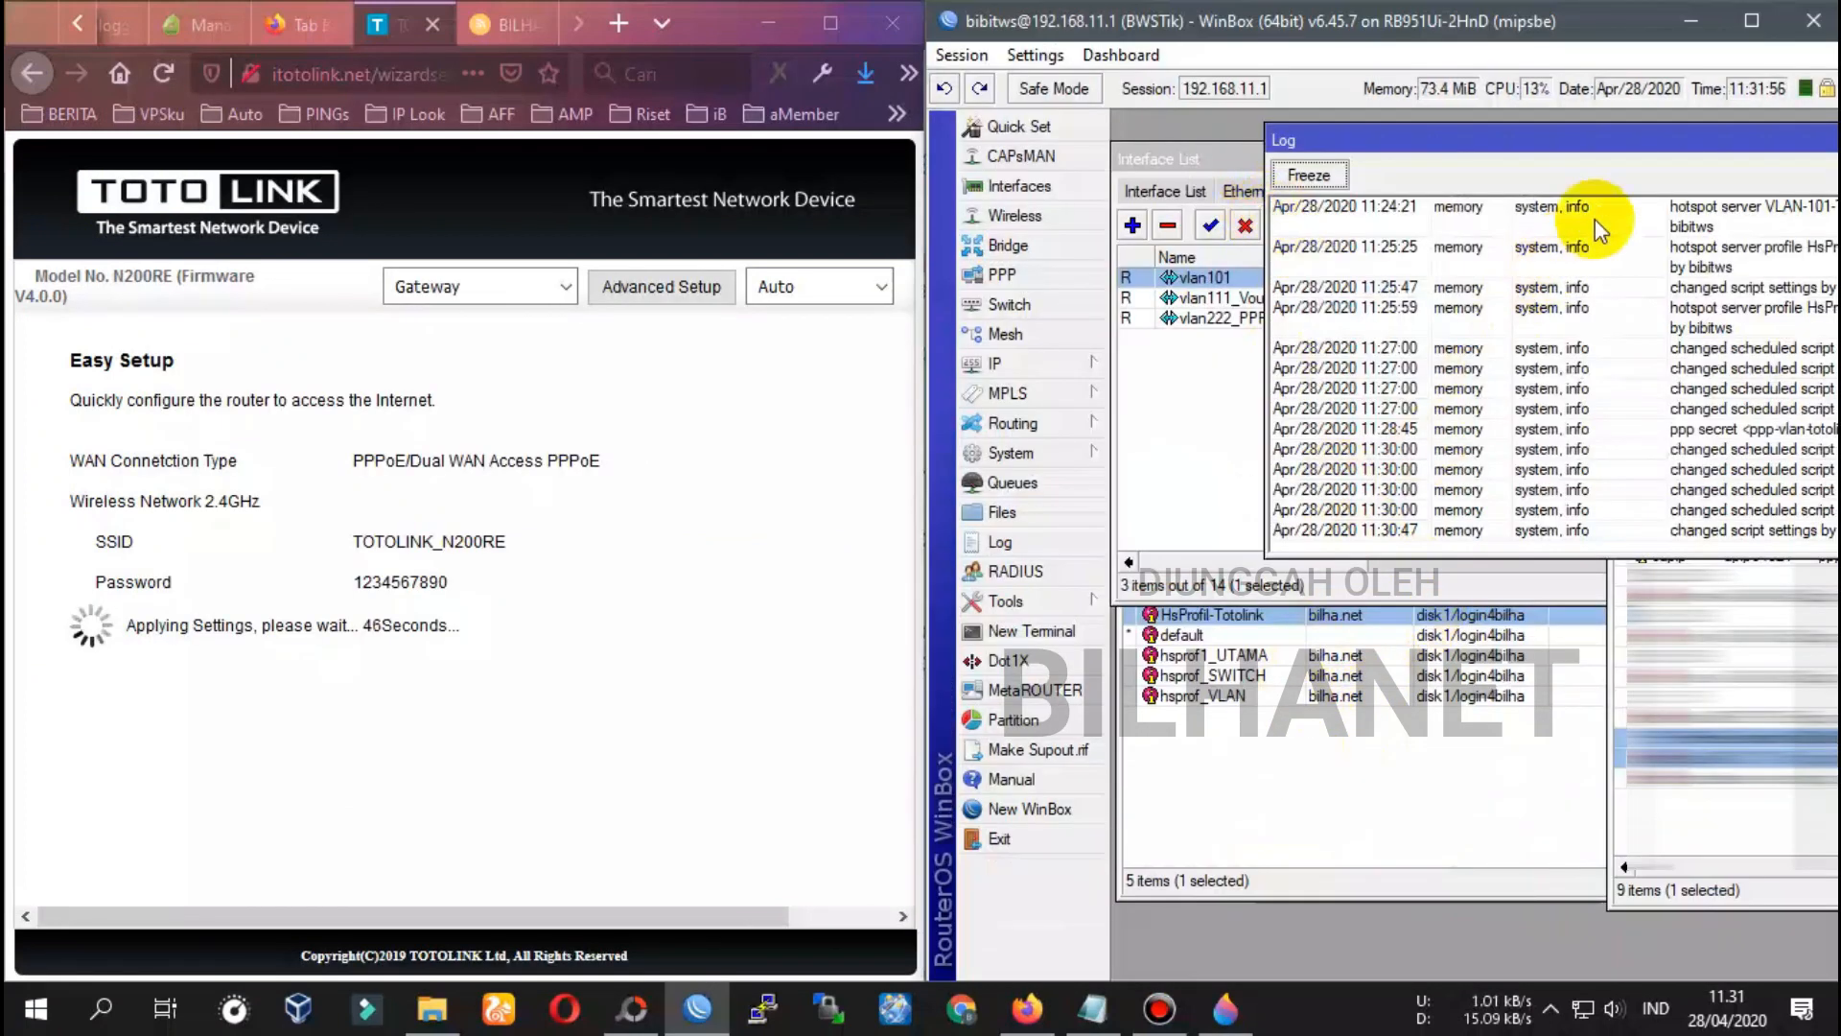
pyautogui.moveTo(1637, 135); pyautogui.dragTo(1496, 169)
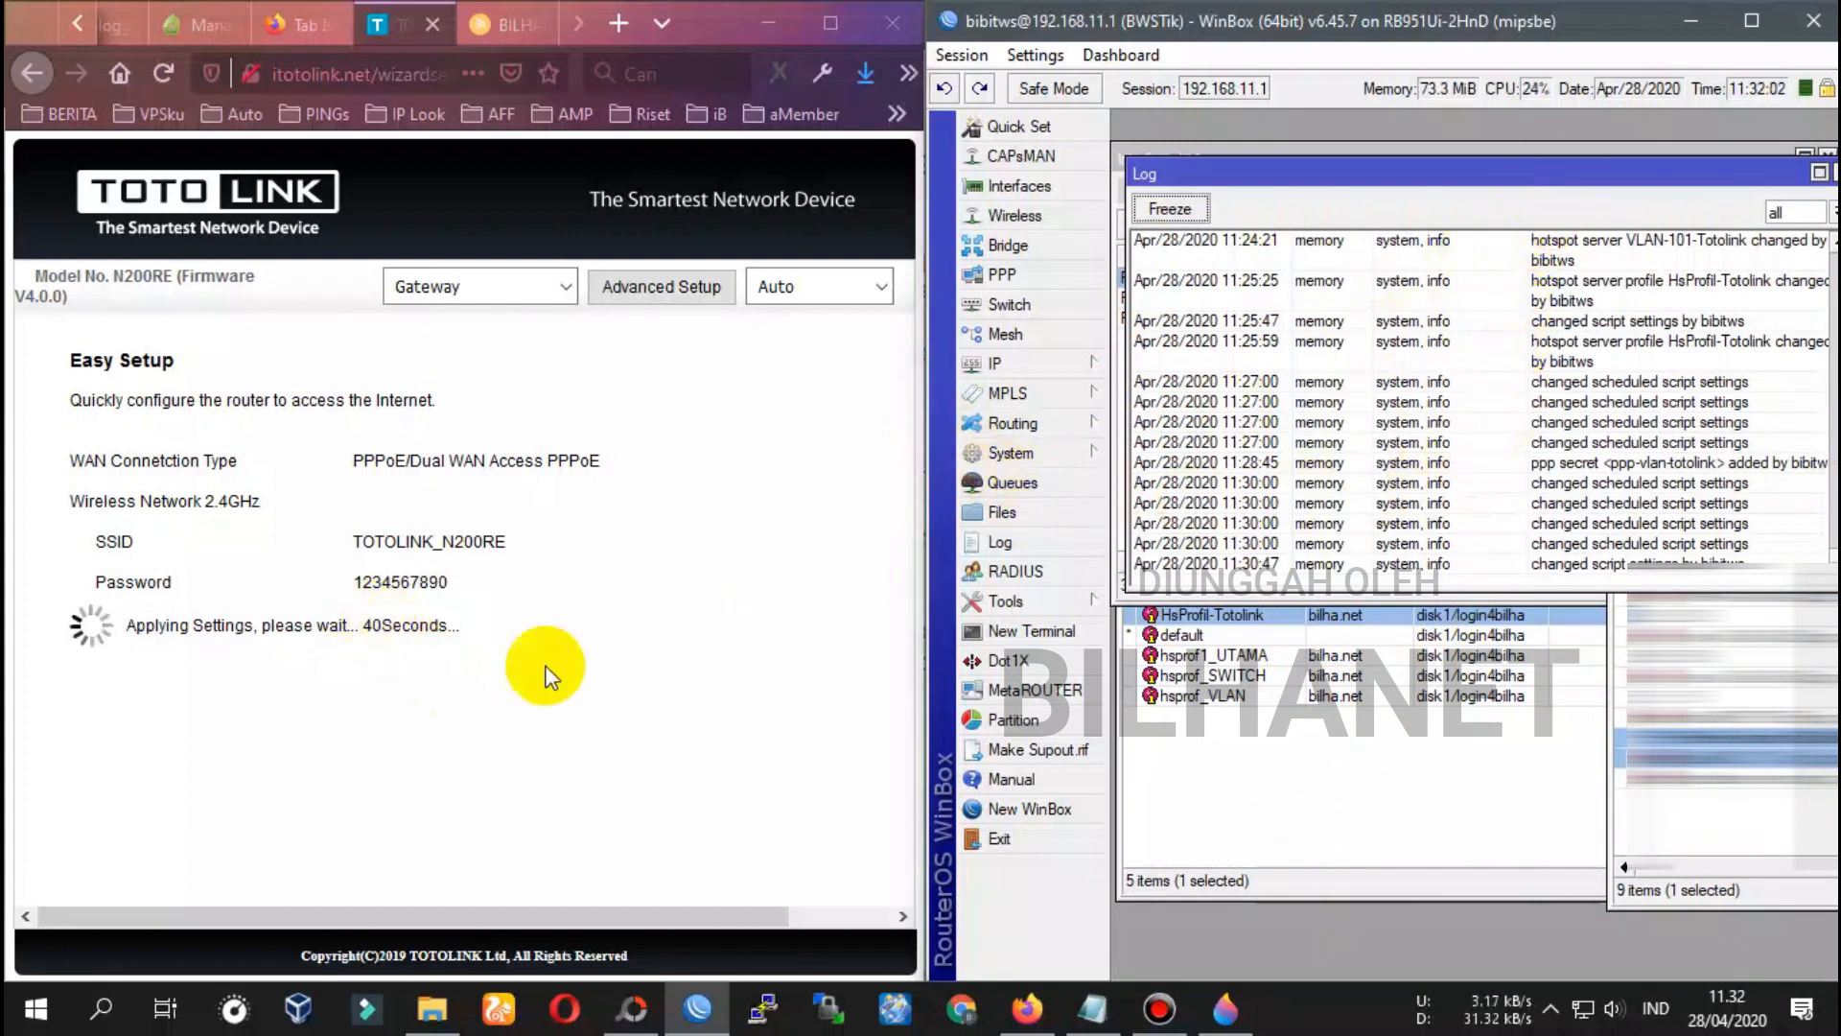
pyautogui.click(1584, 1014)
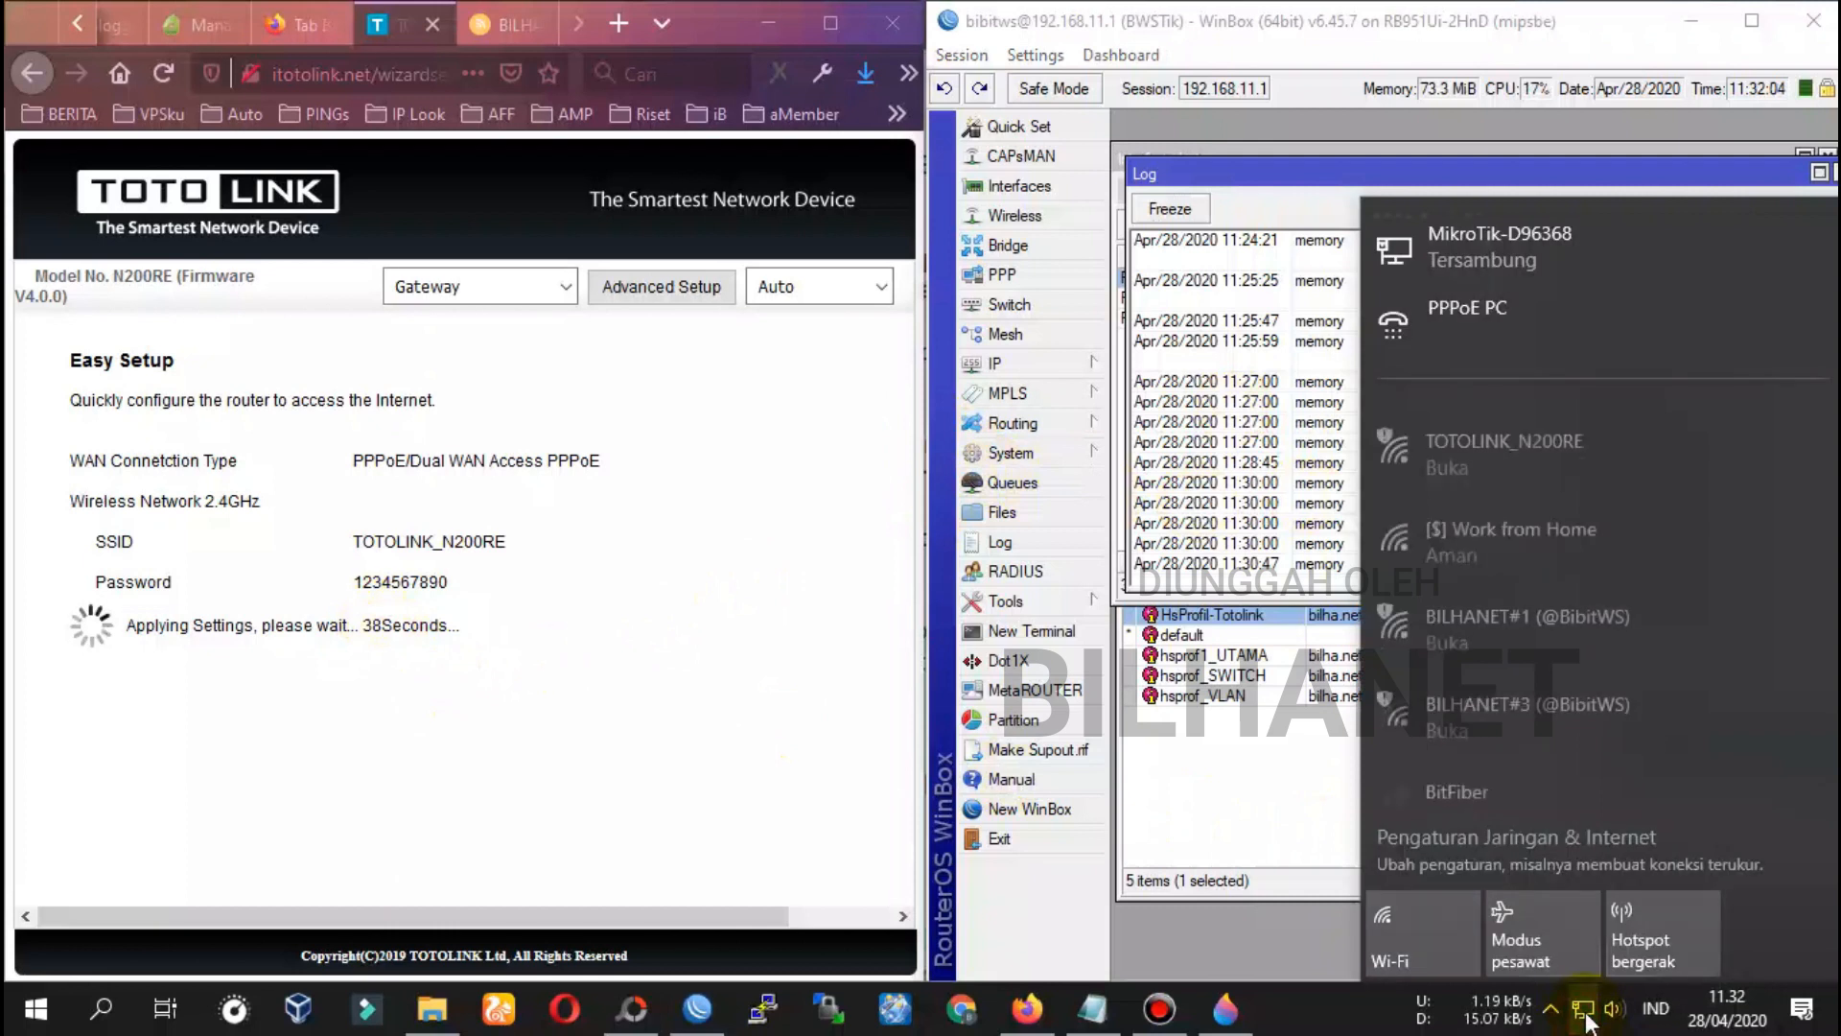
# Try joining the TOTOLINK_N200RE Wi-Fi network, then dismiss the network flyout
pyautogui.click(1546, 430)
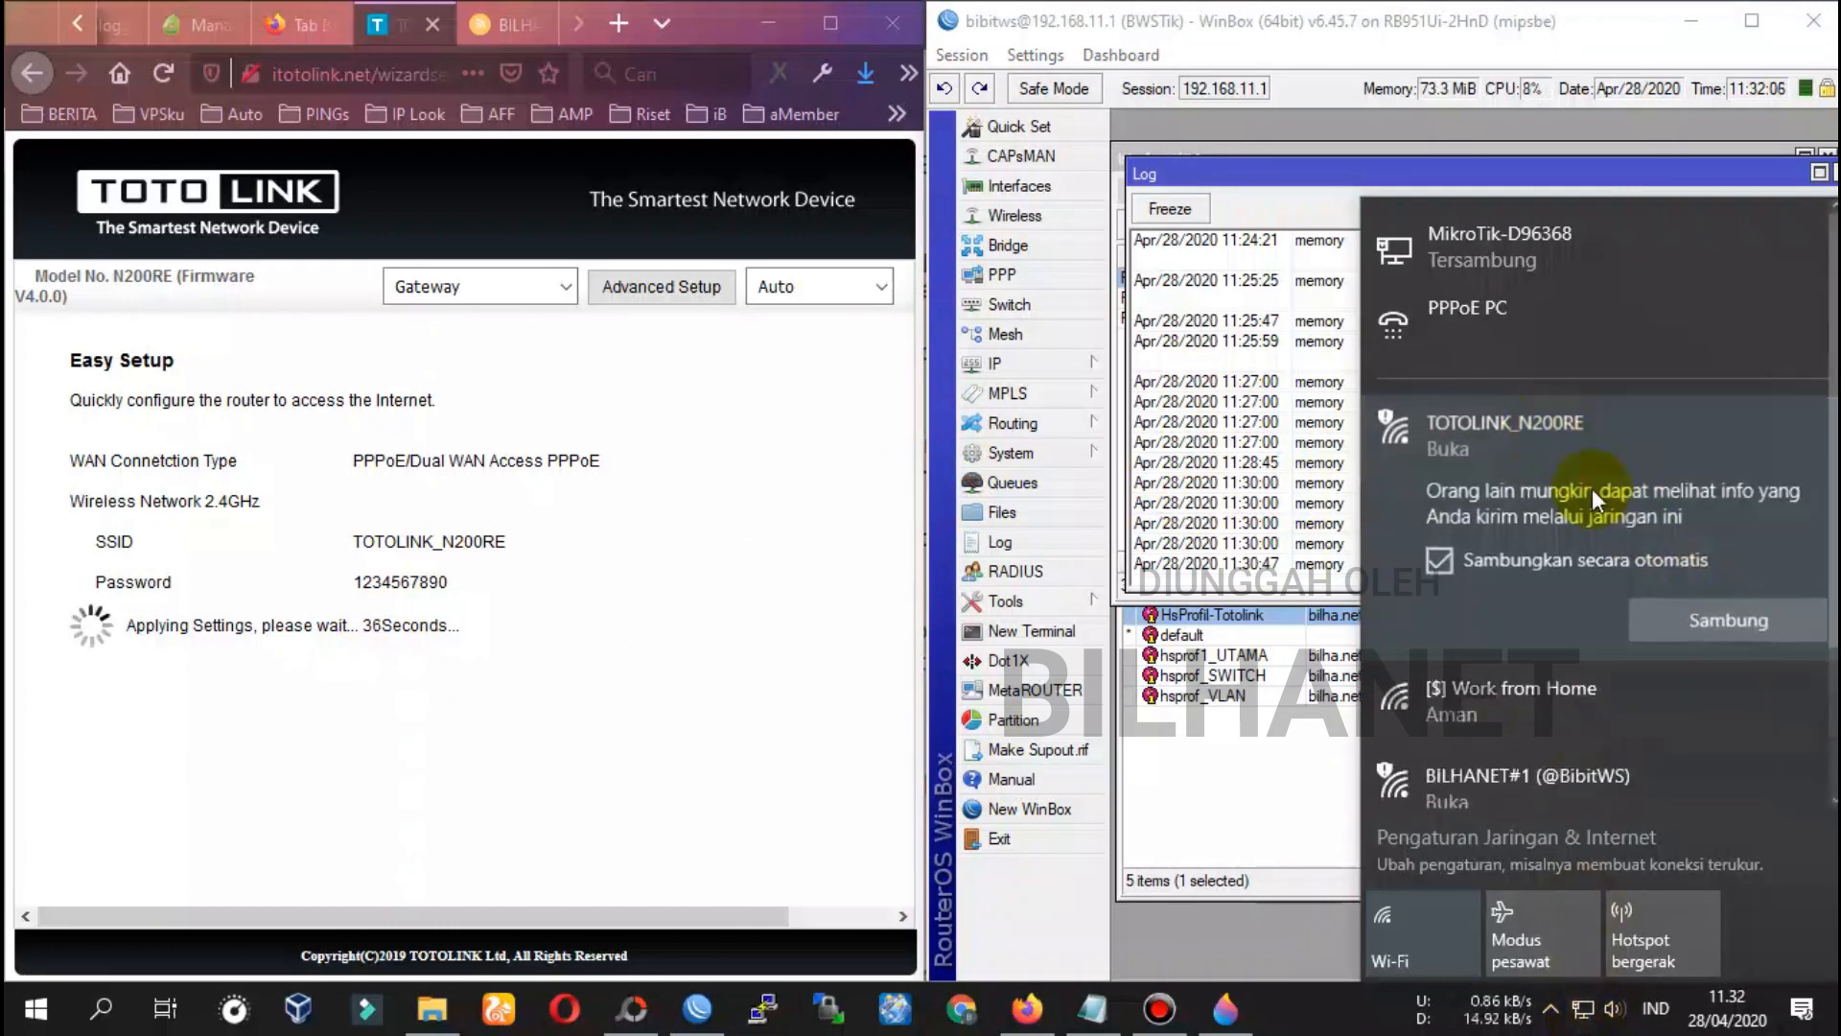
pyautogui.click(1719, 628)
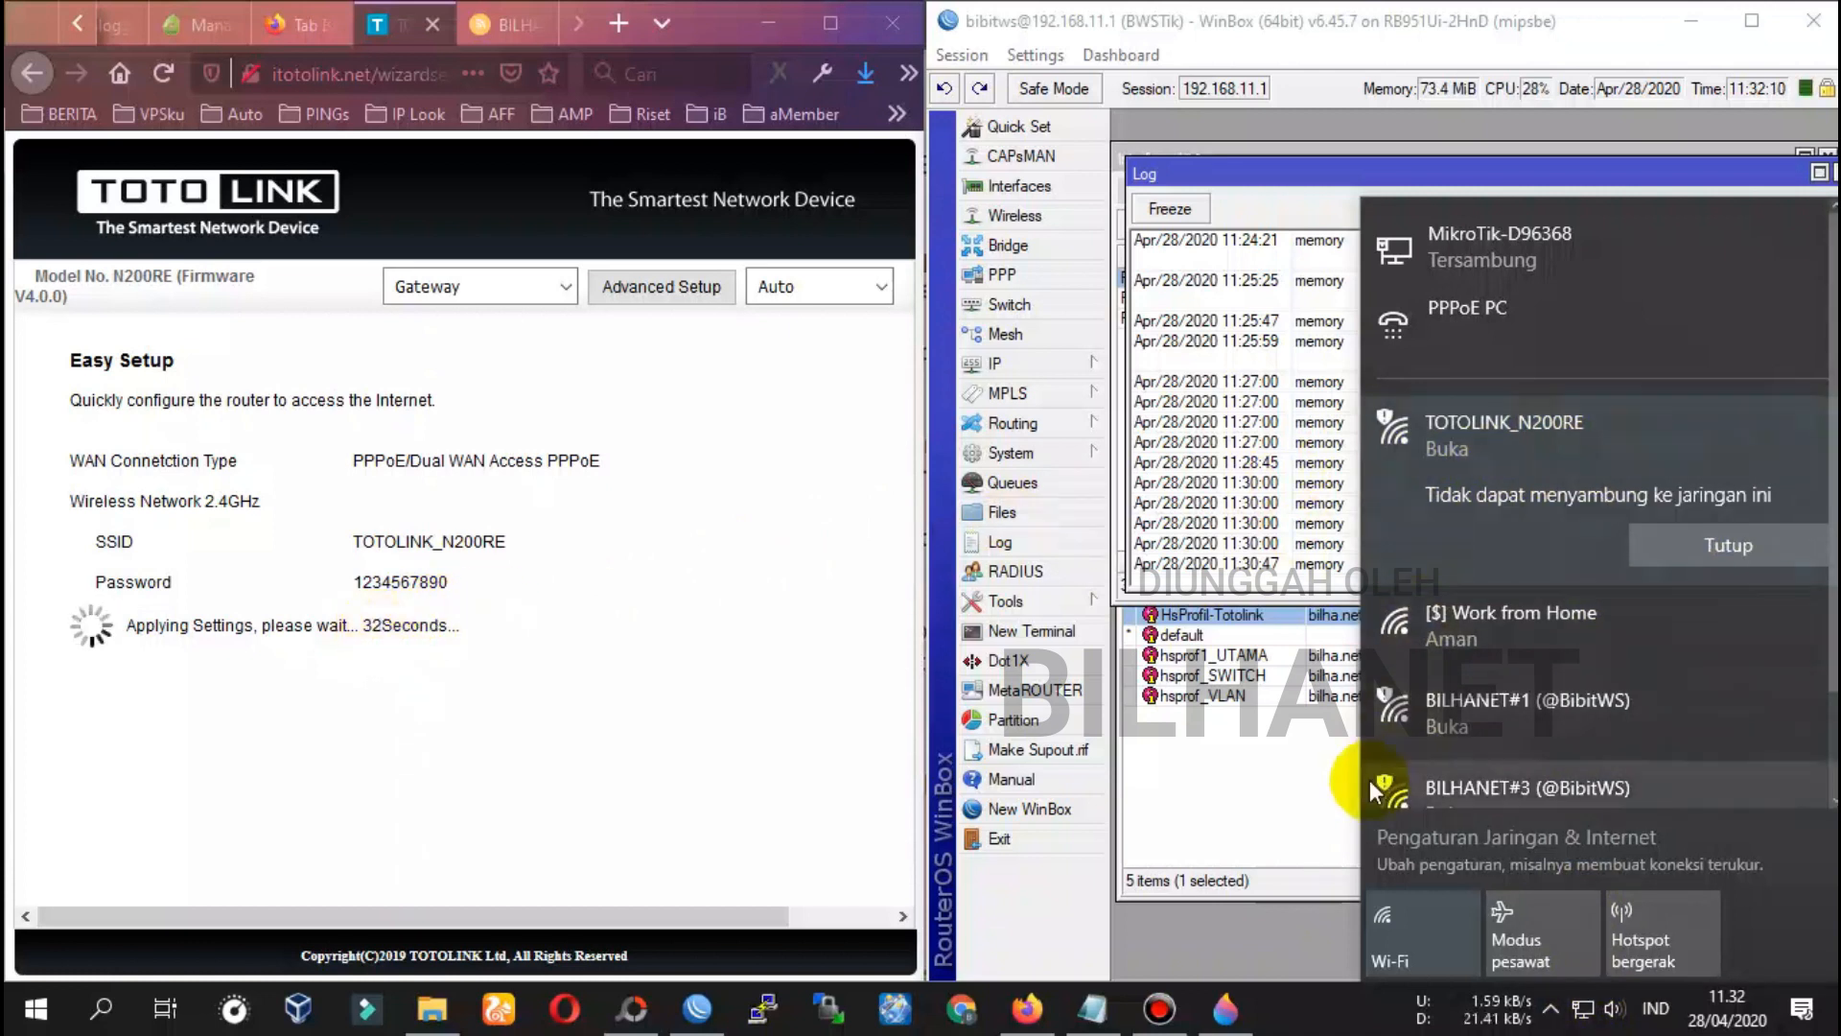
pyautogui.click(1251, 758)
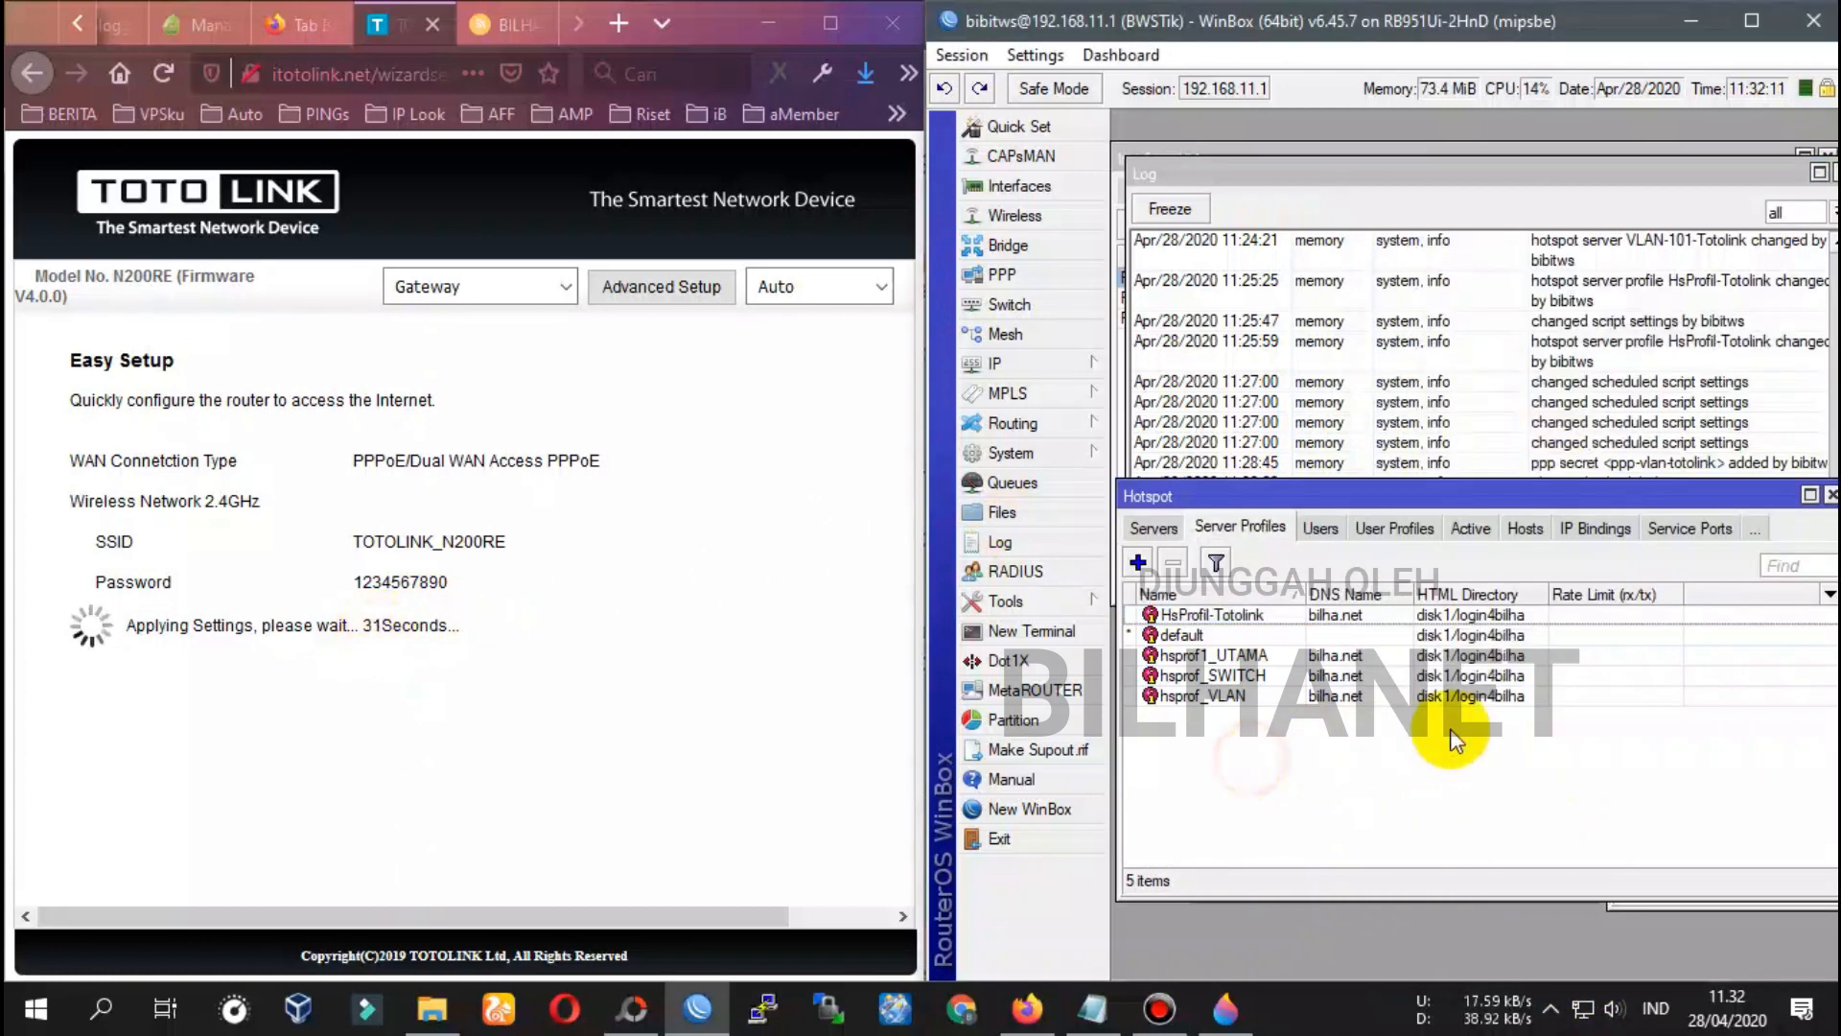
# Close WinBox's Hotspot window and move the PPP window over the Log
pyautogui.click(1830, 495)
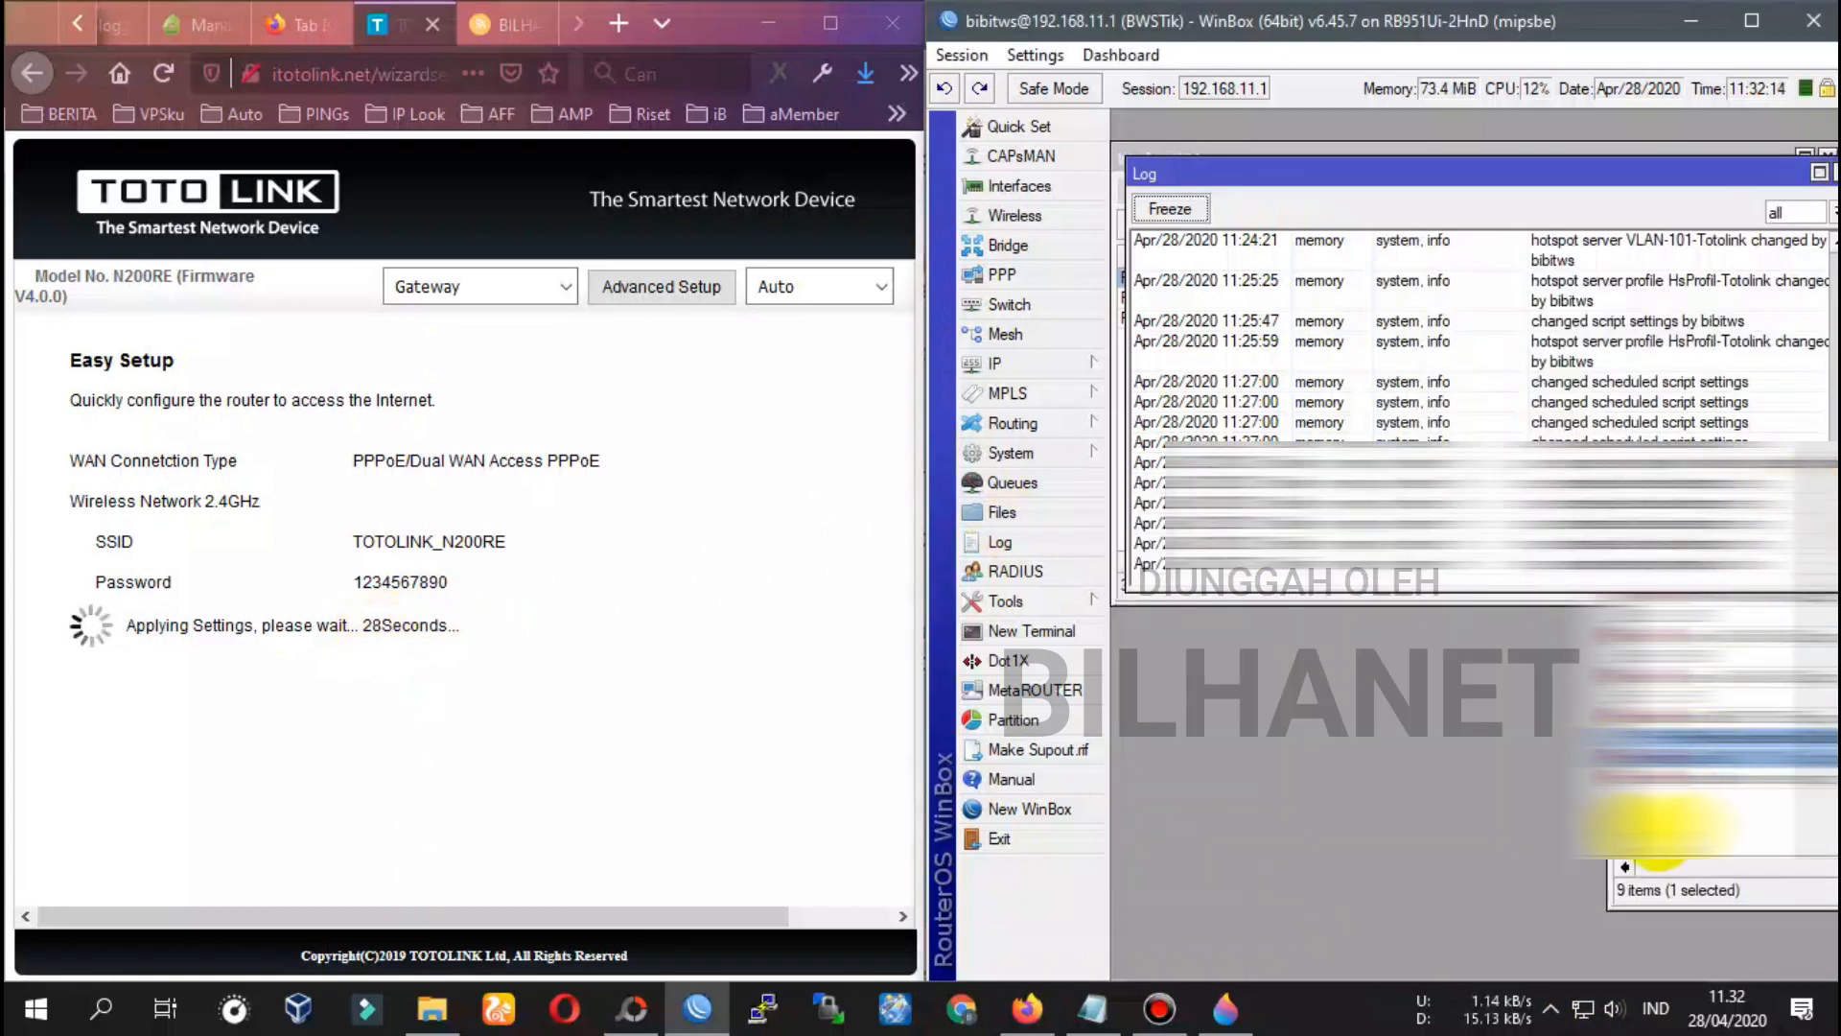
pyautogui.click(1683, 612)
pyautogui.moveTo(1746, 331); pyautogui.dragTo(1284, 398)
# Check the log and confirm ppp-vlan-totolink appears in PPP Active Connections at 192.168.34.119
pyautogui.click(1471, 182)
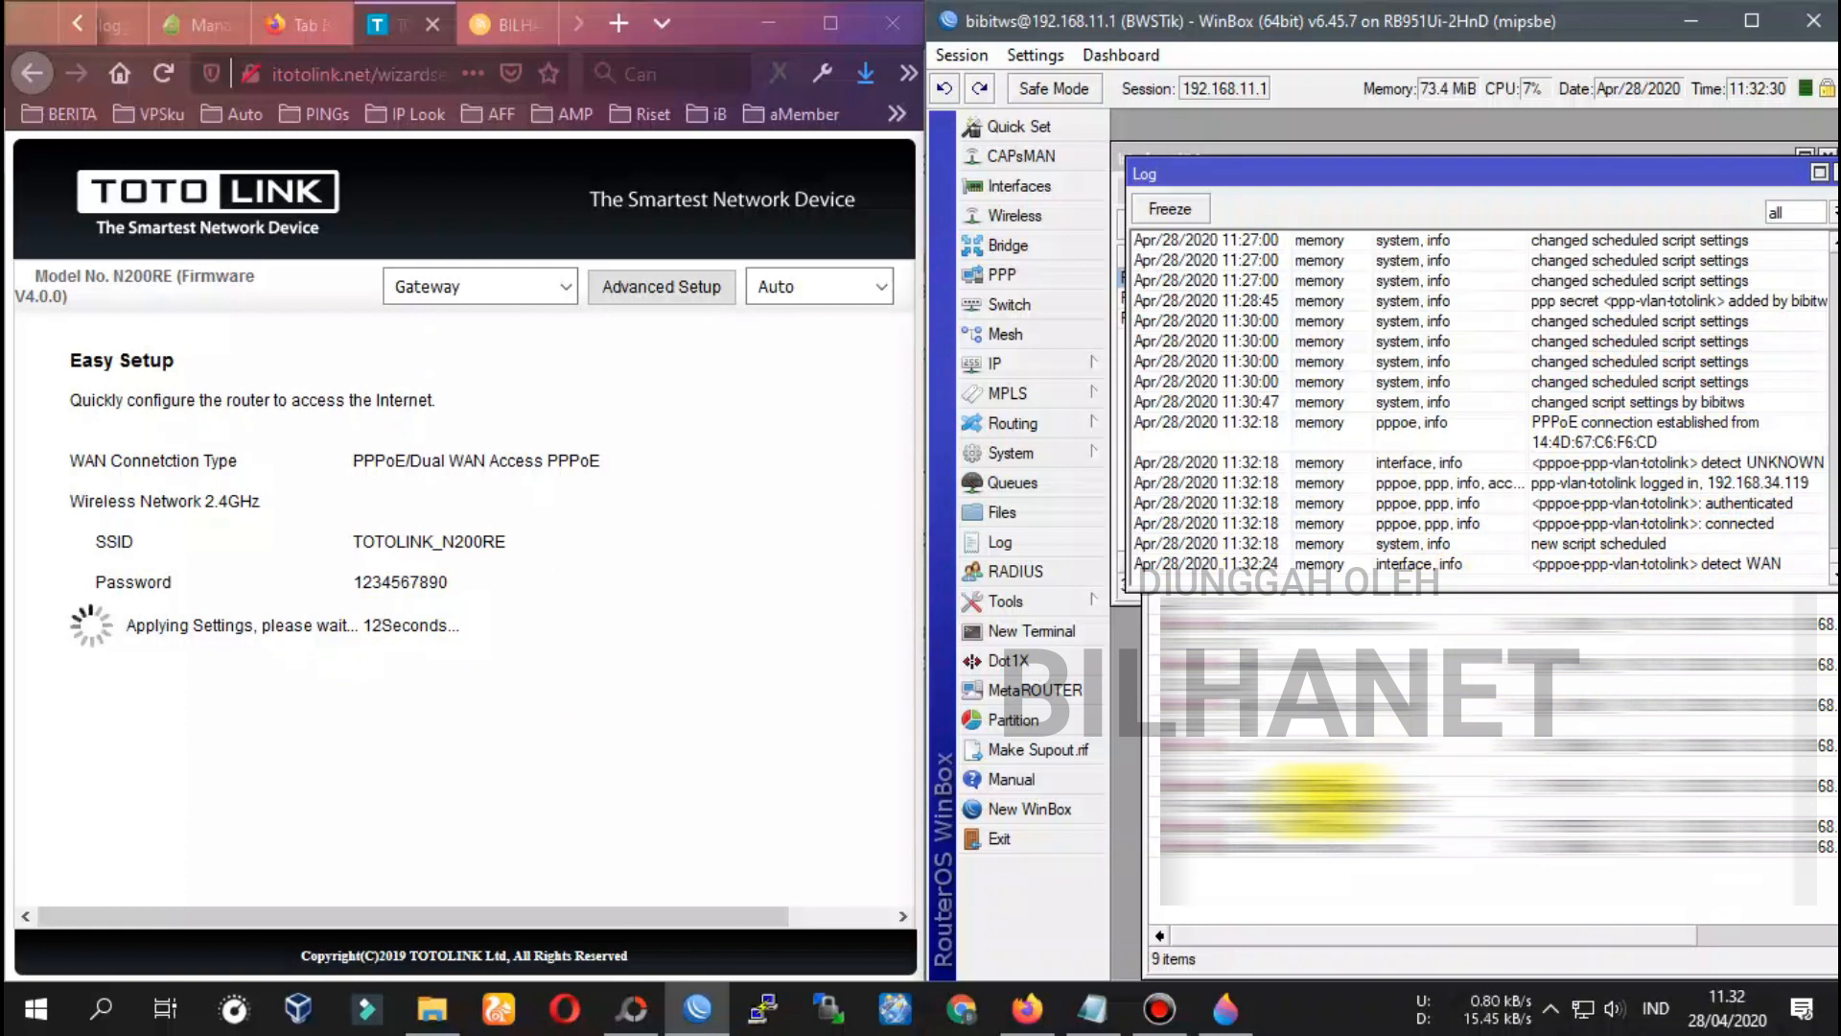
pyautogui.doubleClick(1322, 804)
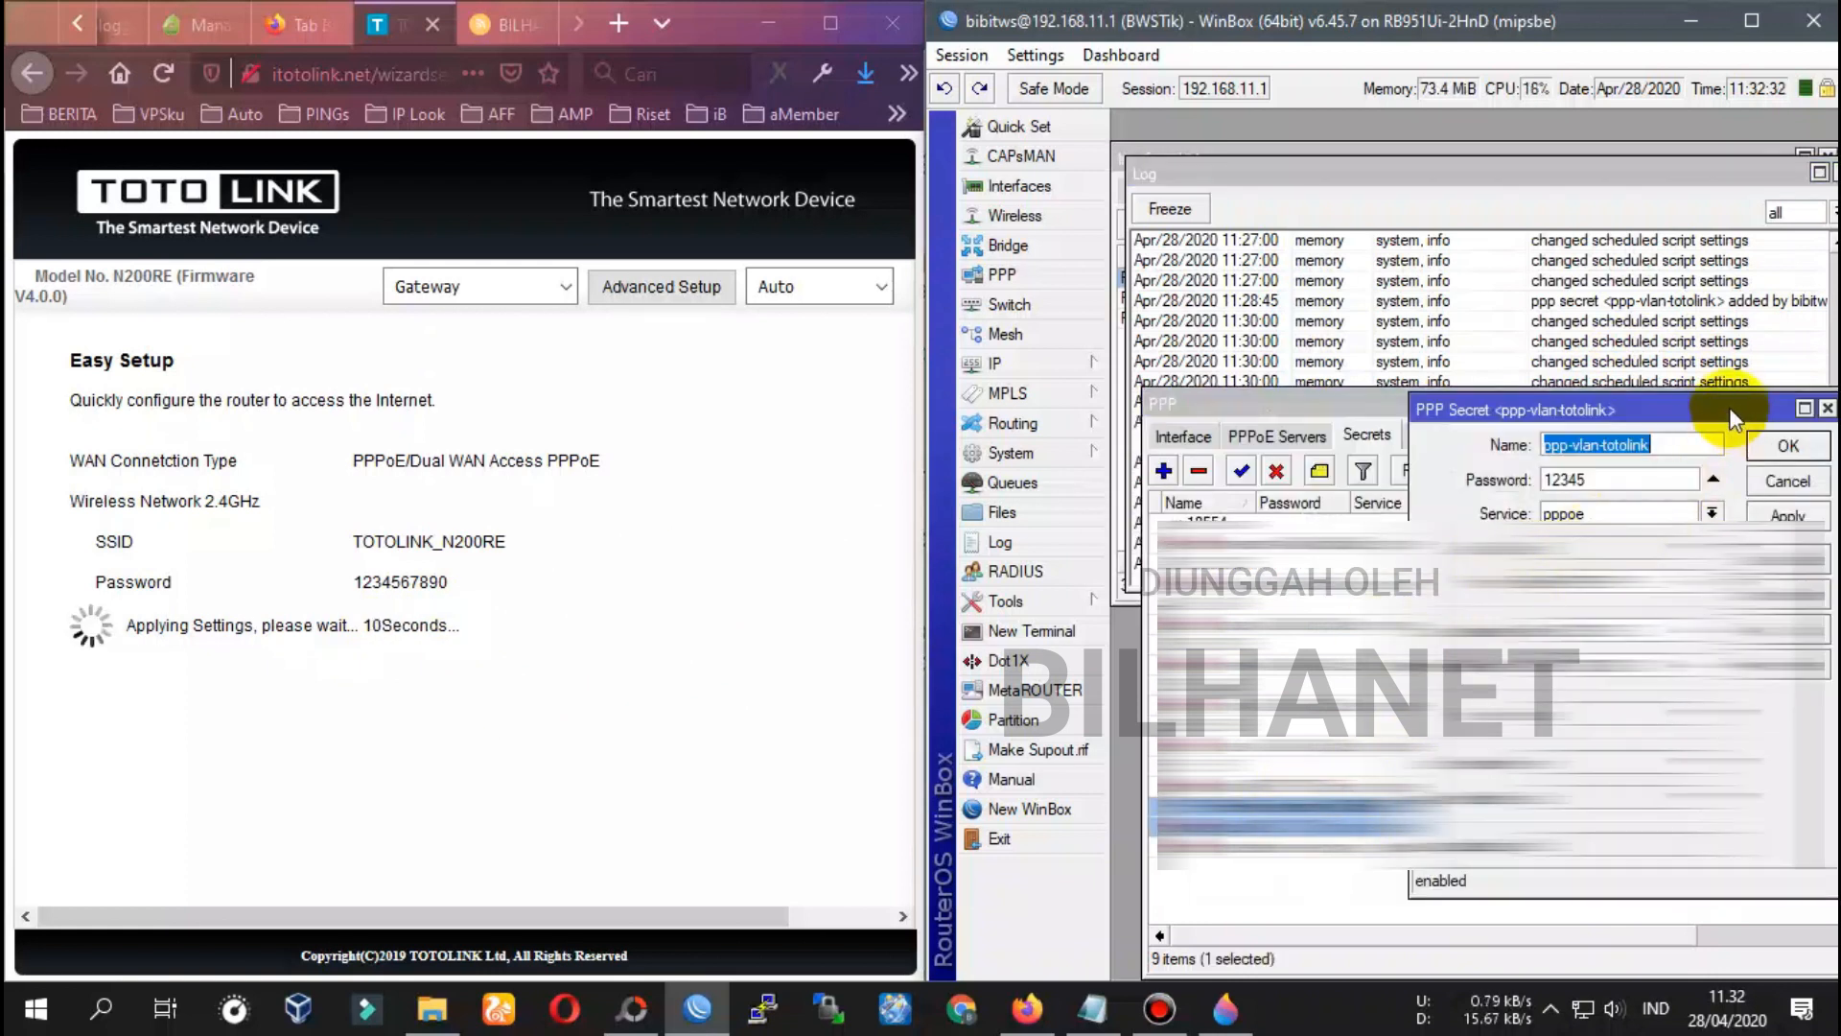
pyautogui.click(1827, 408)
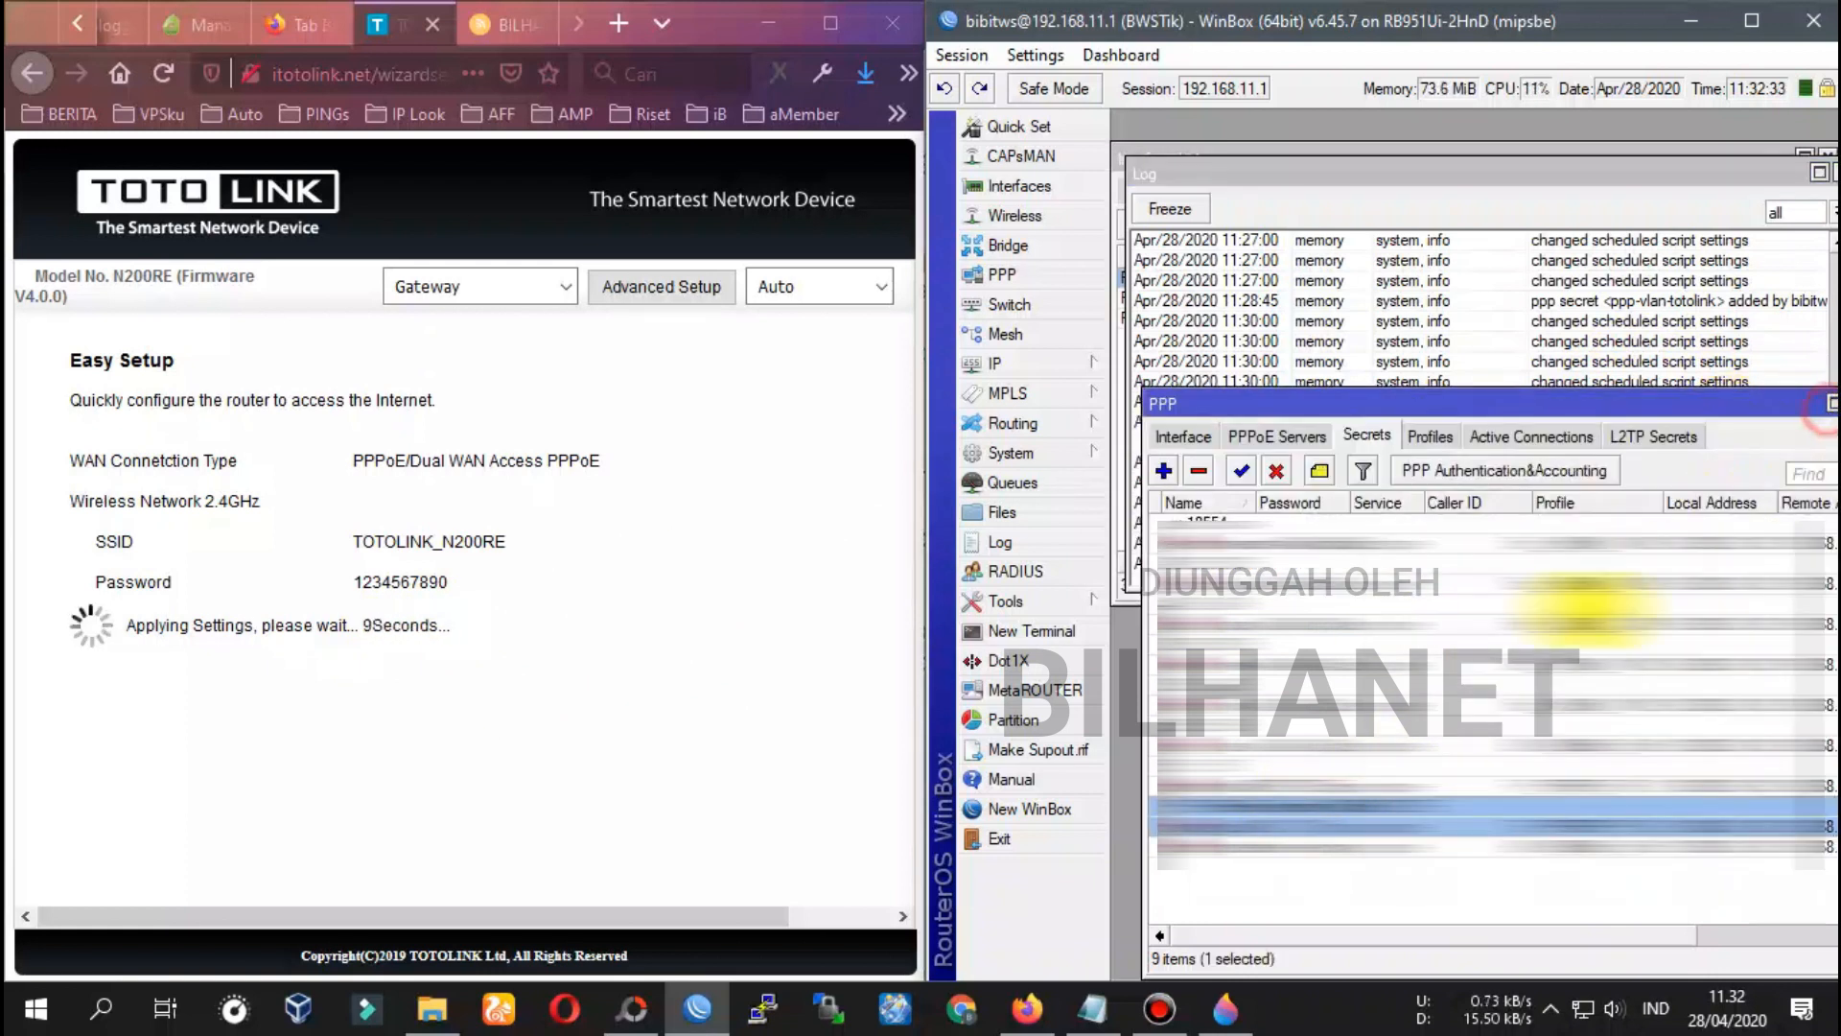
pyautogui.click(1551, 437)
pyautogui.doubleClick(1199, 705)
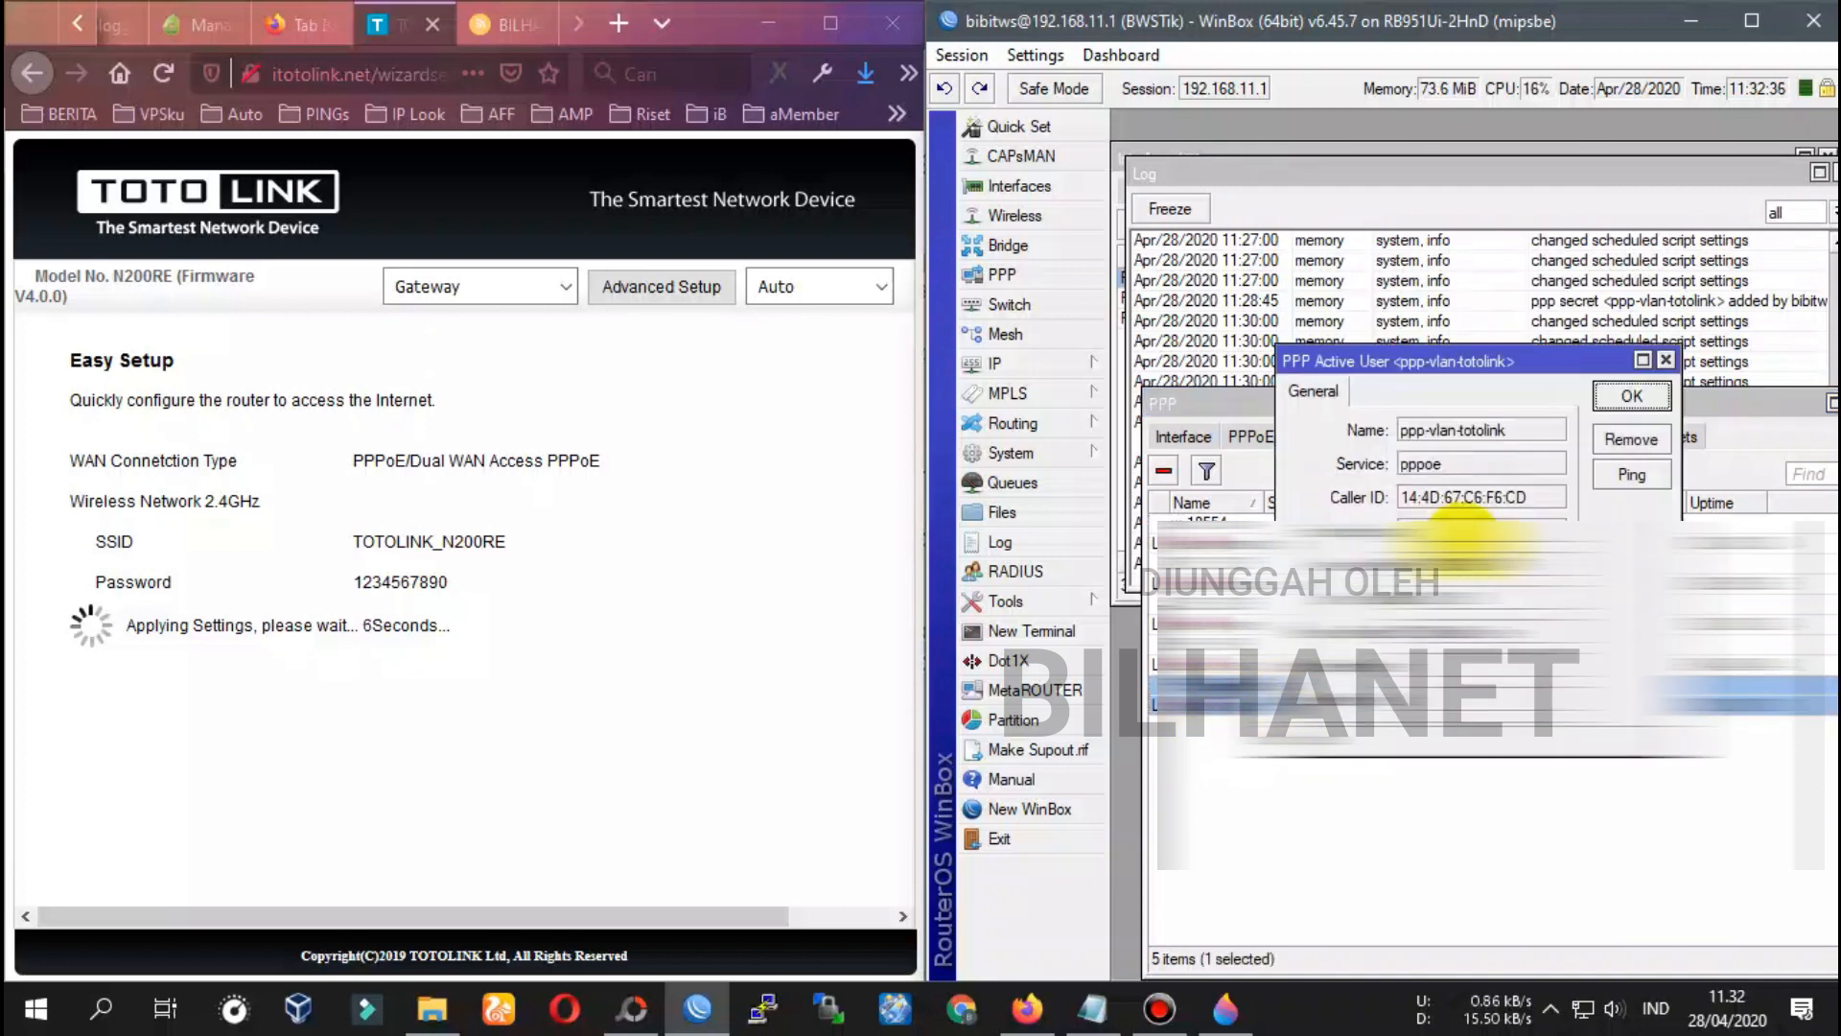
pyautogui.click(1633, 396)
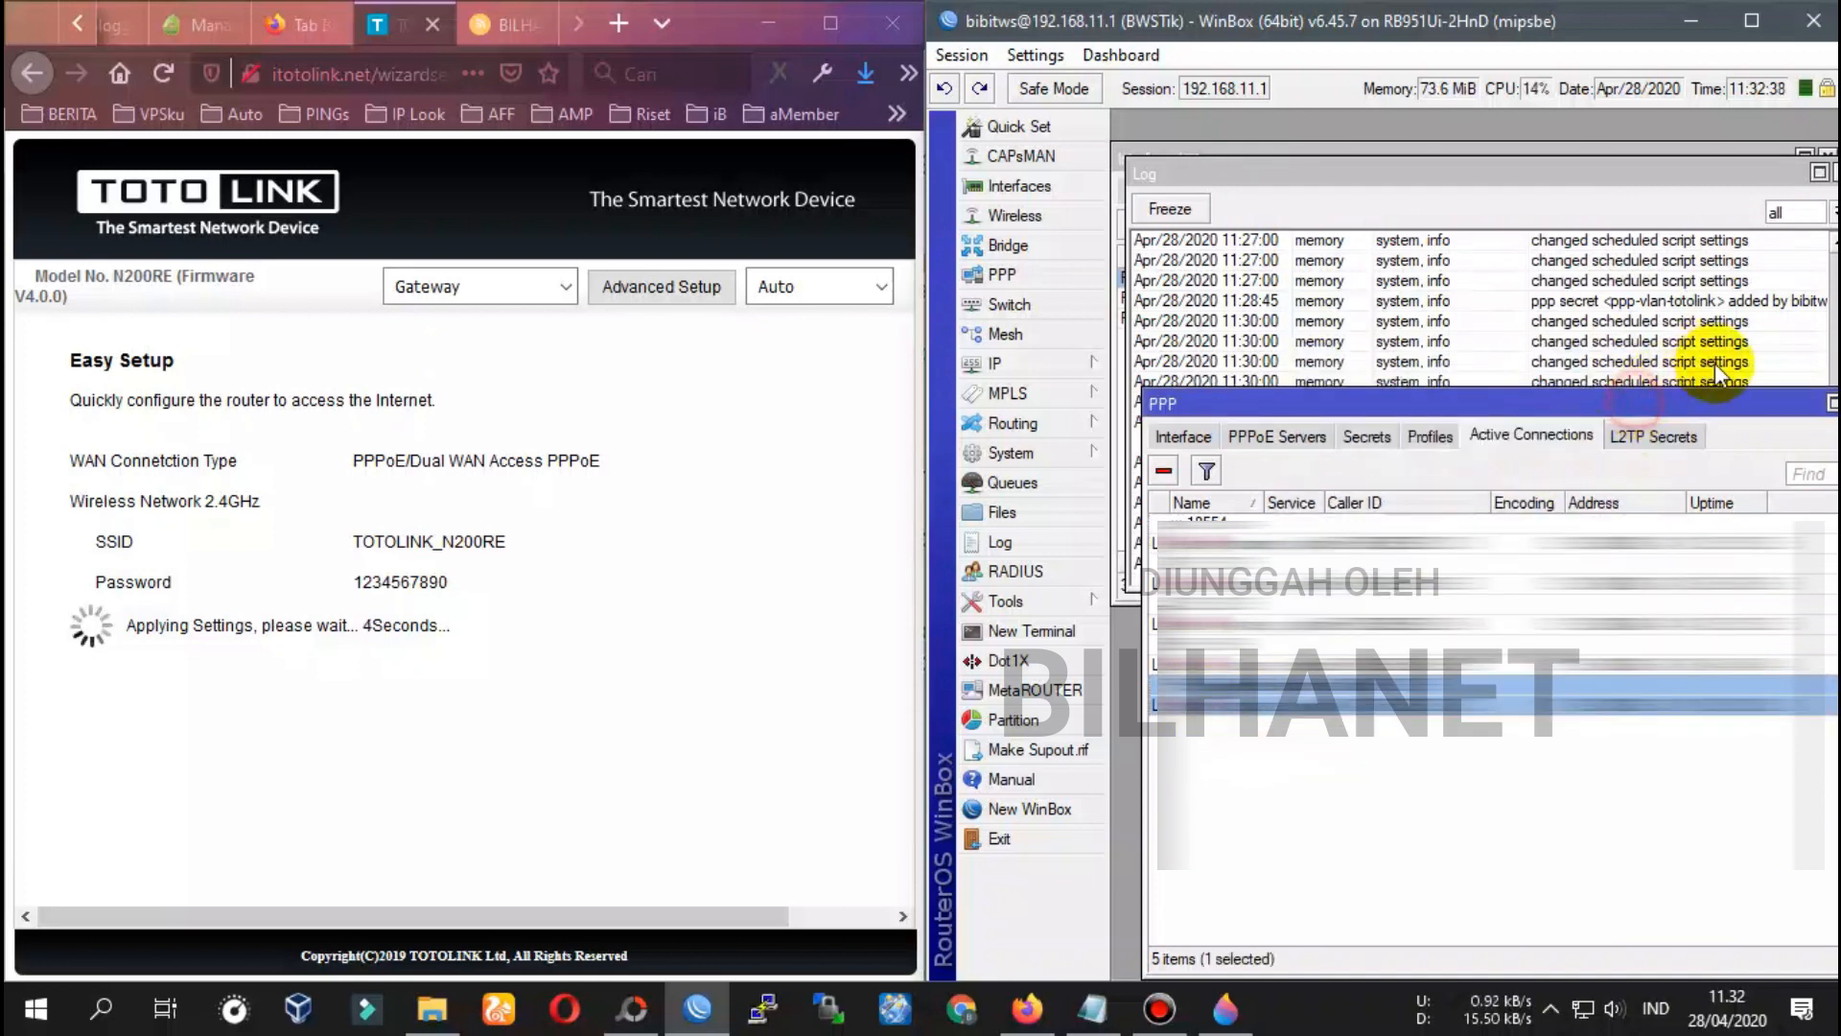
pyautogui.click(1521, 177)
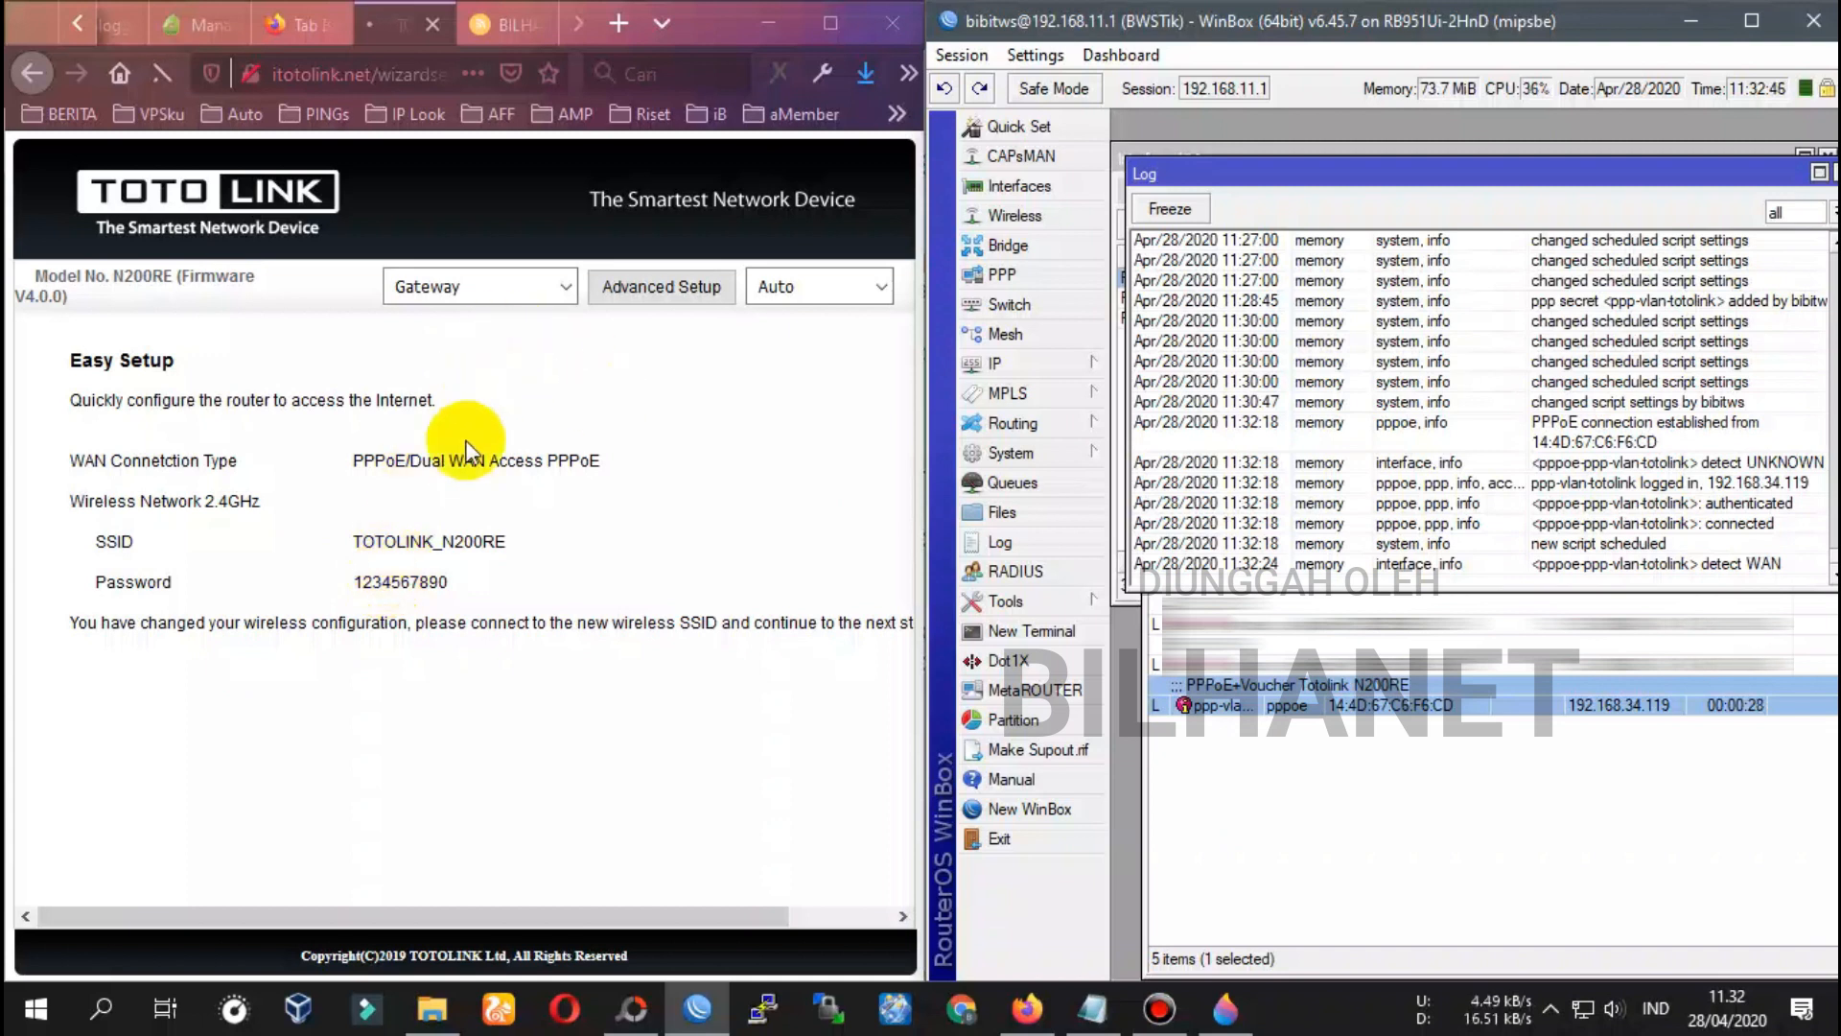
# Connect the PC to the TOTOLINK_N200RE Wi-Fi network by entering its security key
pyautogui.click(1578, 1009)
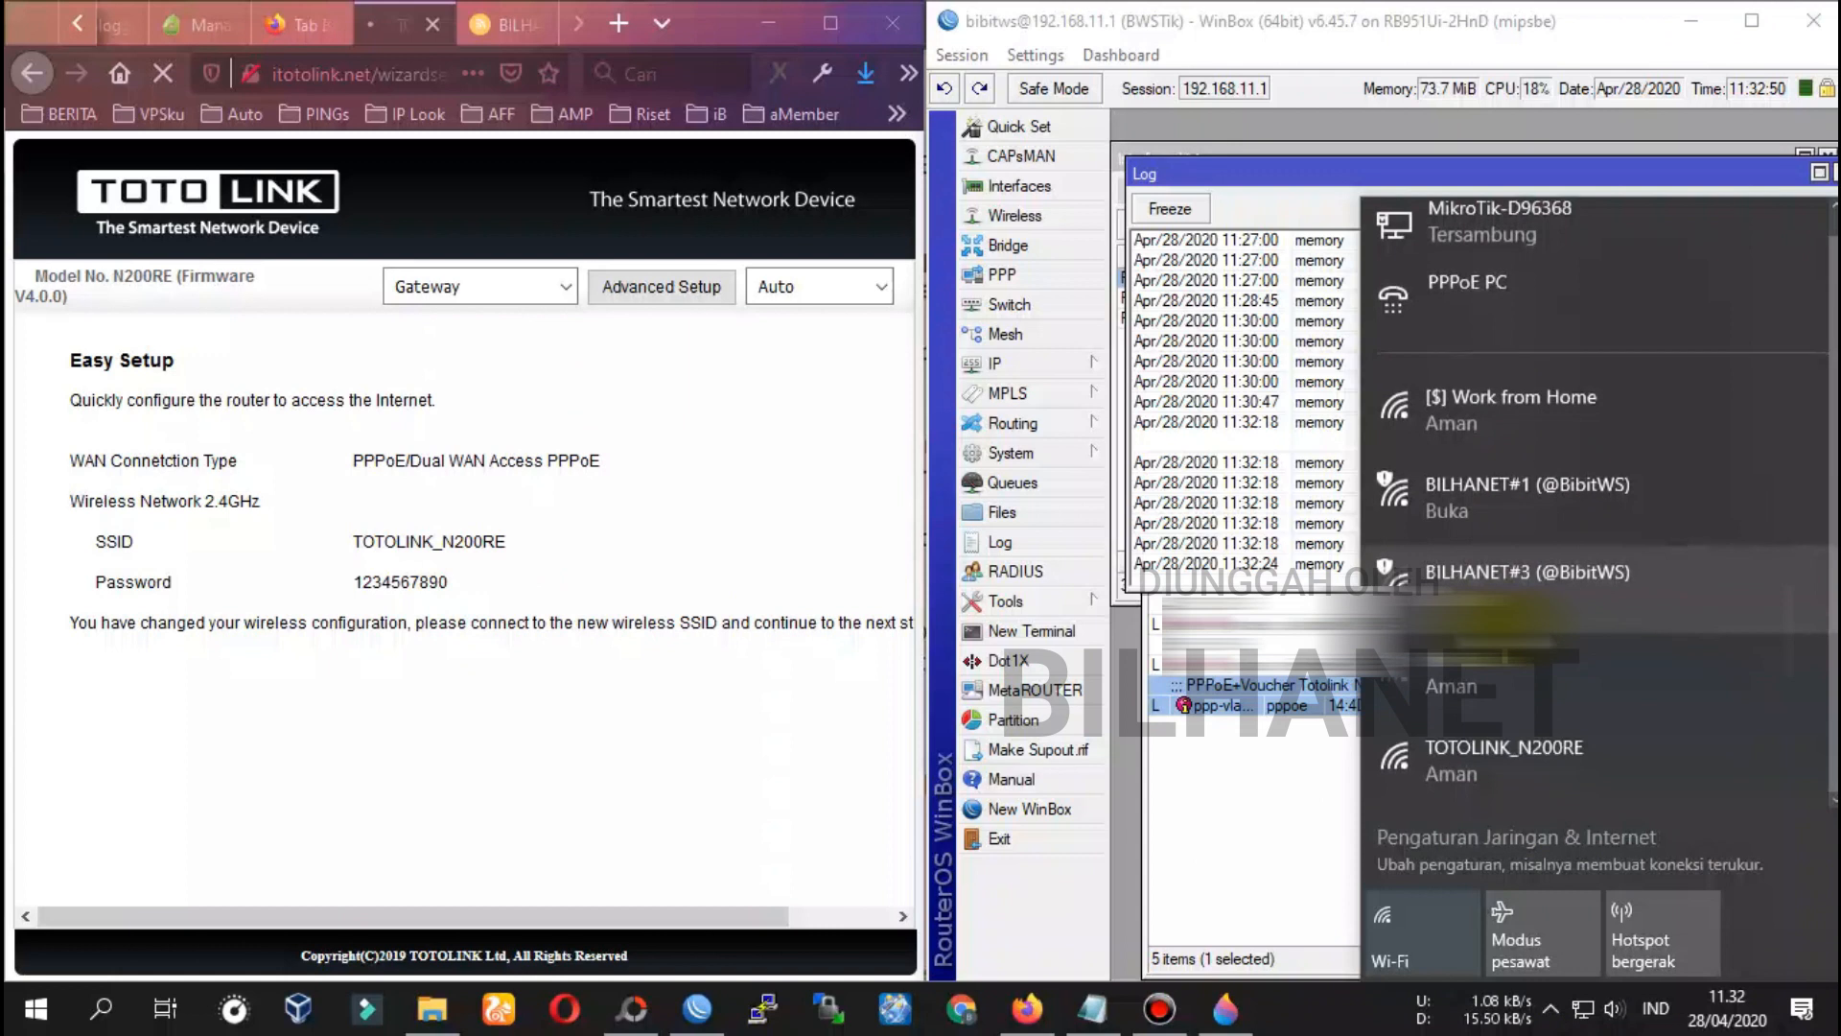
pyautogui.click(1515, 764)
pyautogui.click(1732, 766)
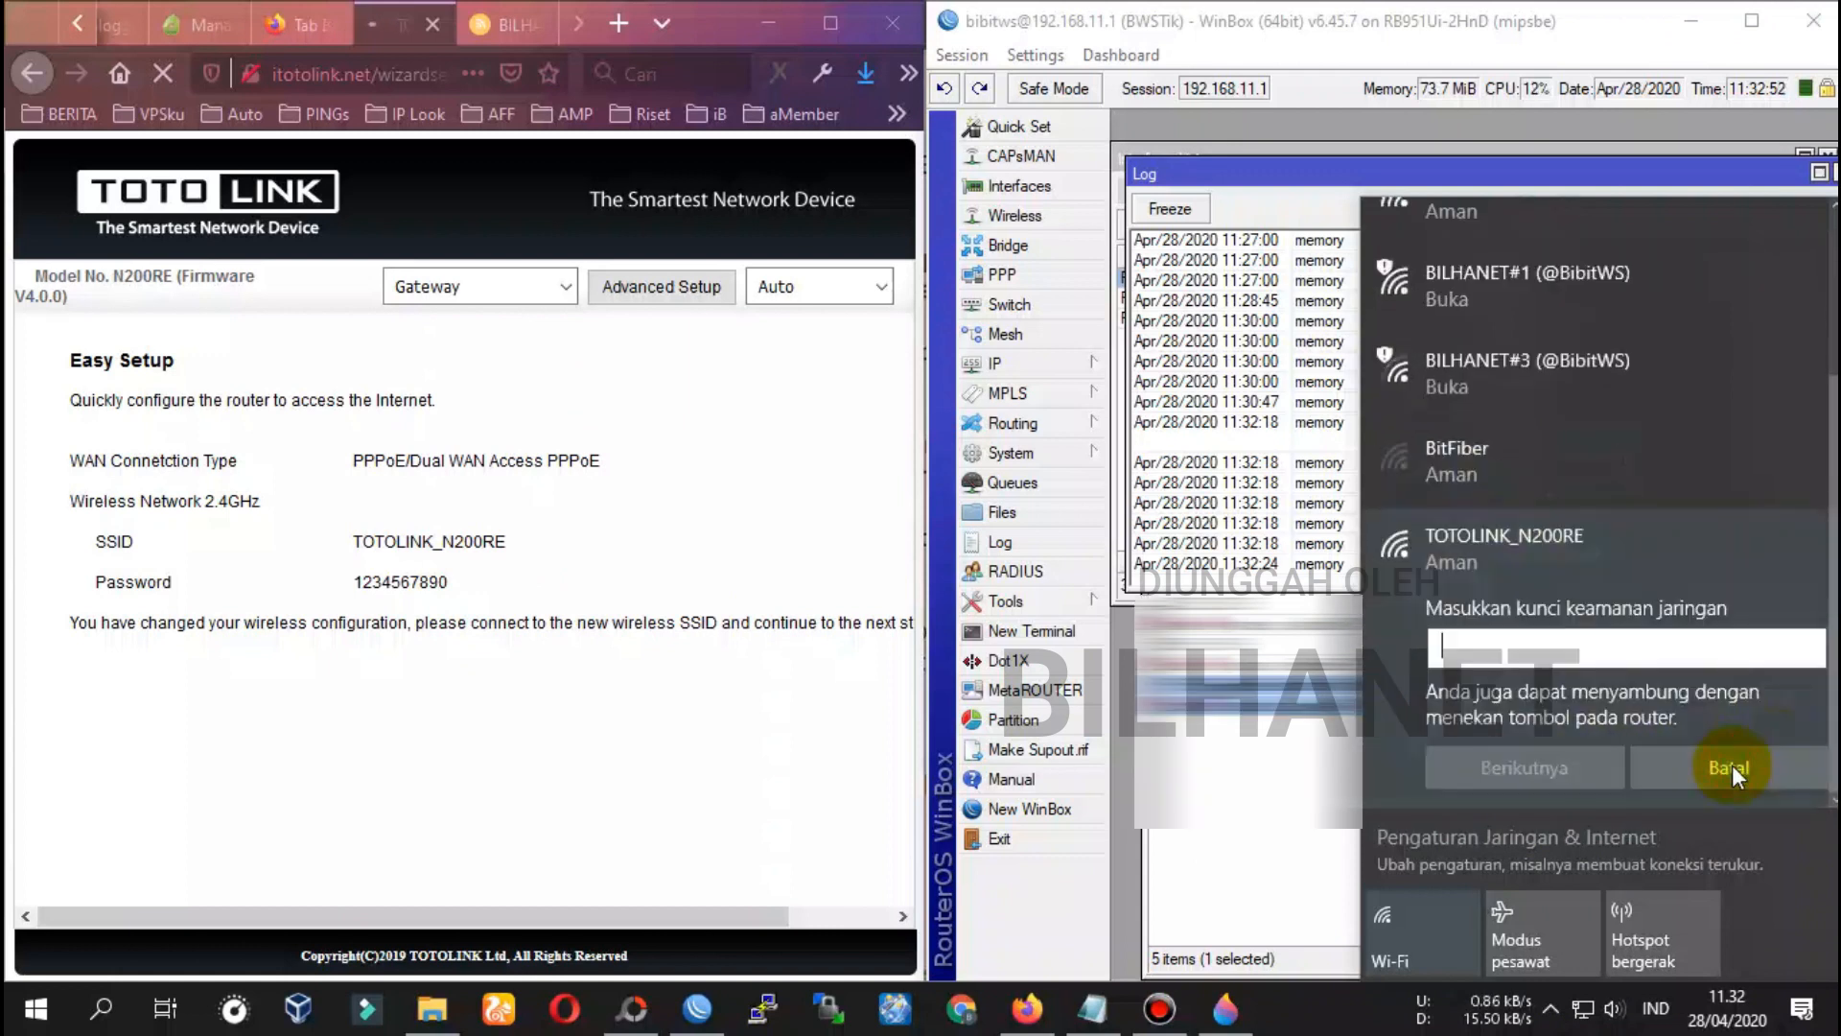
pyautogui.write('1234567890')
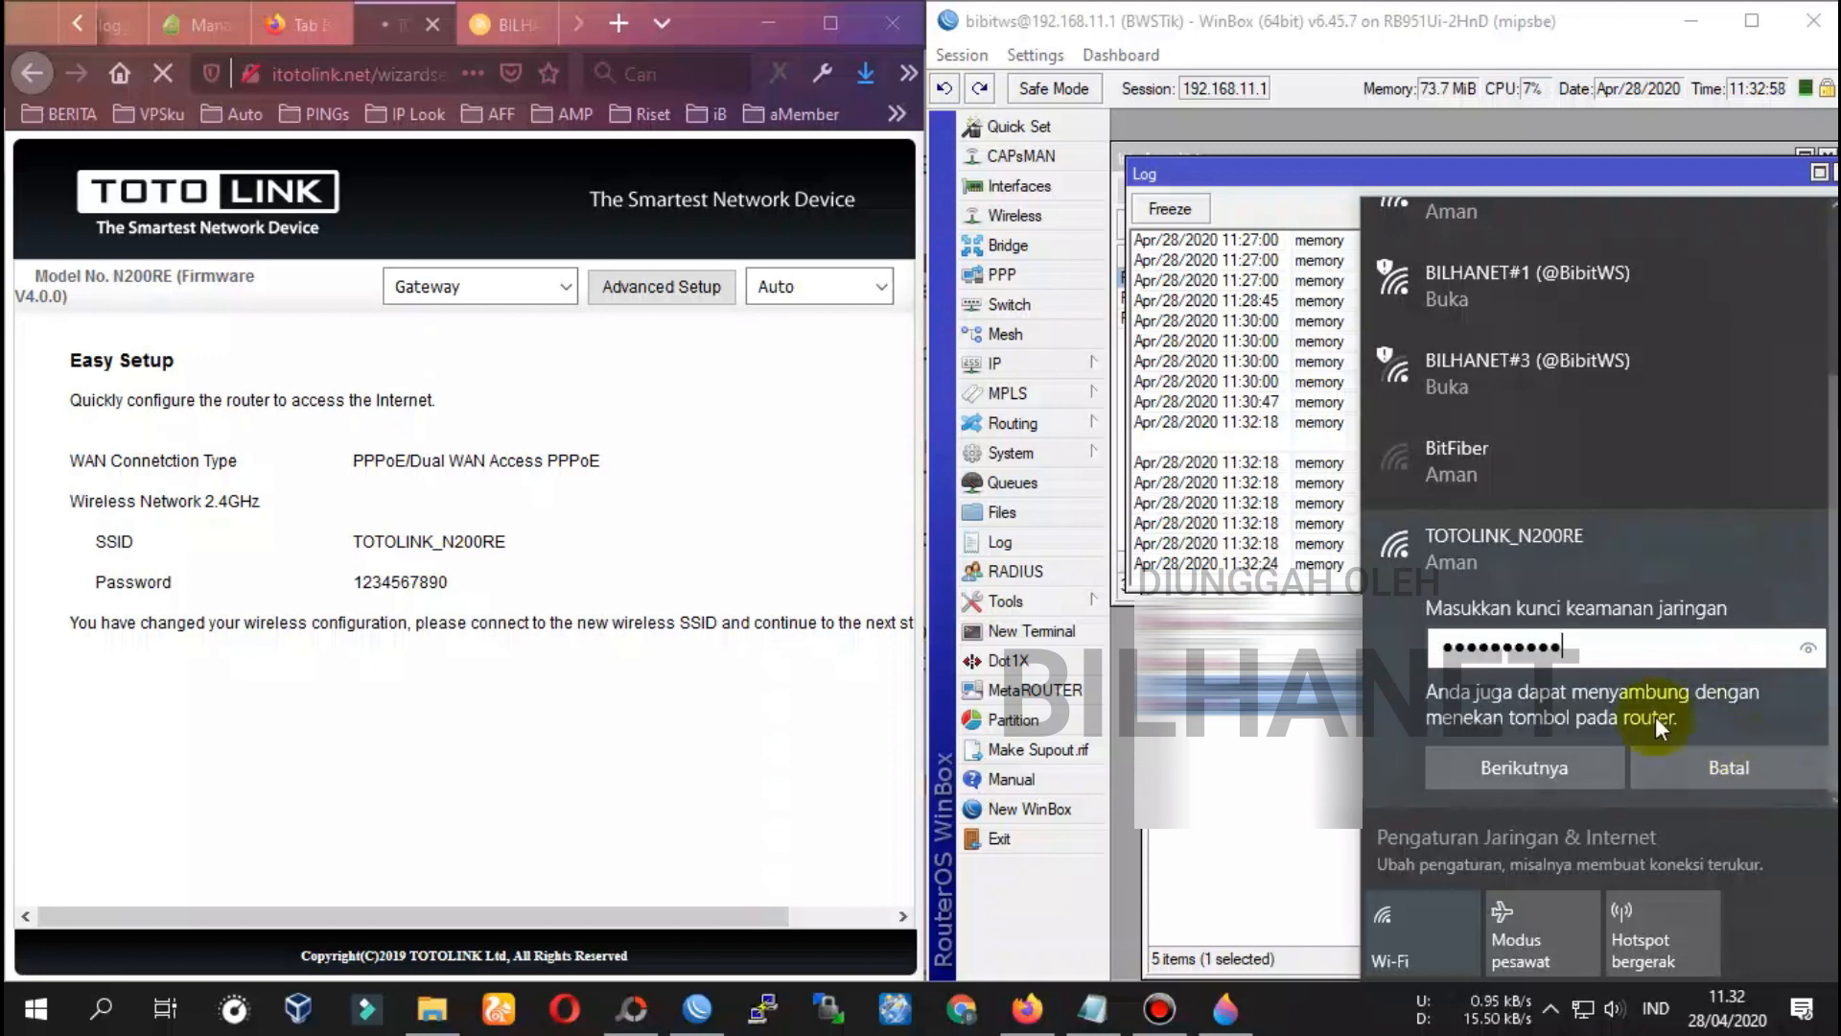
pyautogui.click(1571, 759)
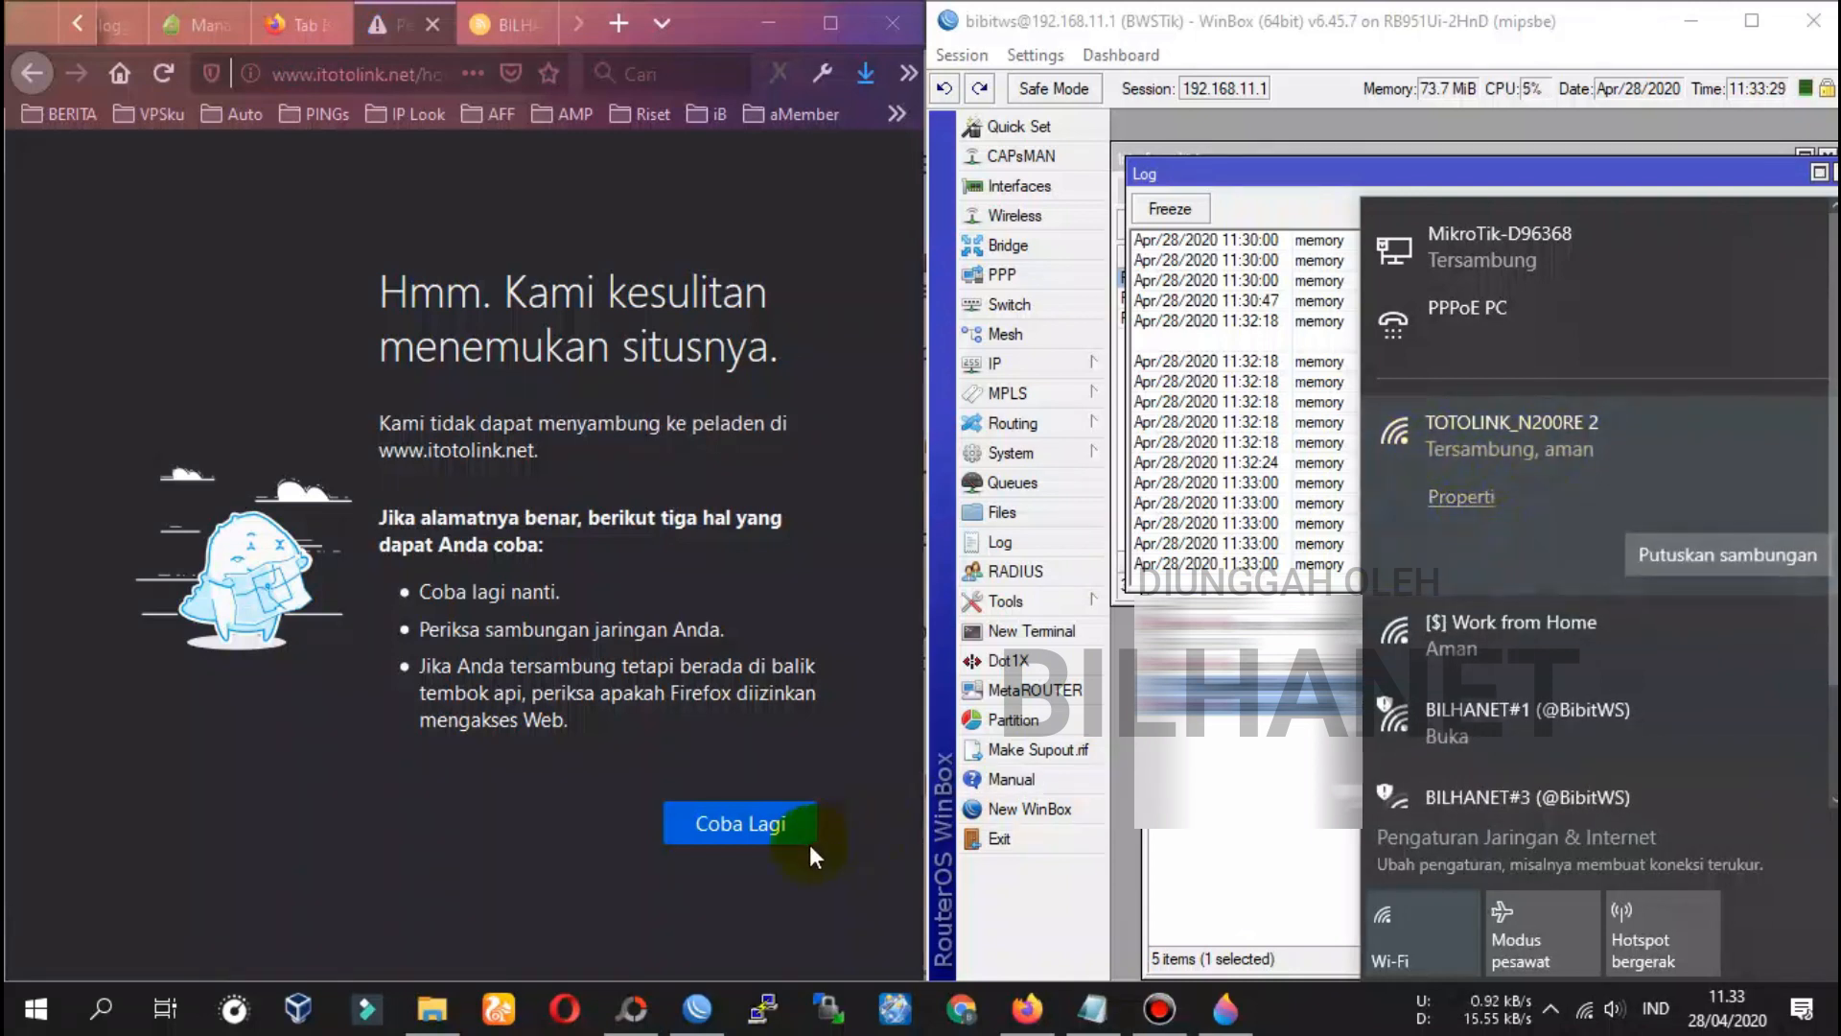
# Reload the router login page and sign in with the admin password and verification code
pyautogui.click(760, 836)
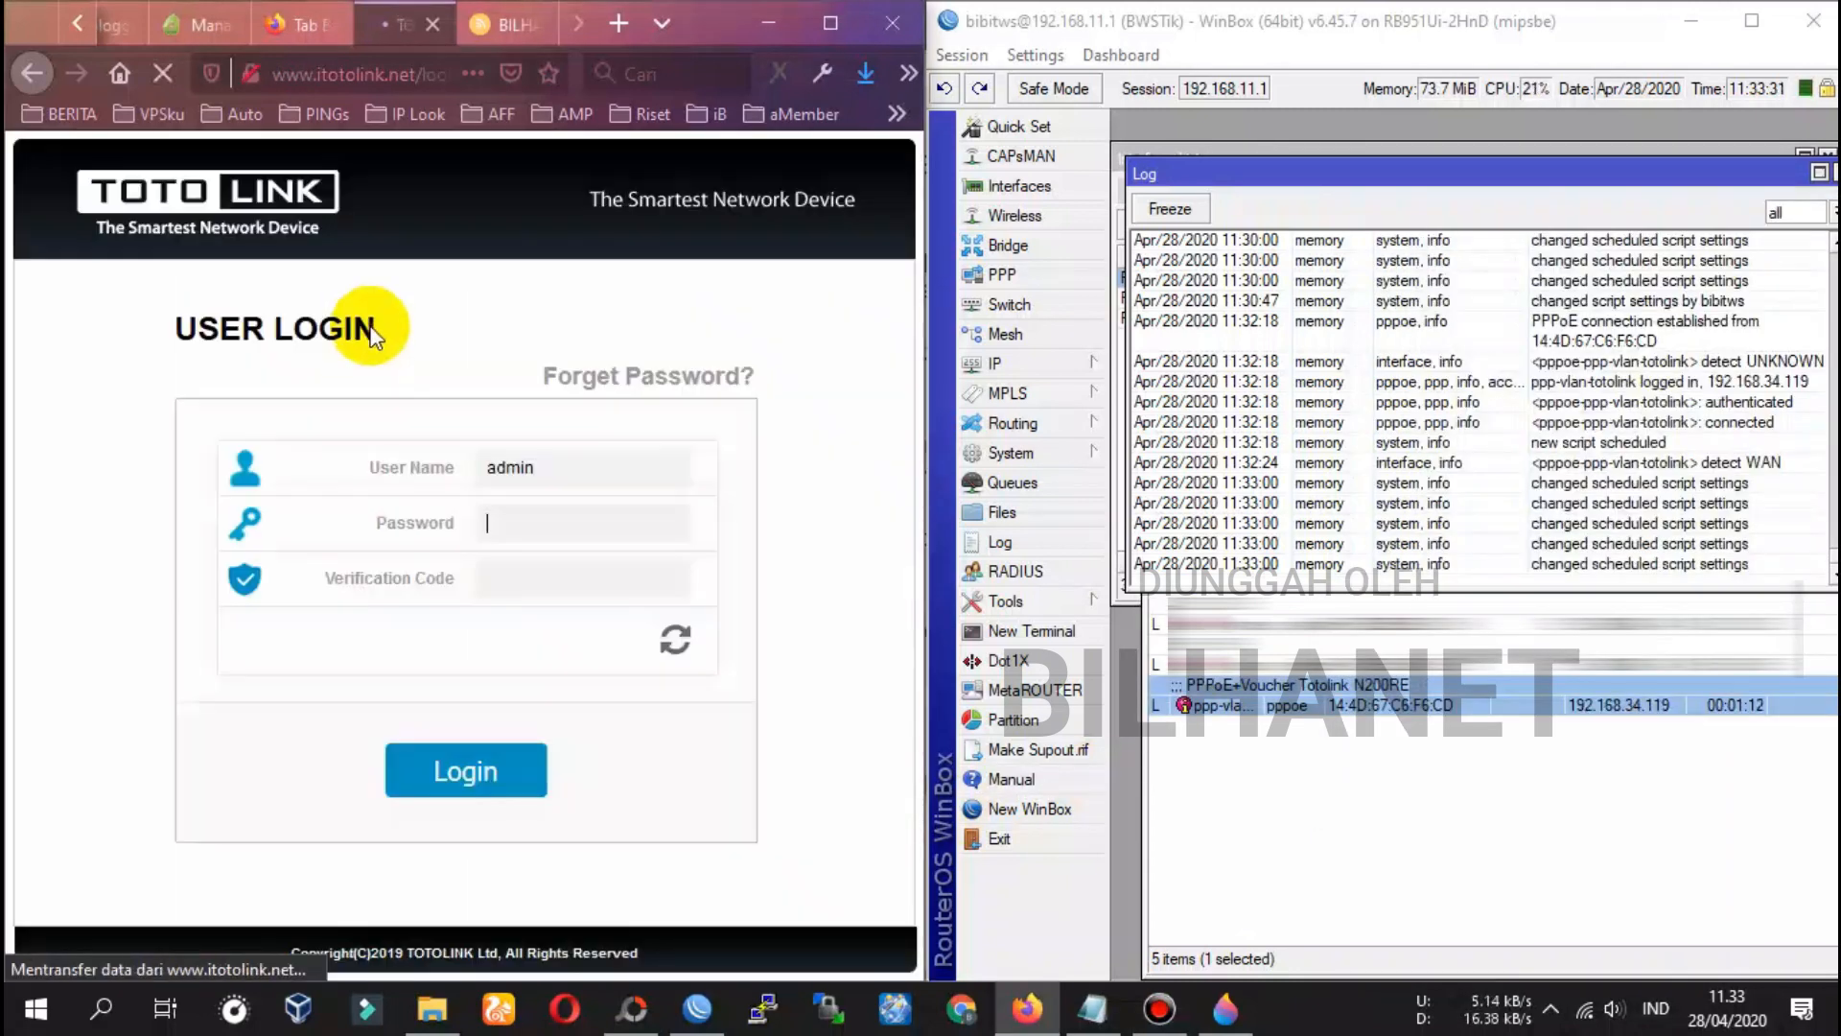
pyautogui.click(596, 505)
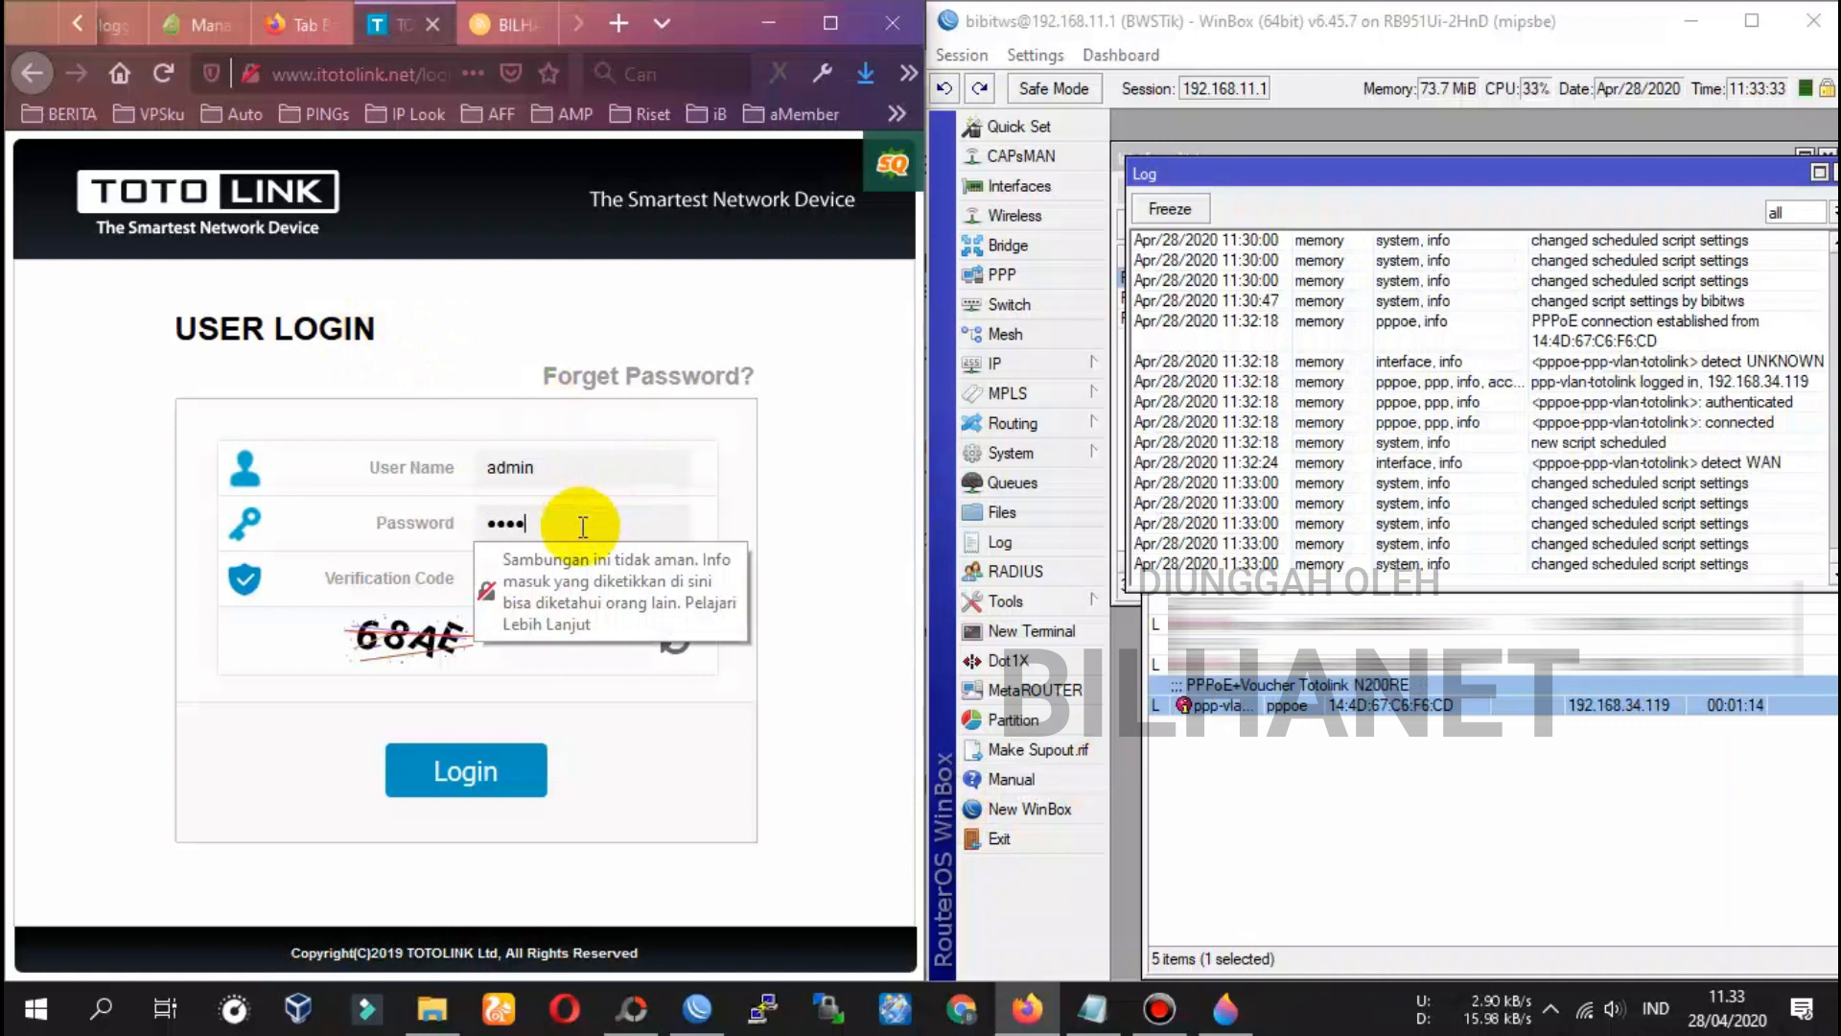
pyautogui.press('Tab')
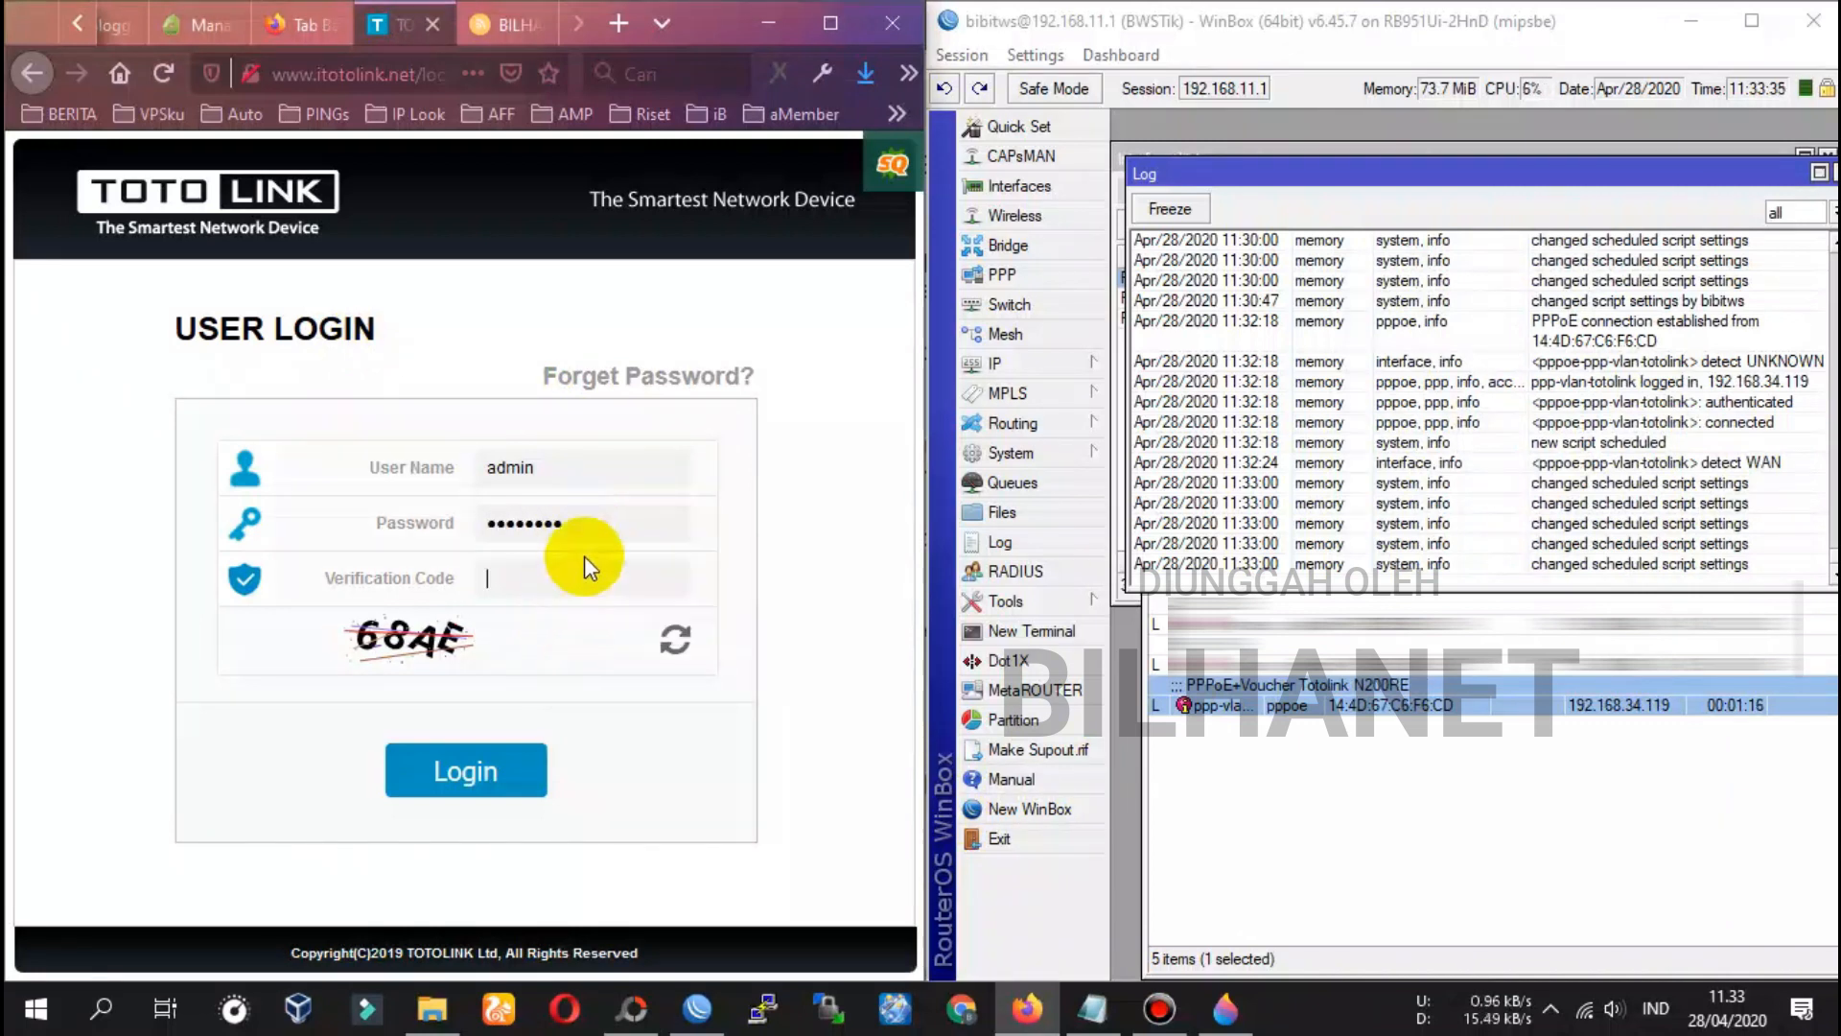
pyautogui.write('68ae')
pyautogui.click(477, 773)
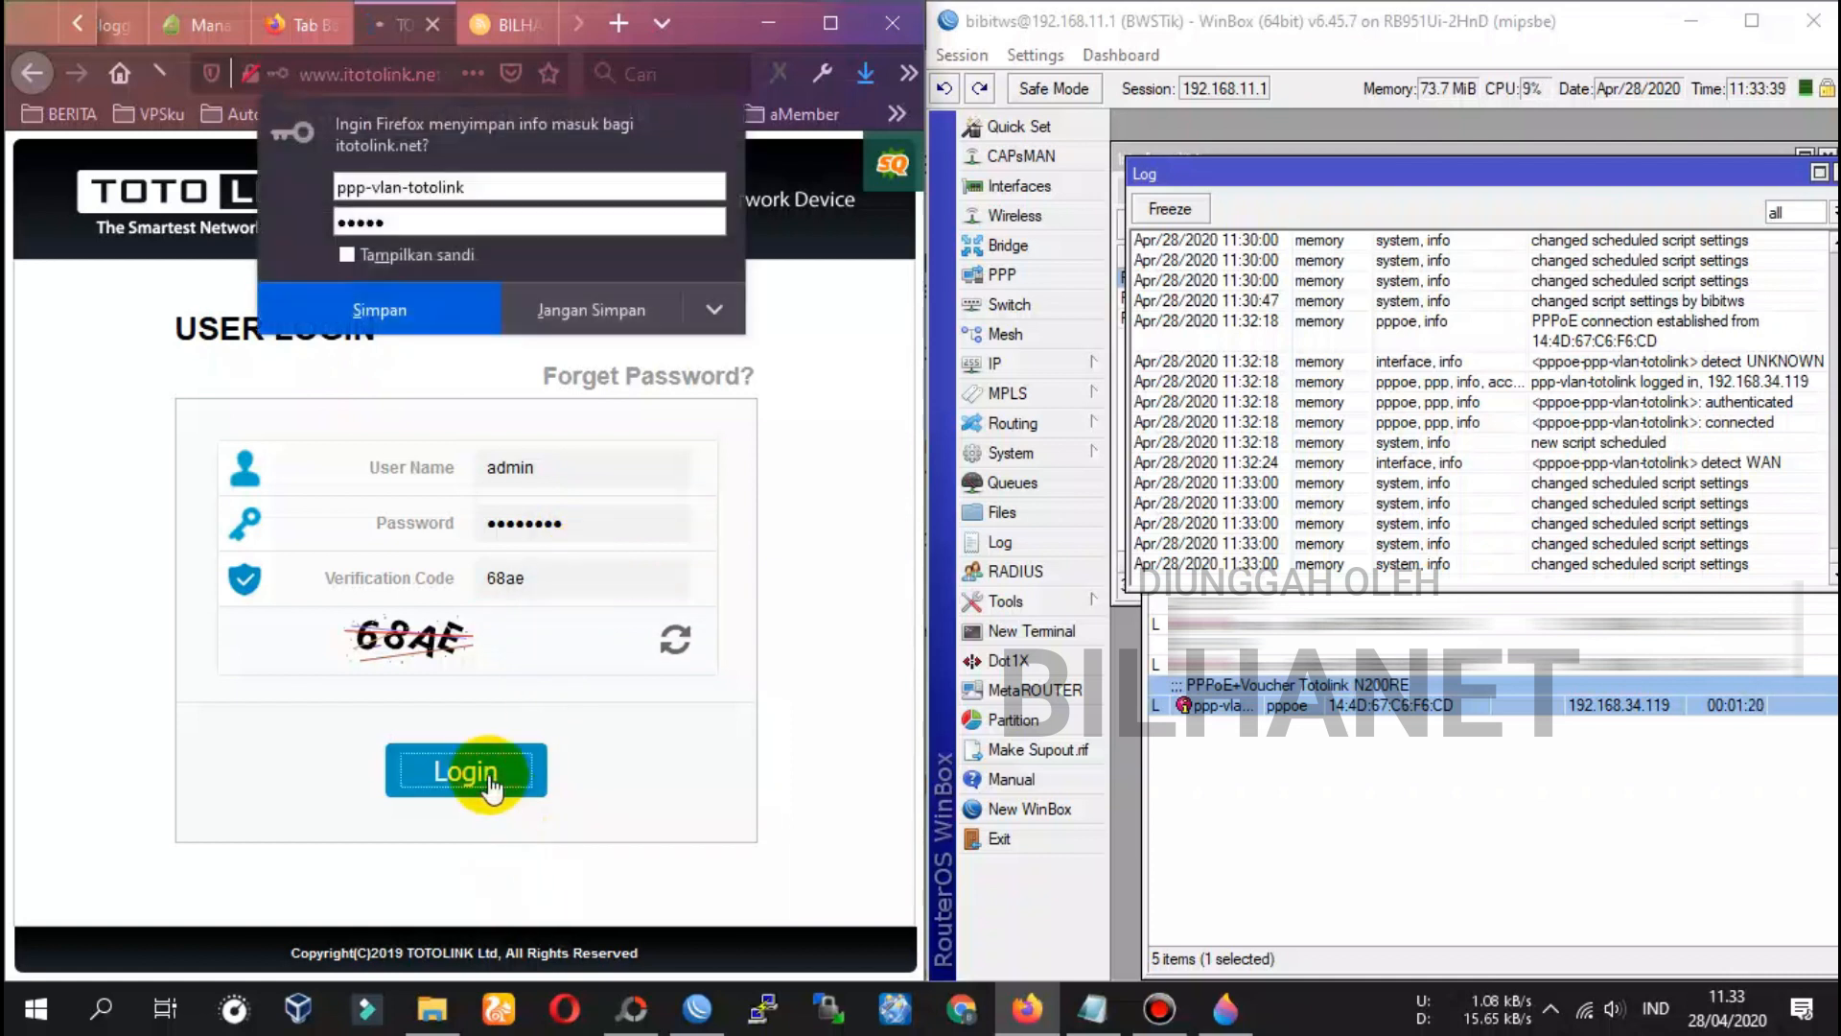
pyautogui.click(644, 321)
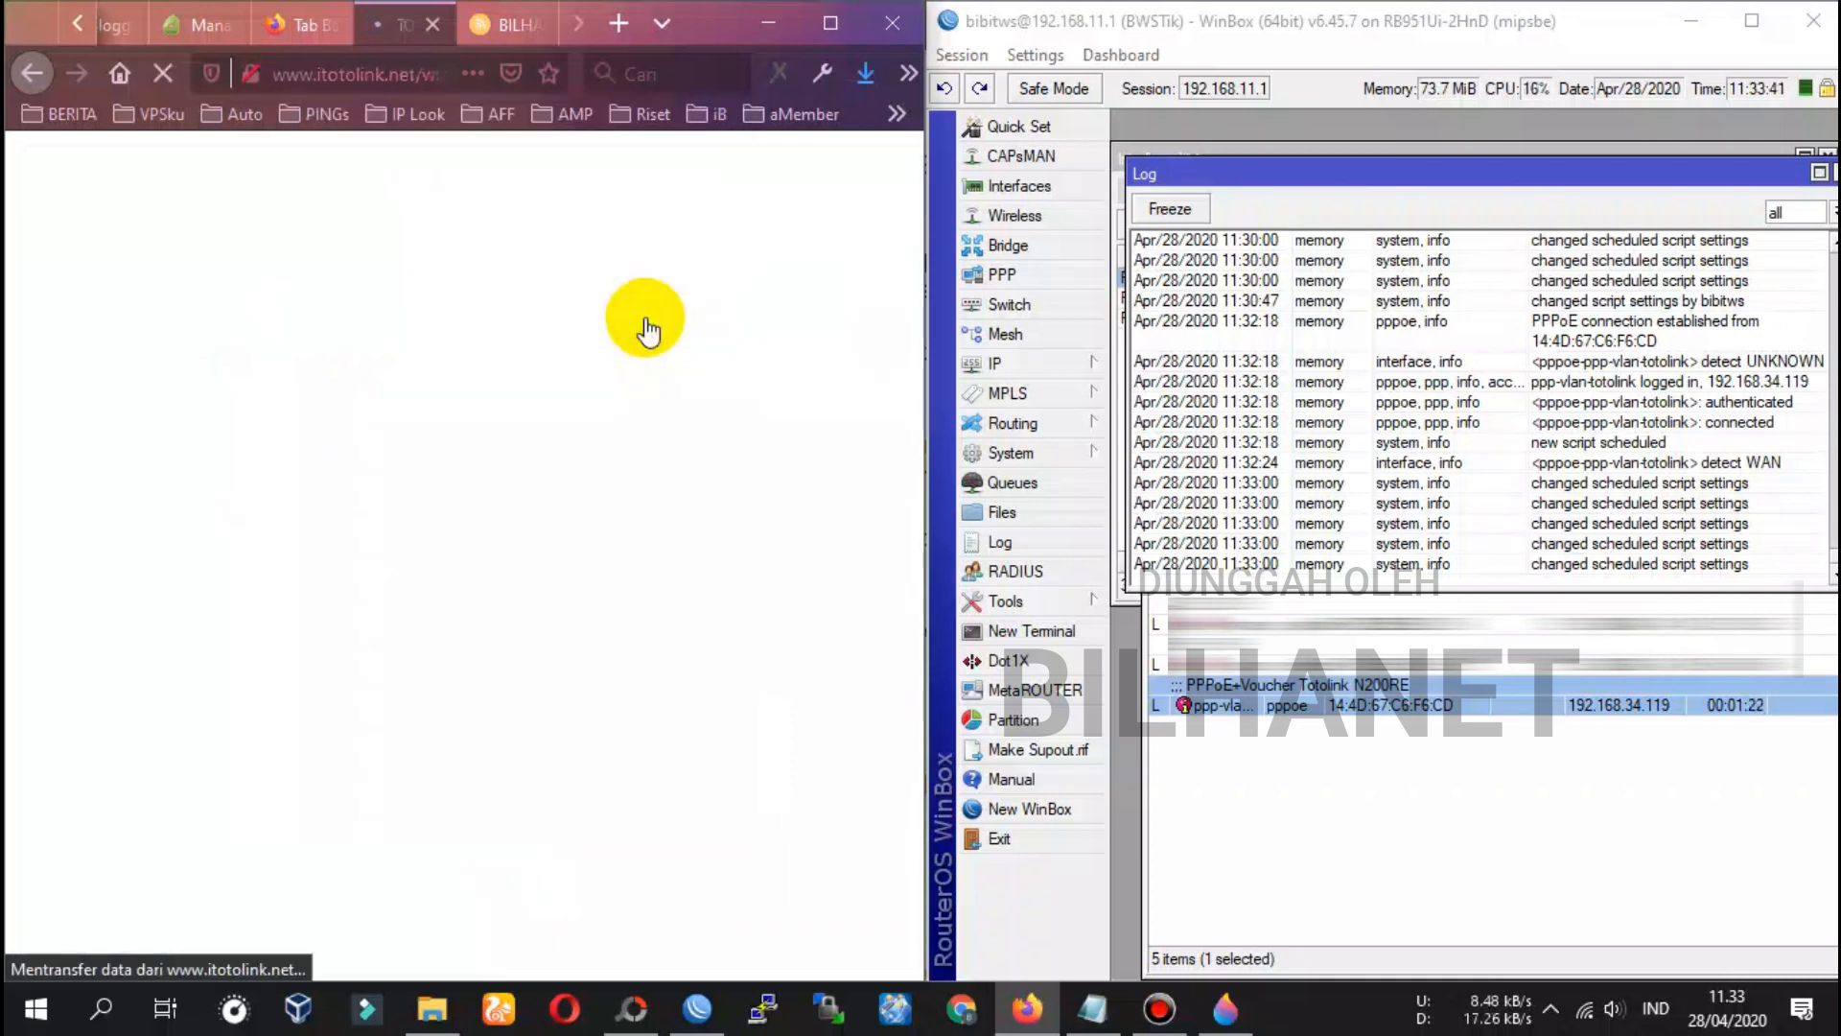
pyautogui.click(1768, 185)
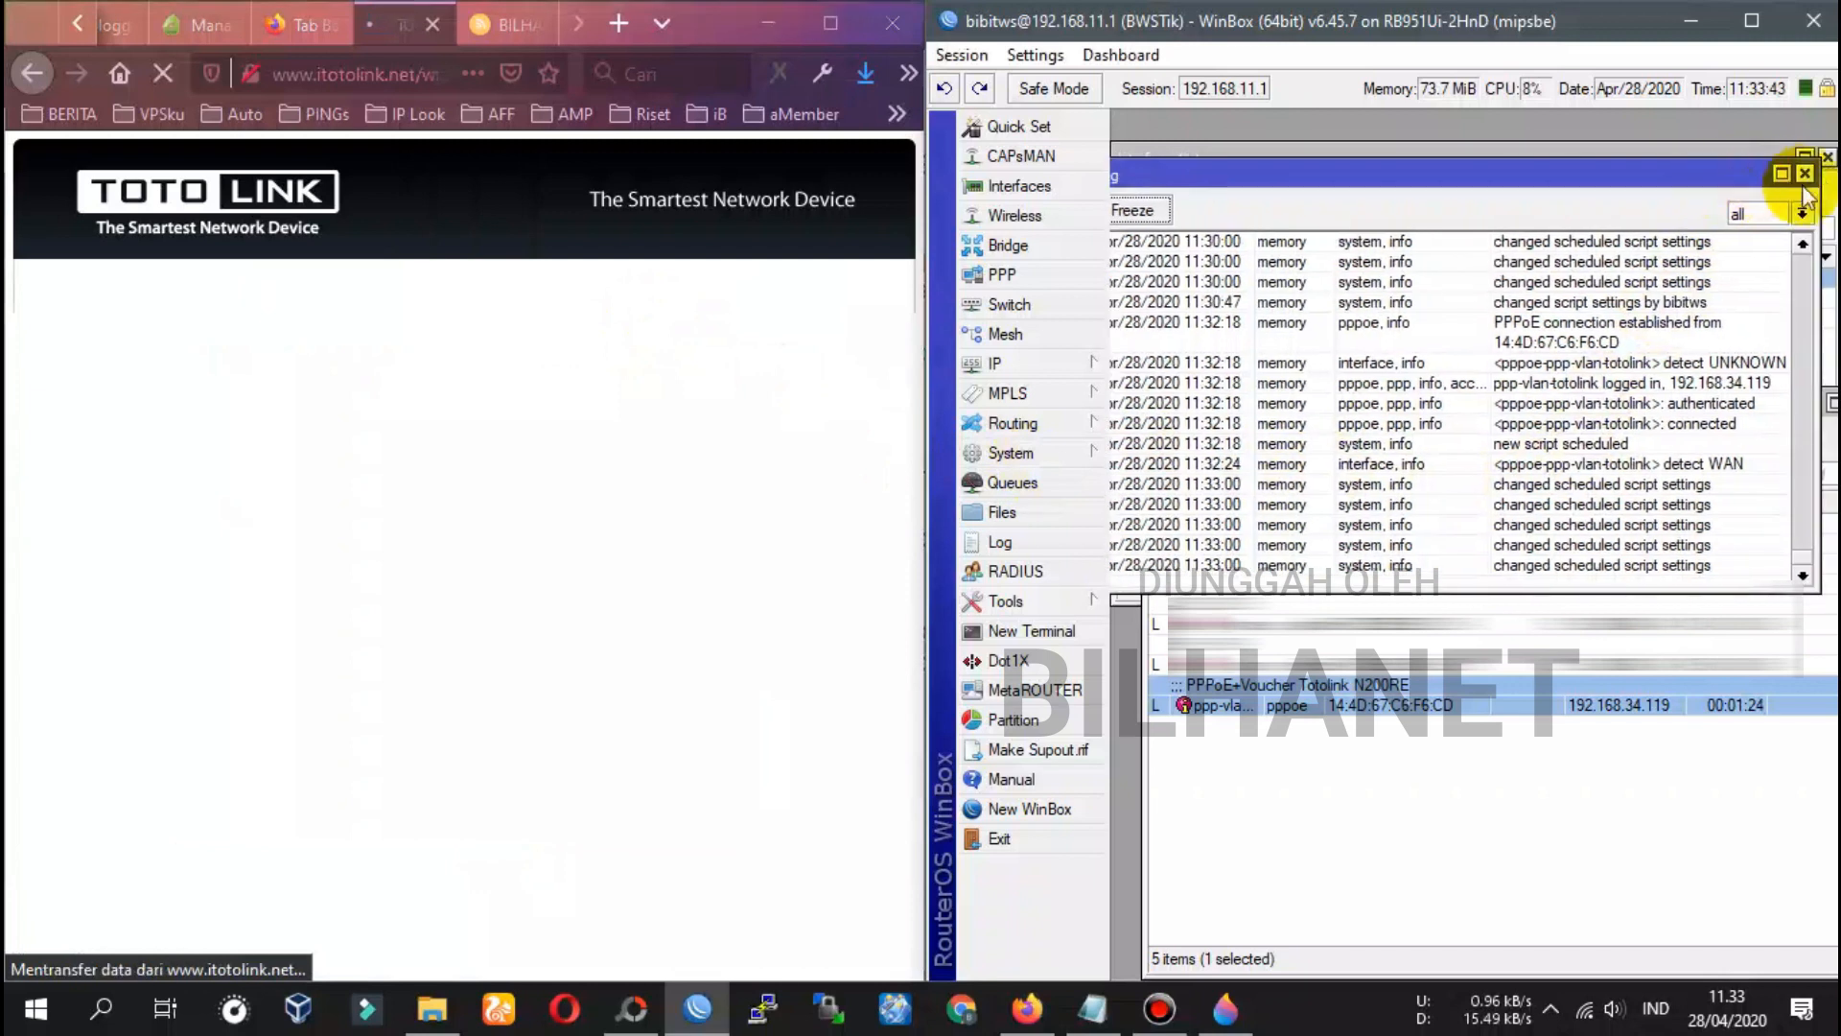
# Close the WinBox Log, widen the browser to review PPPoE Connected status, and minimize WinBox
pyautogui.click(1805, 176)
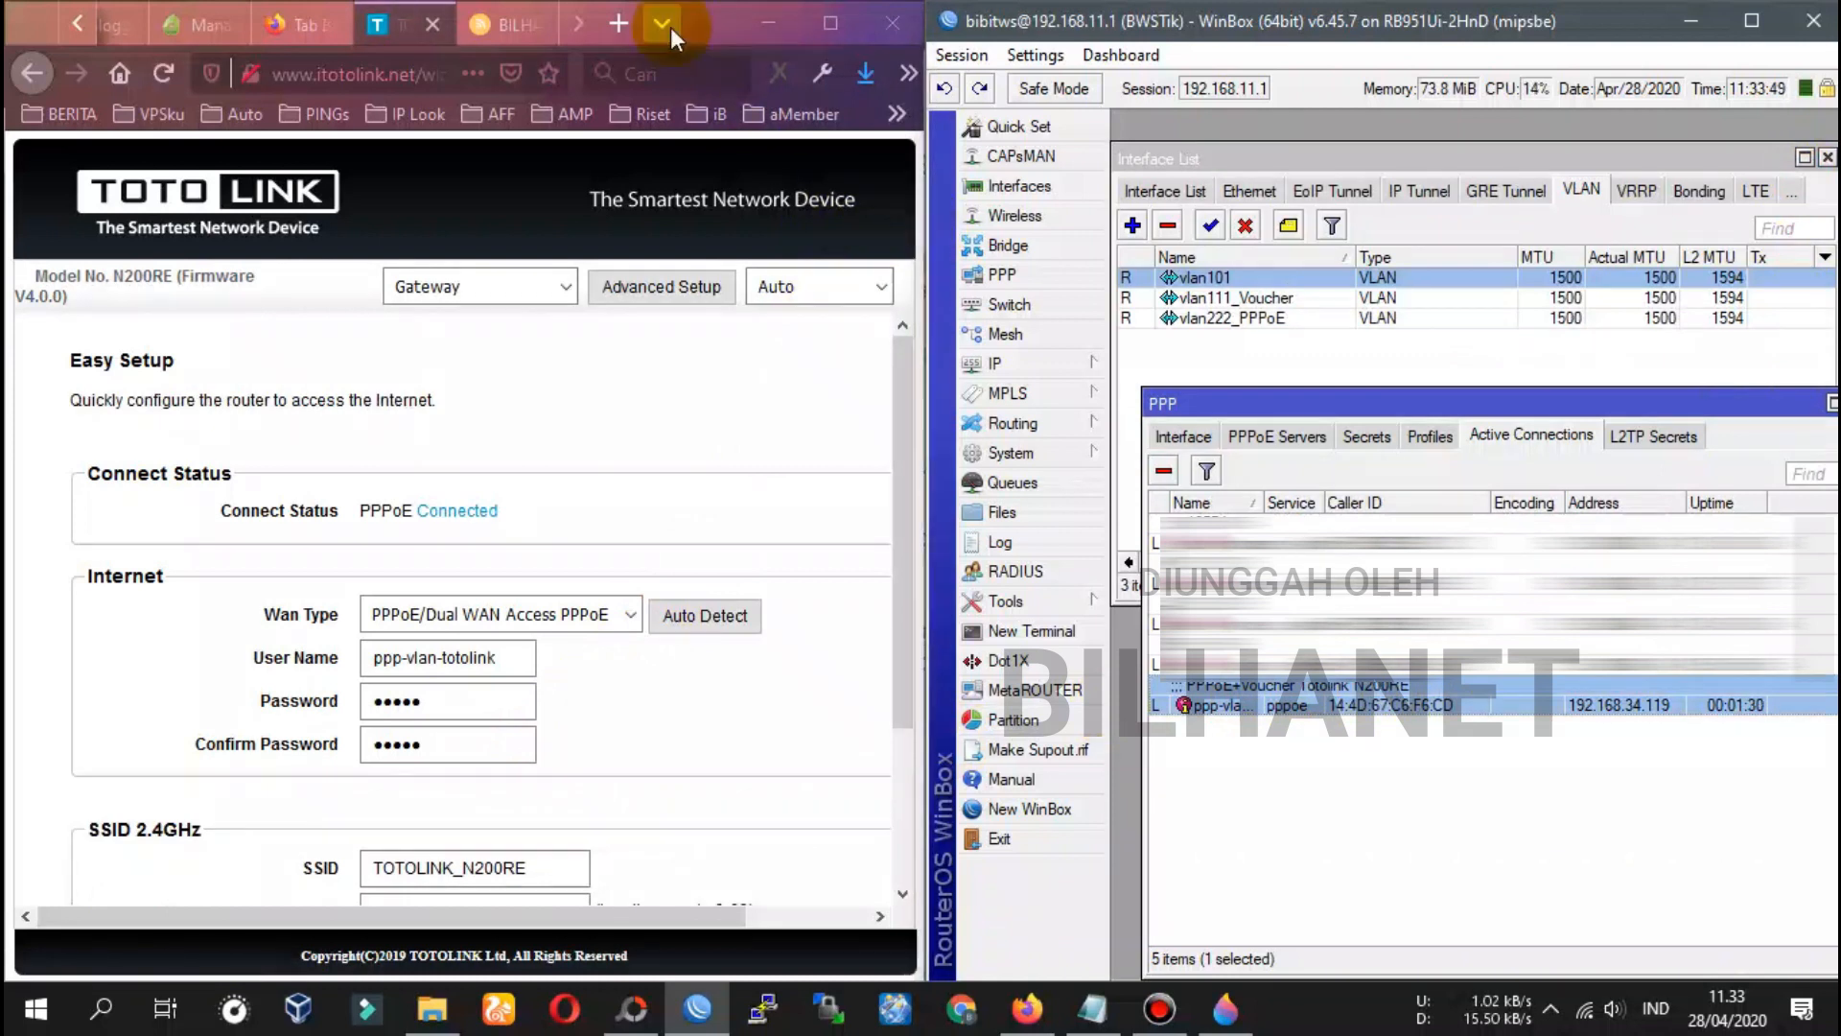
pyautogui.click(711, 24)
pyautogui.moveTo(921, 124); pyautogui.dragTo(1120, 144)
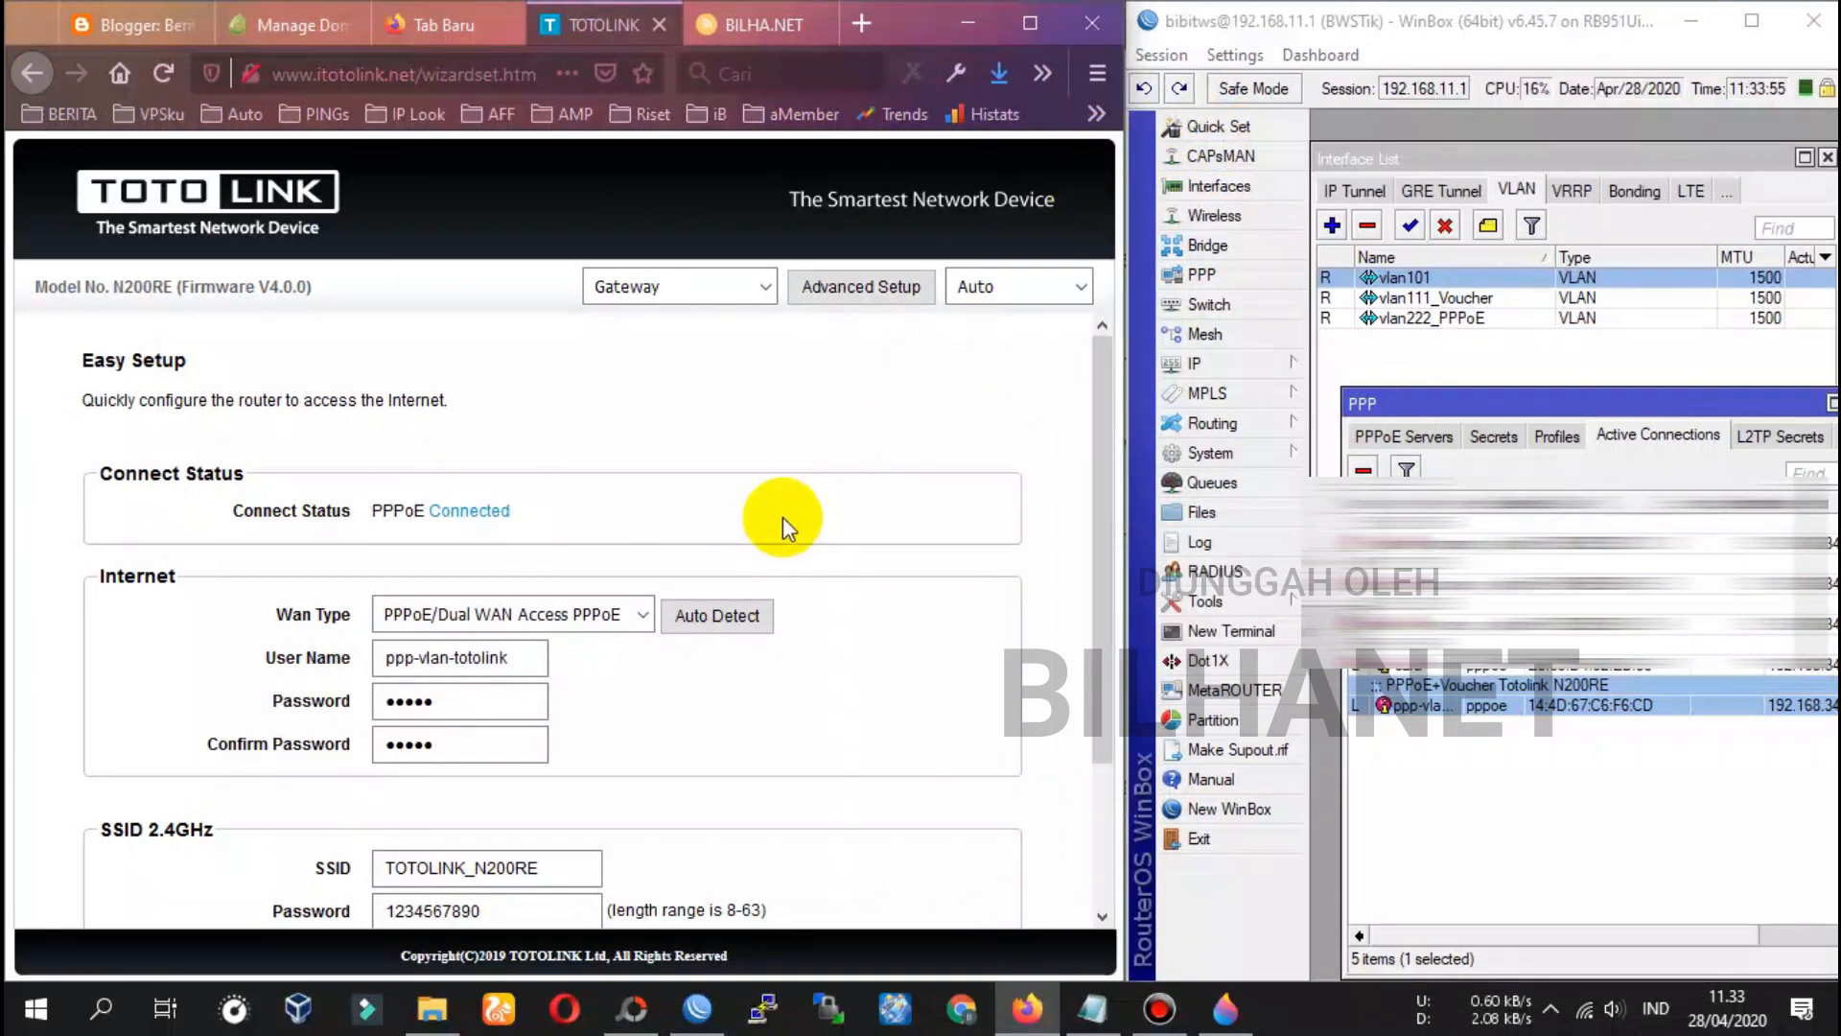
pyautogui.scroll(-1, 787, 515)
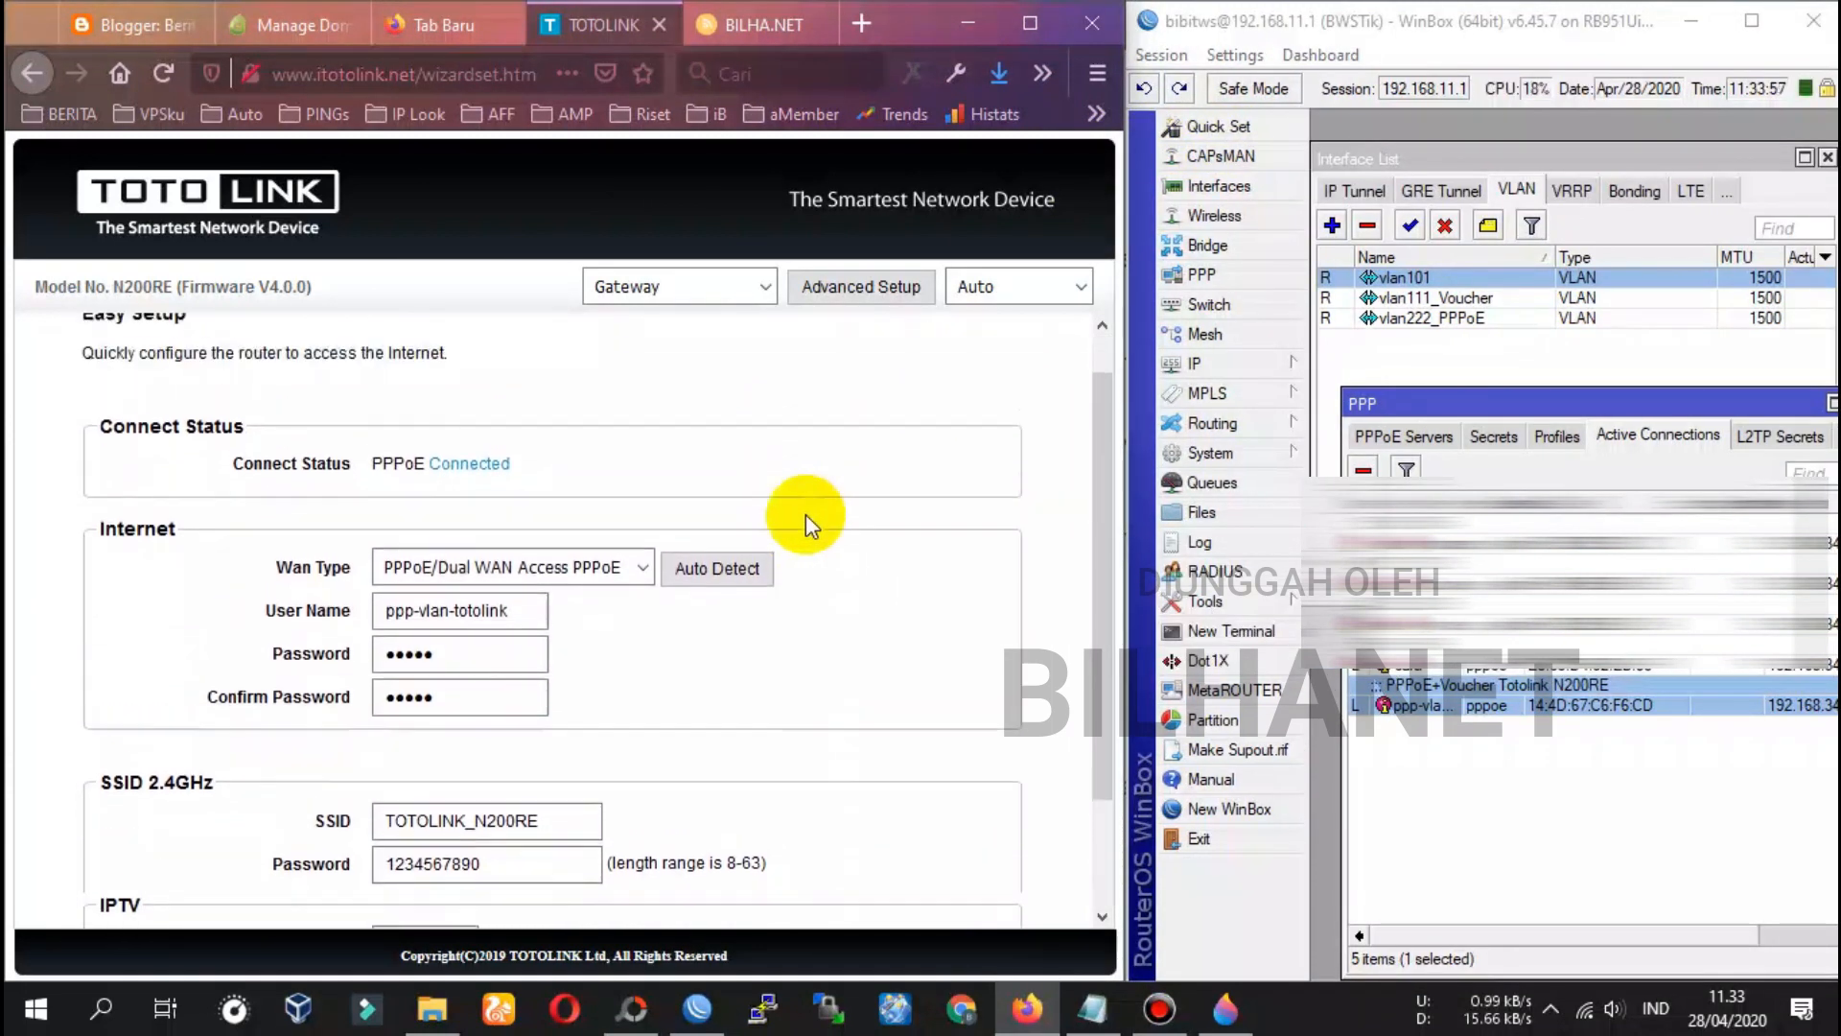
pyautogui.scroll(1, 805, 514)
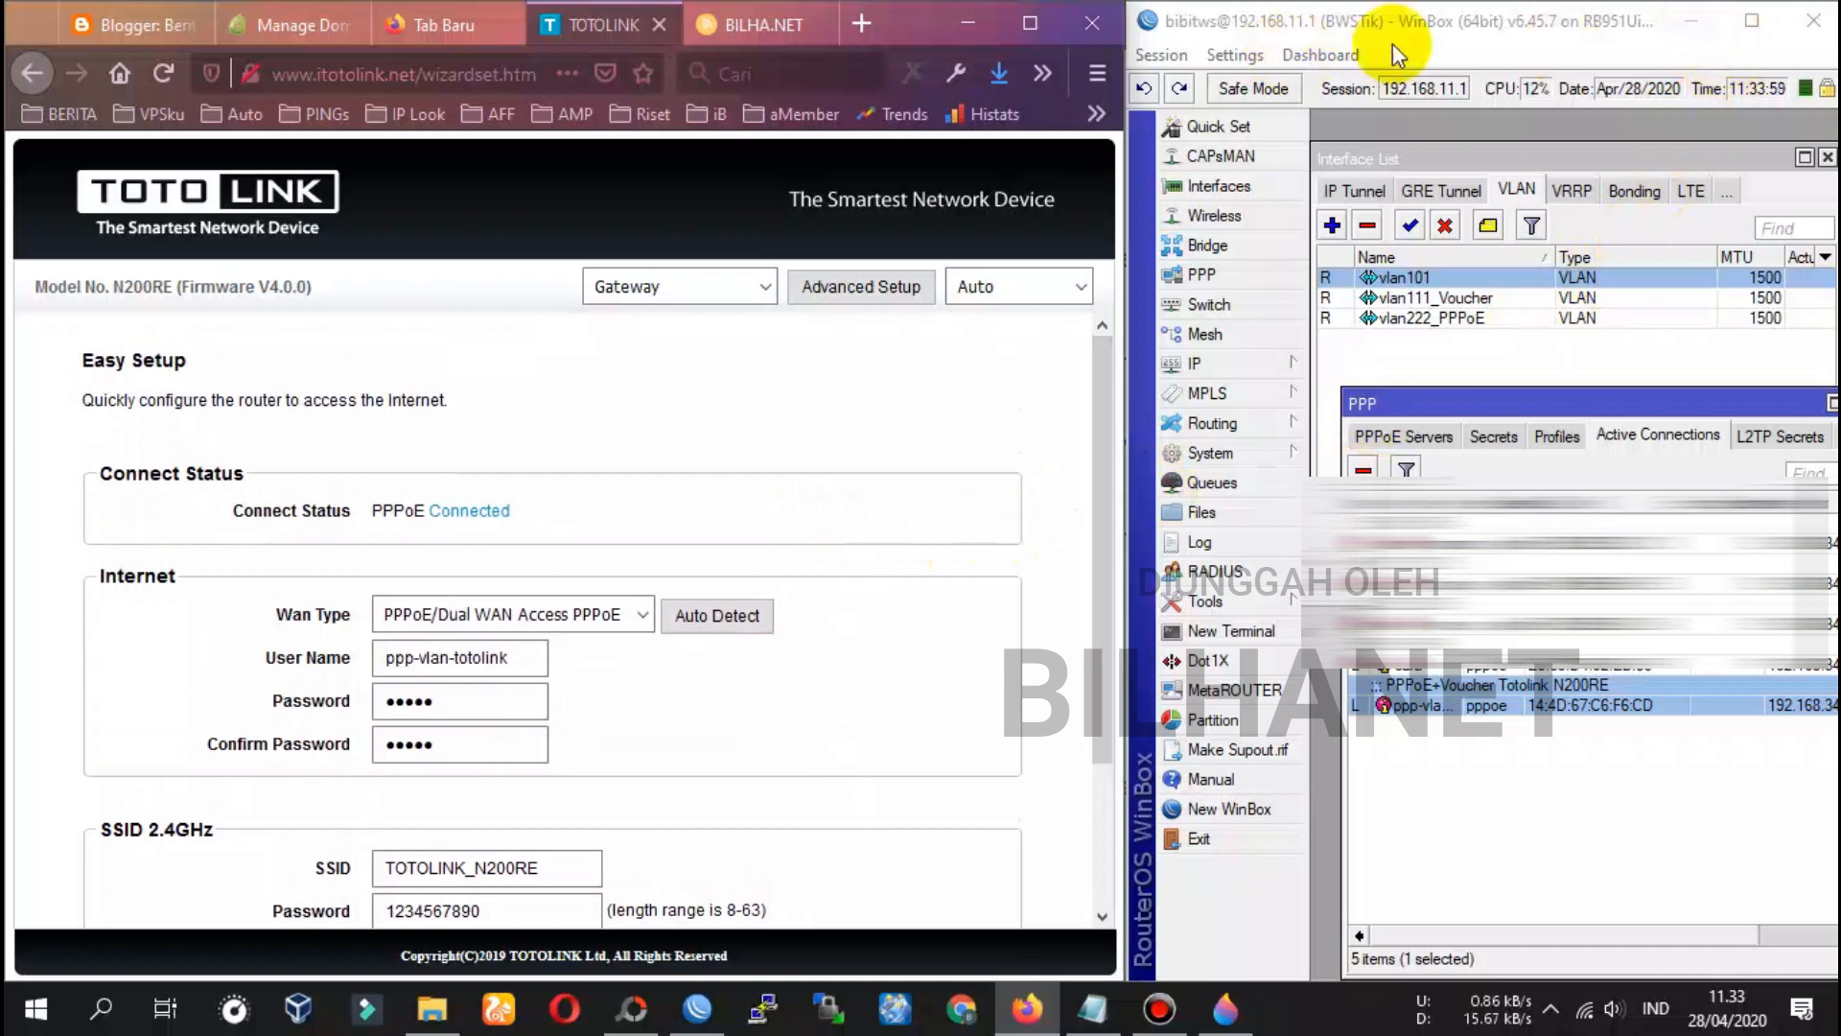
pyautogui.click(1689, 24)
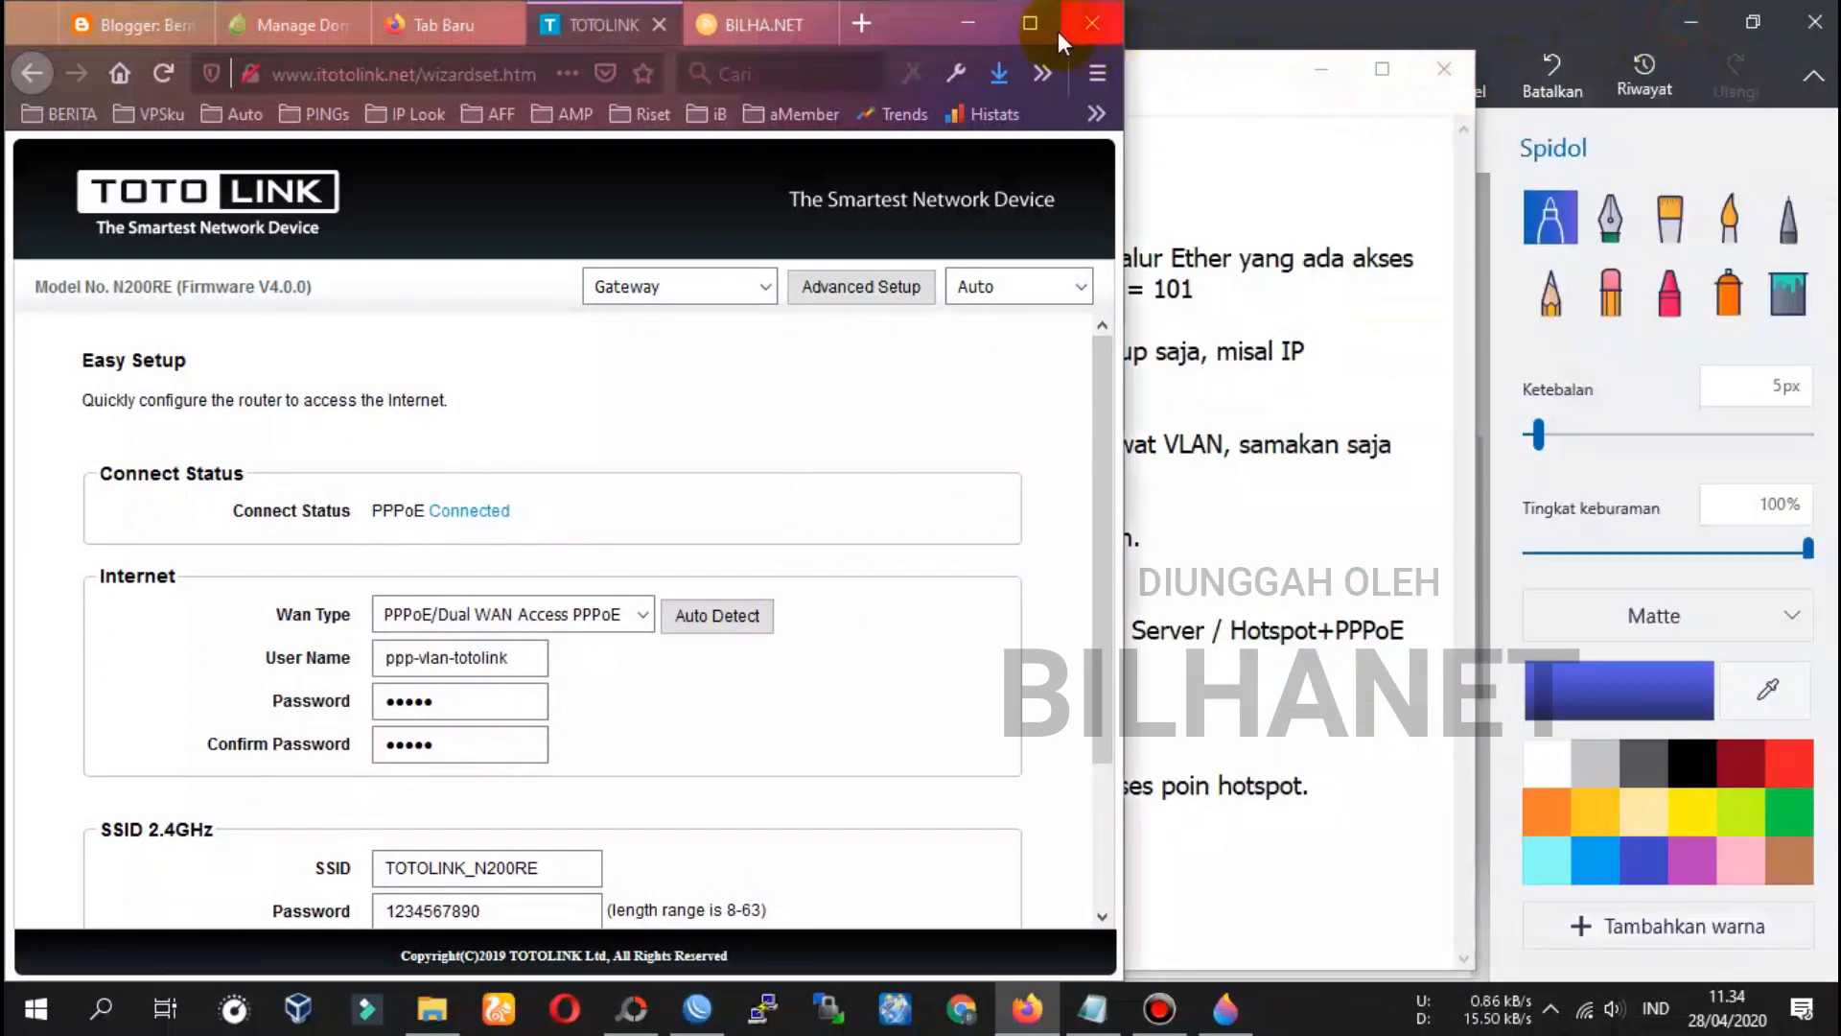
# Maximize Firefox, verify PPPoE Connected, and open the Advanced Setup Status page
pyautogui.click(1032, 25)
pyautogui.scroll(-4, 743, 606)
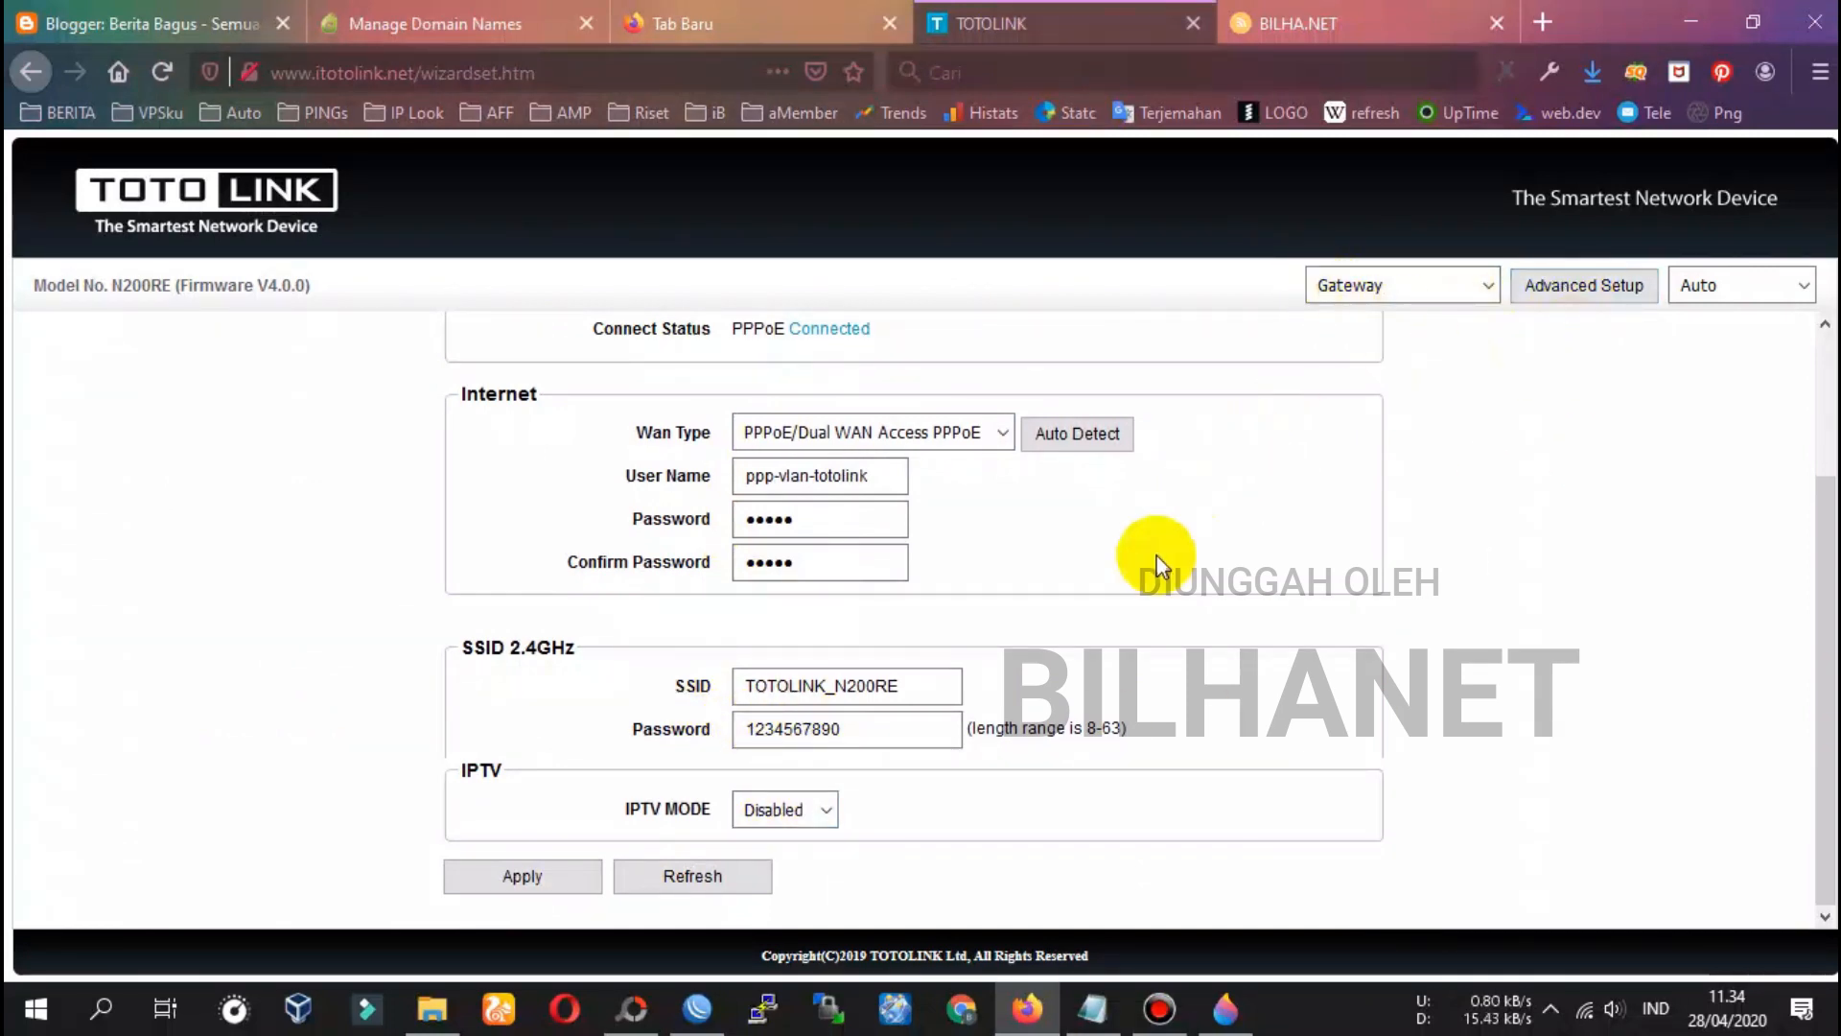
pyautogui.scroll(4, 863, 556)
pyautogui.moveTo(597, 516); pyautogui.dragTo(946, 514)
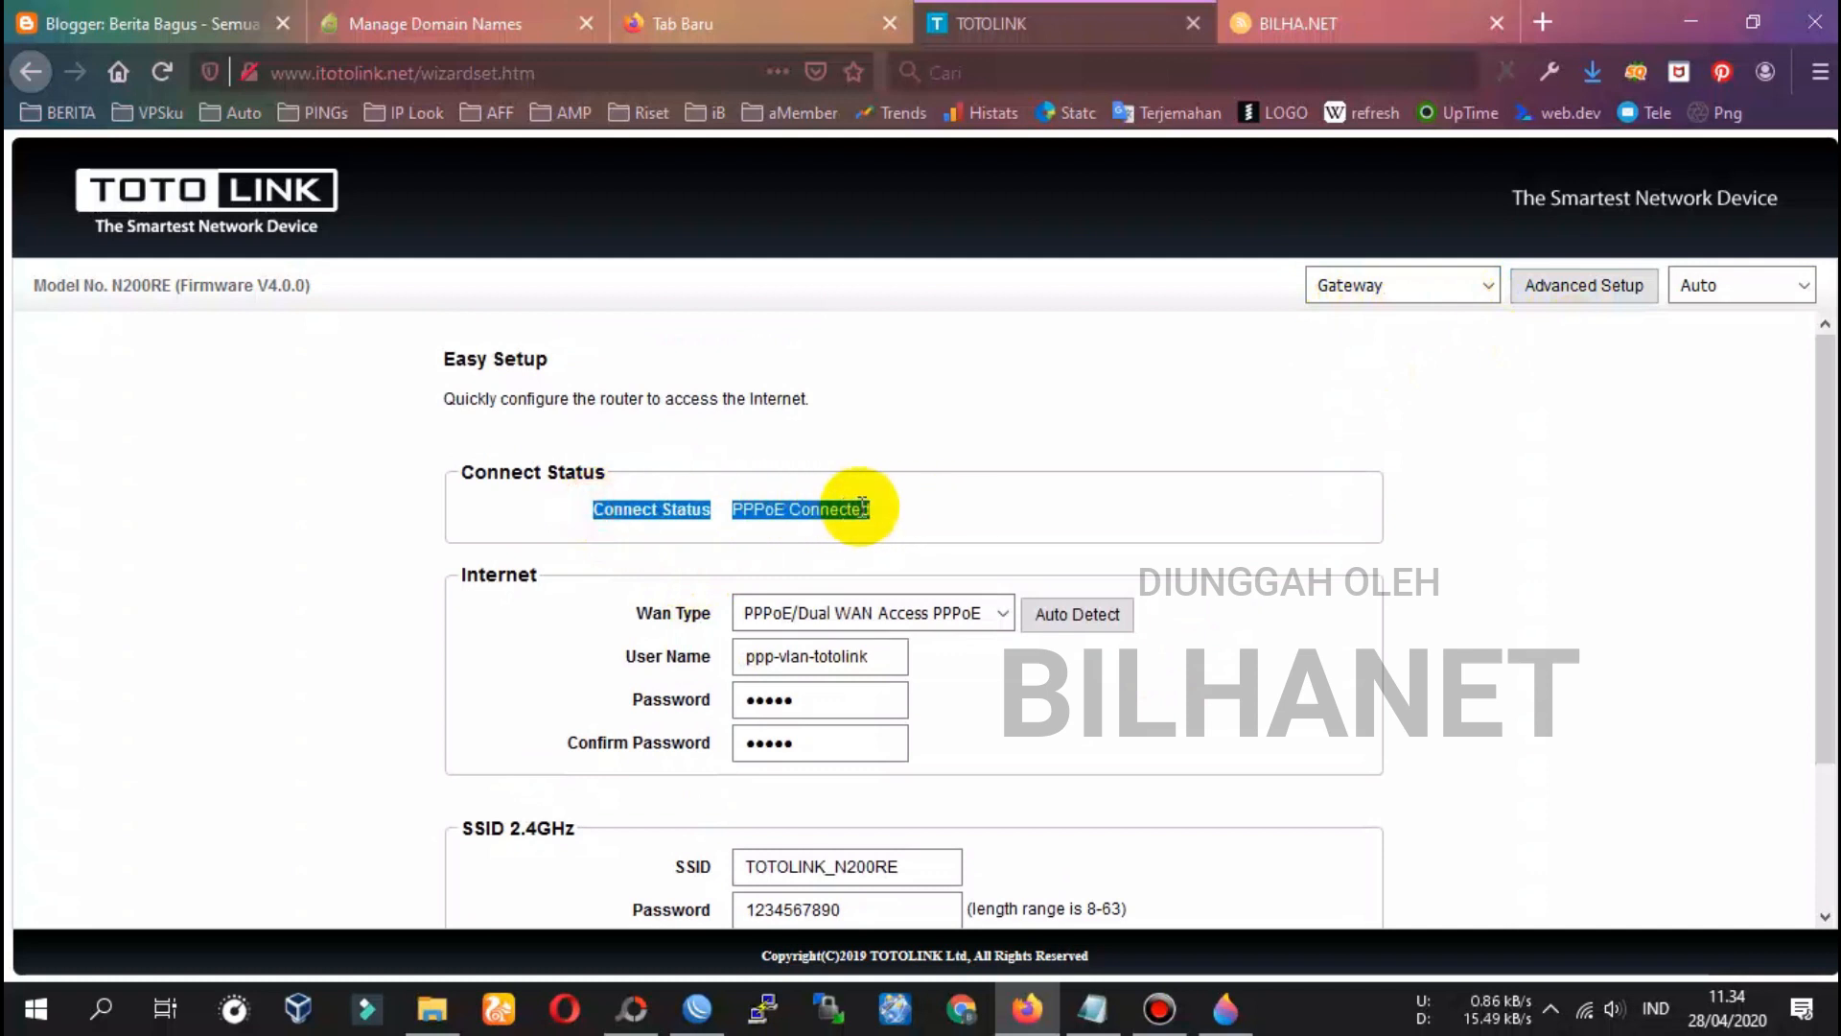
pyautogui.click(834, 505)
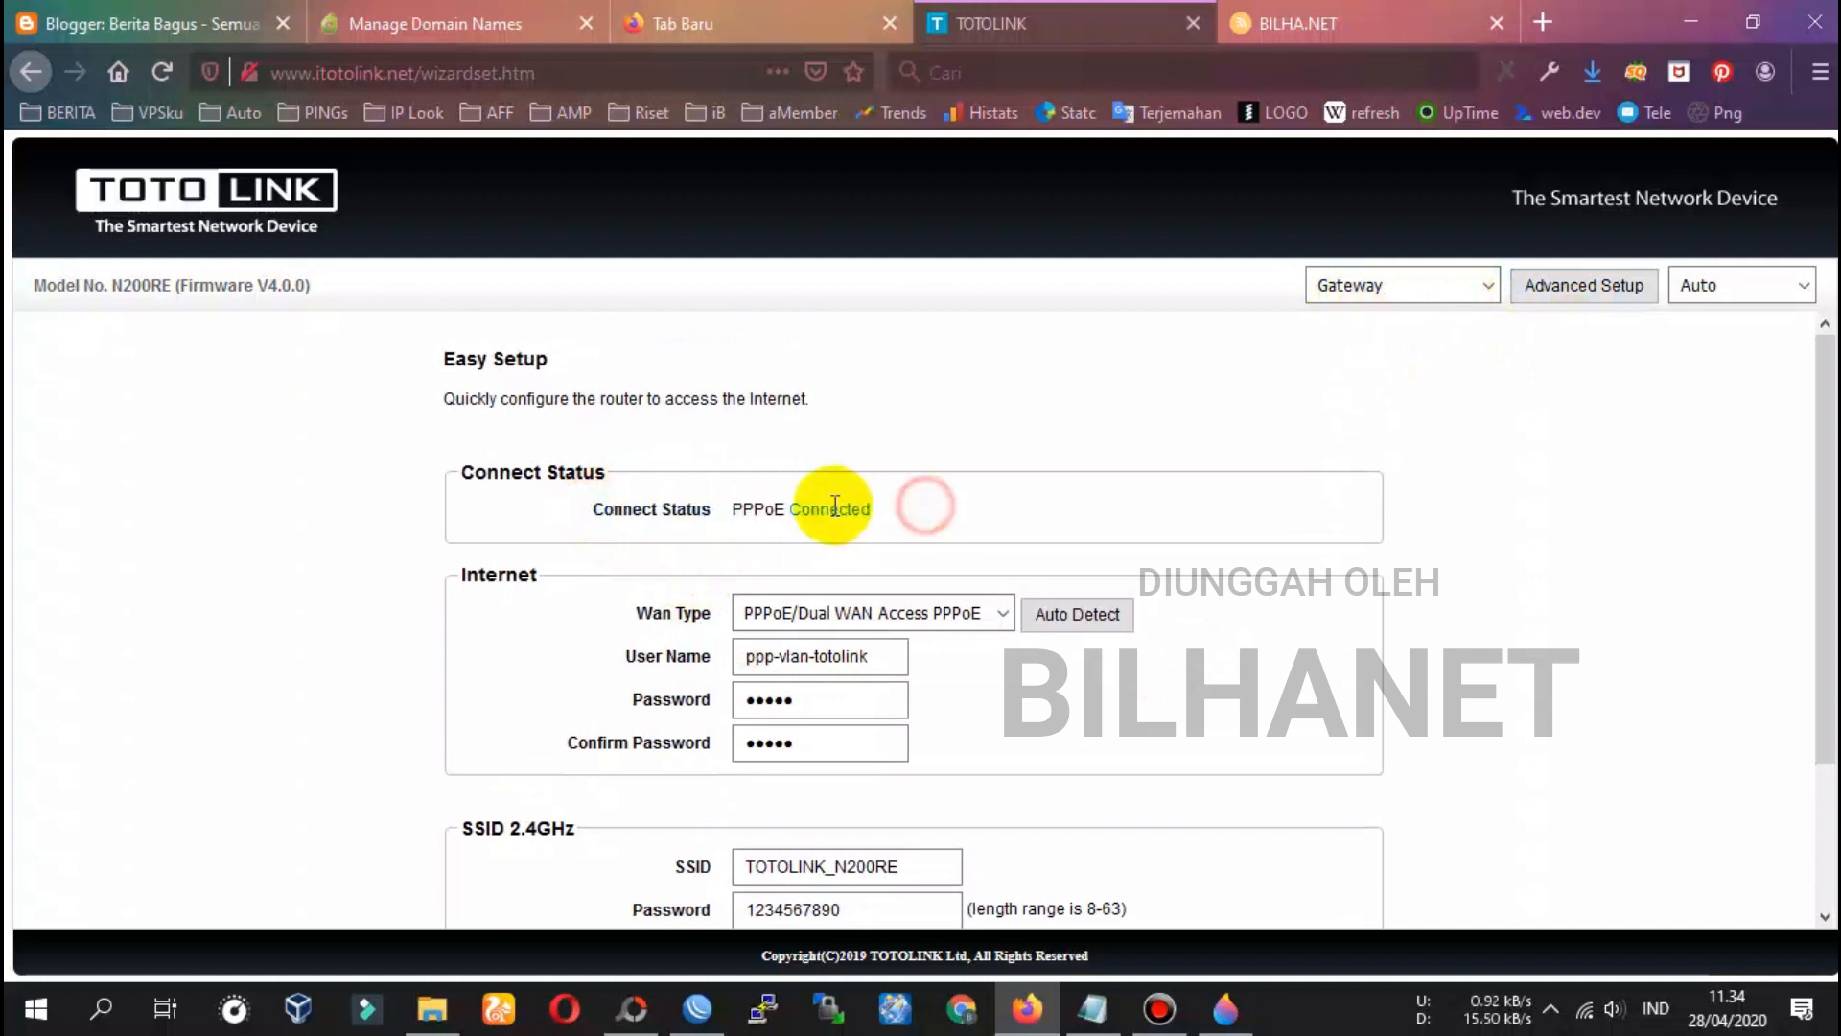
pyautogui.click(1577, 303)
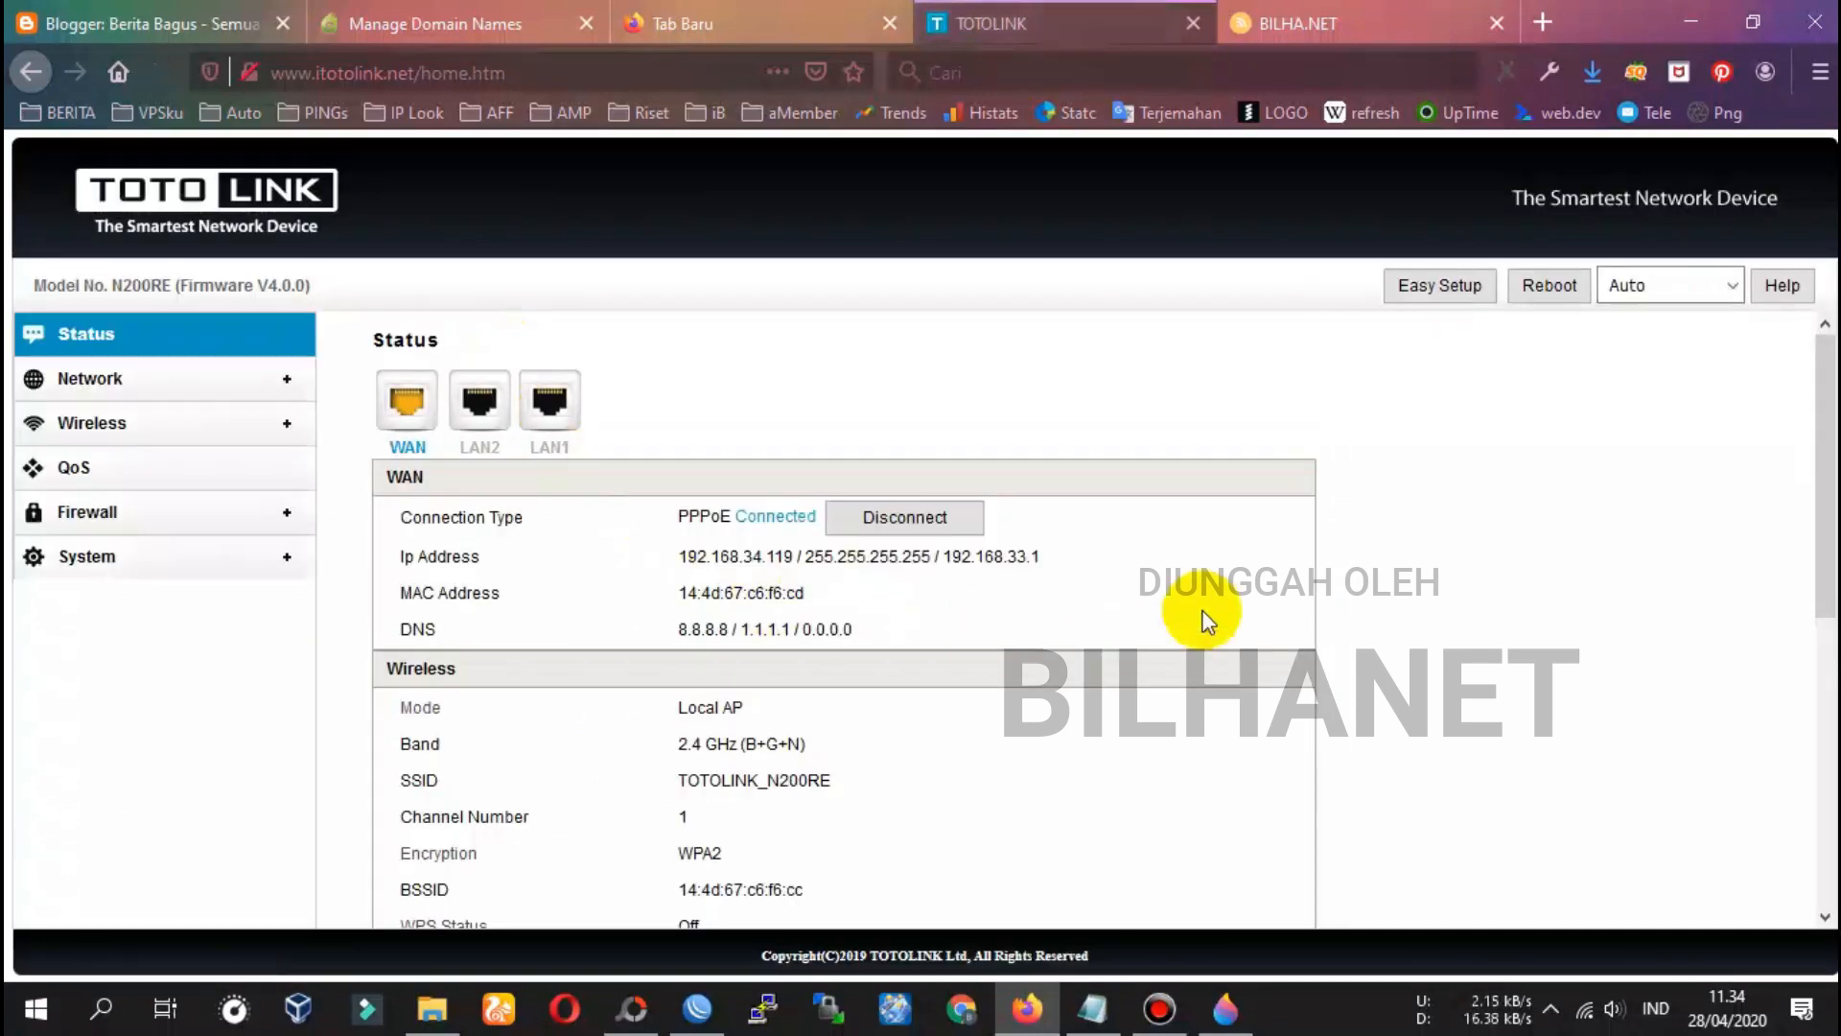
pyautogui.click(1093, 1009)
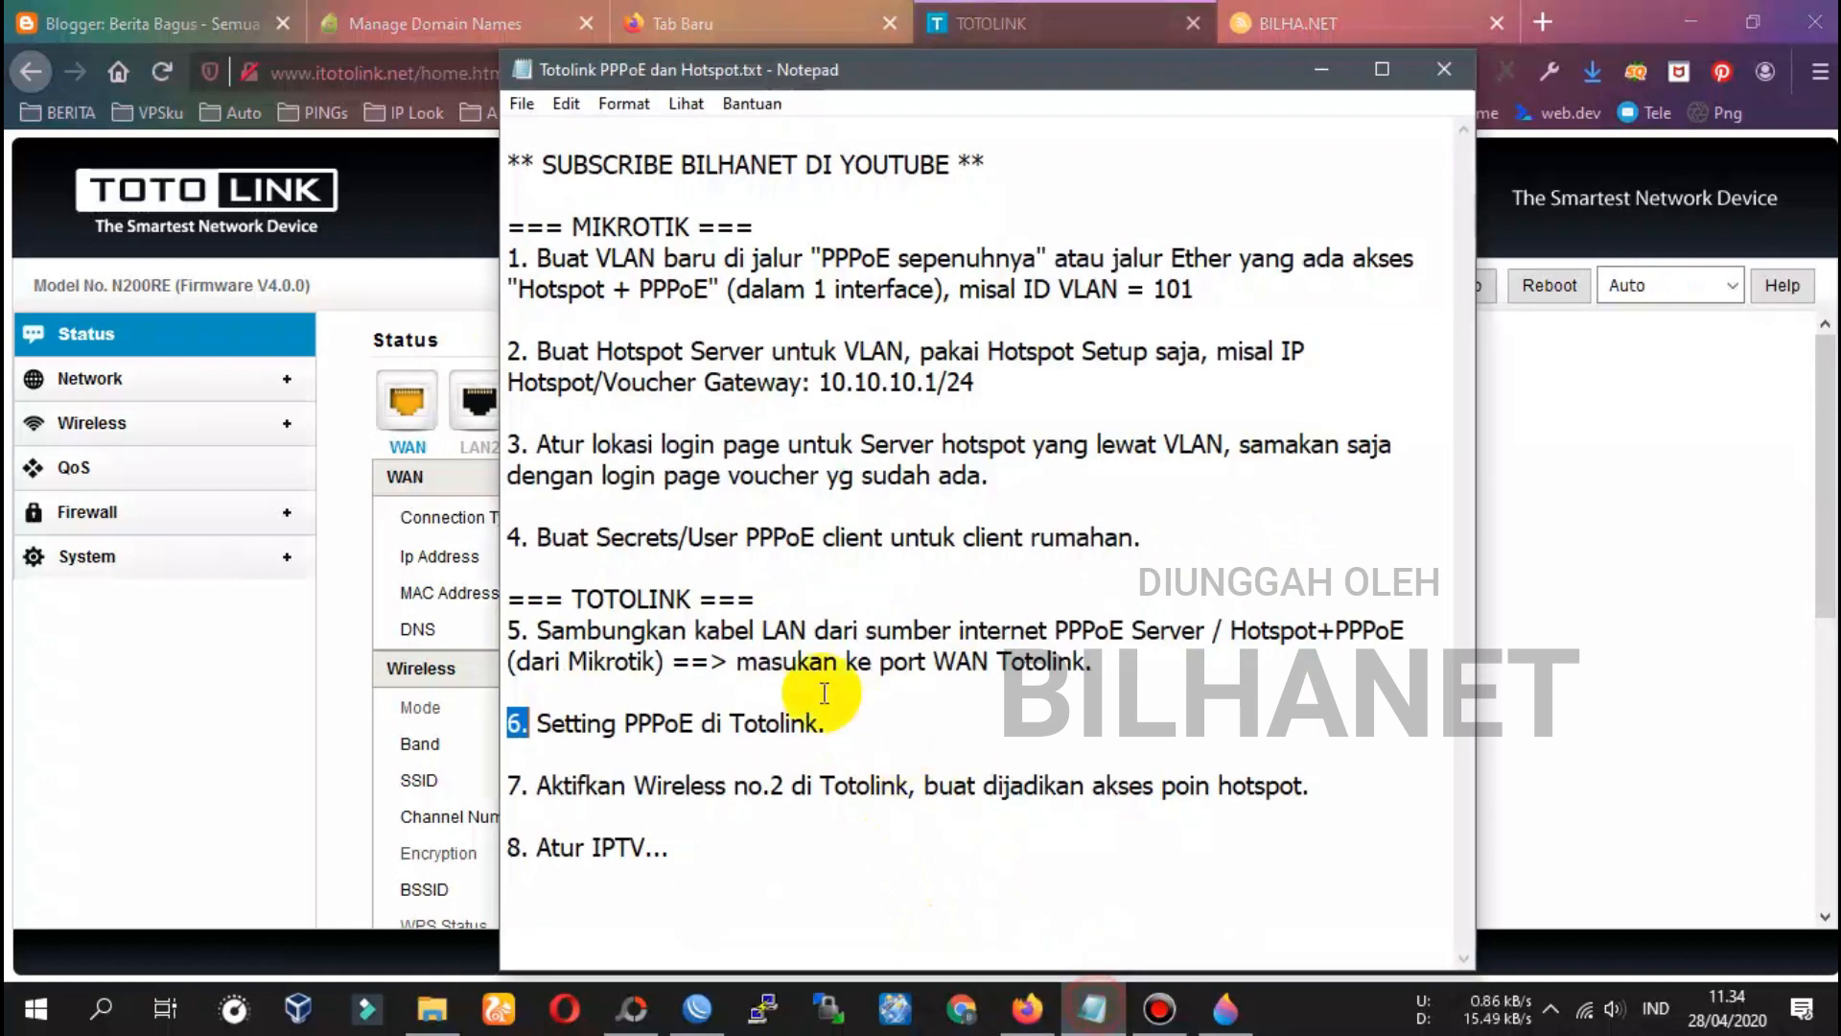
pyautogui.moveTo(613, 724); pyautogui.dragTo(797, 726)
pyautogui.click(552, 782)
pyautogui.moveTo(540, 781); pyautogui.dragTo(494, 779)
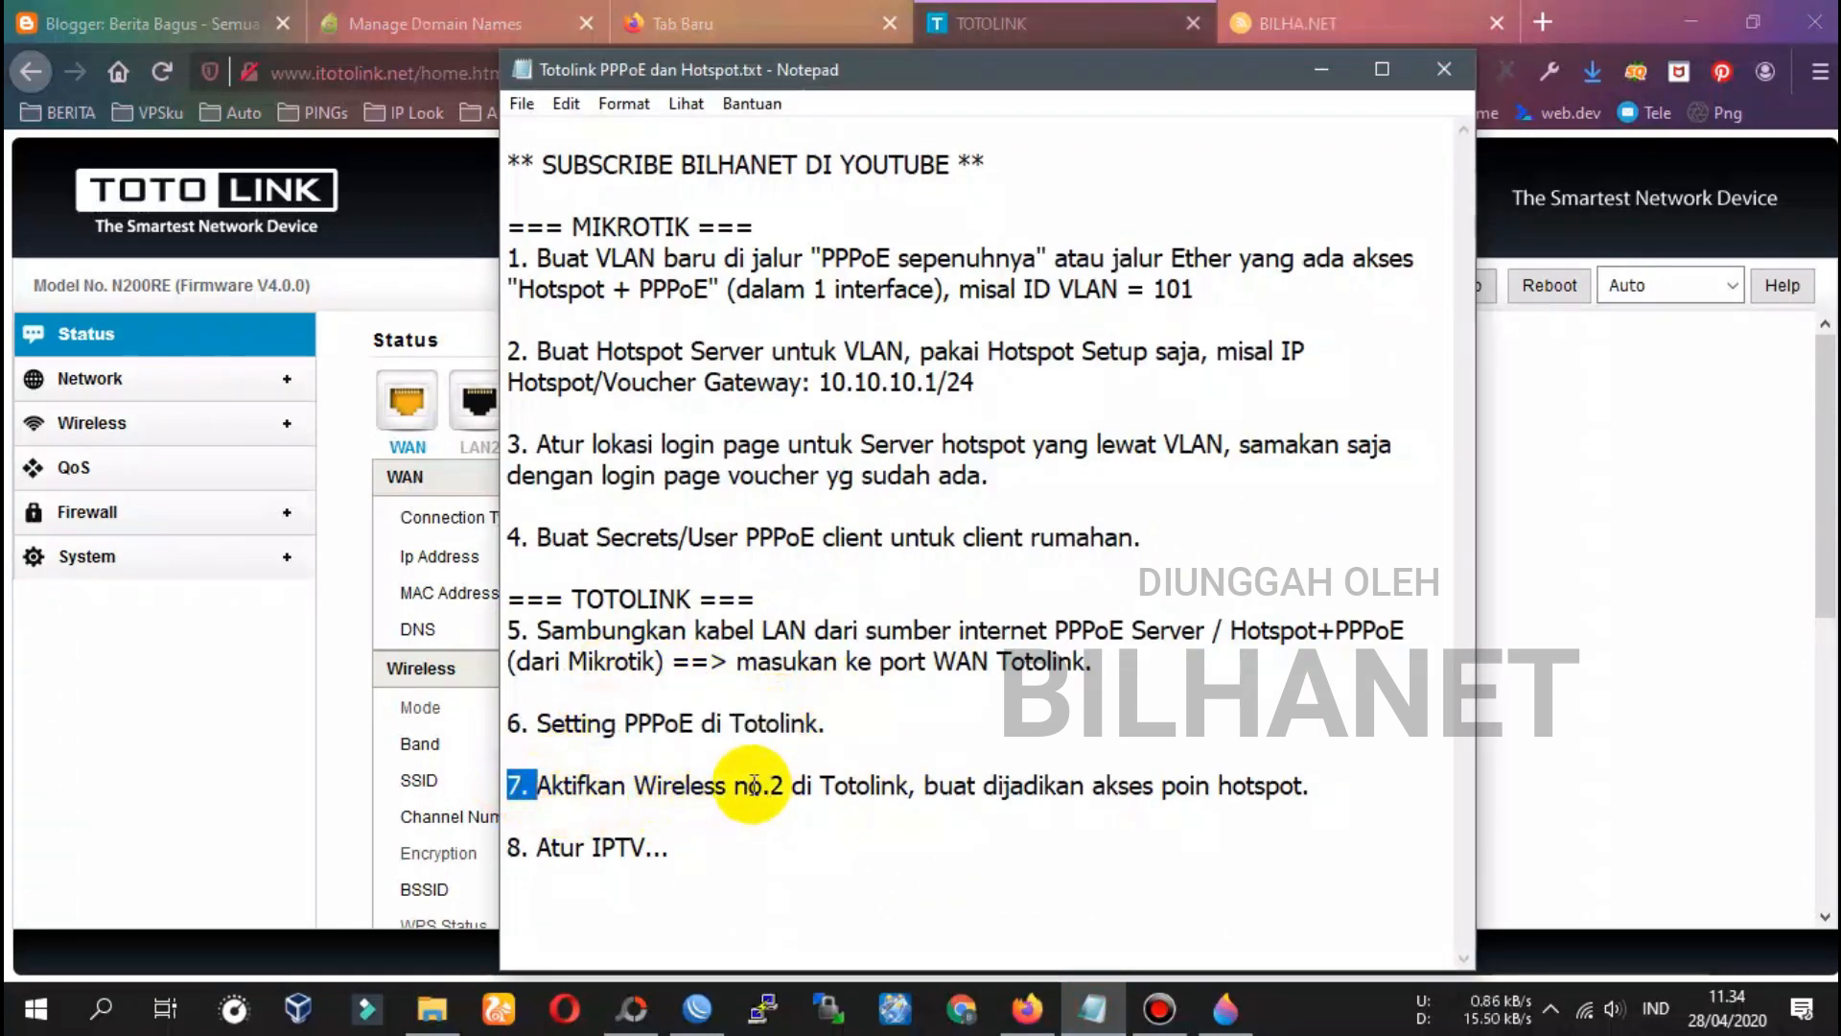
pyautogui.moveTo(740, 785); pyautogui.dragTo(782, 785)
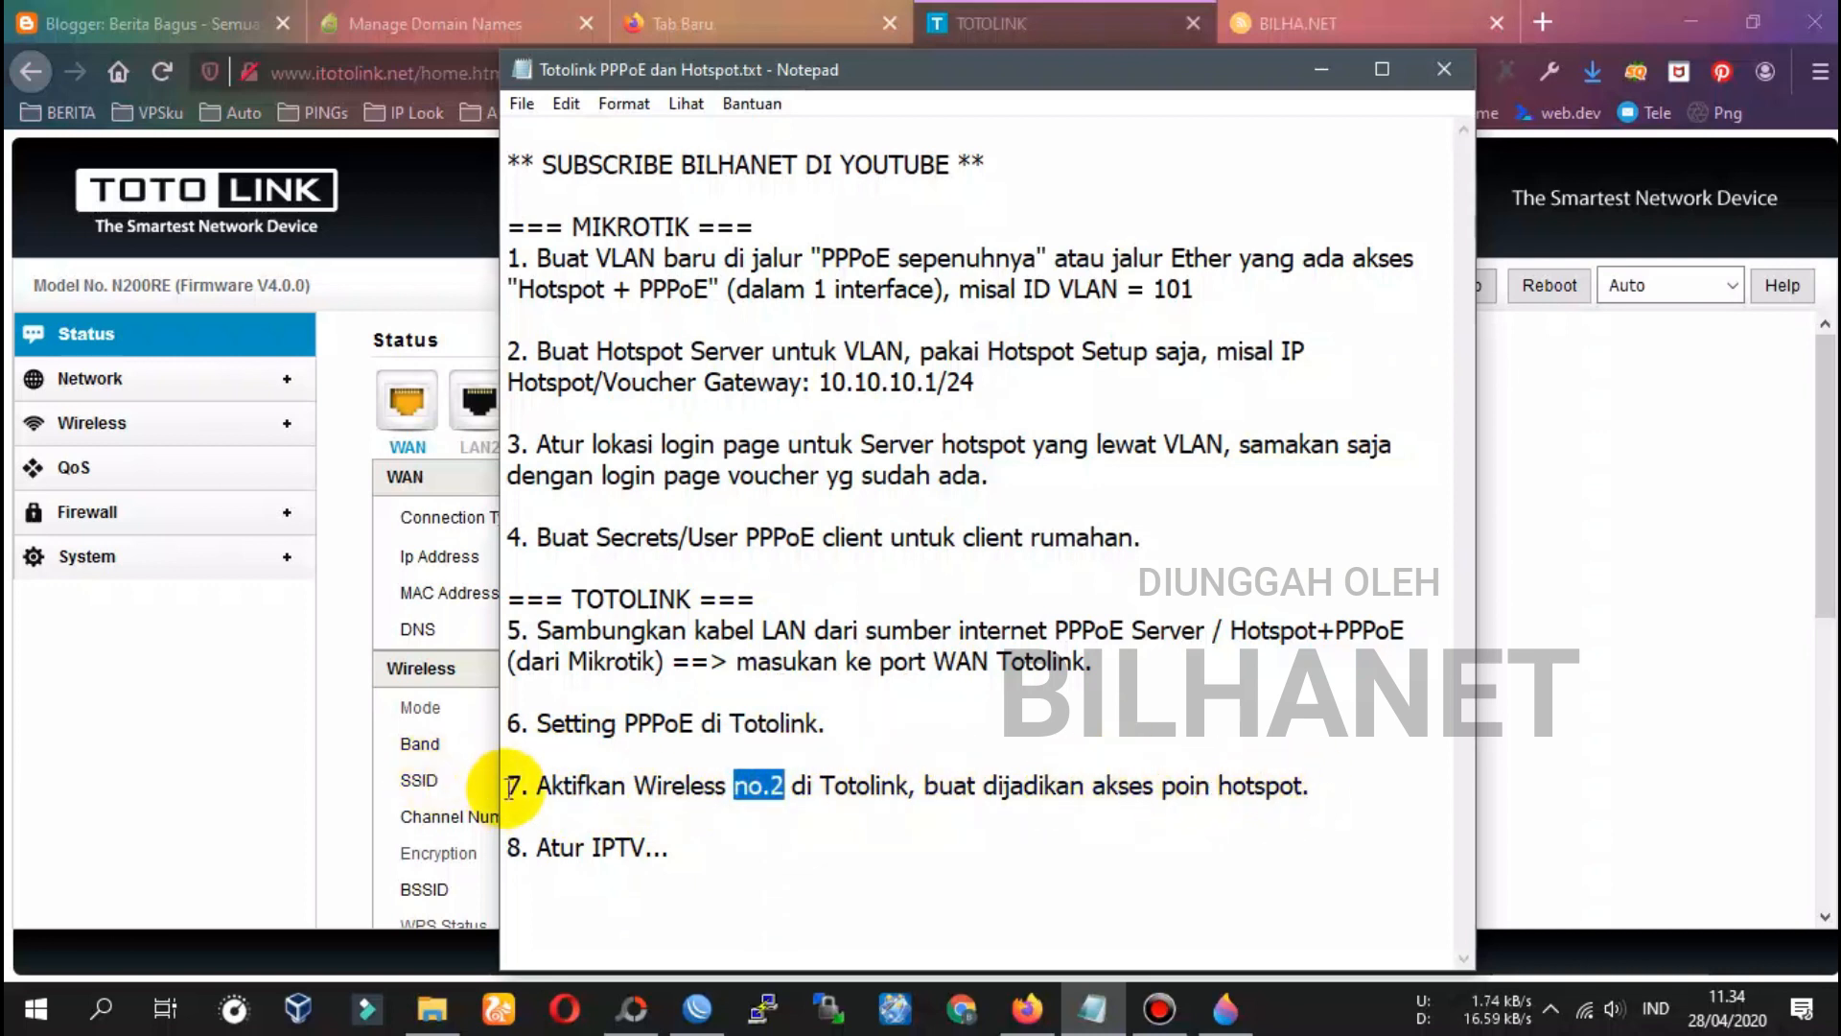
pyautogui.moveTo(493, 781); pyautogui.dragTo(532, 787)
pyautogui.click(1050, 23)
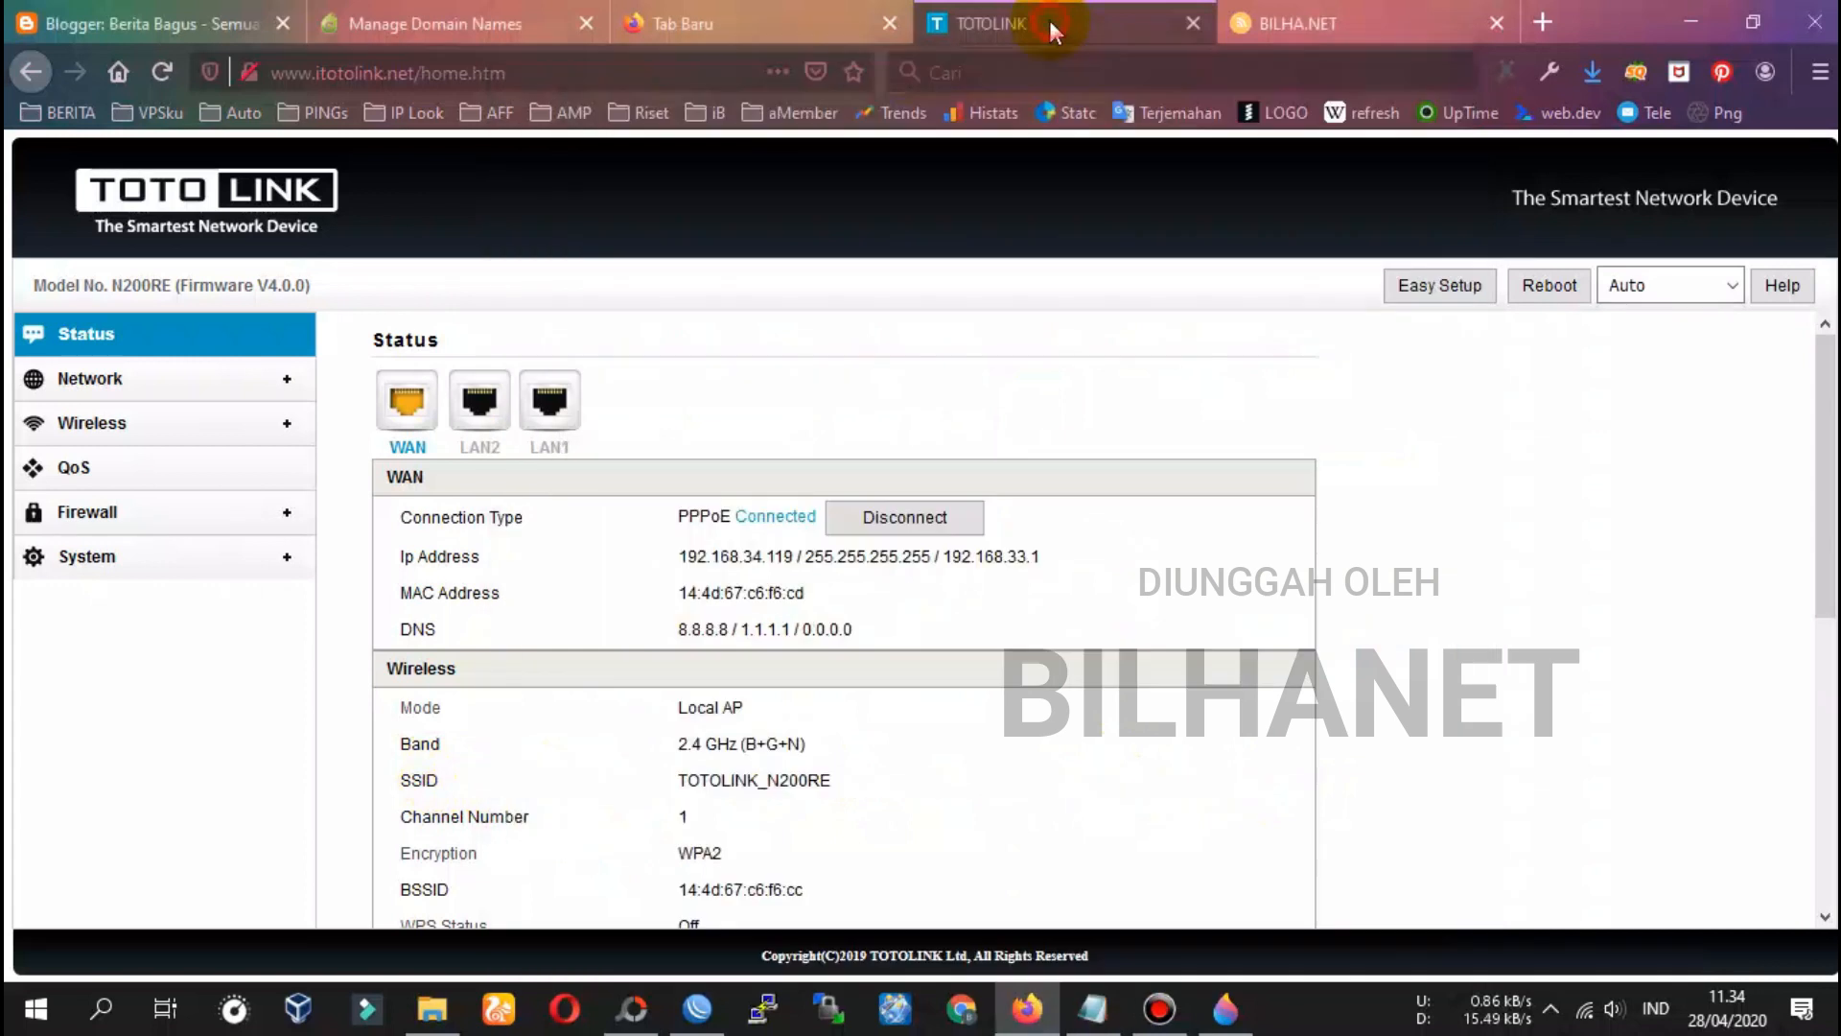
pyautogui.click(1092, 1009)
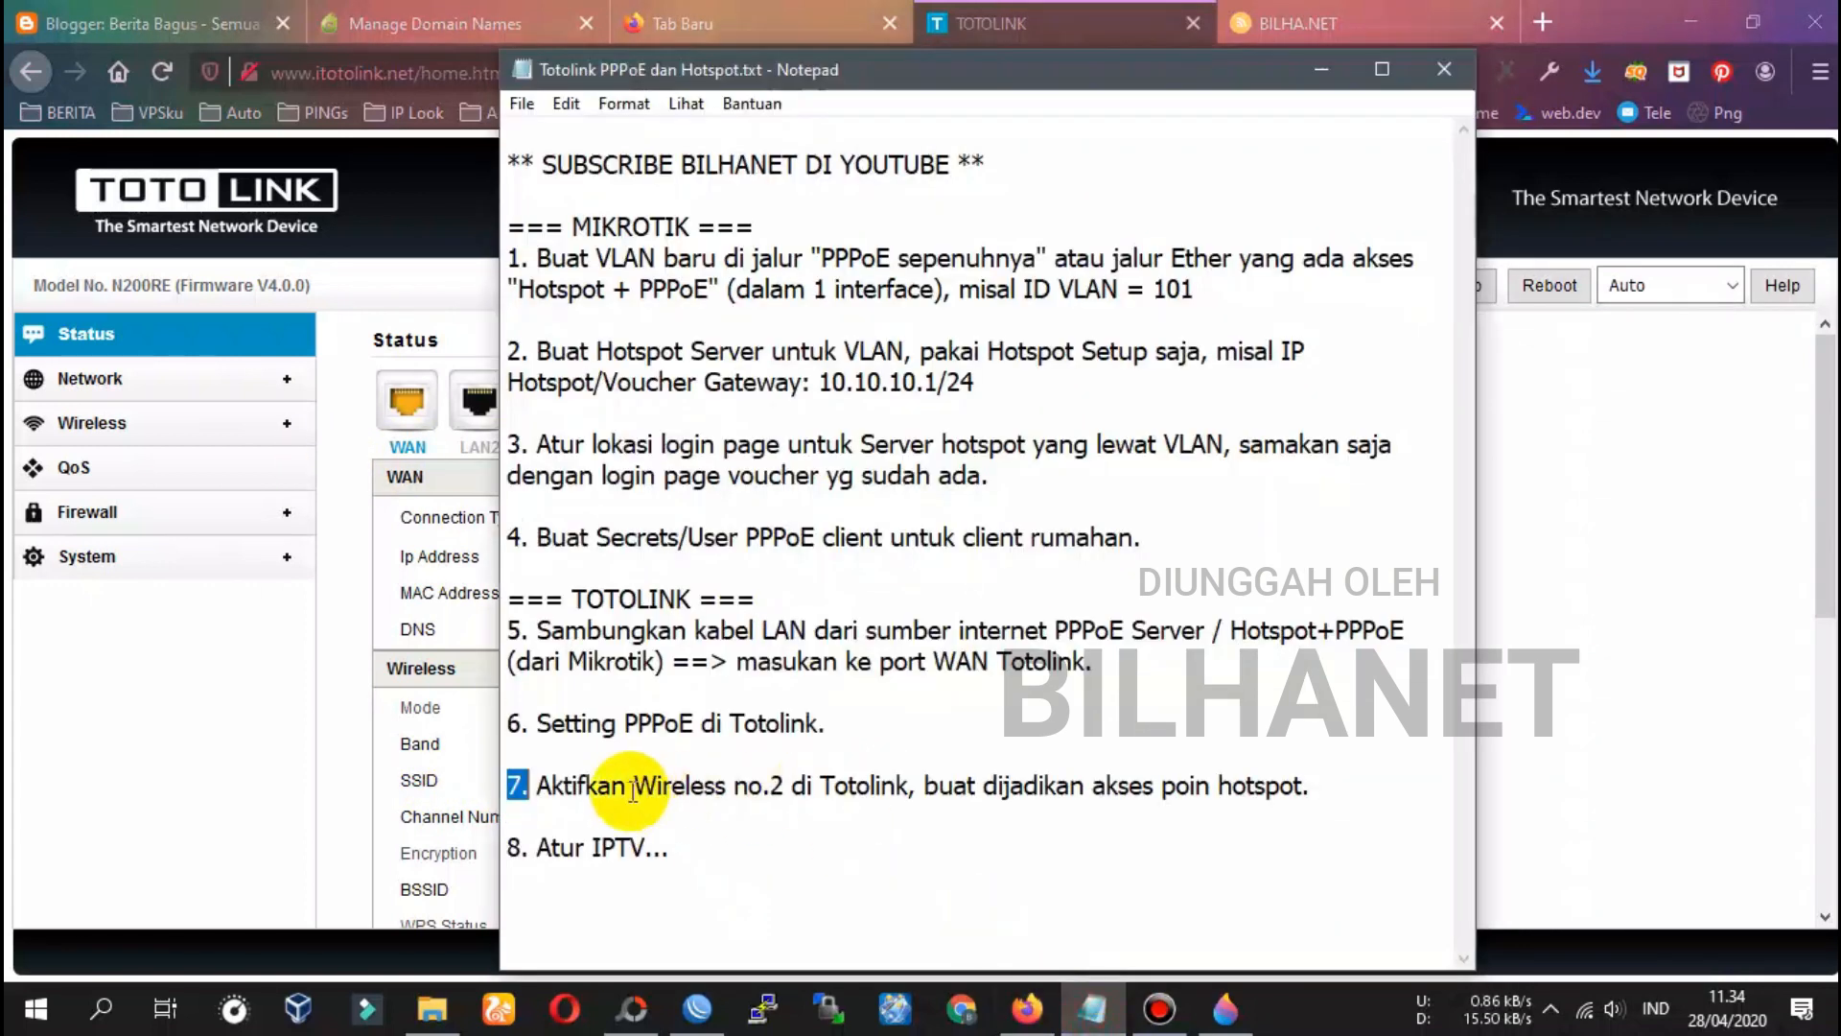
pyautogui.click(1113, 19)
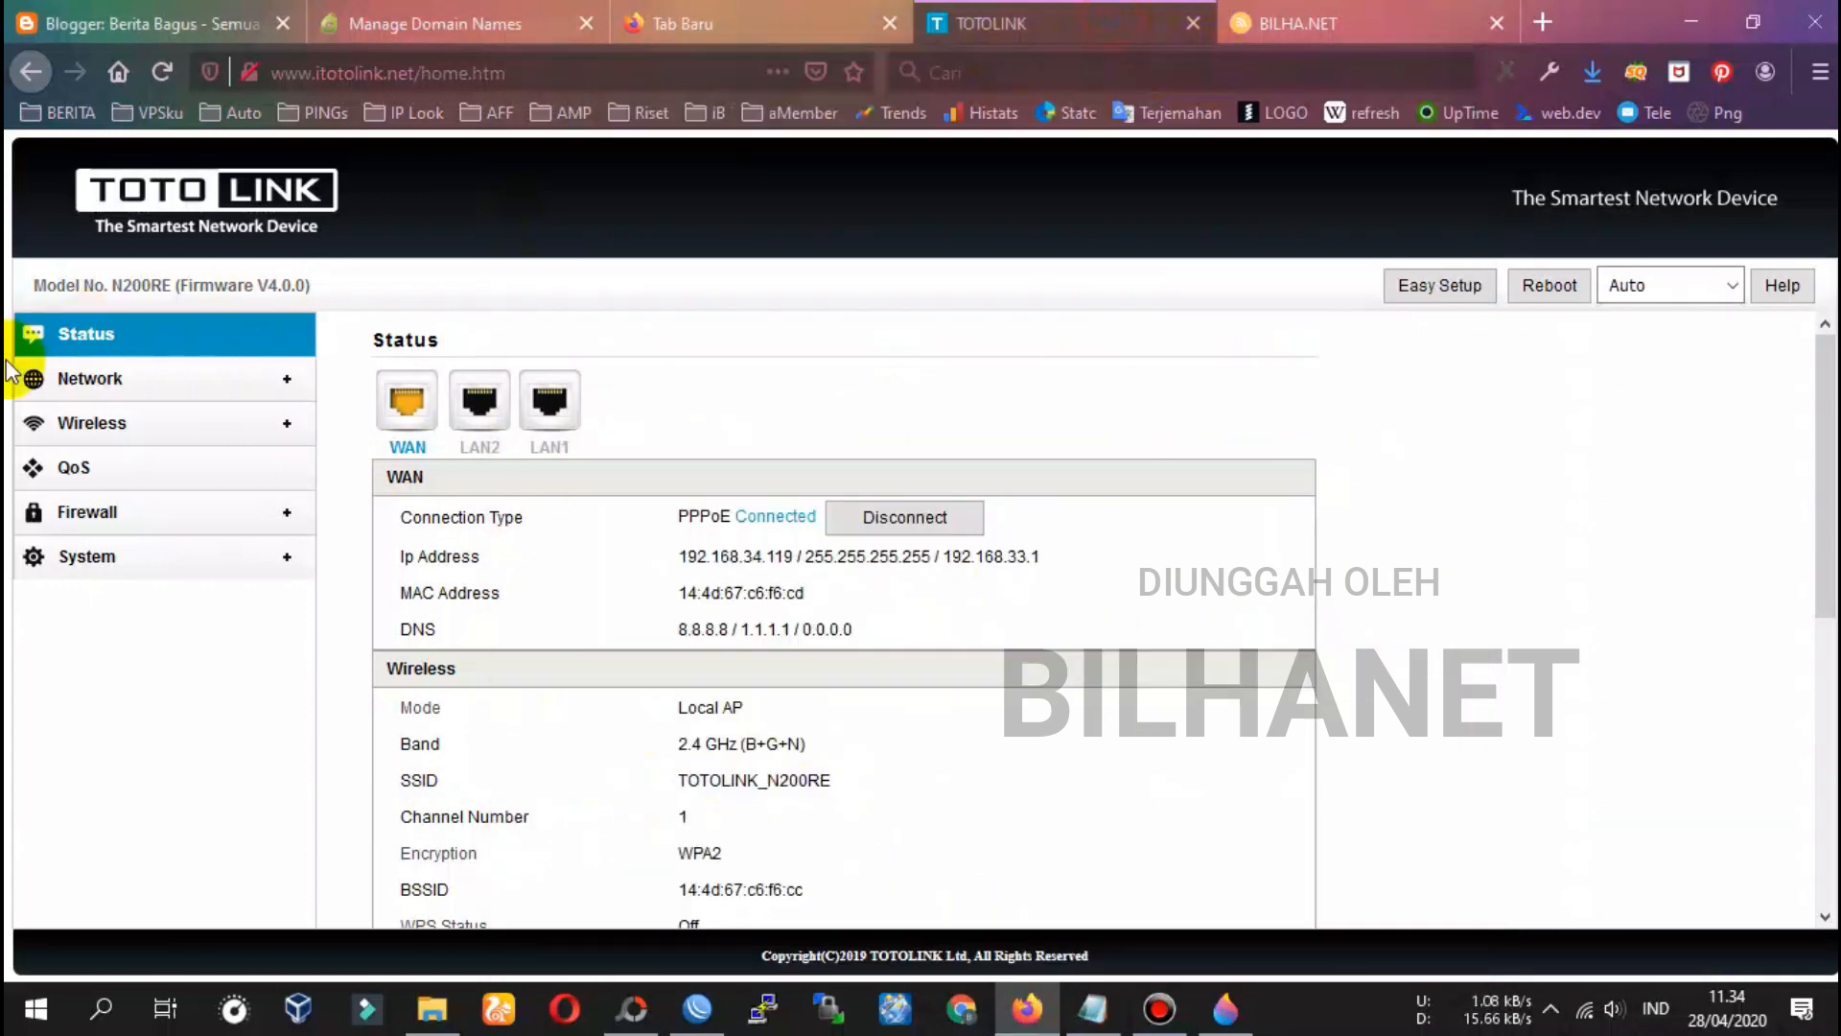
# Open TOTOLINK's Wireless Basic Settings page and copy the 'Multiple SSID 1' name for the notes
pyautogui.click(95, 427)
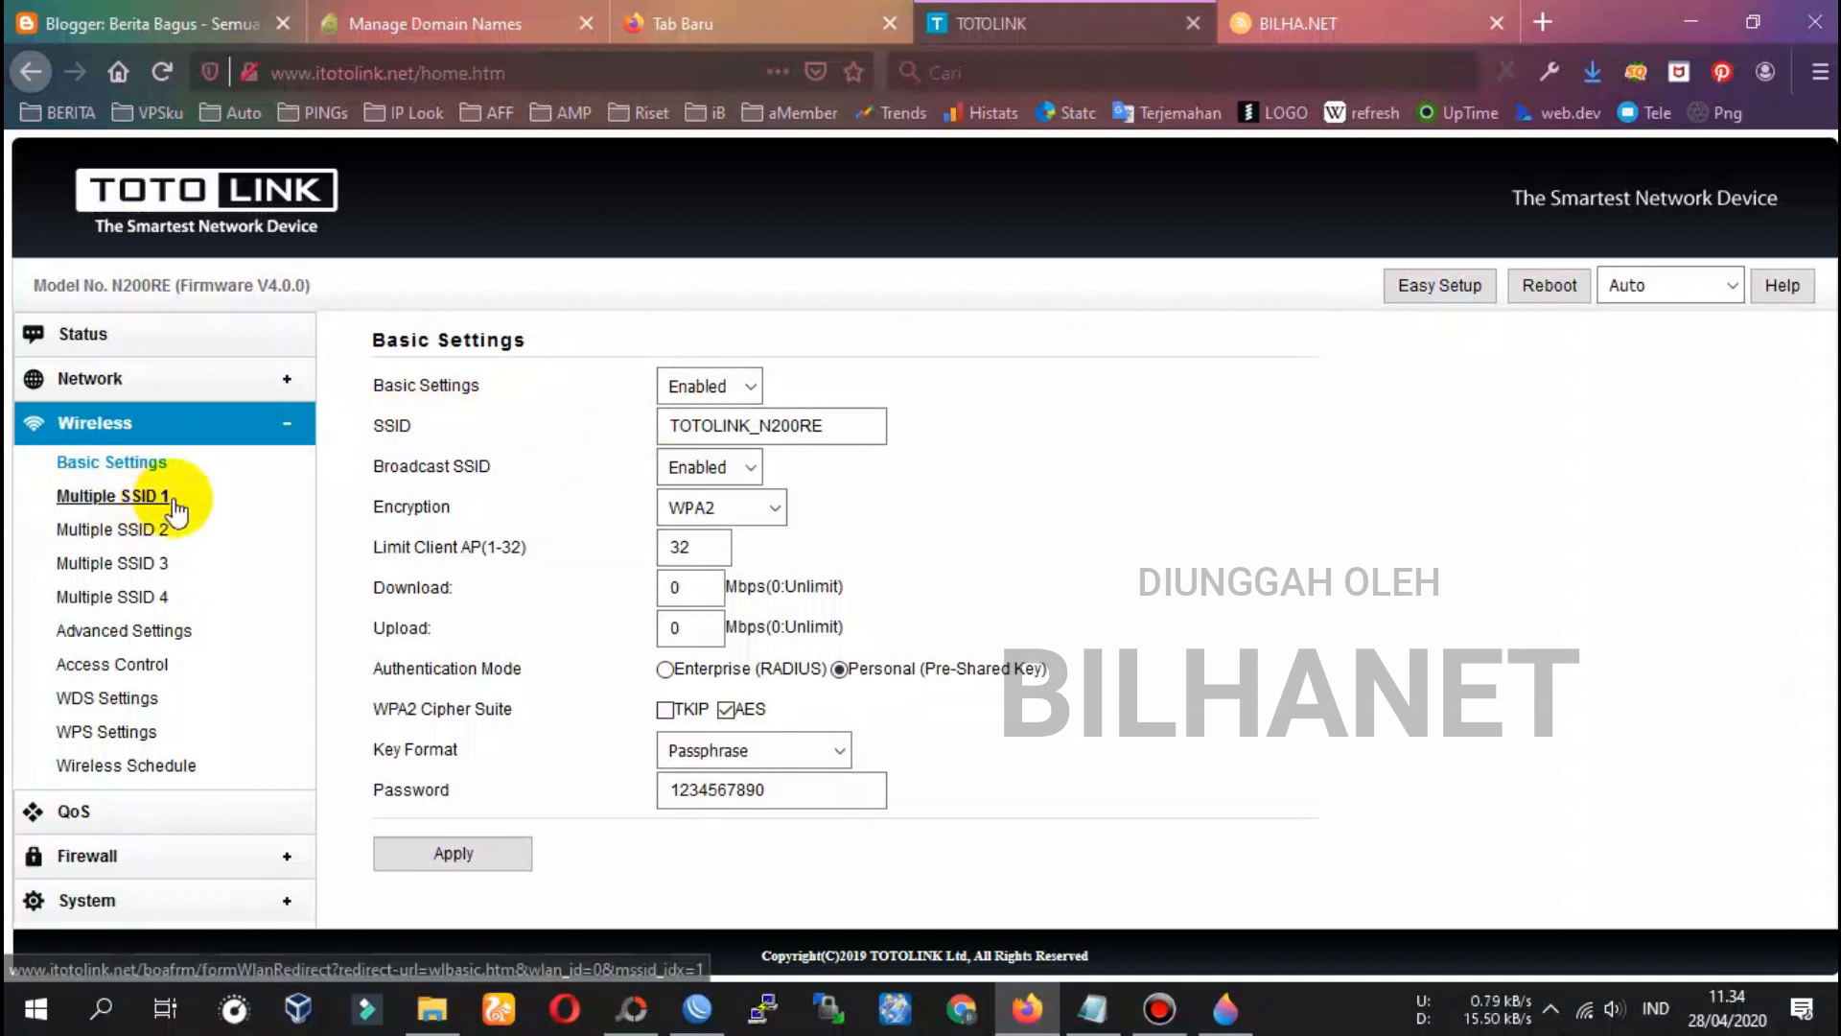
pyautogui.click(47, 501)
pyautogui.moveTo(47, 500); pyautogui.dragTo(180, 498)
pyautogui.hotkey('ctrl', 'c')
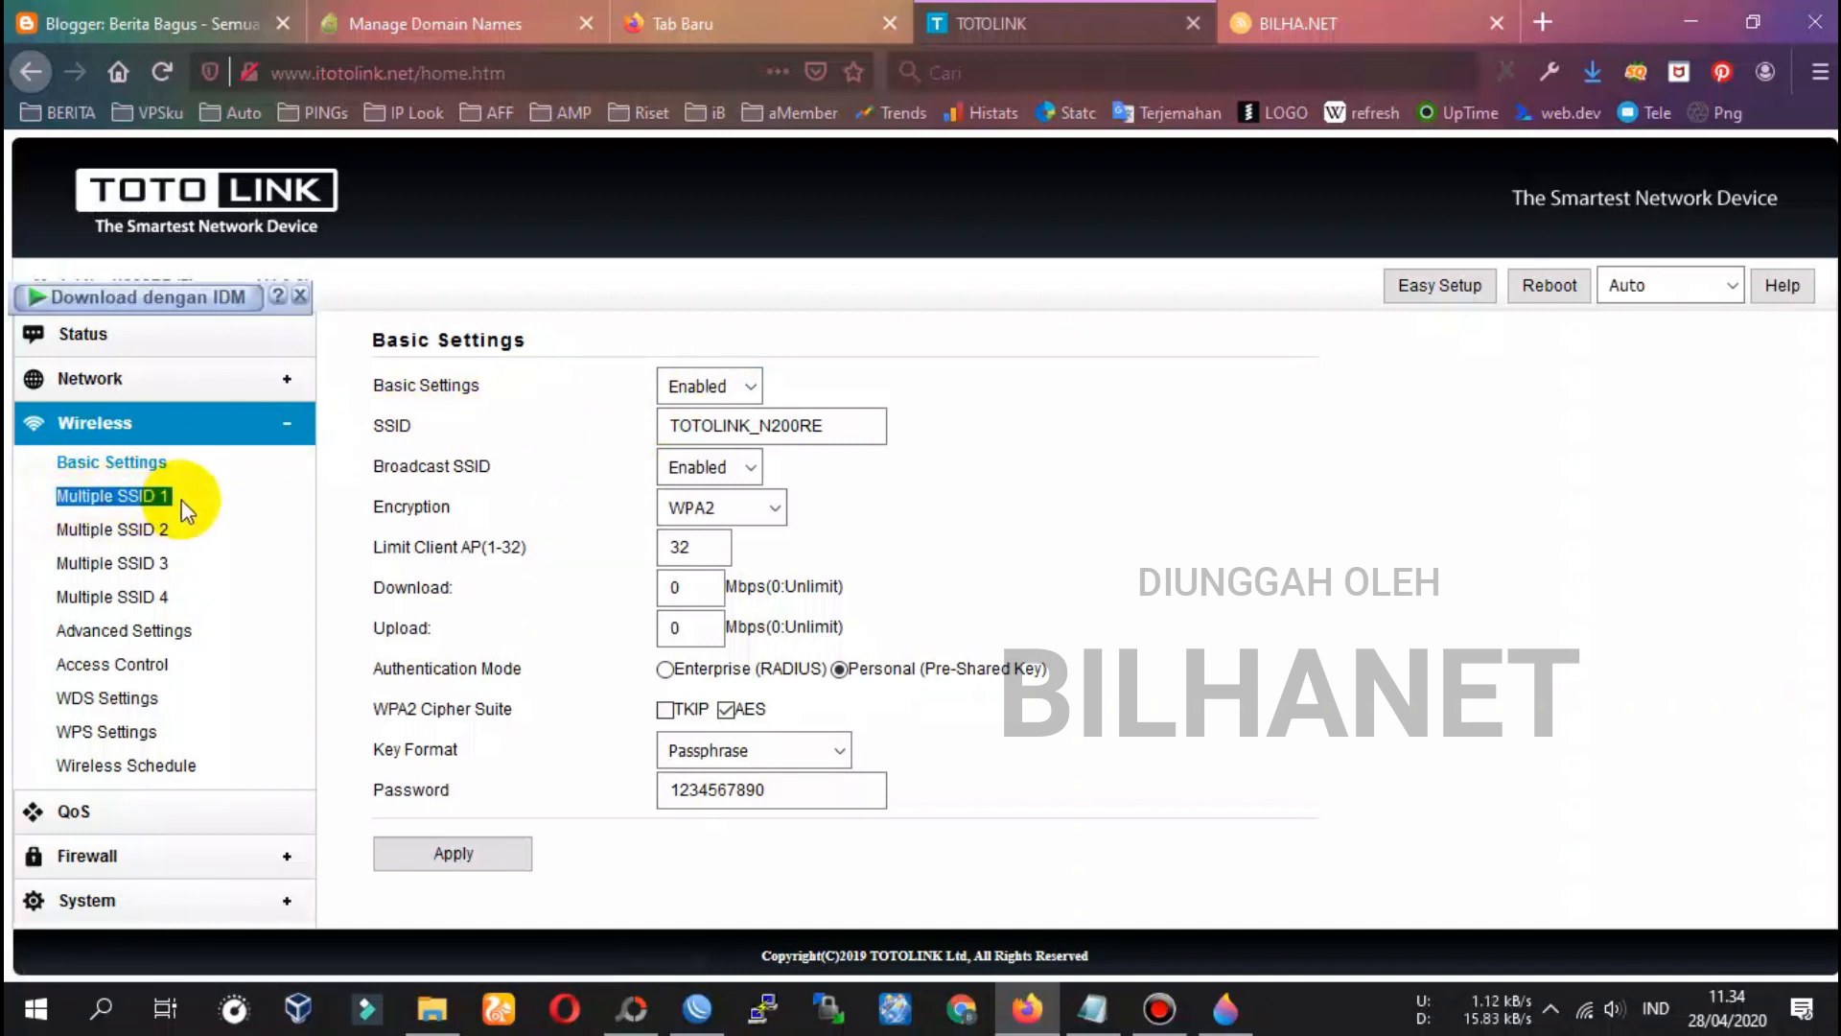
pyautogui.click(1062, 1003)
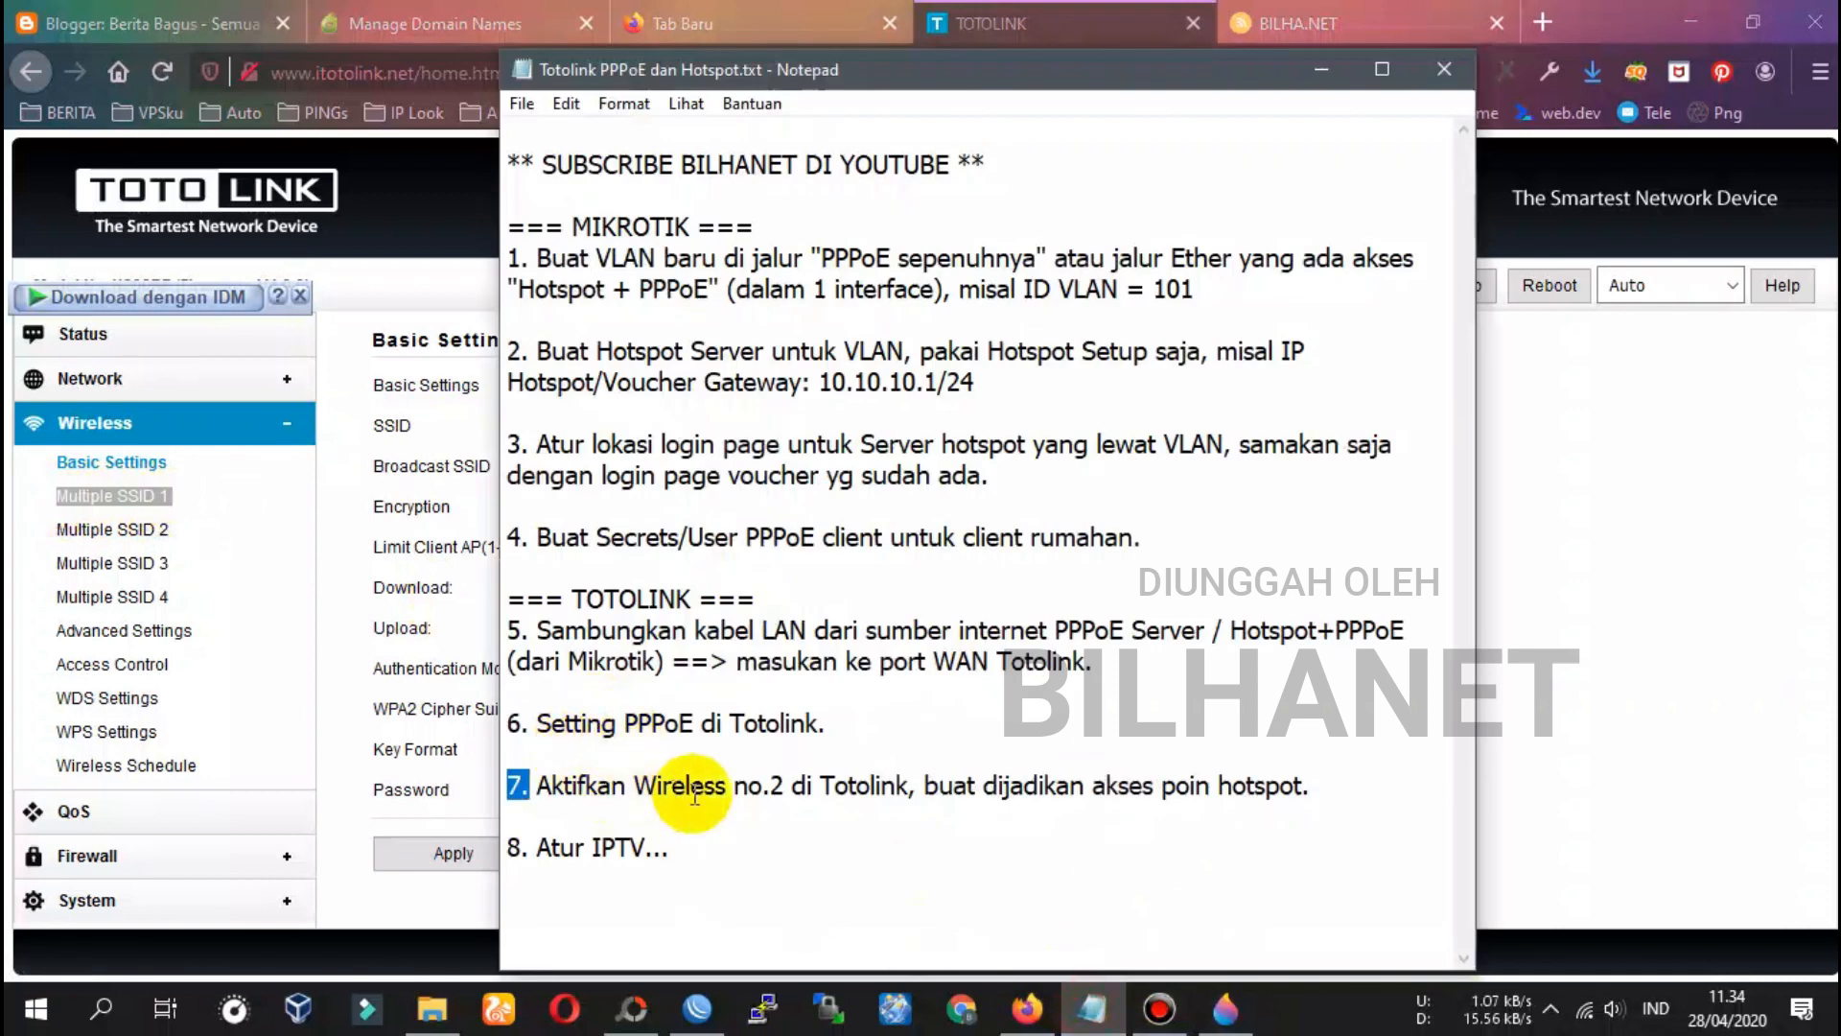
# Change note step 7 from 'Wireless no.2' to enable "Multiple SSID 1" in quotes
pyautogui.moveTo(635, 784); pyautogui.dragTo(789, 783)
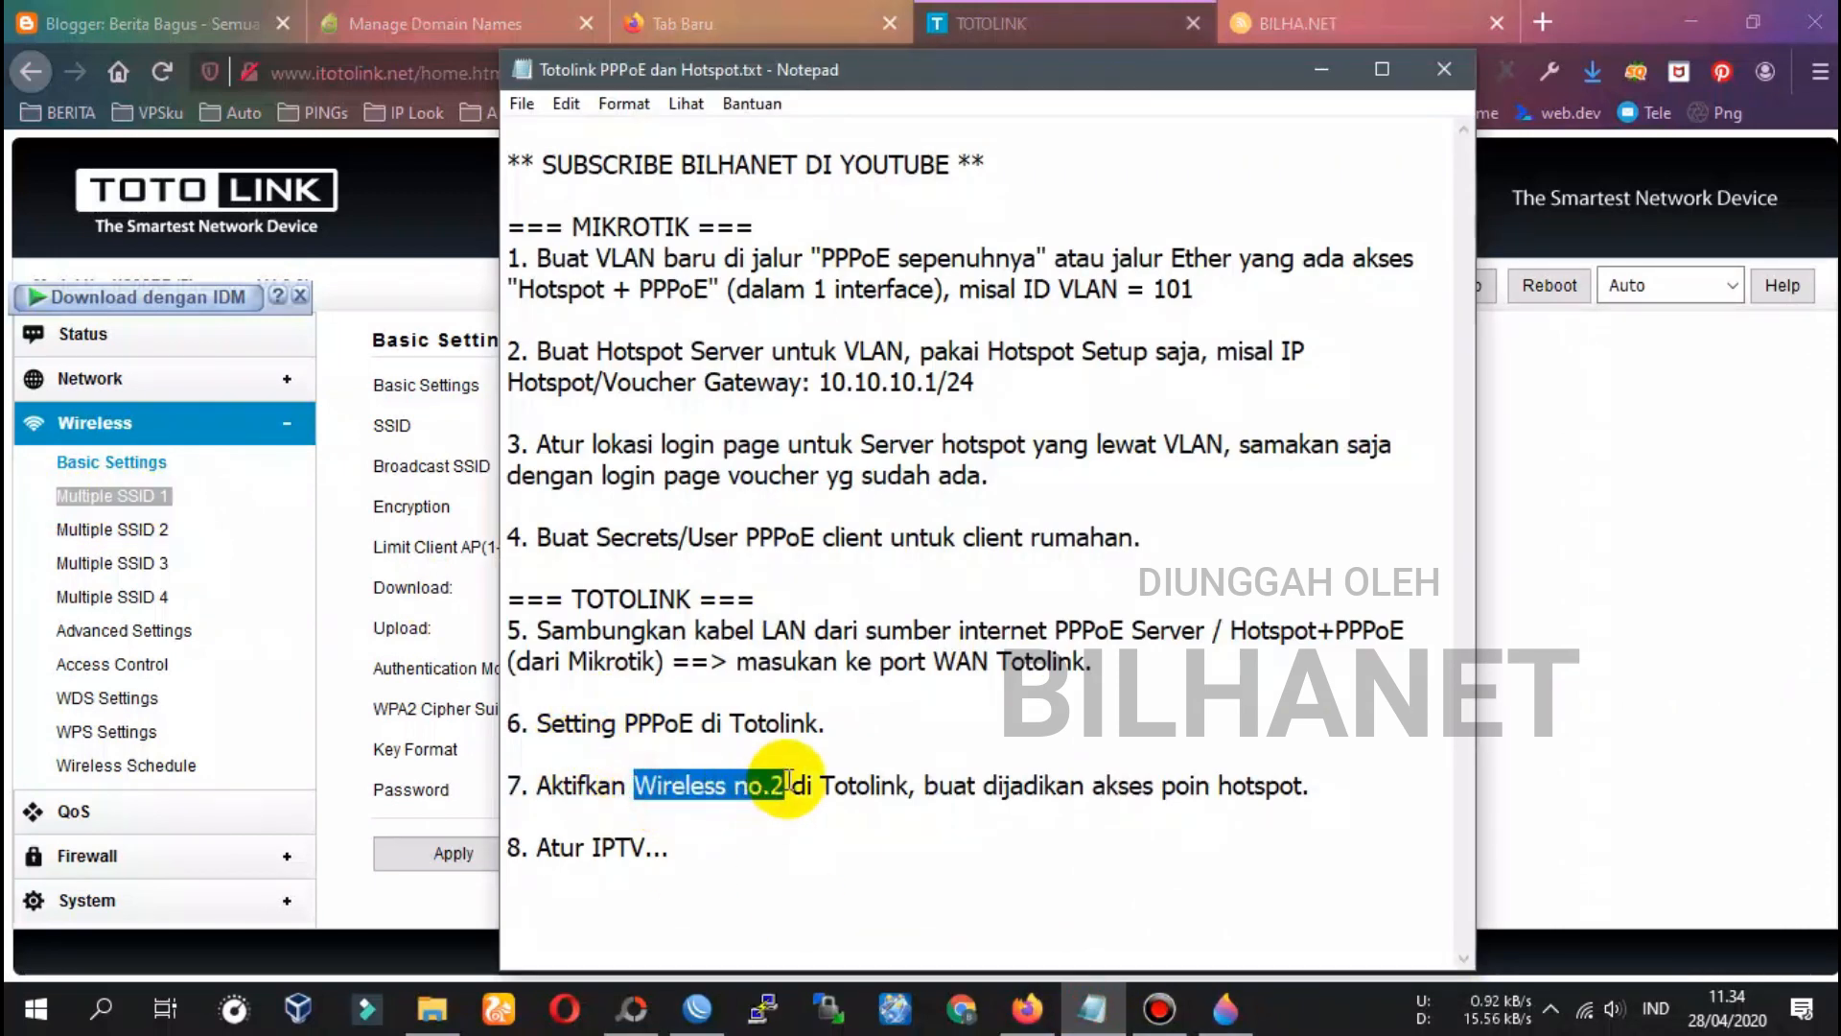
pyautogui.hotkey('ctrl', 'v')
pyautogui.press('BackSpace')
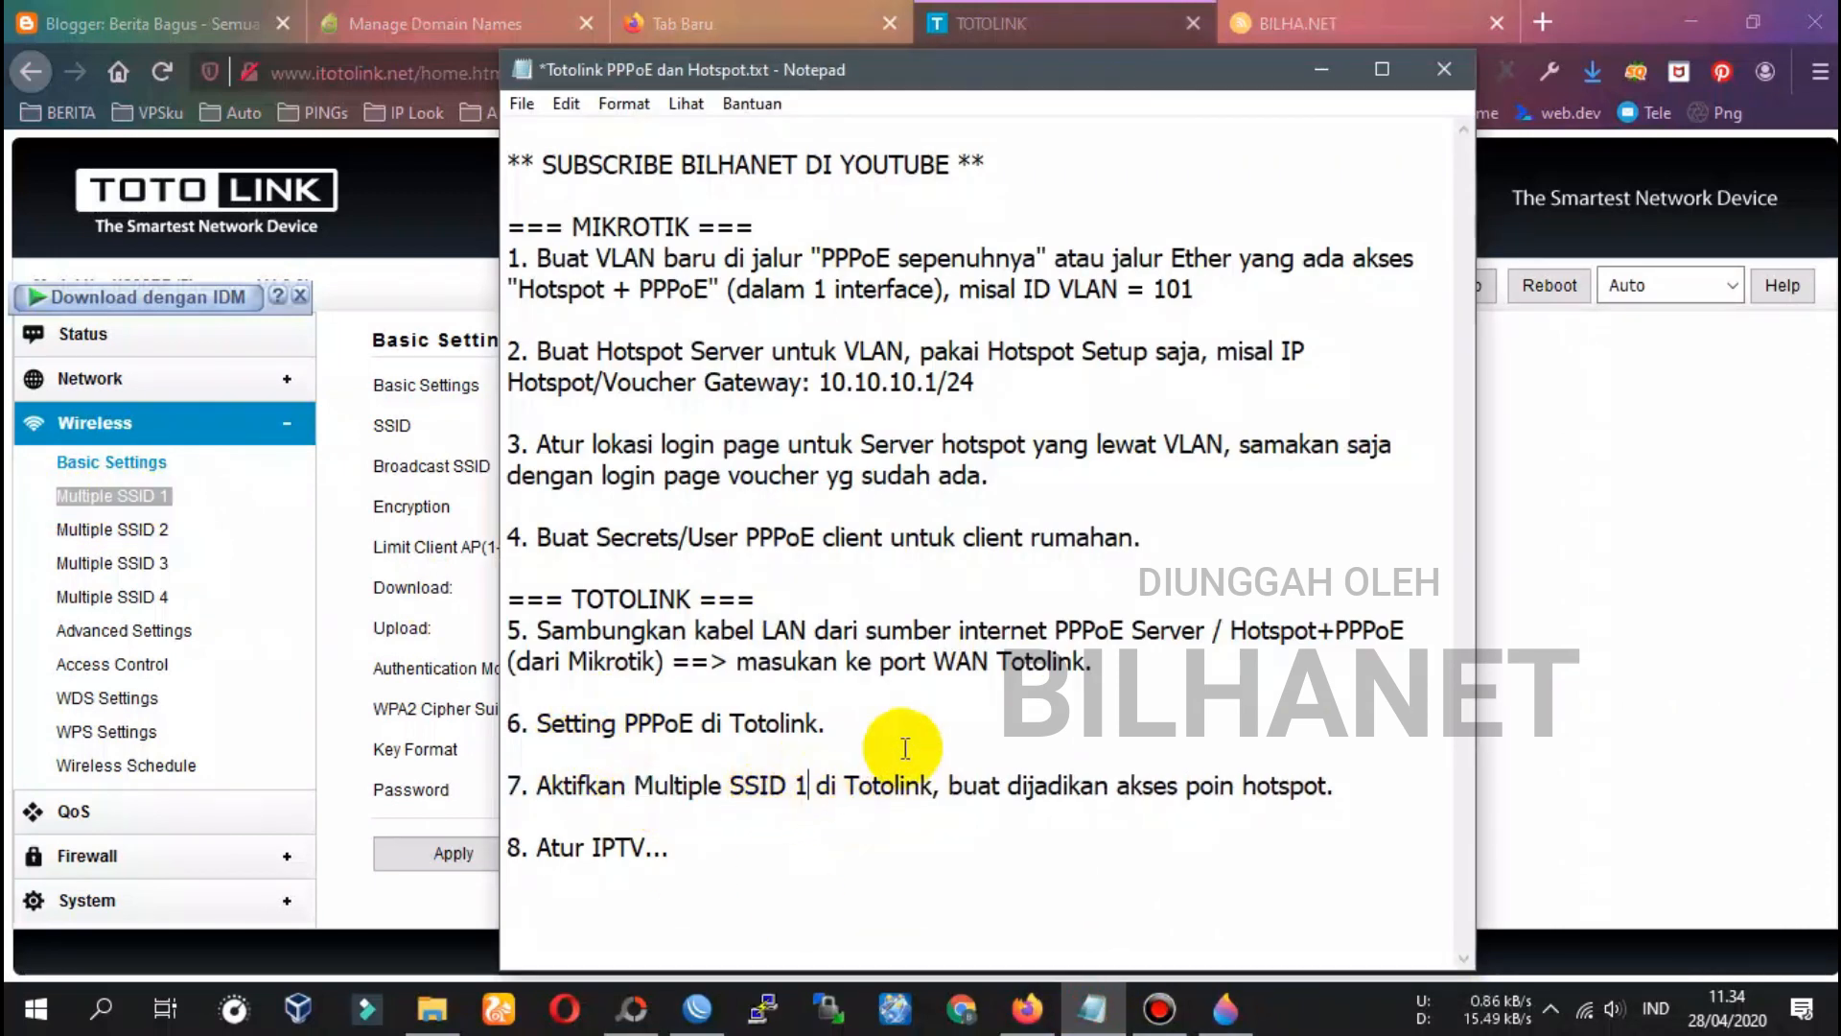
pyautogui.write('"')
pyautogui.click(635, 784)
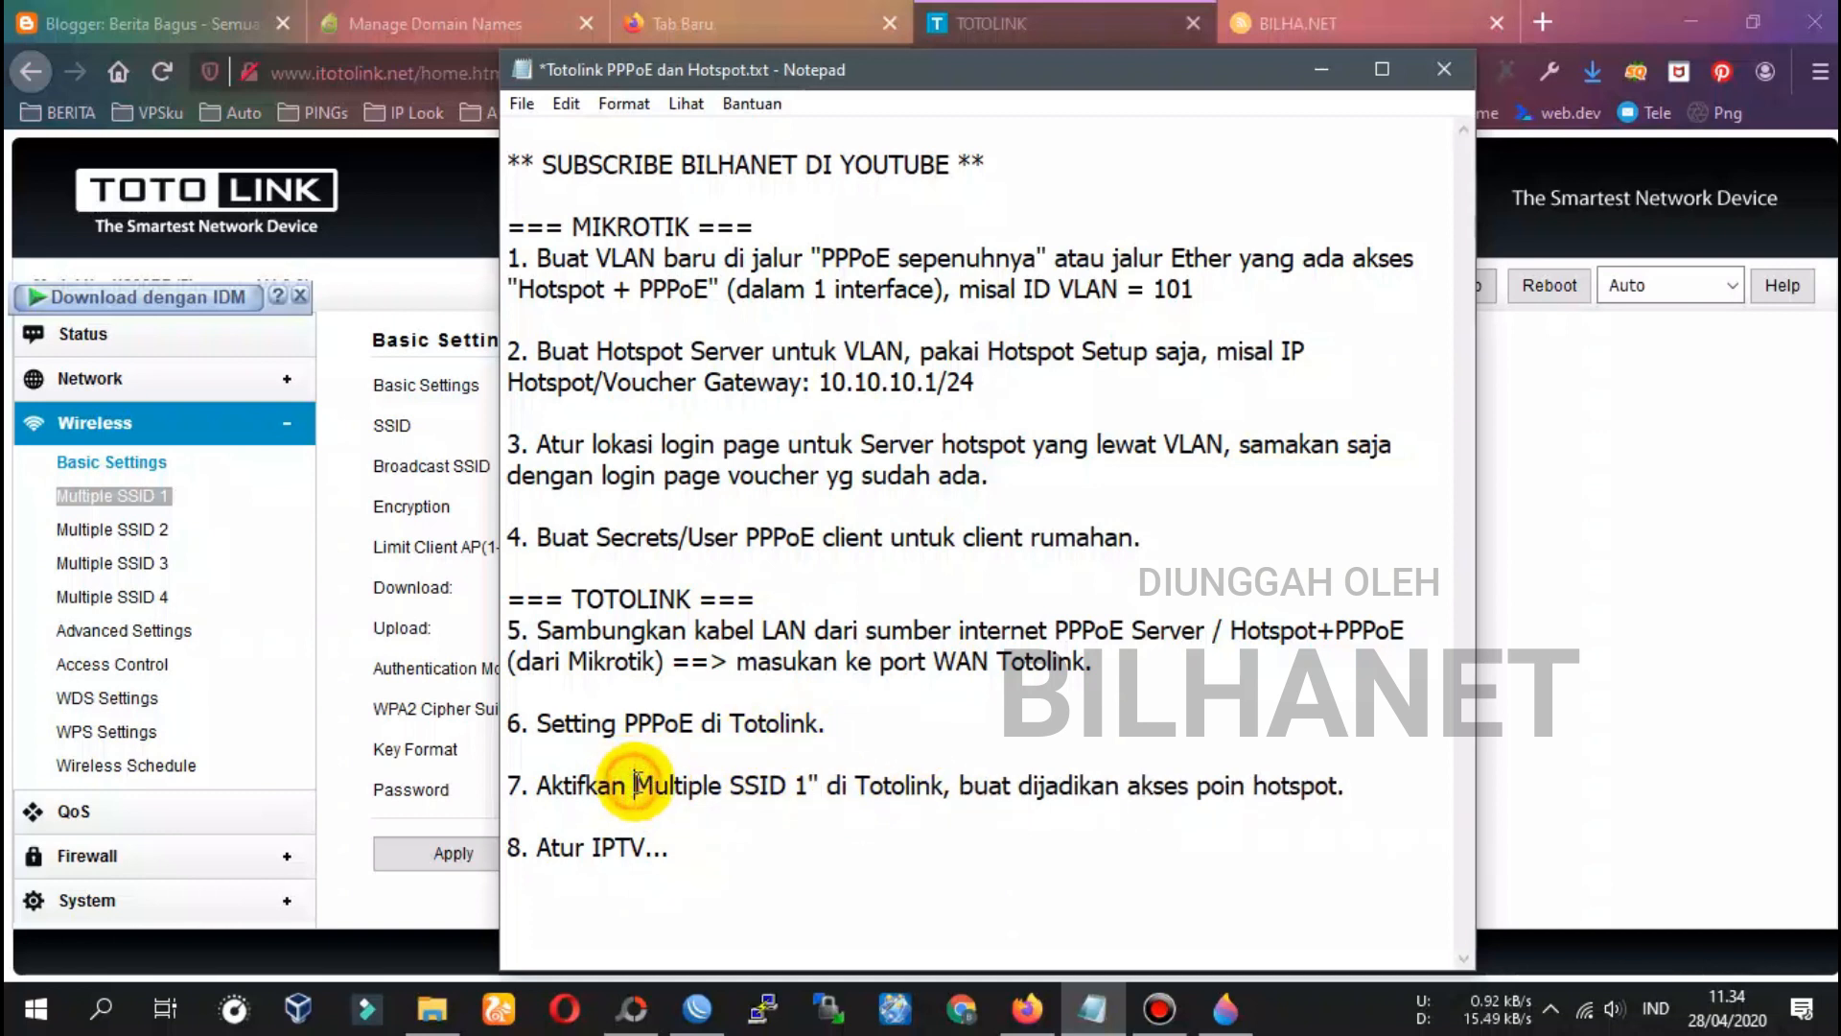
pyautogui.write('"')
# Open the Multiple SSID 1 settings page in the TOTOLINK web admin
pyautogui.moveTo(507, 785); pyautogui.dragTo(530, 784)
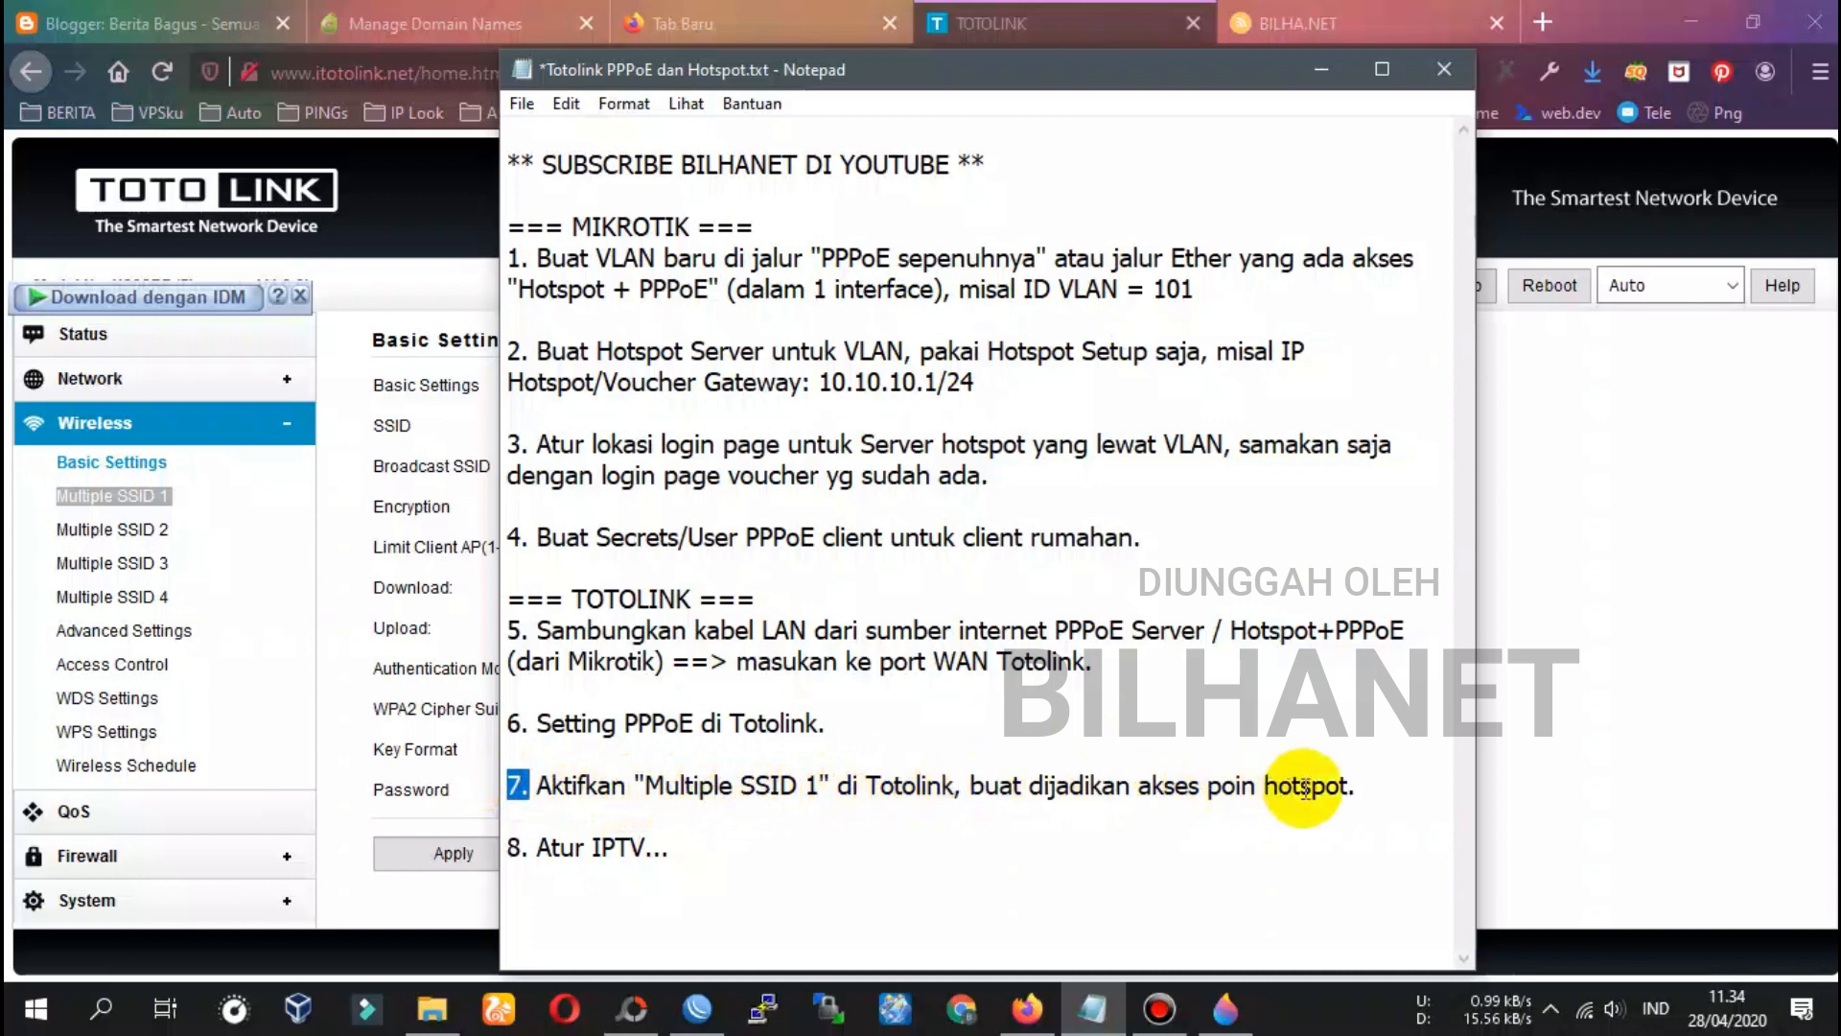
pyautogui.click(276, 552)
pyautogui.click(141, 508)
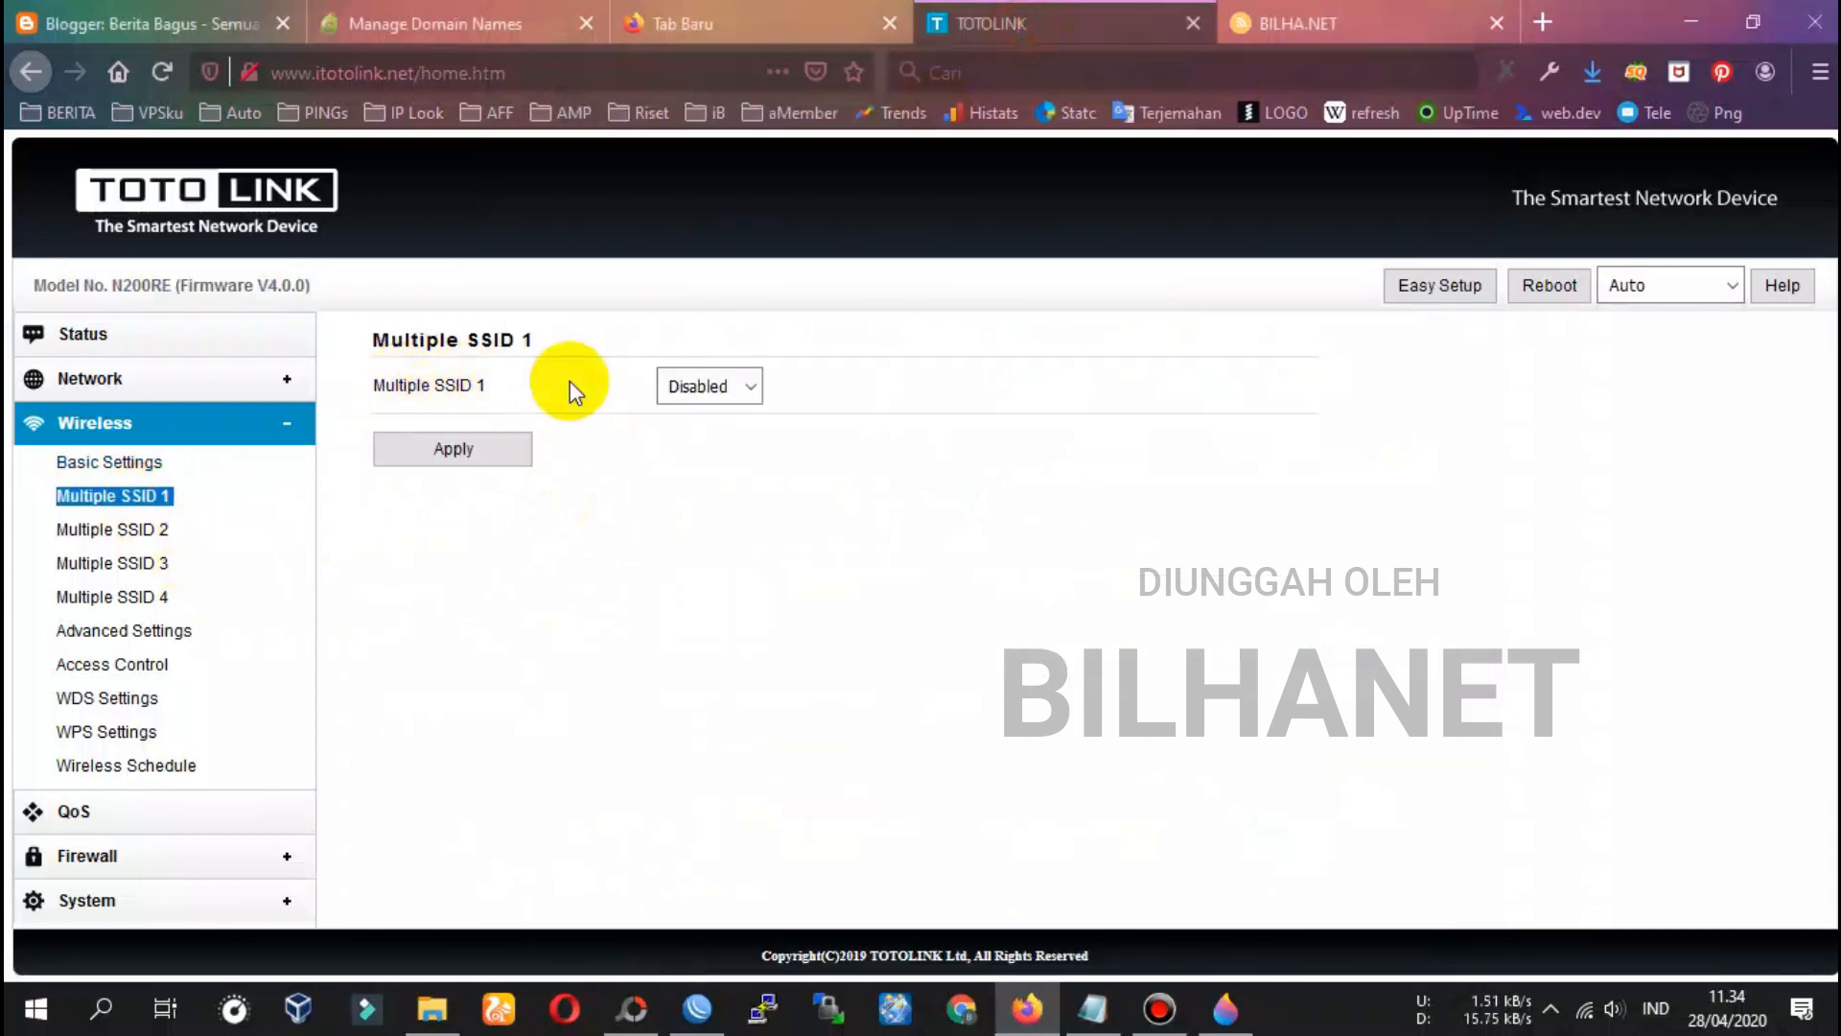
# Enable Multiple SSID 1 and rename its SSID to TOTOLINK_VOUCHER
pyautogui.click(708, 385)
pyautogui.click(692, 419)
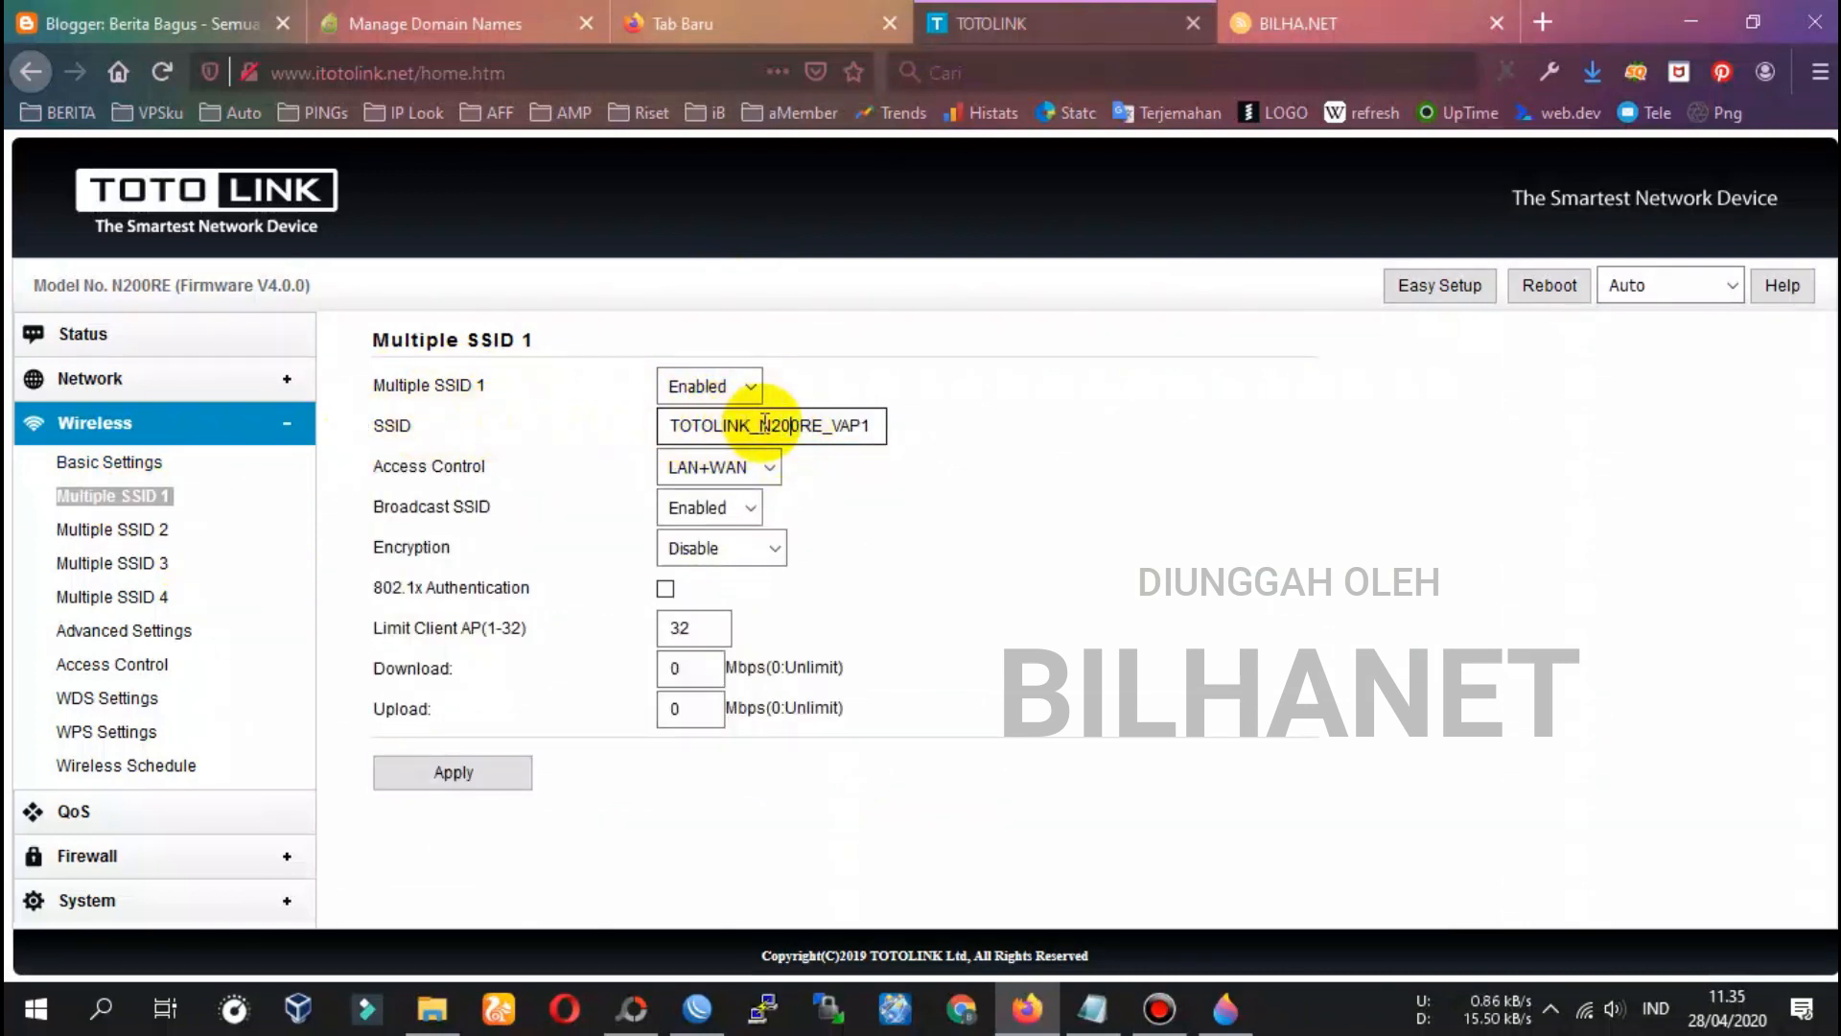
pyautogui.moveTo(760, 425); pyautogui.dragTo(980, 443)
pyautogui.press('BackSpace')
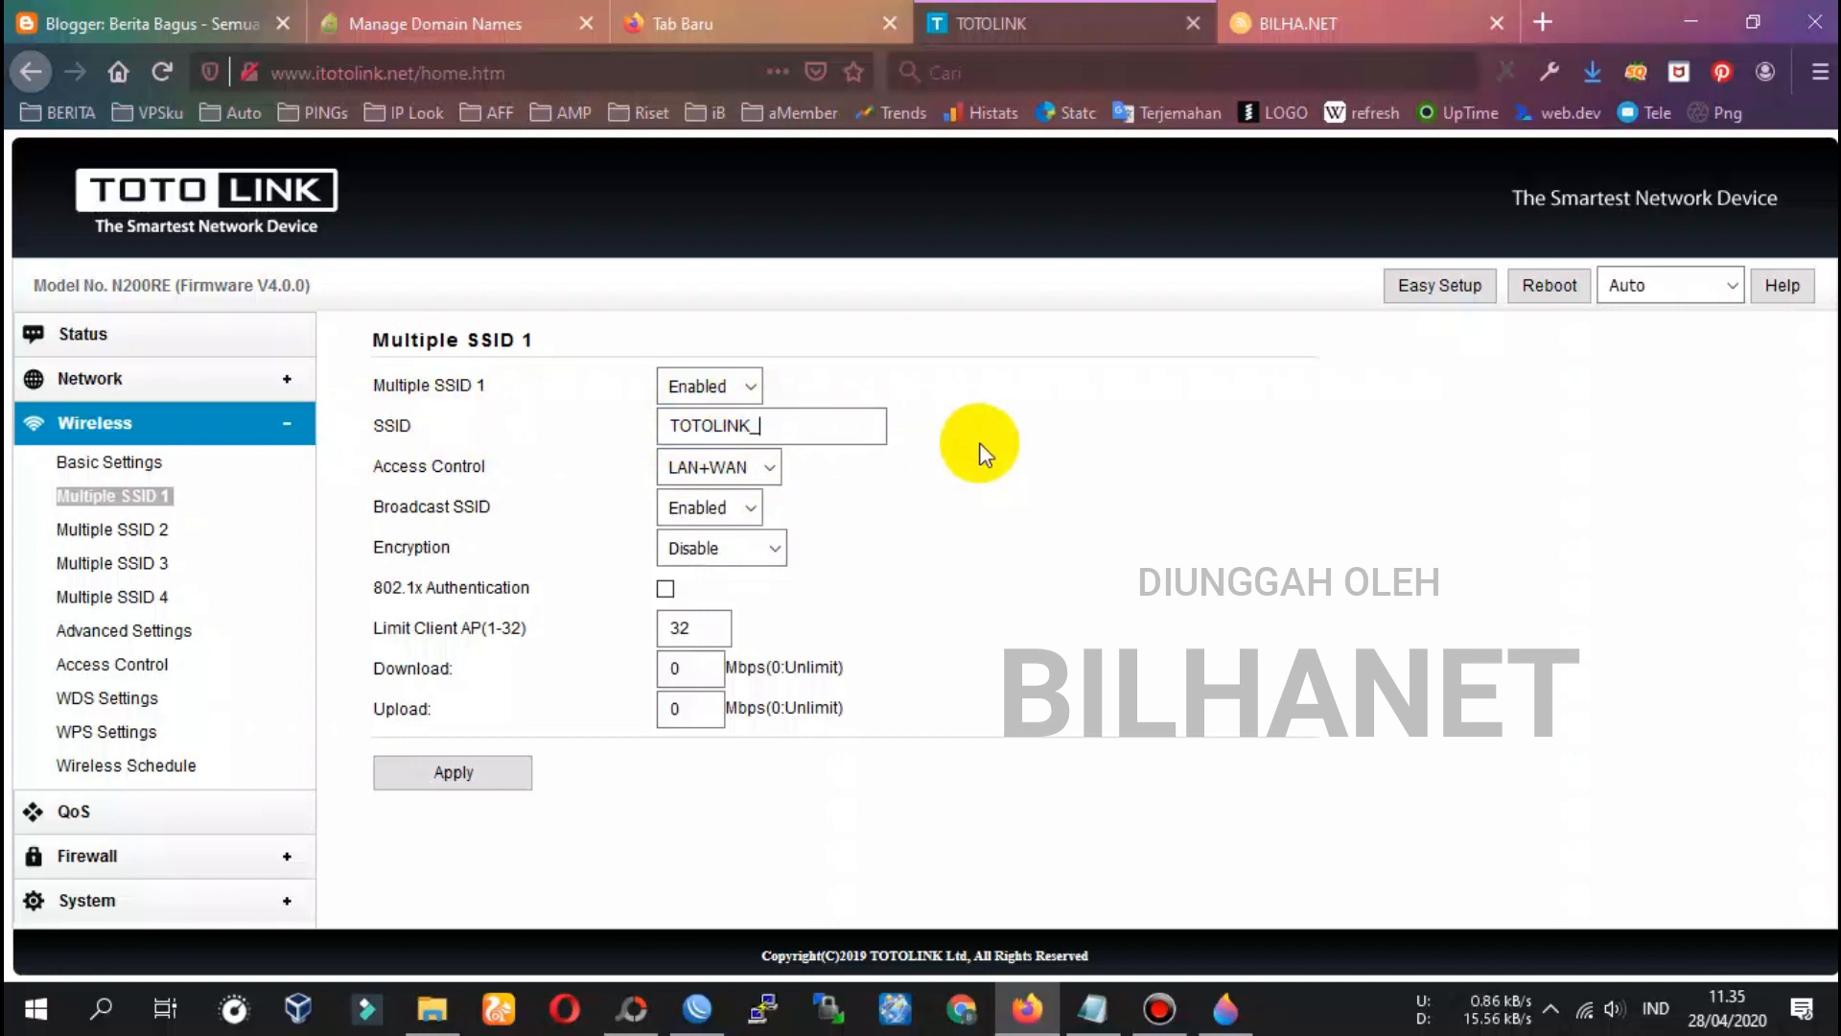
pyautogui.write('VOU')
pyautogui.press('Tab')
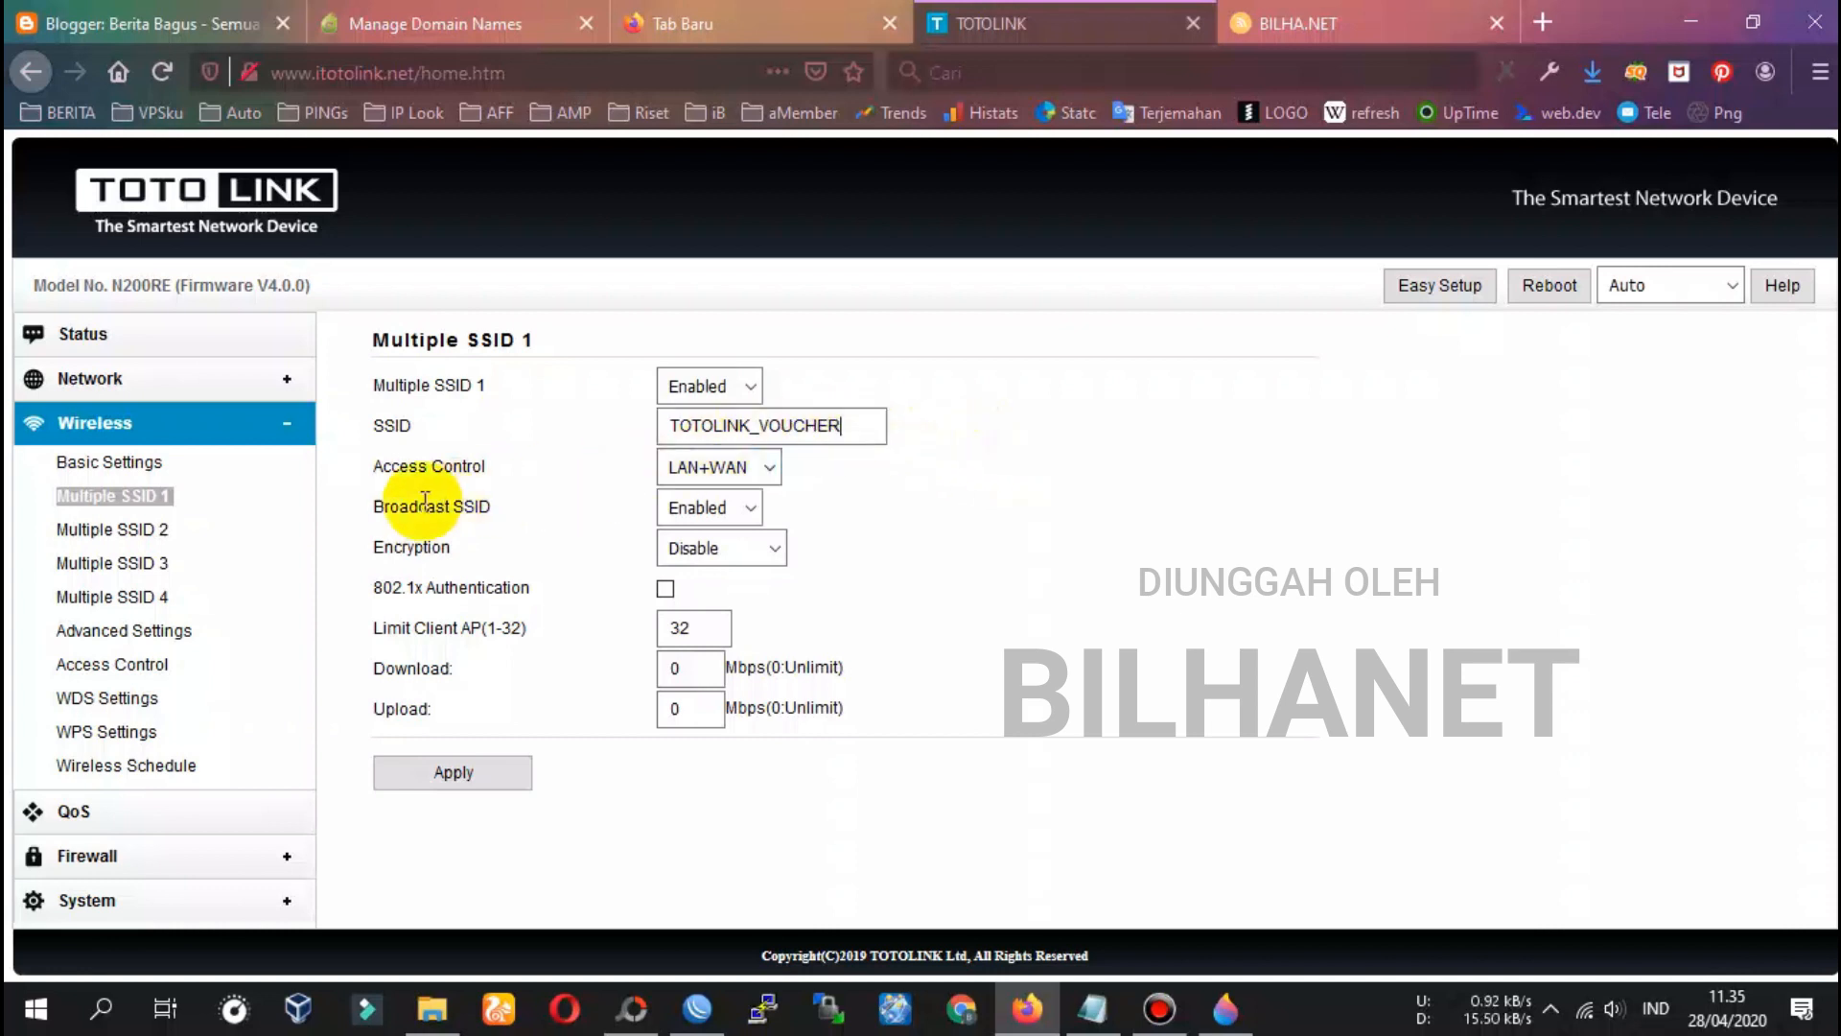
# Leave encryption disabled for an open network and apply the Multiple SSID 1 settings
pyautogui.doubleClick(433, 546)
pyautogui.click(753, 552)
pyautogui.click(706, 580)
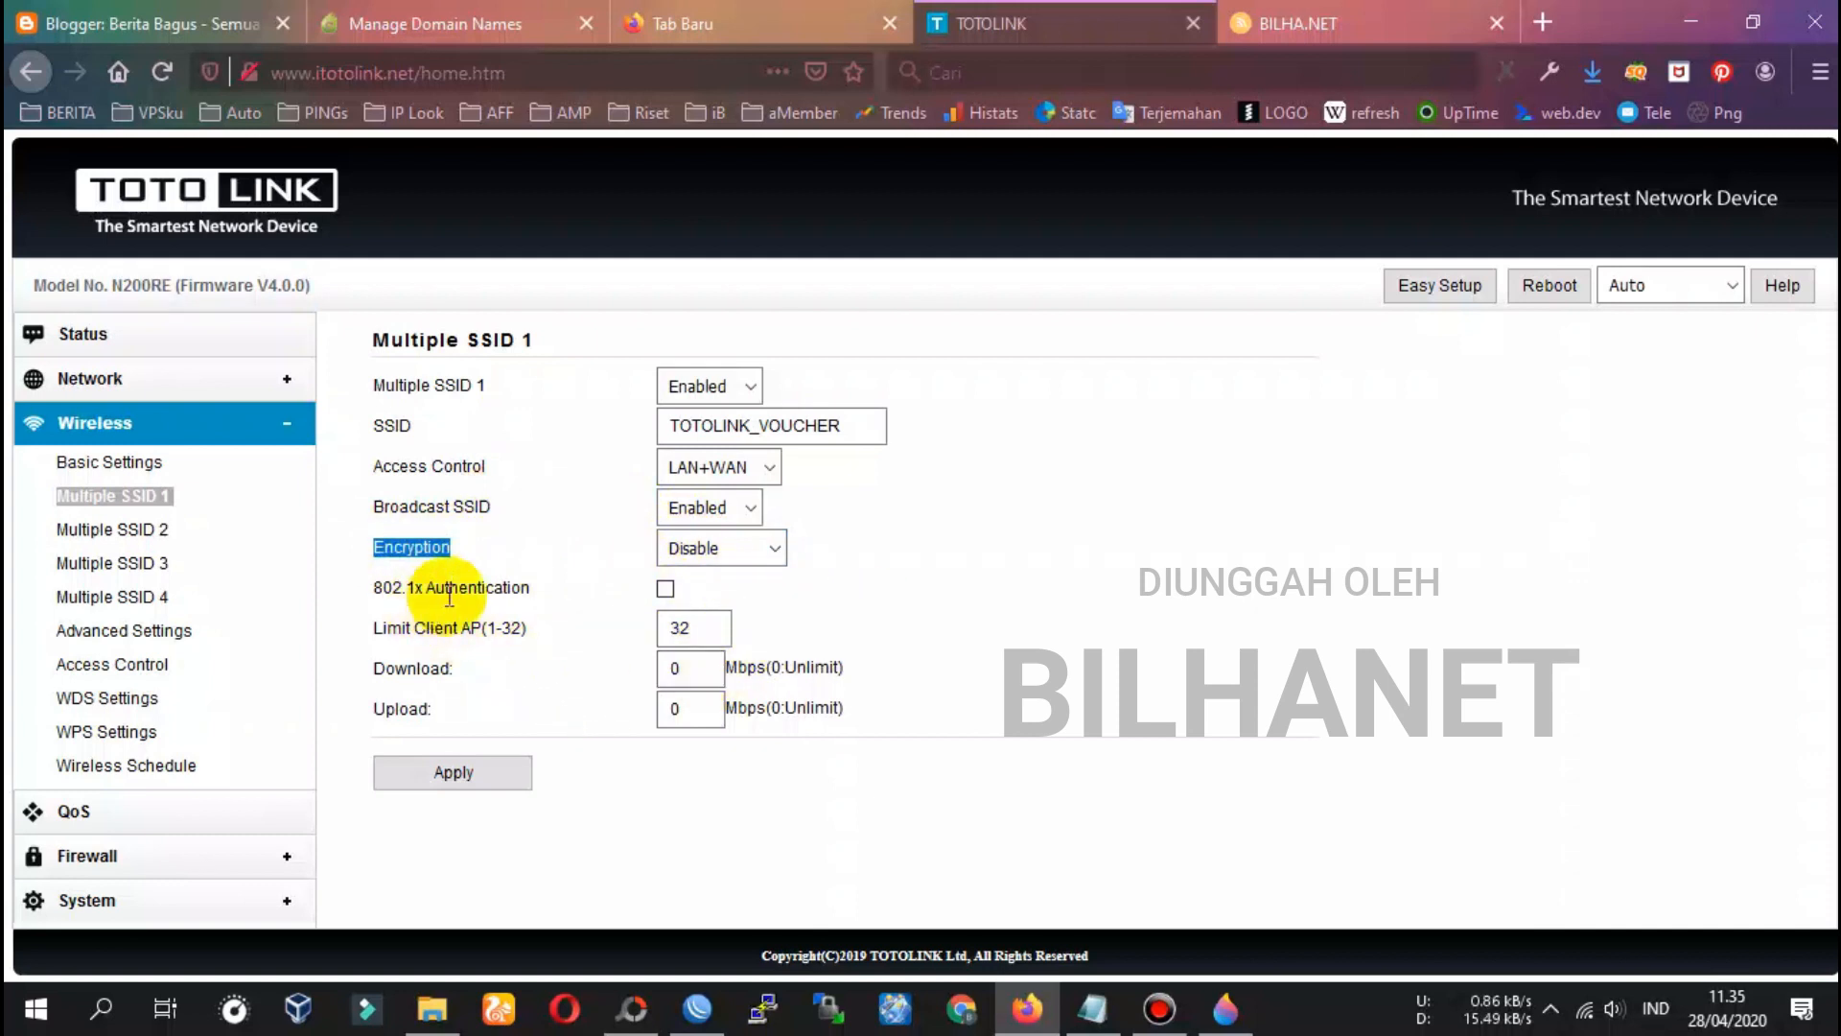
pyautogui.click(902, 513)
pyautogui.click(453, 772)
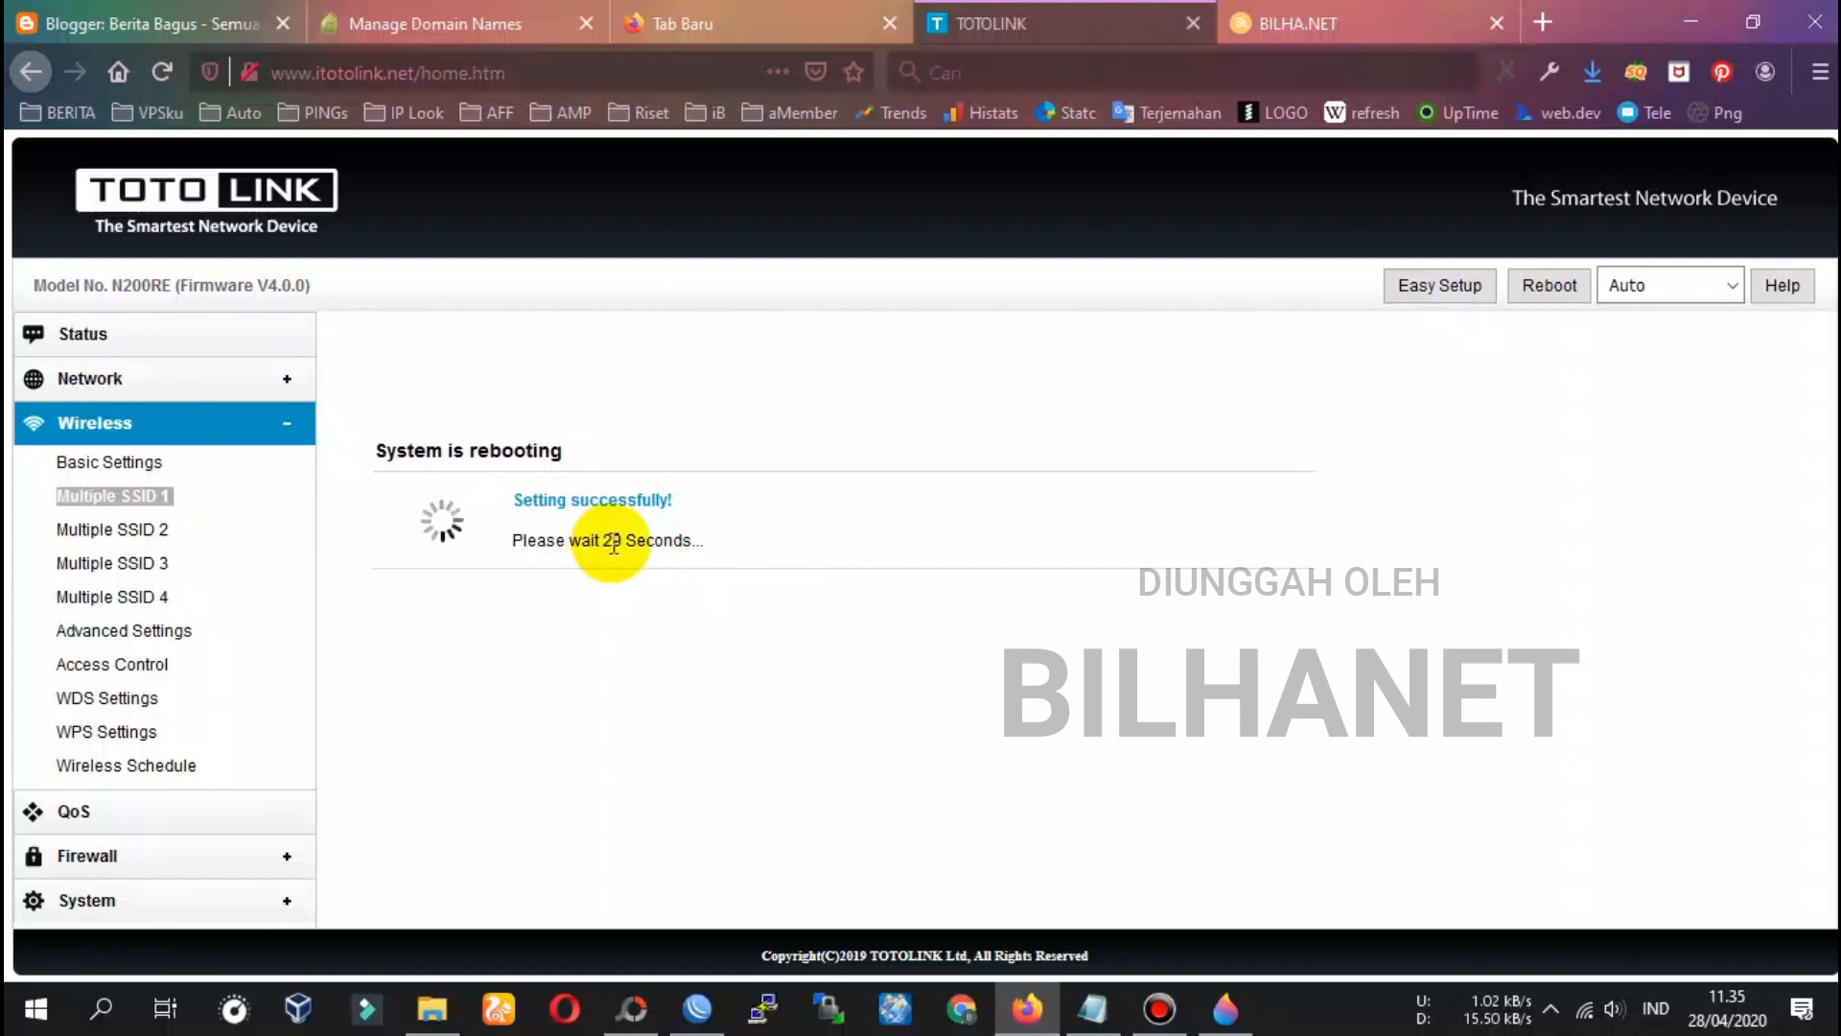
pyautogui.click(1585, 1009)
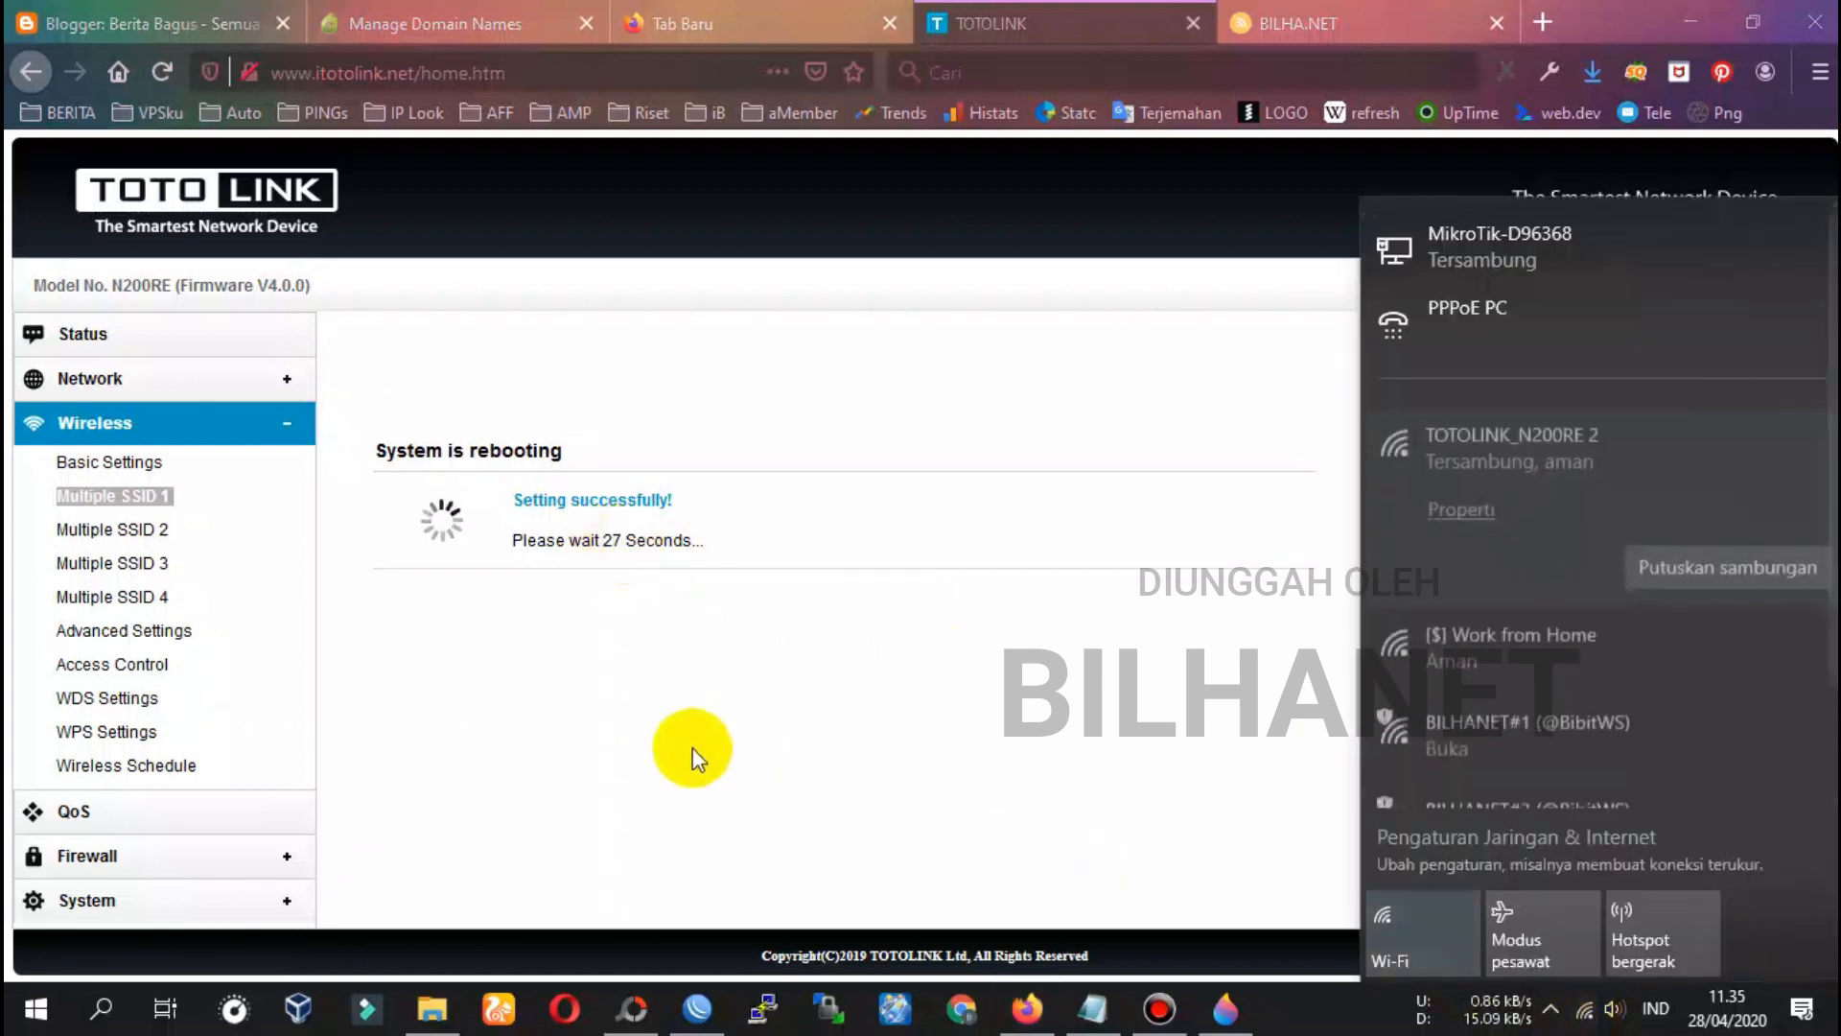
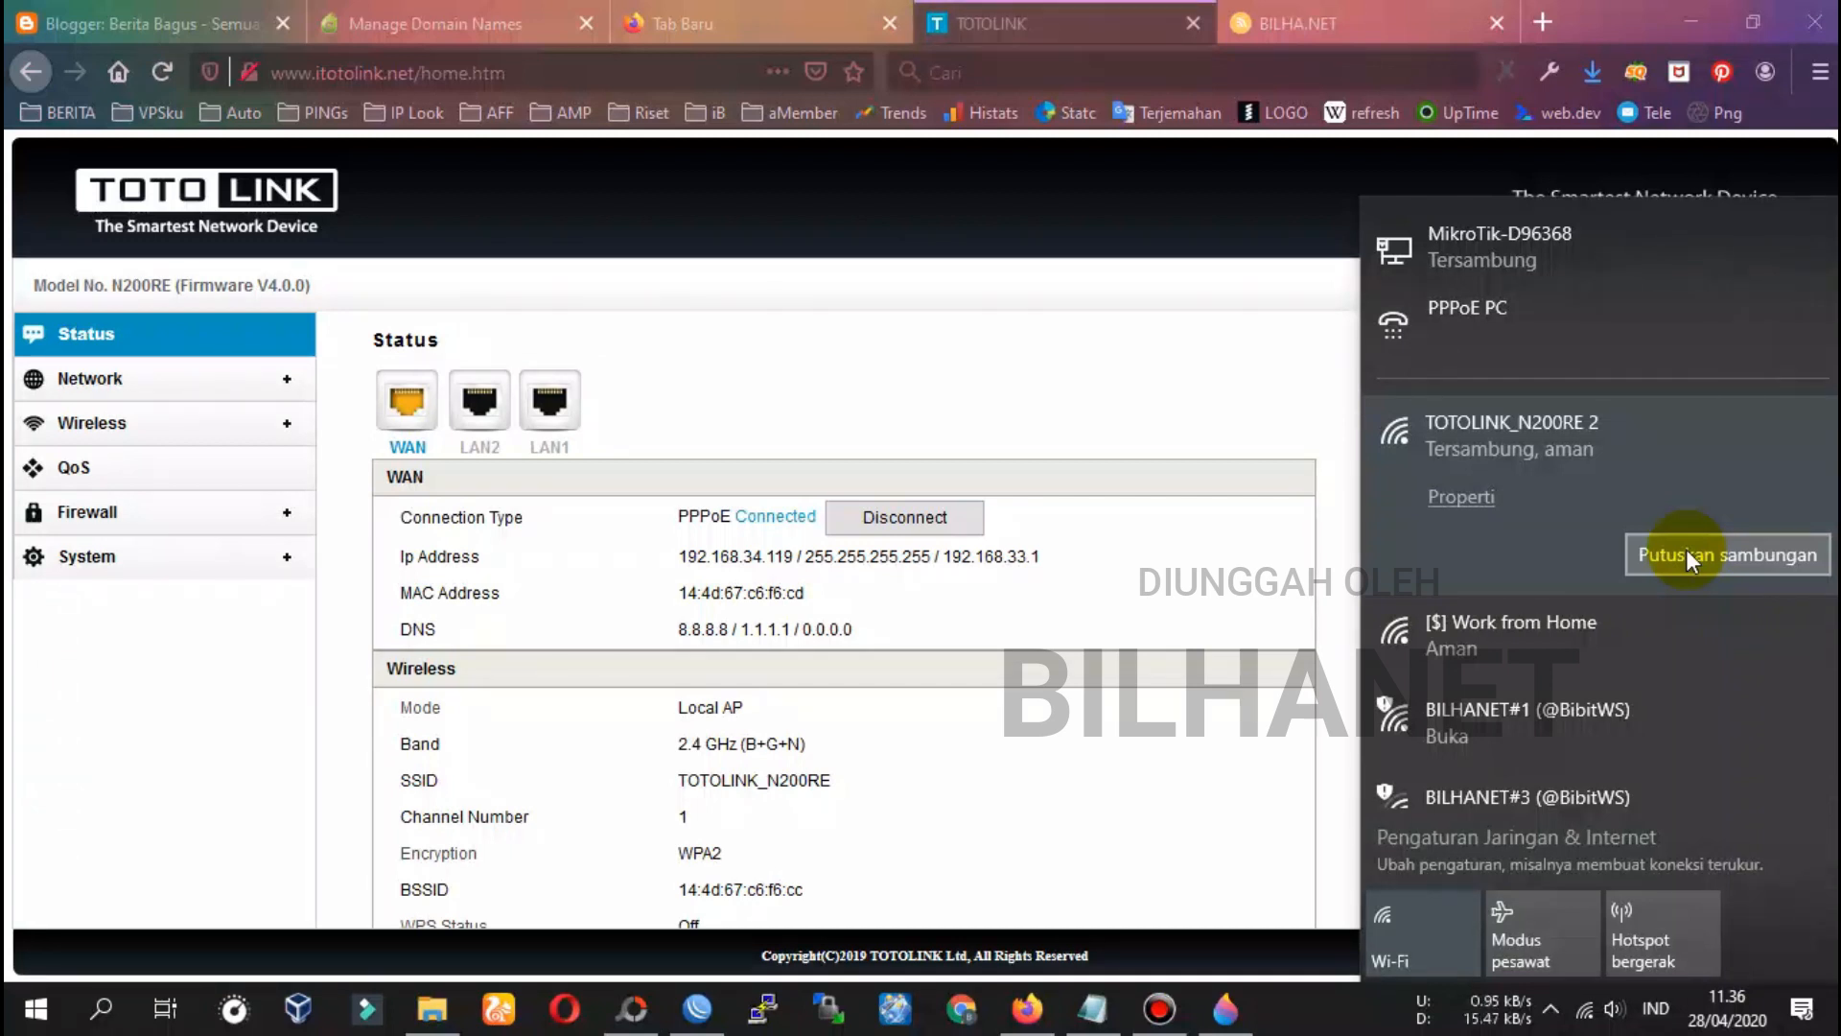
# Dismiss the WiFi flyout and check the status page for PPPoE connected and the TOTOLINK_VOUCHER VAP
pyautogui.click(1688, 556)
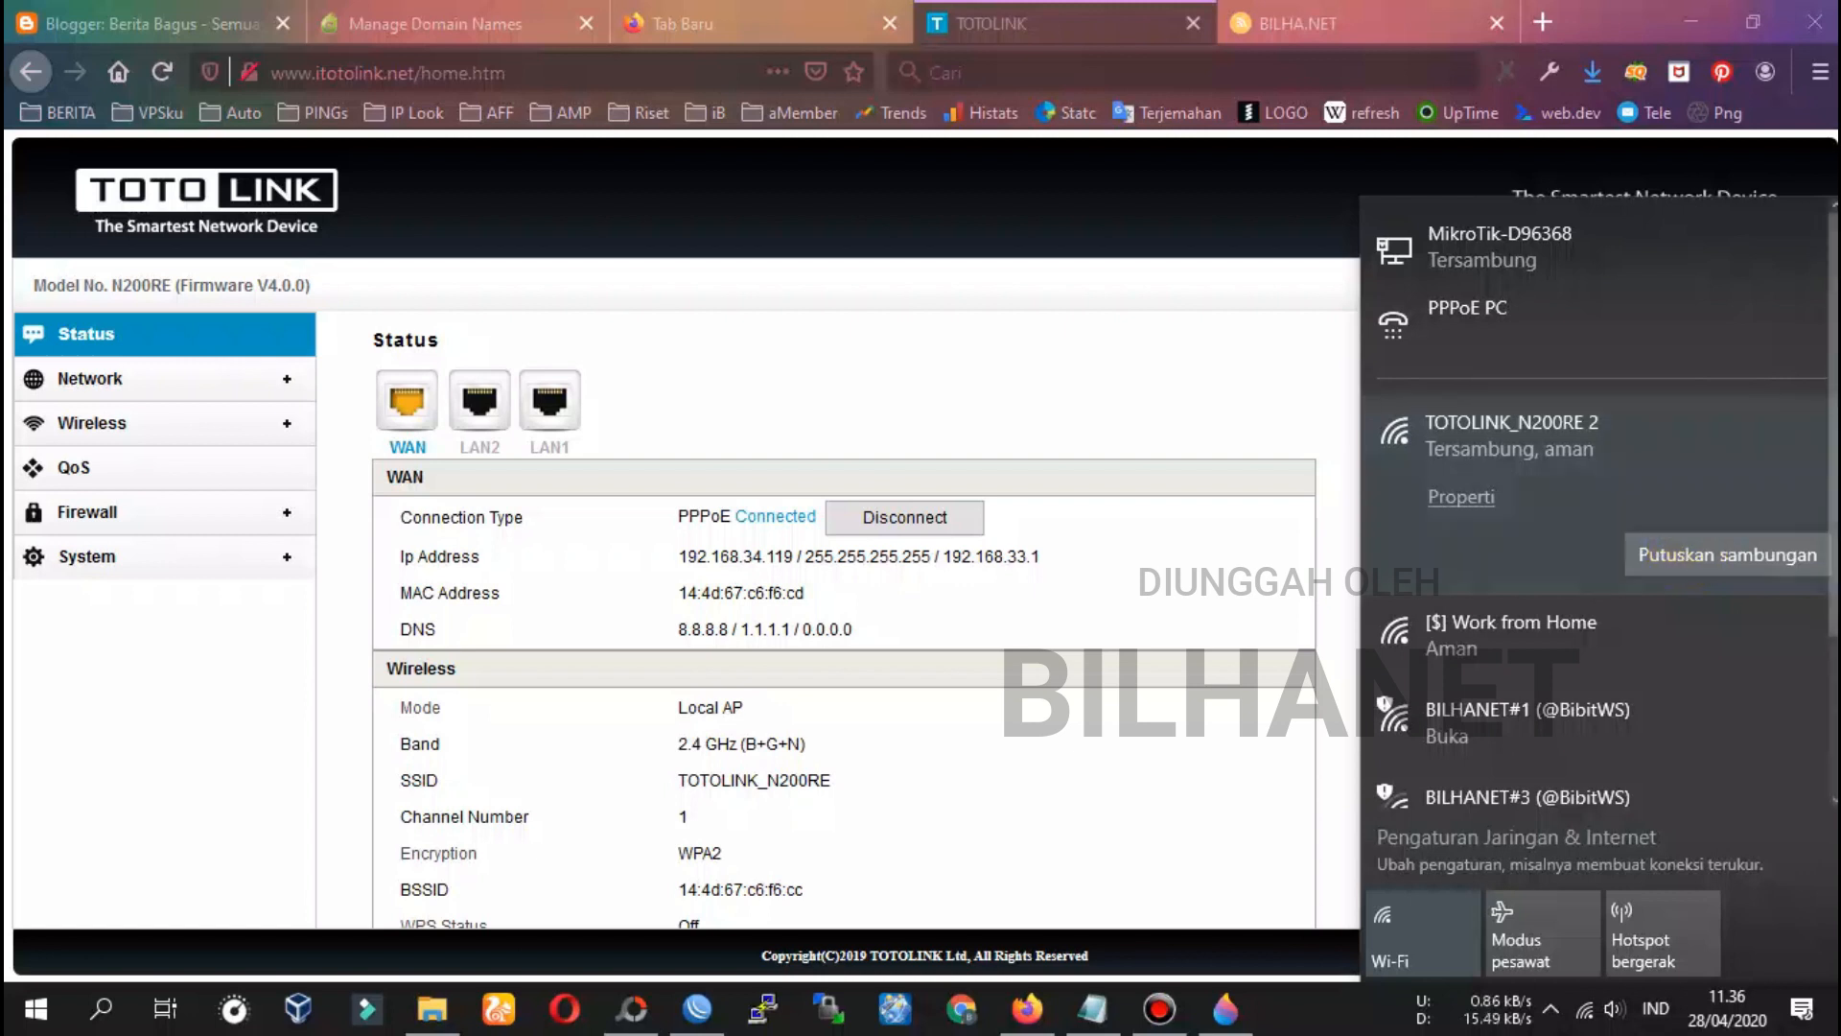
pyautogui.press('Escape')
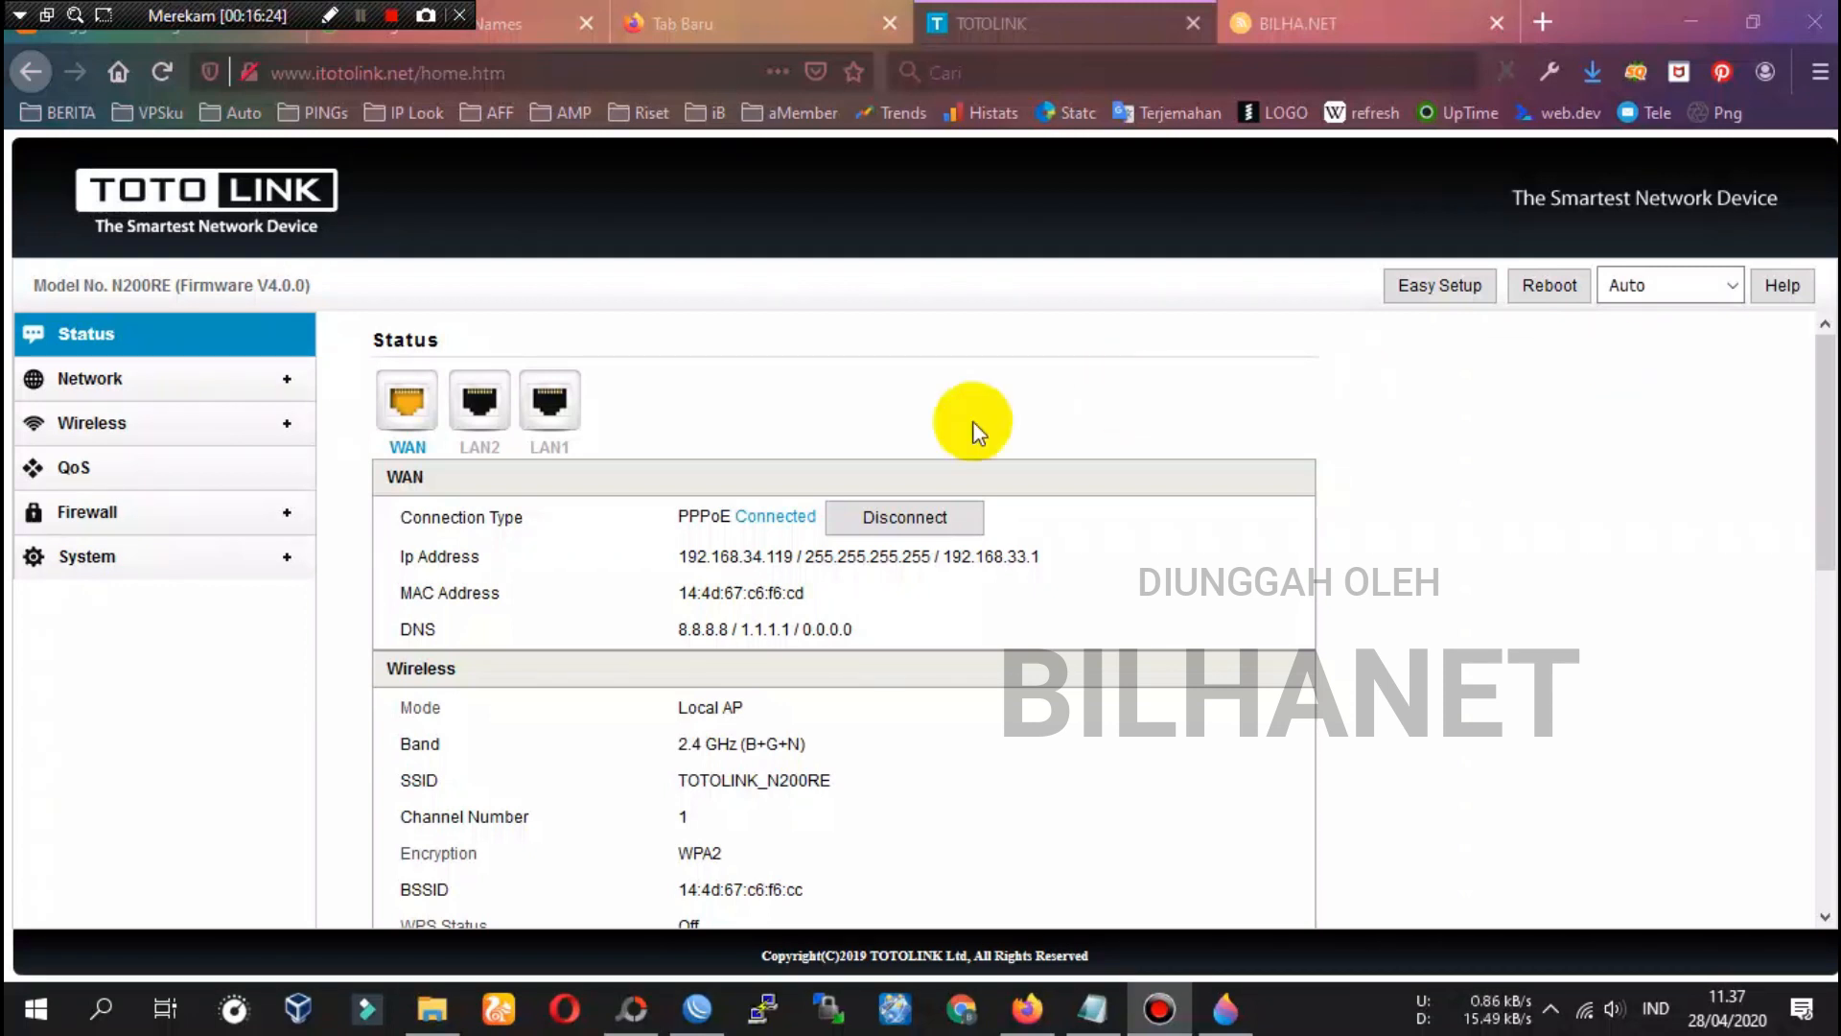
pyautogui.scroll(-3, 710, 506)
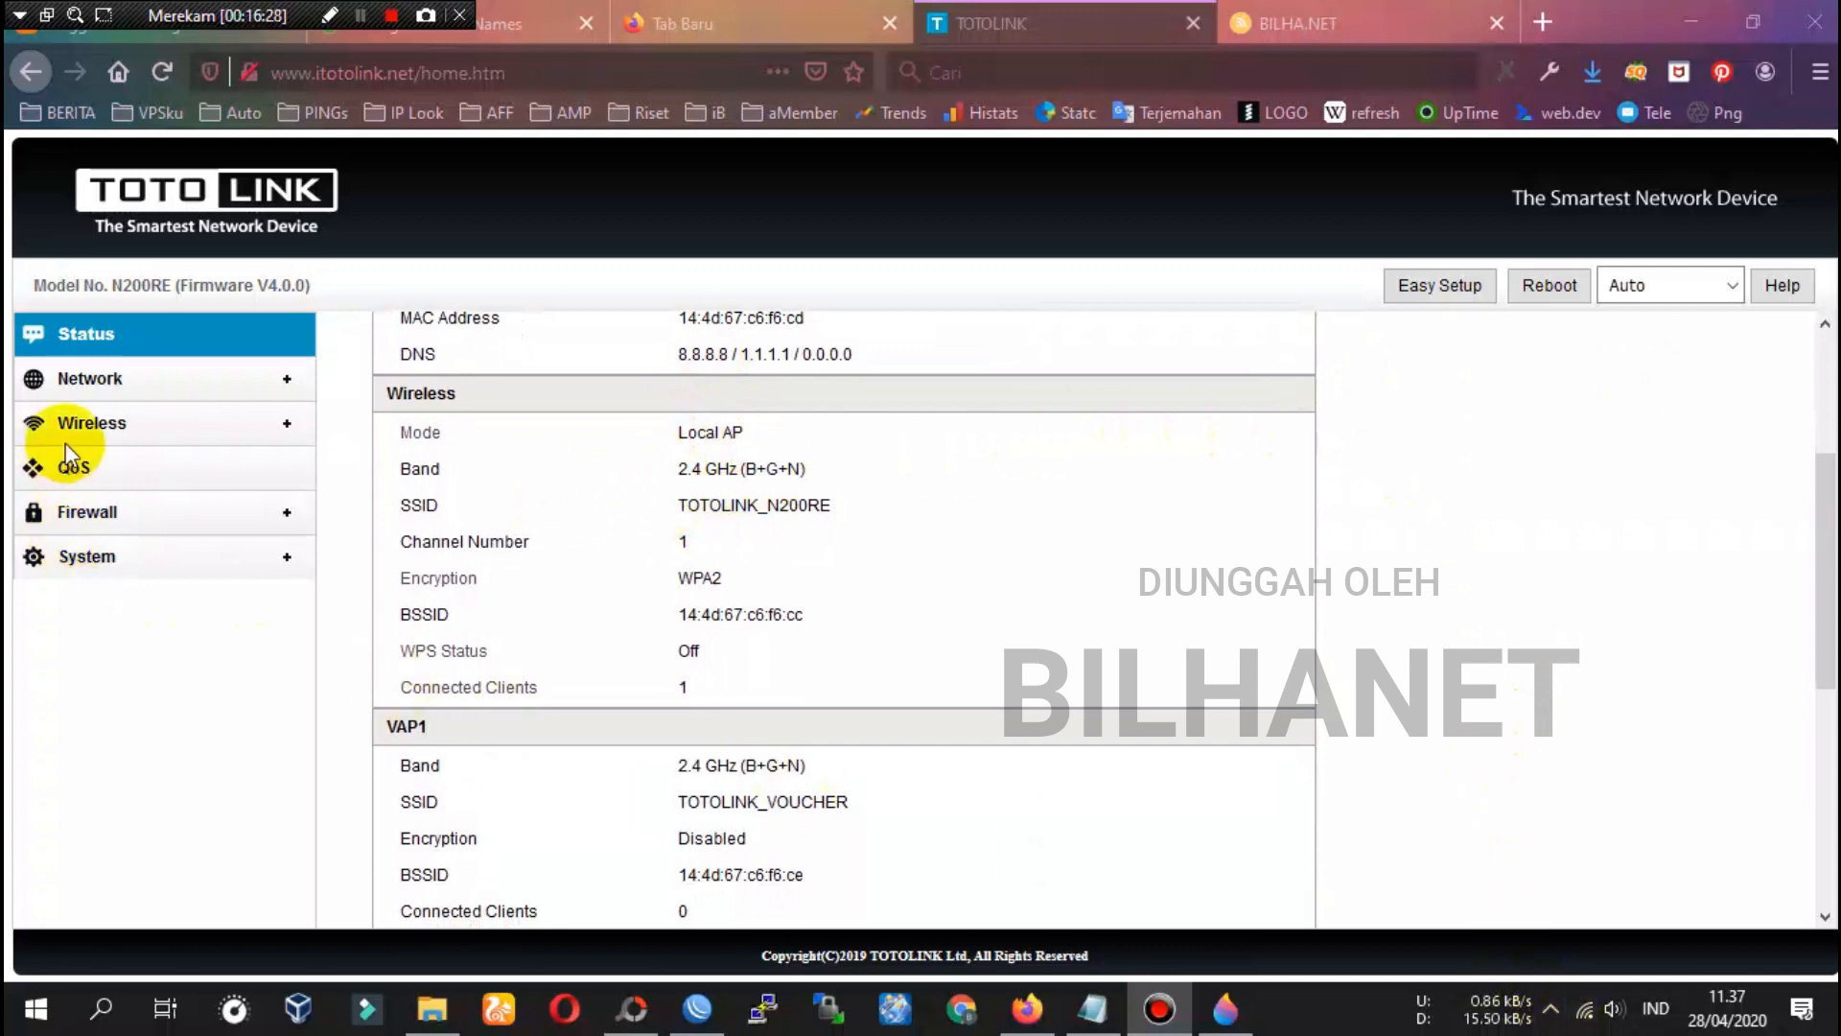
pyautogui.click(1094, 1009)
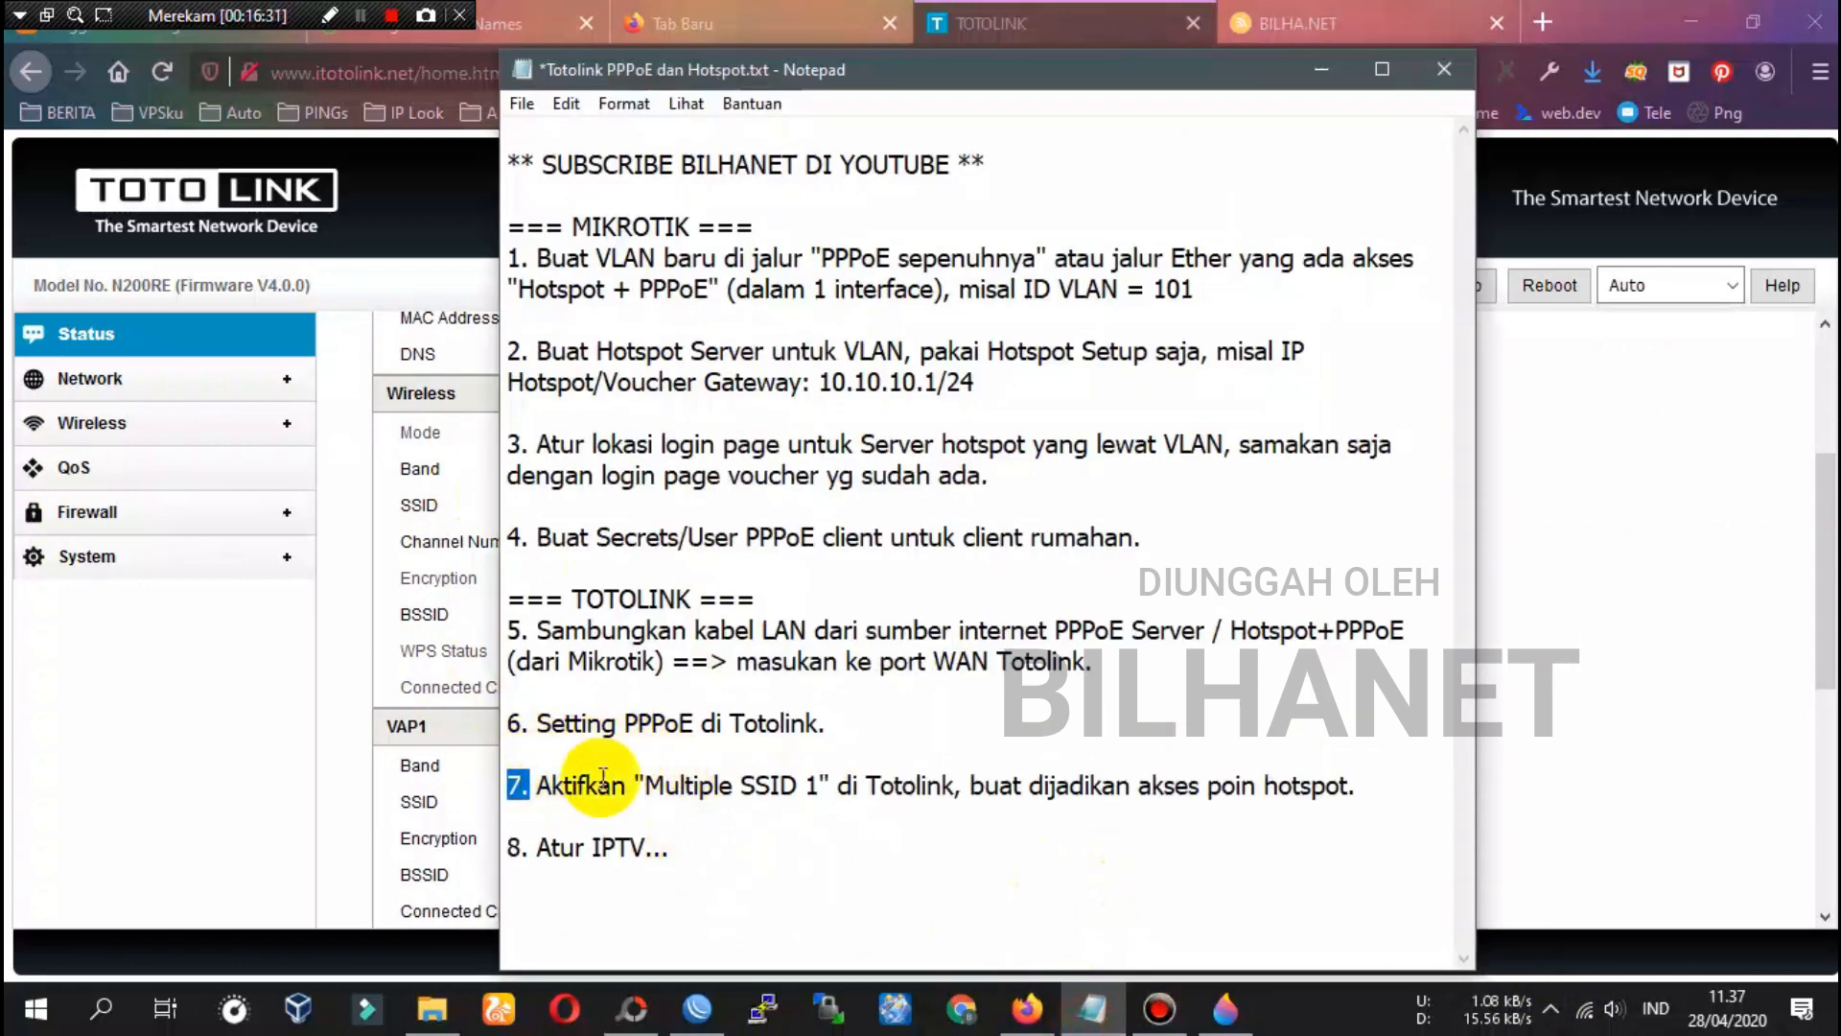
# Highlight note step 8 about IPTV, then return to the router's Network WAN Settings page
pyautogui.moveTo(535, 848)
pyautogui.mouseDown()
pyautogui.moveTo(668, 848)
pyautogui.moveTo(518, 849)
pyautogui.mouseUp()
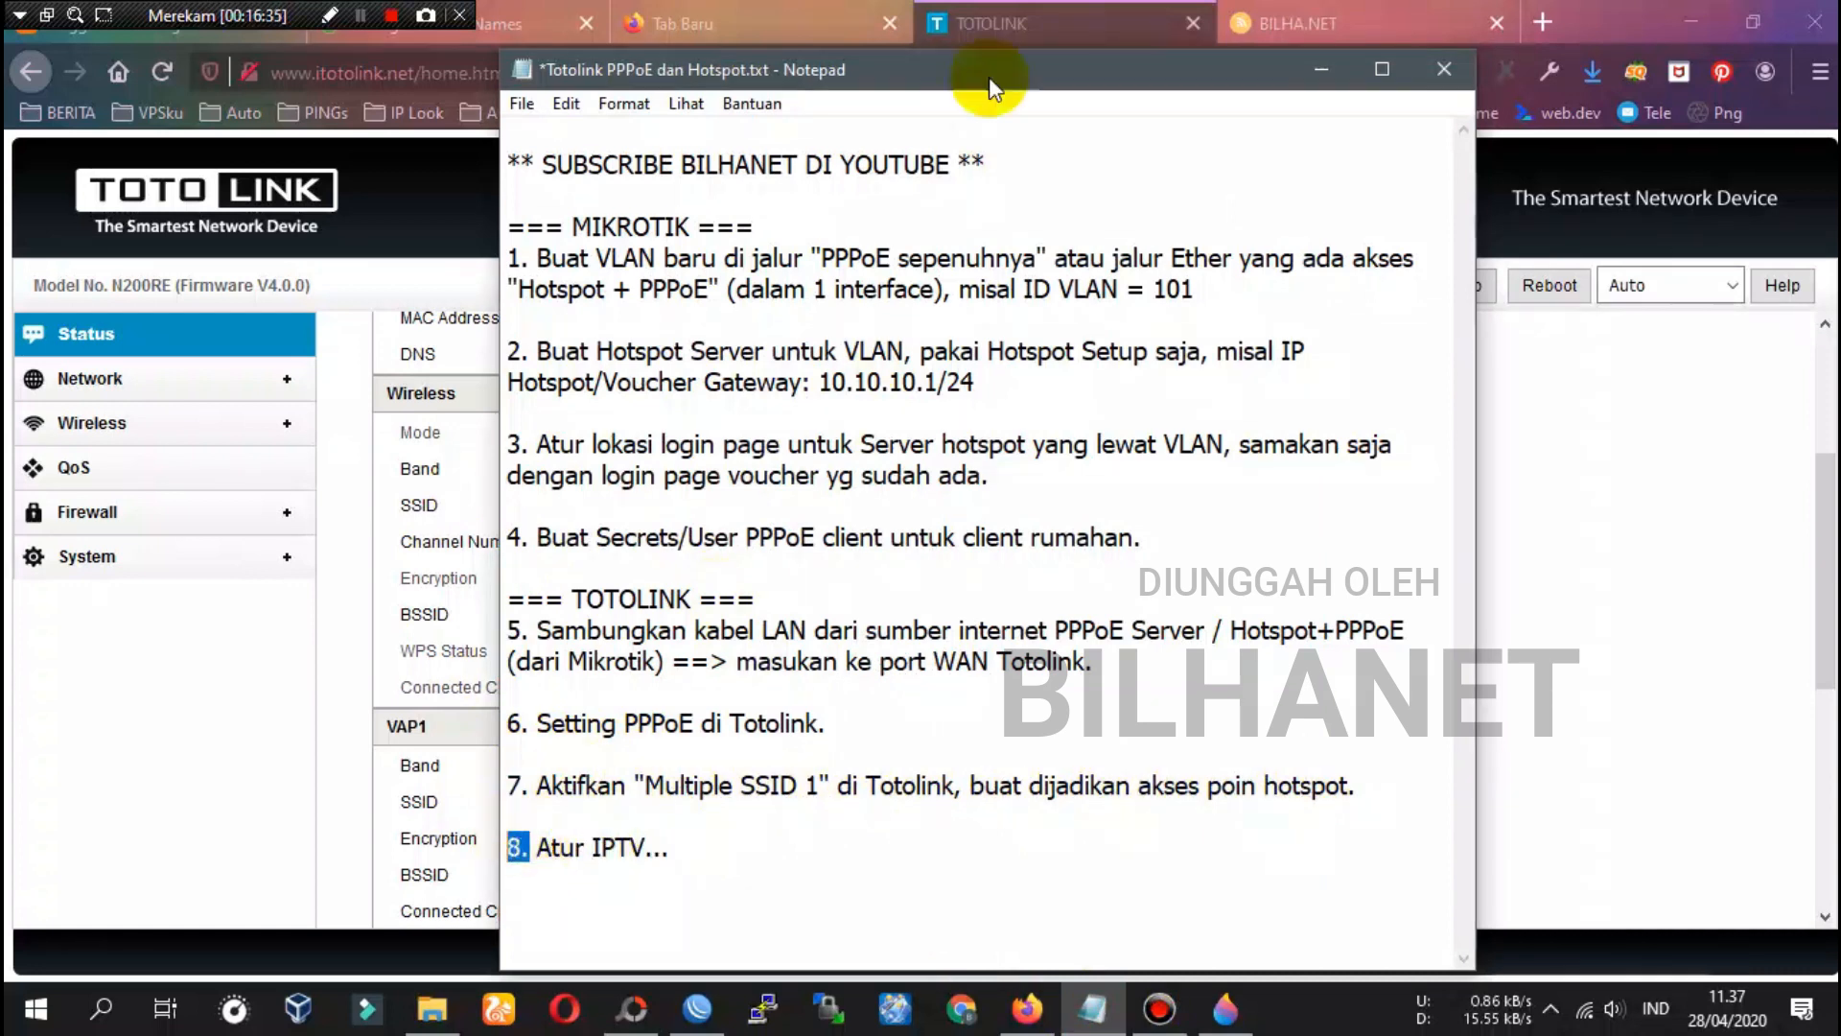
pyautogui.click(1052, 24)
pyautogui.click(94, 382)
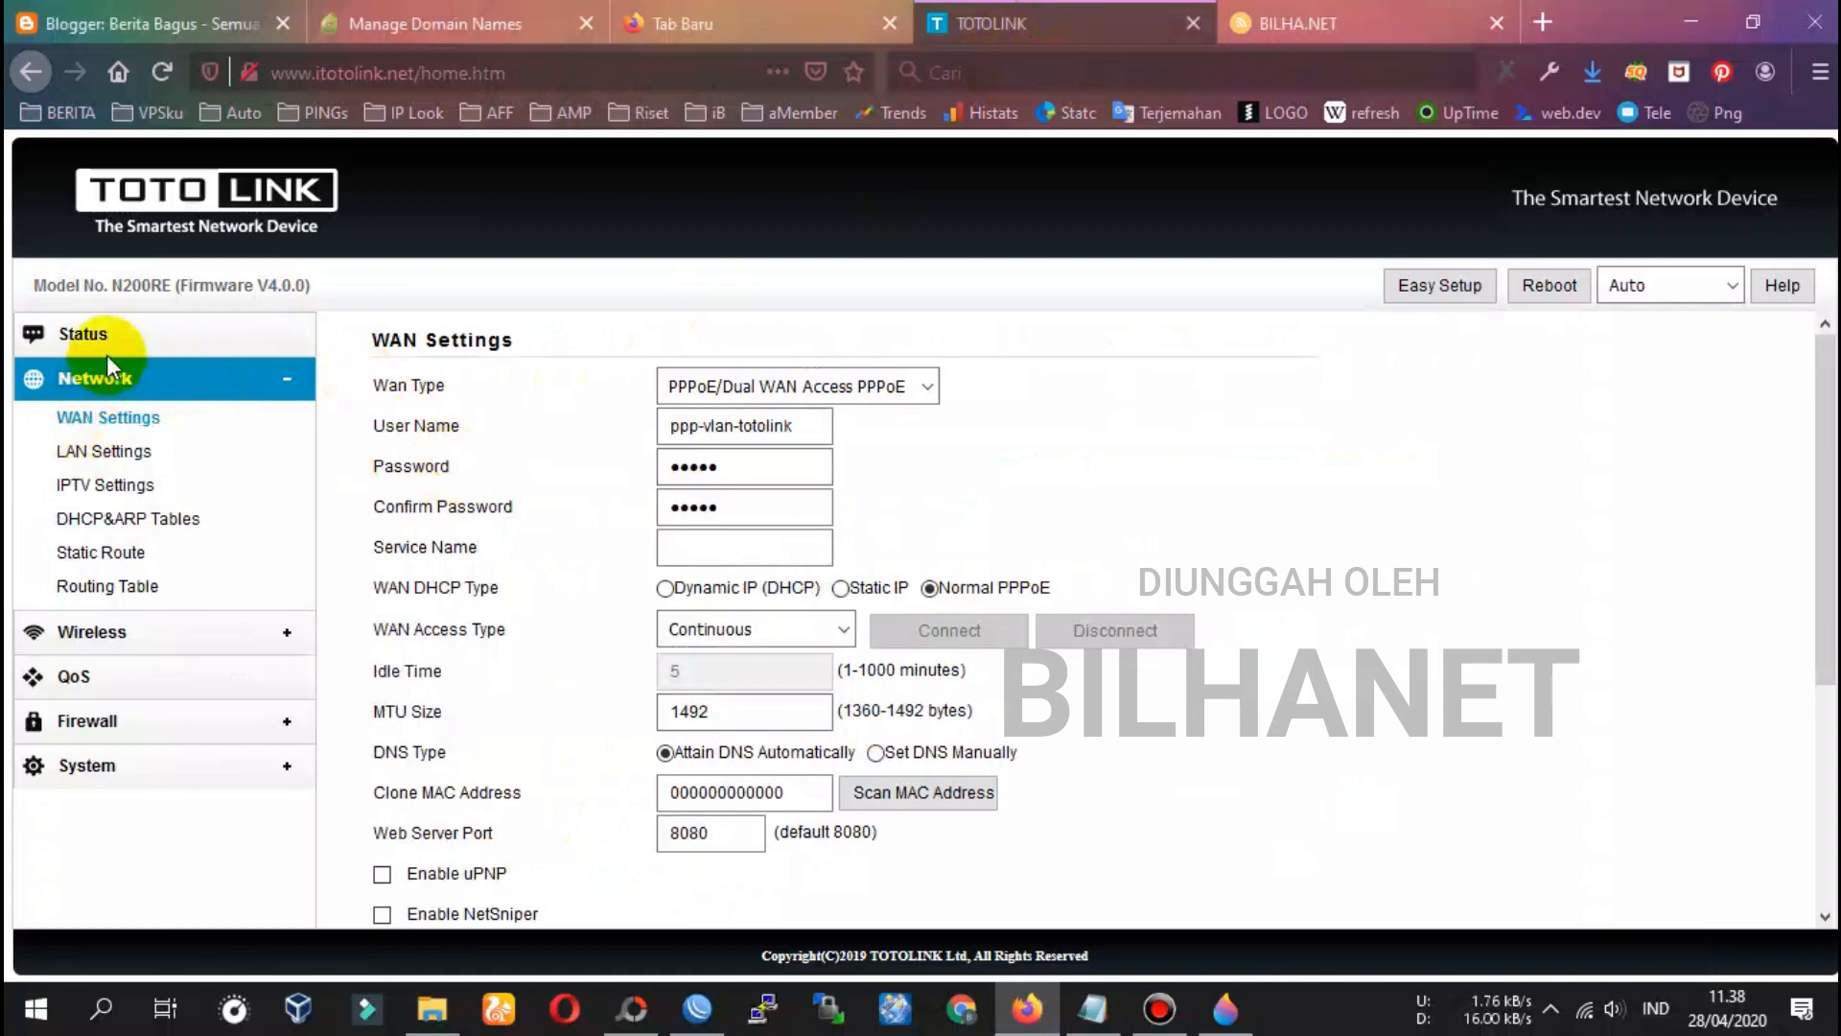
# Set IPTV to Enabled on the Network > IPTV Settings page
pyautogui.click(89, 347)
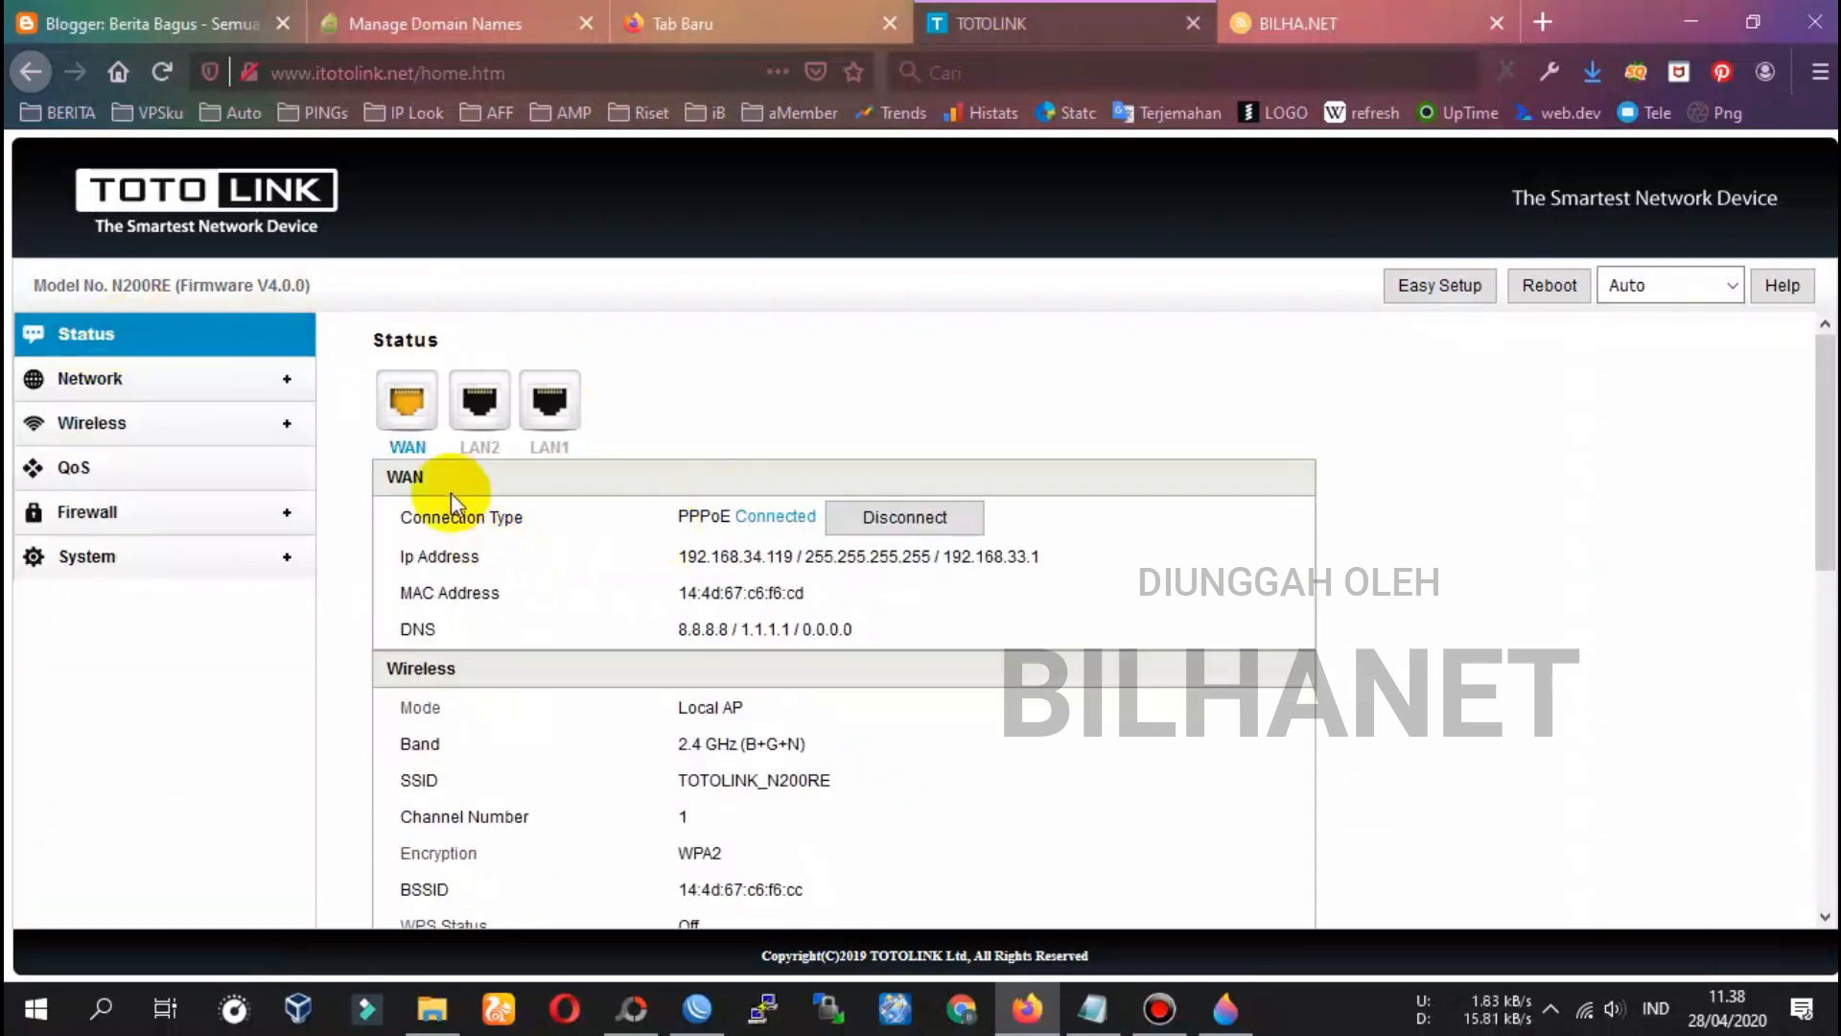
pyautogui.click(96, 384)
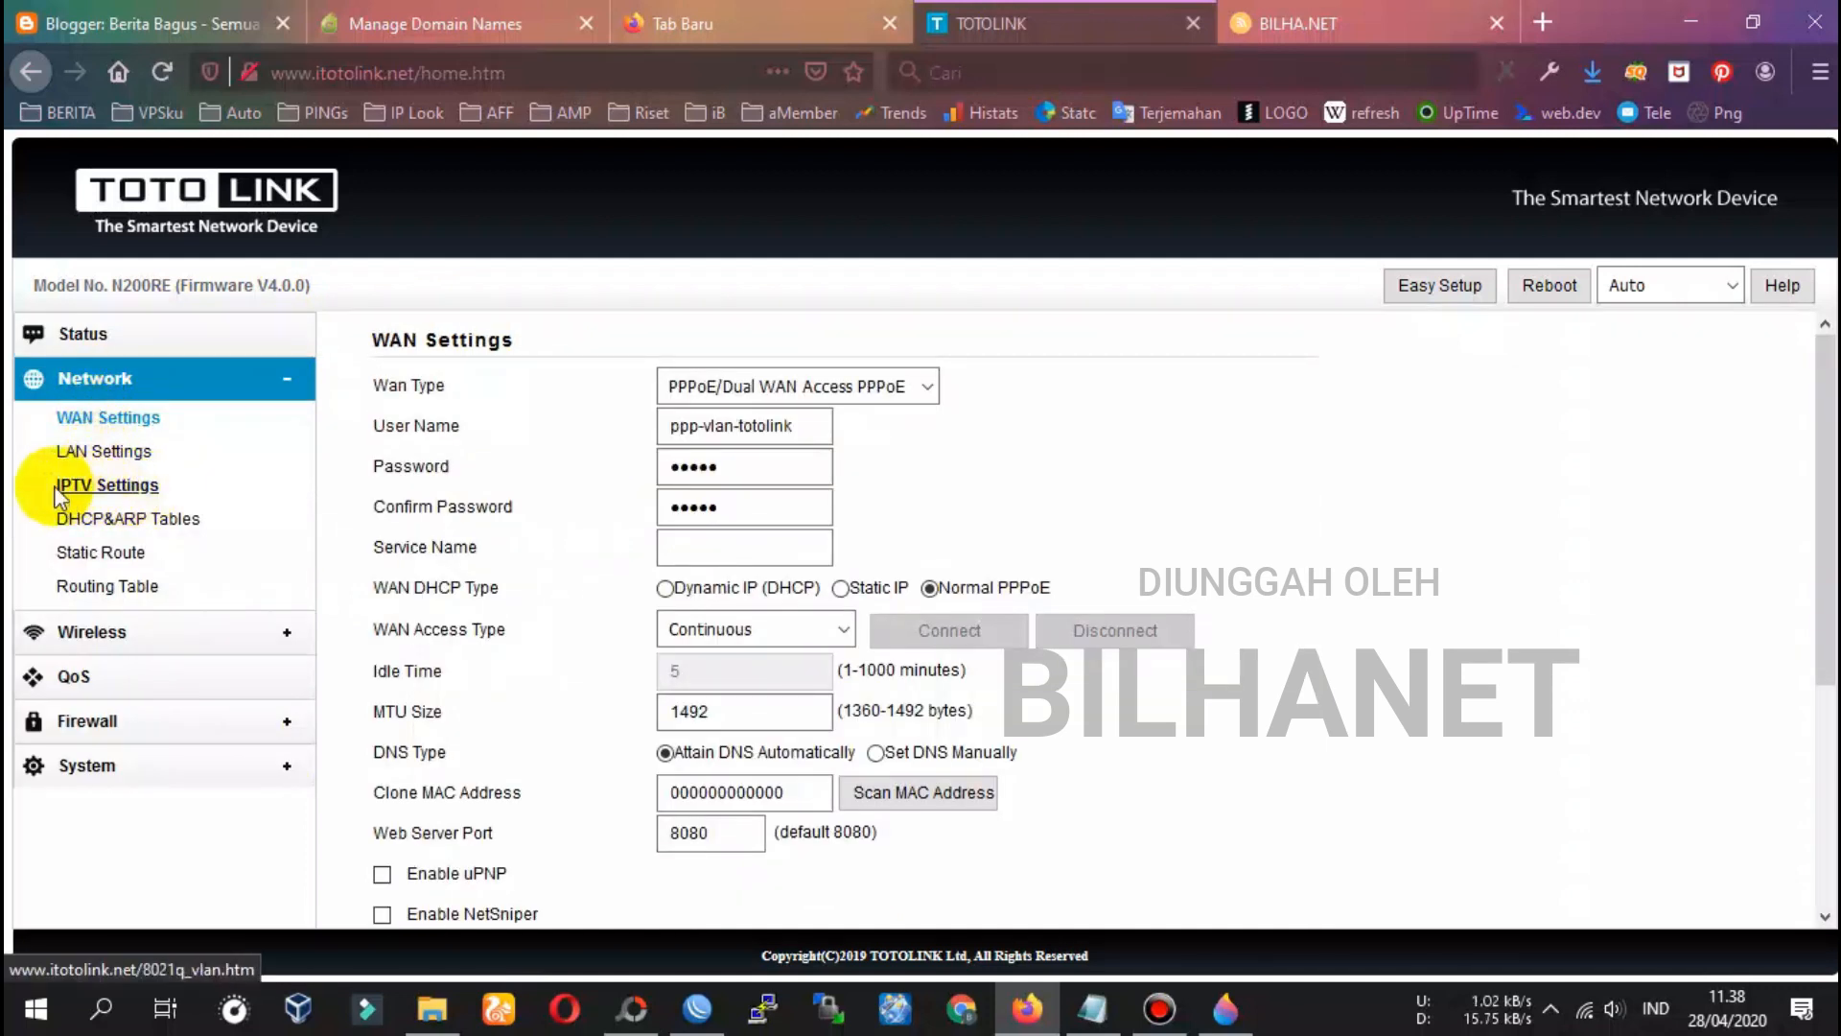
pyautogui.click(114, 487)
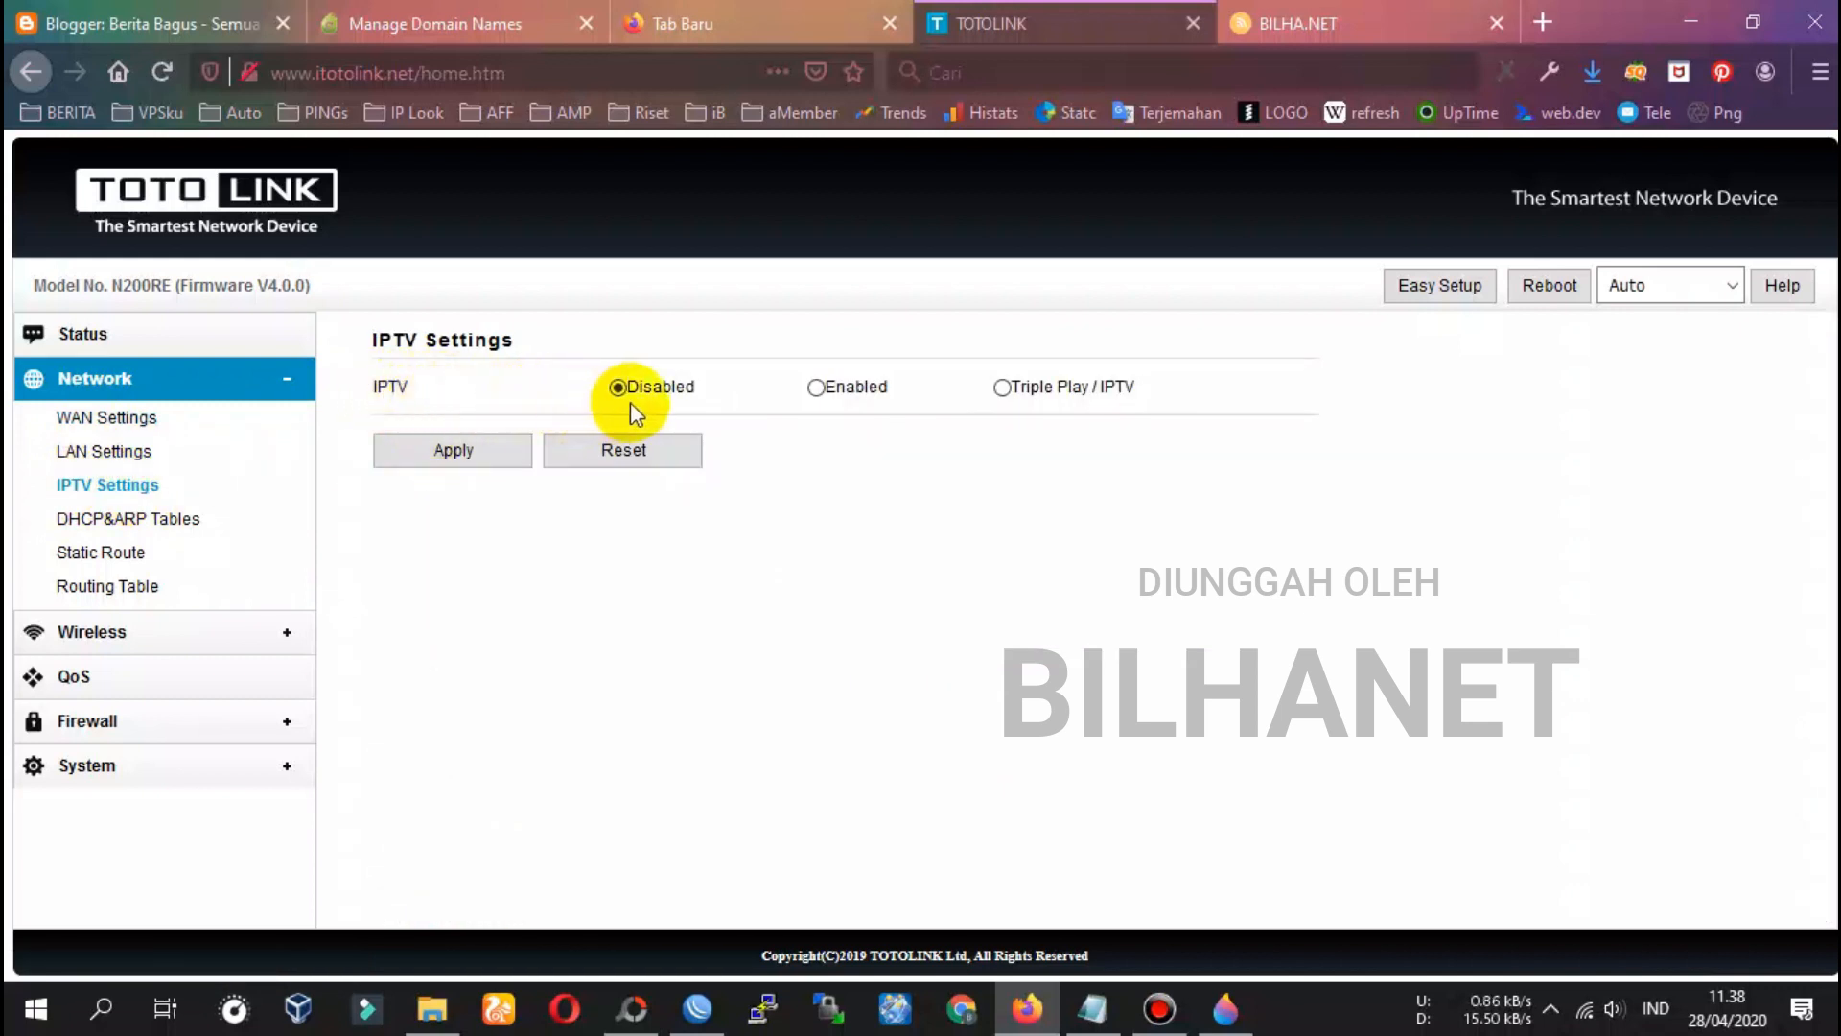
pyautogui.click(853, 399)
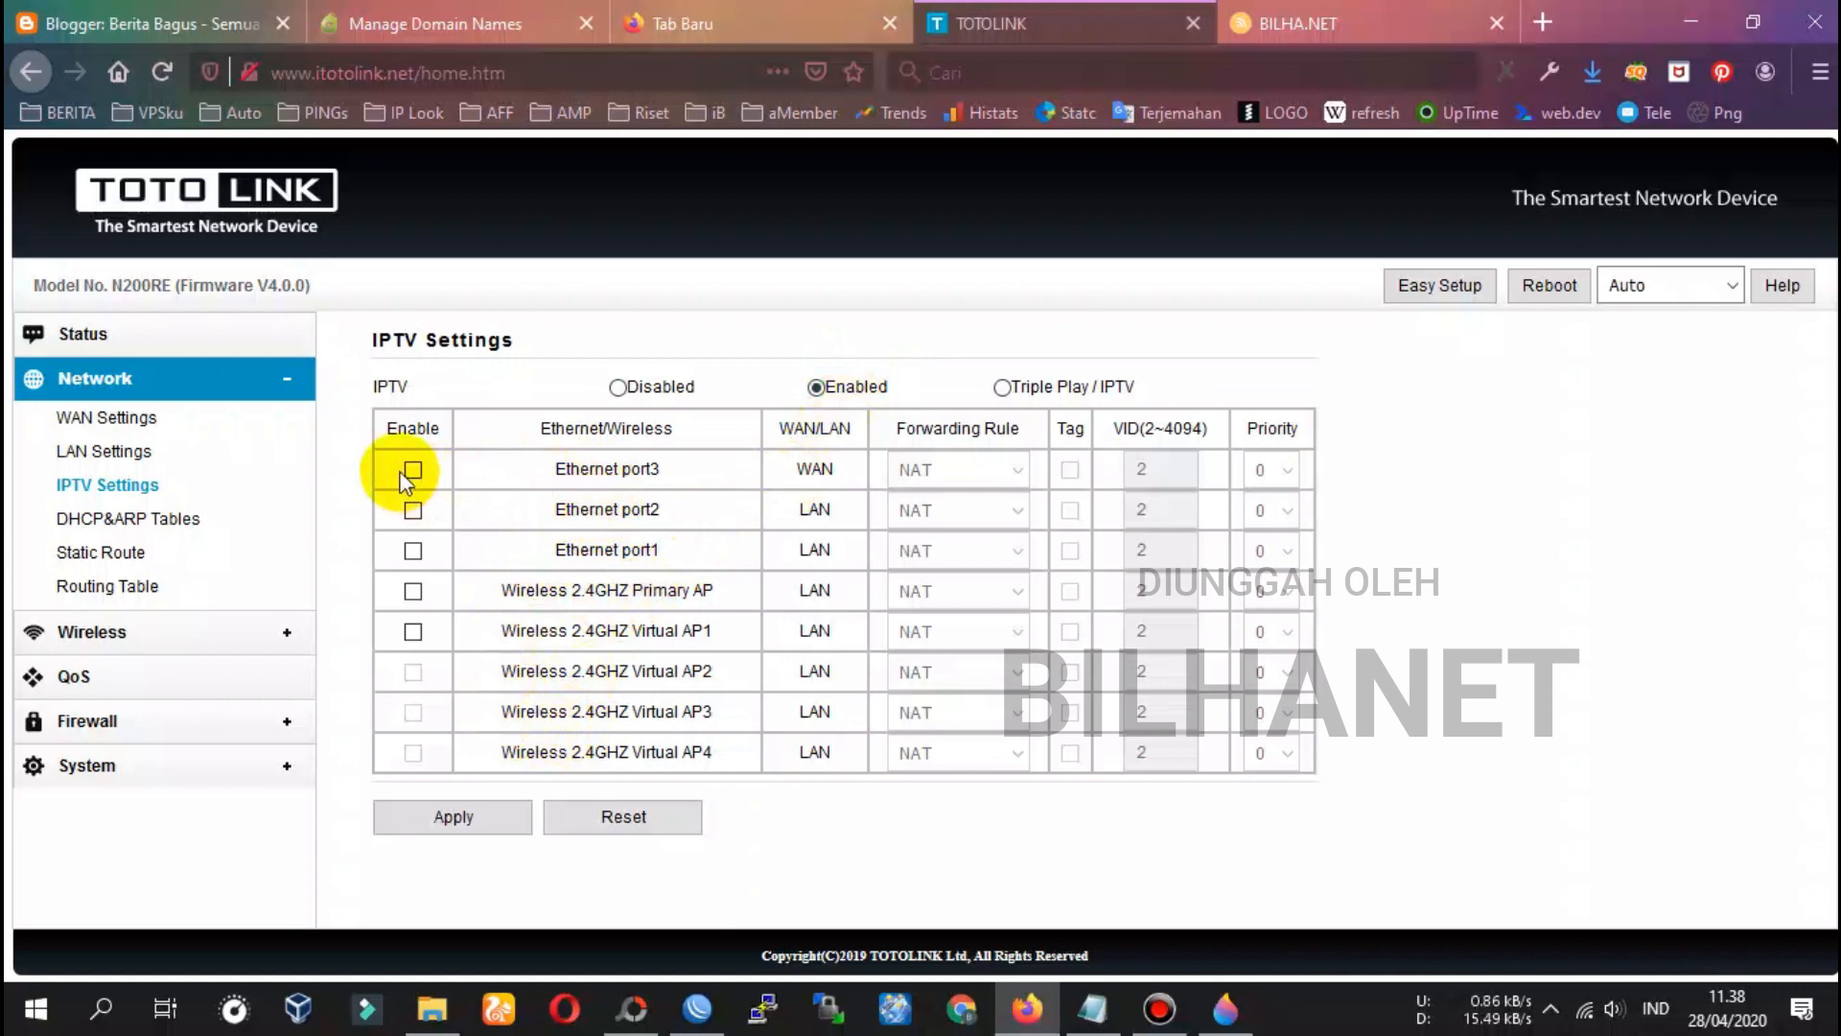
# Copy the 'Ethernet port3' name from the IPTV port table
pyautogui.moveTo(553, 470); pyautogui.dragTo(662, 475)
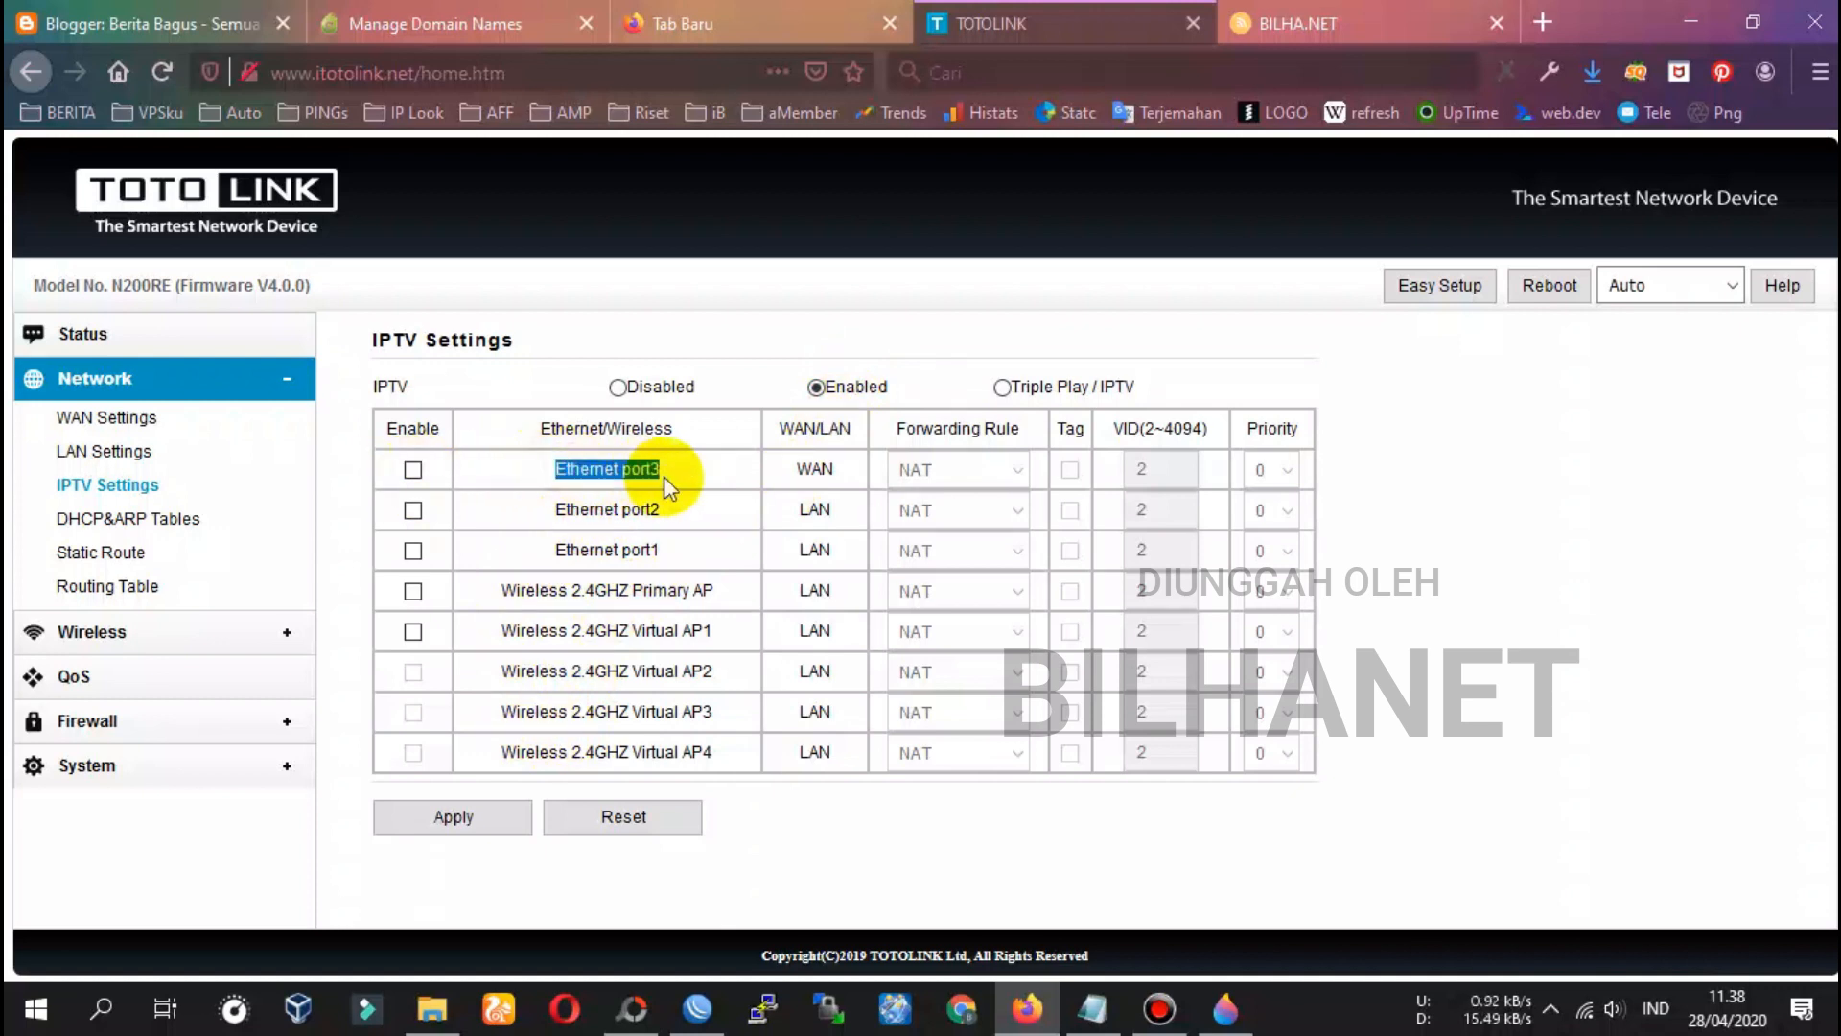
pyautogui.rightClick(640, 474)
pyautogui.click(672, 486)
# Add the line 'Ethernet port3: lubang WAN di TOtolink.' below step 8 in the notes
pyautogui.click(1113, 1020)
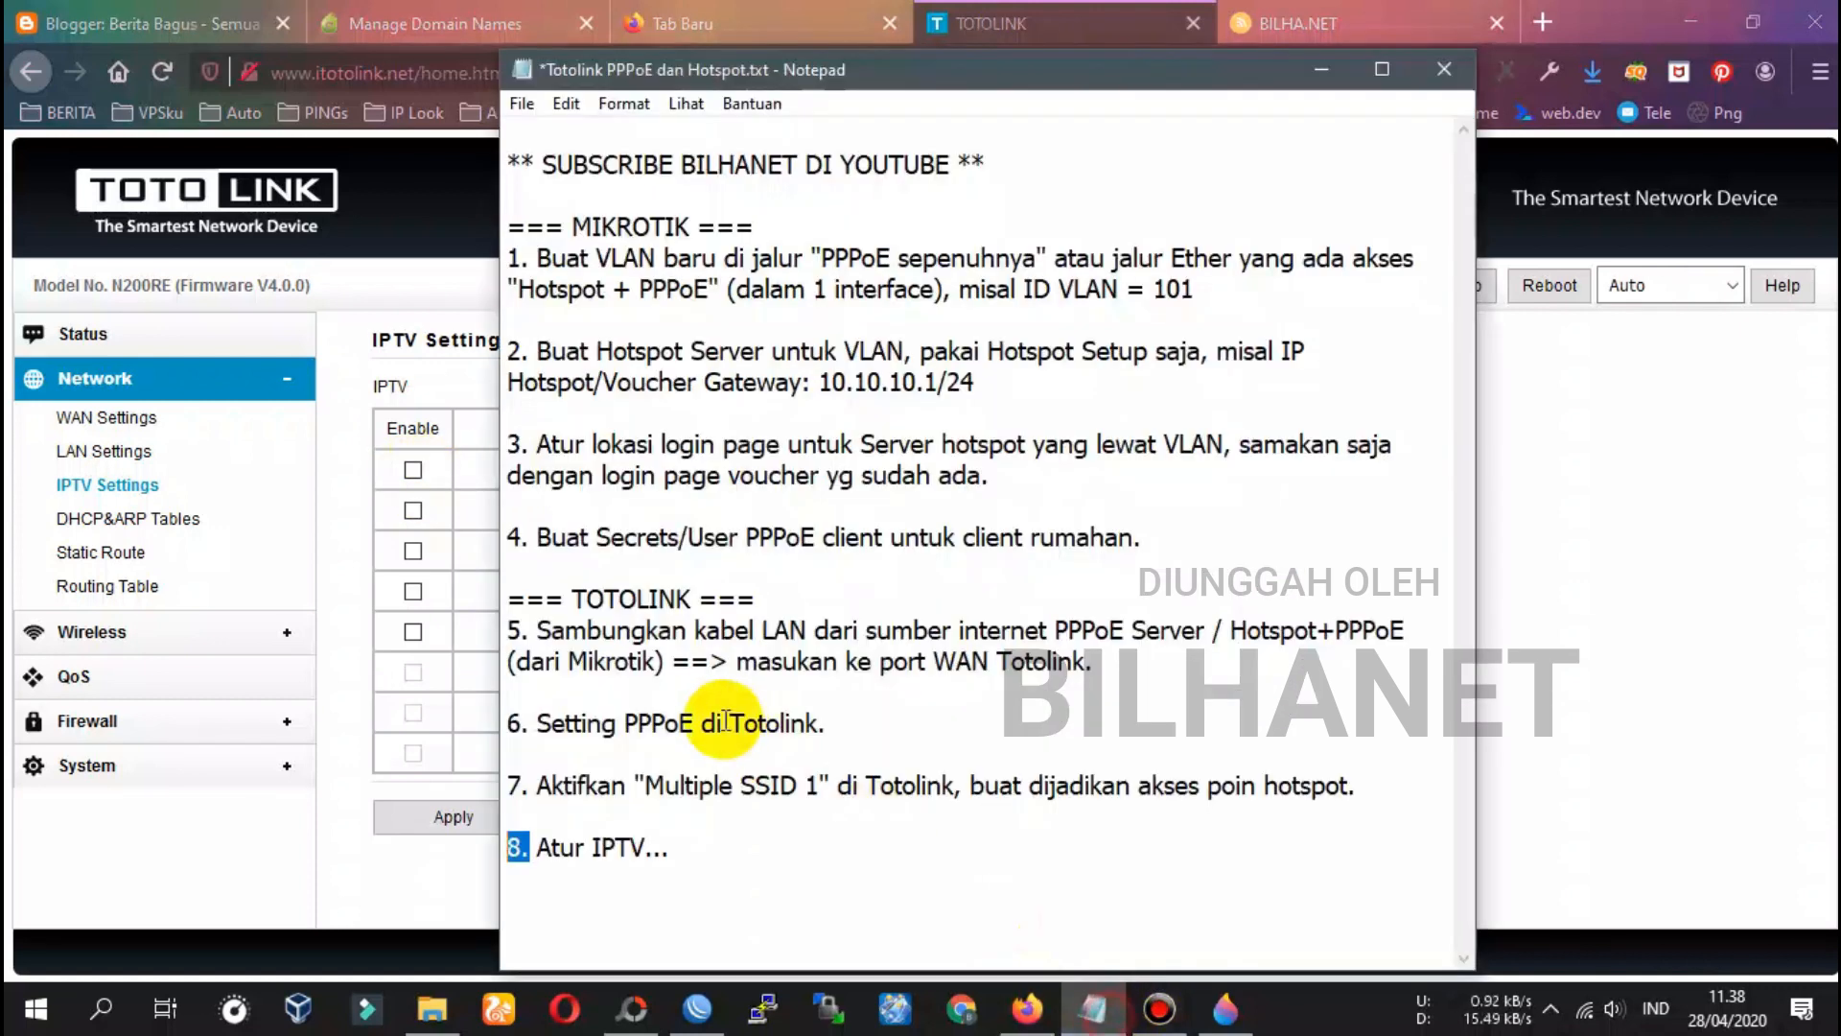
pyautogui.press('Return')
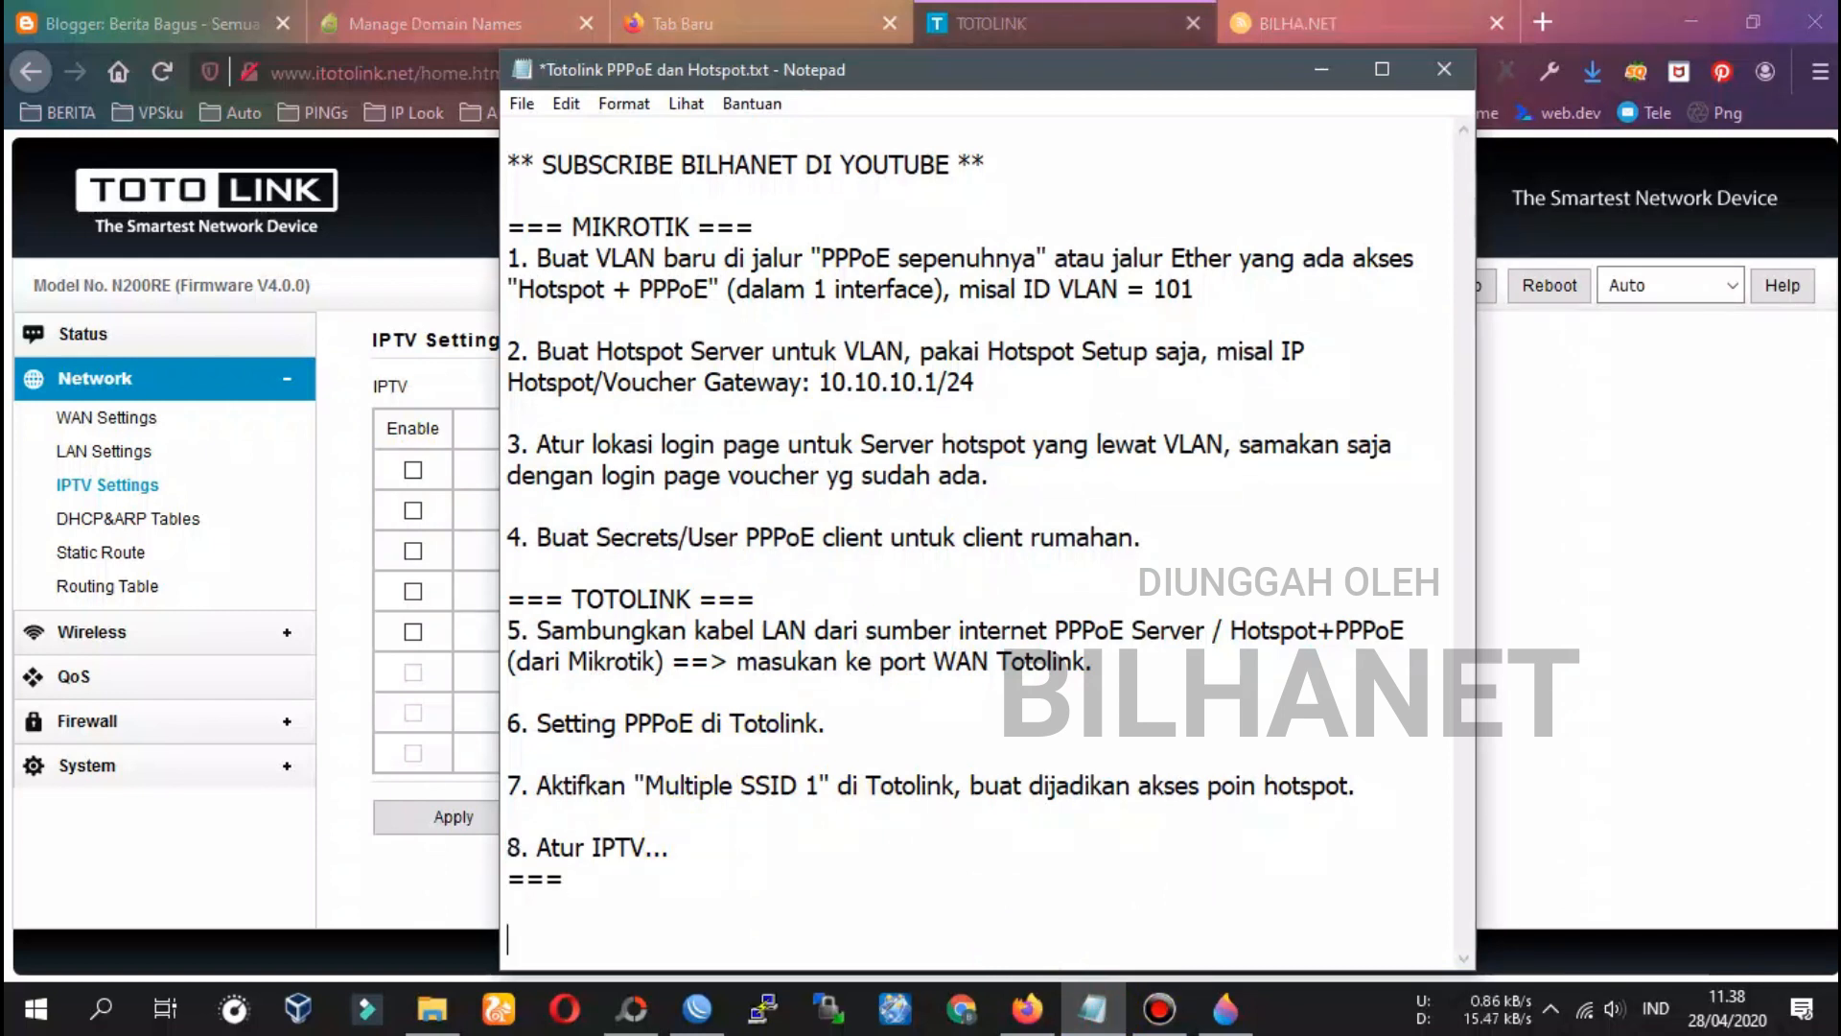
pyautogui.hotkey('ctrl', 'v')
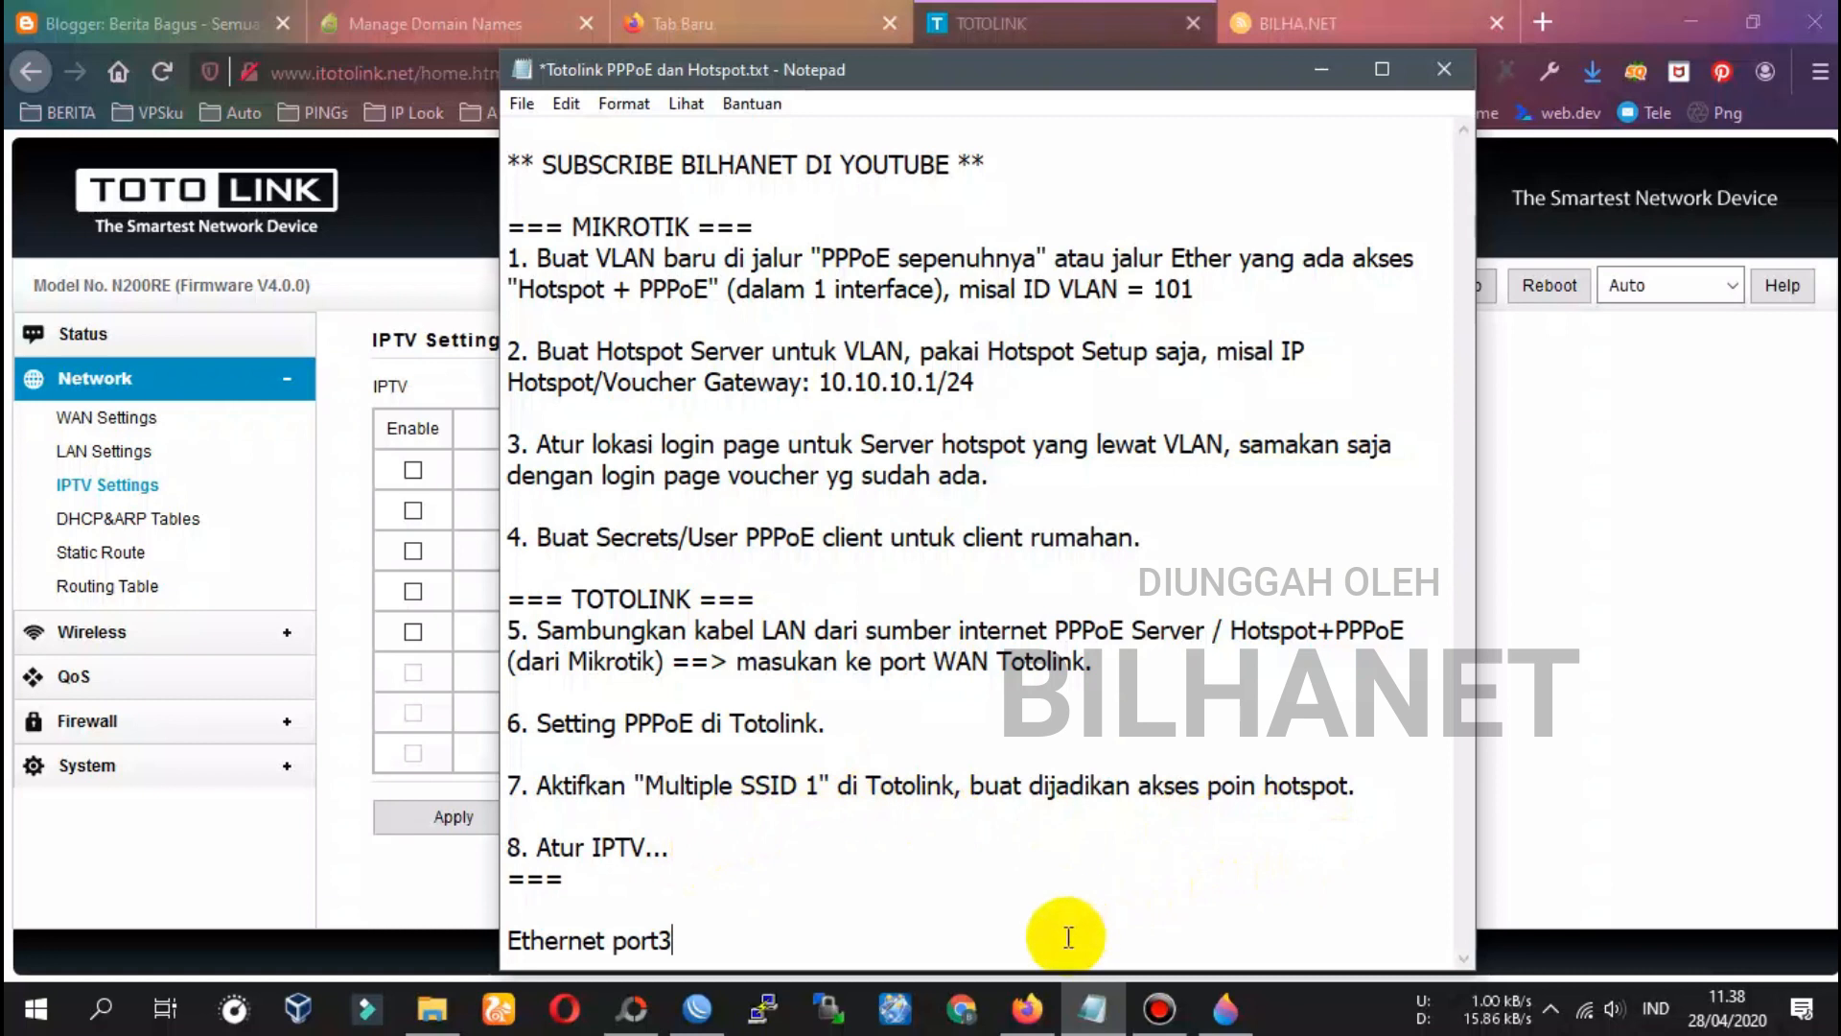
pyautogui.press('Return')
pyautogui.press('Return')
pyautogui.press('Return')
pyautogui.press('Return')
pyautogui.press('Return')
pyautogui.press('Return')
pyautogui.press('Return')
pyautogui.press('Return')
pyautogui.press('Return')
pyautogui.press('Return')
pyautogui.press('Return')
pyautogui.press('Return')
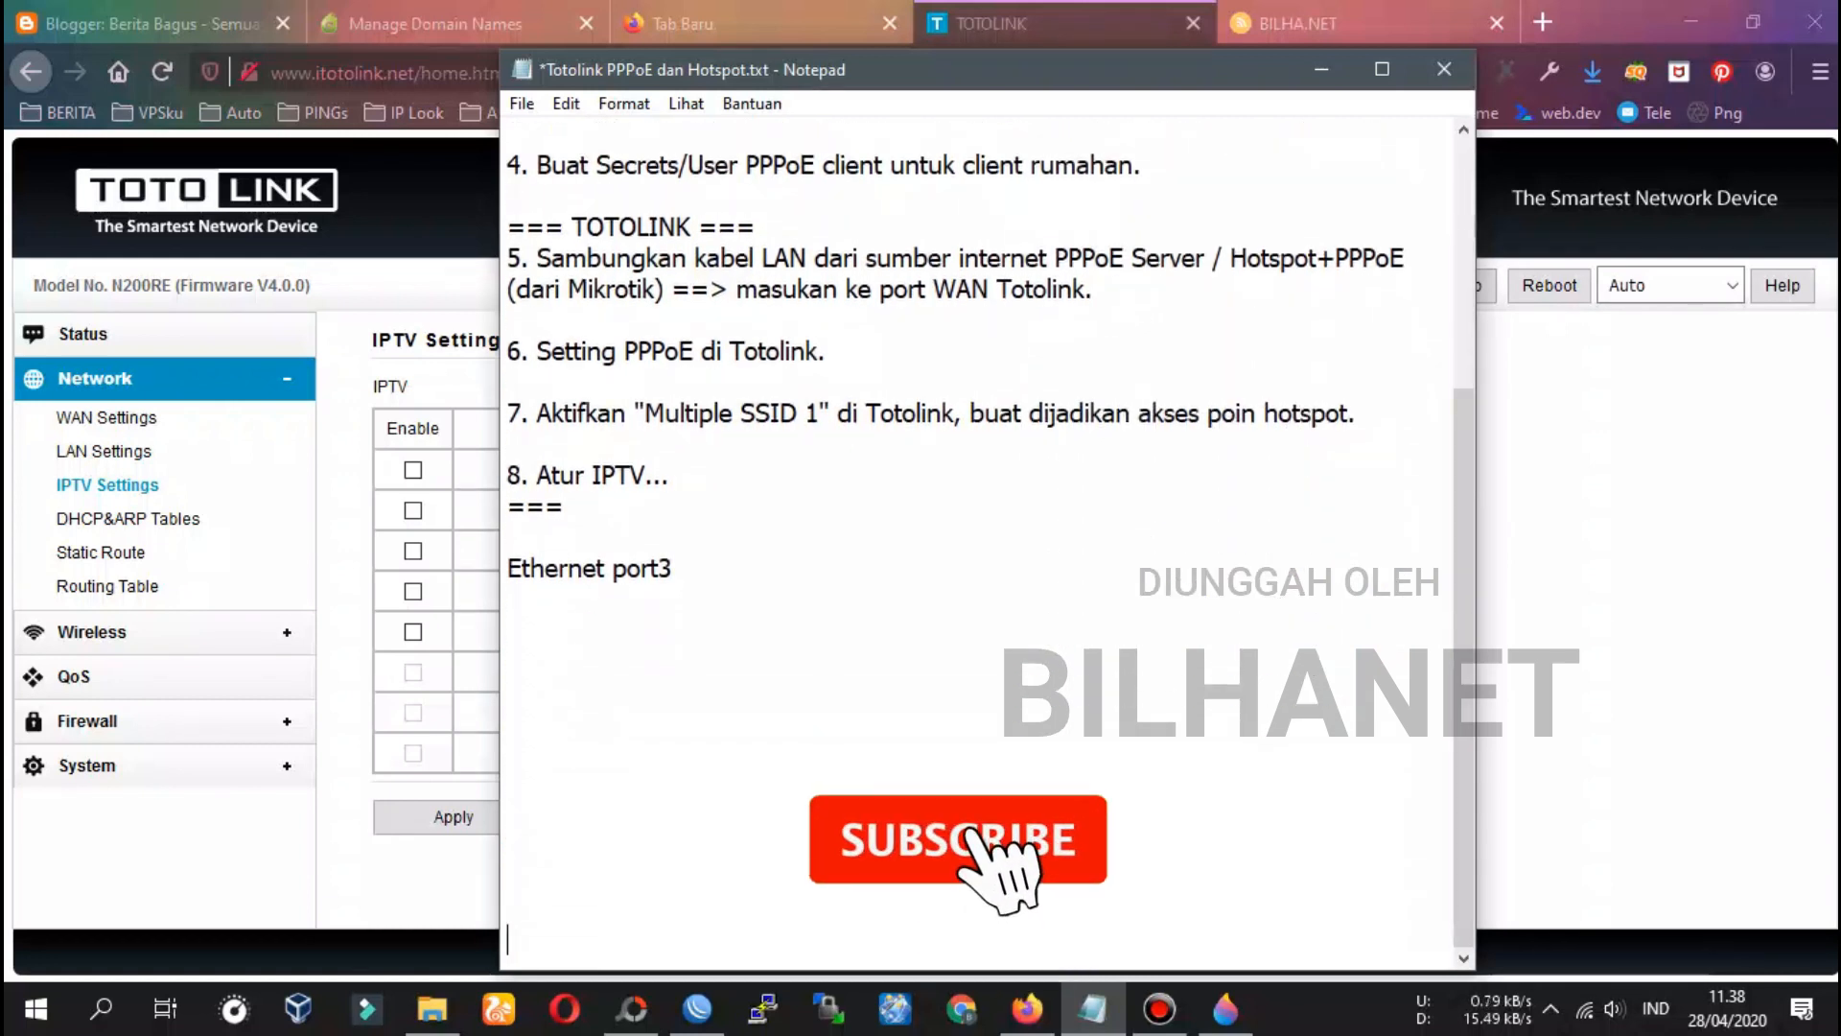
pyautogui.press('Return')
pyautogui.press('Return')
pyautogui.press('Return')
pyautogui.press('Return')
pyautogui.press('Return')
pyautogui.press('Return')
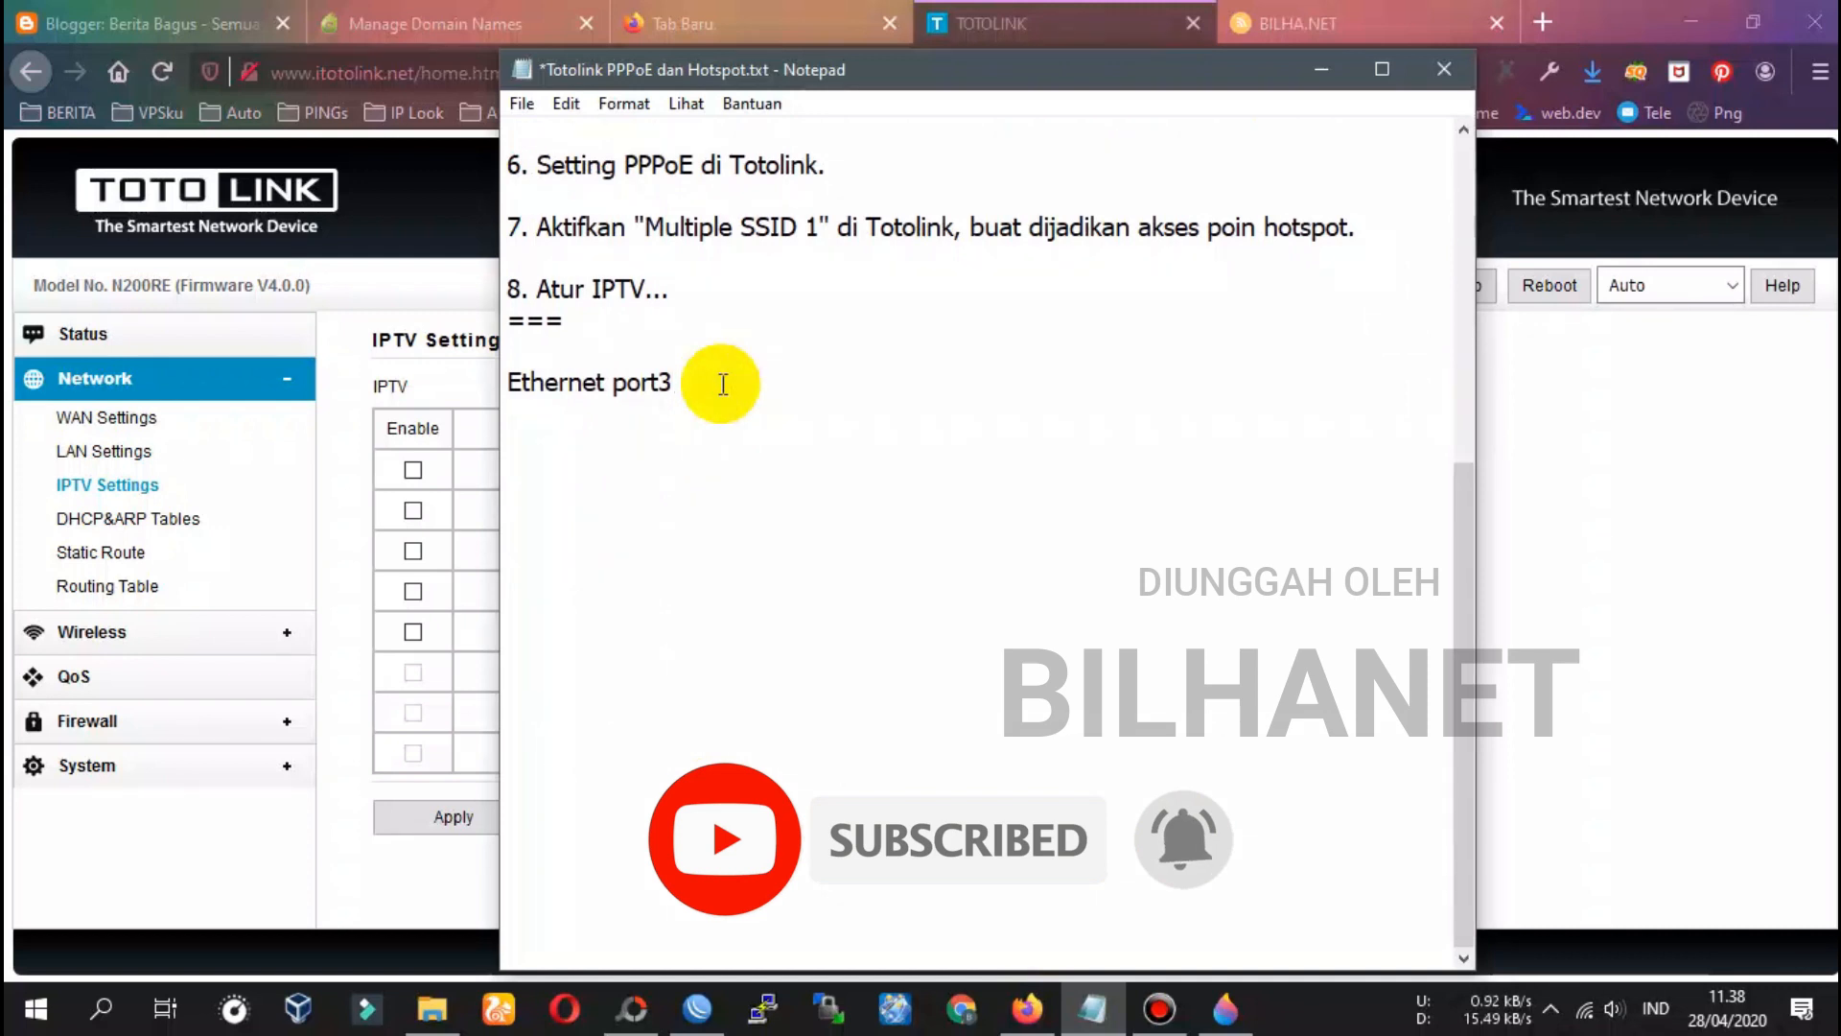
pyautogui.write(': lubang WAN di TOtolink.')
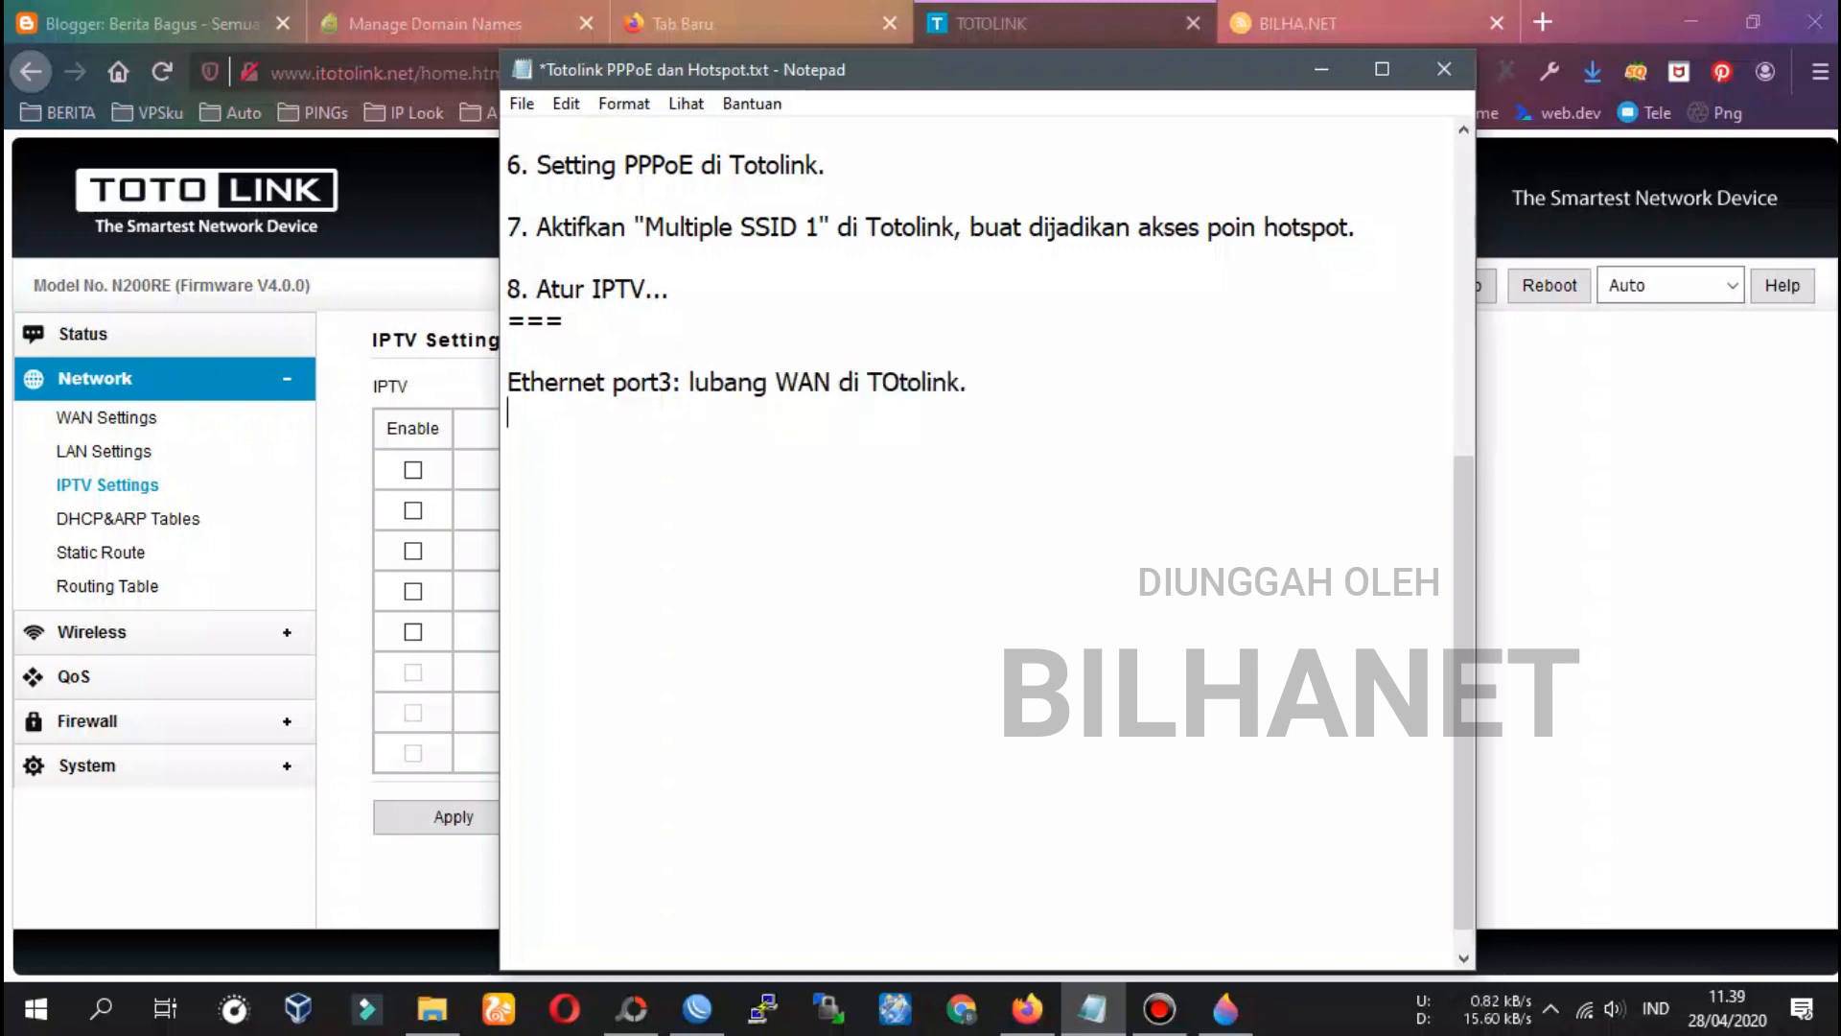
pyautogui.moveTo(1032, 65); pyautogui.dragTo(1142, 83)
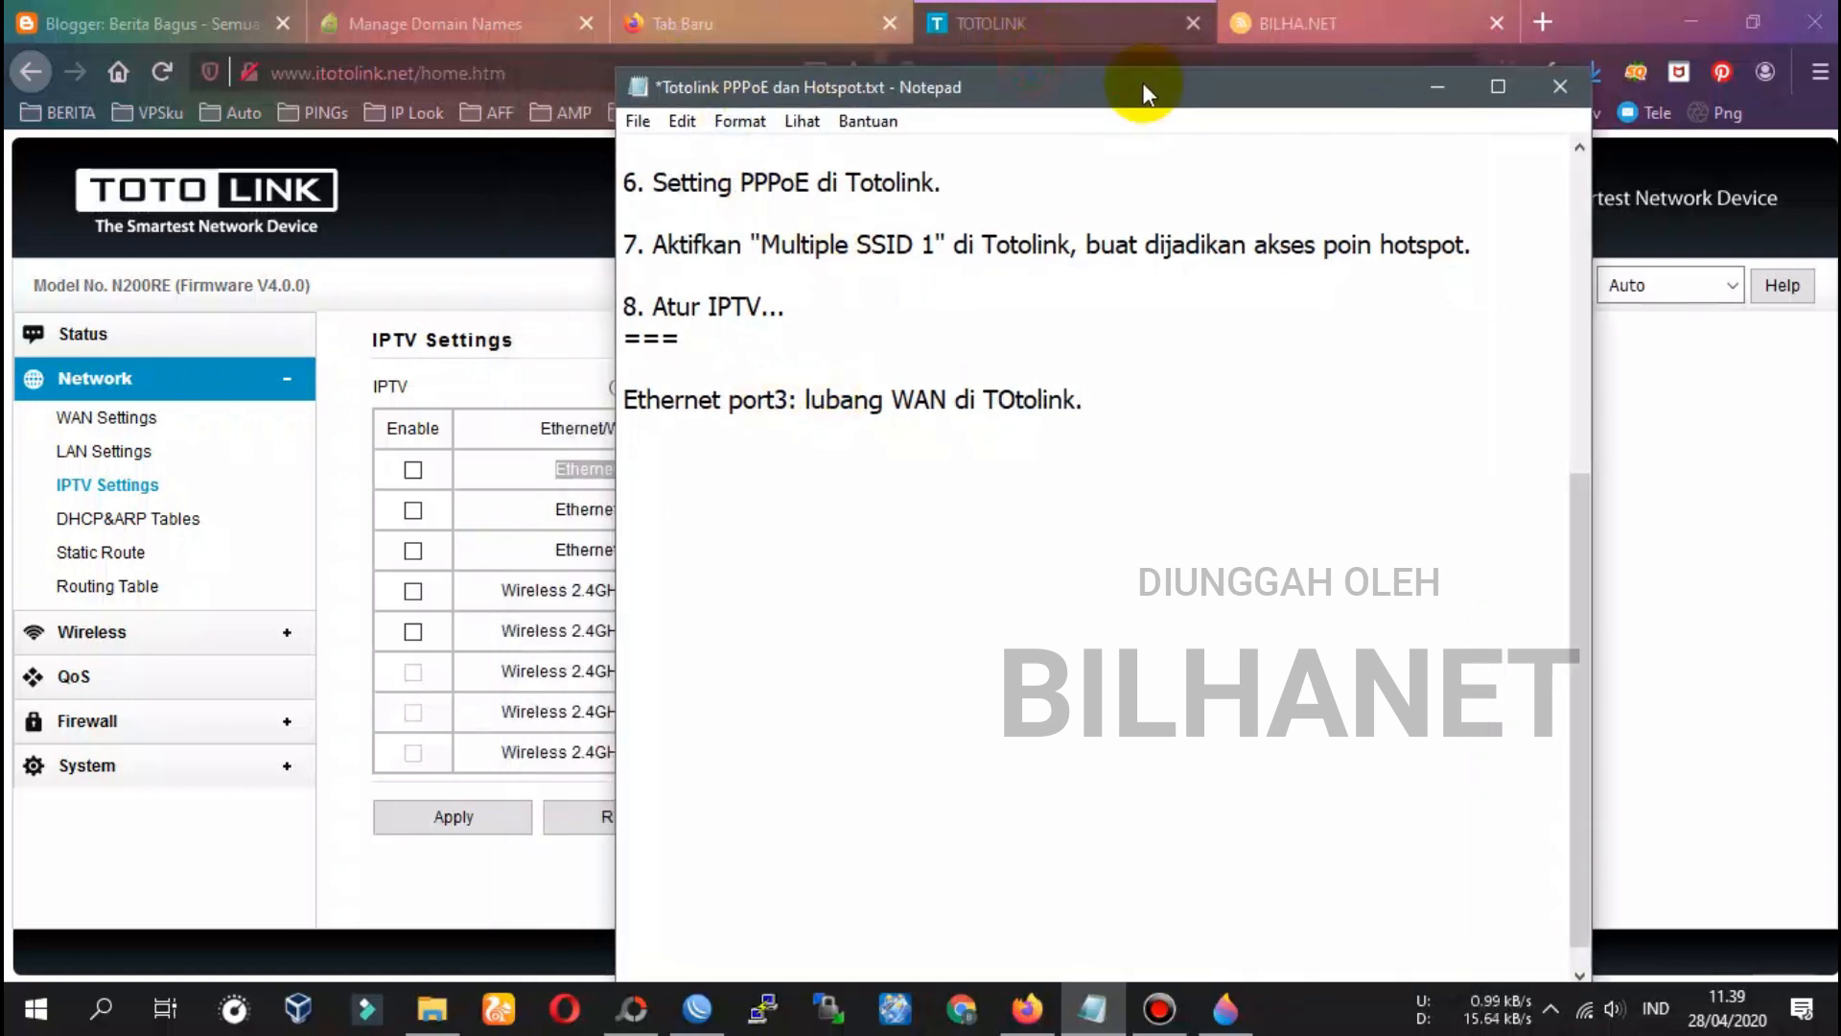
pyautogui.tripleClick(603, 468)
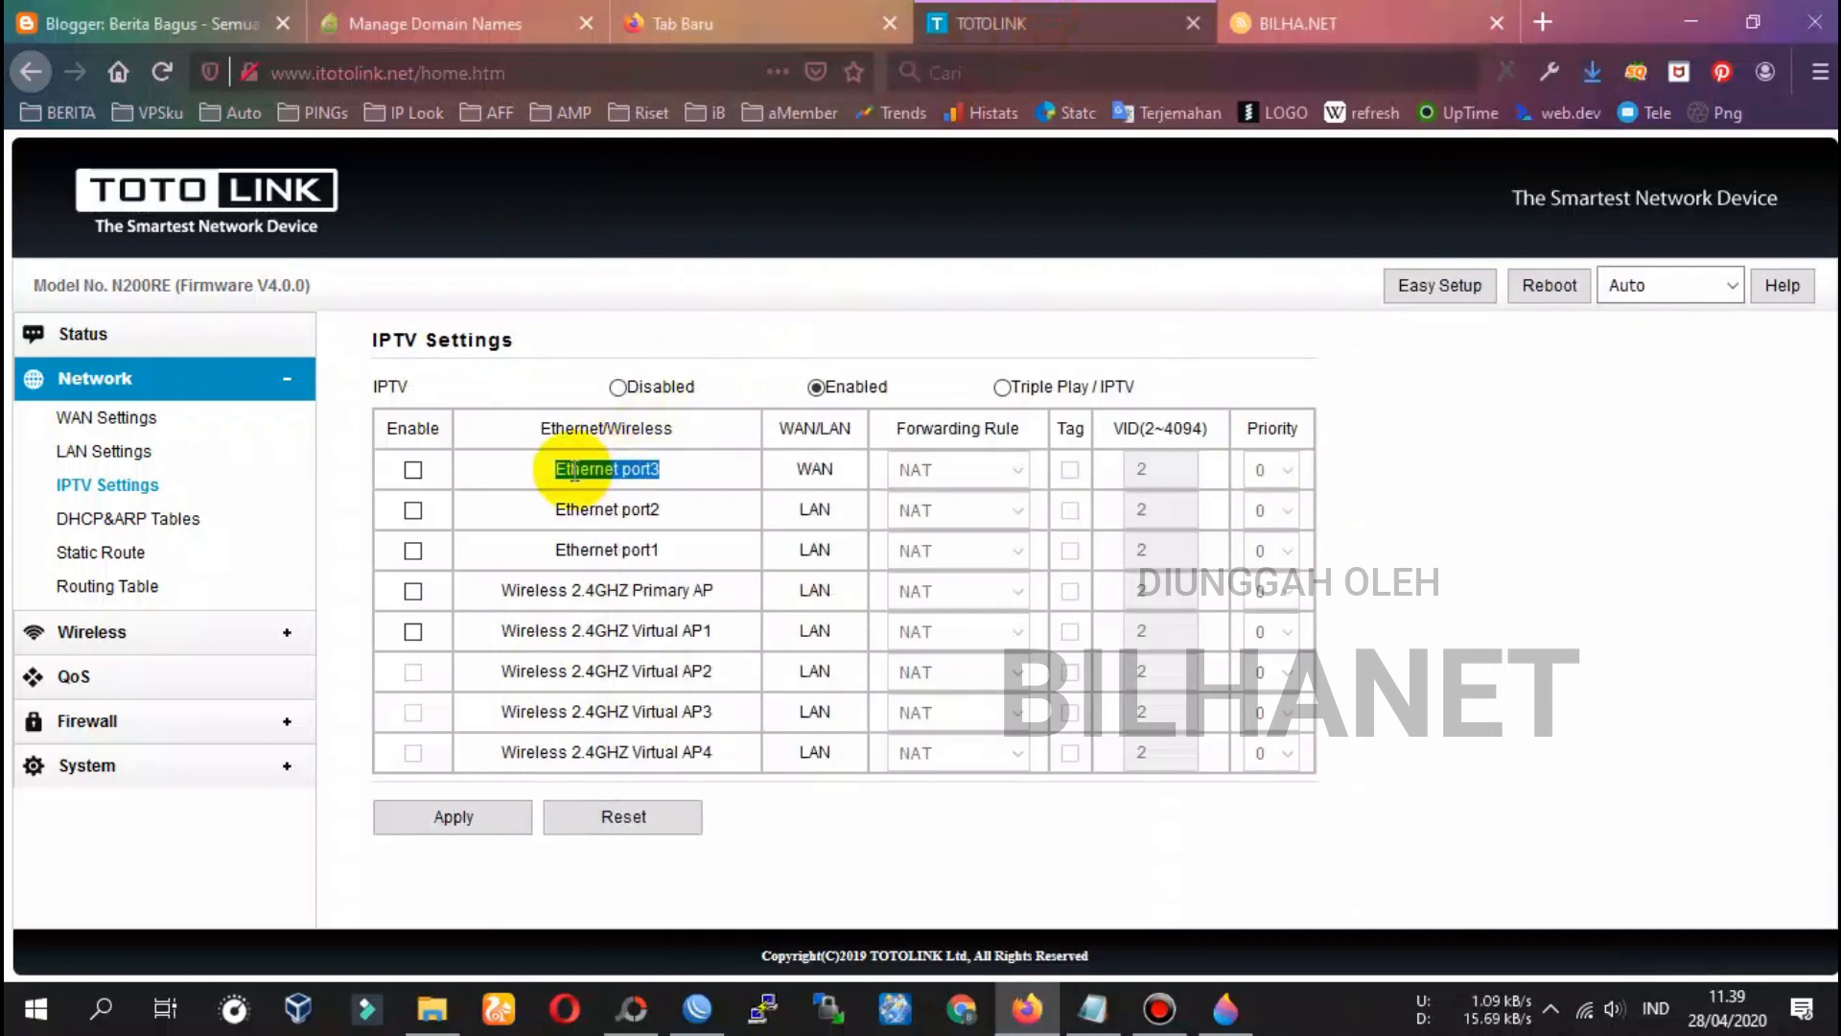
# Enable Ethernet port3 and Ethernet port2 in the IPTV table and copy the 'Ethernet port2' name
pyautogui.click(413, 470)
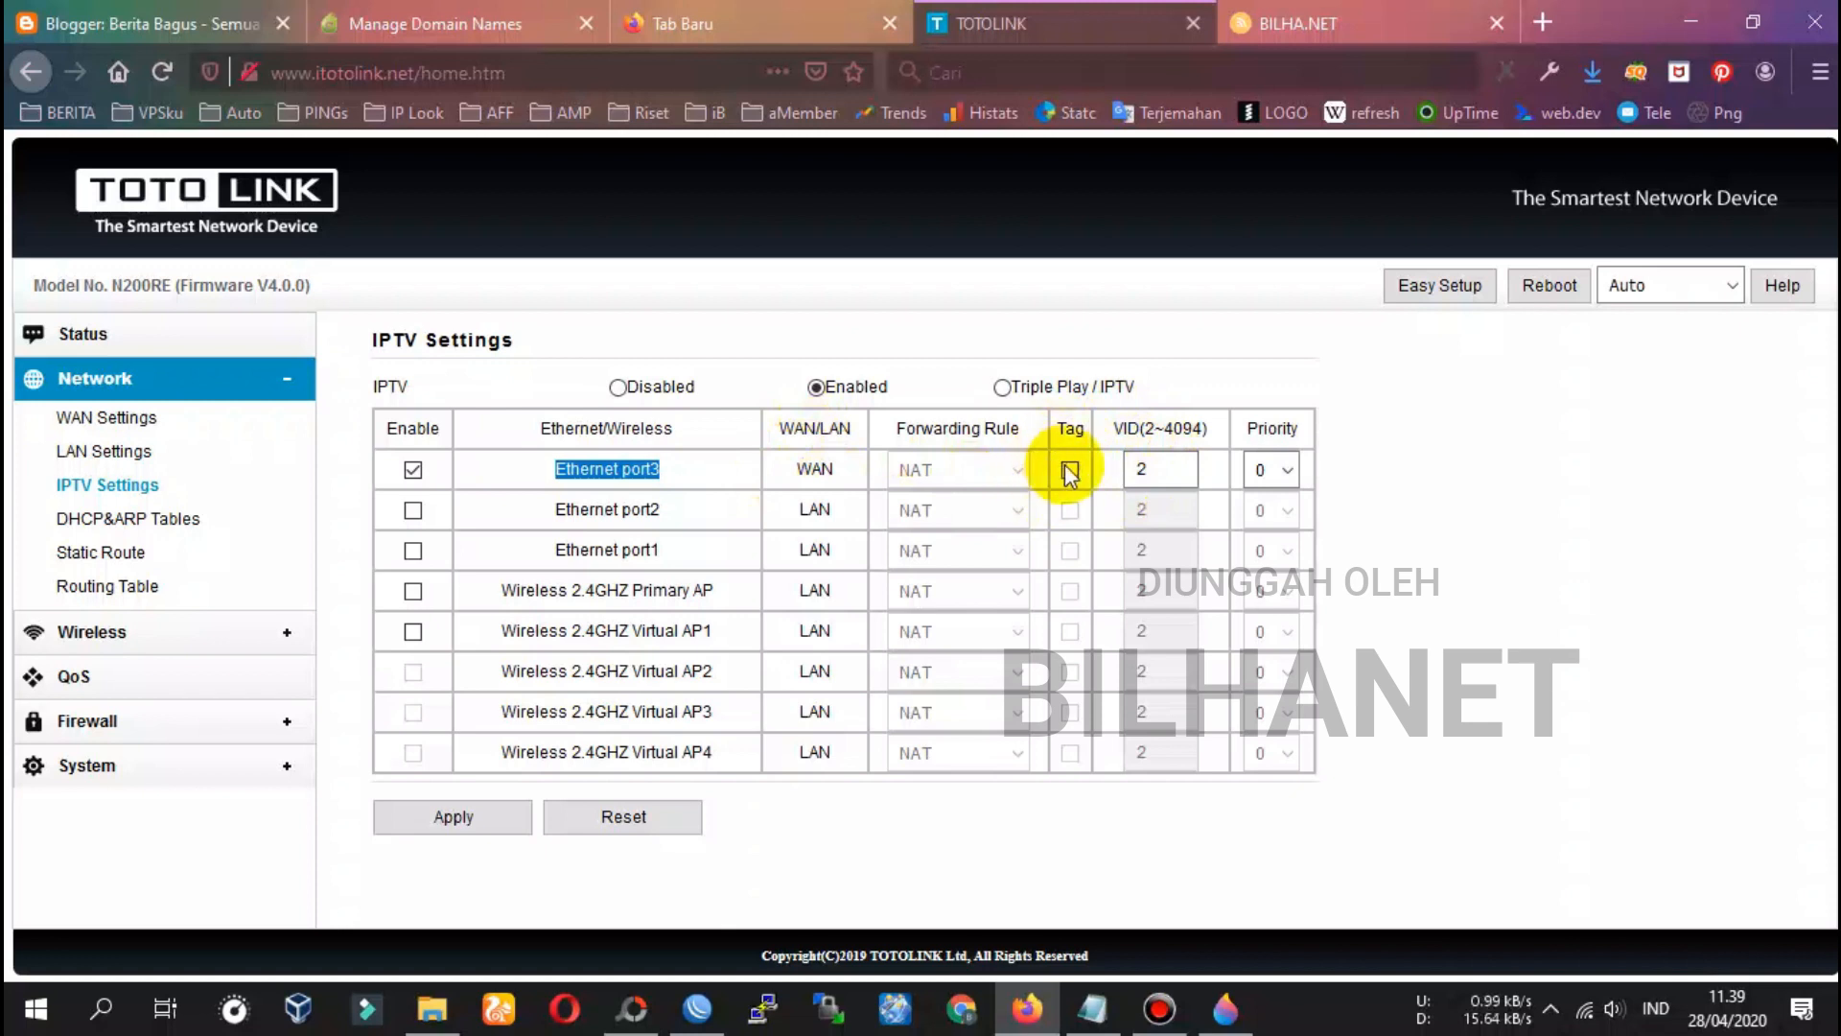
pyautogui.click(1264, 469)
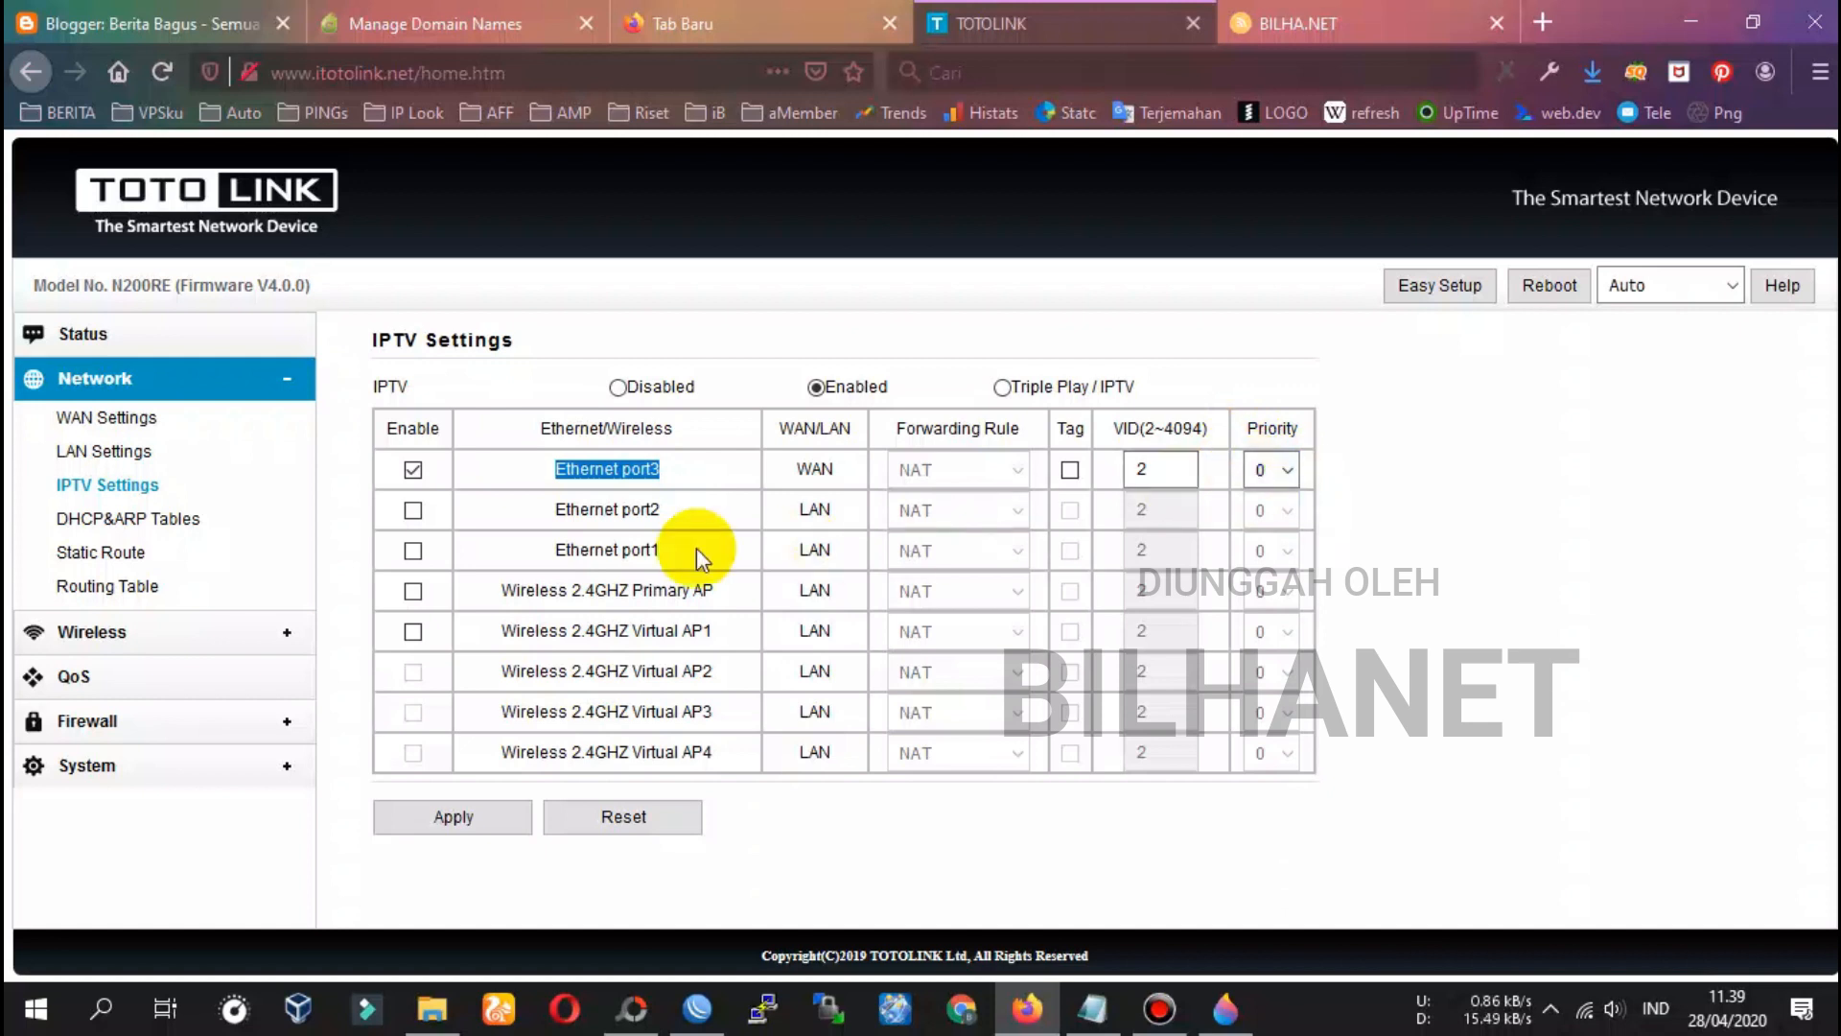
pyautogui.click(415, 510)
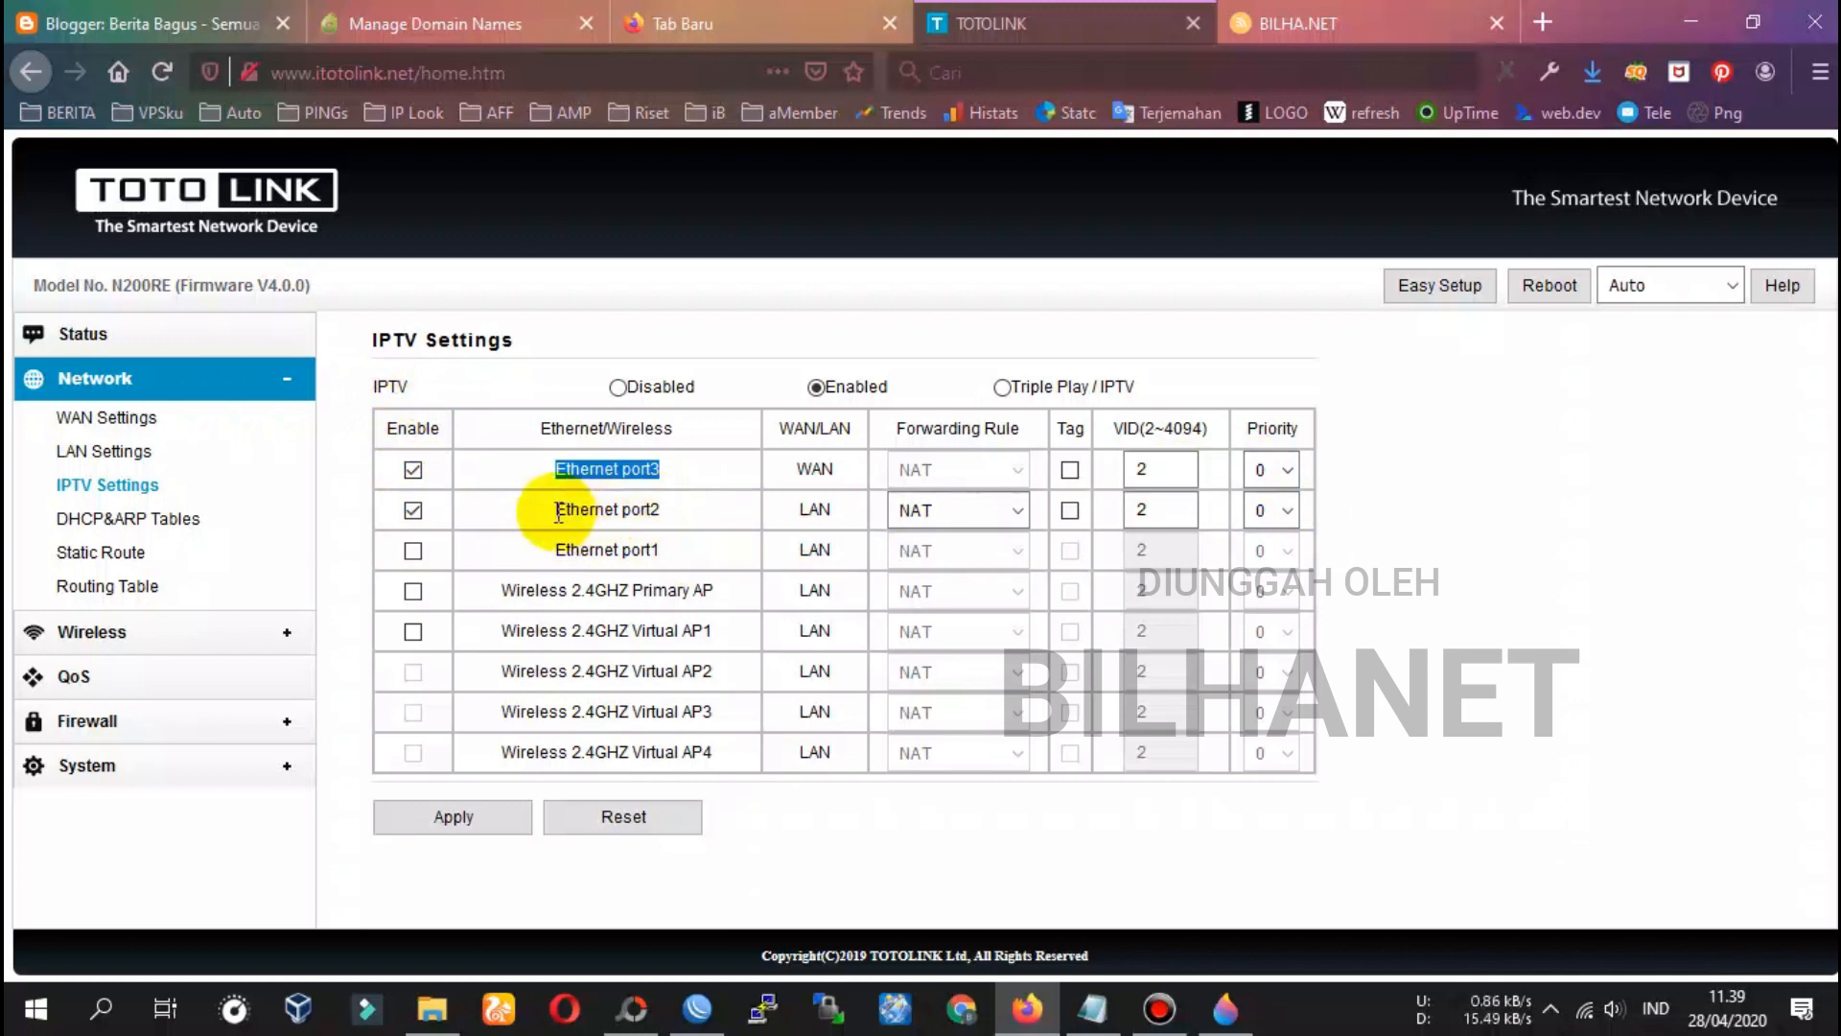
pyautogui.moveTo(559, 513); pyautogui.dragTo(660, 511)
pyautogui.rightClick(658, 511)
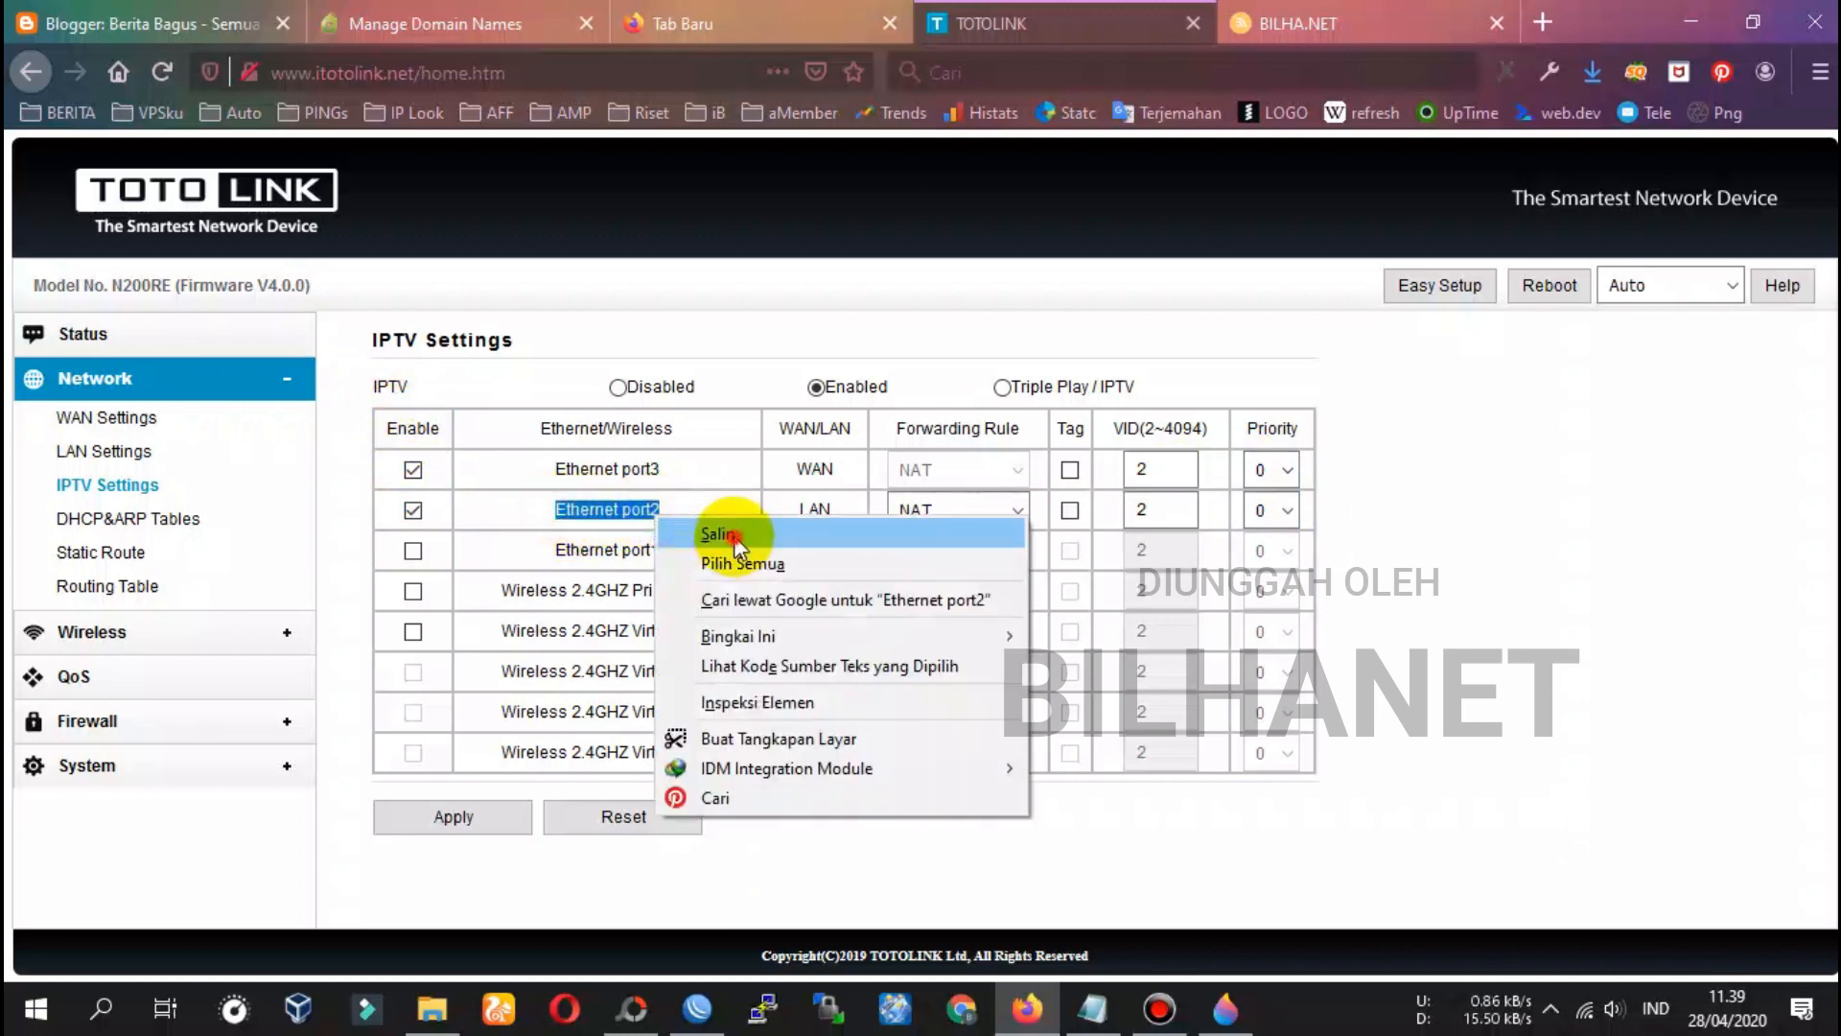
pyautogui.click(734, 535)
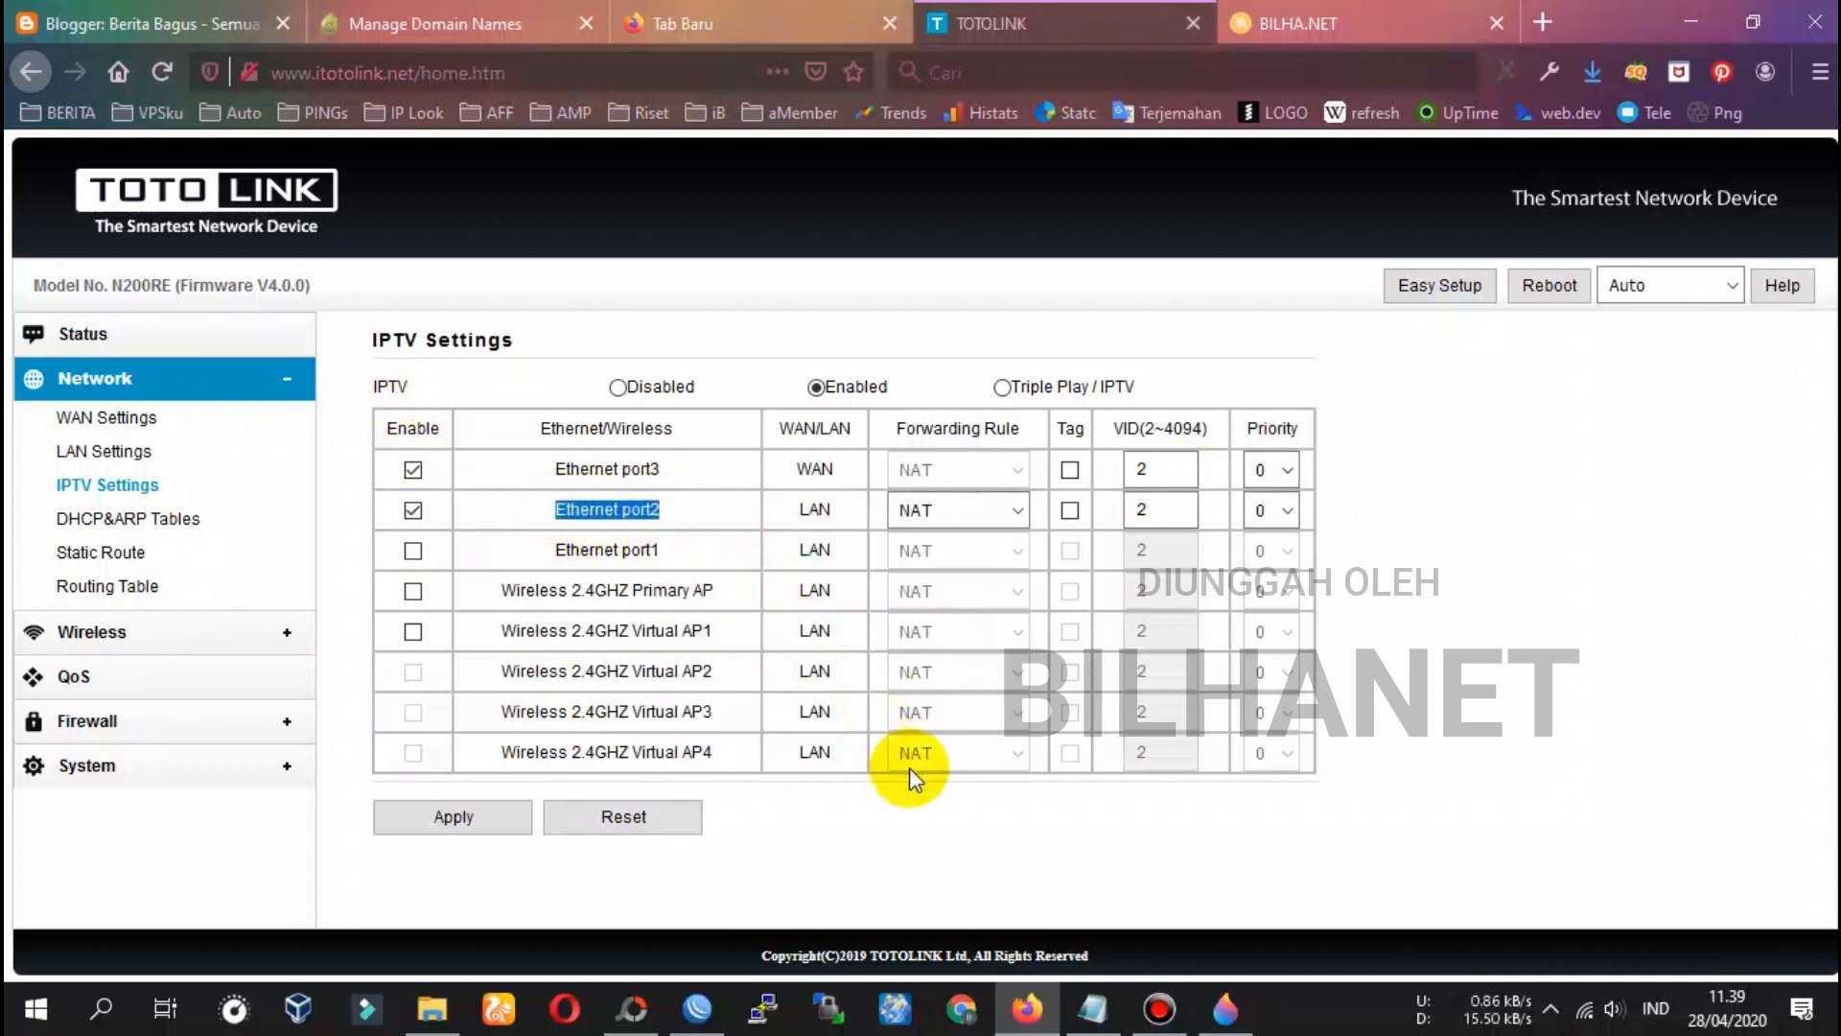
# Add the note 'Ethernet port2: lubang LAN2 di Totolink, sebagai switch hostpot misalnya untuk perluasan.' and save
pyautogui.click(1098, 1022)
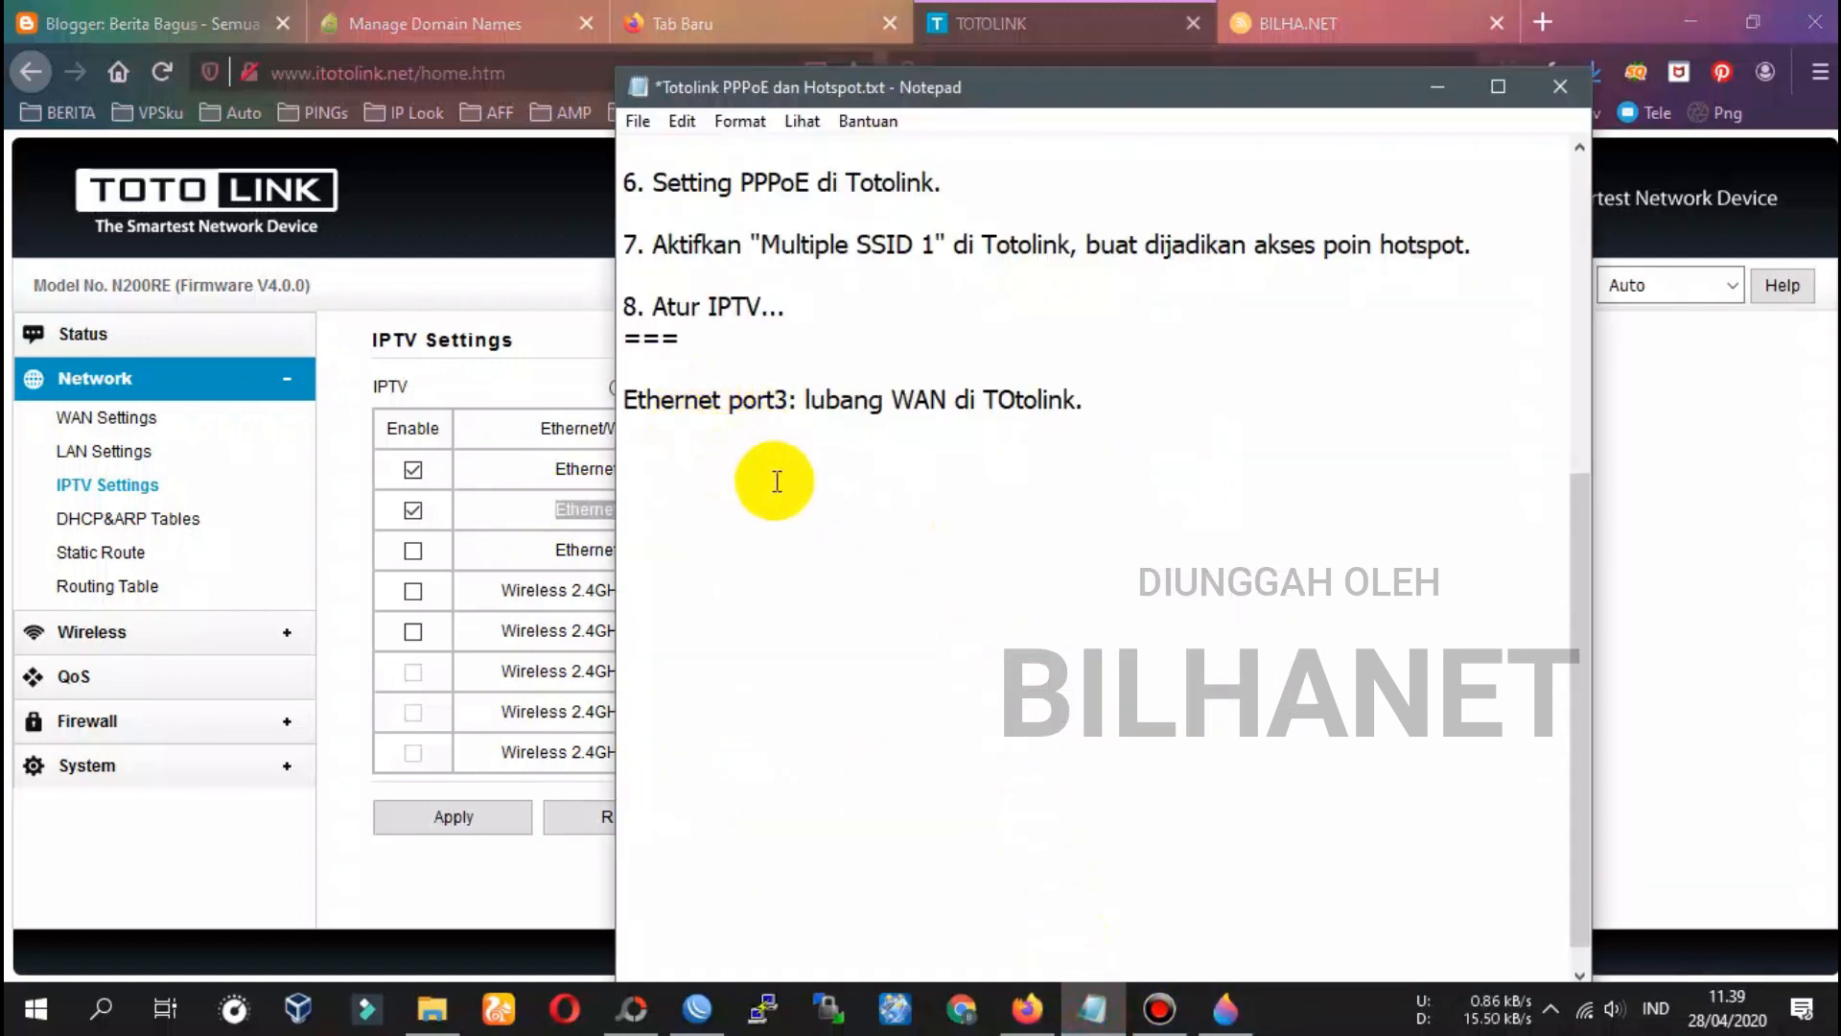
pyautogui.press('Return')
pyautogui.hotkey('ctrl', 'v')
pyautogui.write(':')
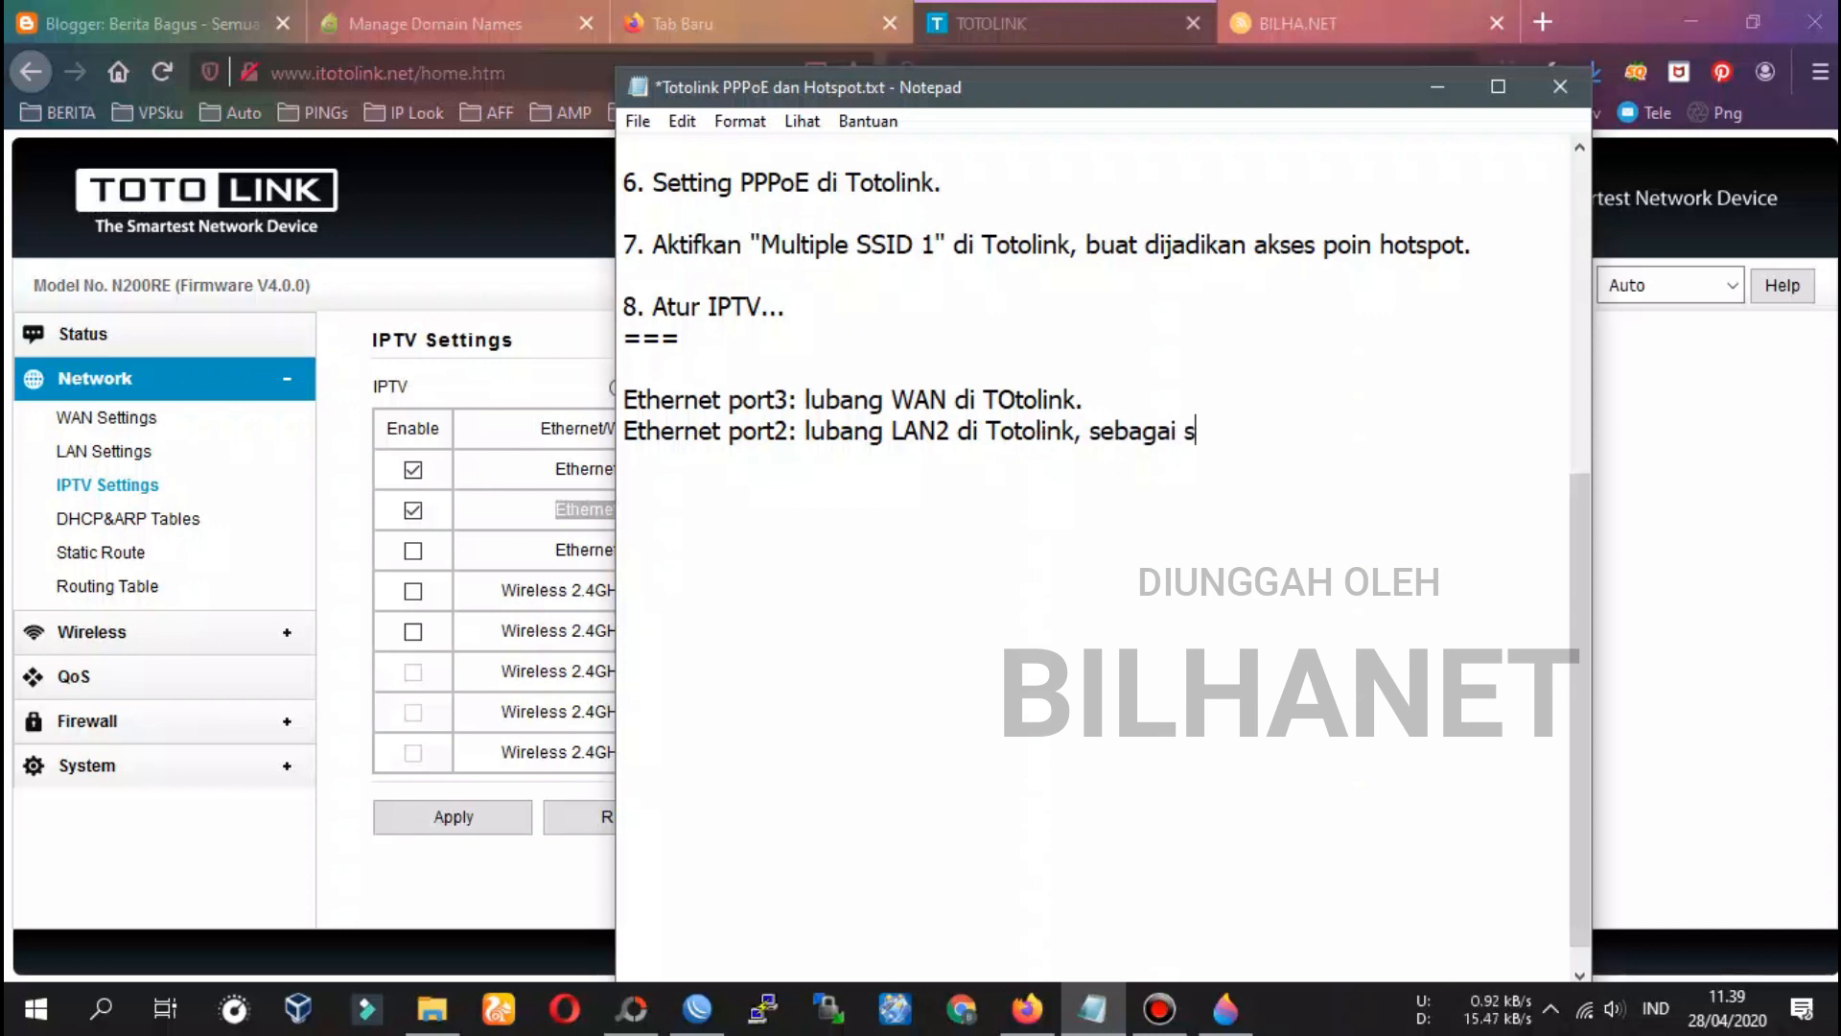
pyautogui.write('ch misalnya')
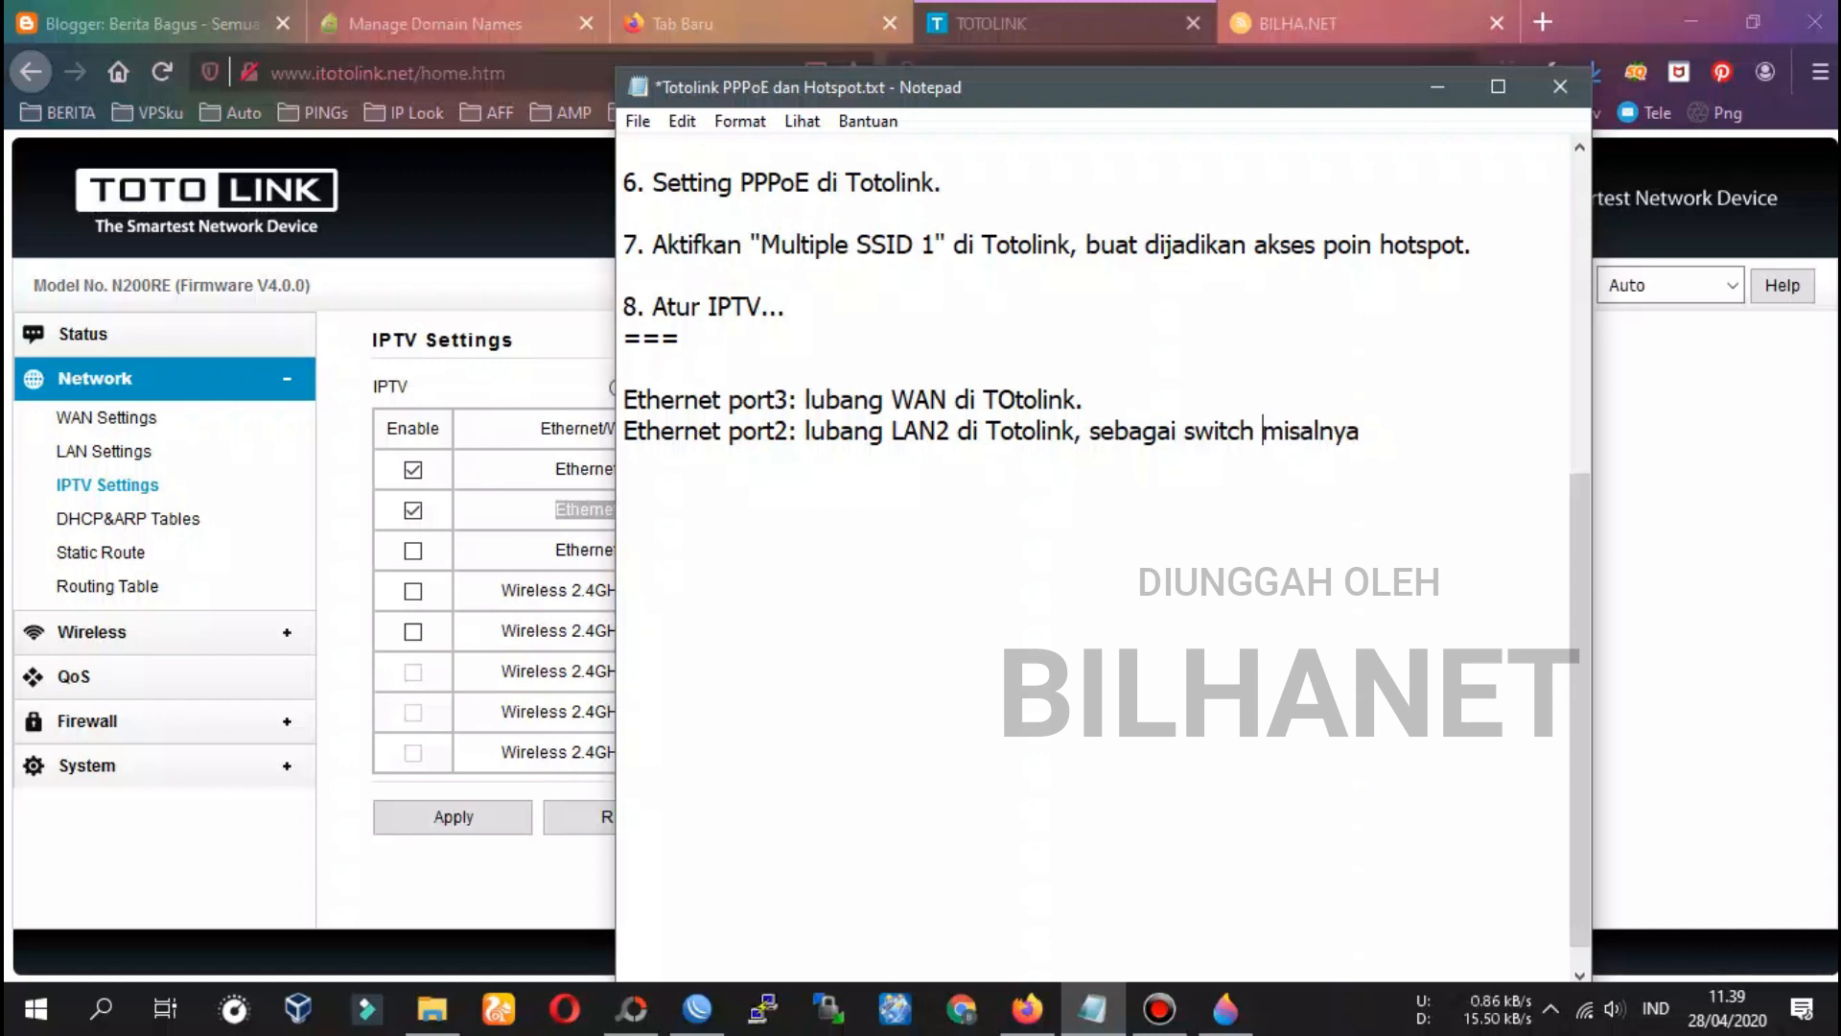
pyautogui.write('hostpot ')
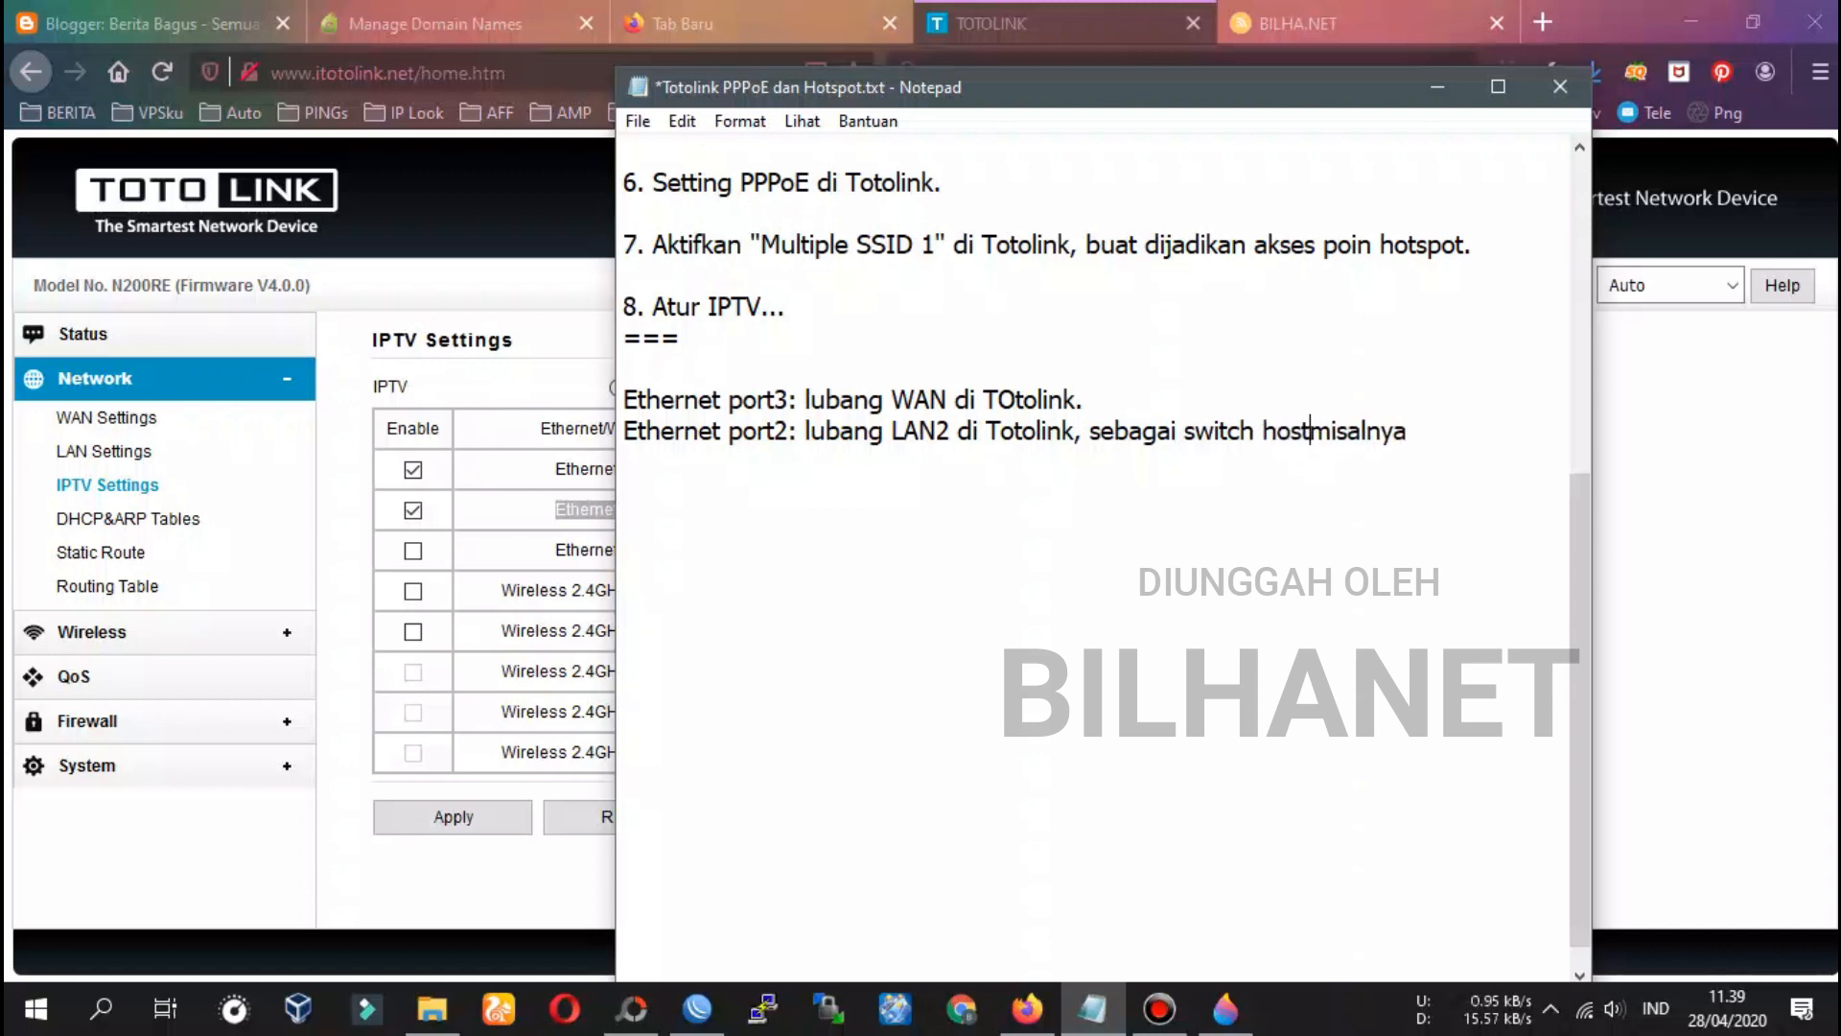
pyautogui.write(' u')
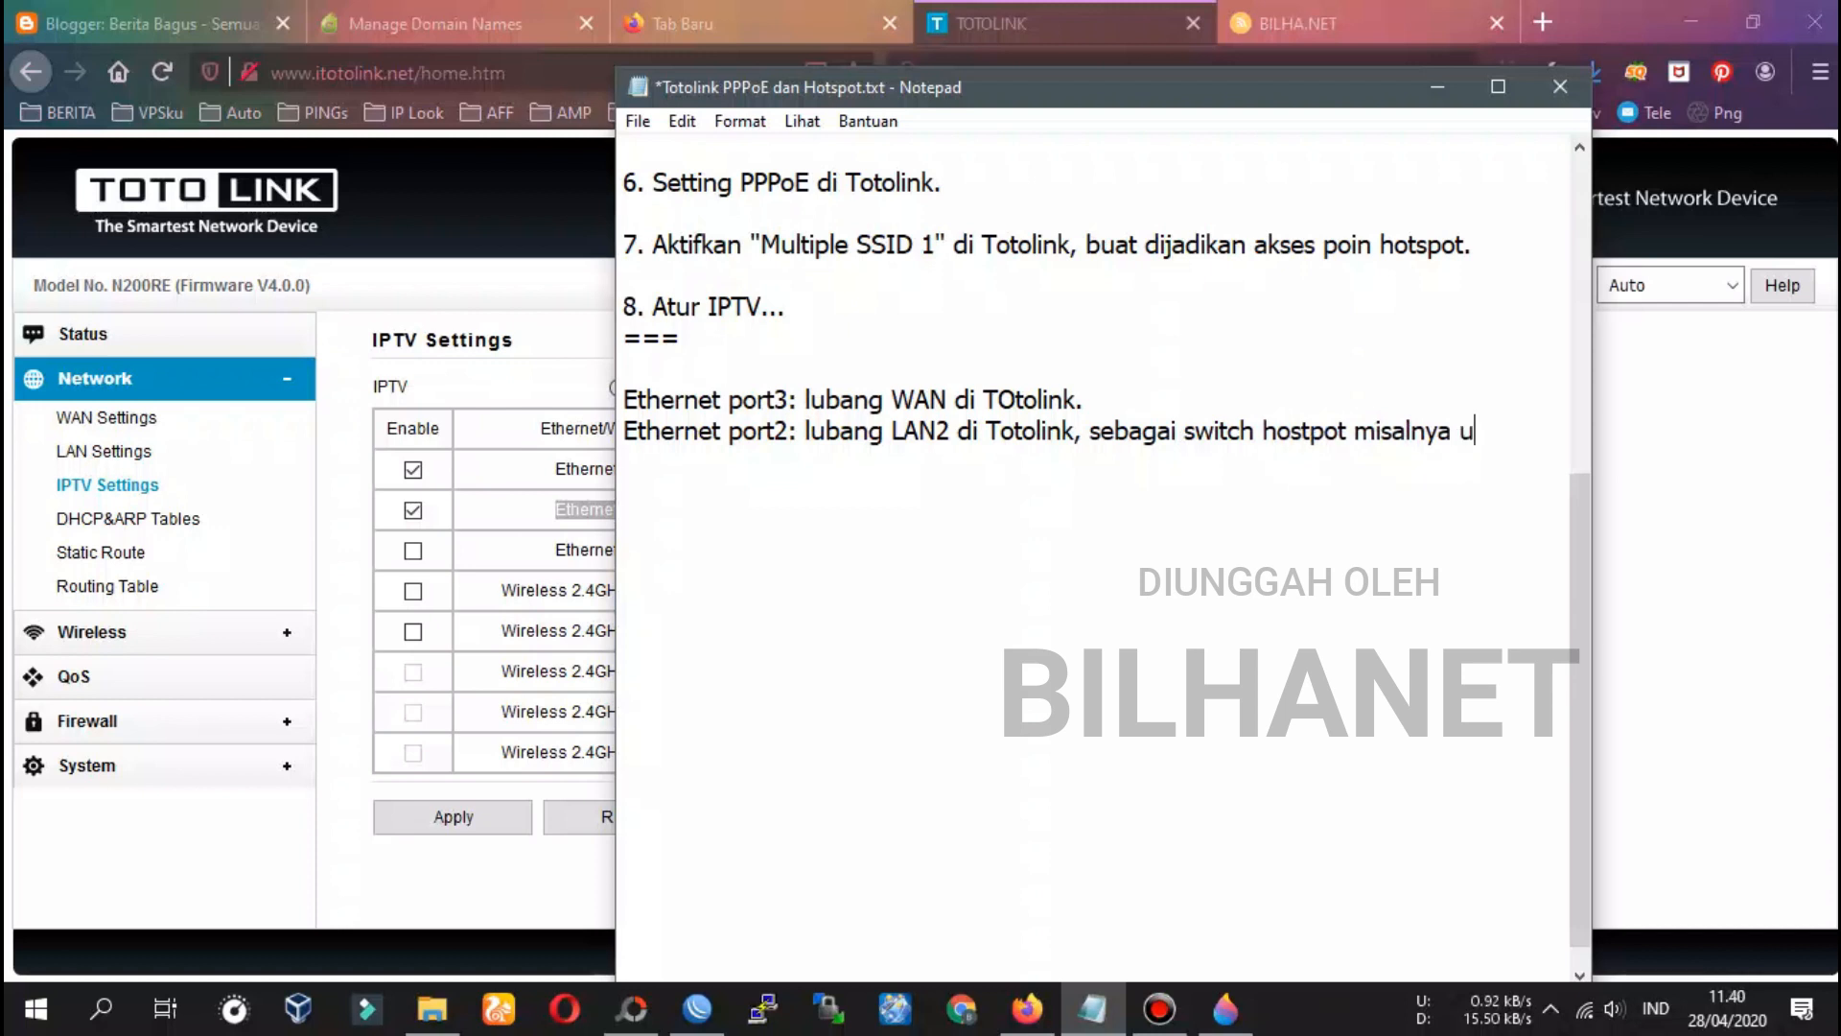
pyautogui.write('ntuk perluasan')
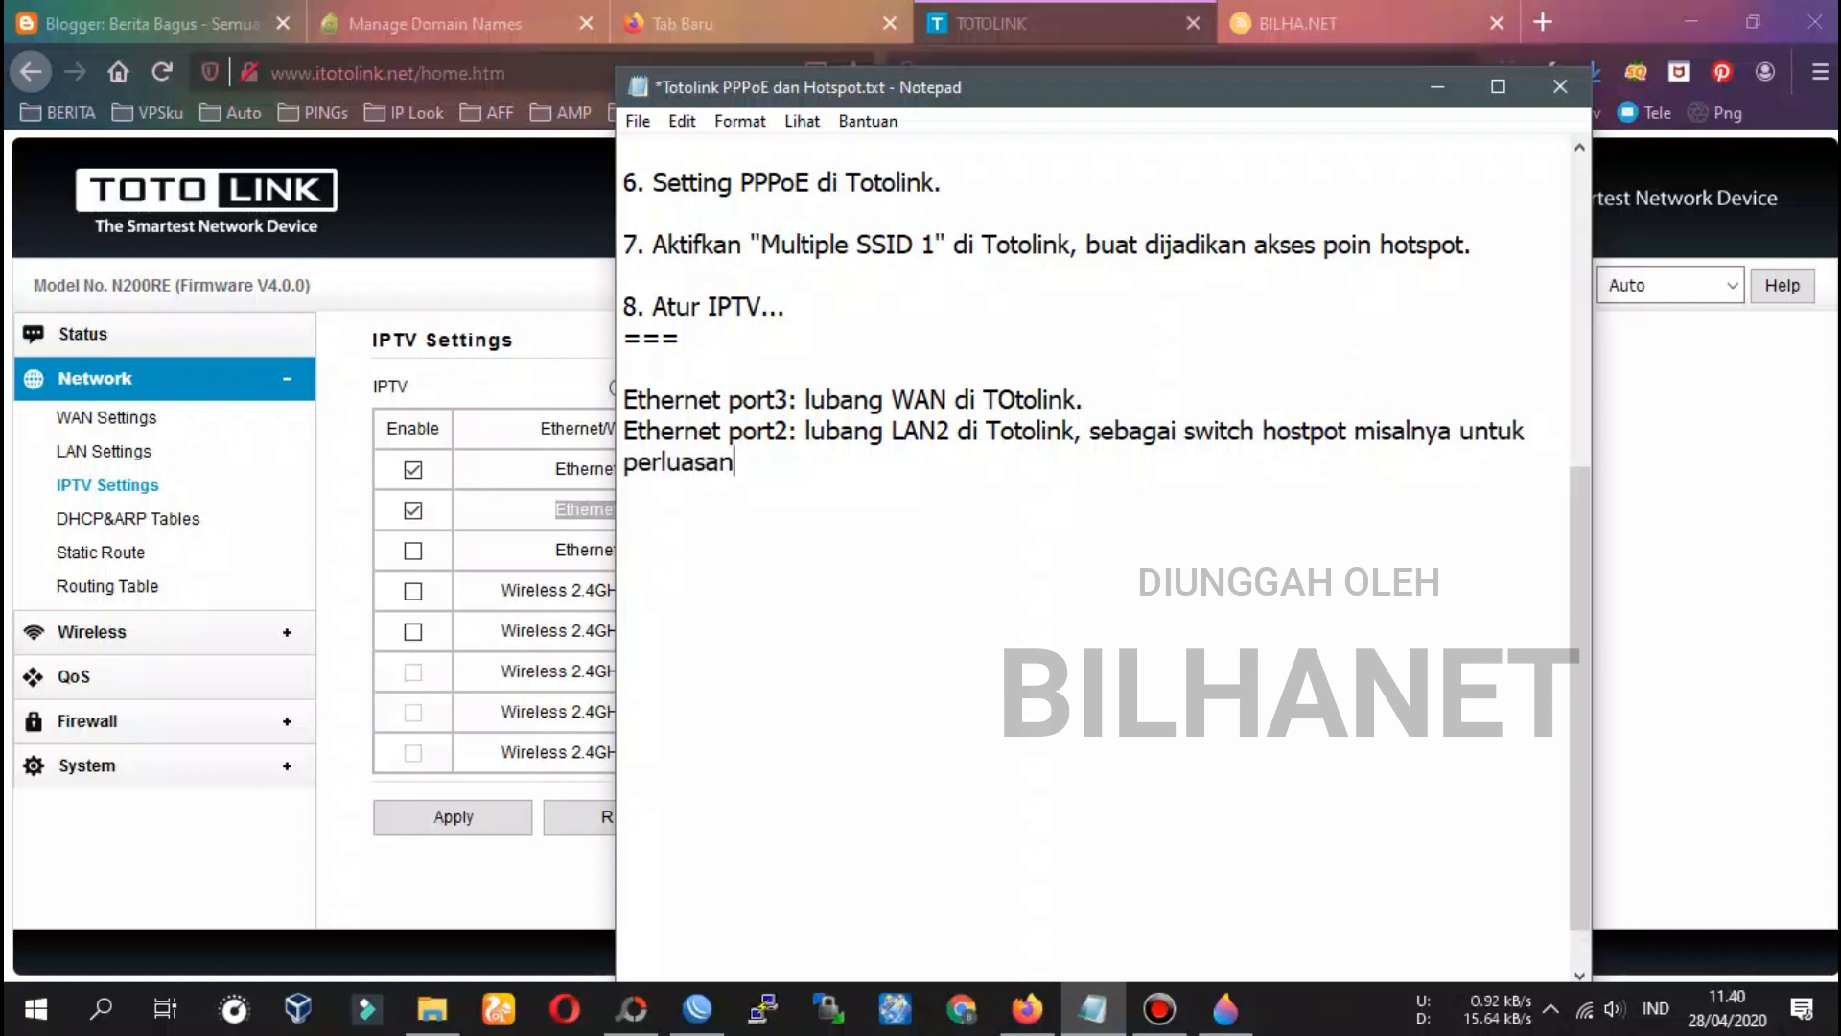
pyautogui.write('.')
pyautogui.press('Return')
pyautogui.press('Return')
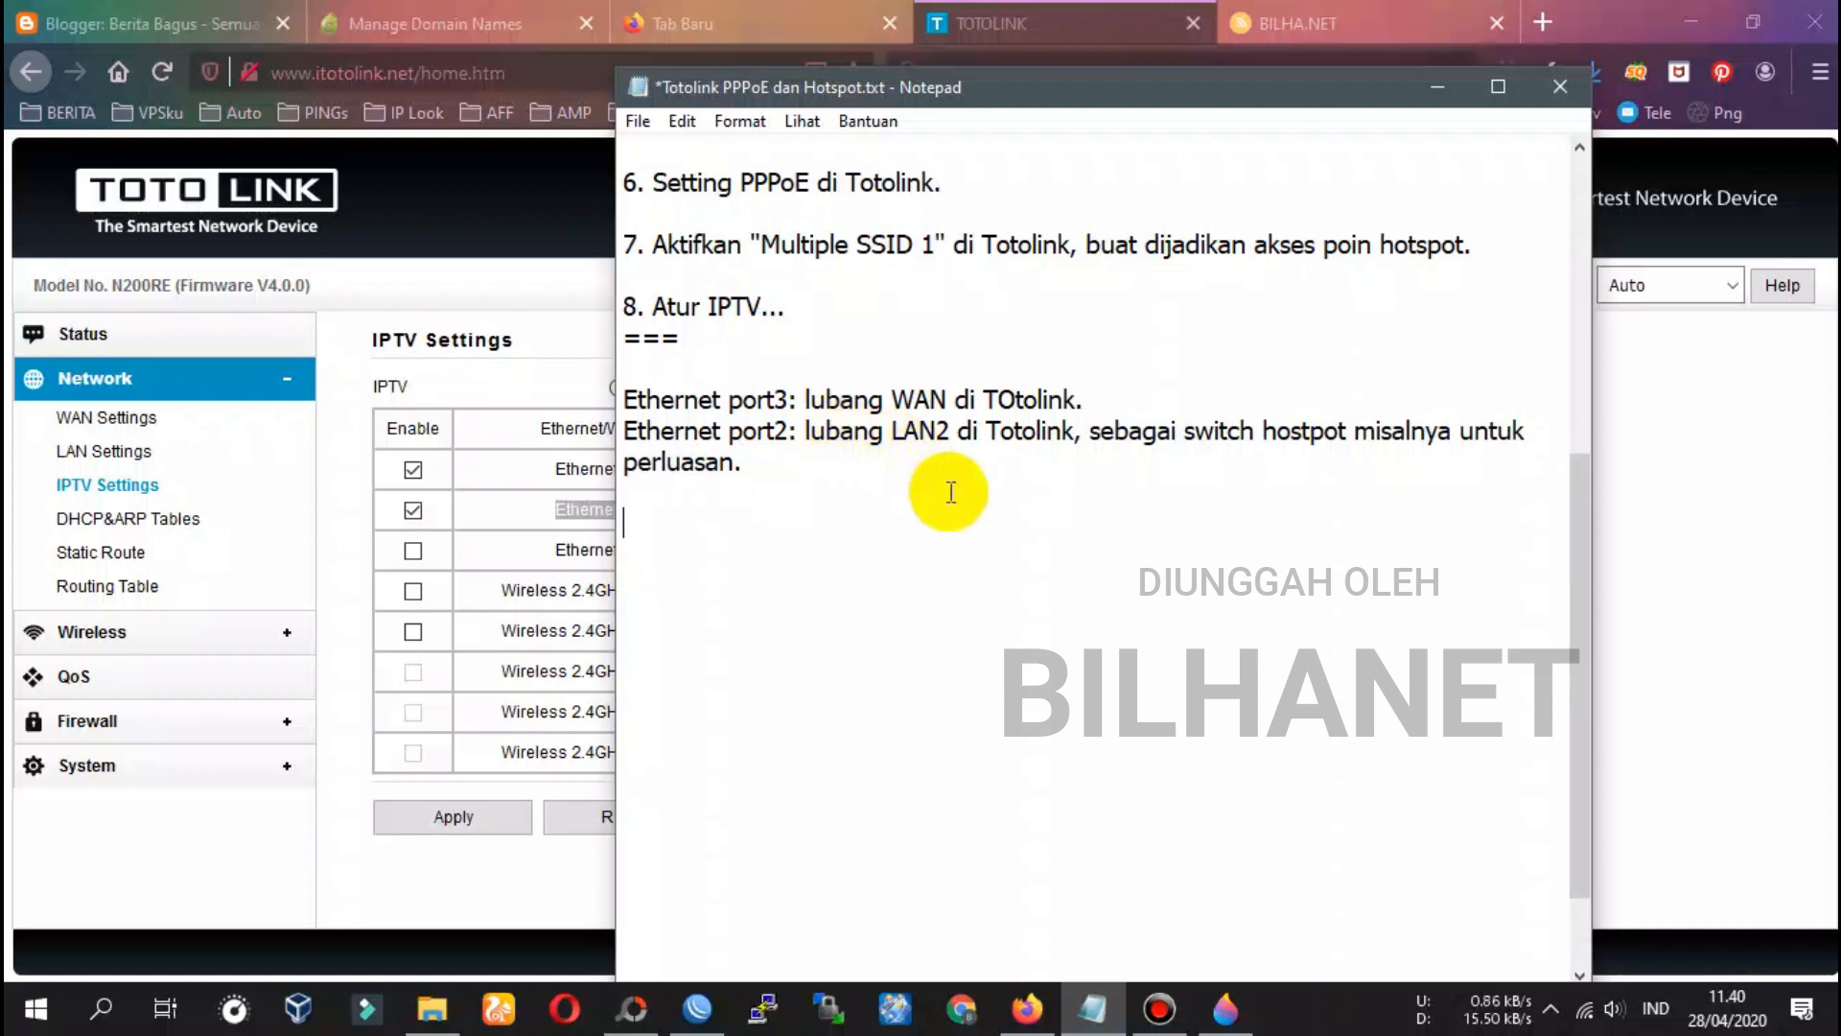
pyautogui.hotkey('ctrl', 's')
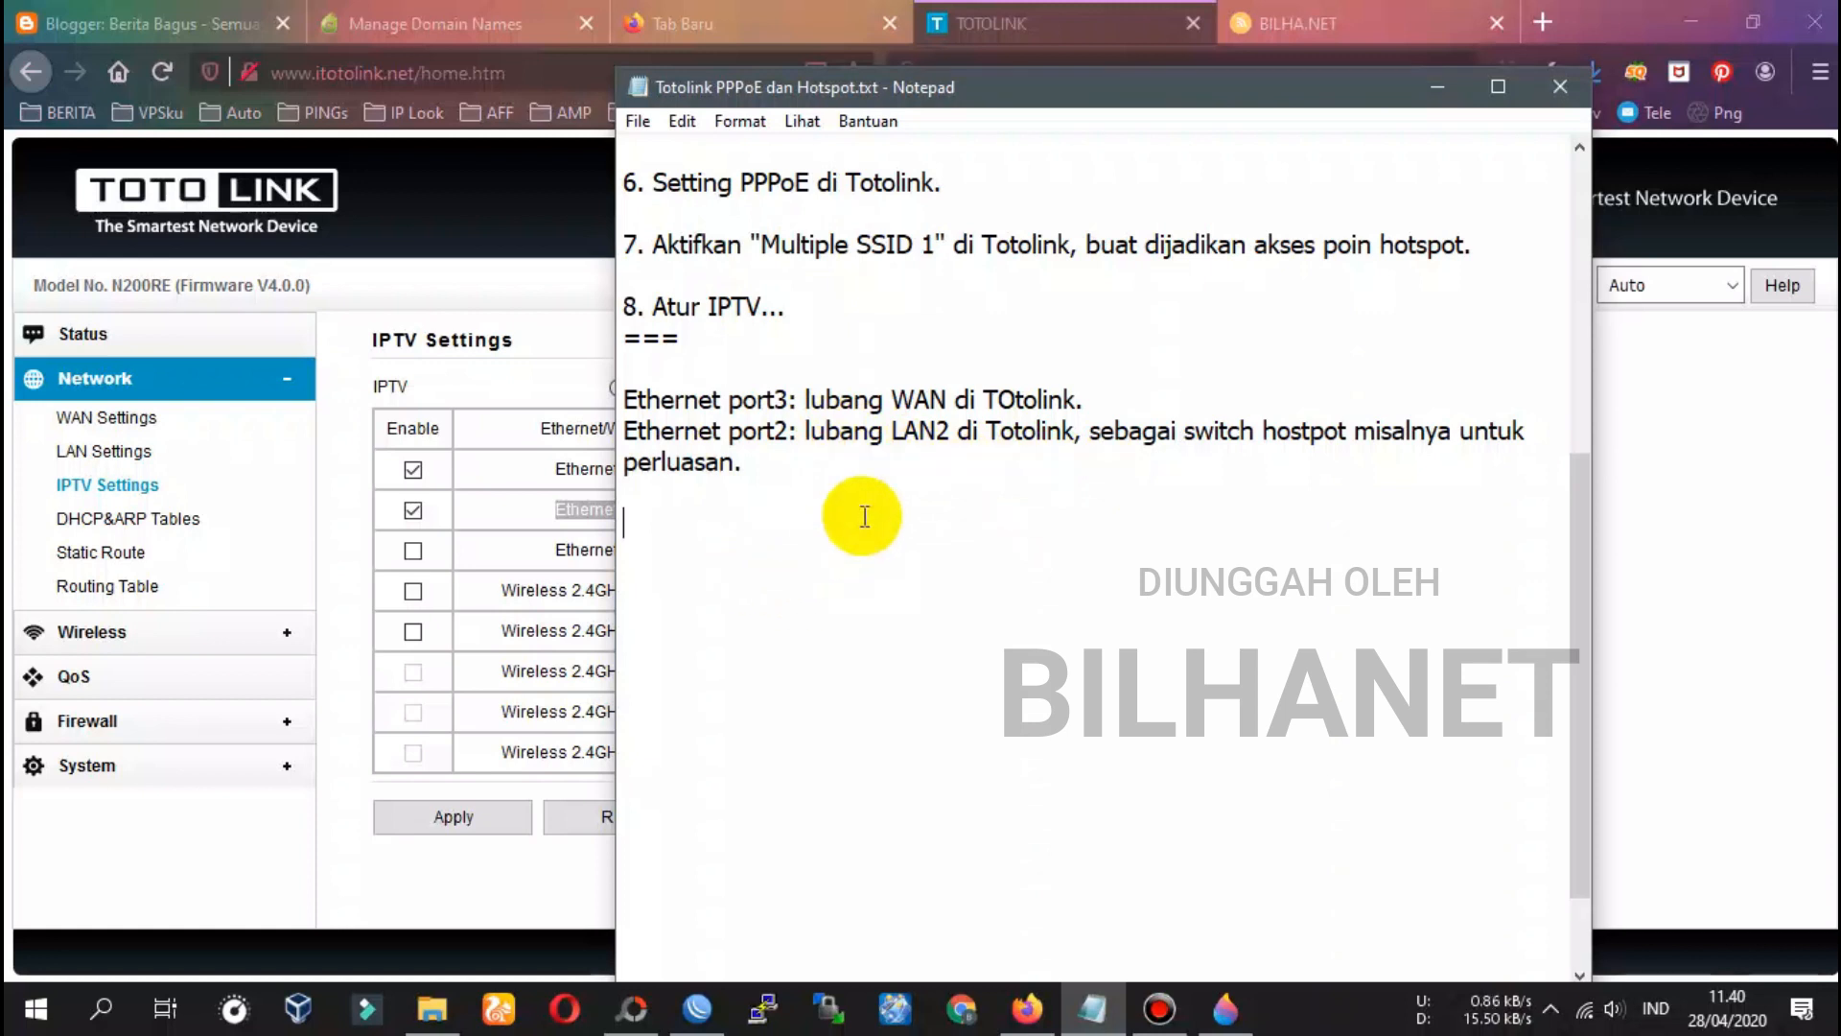
# Set Ethernet port2's forwarding rule to Bridge in the IPTV table
pyautogui.click(487, 384)
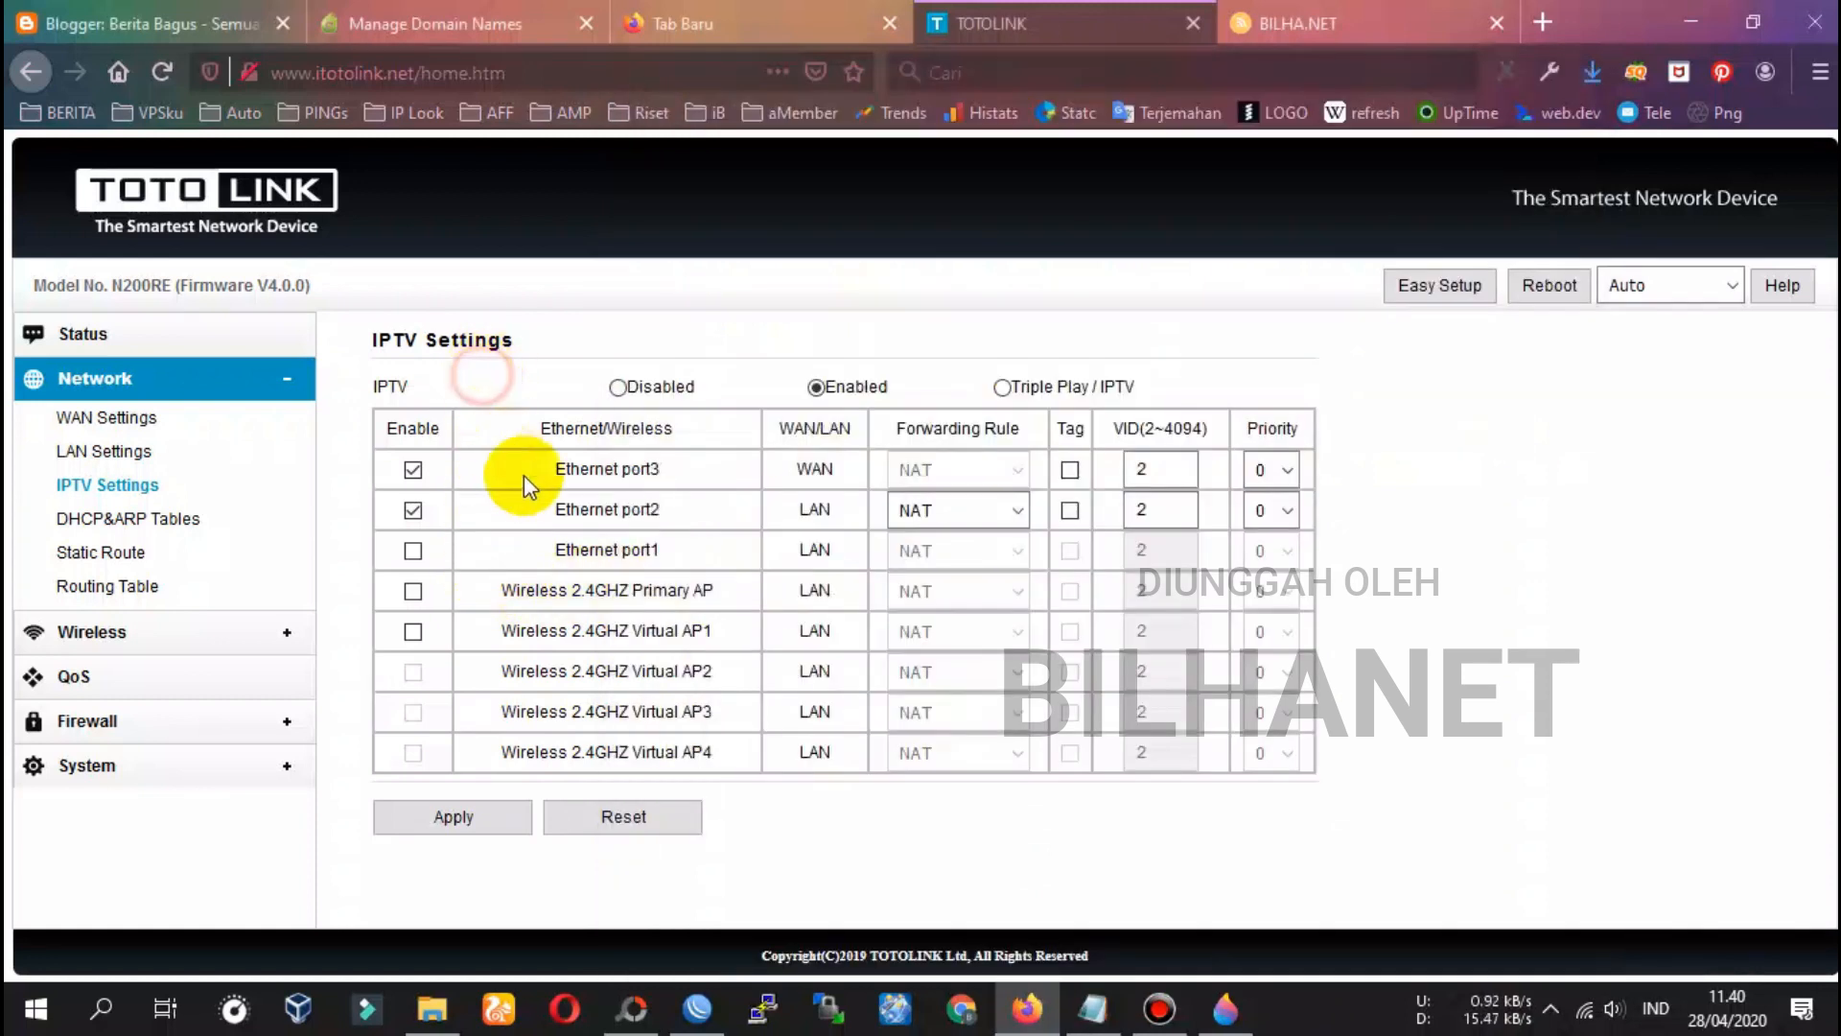
pyautogui.click(938, 510)
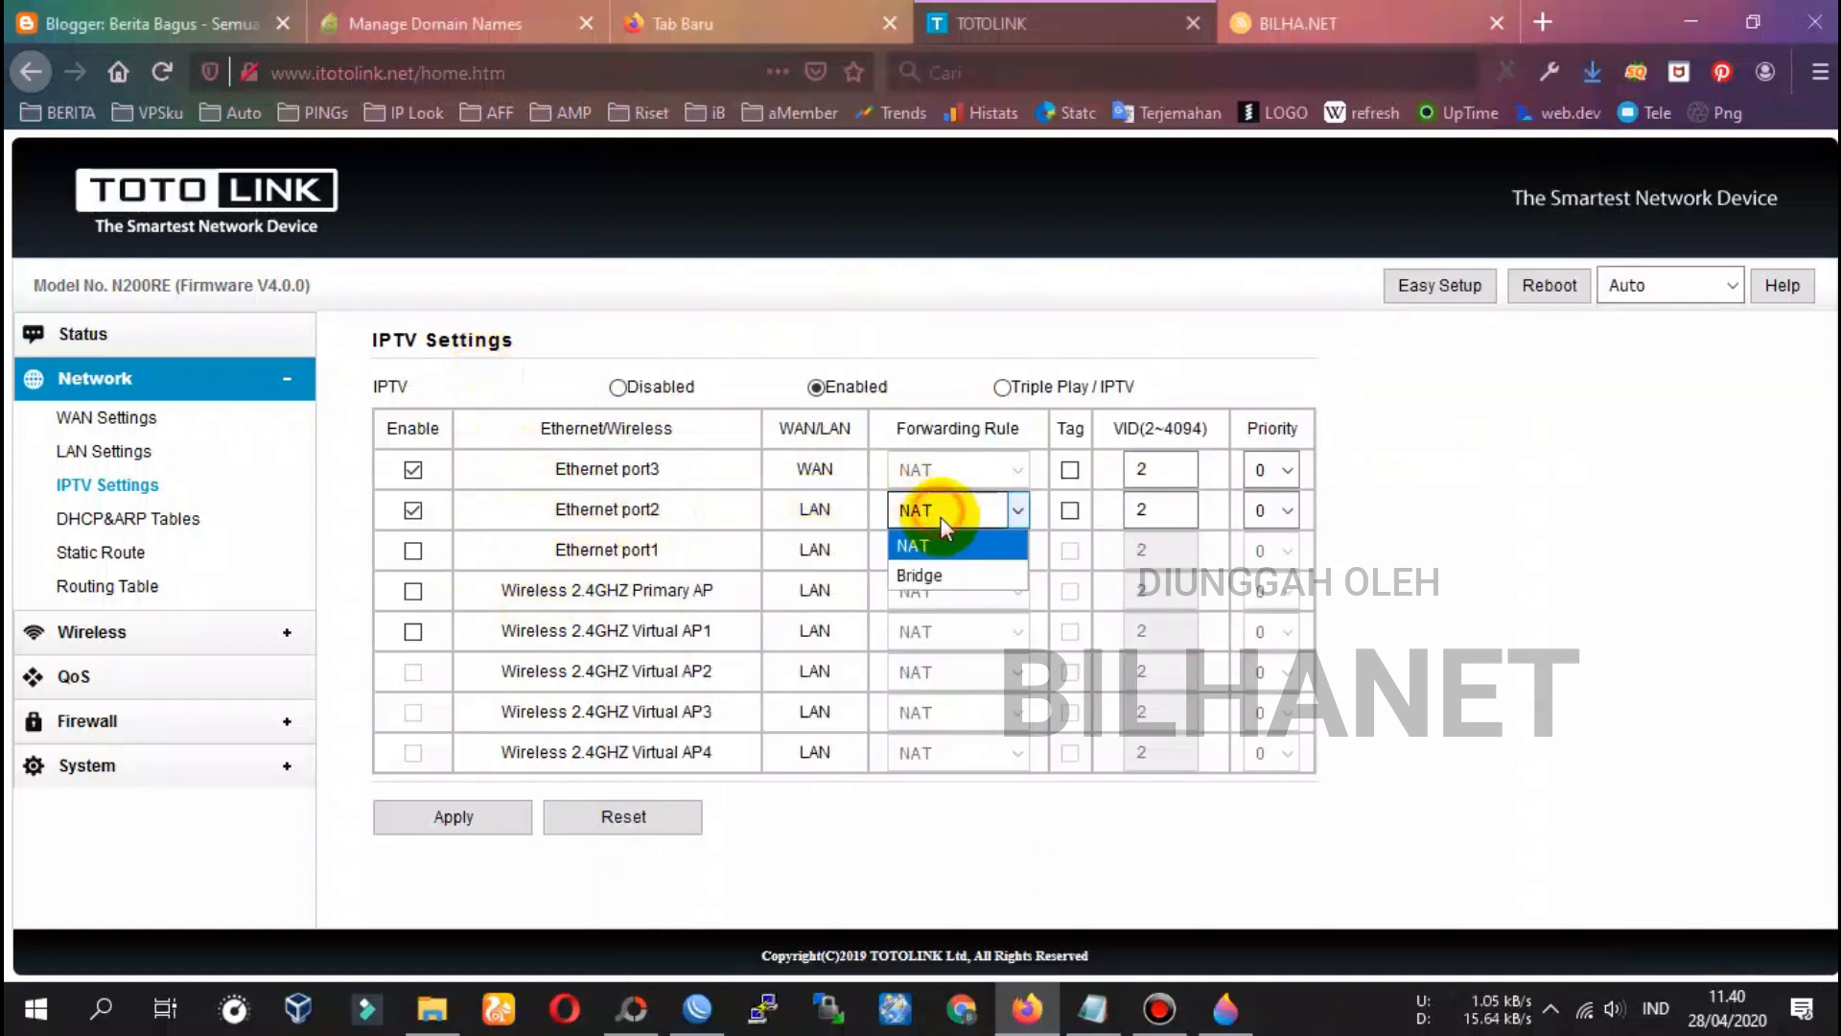
pyautogui.click(919, 577)
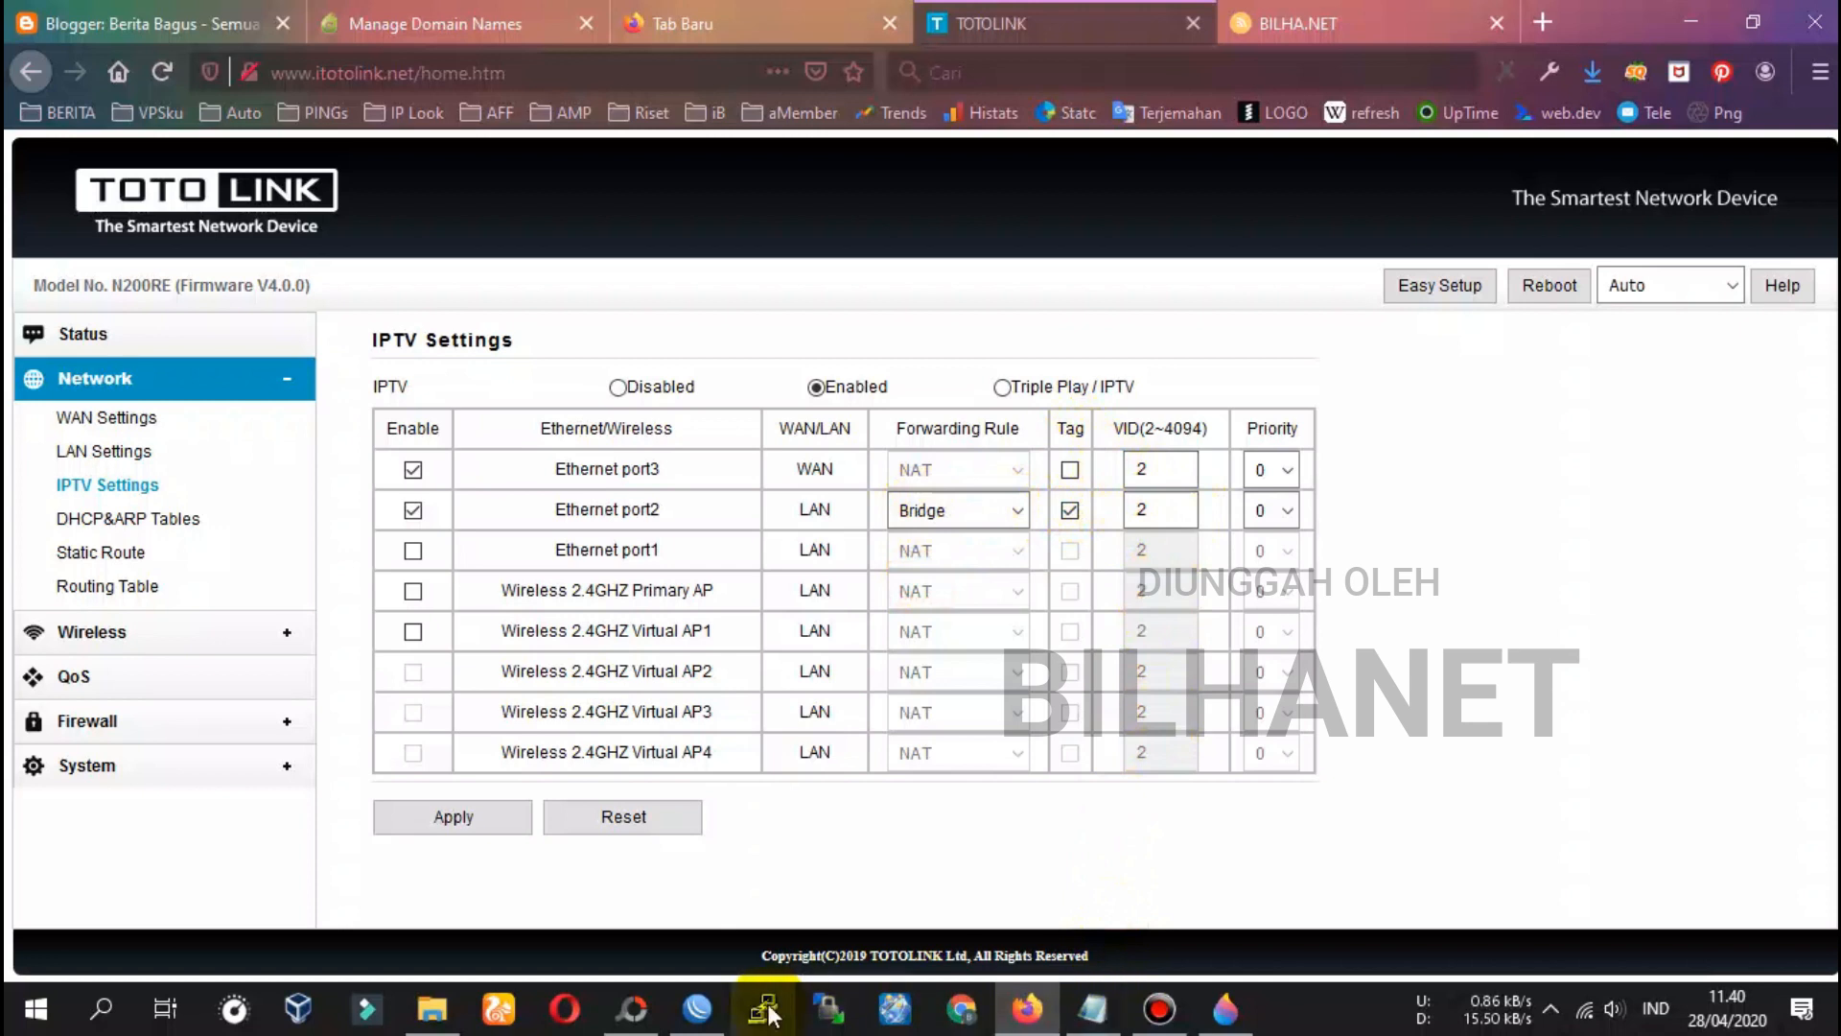
pyautogui.click(697, 1009)
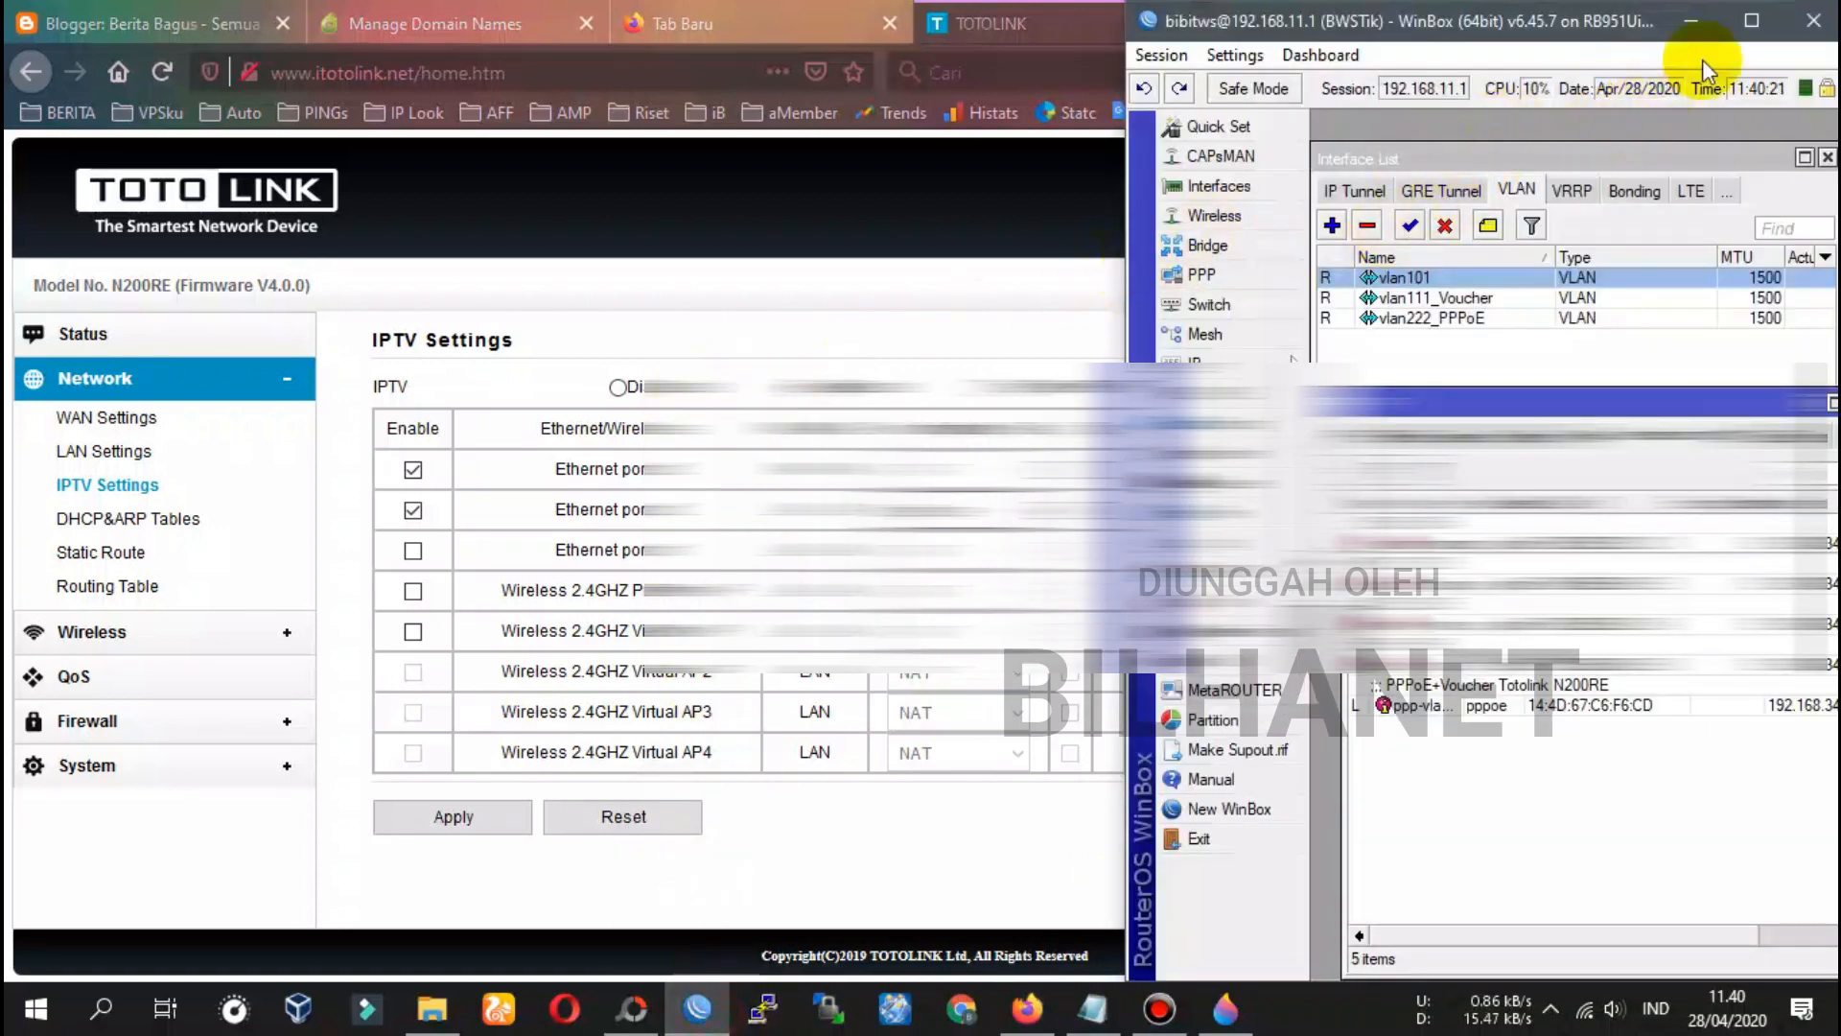
# Copy vlan101's VLAN ID 101 from WinBox into Ethernet port2's VID, replacing 2
pyautogui.click(1752, 20)
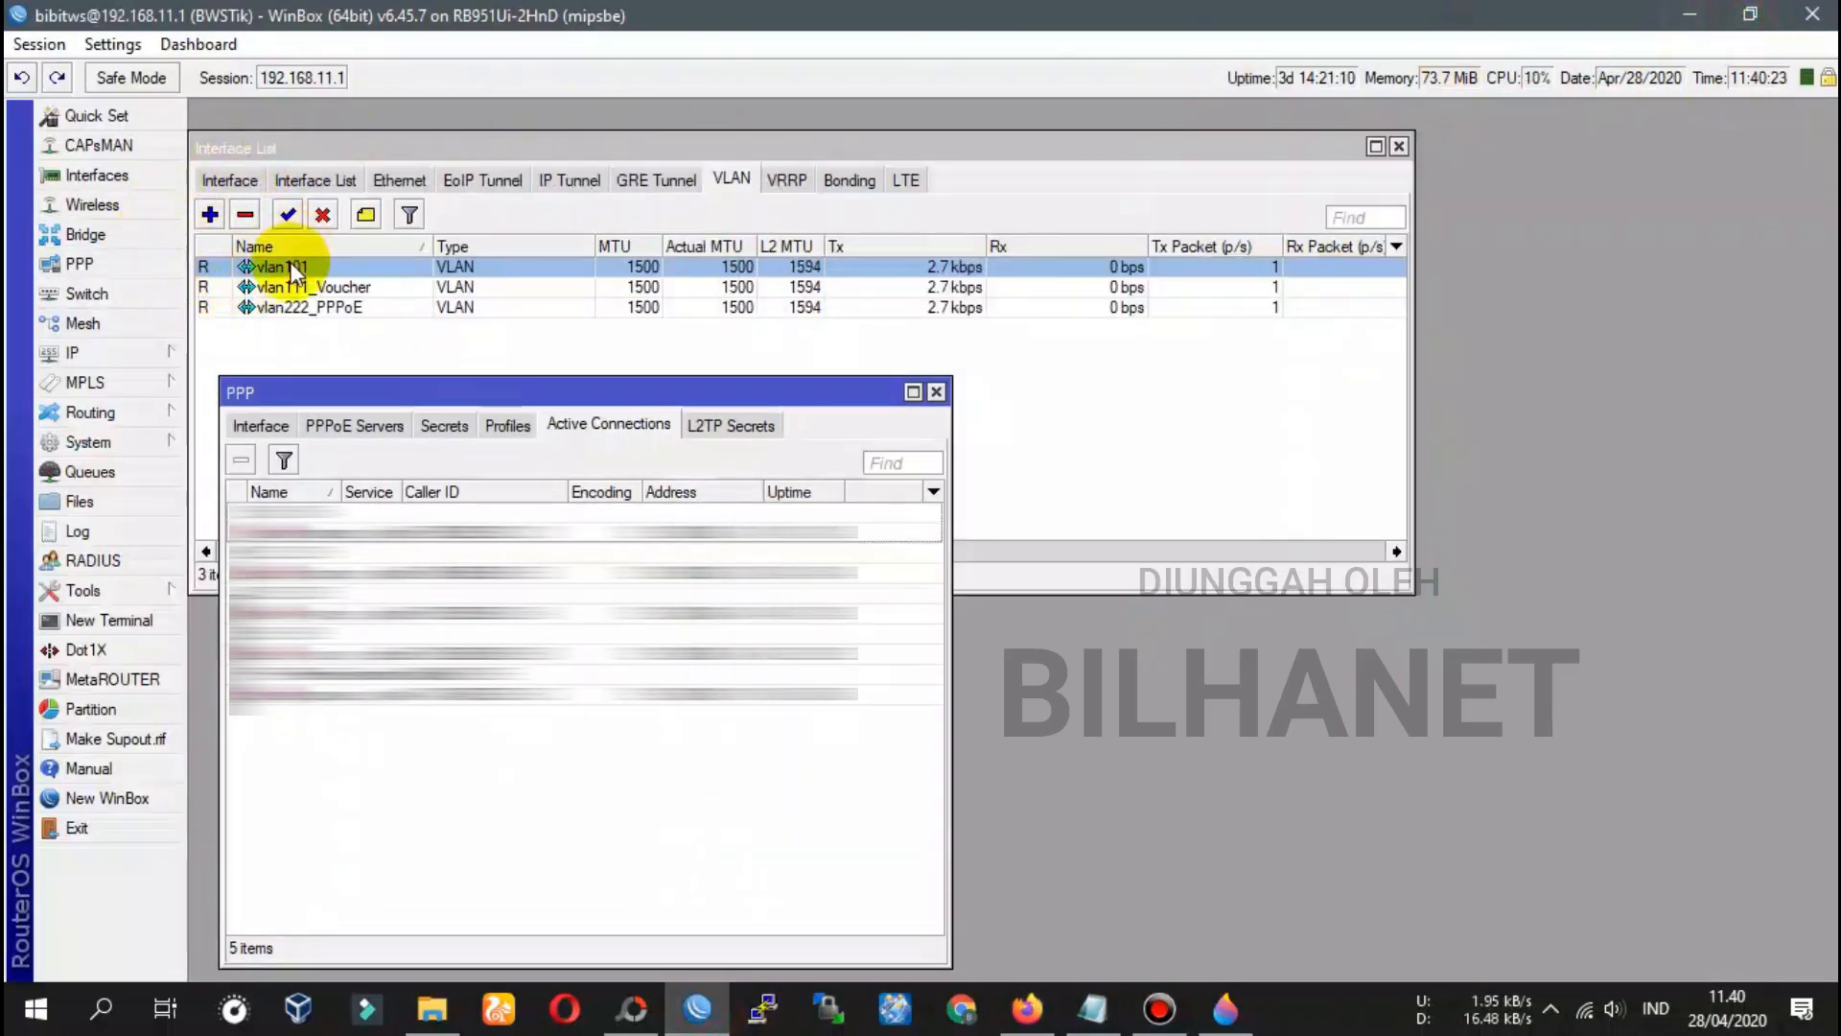
pyautogui.doubleClick(257, 268)
pyautogui.doubleClick(374, 571)
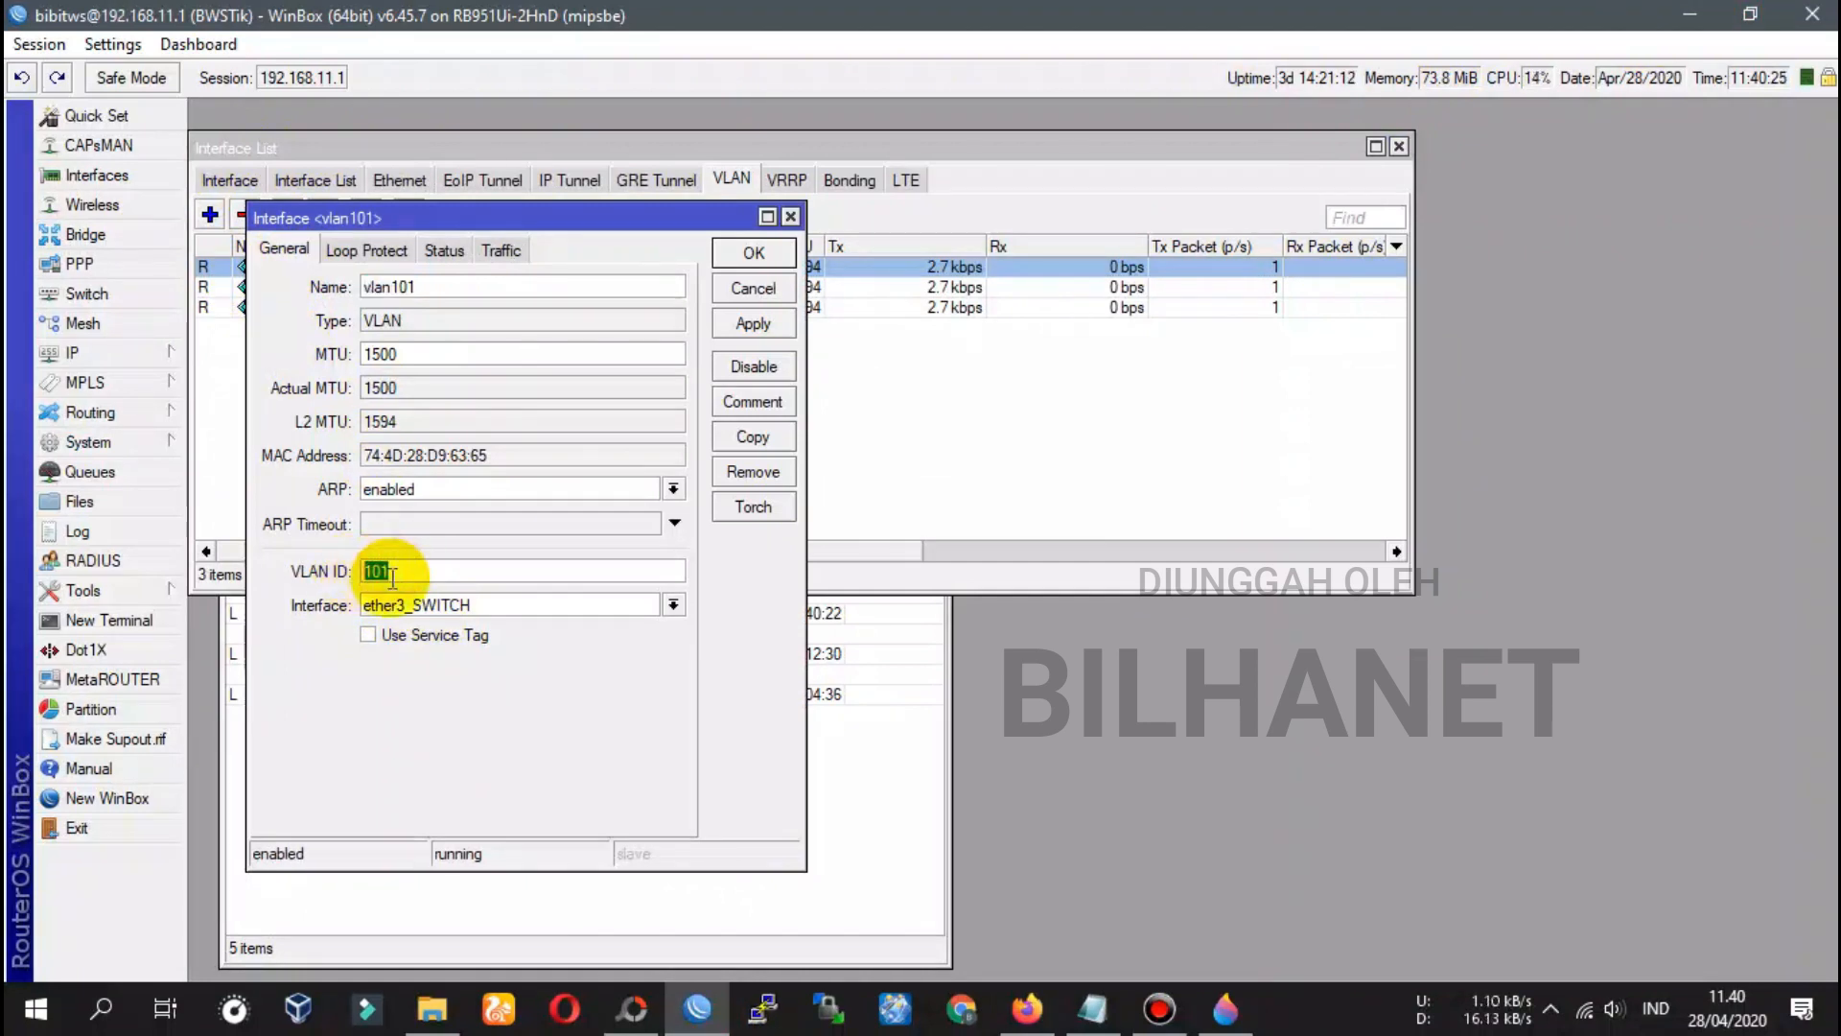
pyautogui.rightClick(376, 571)
pyautogui.click(426, 615)
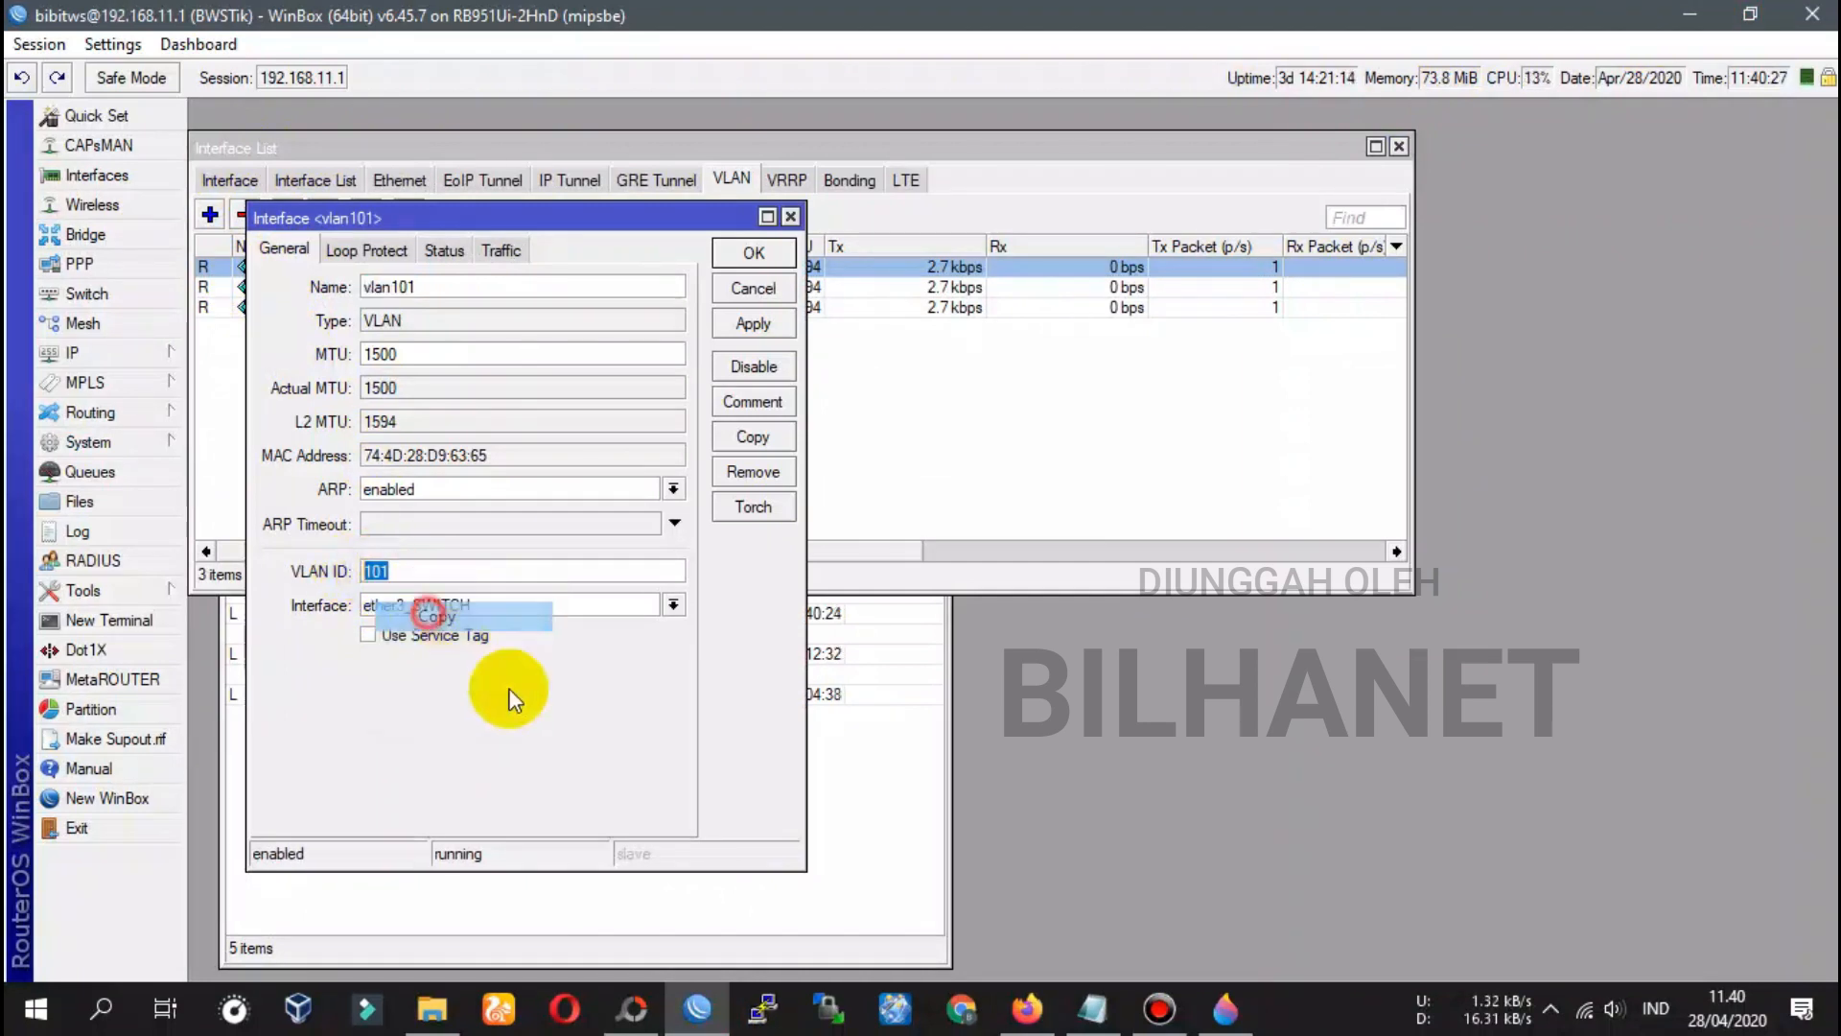
pyautogui.click(1027, 1007)
pyautogui.doubleClick(1168, 512)
pyautogui.rightClick(1177, 518)
pyautogui.click(1251, 633)
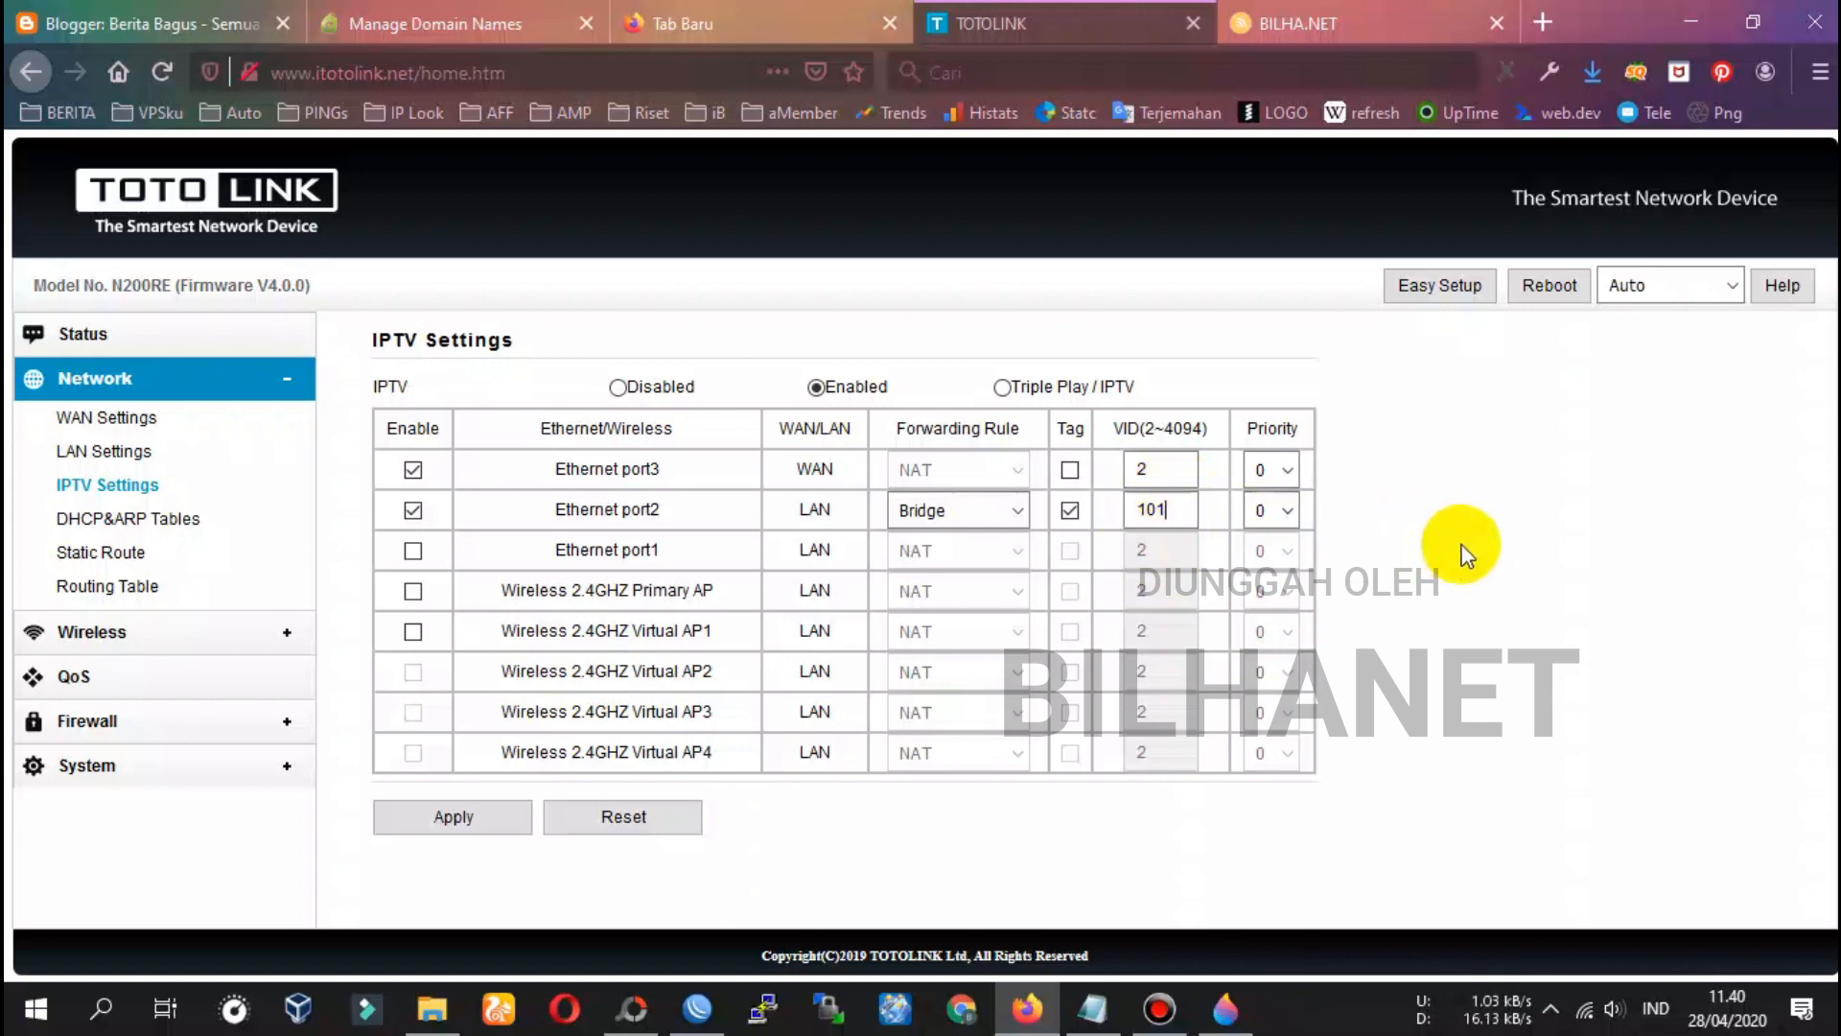
# Enable Ethernet port1 for IPTV and paste its name on a new line in the notes
pyautogui.click(413, 550)
pyautogui.moveTo(556, 549); pyautogui.dragTo(662, 554)
pyautogui.rightClick(662, 554)
pyautogui.click(710, 576)
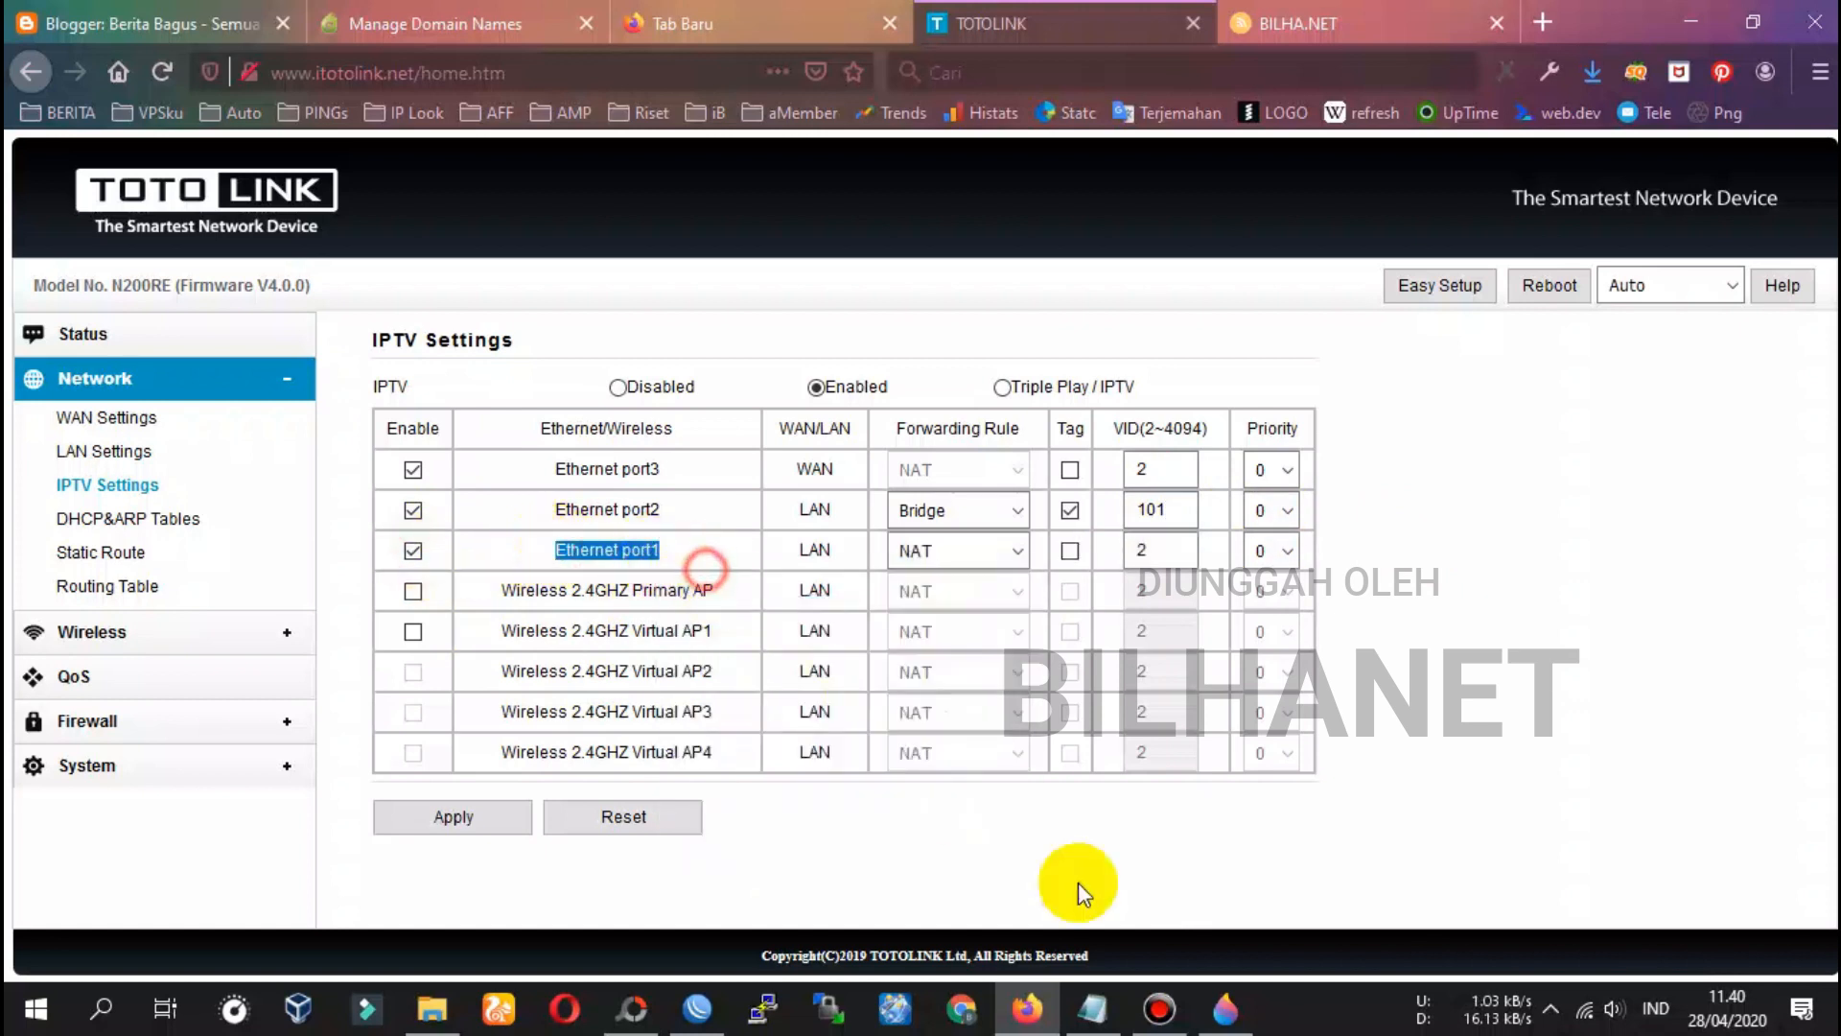
pyautogui.click(1091, 1008)
pyautogui.click(752, 552)
pyautogui.hotkey('ctrl', 'v')
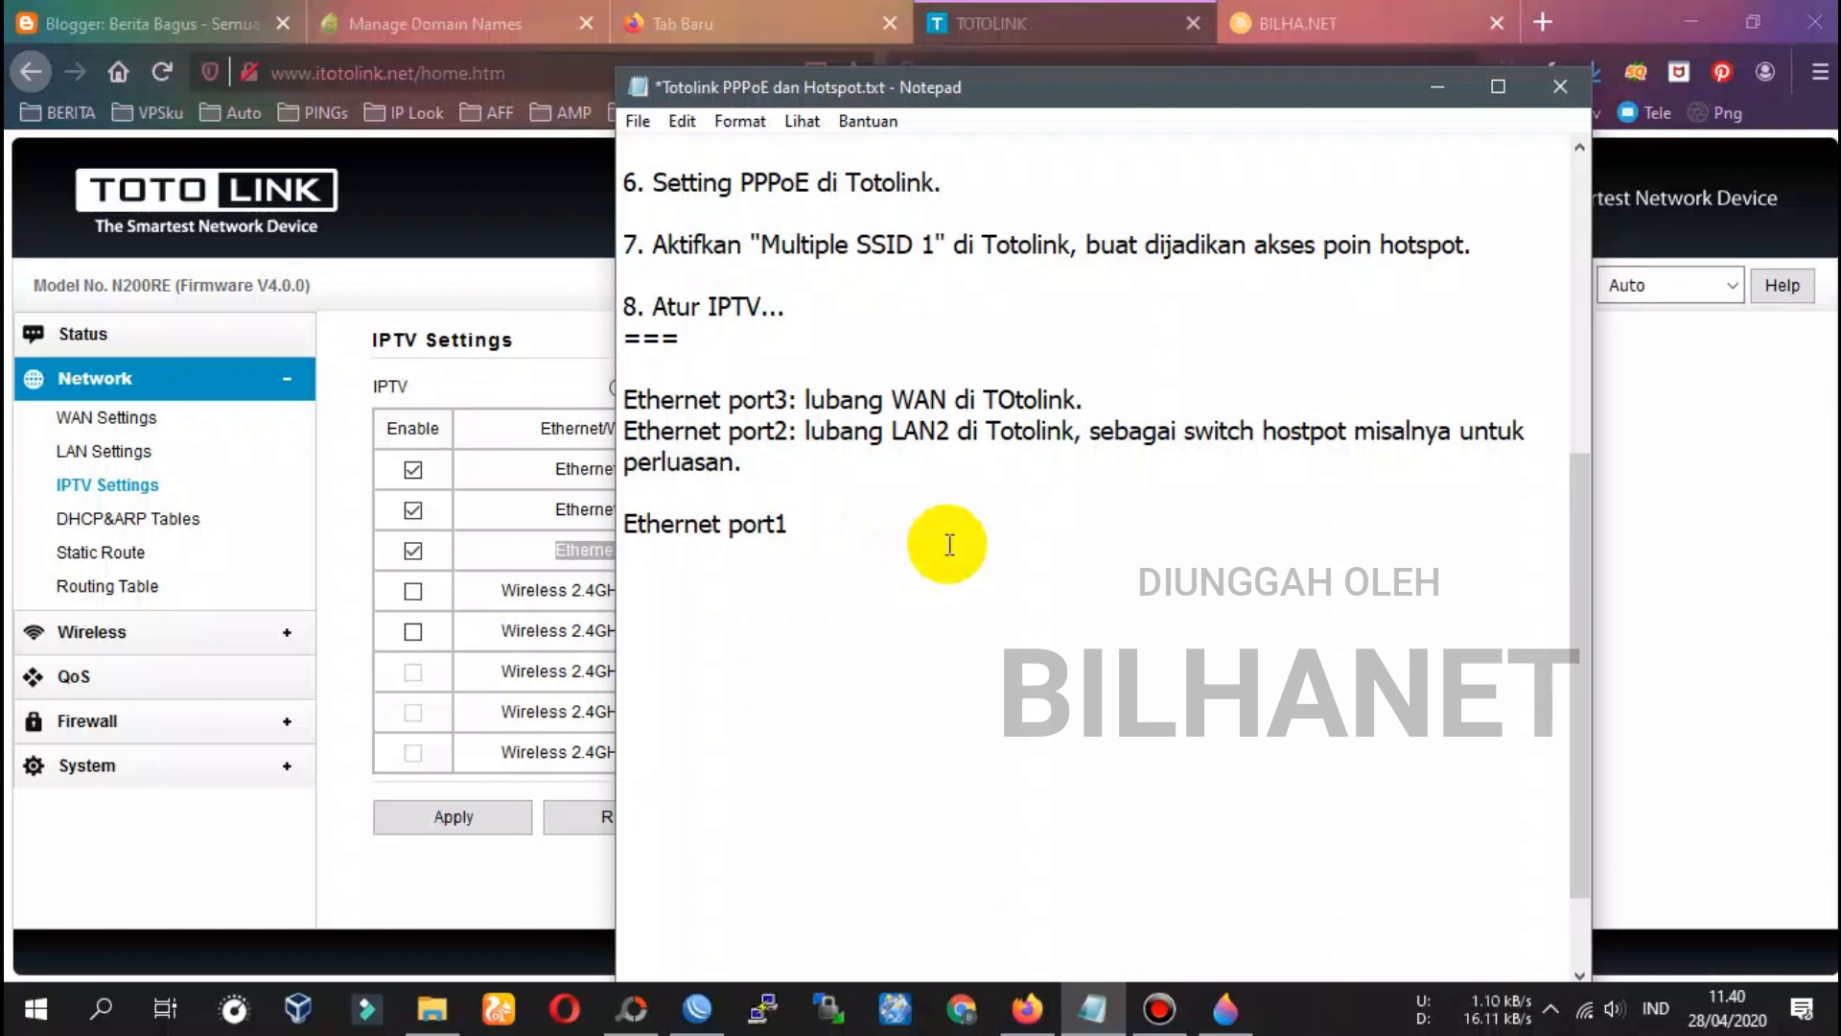
# Finish the port1 note: 'lubang LAN1 di Totolink, bisa untuk client rumahan untuk komputer misalnya.'
pyautogui.write(': lubang LAN1 di')
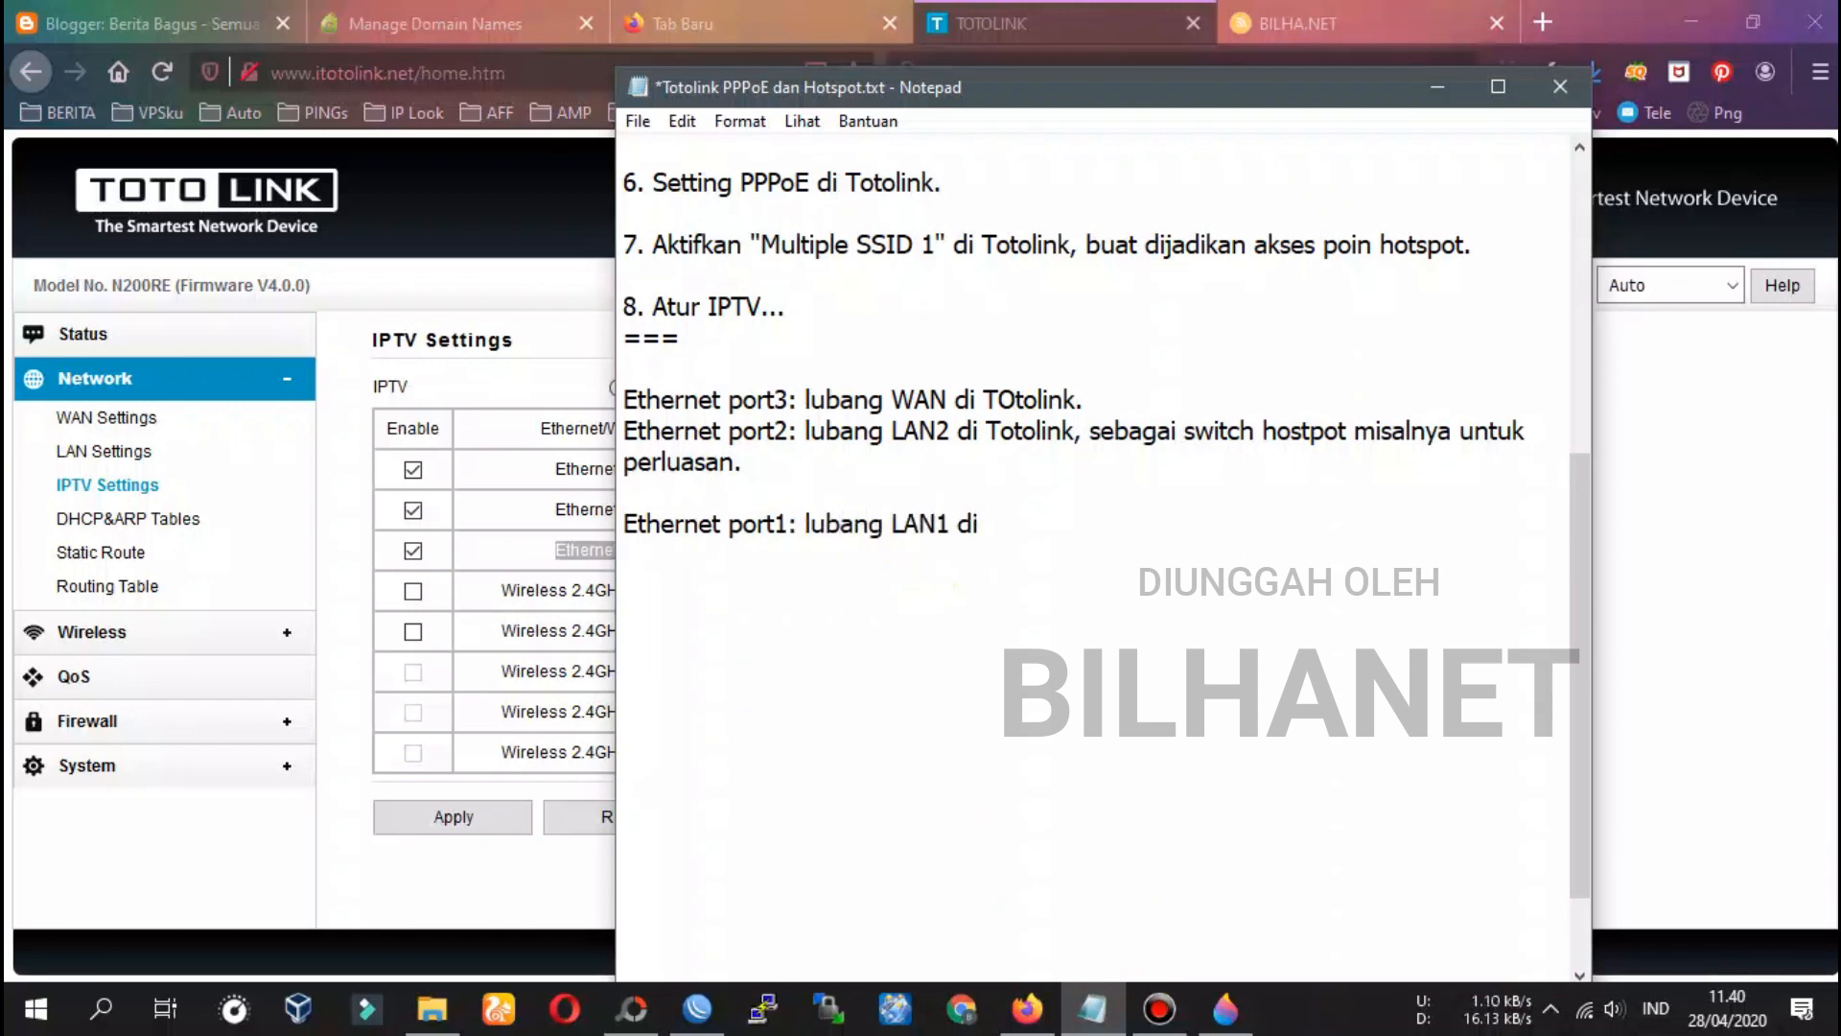
pyautogui.write(' Totolink, bisa untuk client rumahan ')
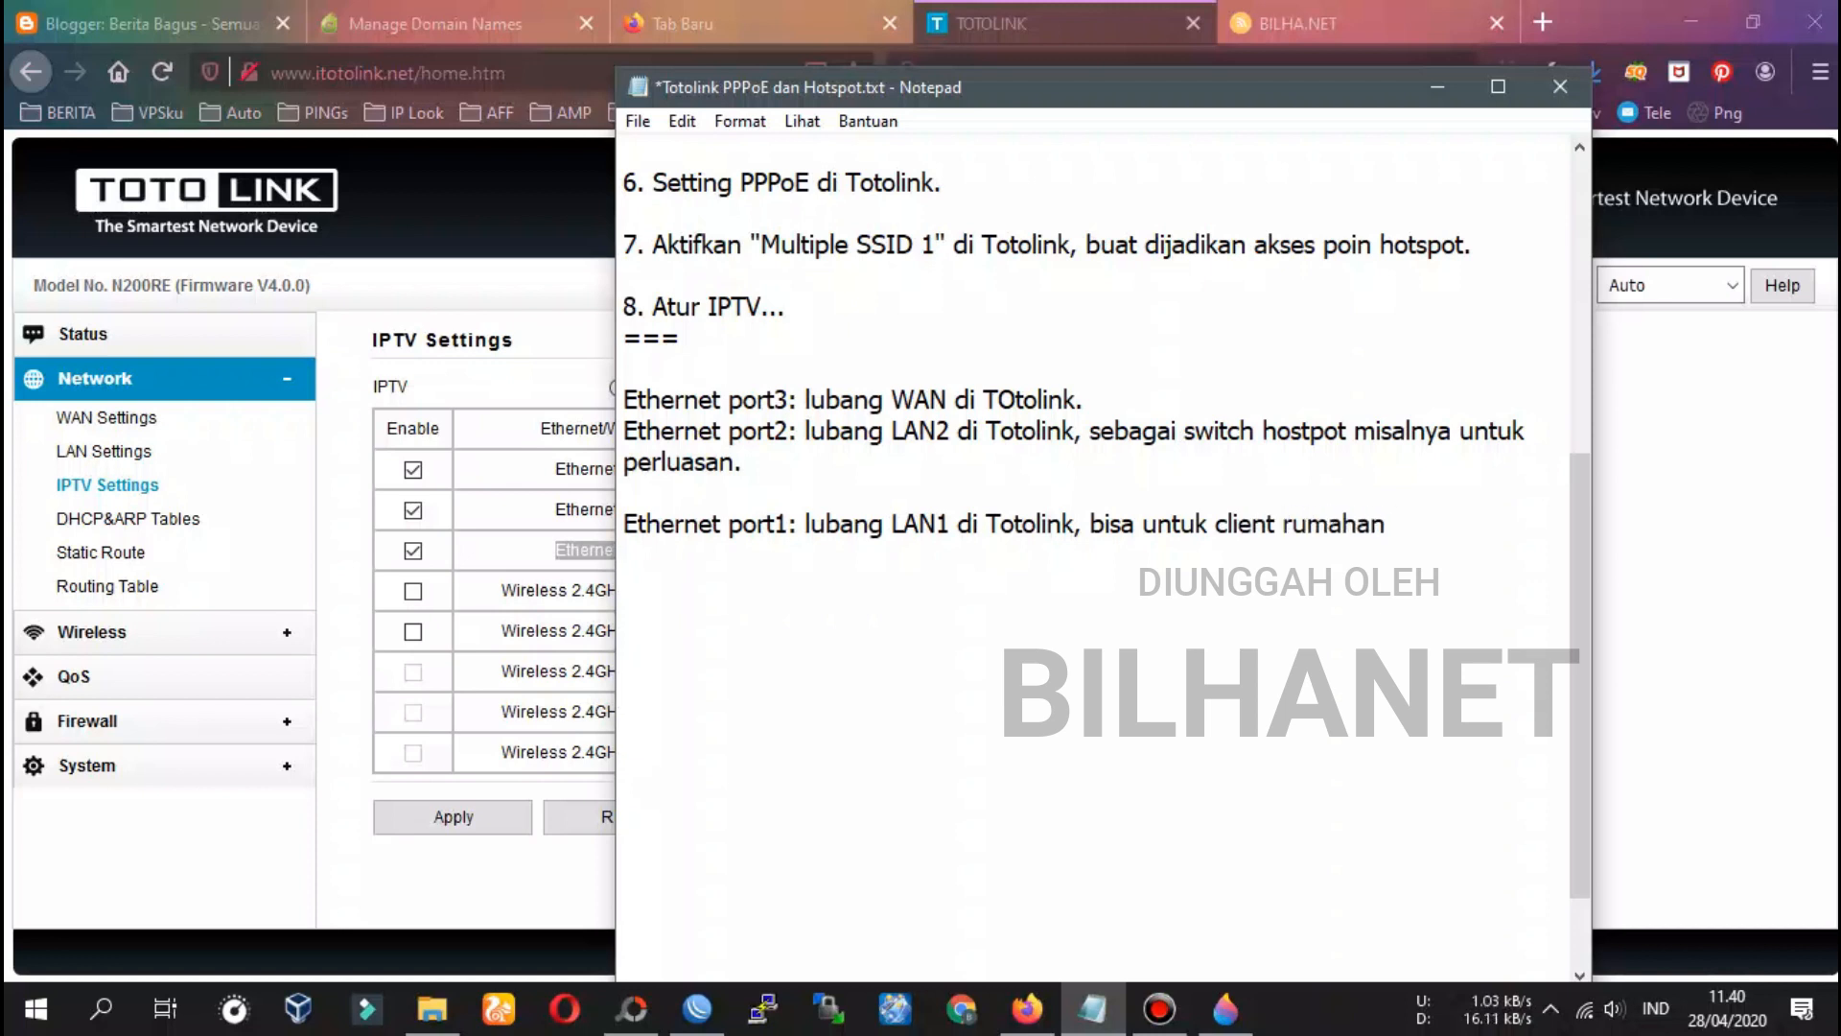
pyautogui.write('untuk komputer msailnya.')
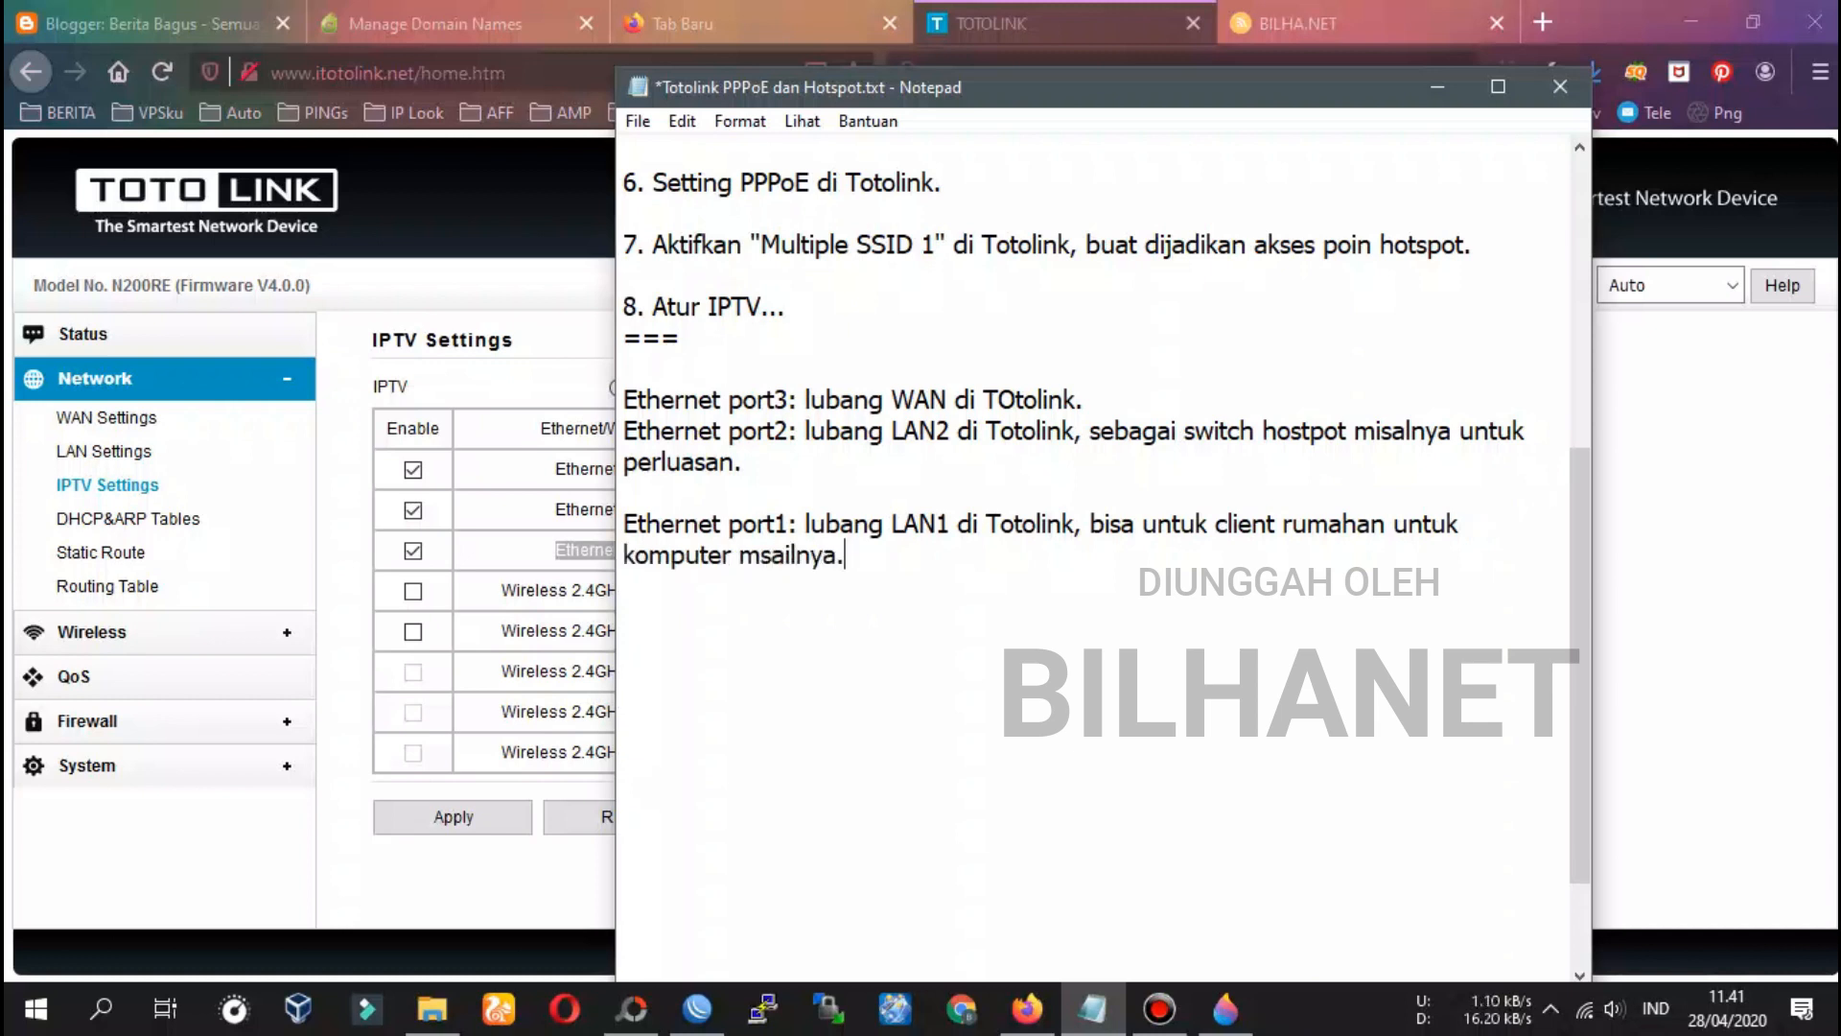
pyautogui.write('i')
pyautogui.press('Delete')
pyautogui.click(904, 576)
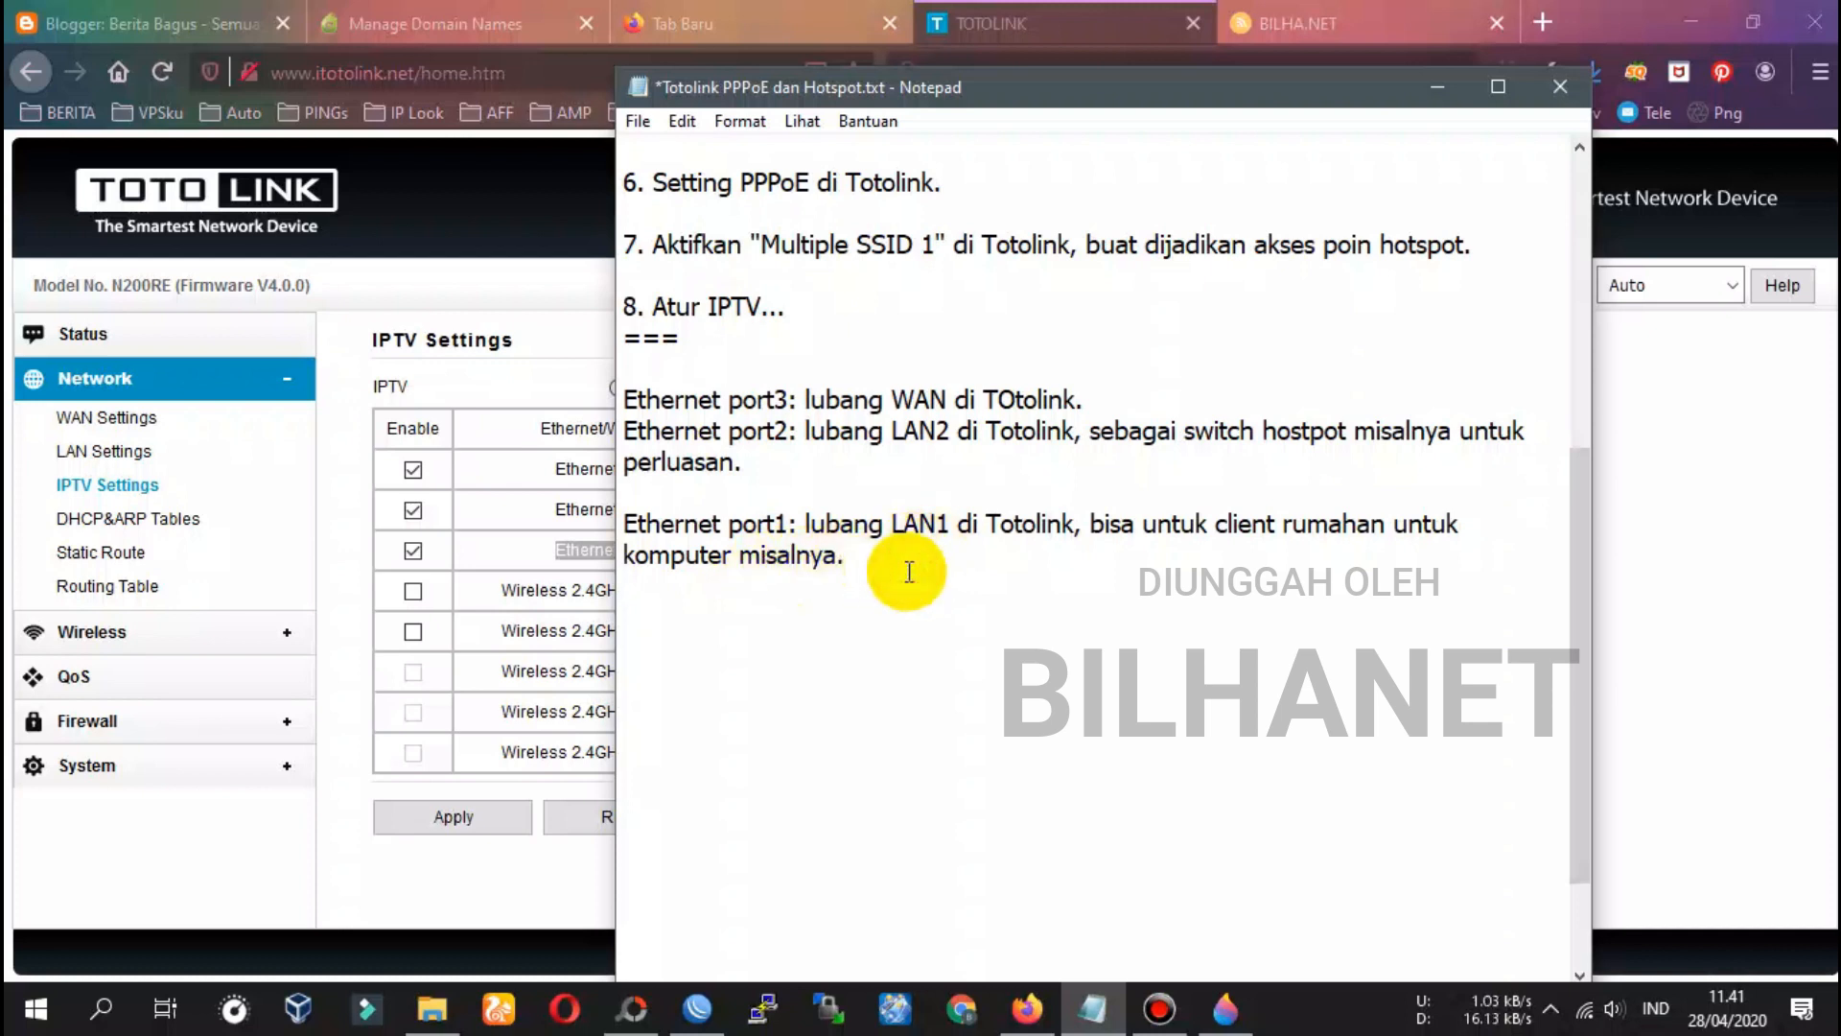
pyautogui.click(1047, 38)
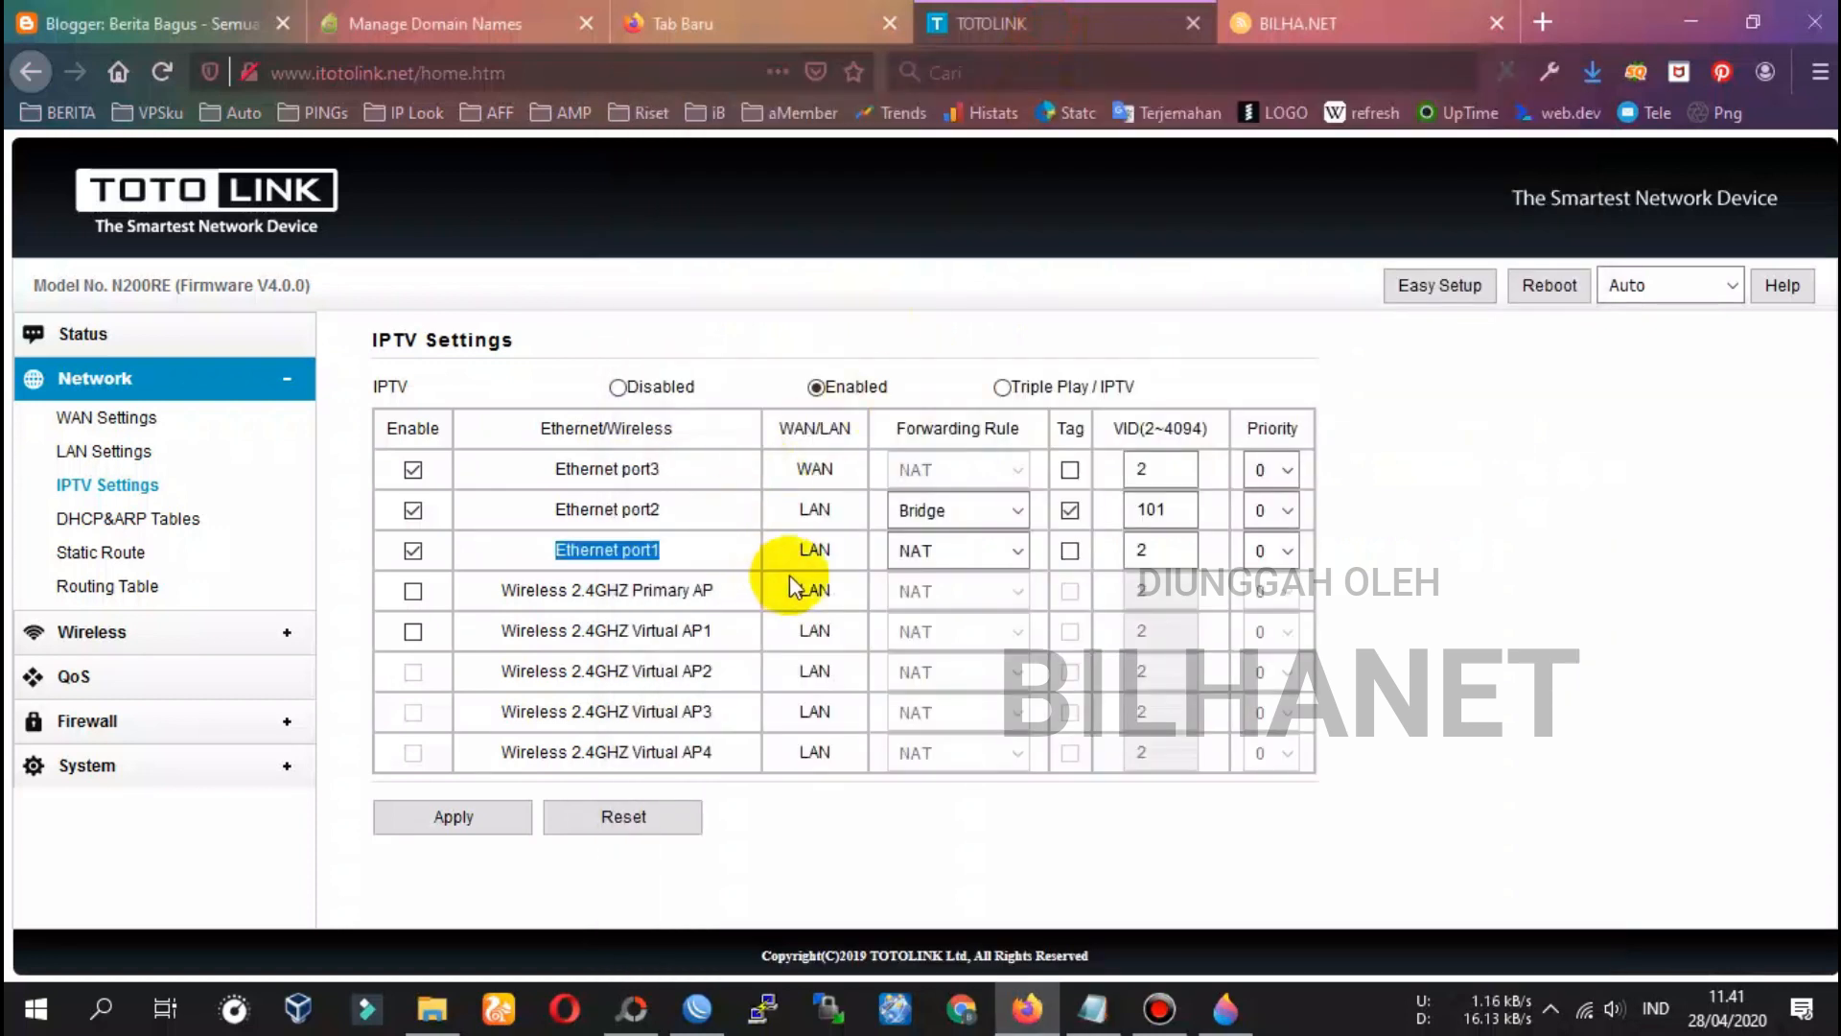
# Enable Wireless 2.4GHZ Primary AP for IPTV with port1 kept on NAT, and copy its label
pyautogui.click(914, 552)
pyautogui.click(917, 553)
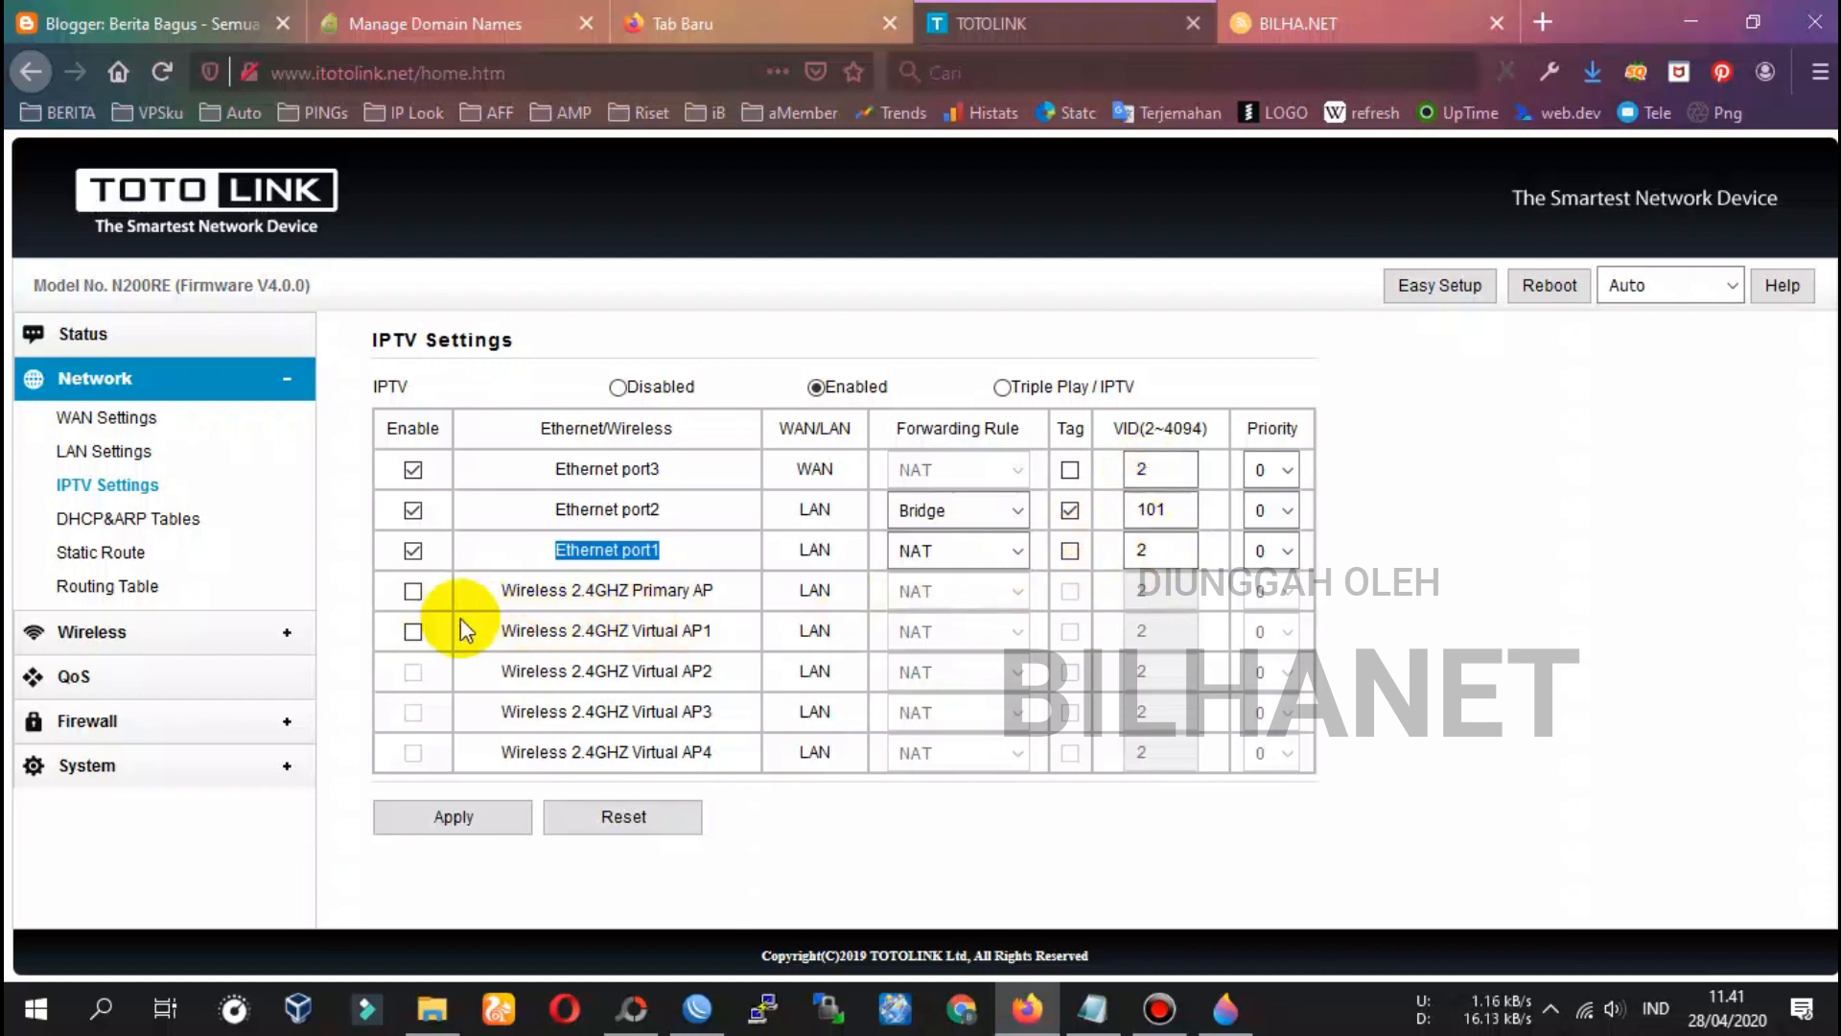
pyautogui.click(412, 591)
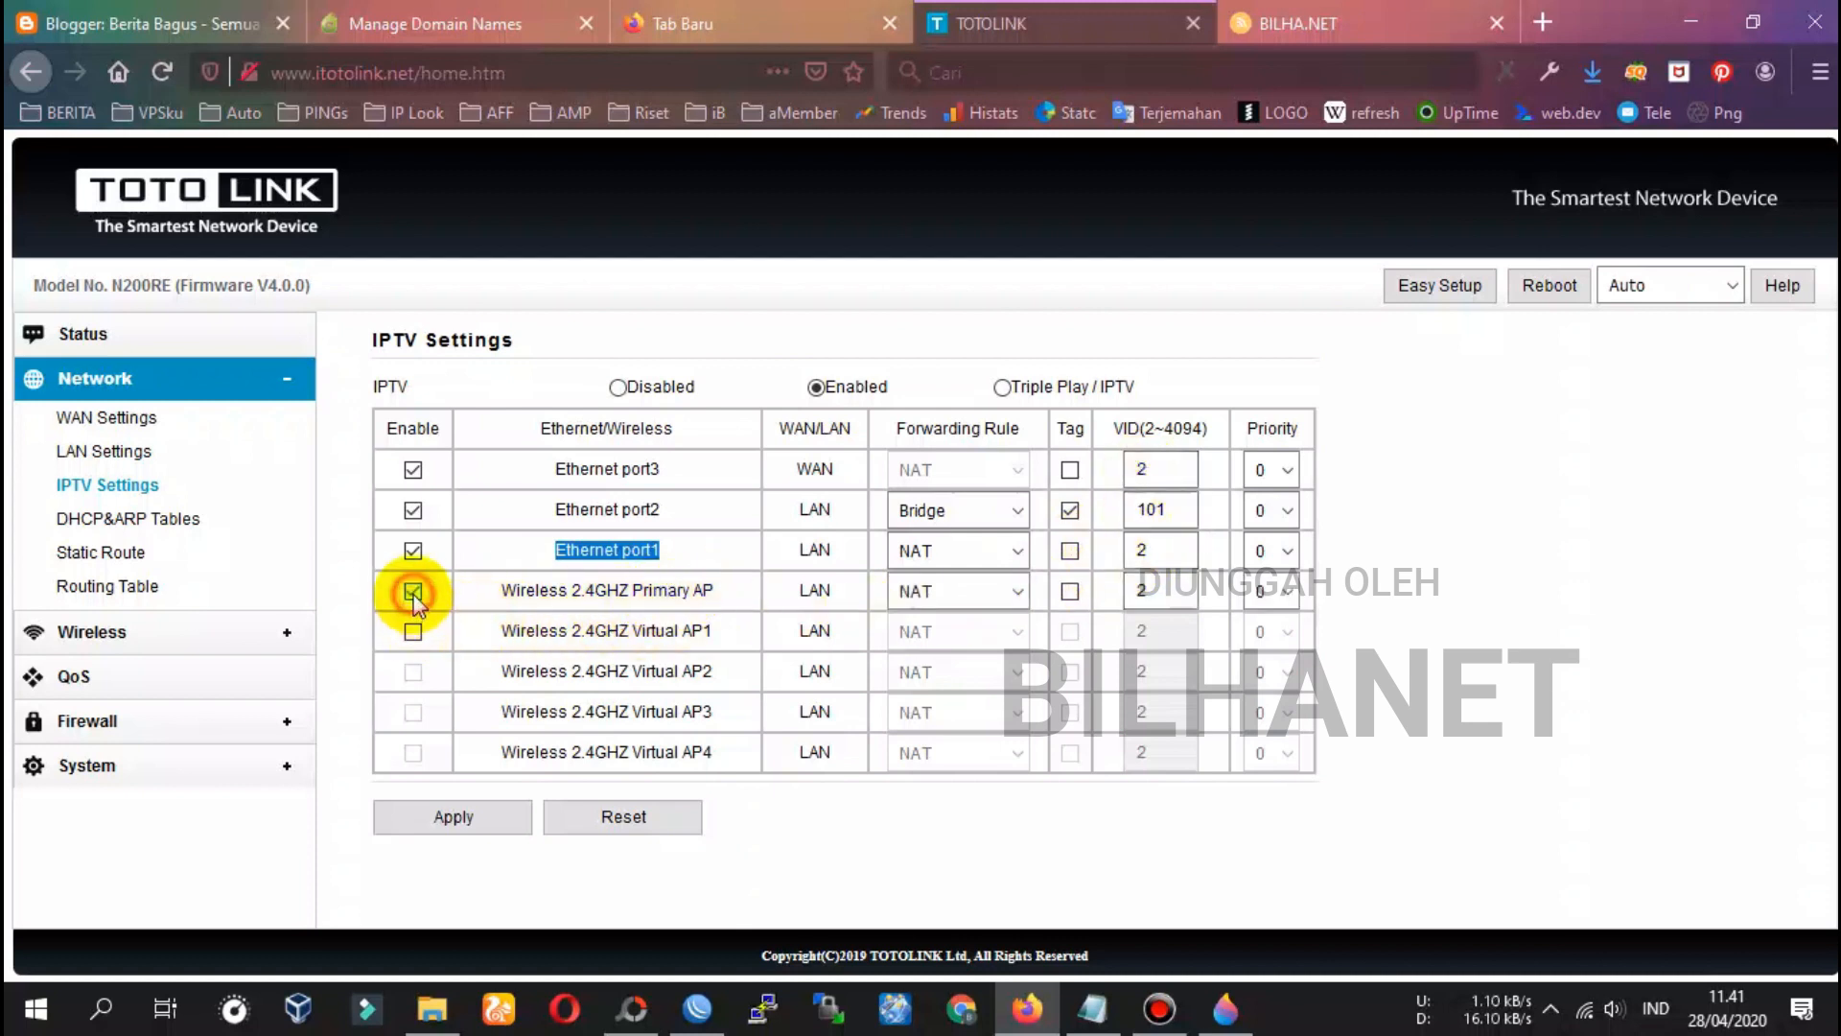
pyautogui.moveTo(494, 589); pyautogui.dragTo(729, 590)
pyautogui.hotkey('ctrl', 'c')
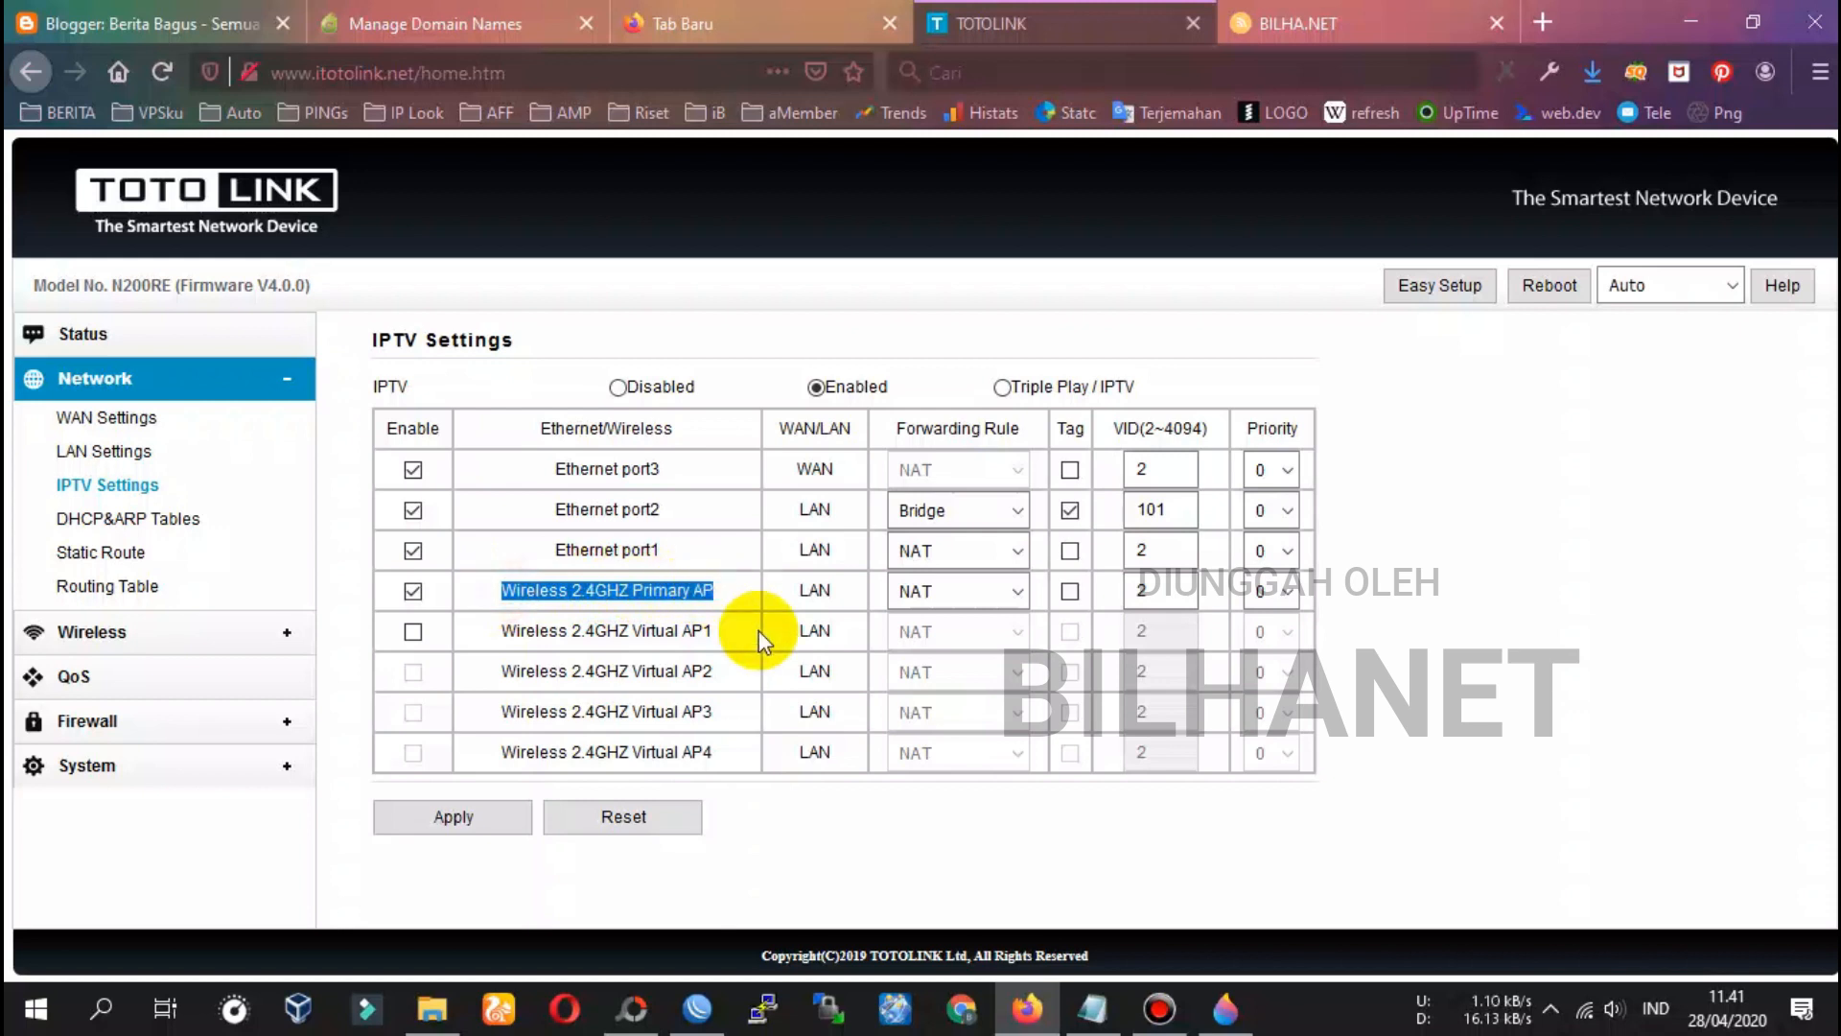
pyautogui.click(1092, 1009)
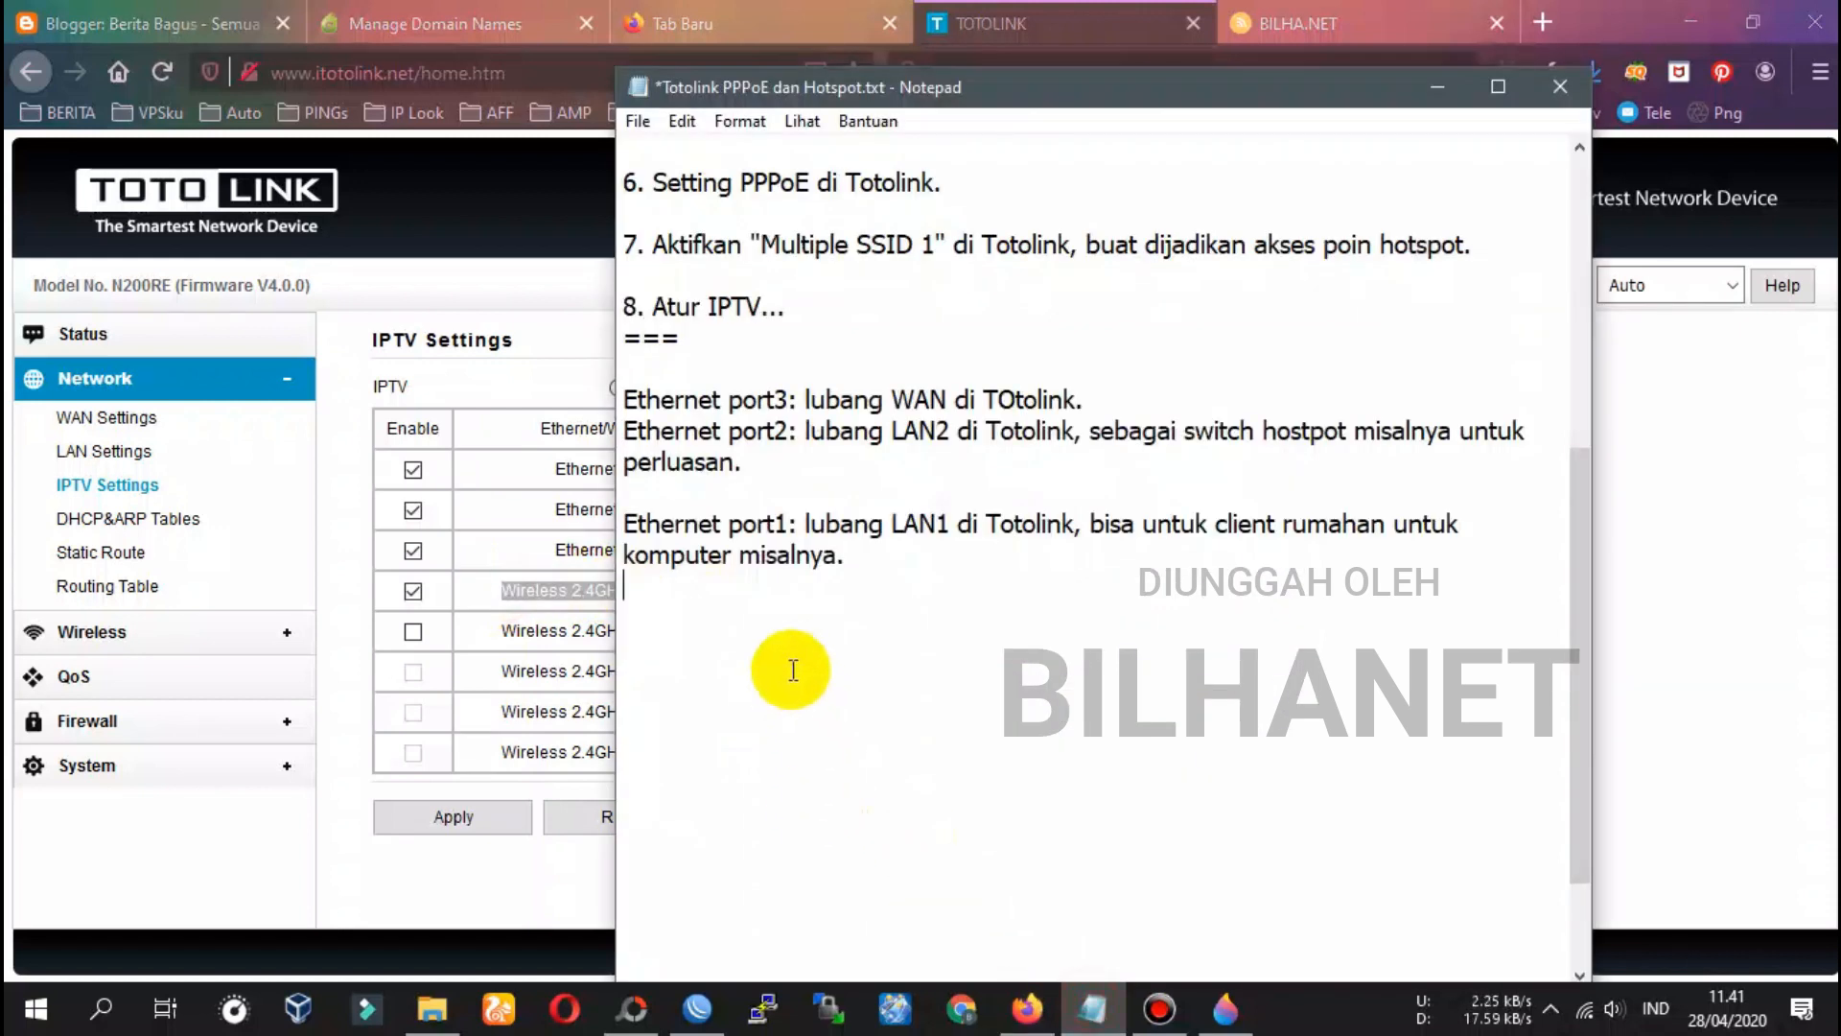
# Note 'Wireless 2.4GHZ Primary AP: wifi SSID Totolink utama yang sudah aktif PPPoE'
pyautogui.press('Return')
pyautogui.hotkey('ctrl', 'v')
pyautogui.write(':')
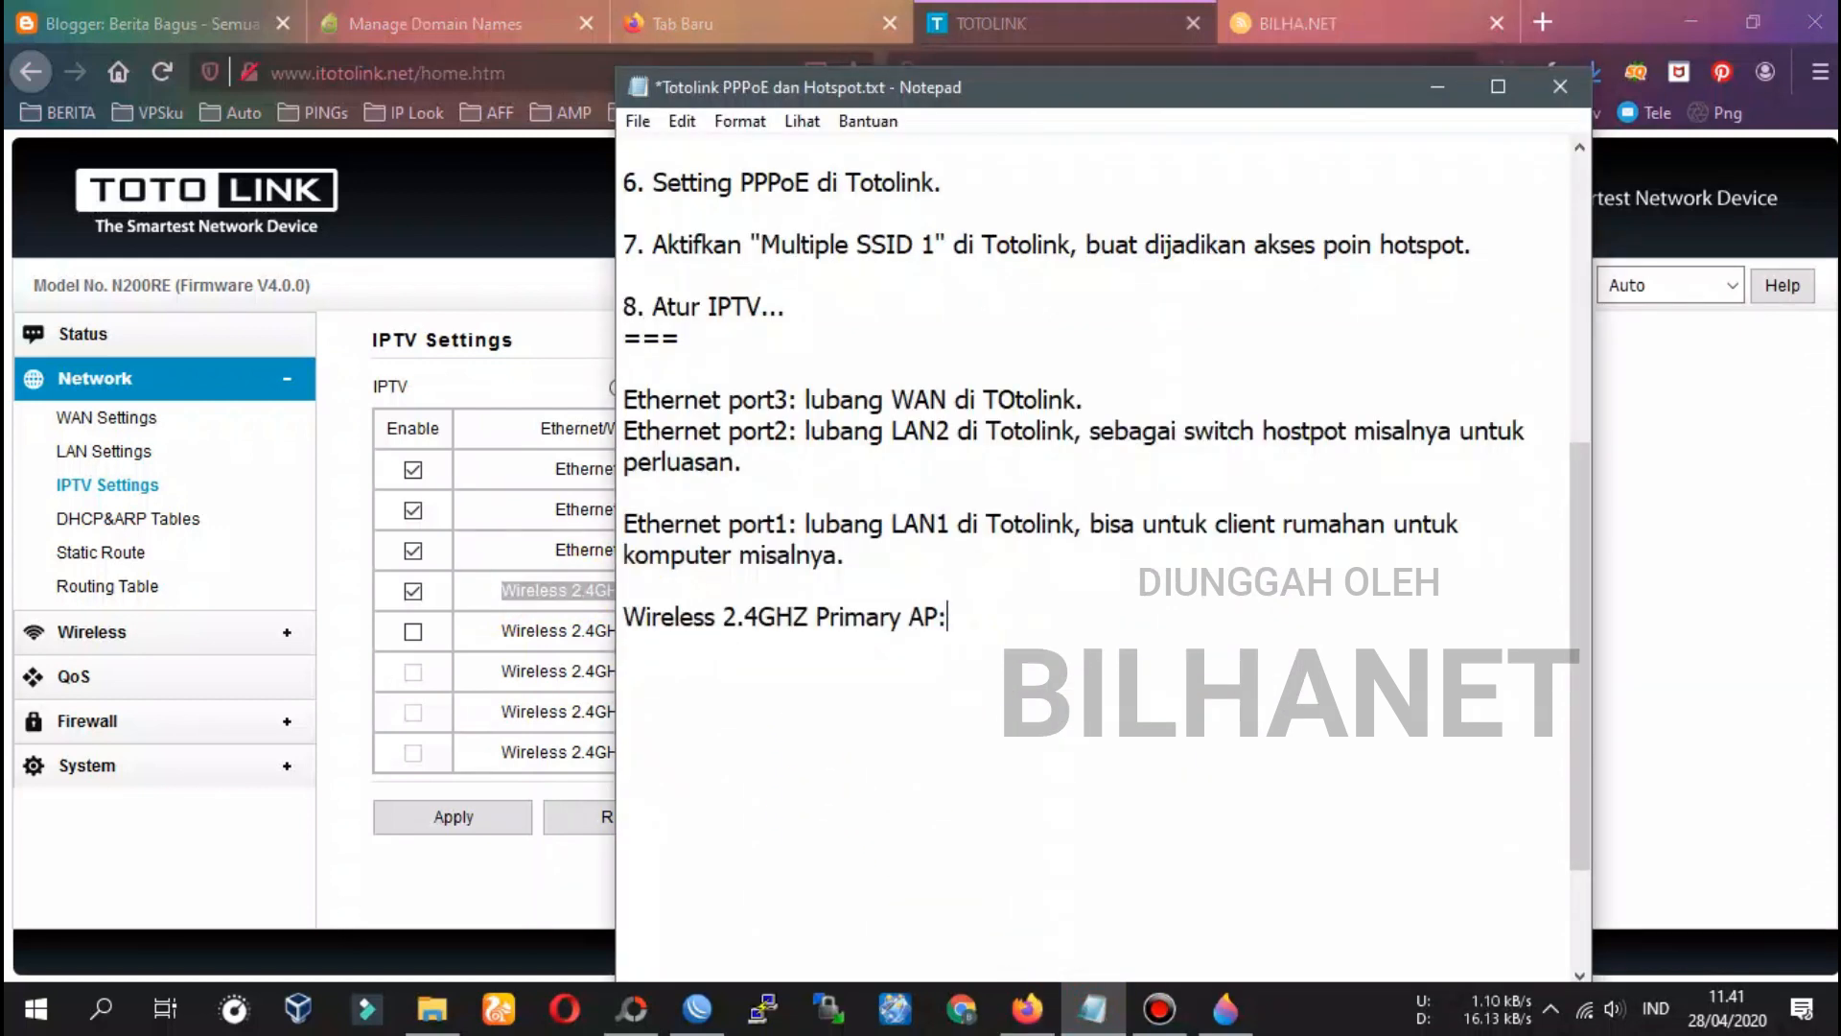
pyautogui.write(' wifi SSID')
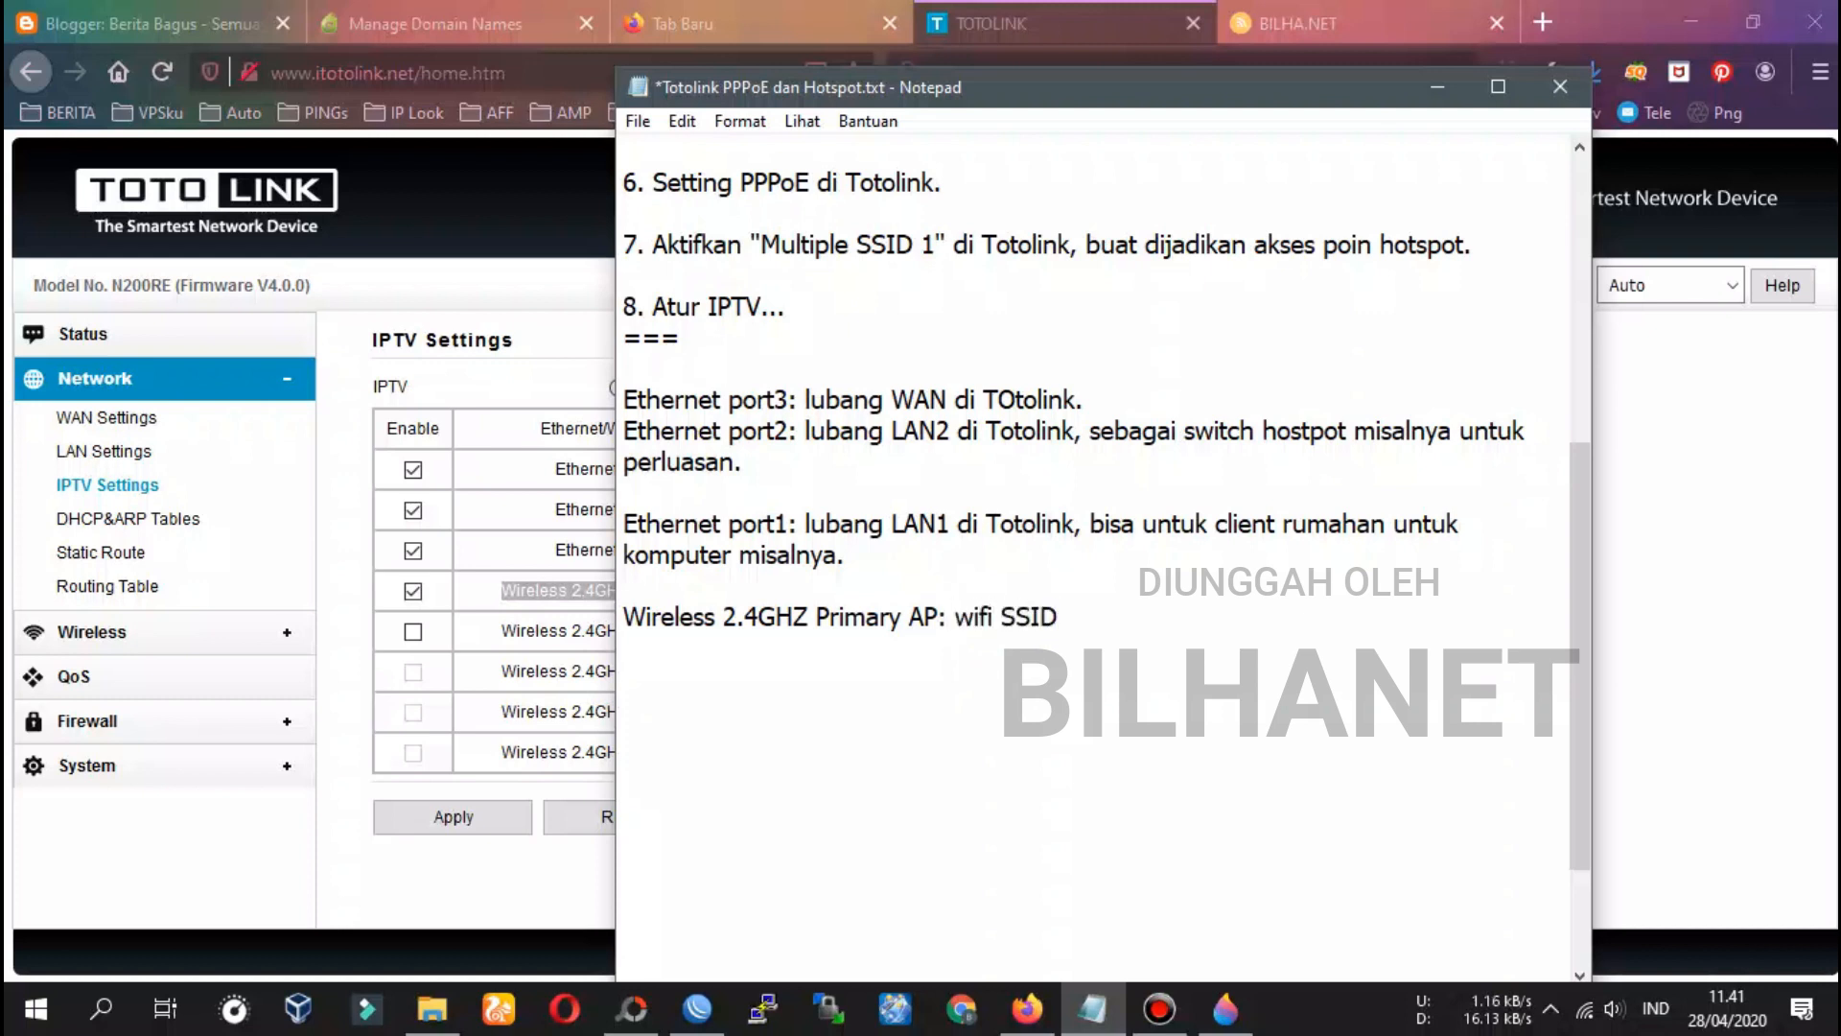
pyautogui.write(' Totolink utama')
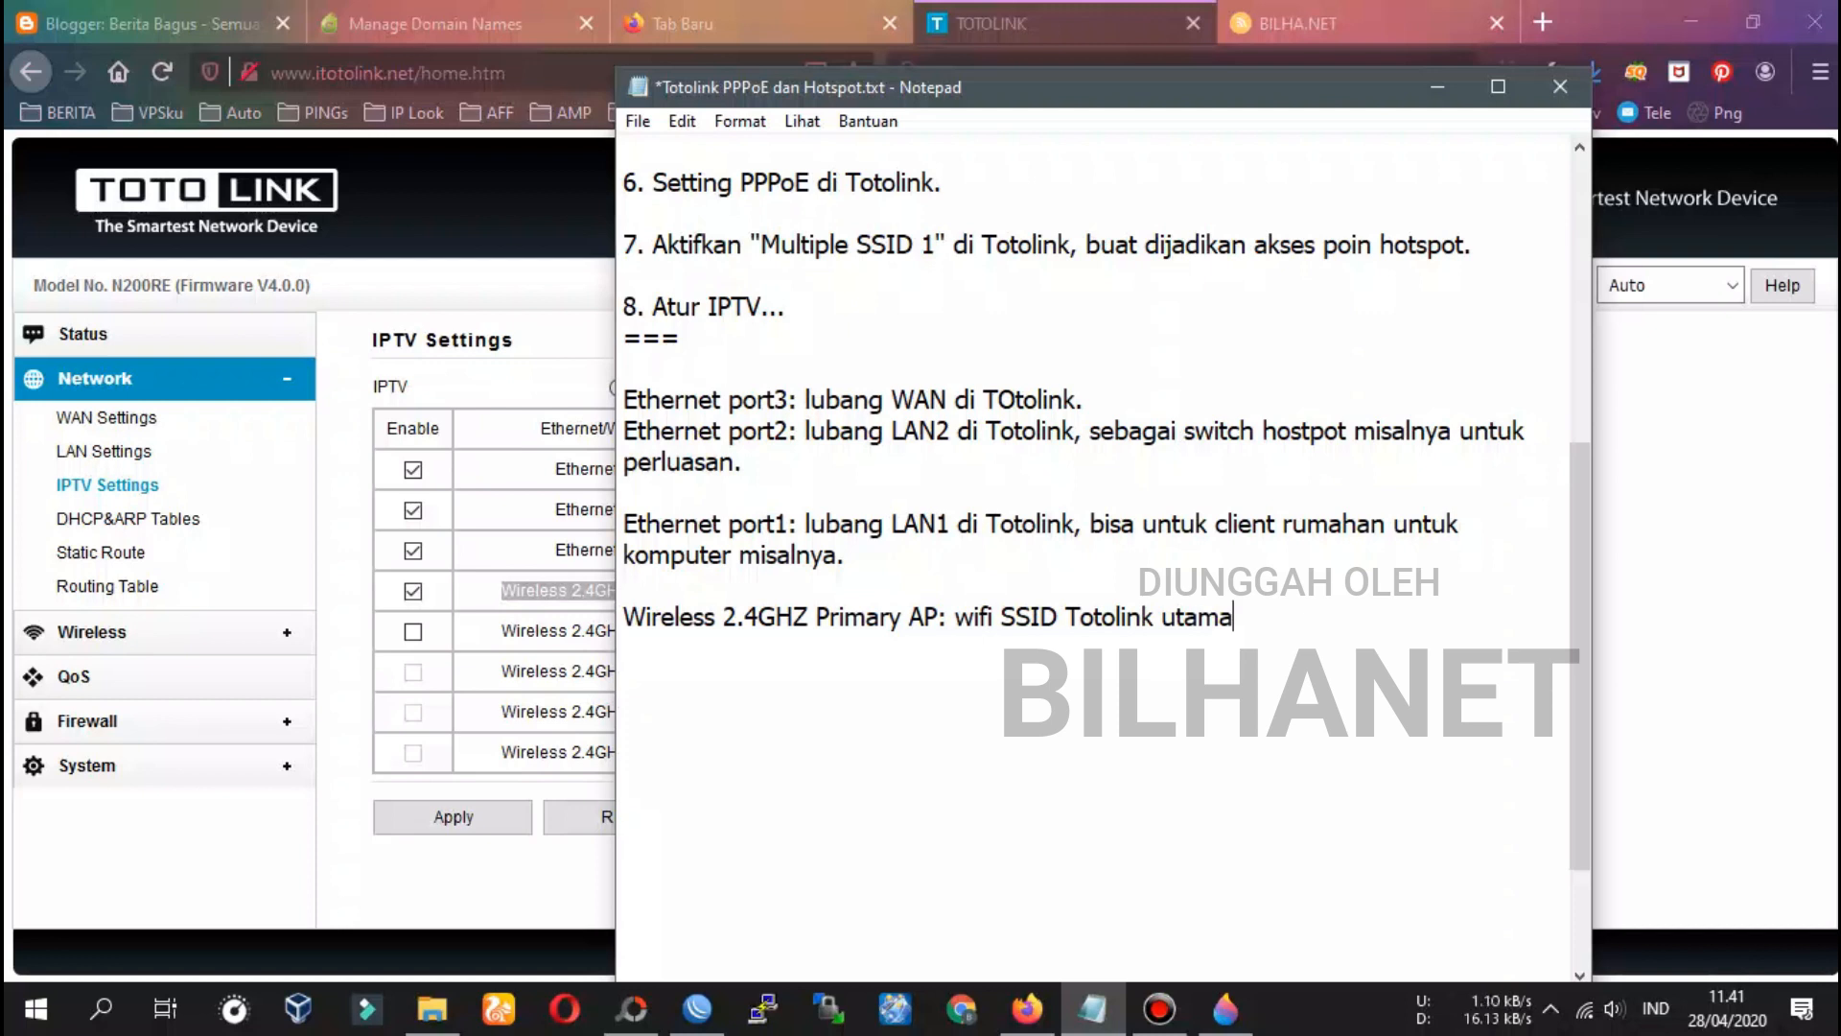
pyautogui.write('yang sudah aktif PPPoE.')
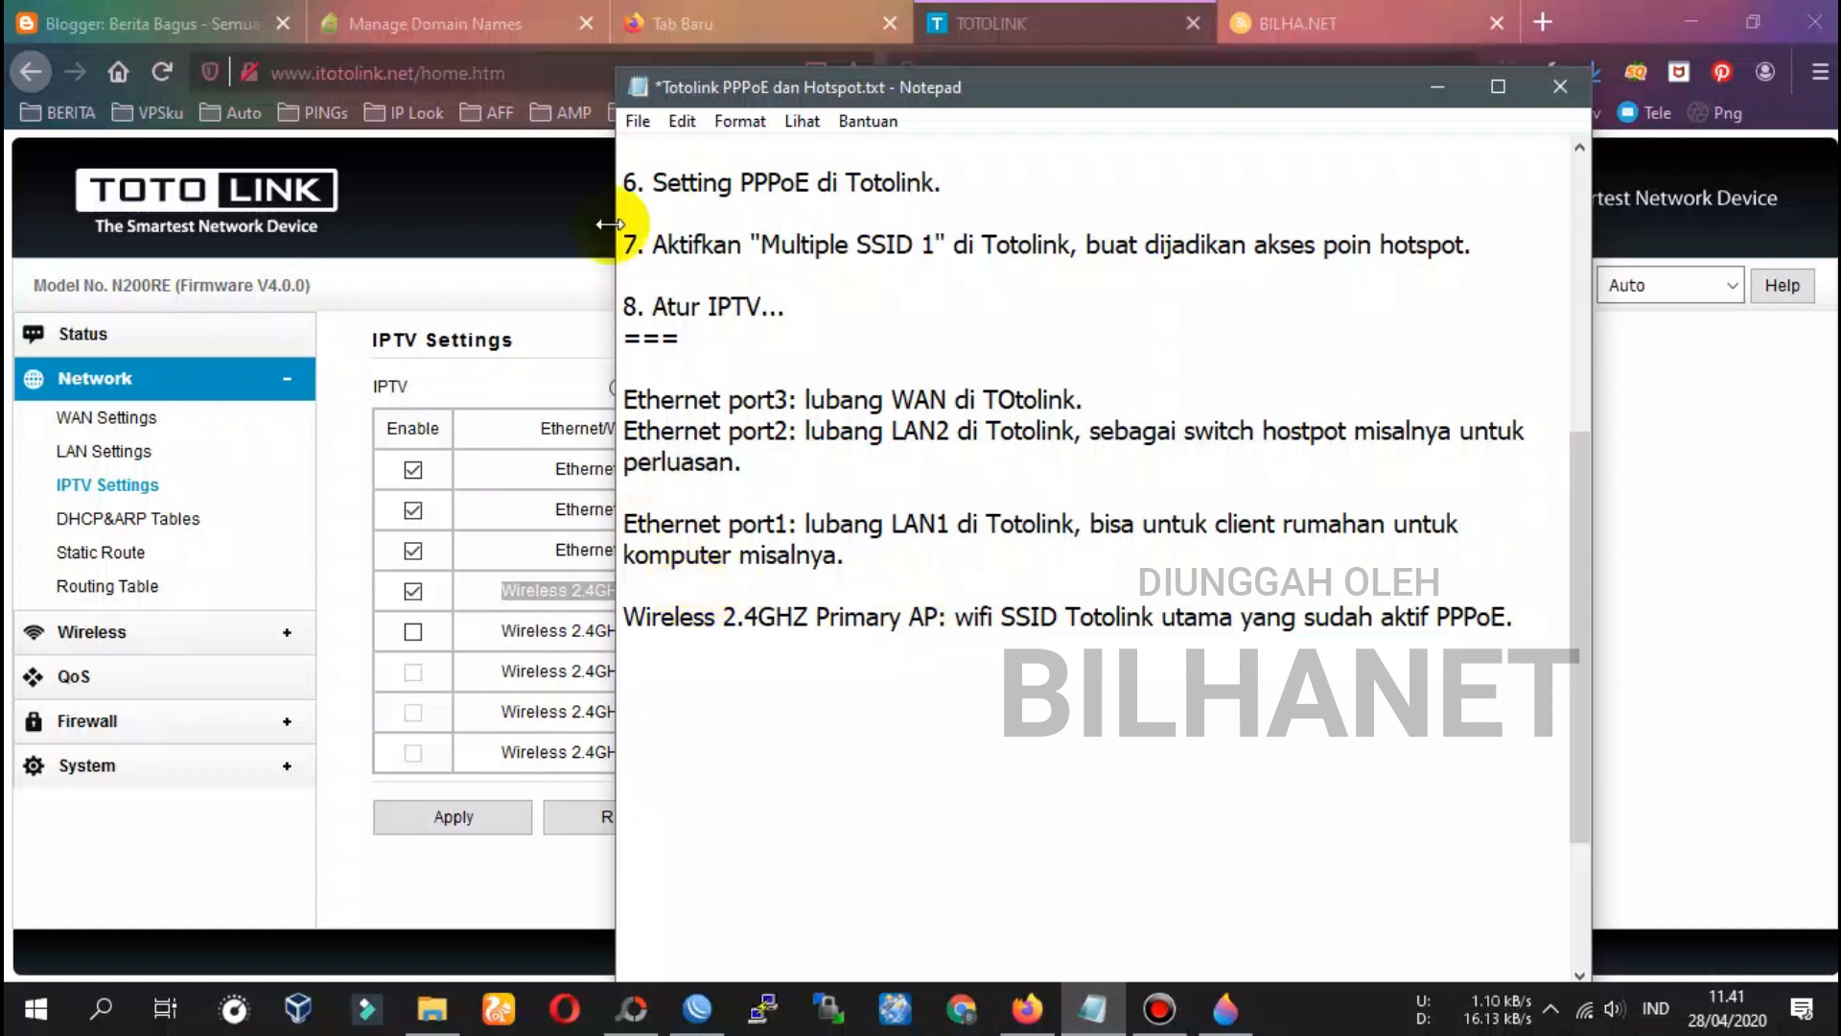
# Enable Wireless 2.4GHZ Virtual AP1 for IPTV and copy its label for the notes
pyautogui.click(1030, 26)
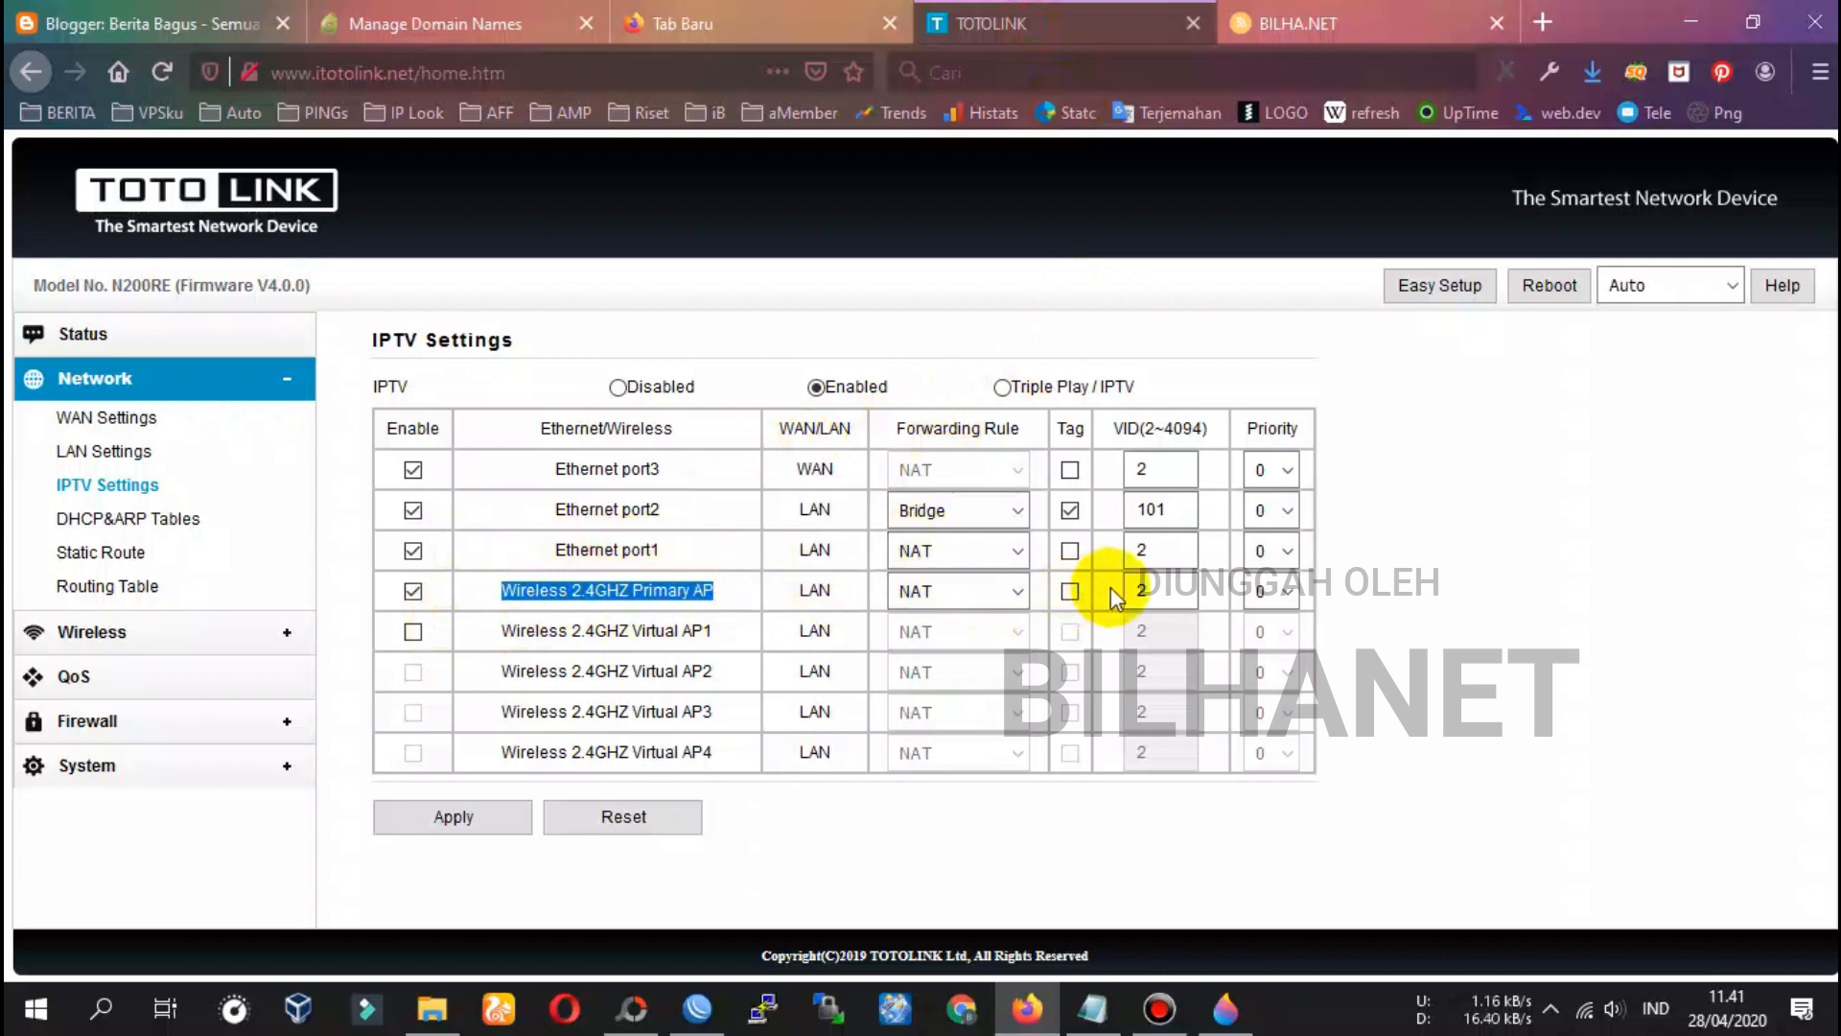
pyautogui.click(413, 631)
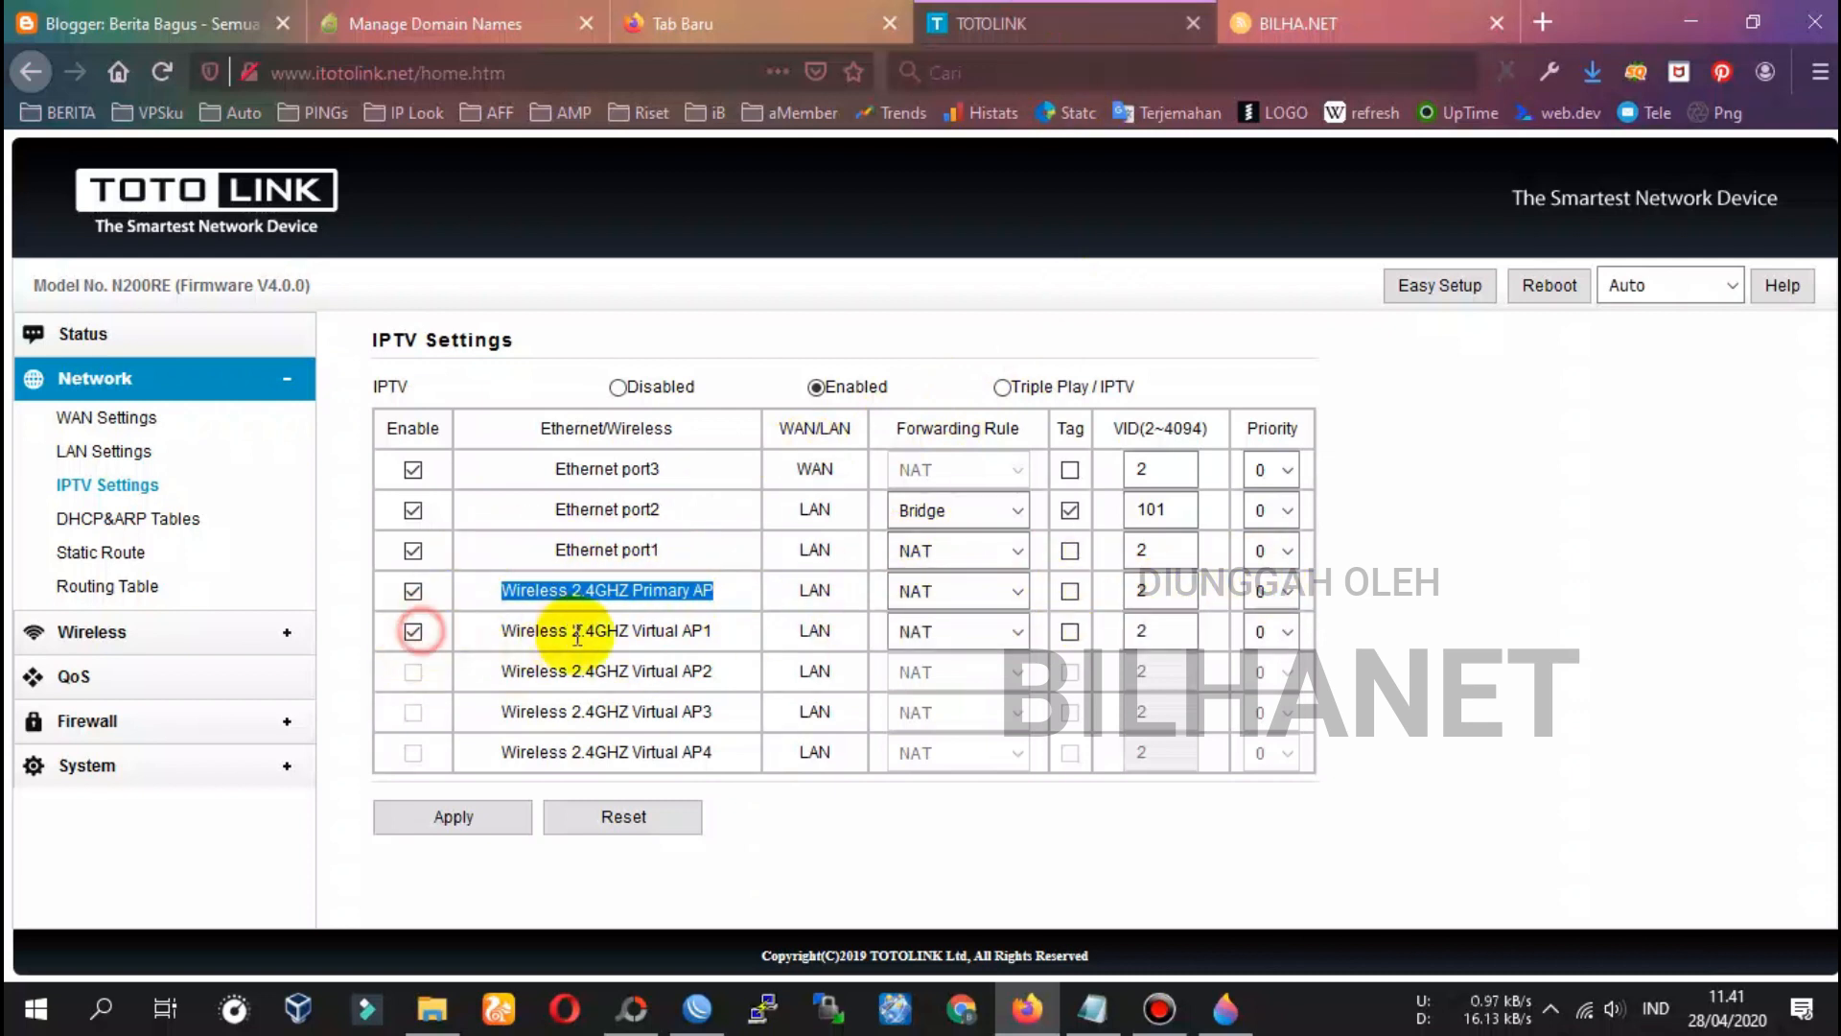
pyautogui.moveTo(497, 631); pyautogui.dragTo(781, 682)
pyautogui.hotkey('ctrl', 'c')
pyautogui.click(1093, 1009)
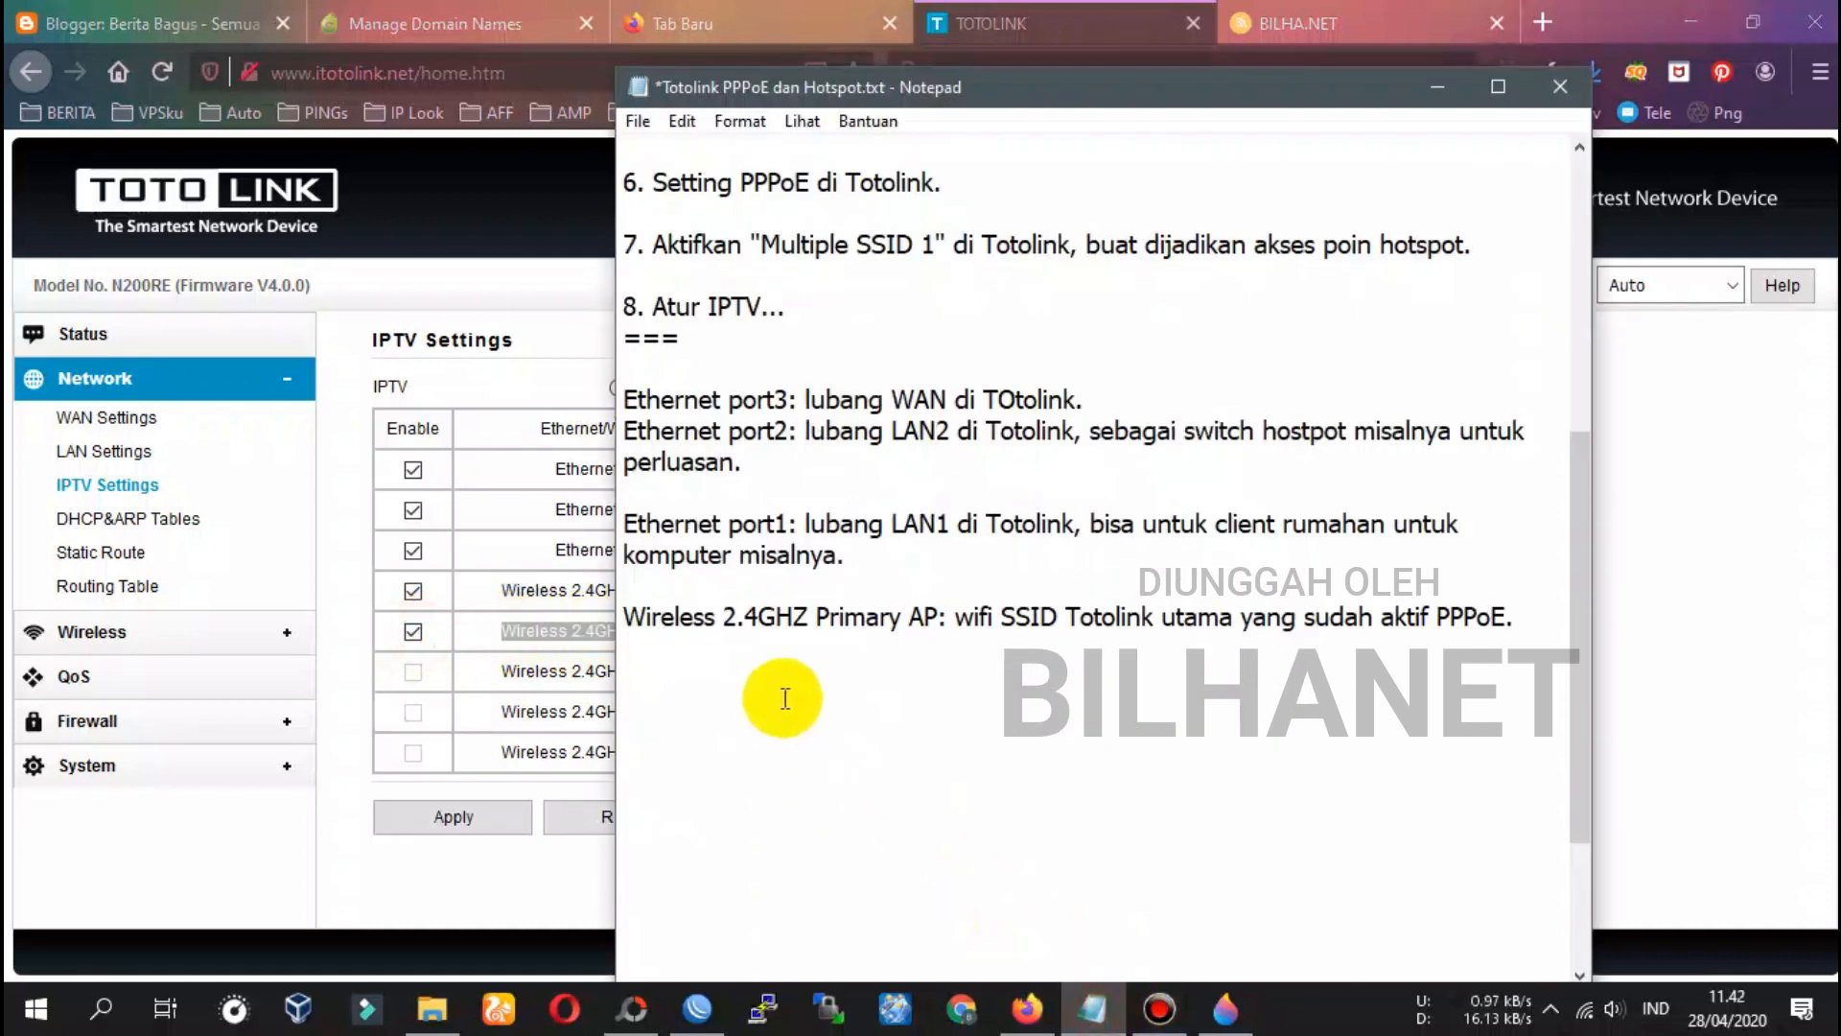
# Add the note 'Wireless 2.4GHZ Virtual AP1: wifi SSID Totolink yang muncul hotspot voucher'
pyautogui.hotkey('ctrl', 'v')
pyautogui.write(':')
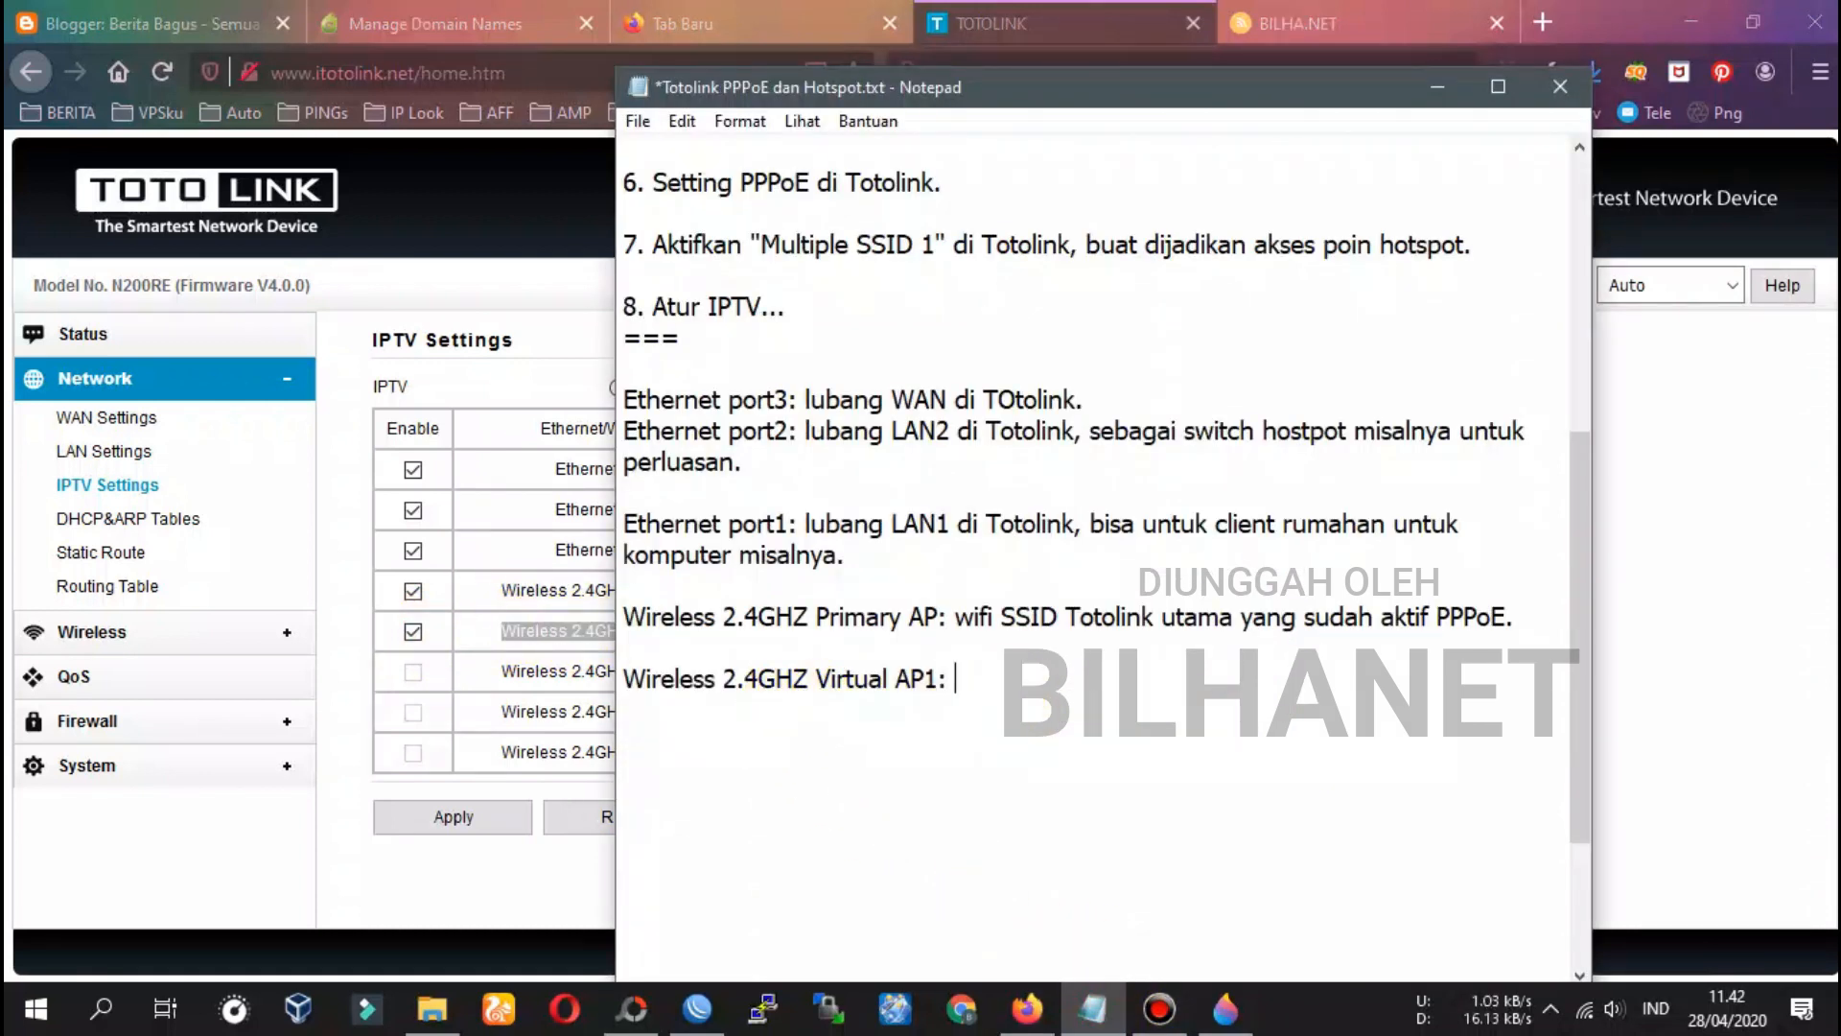
pyautogui.write(' wifi SSID')
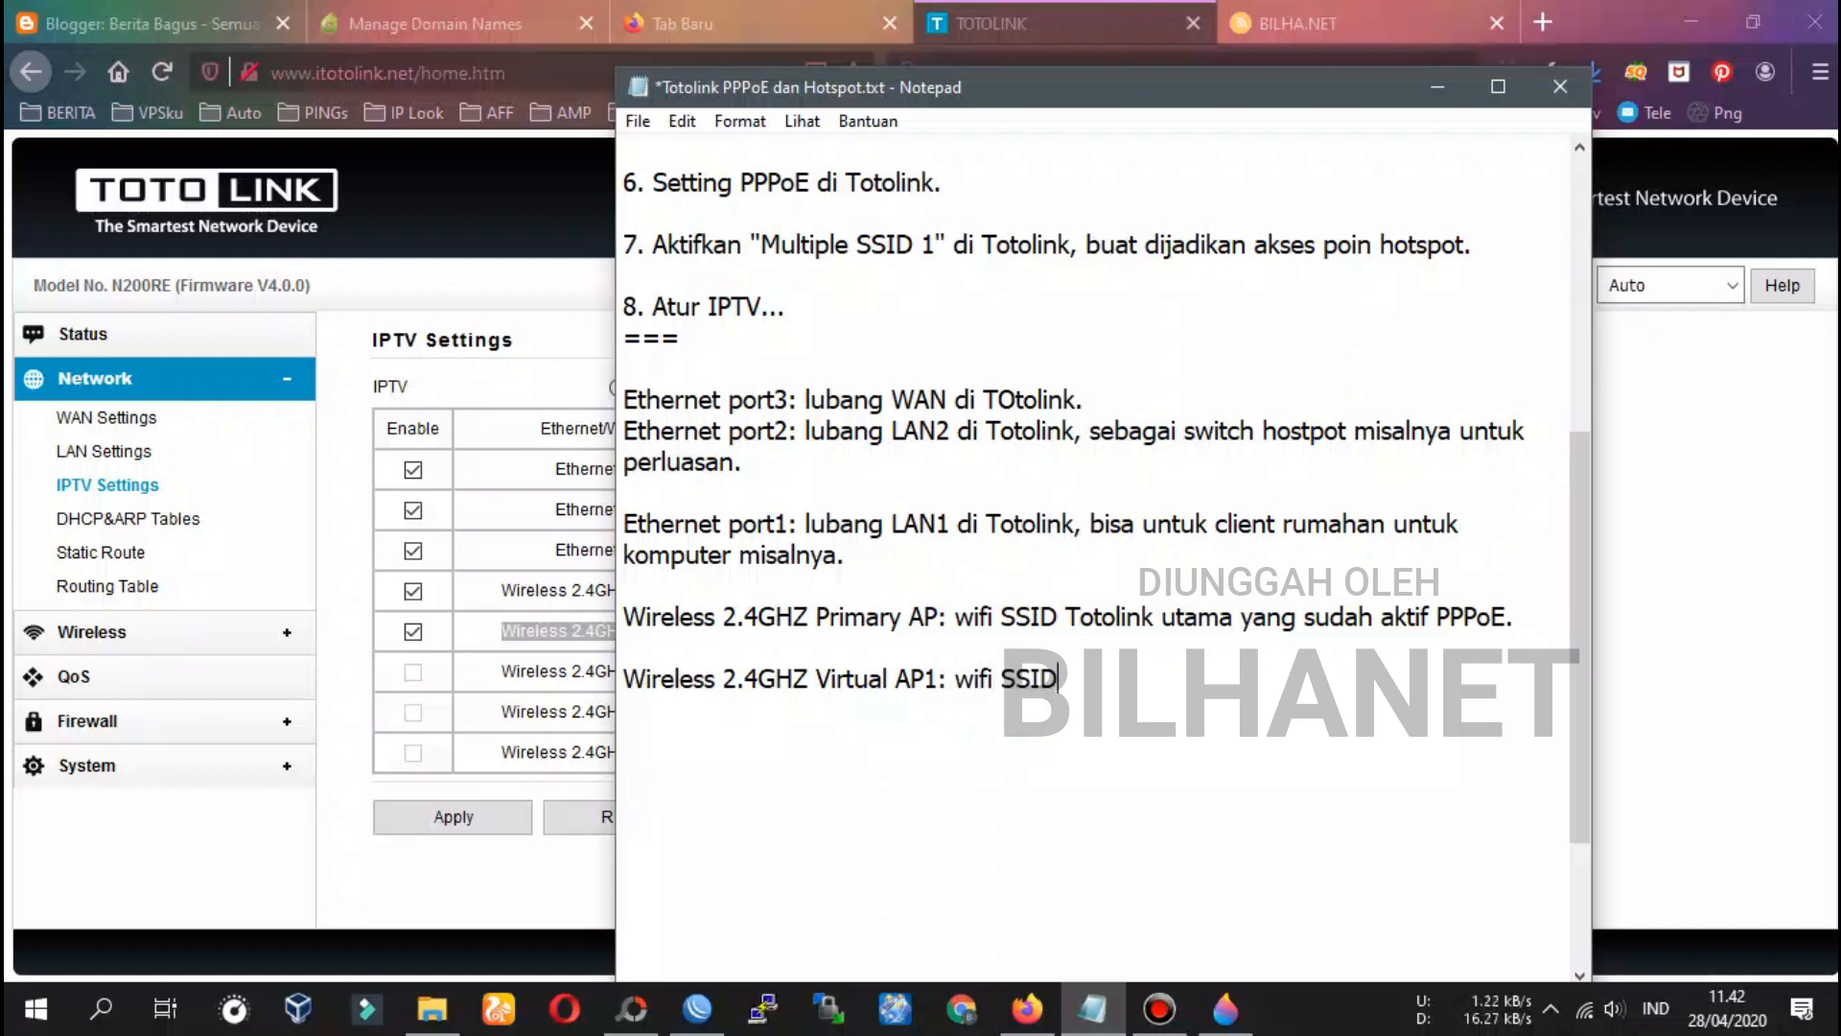
pyautogui.write(' Totolink yang ')
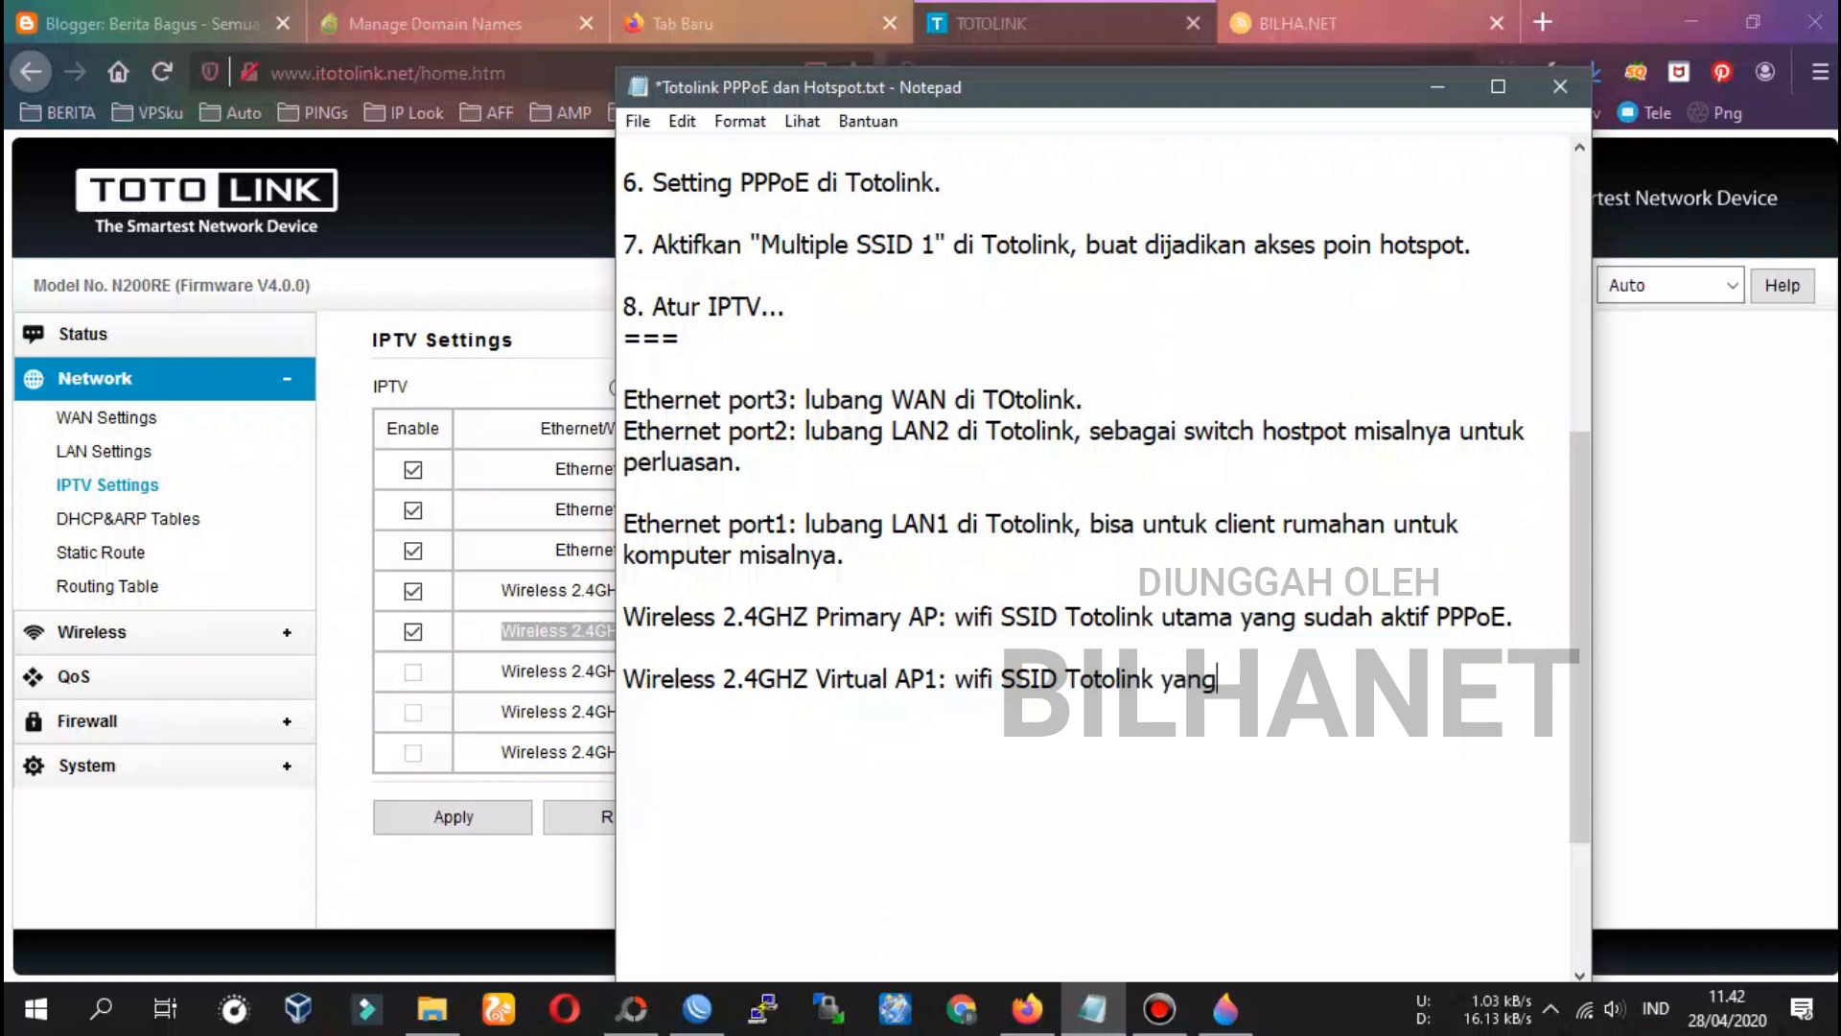
pyautogui.write('muncul hotspot voucher.')
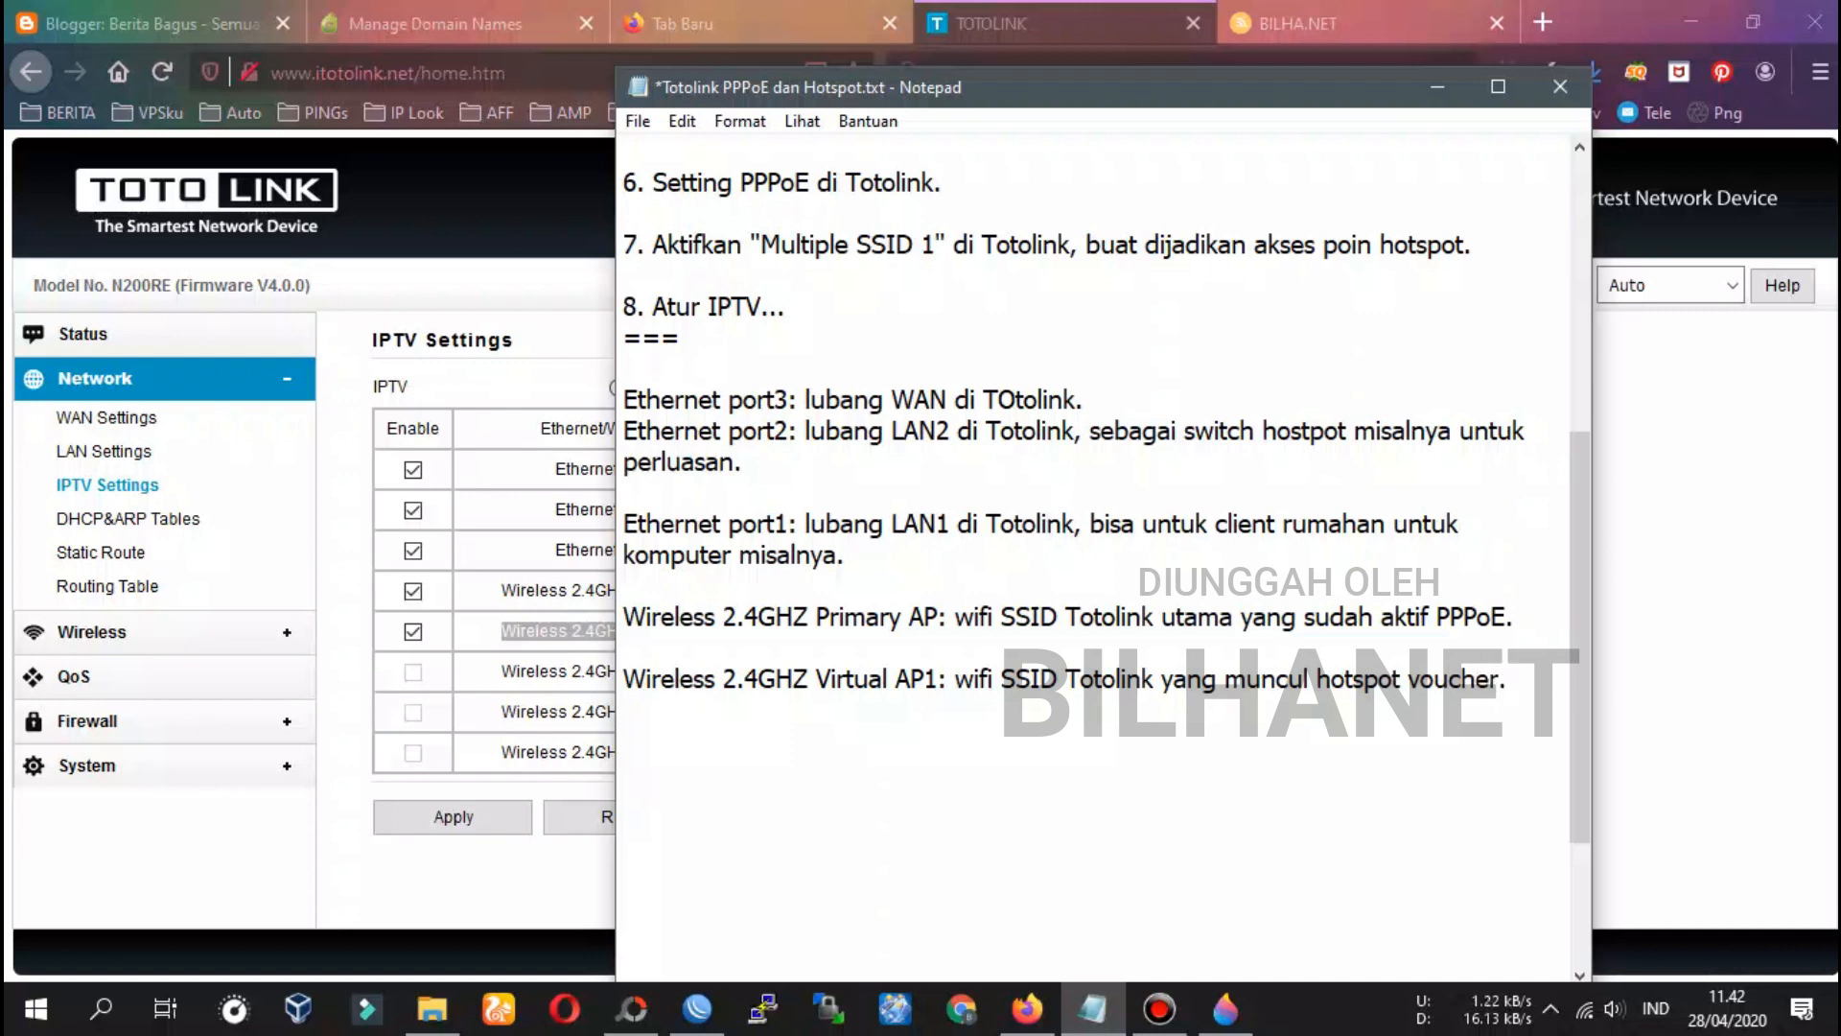
# Set Virtual AP1's forwarding rule to Bridge and turn on its VLAN tagging
pyautogui.click(1044, 20)
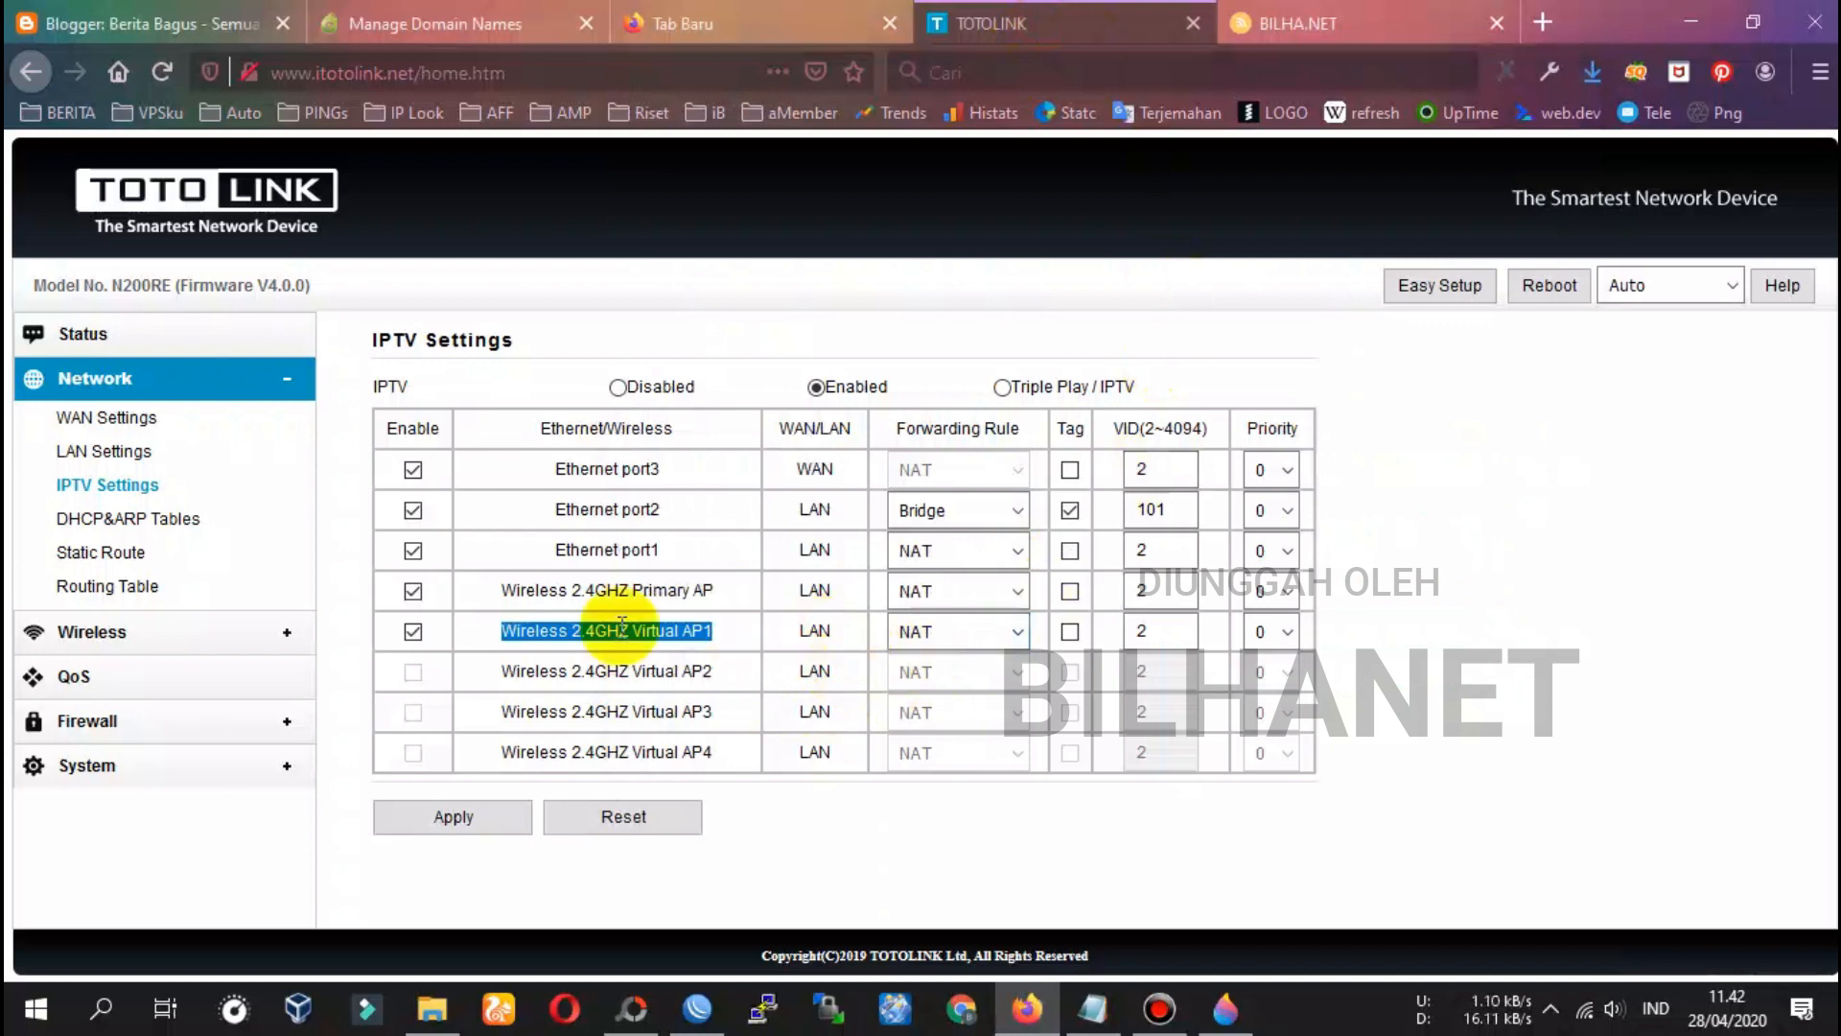
pyautogui.click(939, 633)
pyautogui.click(942, 695)
pyautogui.click(1072, 632)
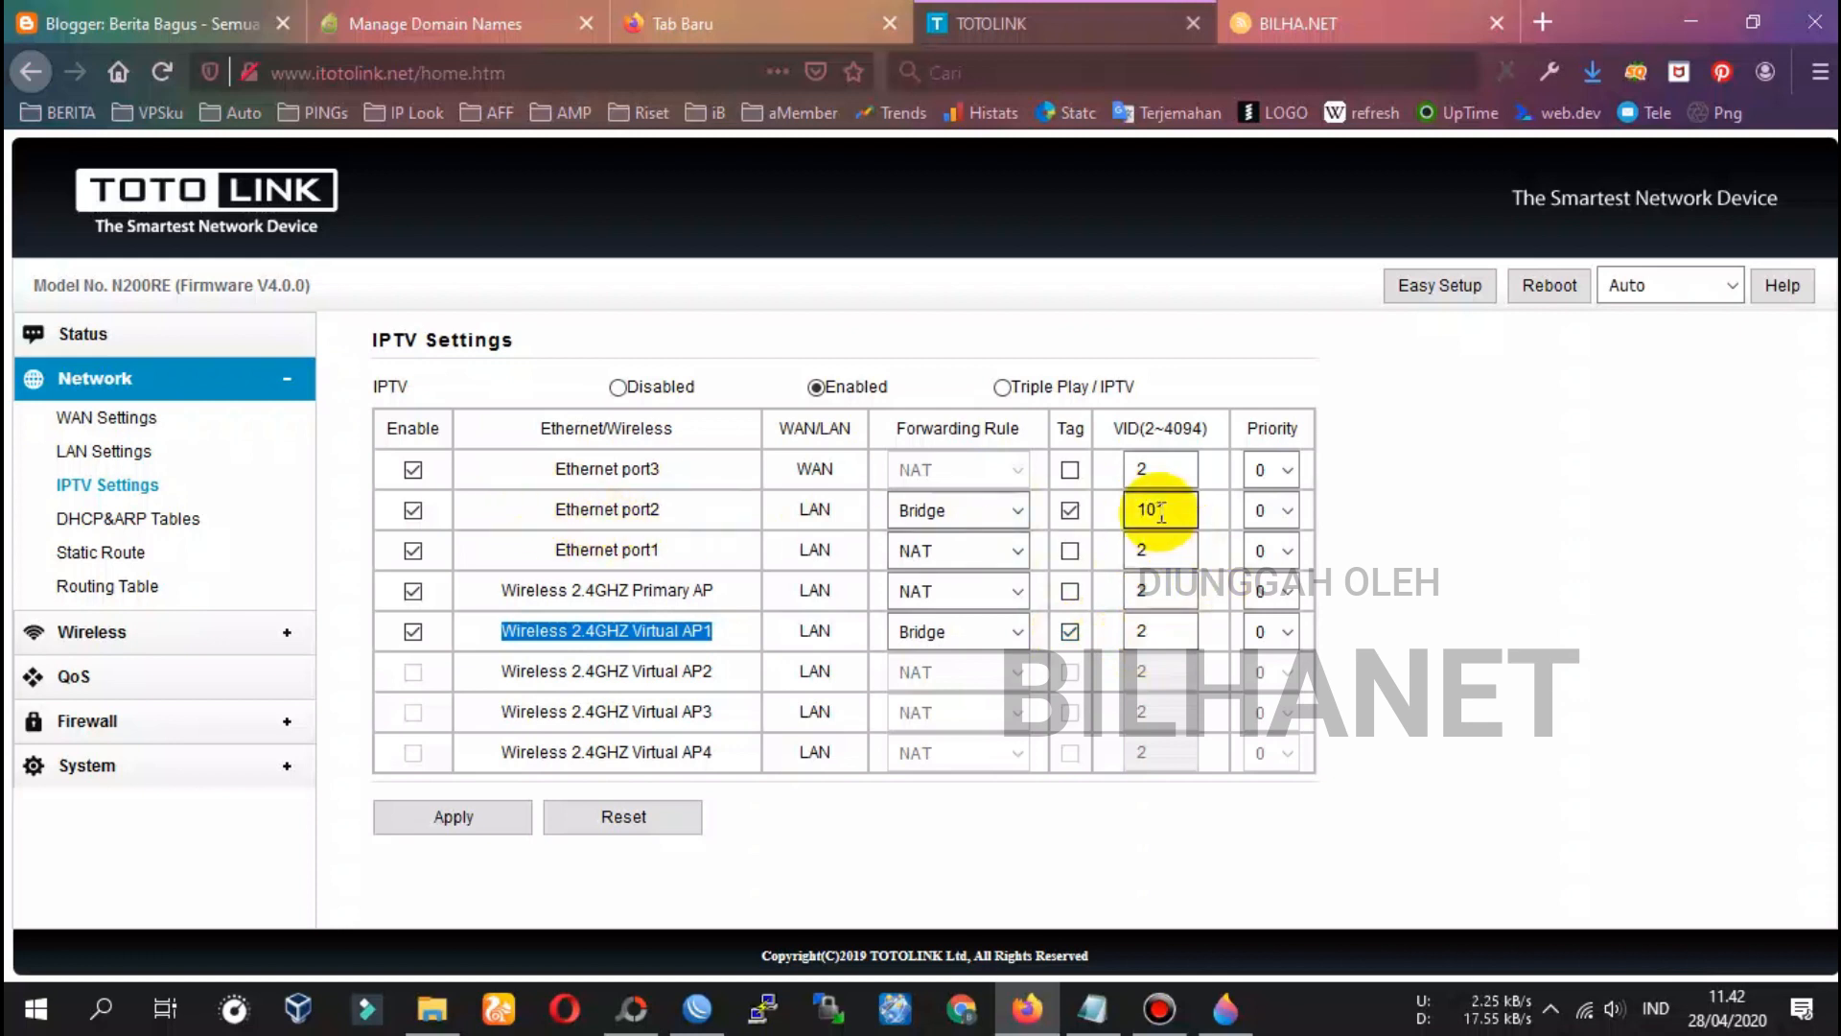
# Copy VLAN ID 101 from WinBox into Virtual AP1's VID, matching port2, and apply the IPTV settings
pyautogui.click(700, 1003)
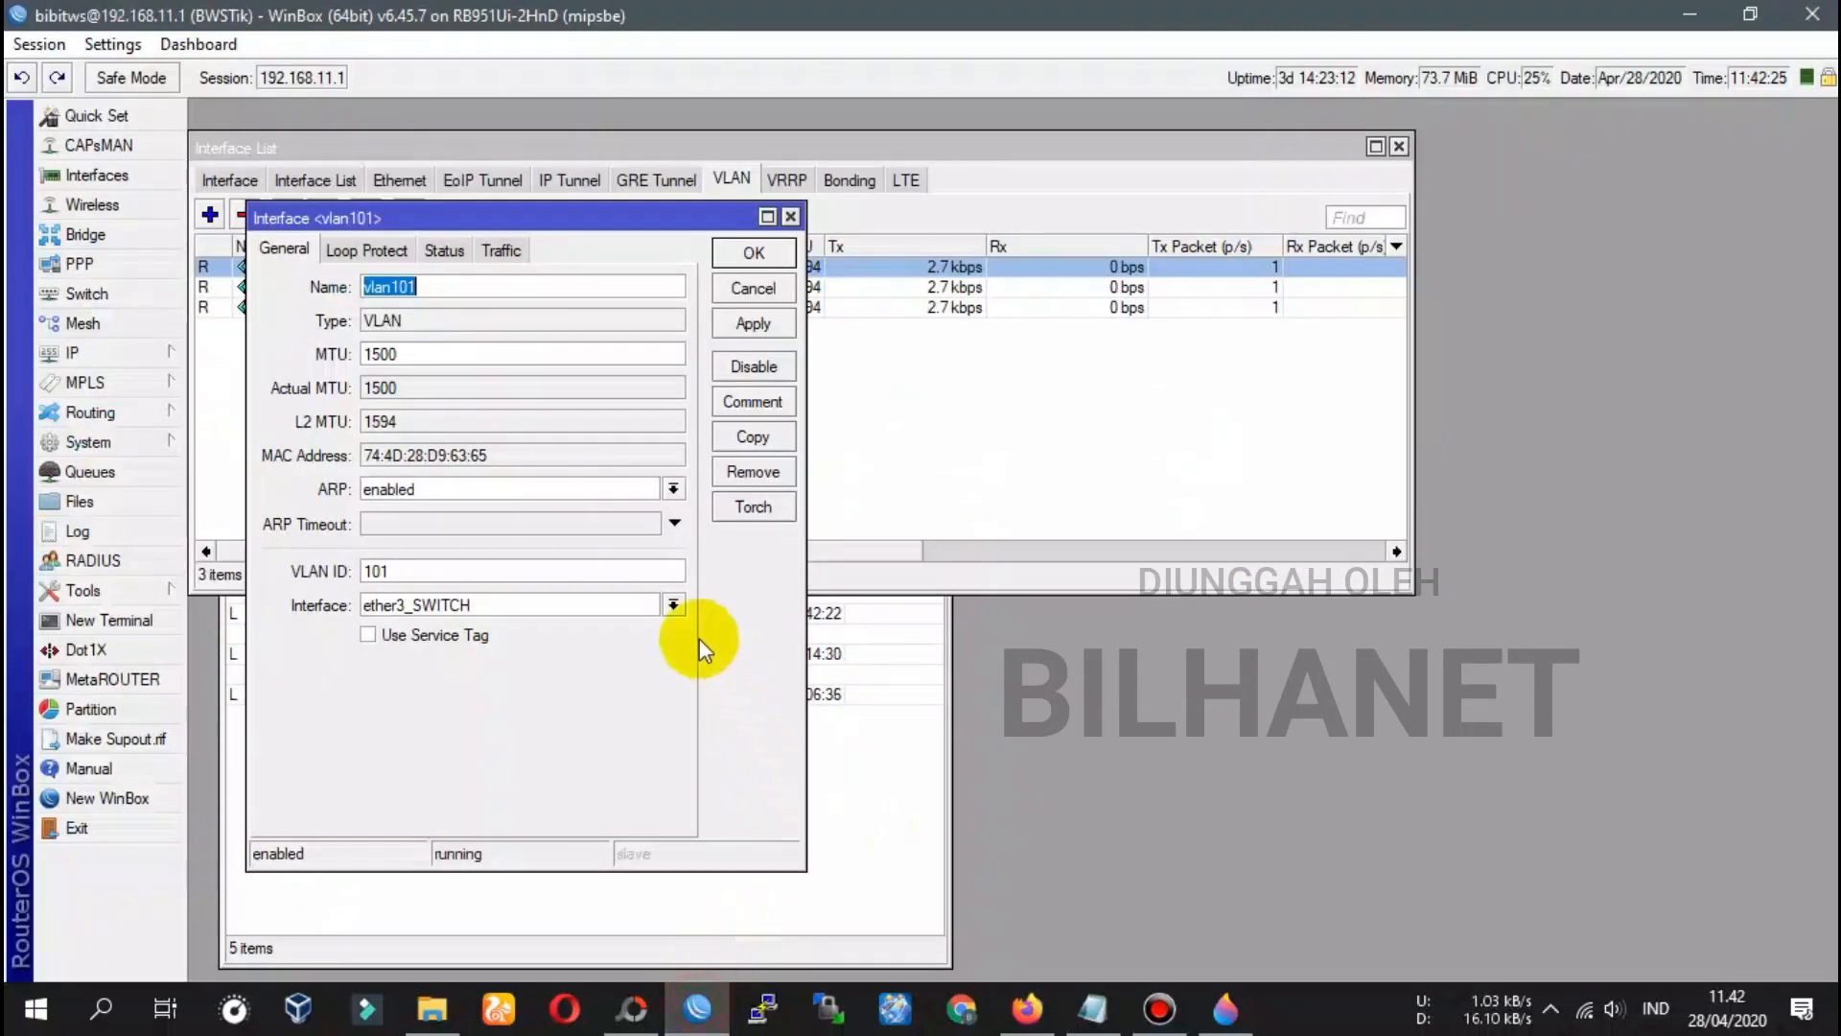
pyautogui.doubleClick(412, 576)
pyautogui.hotkey('ctrl', 'c')
pyautogui.rightClick(384, 573)
pyautogui.click(413, 619)
pyautogui.click(1027, 1009)
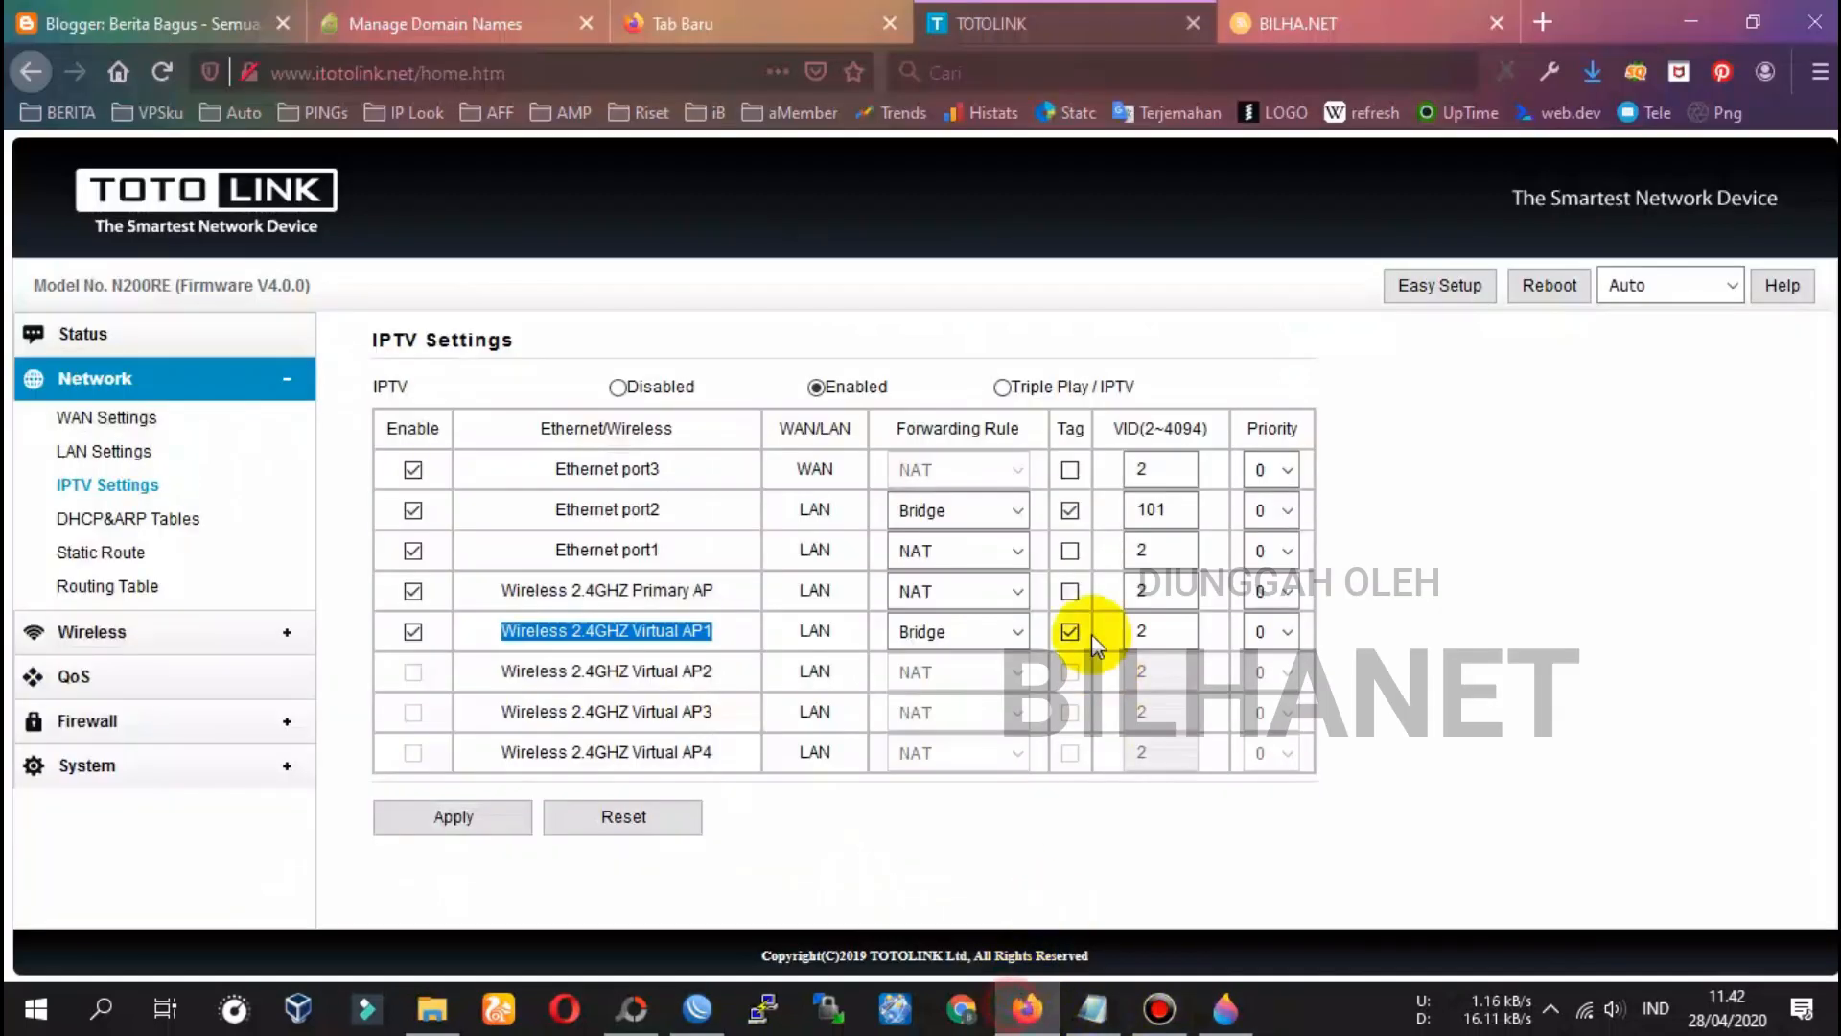
pyautogui.doubleClick(1157, 633)
pyautogui.rightClick(1158, 633)
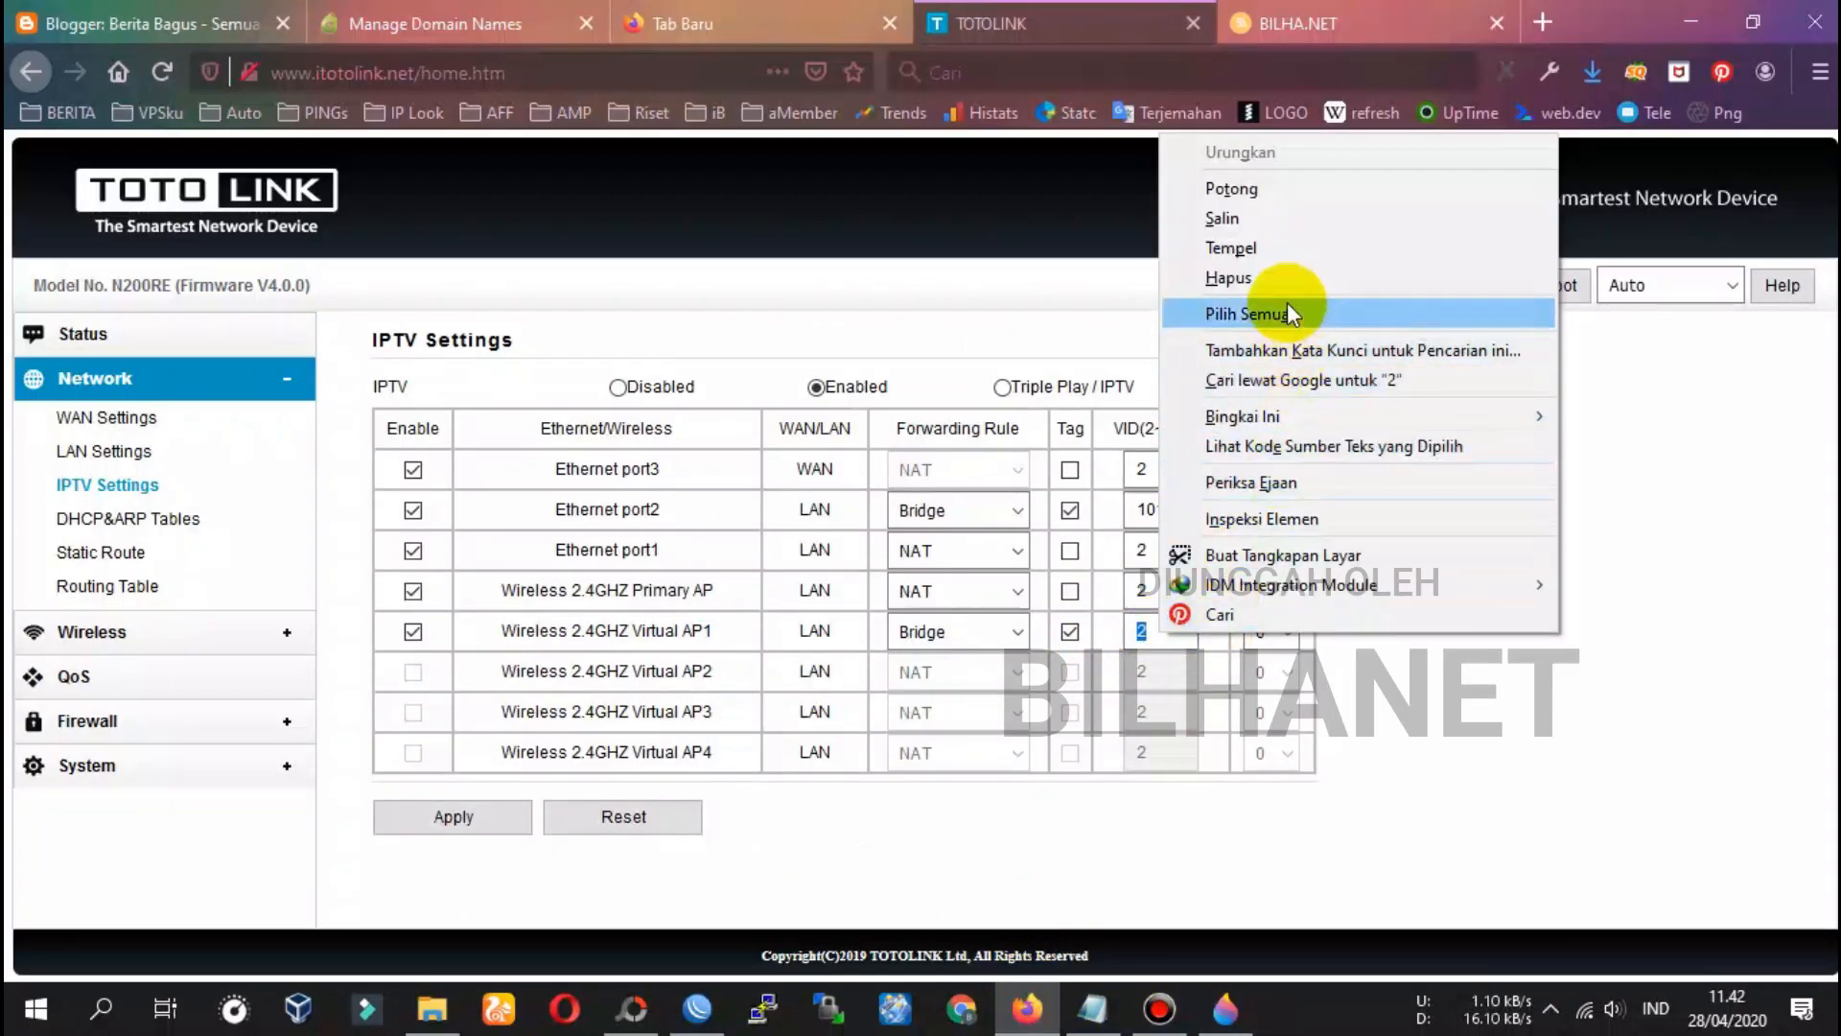
pyautogui.click(1277, 249)
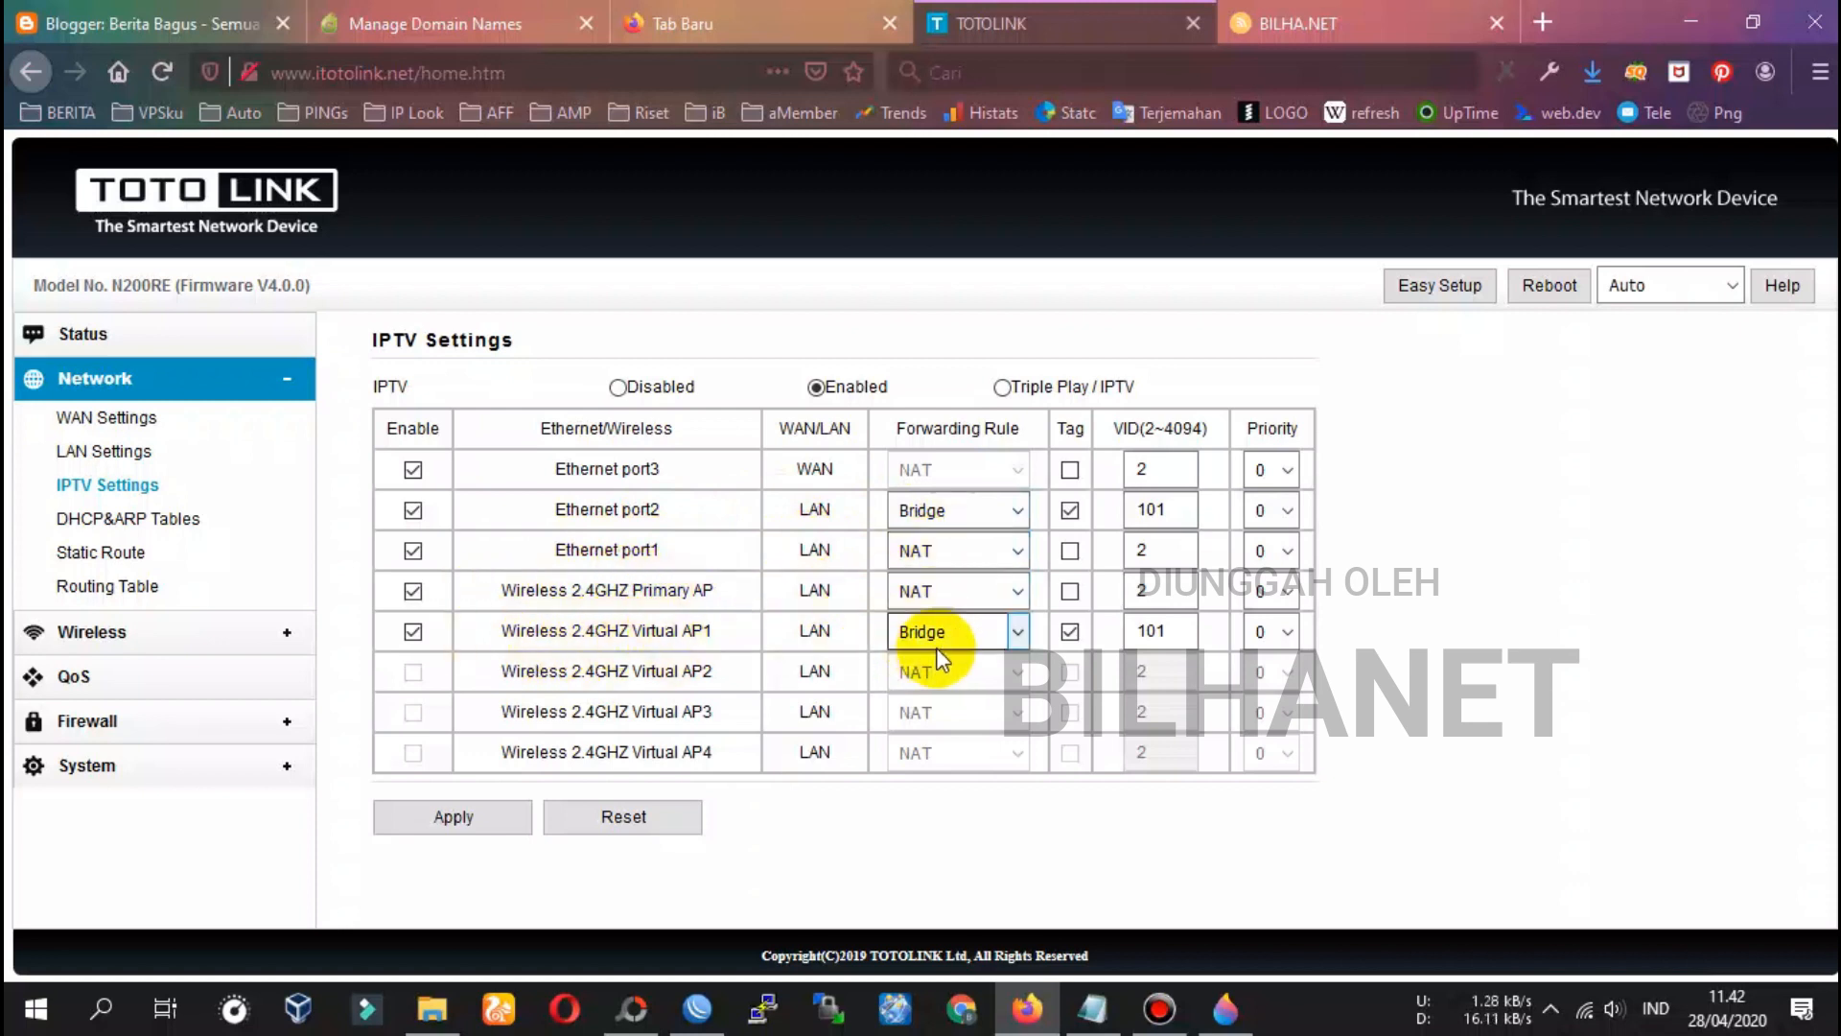
pyautogui.click(1153, 509)
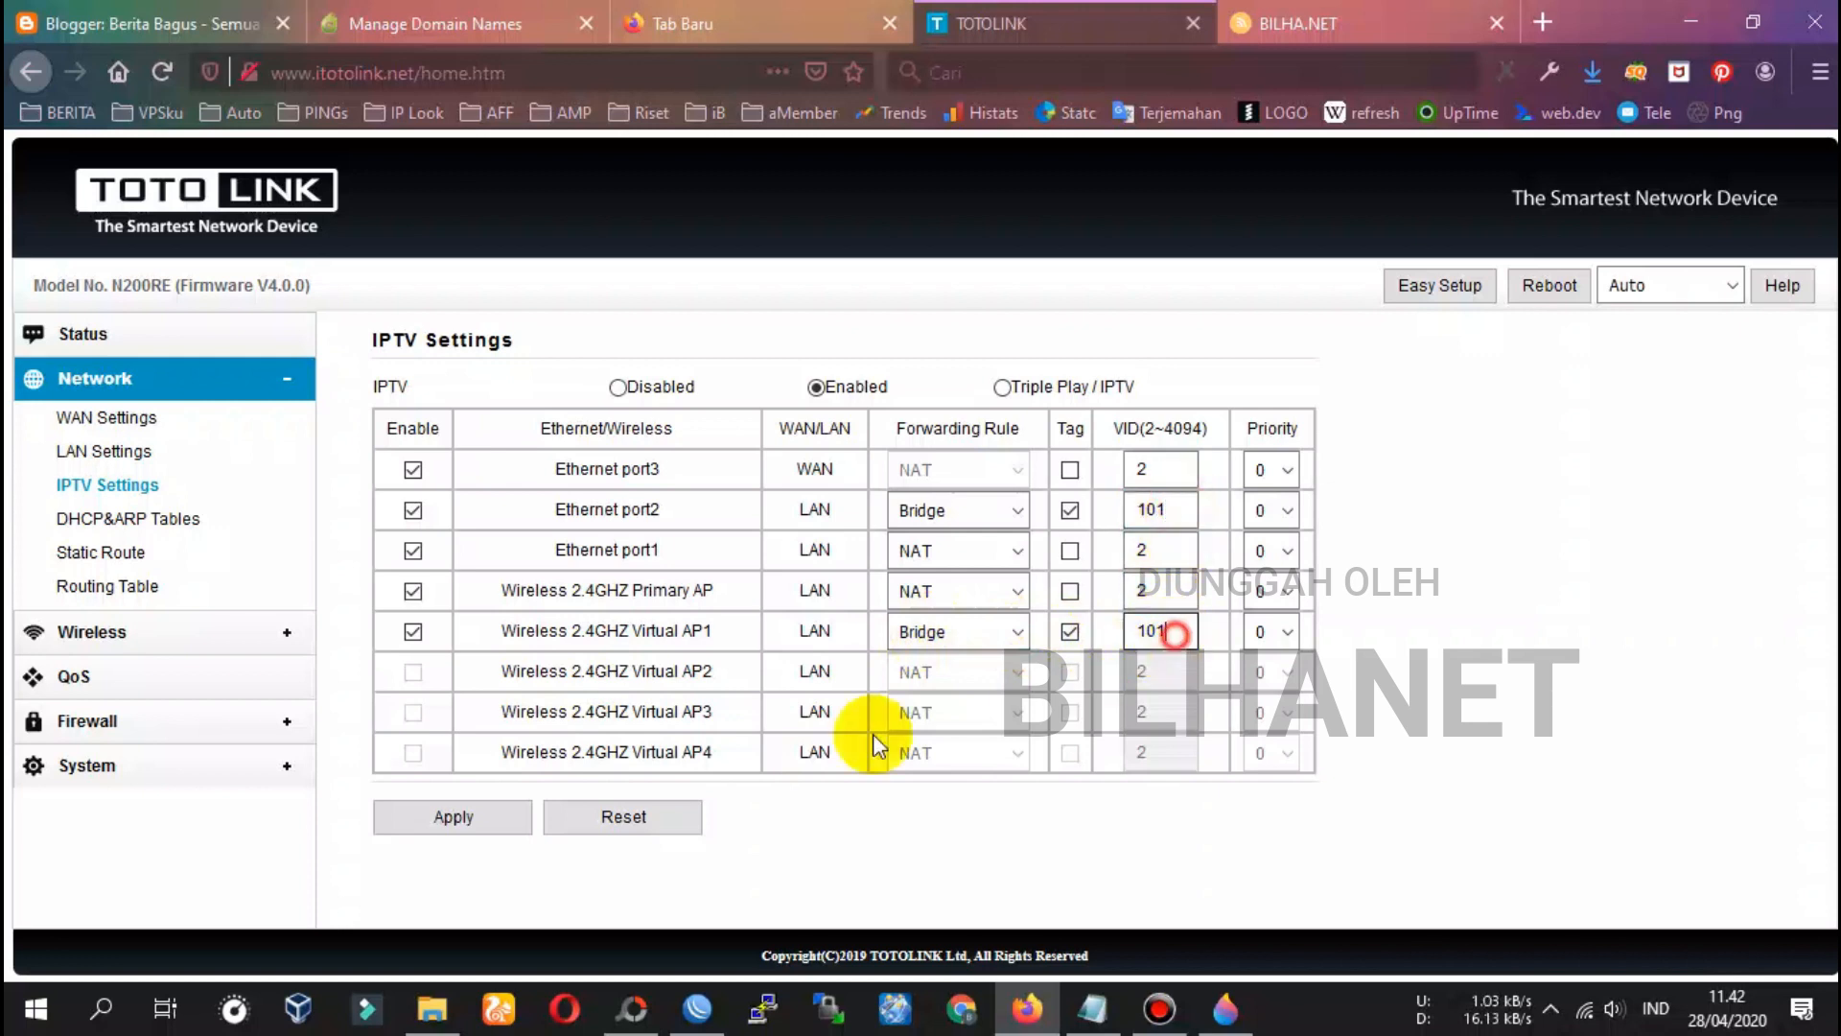
pyautogui.click(450, 817)
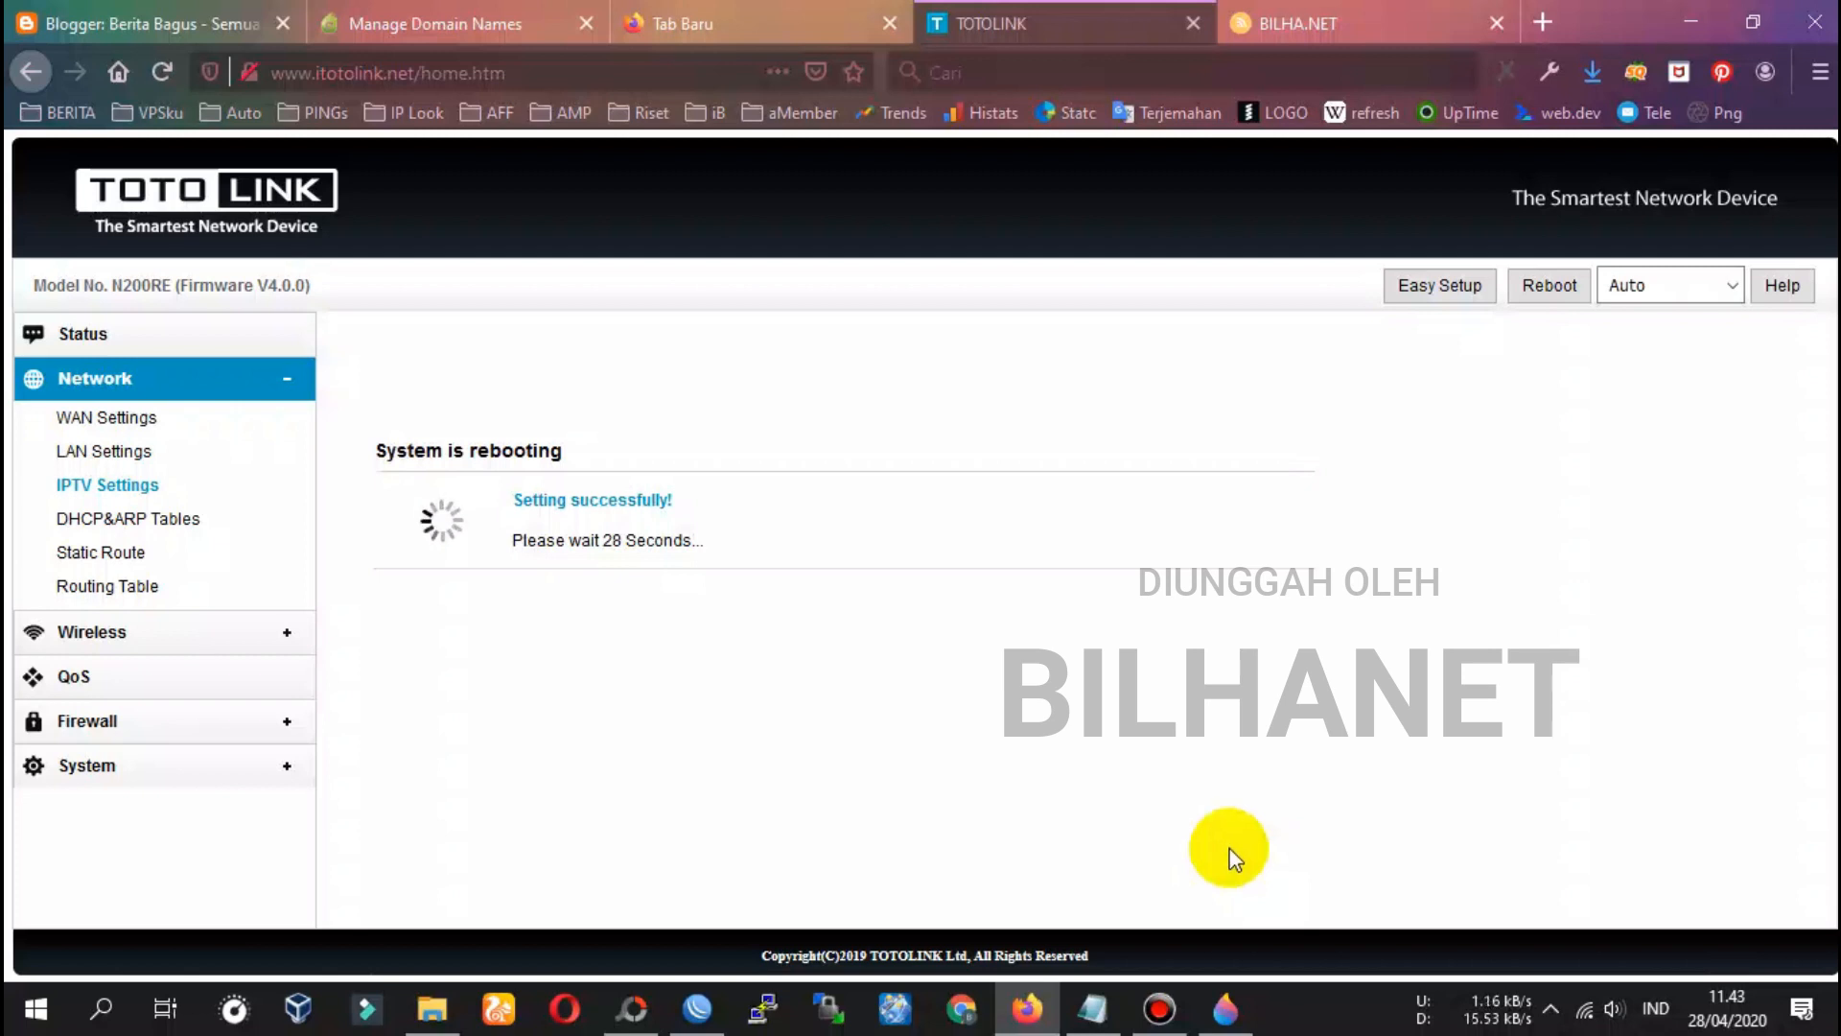
# Watch the Wi-Fi network list until the laptop reconnects to TOTOLINK_N200RE 2
pyautogui.click(1585, 1014)
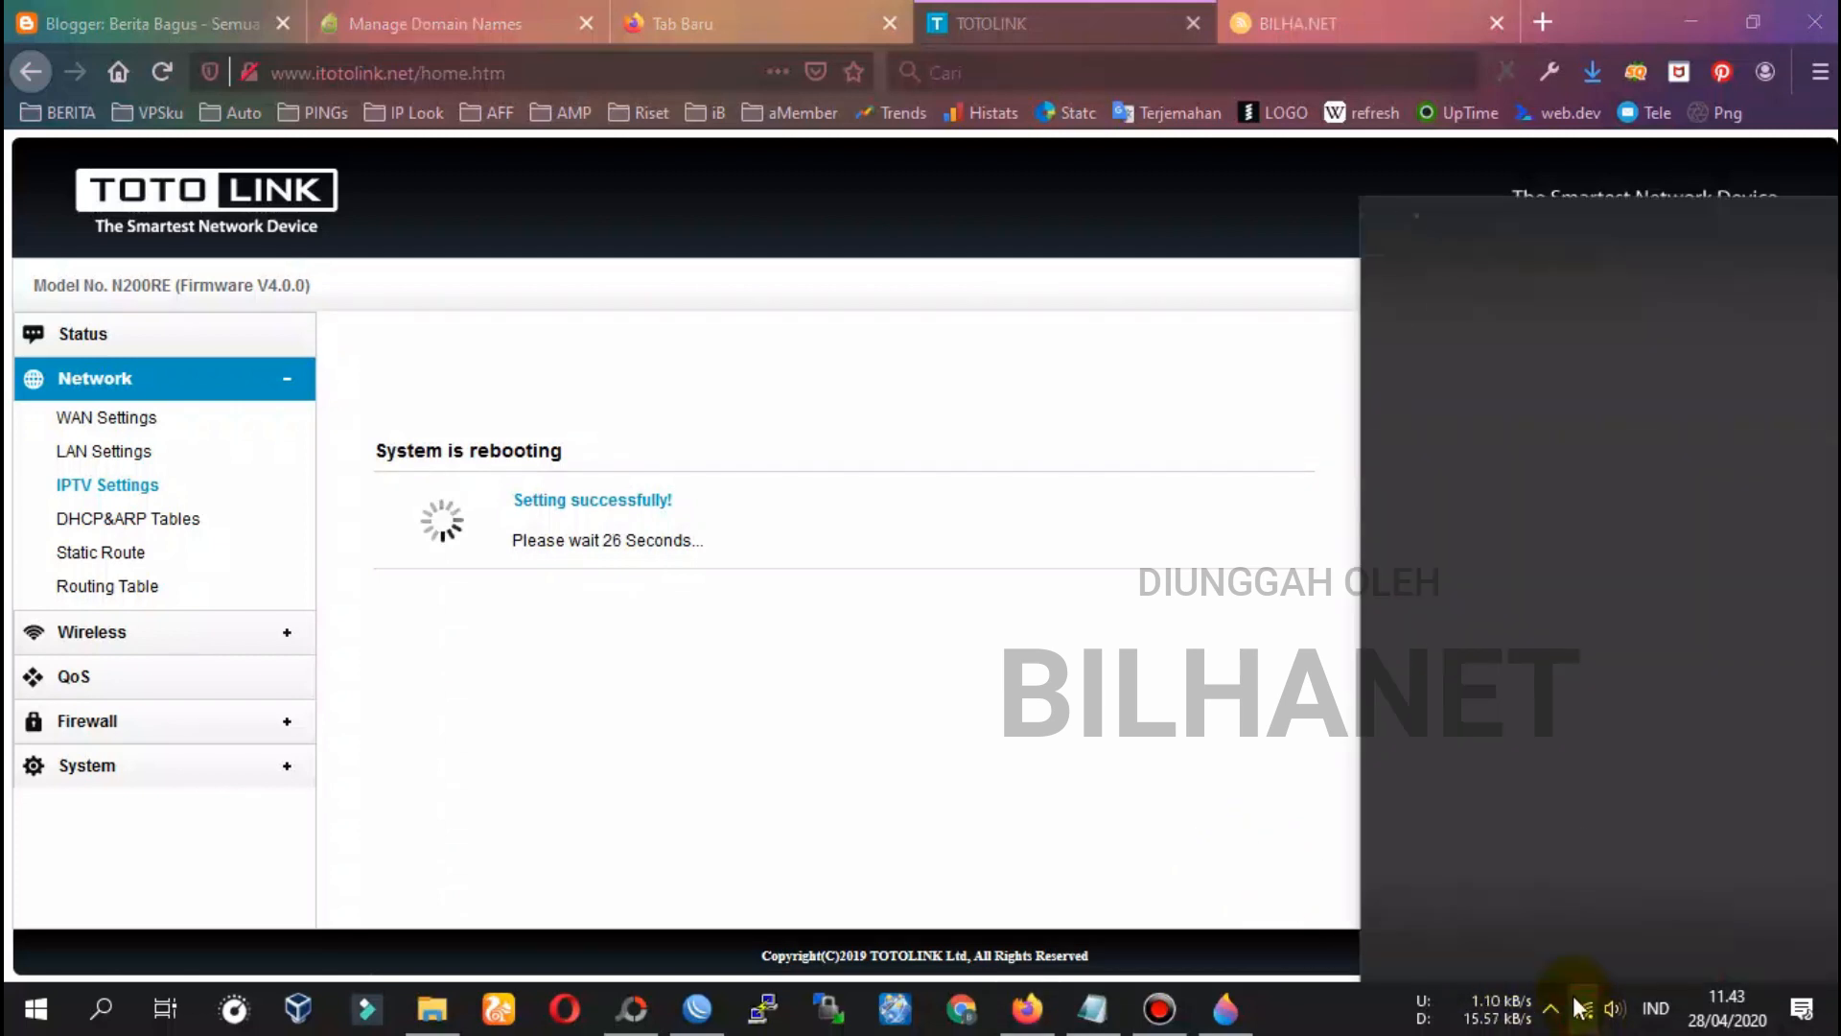
pyautogui.scroll(2, 1575, 774)
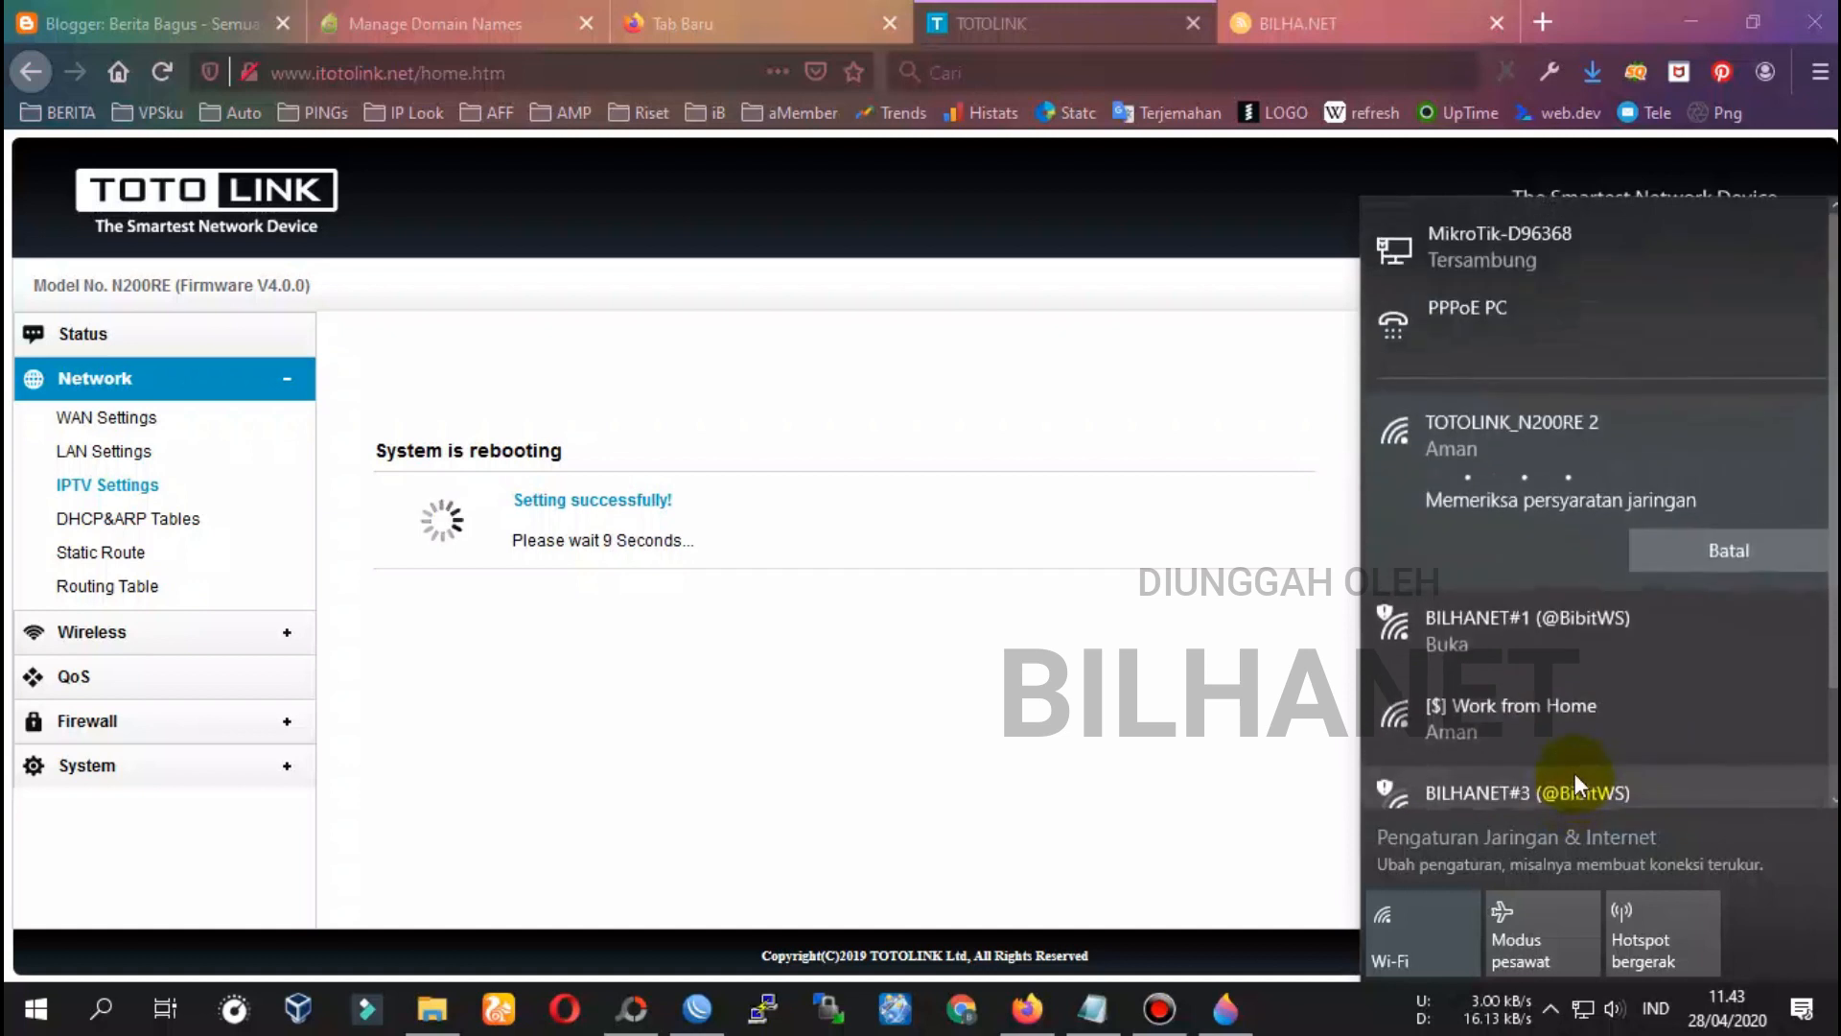
pyautogui.scroll(-1, 1575, 773)
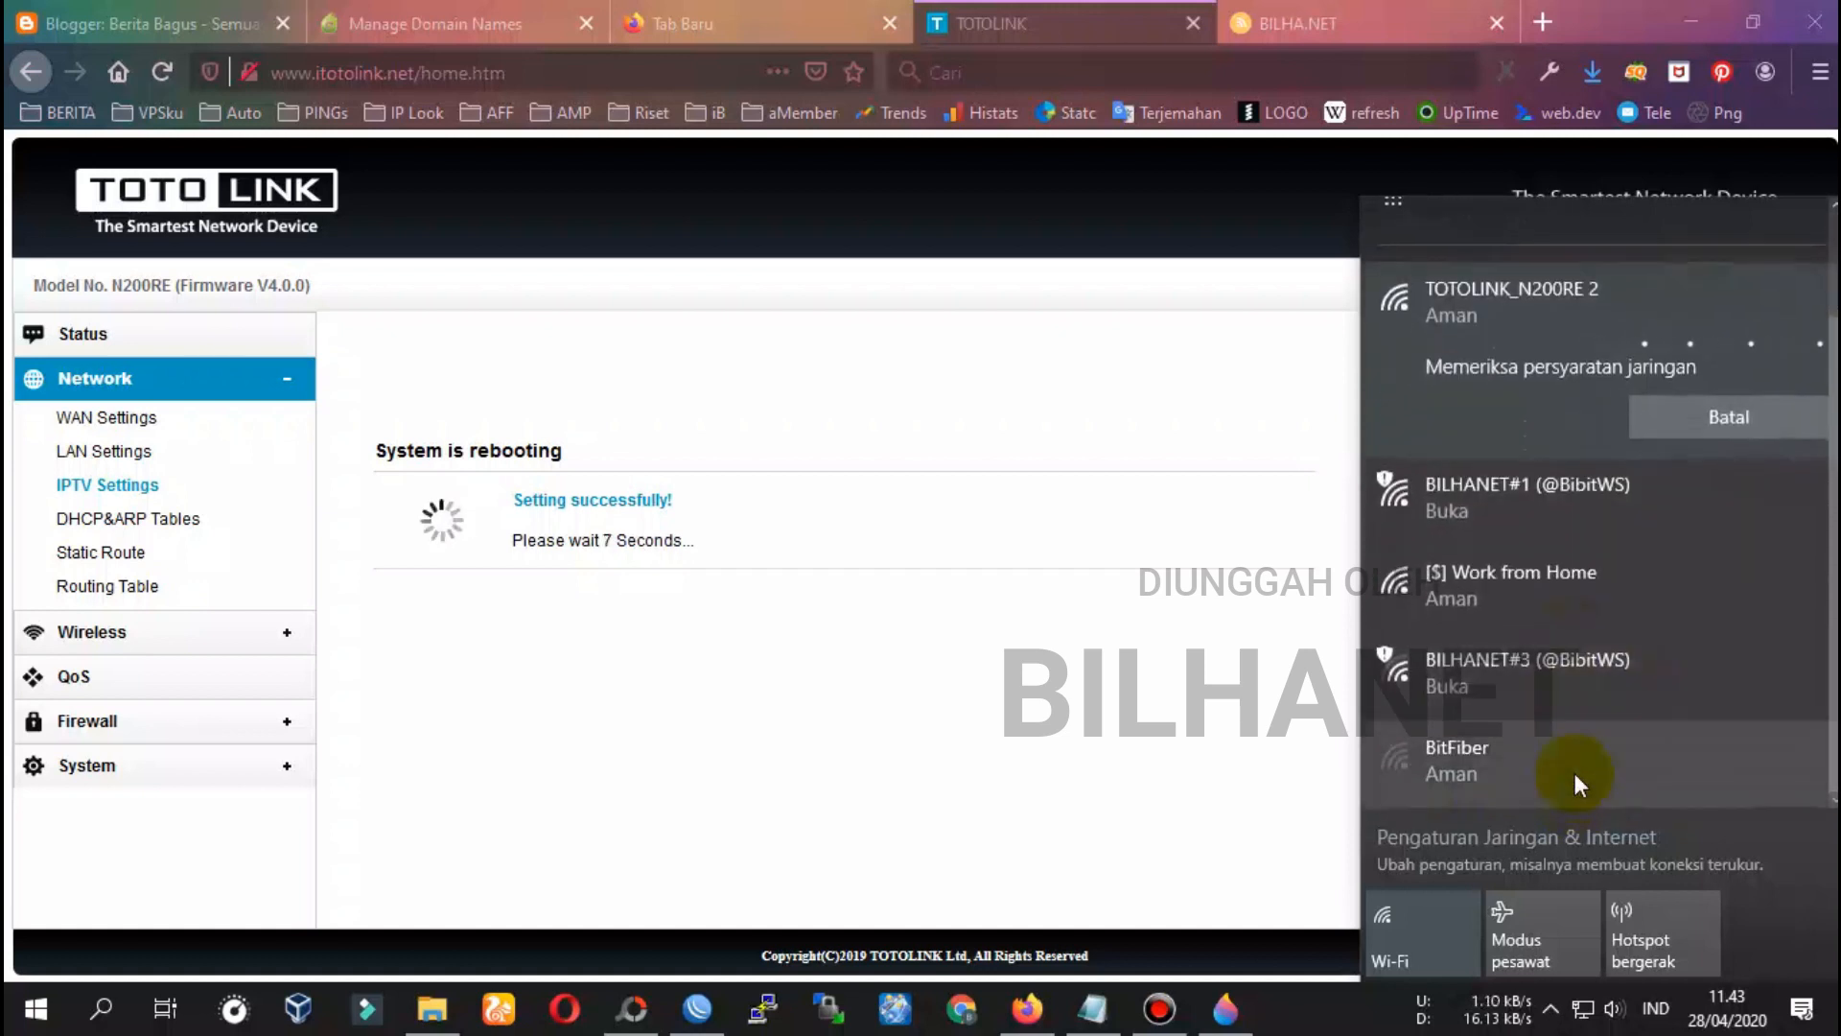
pyautogui.scroll(3, 1575, 772)
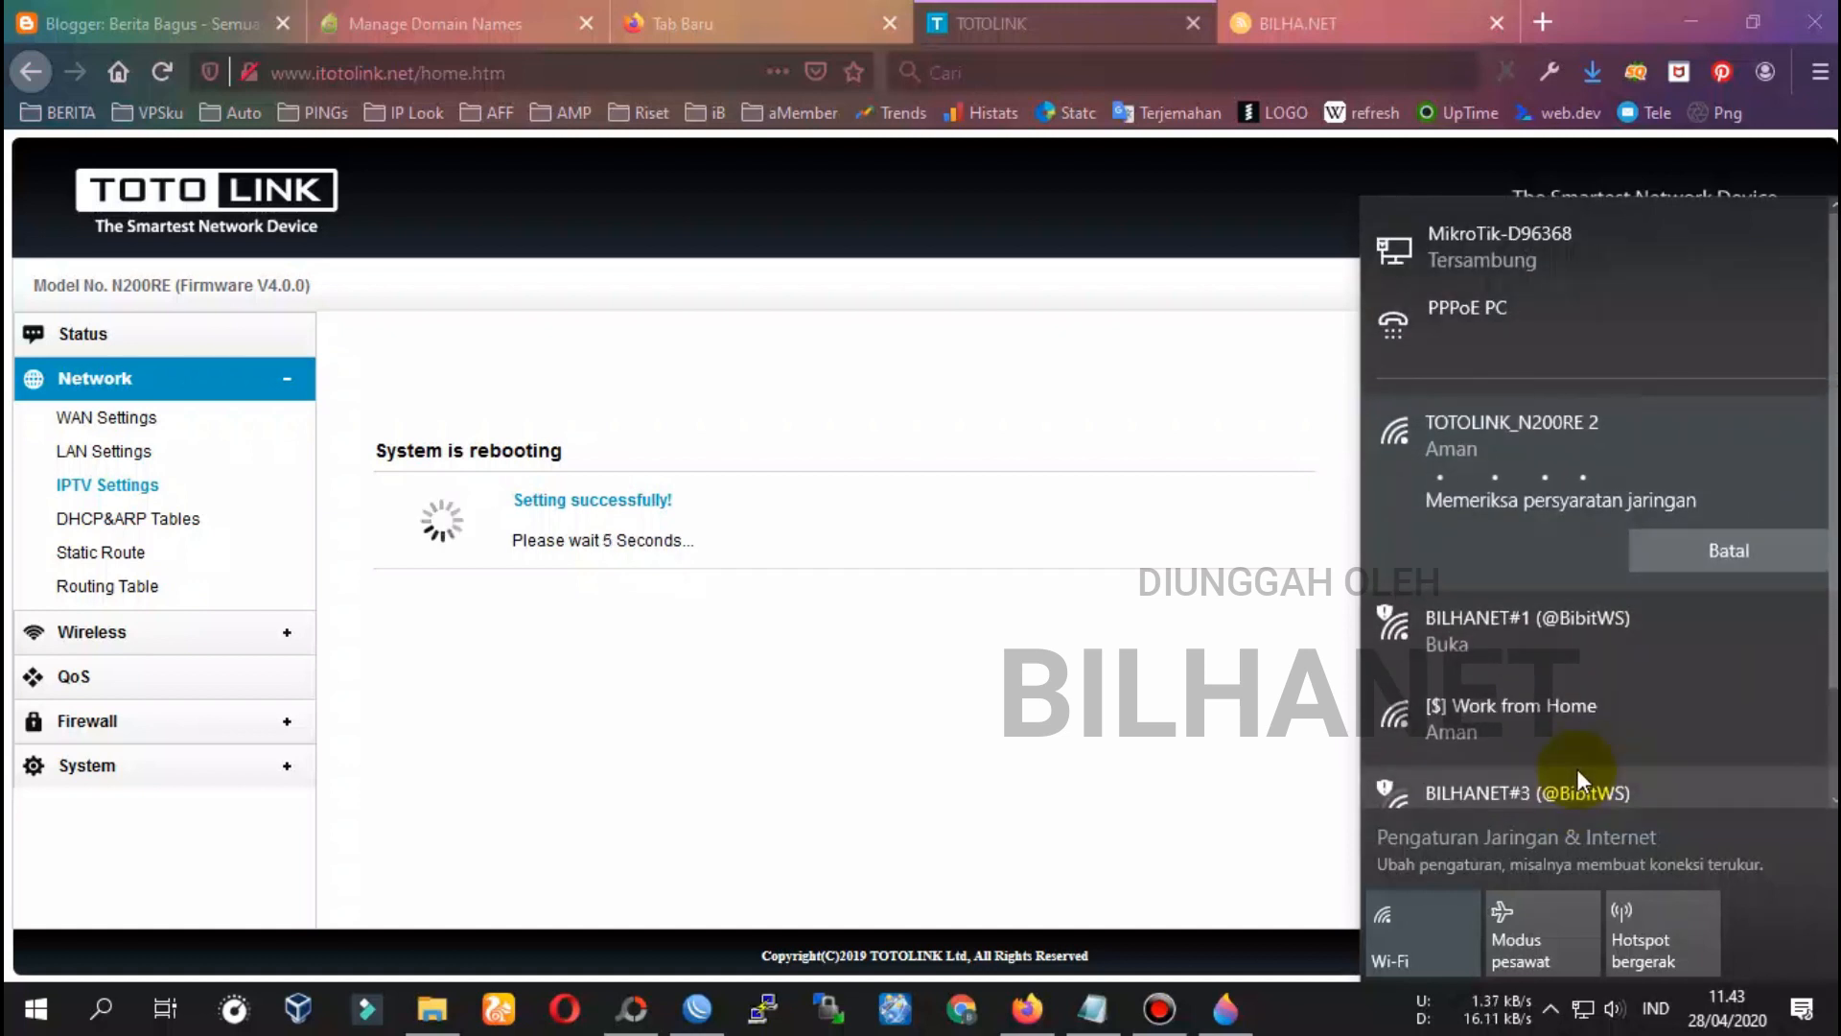
pyautogui.scroll(-1, 1577, 768)
pyautogui.scroll(1, 1577, 768)
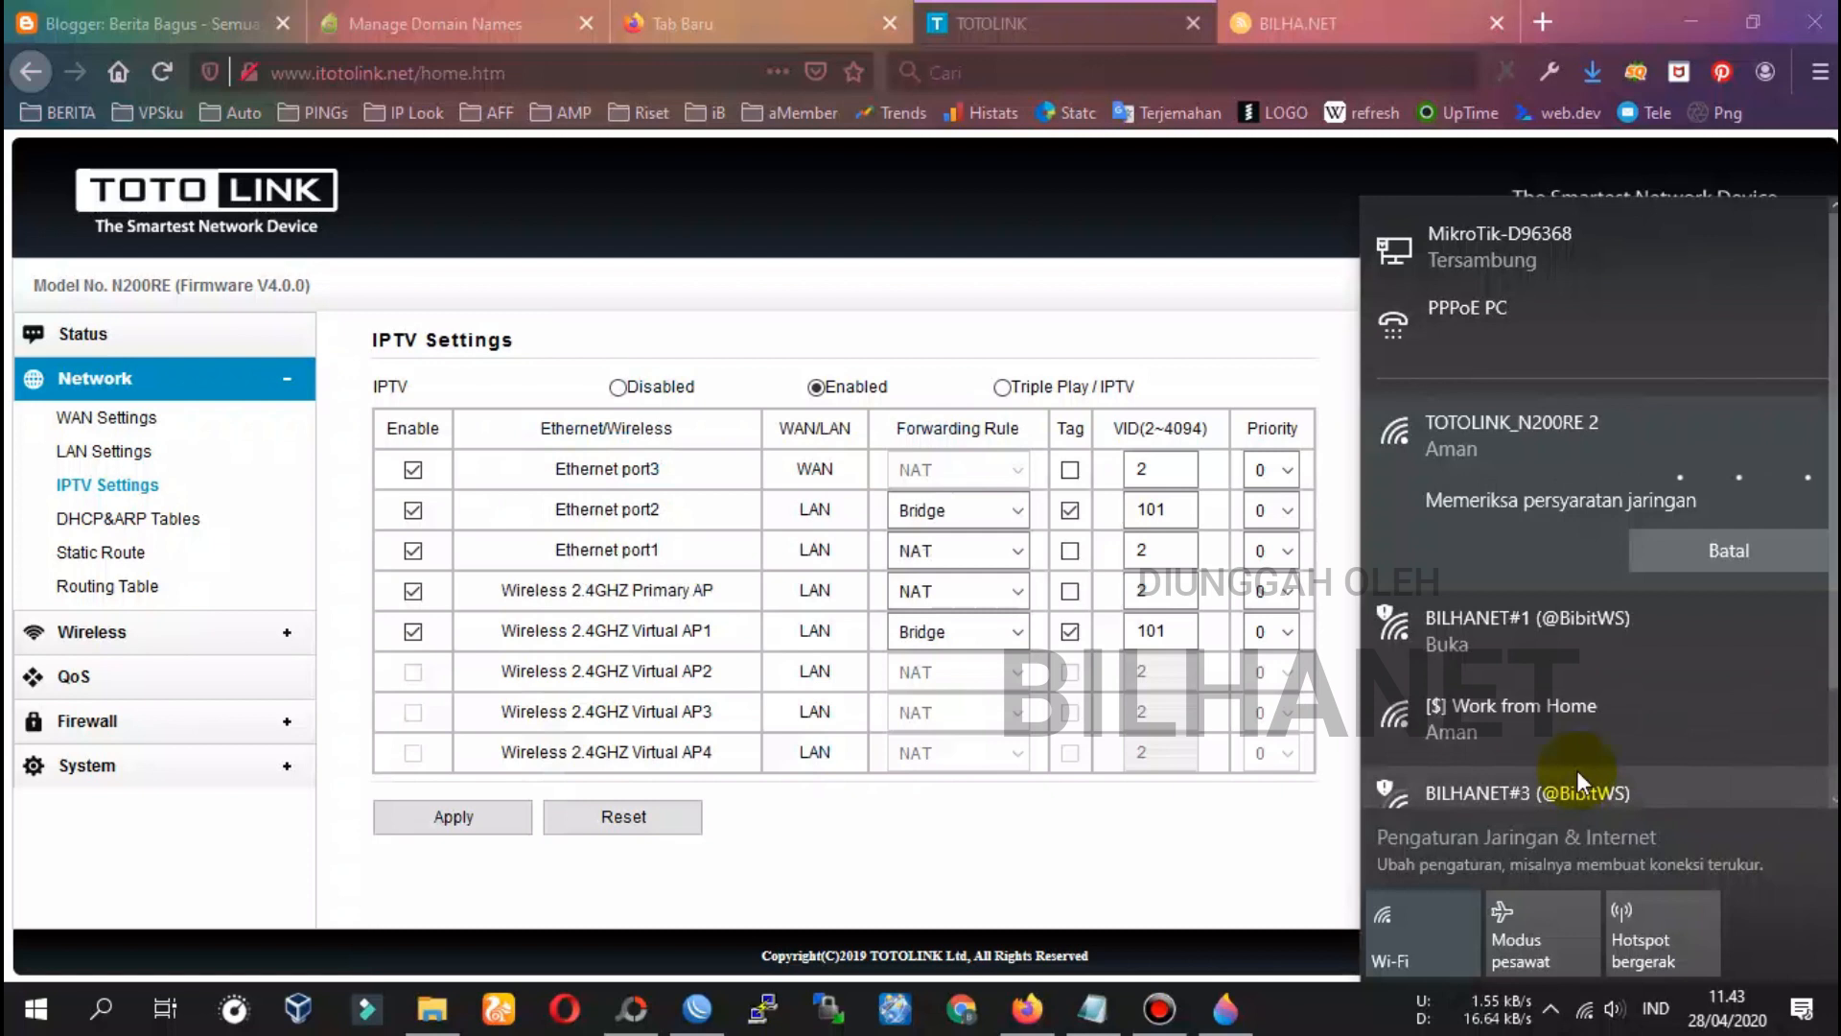
pyautogui.scroll(-1, 1577, 769)
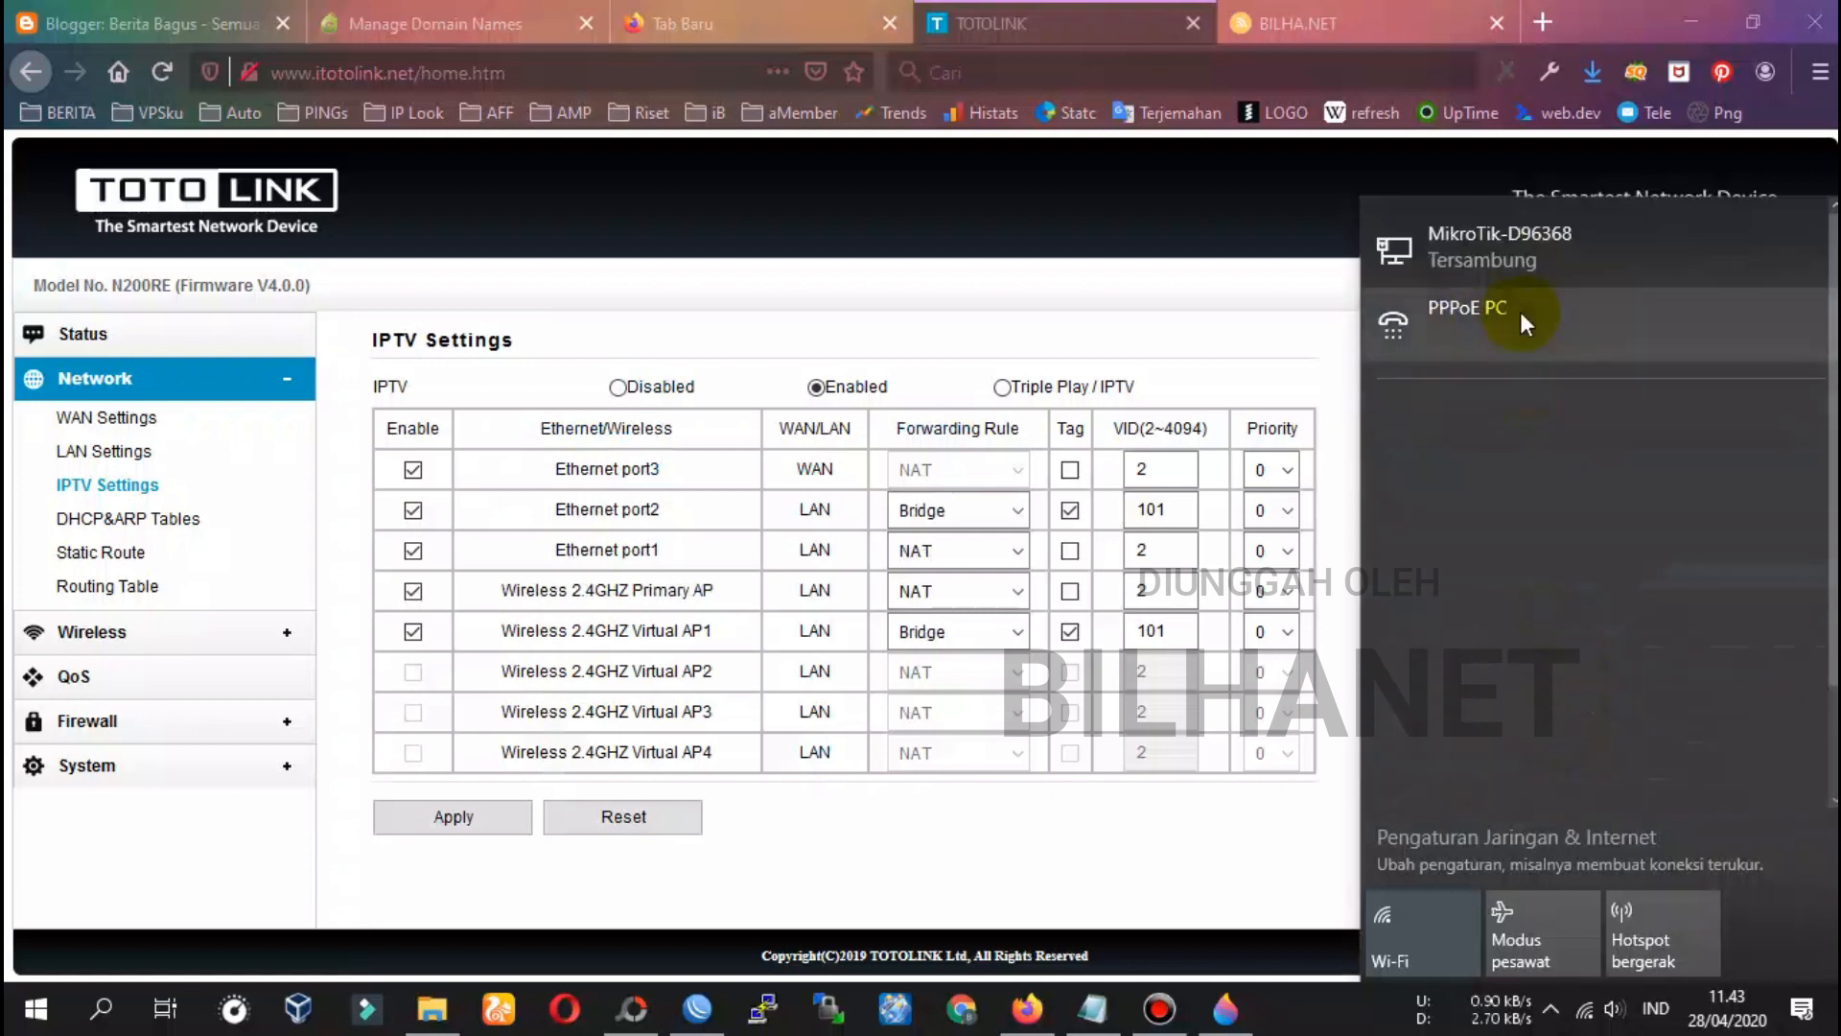
pyautogui.scroll(-1, 1580, 589)
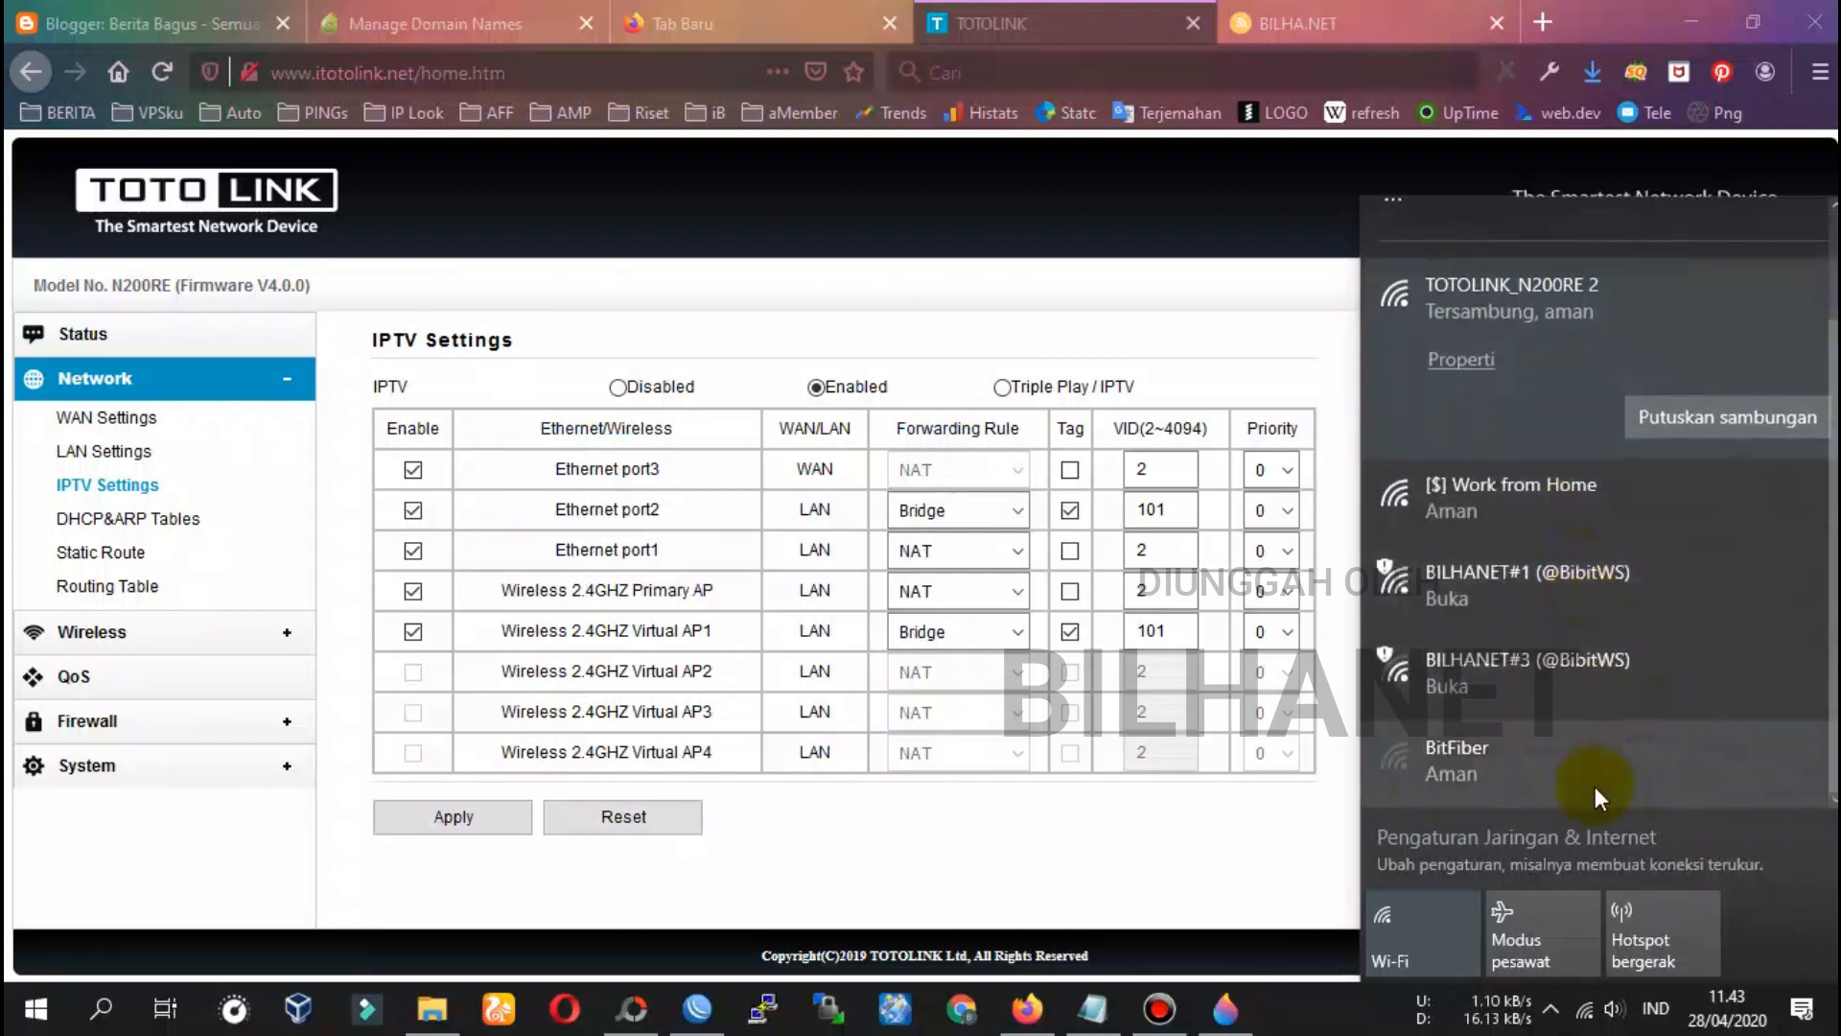
pyautogui.scroll(1, 1504, 687)
pyautogui.scroll(1, 1504, 687)
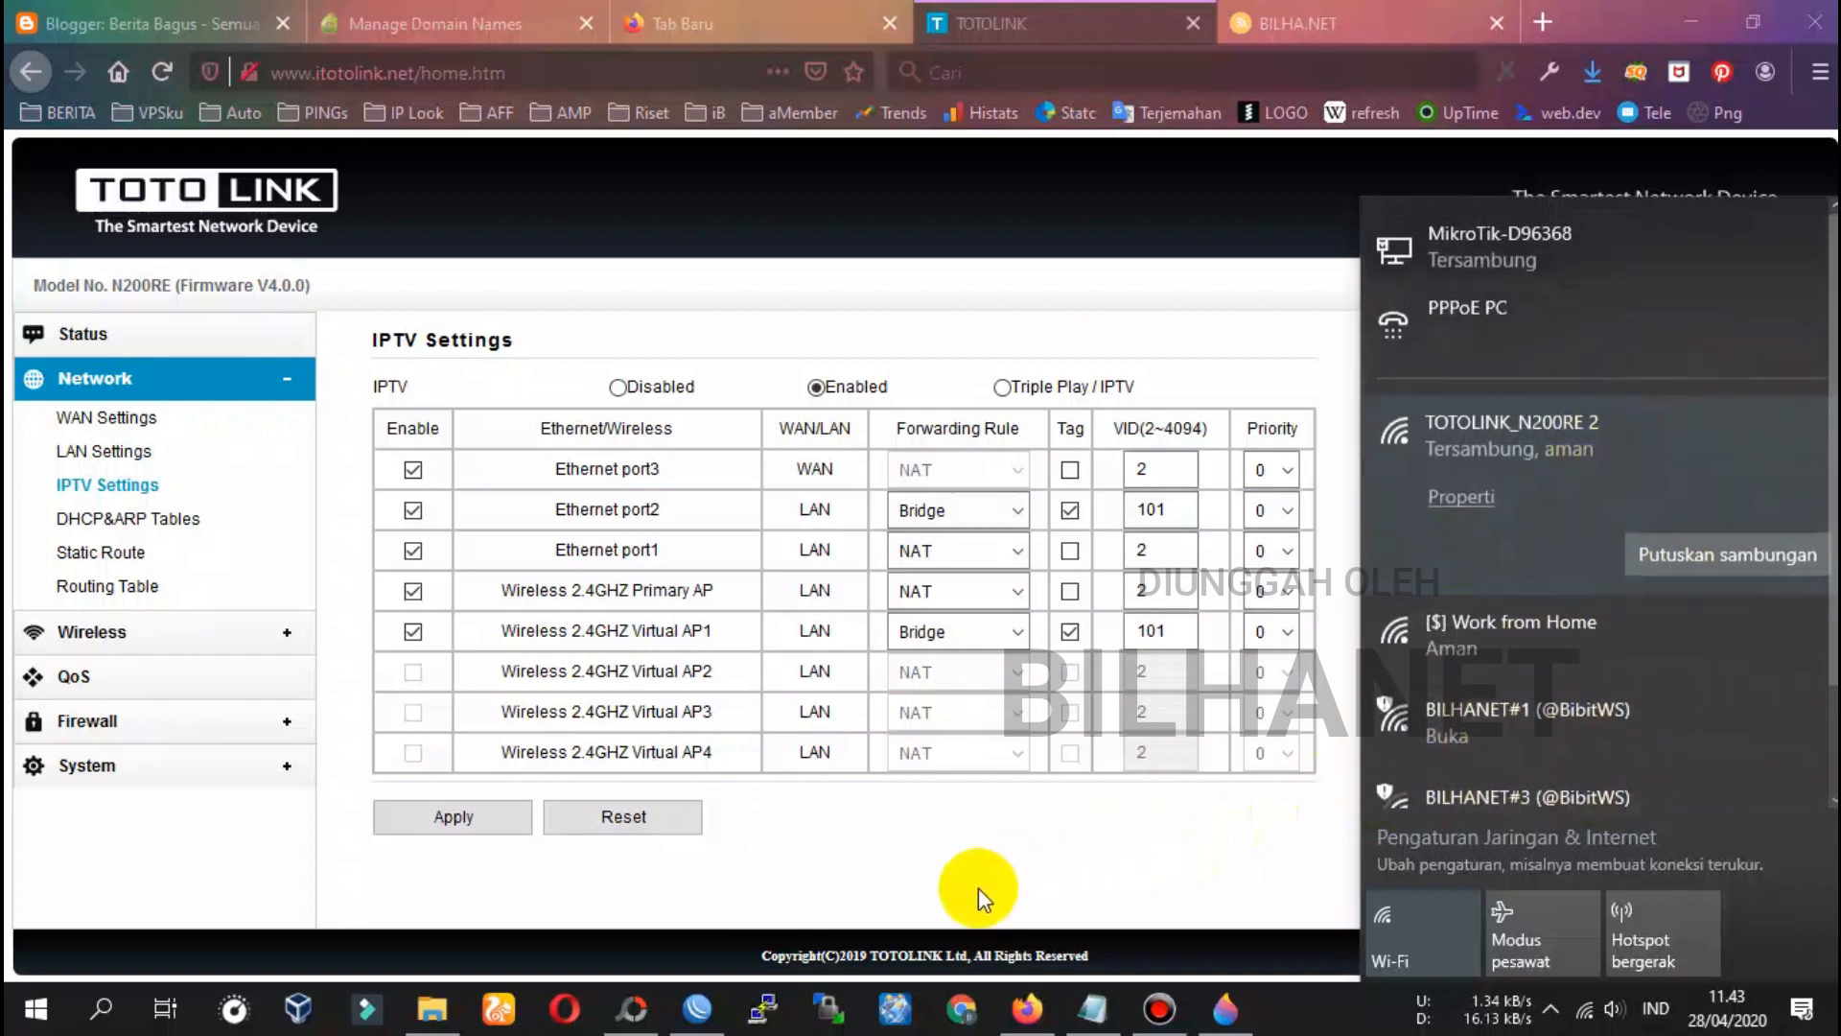
pyautogui.click(868, 881)
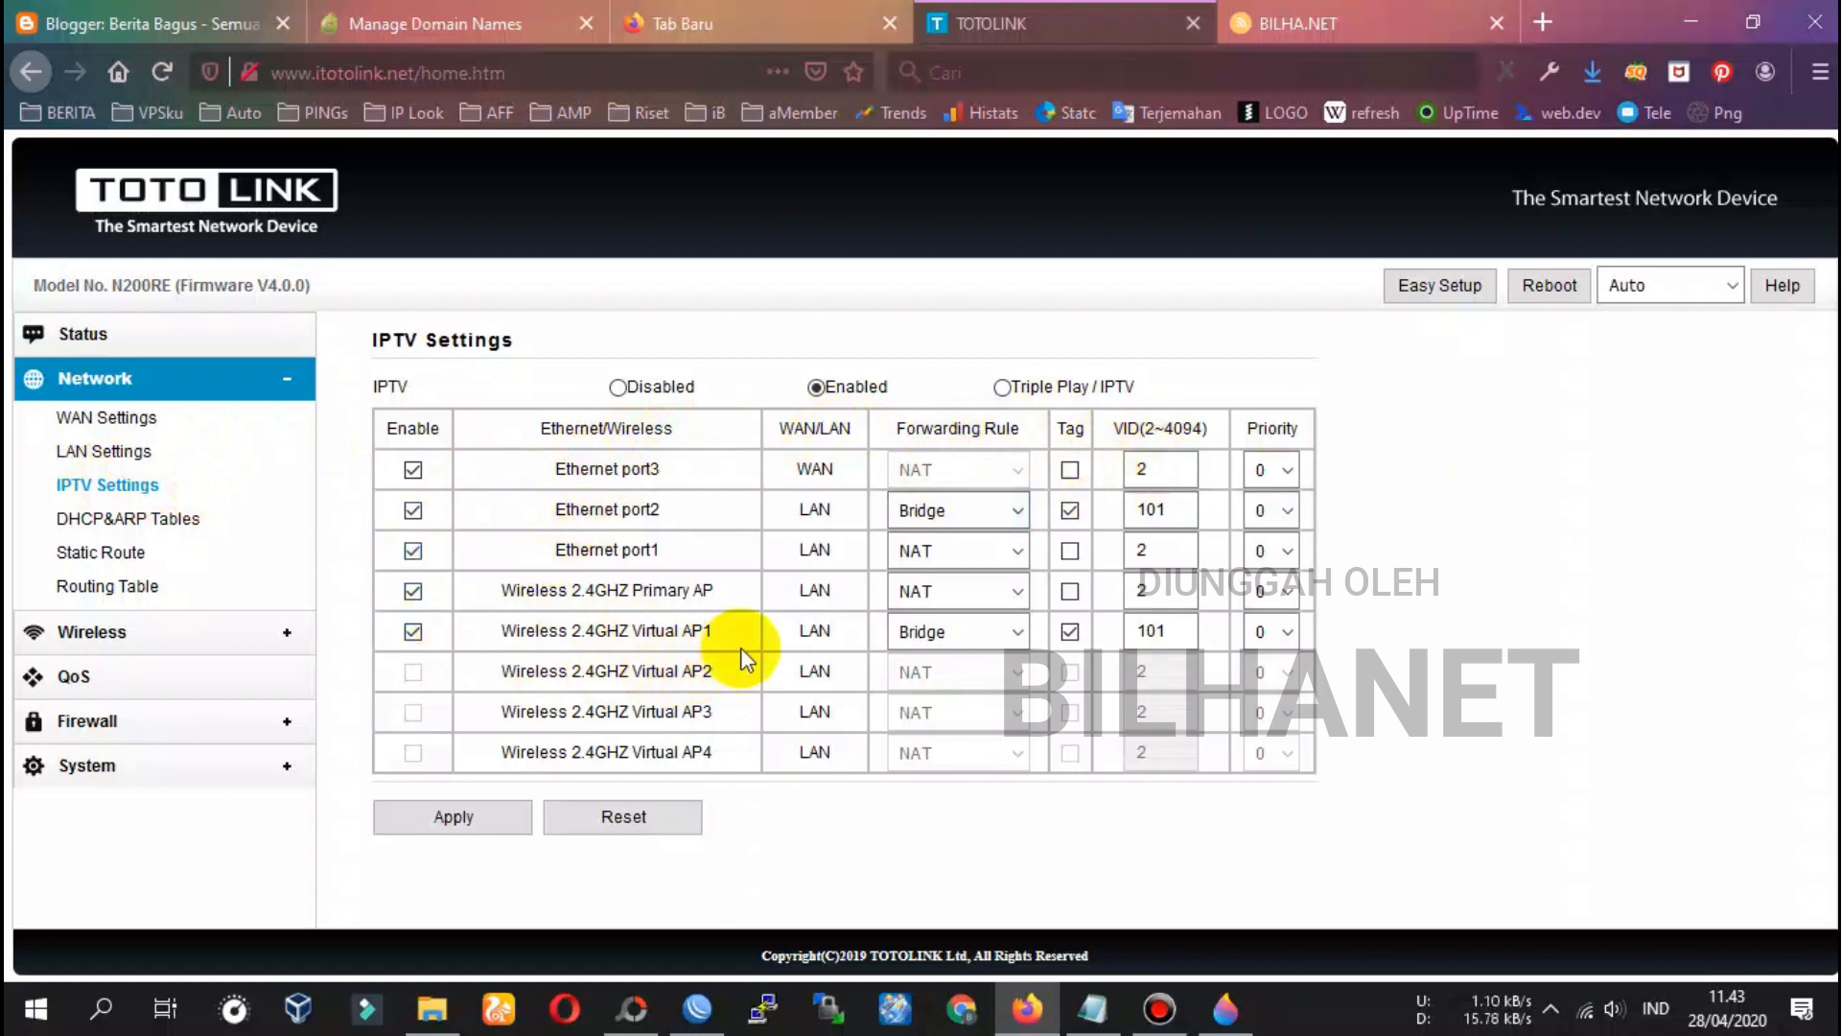
# Start a new line at the end of the setup notes
pyautogui.click(1092, 1007)
pyautogui.scroll(-2, 889, 839)
pyautogui.press('Return')
pyautogui.press('Return')
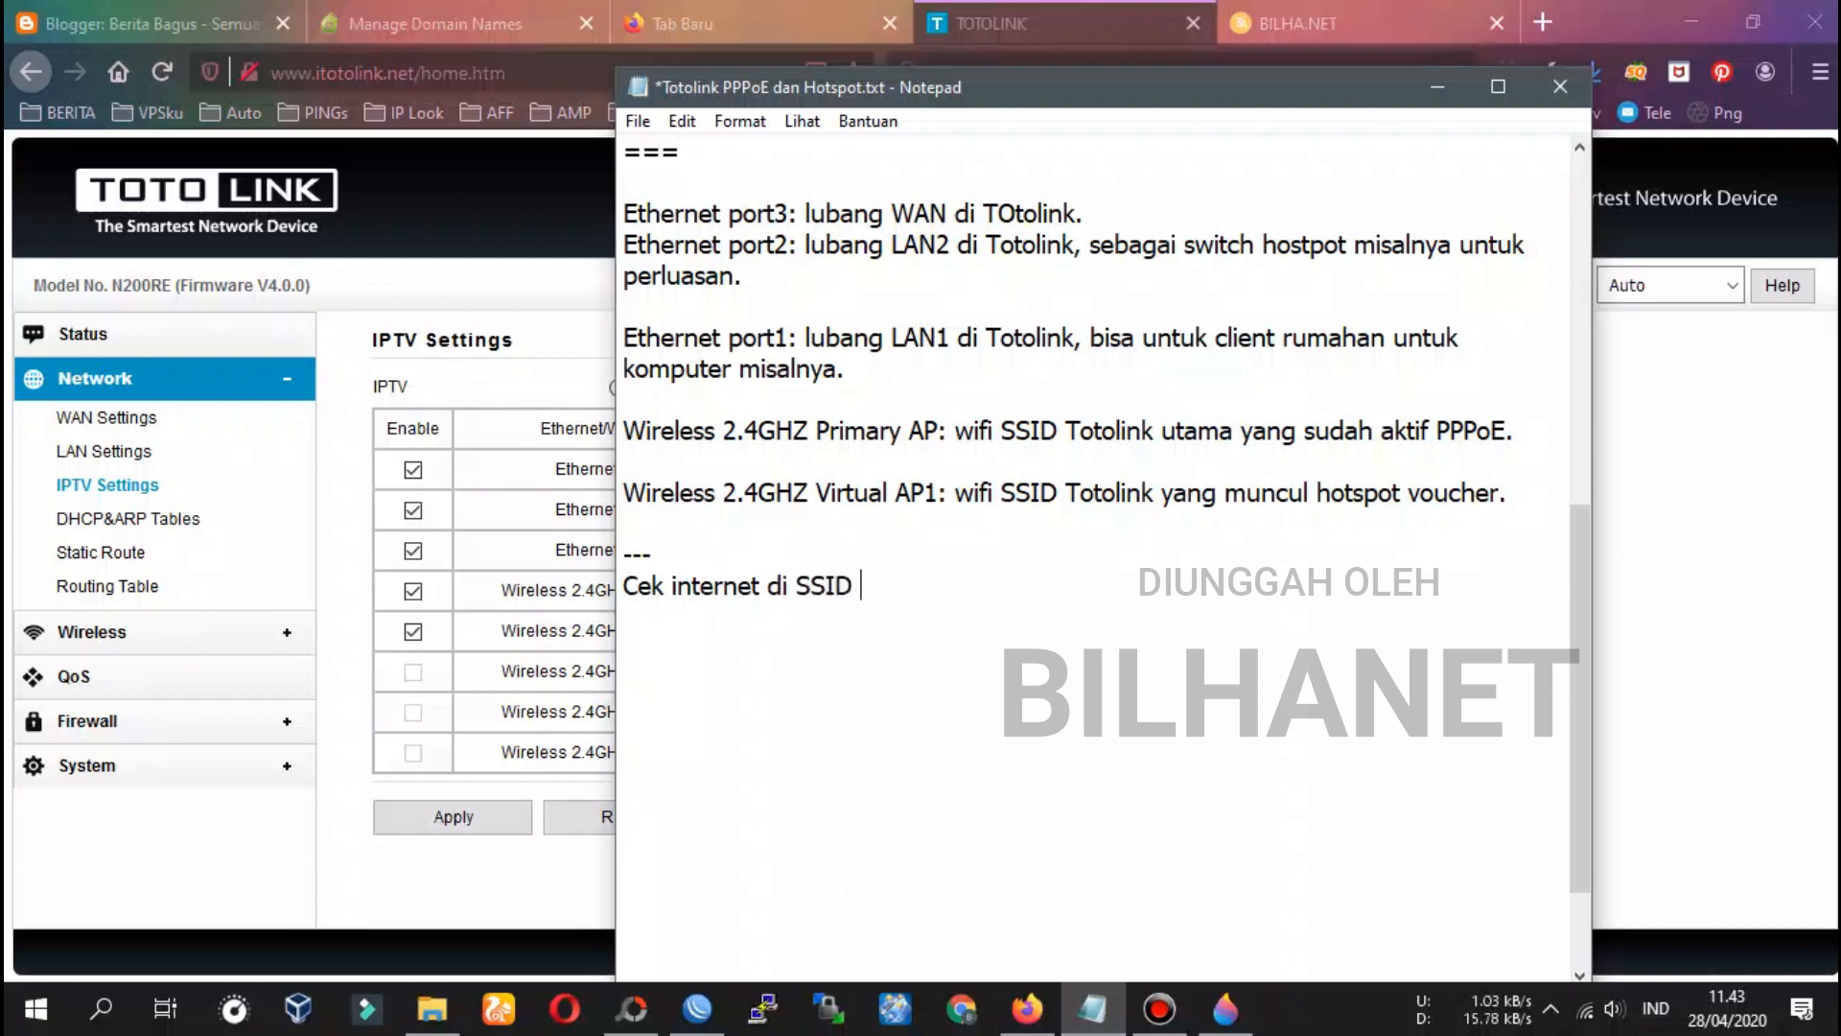
# Note 'Cek internet di SSID 1: mode PPPOE rumahan...' and return to Firefox
pyautogui.write('1: mode PPPOE rumahan')
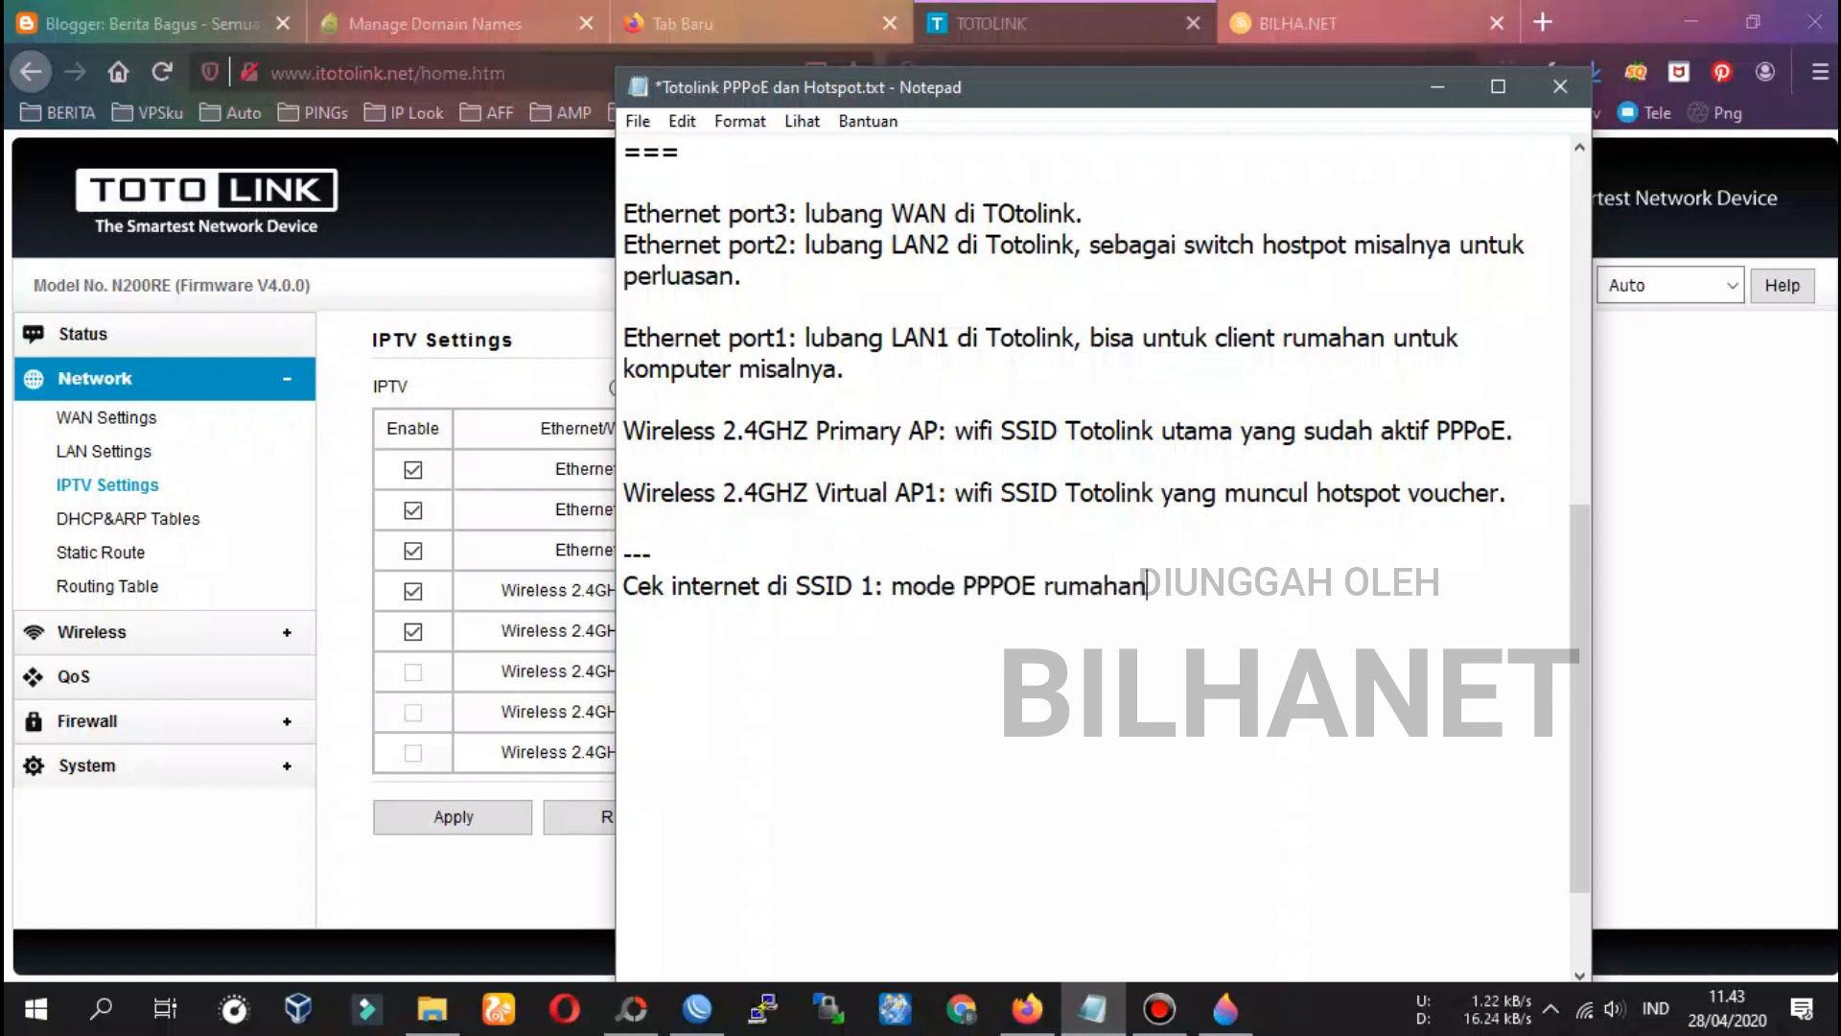
pyautogui.write('...')
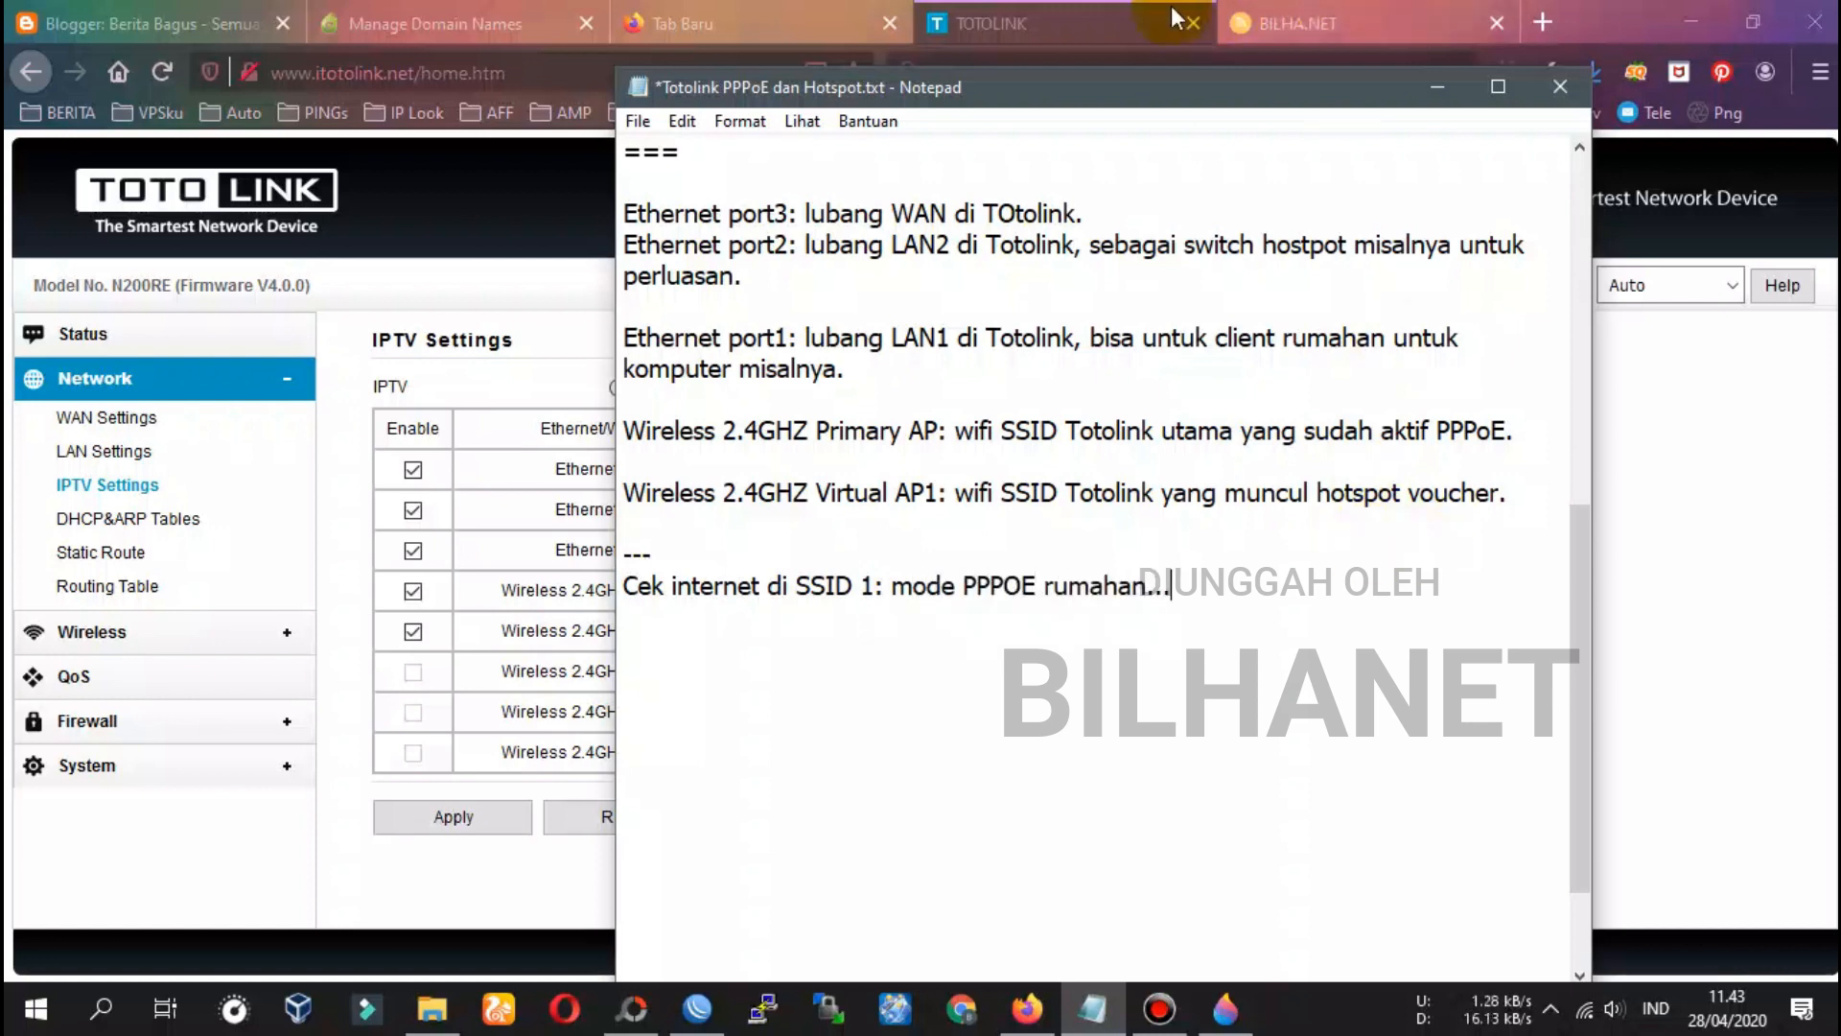
pyautogui.click(1065, 27)
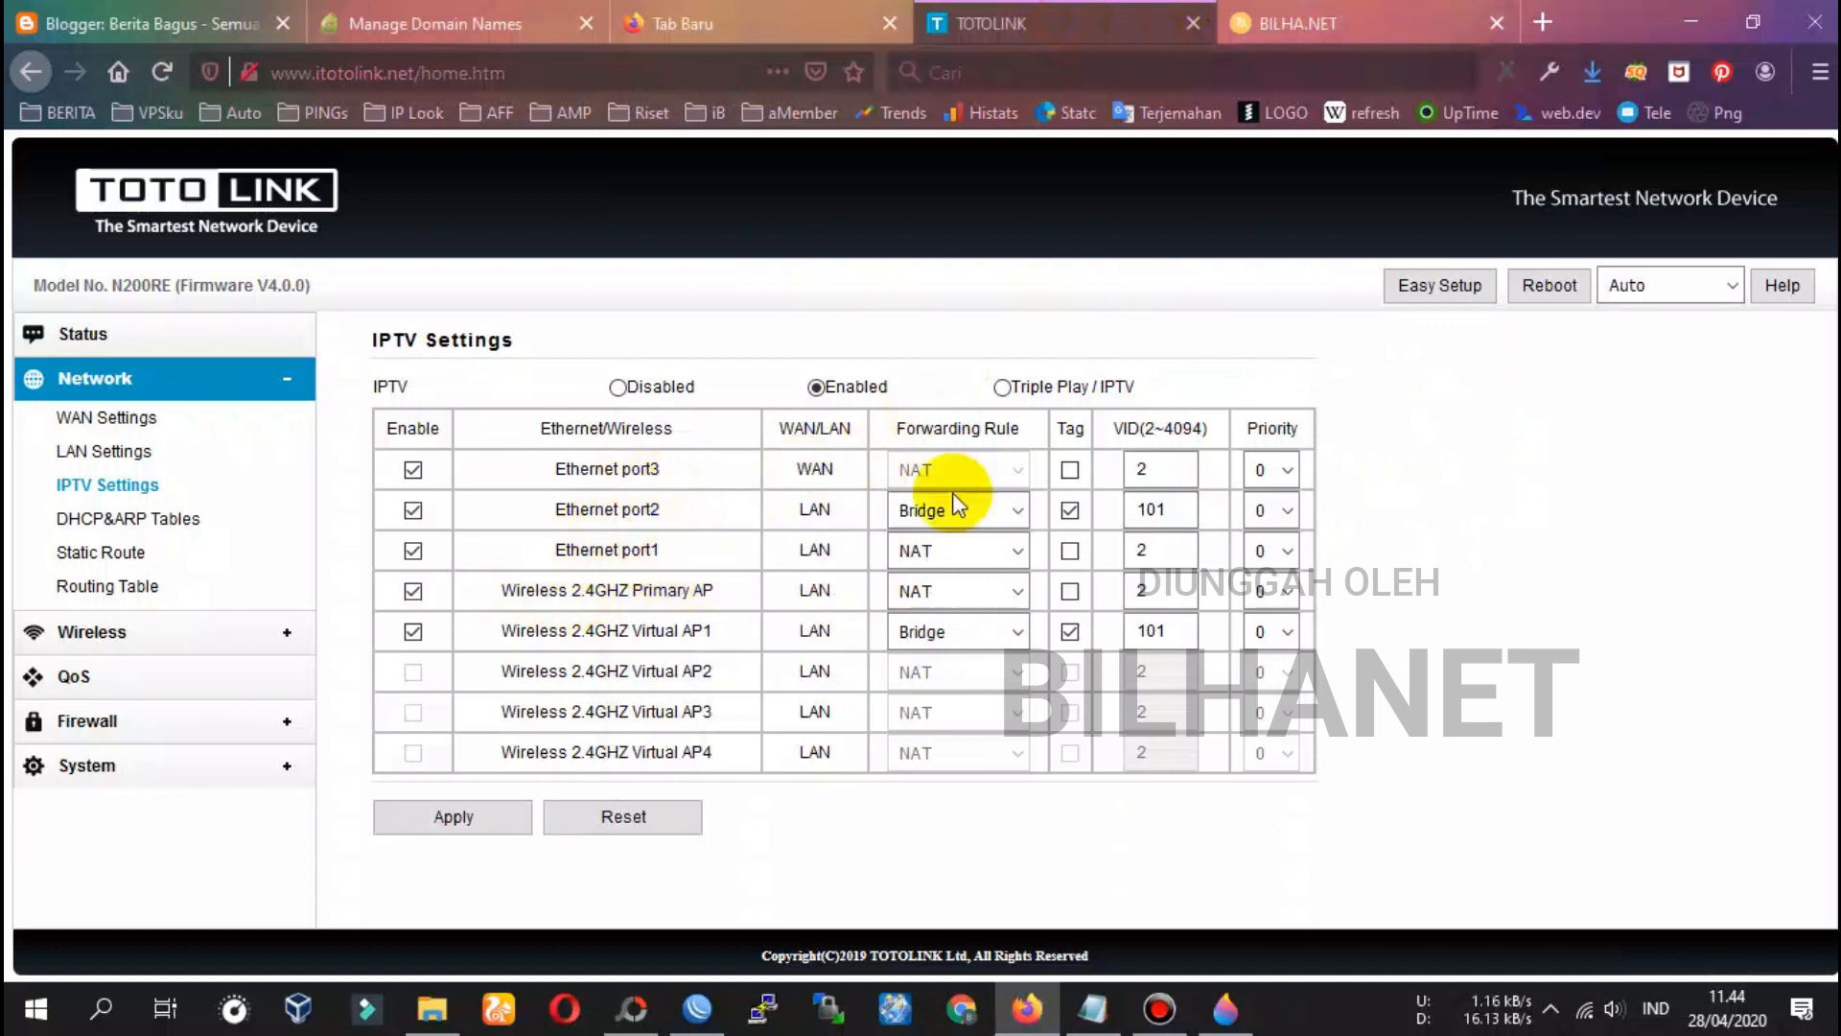
# Confirm the Wi-Fi connection in the network list
pyautogui.click(1584, 1009)
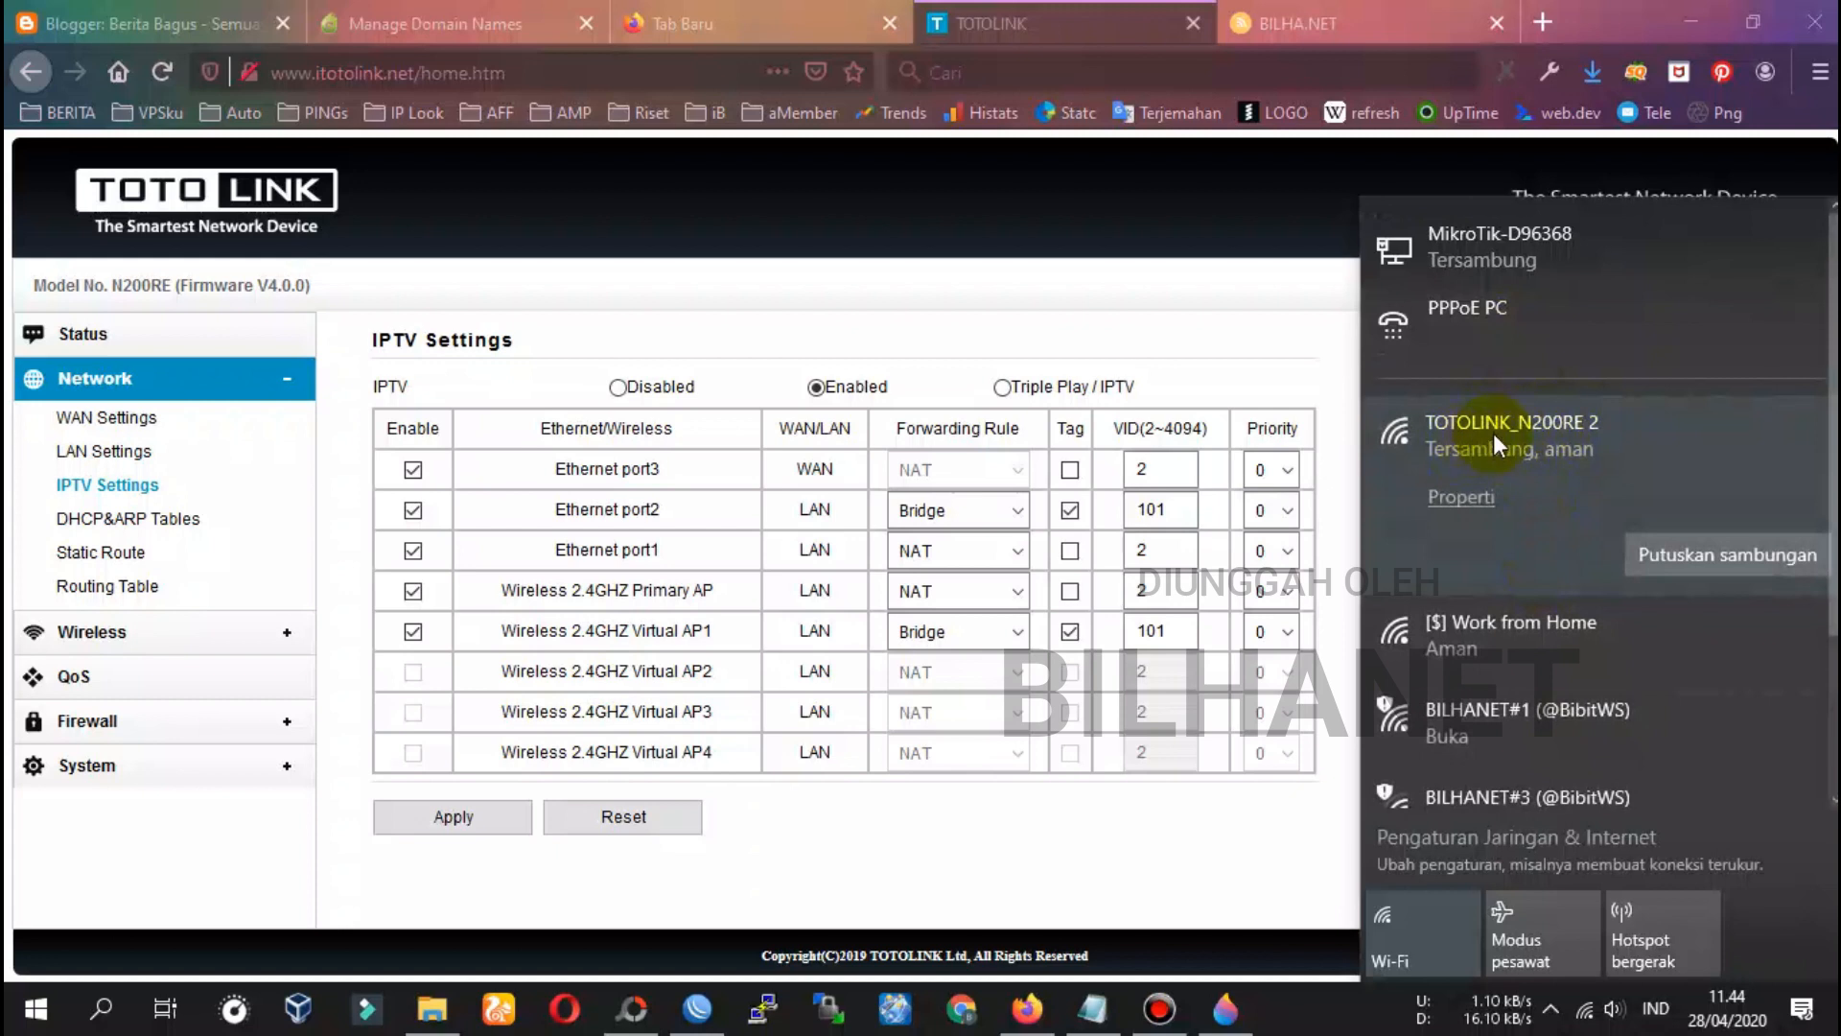
pyautogui.scroll(-3, 1525, 511)
pyautogui.scroll(3, 1525, 510)
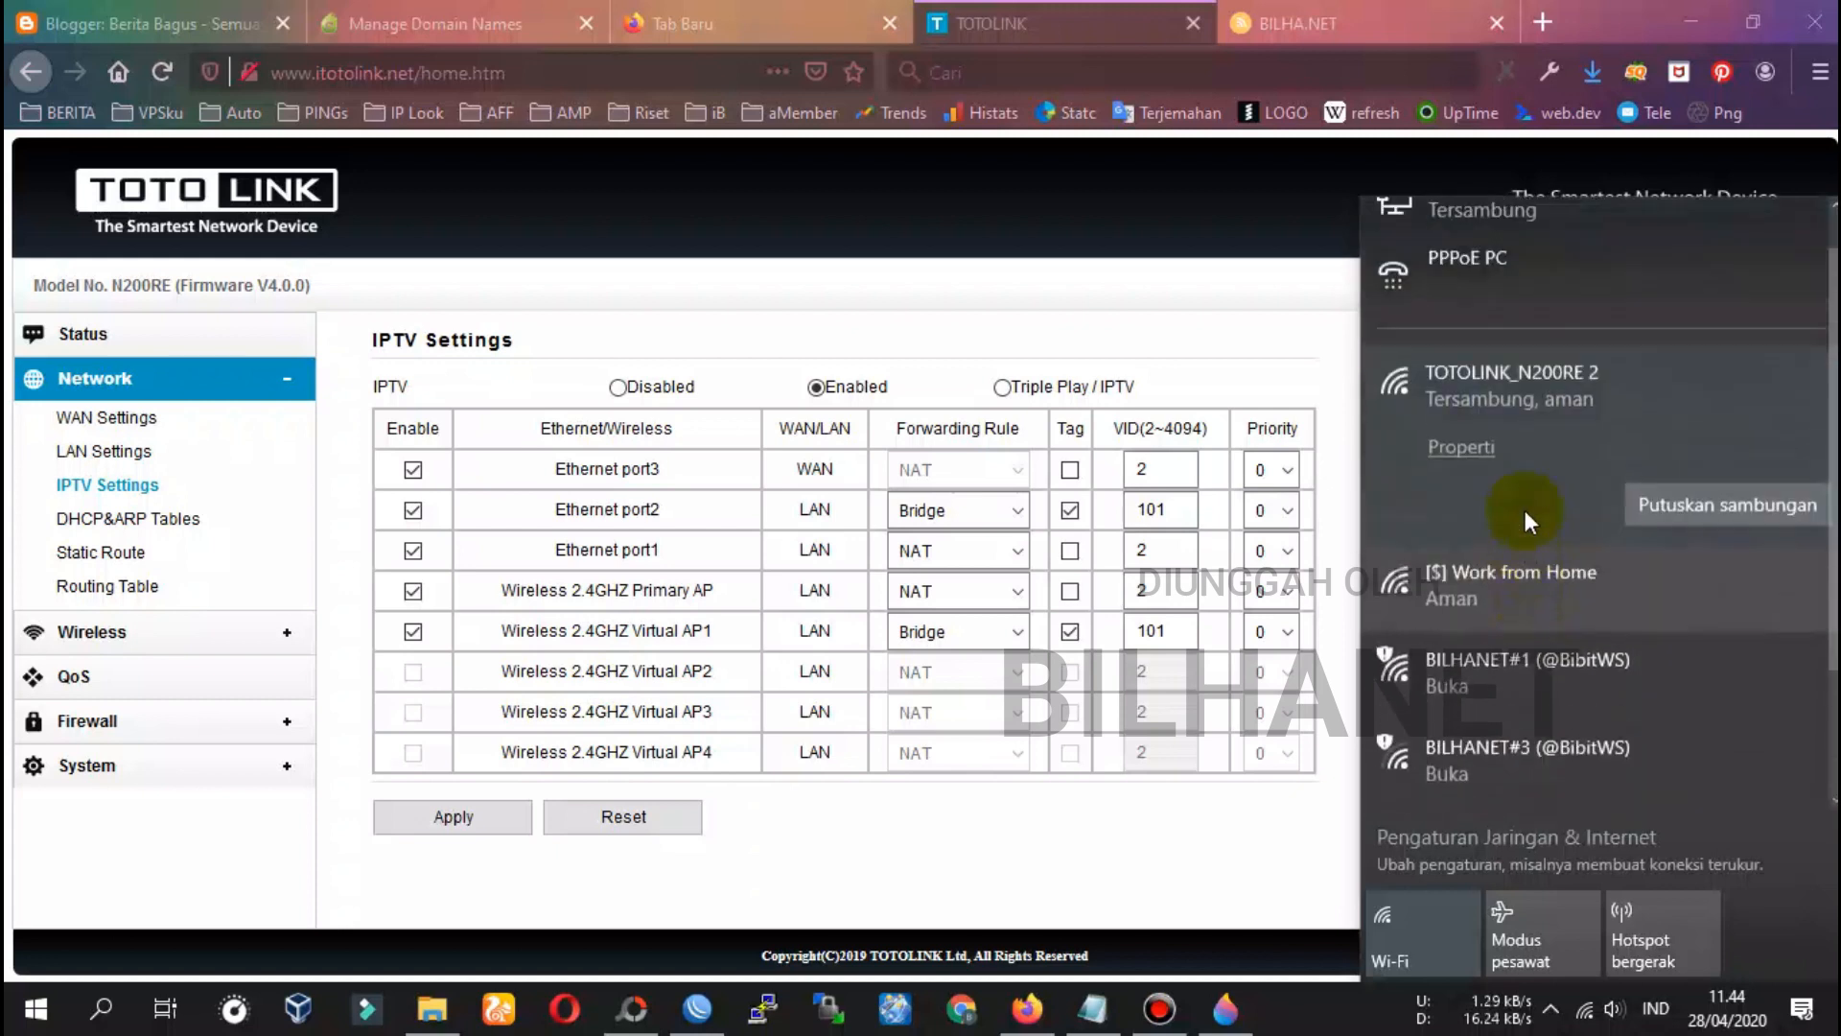
# Replace the BILHA.NET tab with a Google search for 'speedtest' and snap Firefox left
pyautogui.click(1494, 20)
pyautogui.click(1250, 21)
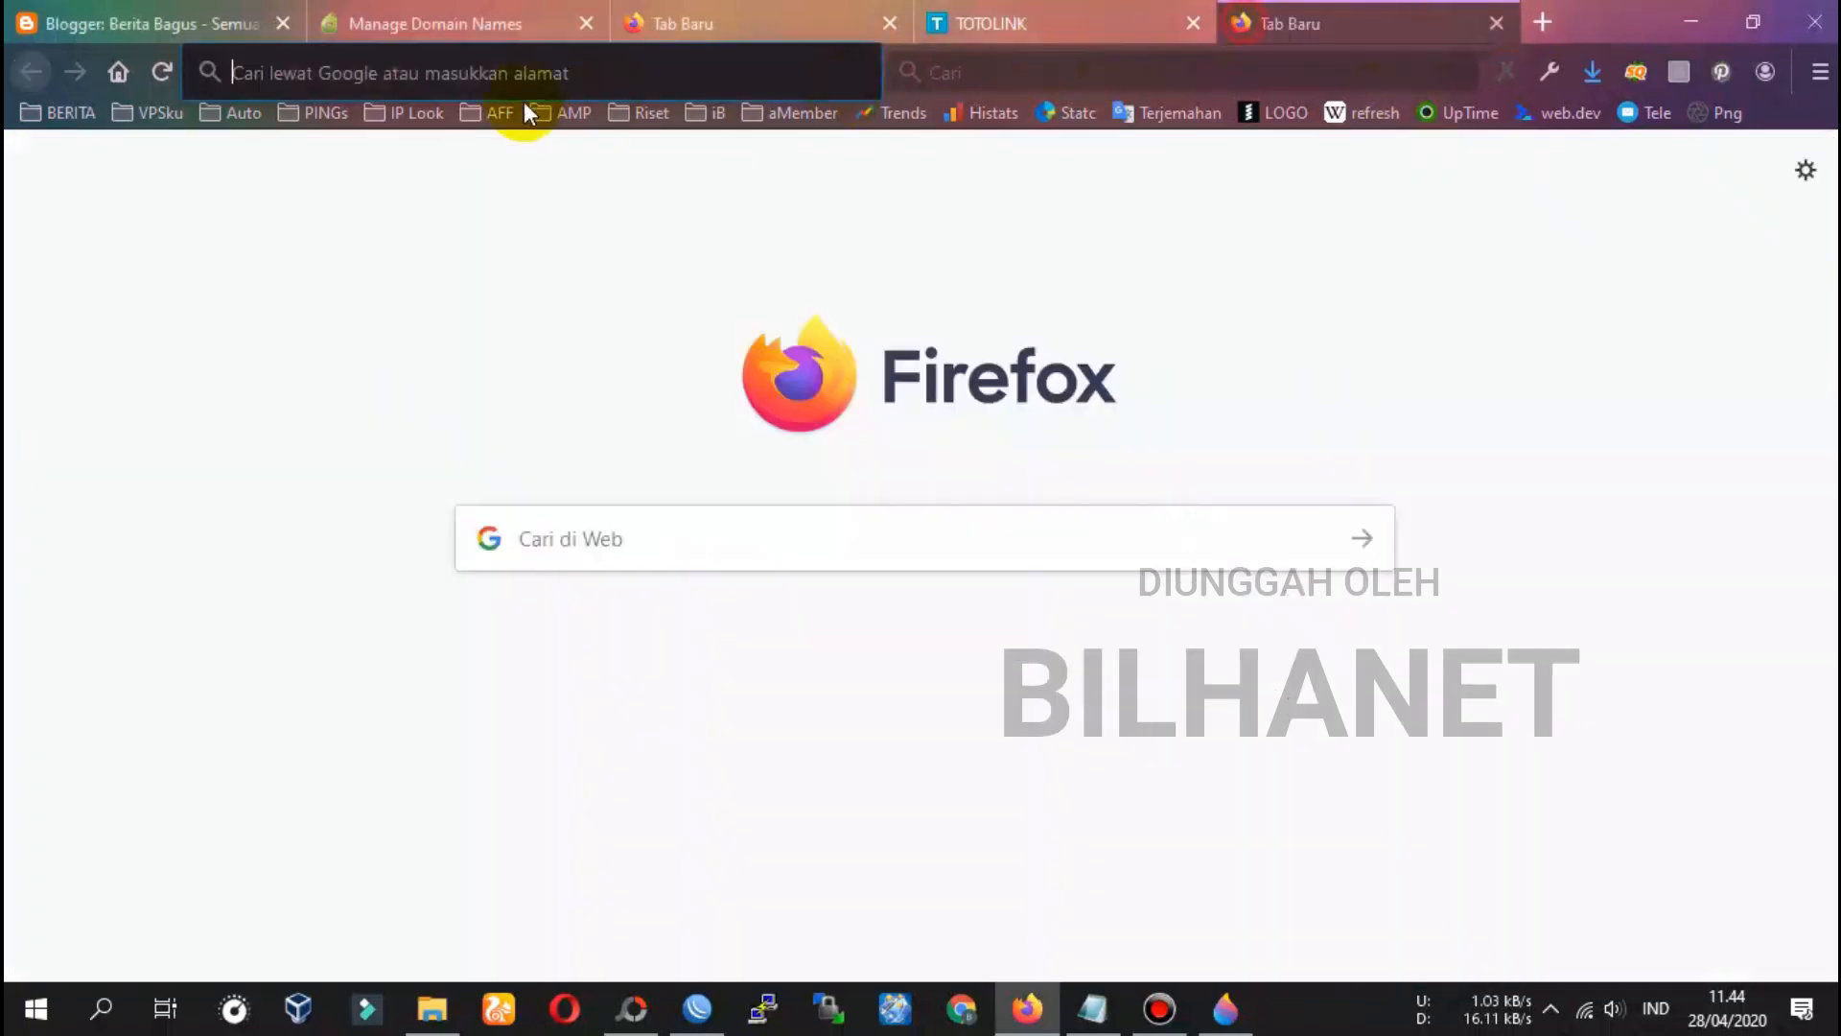
pyautogui.write('speedtes')
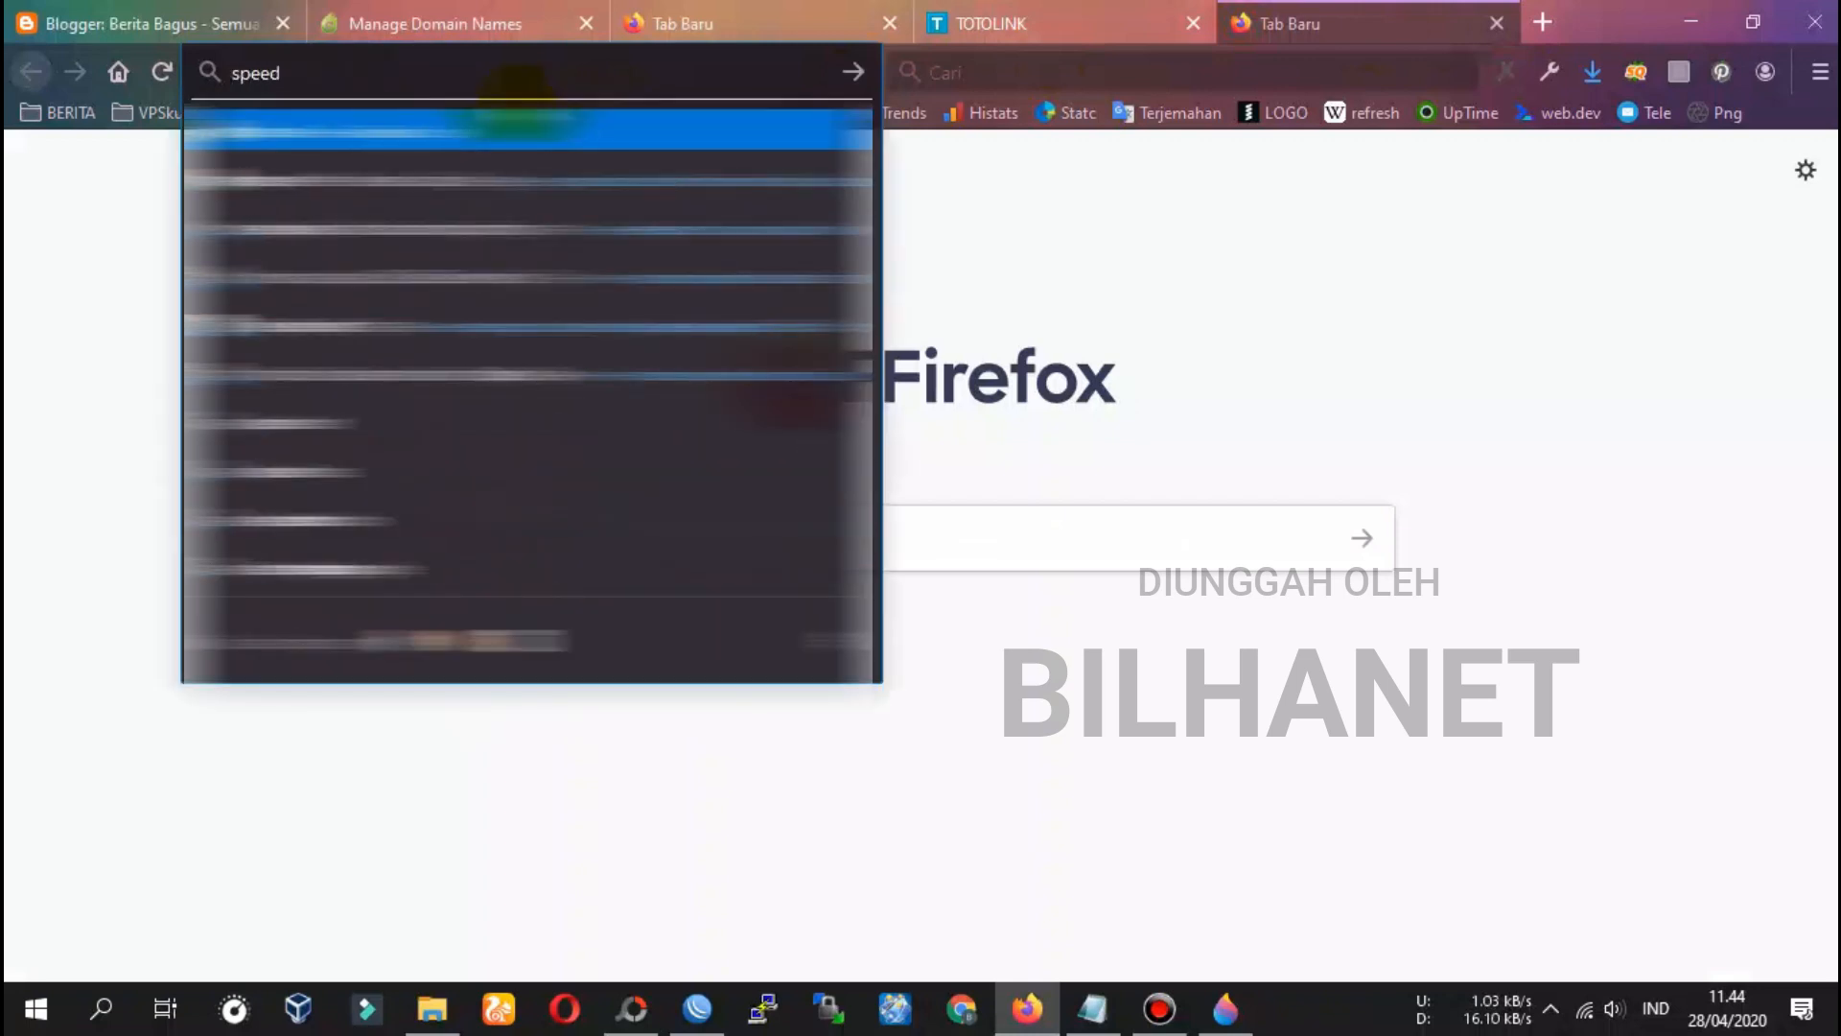
pyautogui.write('t')
pyautogui.press('Return')
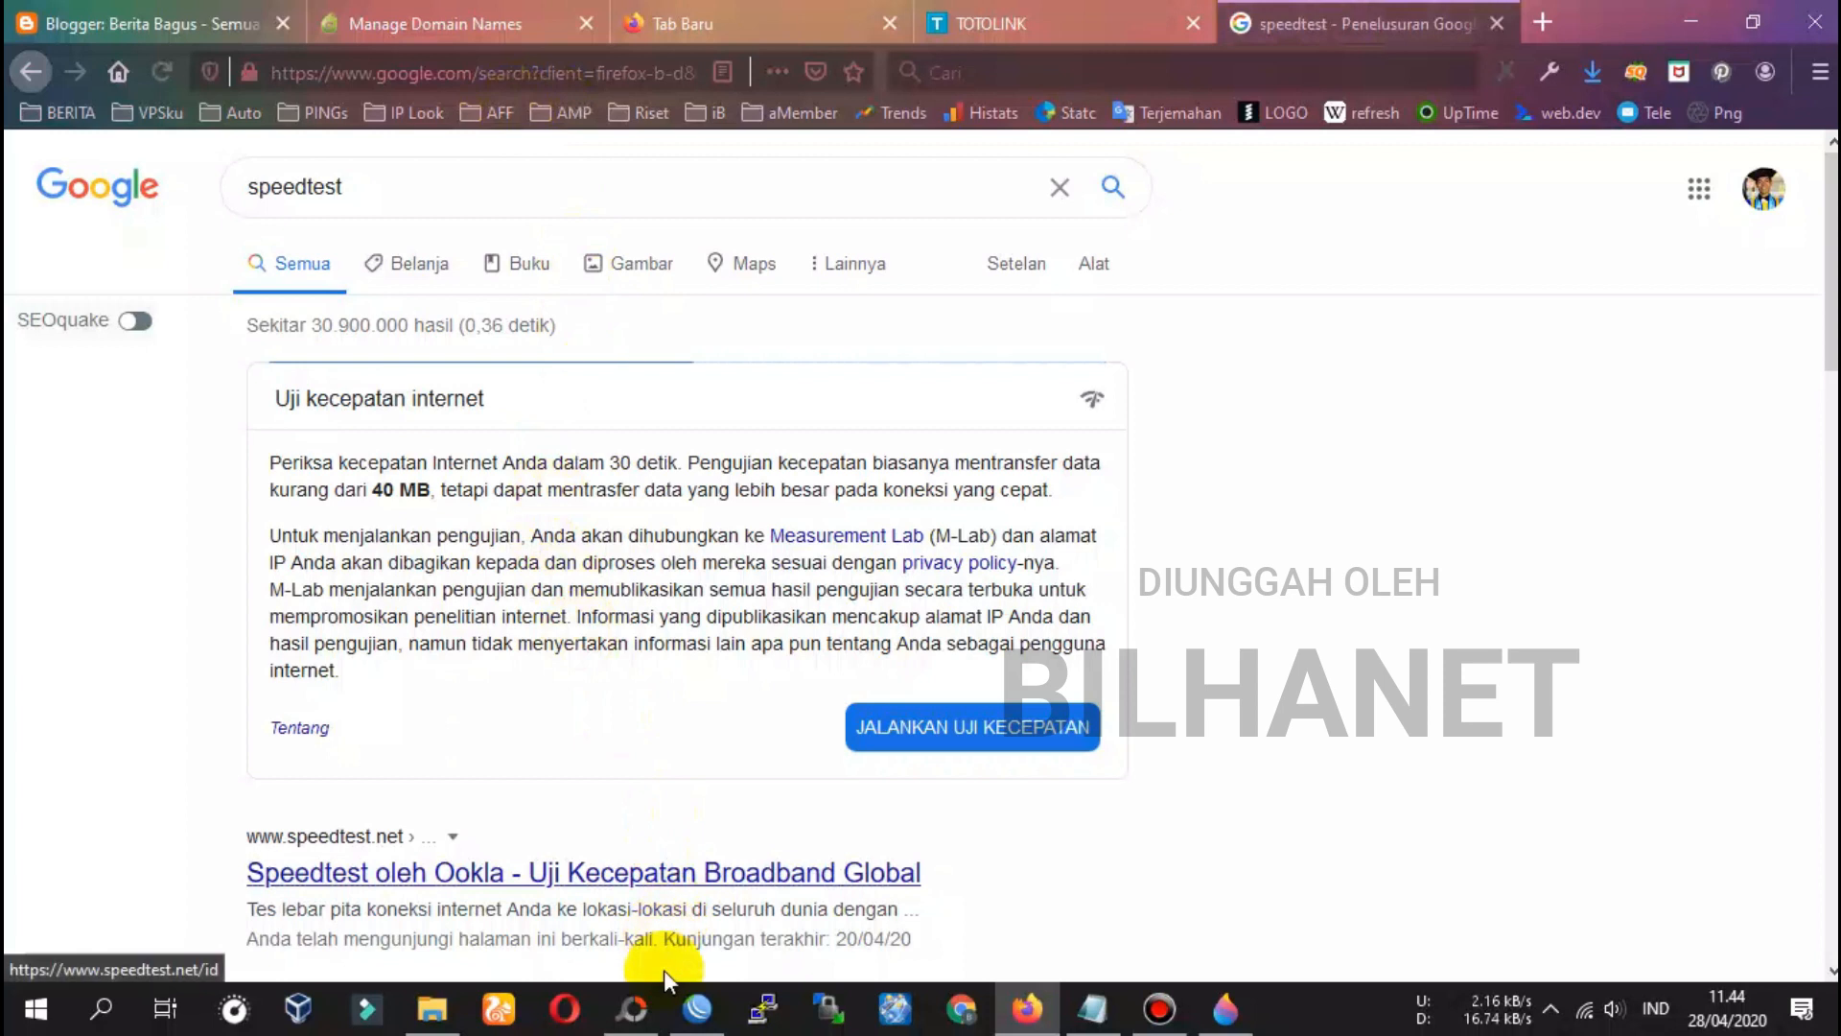
pyautogui.moveTo(1625, 19); pyautogui.dragTo(12, 121)
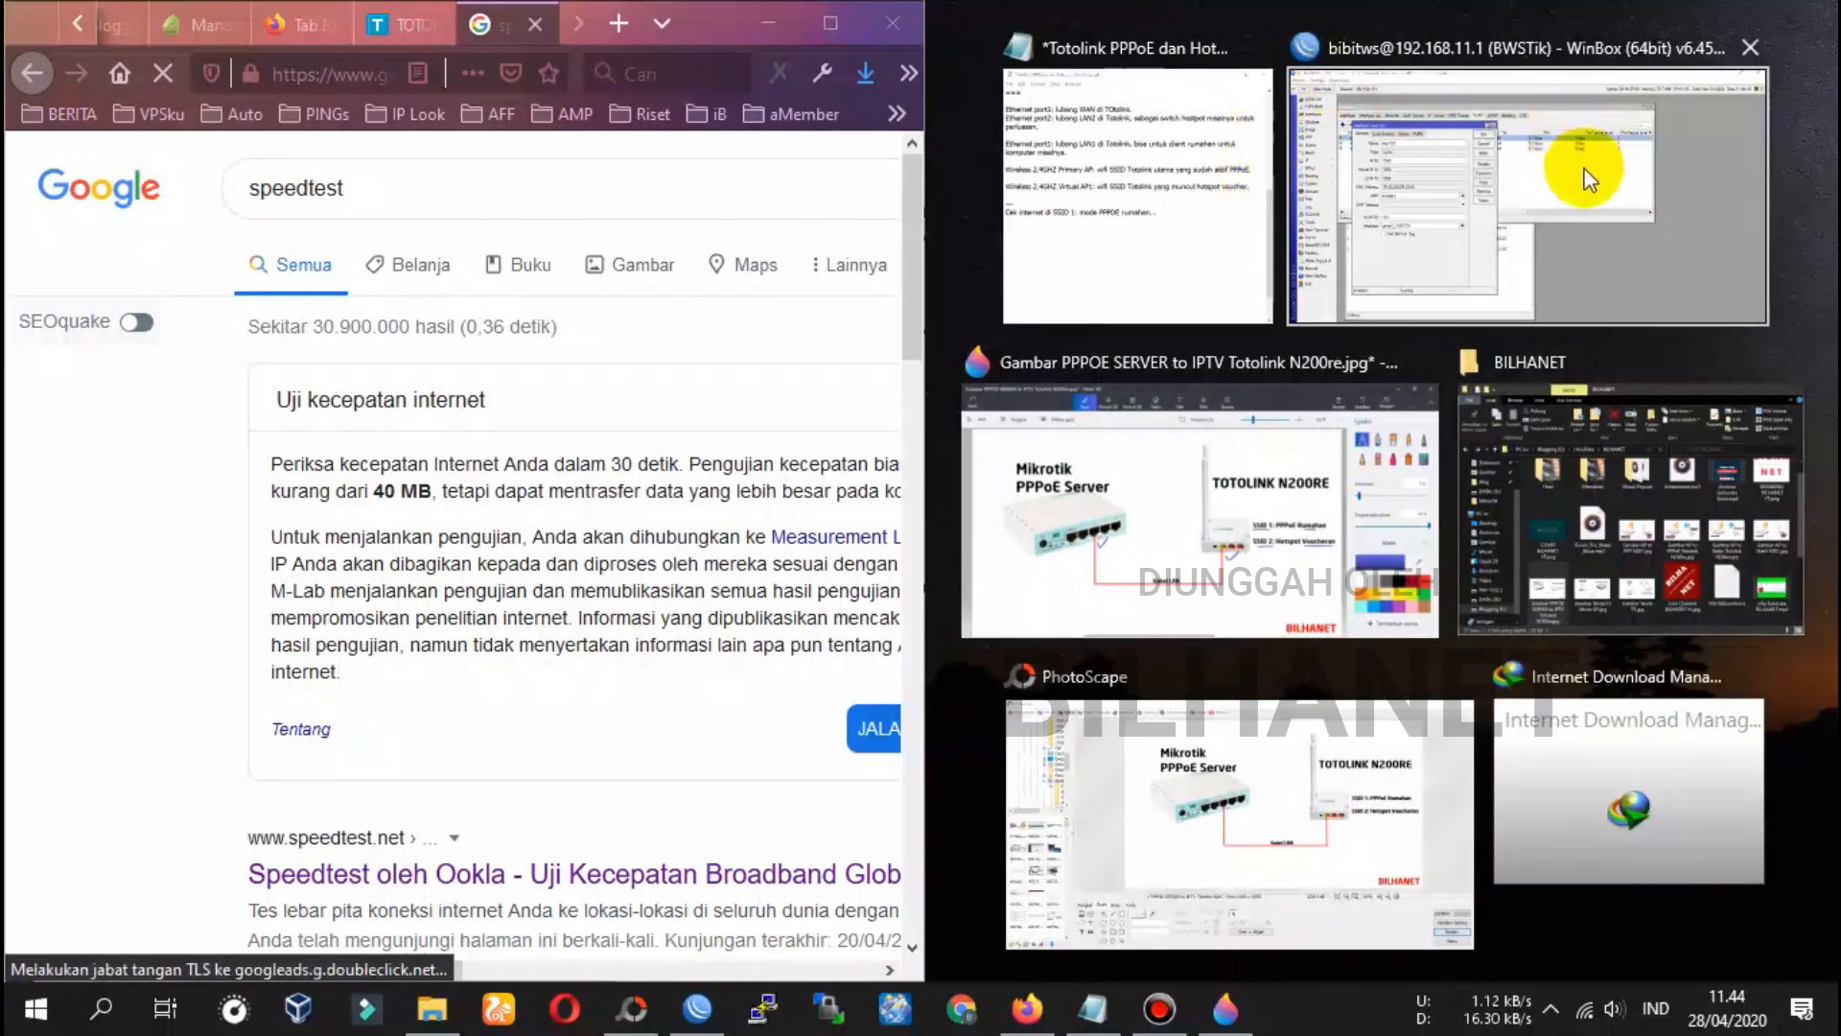
# Snap WinBox right and show the pppoe-ppp-vlan-totolink connection's live traffic
pyautogui.click(1582, 164)
pyautogui.click(1675, 253)
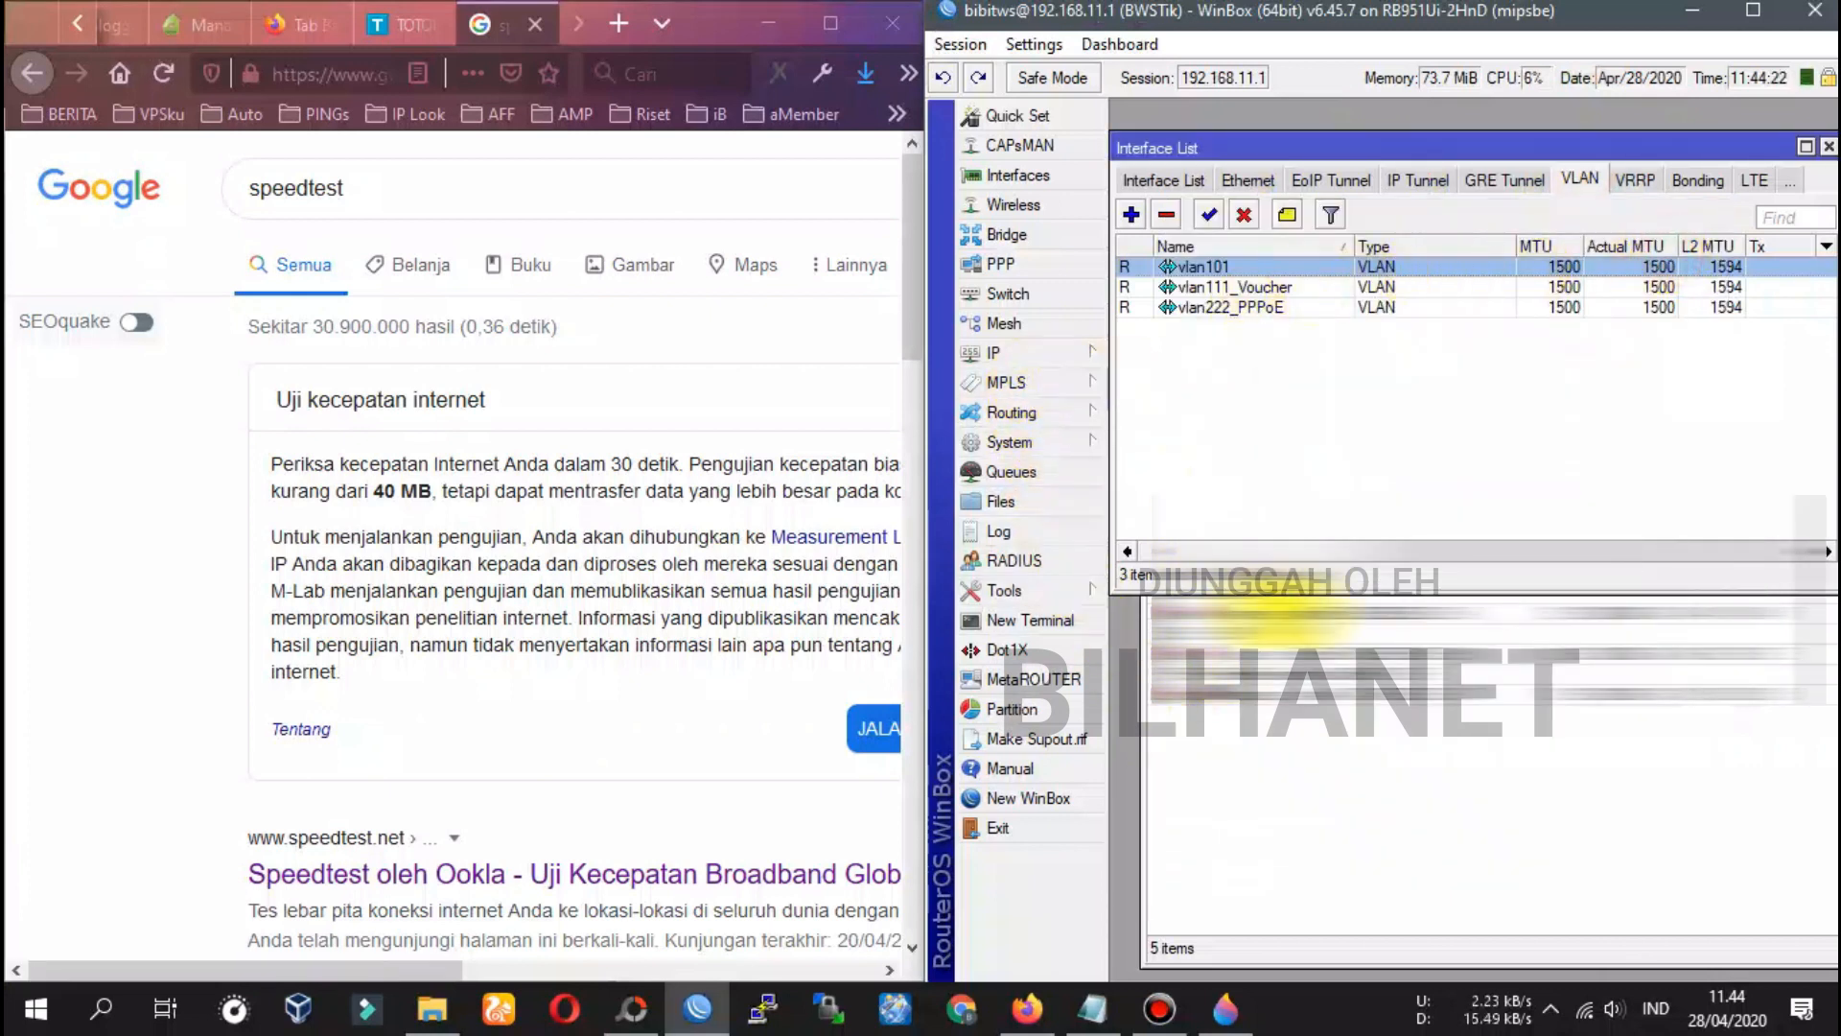
pyautogui.click(1247, 614)
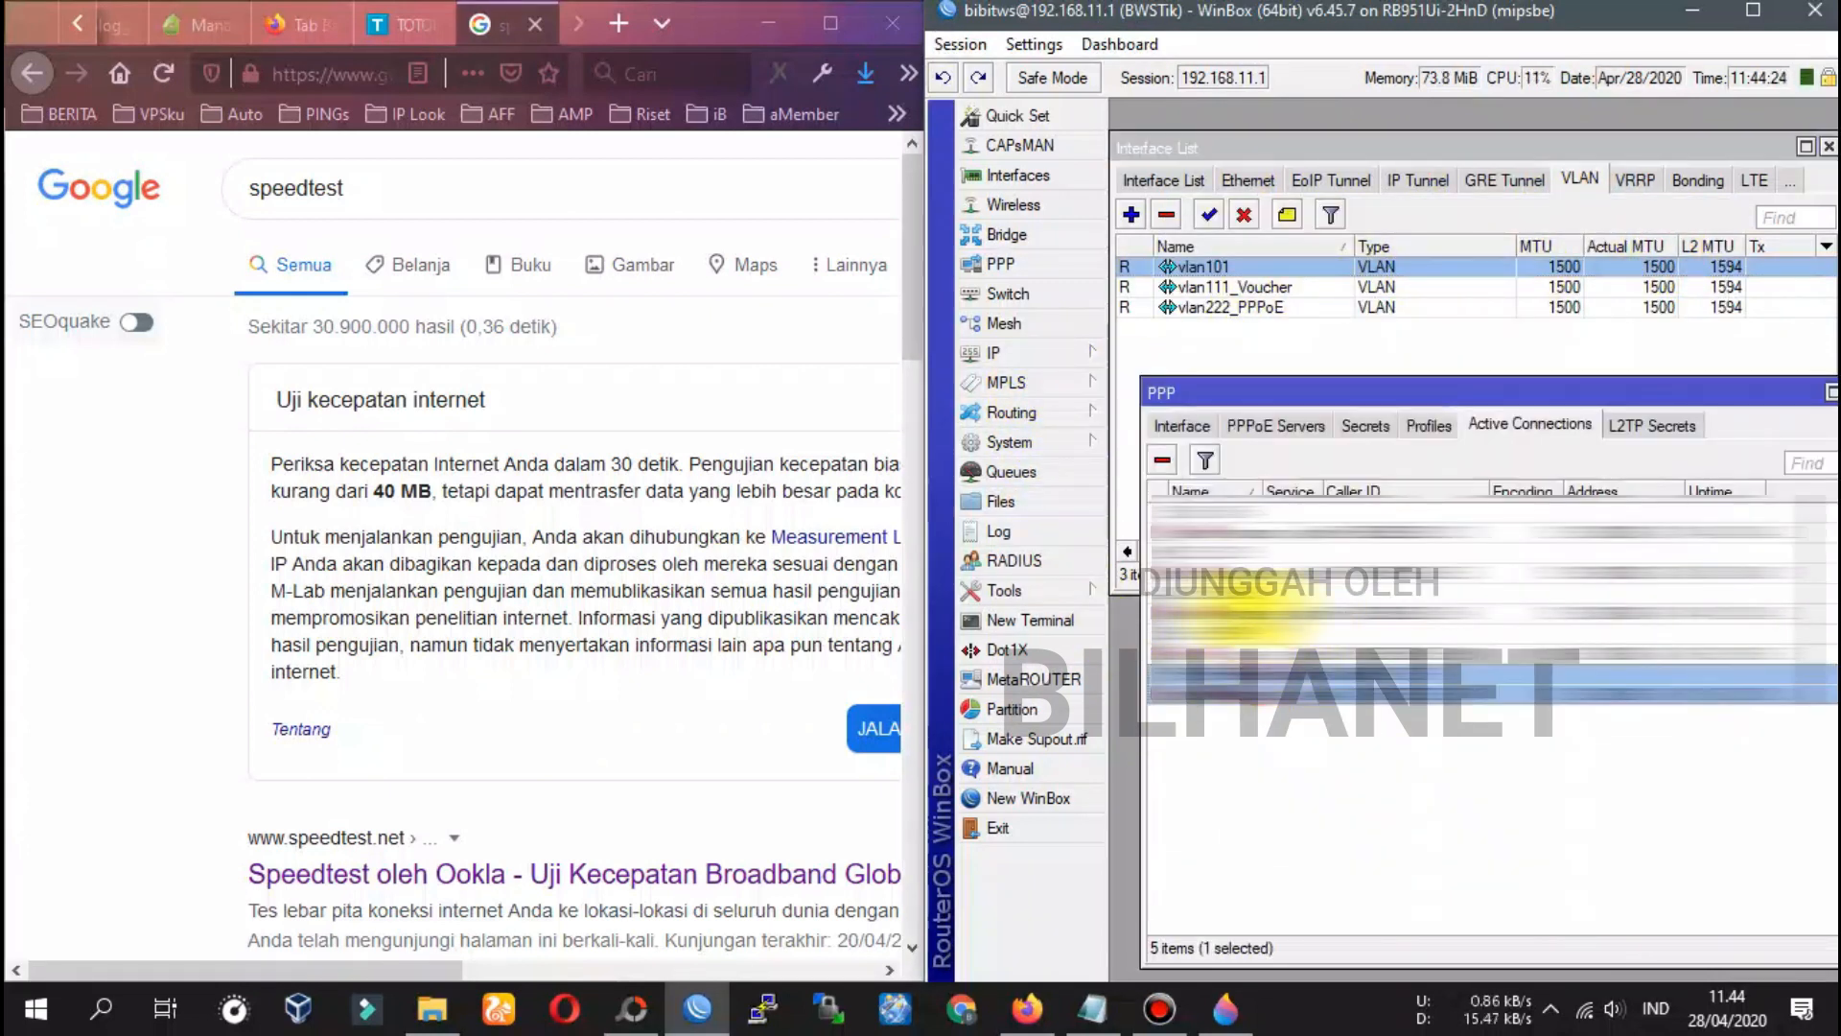
pyautogui.doubleClick(1266, 593)
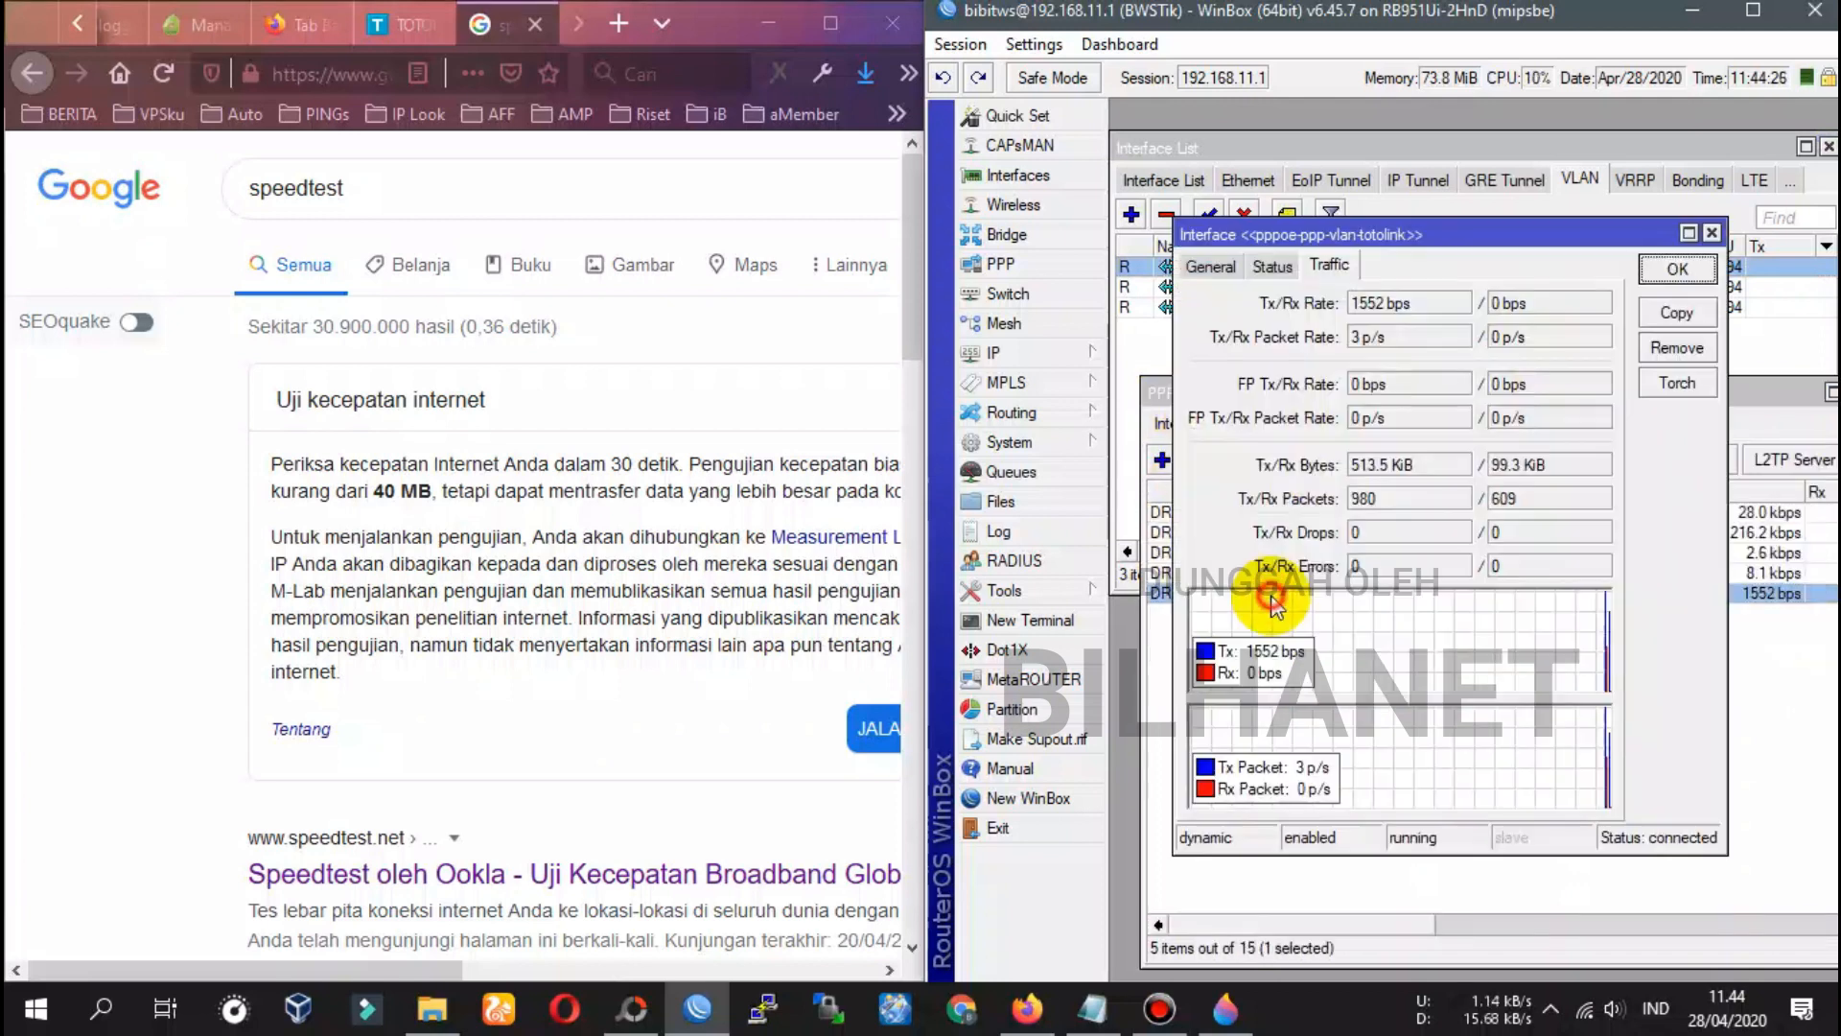
pyautogui.click(1210, 266)
pyautogui.moveTo(1426, 303); pyautogui.dragTo(1362, 303)
pyautogui.click(1273, 267)
pyautogui.click(1330, 265)
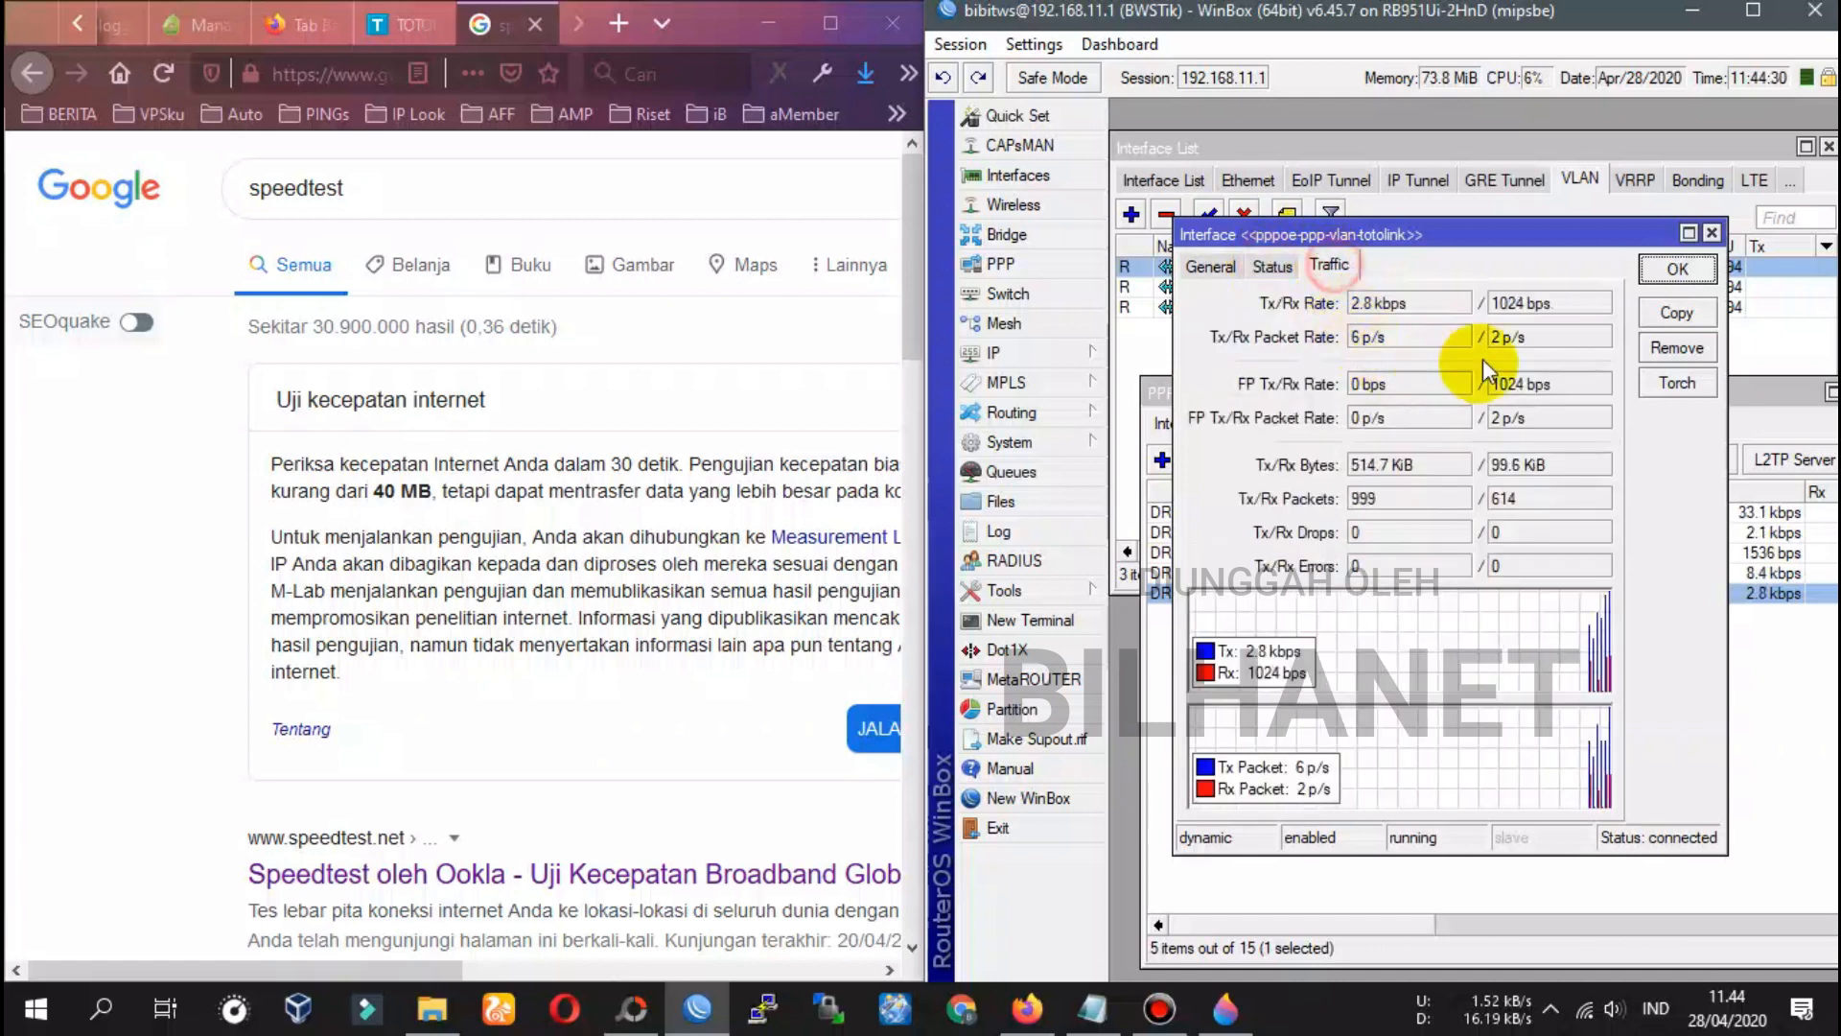
# Open the Cyberindo Aditama (CBN) speedtest site from the search results
pyautogui.scroll(-4, 620, 741)
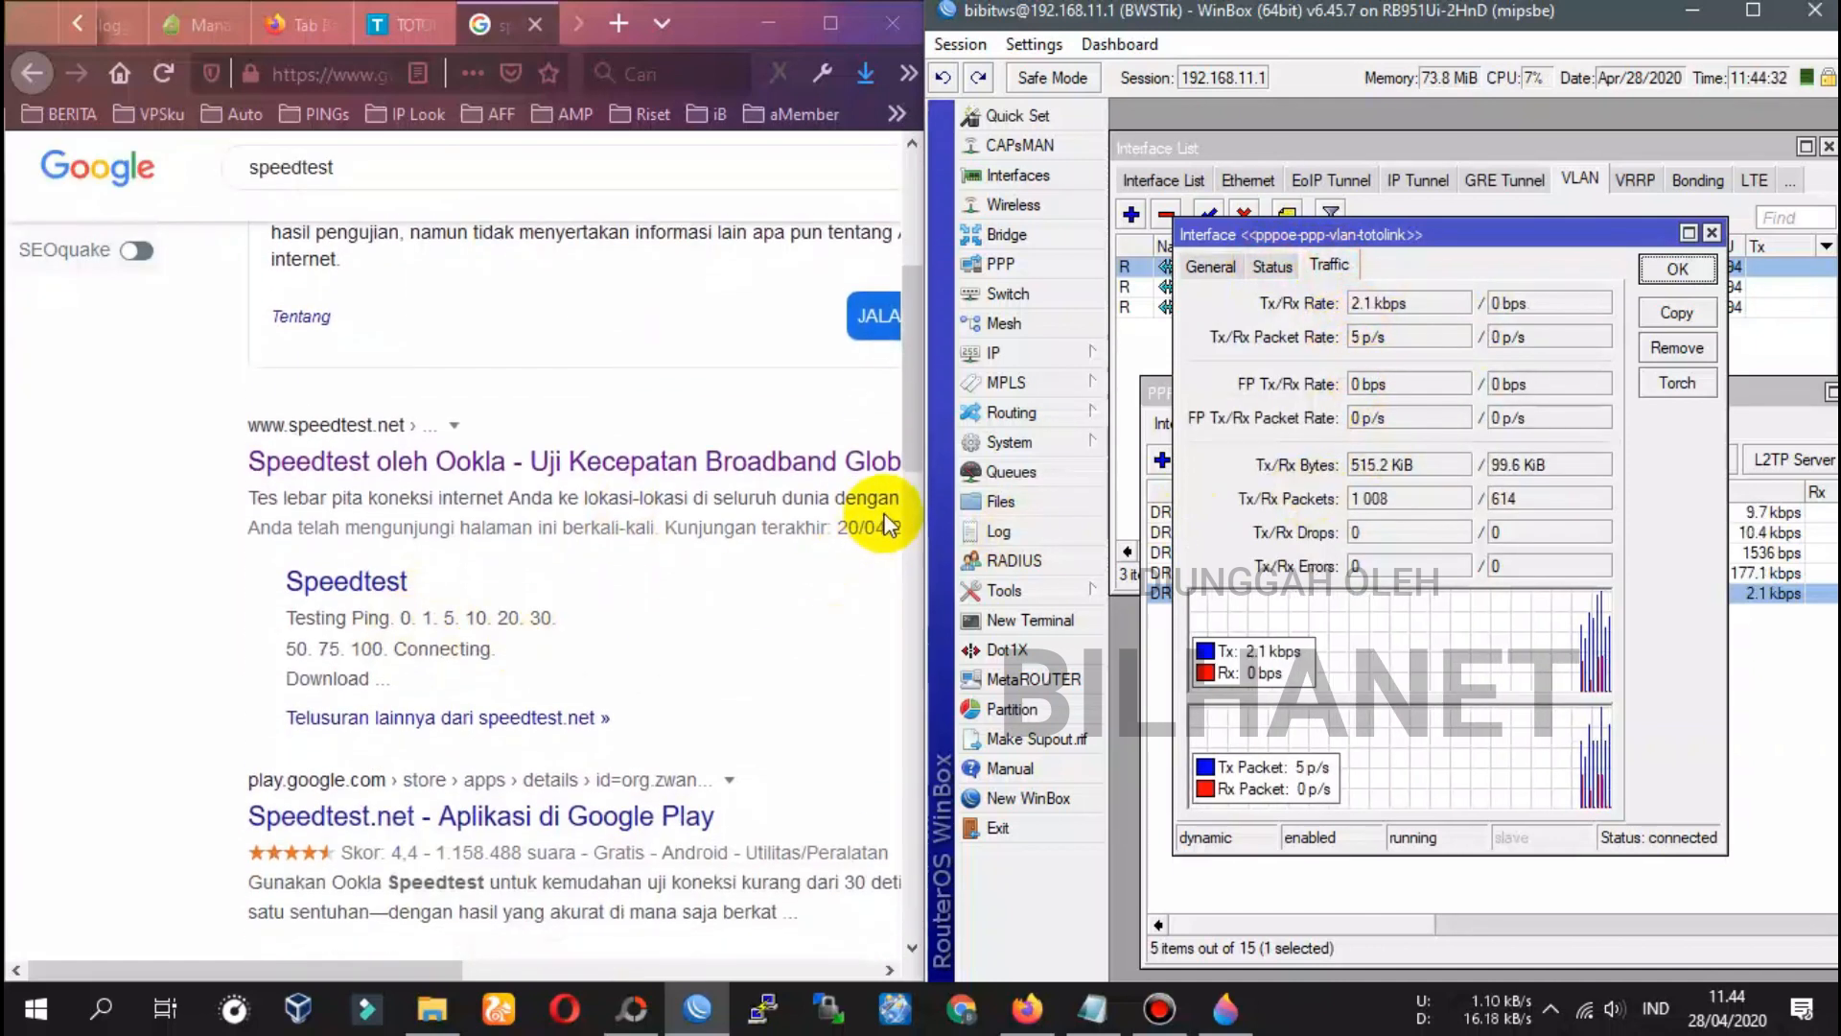
pyautogui.scroll(-4, 384, 662)
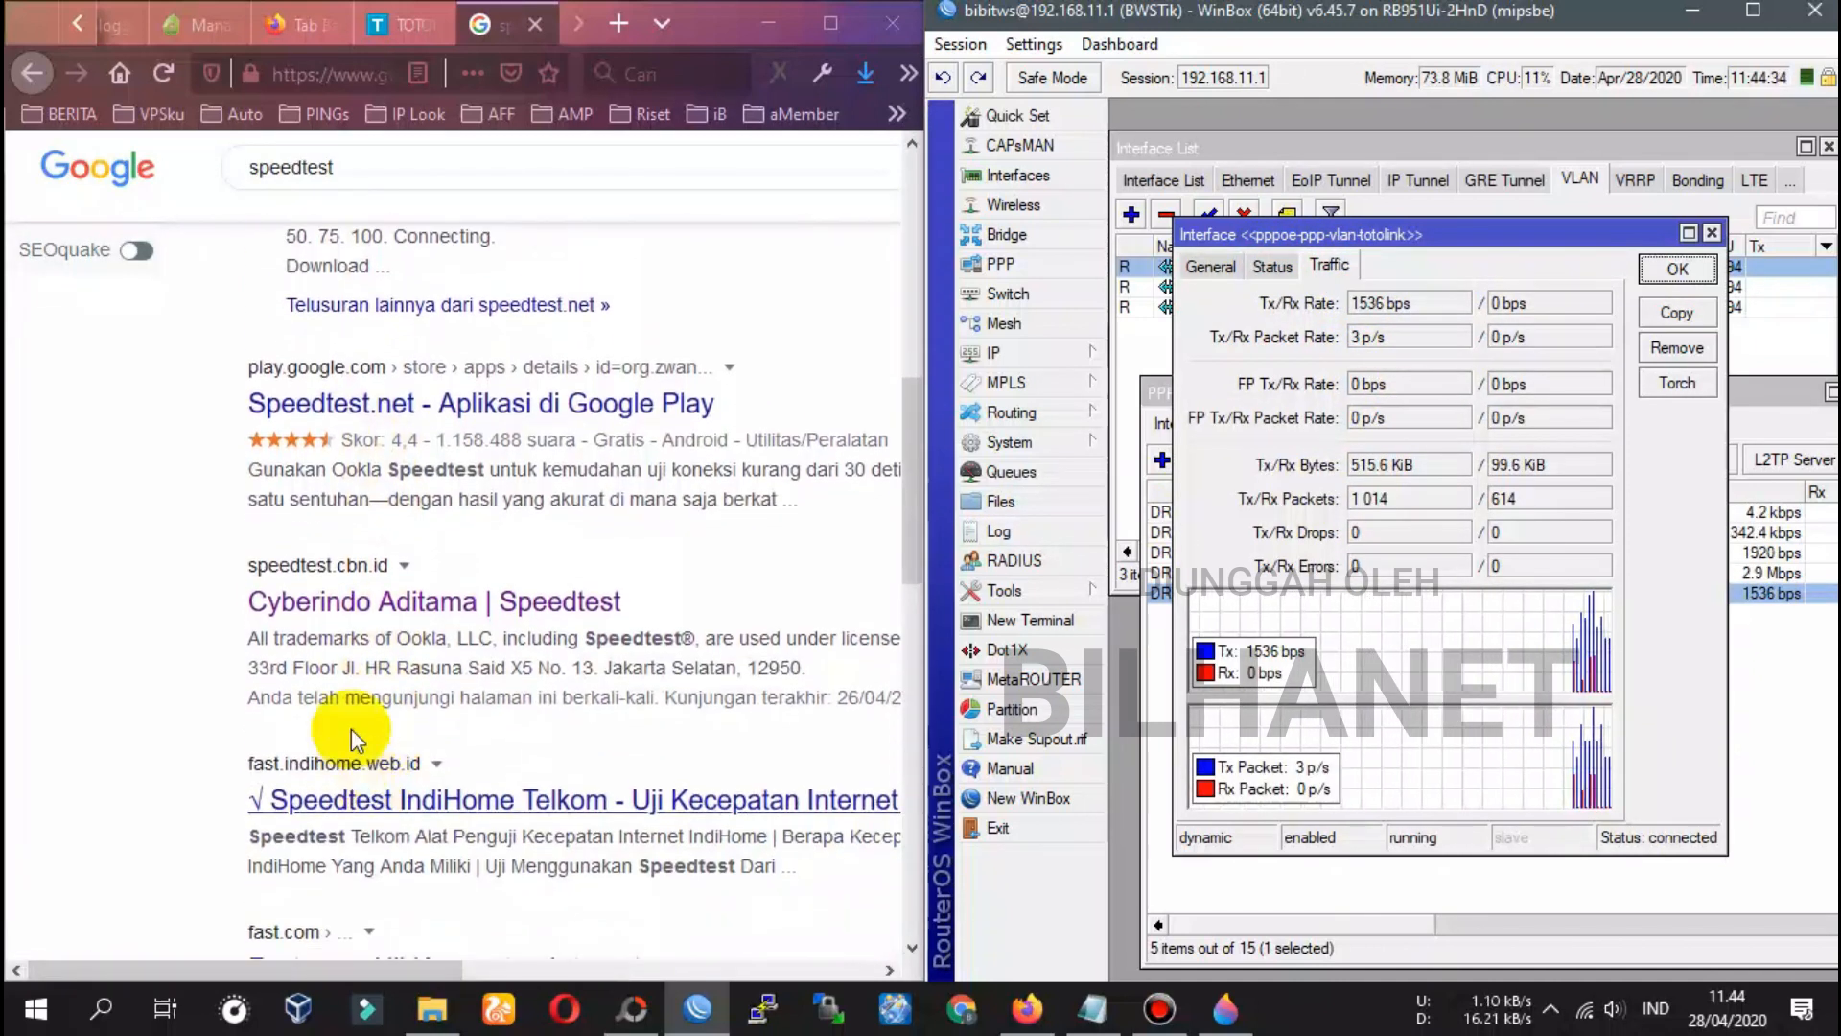
pyautogui.click(377, 610)
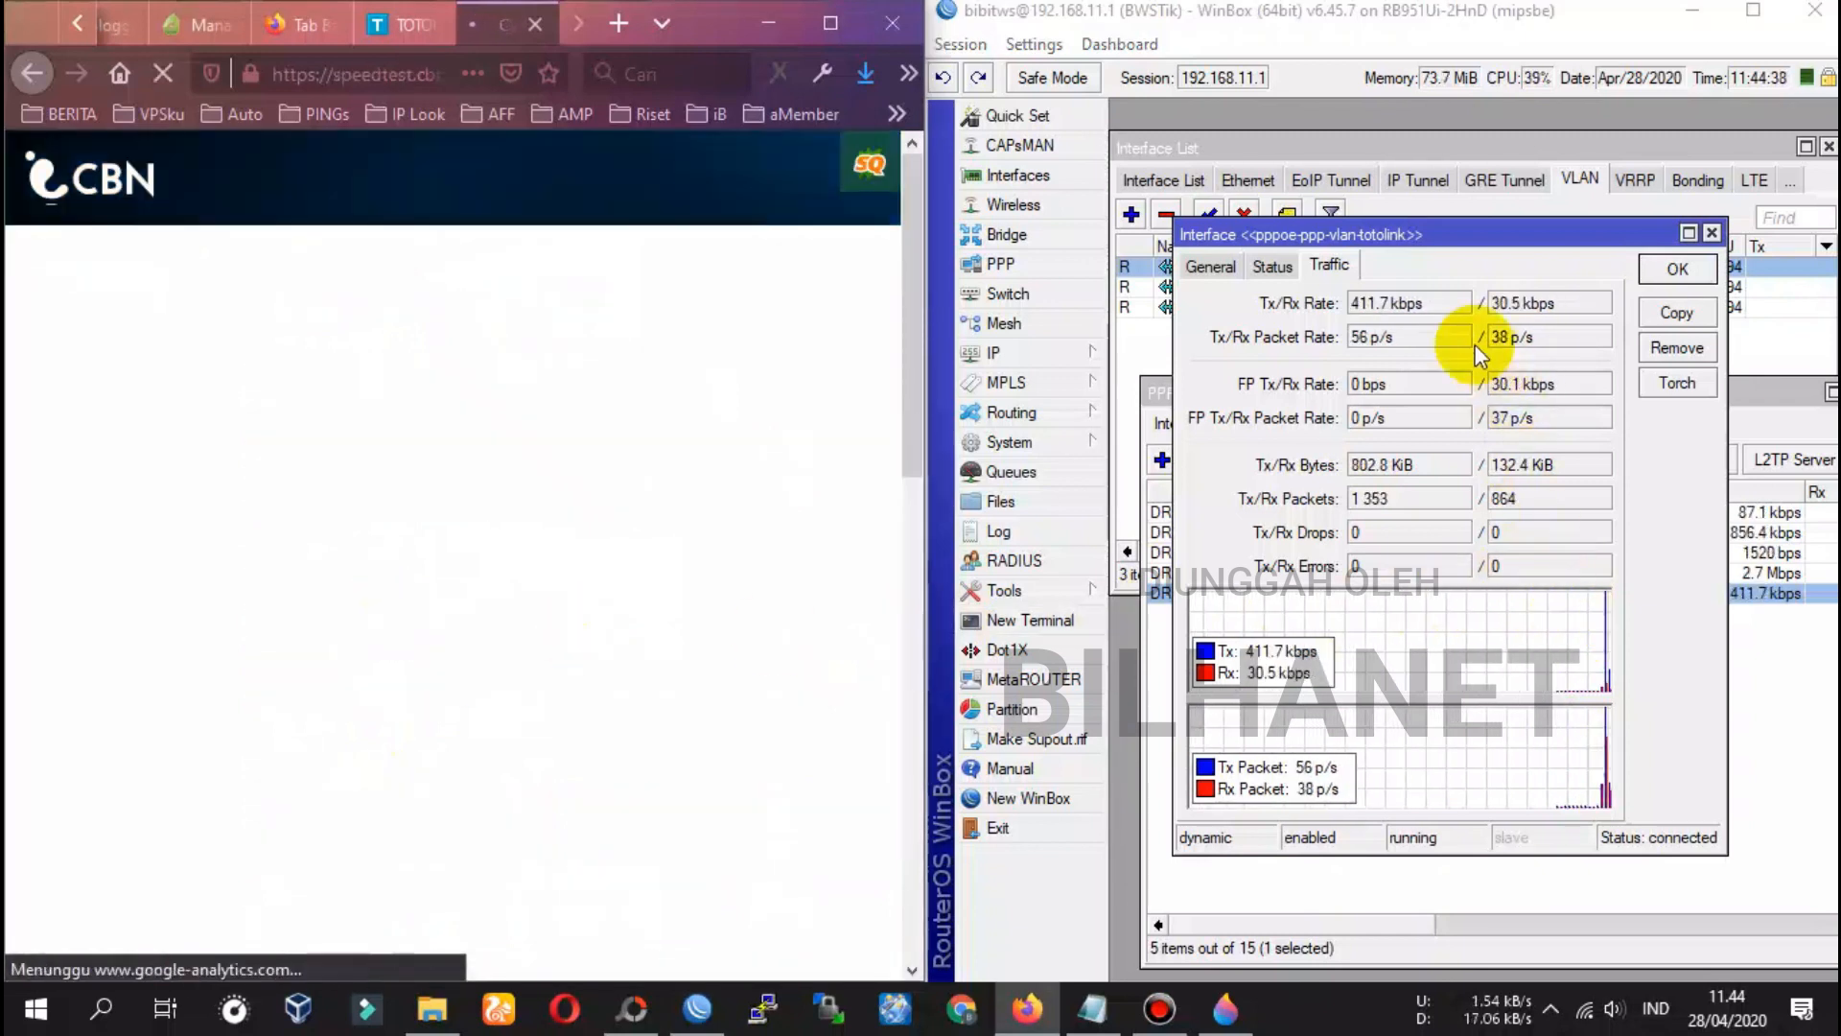
# Run the CBN speed test (40 ms ping, 2.3/1.4 Mbps) while watching WinBox traffic, then close it
pyautogui.click(494, 547)
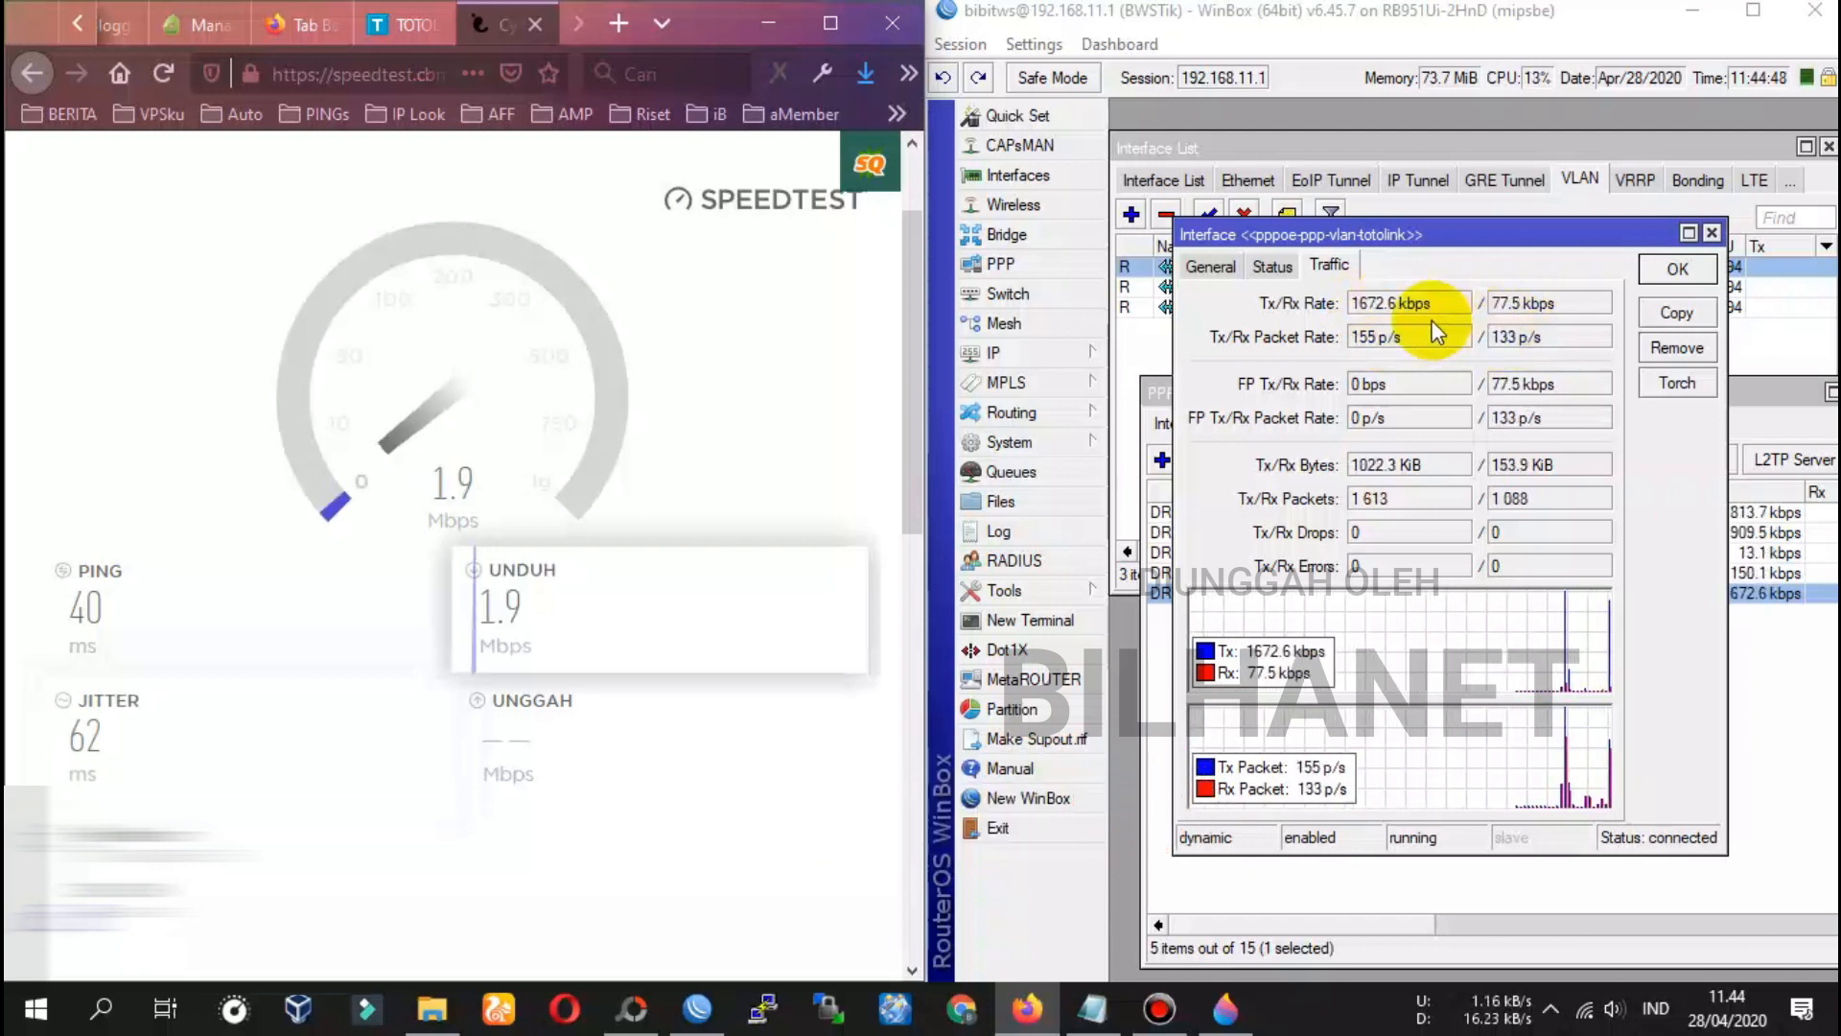
pyautogui.click(1373, 309)
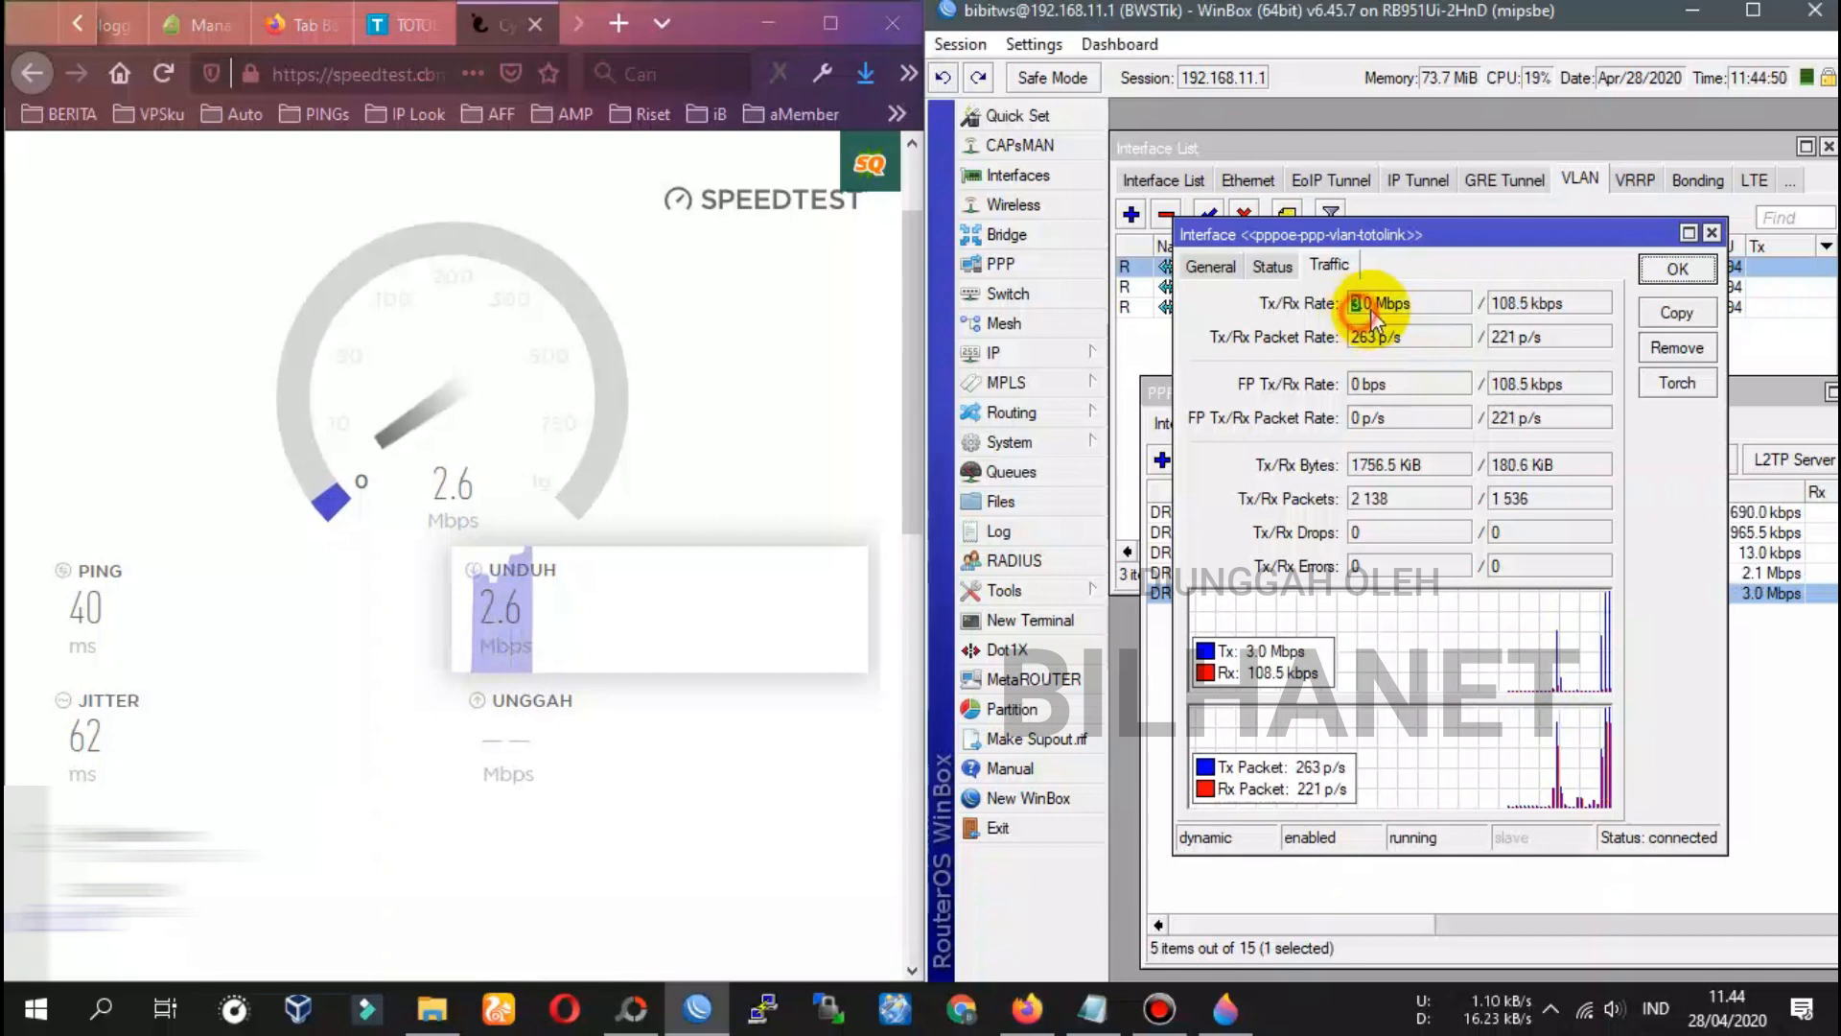
pyautogui.doubleClick(1363, 302)
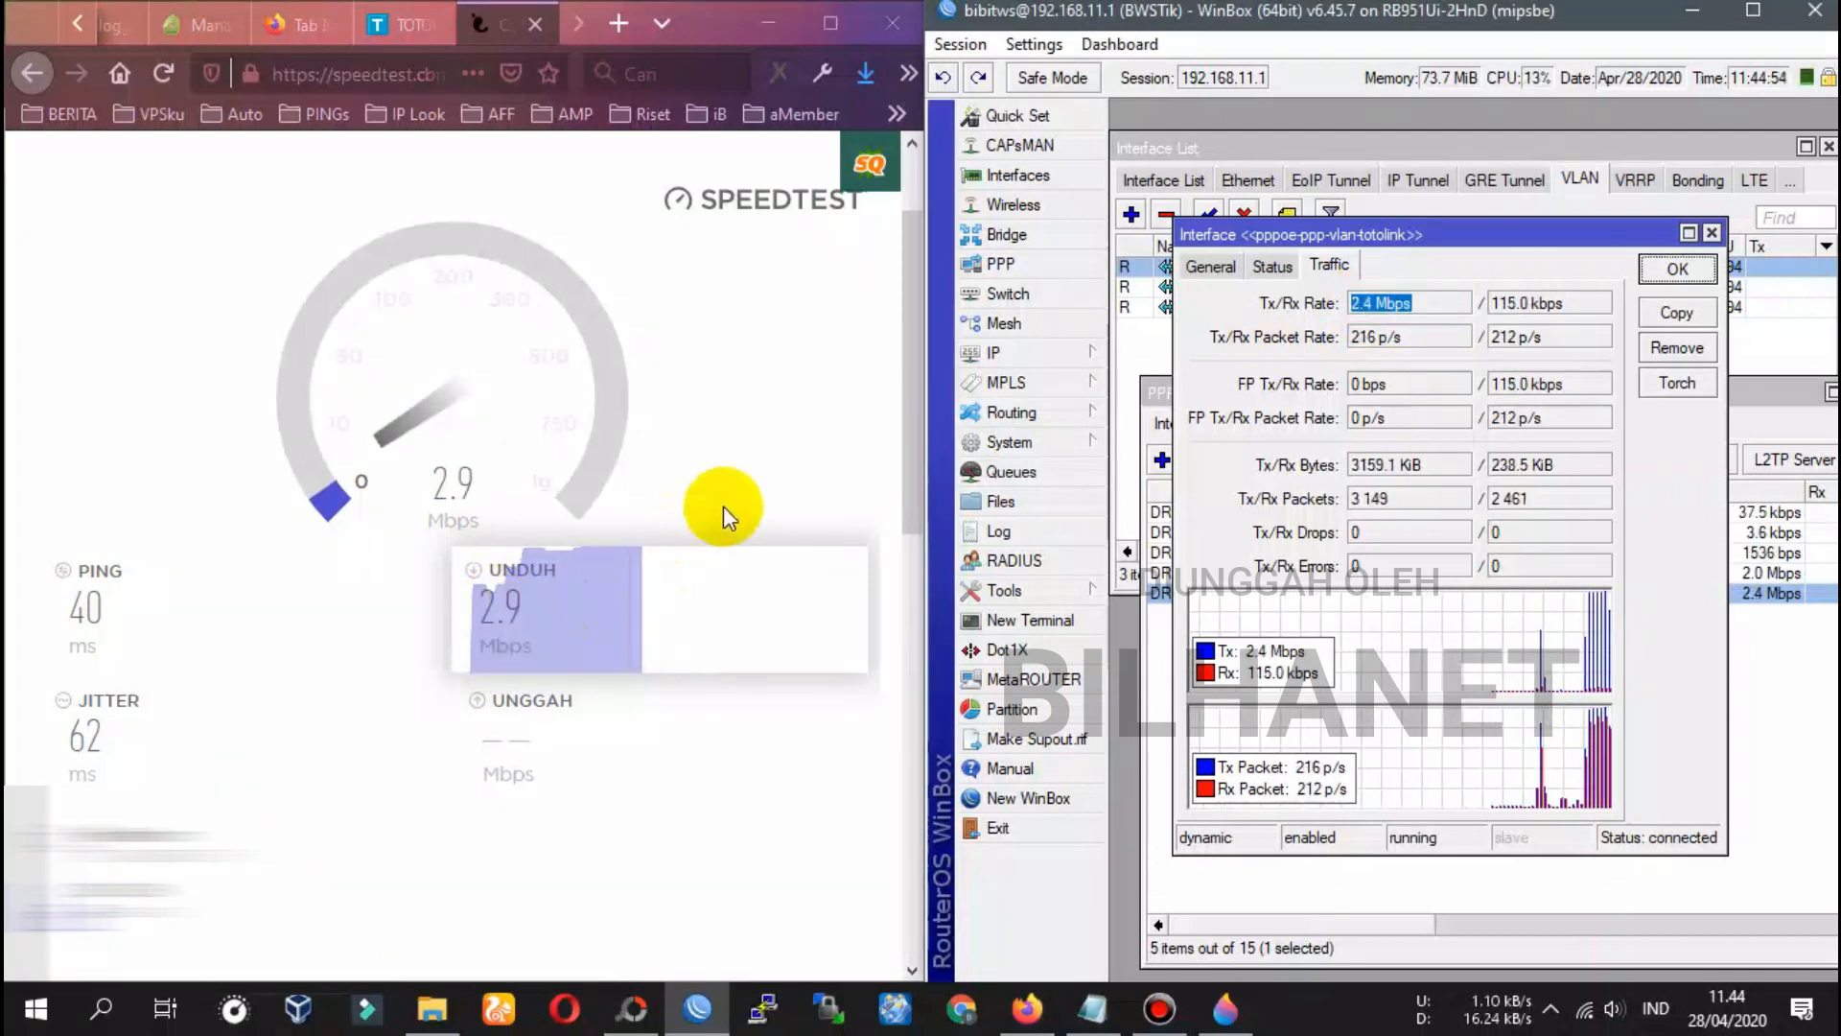
pyautogui.click(1391, 307)
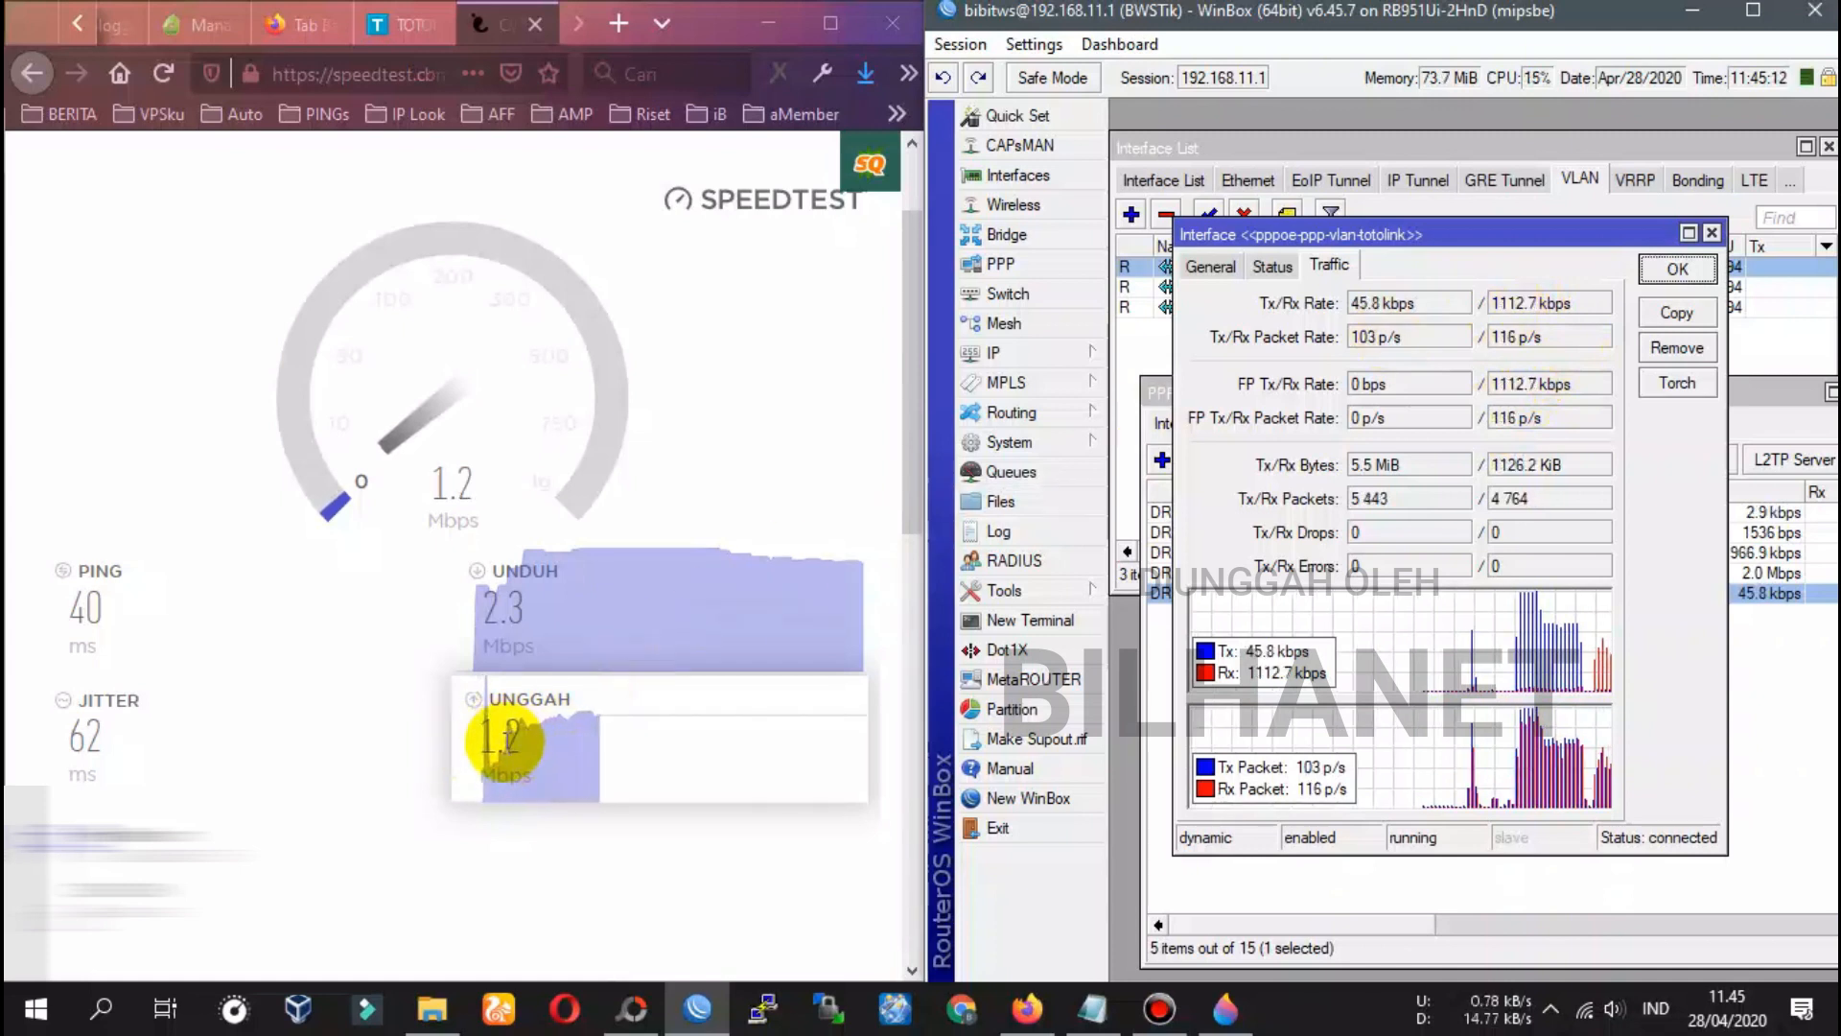
pyautogui.click(493, 36)
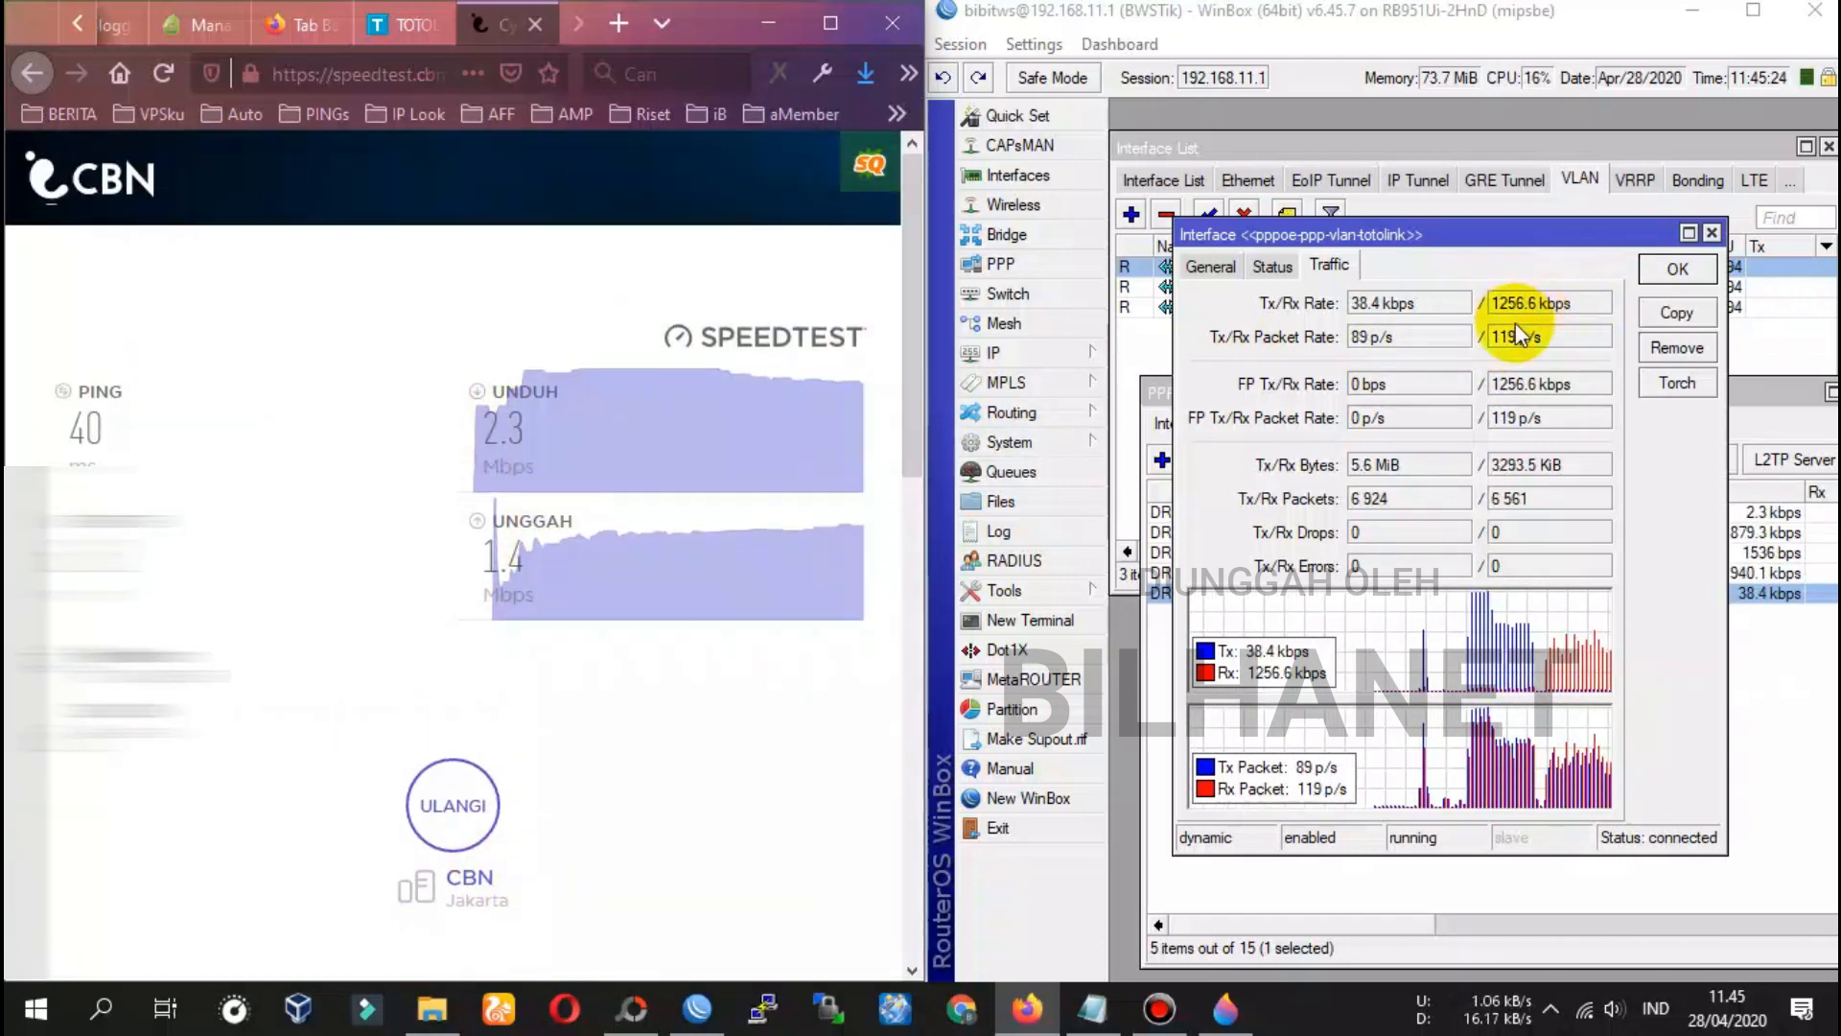
pyautogui.click(1678, 270)
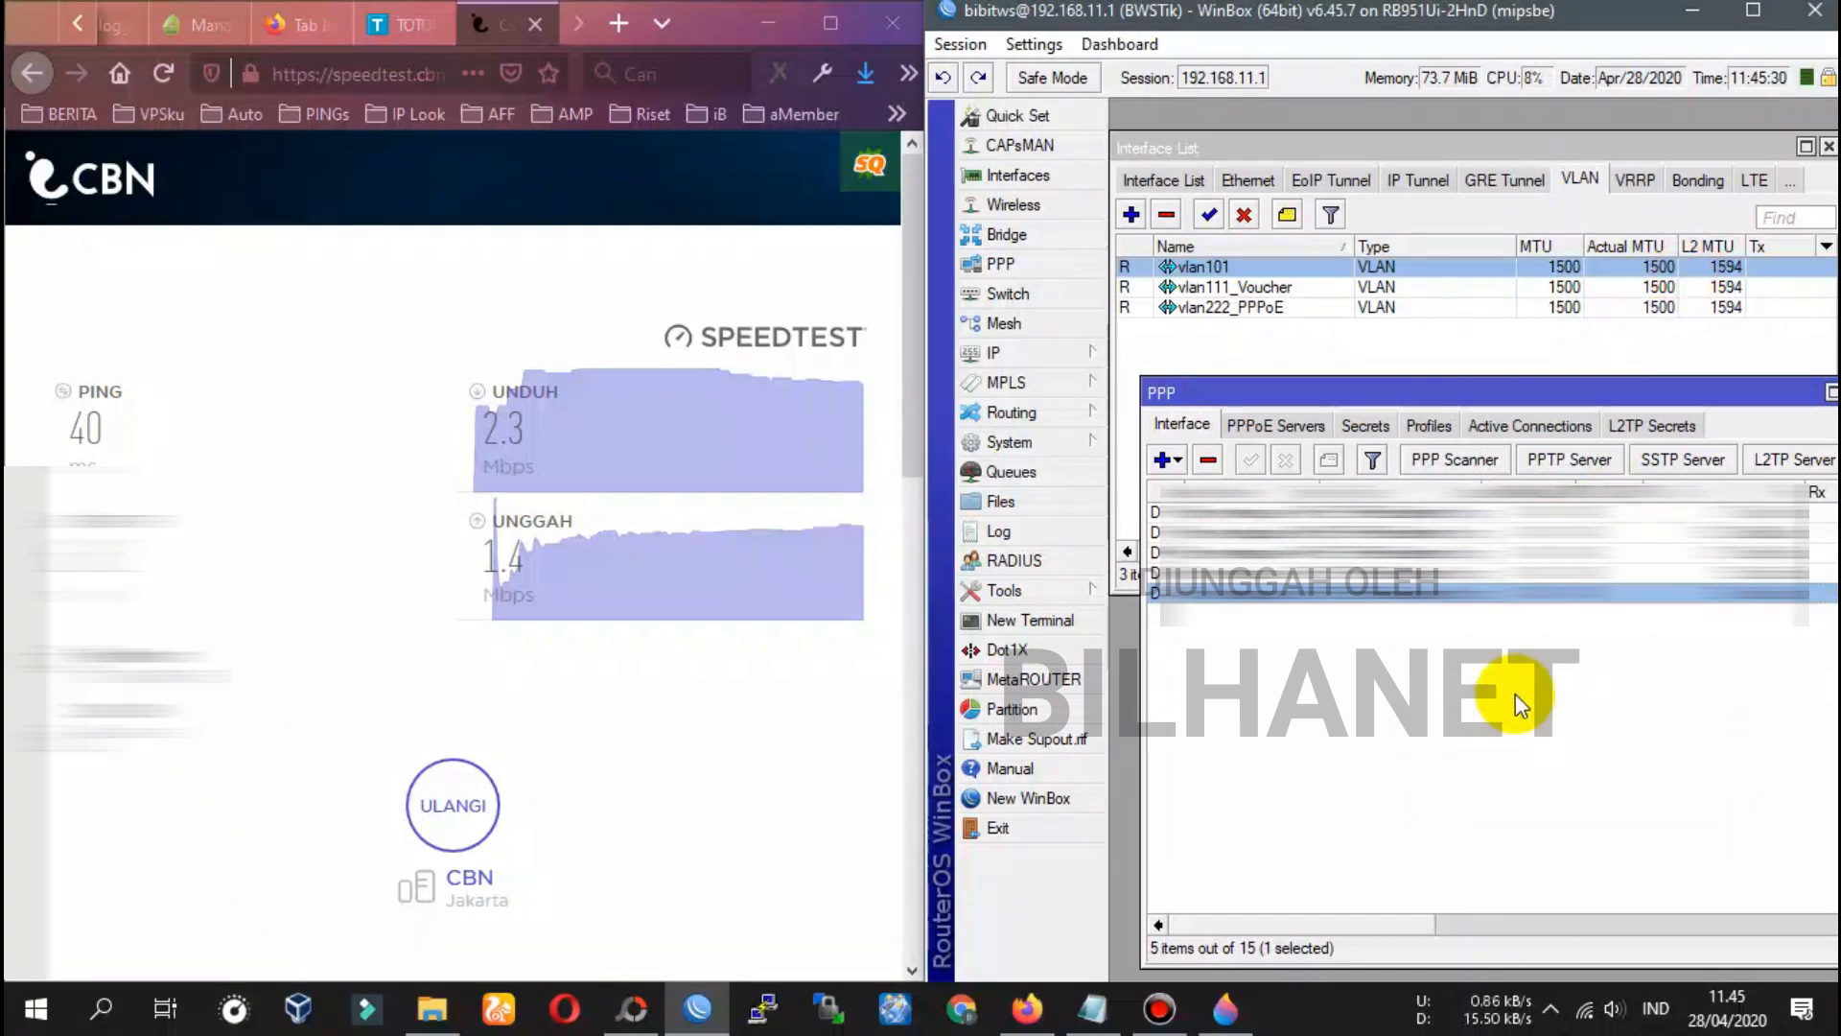
# Add the note 'Sekarang cek hotspot di SSID 2: mode voucheran'
pyautogui.click(1095, 1025)
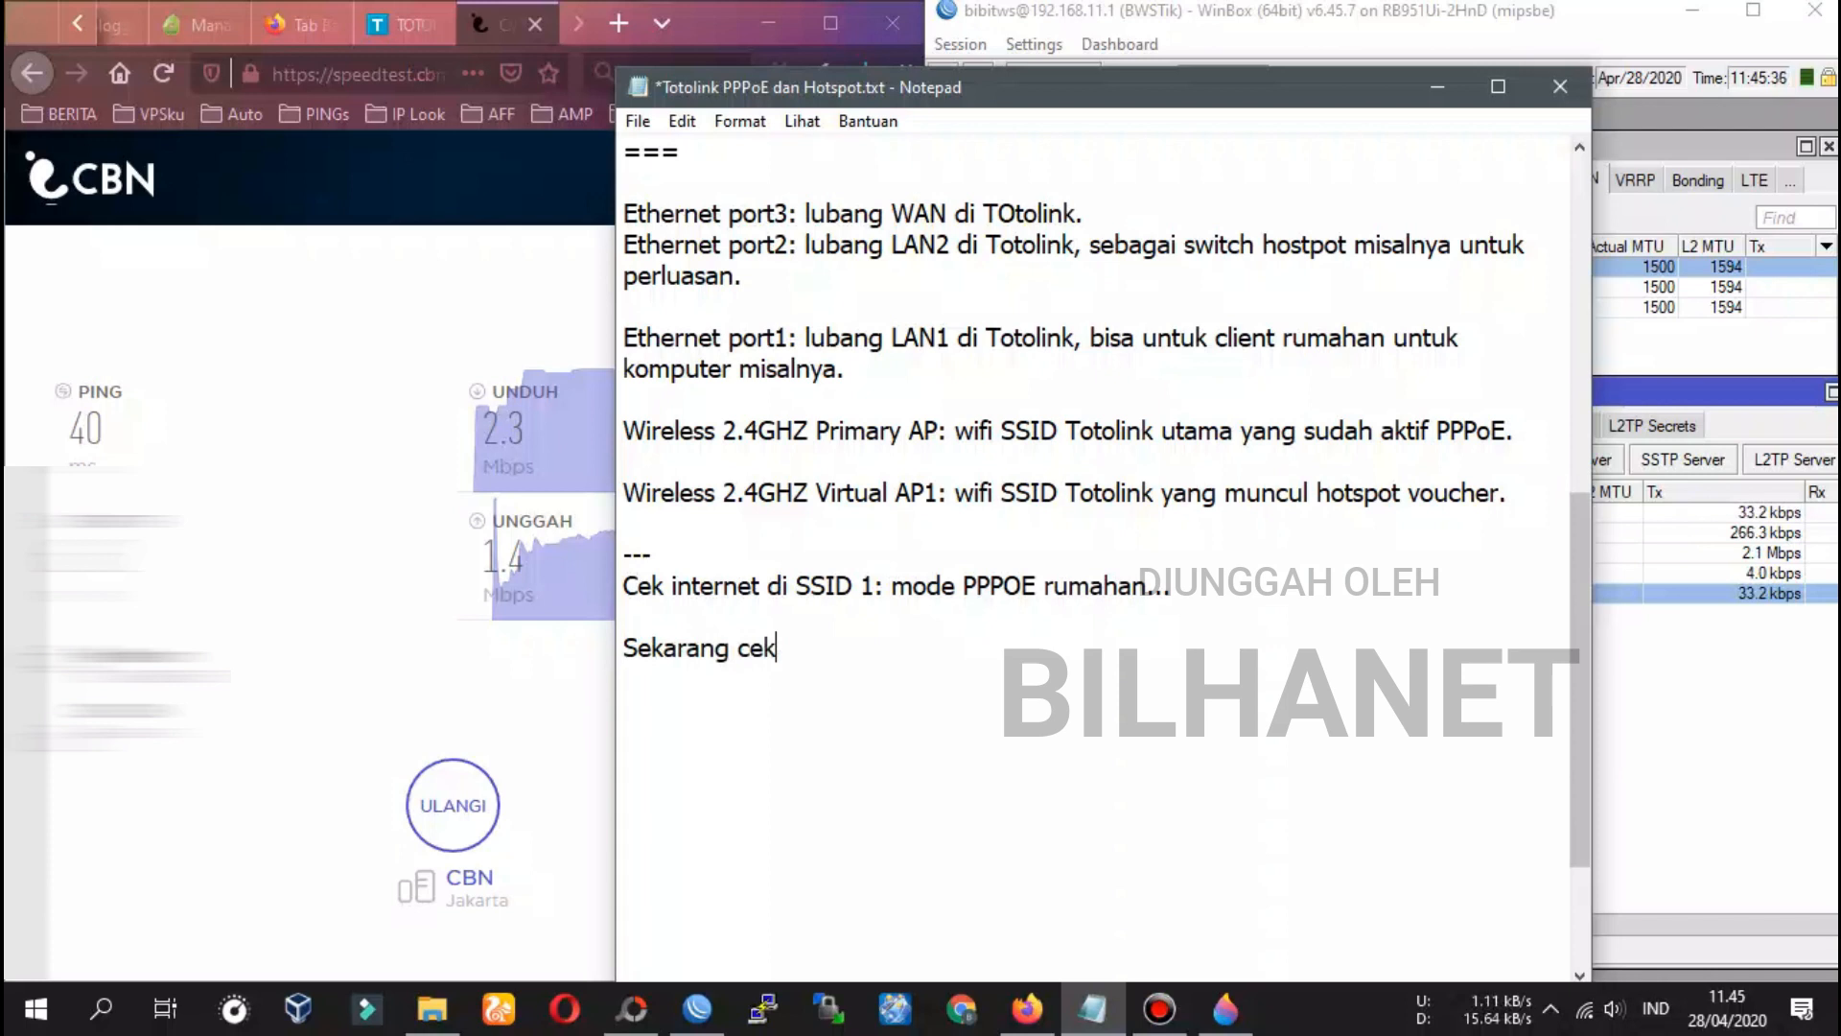
pyautogui.write('otspot di S')
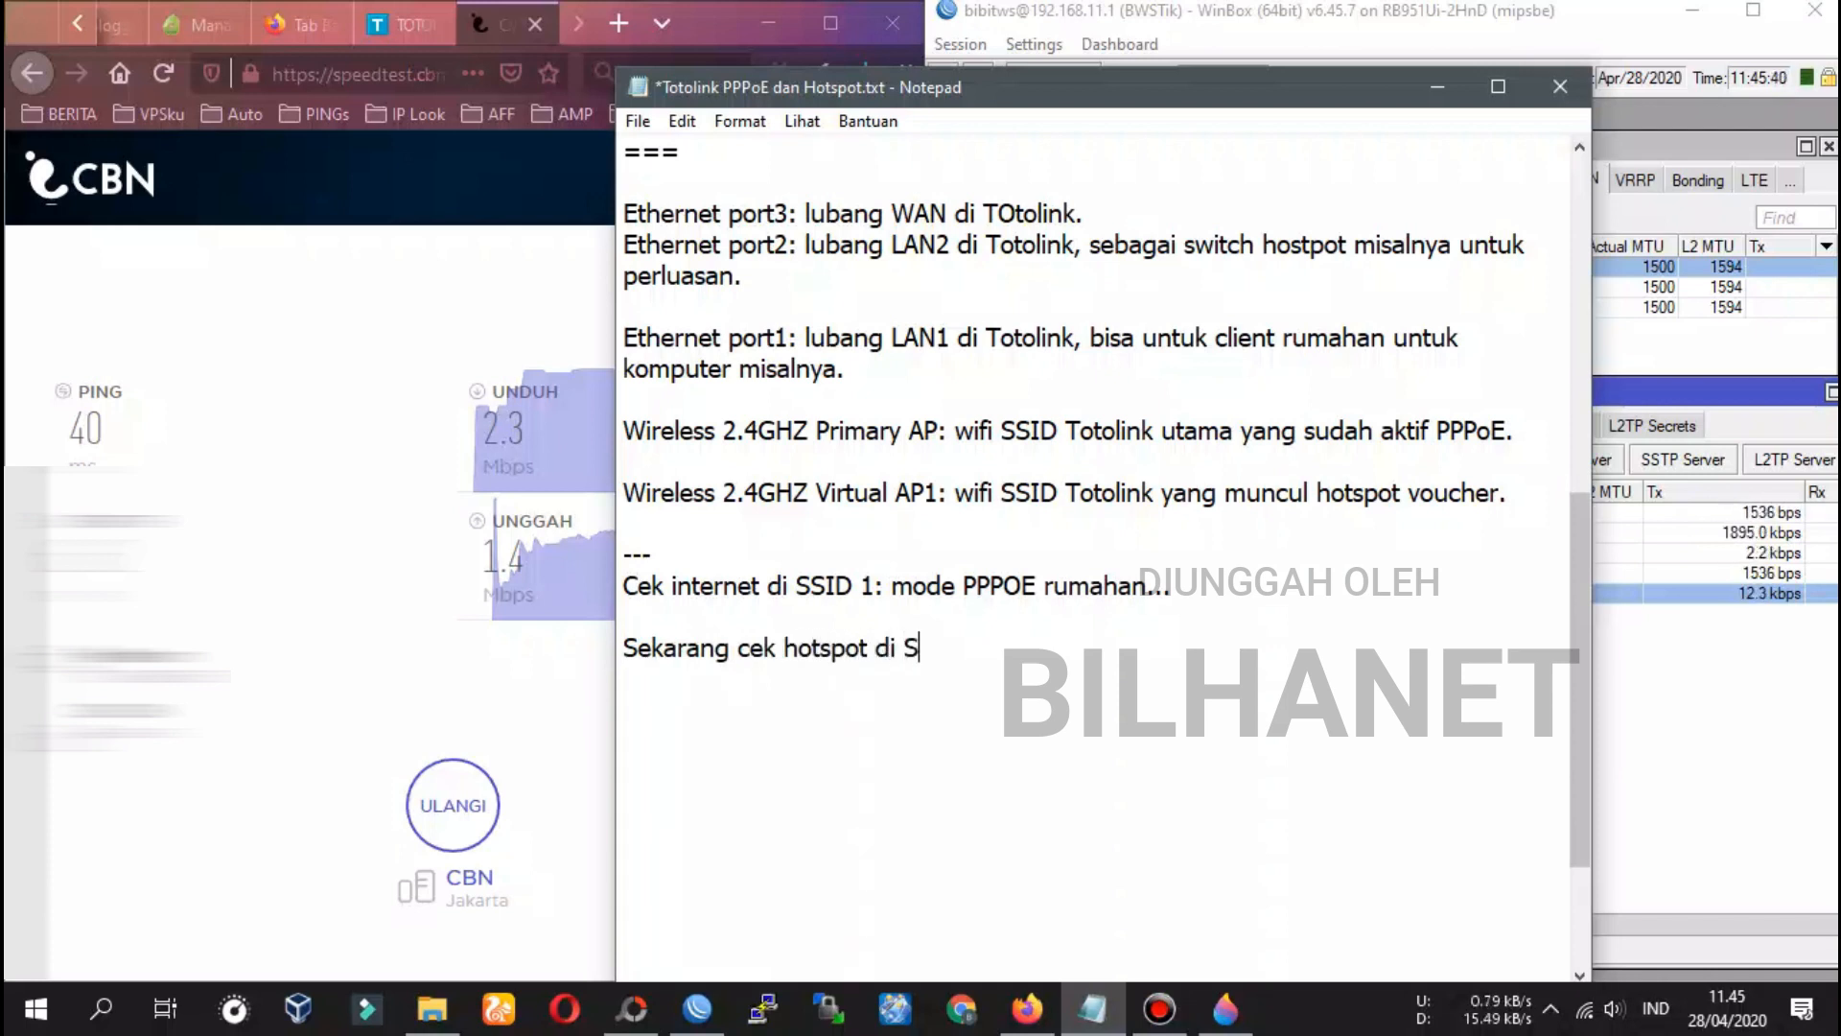
pyautogui.write('SID 2: mode voucheran...')
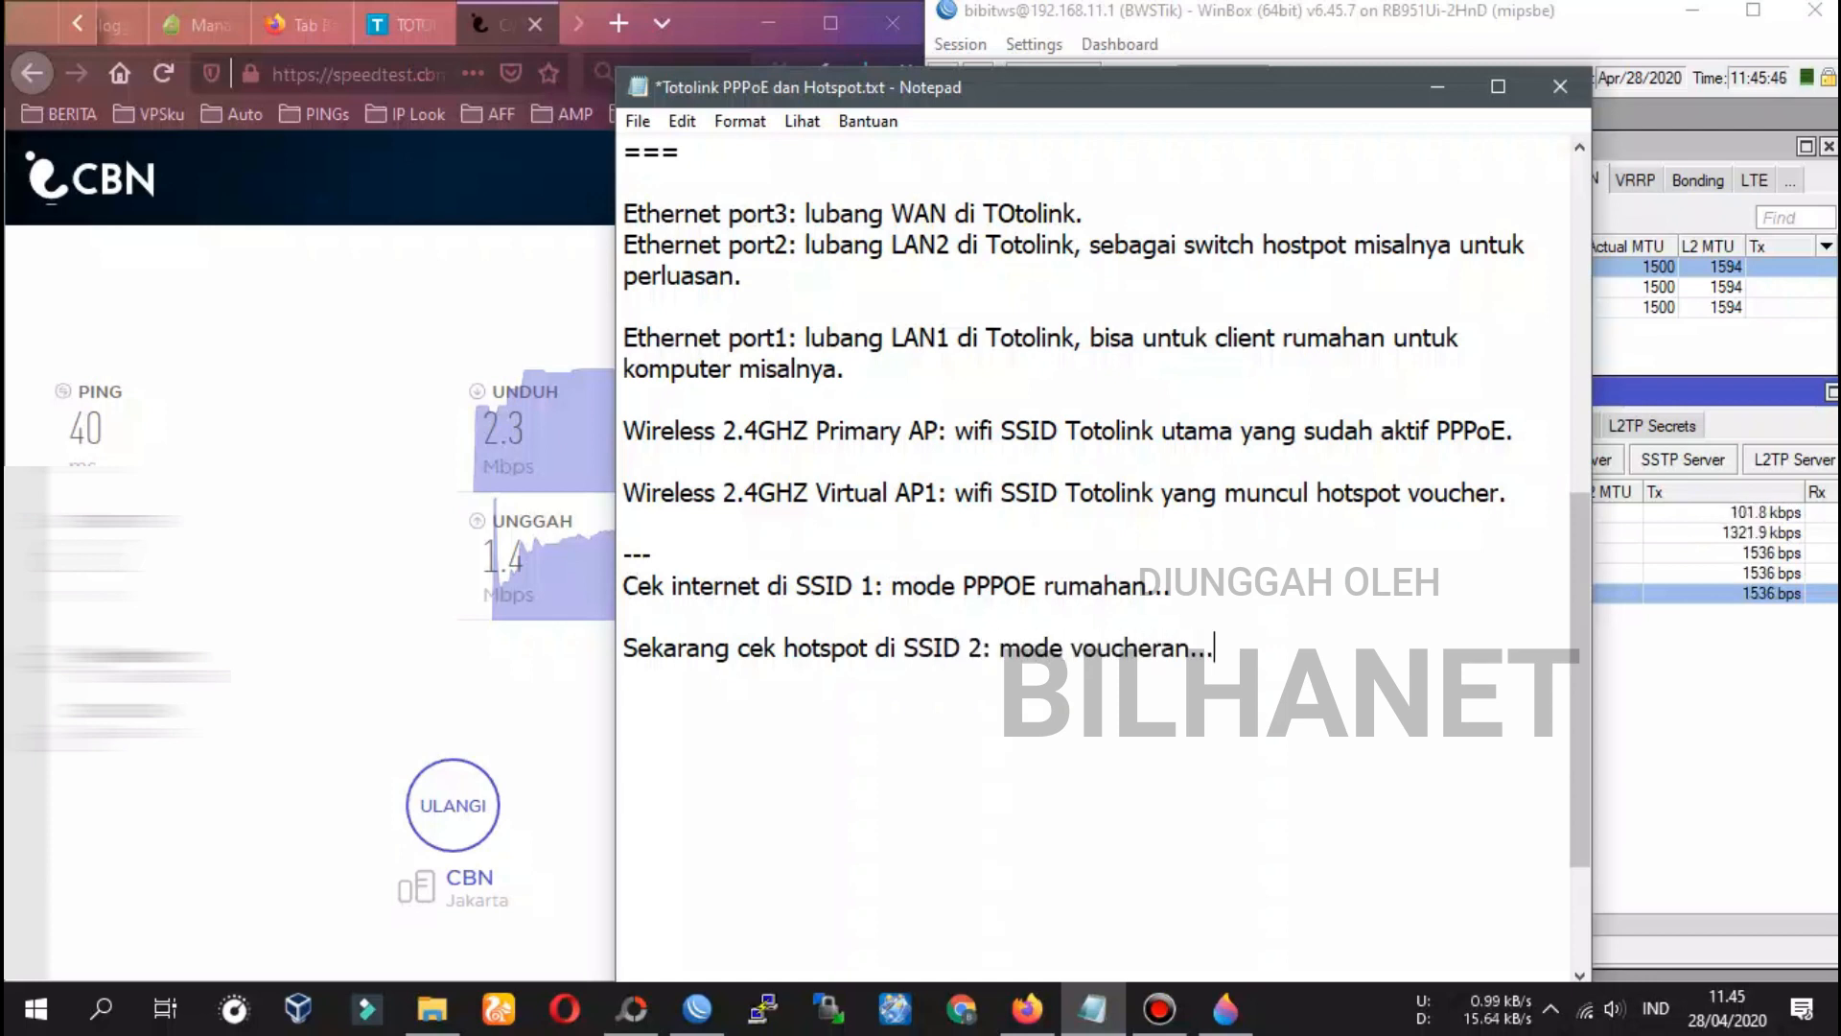
# Disconnect from TOTOLINK_N200RE 2 and join the open TOTOLINK_VOUCHER network
pyautogui.click(1582, 1018)
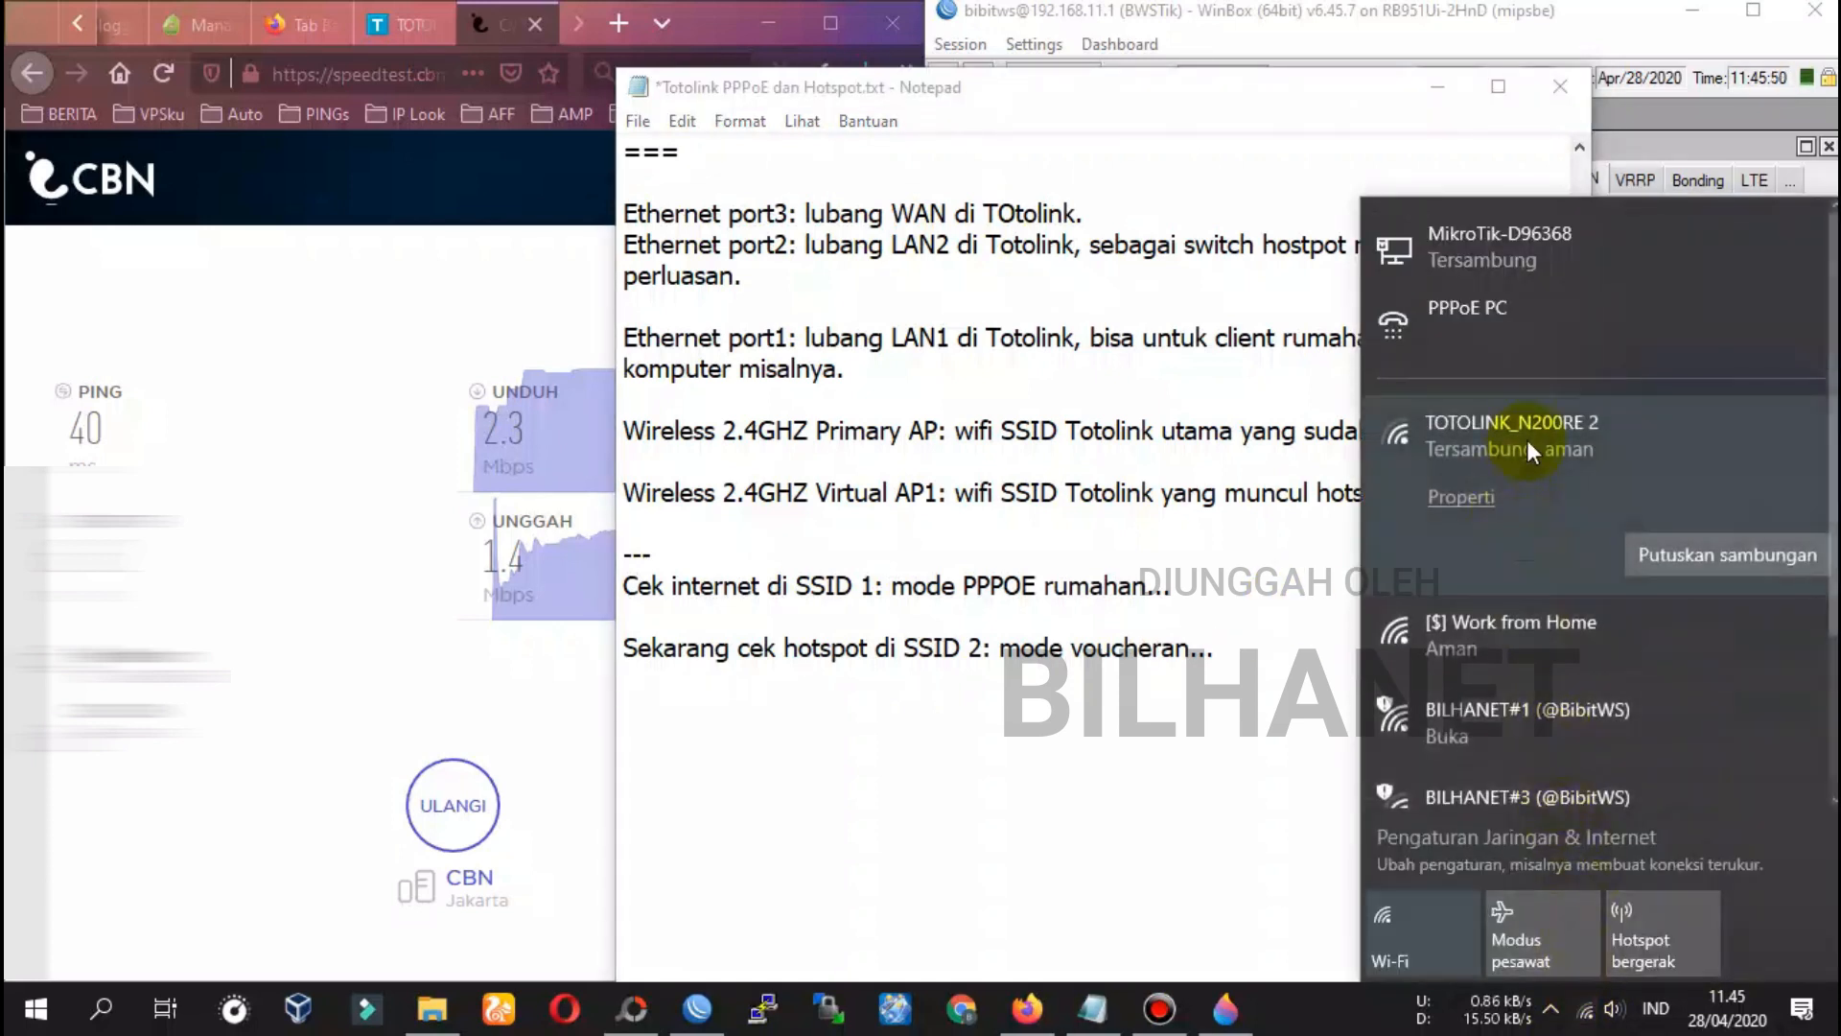
pyautogui.click(1673, 566)
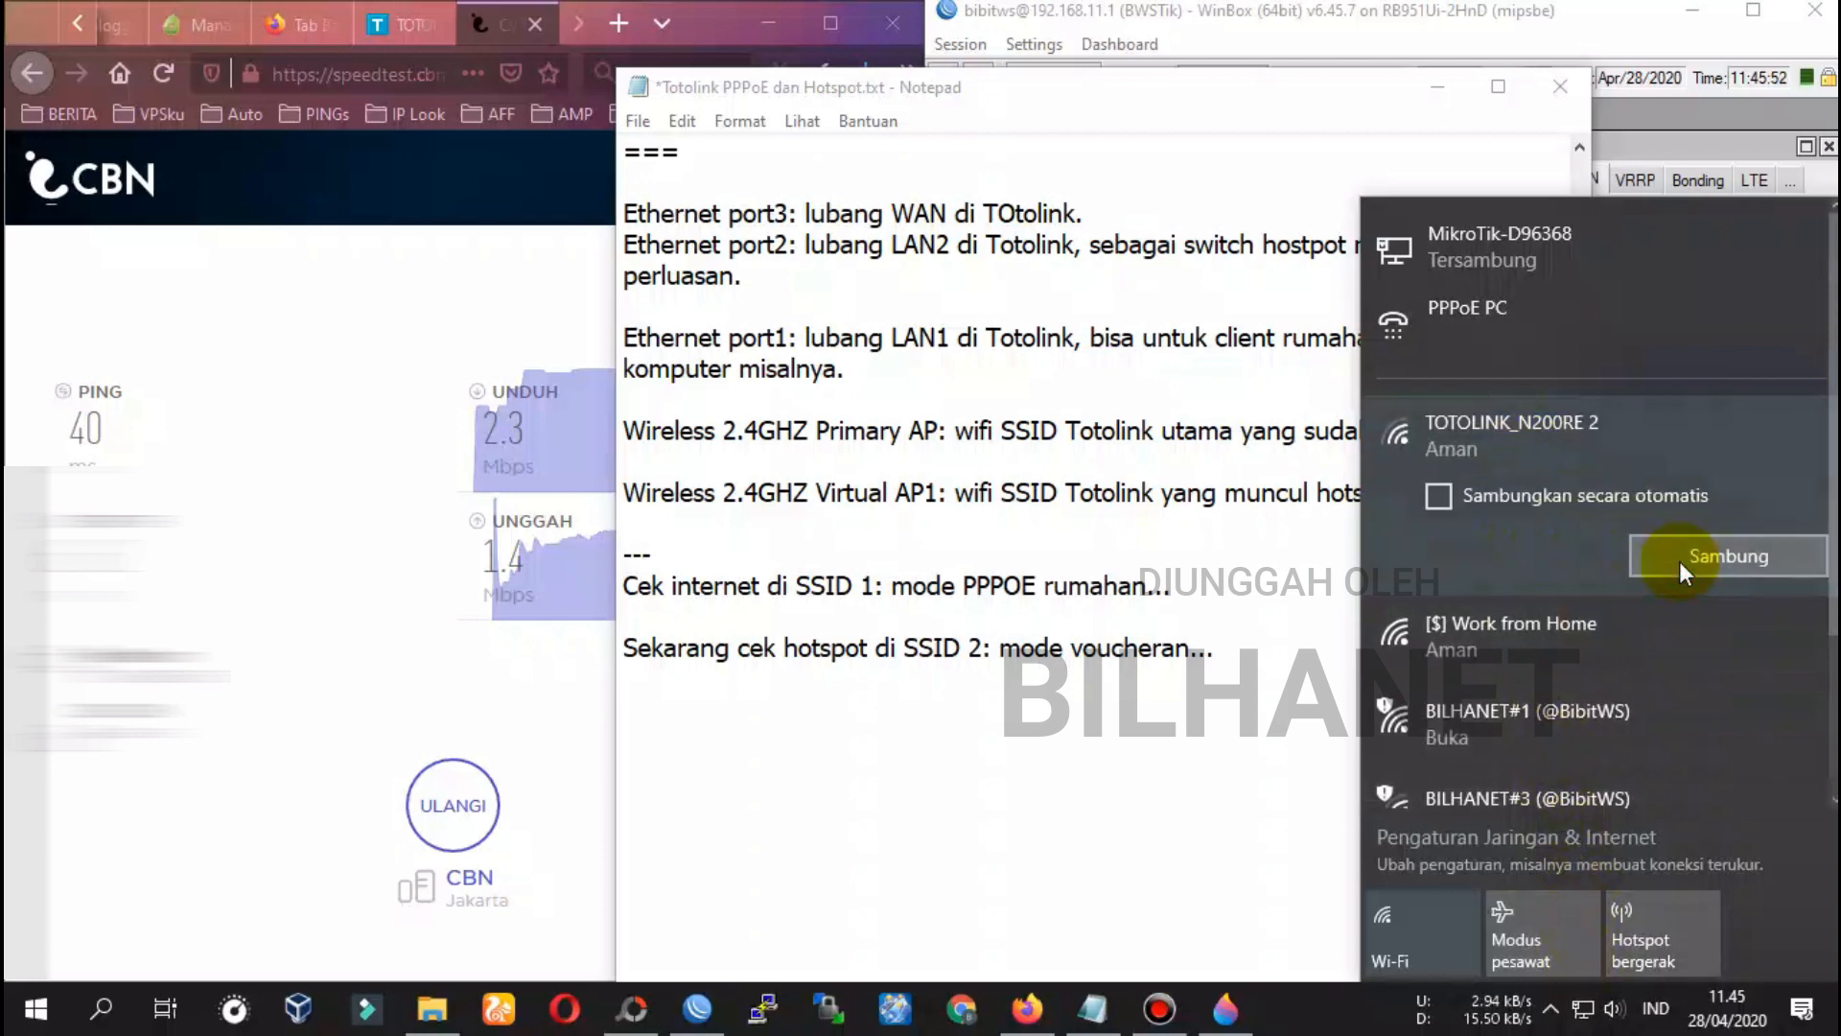
pyautogui.scroll(-3, 1625, 555)
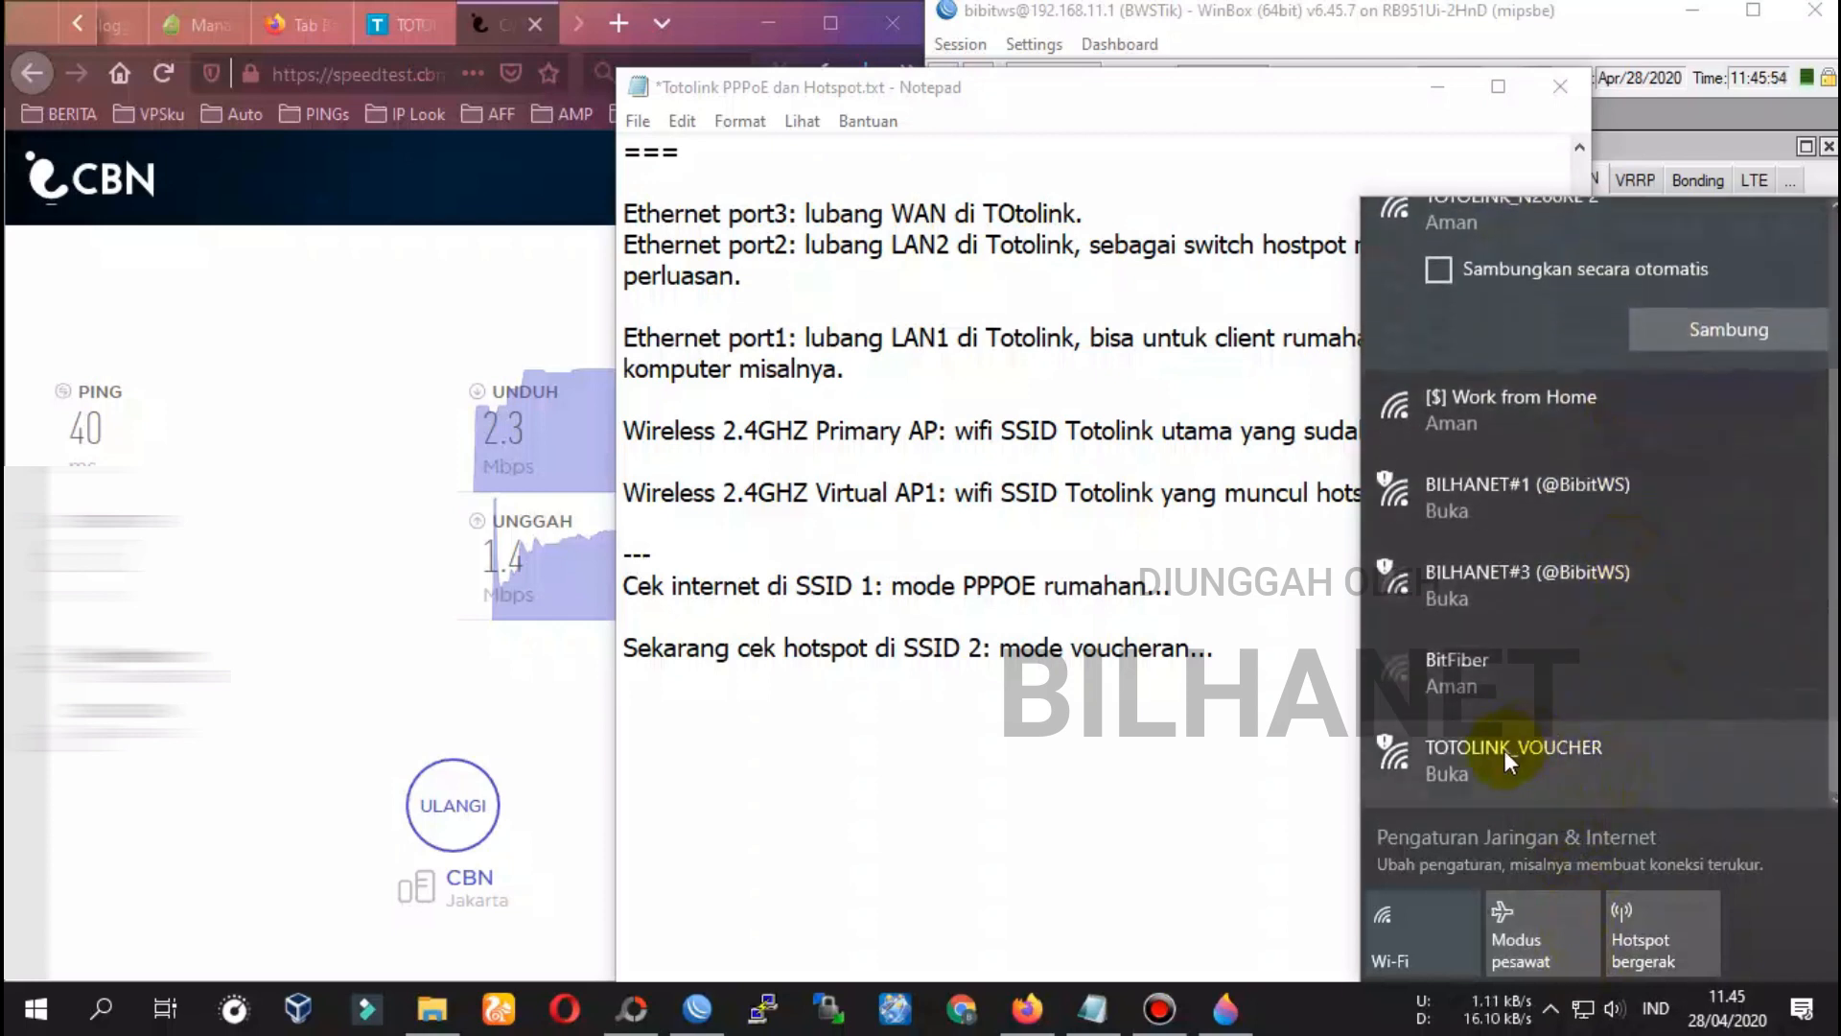
pyautogui.click(1530, 764)
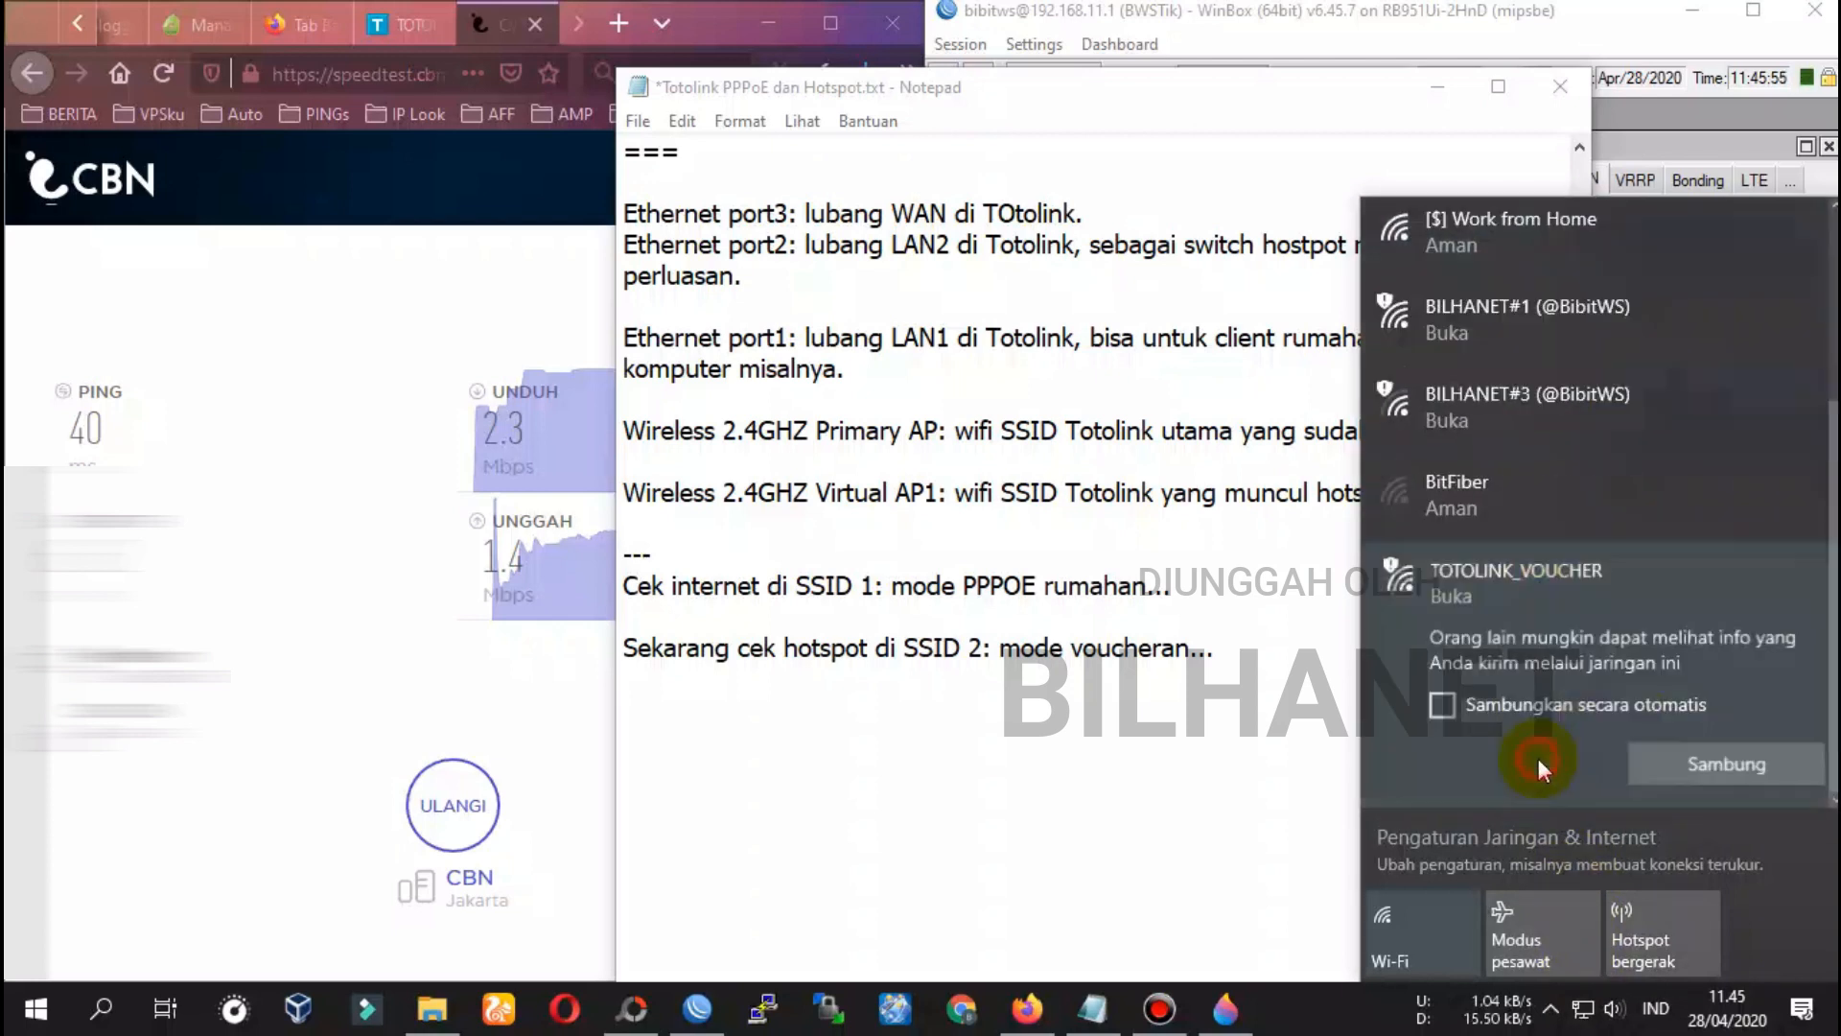
pyautogui.click(1712, 771)
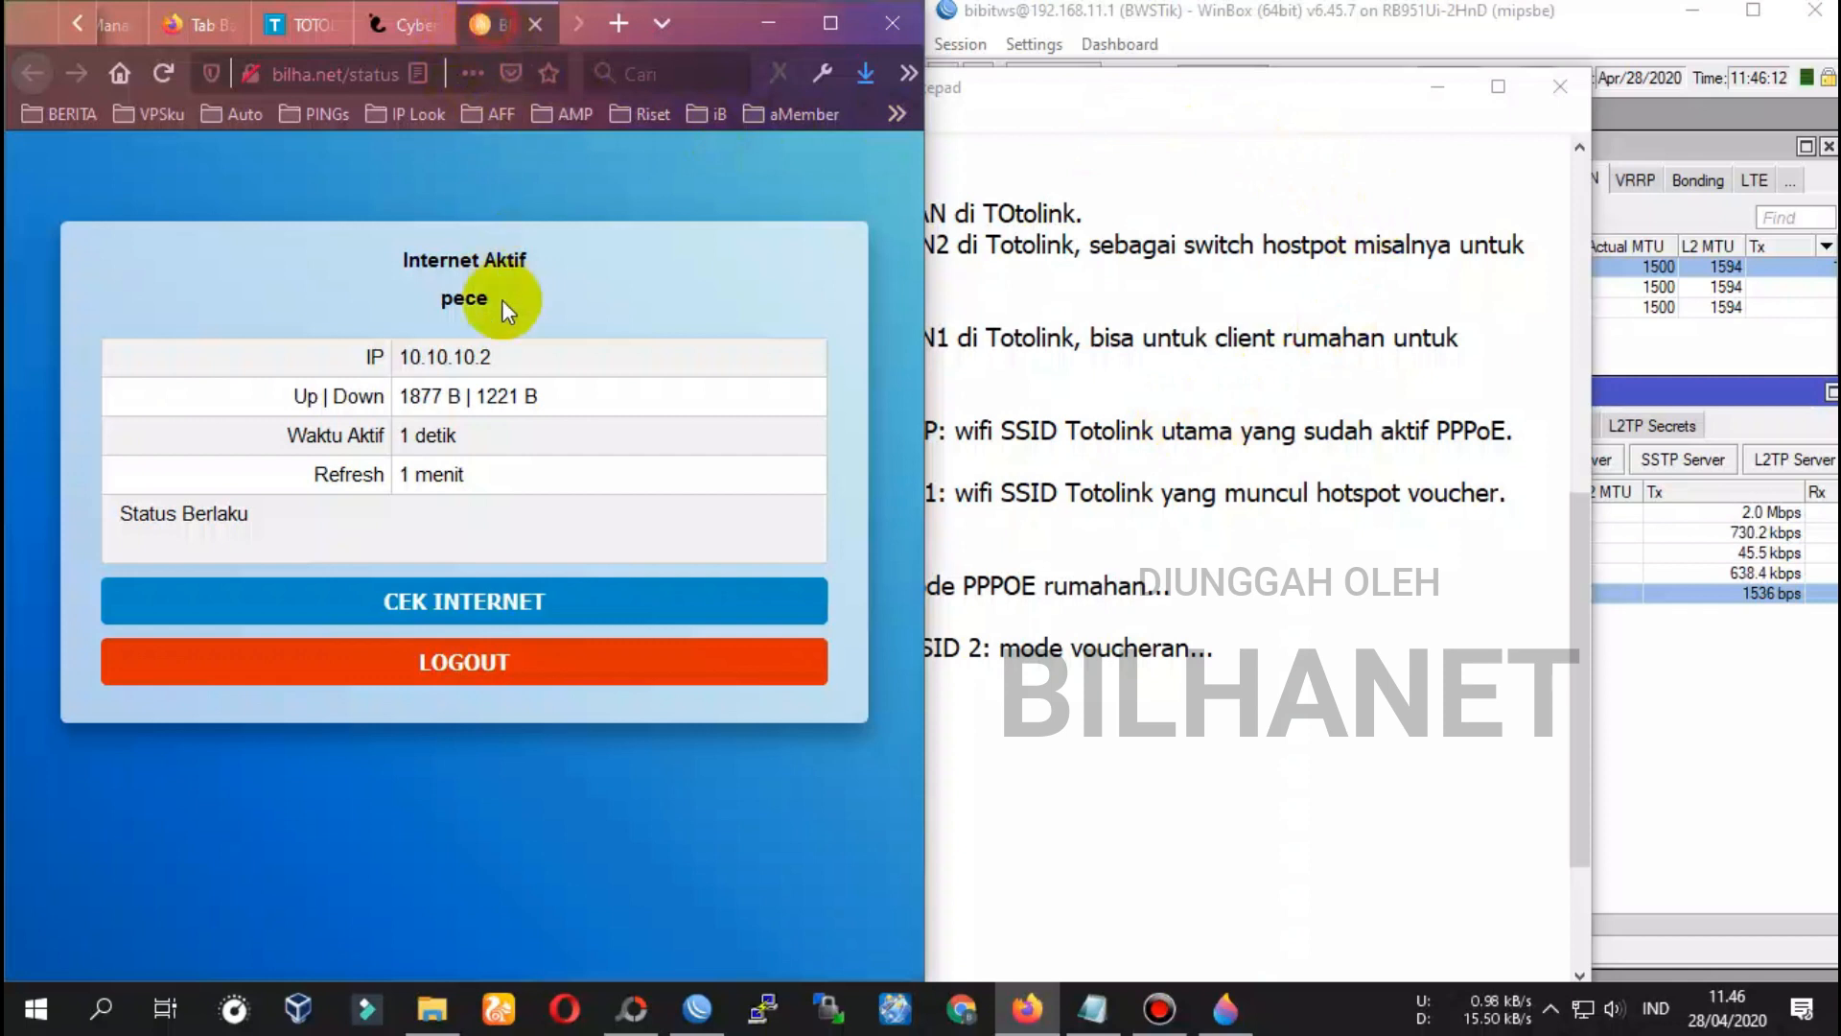
# Log the voucher session out of the bilha.net hotspot portal and return to WinBox
pyautogui.moveTo(434, 298); pyautogui.dragTo(487, 295)
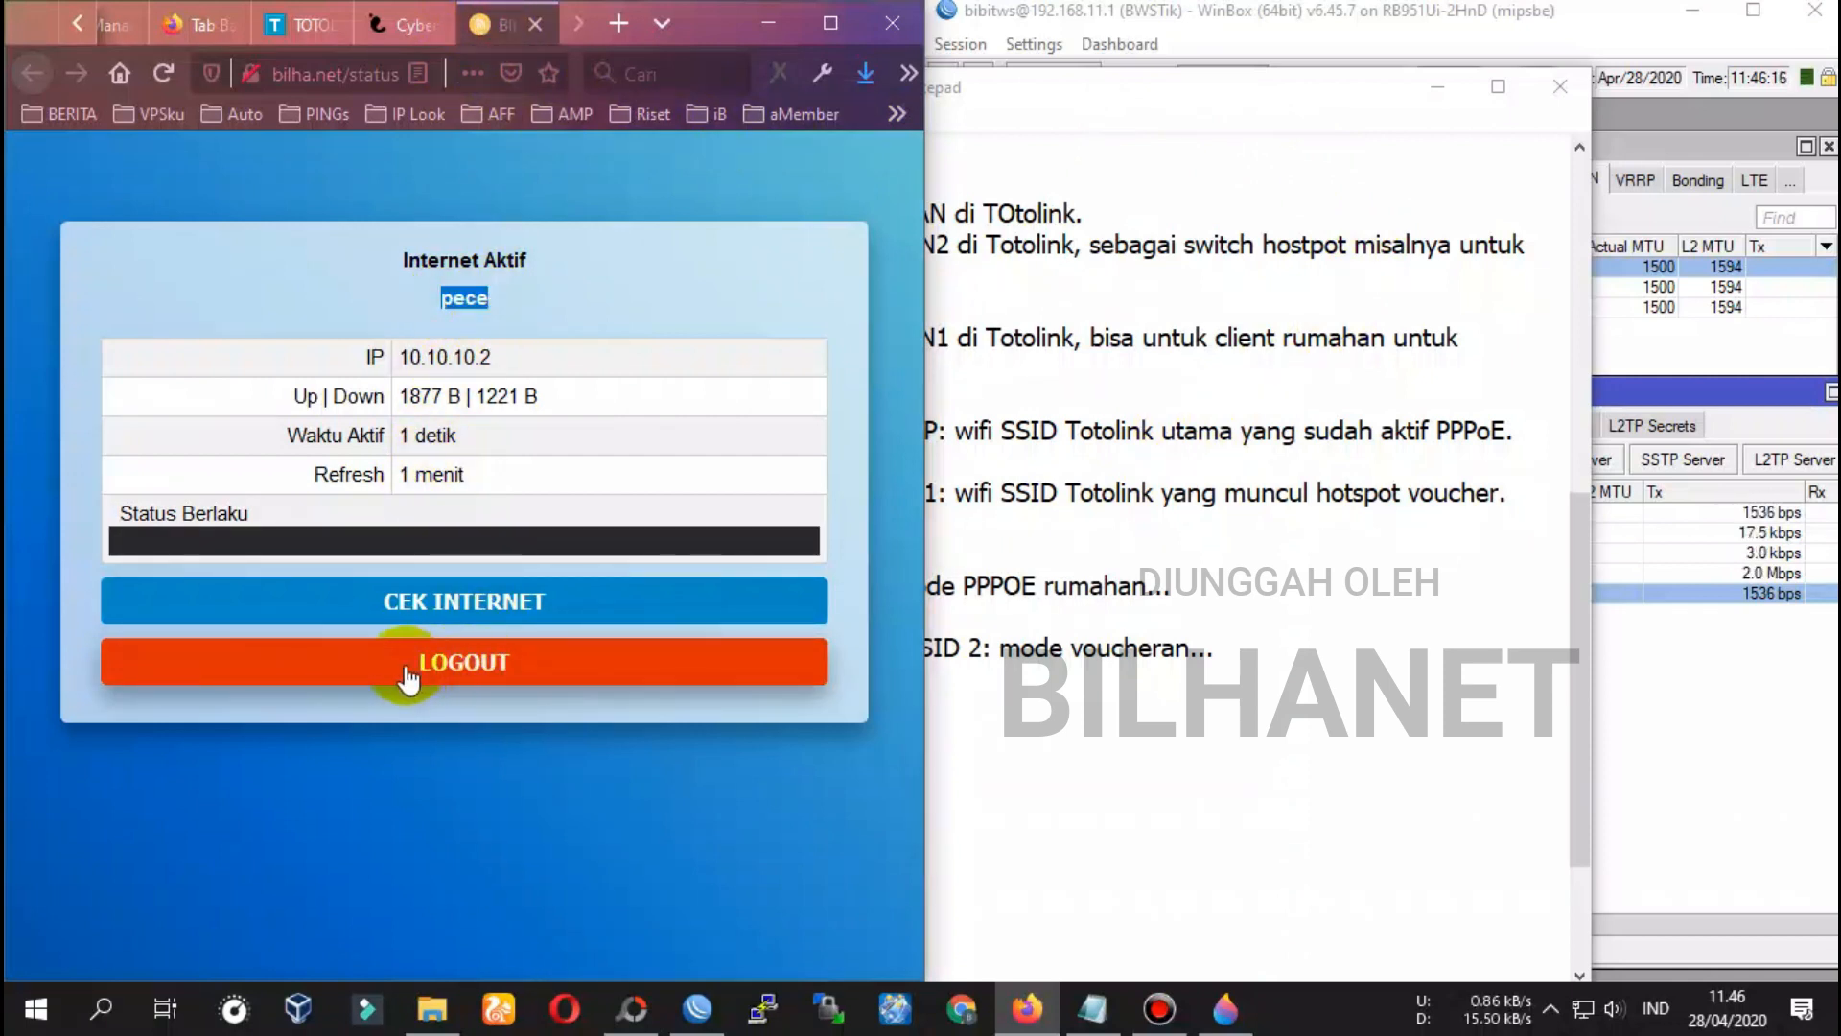
pyautogui.click(485, 668)
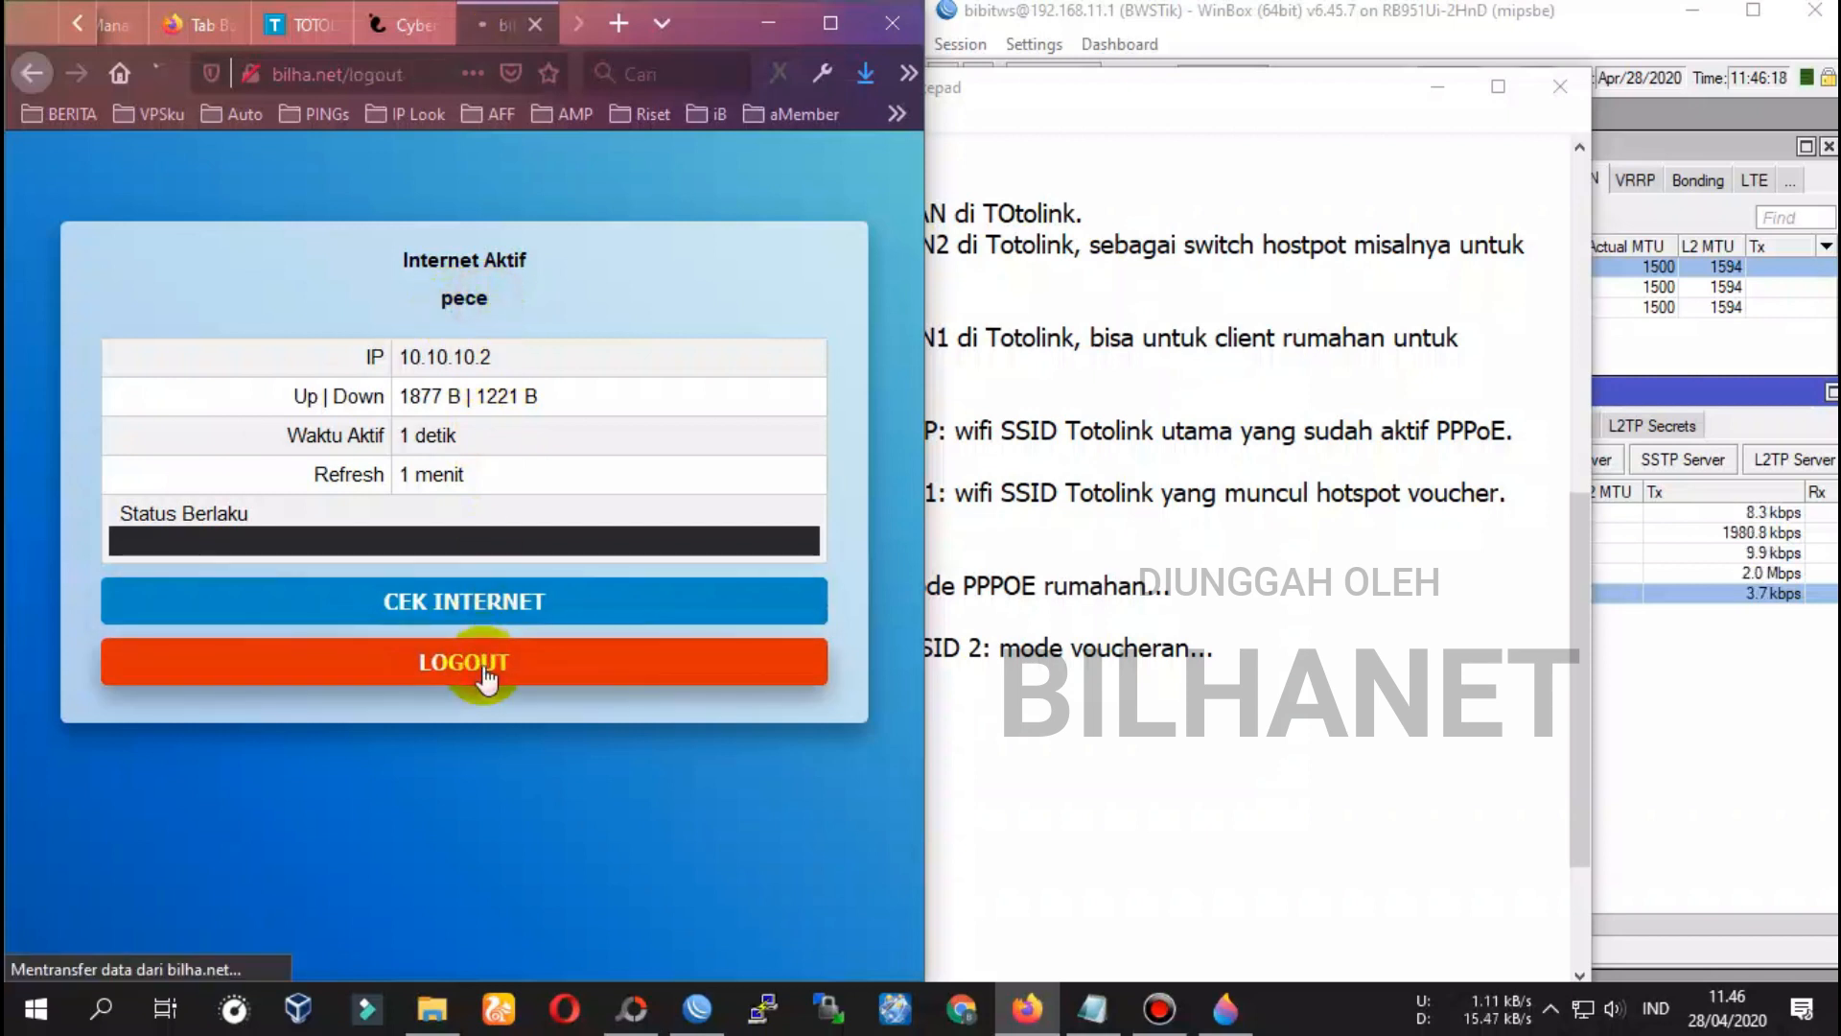
pyautogui.click(1677, 148)
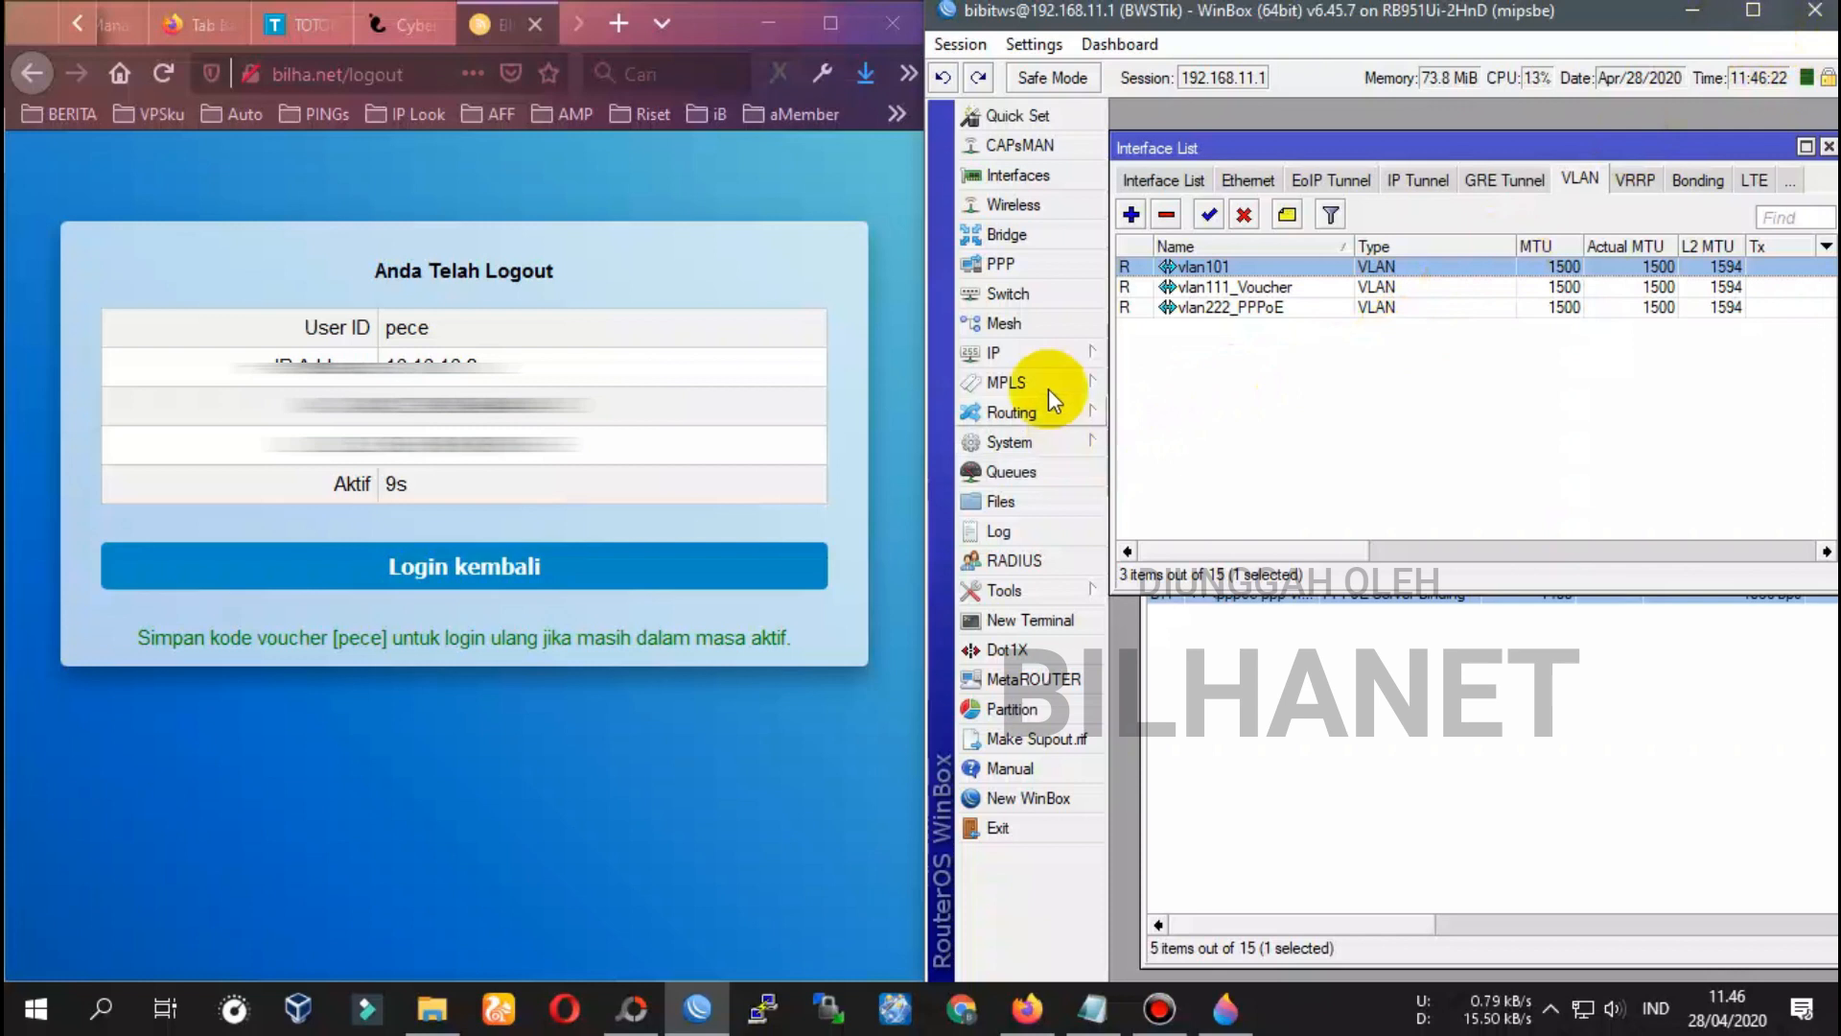
# Delete the voucher user's login cookie under IP > Hotspot > Cookies
pyautogui.click(997, 353)
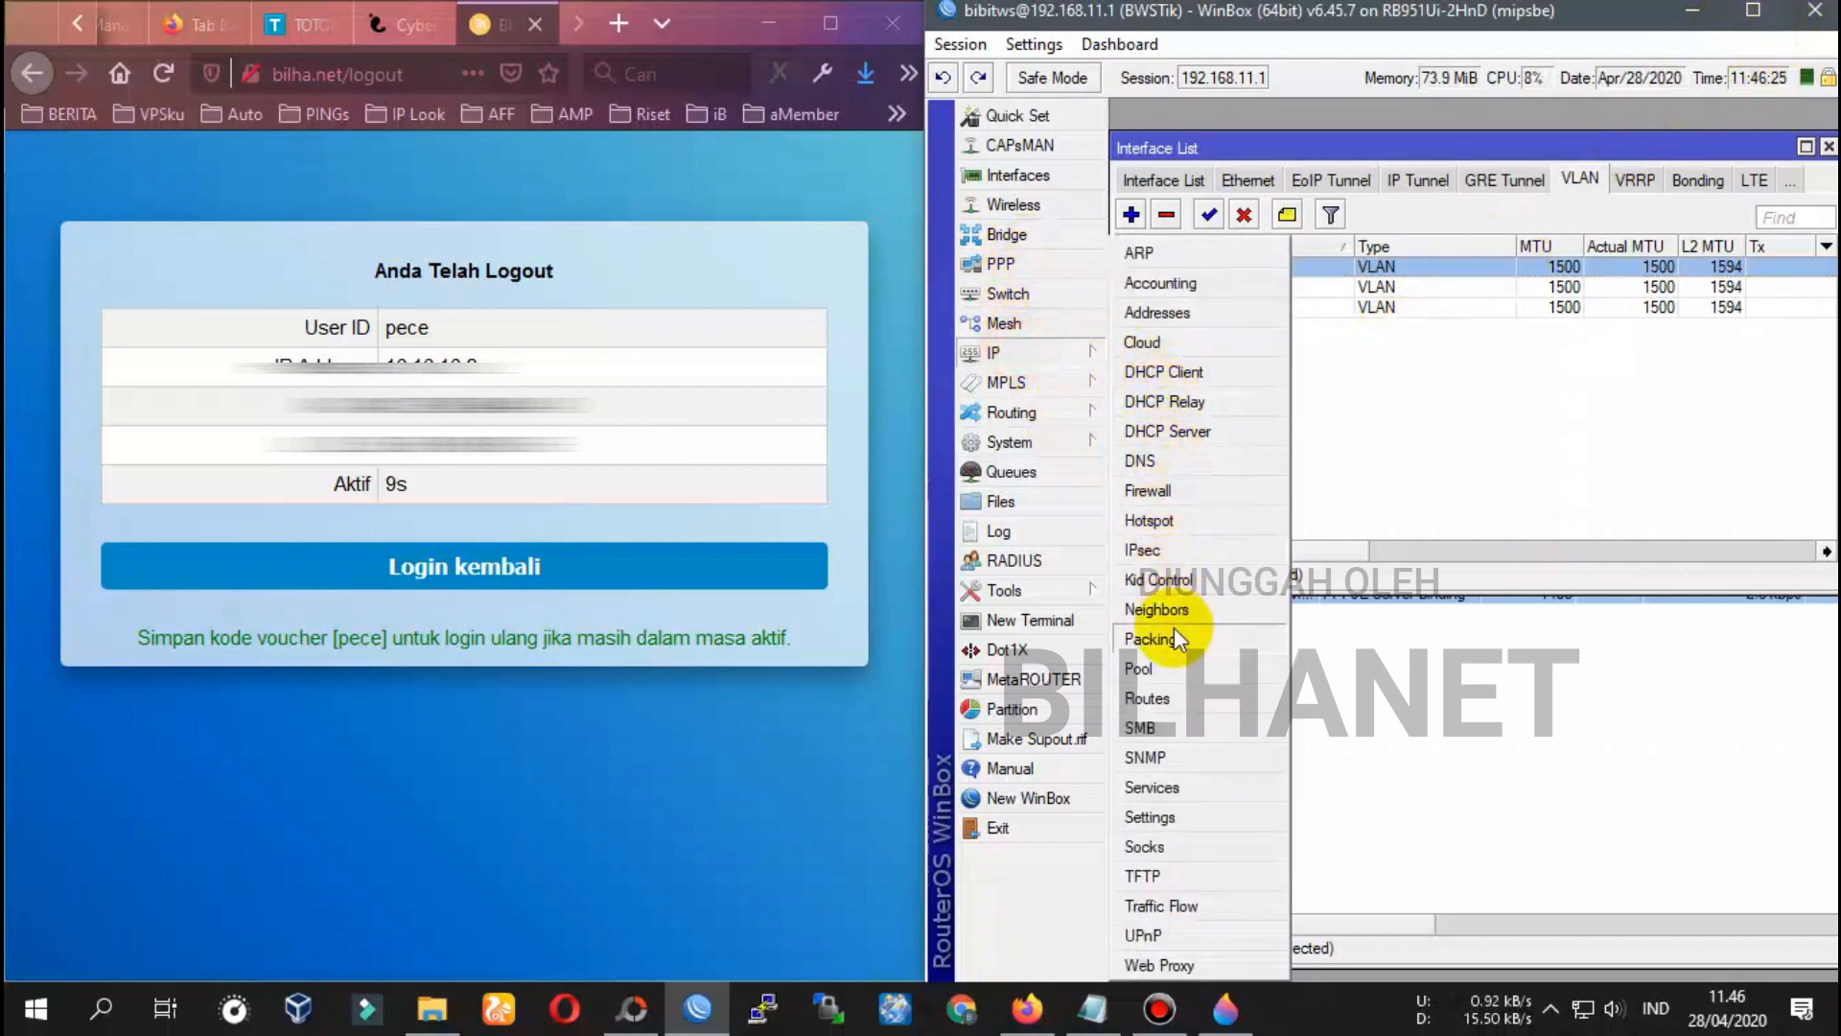
pyautogui.click(1151, 520)
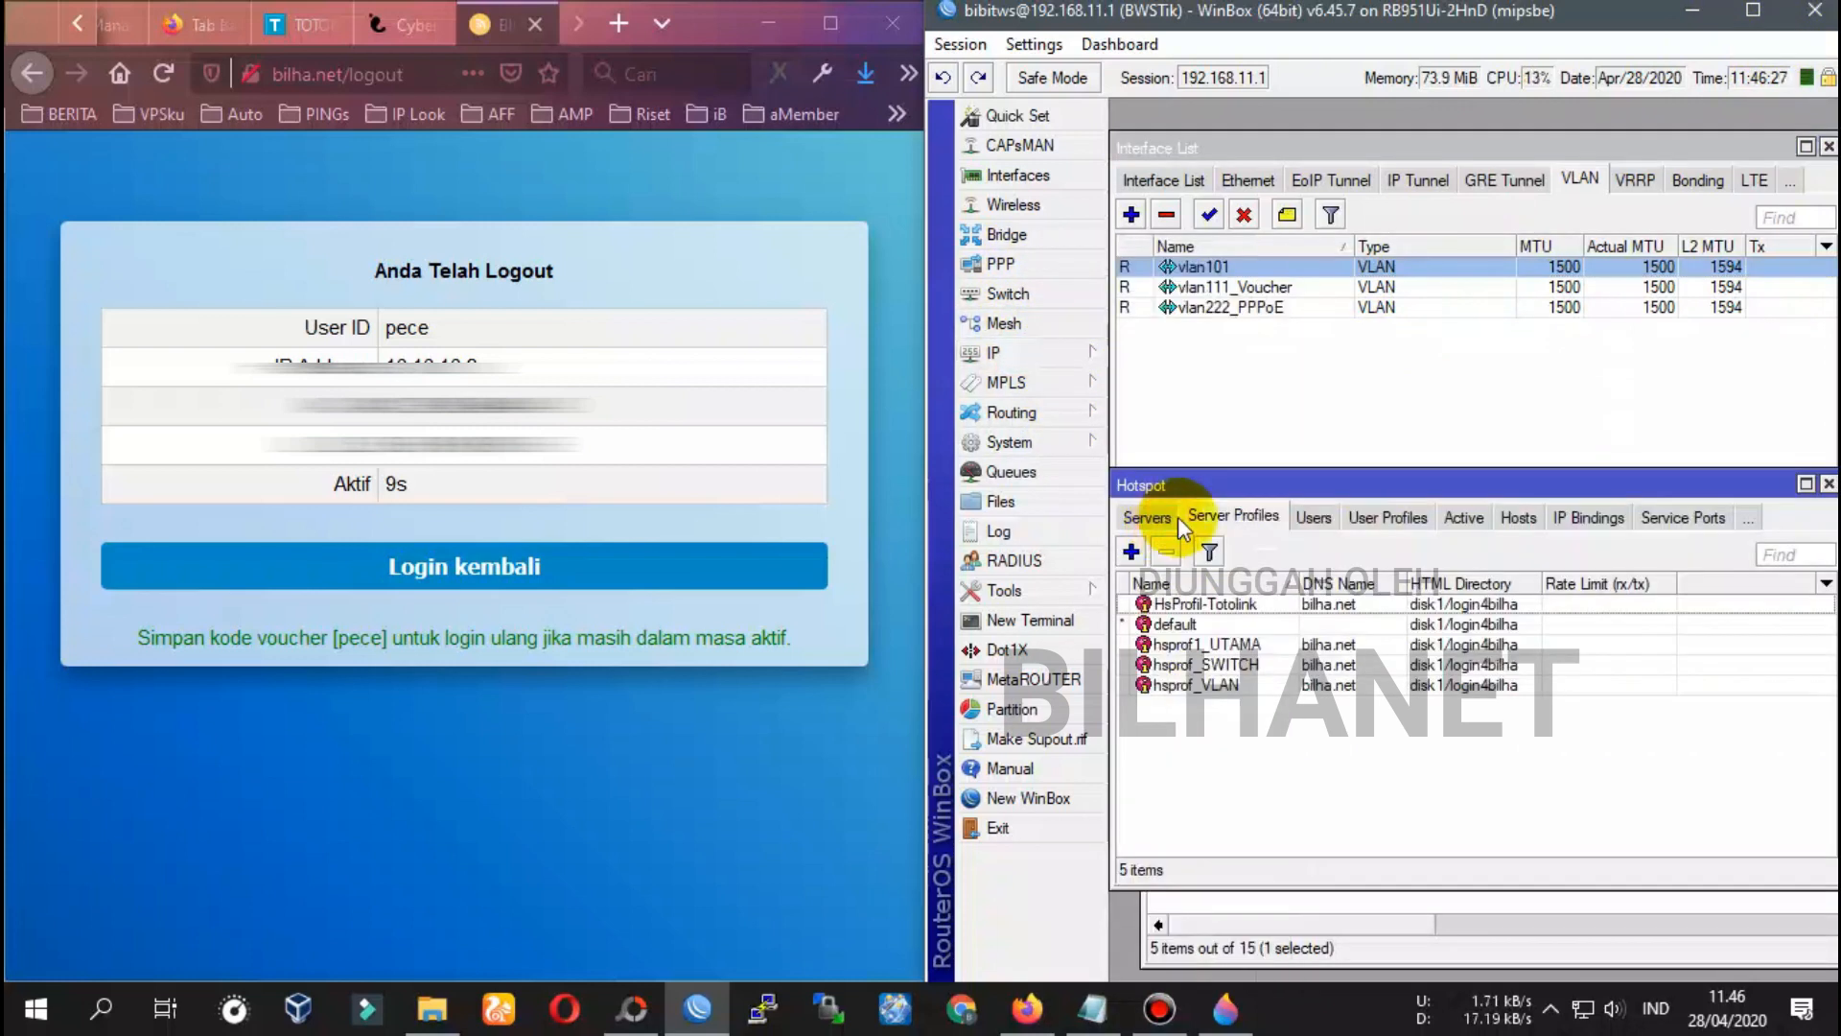
pyautogui.click(1681, 518)
pyautogui.click(1711, 517)
pyautogui.click(1156, 604)
pyautogui.click(1132, 551)
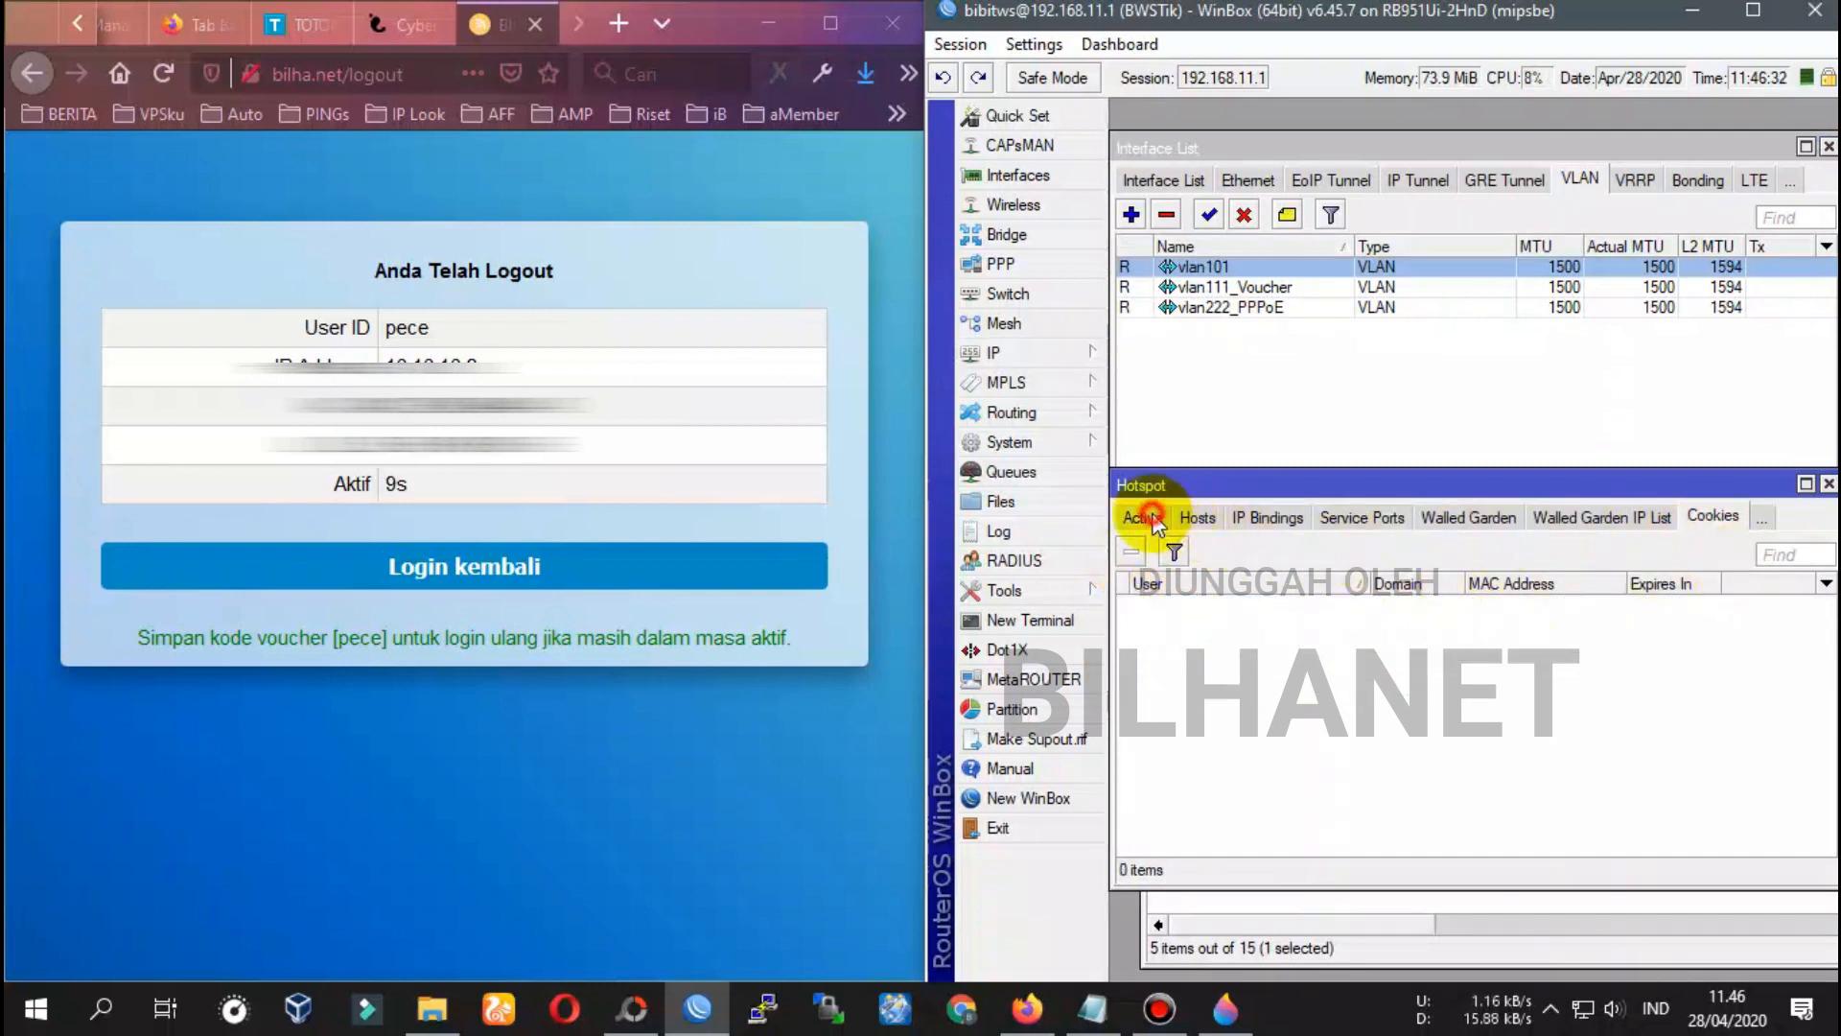
# Start a new hotspot user with the server left set to all
pyautogui.click(1154, 520)
pyautogui.click(1189, 518)
pyautogui.click(1146, 521)
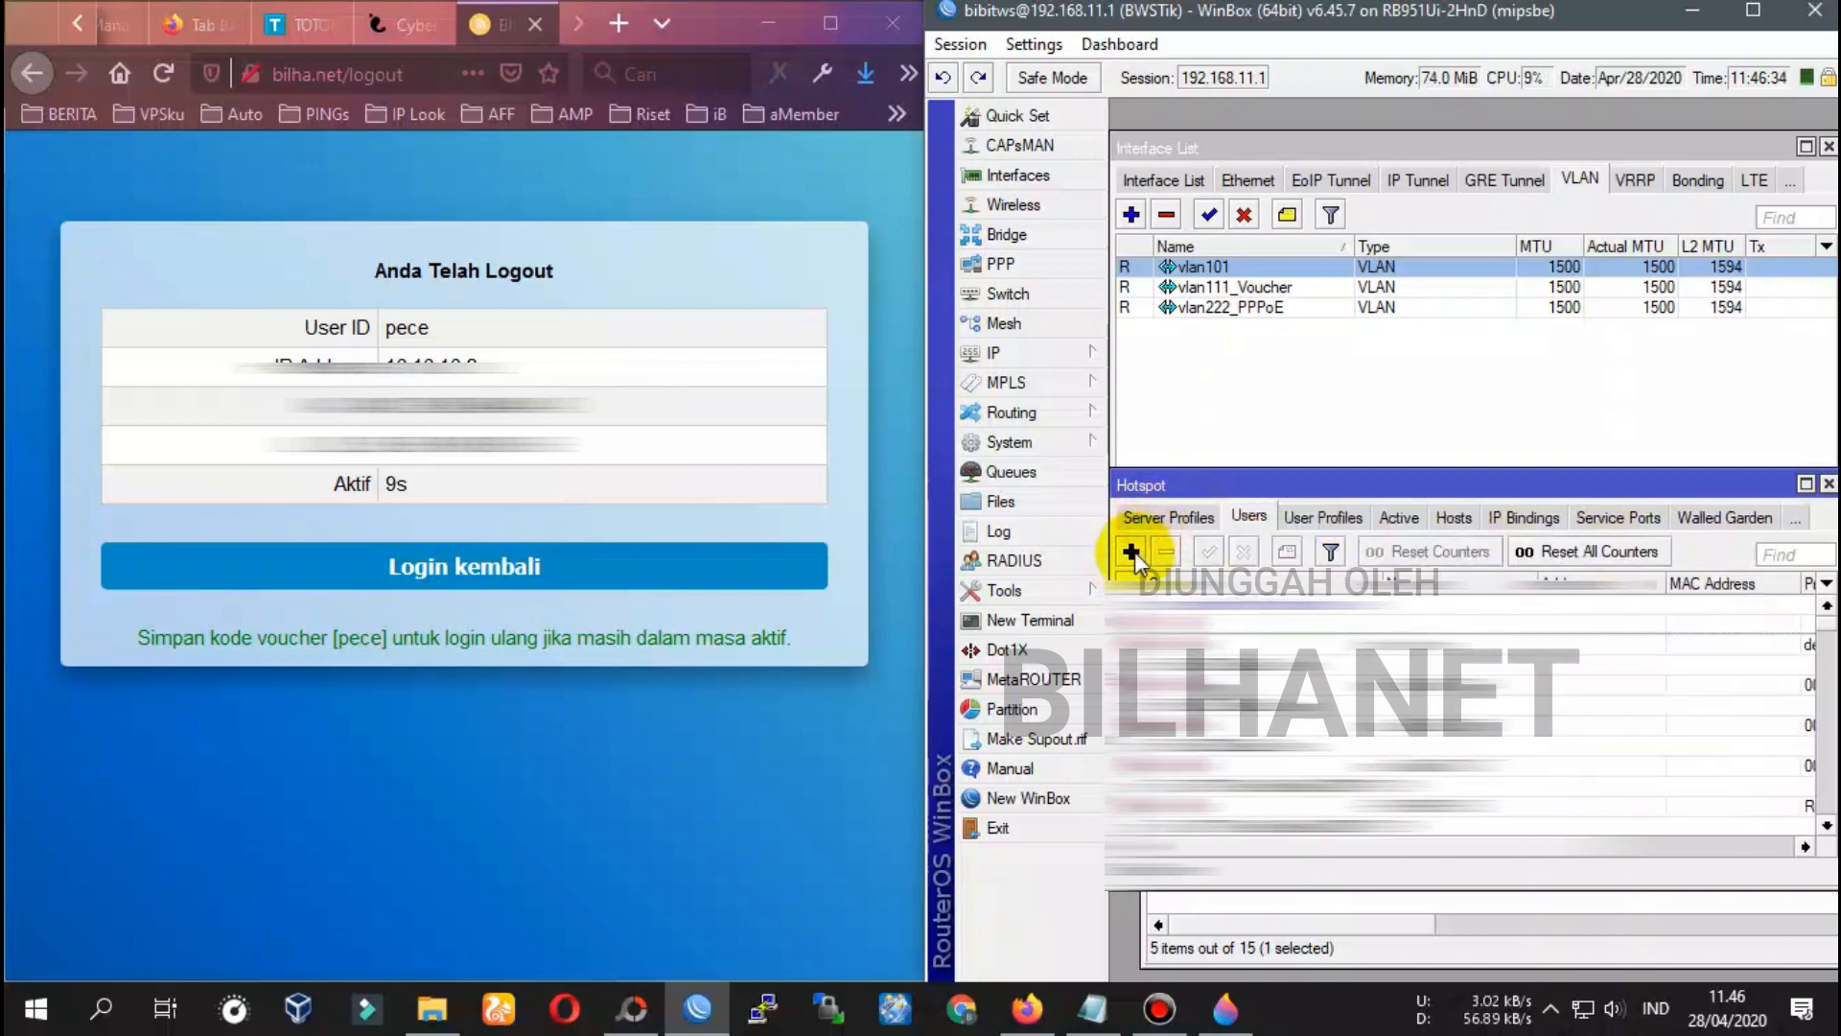
pyautogui.click(1132, 553)
pyautogui.moveTo(1430, 339); pyautogui.dragTo(1288, 375)
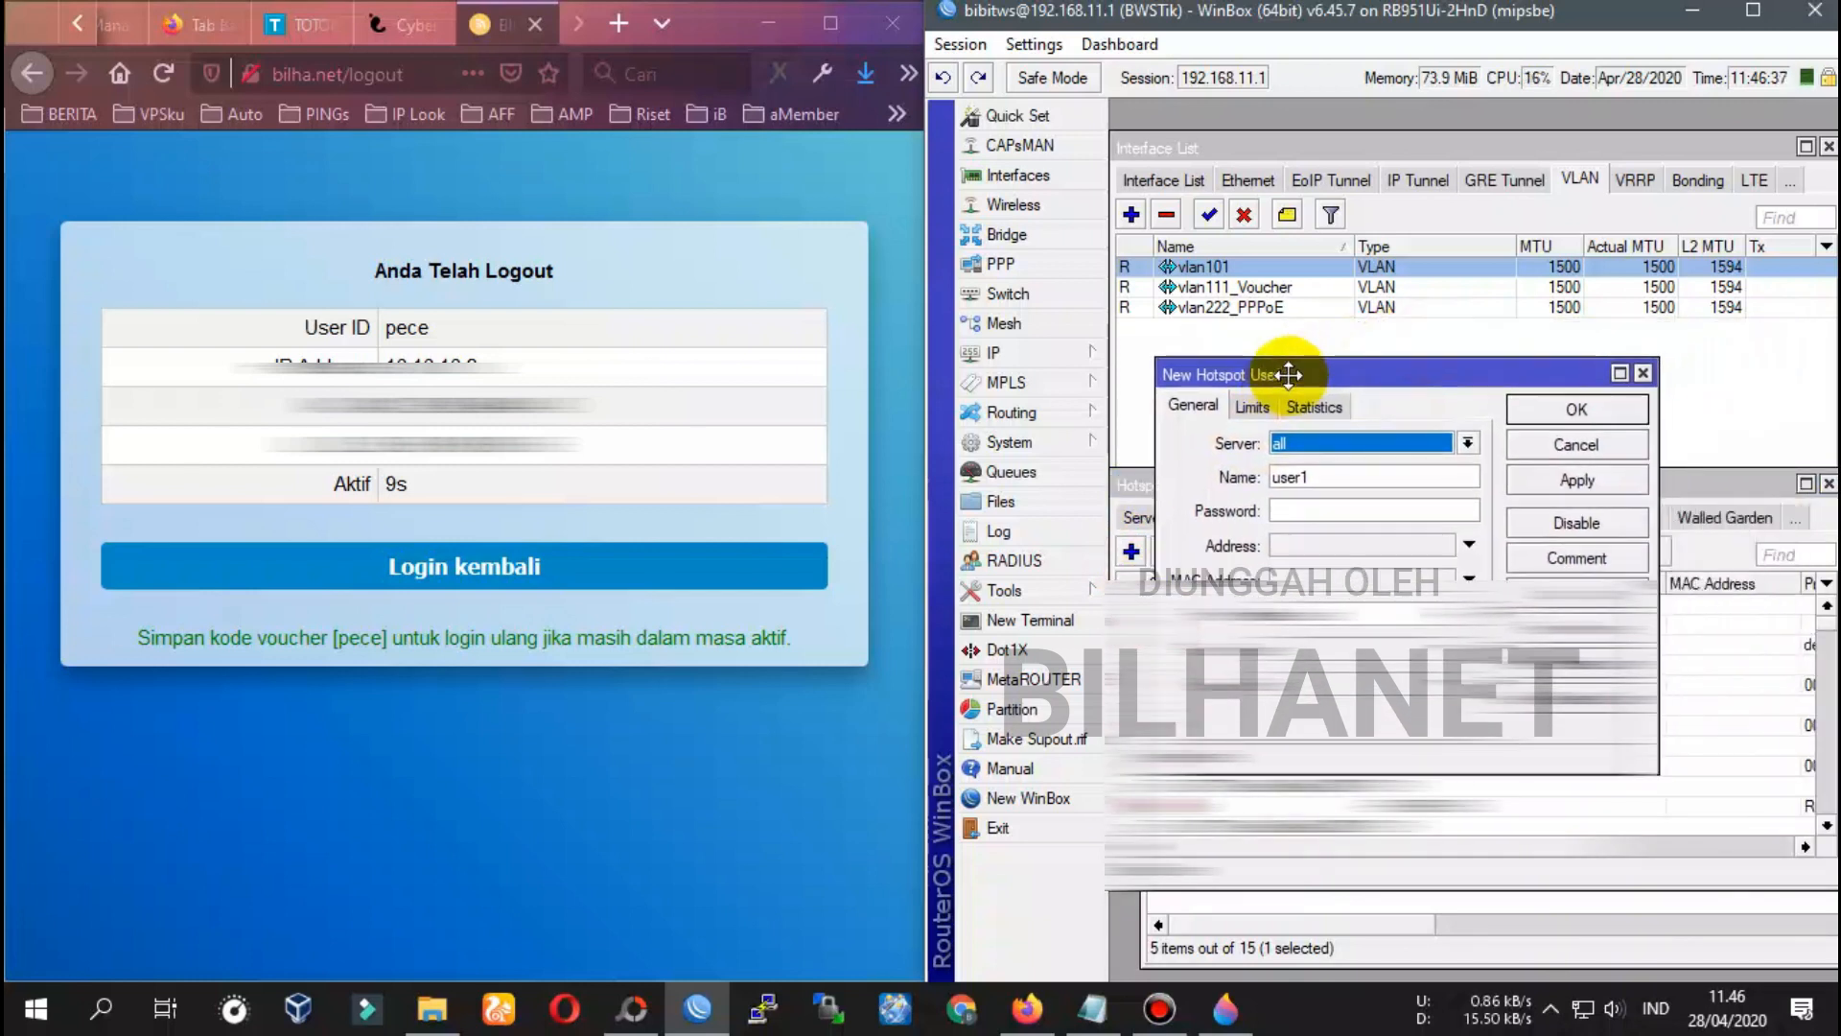
pyautogui.click(1325, 449)
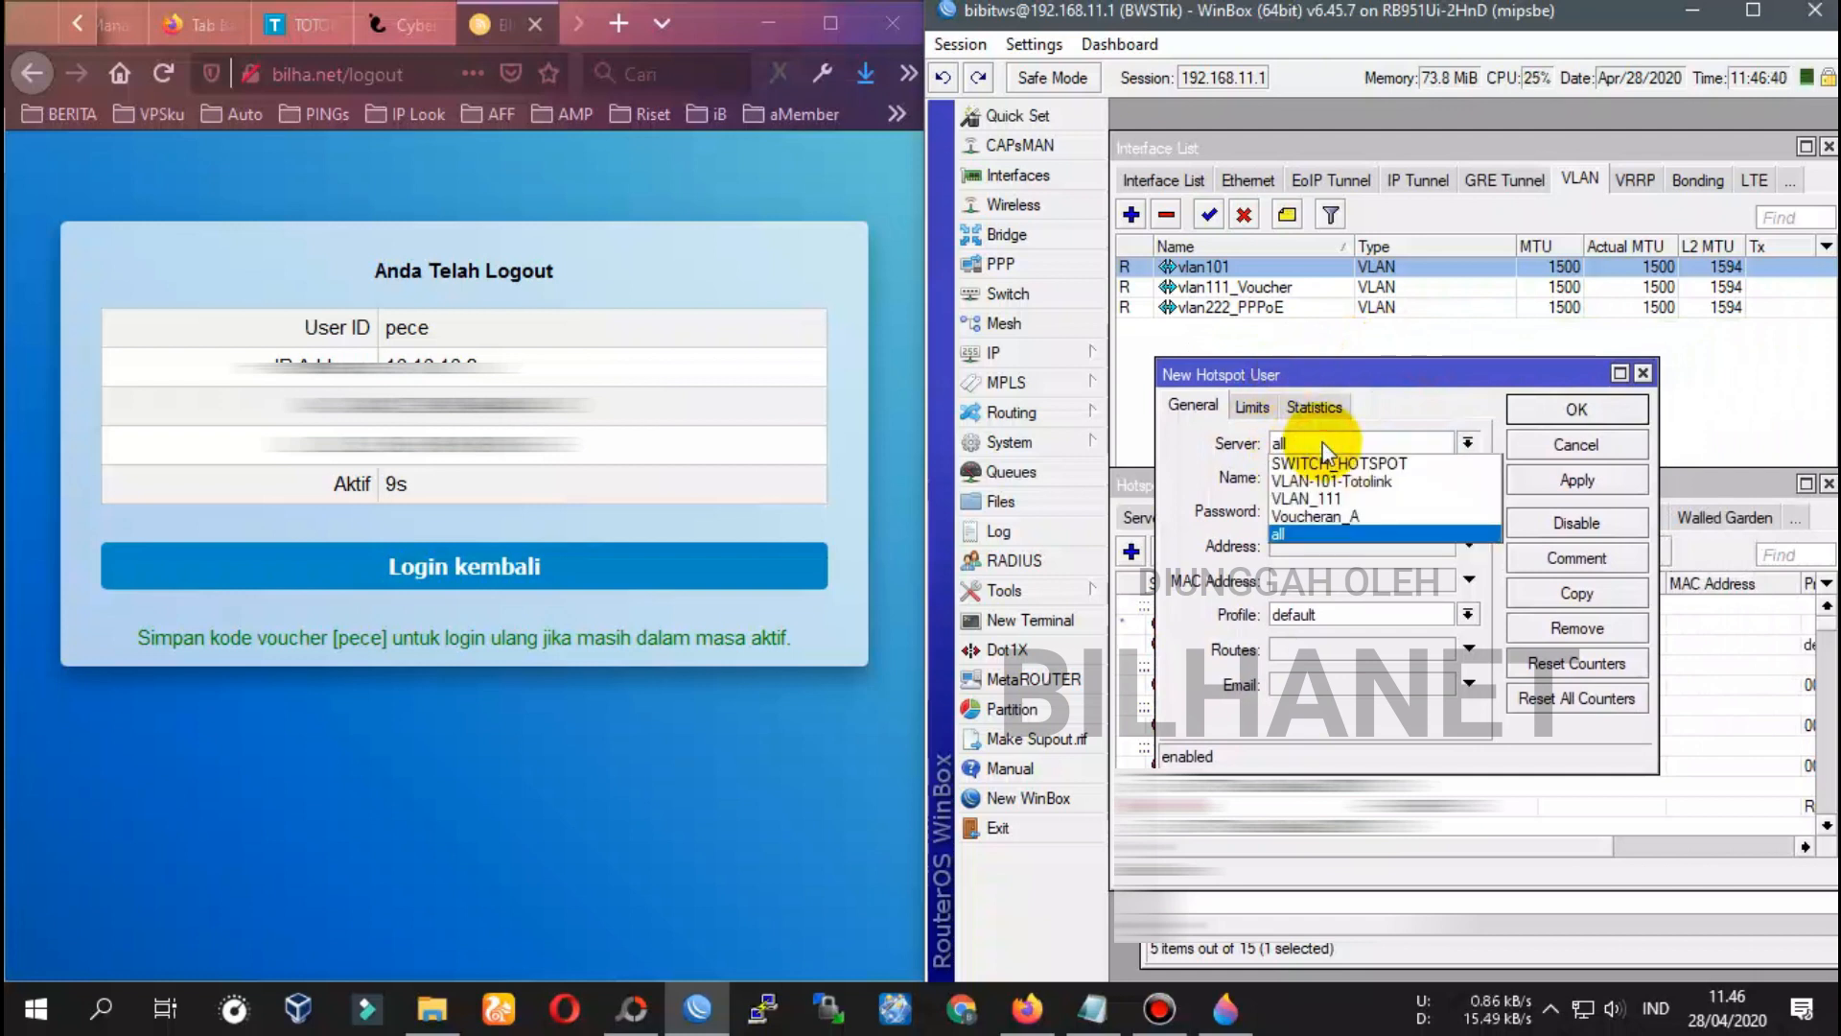
pyautogui.click(1324, 446)
pyautogui.click(1297, 443)
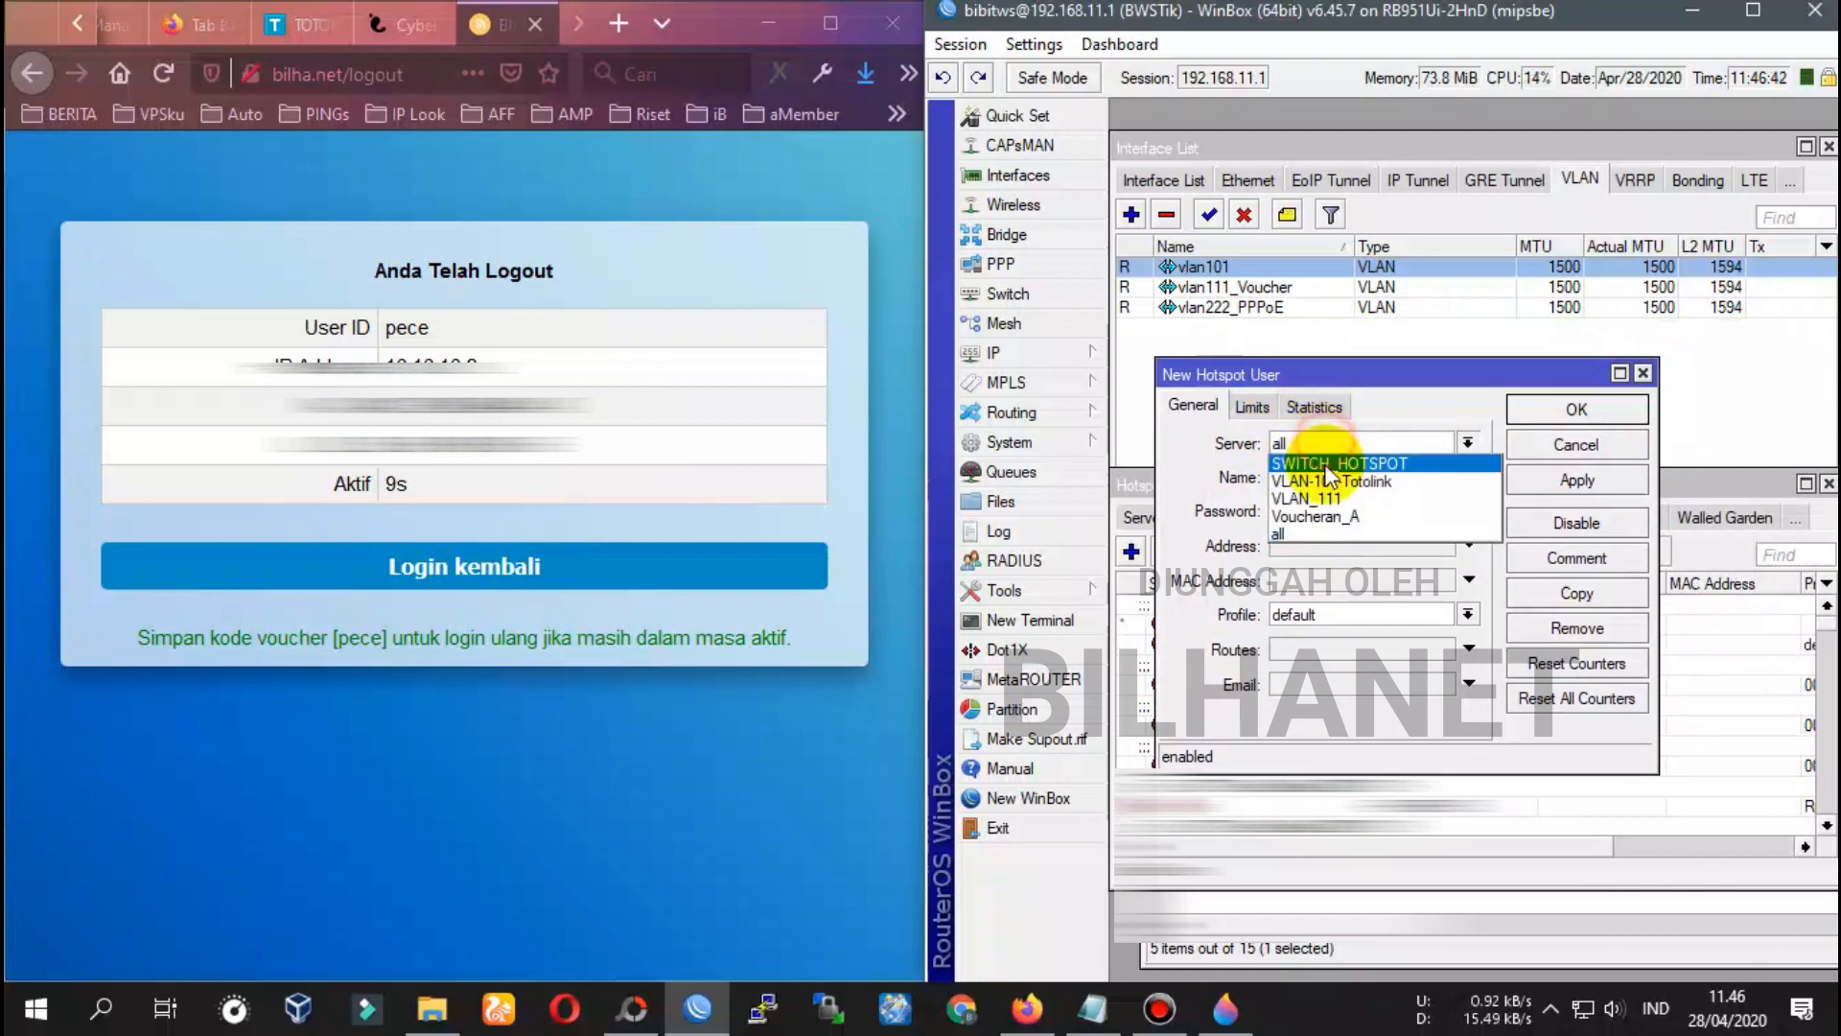
pyautogui.click(1314, 447)
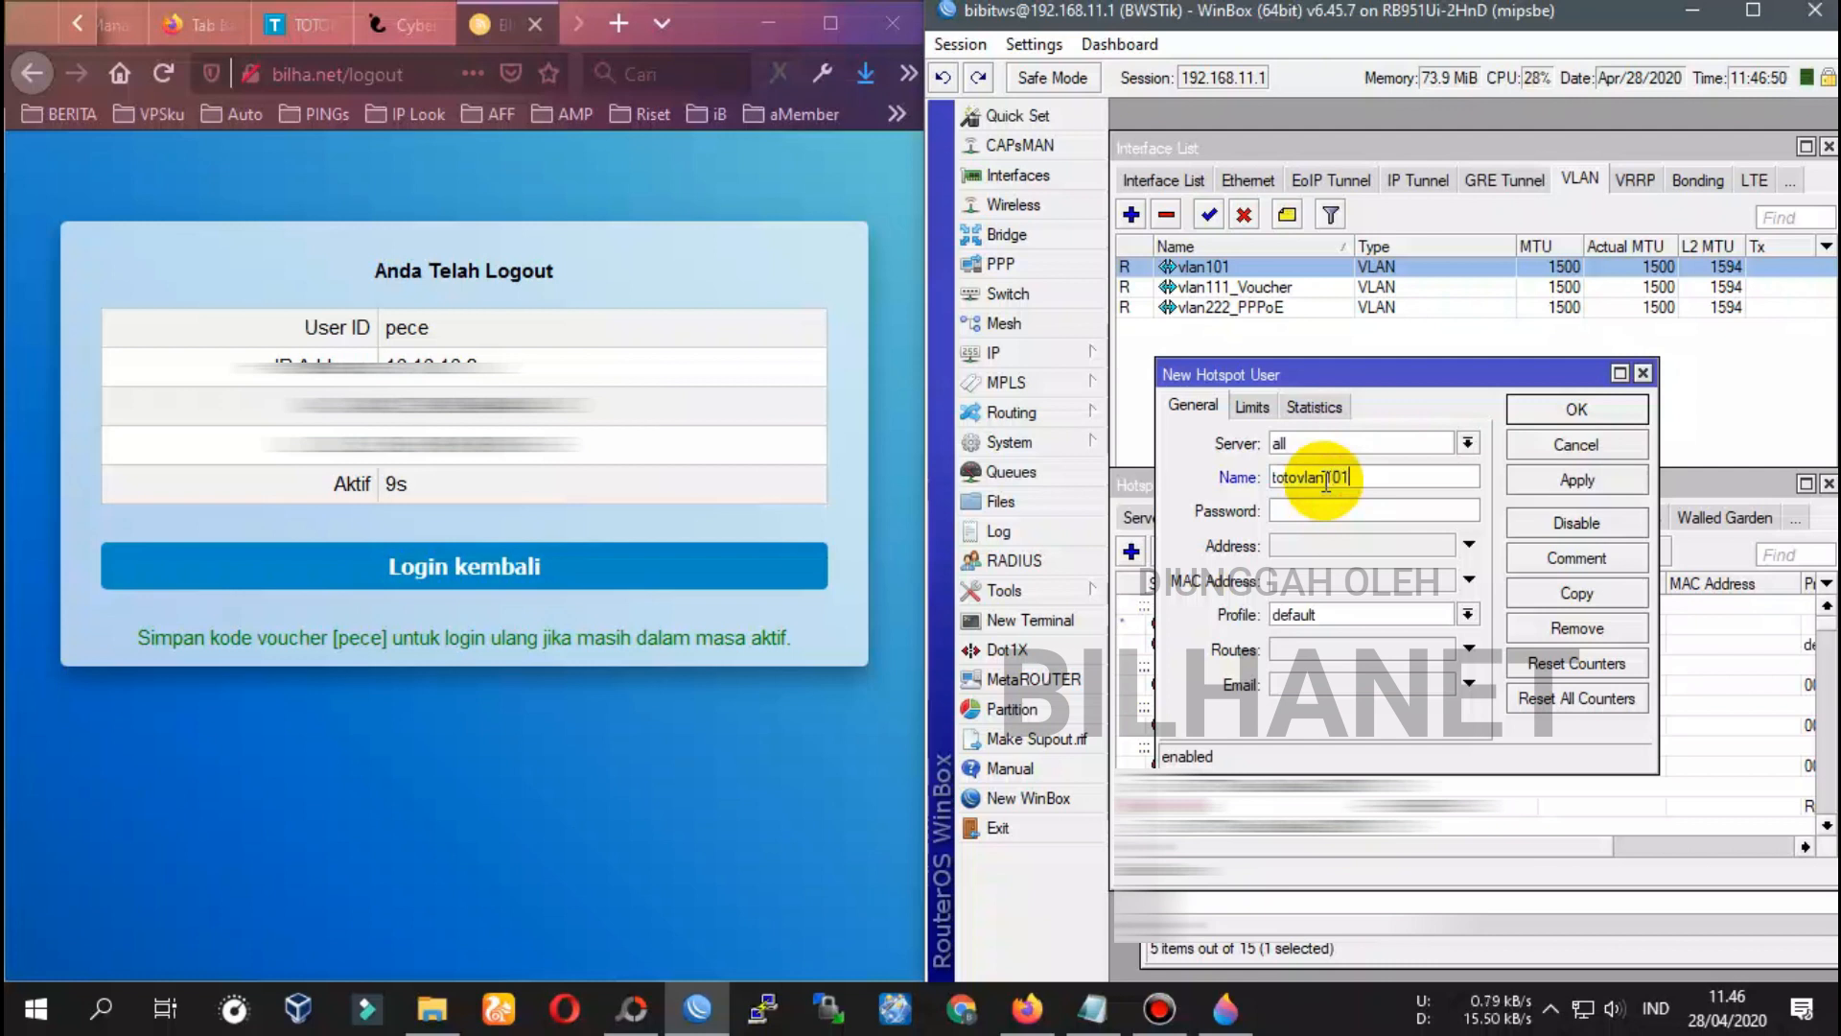
# Fill in the user's name and password, assign profile Rumahan_2_HP, and save
pyautogui.moveTo(1352, 477); pyautogui.dragTo(1272, 477)
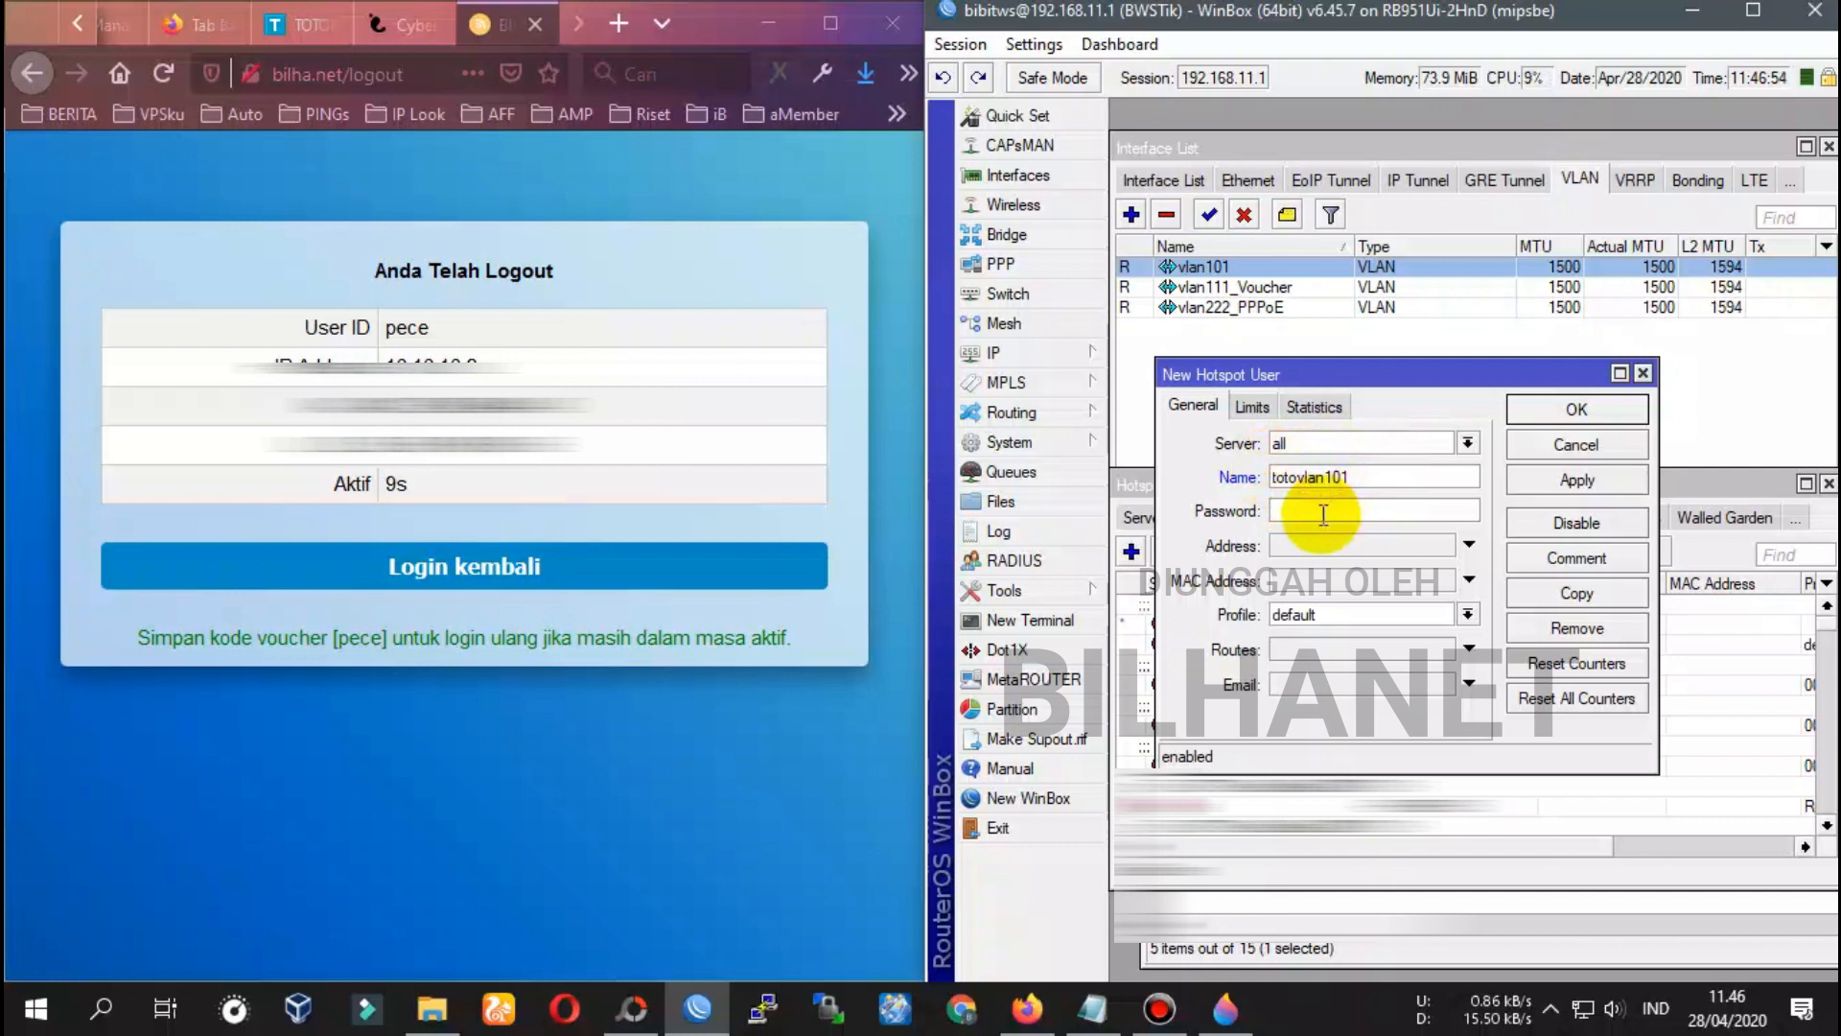
pyautogui.moveTo(1350, 477); pyautogui.dragTo(1273, 477)
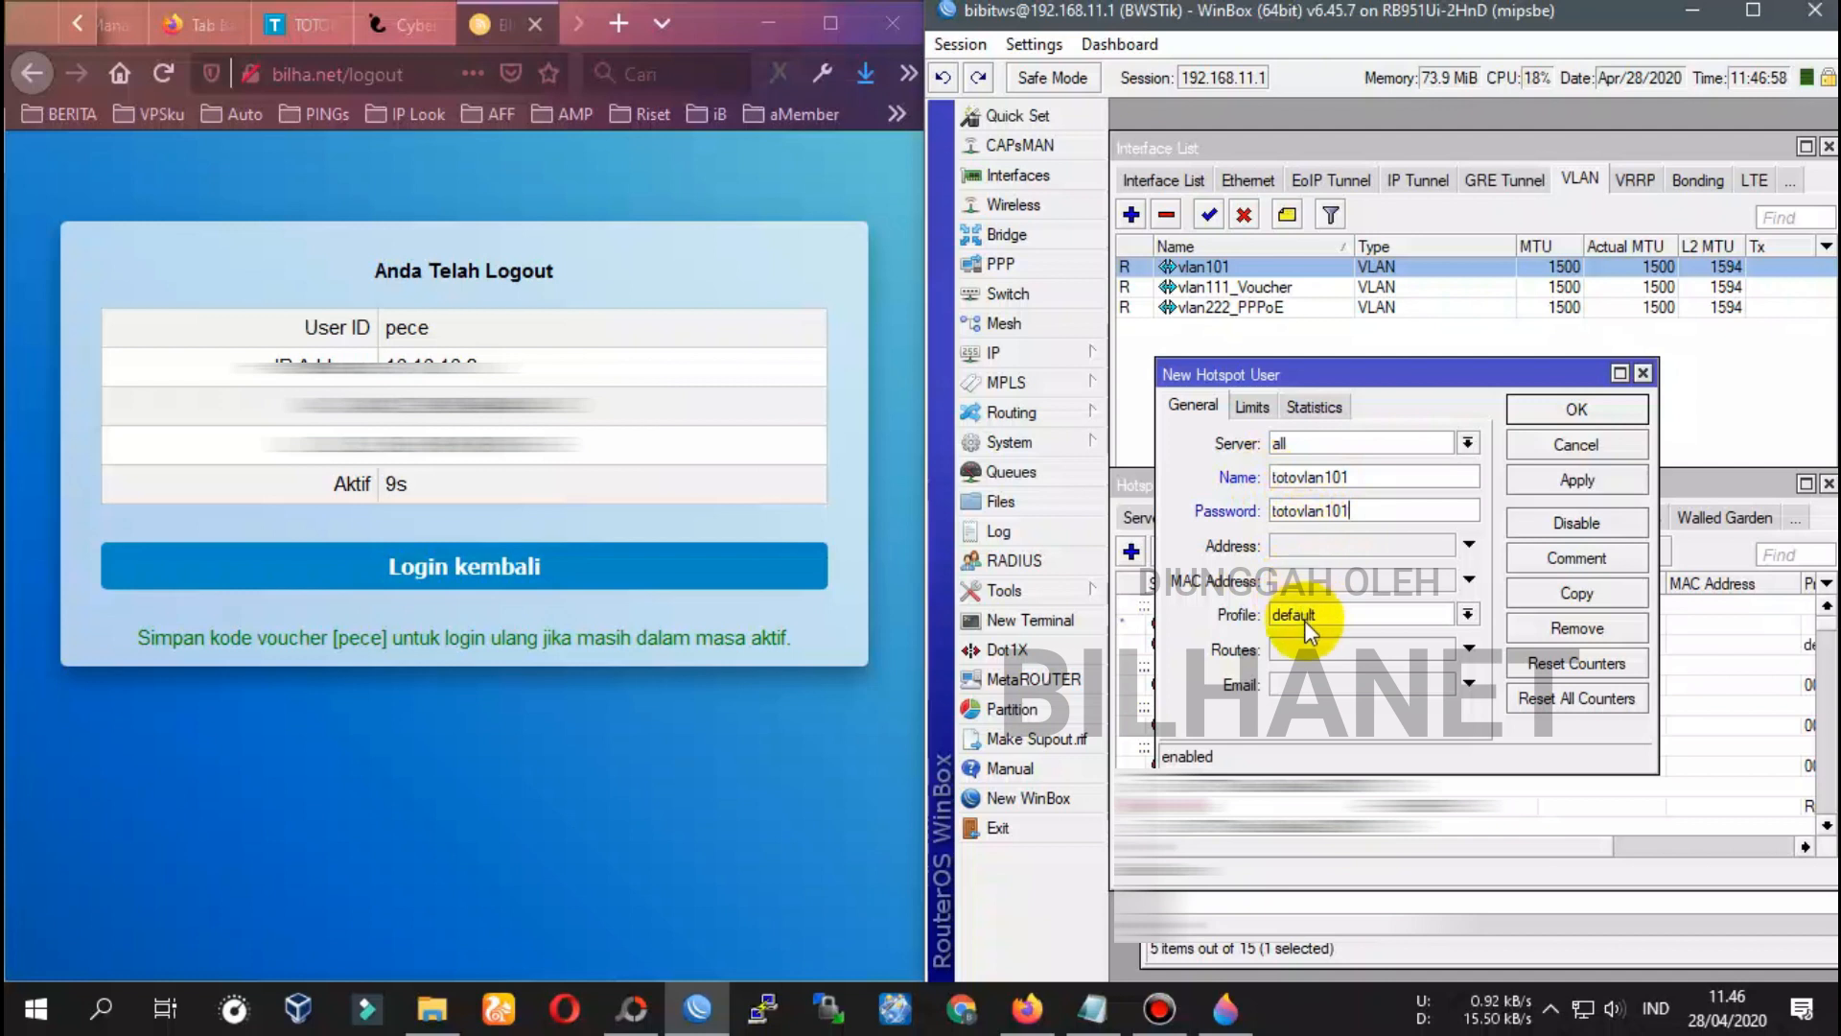
pyautogui.click(1329, 618)
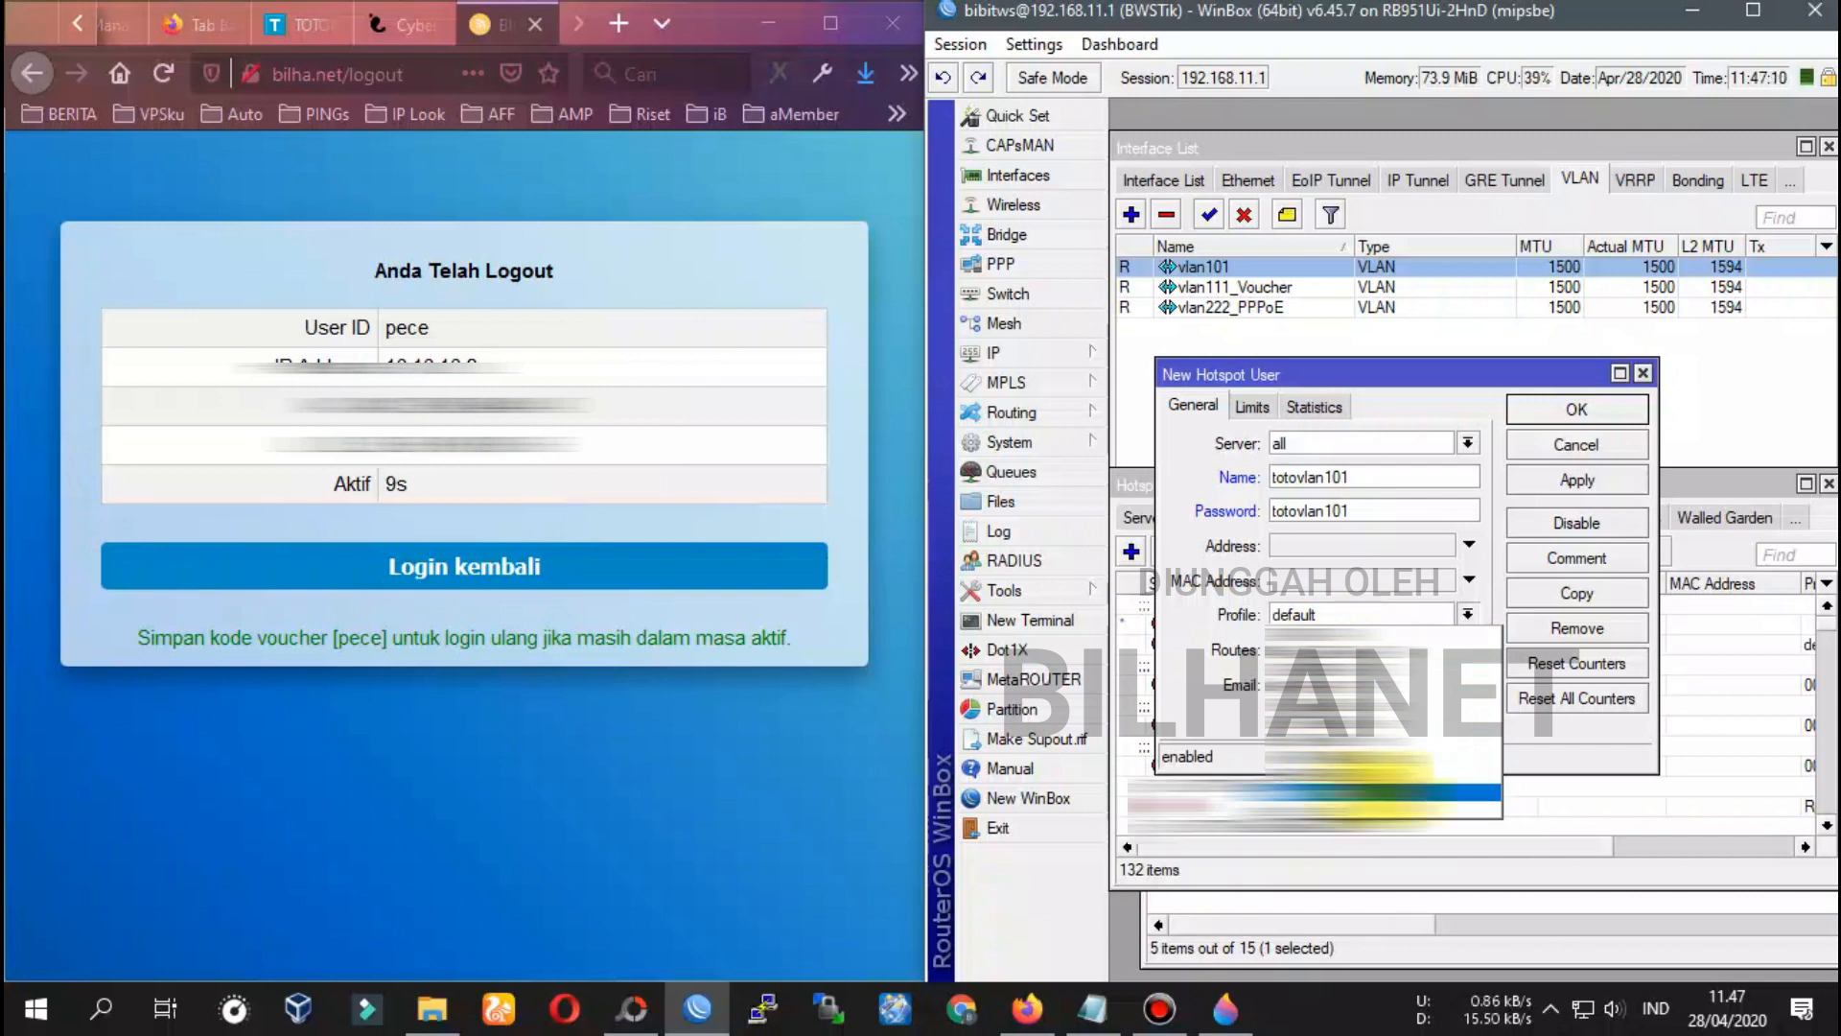
pyautogui.click(1384, 799)
pyautogui.click(1528, 488)
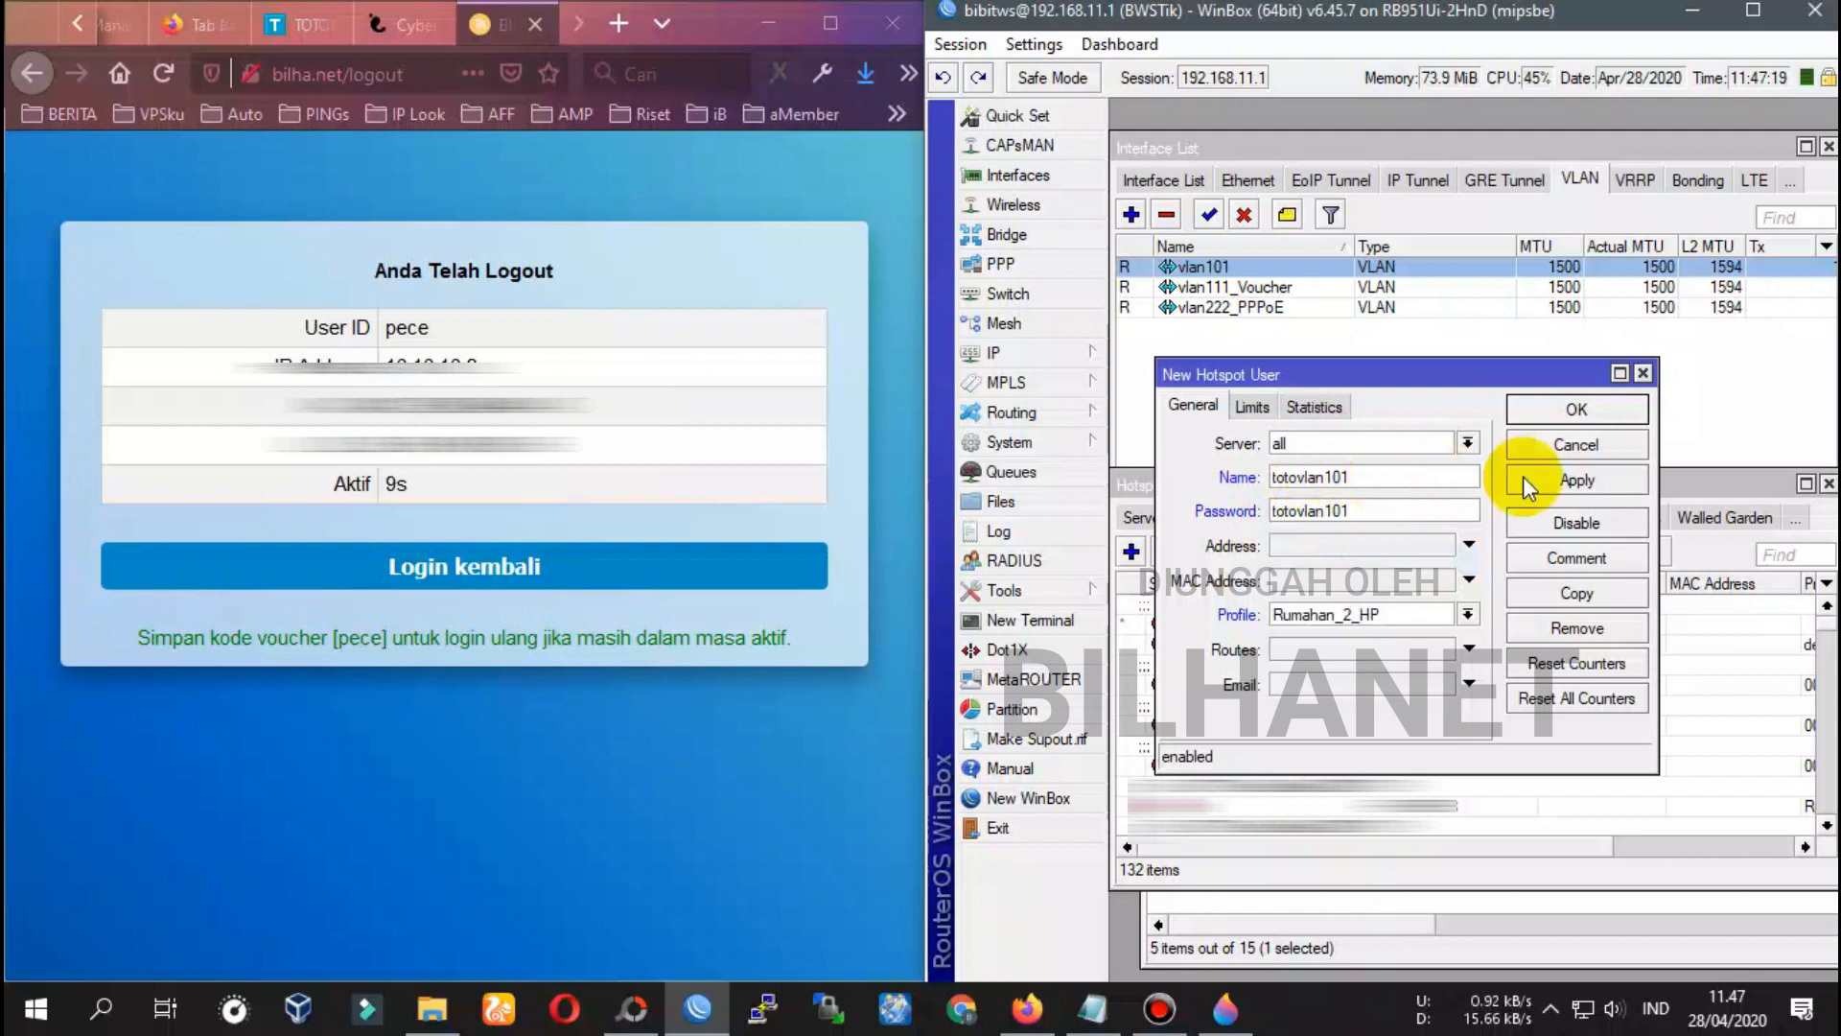
pyautogui.click(1577, 408)
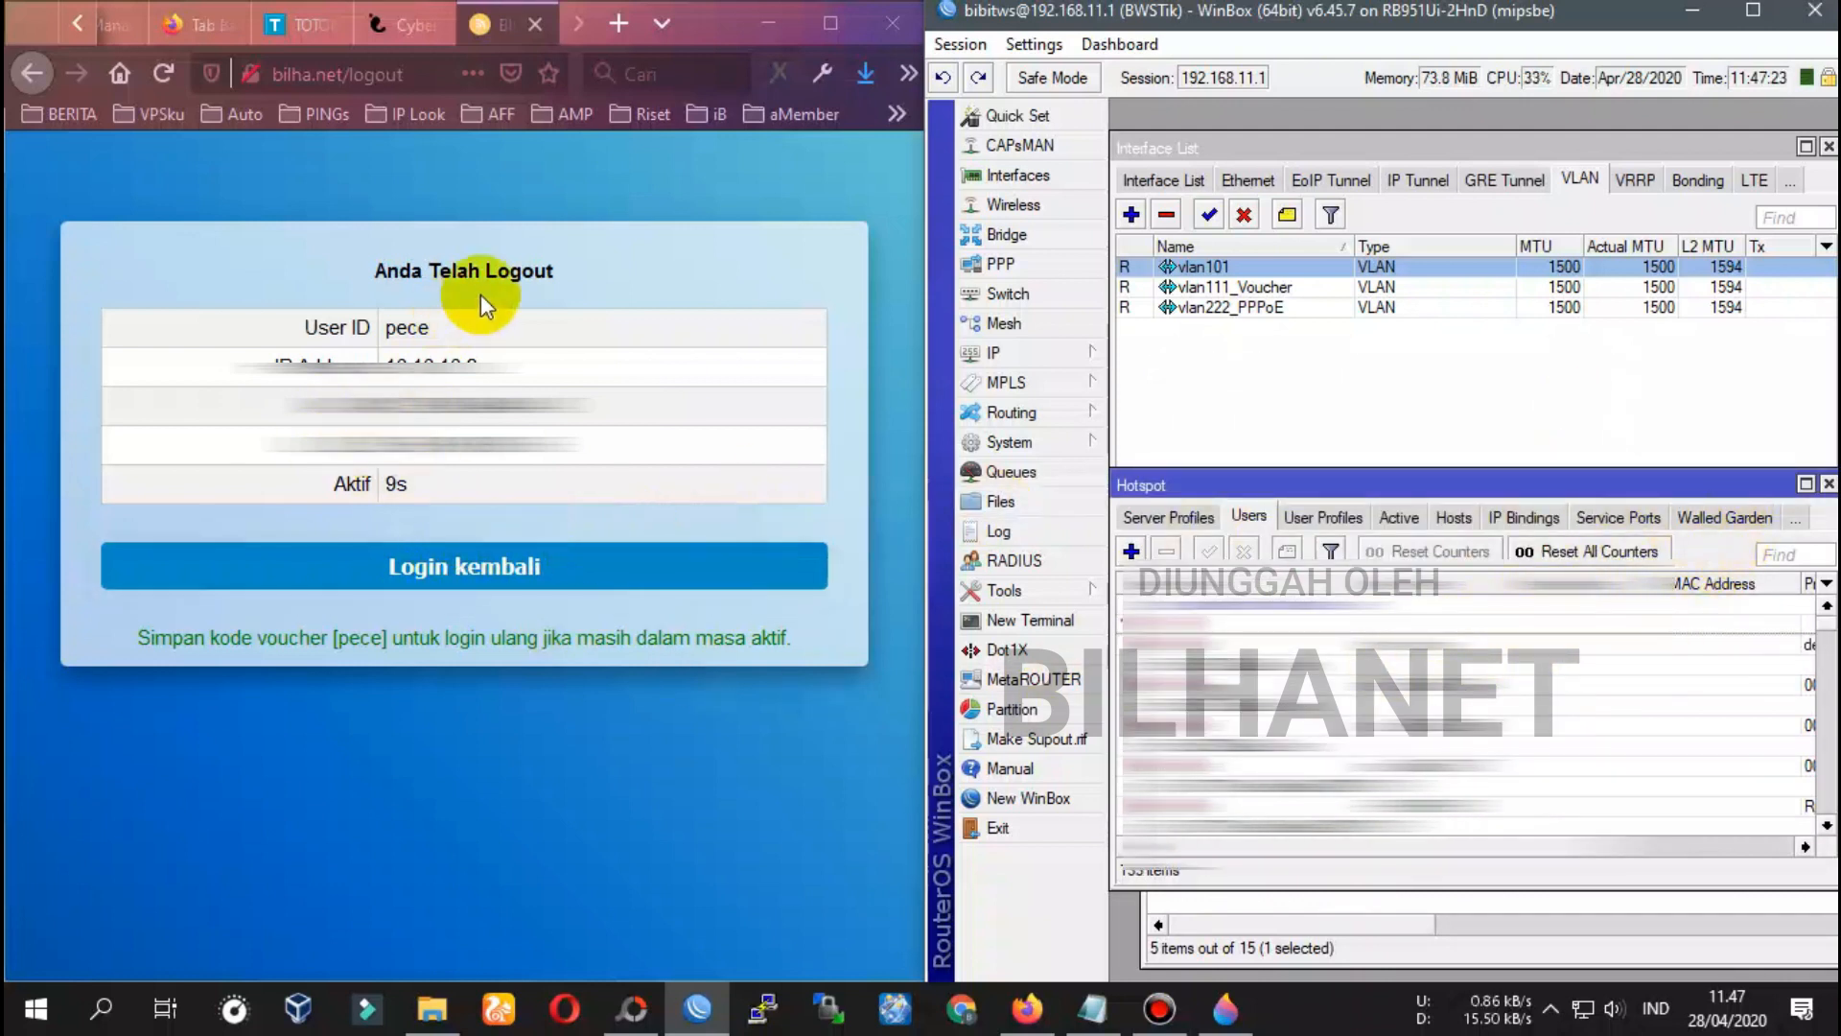
# Clear the logout path and open the bilha.net login page in a widened Firefox
pyautogui.moveTo(345, 76); pyautogui.dragTo(515, 73)
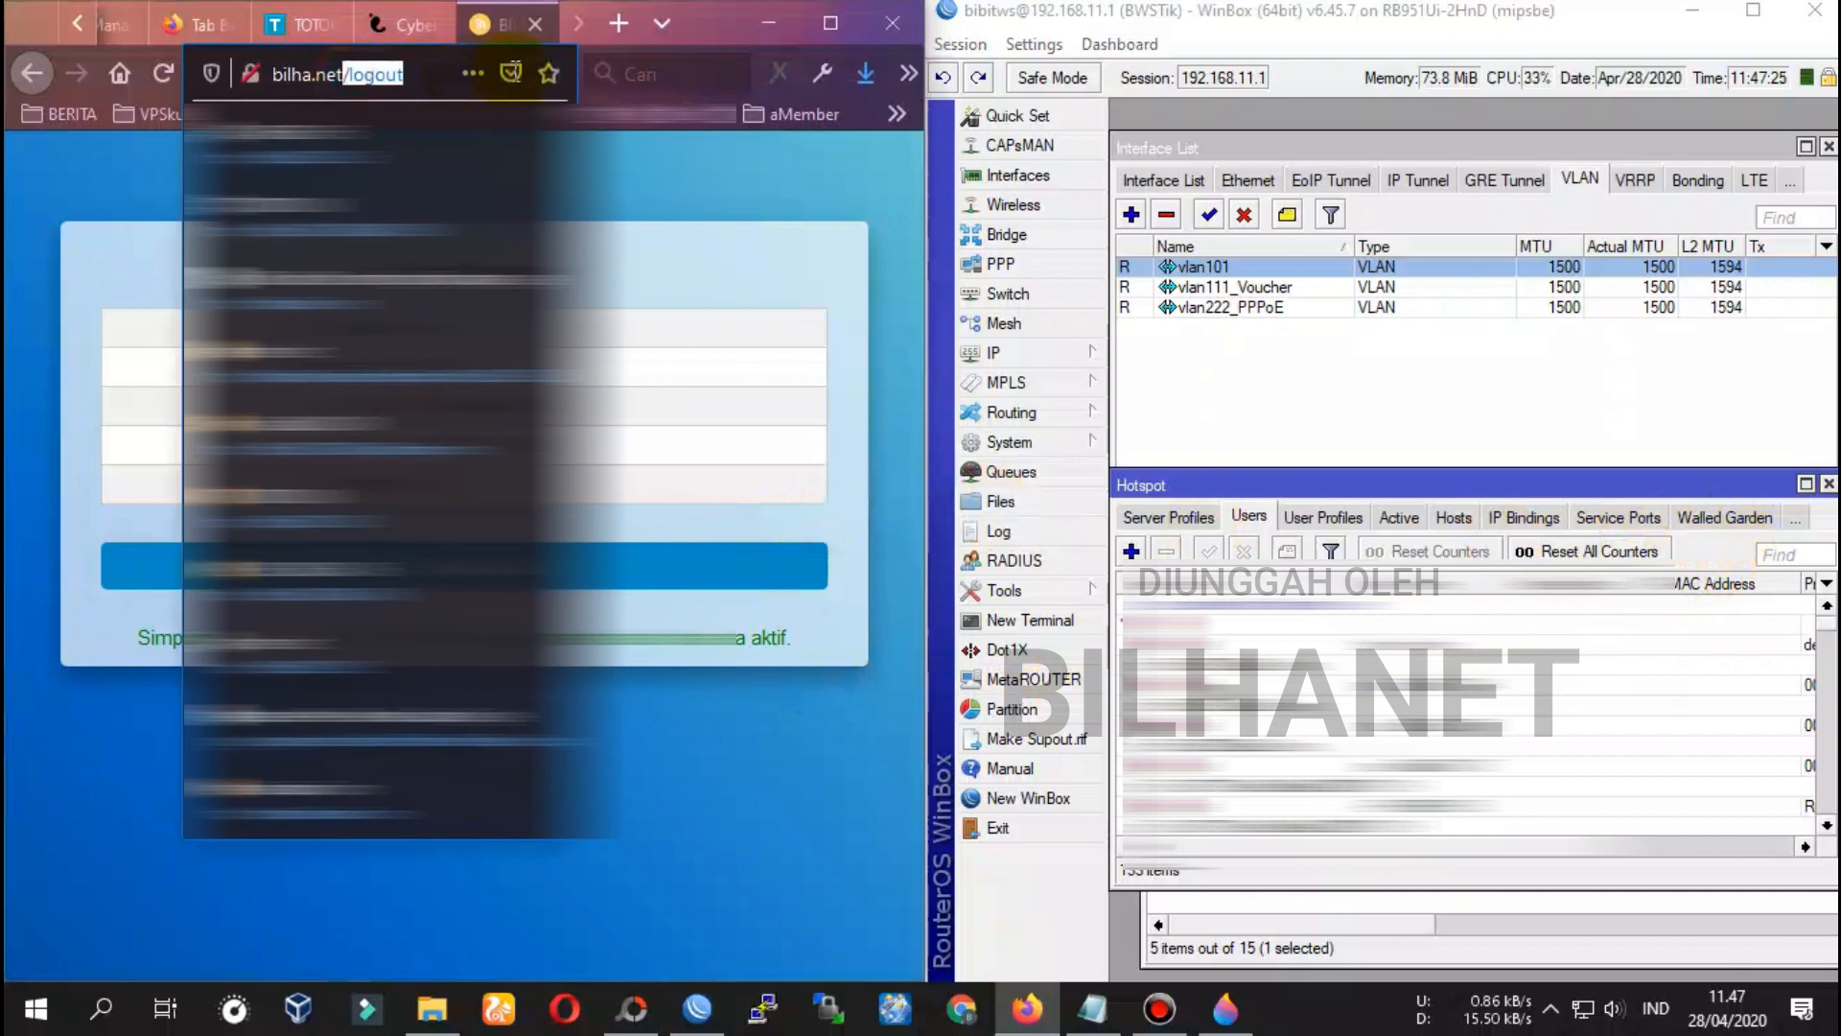
pyautogui.press('BackSpace')
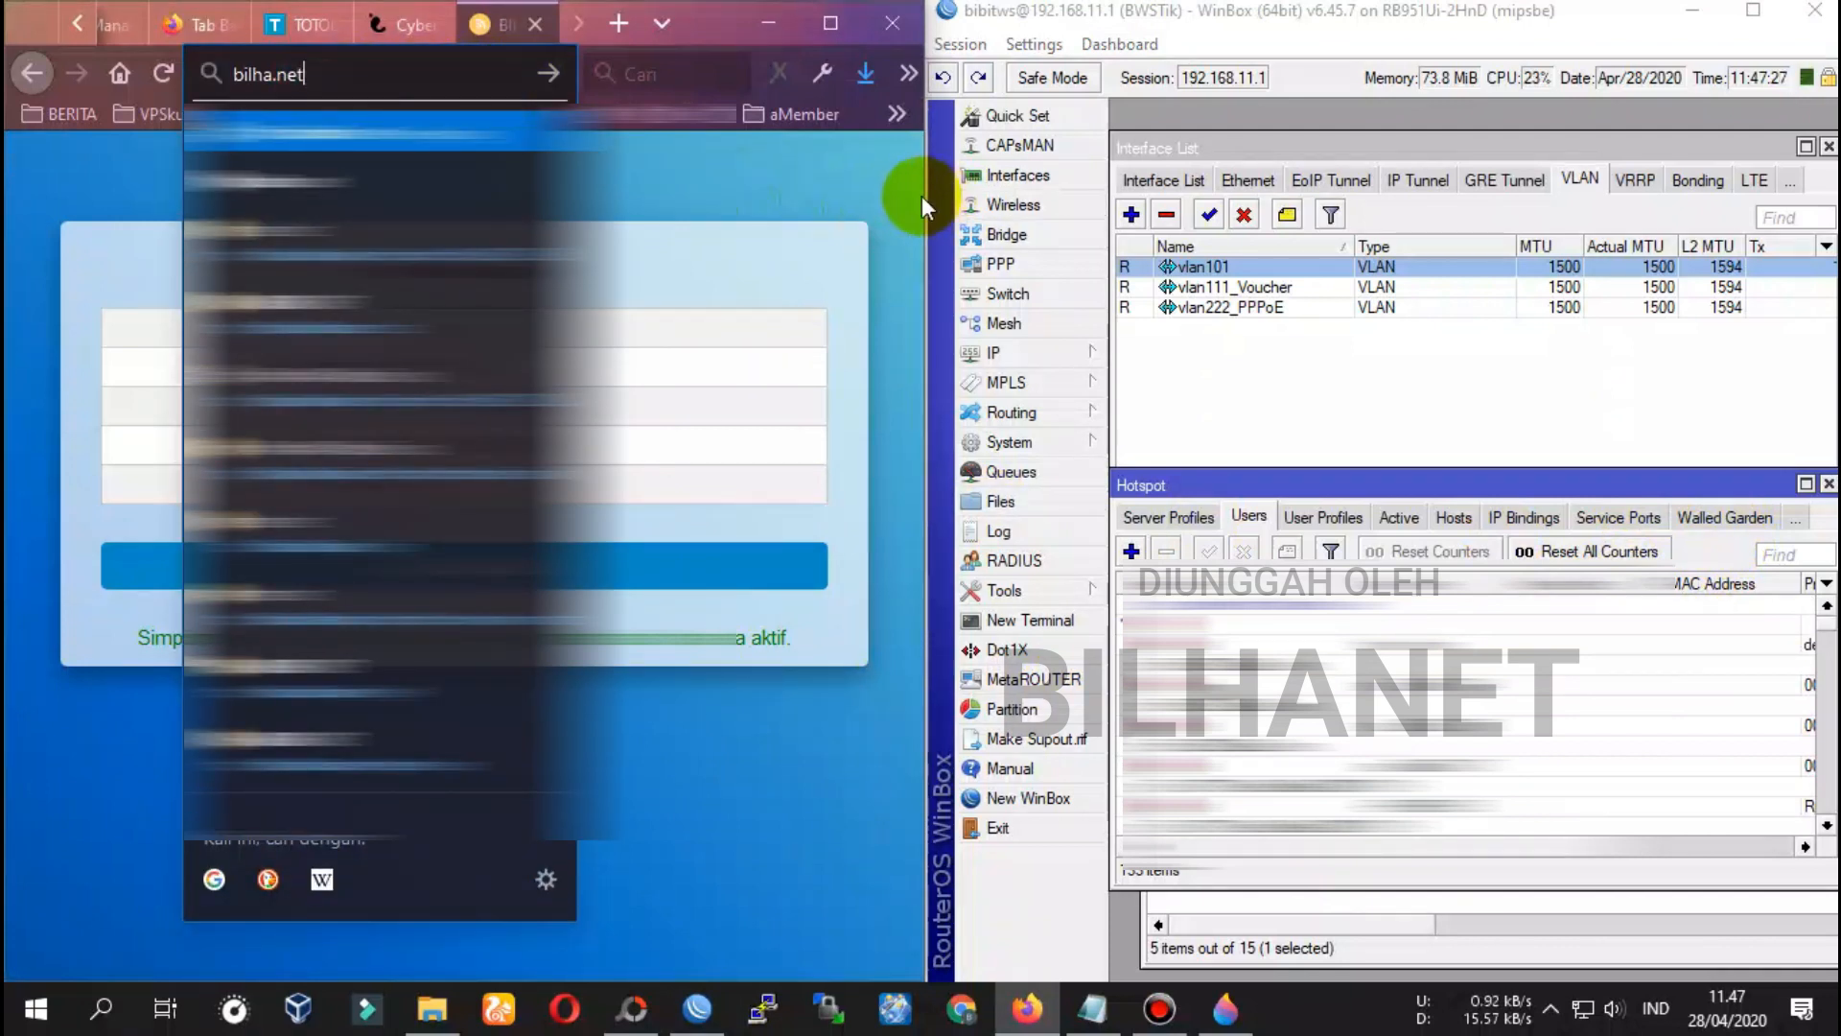
pyautogui.moveTo(923, 196); pyautogui.dragTo(1120, 201)
pyautogui.click(473, 133)
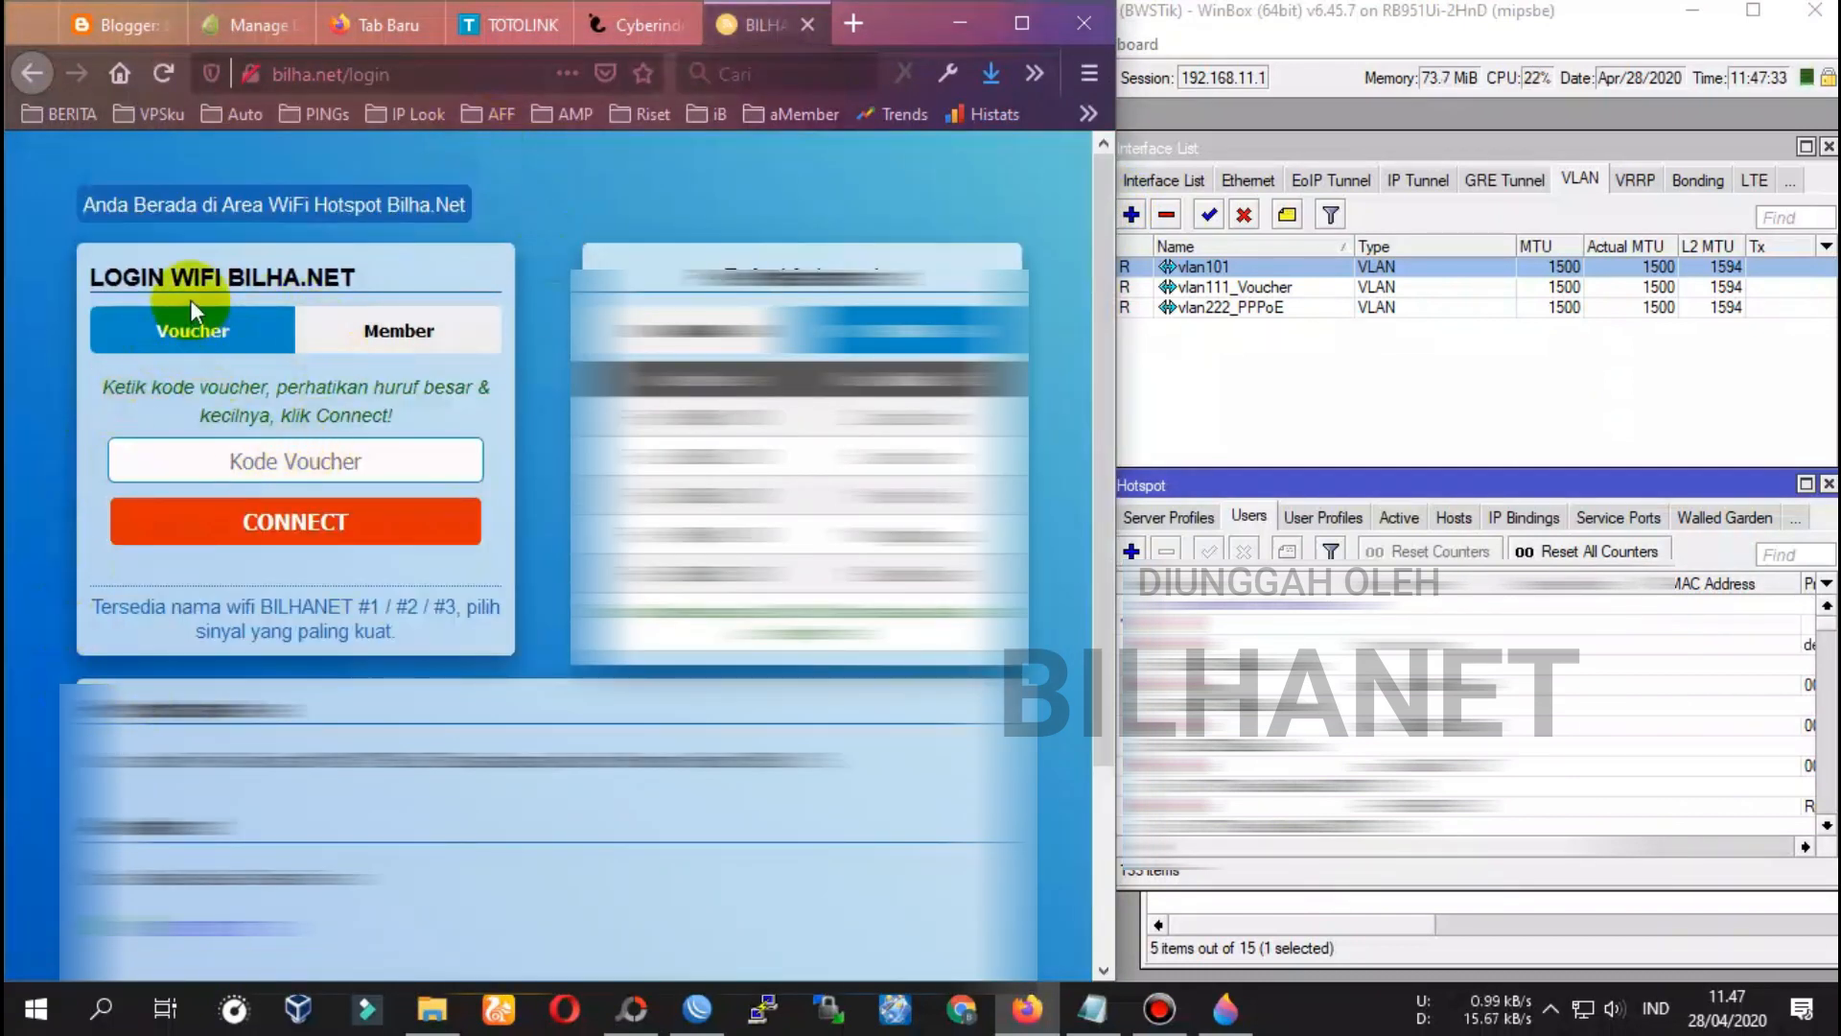
# Log in with the pasted voucher code, getting Internet Aktif with IP 10.10.10.2
pyautogui.click(383, 331)
pyautogui.click(331, 464)
pyautogui.click(200, 336)
pyautogui.click(205, 457)
pyautogui.rightClick(268, 464)
pyautogui.click(357, 564)
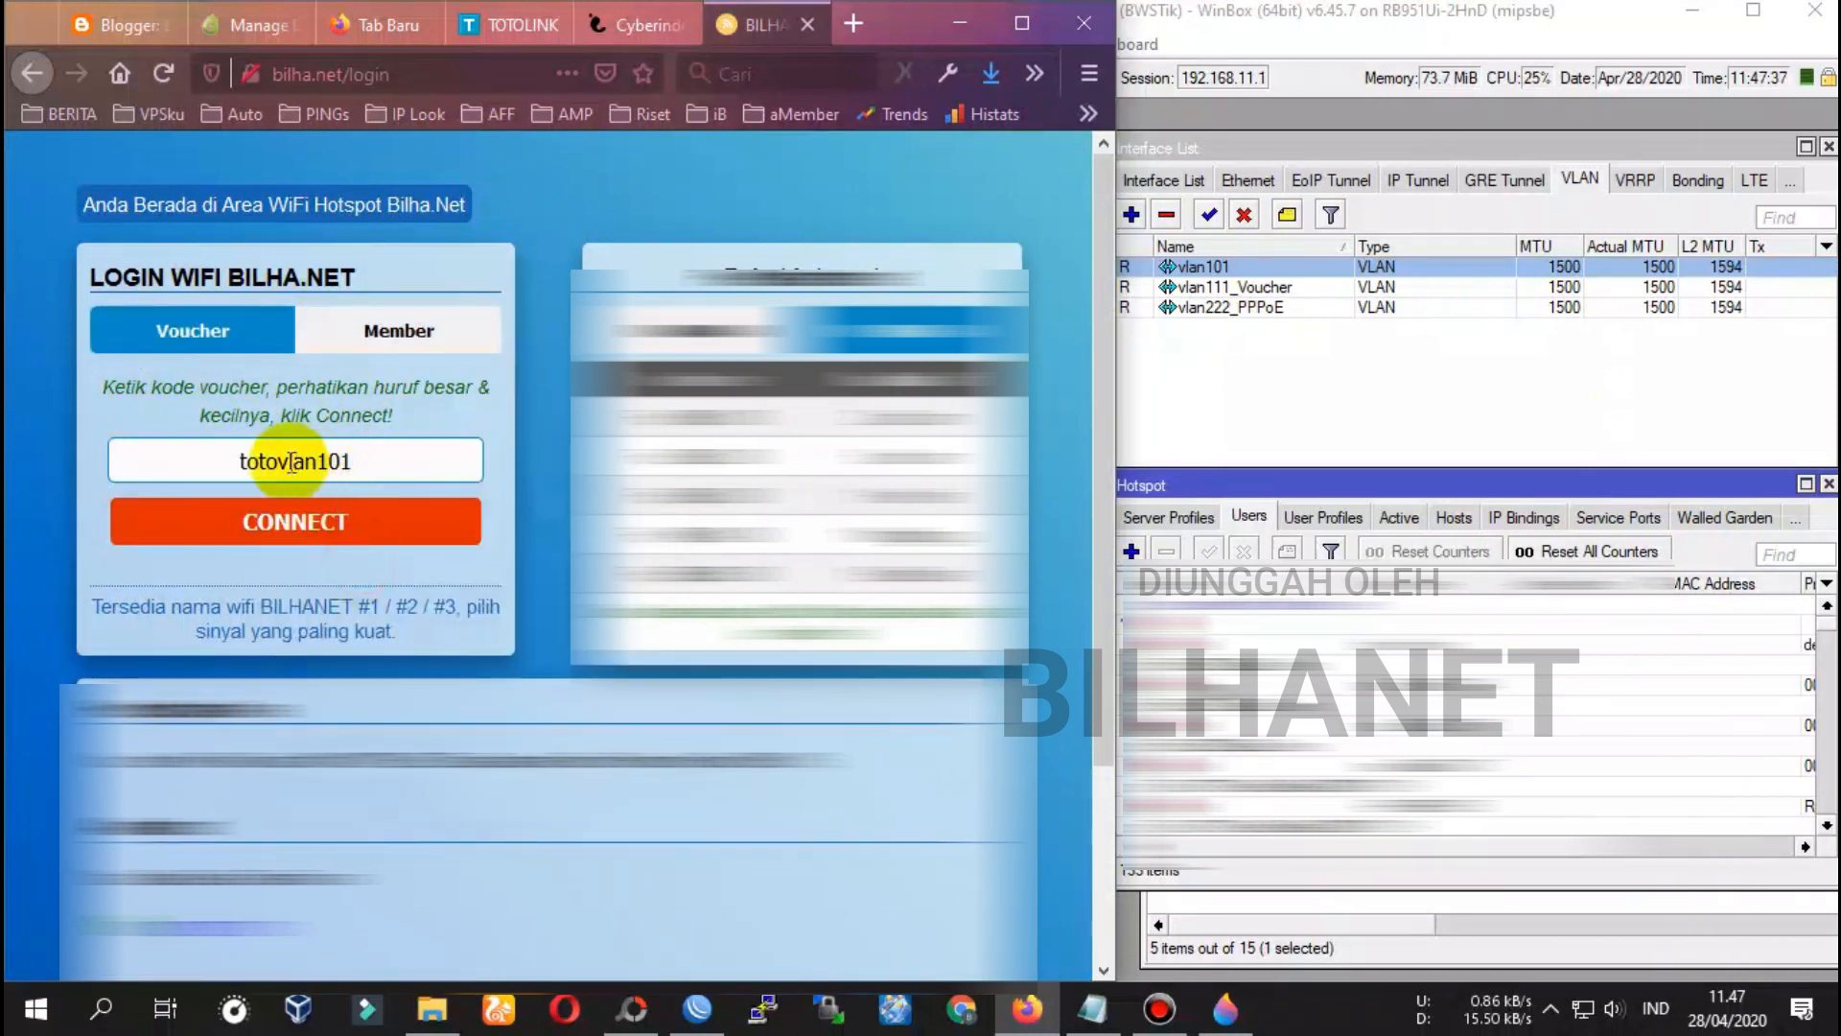
pyautogui.click(278, 532)
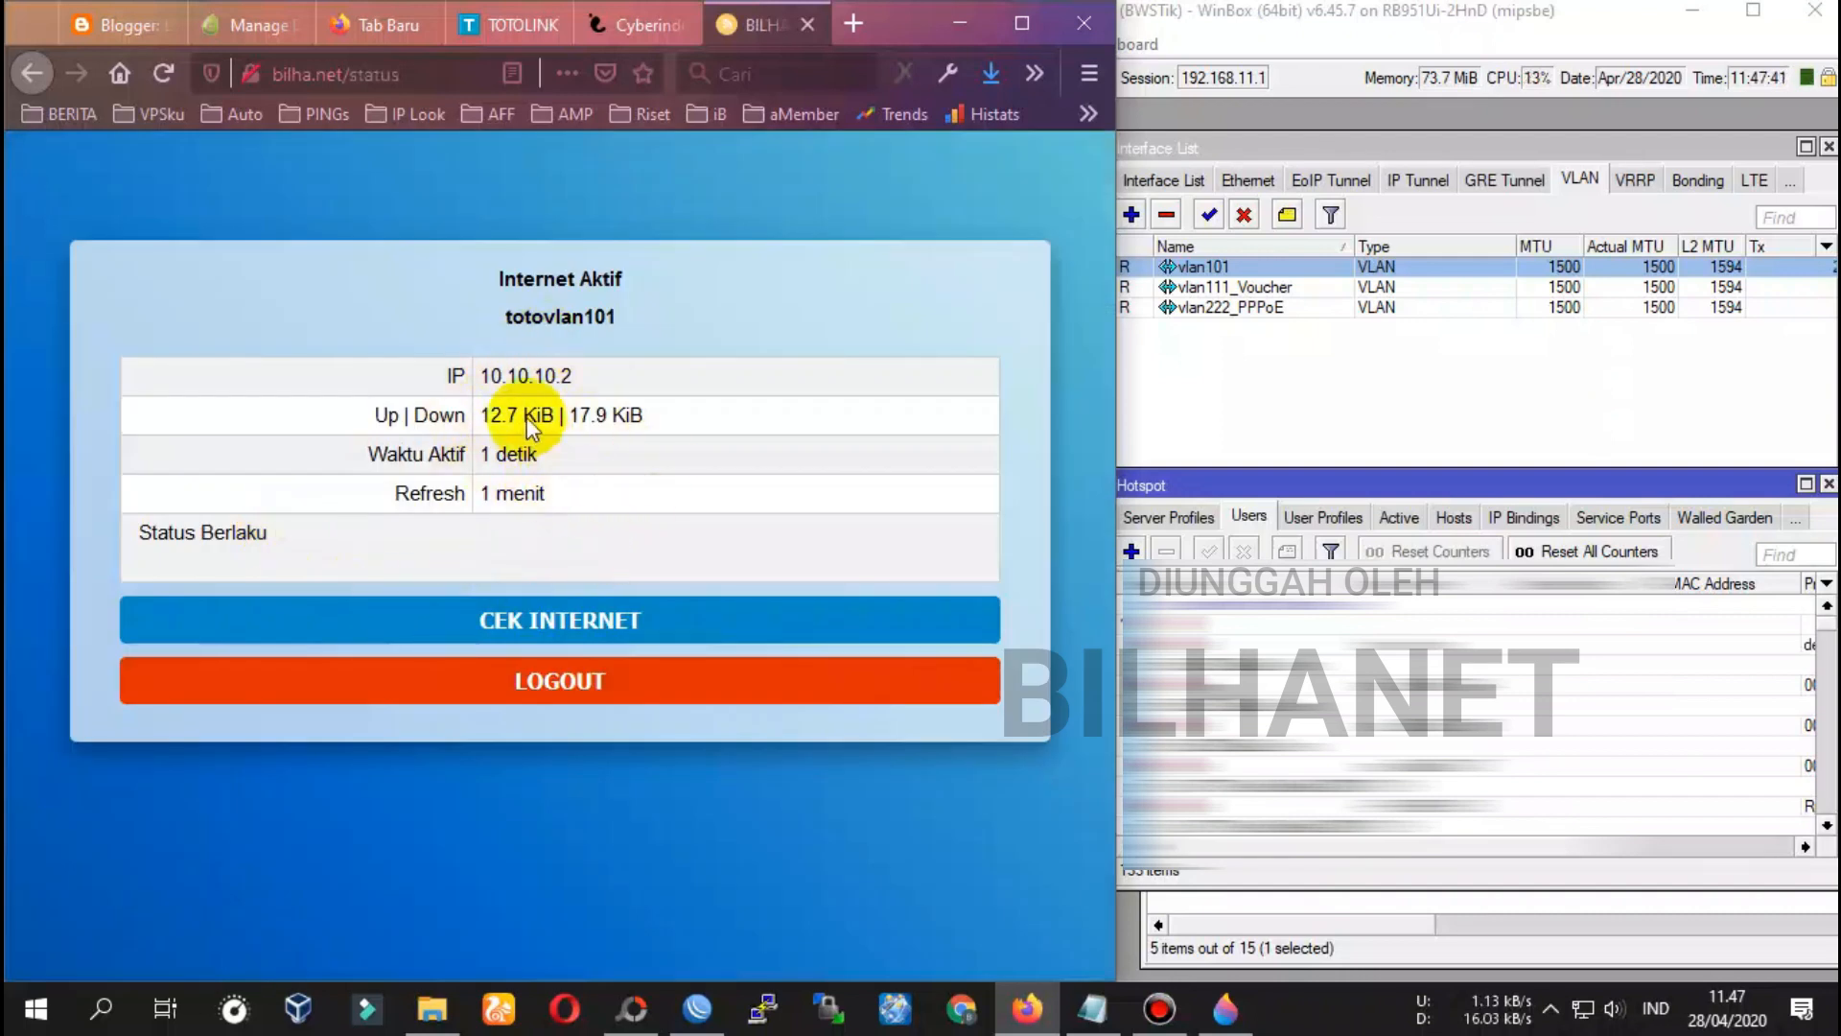
pyautogui.moveTo(443, 376); pyautogui.dragTo(524, 382)
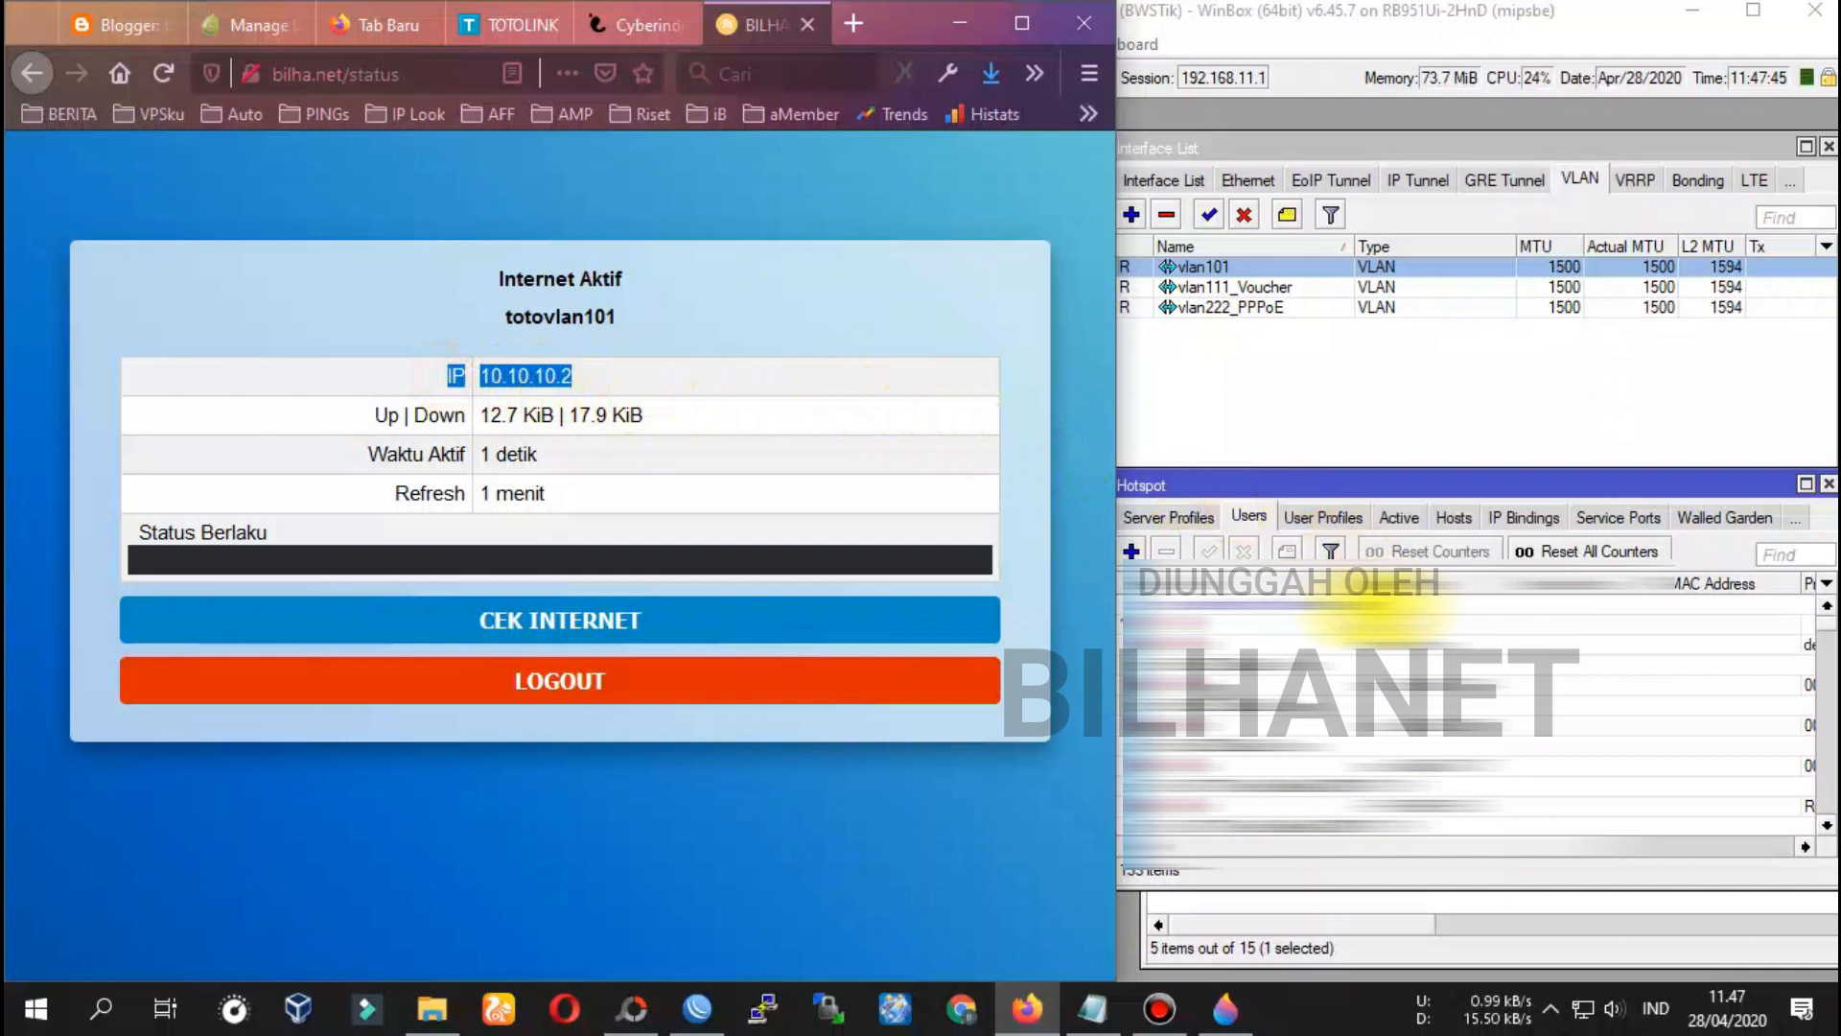
pyautogui.click(1192, 530)
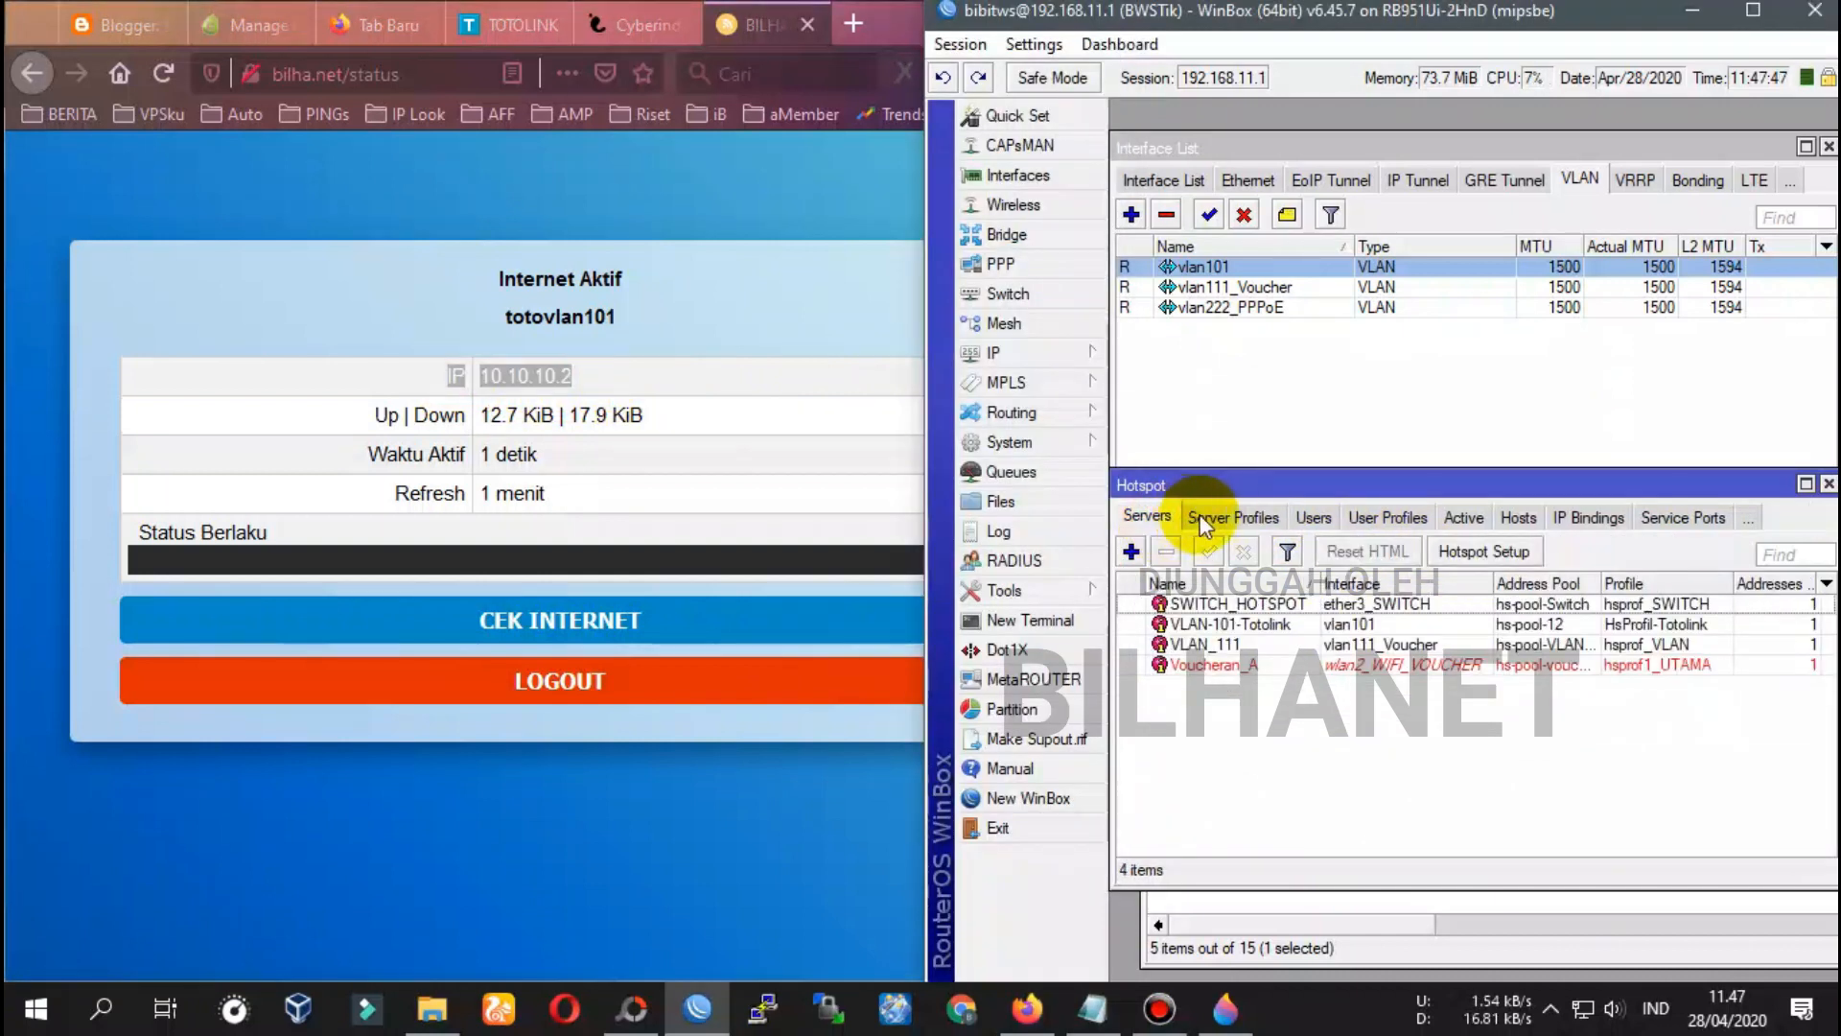
# Check VLAN-101-Totolink's DNS name 10.10.10.1, then search Google for speedtest from the portal
pyautogui.doubleClick(1241, 628)
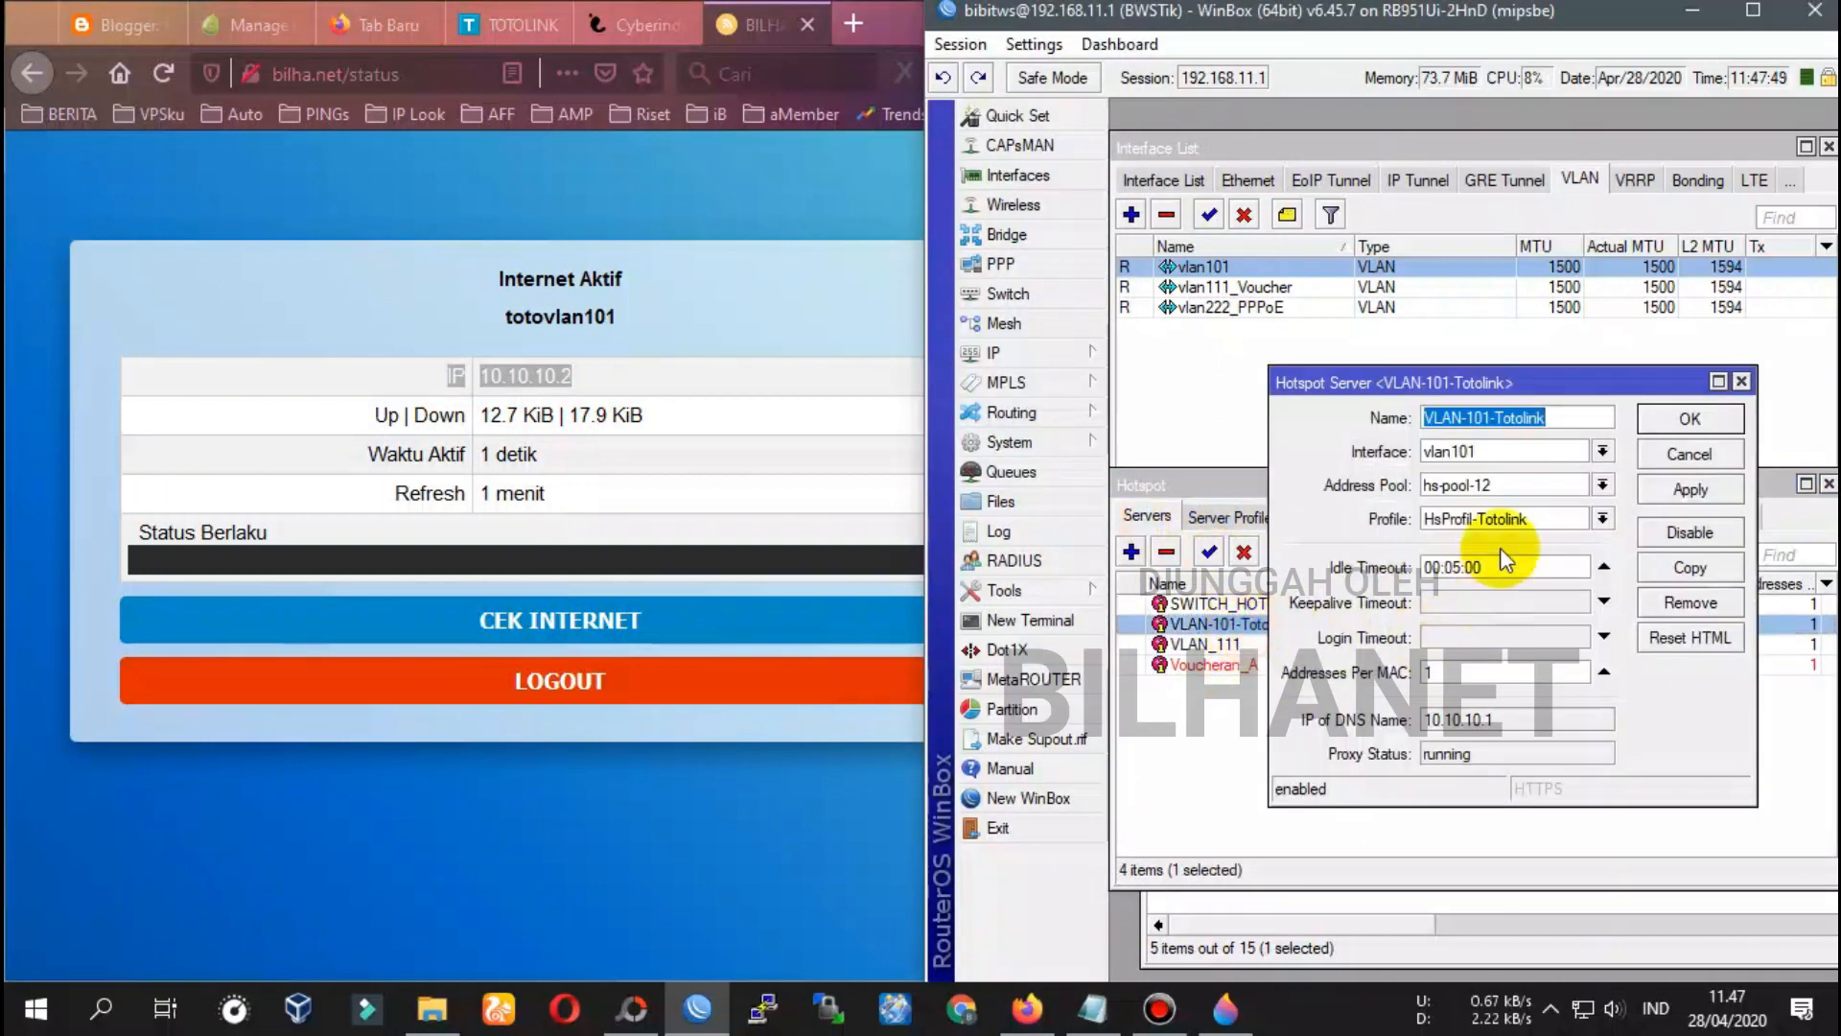
pyautogui.doubleClick(1494, 726)
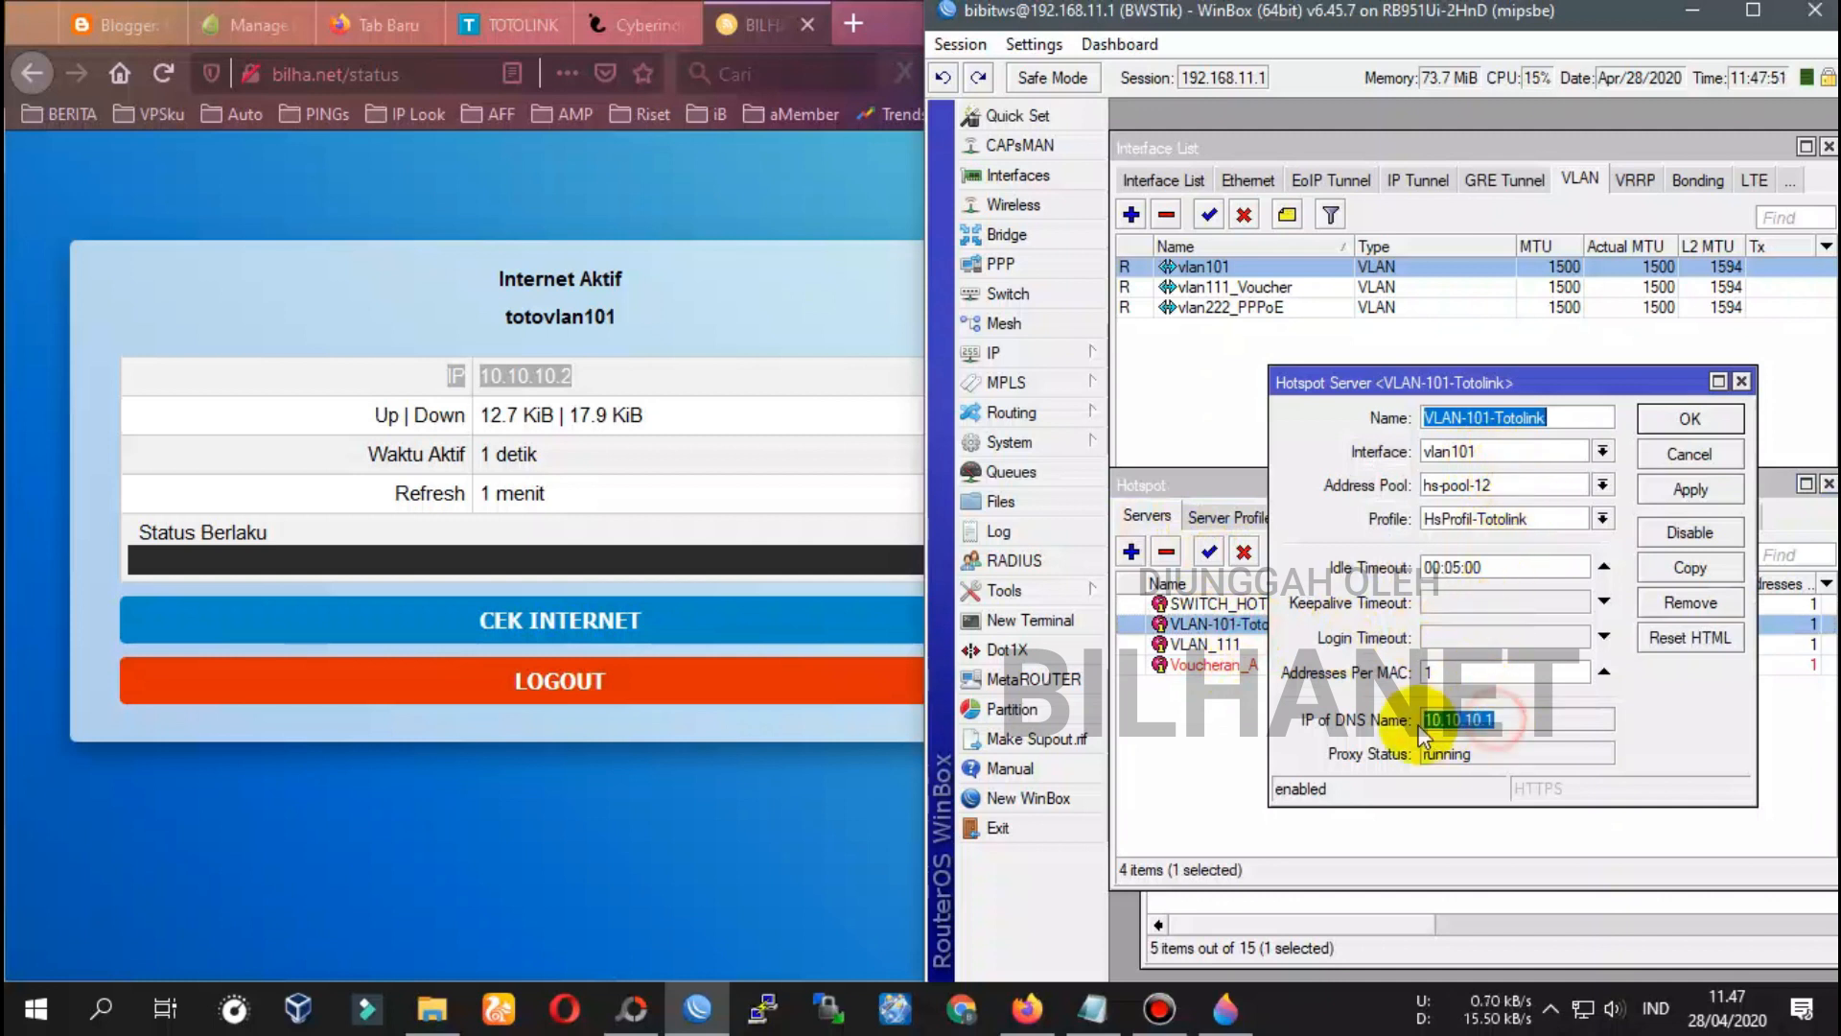
pyautogui.click(561, 379)
pyautogui.click(1520, 725)
pyautogui.click(573, 633)
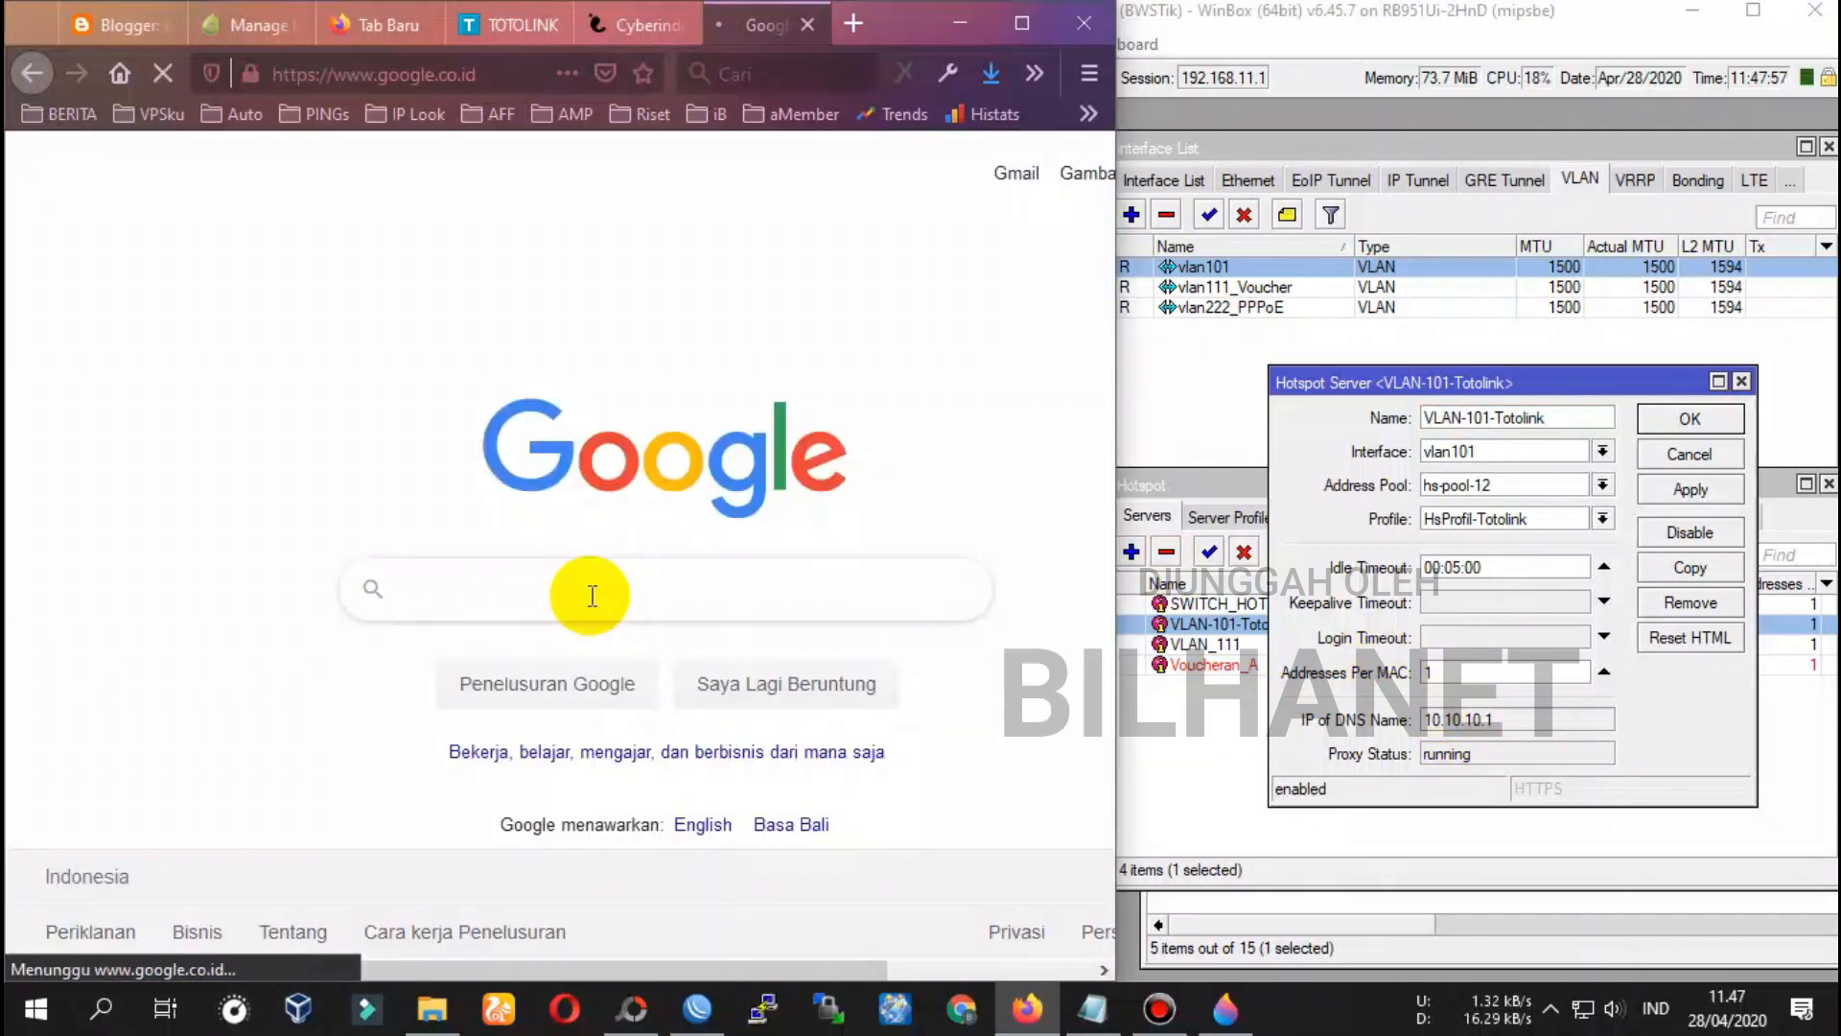
pyautogui.write('speedtest')
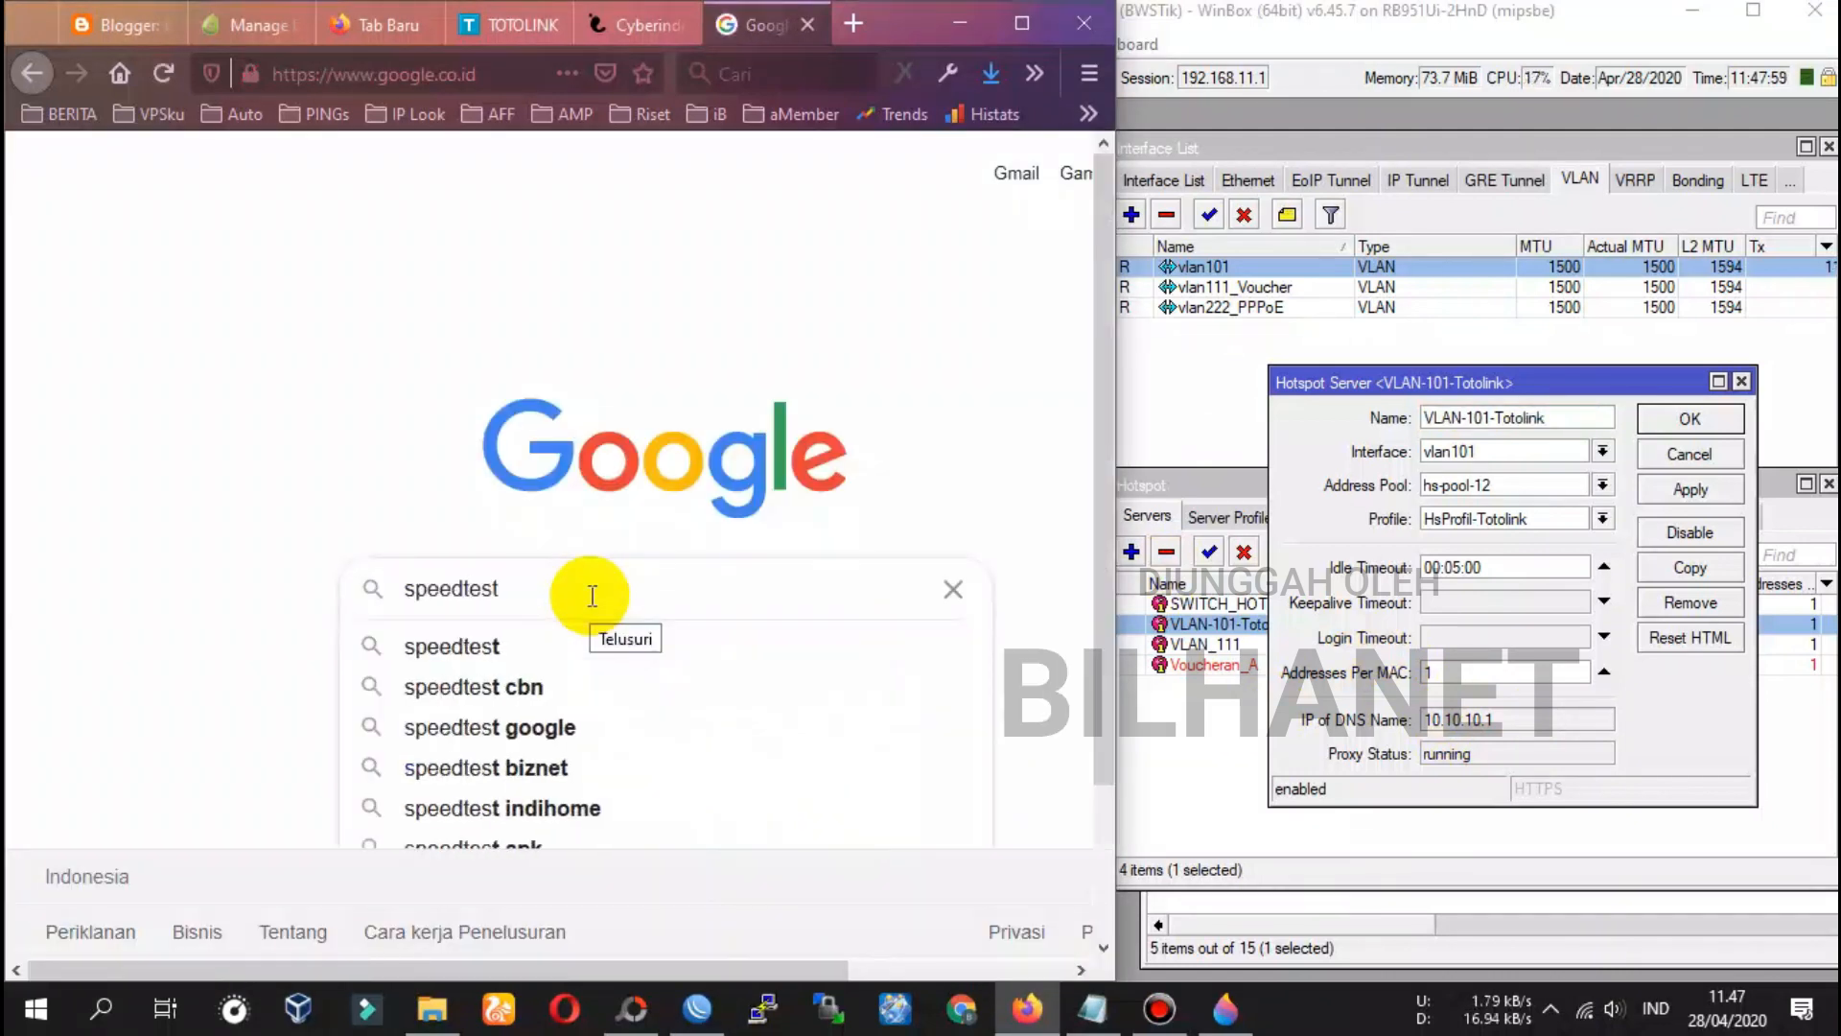
pyautogui.press('Return')
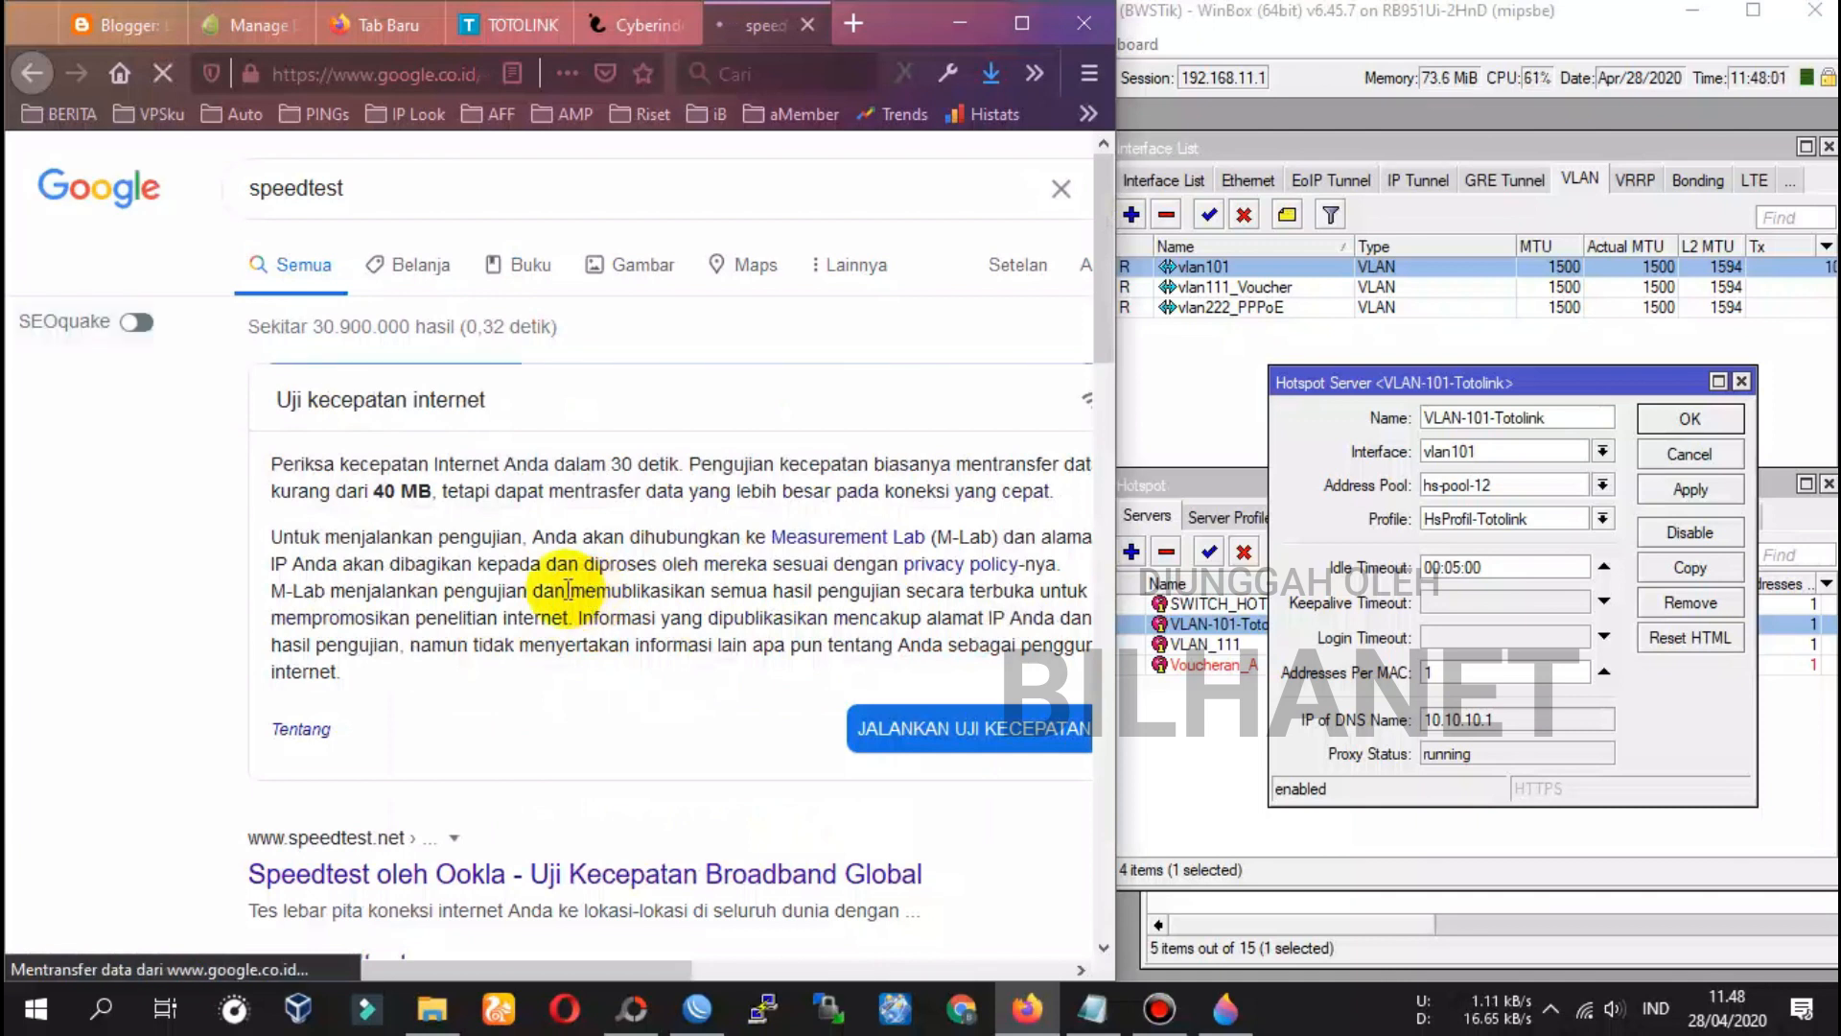
pyautogui.click(1690, 419)
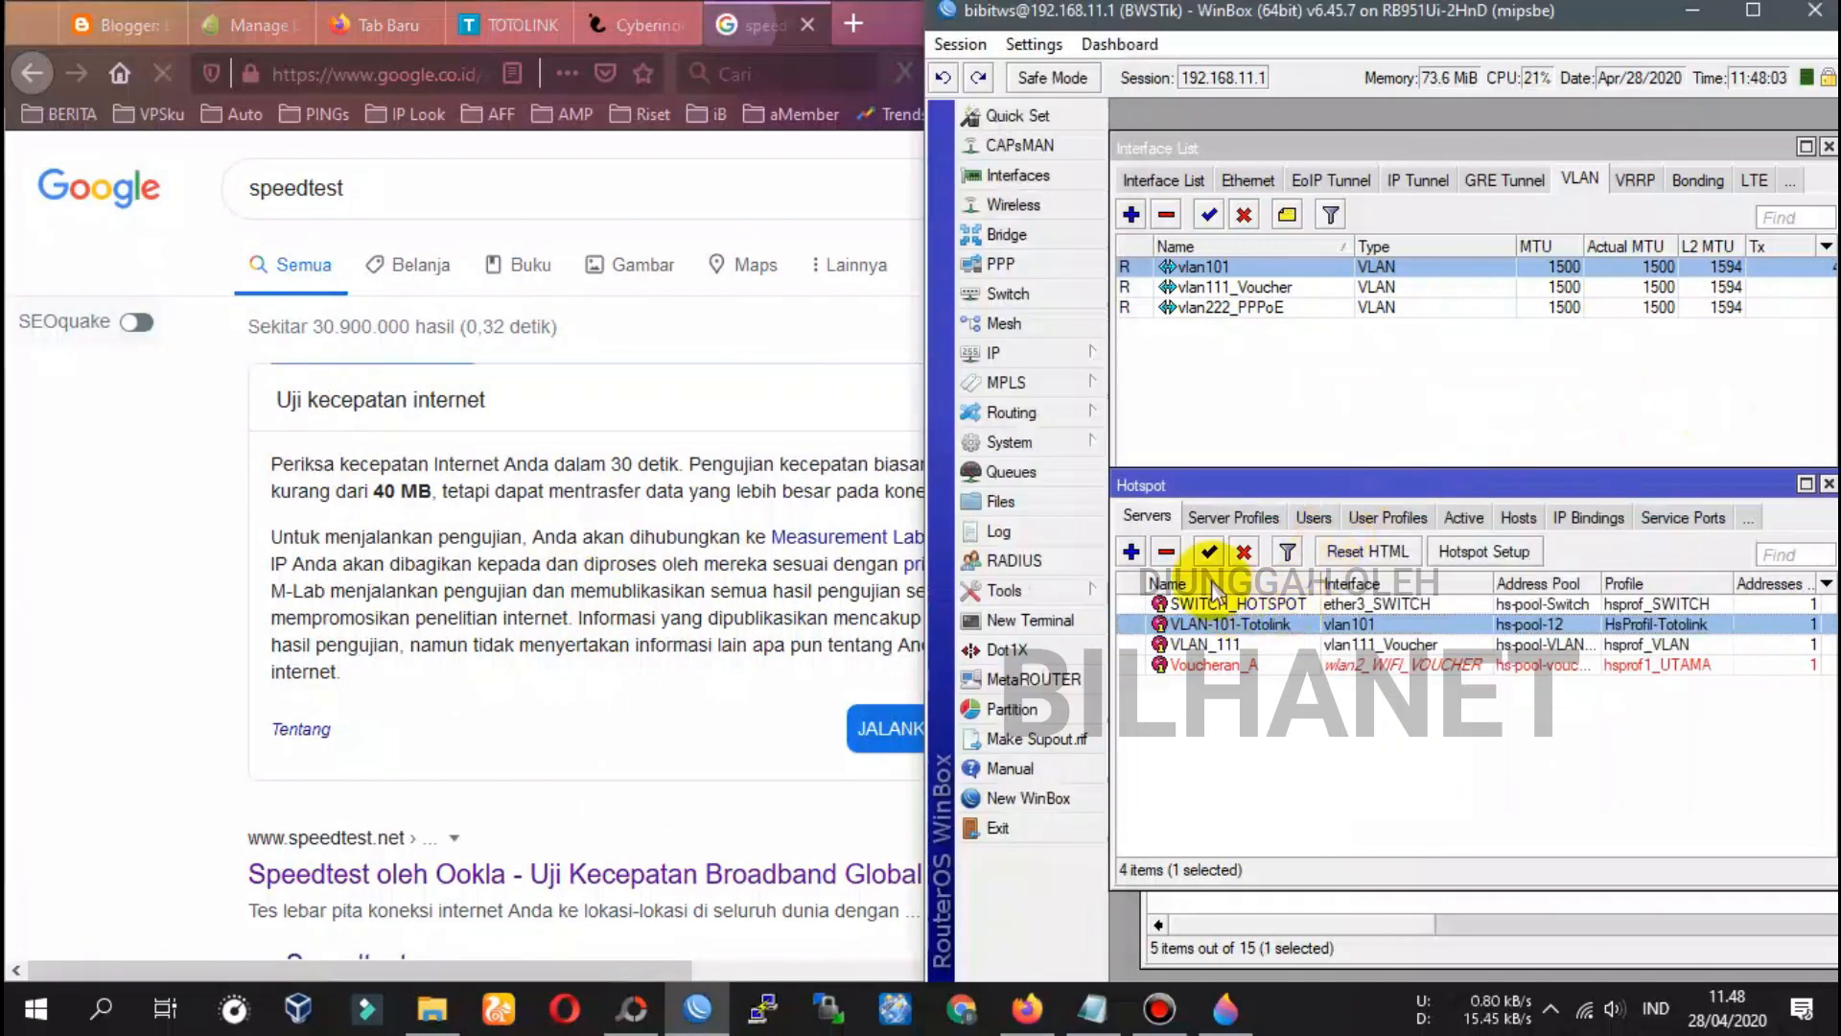
# Show the active voucher session's traffic graphs and open the Cyberindo Speedtest result
pyautogui.click(1464, 518)
pyautogui.click(1216, 605)
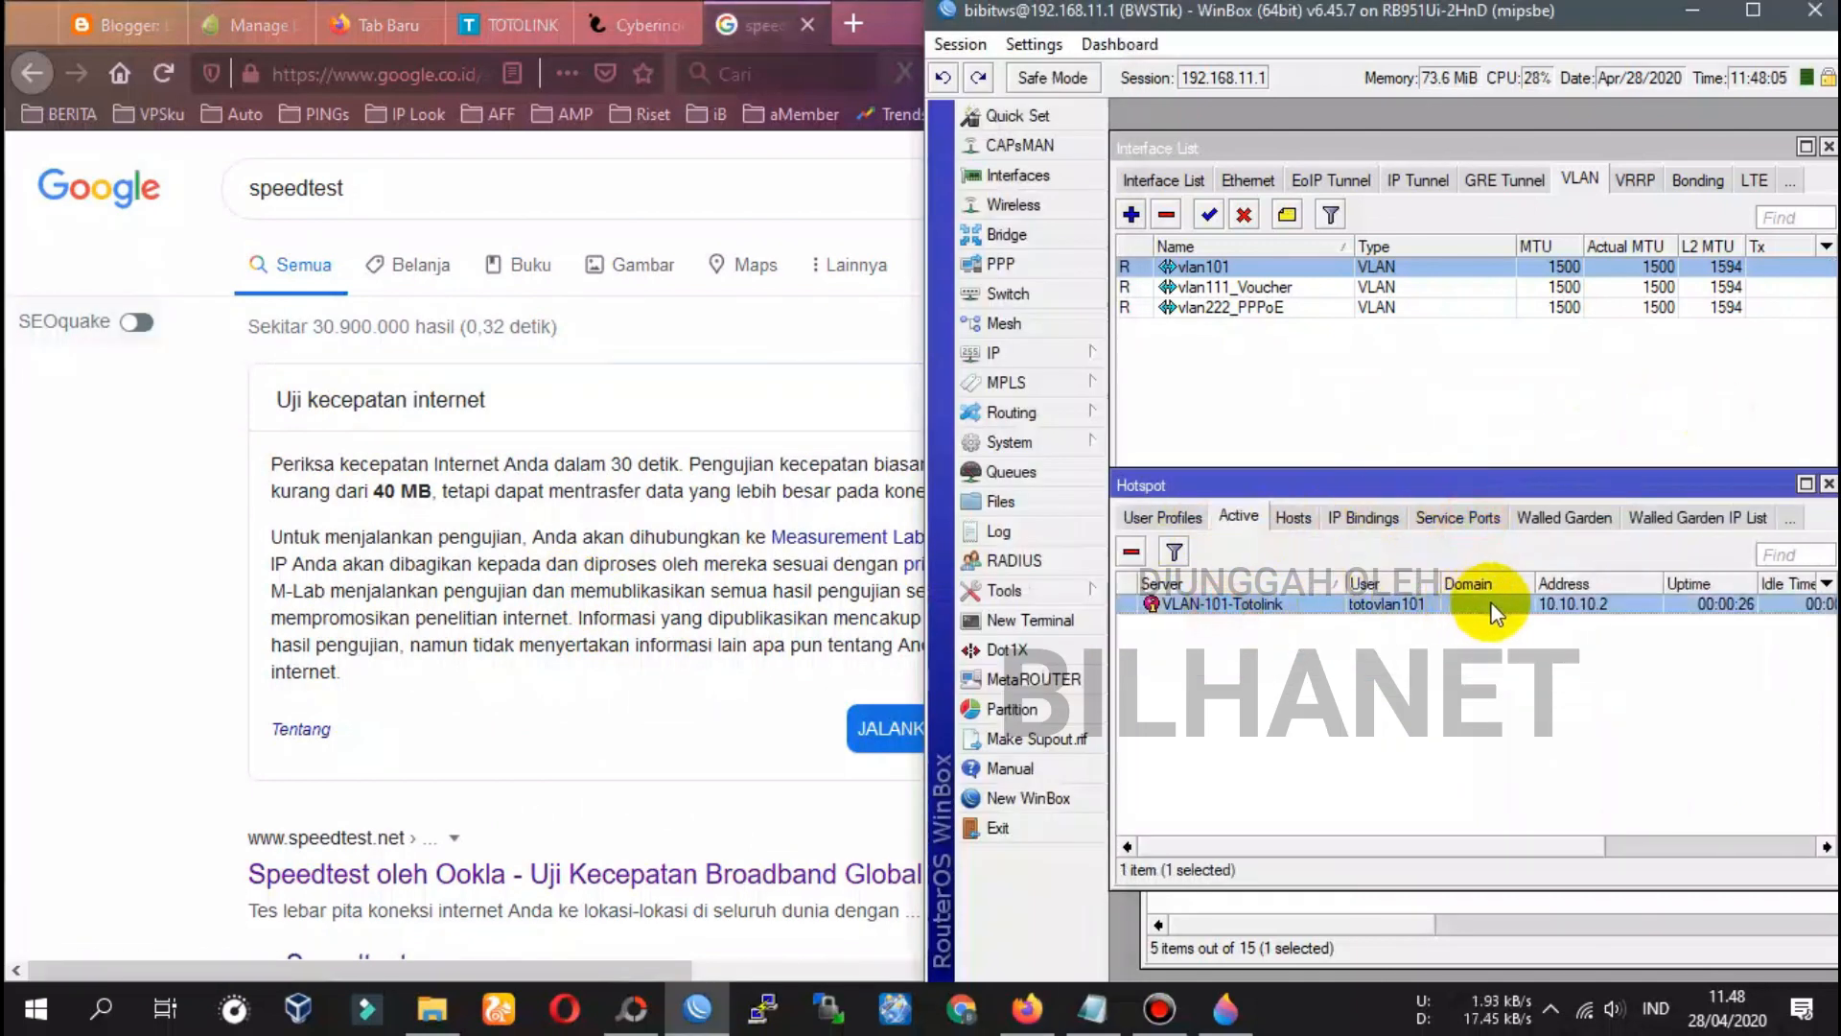
pyautogui.doubleClick(1215, 604)
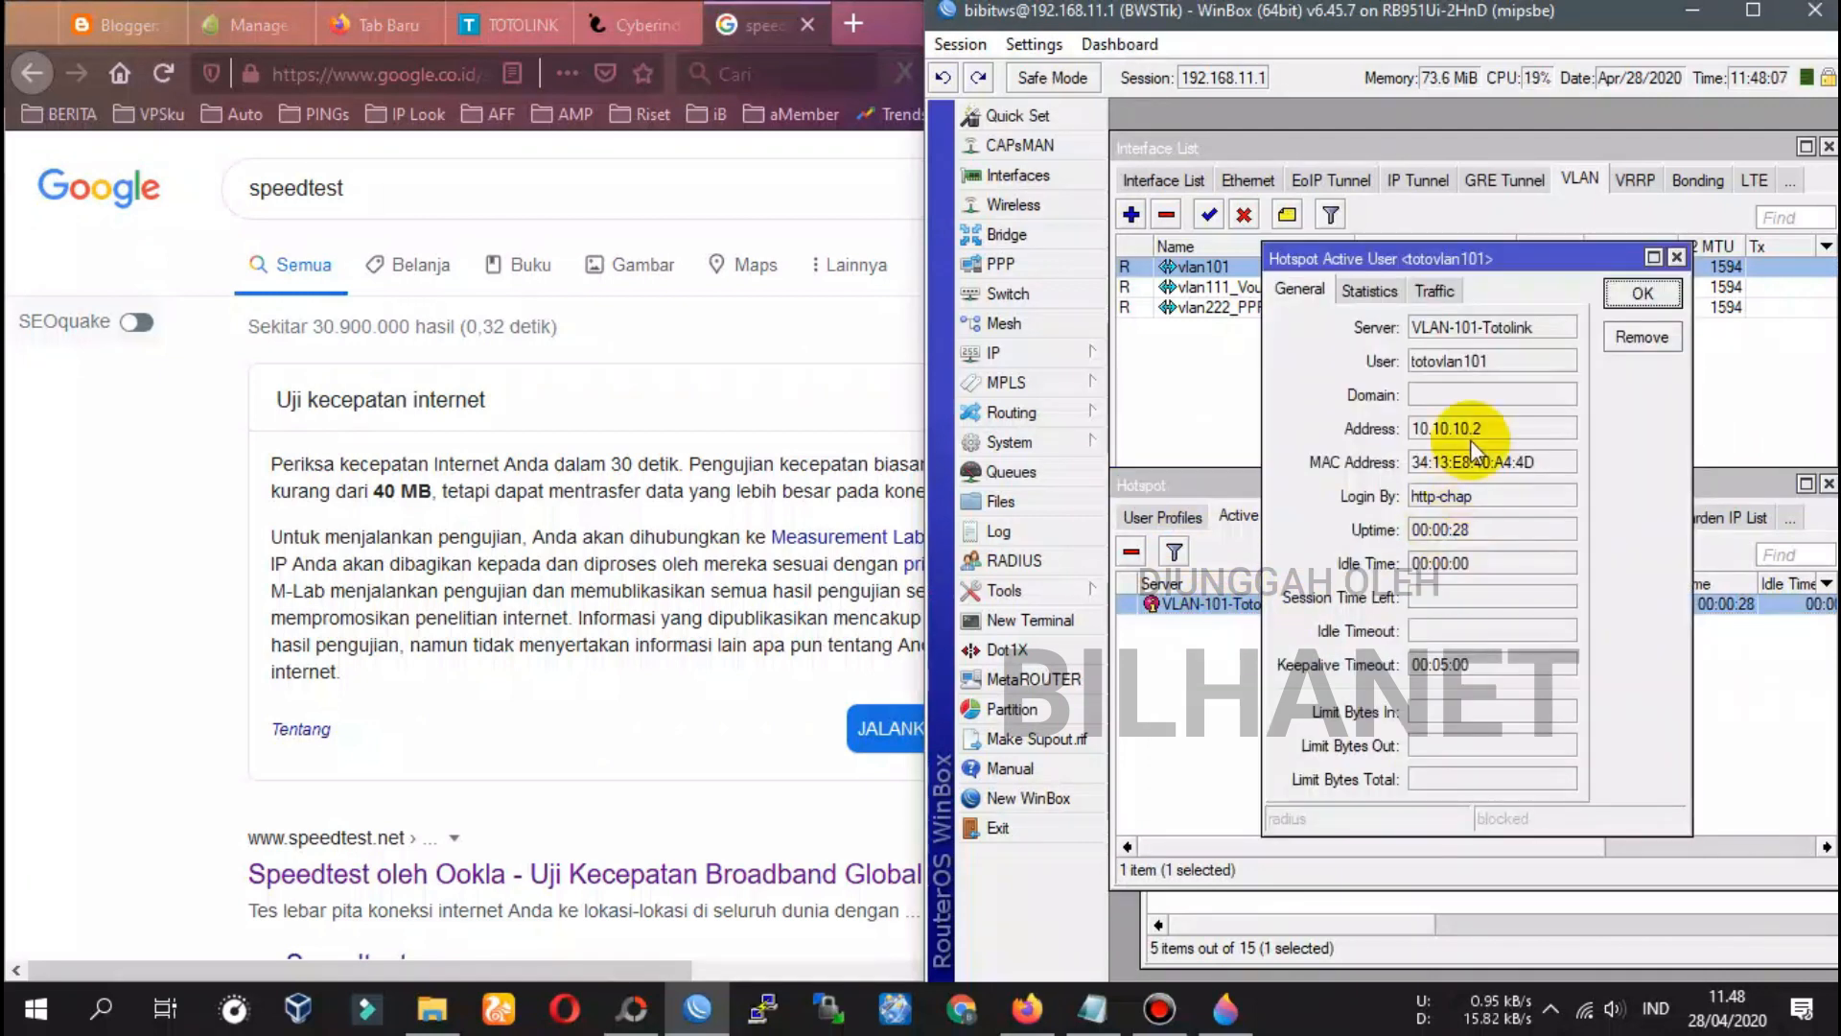
pyautogui.click(1370, 291)
pyautogui.click(1439, 290)
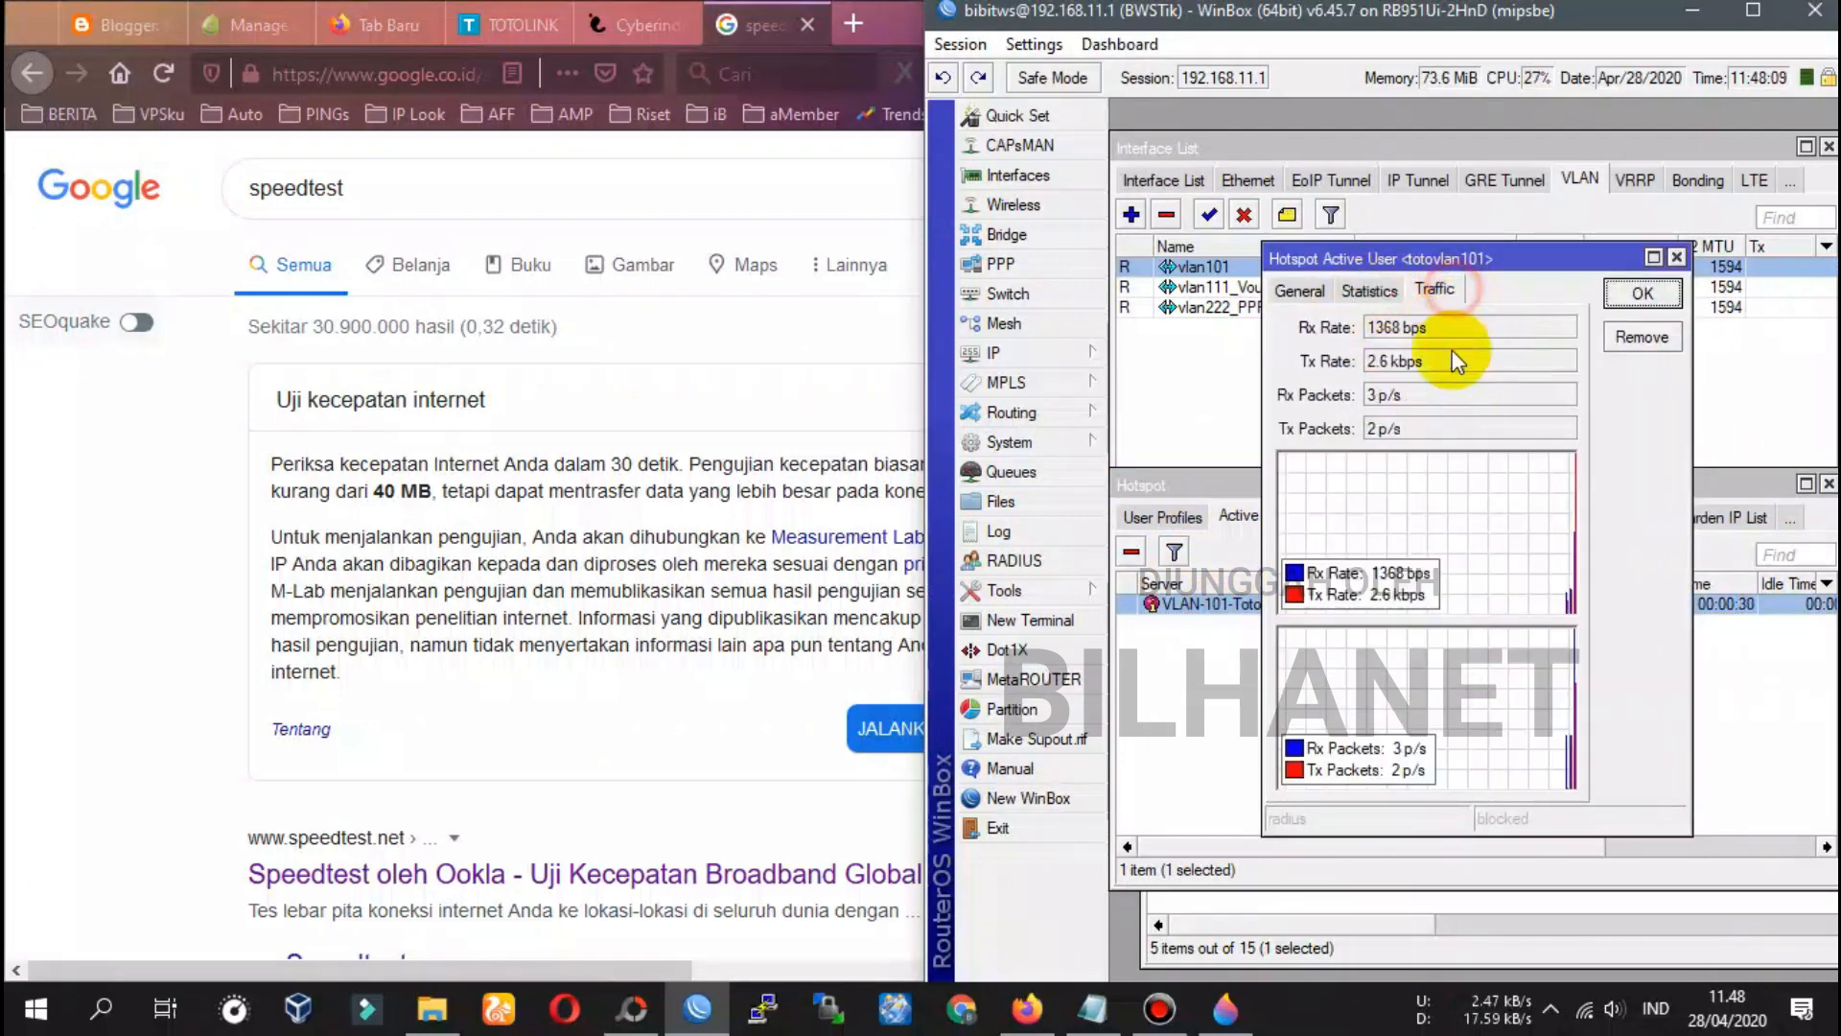
pyautogui.moveTo(1265, 430); pyautogui.dragTo(1171, 423)
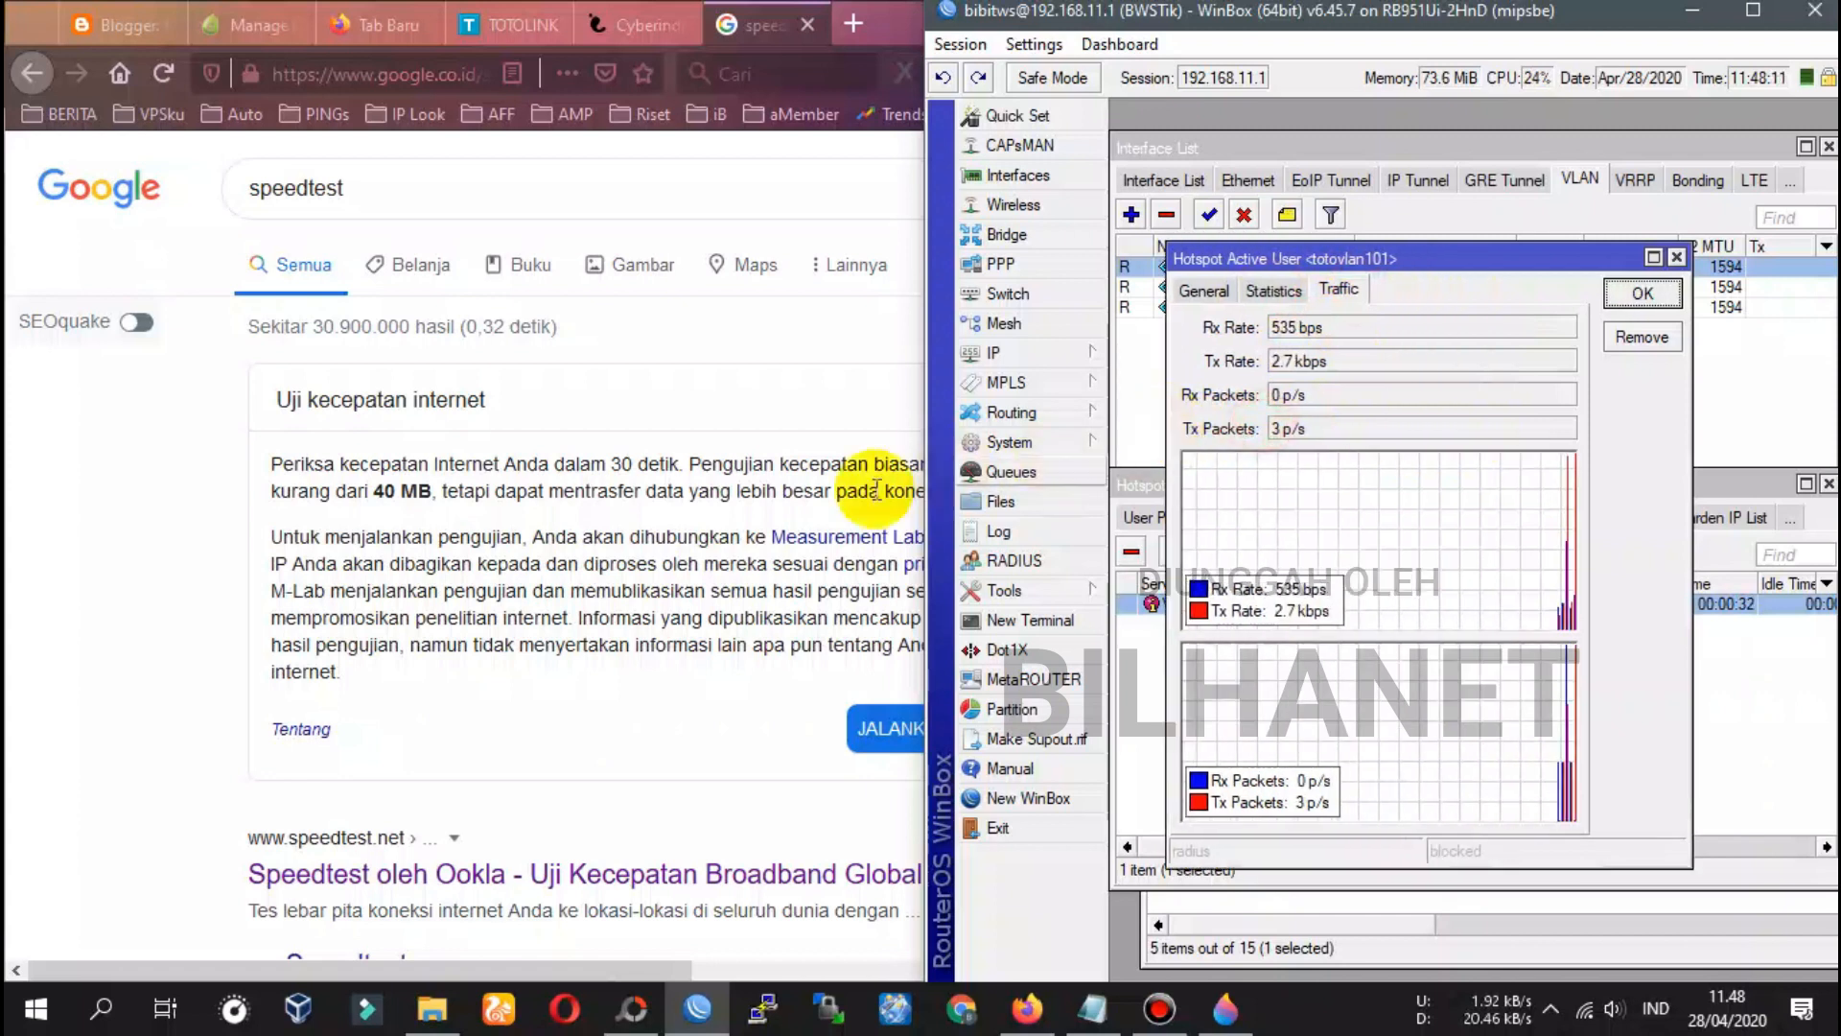
pyautogui.scroll(-2, 508, 695)
pyautogui.scroll(-8, 509, 683)
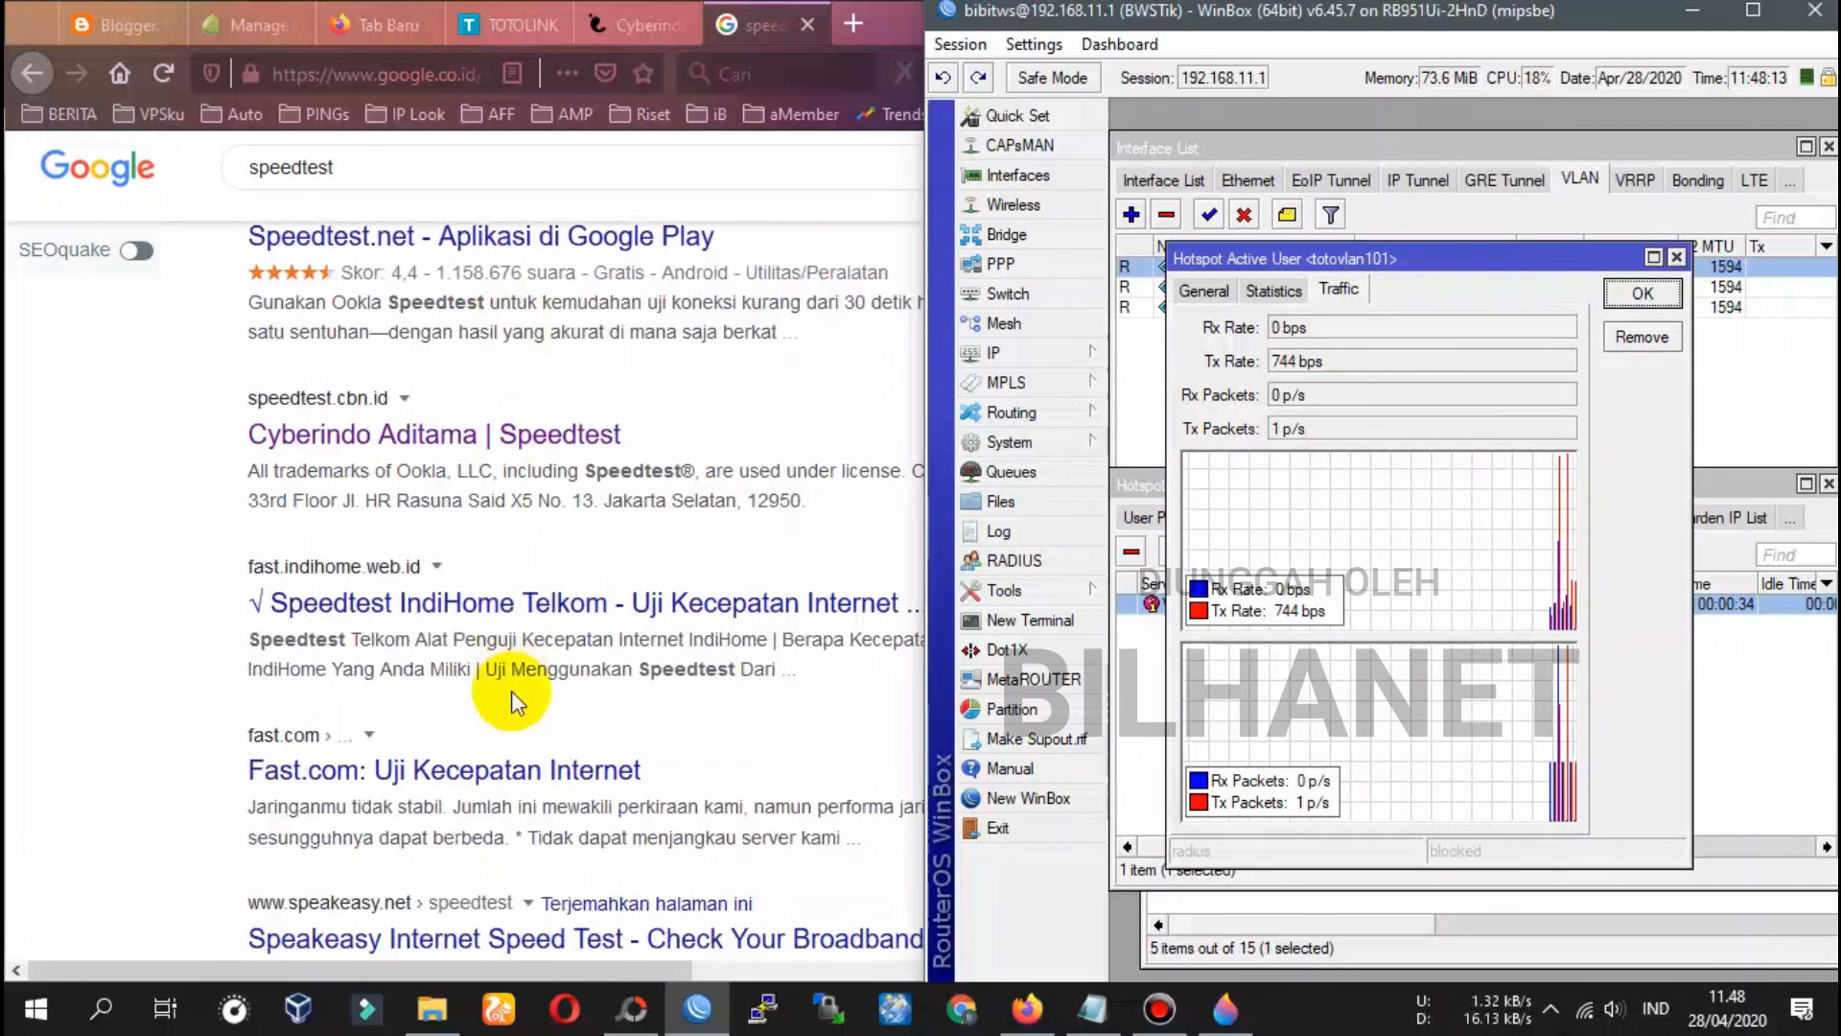
pyautogui.click(451, 437)
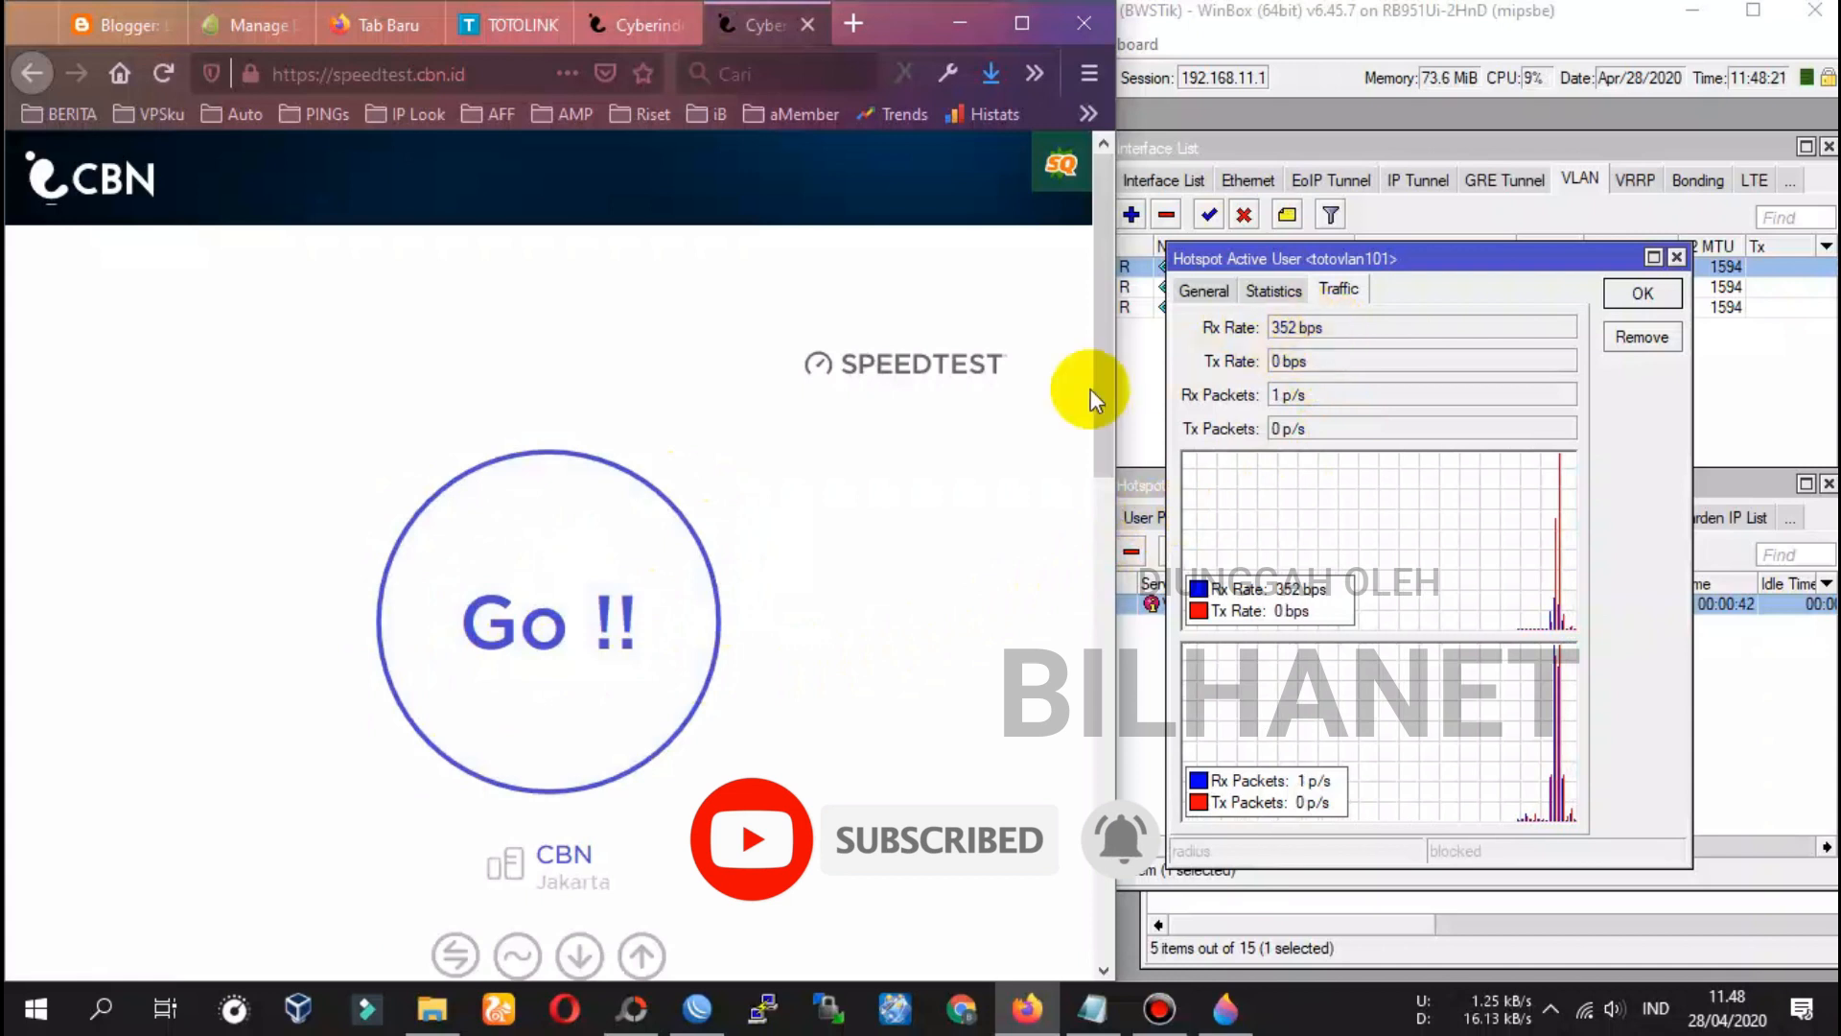
# Run the CBN speed test: 42 ms ping, 1.6 Mbps down, 0.8 Mbps up
pyautogui.click(587, 643)
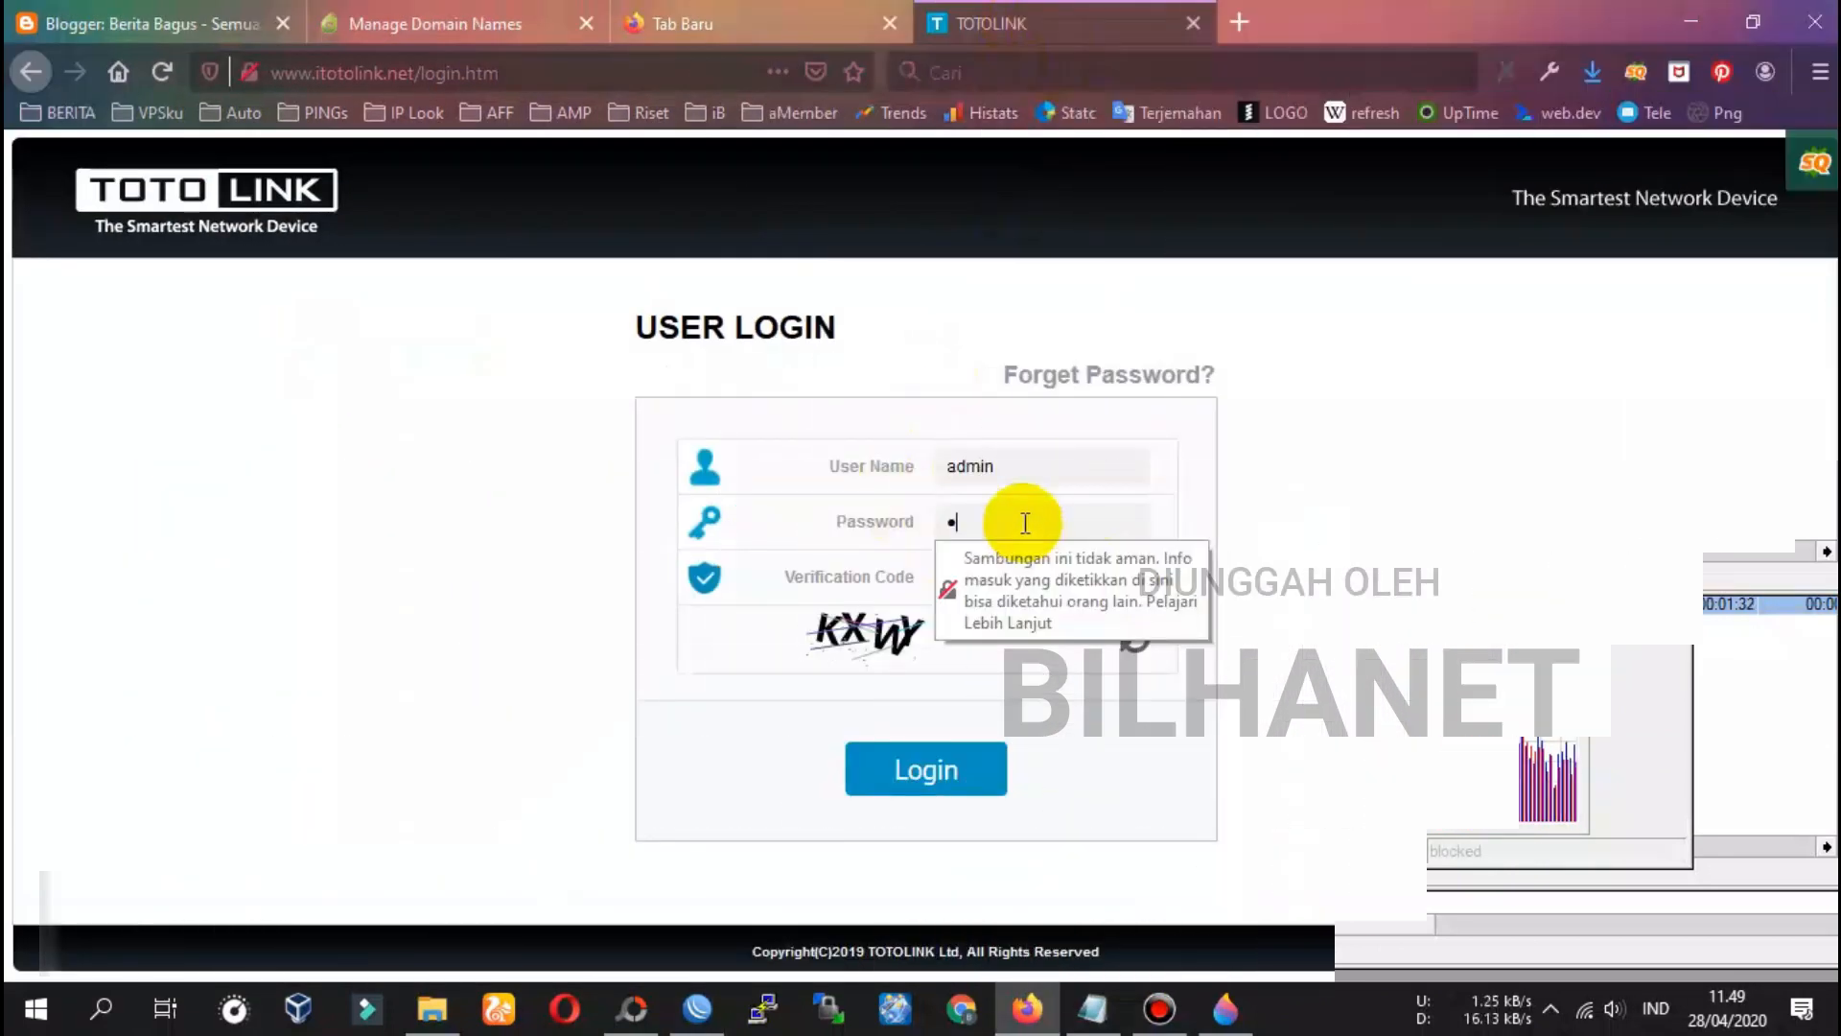
# Log in to the TOTOLINK admin with the admin password and verification code
pyautogui.write('********')
pyautogui.press('Tab')
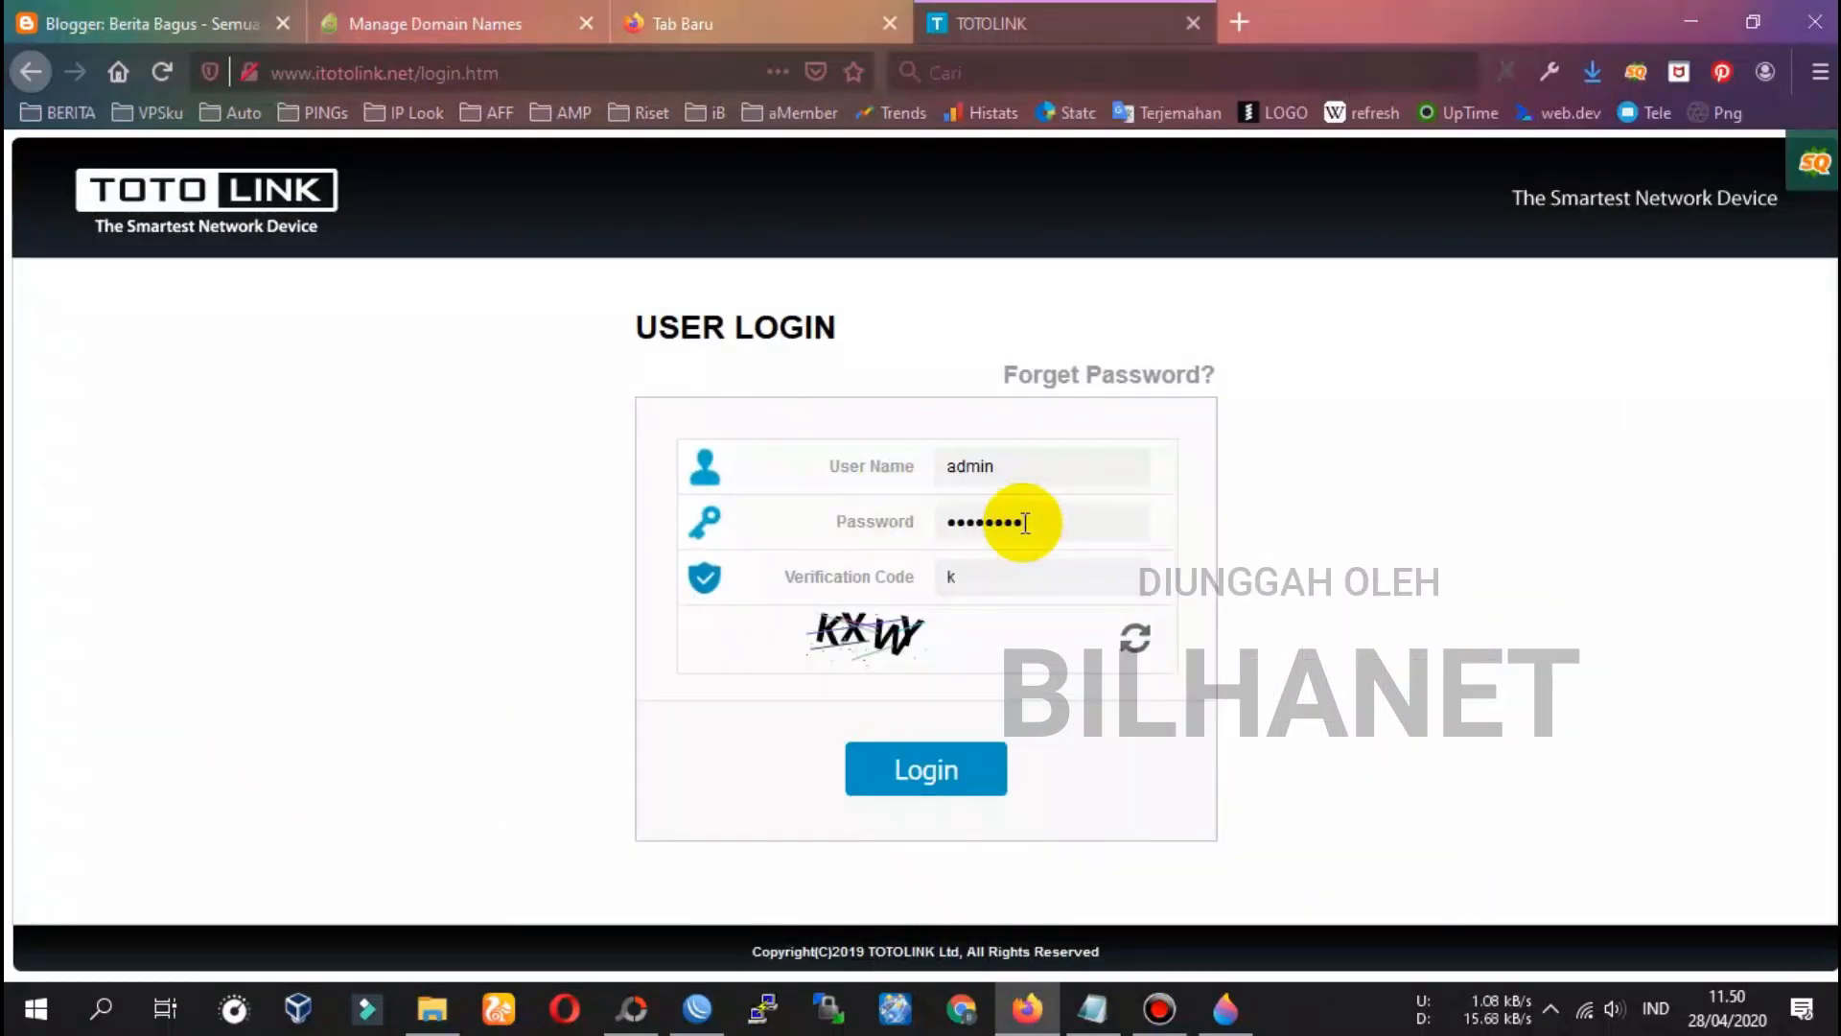
pyautogui.write('kxwy')
pyautogui.click(952, 773)
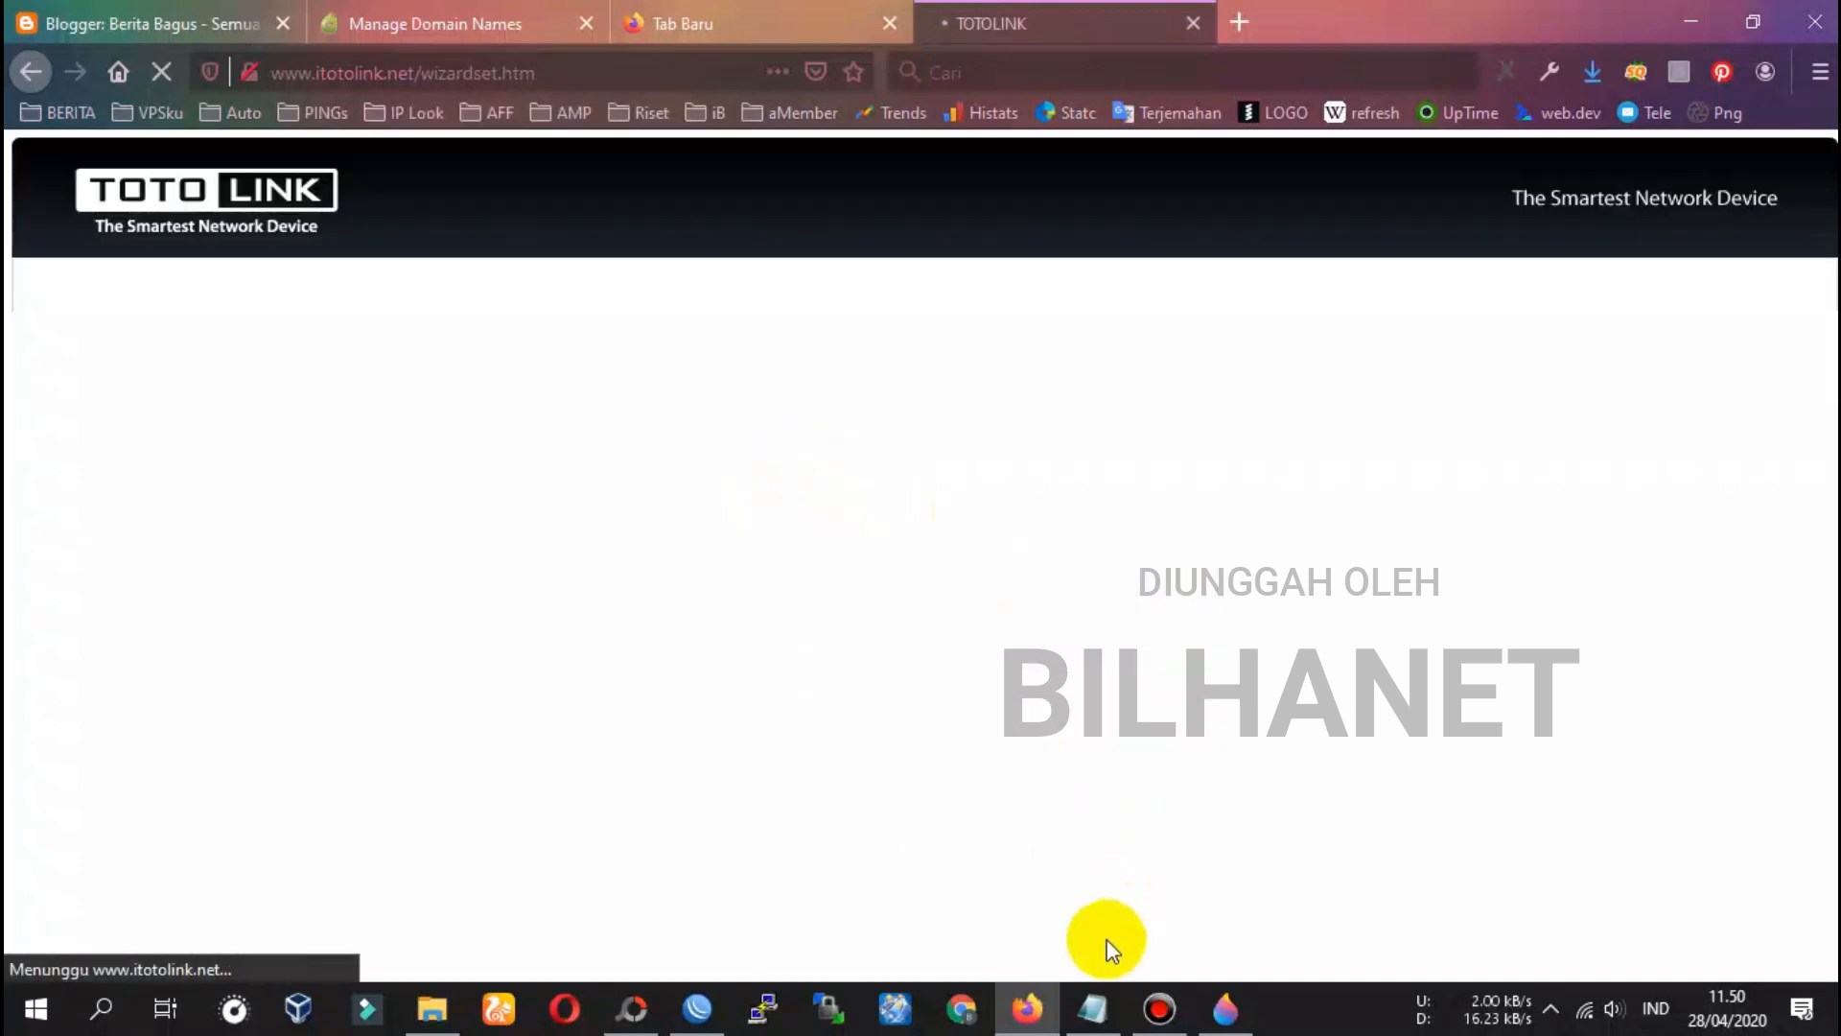
# Glance at the Notepad setup notes, then review Easy Setup showing PPPoE Connected
pyautogui.click(1092, 1009)
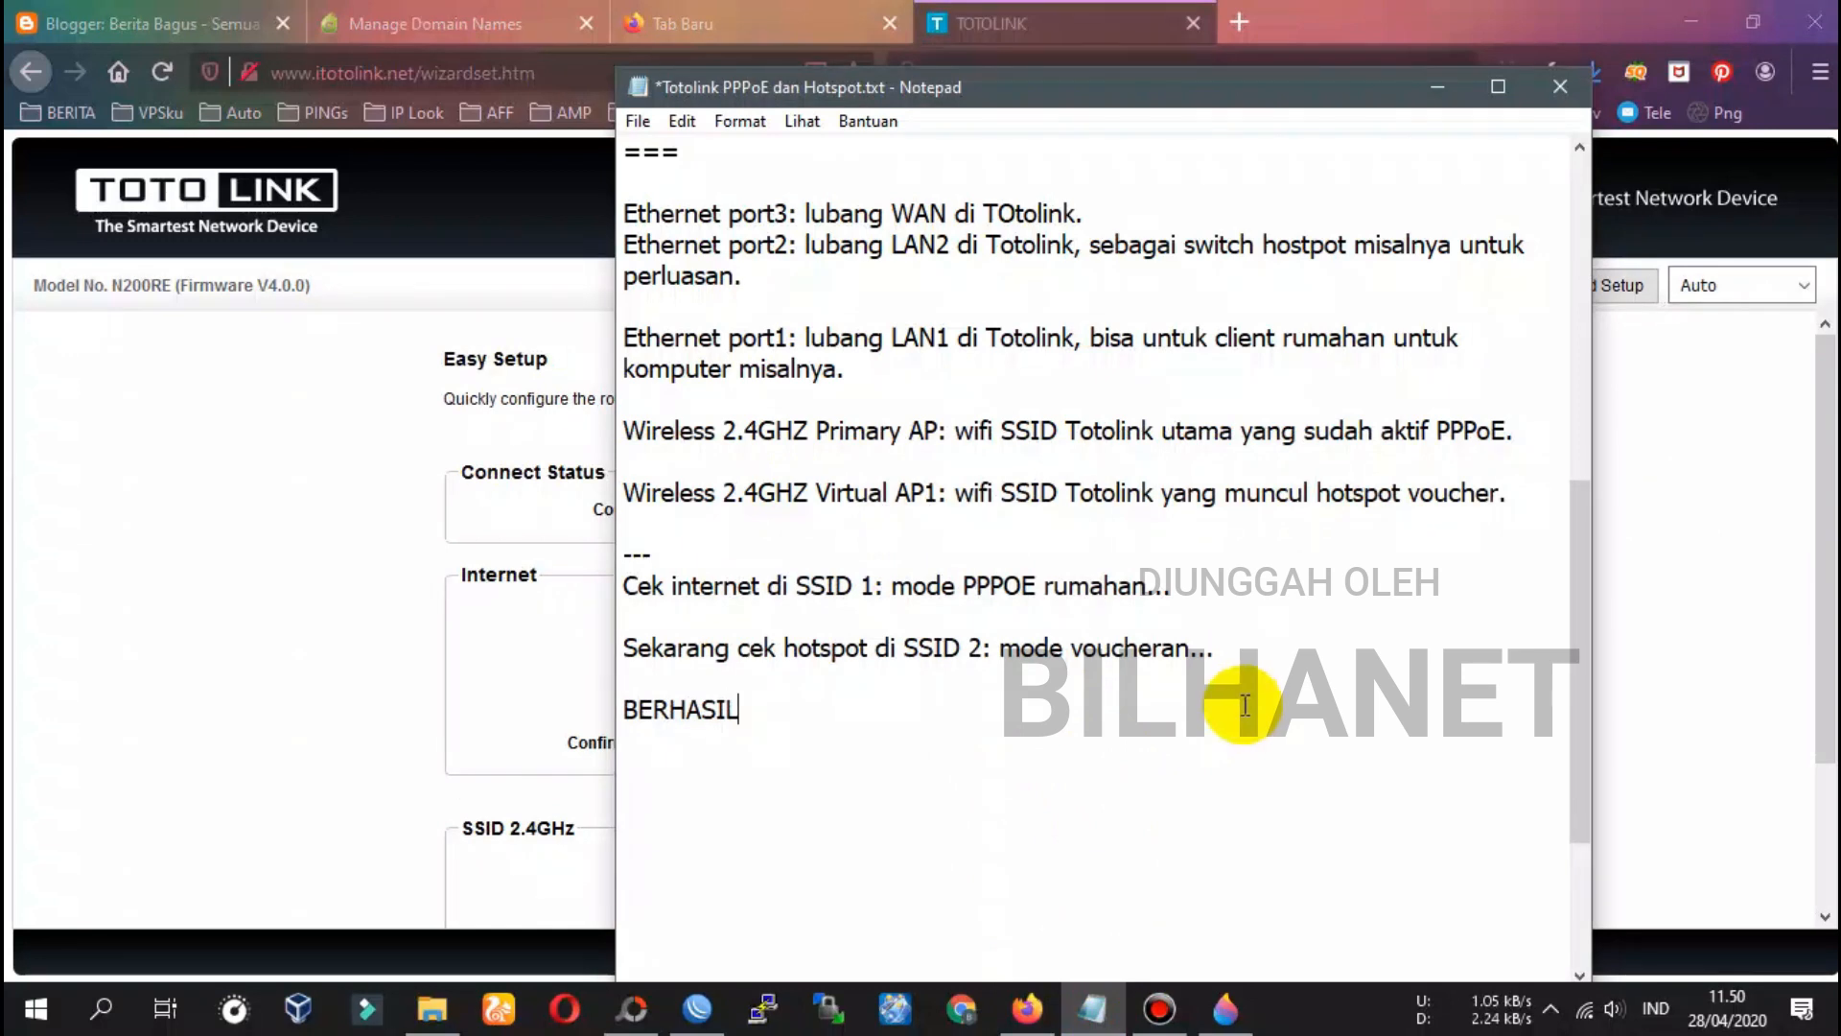
pyautogui.click(1052, 37)
pyautogui.scroll(-1, 831, 531)
pyautogui.scroll(-1, 831, 530)
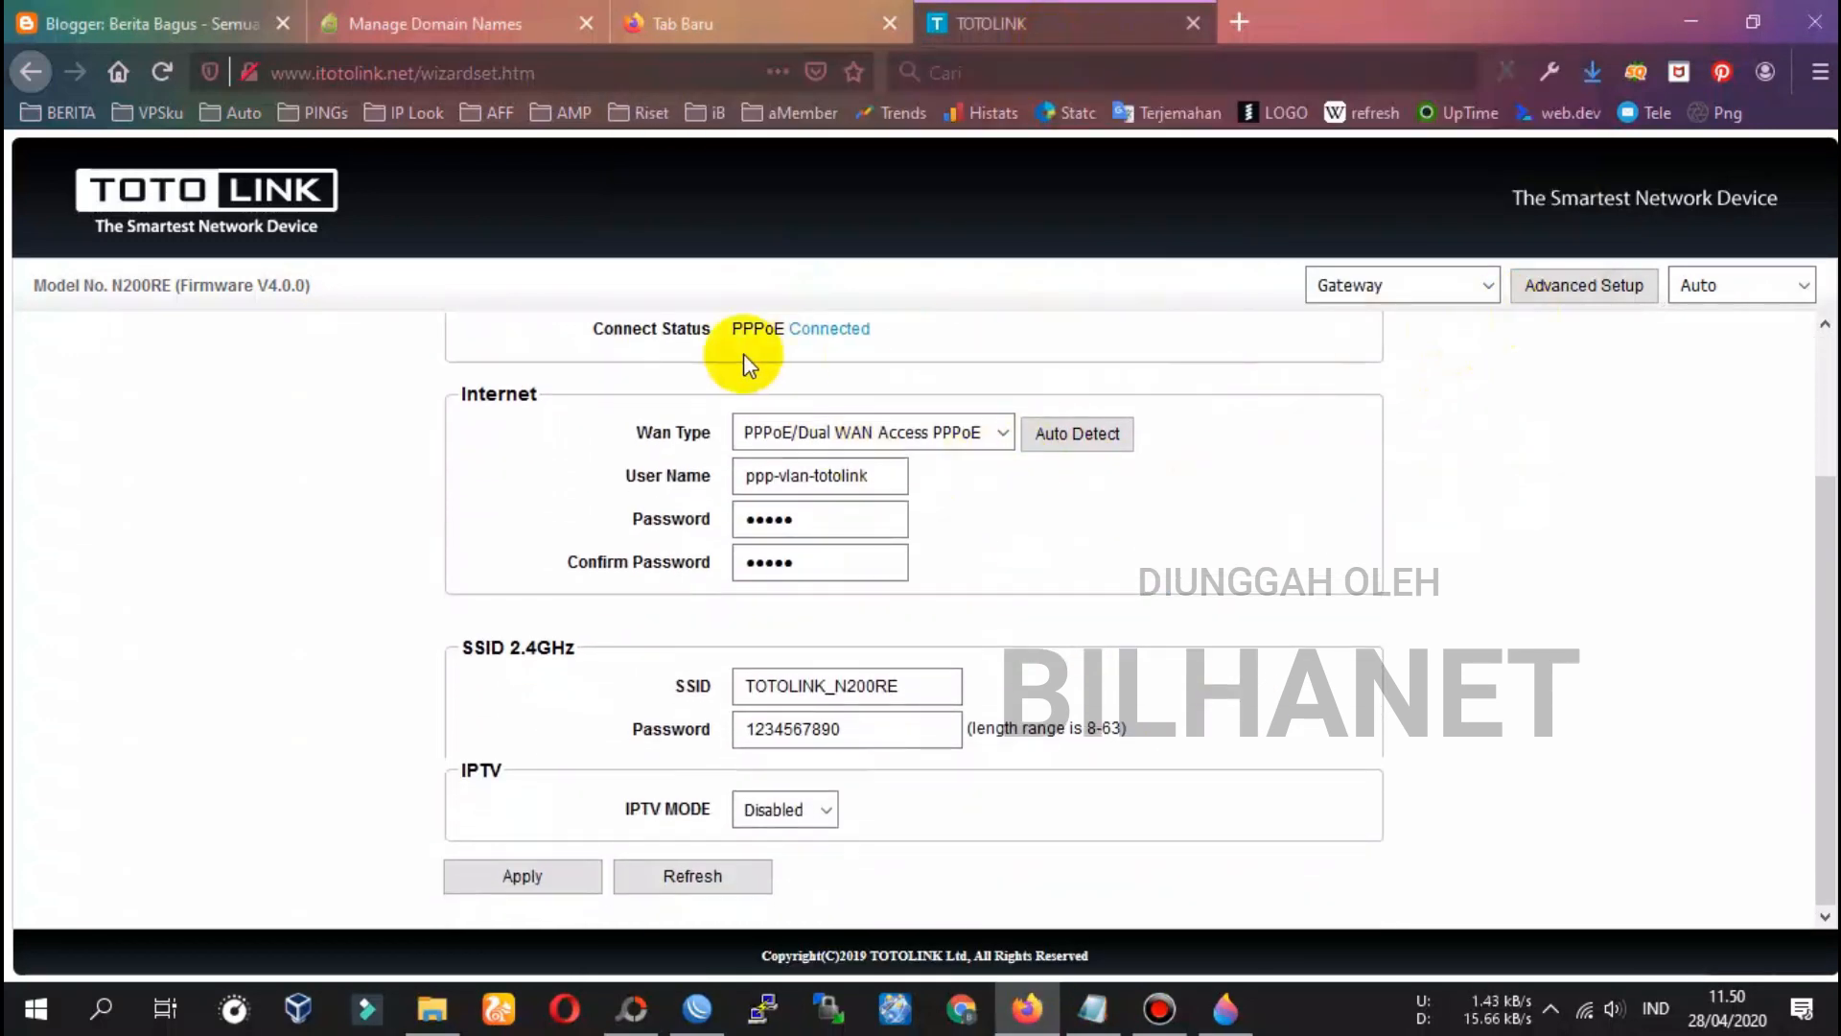
# Review Status: PPPoE WAN, primary TOTOLINK_N200RE with WPA2, VAP1 TOTOLINK_VOUCHER unencrypted
pyautogui.click(1603, 308)
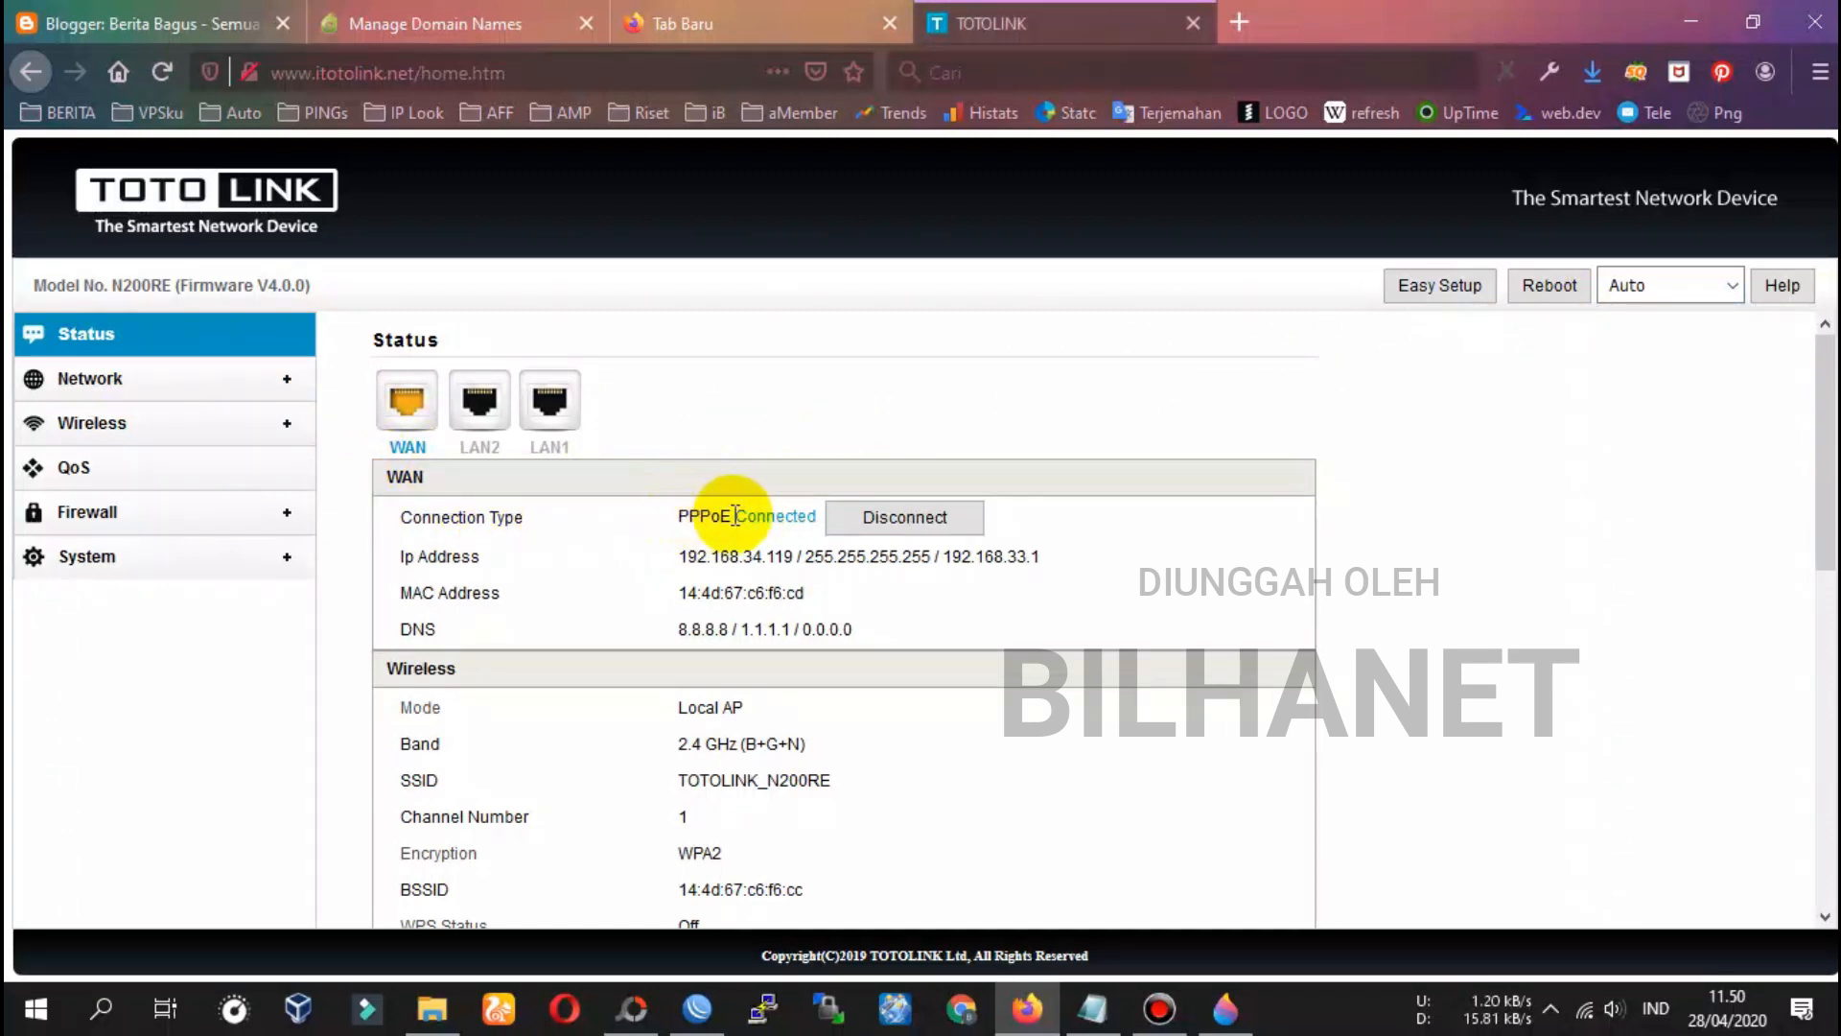
pyautogui.scroll(-5, 734, 516)
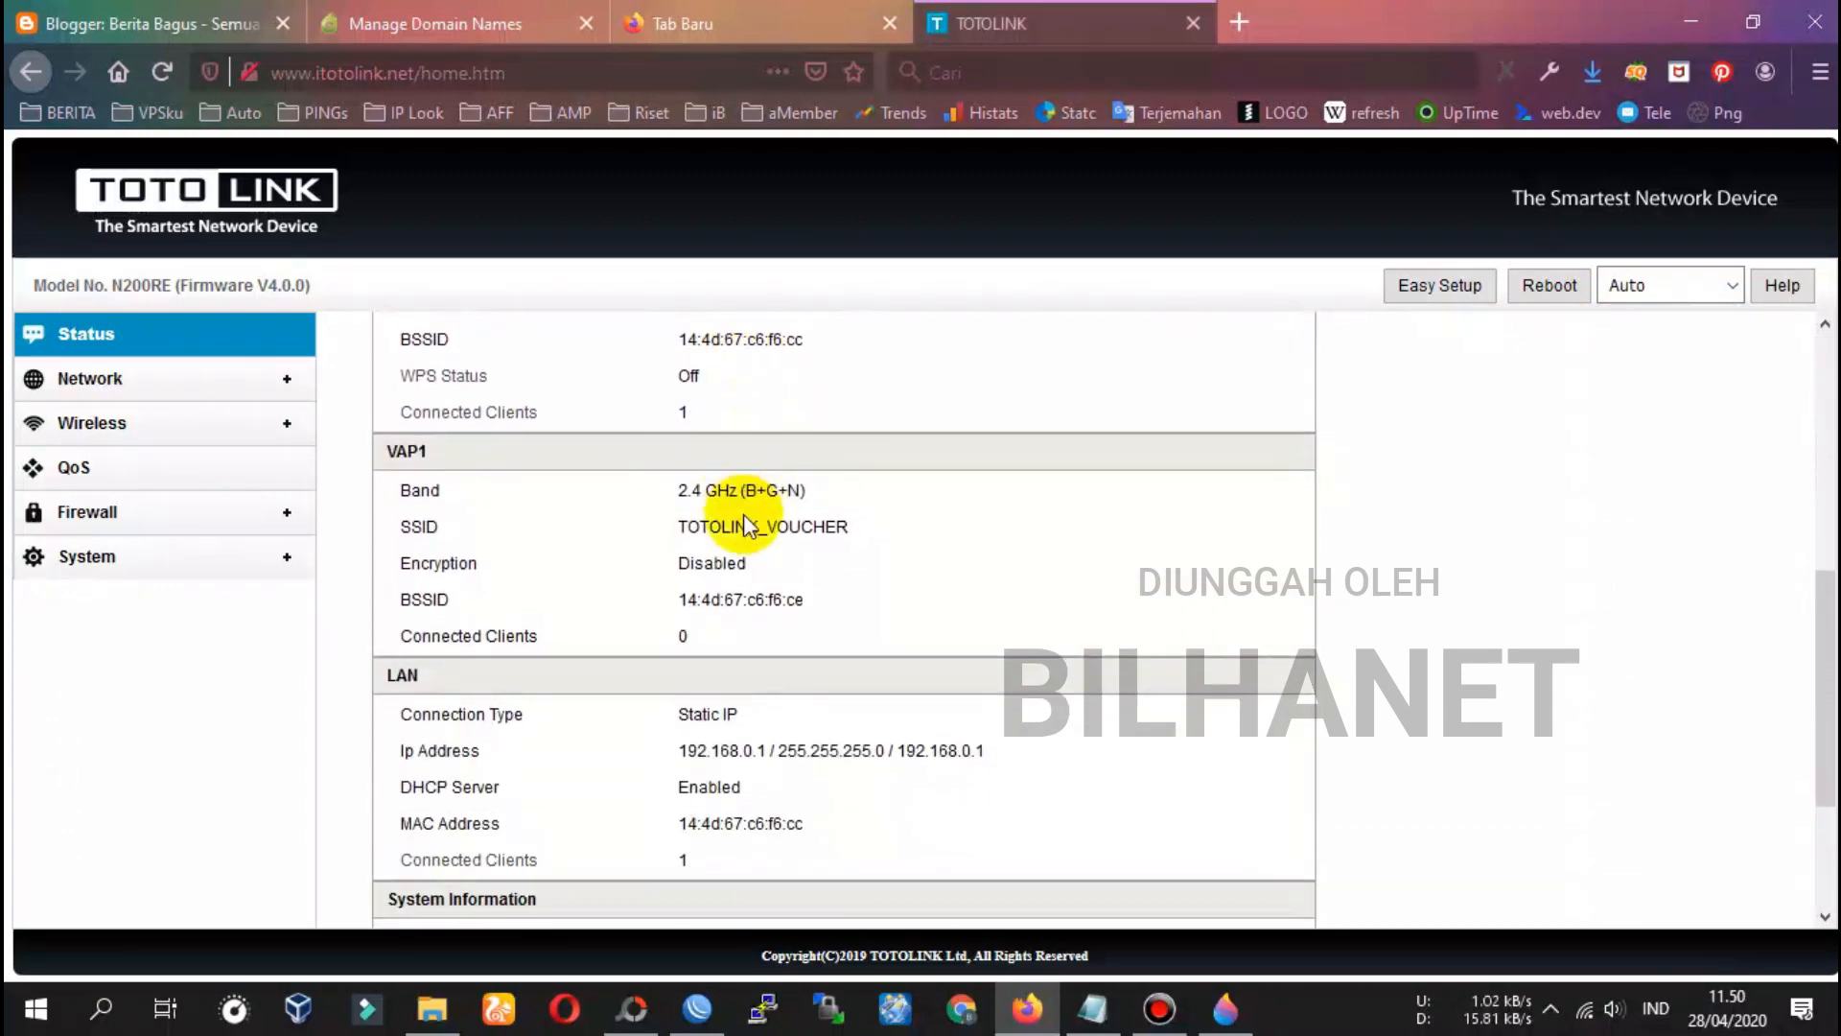
pyautogui.scroll(3, 747, 518)
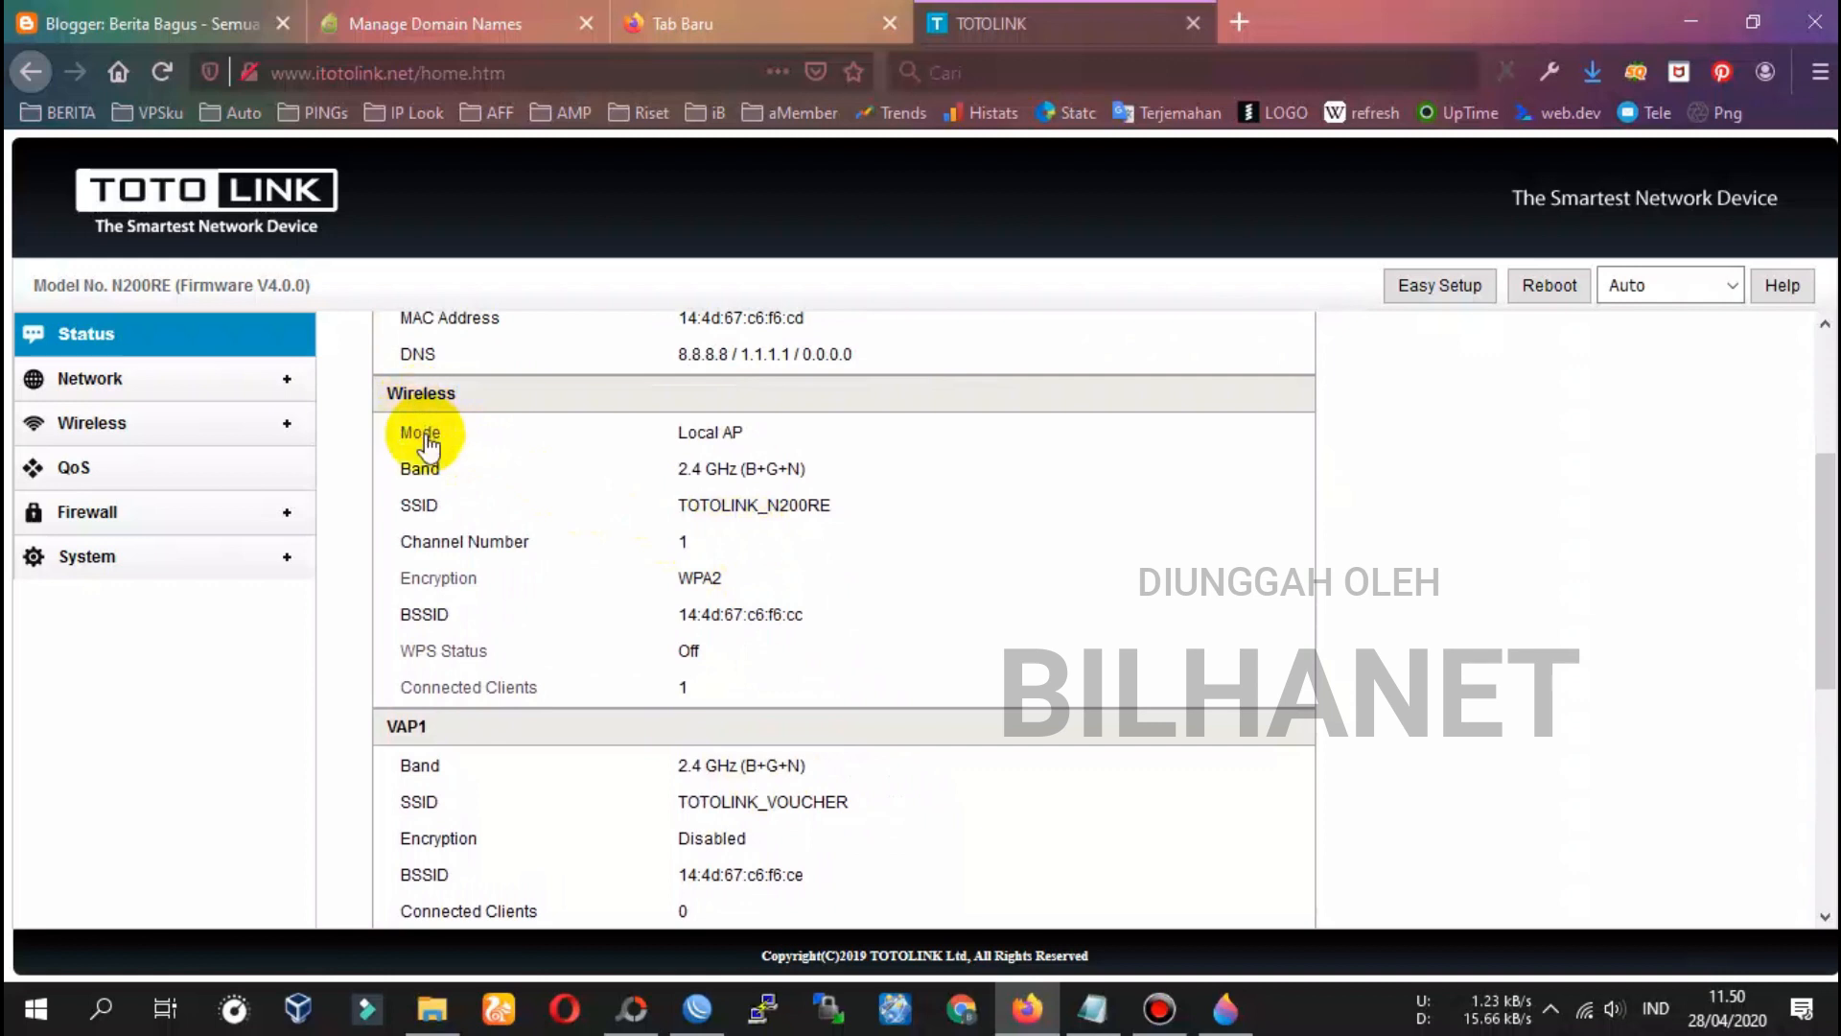
pyautogui.moveTo(682, 505); pyautogui.dragTo(819, 497)
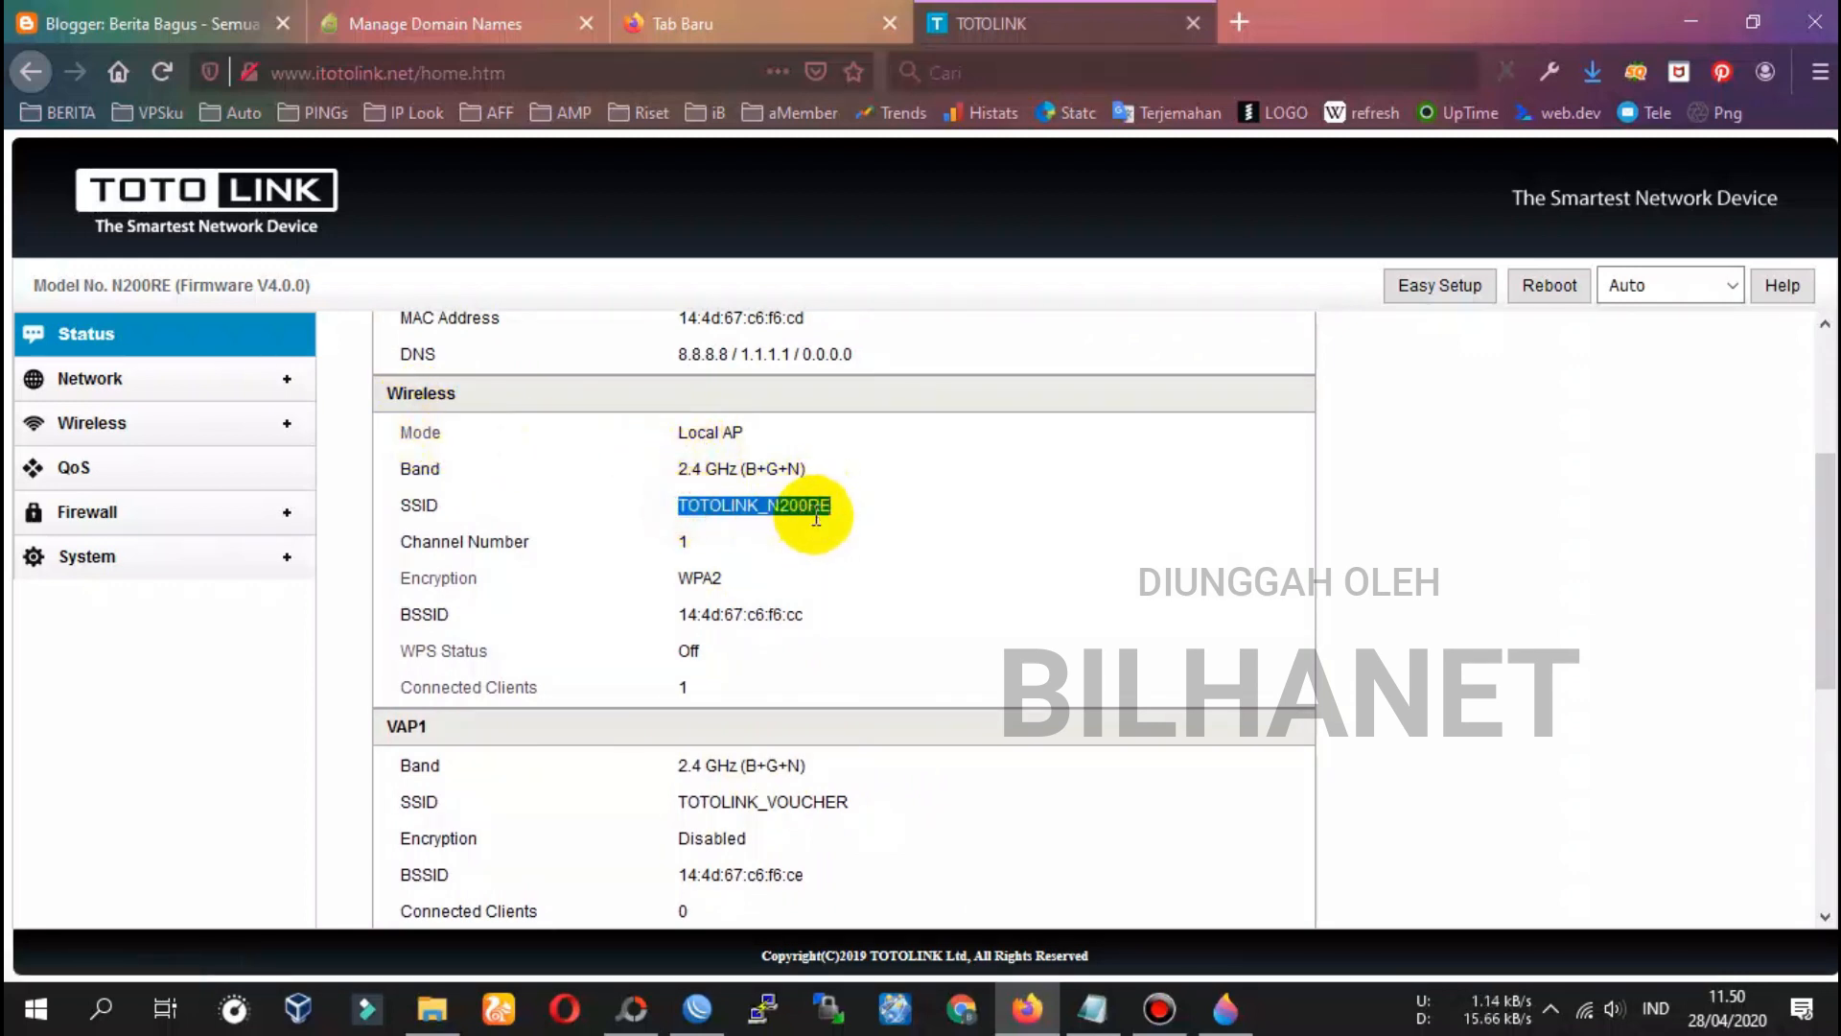
pyautogui.scroll(-2, 816, 516)
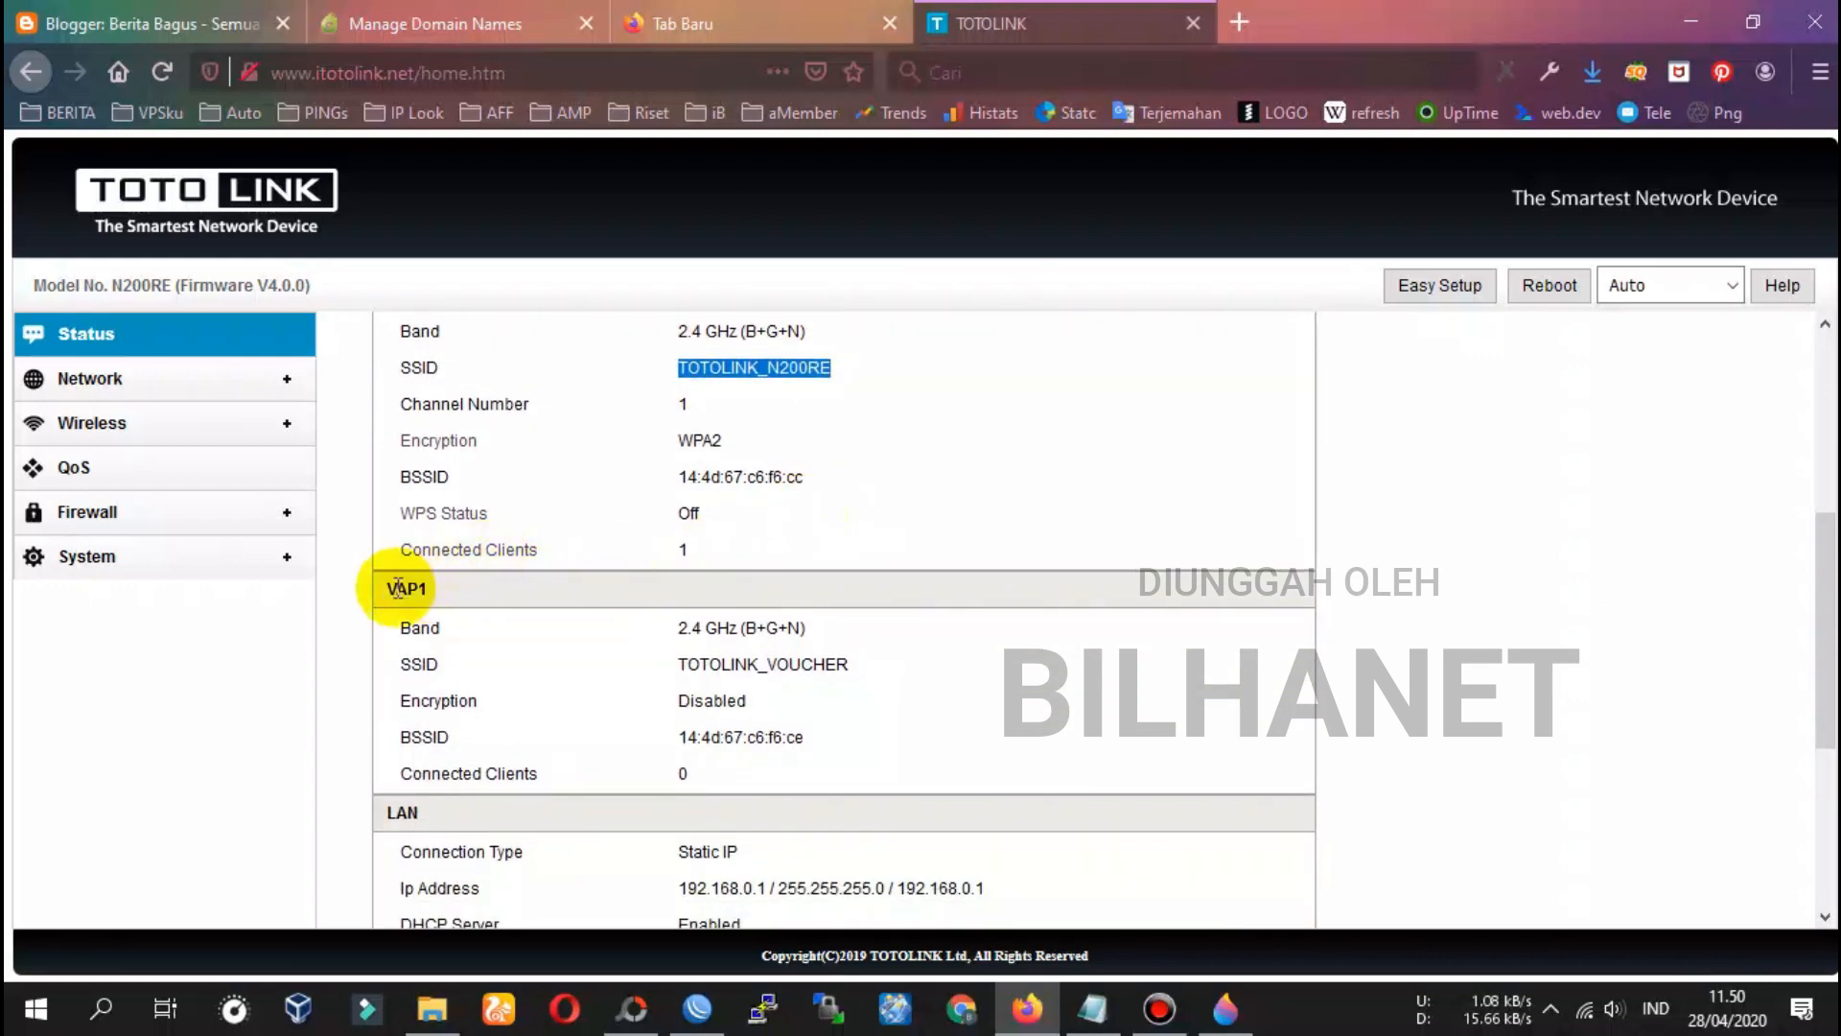
pyautogui.doubleClick(398, 588)
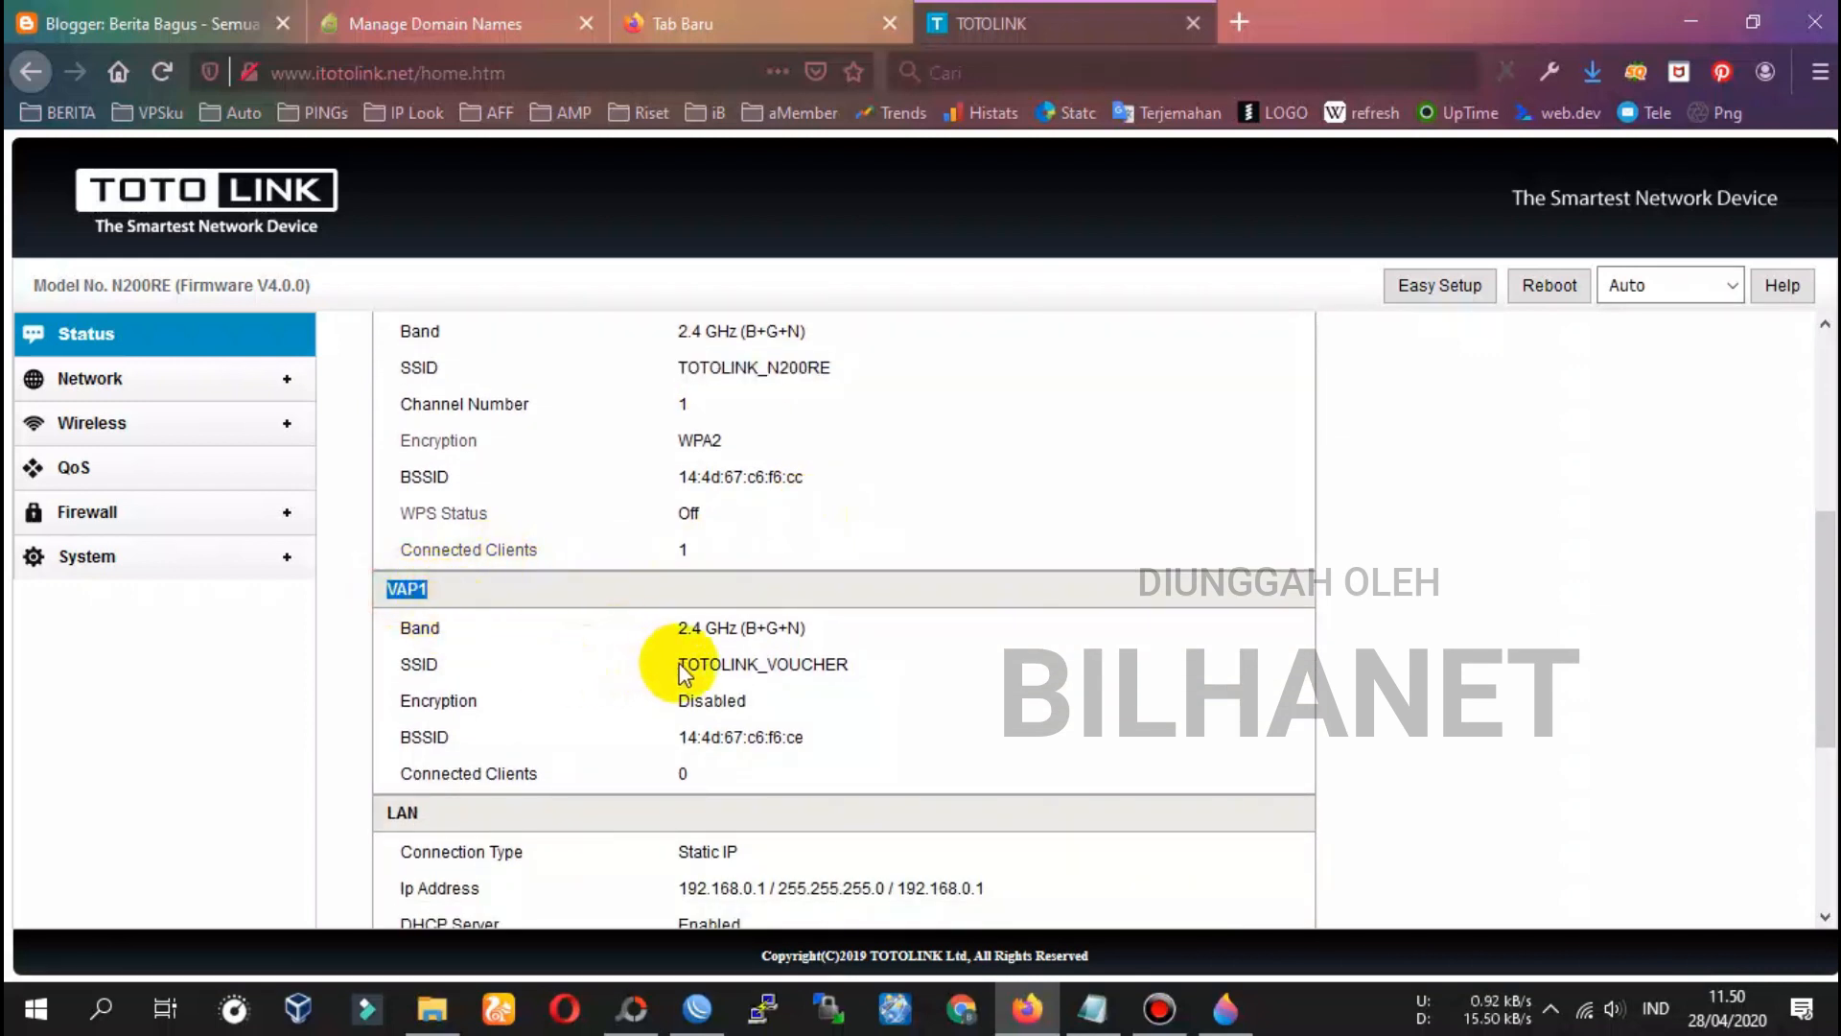
pyautogui.scroll(-5, 757, 715)
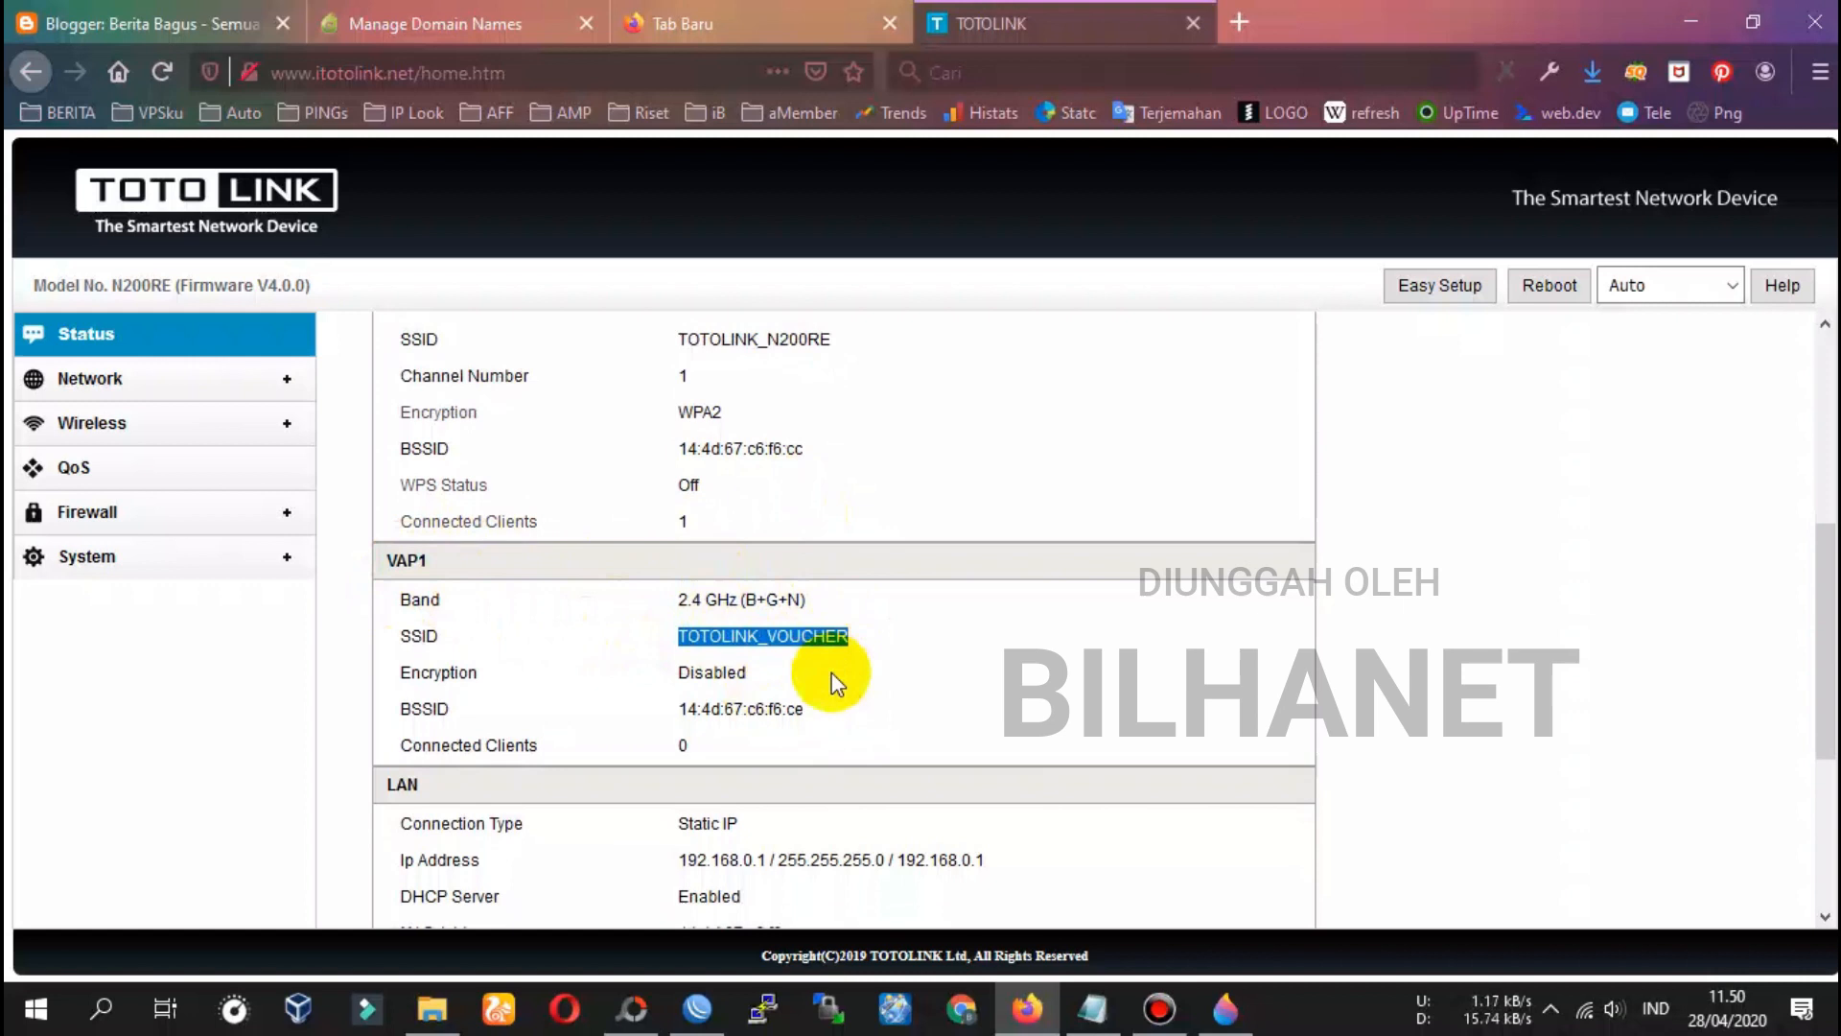
pyautogui.scroll(5, 808, 653)
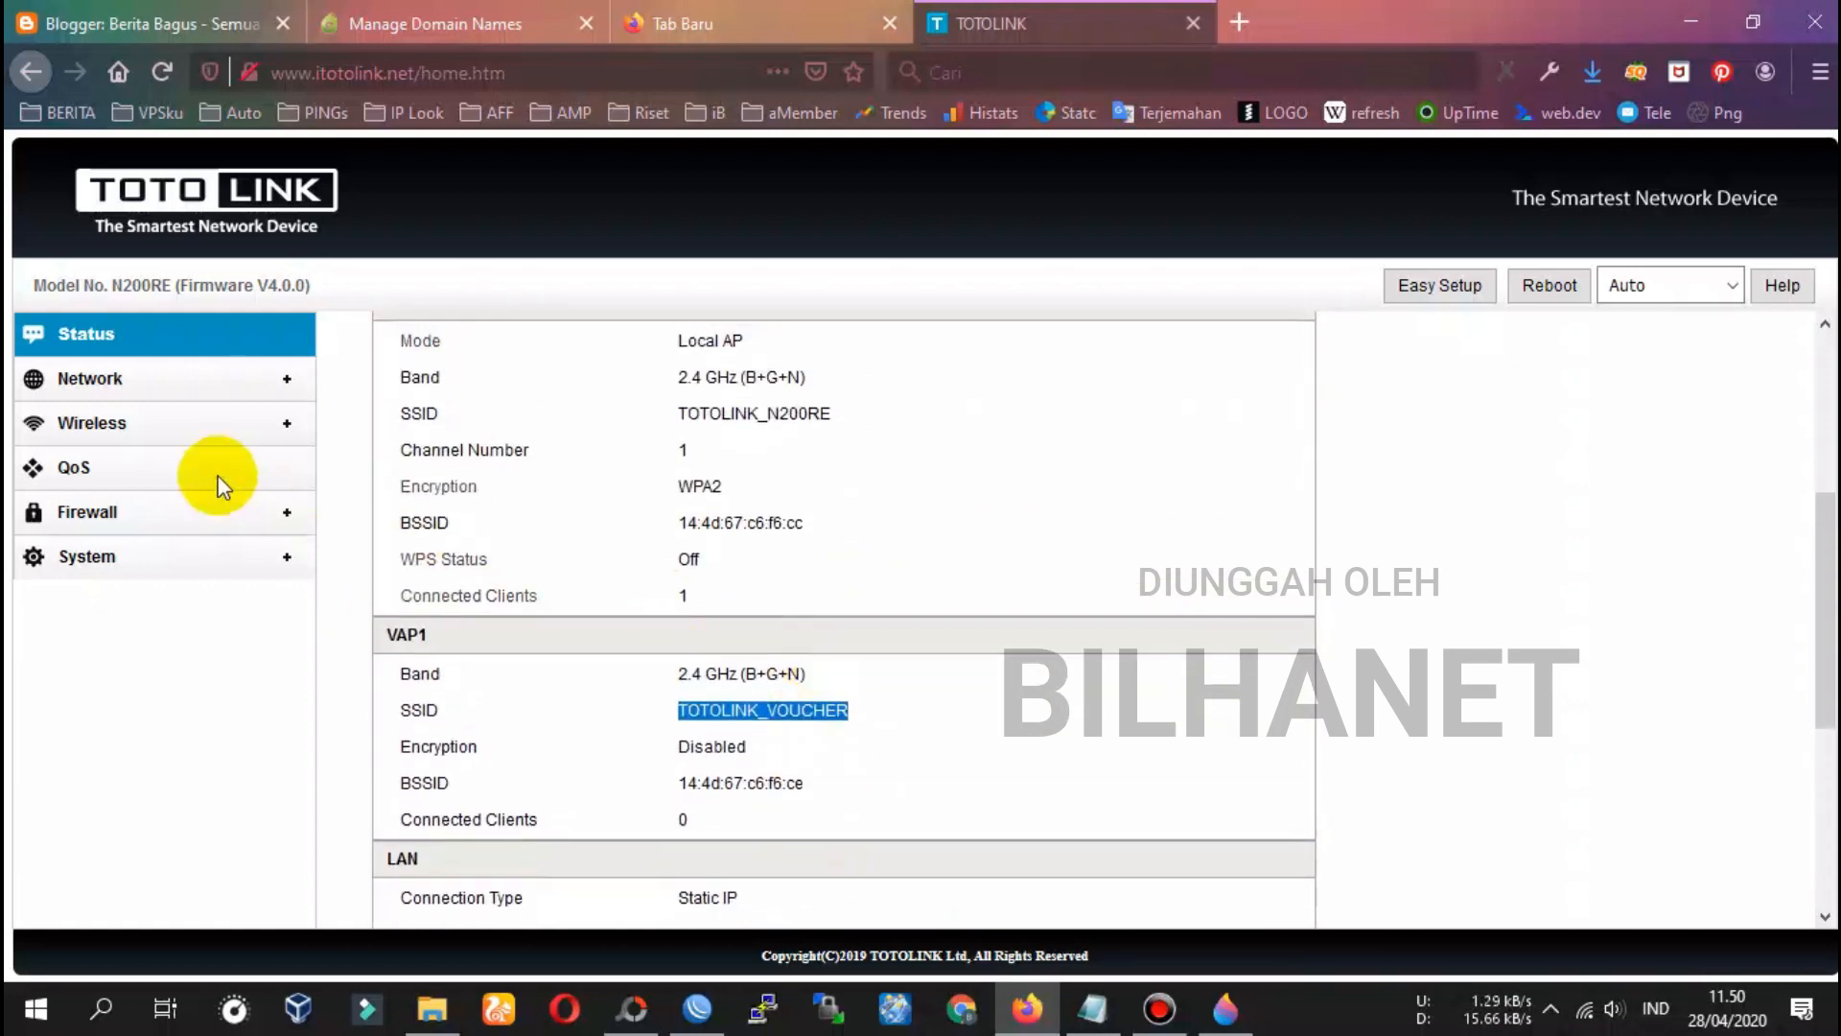